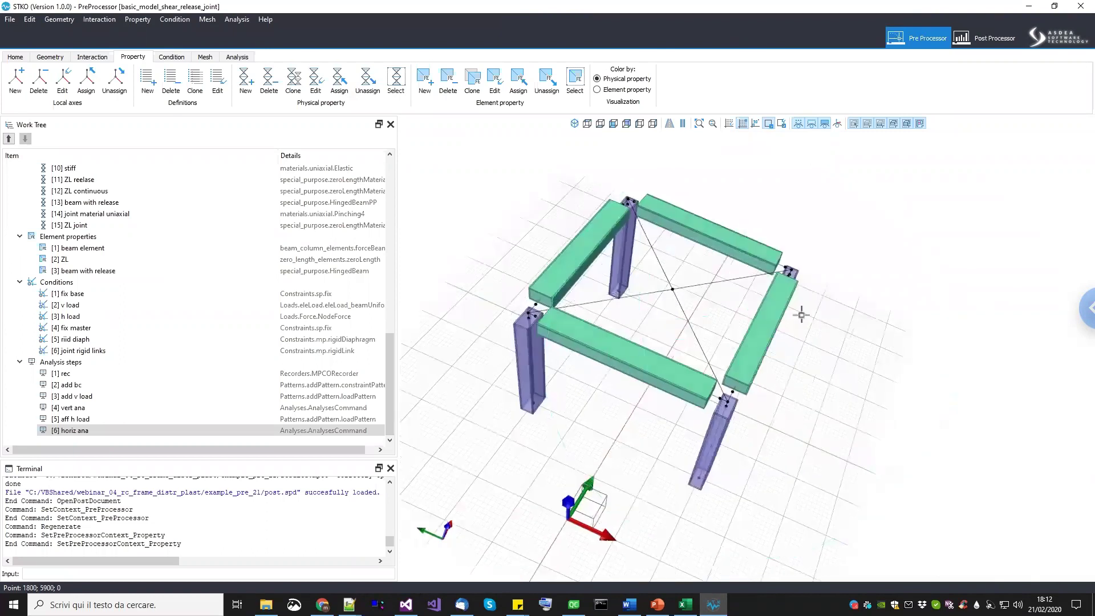
Start a new preprocessor document, closing the basic_model_shear_release_joint model.
scroll(499, 290, "up", 2)
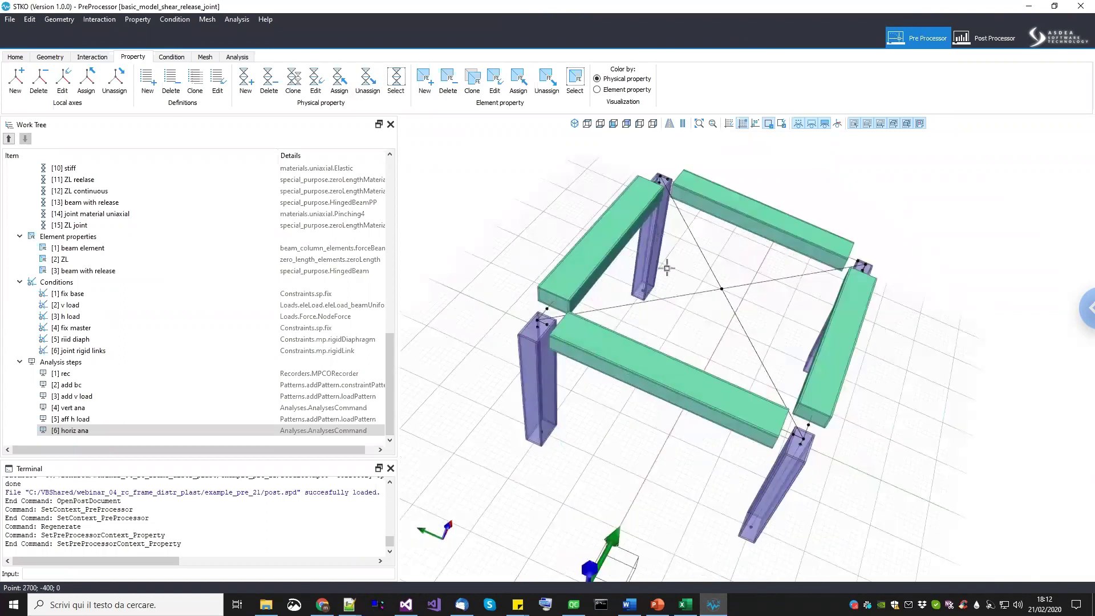
middle_click_drag(573, 349, 596, 333)
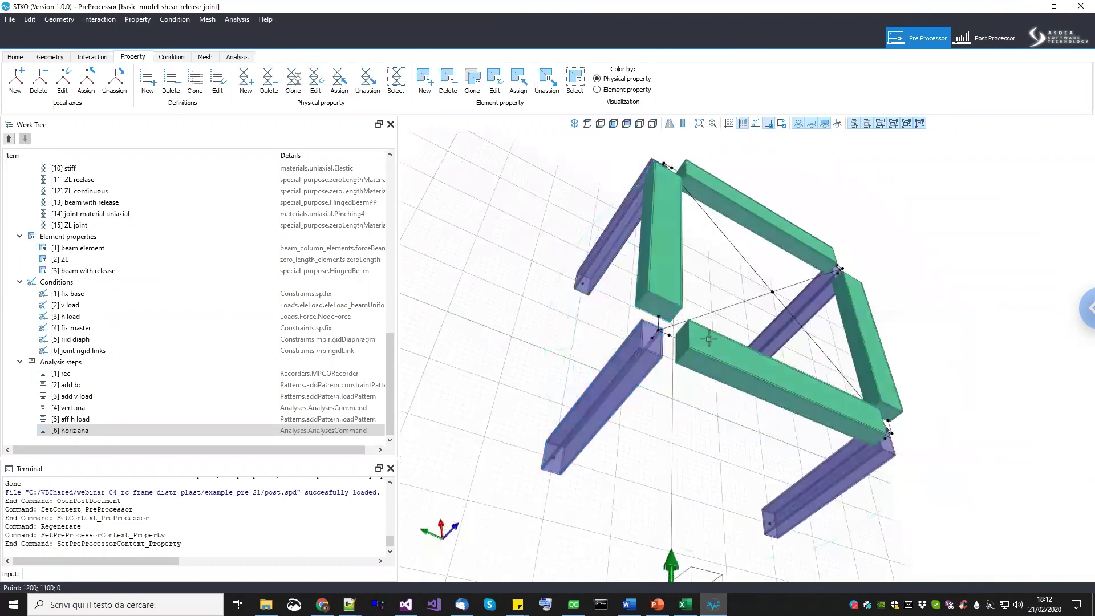
middle_click_drag(681, 394, 782, 362)
scroll(783, 418, "down", 2)
middle_click_drag(783, 418, 660, 384)
left_click(15, 57)
left_click(15, 80)
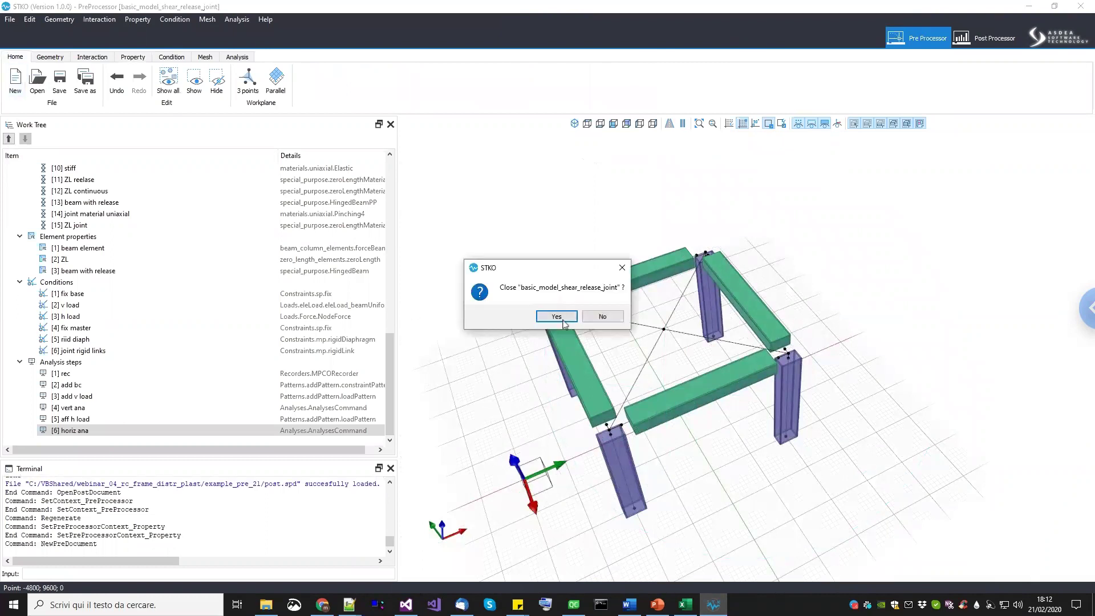
left_click(556, 316)
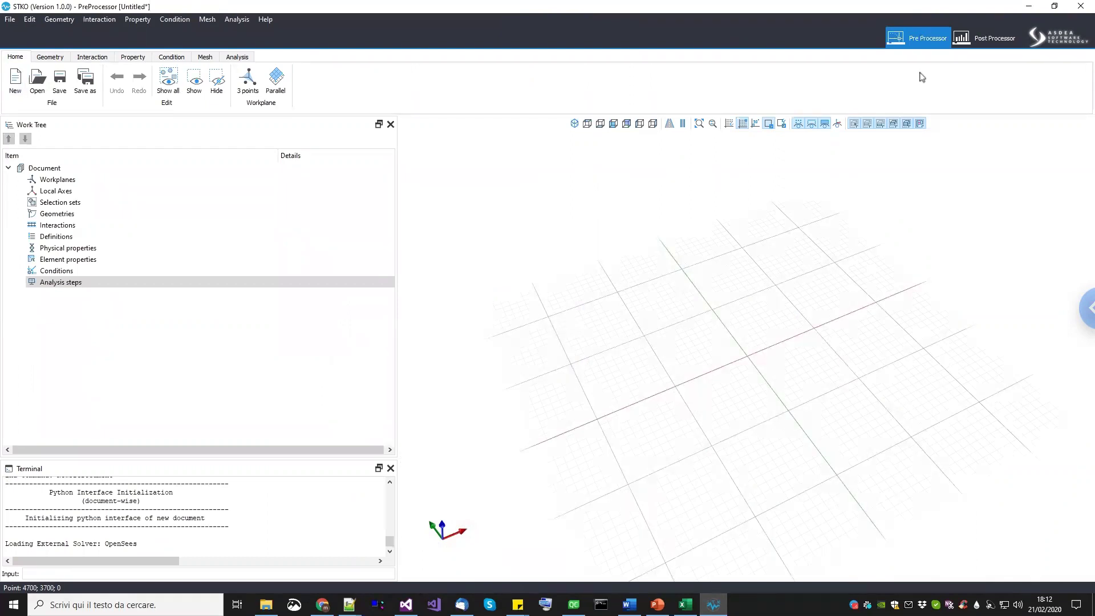
Switch to the postprocessor and start a new post-process session, saving the changes to the open post file.
left_click(985, 38)
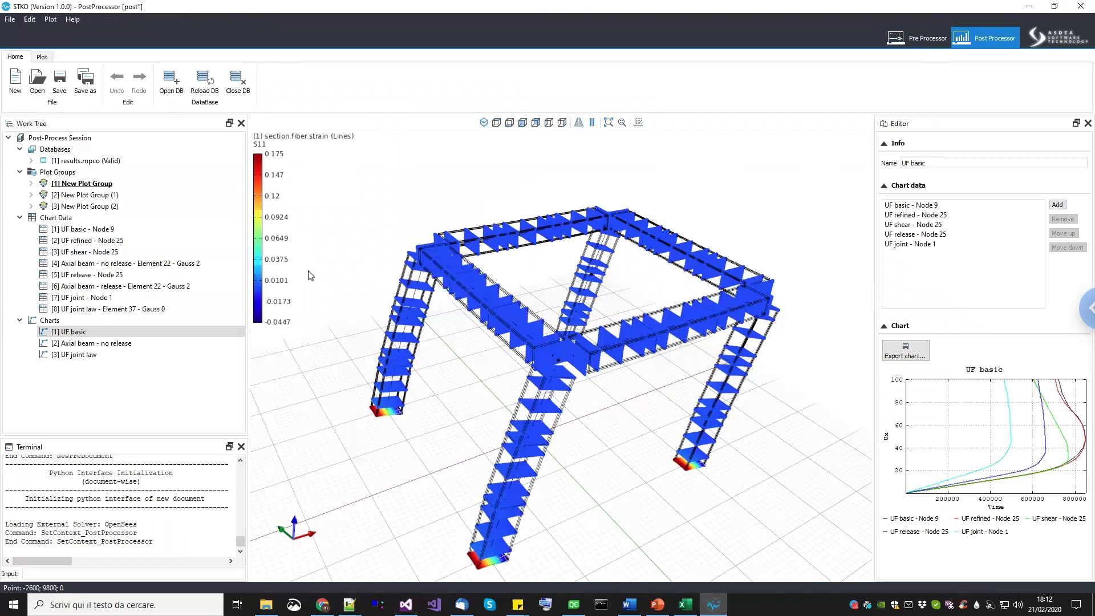
left_click_drag(643, 410, 615, 450)
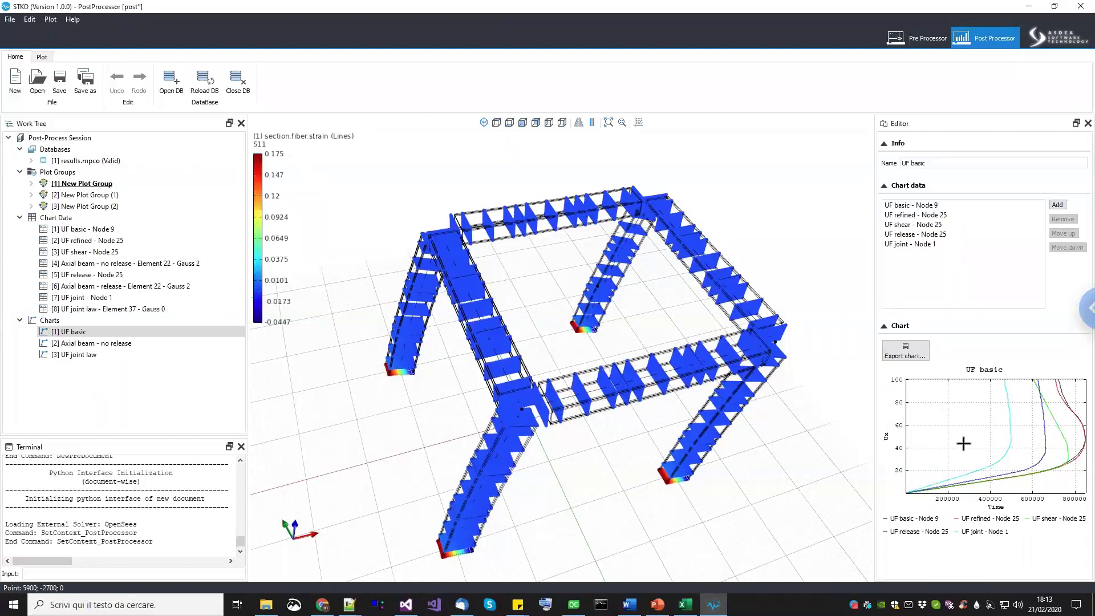
left_click(14, 86)
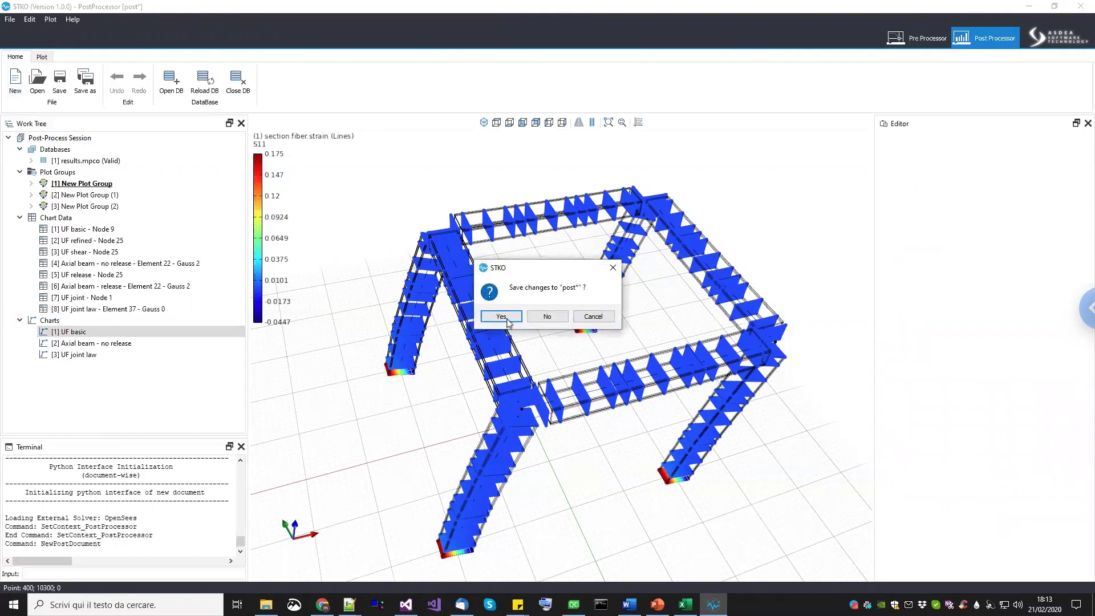
left_click(501, 317)
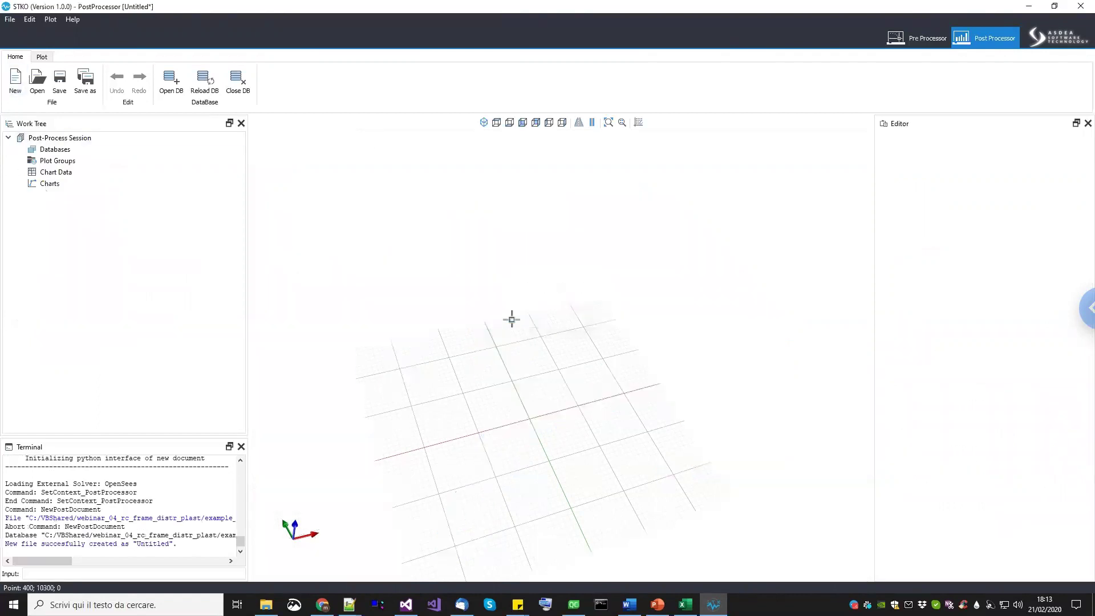
Return to the preprocessor and narrow the Work Tree panel and its Item column.
left_click(918, 42)
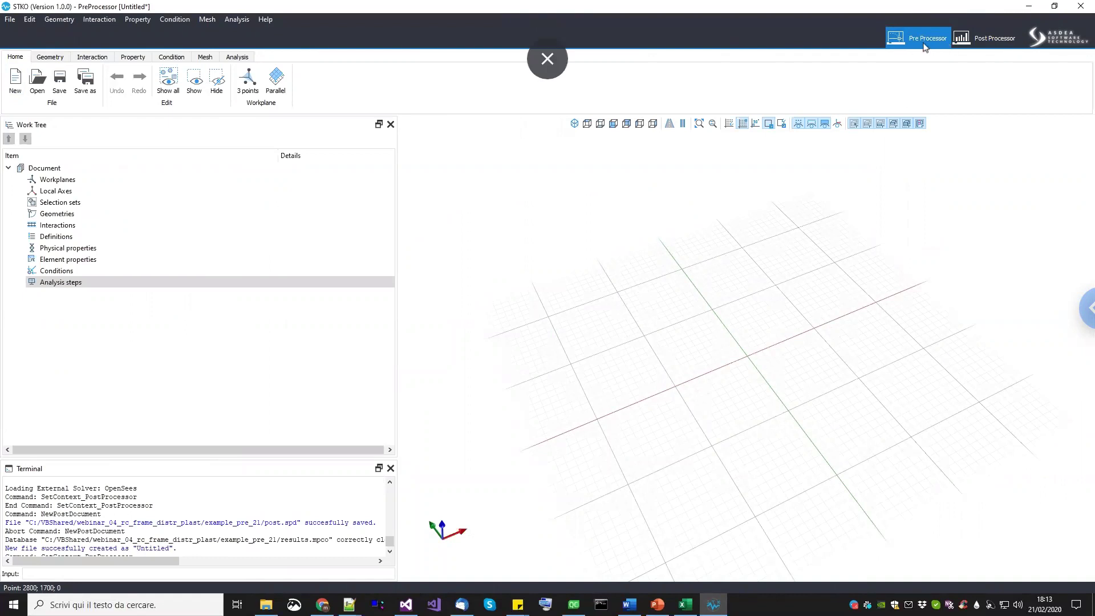
left_click_drag(398, 344, 330, 342)
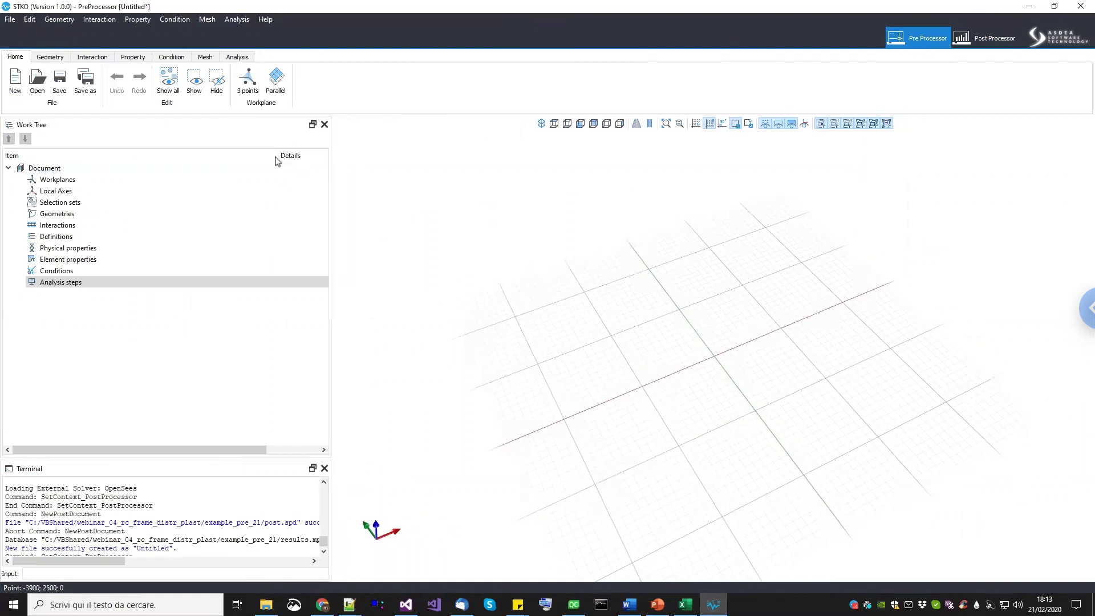
left_click_drag(278, 155, 220, 155)
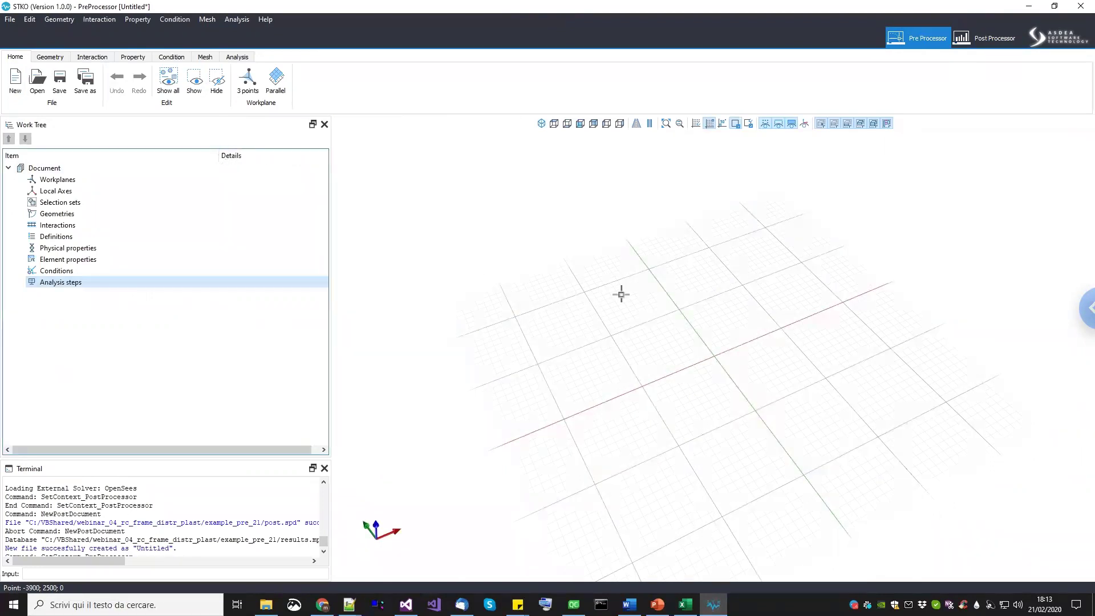
Review the work plane's grid settings for grid size and cell counts, and accept them as they are.
middle_click_drag(735, 312, 746, 355)
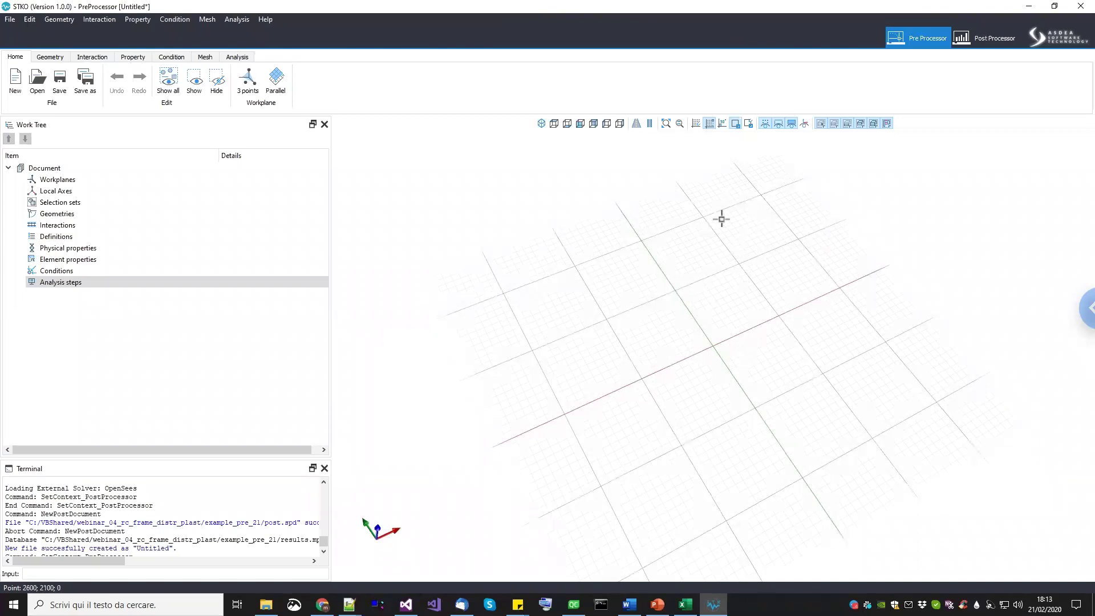
left_click(696, 125)
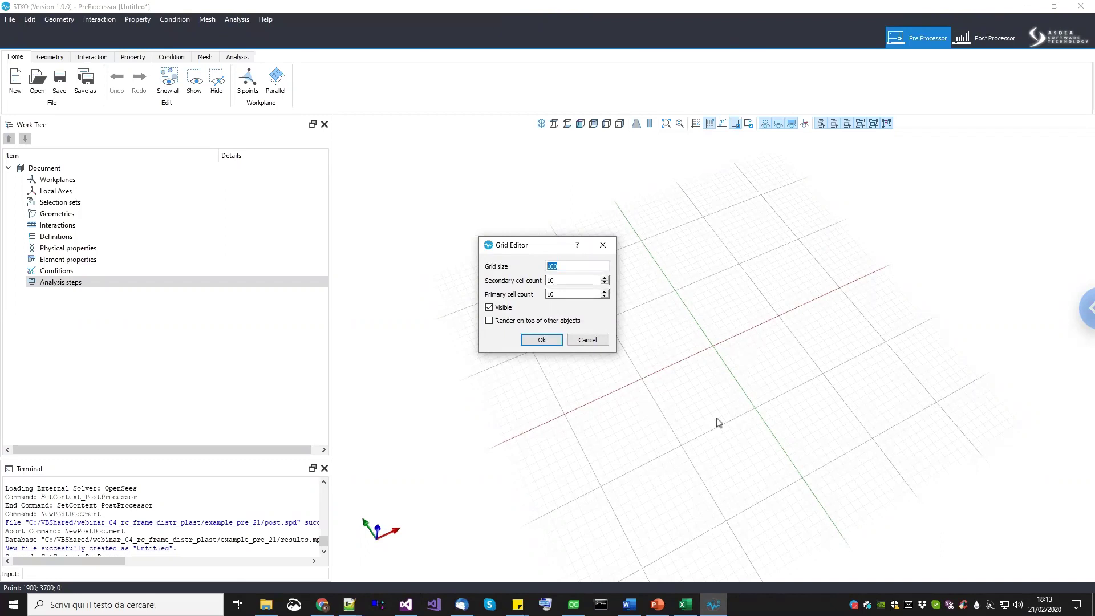
left_click(540, 340)
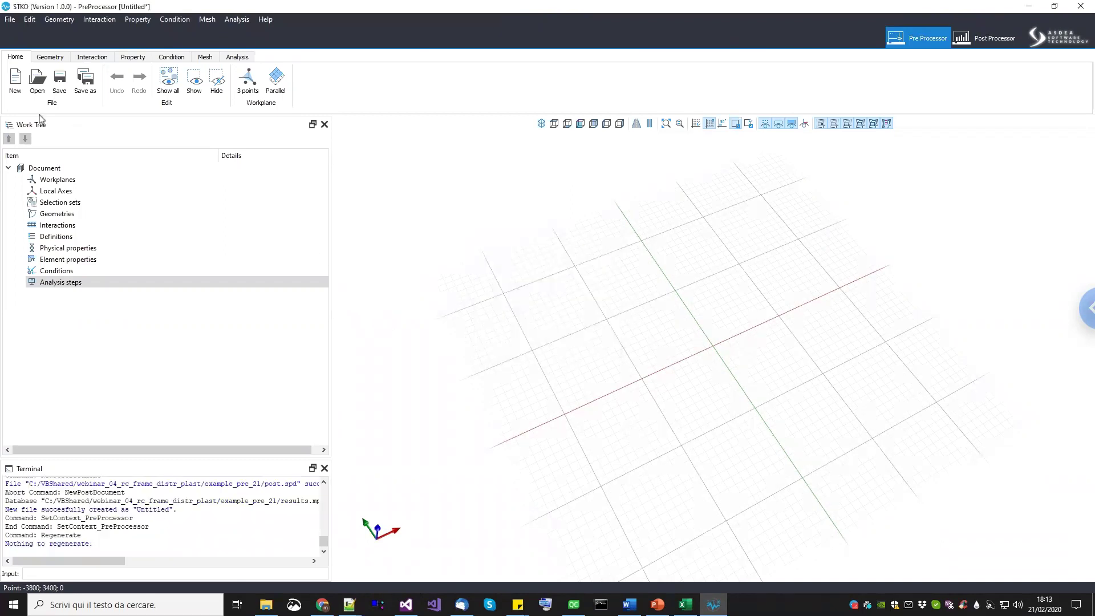
Create the first corner point on the work plane at -2000, -2000, 0.
left_click(40, 62)
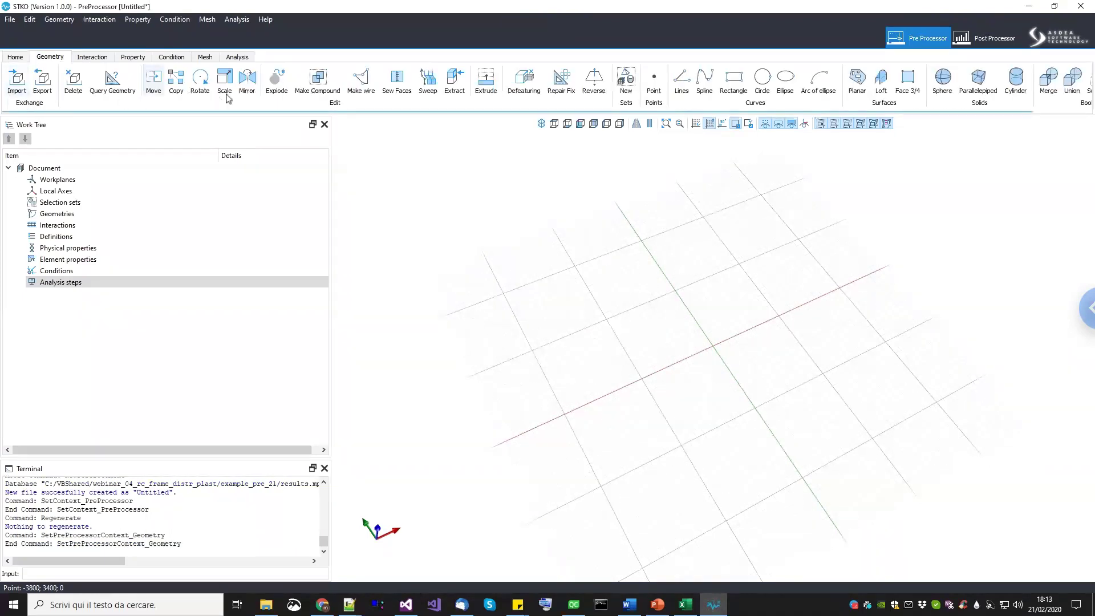
left_click_drag(346, 91, 214, 91)
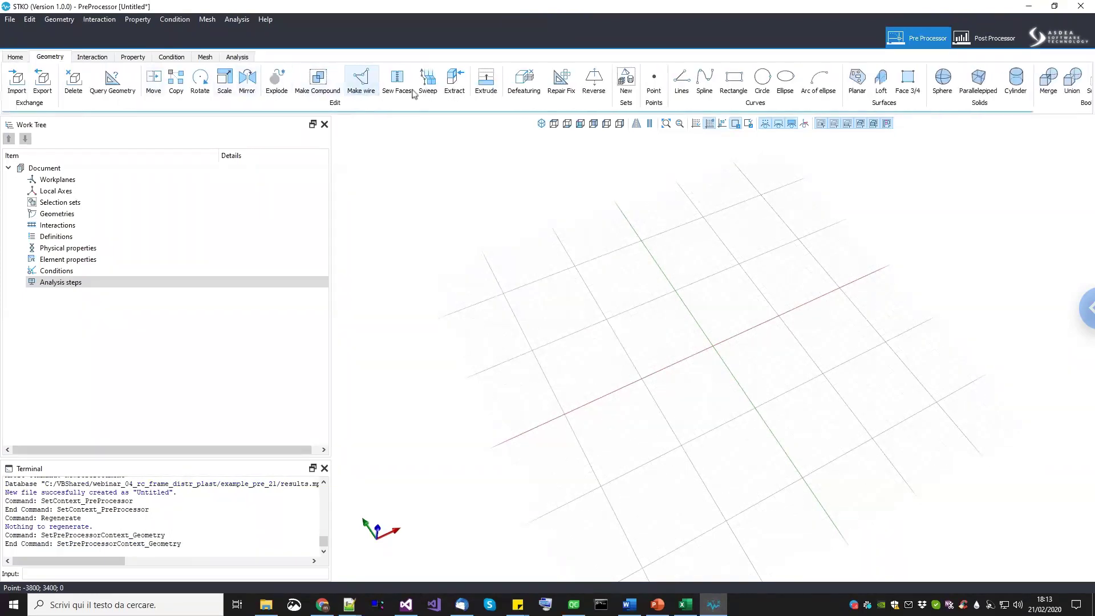
left_click(314, 80)
scroll(613, 358, "down", 2)
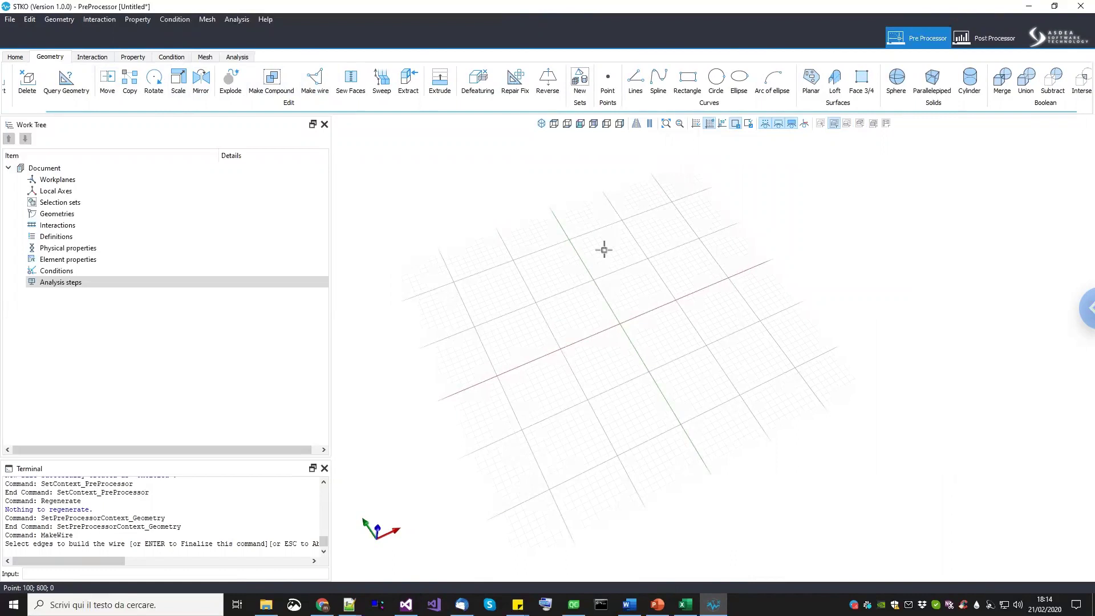
left_click(608, 83)
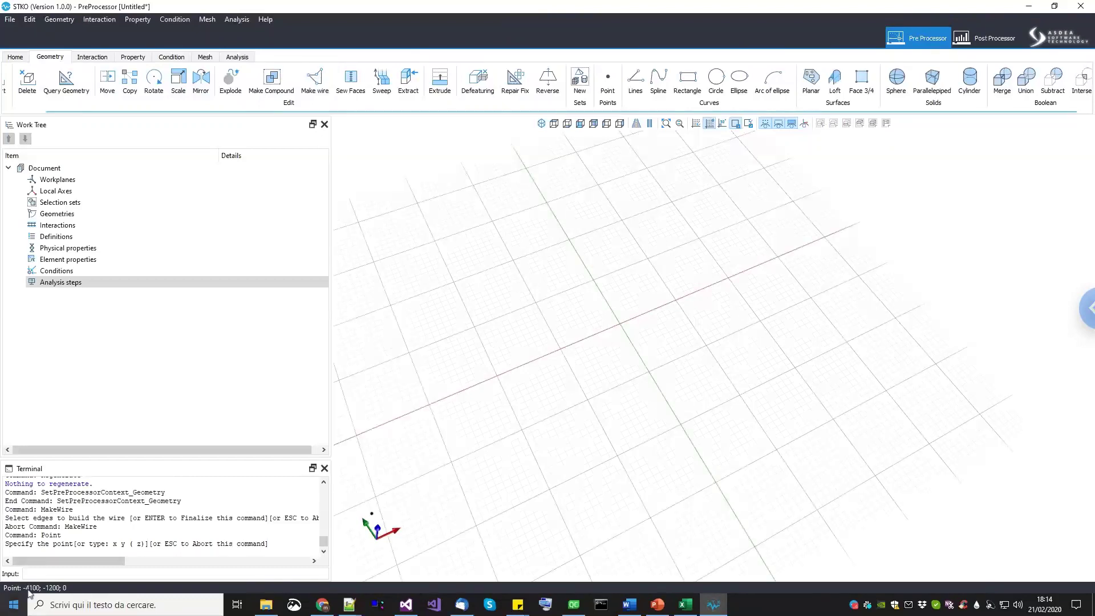
left_click(551, 488)
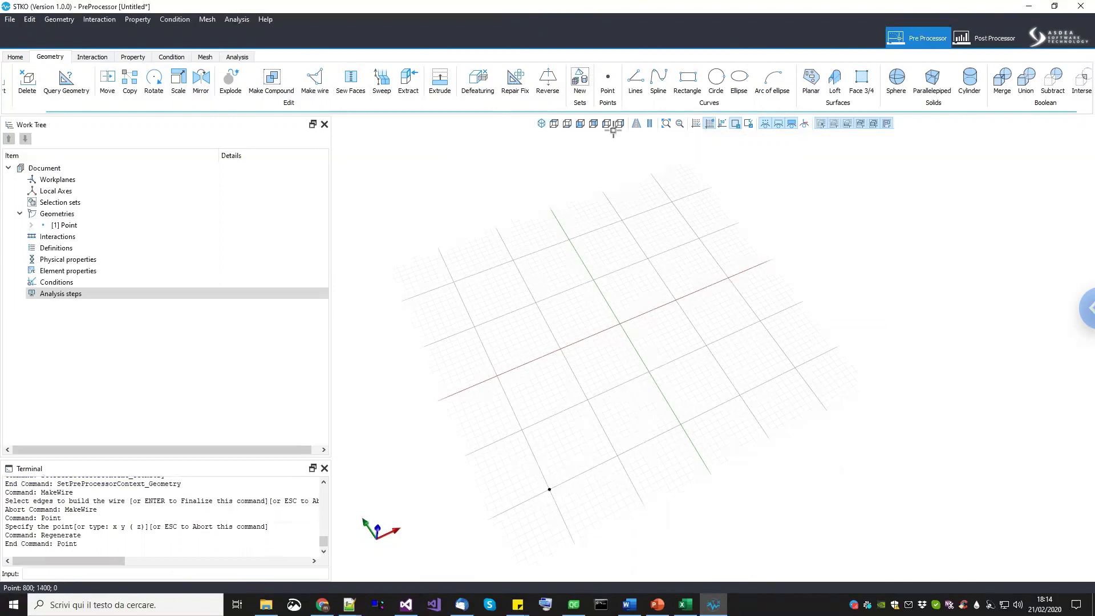
Create the second corner point on the work plane at 2000, -2000, 0.
left_click(610, 80)
key("Return")
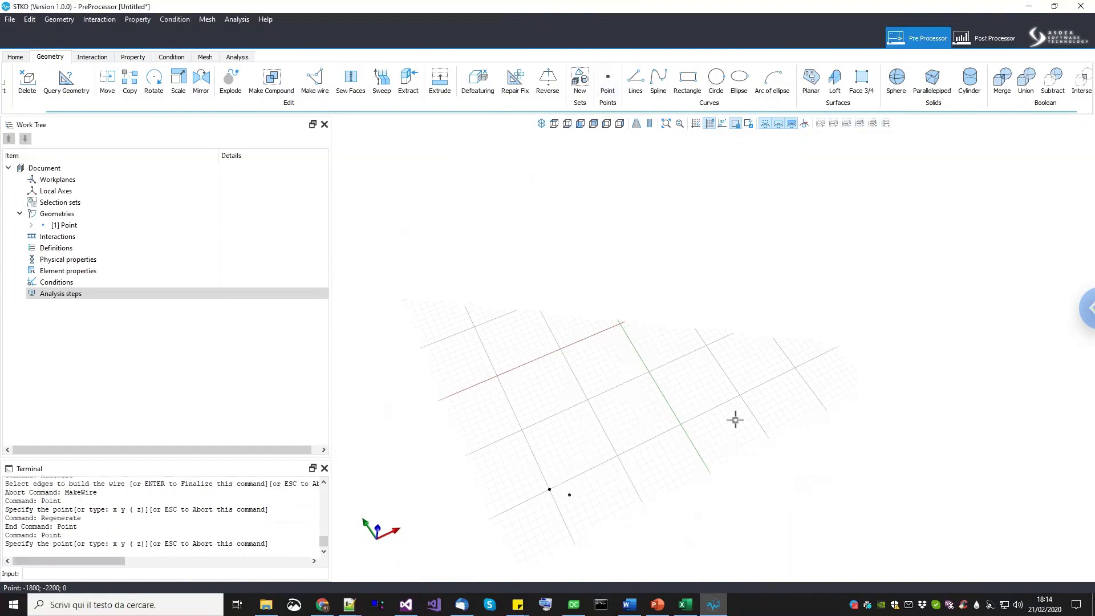
left_click(794, 367)
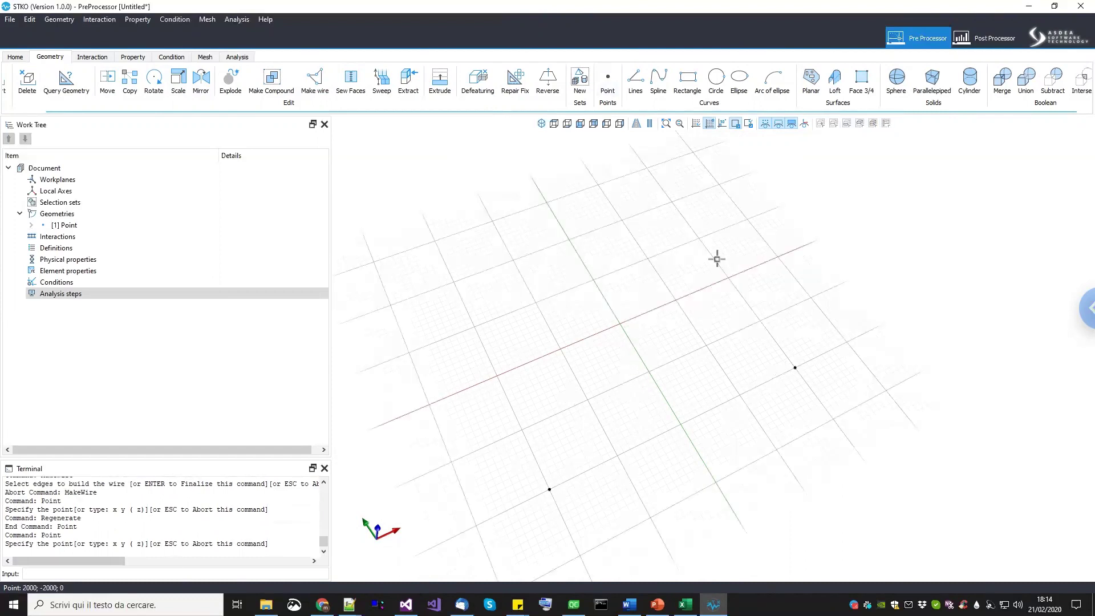
key("Return")
left_click(671, 200)
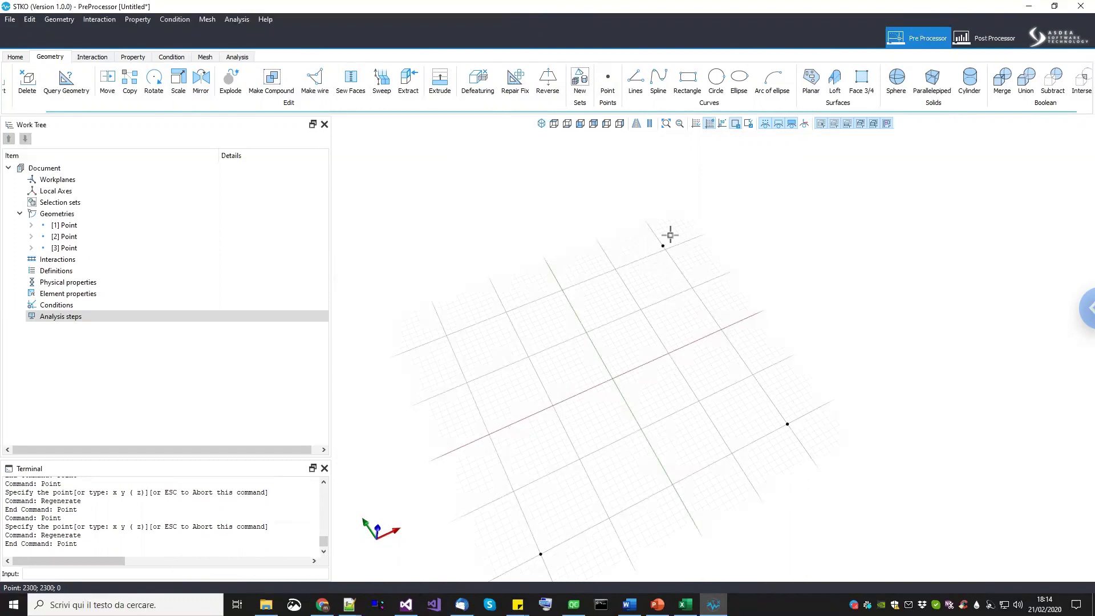
key("ctrl+z")
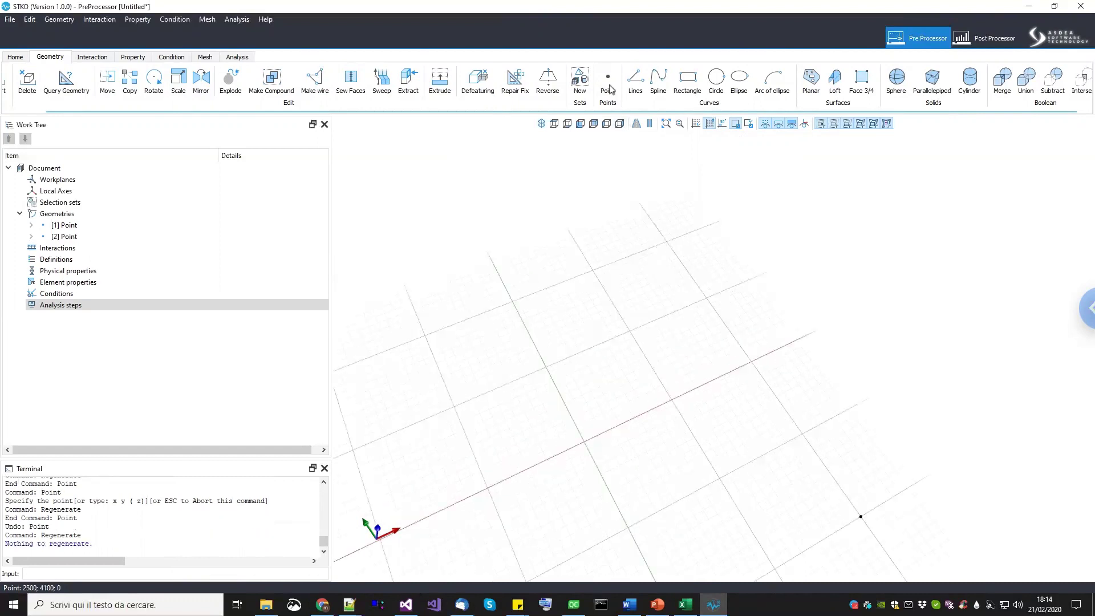
Create the two remaining corner points at 2000, 2000, 0 and -2000, 2000, 0 to complete the square.
left_click(609, 86)
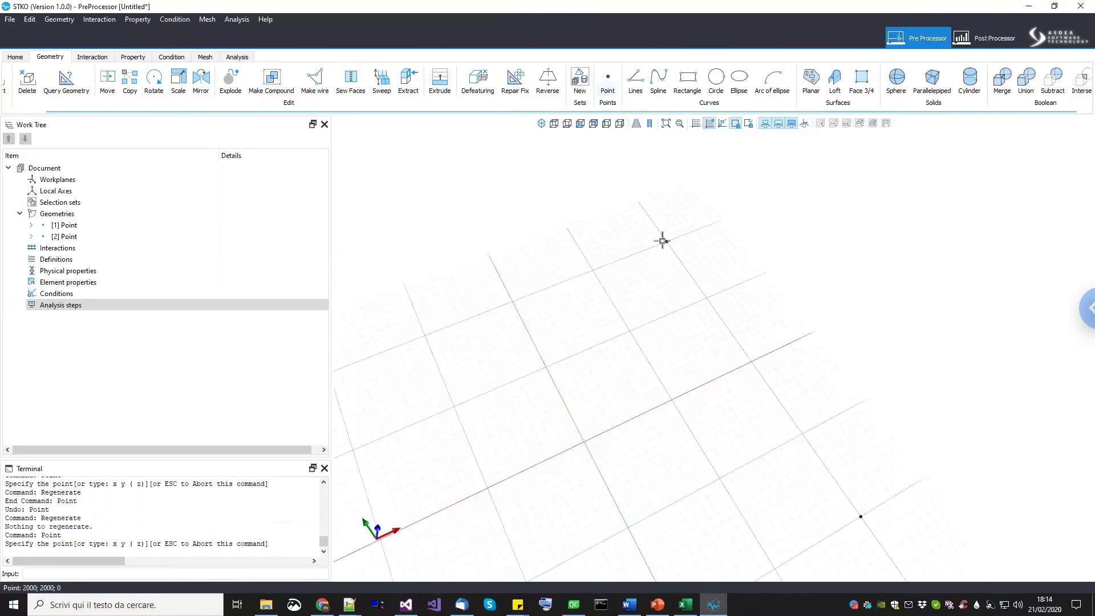
left_click(635, 301)
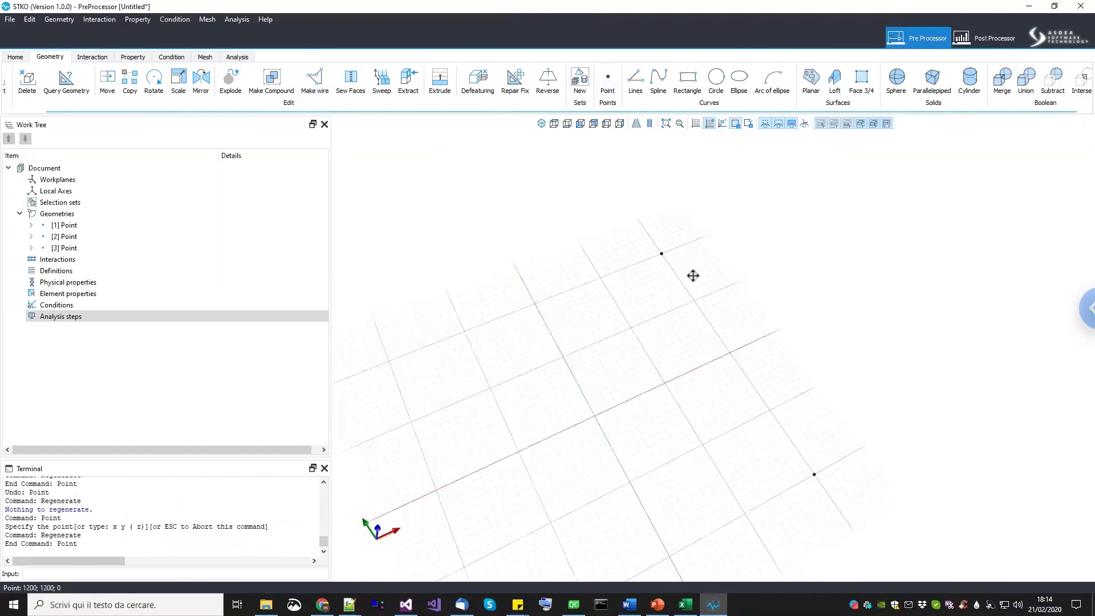
left_click(498, 301)
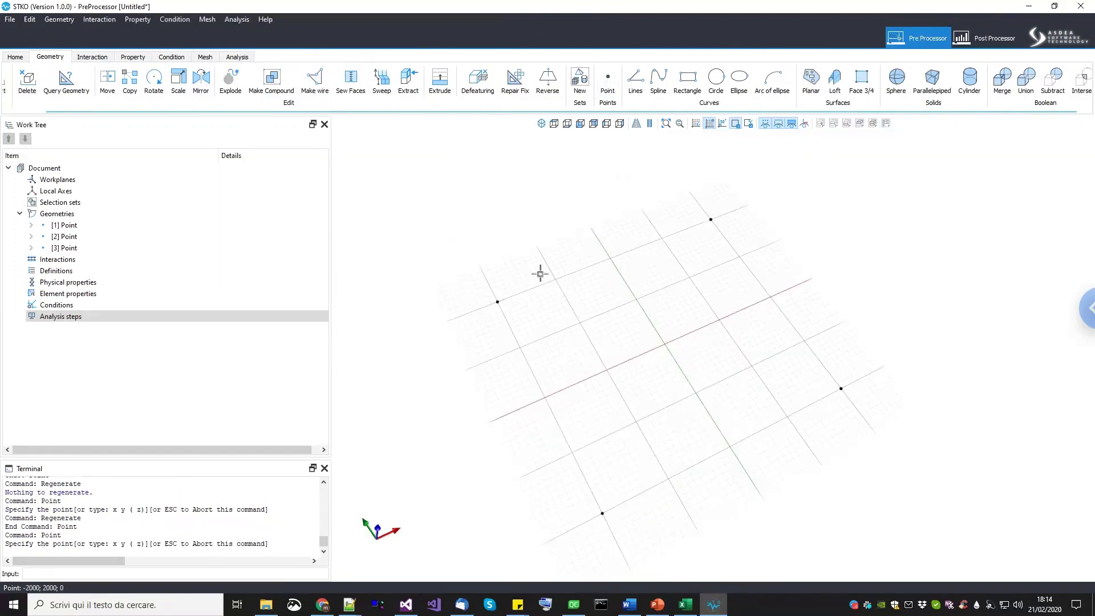
Extrude all four corner points vertically by 3000, with the direction locked orthogonally, to form the column lines.
left_click(554, 123)
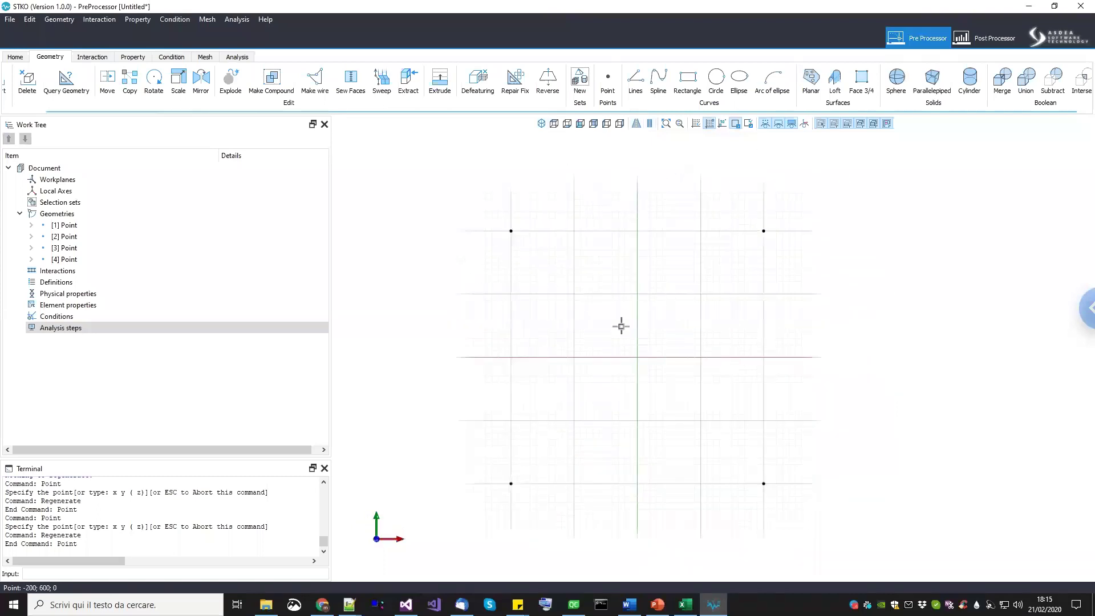
left_click(542, 124)
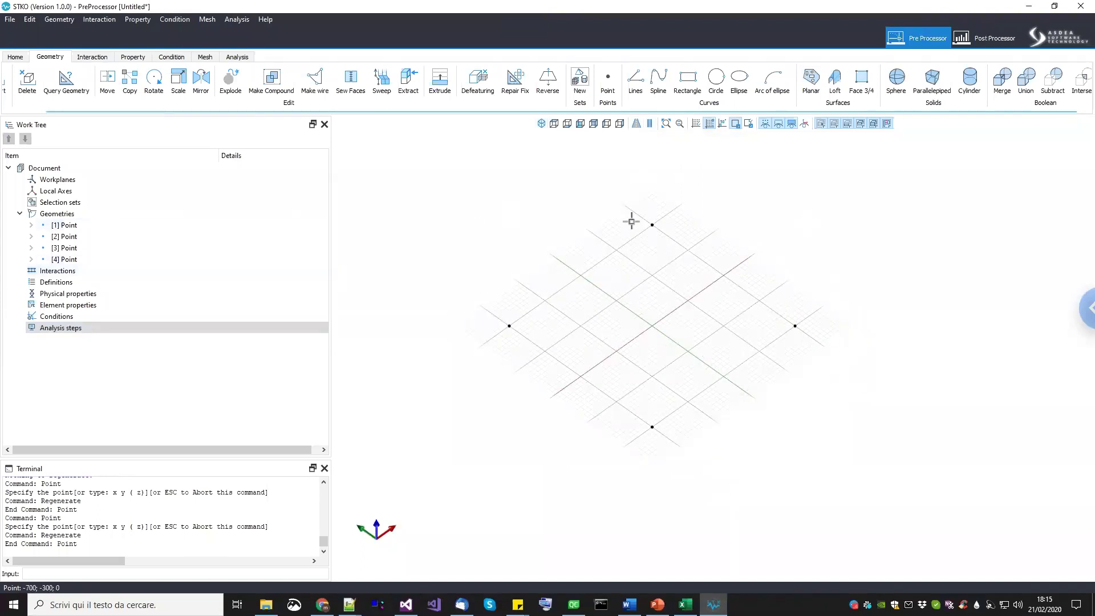
left_click(442, 88)
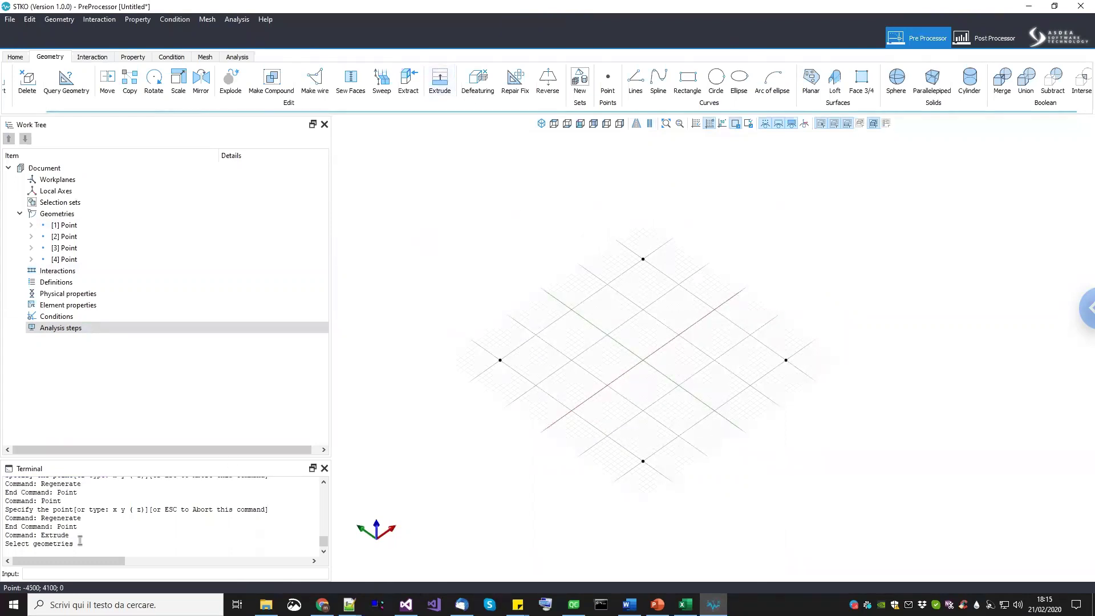
scroll(907, 324, "down", 1)
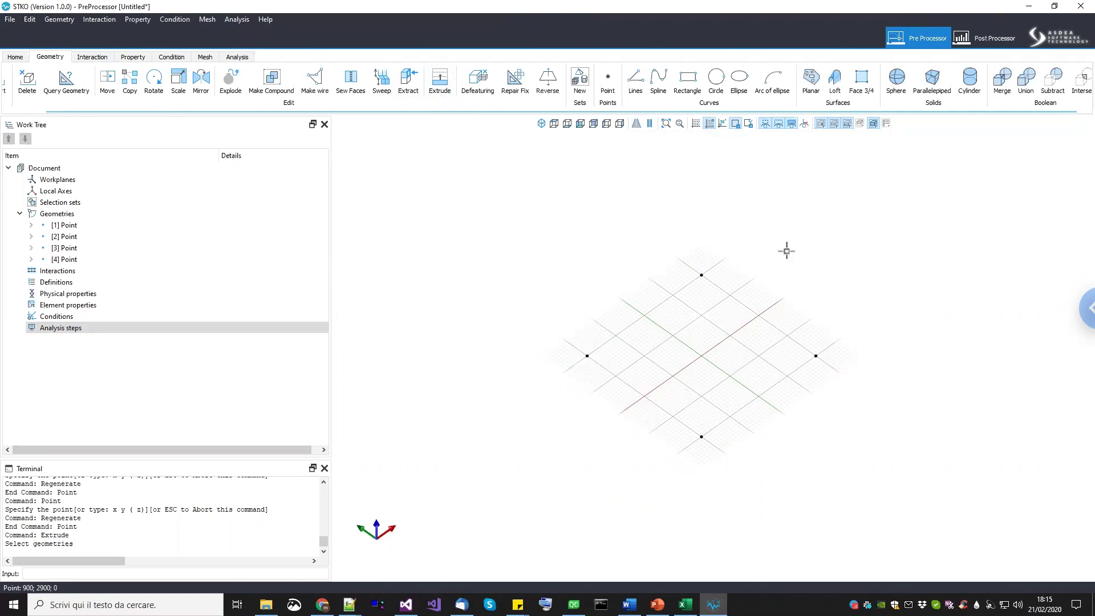
middle_click_drag(845, 274, 829, 299)
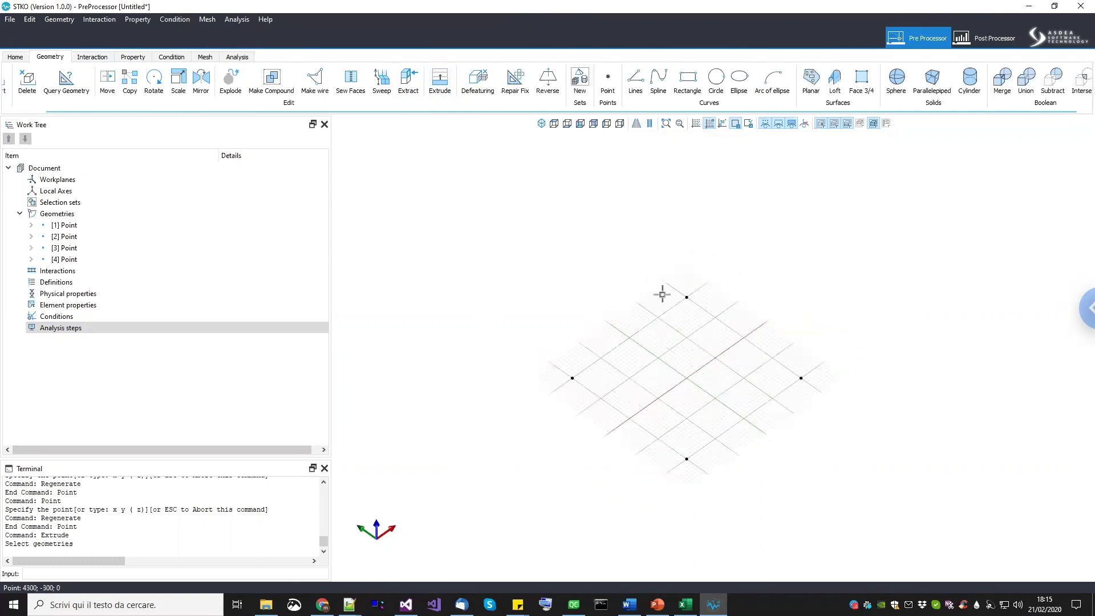
left_click_drag(471, 232, 906, 533)
key("Return")
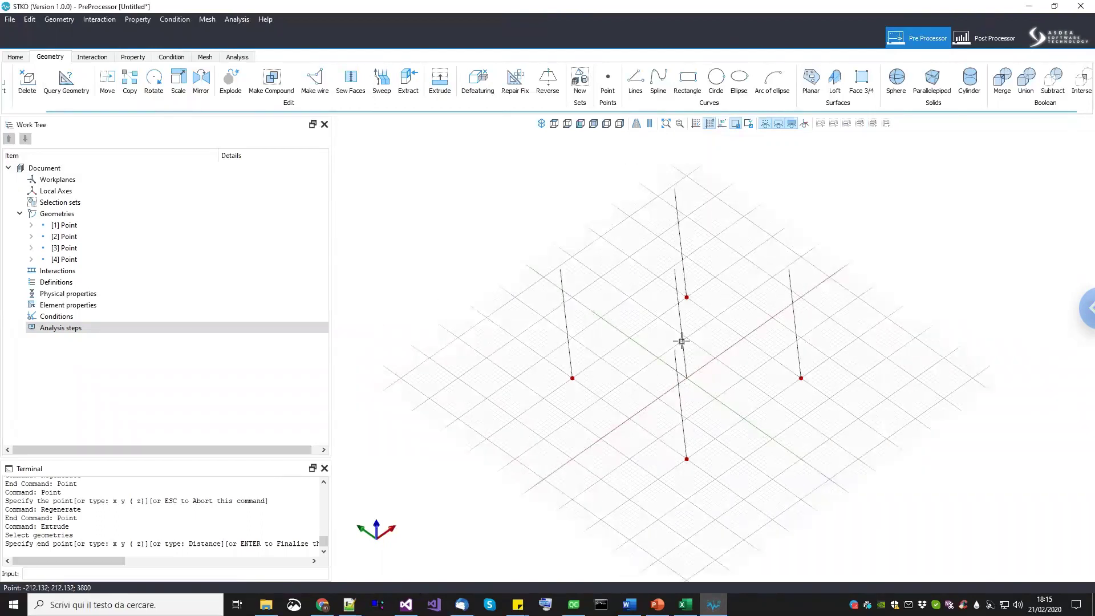
left_click(723, 124)
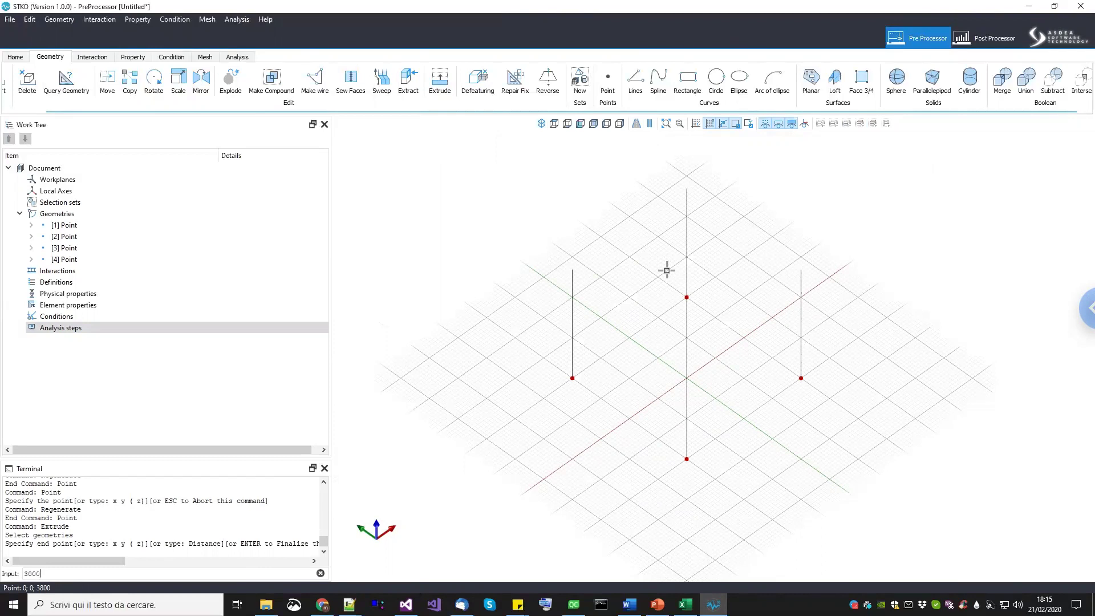
key("Return")
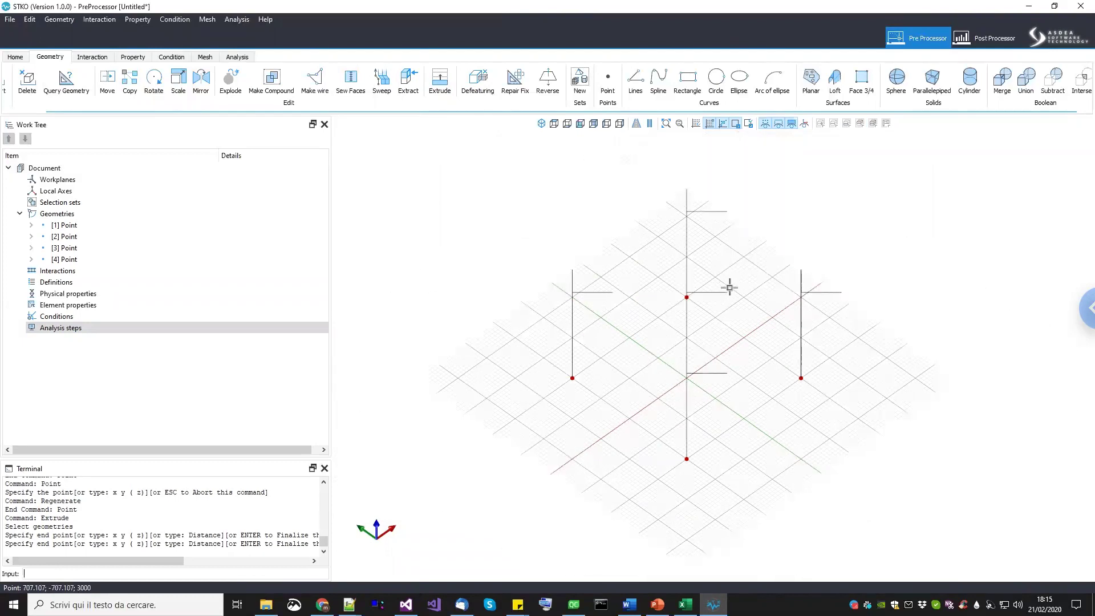
key("Return")
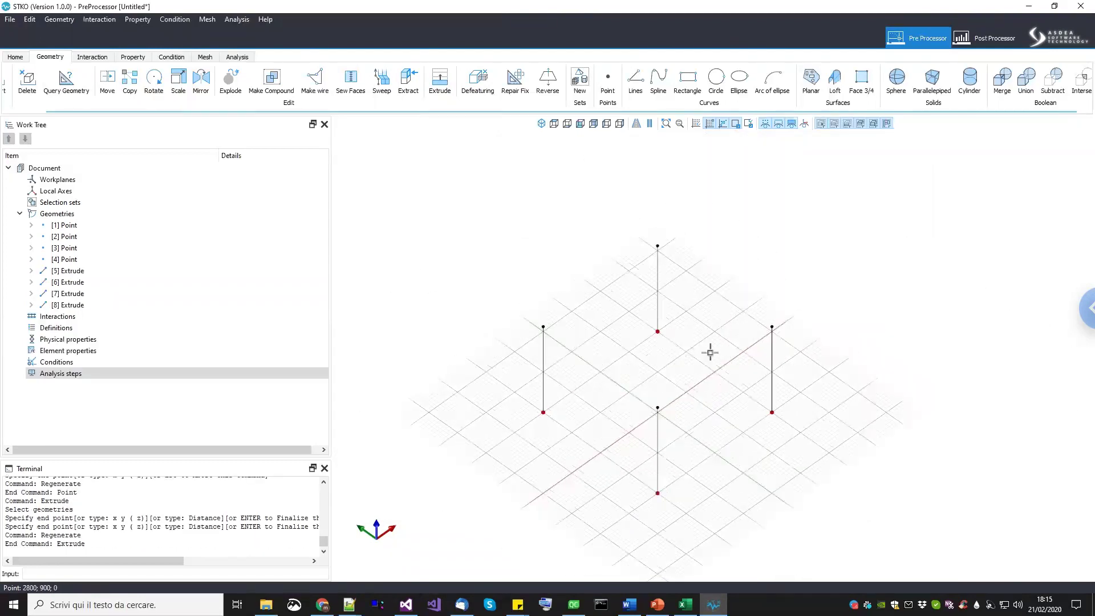
Delete the four original corner points at the column bases, keeping only the extruded column lines.
left_click(671, 234)
middle_click_drag(740, 398, 739, 375)
scroll(499, 349, "up", 3)
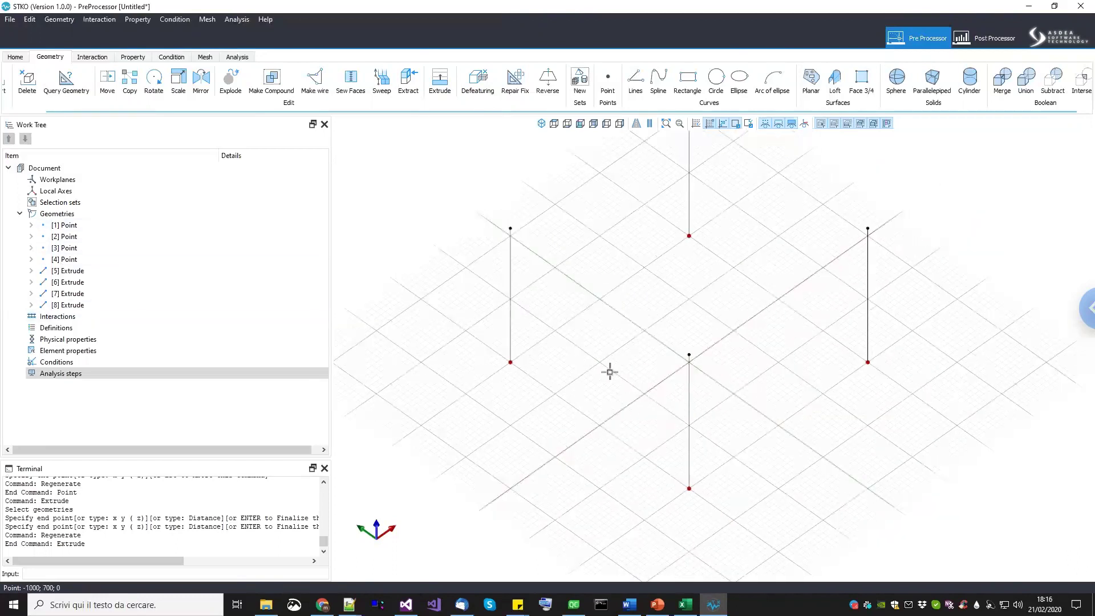
key("Delete")
scroll(614, 399, "down", 3)
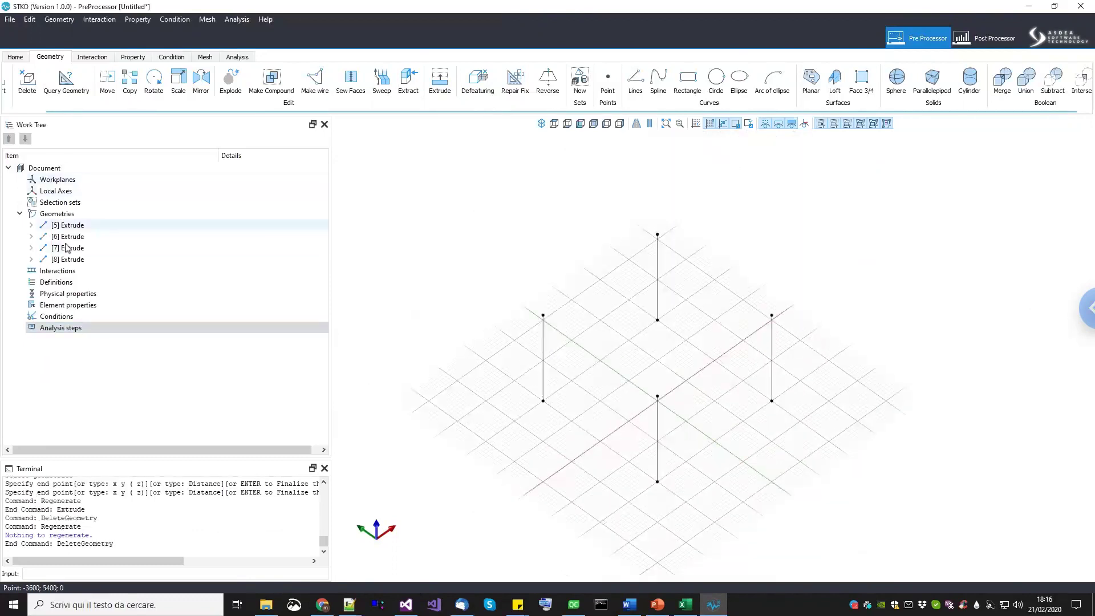
Draw a closed loop of four beam lines connecting the column tops, with the orthogonal lock off.
middle_click_drag(807, 365, 807, 354)
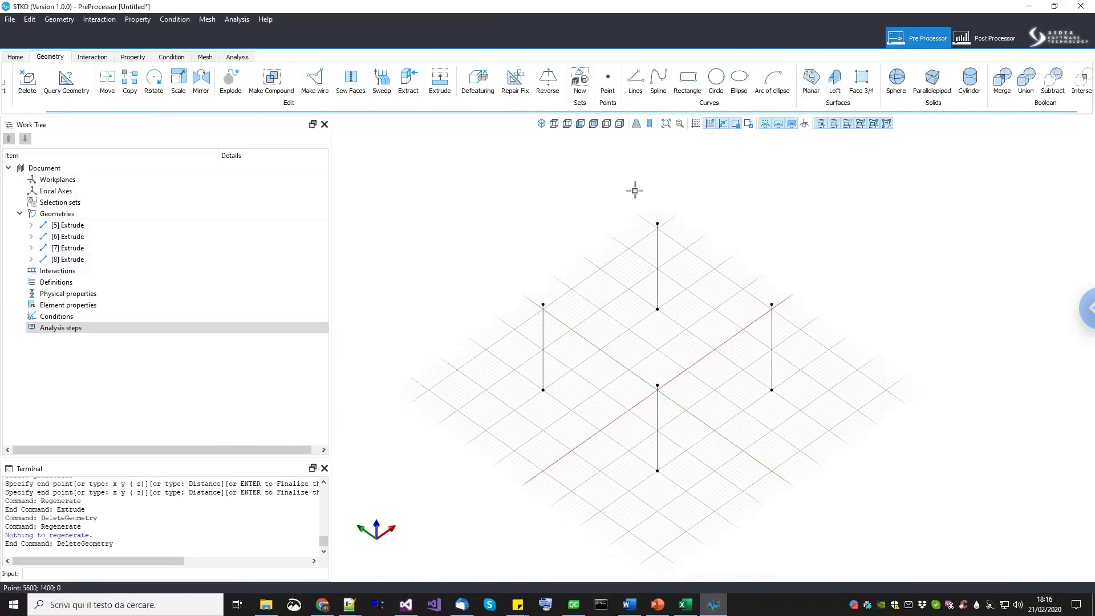
left_click(636, 80)
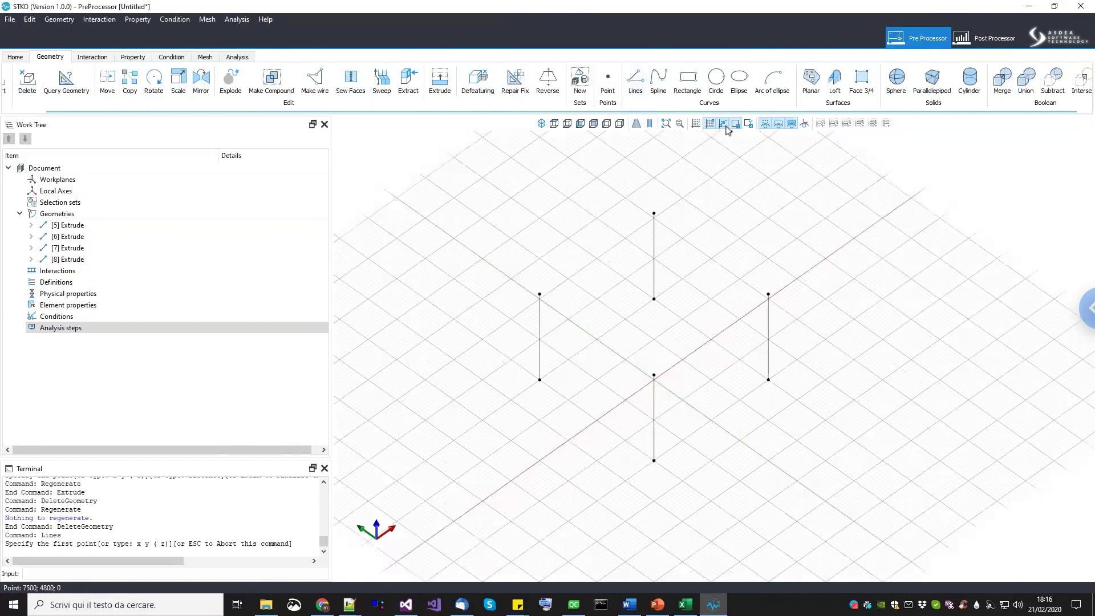
scroll(687, 362, "up", 1)
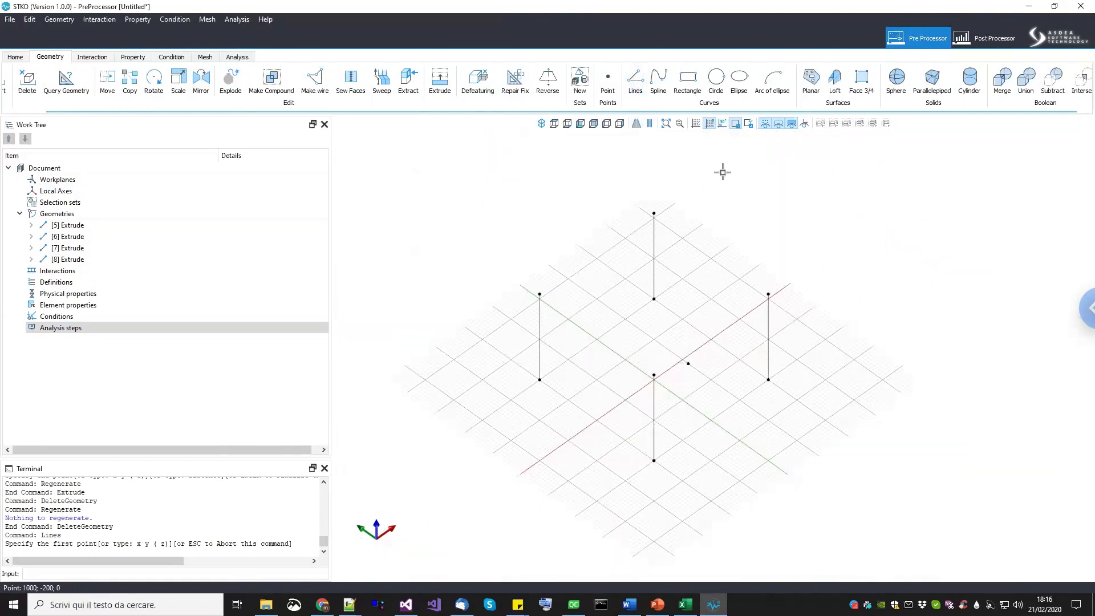
scroll(656, 369, "up", 2)
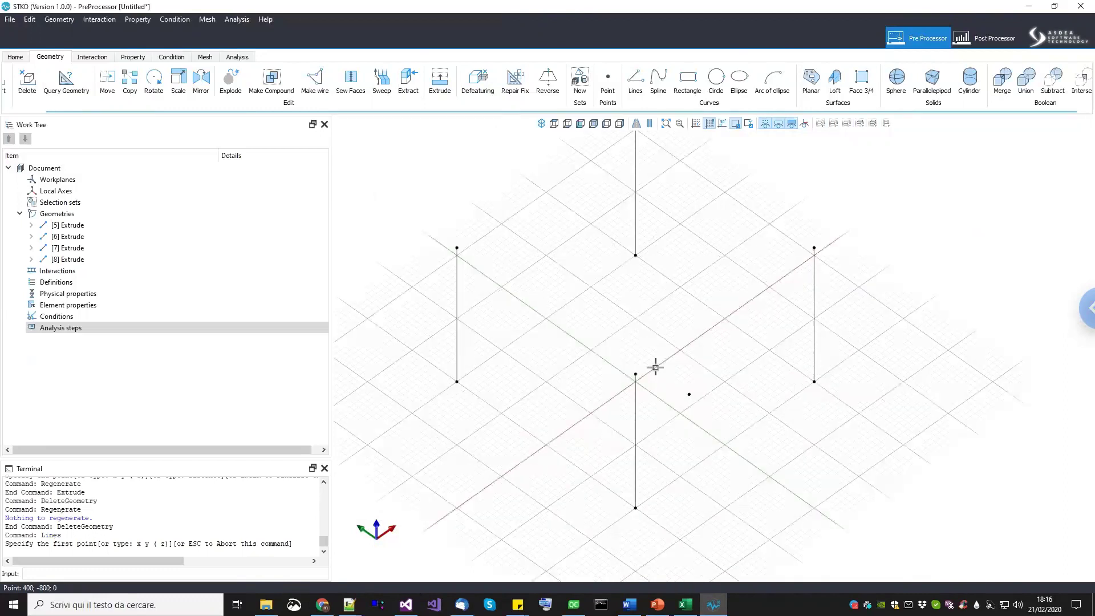
left_click(644, 377)
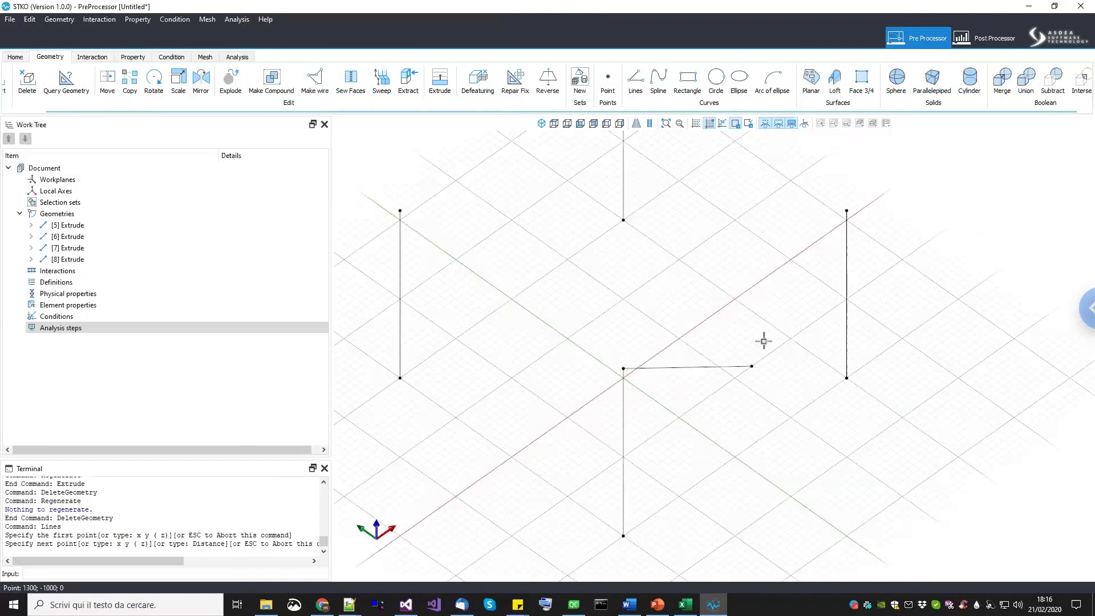
scroll(770, 340, "down", 1)
left_click(789, 313)
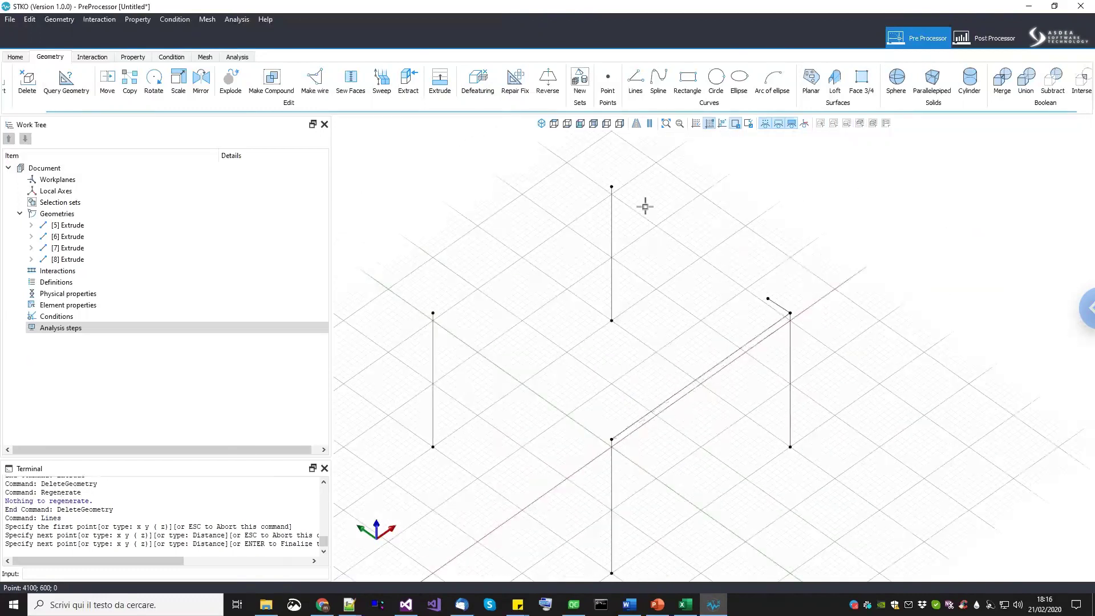
left_click(611, 187)
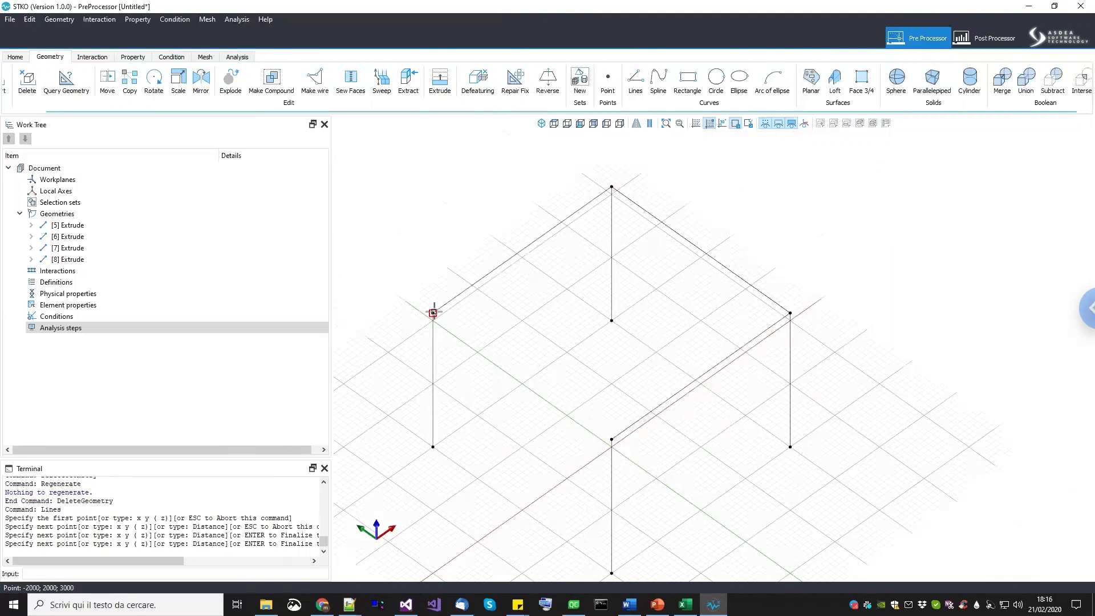
left_click(505, 387)
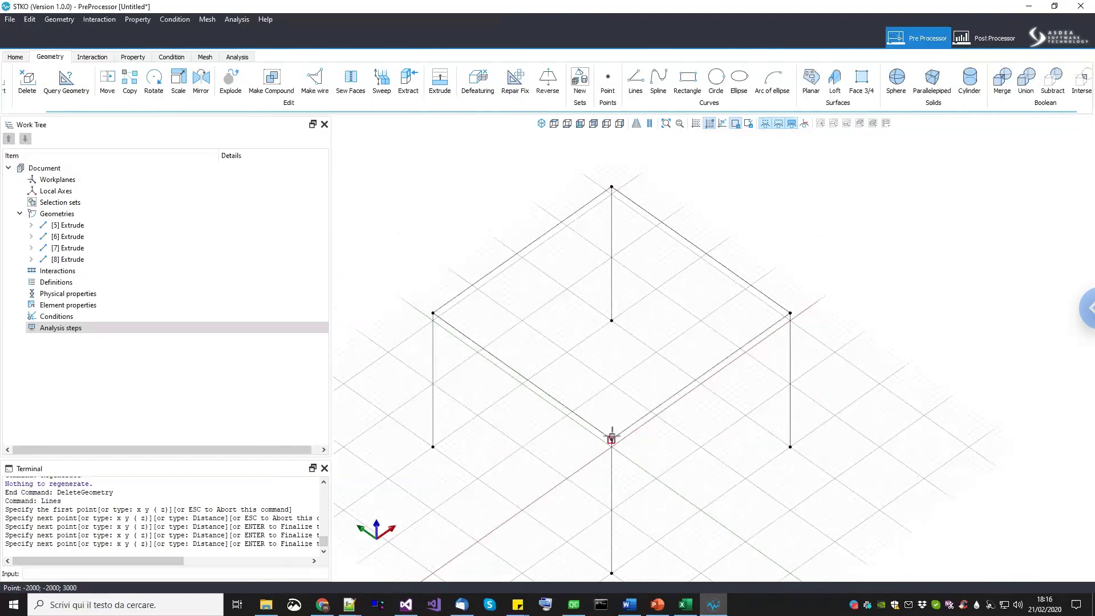
left_click(612, 428)
middle_click_drag(622, 311, 694, 321)
scroll(739, 320, "down", 2)
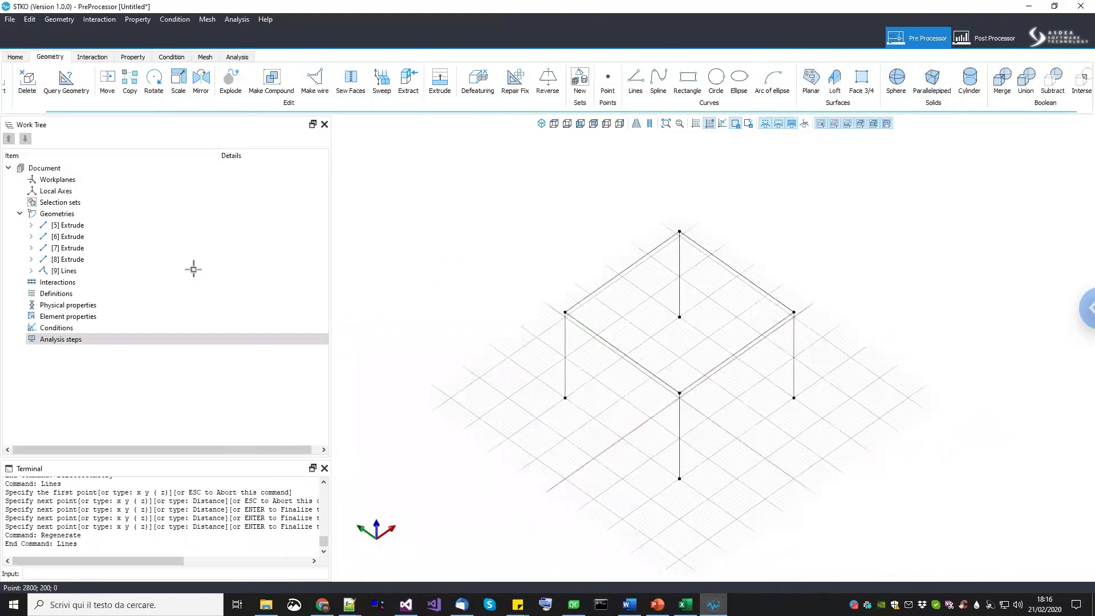
Combine all the column and beam edges into a single wire with Make wire.
left_click(91, 272)
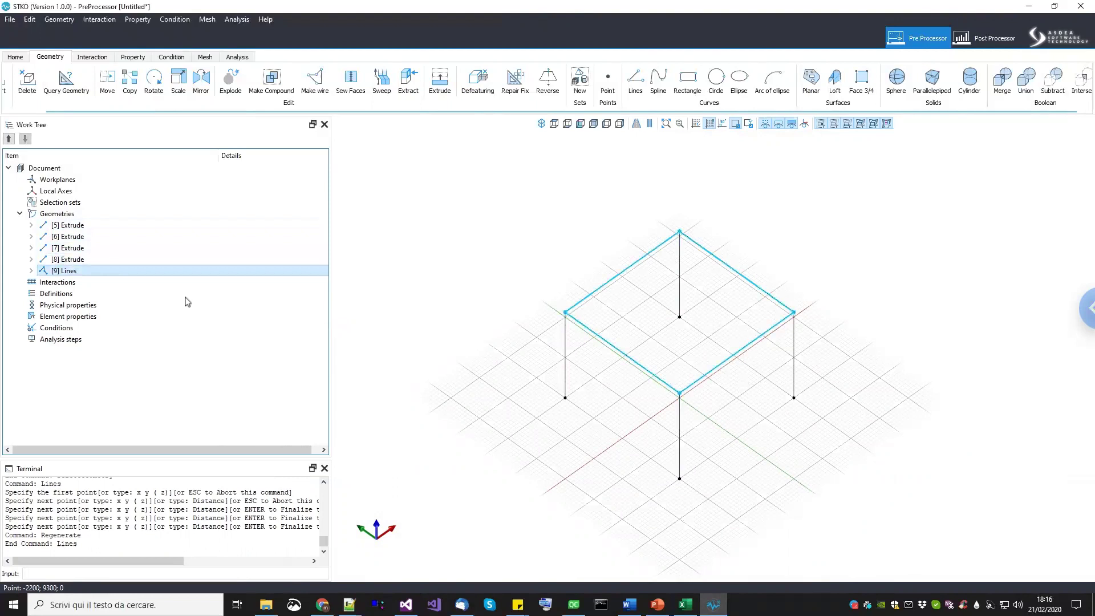
middle_click_drag(598, 368, 604, 343)
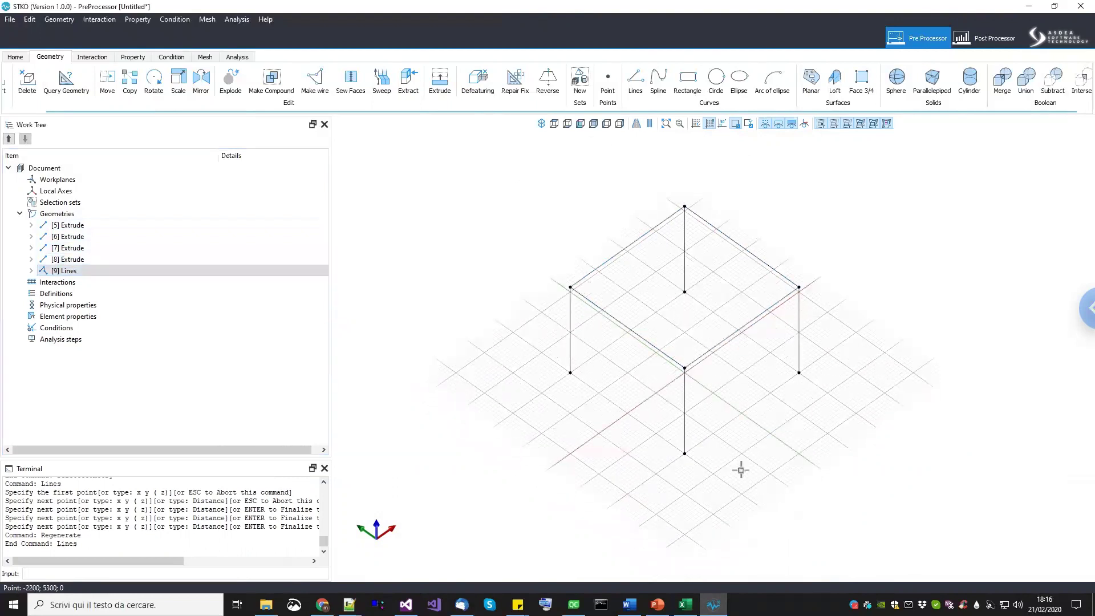
middle_click_drag(852, 364, 831, 357)
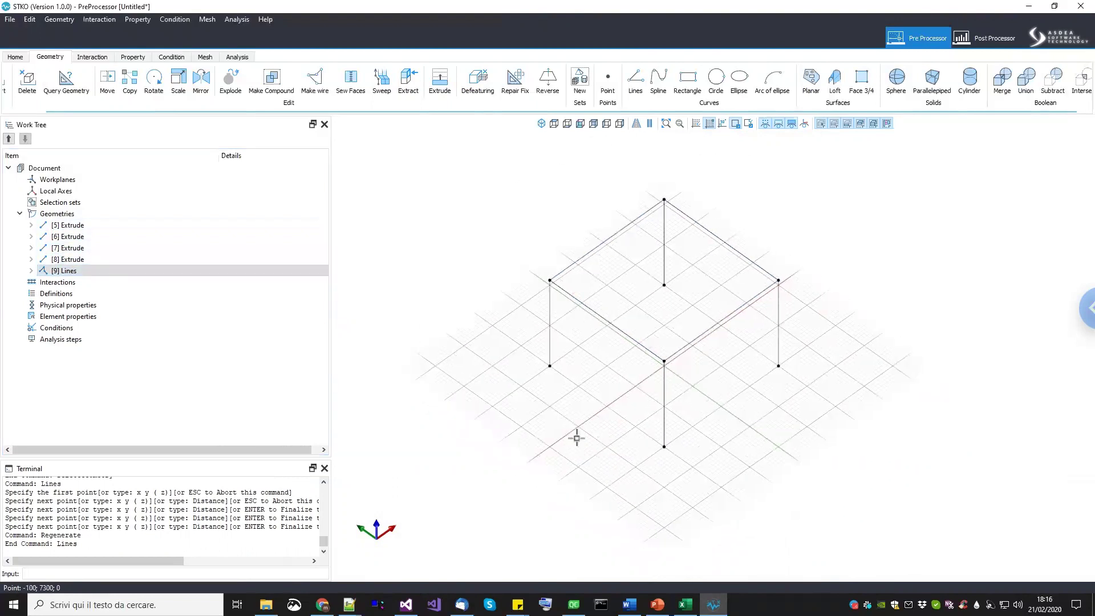
left_click(321, 85)
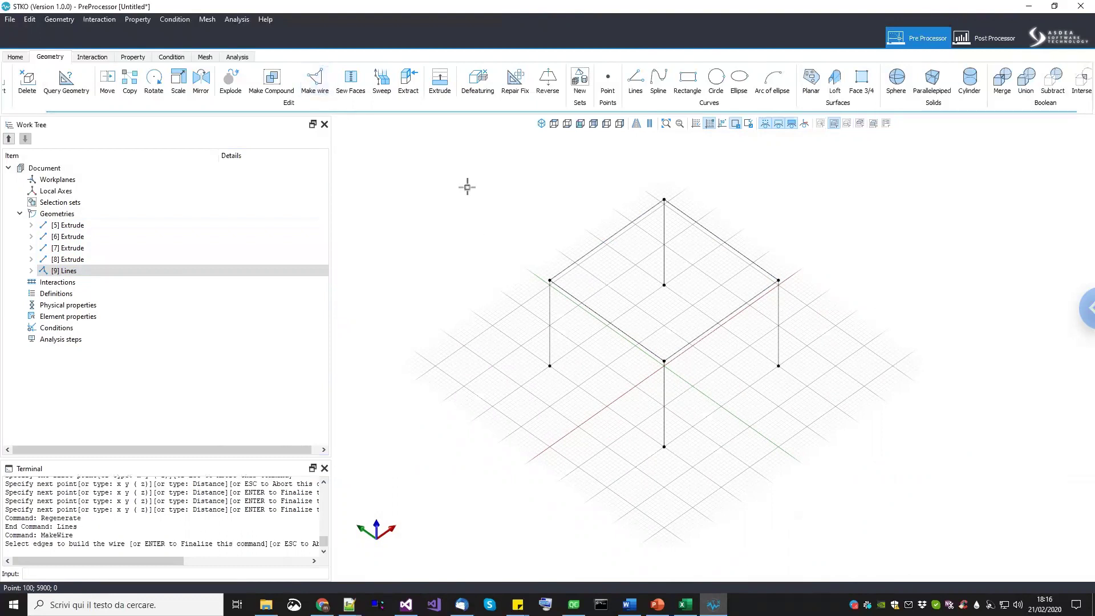
left_click_drag(461, 173, 855, 530)
key("Return")
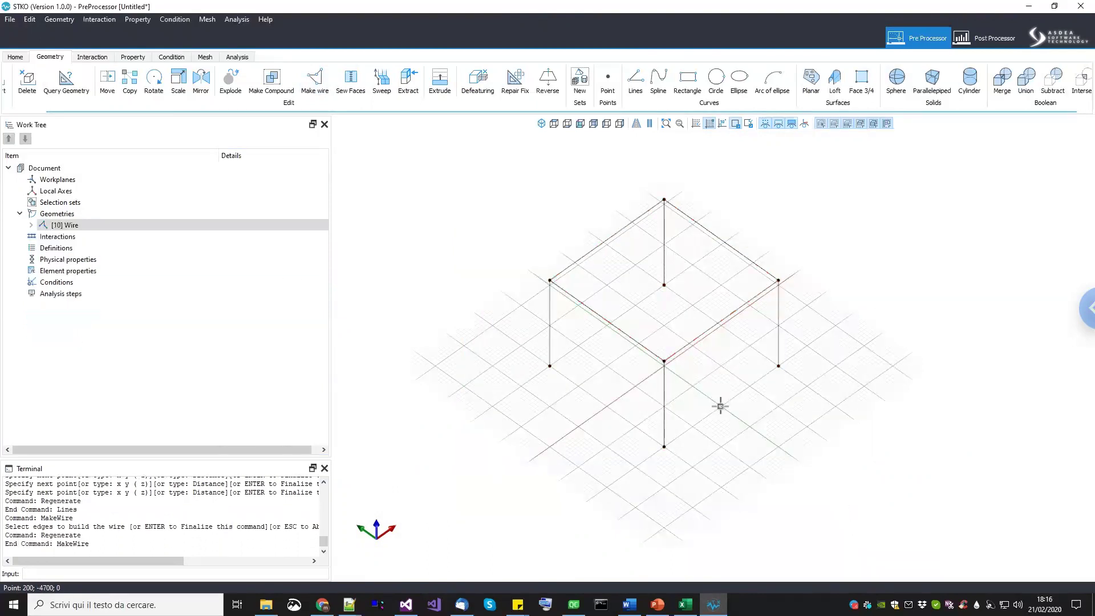
Inspect the combined wire and its sub-shapes, viewing the frame from several distances and angles.
left_click(67, 224)
left_click(31, 225)
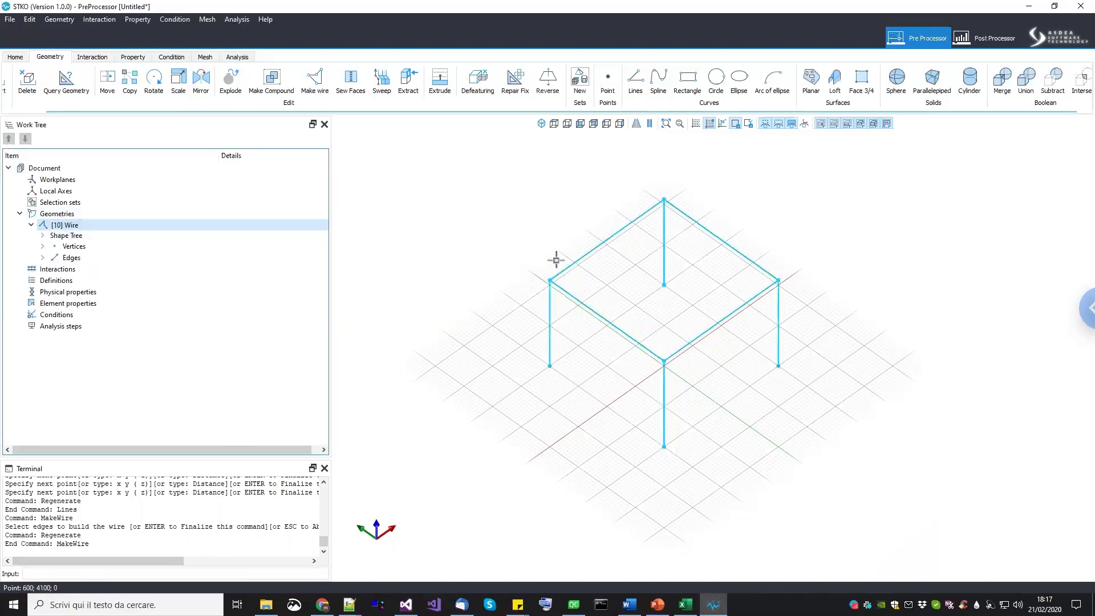
scroll(556, 260, "up", 2)
scroll(543, 276, "down", 3)
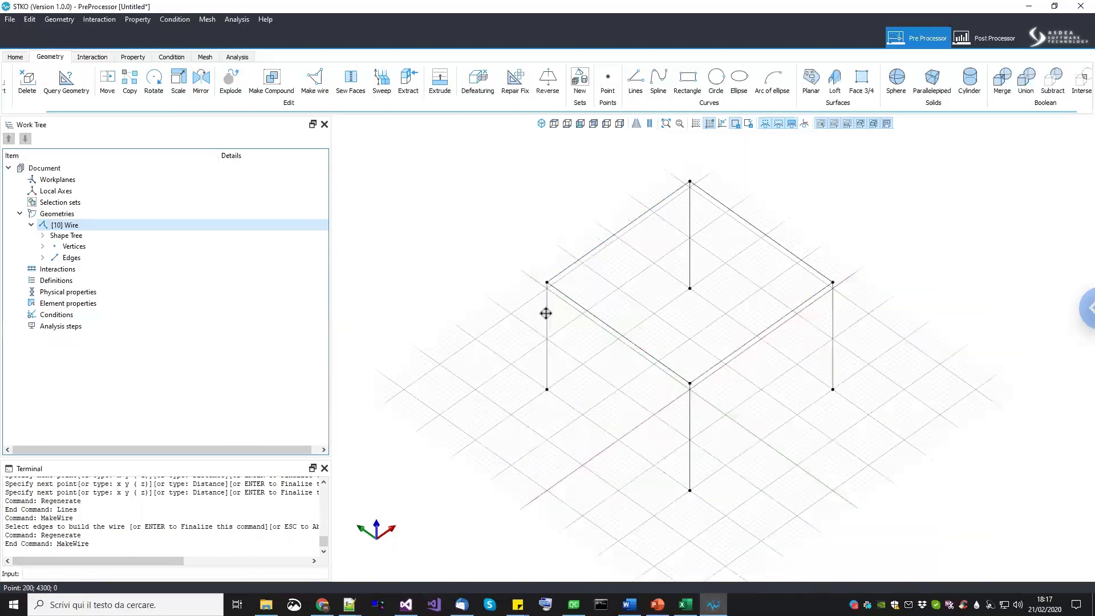
left_click(31, 225)
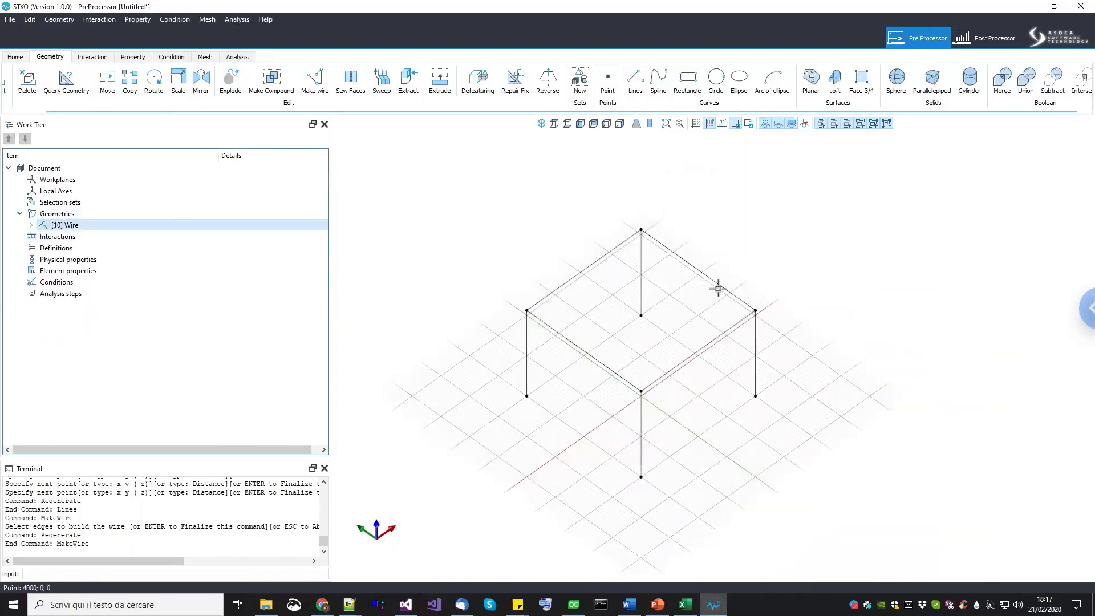
scroll(713, 291, "up", 1)
middle_click_drag(653, 242, 672, 233)
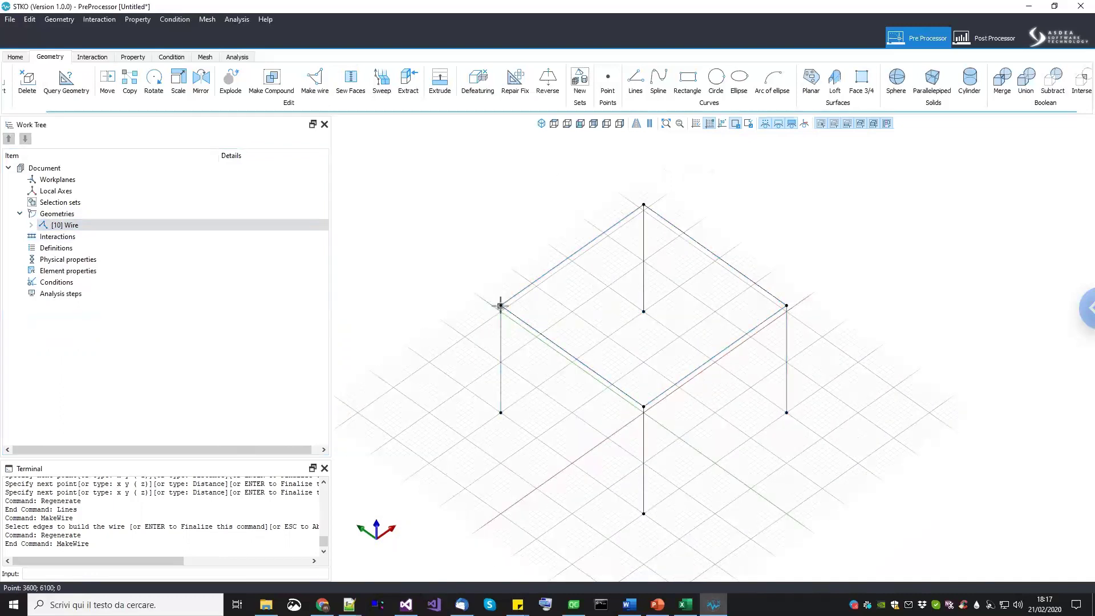
middle_click_drag(706, 358, 694, 400, "shift")
scroll(624, 321, "up", 3)
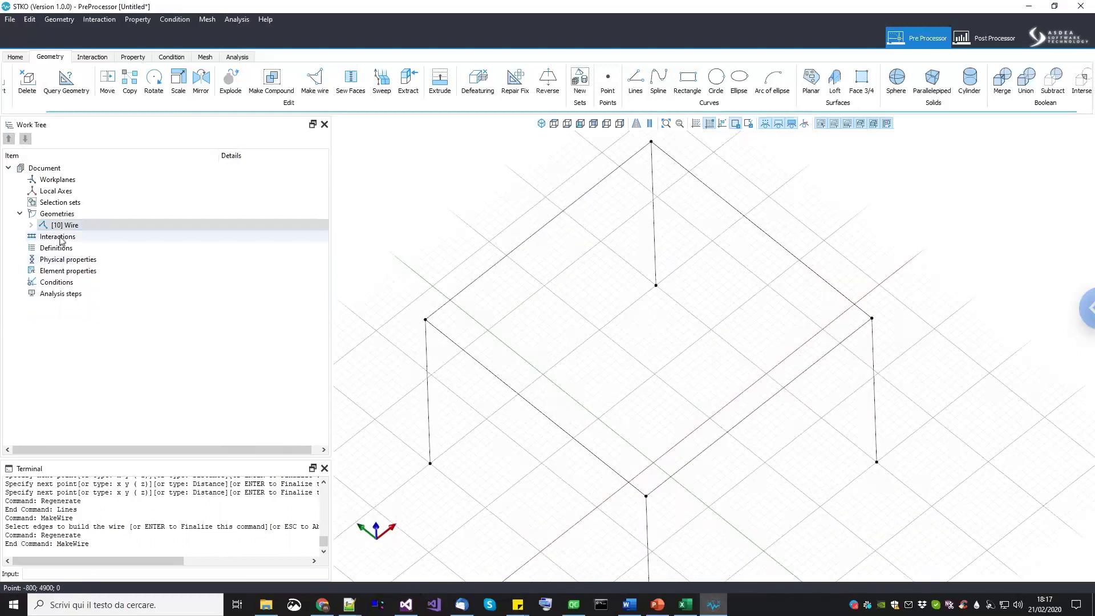
scroll(640, 297, "down", 2)
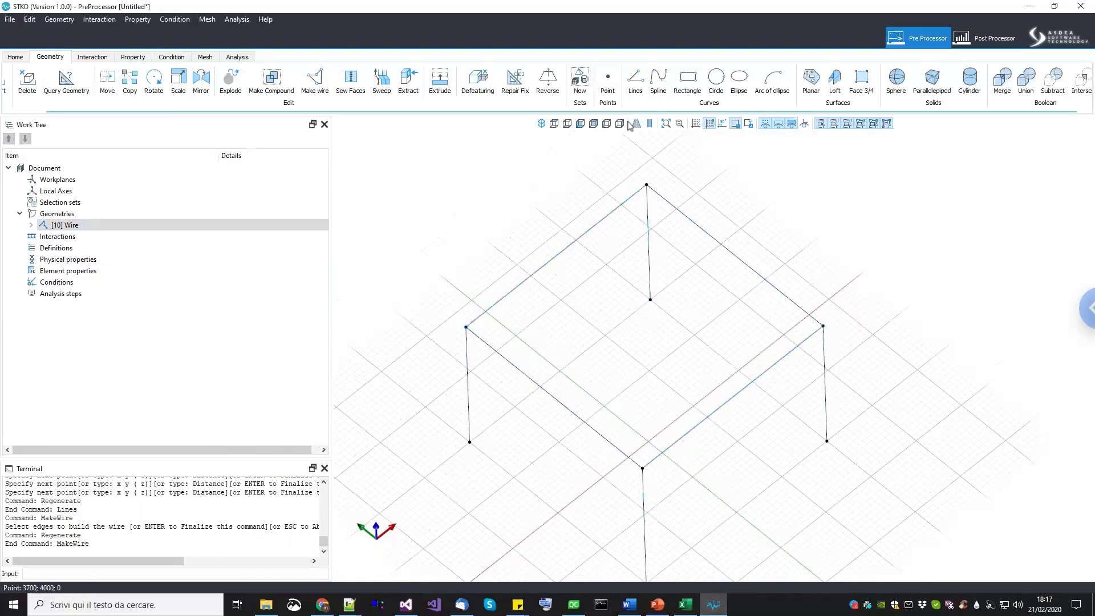
Draw a construction line between the midpoints of two opposite top beams.
middle_click_drag(645, 379, 650, 477)
left_click(636, 84)
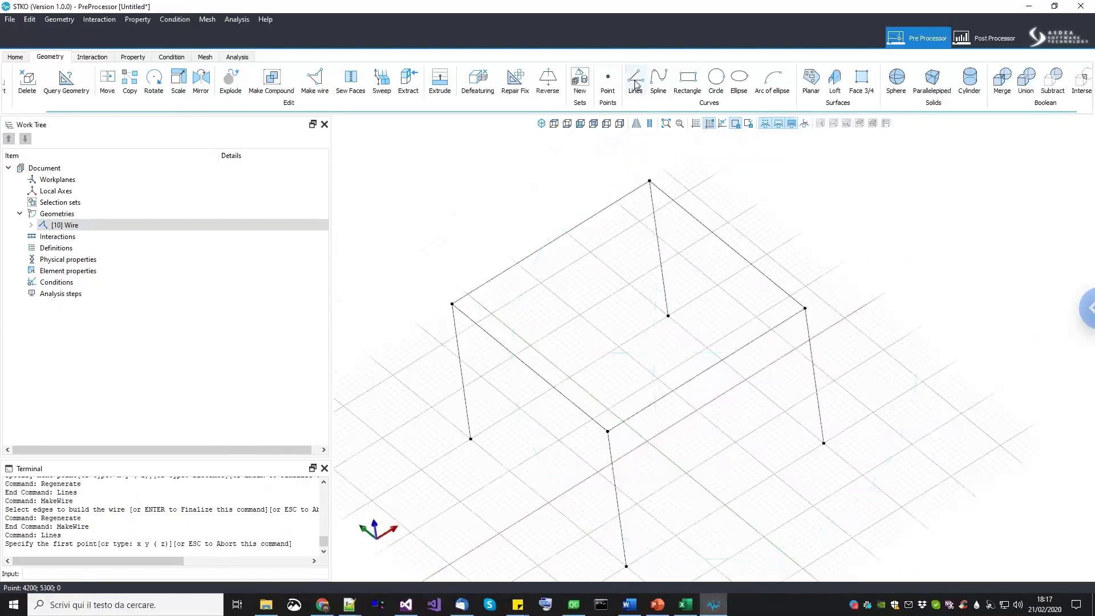
left_click(705, 370)
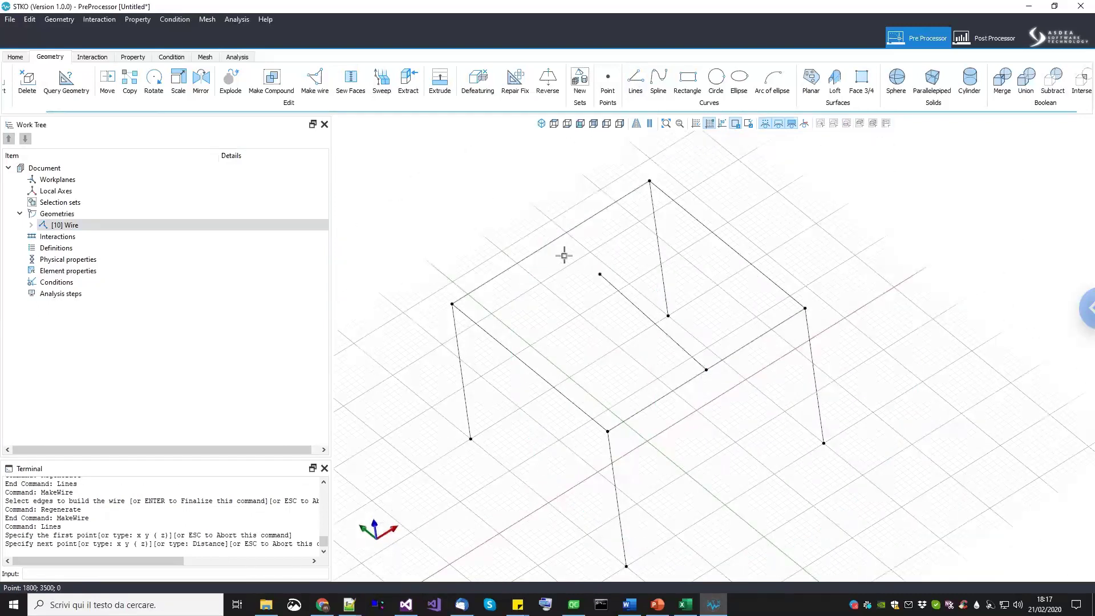
left_click(551, 245)
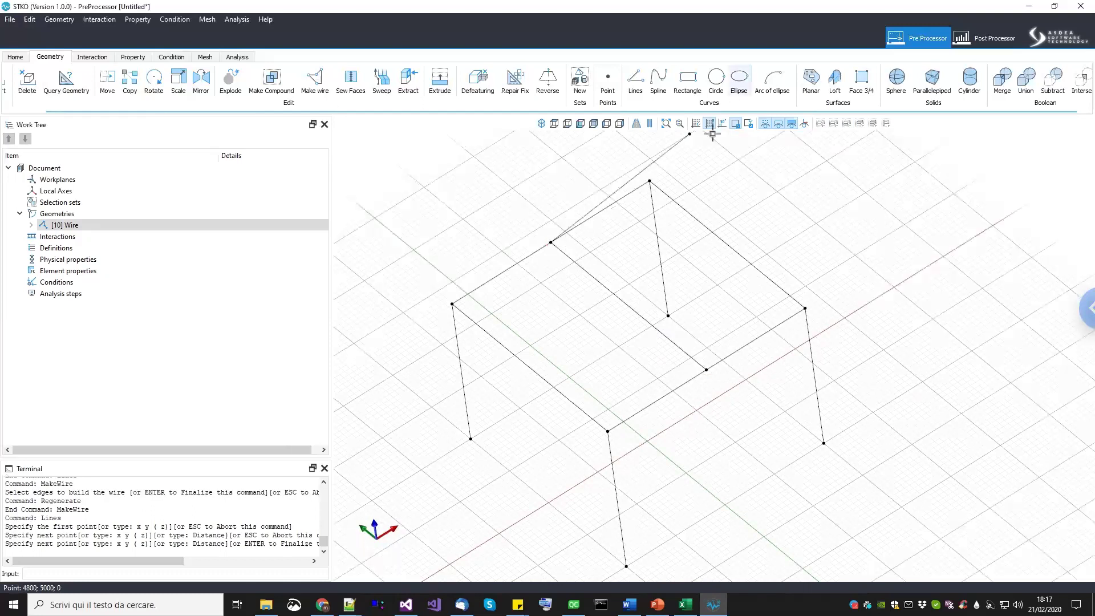
key("Return")
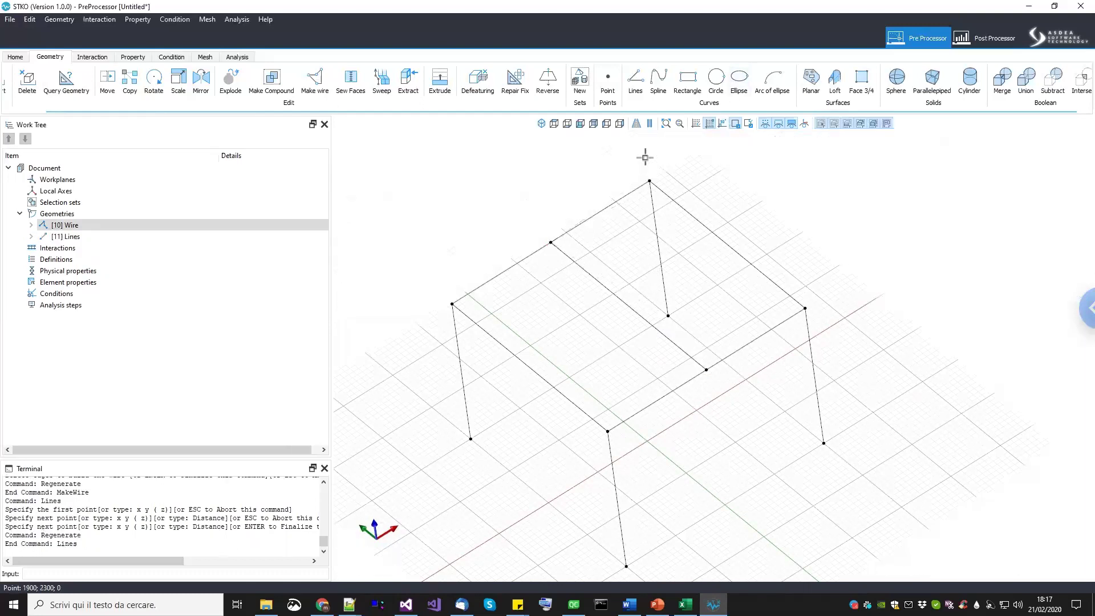
Create a point at the construction line's midpoint, at 0, 0, 3000, and delete the construction line.
left_click(608, 80)
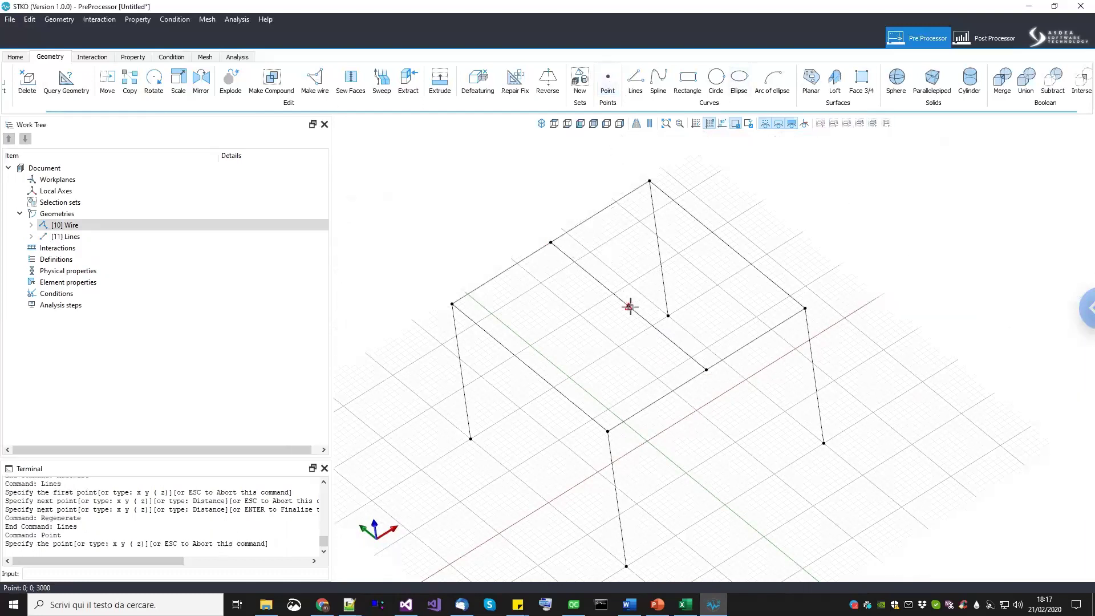
left_click(604, 306)
left_click(597, 283)
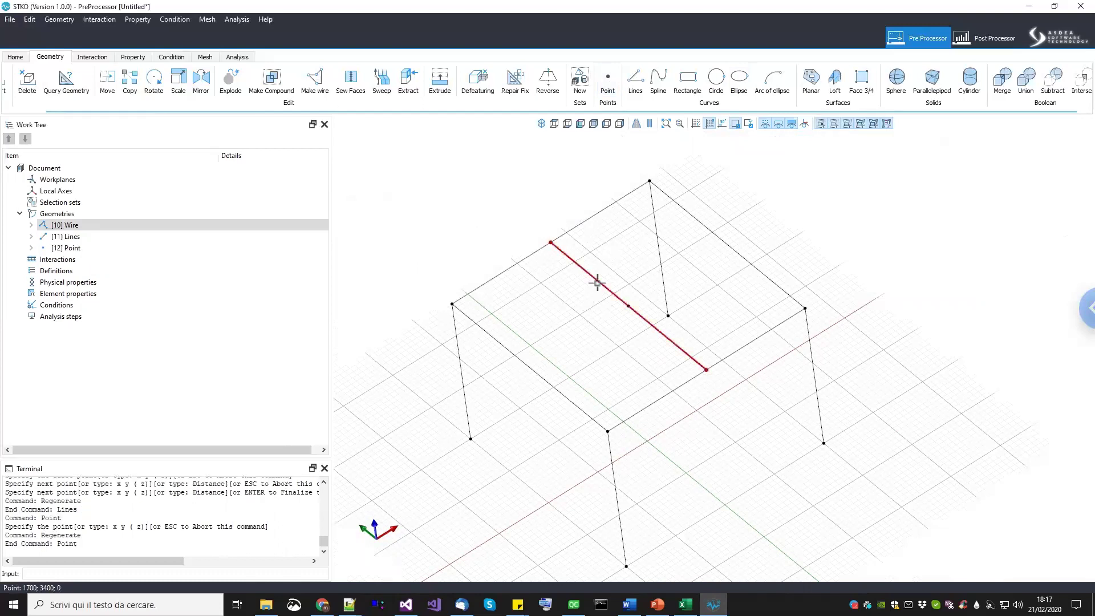
middle_click_drag(606, 294, 611, 291)
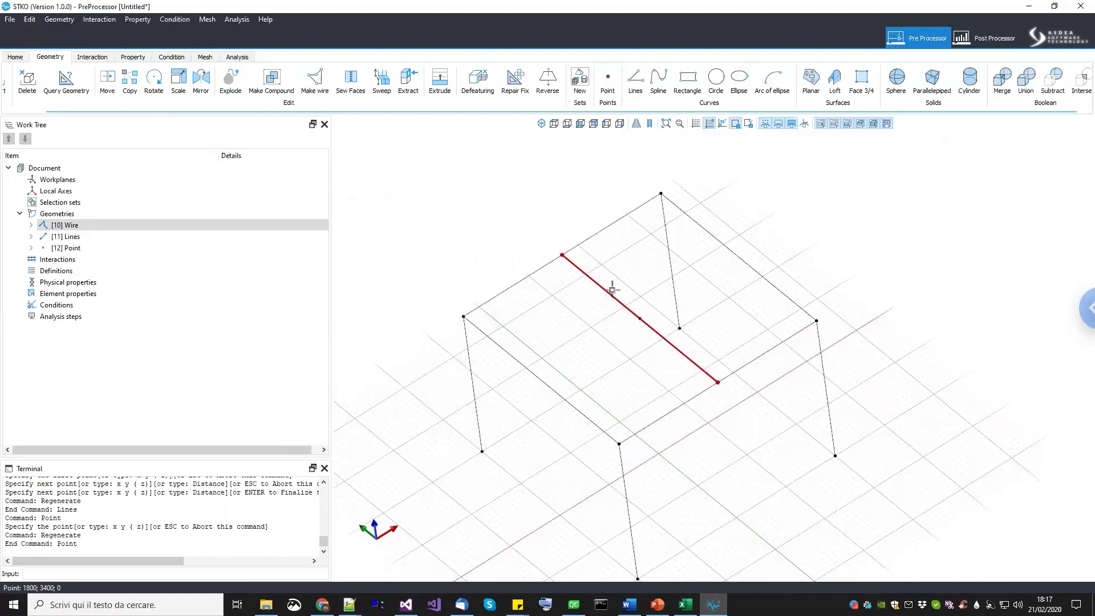
key("Delete")
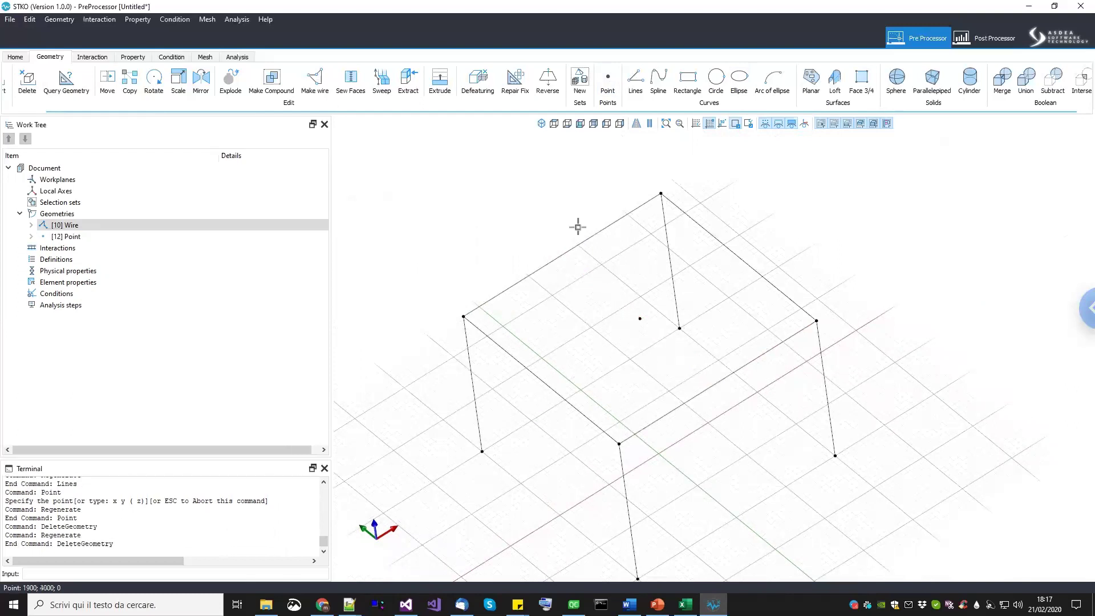
Rename the frame wire geometry as "structure".
right_click(78, 231)
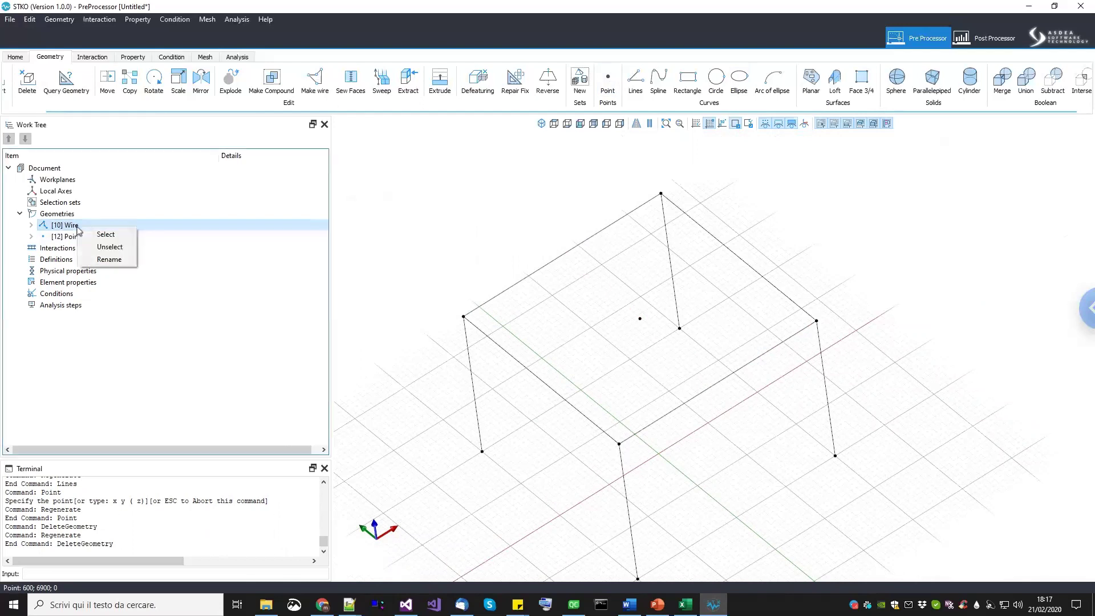
left_click(107, 259)
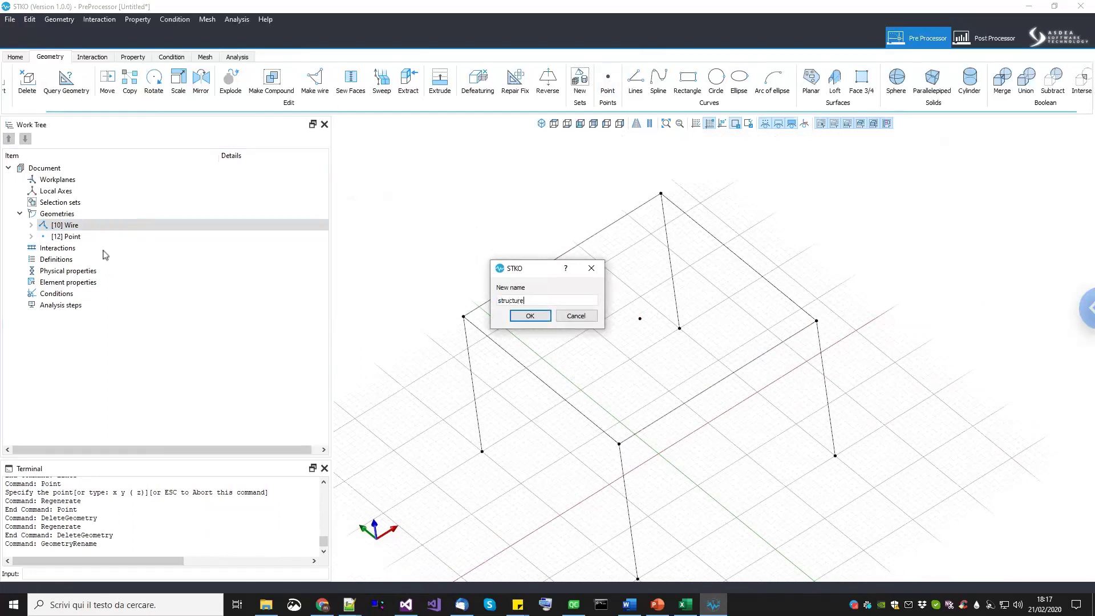
key("Return")
Rename the central point geometry as "master node".
left_click(84, 237)
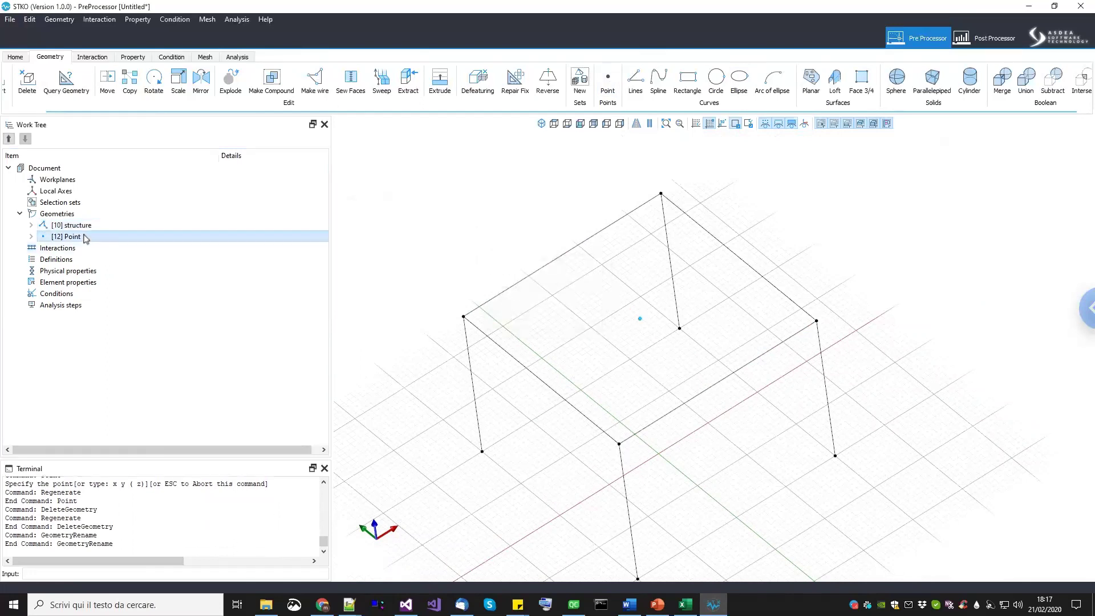
right_click(85, 238)
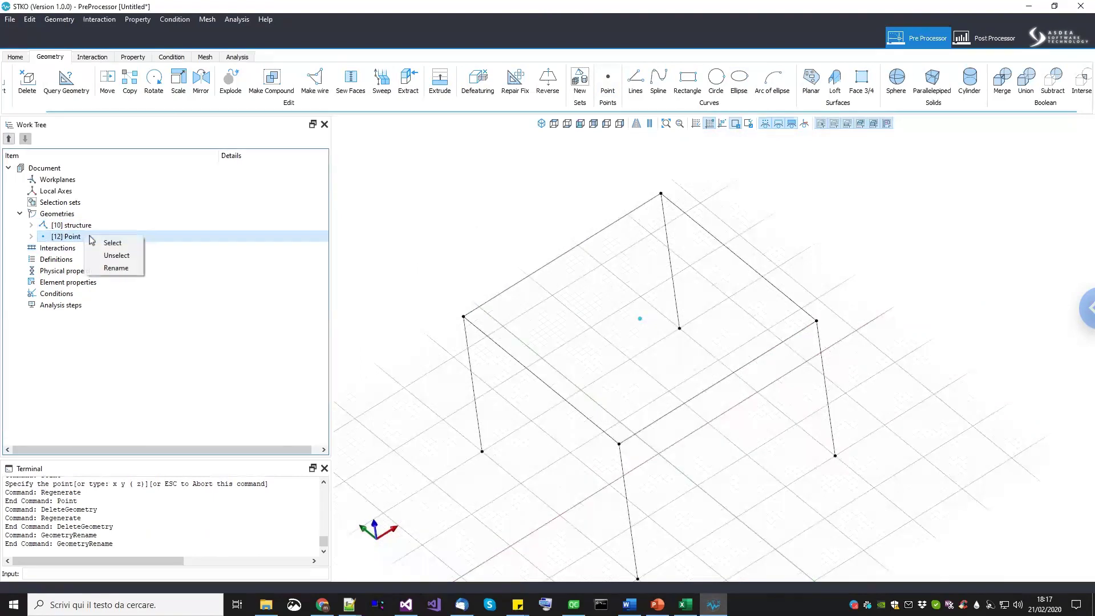
left_click(116, 268)
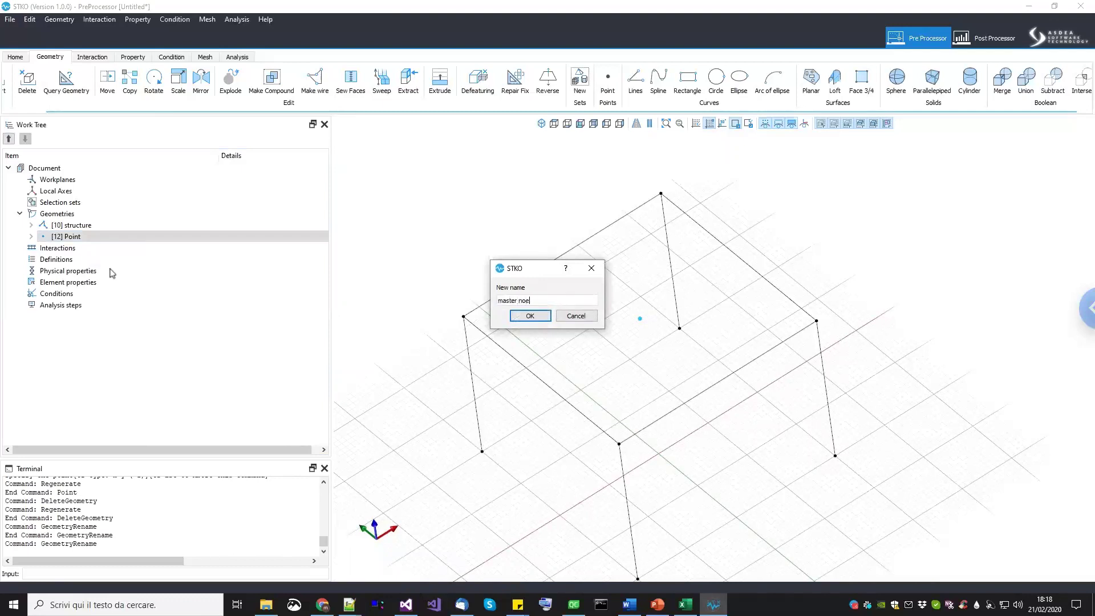
key("Return")
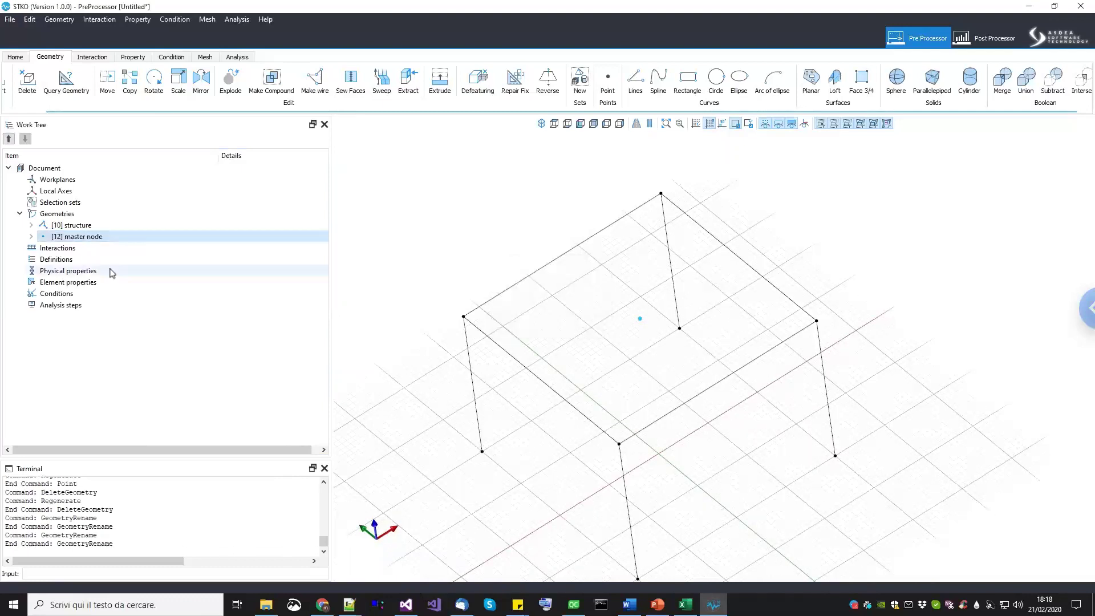
Examine the master node and the structure wire, highlighting each and viewing the frame from several angles.
middle_click_drag(628, 396, 697, 336)
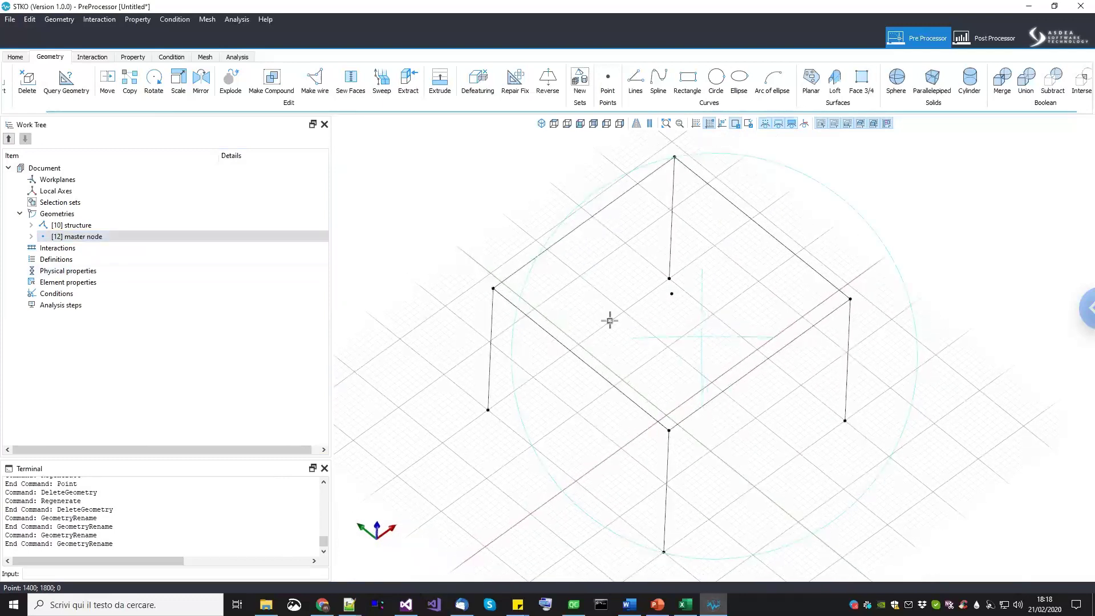
left_click(64, 216)
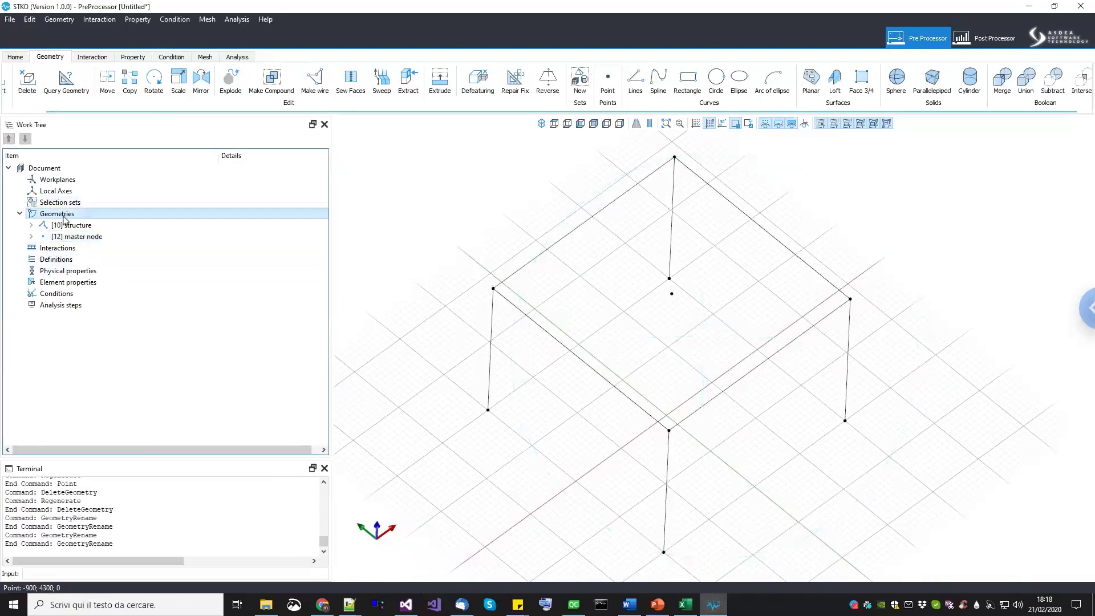
left_click(64, 249)
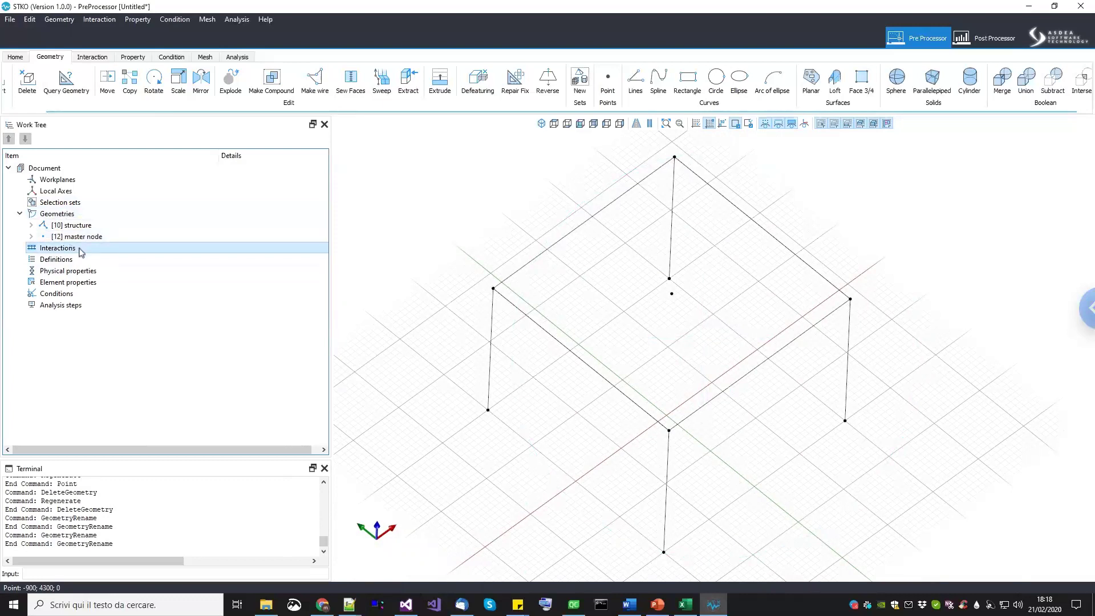
middle_click_drag(584, 349, 565, 342)
left_click(67, 250)
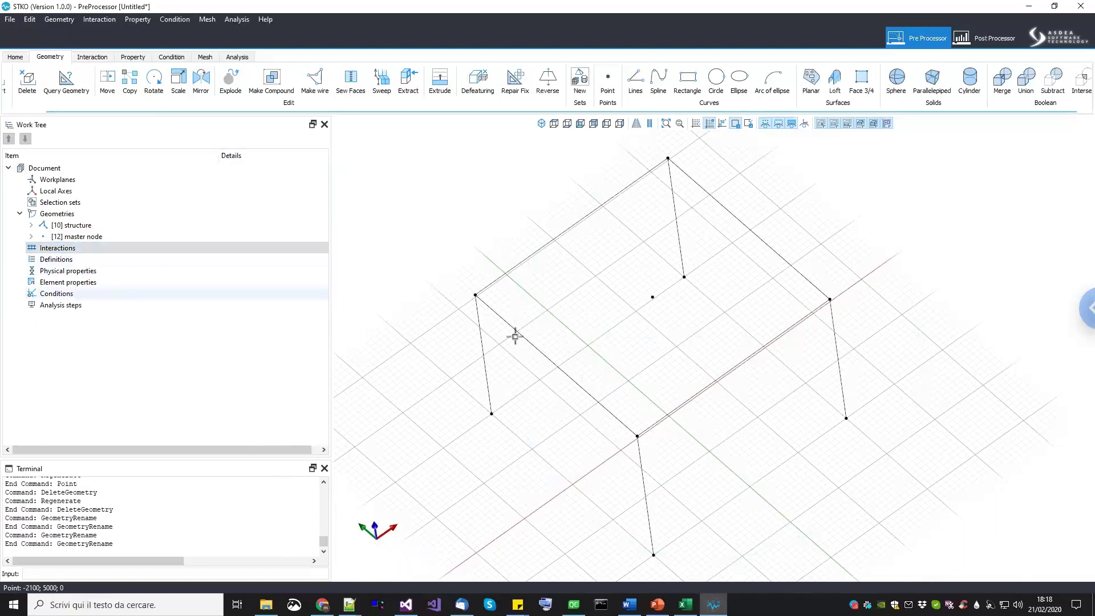
middle_click_drag(604, 388, 623, 257)
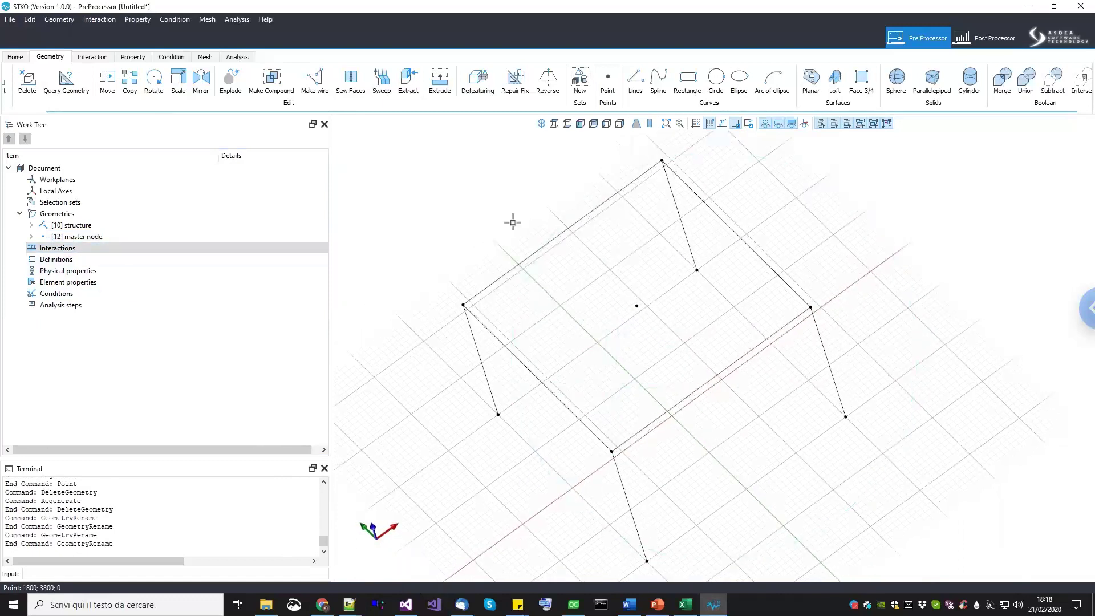
left_click(557, 393)
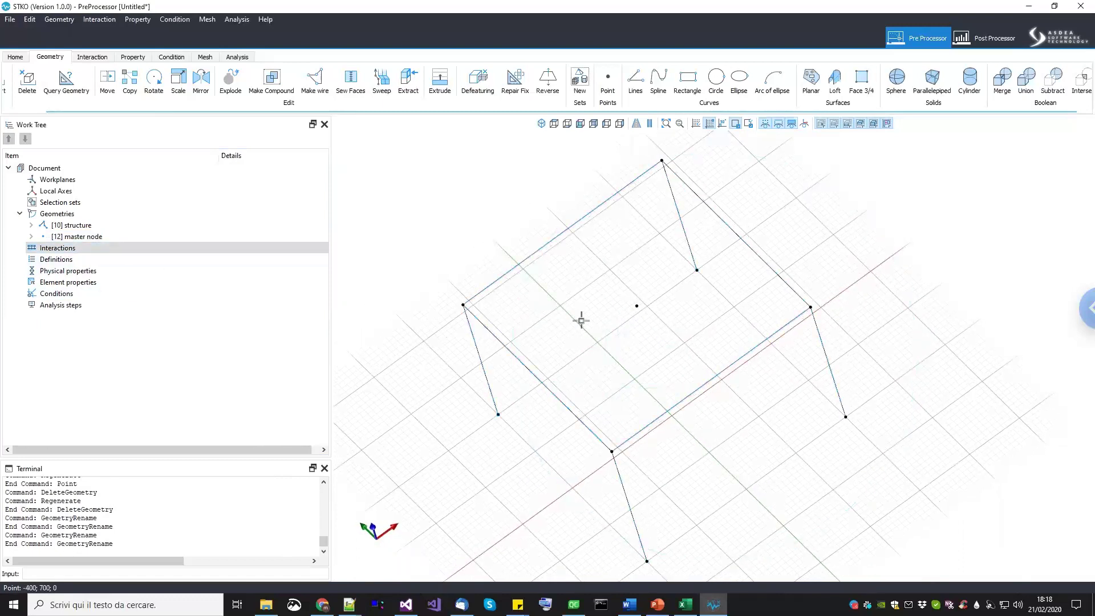
left_click(101, 237)
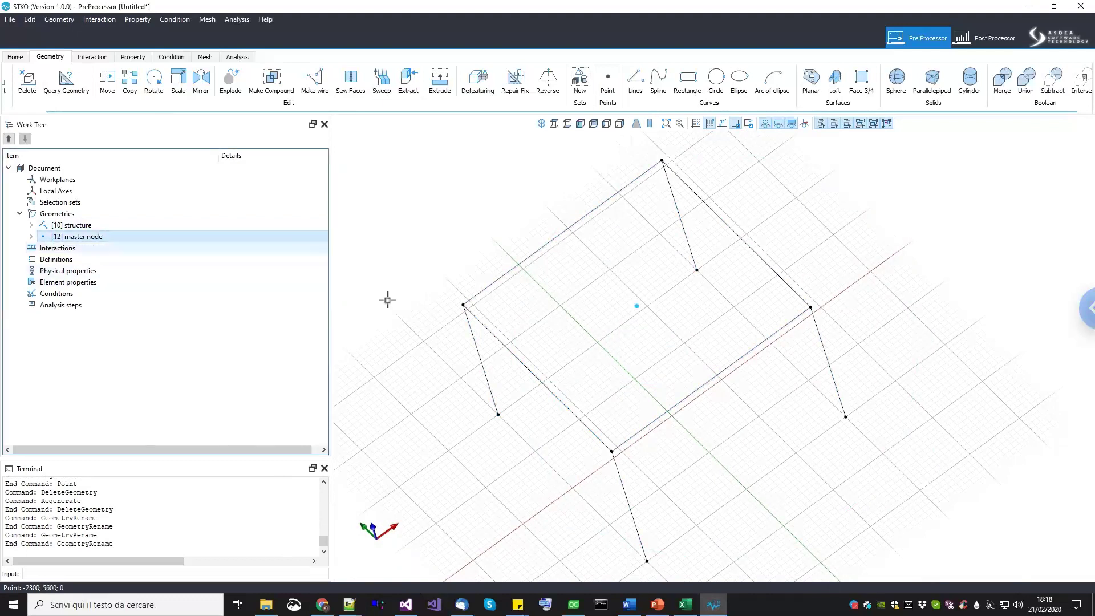
left_click(464, 304)
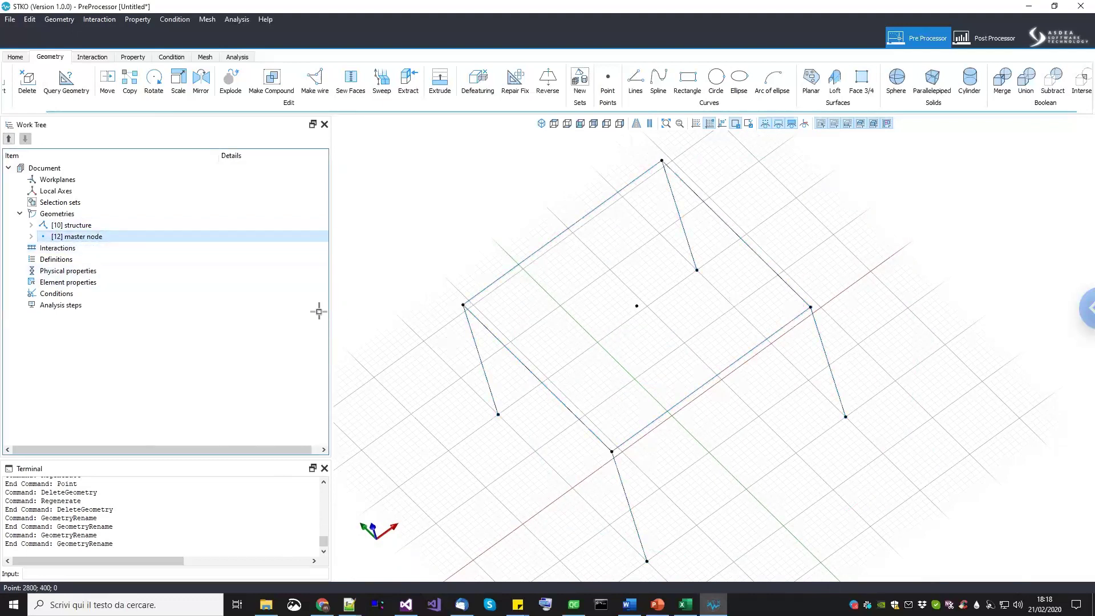
left_click(58, 249)
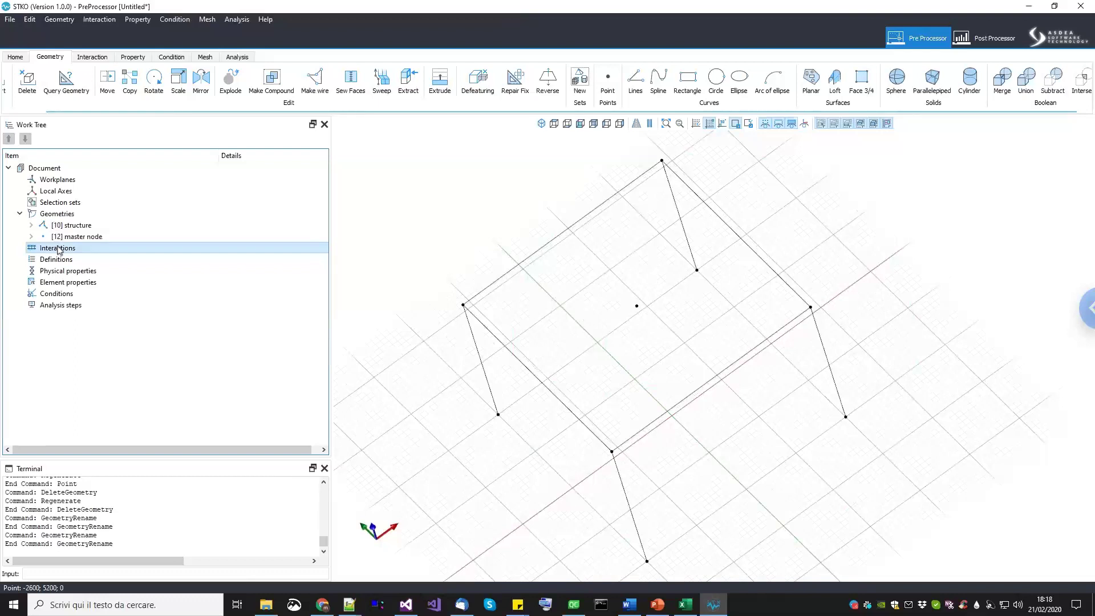
right_click(58, 251)
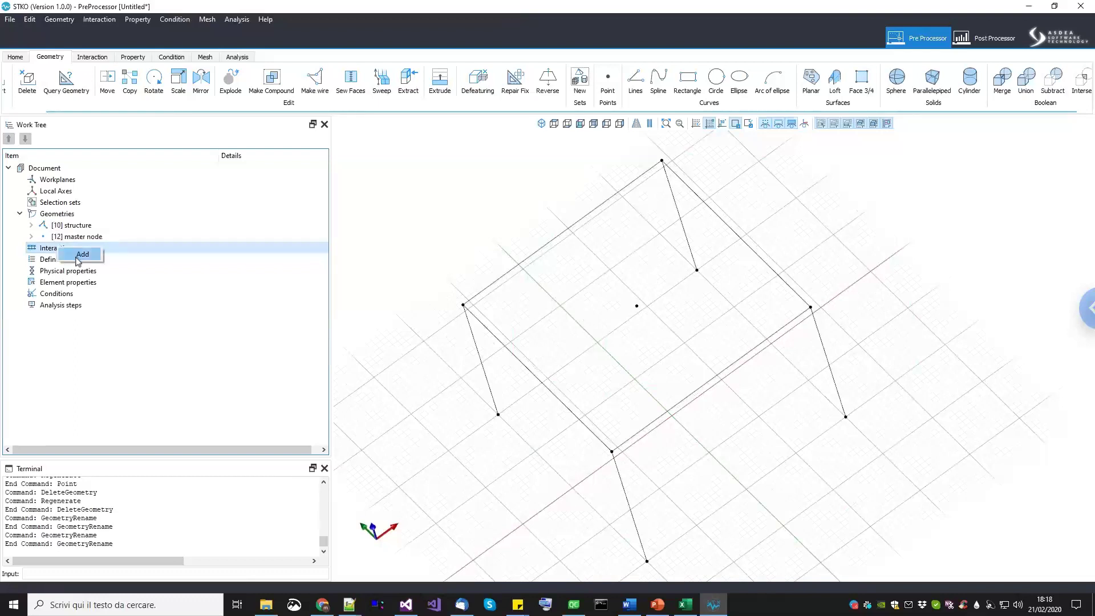
left_click(73, 293)
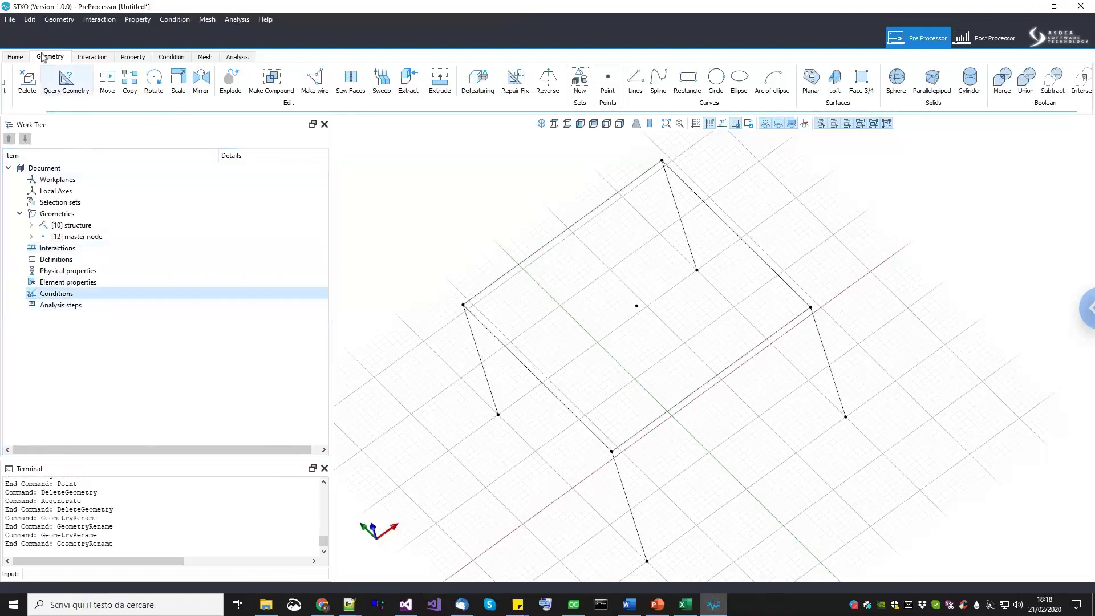
left_click(26, 23)
left_click(272, 38)
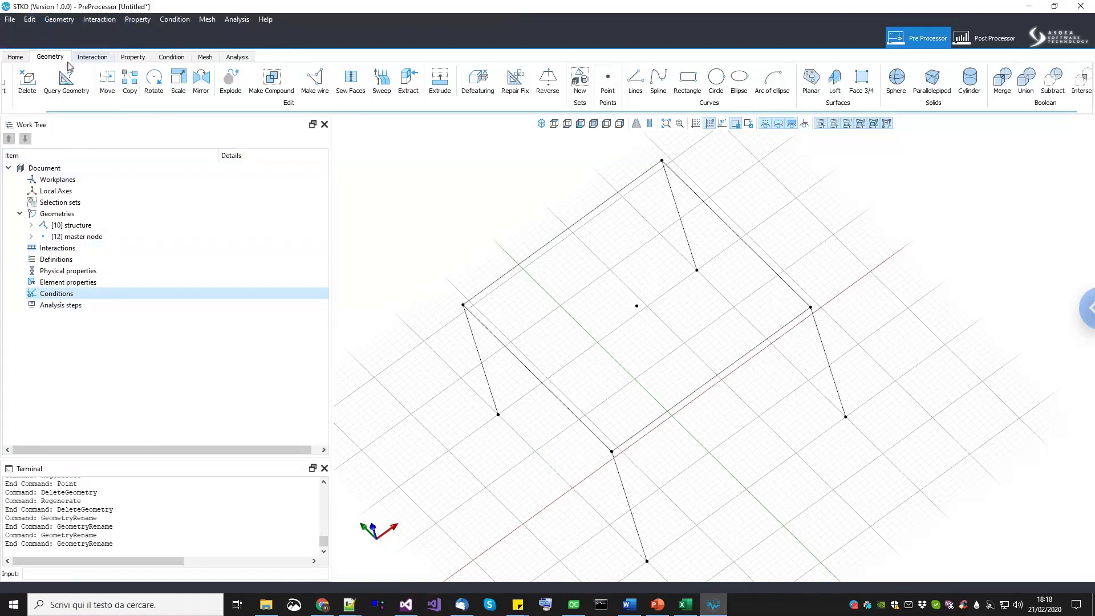
left_click(93, 57)
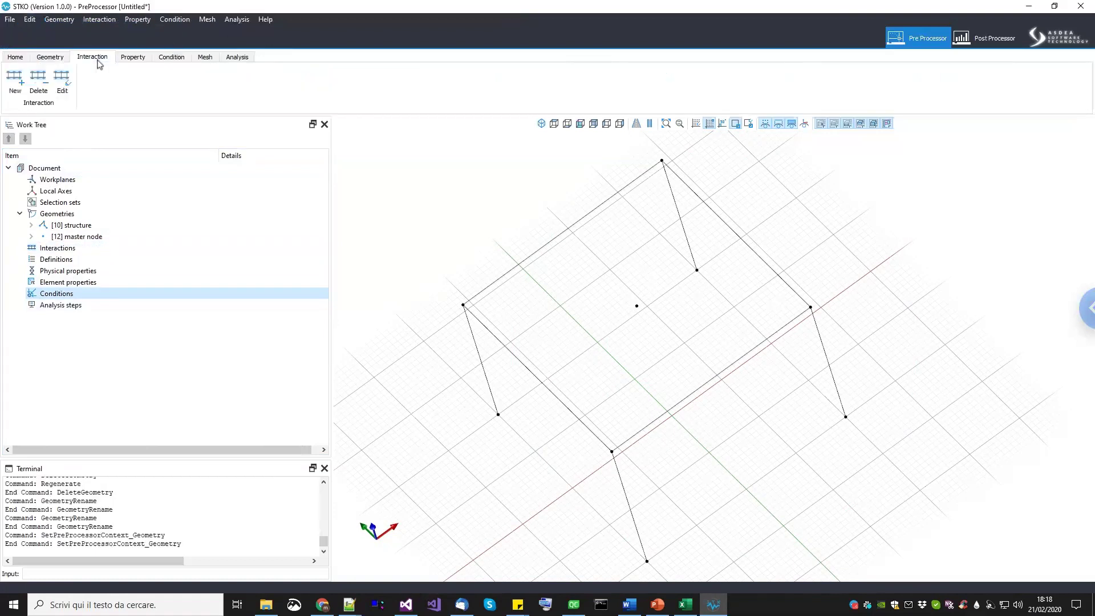
left_click(143, 59)
left_click(85, 58)
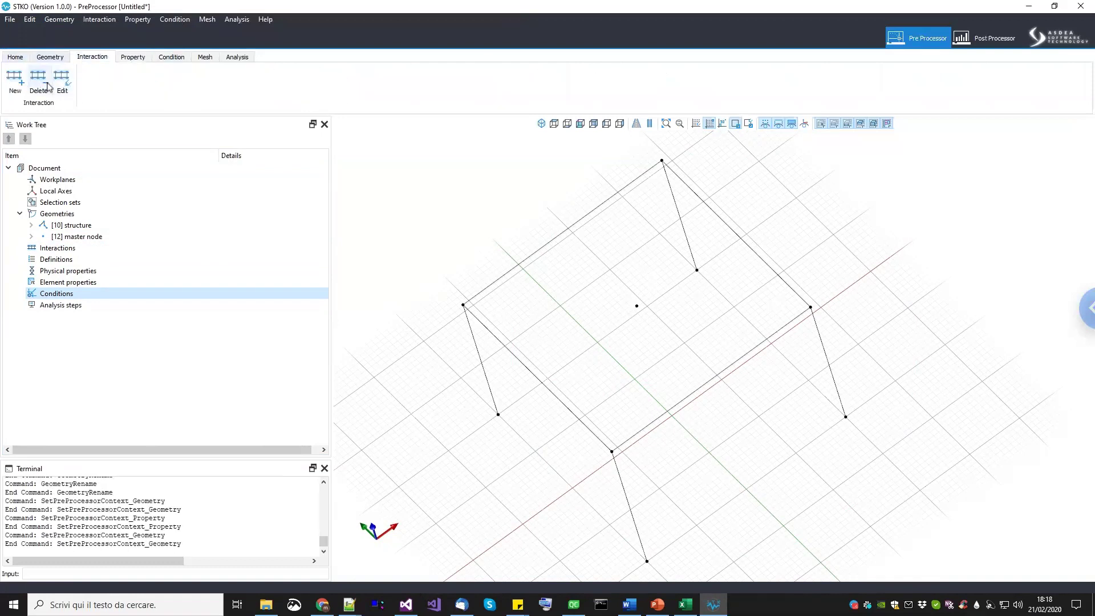
left_click(50, 58)
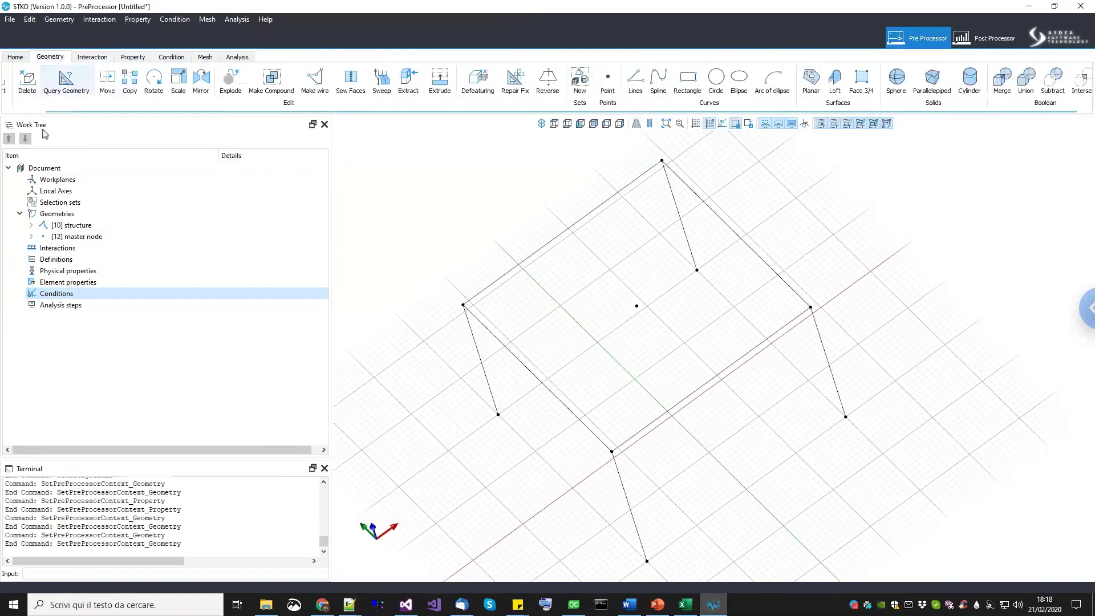
Add a new interaction named "interaction rigid diaph" with the Node to Node links type.
right_click(73, 251)
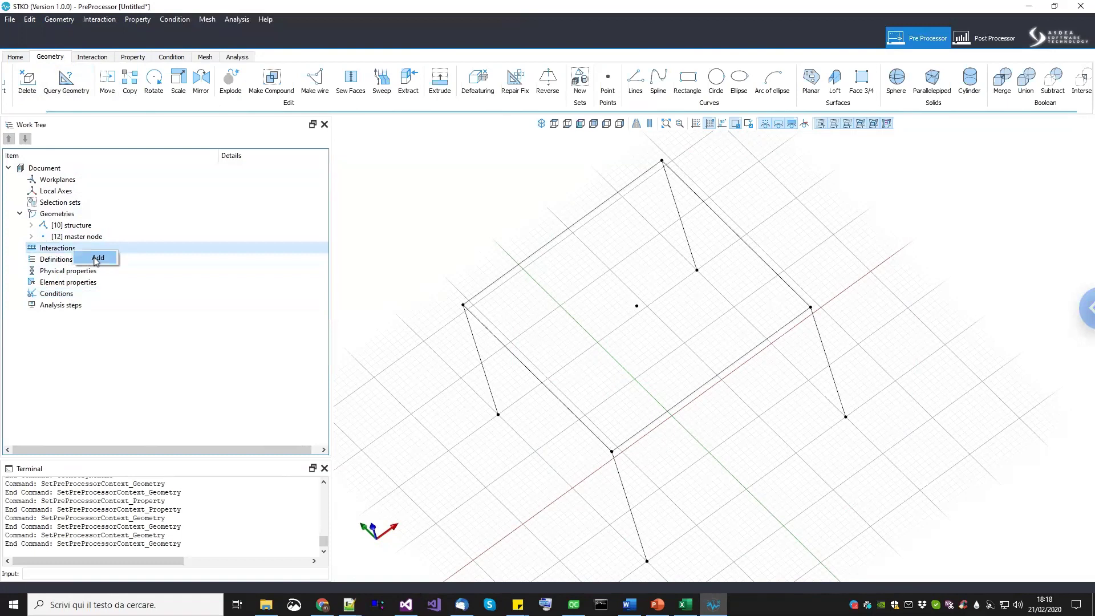
left_click(97, 258)
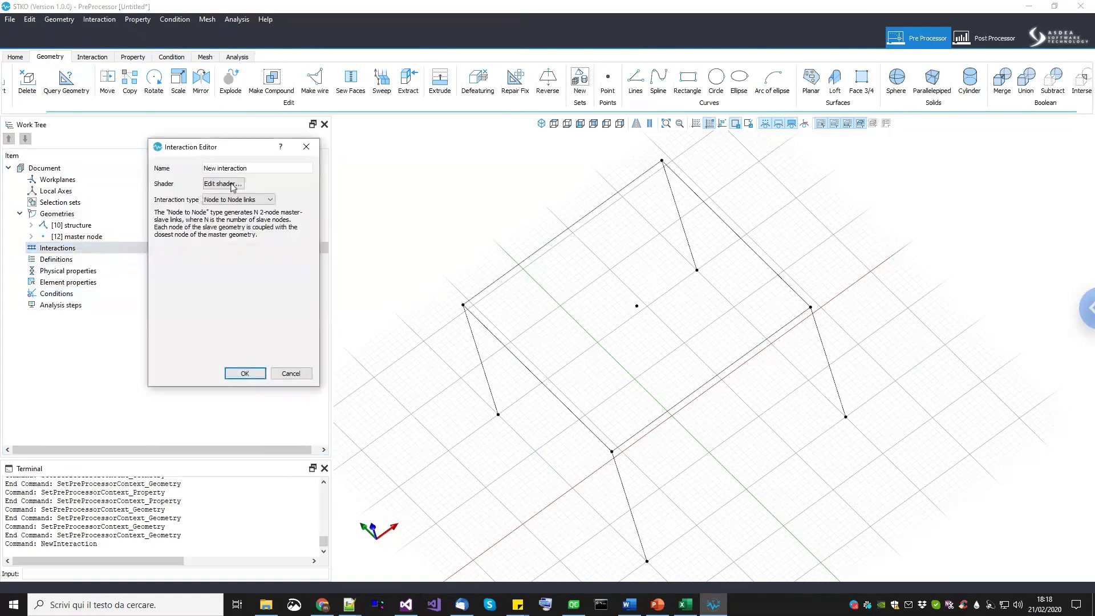
left_click_drag(256, 170, 174, 173)
type("int")
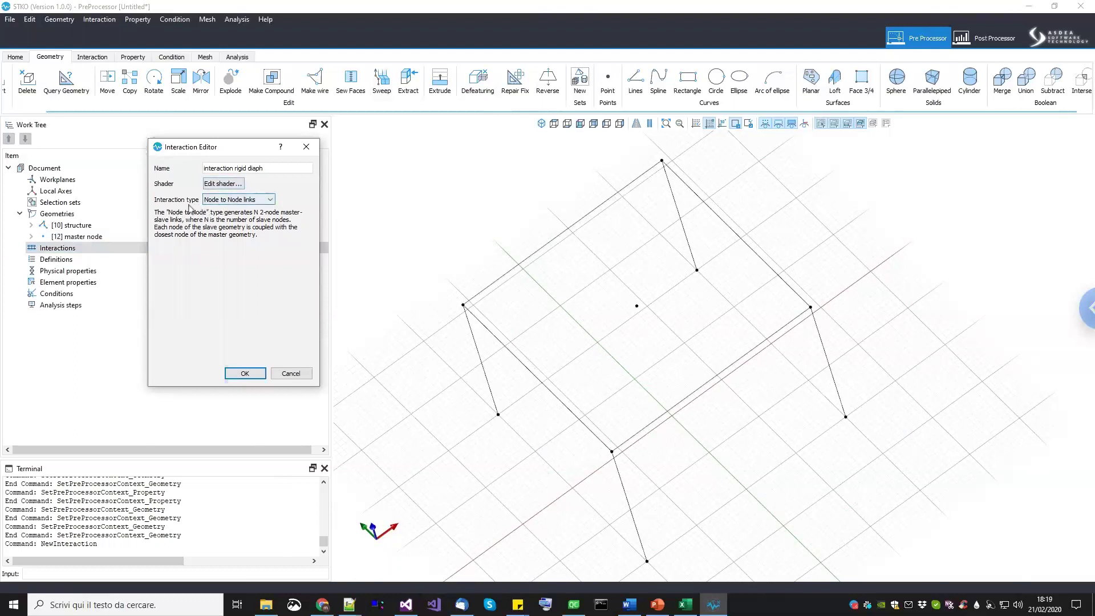
left_click(244, 203)
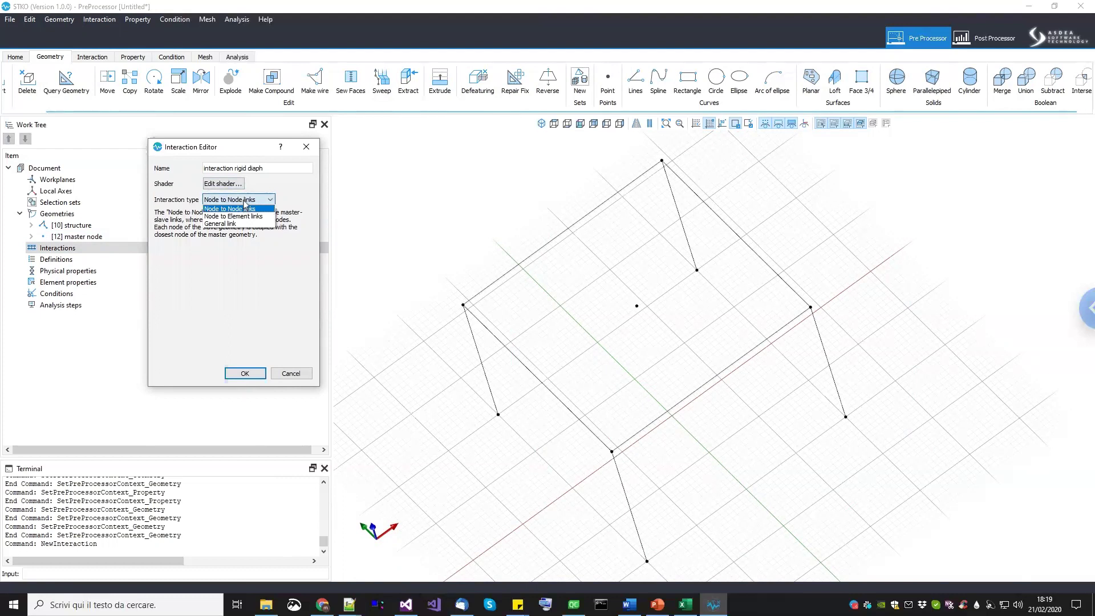
left_click(245, 202)
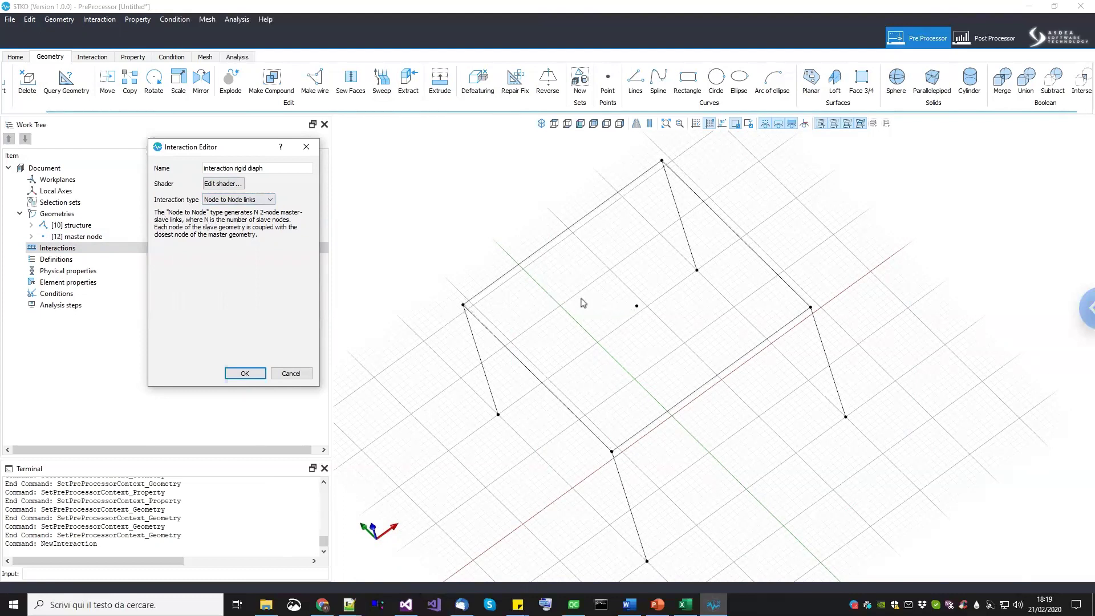
left_click(253, 201)
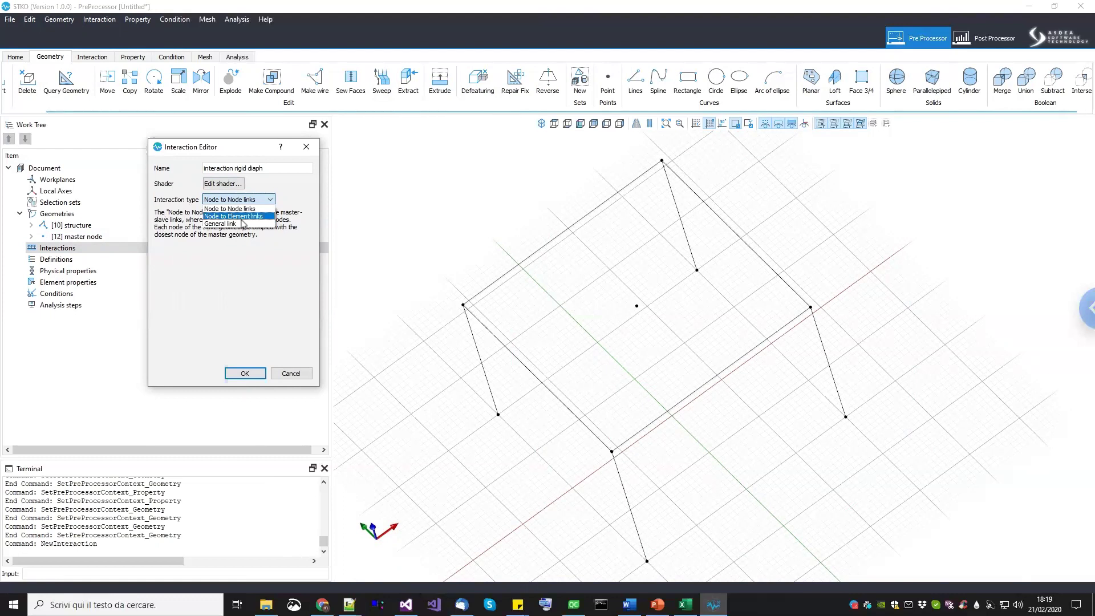
left_click(252, 209)
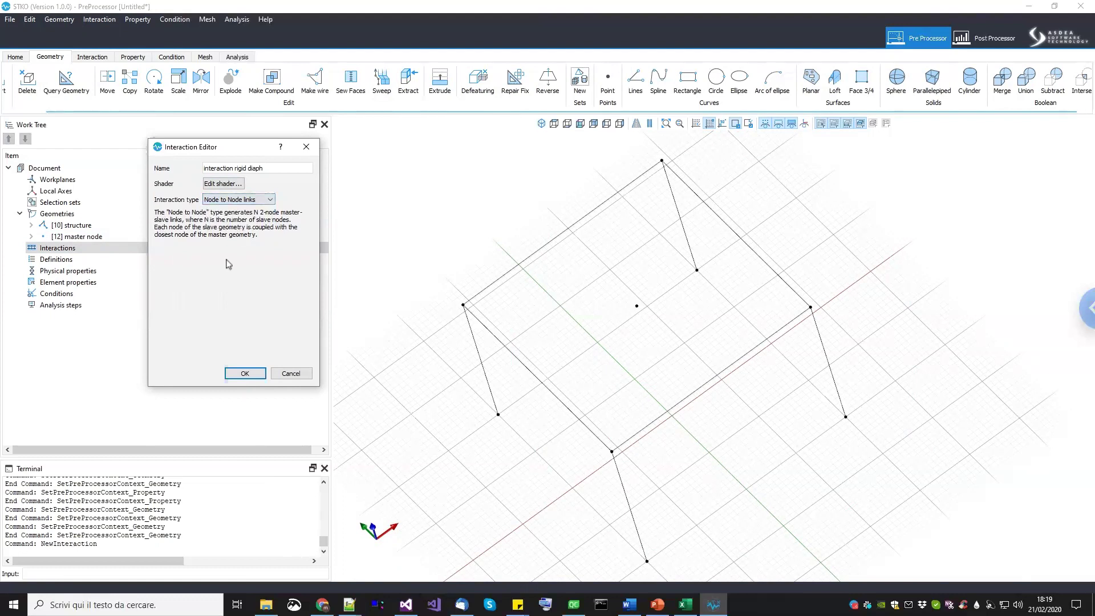
left_click(244, 374)
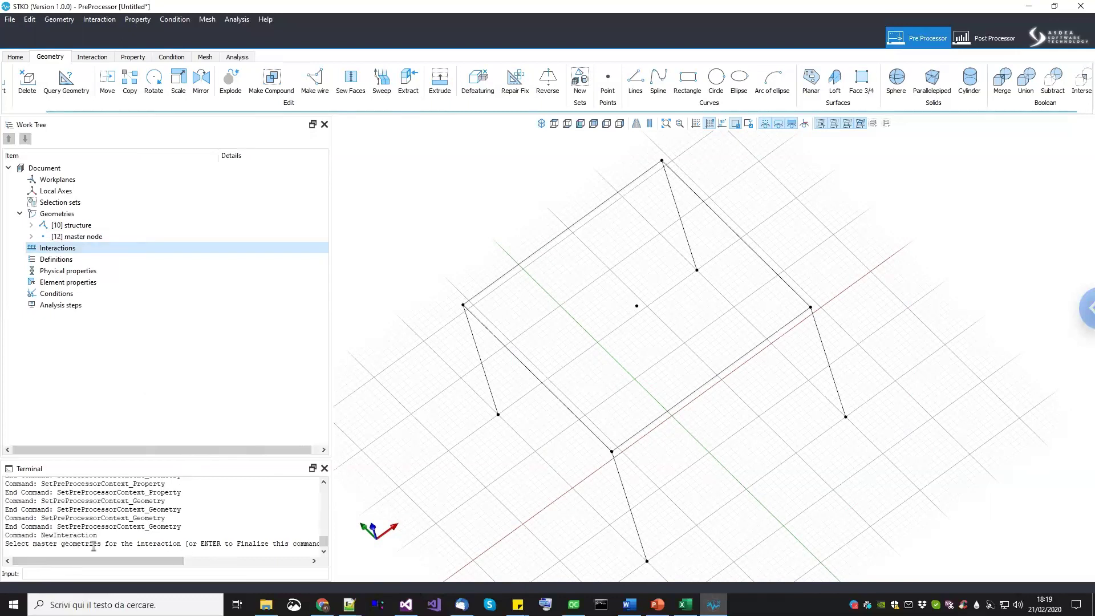
Assign the central master node as the interaction's master geometry.
left_click(163, 566)
left_click_drag(168, 560, 97, 564)
left_click_drag(595, 277, 671, 336)
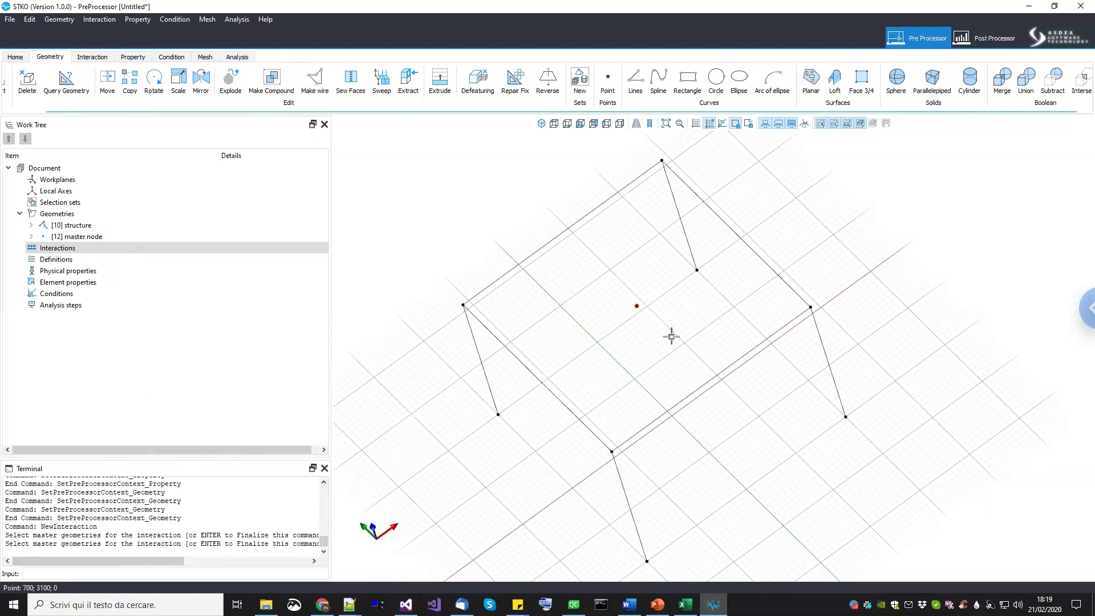
key("Return")
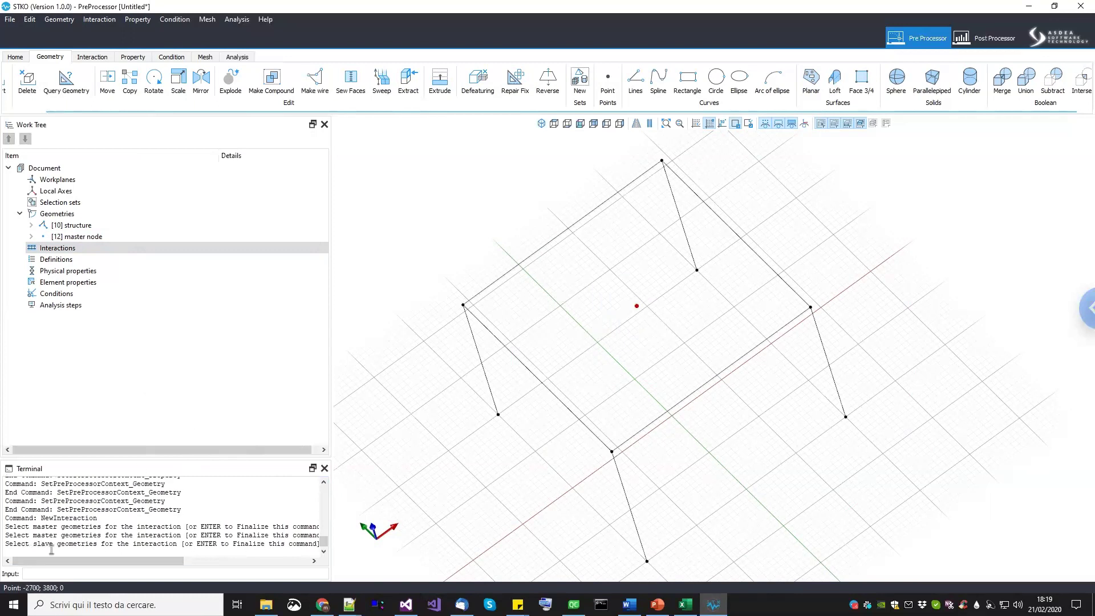
Assign the frame's four top corner vertices as slave geometries, finish the interaction and check its links to the master node.
left_click_drag(425, 288, 484, 332)
left_click_drag(552, 416, 645, 480)
mouse_move(772, 277)
left_mouse_down()
mouse_move(814, 318)
mouse_move(780, 284)
left_mouse_up()
left_click_drag(678, 183, 647, 143)
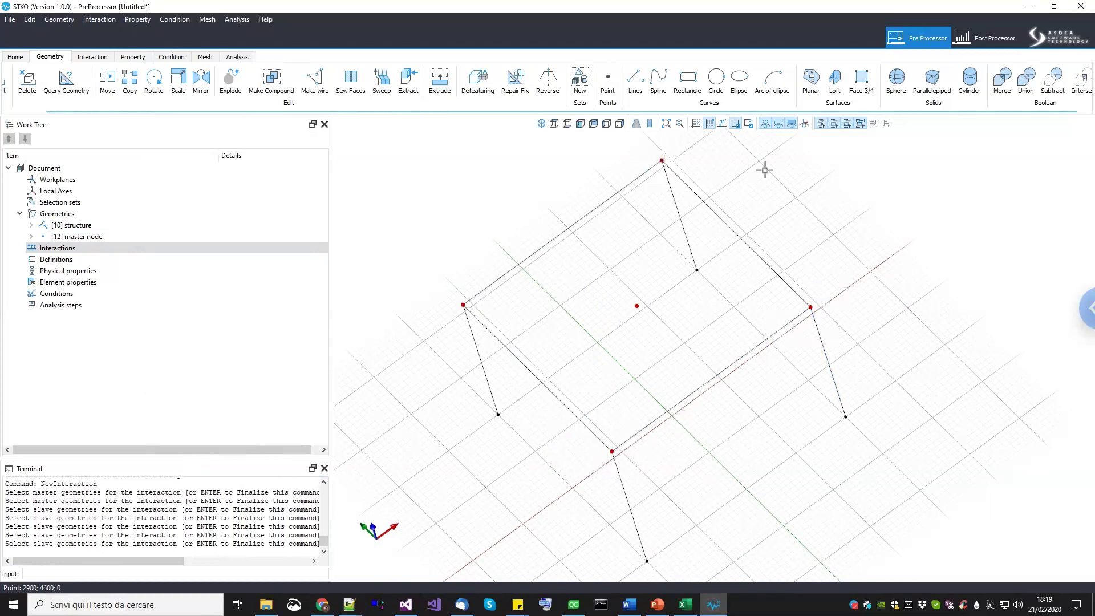
key("Return")
middle_click_drag(667, 352, 668, 268)
left_click(126, 261)
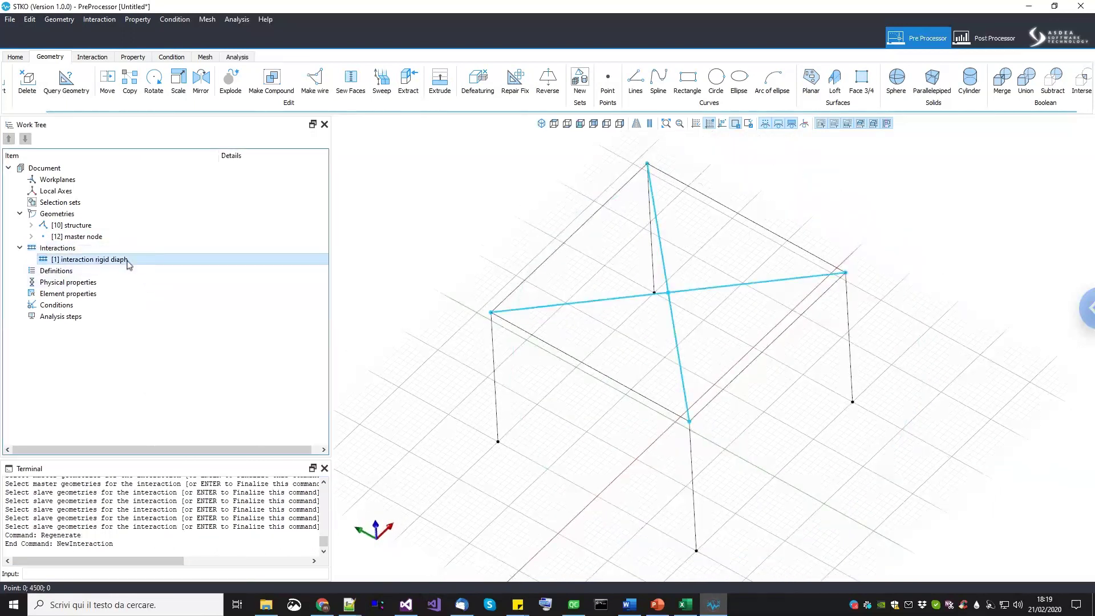
left_click(762, 426)
middle_click_drag(763, 425, 708, 319)
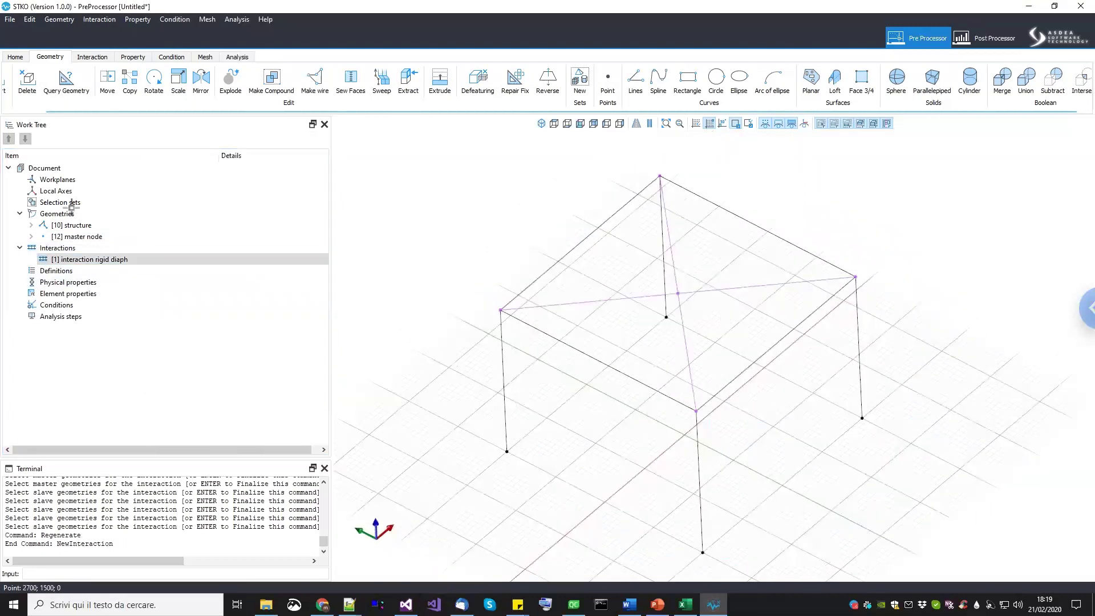
Start a new definition using the Linear time series model and enlarge its function plot.
left_click(53, 281)
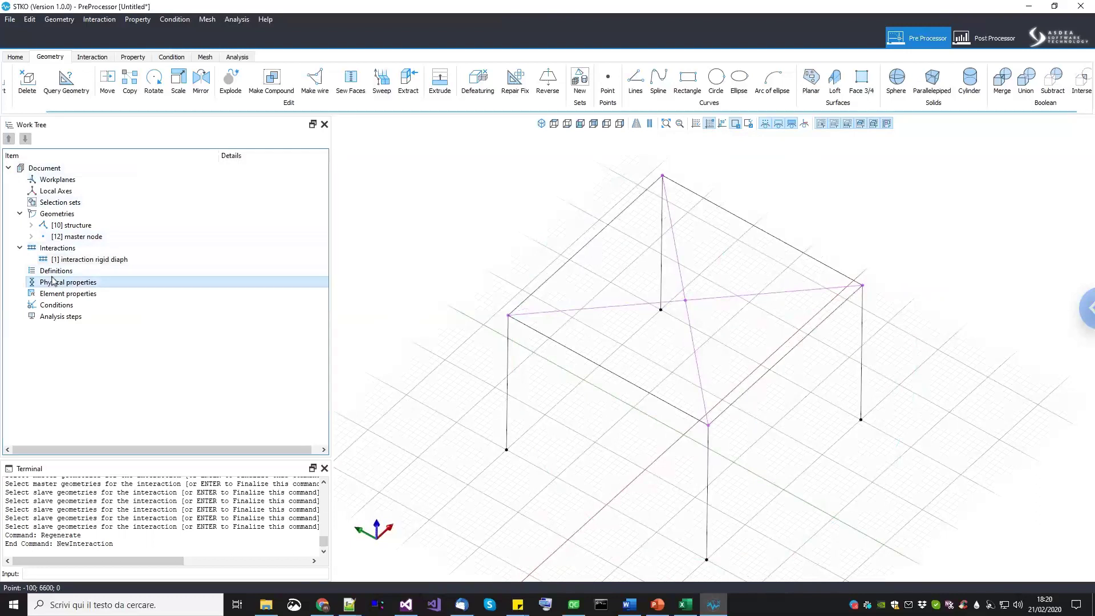
left_click(55, 271)
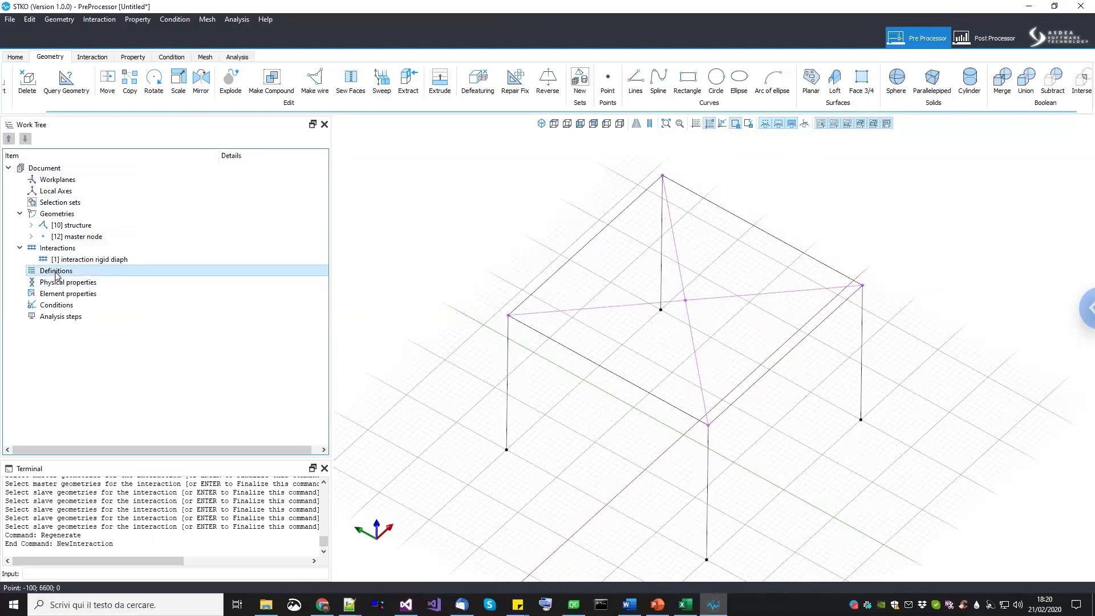
right_click(57, 273)
left_click(62, 281)
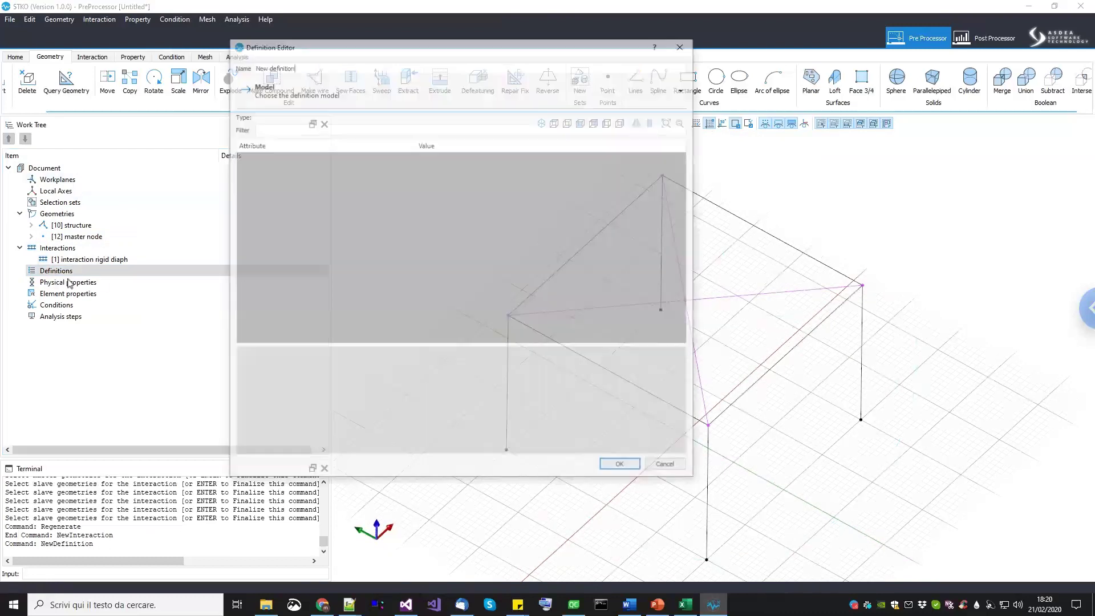
left_click(284, 101)
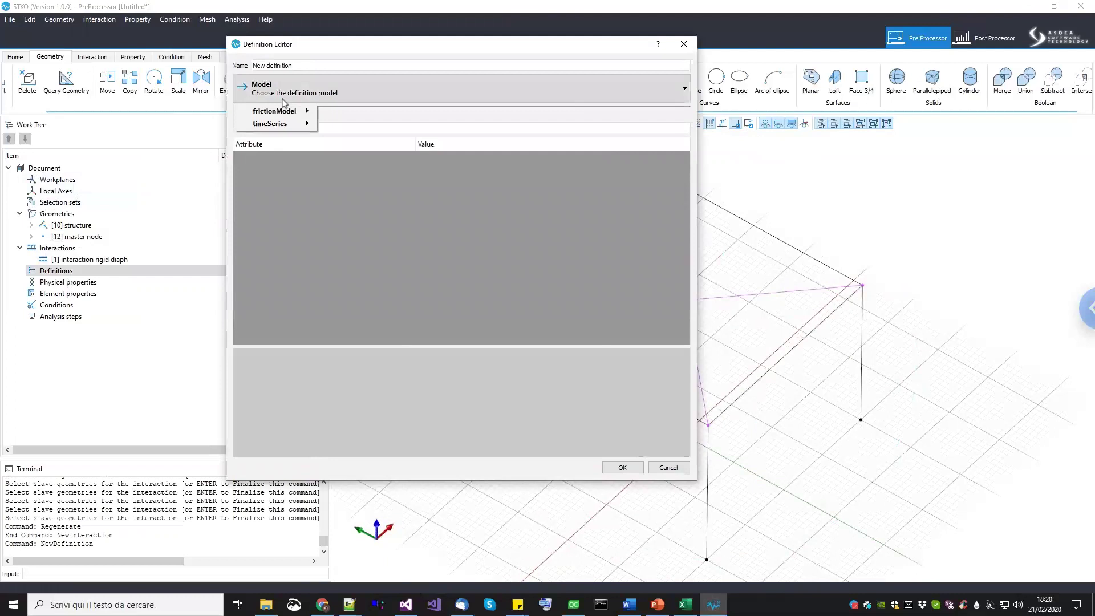
mouse_move(287, 112)
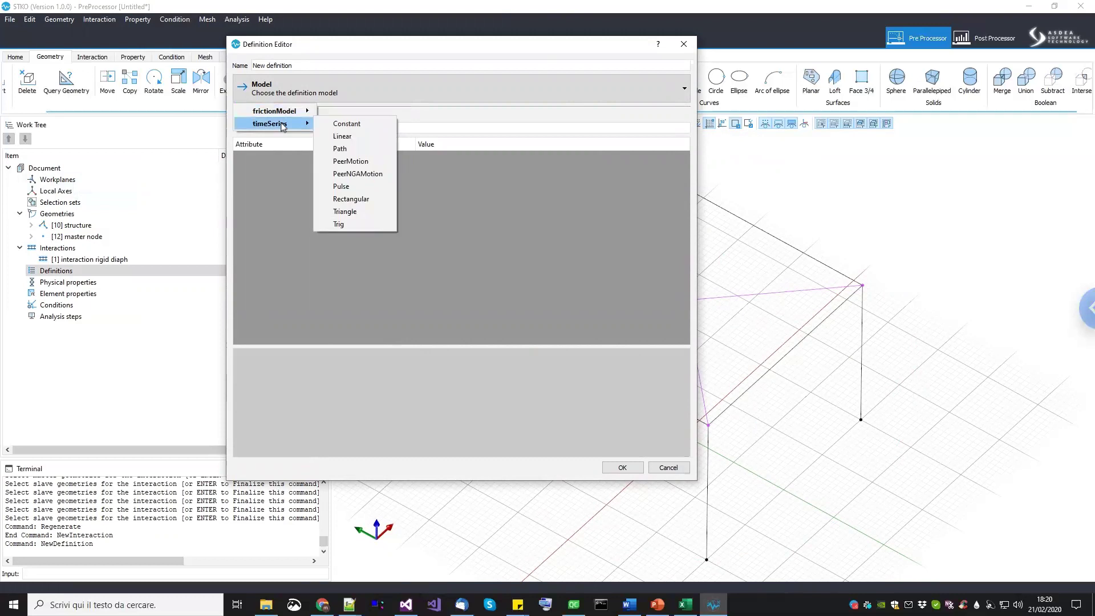
left_click(337, 137)
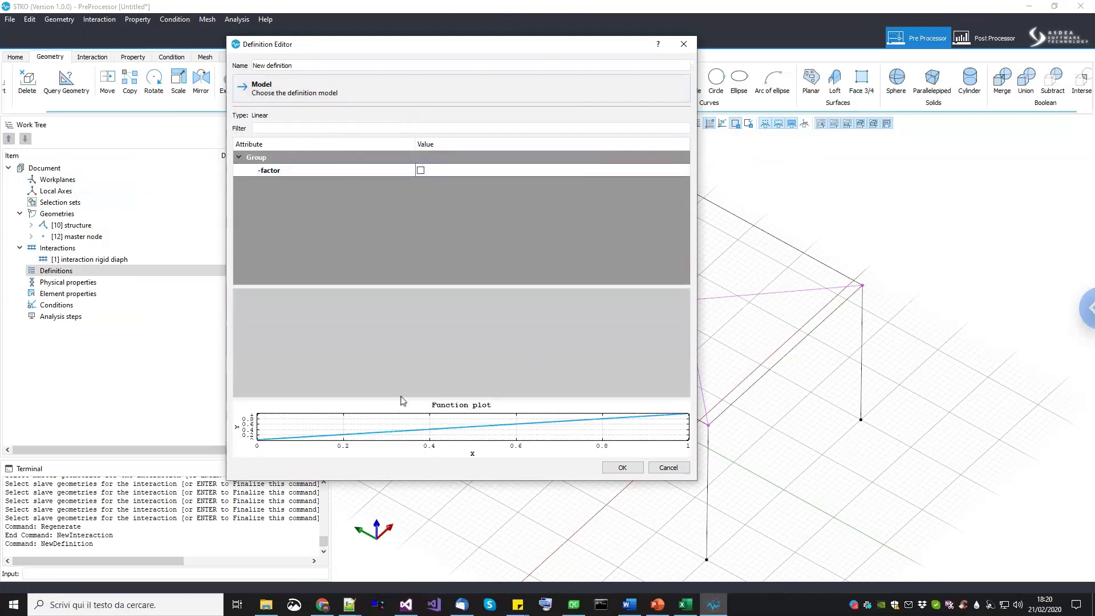
left_click_drag(401, 399, 401, 347)
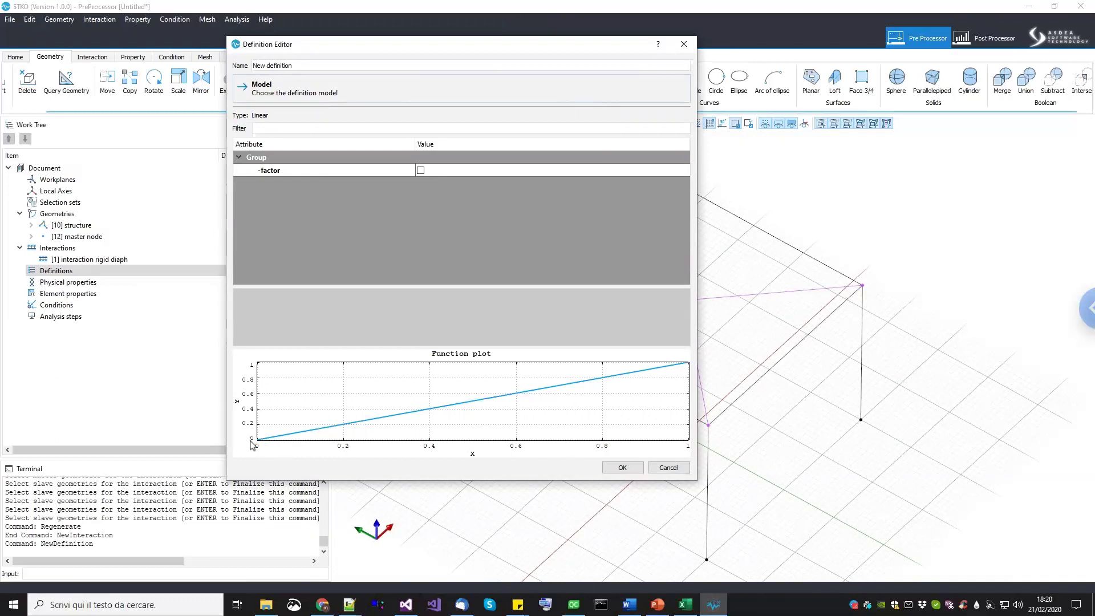
Name the time series definition "linear ts" and save it.
triple_click(306, 65)
key("BackSpace")
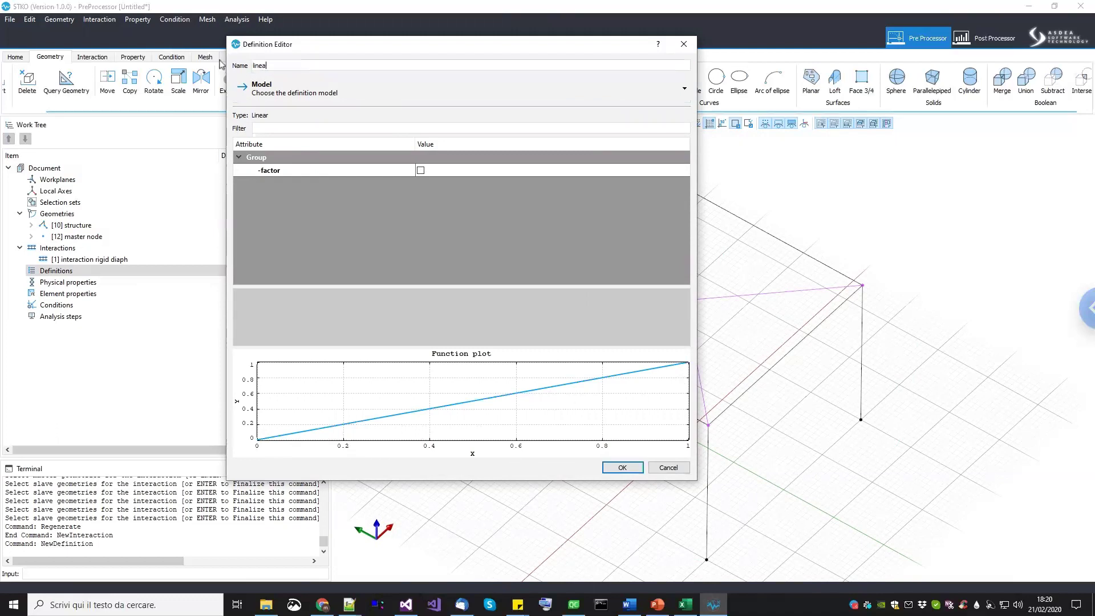
type("linear ts")
left_click(622, 468)
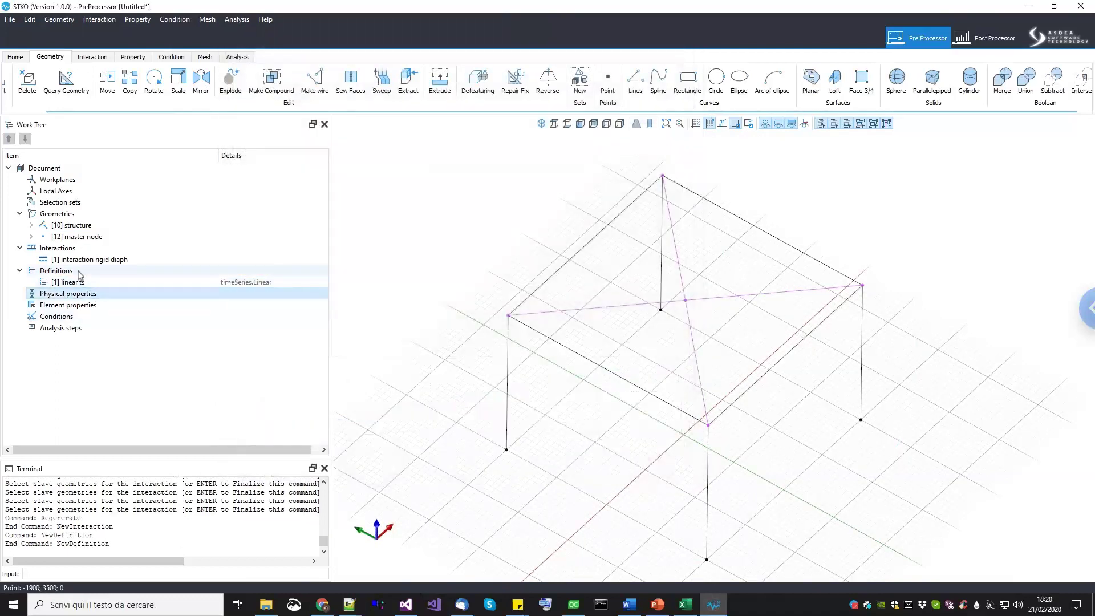
Switch to the property context and start a new physical property named "concrete".
left_click(50, 271)
left_click(57, 295)
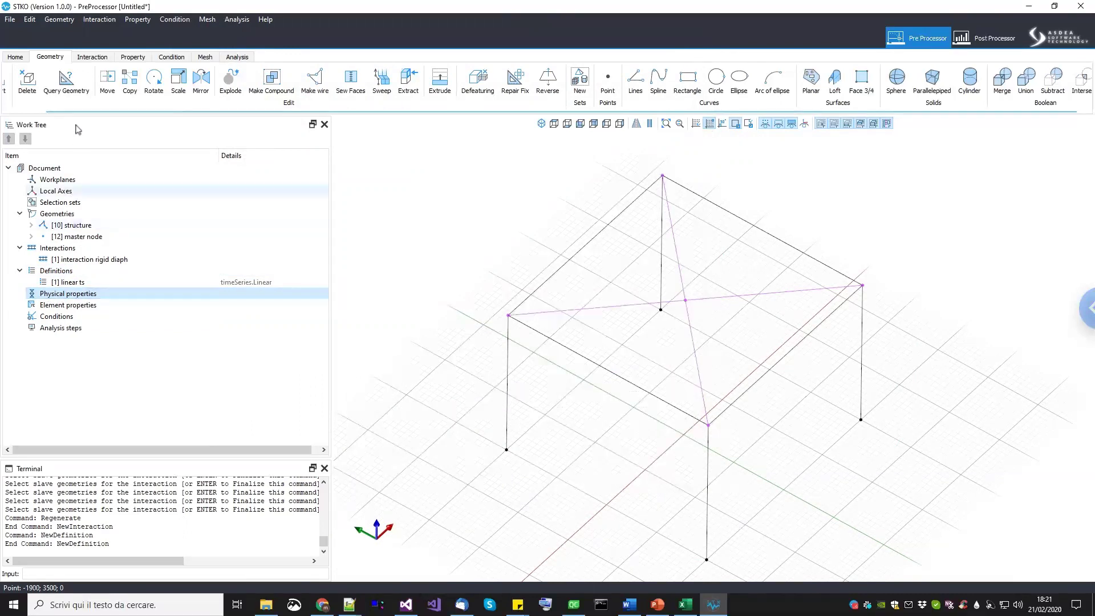
left_click(141, 59)
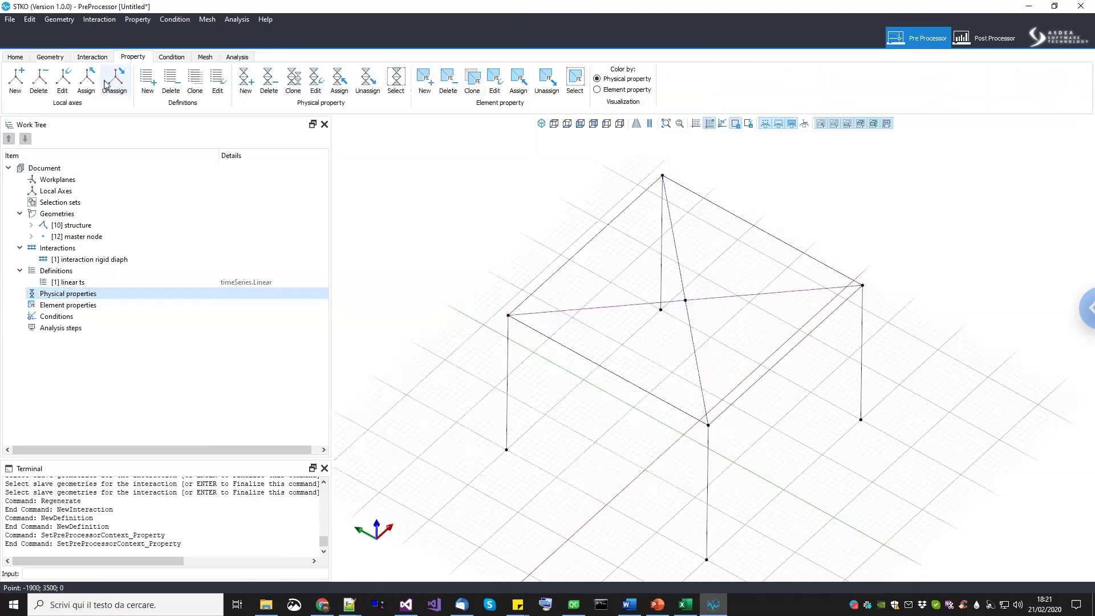
middle_click_drag(651, 433, 622, 407)
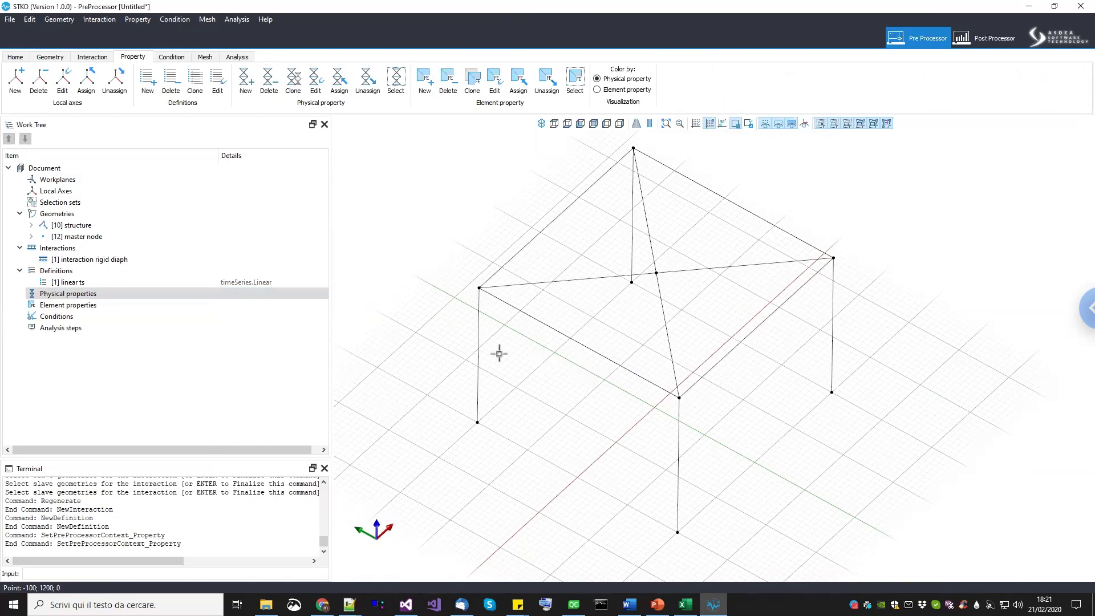
right_click(126, 295)
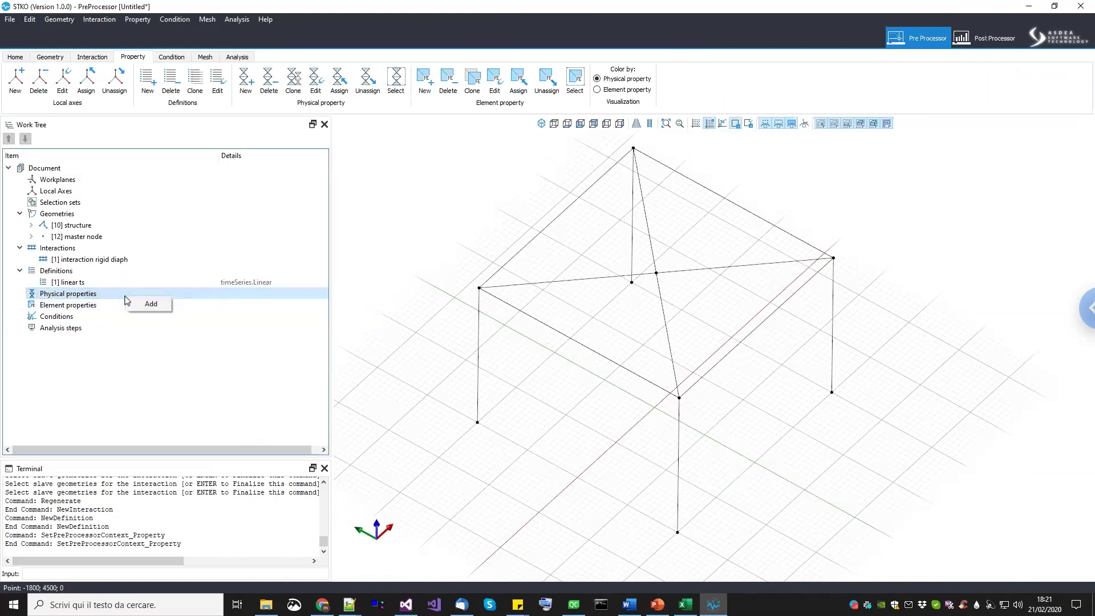
right_click(100, 298)
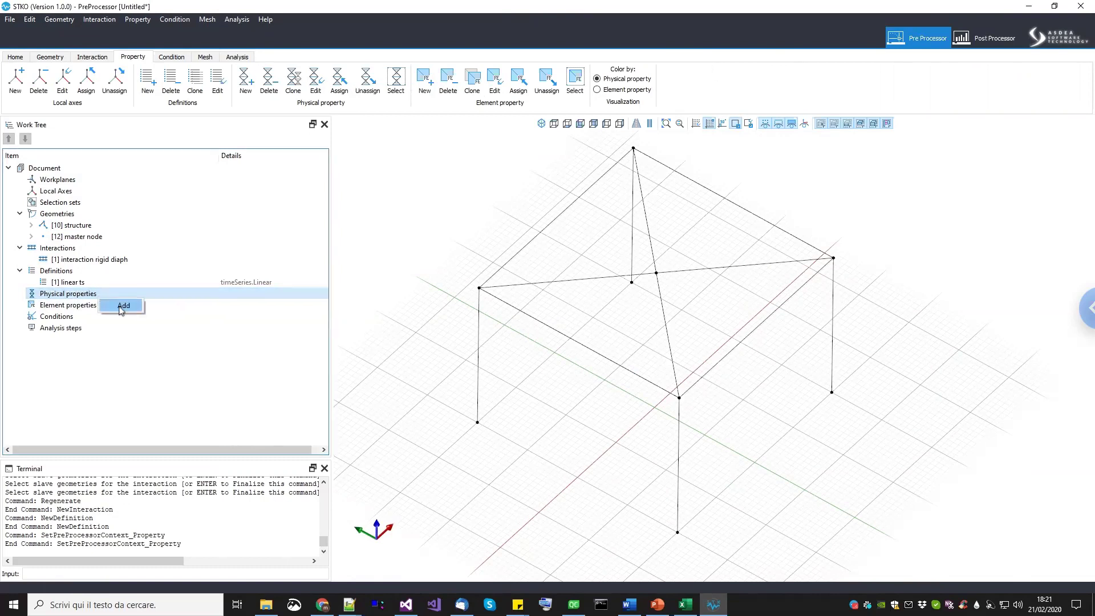
left_click(123, 307)
left_click_drag(233, 107, 137, 111)
type("concrete")
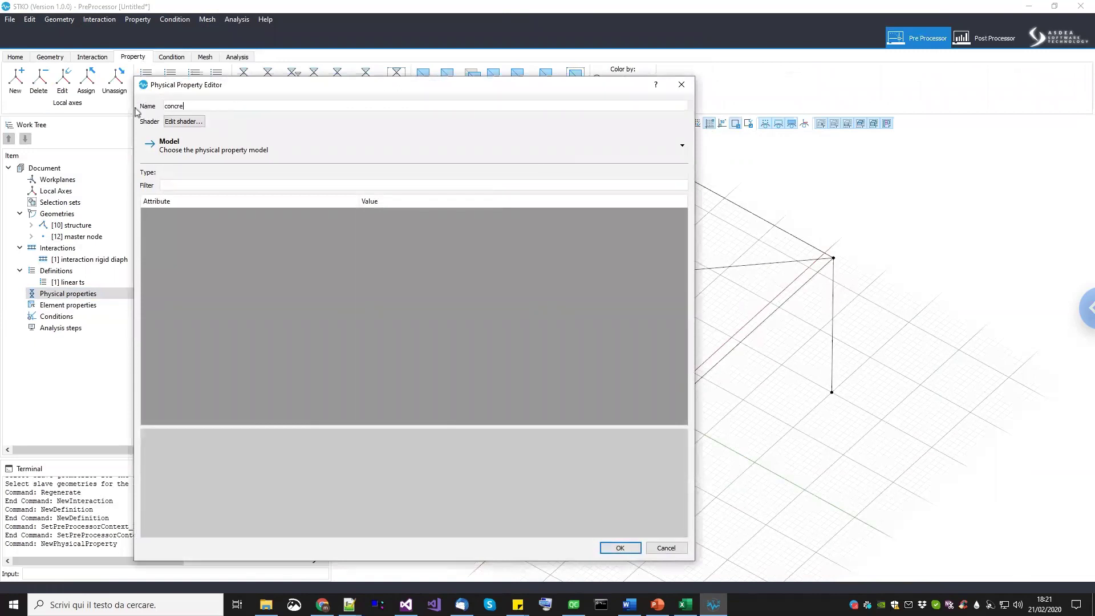
Assign the uniaxial Concrete01 material model to the concrete property.
left_click(242, 149)
mouse_move(220, 169)
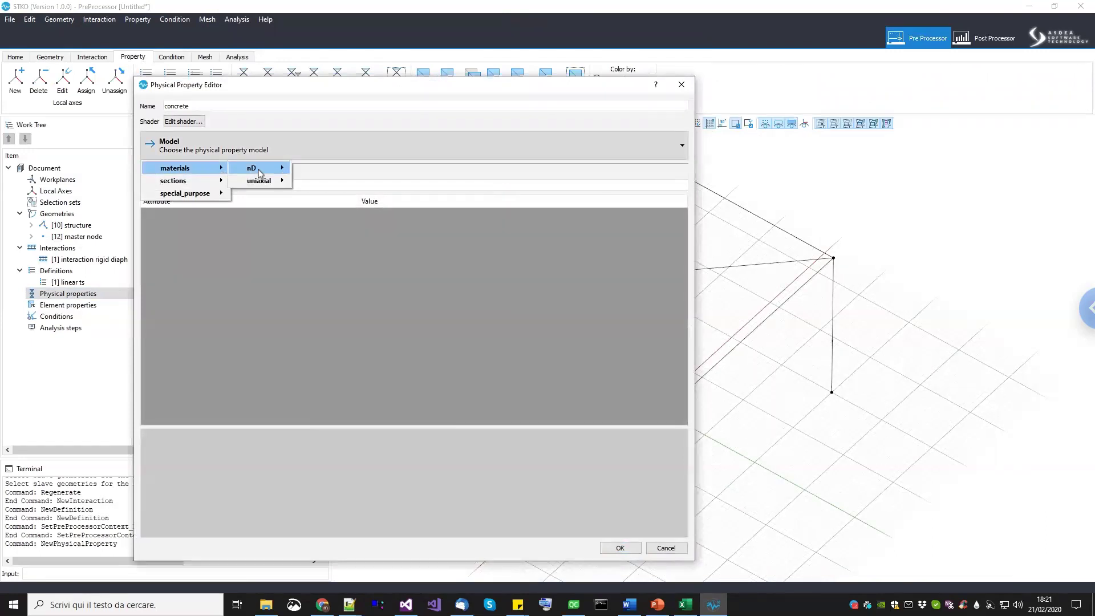
mouse_move(267, 188)
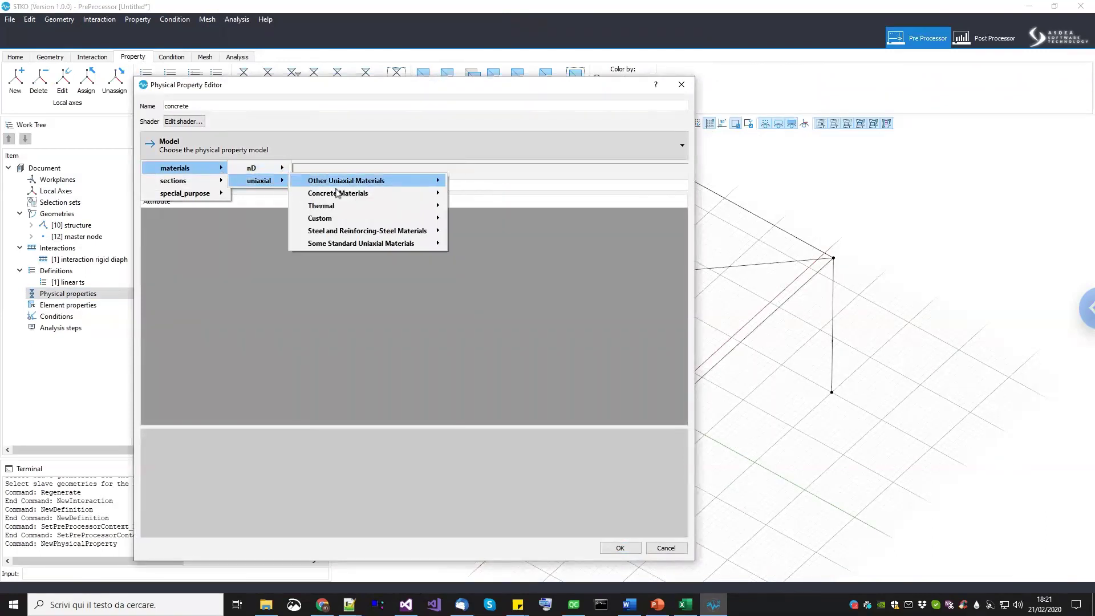
mouse_move(348, 200)
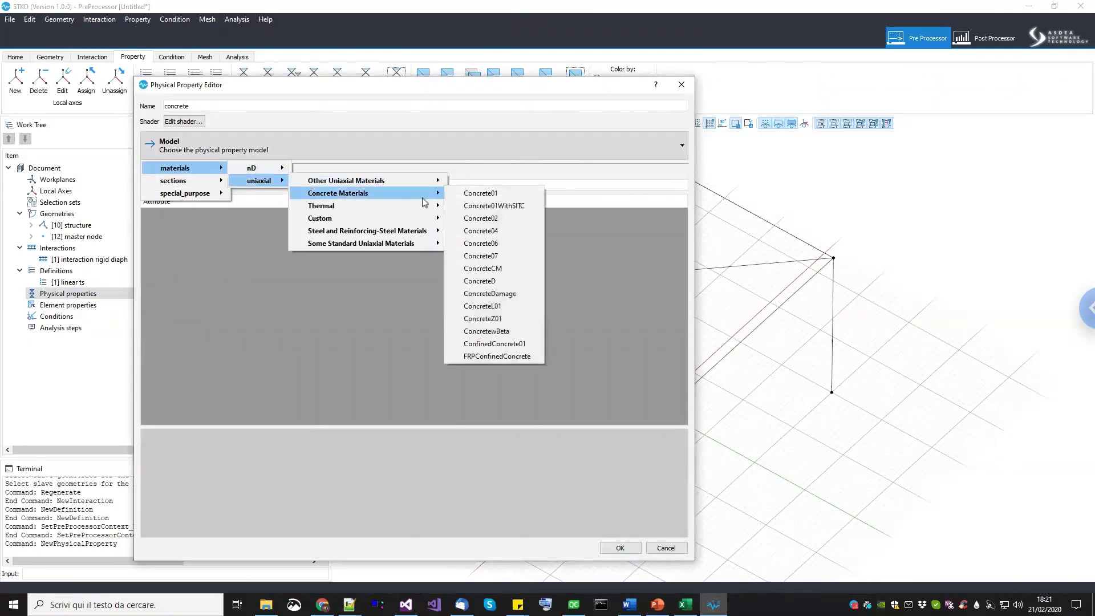
left_click(459, 198)
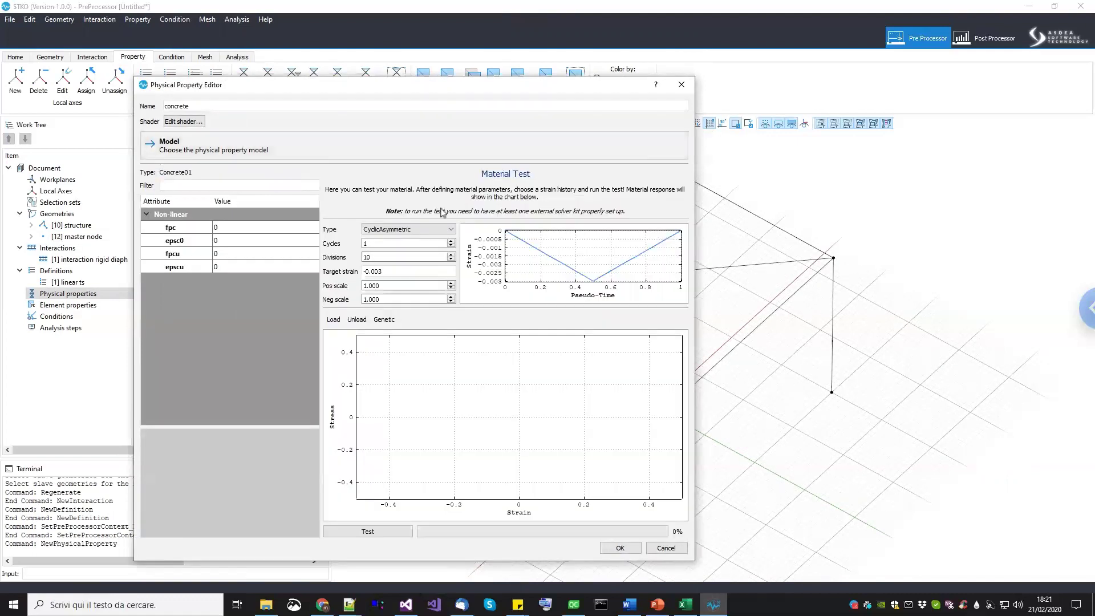
Set the Concrete01 parameters to fpc -35, epsc0 -0.002, fpcu -5 and epscu -0.015.
double_click(281, 227)
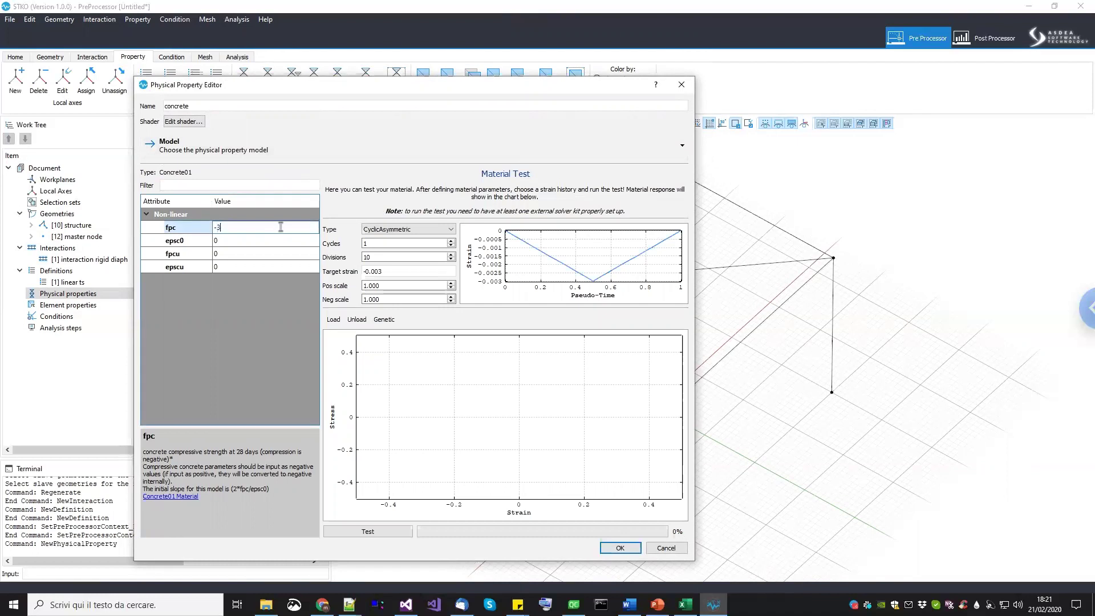
double_click(267, 242)
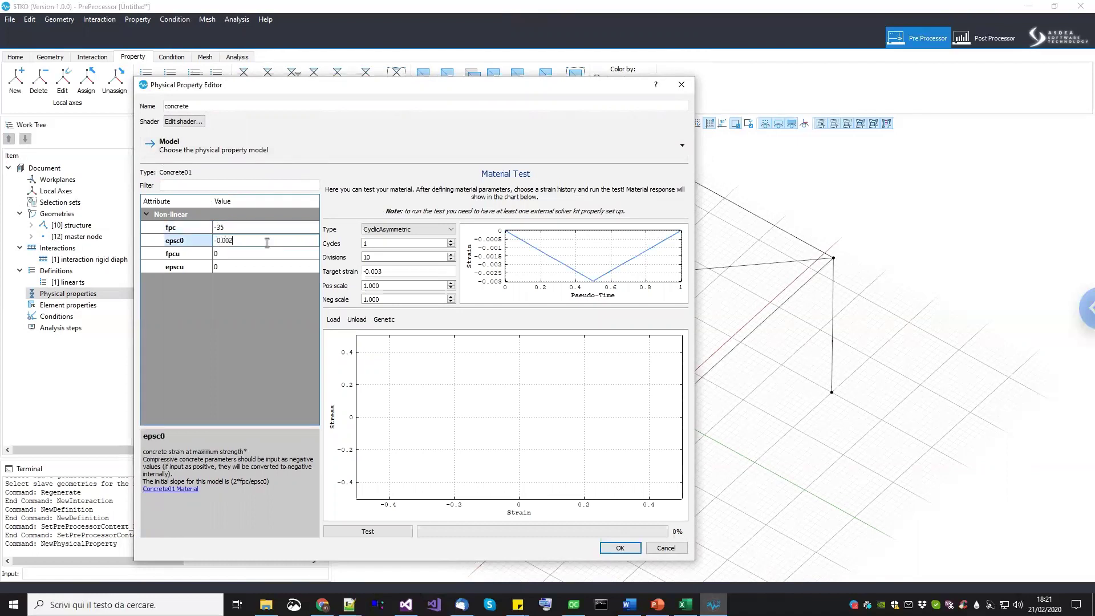
double_click(259, 253)
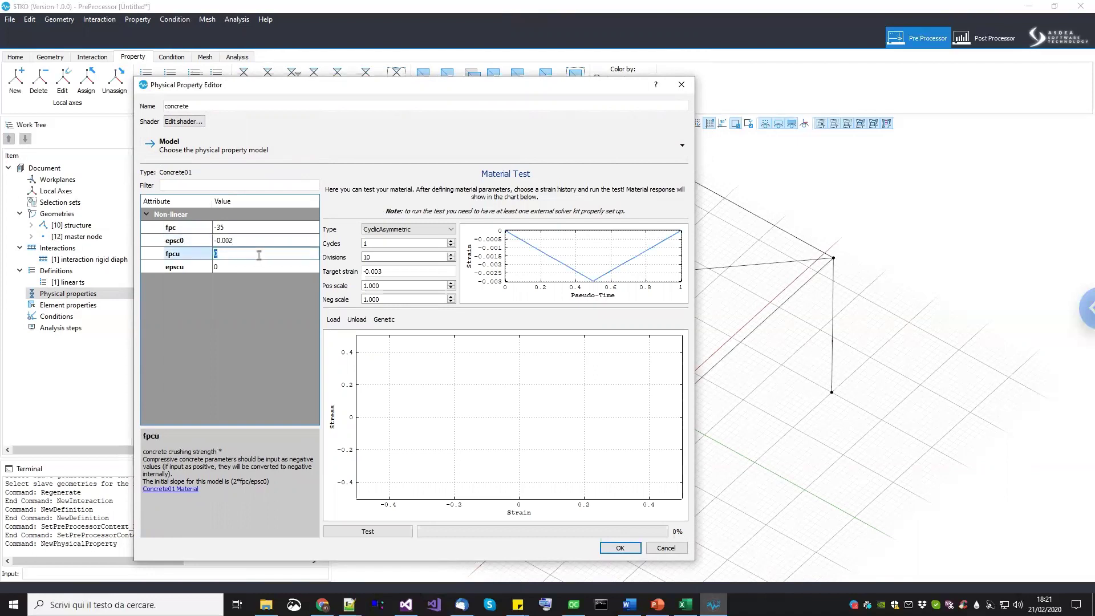
double_click(248, 268)
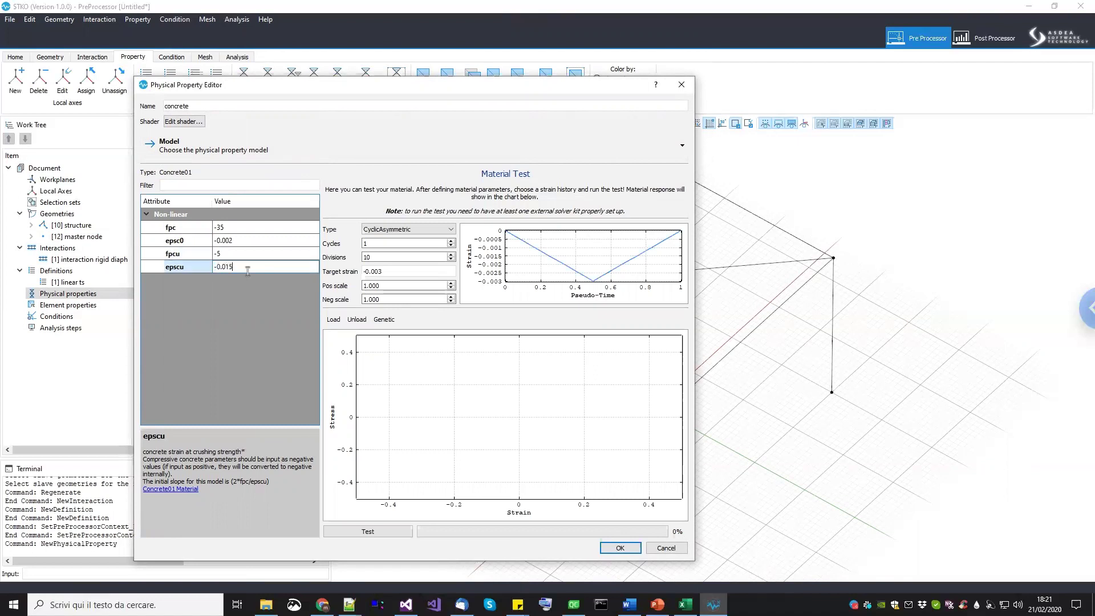
left_click(215, 295)
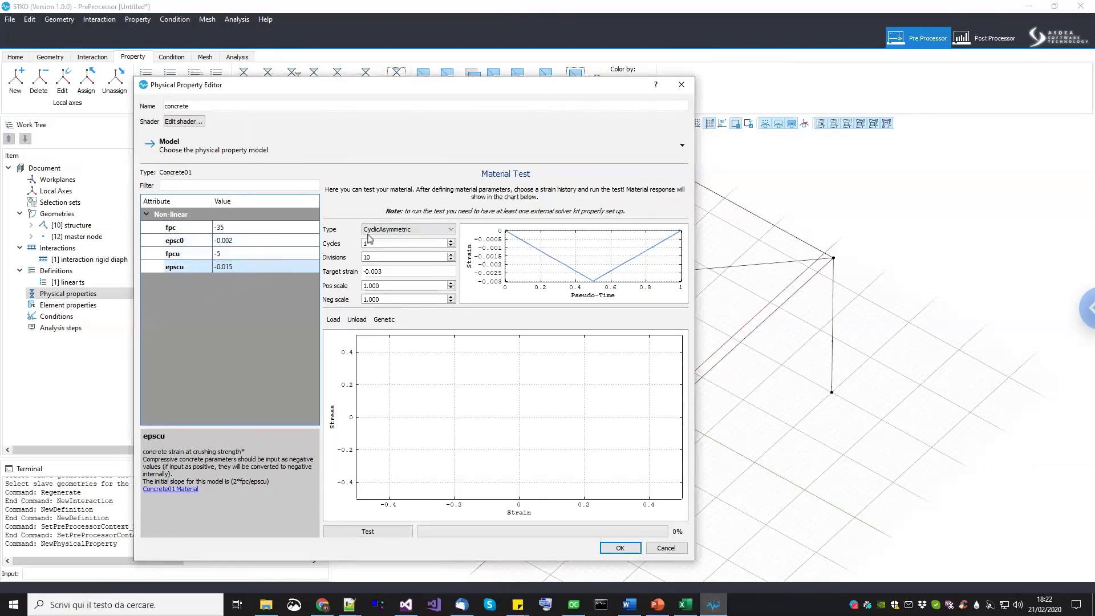
Configure the material test with the CyclicEN12512 strain history and 100 divisions.
left_click(387, 231)
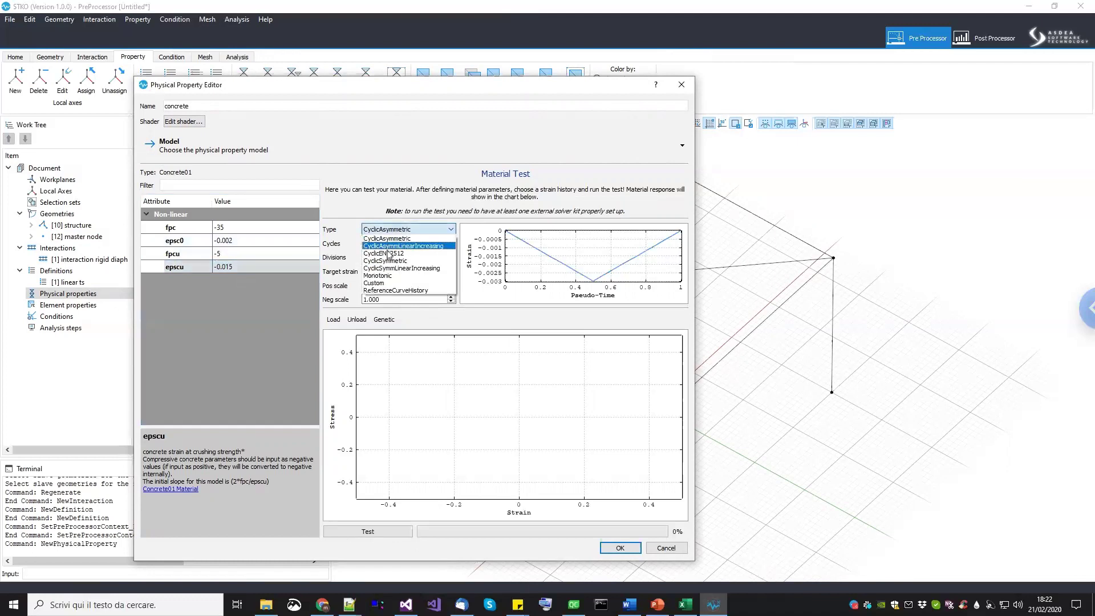
left_click(387, 253)
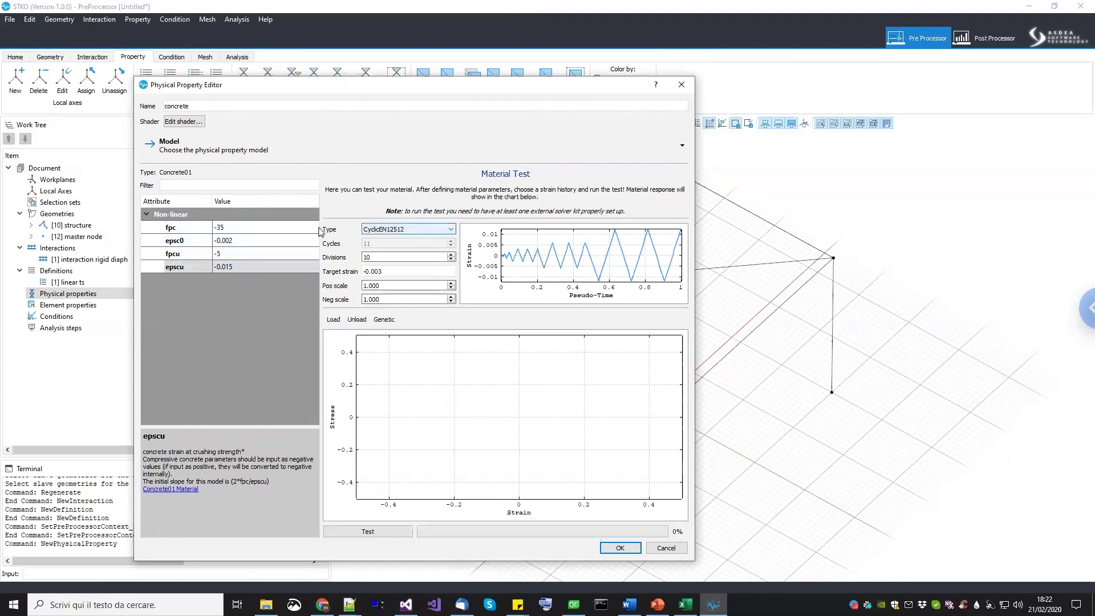
left_click(392, 229)
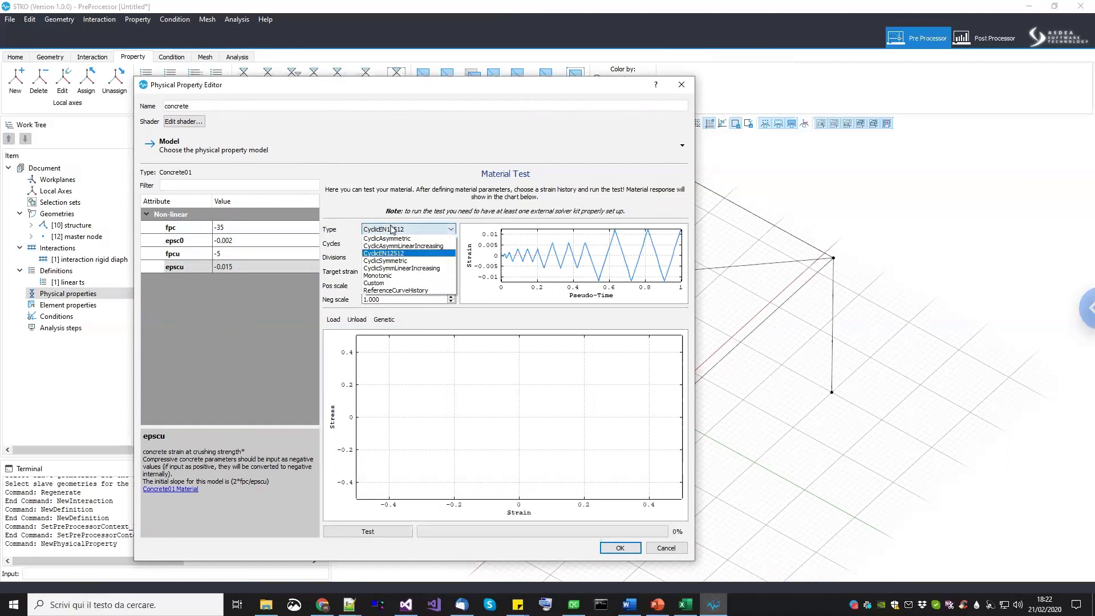
left_click(392, 229)
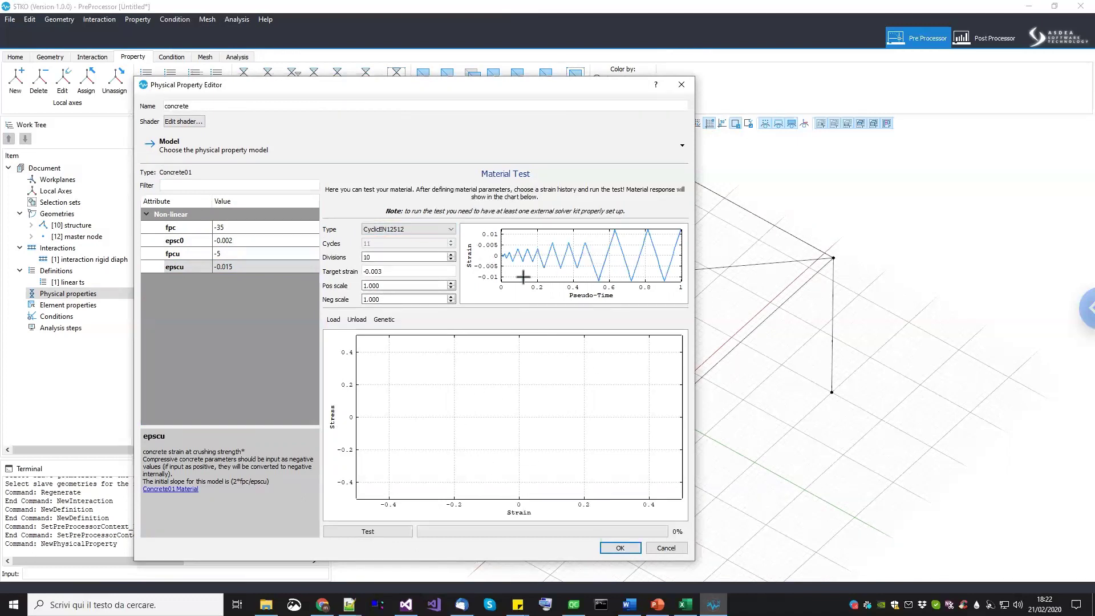
left_click(405, 257)
type("0")
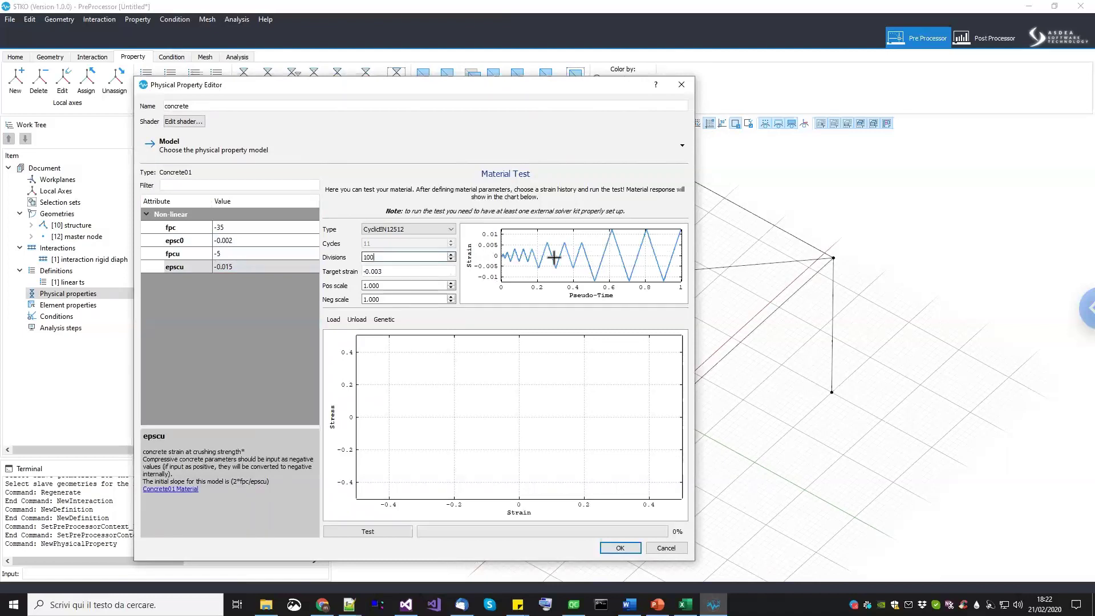
Run the concrete material test with a positive scale of 0 and save the property.
left_click(391, 272)
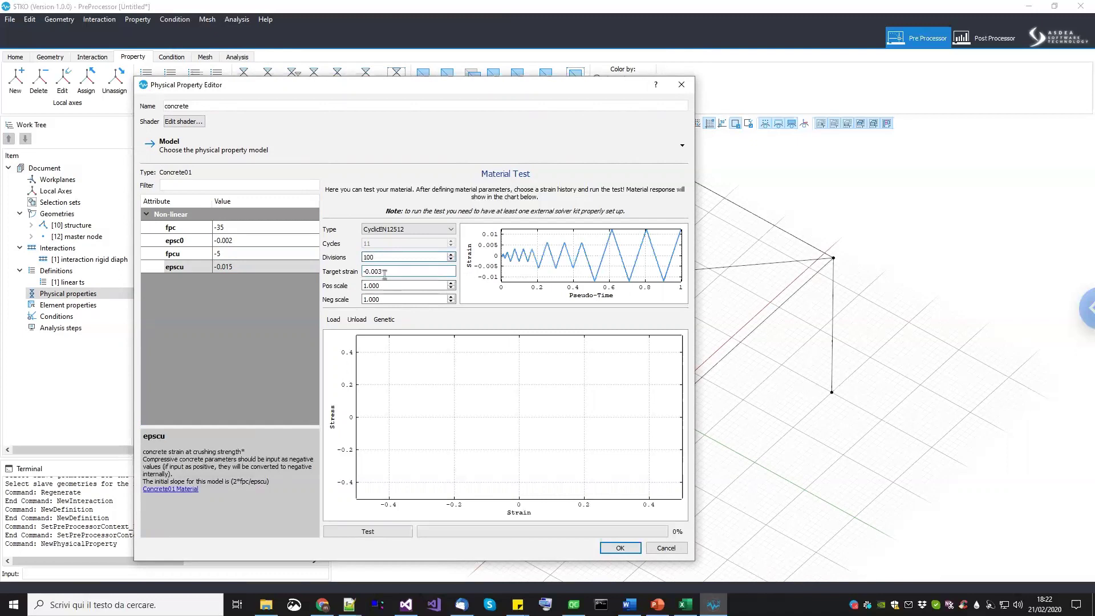
left_click(243, 241)
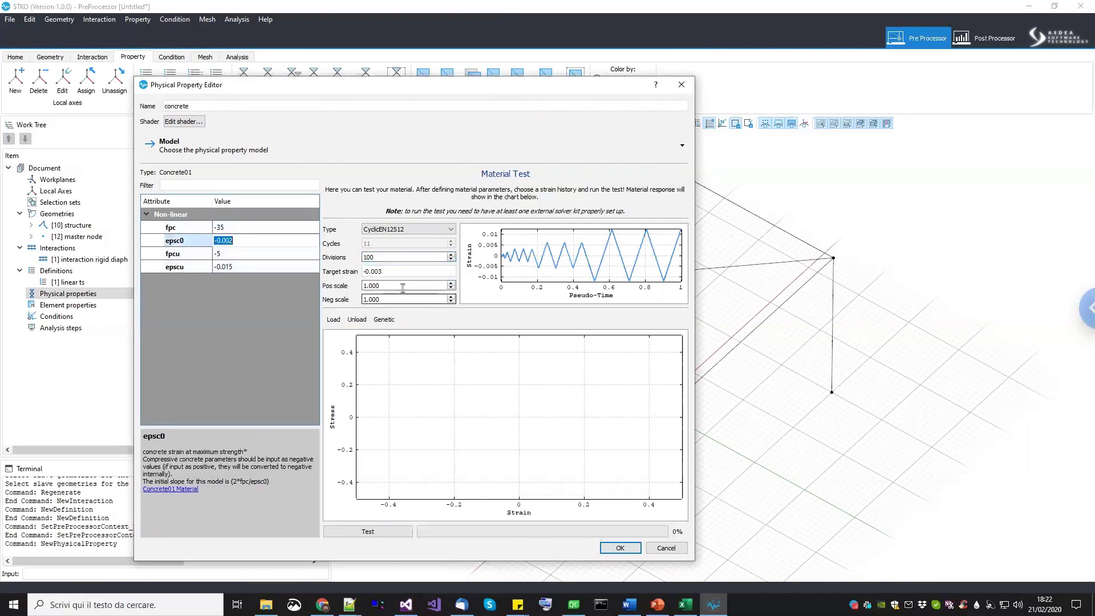
left_click_drag(380, 286, 374, 286)
type("0")
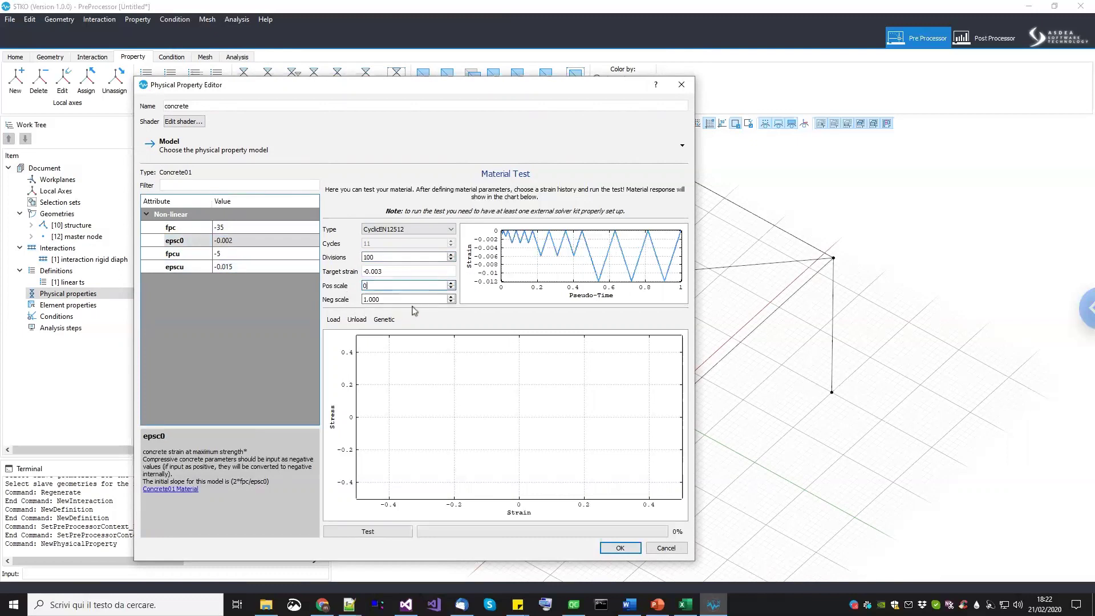
left_click(396, 534)
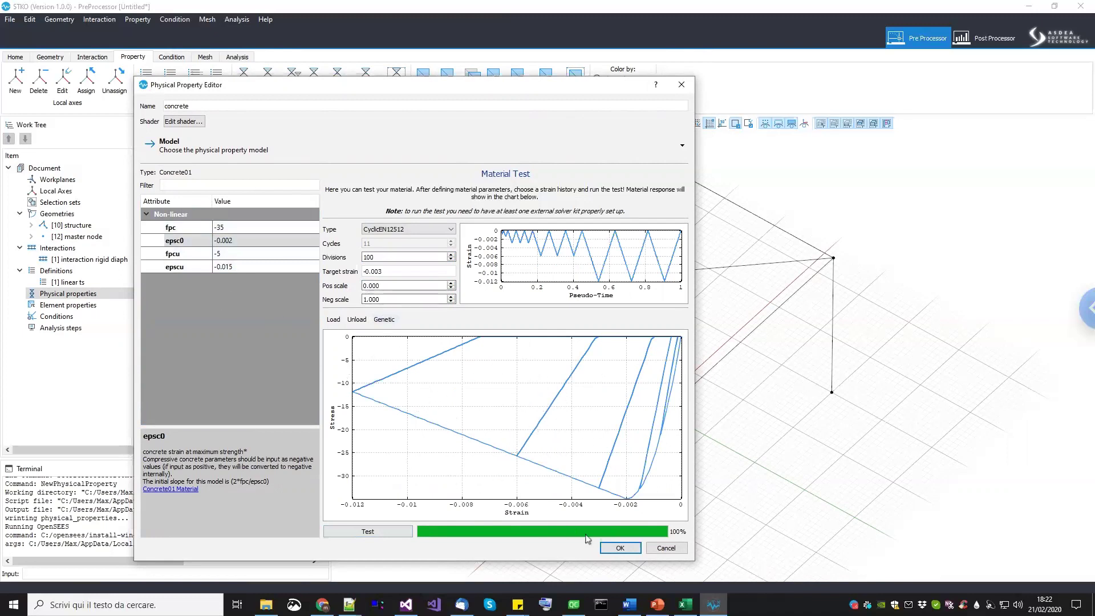
left_click(628, 551)
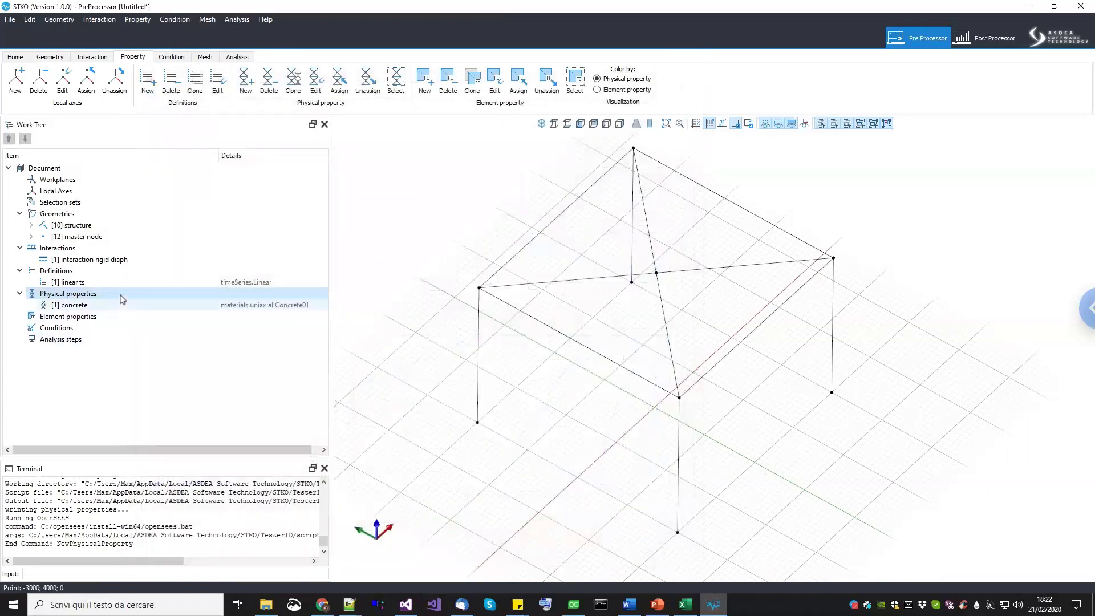
Add a new physical property and name it steel.
right_click(122, 296)
left_click(140, 303)
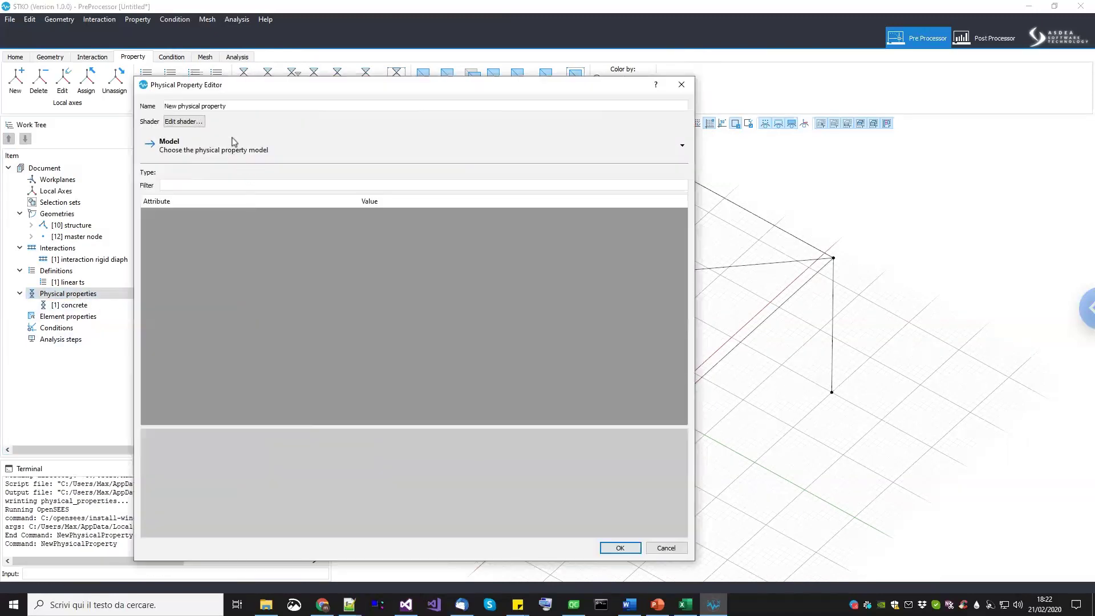
left_click_drag(228, 106, 101, 106)
type("steel")
Assign the uniaxial Steel02 material model to the steel property.
left_click(212, 148)
mouse_move(216, 168)
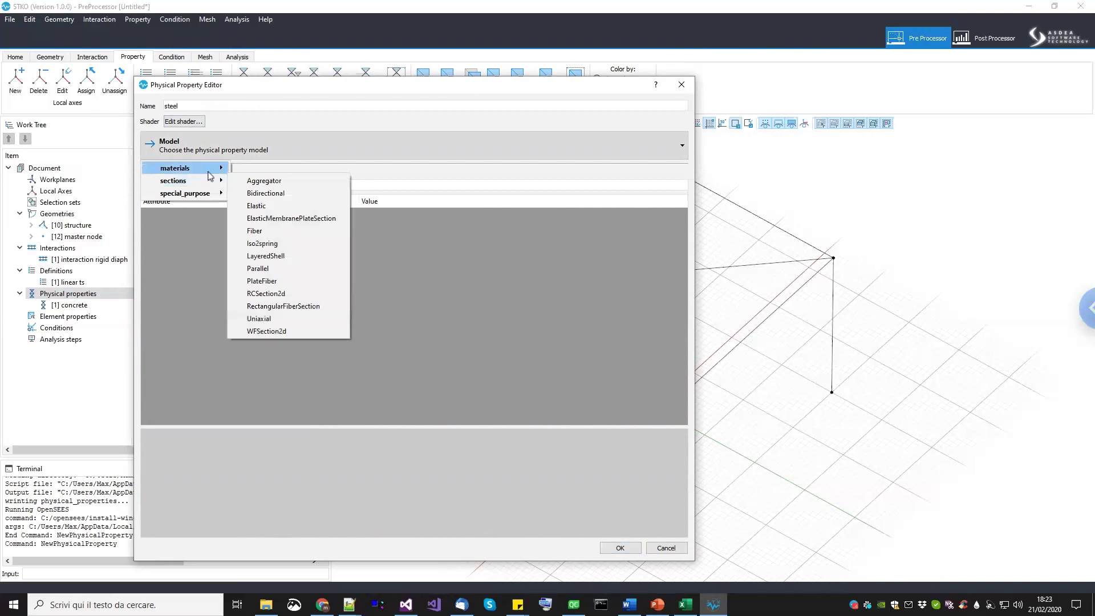
mouse_move(261, 181)
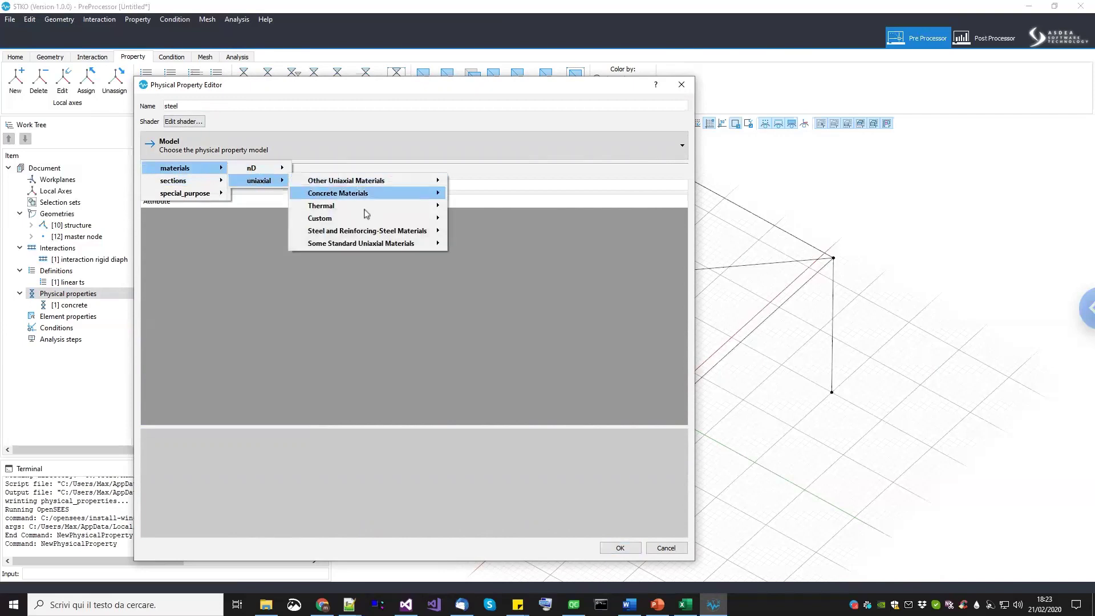
mouse_move(371, 230)
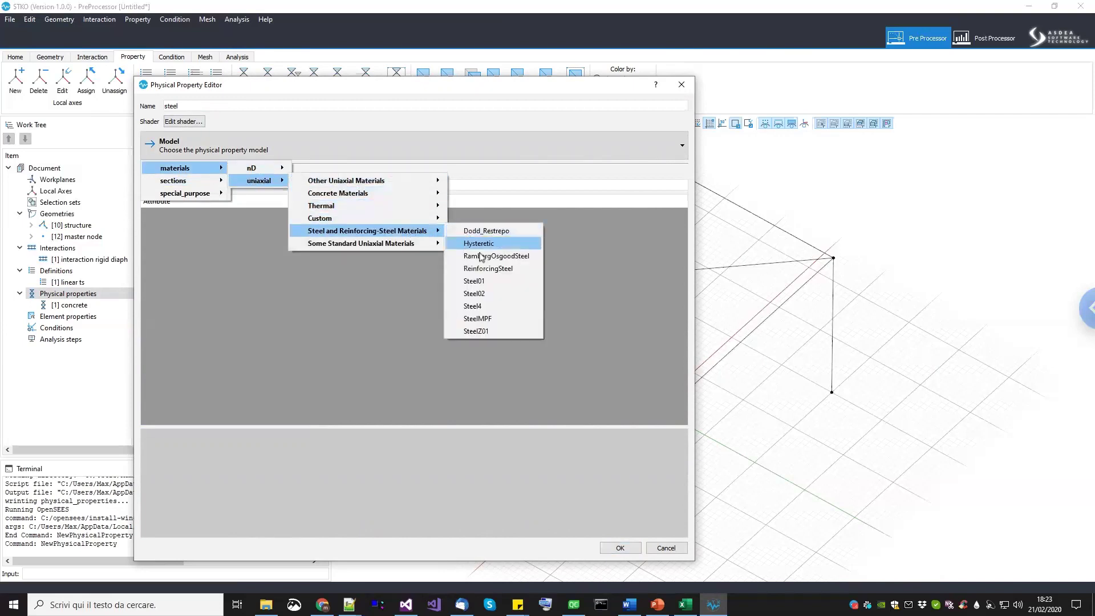
left_click(484, 293)
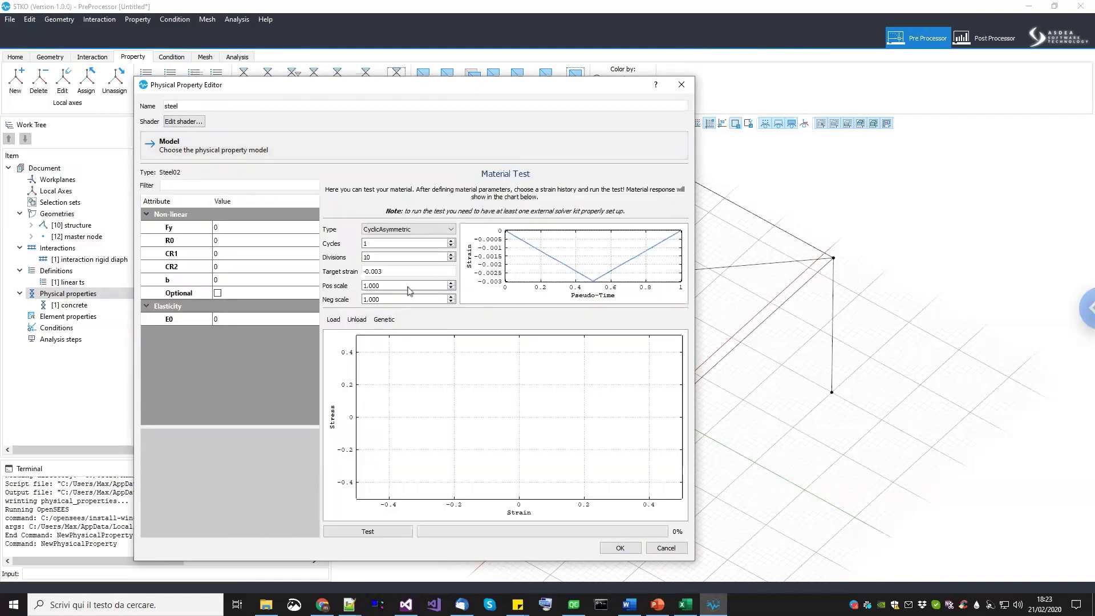
Set the Steel02 parameters to Fy 487, R0 18.5, CR1 0.925, CR2 0.15 and E0 206000.
left_click(268, 228)
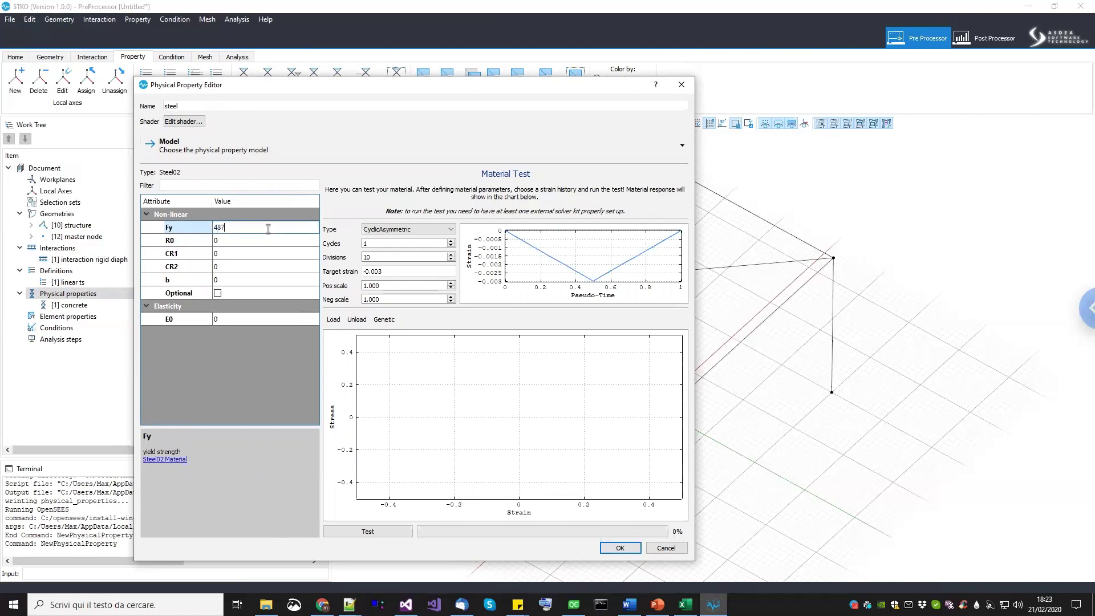
key("Return")
left_click(266, 240)
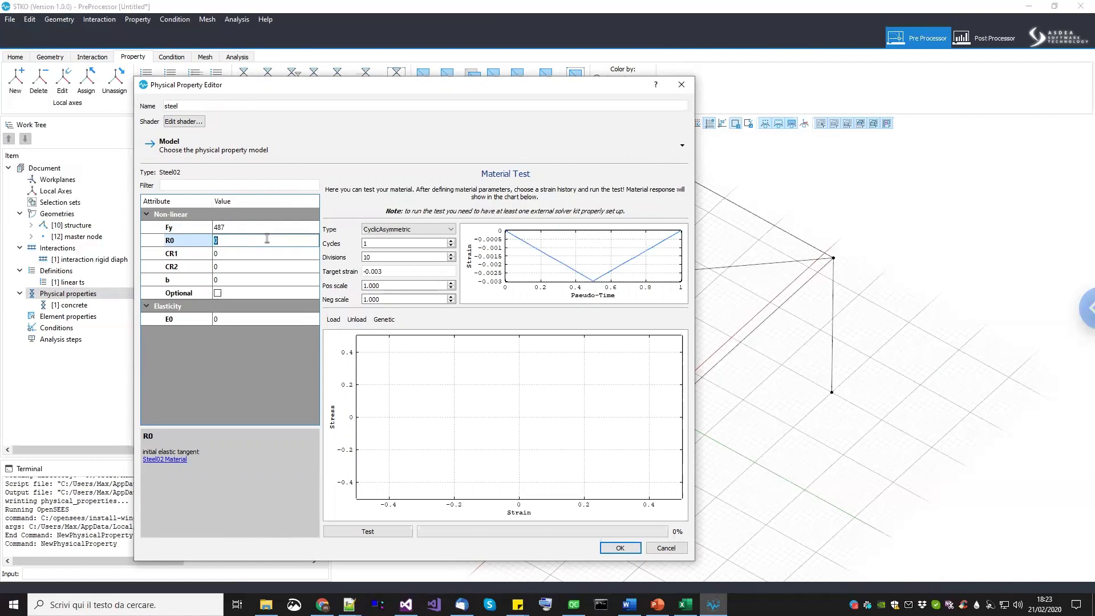
key("Return")
left_click(269, 254)
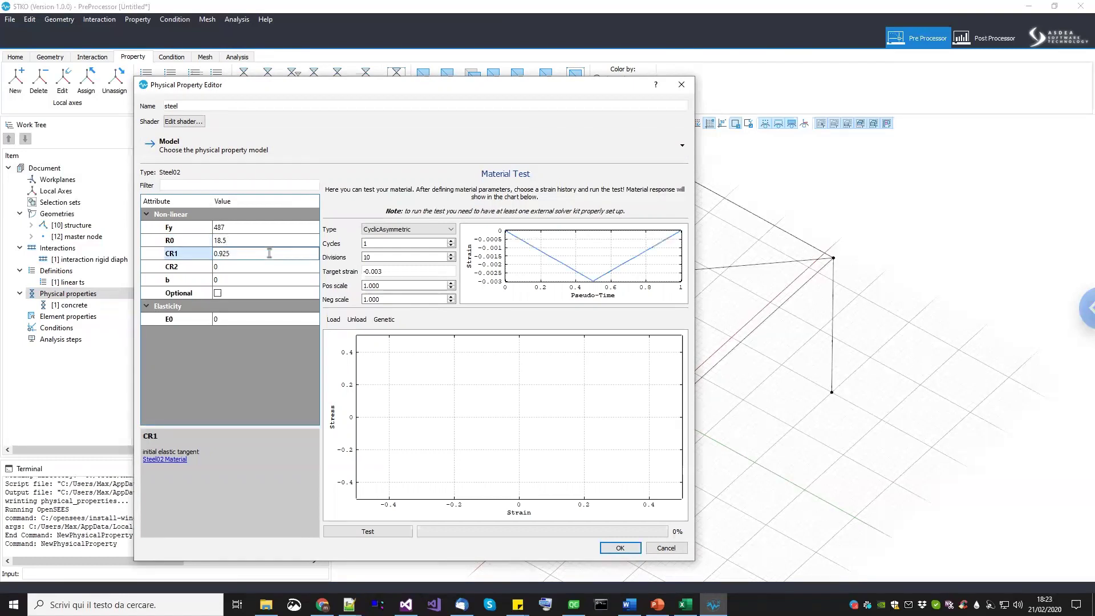
key("Tab")
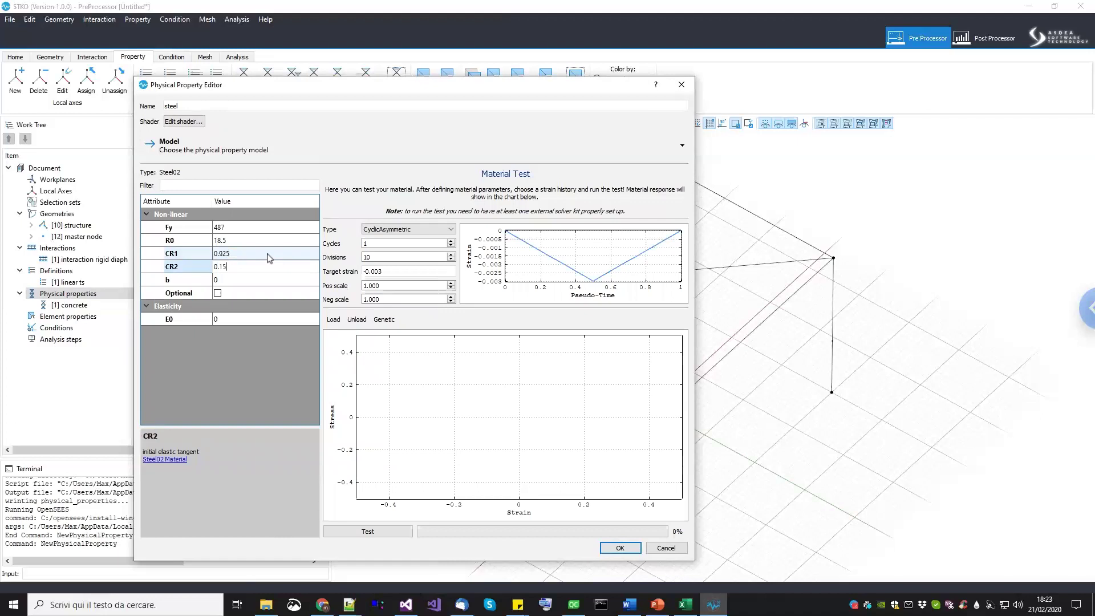
key("Tab")
left_click(230, 319)
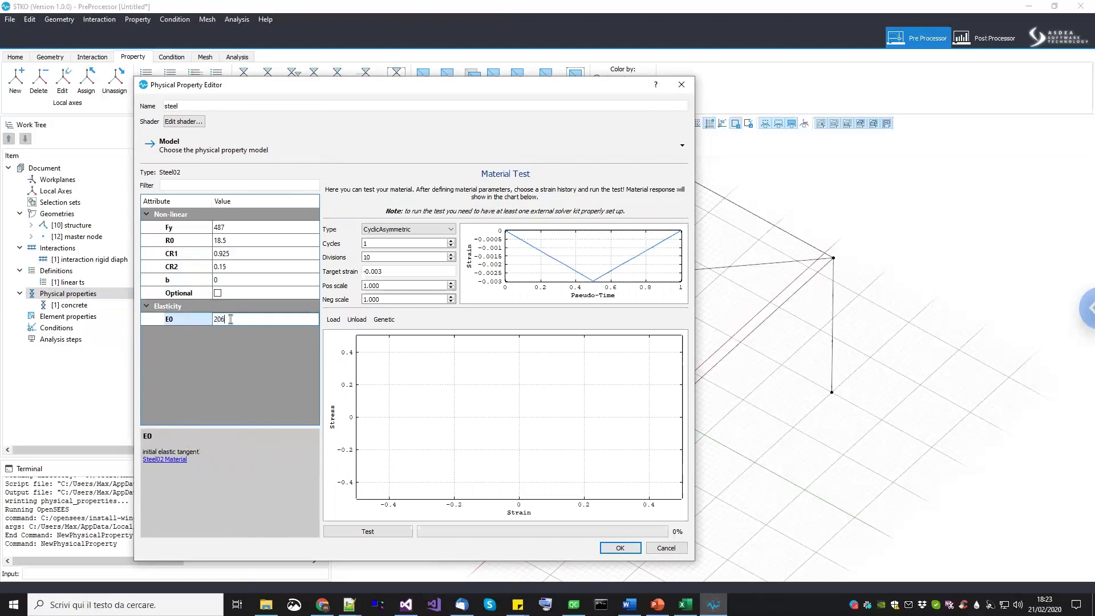
type("206000")
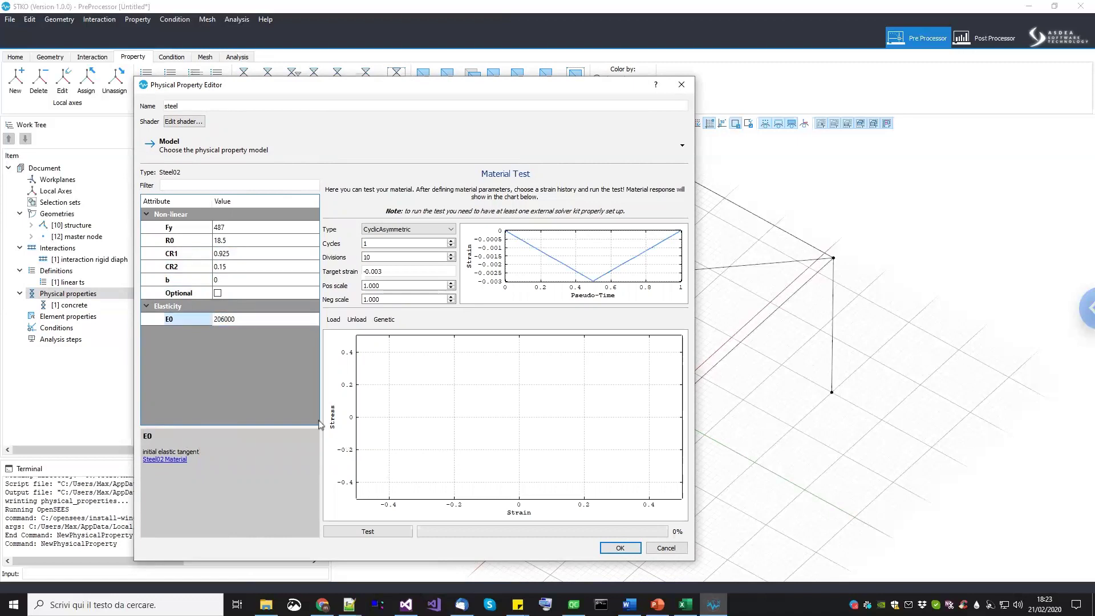
left_click(265, 402)
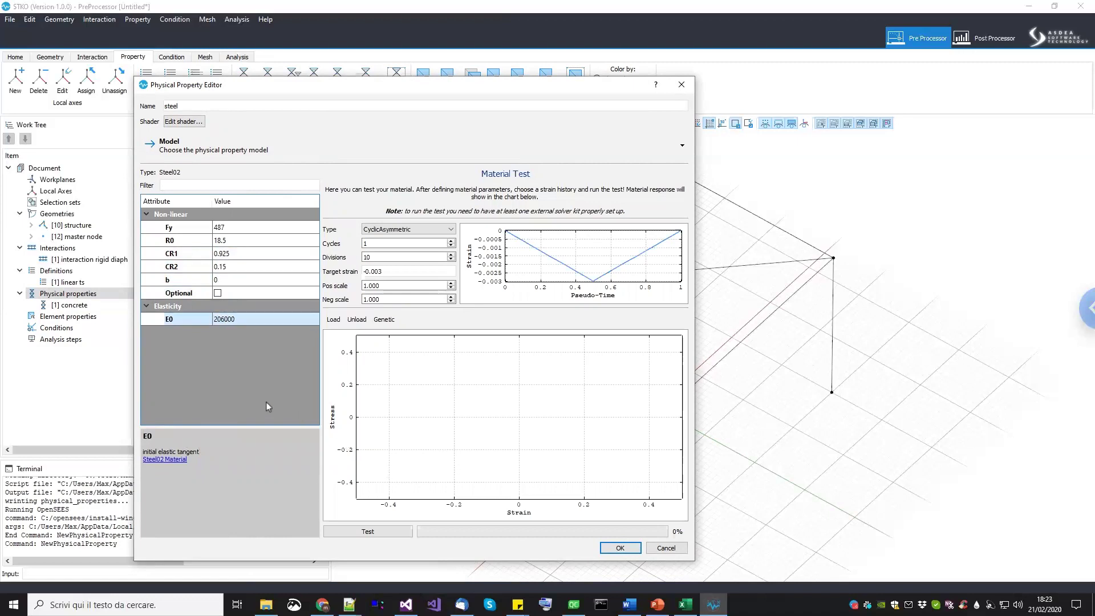
Run the steel material test with the CyclicEN12512 strain history and 100 divisions, and save the property.
left_click(392, 230)
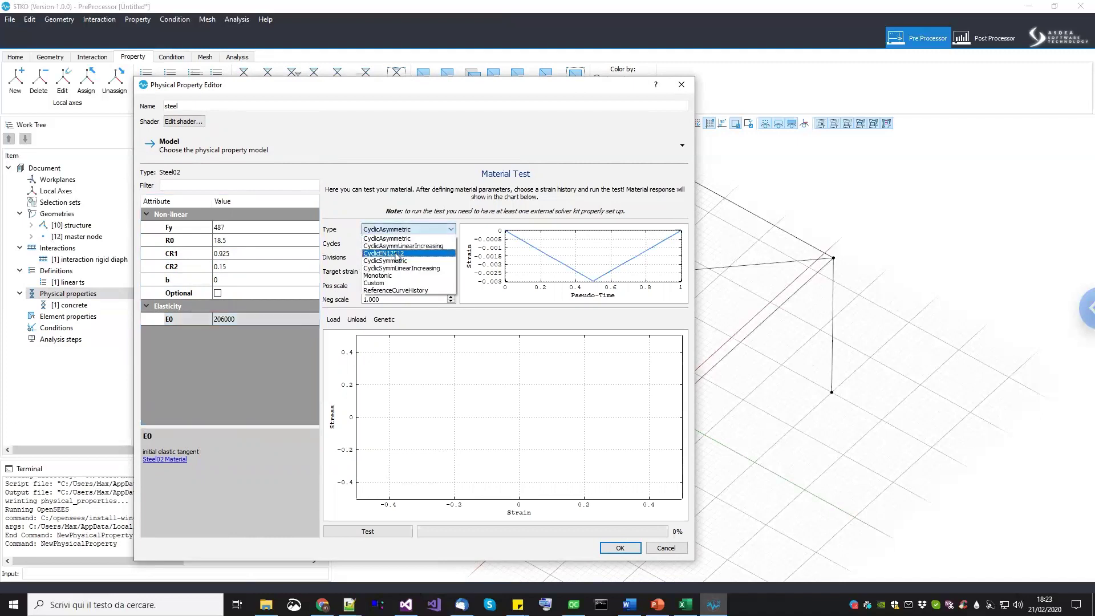
left_click(392, 254)
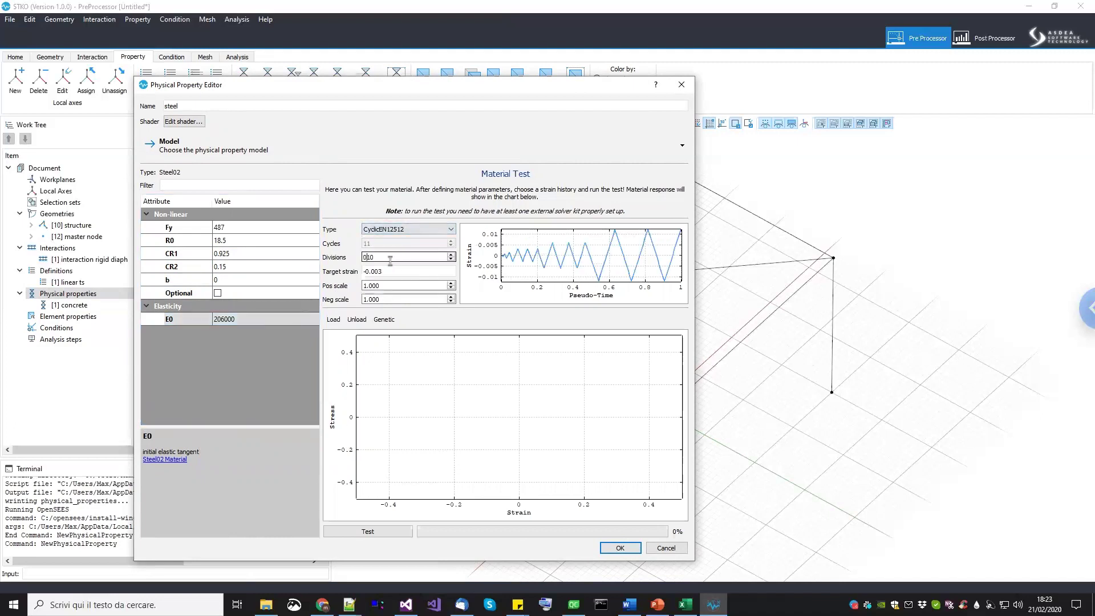
left_click_drag(383, 256, 313, 256)
type("100")
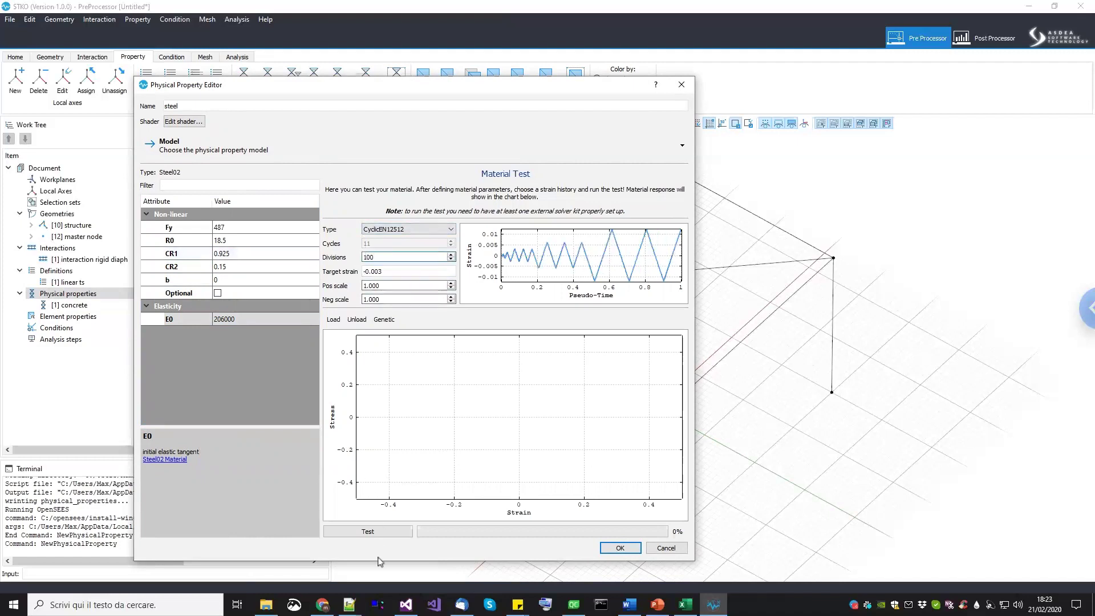
left_click(392, 531)
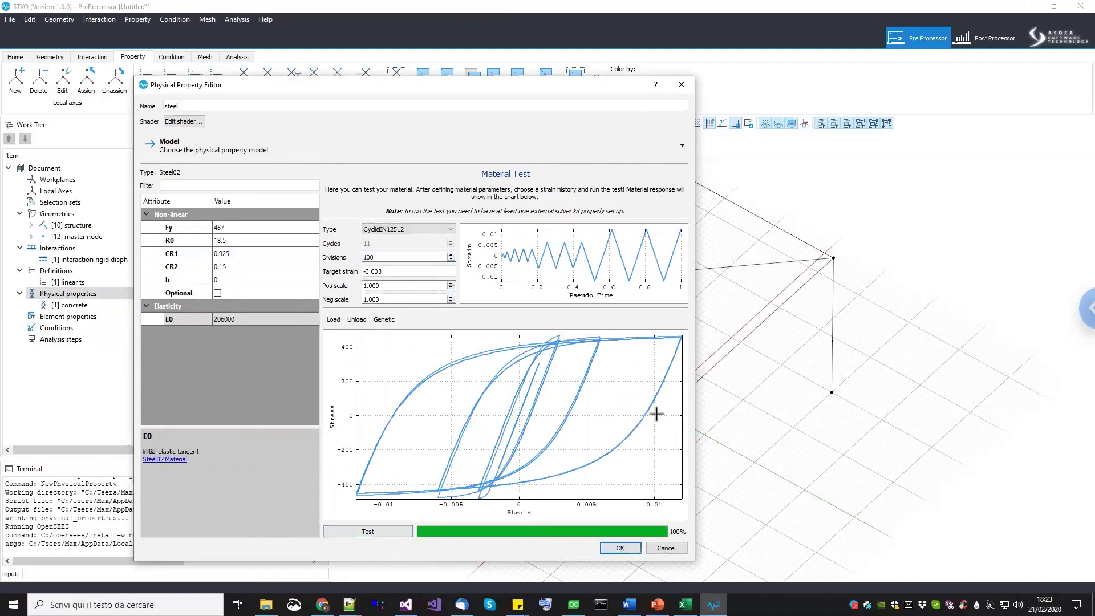
left_click(619, 548)
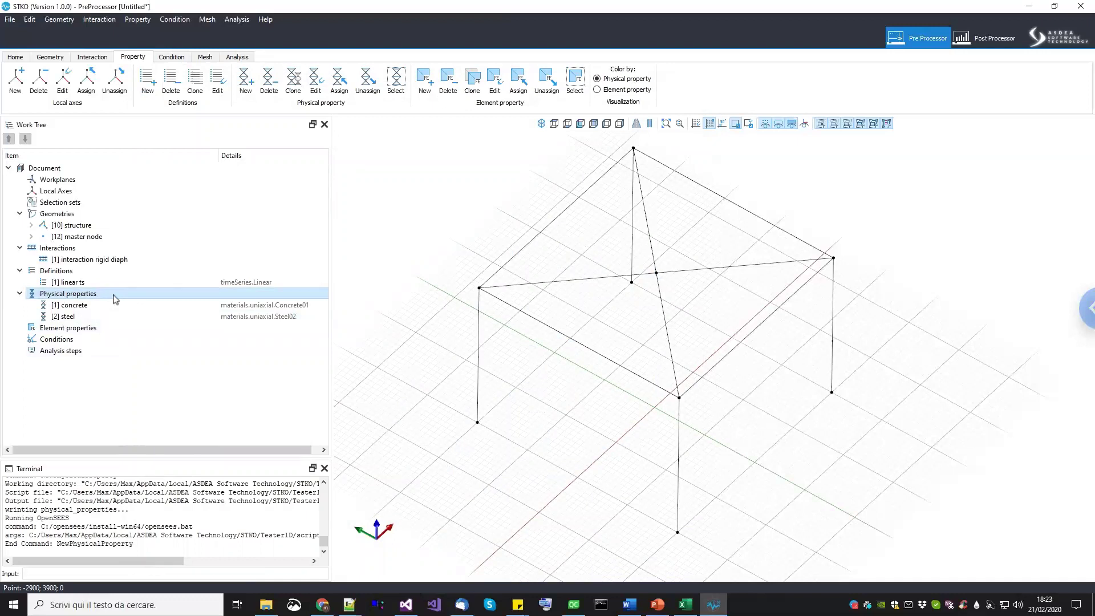
Add another physical property and name it column fiber.
right_click(115, 297)
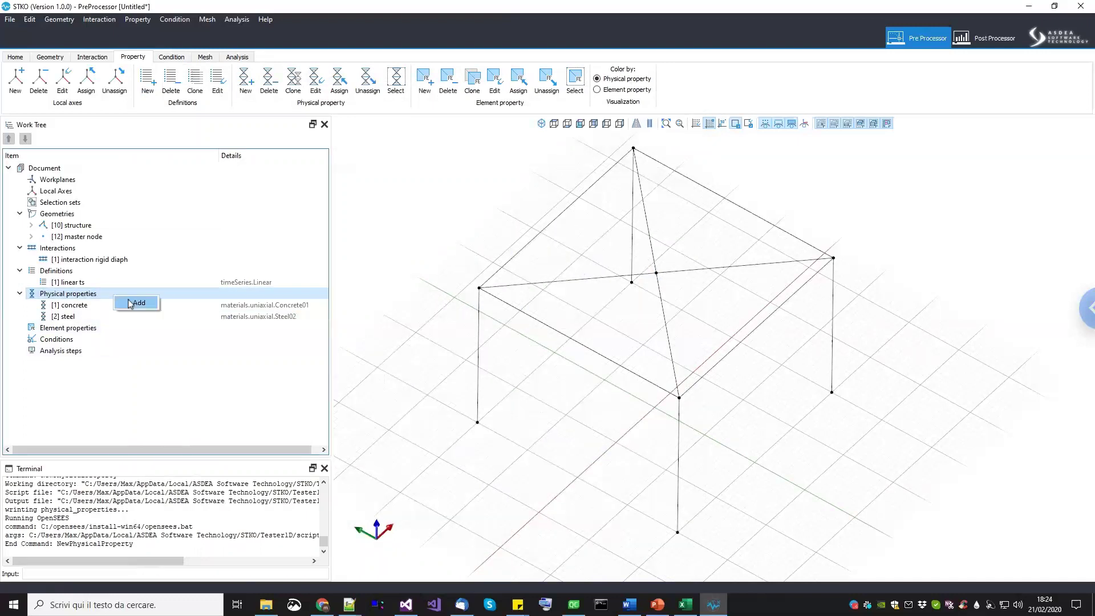
left_click(137, 303)
left_click(187, 143)
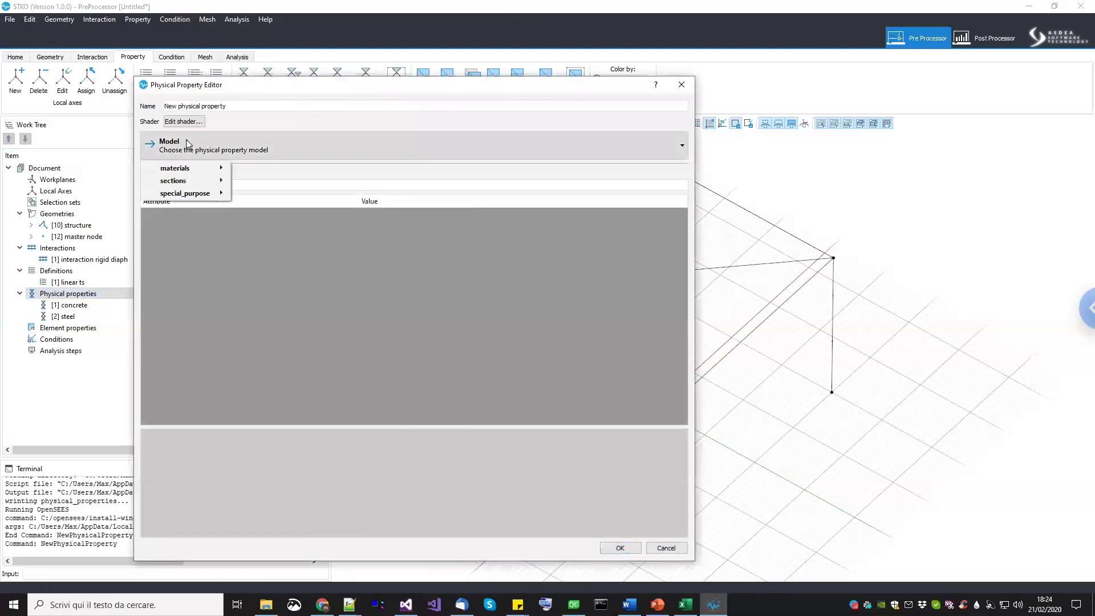
left_click(235, 108)
key("ctrl+a")
type("c")
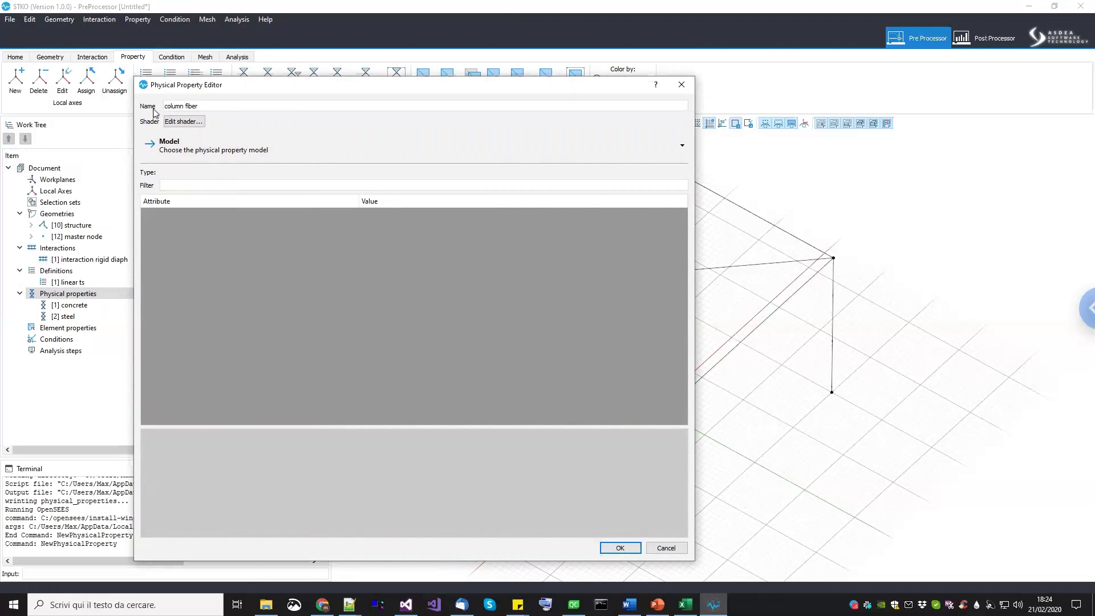
Try the generic Fiber section model for the column and view its beam fiber section editor.
left_click(179, 153)
mouse_move(188, 181)
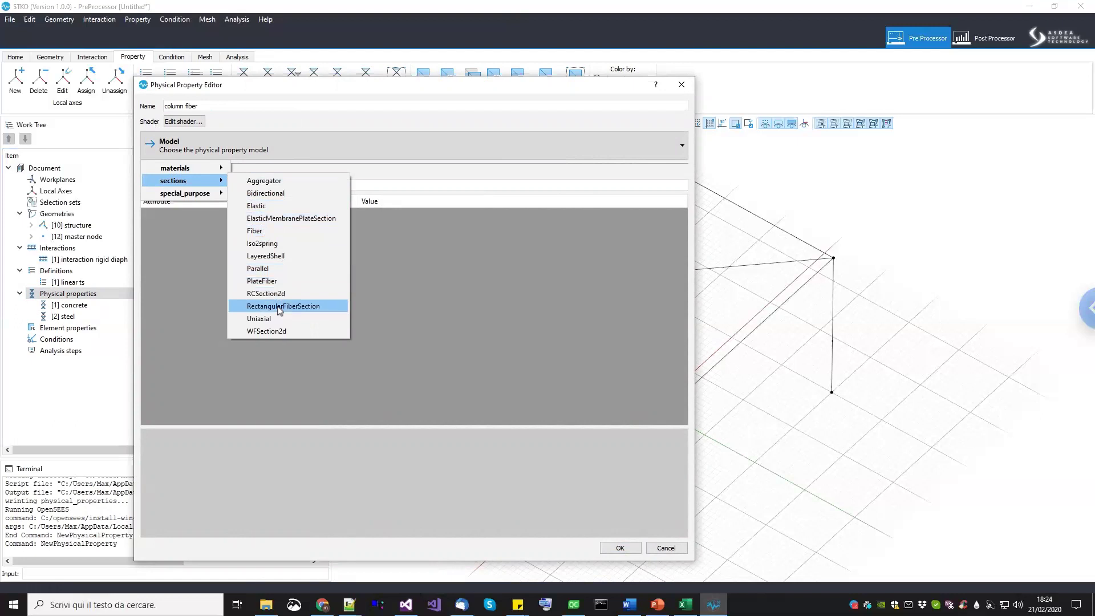
left_click(268, 231)
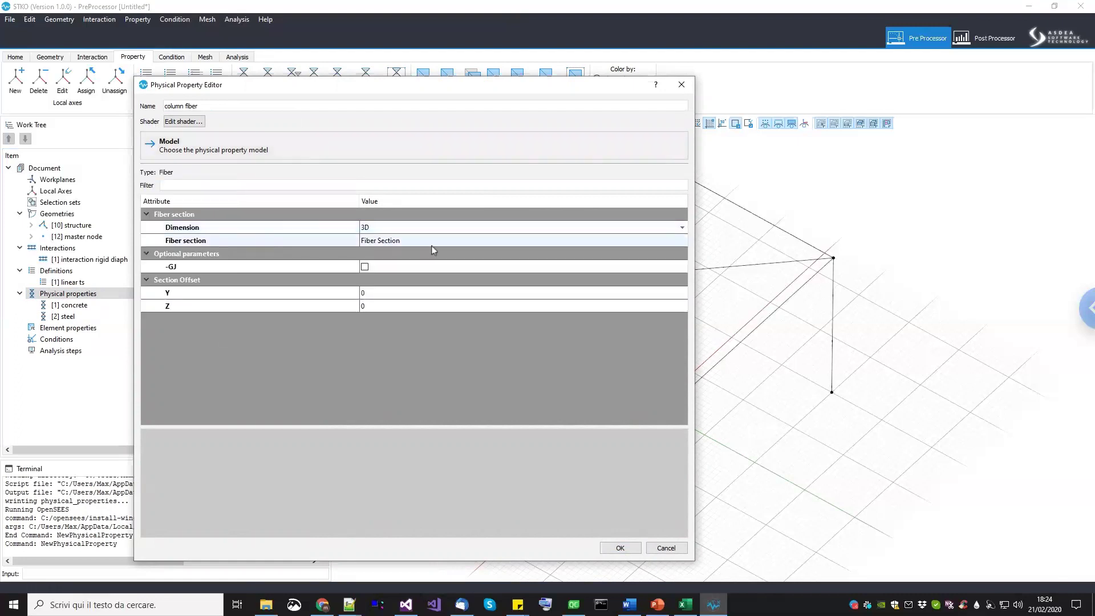
left_click(683, 241)
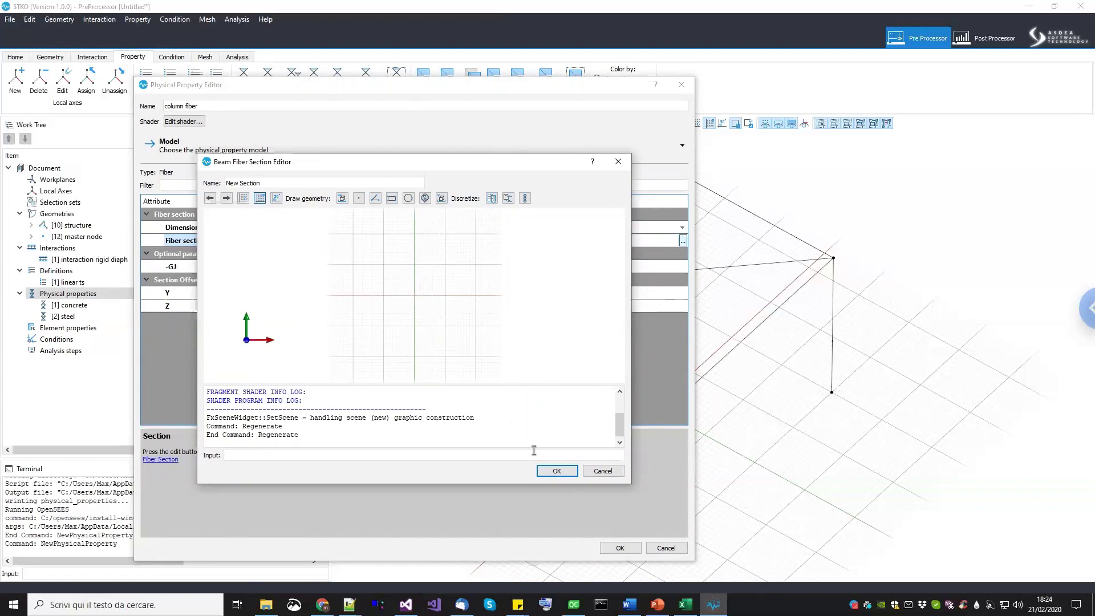
left_click(566, 476)
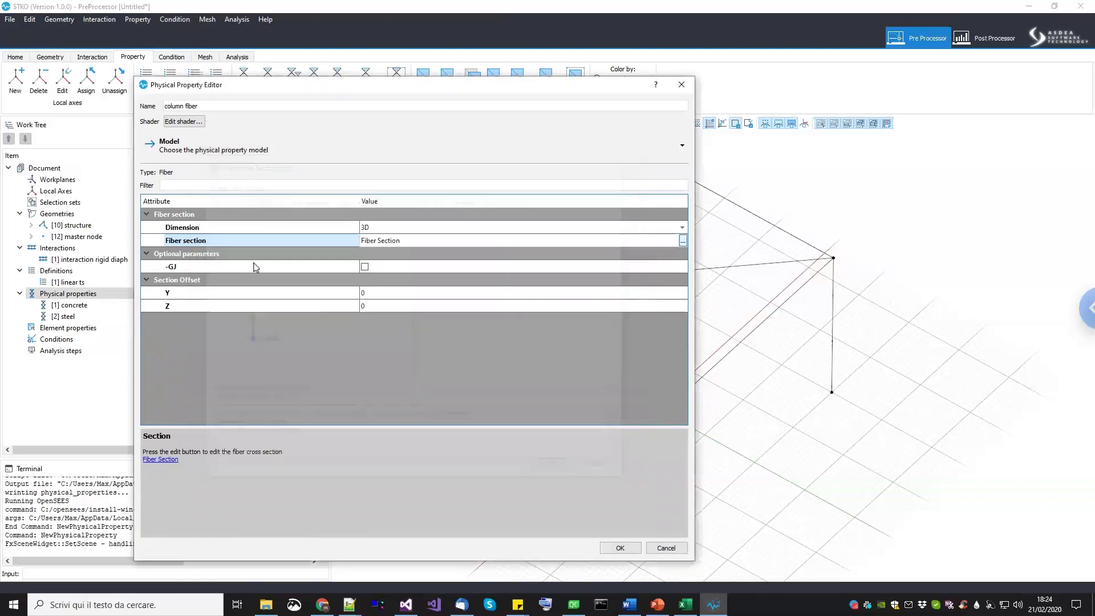
Assign the RectangularFiberSection model to the column fiber property and enable its GJ torsional stiffness with a value of 4.2e+13.
left_click(207, 149)
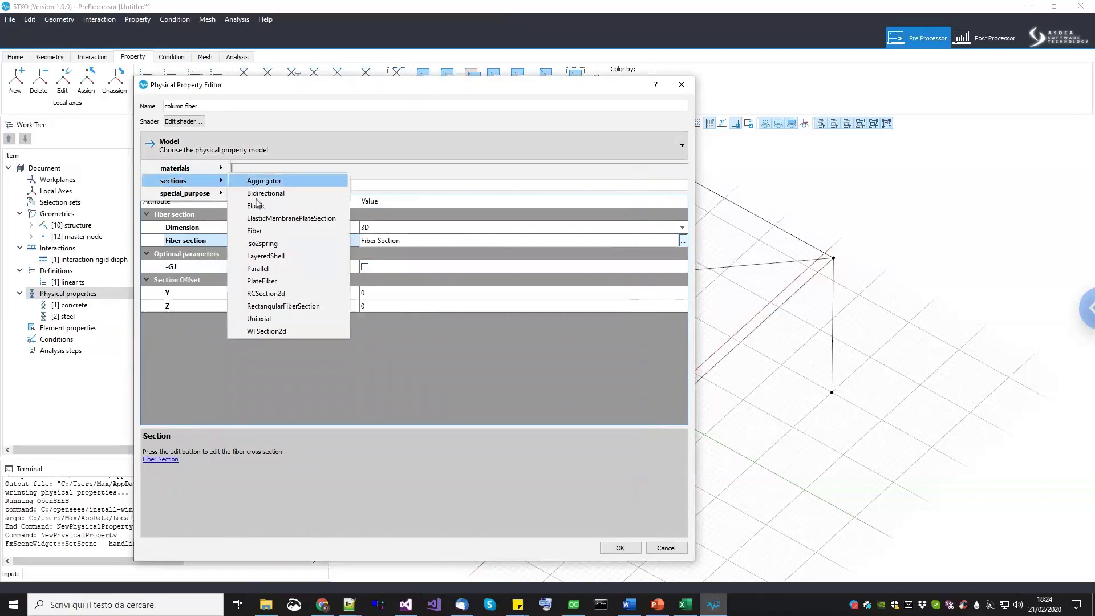
left_click(282, 307)
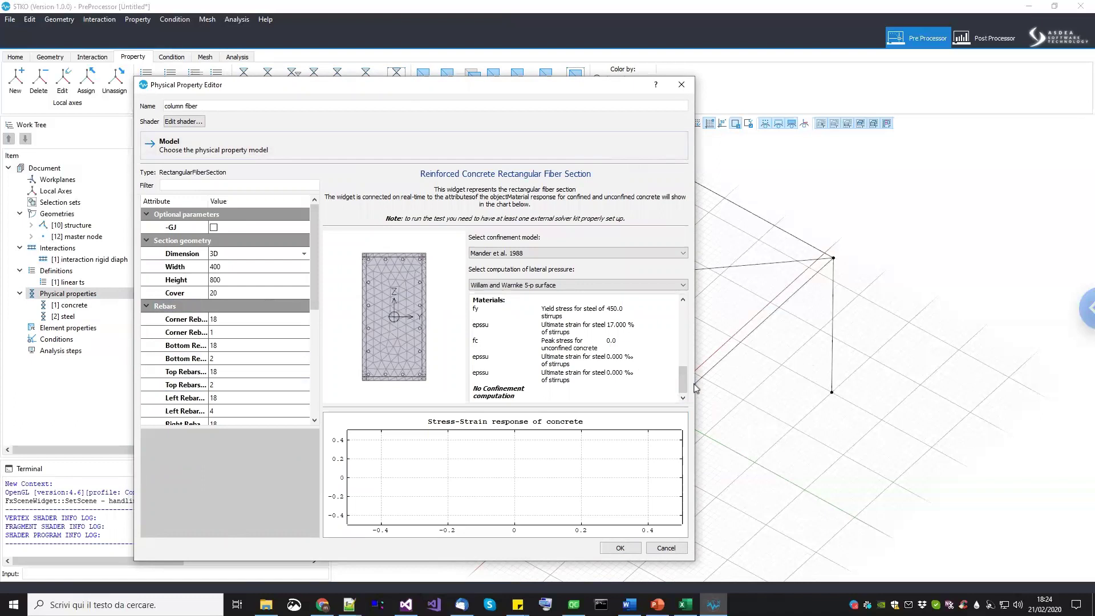
left_click(289, 229)
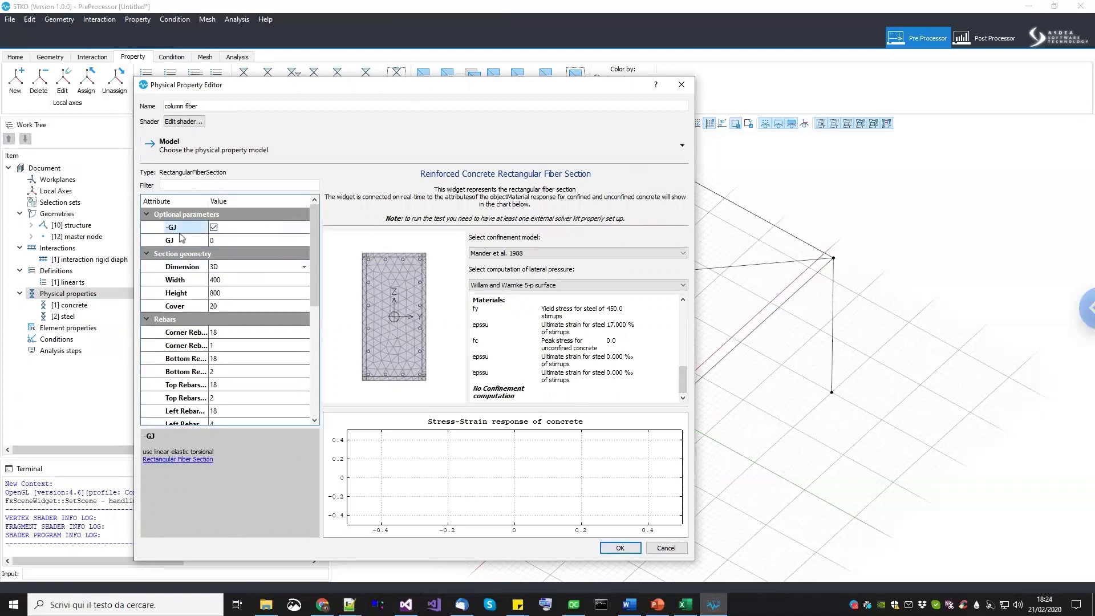
left_click(188, 242)
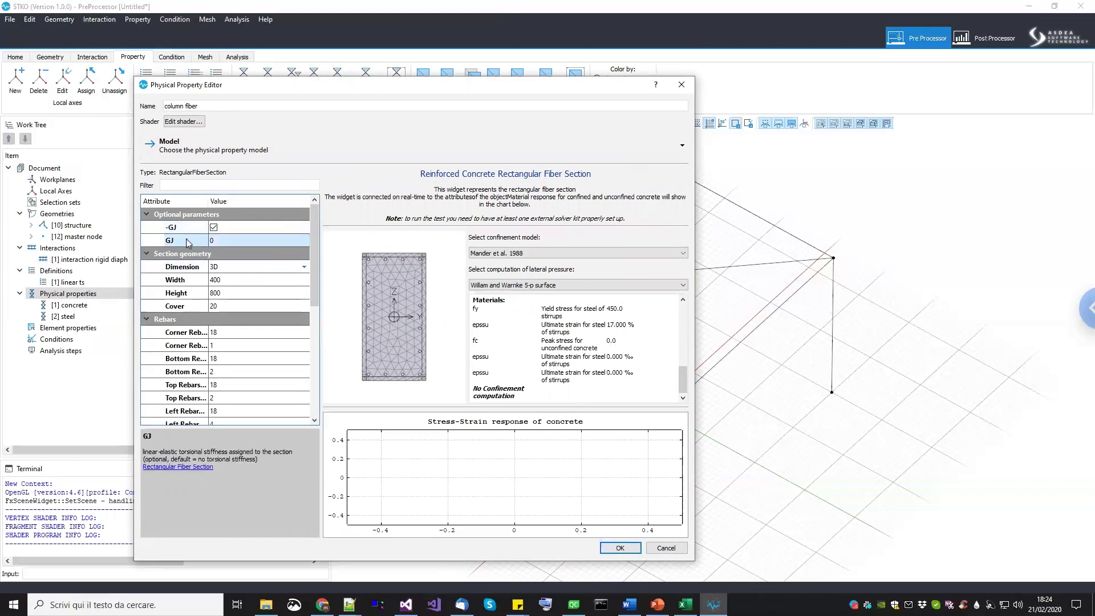
left_click(227, 241)
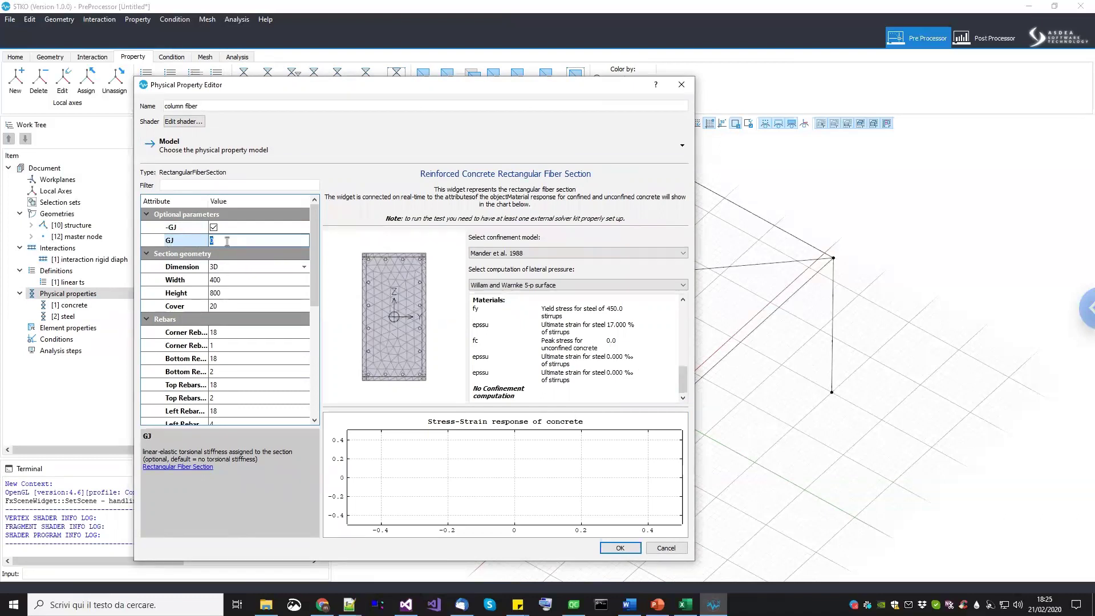
type("4.2e+13")
key("Return")
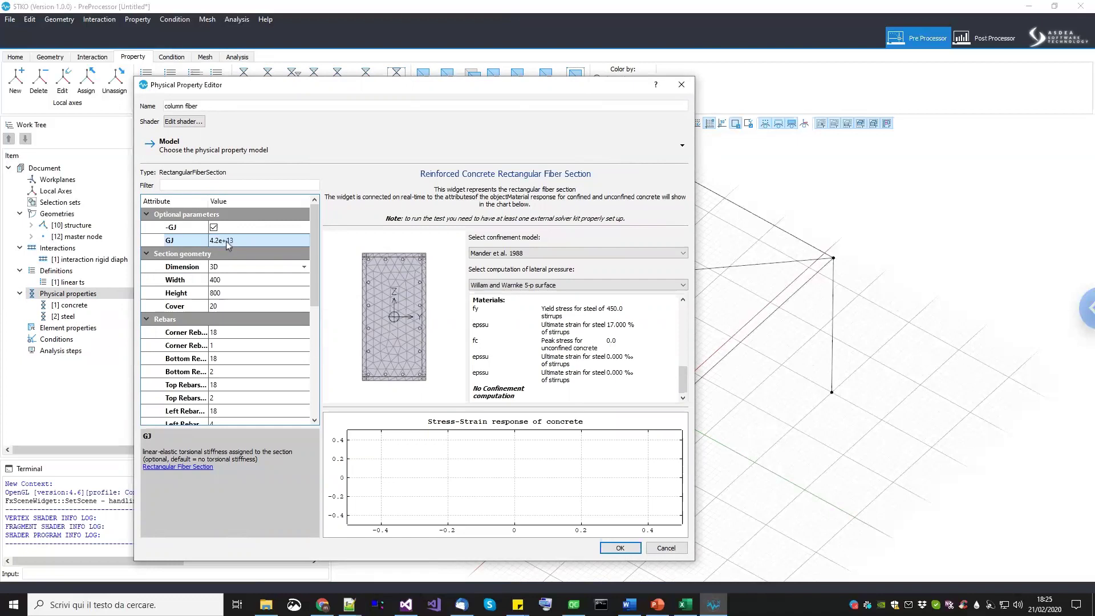
Set the column section geometry to a width of 500 and a height of 300.
left_click(244, 280)
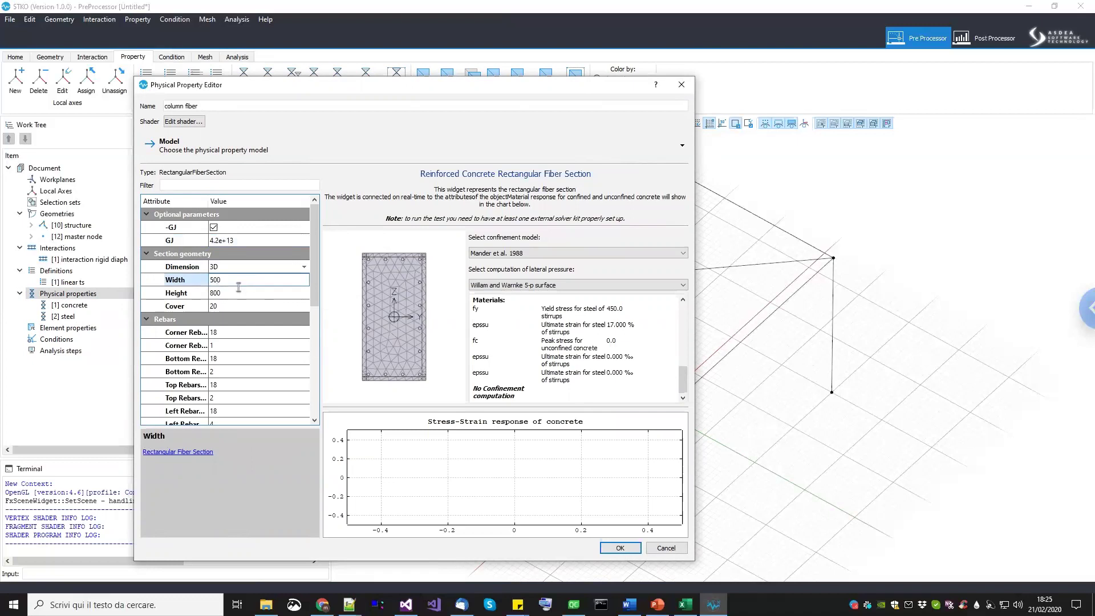
left_click(240, 293)
type("30")
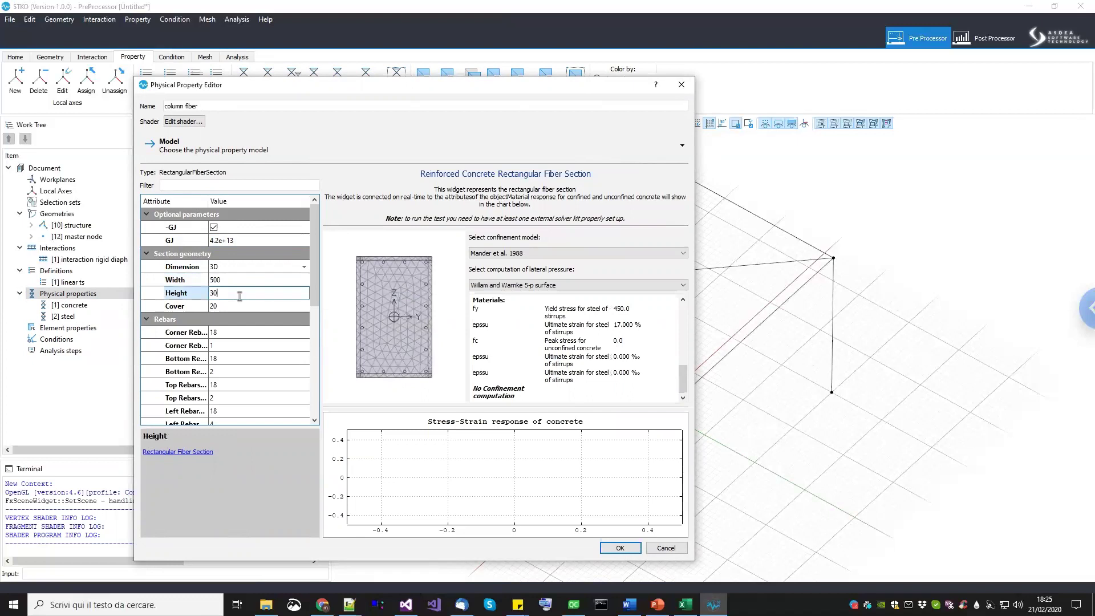
type("0")
key("Return")
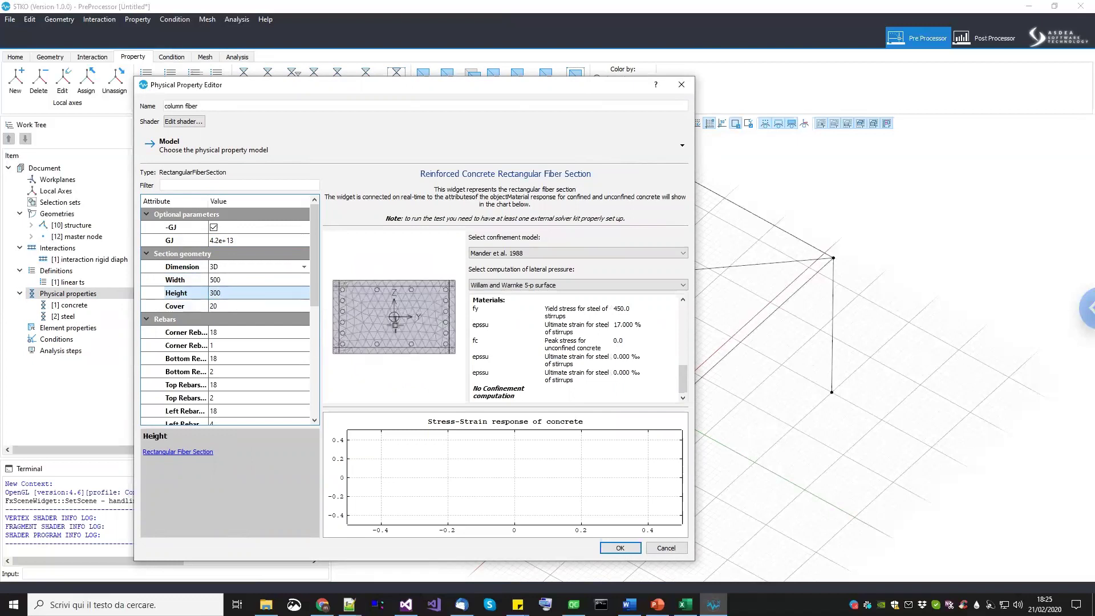
Set both the bottom and top rebars number of the column section to 3.
left_click(291, 318)
left_click_drag(316, 306, 317, 332)
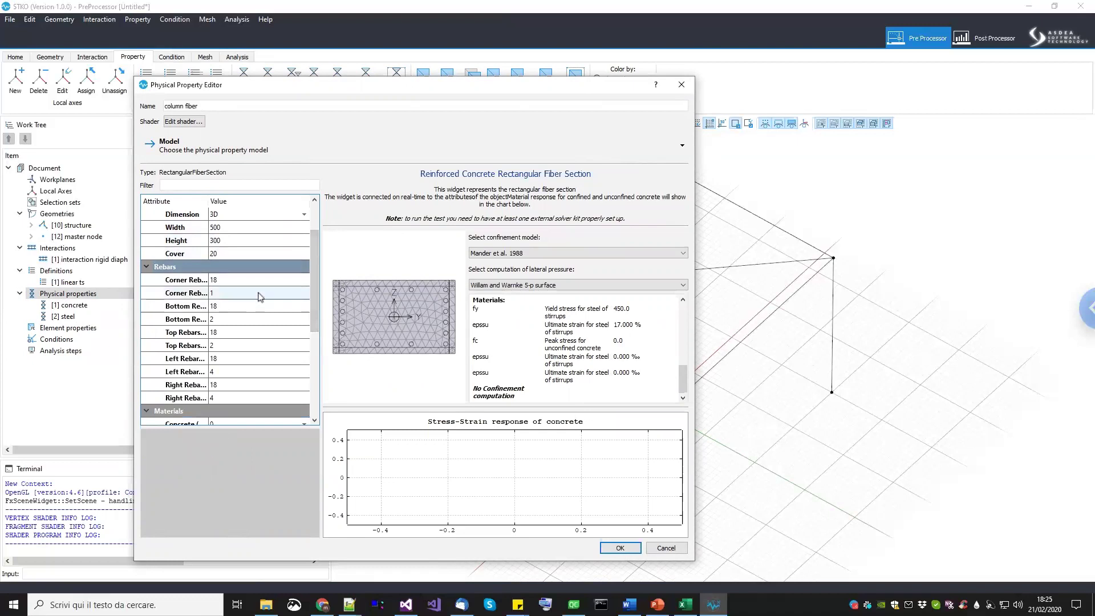
left_click(280, 293)
left_click(278, 293)
left_click(255, 320)
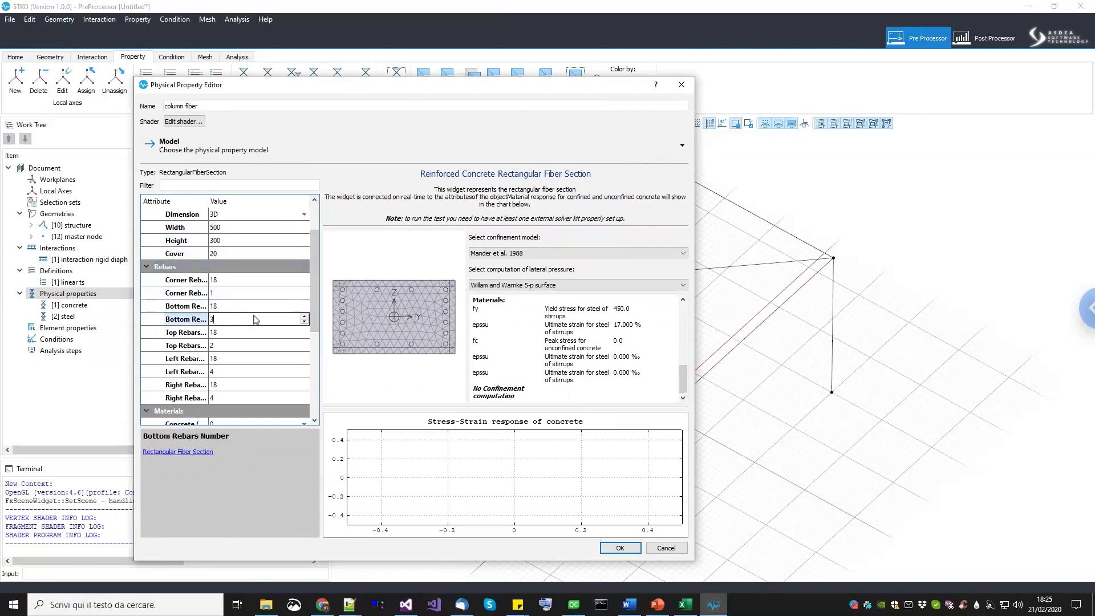
key("Return")
double_click(251, 346)
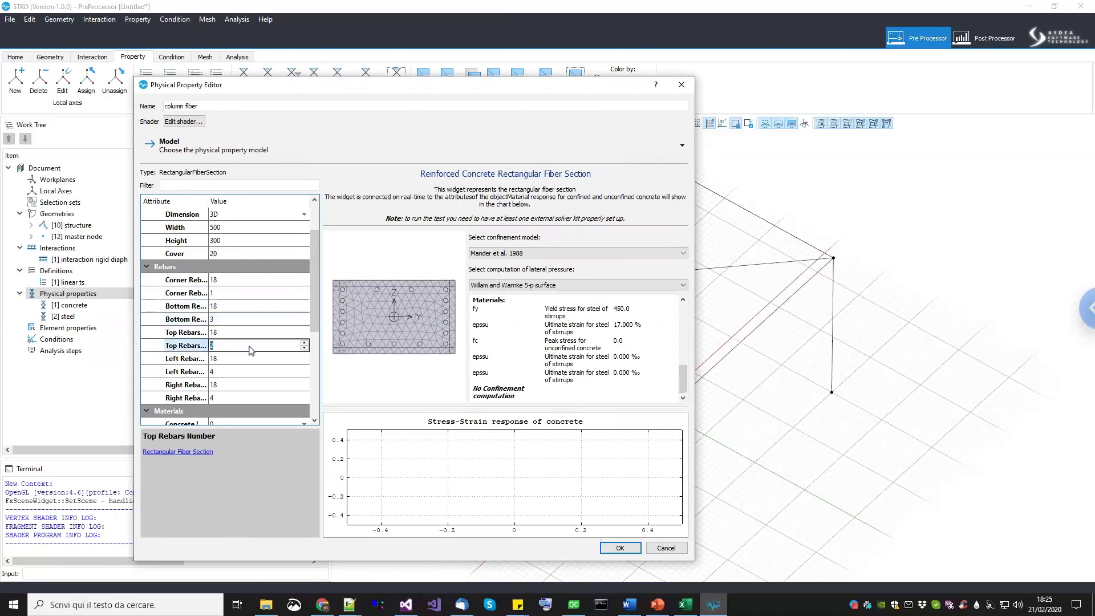
type("3")
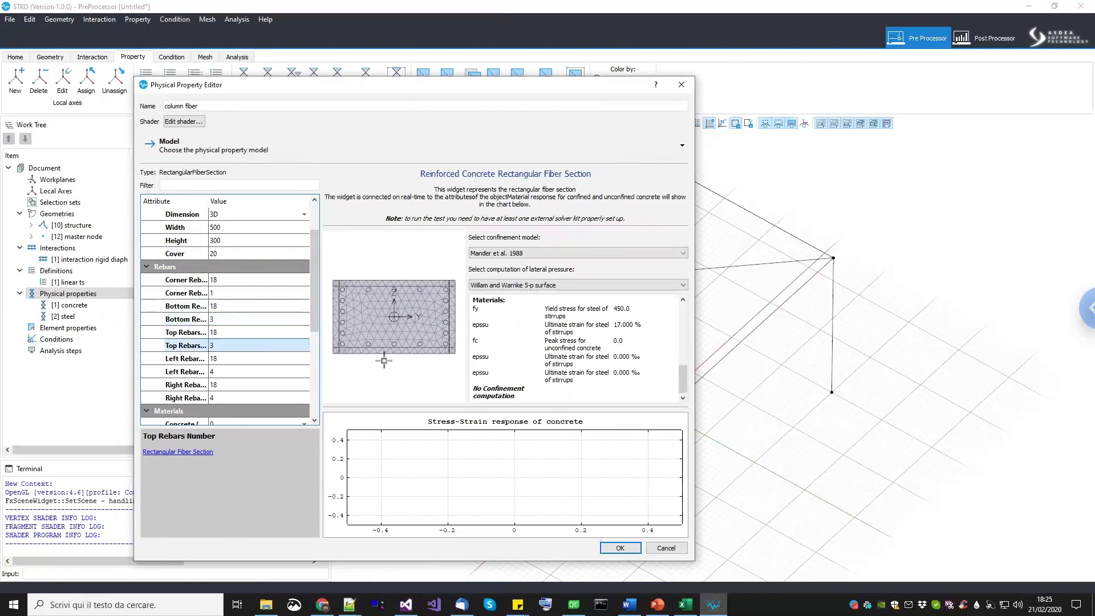
Set both the left and right rebars number of the column section to 2.
double_click(281, 372)
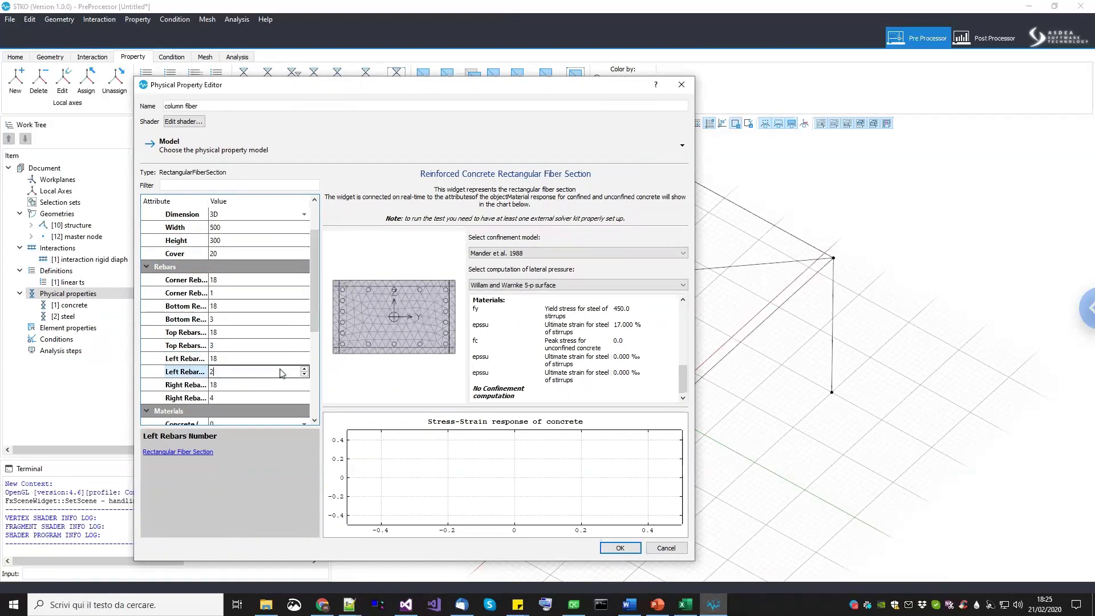
double_click(260, 400)
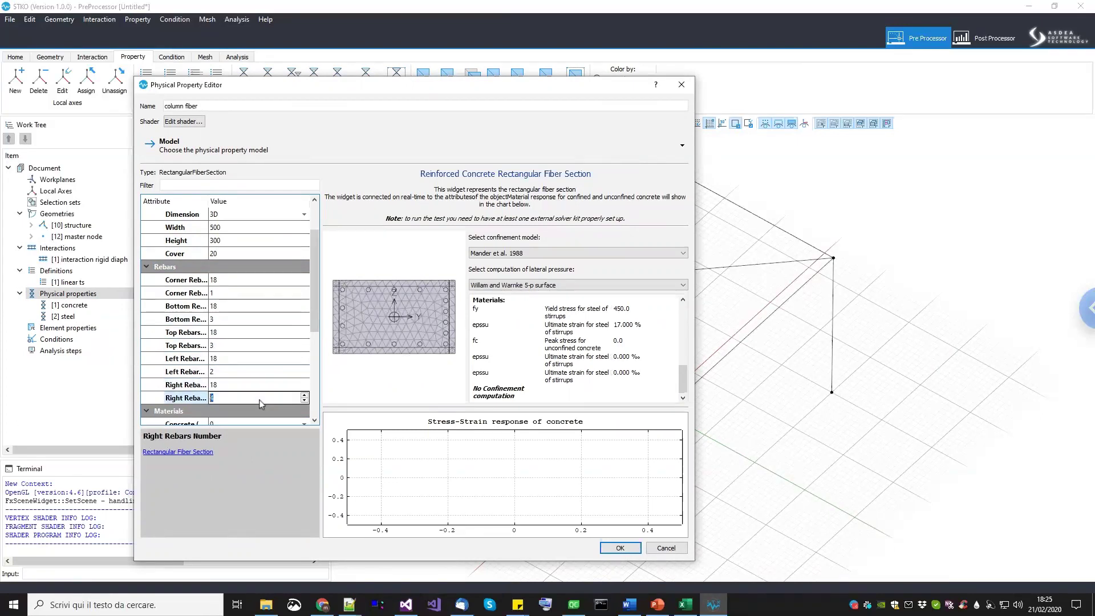
key("Return")
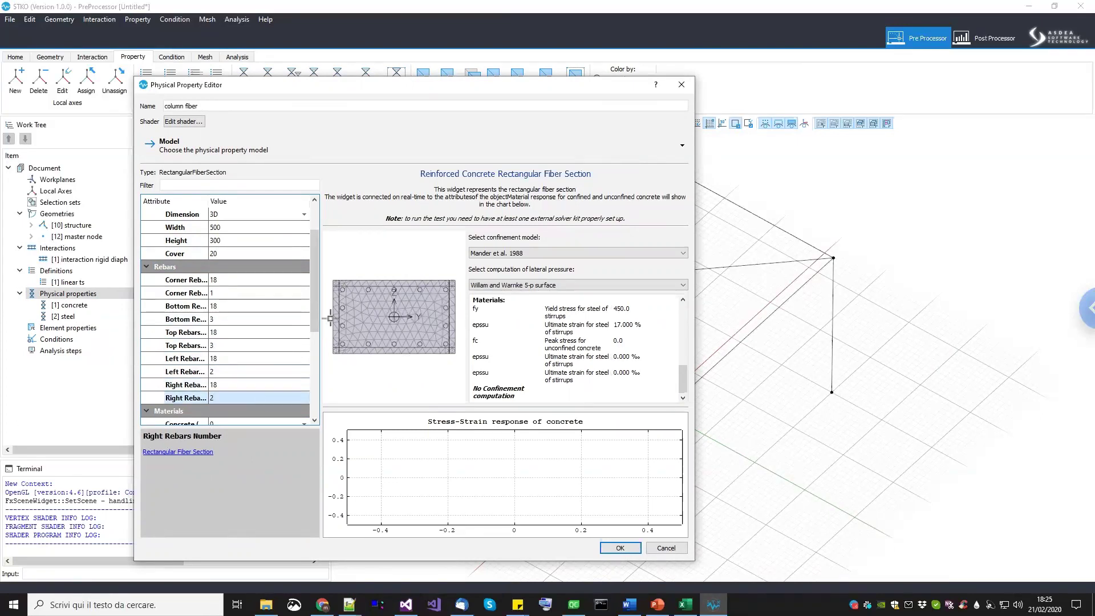
Widen the attribute list and assign the steel material to the column section's rebars.
scroll(317, 324, "down", 4)
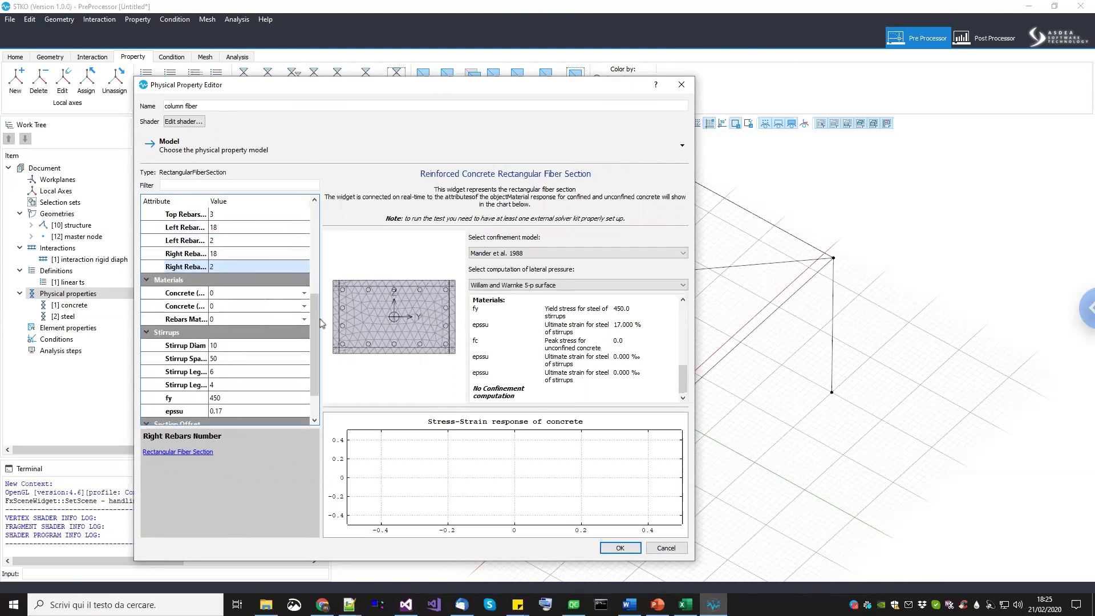
left_click_drag(322, 324, 359, 324)
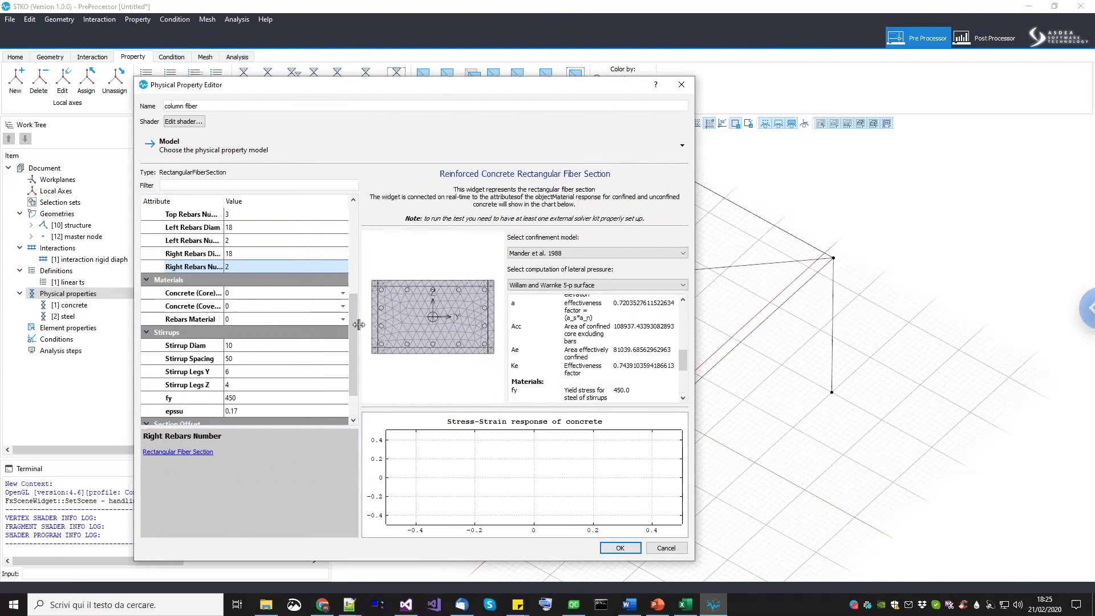
left_click(313, 319)
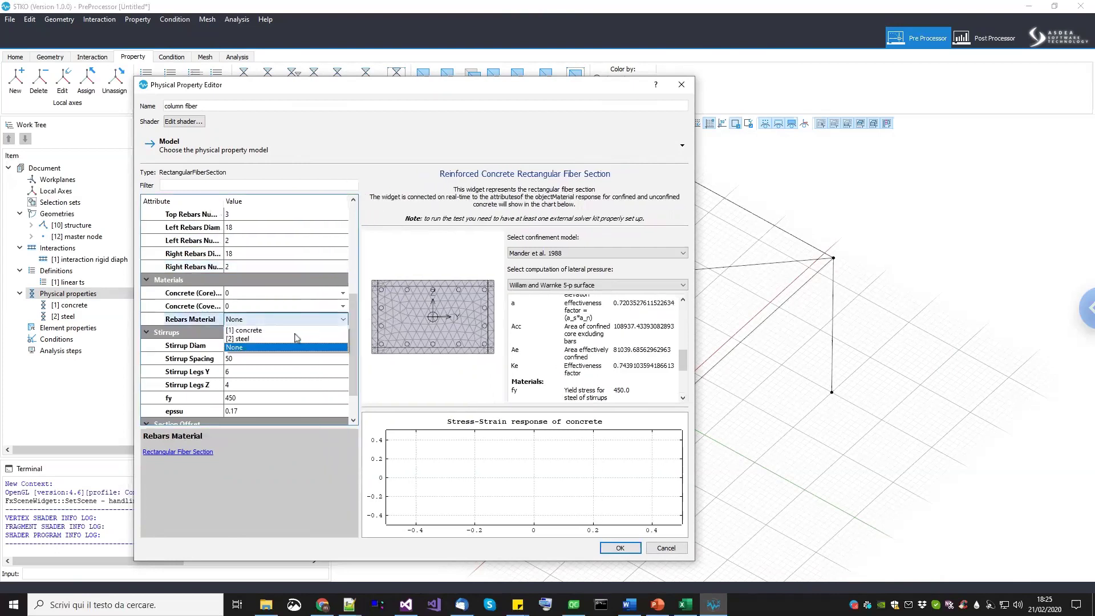
left_click(265, 340)
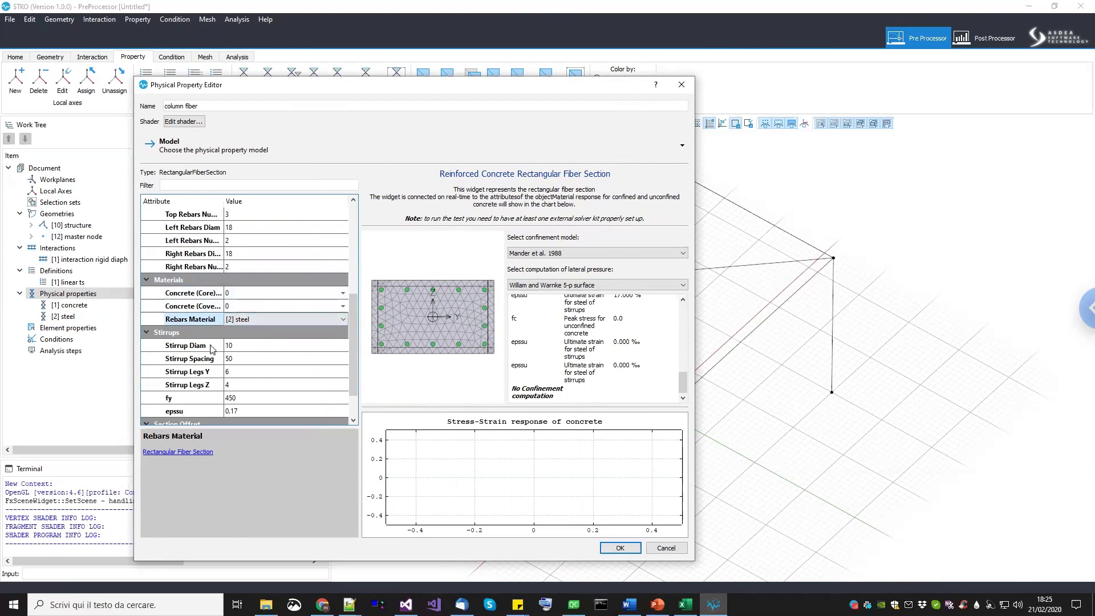
Assign the concrete material to the concrete cover of the column section, leaving the core material unassigned.
left_click(181, 308)
left_click(188, 295)
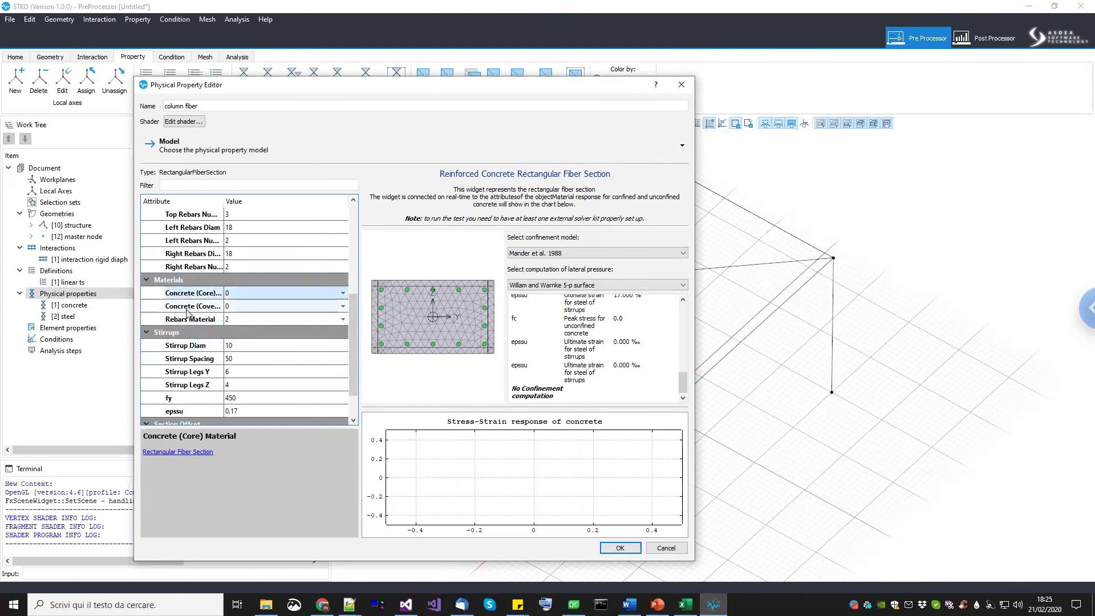
left_click(188, 309)
left_click(188, 296)
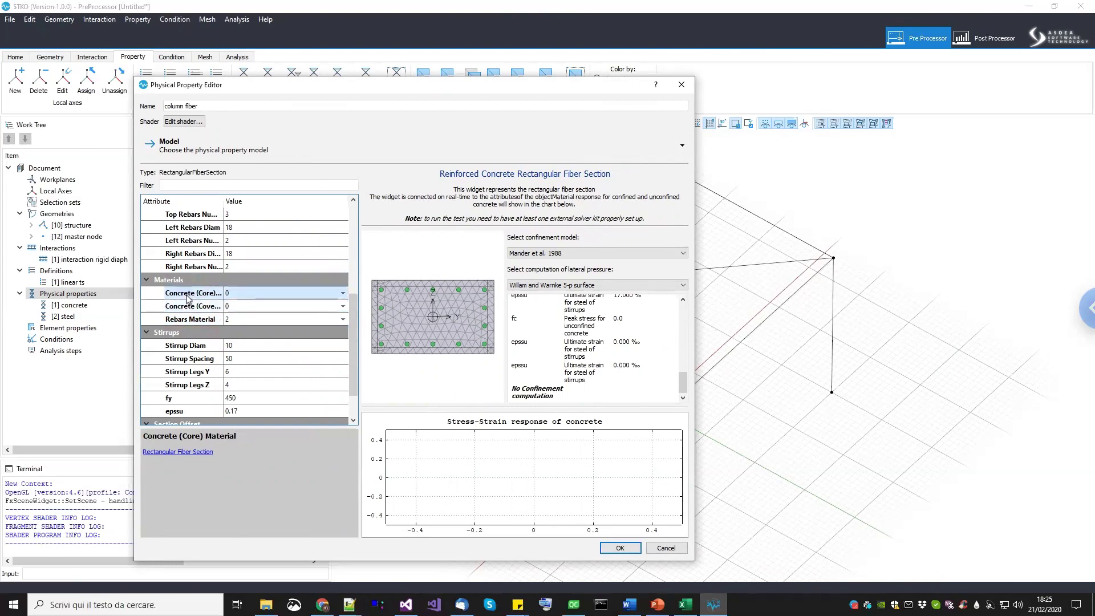
left_click(256, 306)
left_click(258, 306)
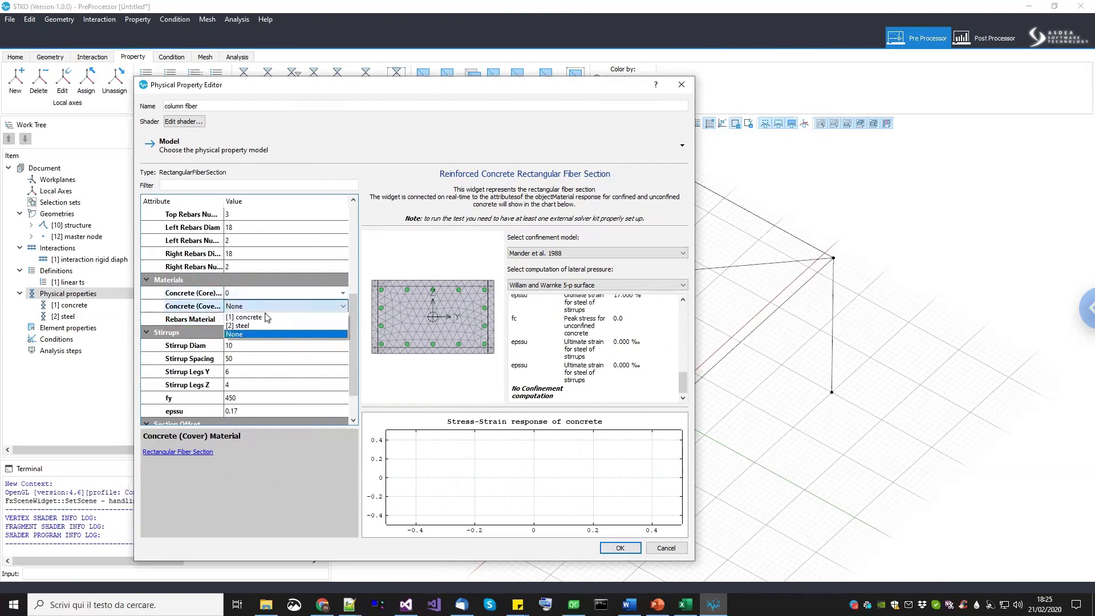
left_click(265, 318)
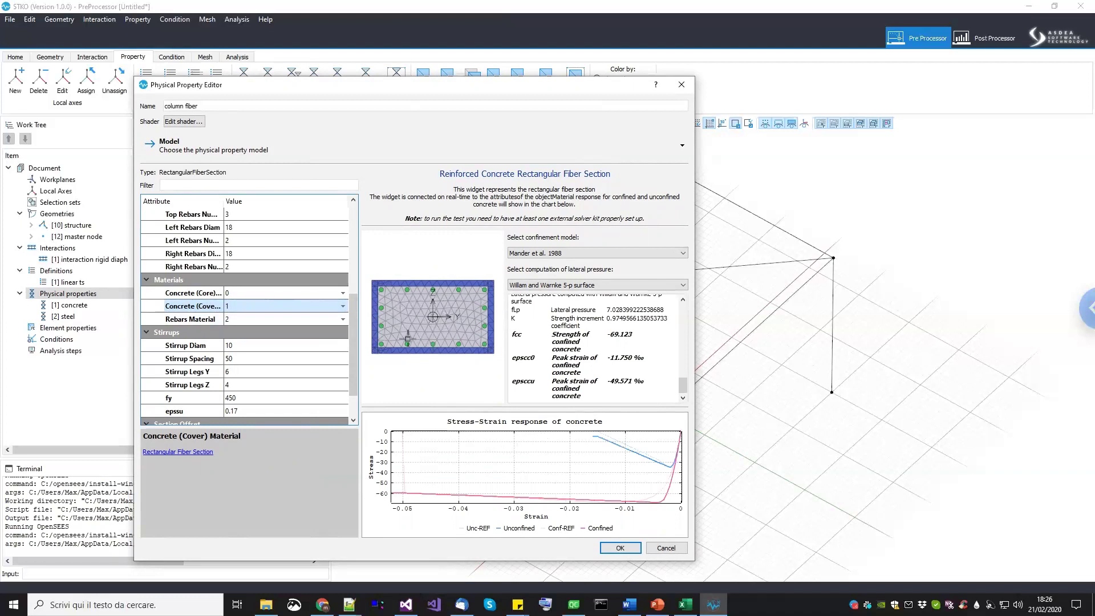
Set the column's stirrup diameter to 8 and the stirrup spacing to 100.
scroll(273, 355, "down", 1)
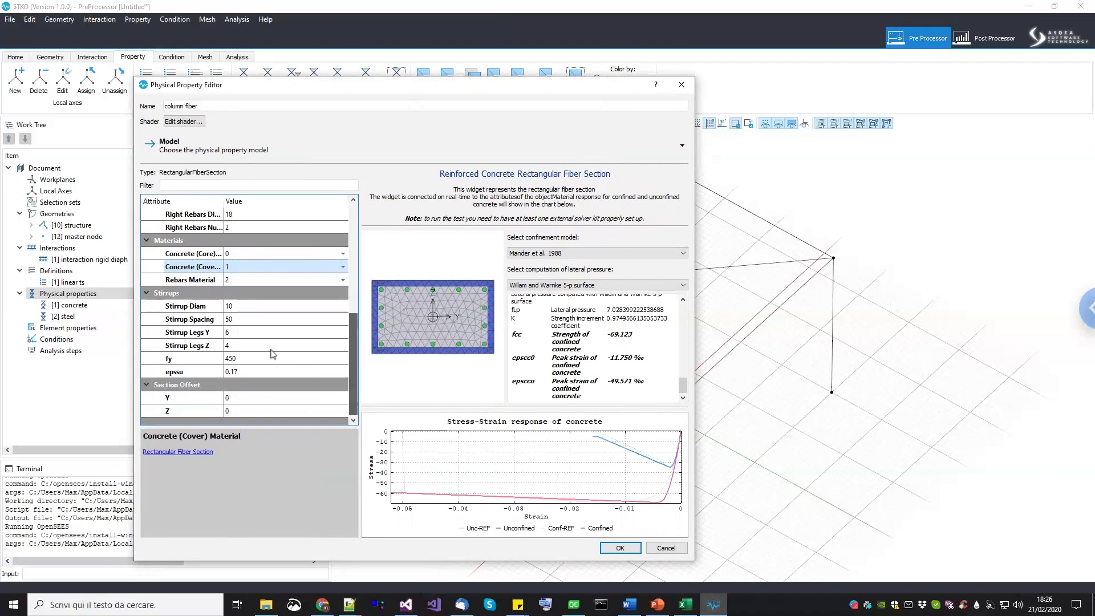
left_click(186, 307)
left_click(186, 319)
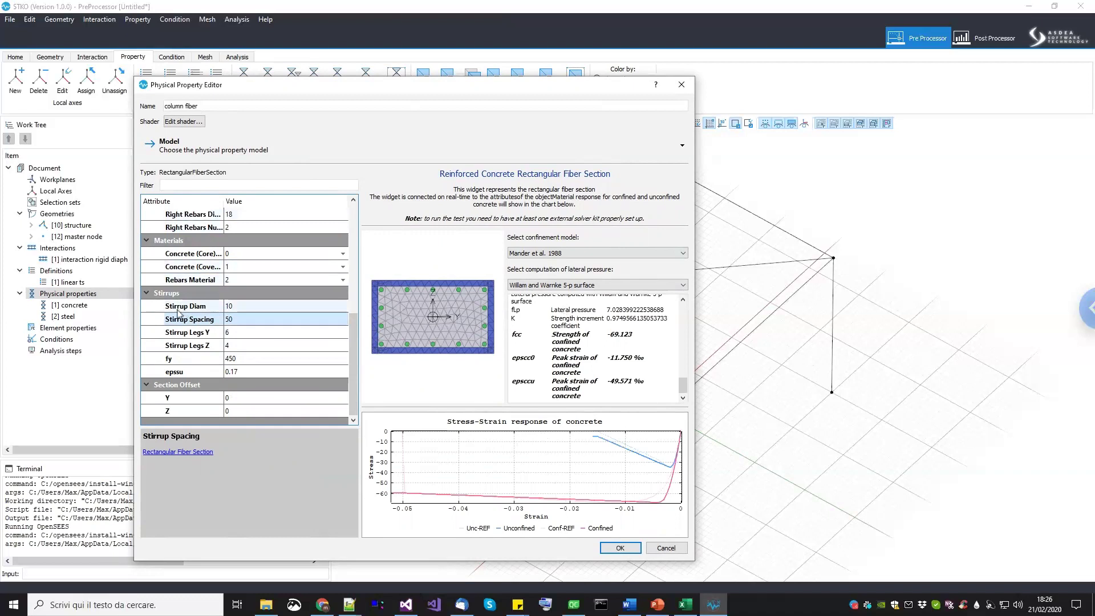
double_click(256, 306)
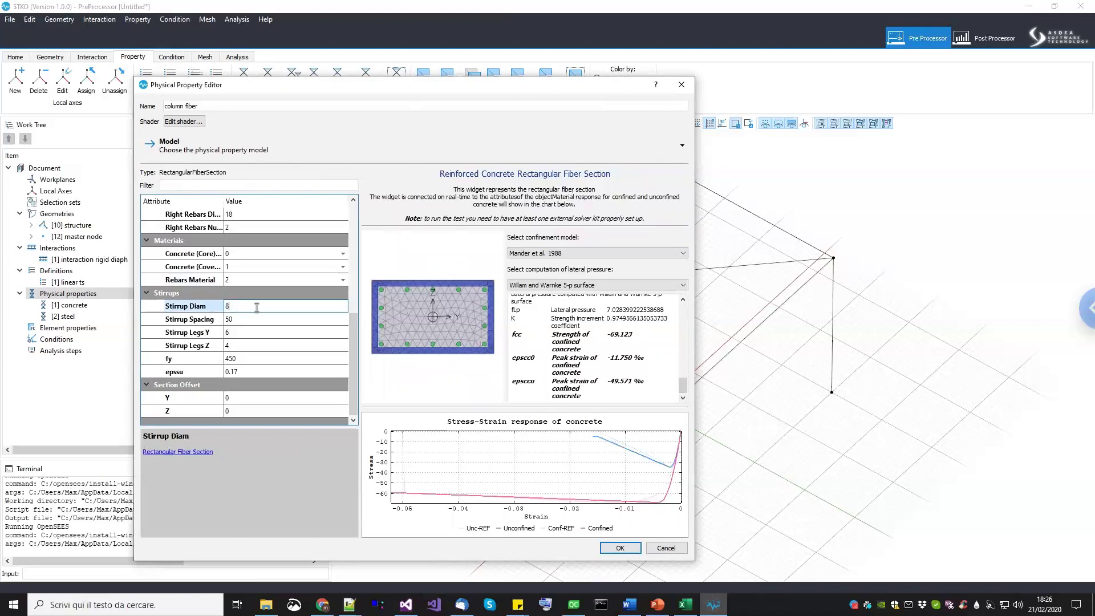
key("Return")
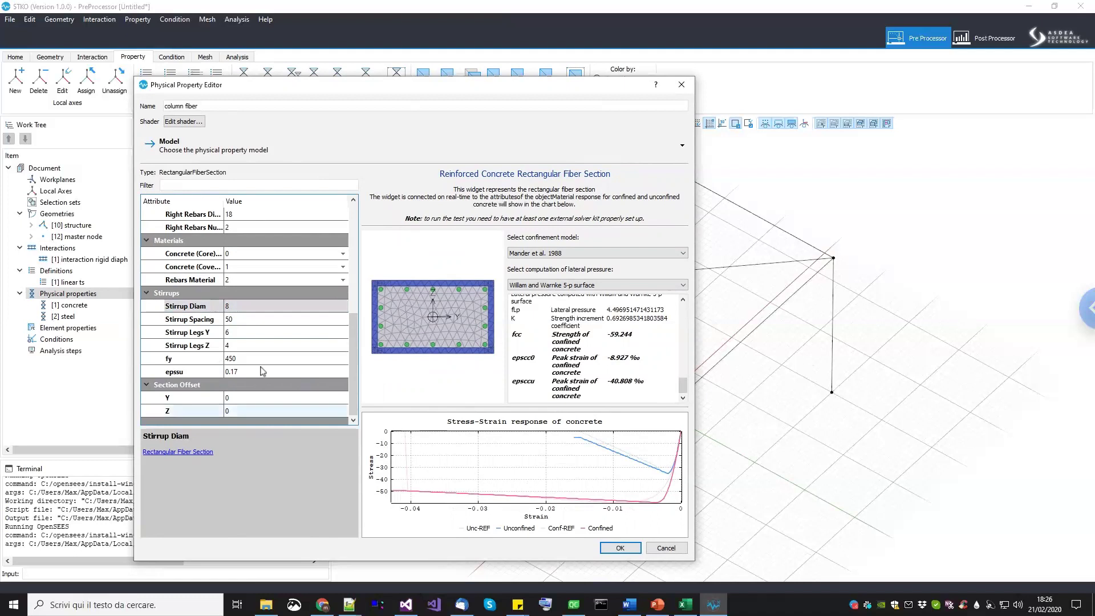
double_click(256, 319)
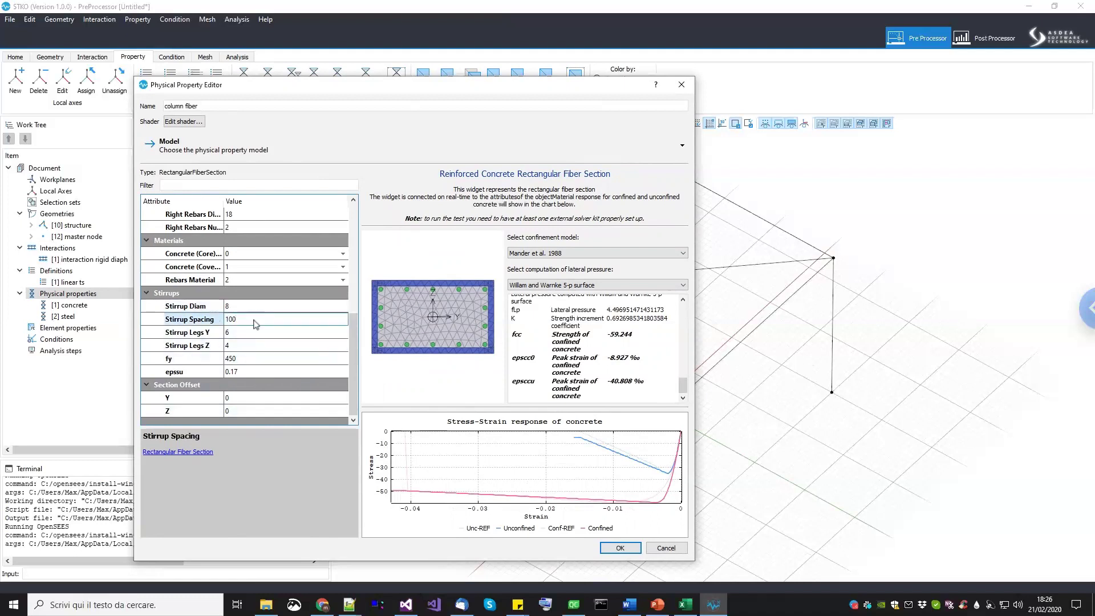
type("100")
key("Return")
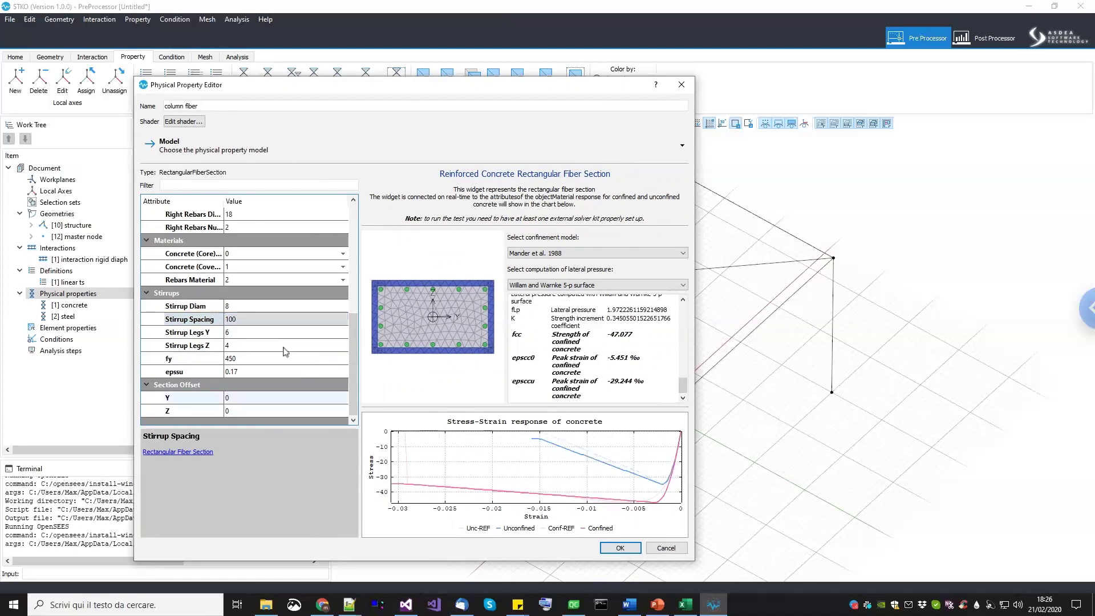
Set the number of stirrup legs to 2 in both the Y and Z directions.
double_click(274, 333)
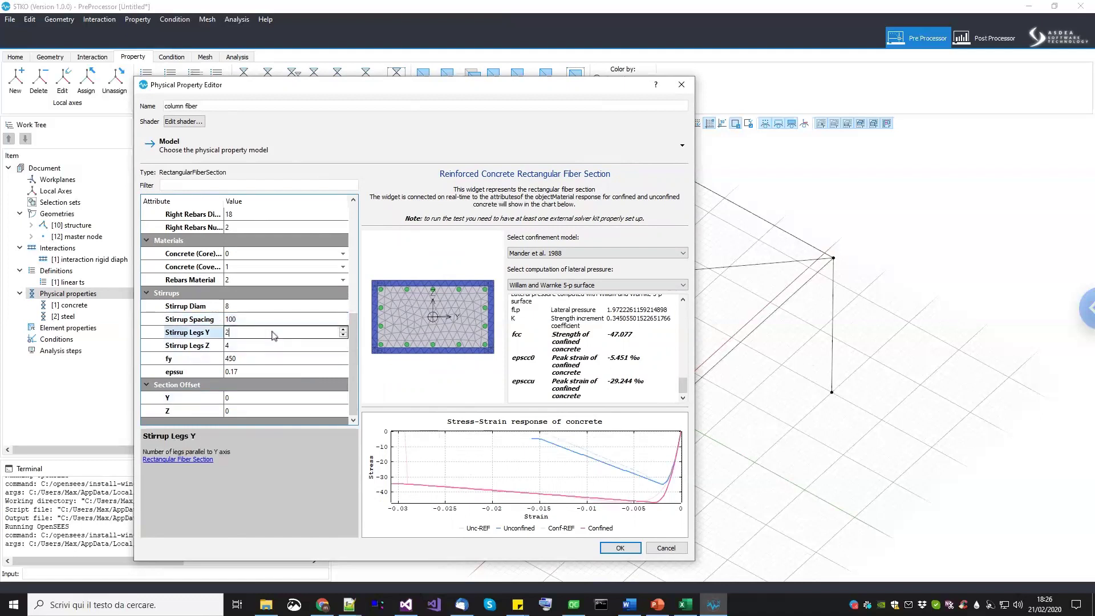
type("2")
double_click(268, 346)
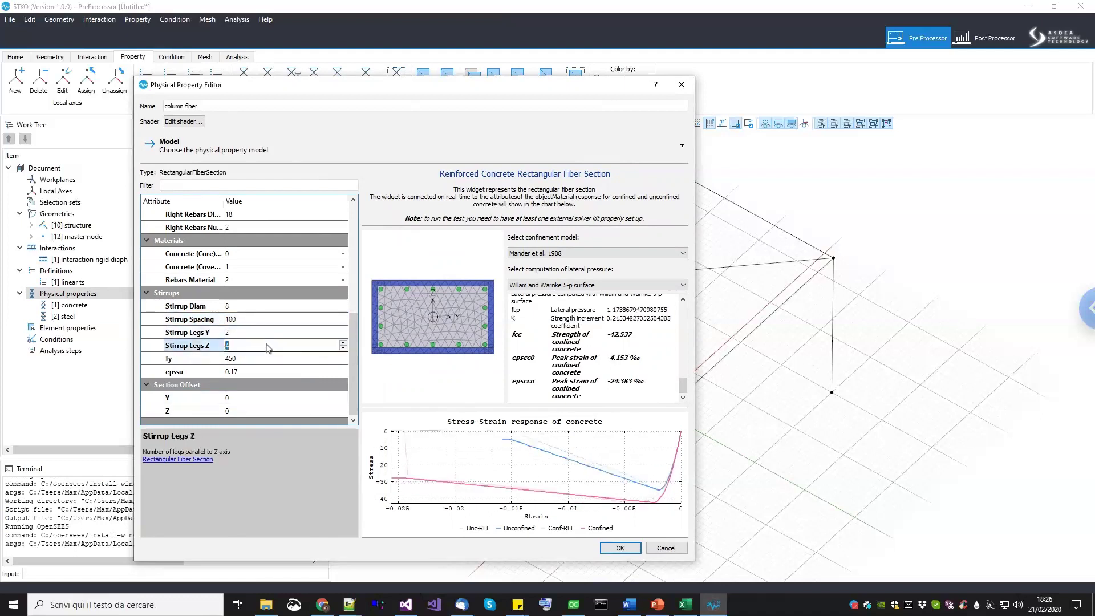
key("Return")
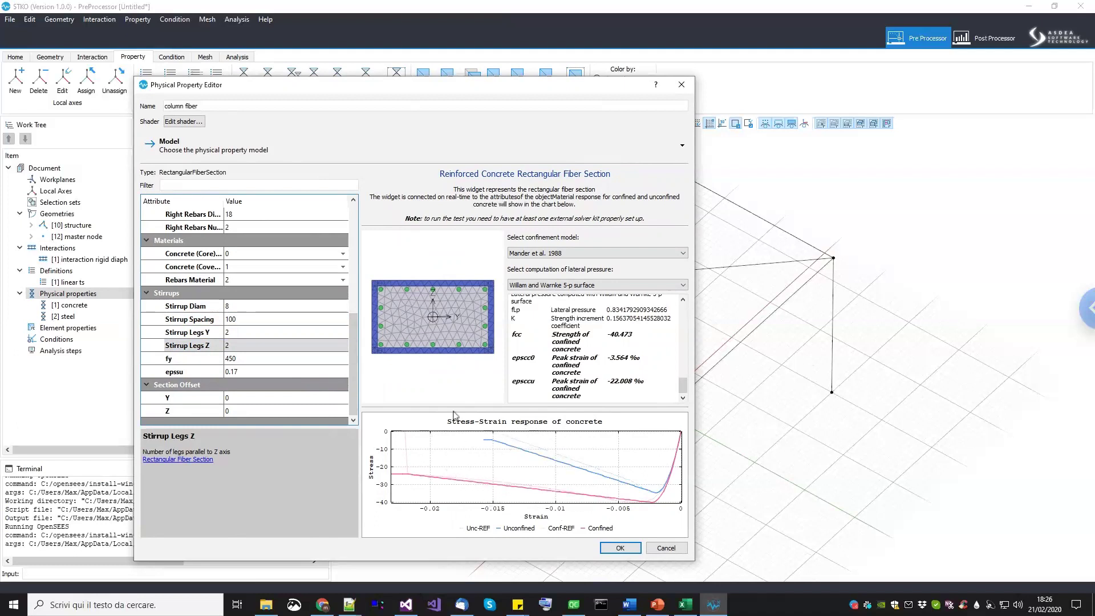
Try the concrete material for the section's core, and return the core material to None.
left_click(258, 254)
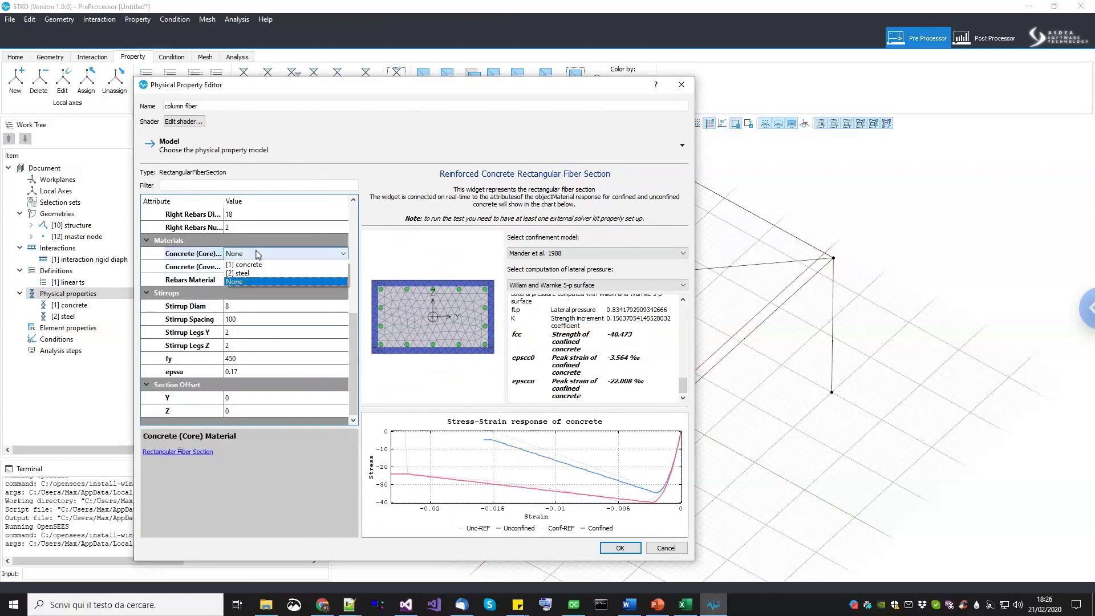
left_click(256, 265)
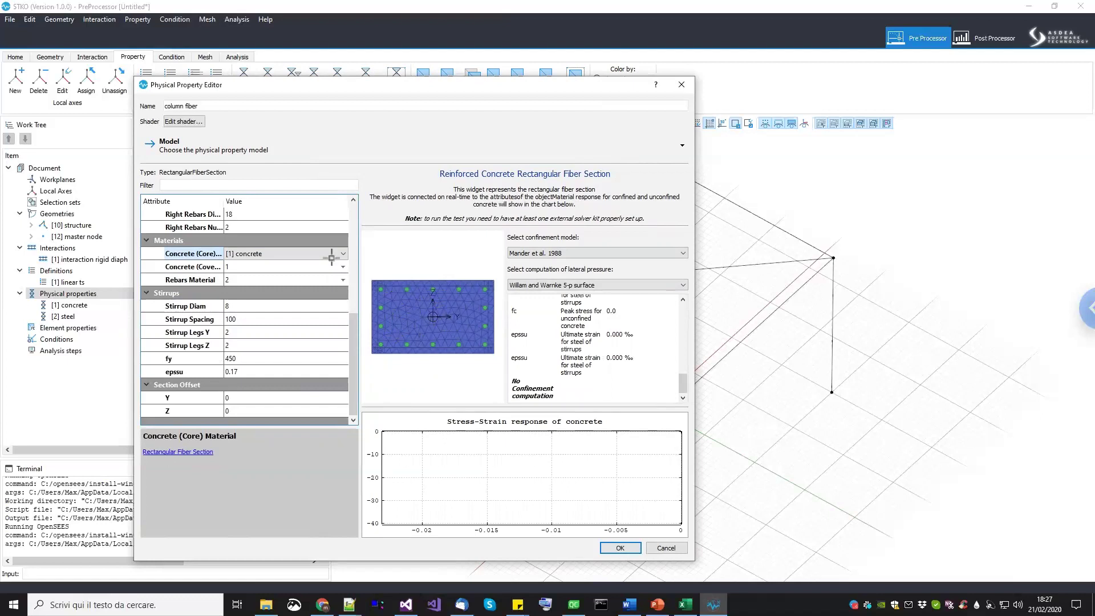
left_click(257, 255)
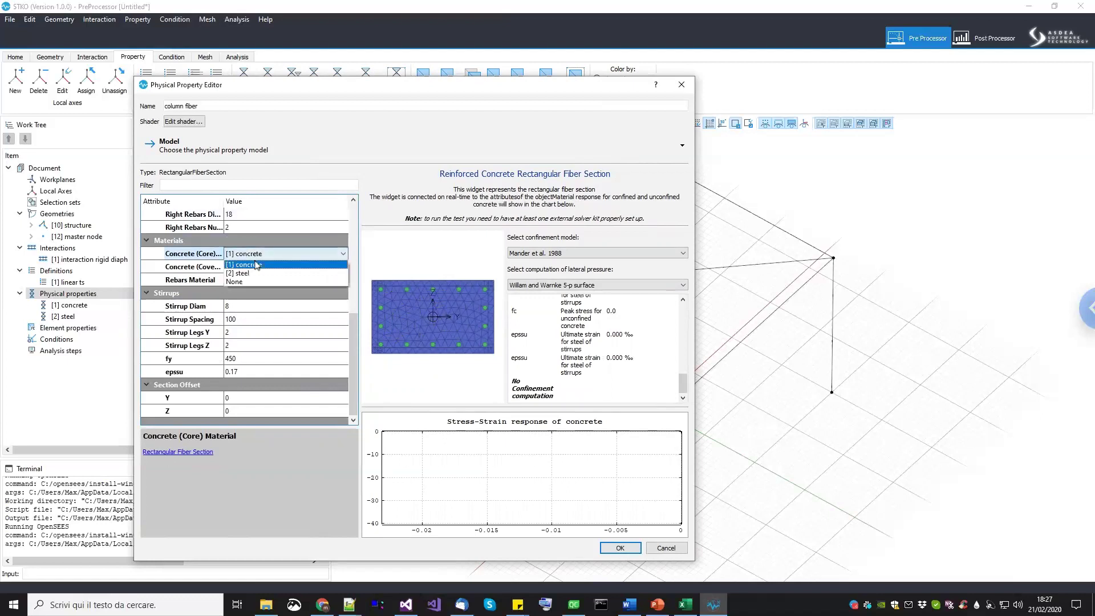
left_click(253, 284)
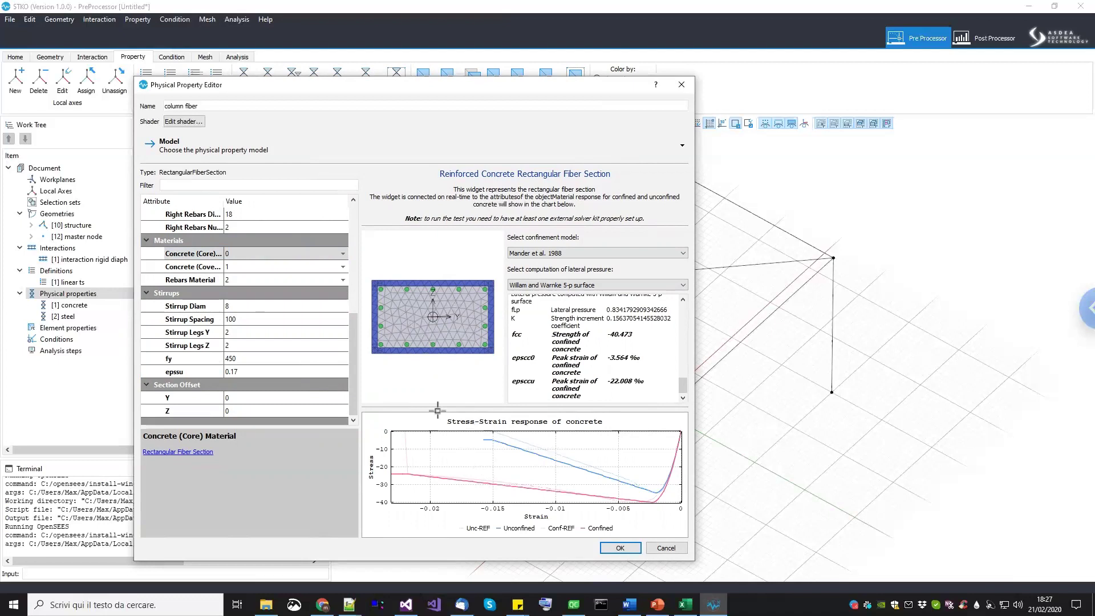
Accept the column fiber physical property and select it in the work tree.
left_click(616, 549)
left_click(105, 329)
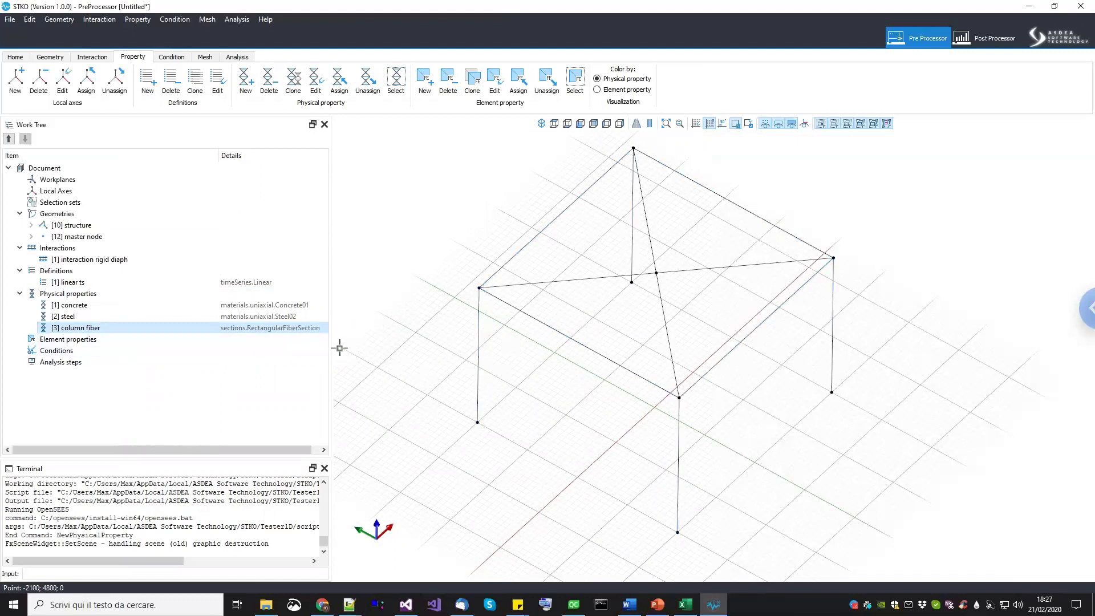
middle_click_drag(462, 337, 484, 326)
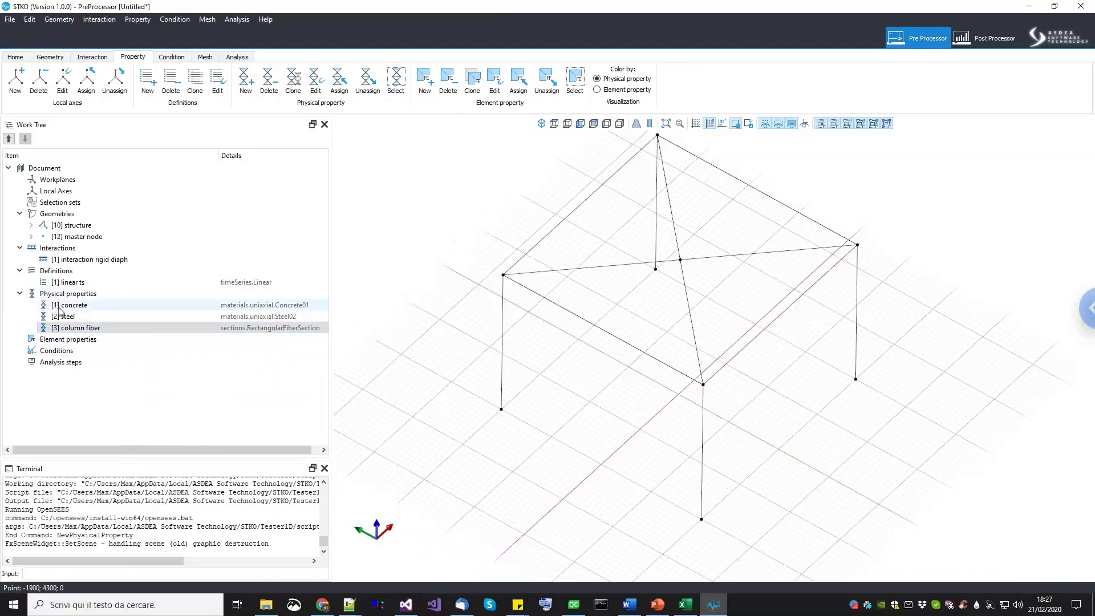
left_click(71, 327)
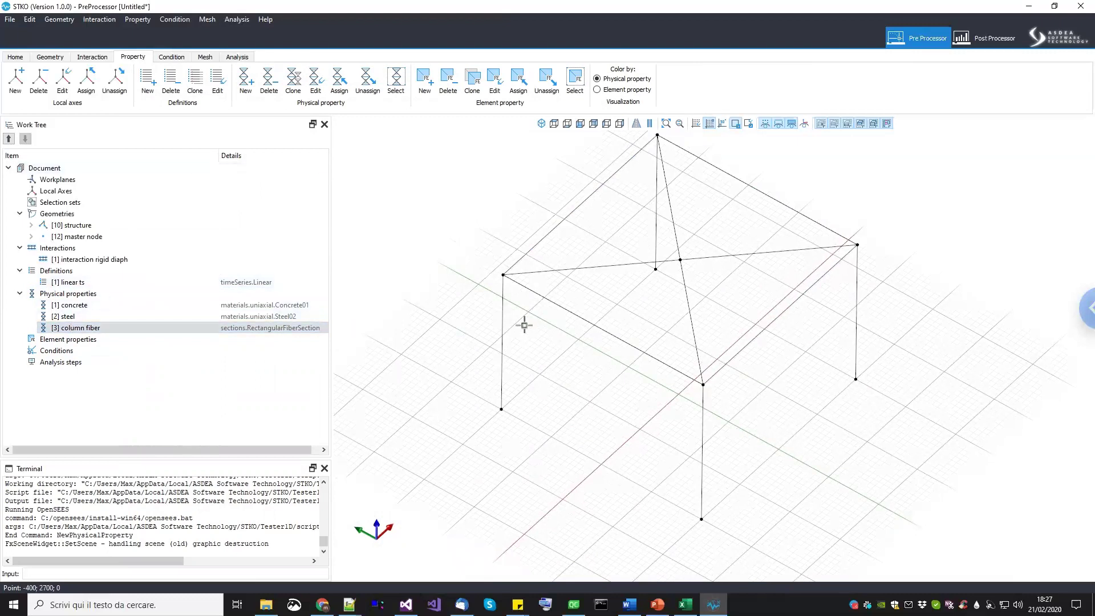
left_click(503, 298)
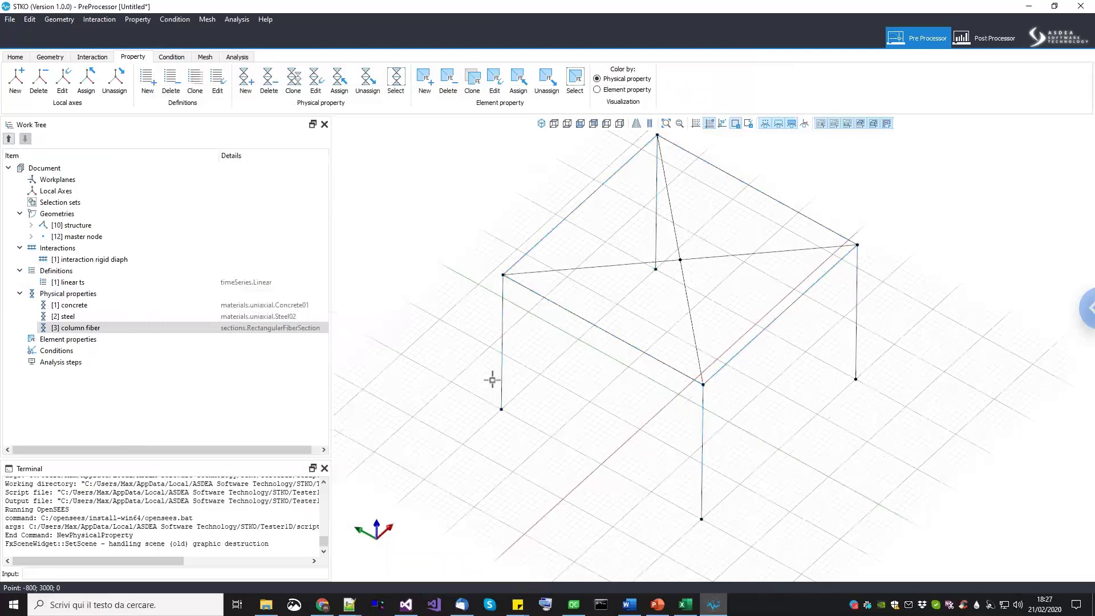
Add a physical property named "column property" using the special-purpose Beam-Column model BeamSectionProperty.
right_click(74, 296)
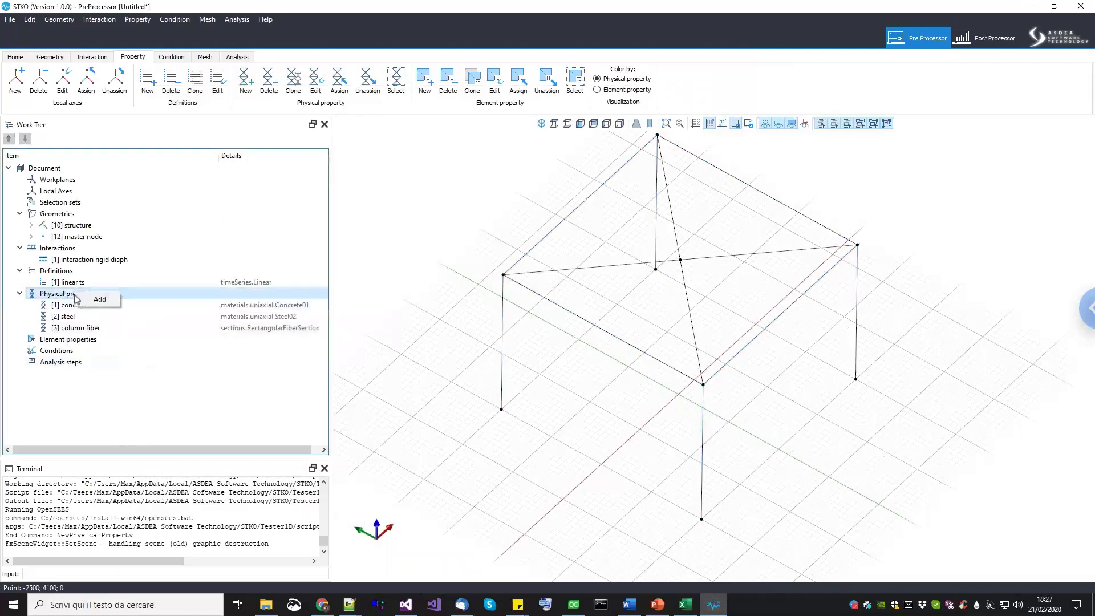
left_click(97, 299)
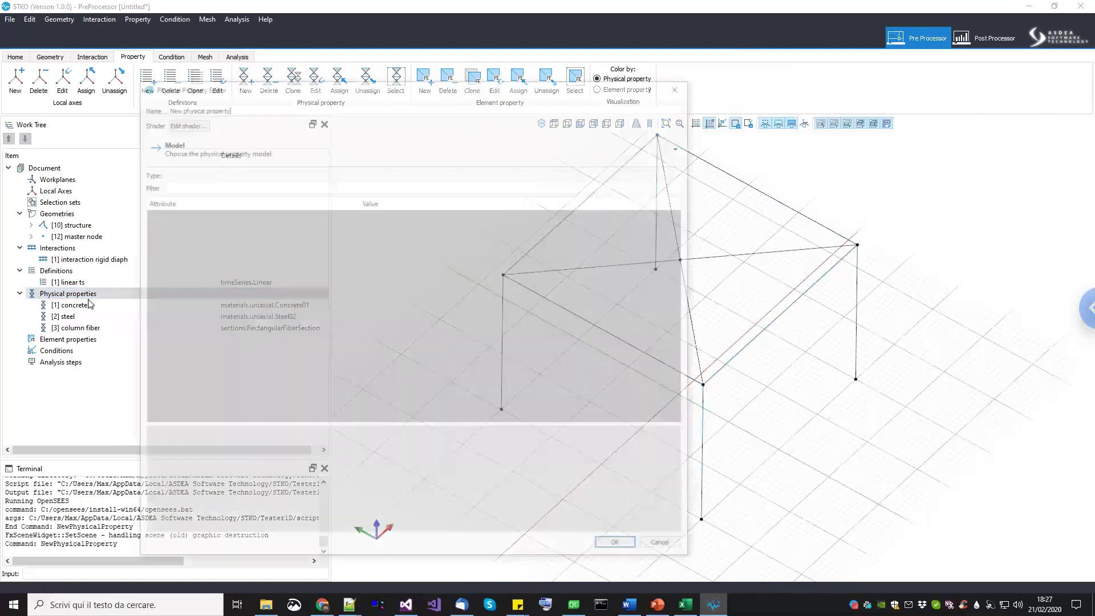
left_click_drag(237, 109, 130, 109)
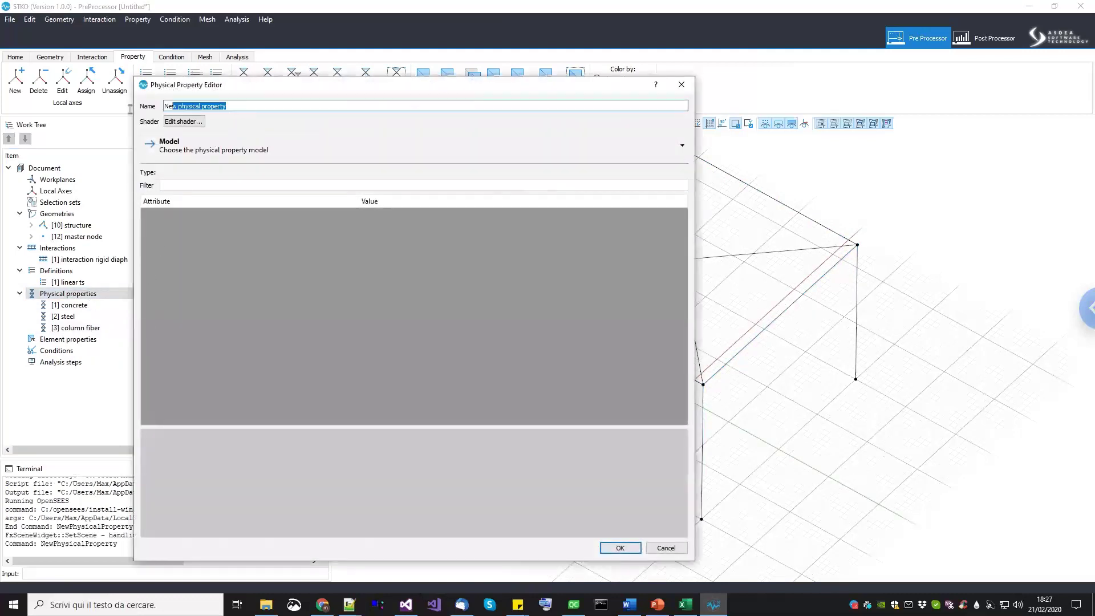
type("column")
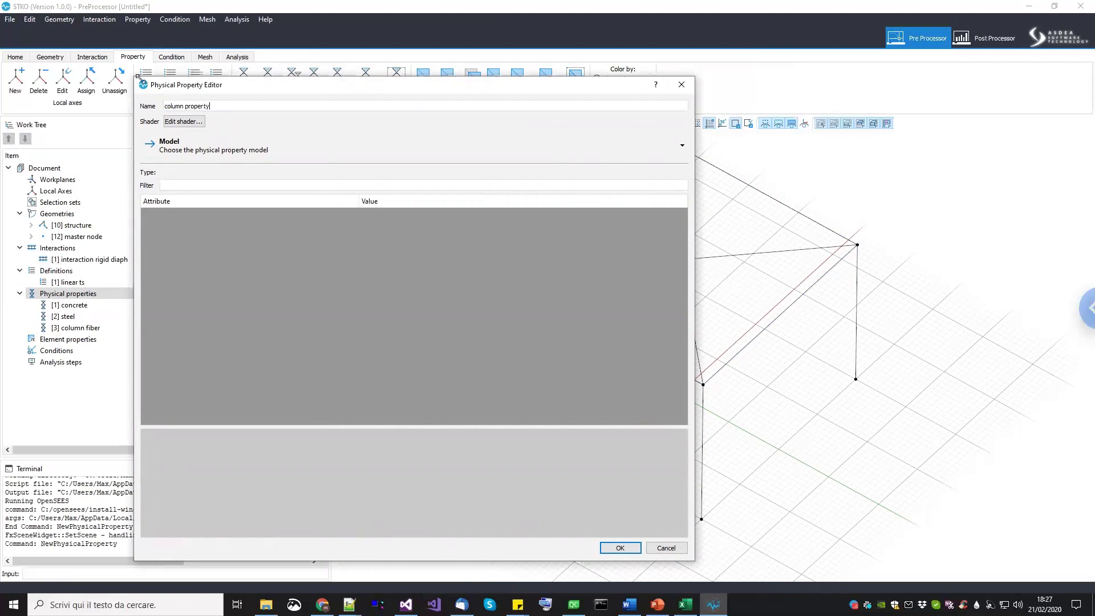
left_click(199, 151)
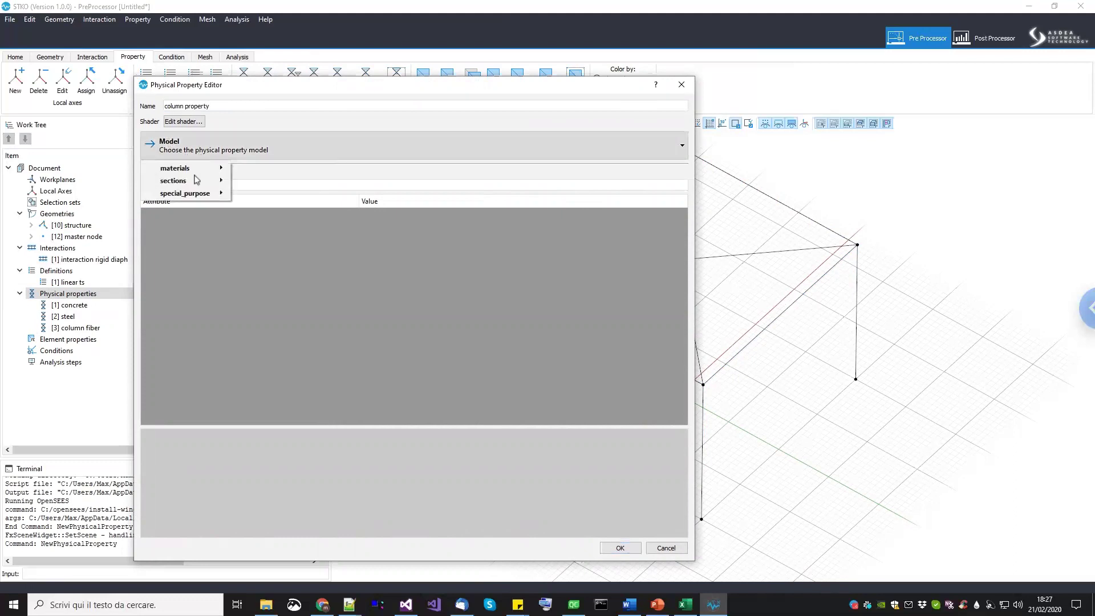
mouse_move(194, 199)
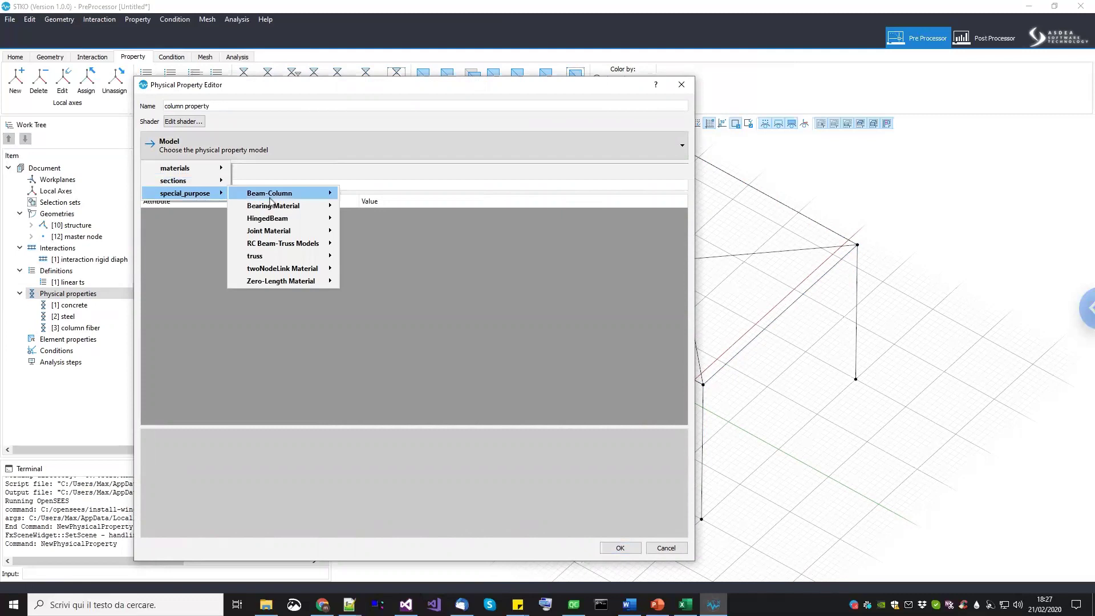
mouse_move(269, 198)
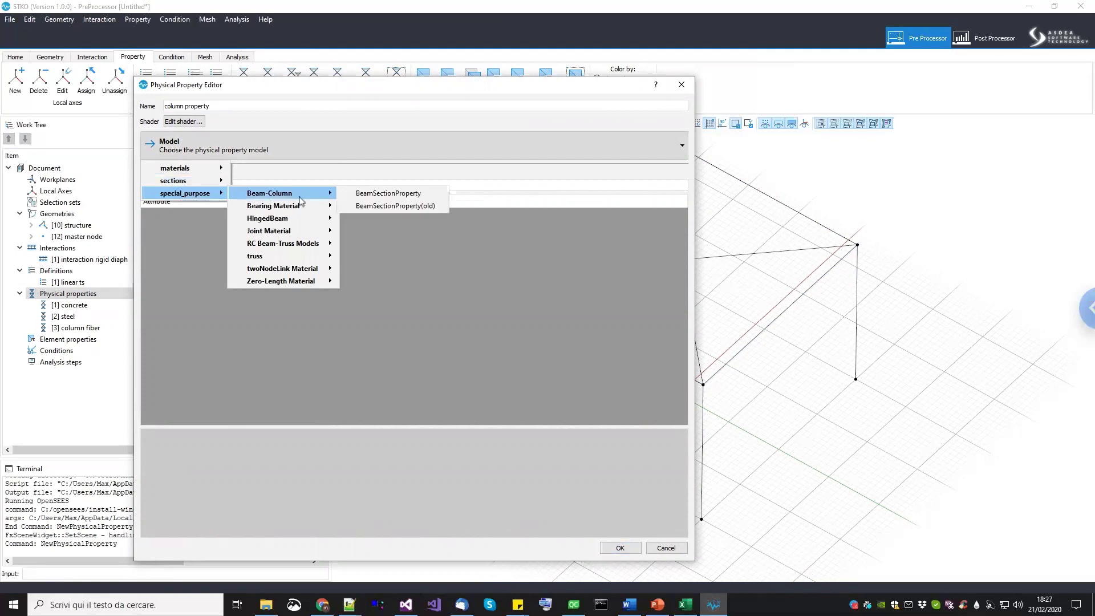
left_click(411, 196)
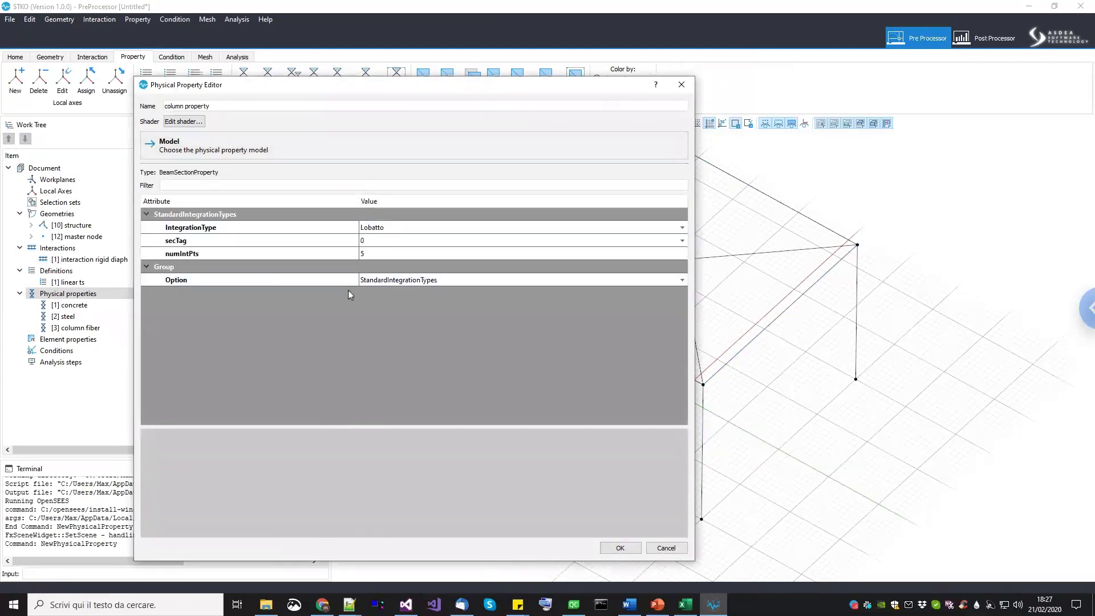
Review the available integration options and integration types, keeping StandardIntegrationTypes and Lobatto.
left_click(321, 282)
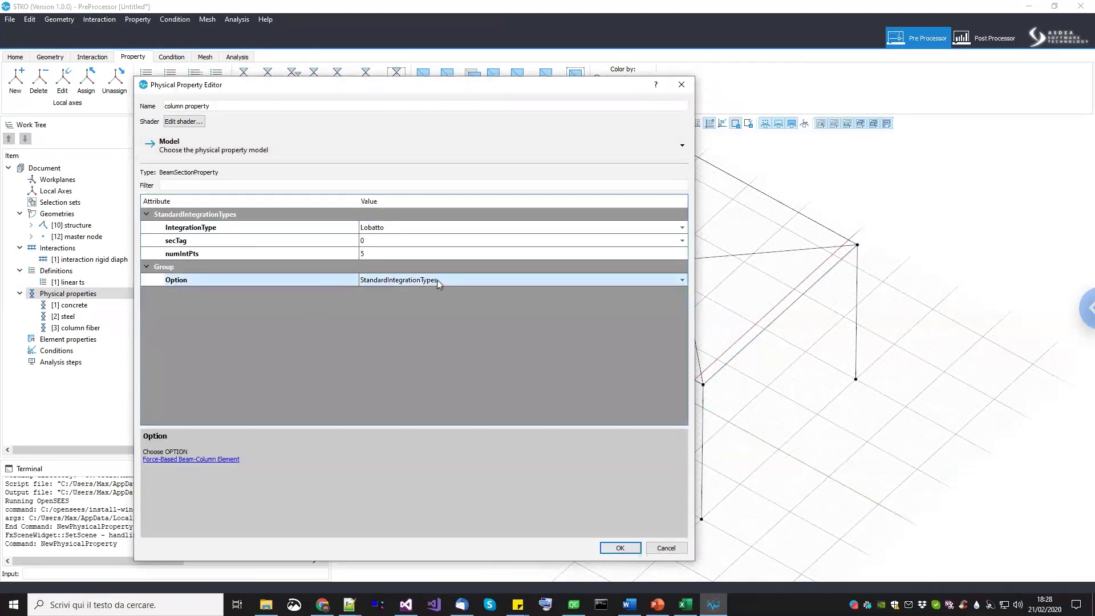
left_click(438, 280)
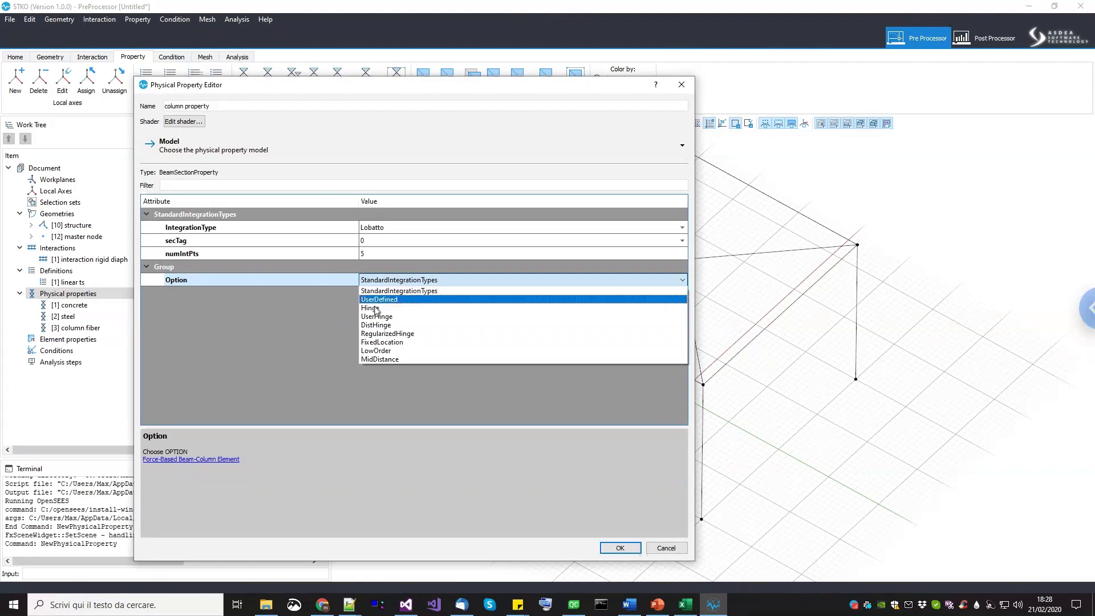
left_click(406, 282)
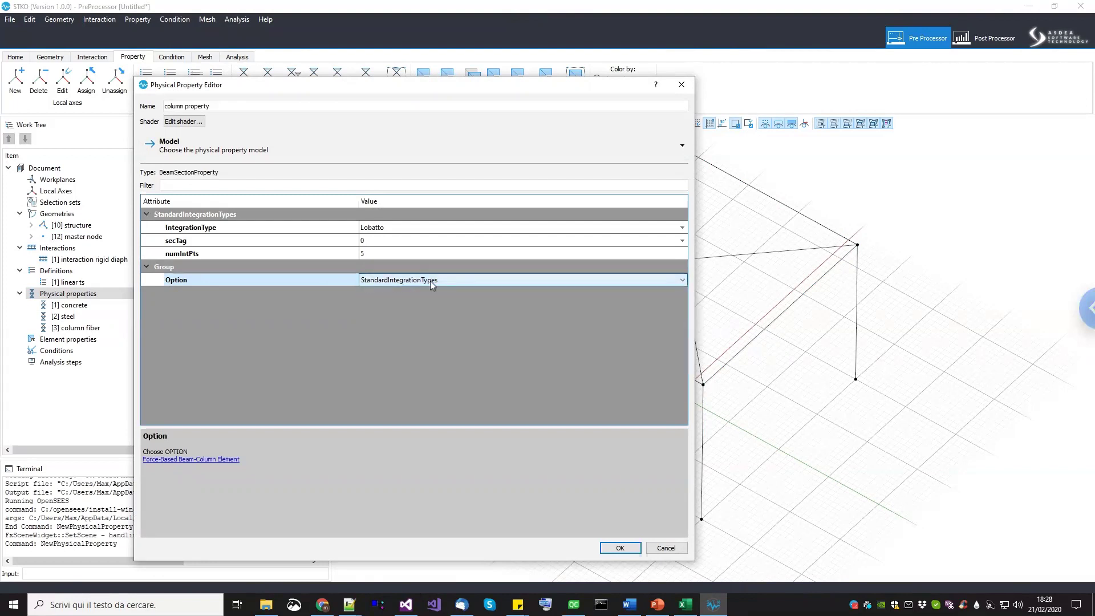
left_click(404, 227)
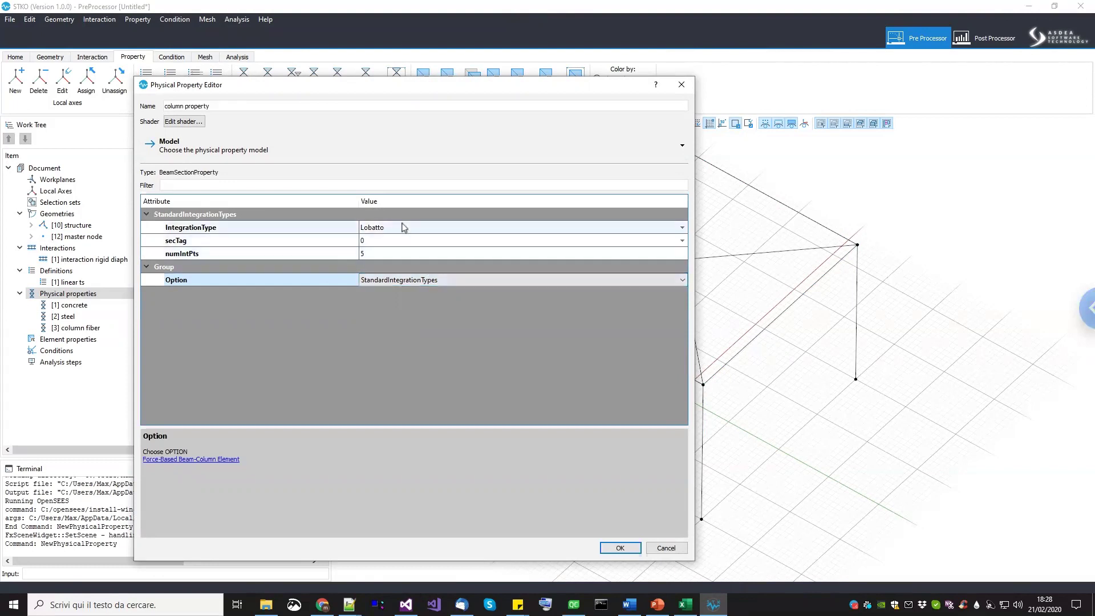
left_click(404, 227)
left_click(404, 227)
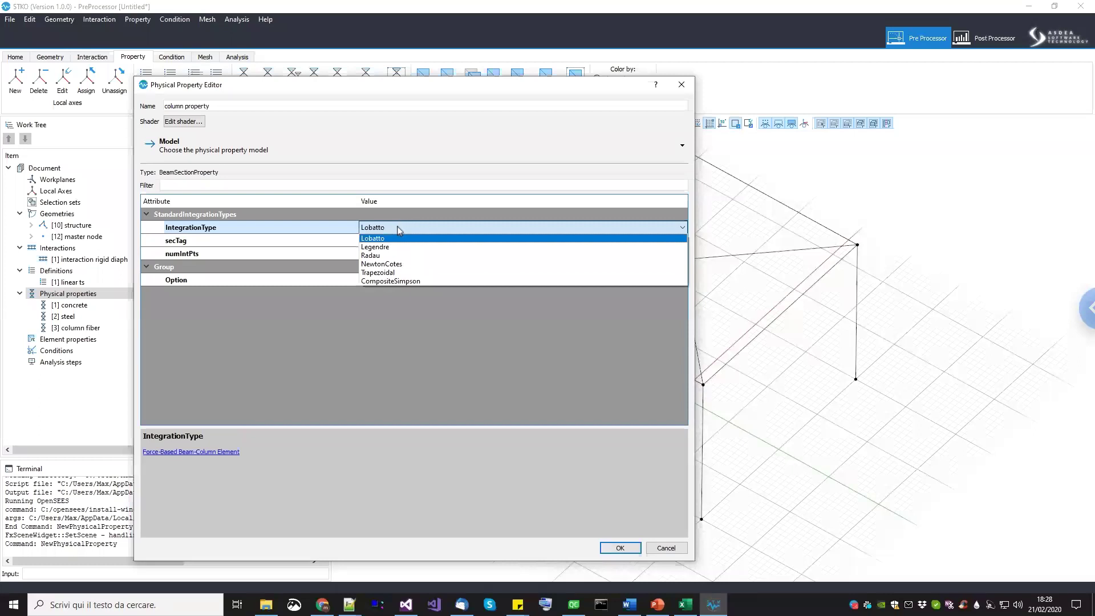
left_click(429, 227)
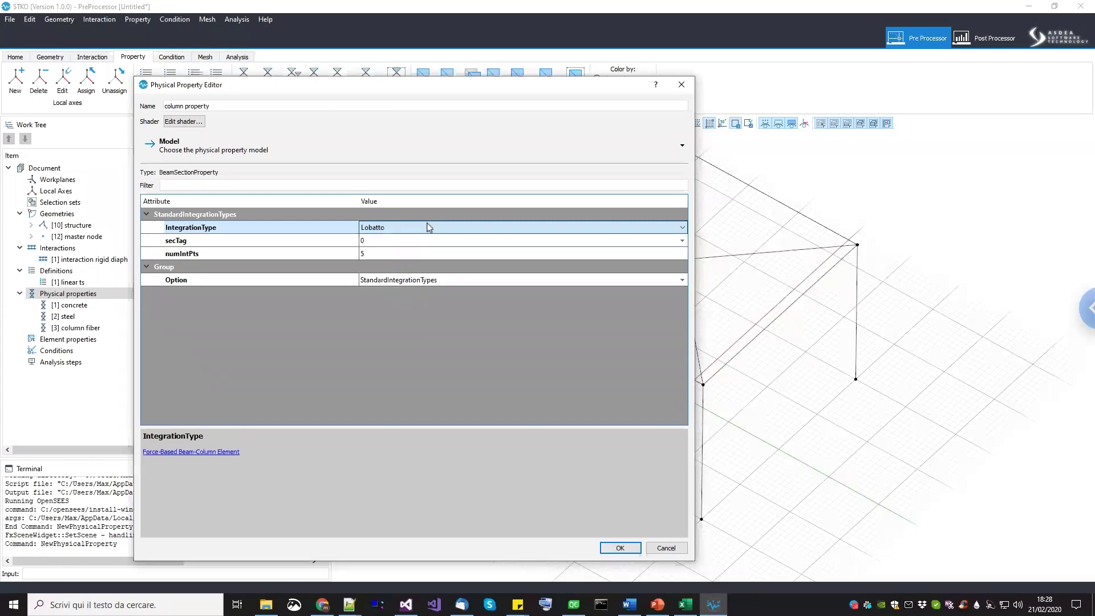
Set the column property's secTag to the column fiber section and accept the property.
left_click(425, 240)
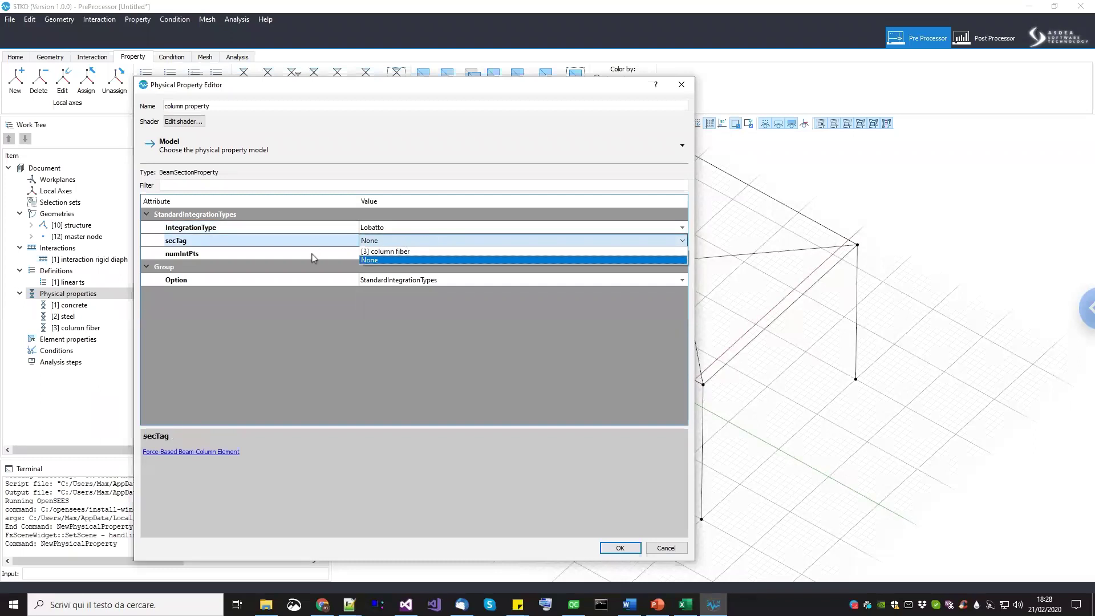
left_click(363, 258)
left_click(408, 255)
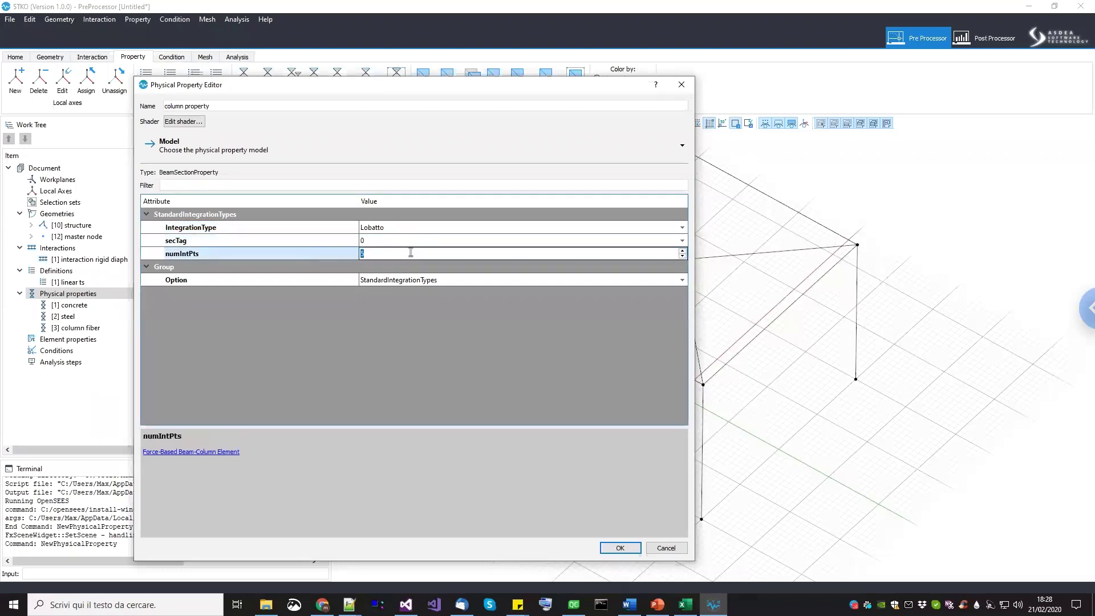
left_click(408, 243)
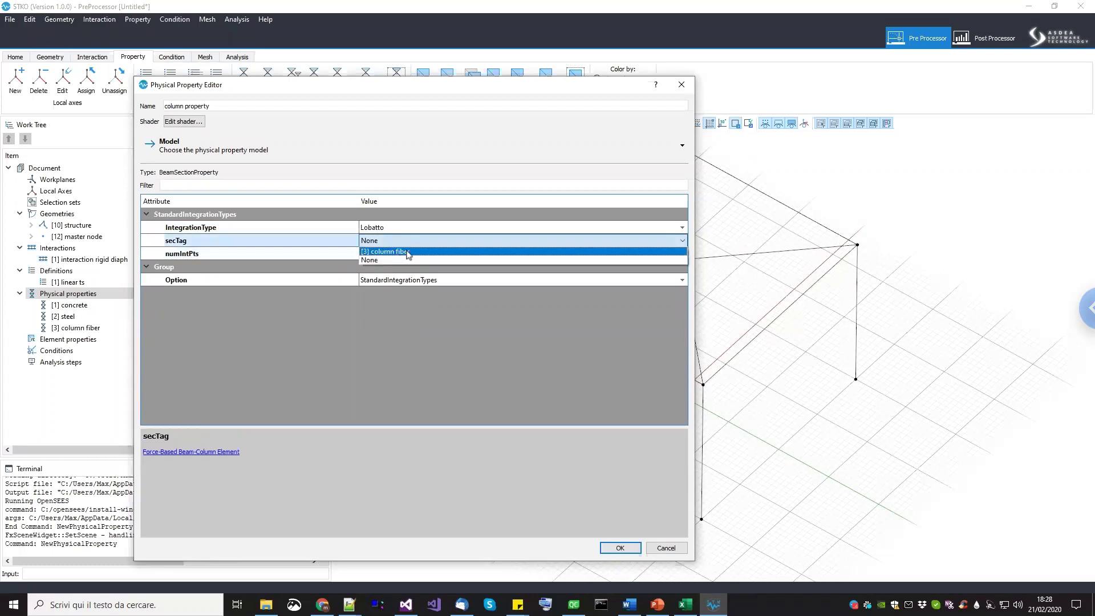
key("Return")
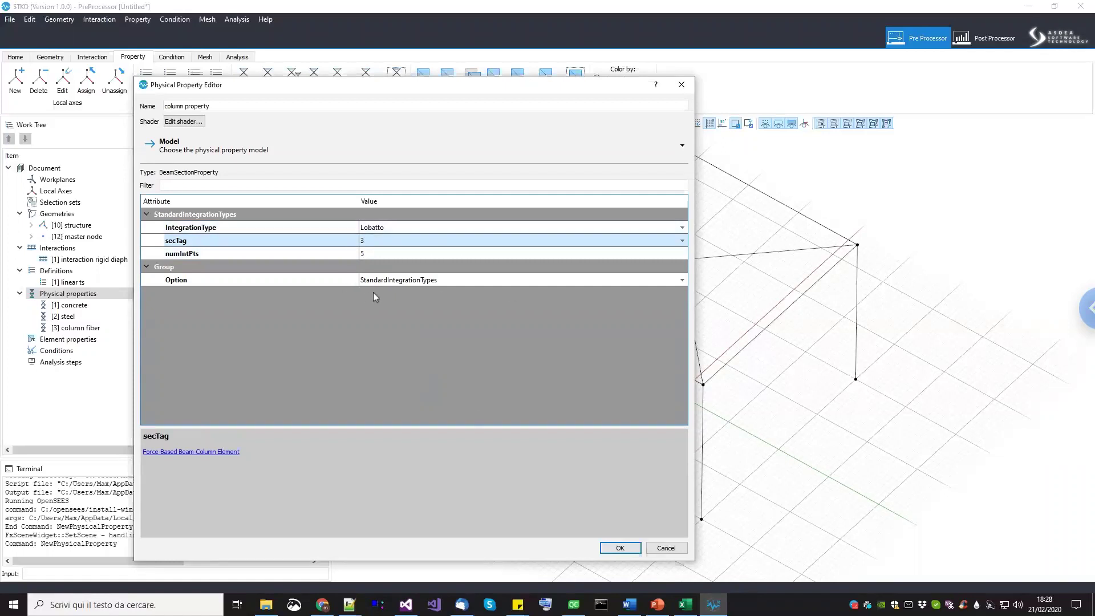
left_click(617, 547)
Try to assign the column property to the whole structure geometry.
left_click(89, 340)
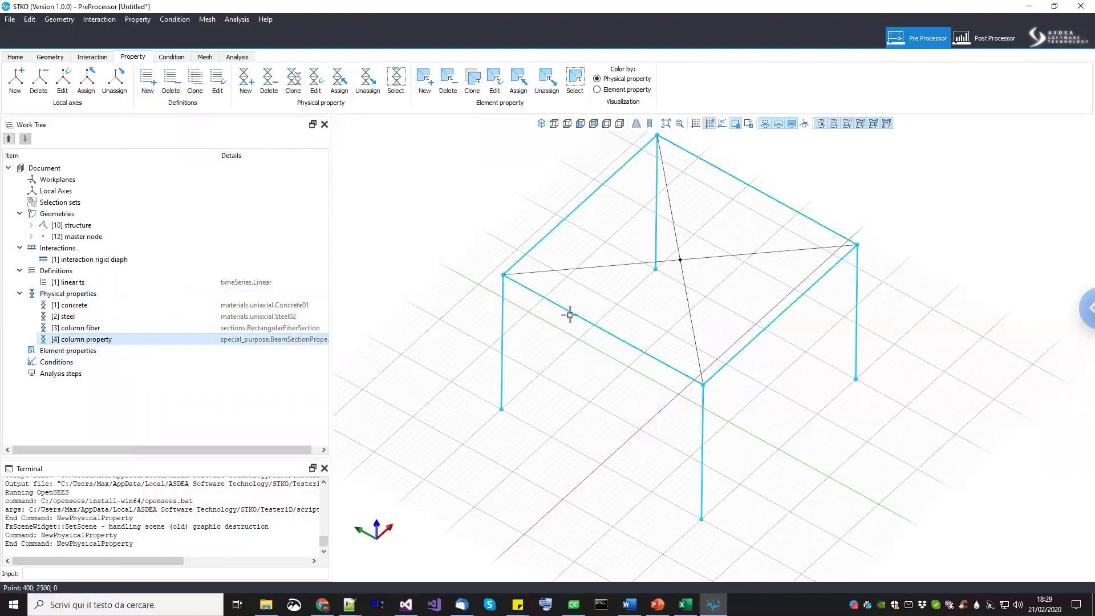
middle_click_drag(567, 415, 553, 432)
scroll(554, 428, "down", 1)
scroll(555, 427, "up", 1)
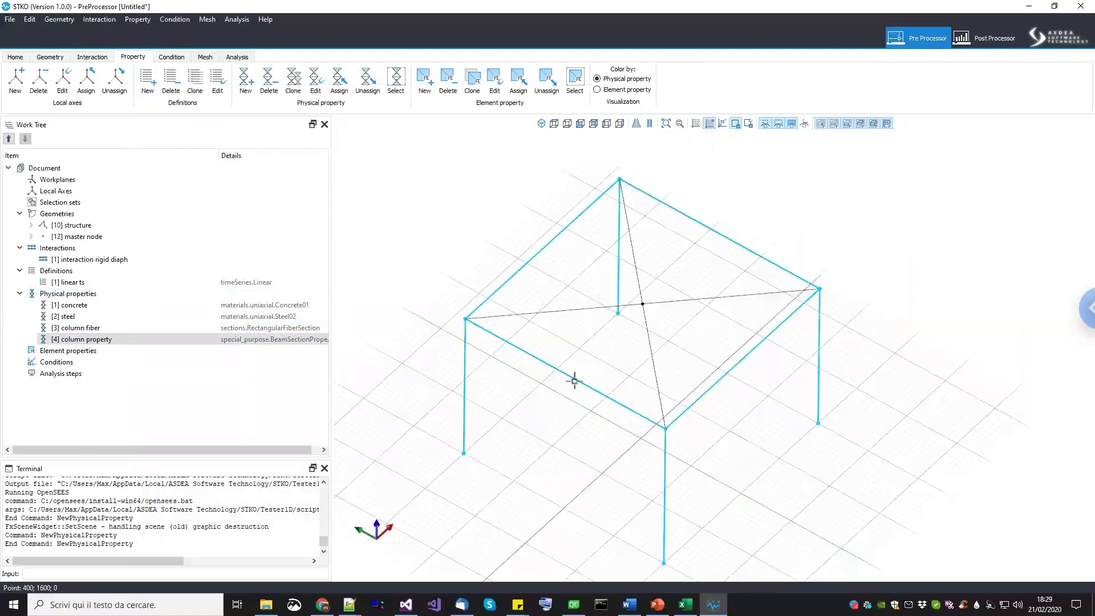
left_click(575, 381)
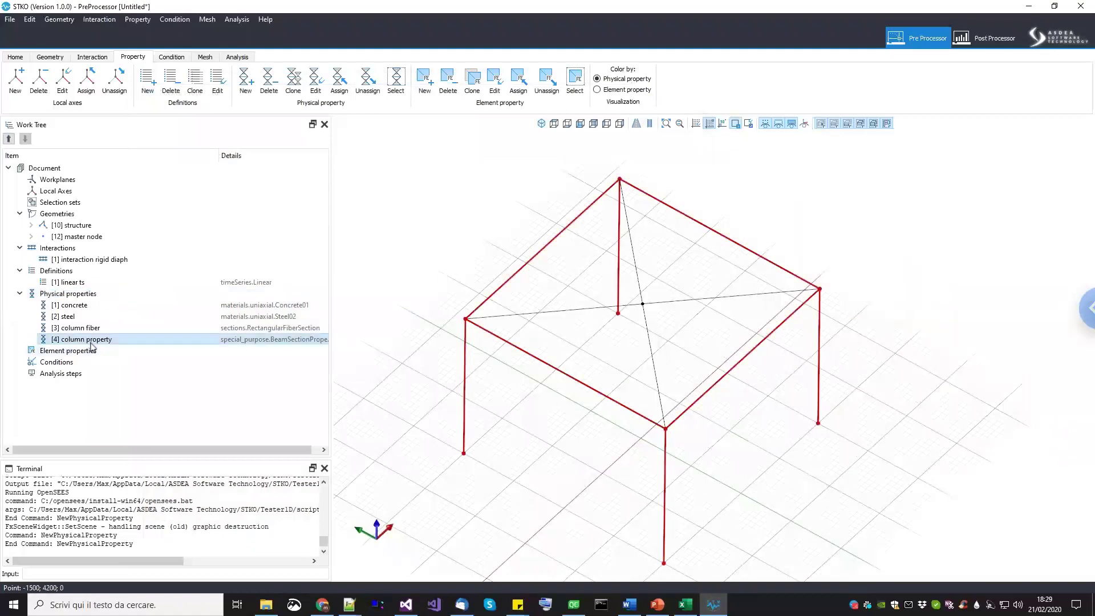
left_click_drag(91, 341, 364, 281)
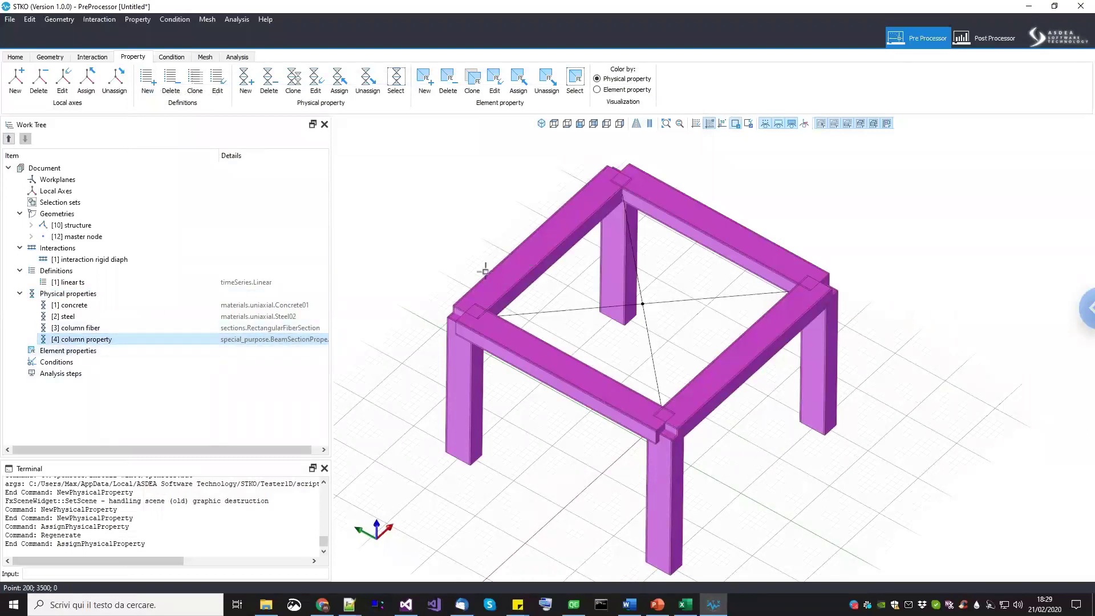
Inspect the structure's sub-shapes in the work tree and undo the column property assignment.
left_click(68, 225)
left_click(32, 226)
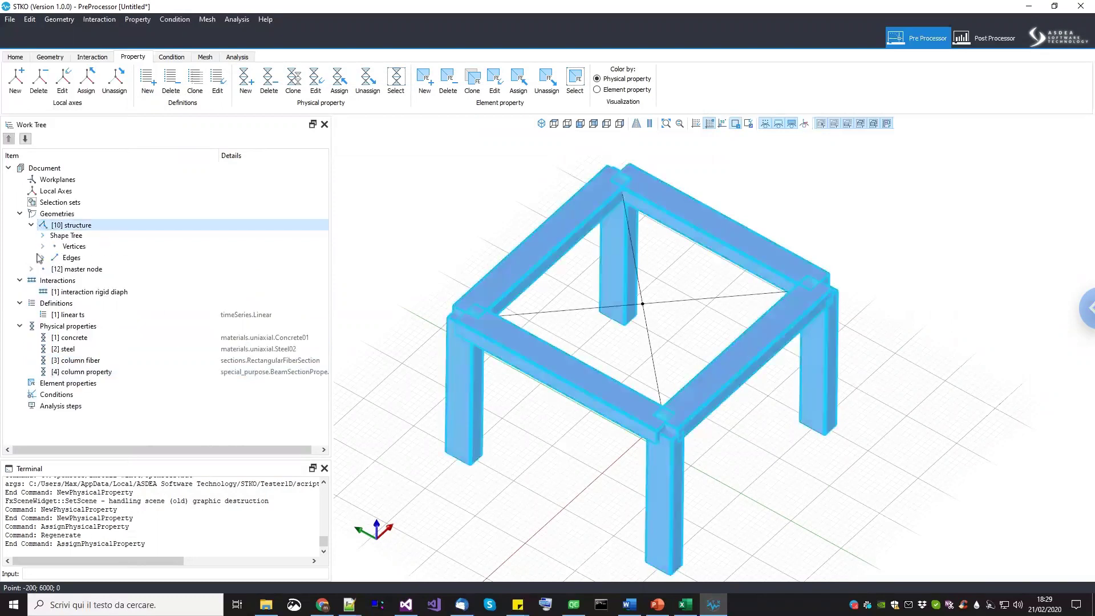
left_click(80, 259)
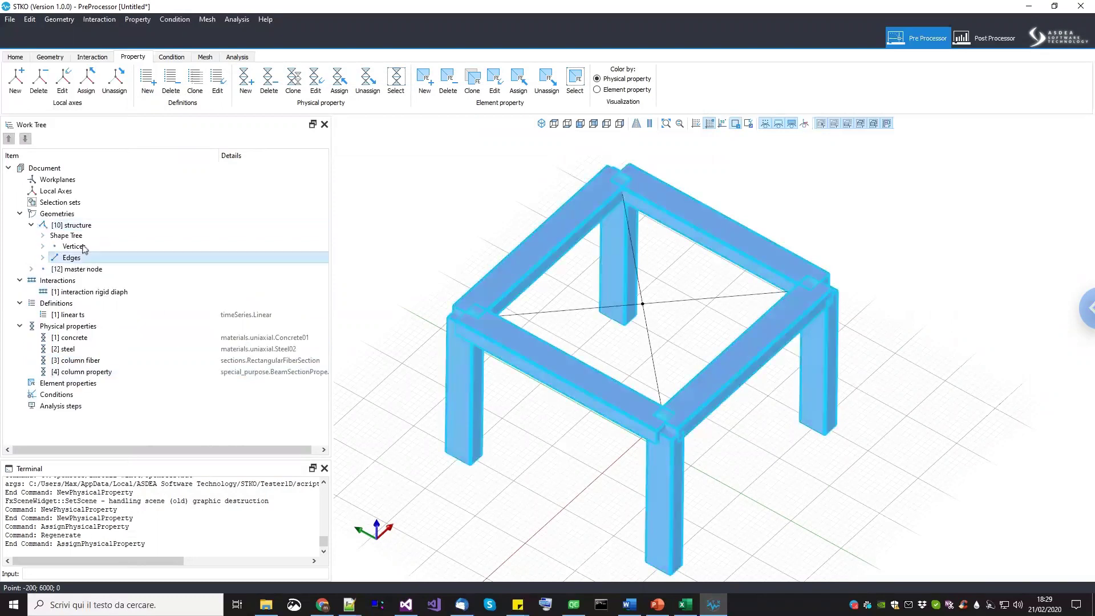
left_click(31, 225)
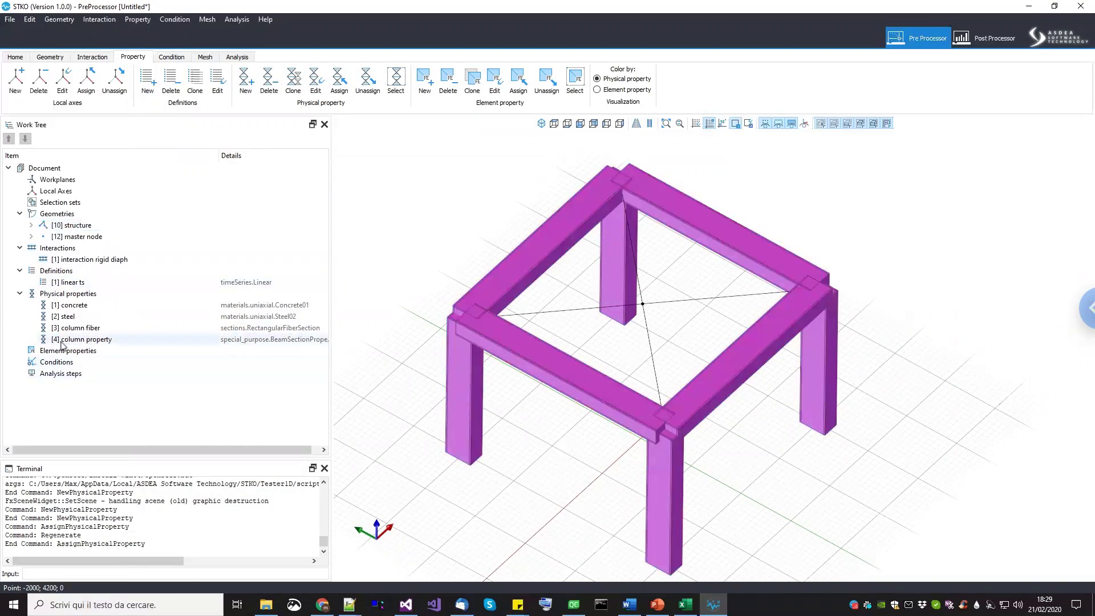
middle_click_drag(598, 442, 604, 419)
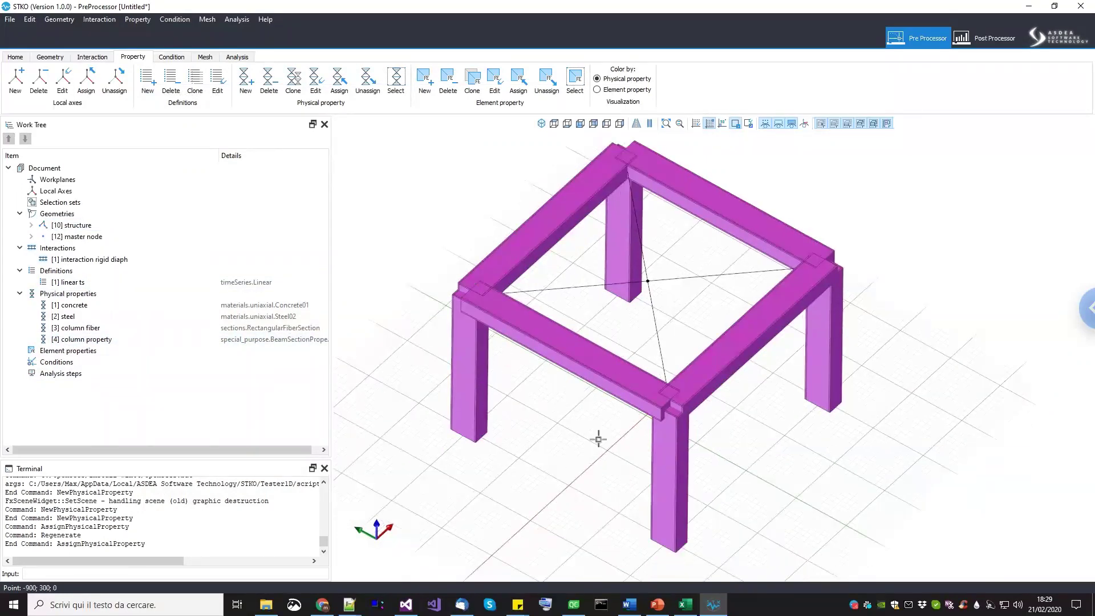
key("ctrl+z")
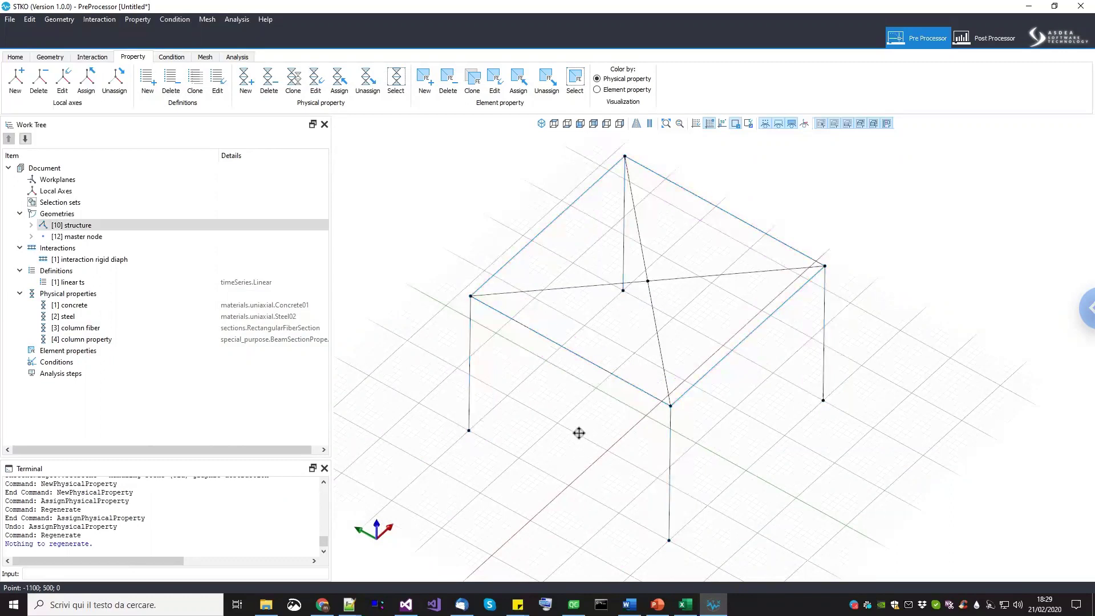
Turn off whole-geometry selection and assign the column property to only the structure's four vertical column edges.
middle_click_drag(579, 433, 580, 432)
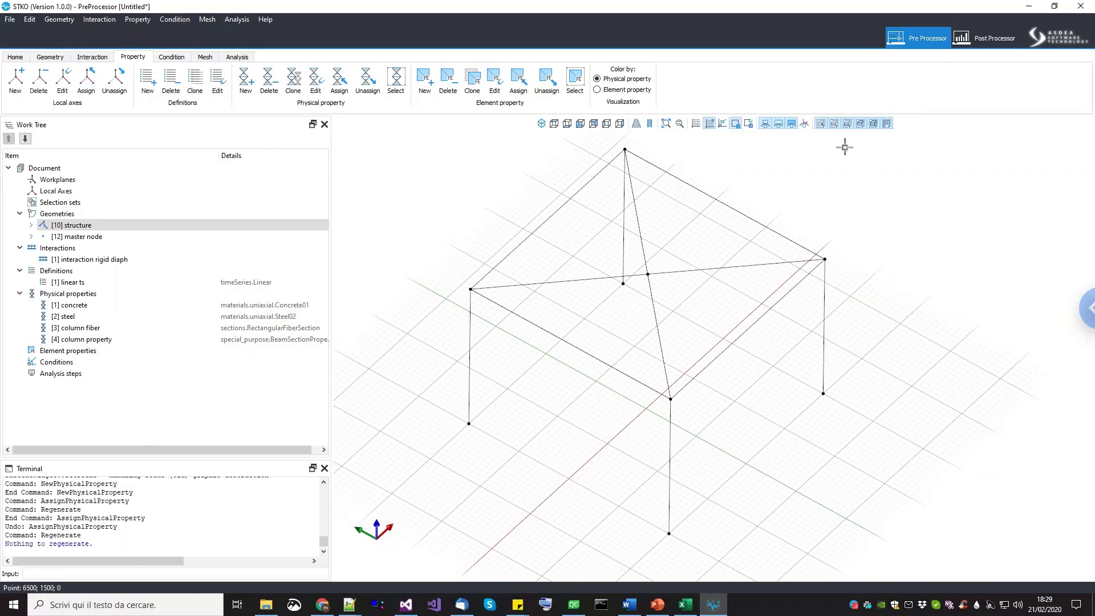
left_click(874, 124)
left_click(793, 280)
middle_click_drag(680, 446, 685, 419)
left_click_drag(705, 439, 649, 412)
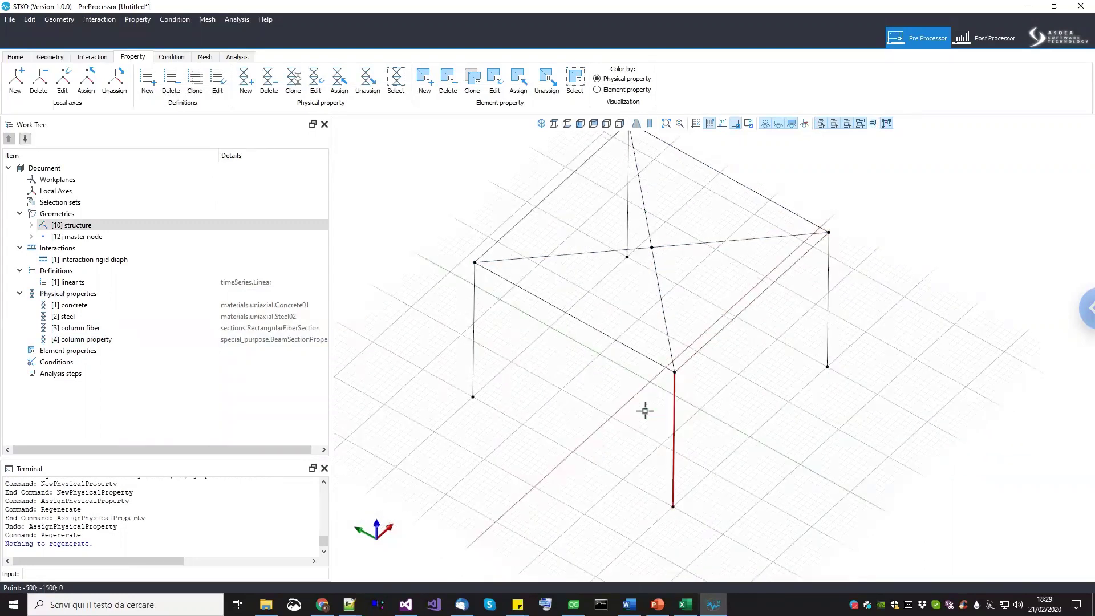
left_click_drag(522, 355, 456, 318)
scroll(626, 300, "up", 4)
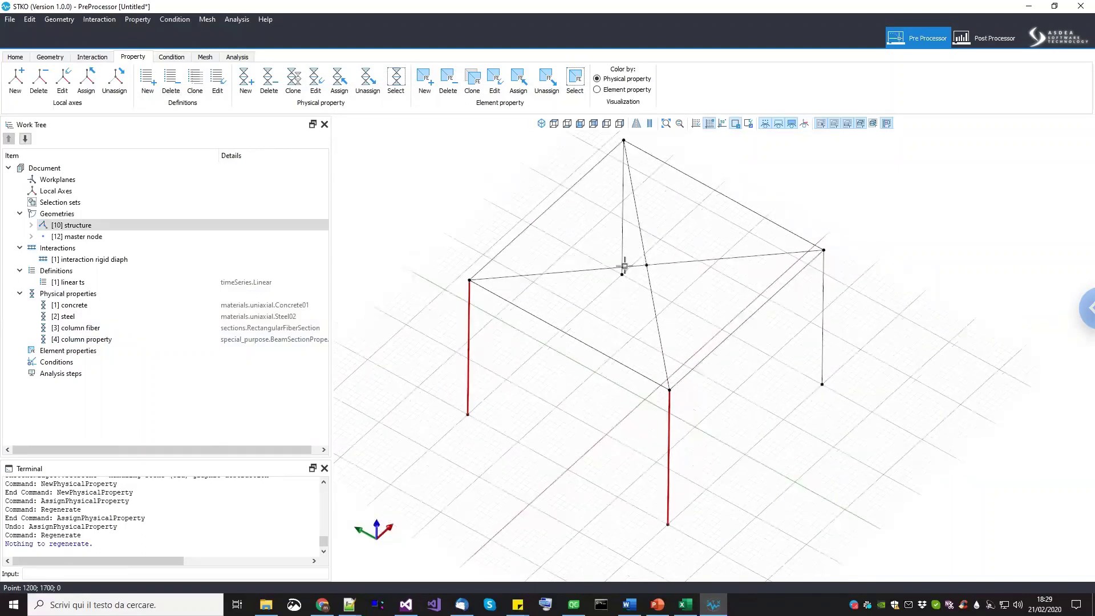
left_click(616, 289)
scroll(641, 318, "down", 4)
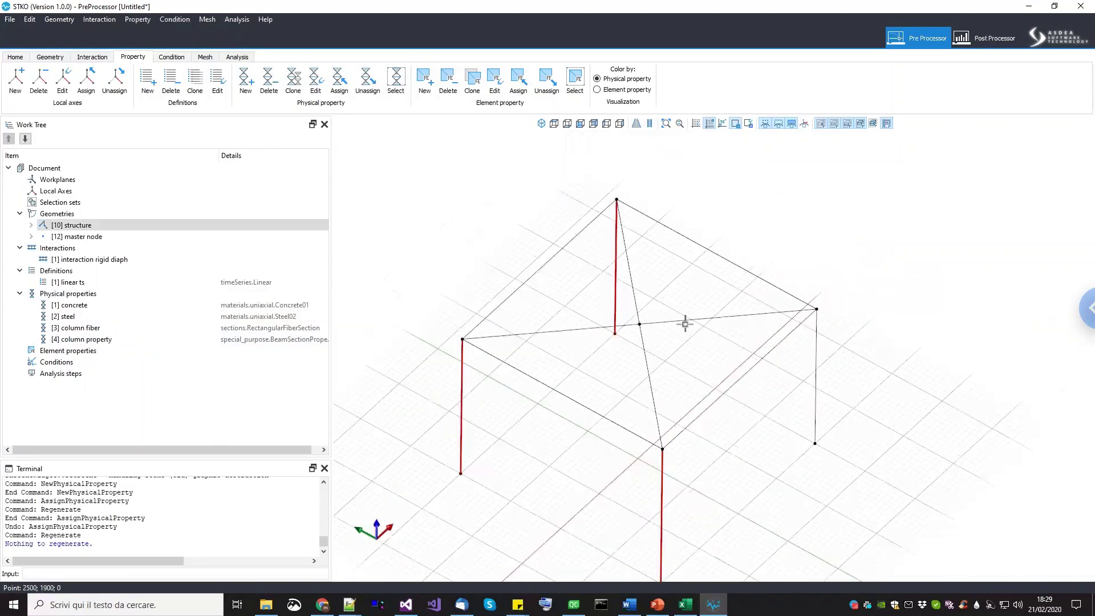
left_click_drag(833, 383, 797, 360)
scroll(791, 400, "down", 2)
middle_click_drag(791, 400, 826, 374)
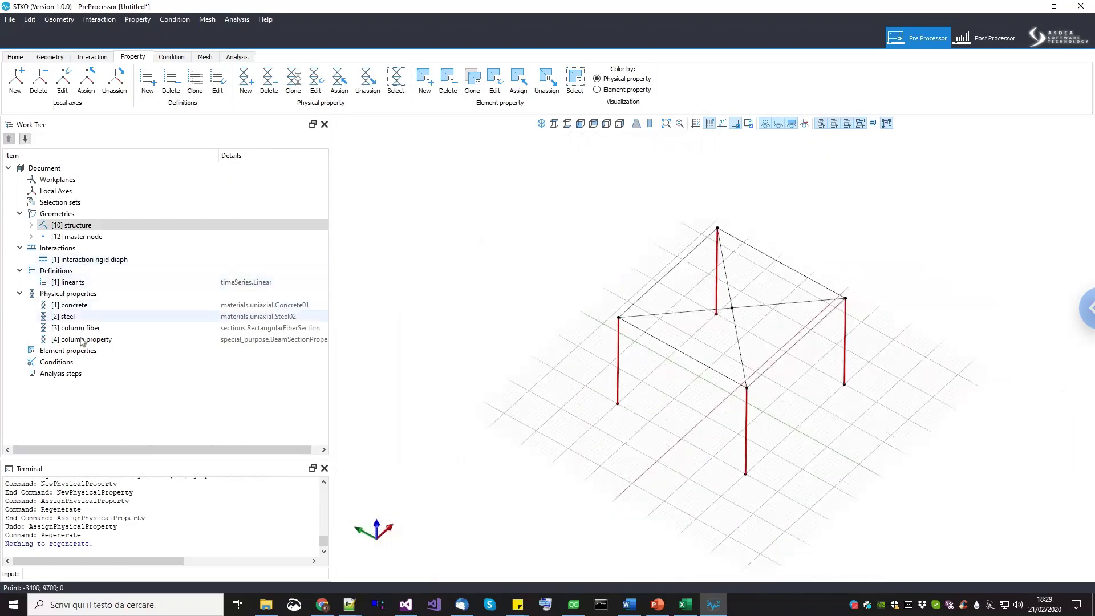
left_click_drag(86, 339, 402, 362)
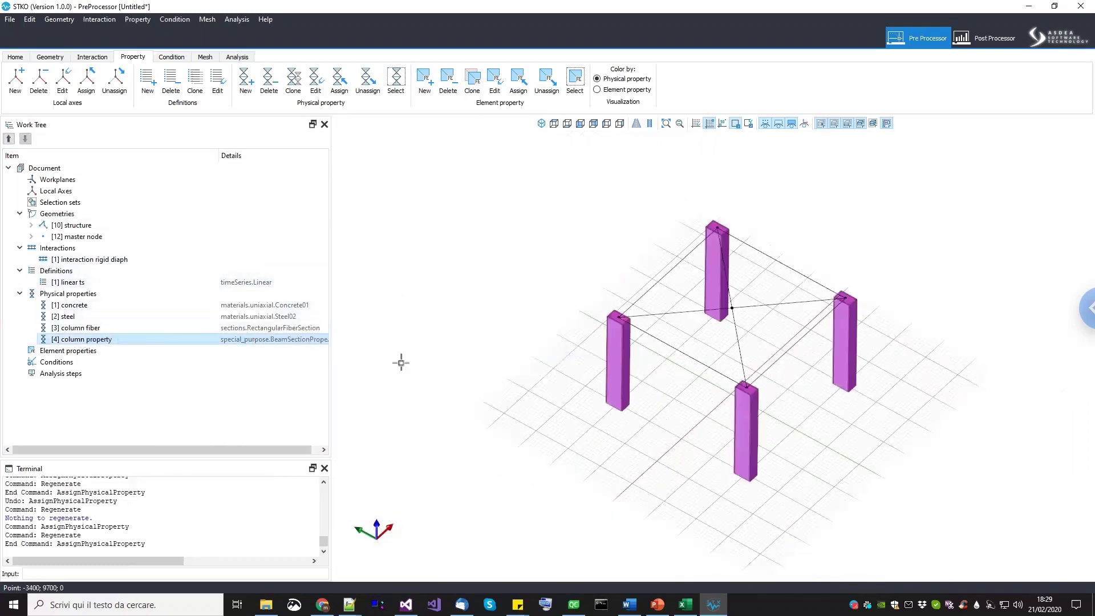
middle_click_drag(652, 456, 586, 461)
scroll(594, 448, "up", 2)
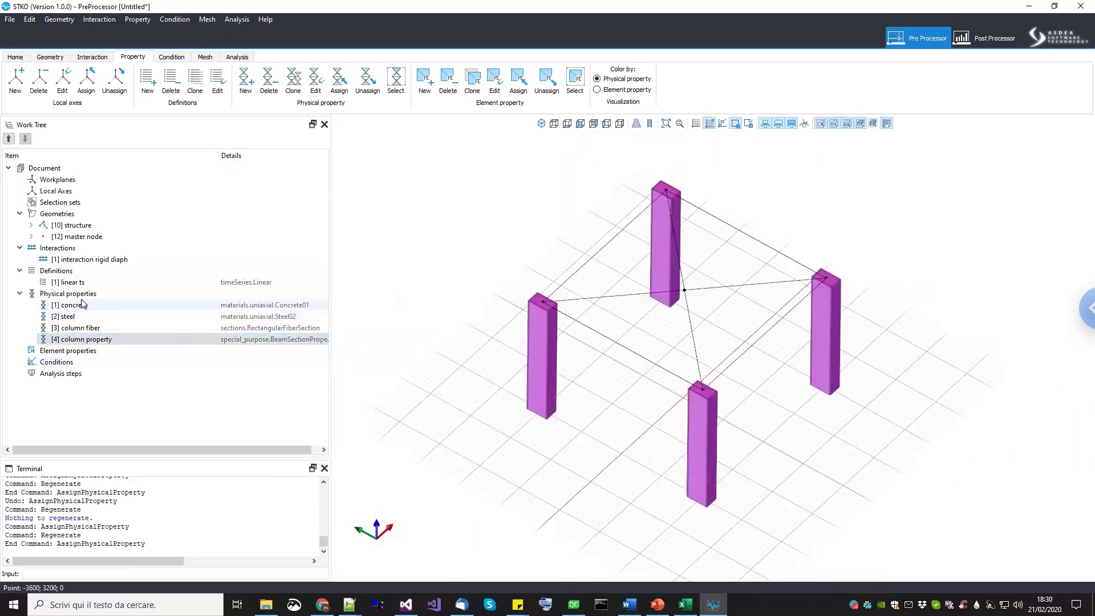
Clone the column fiber section and rename the copy as "beam fiber".
right_click(90, 330)
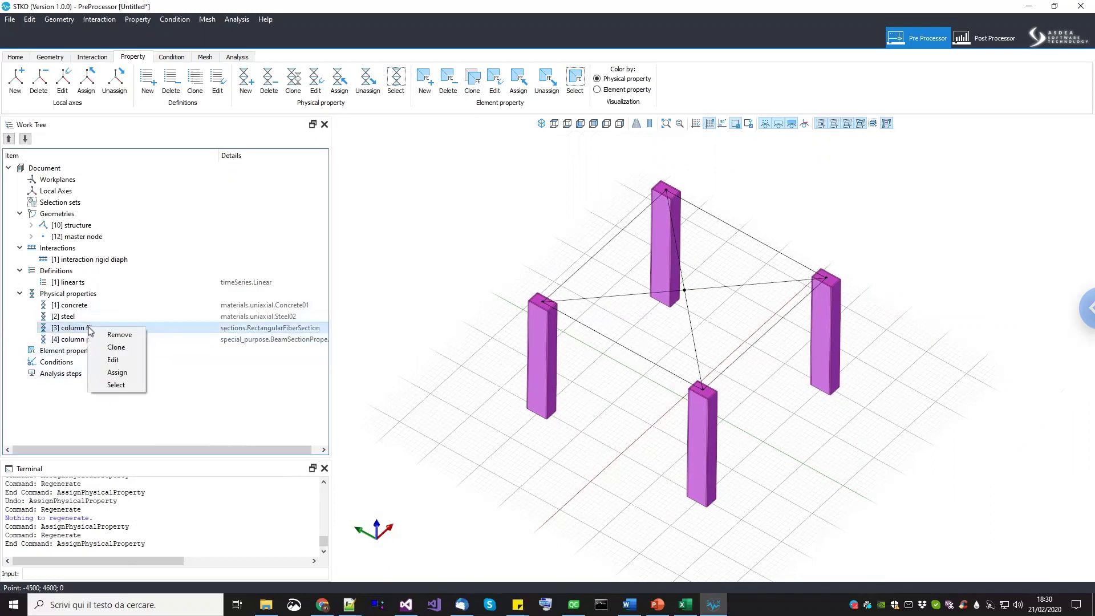
left_click(116, 348)
right_click(101, 355)
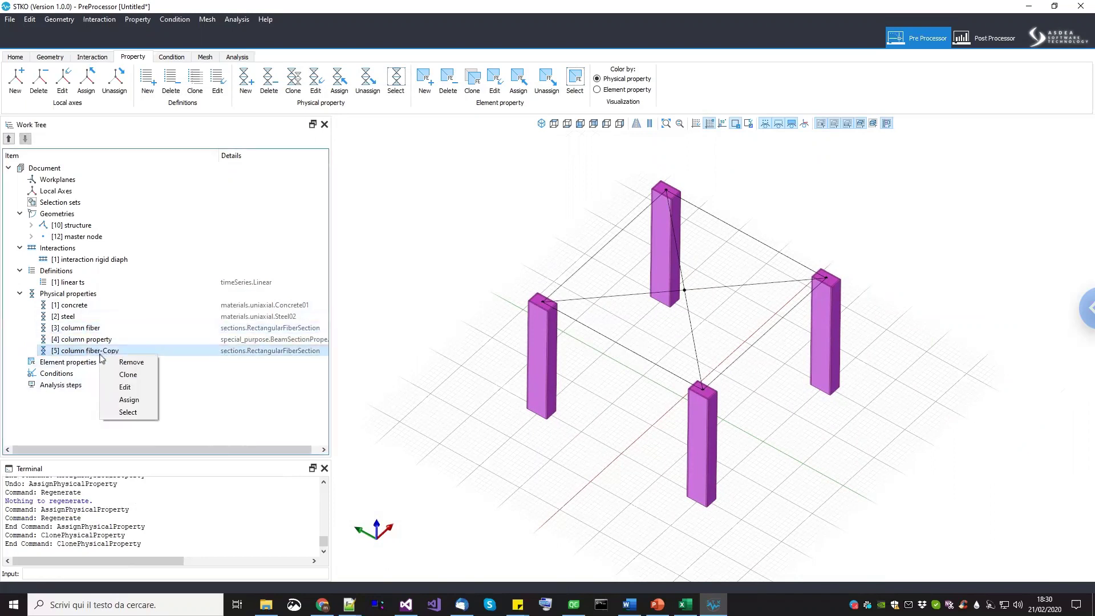
left_click(98, 331)
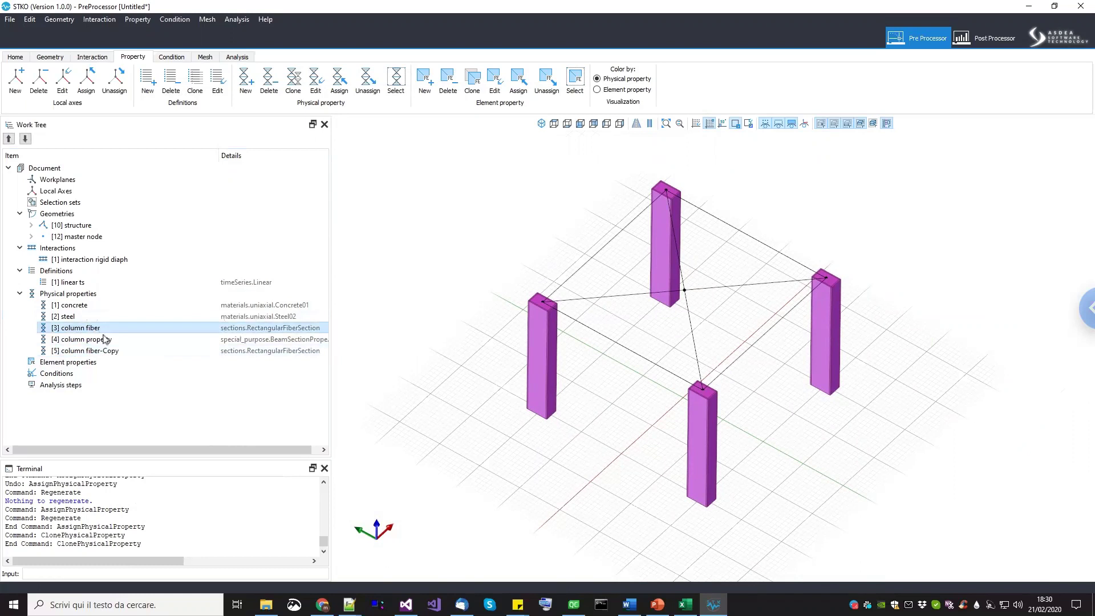
right_click(95, 329)
left_click(83, 352)
right_click(84, 353)
left_click(108, 386)
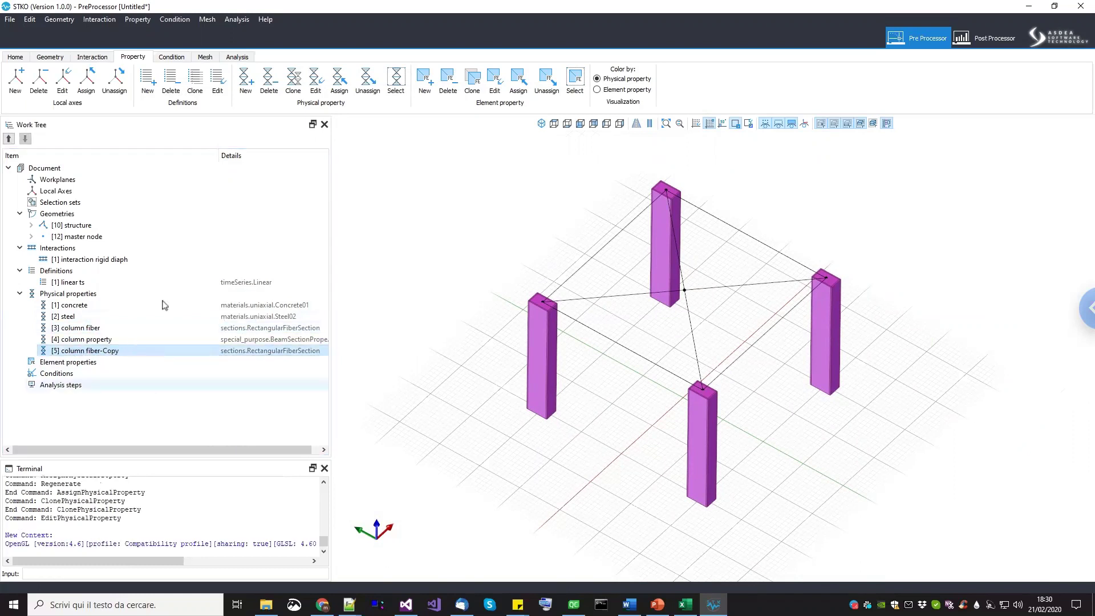
left_click_drag(219, 106, 131, 101)
type("beam fiber")
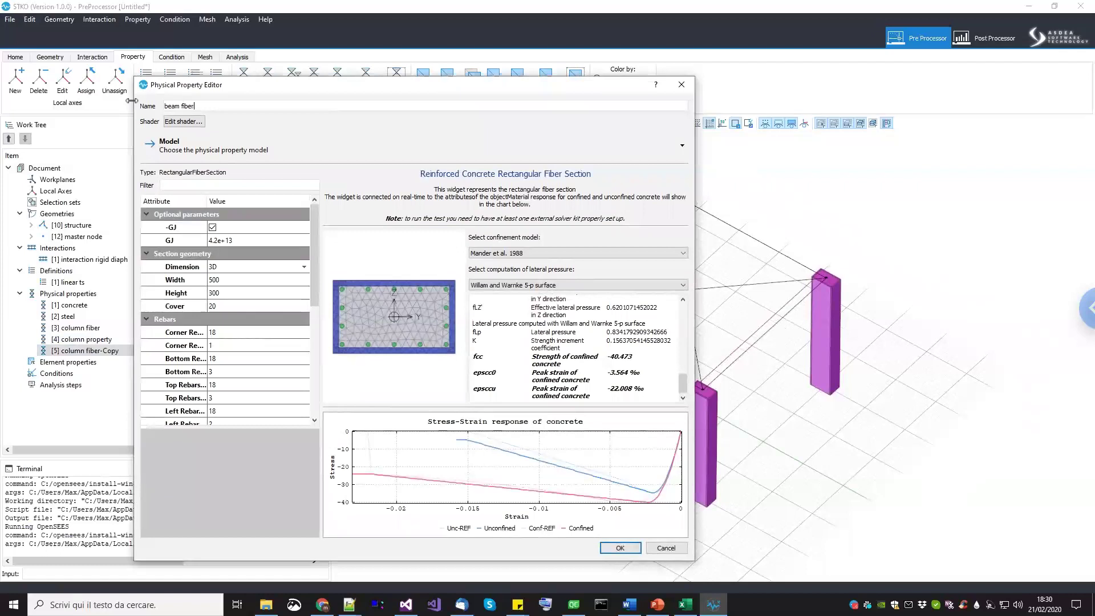
Set the beam fiber section's bottom and top rebar numbers to 2 and its left and right rebar numbers to 0.
left_click_drag(315, 290, 315, 319)
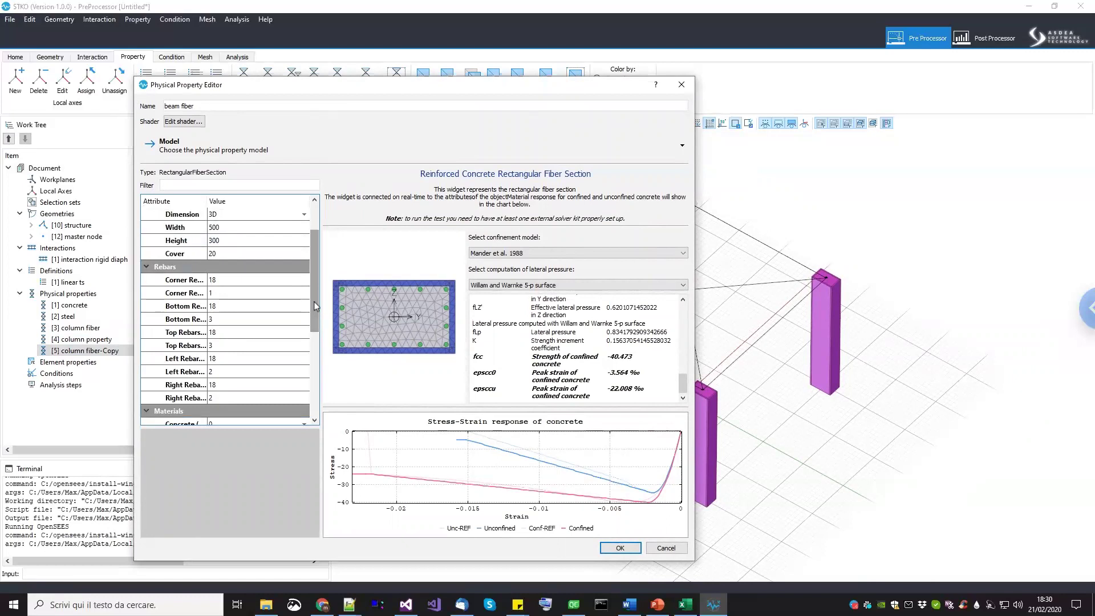
double_click(255, 318)
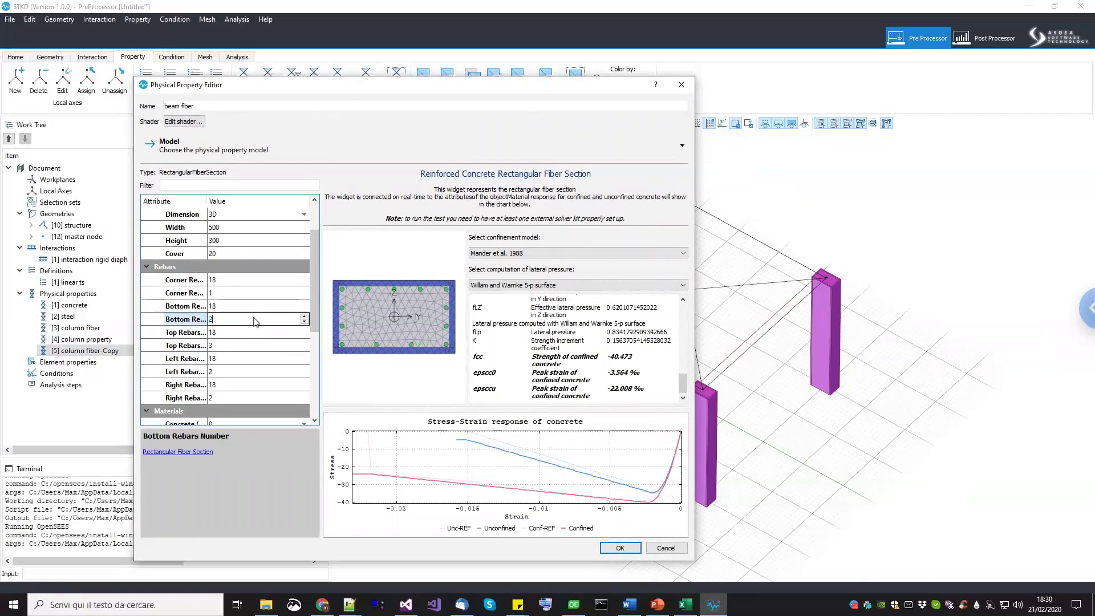
type("2")
double_click(251, 344)
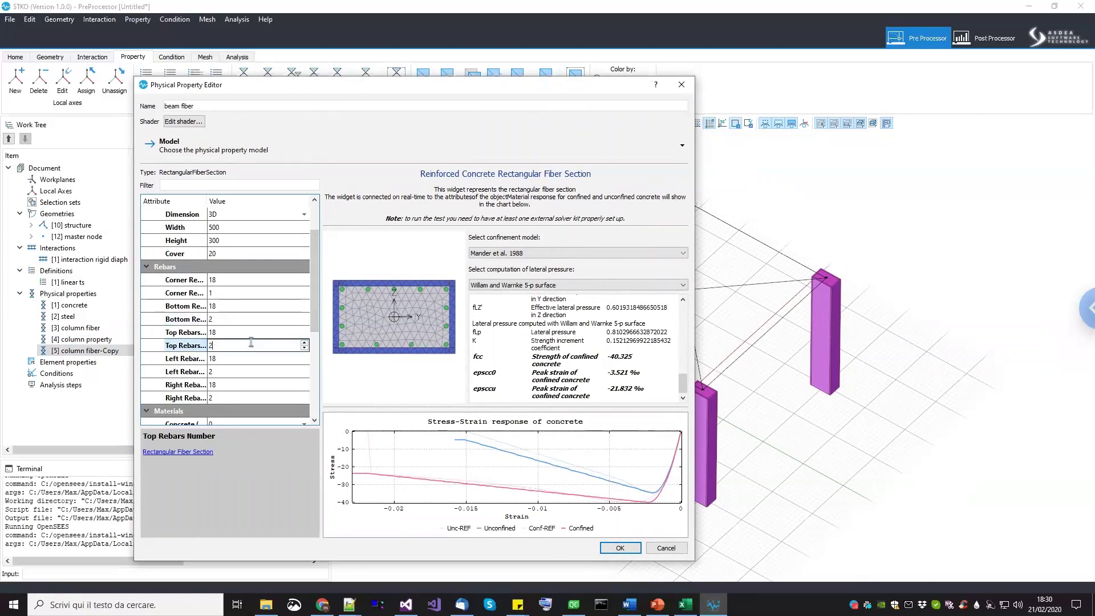
double_click(248, 371)
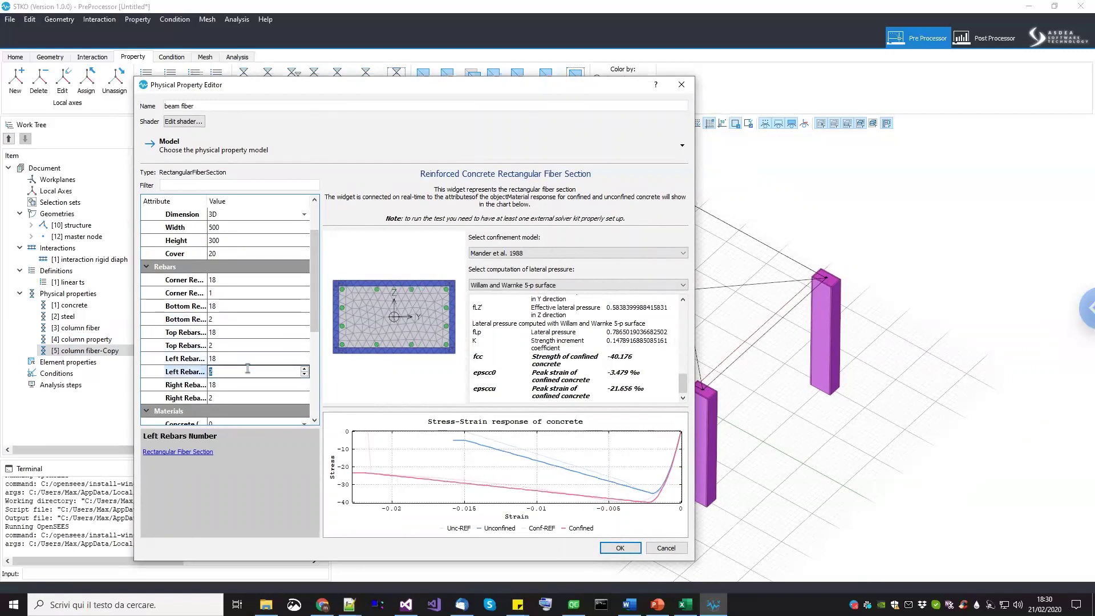
key("Return")
double_click(249, 398)
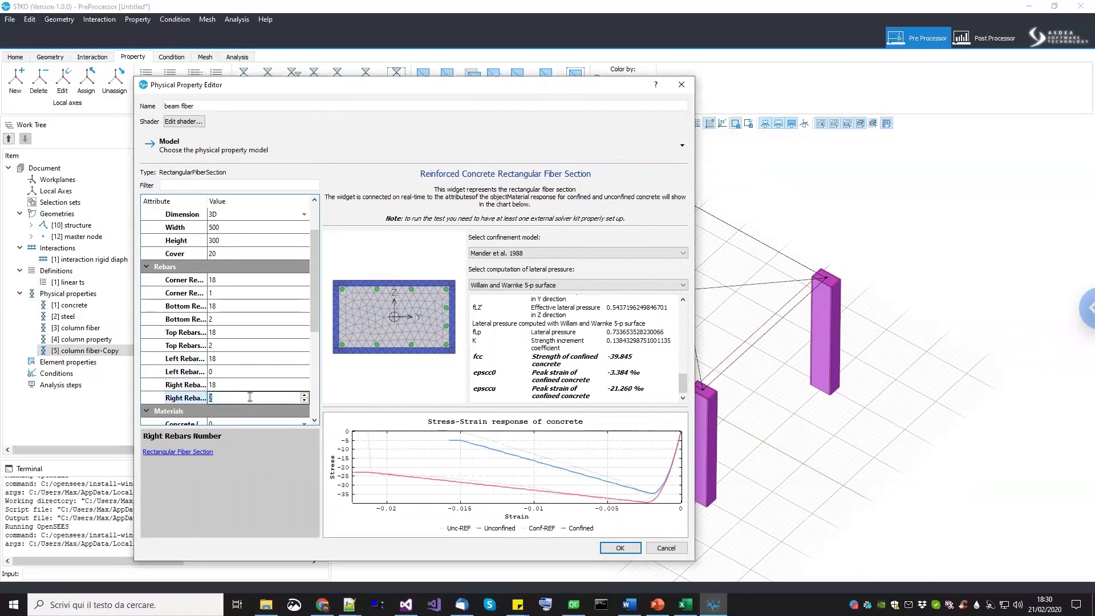
key("Return")
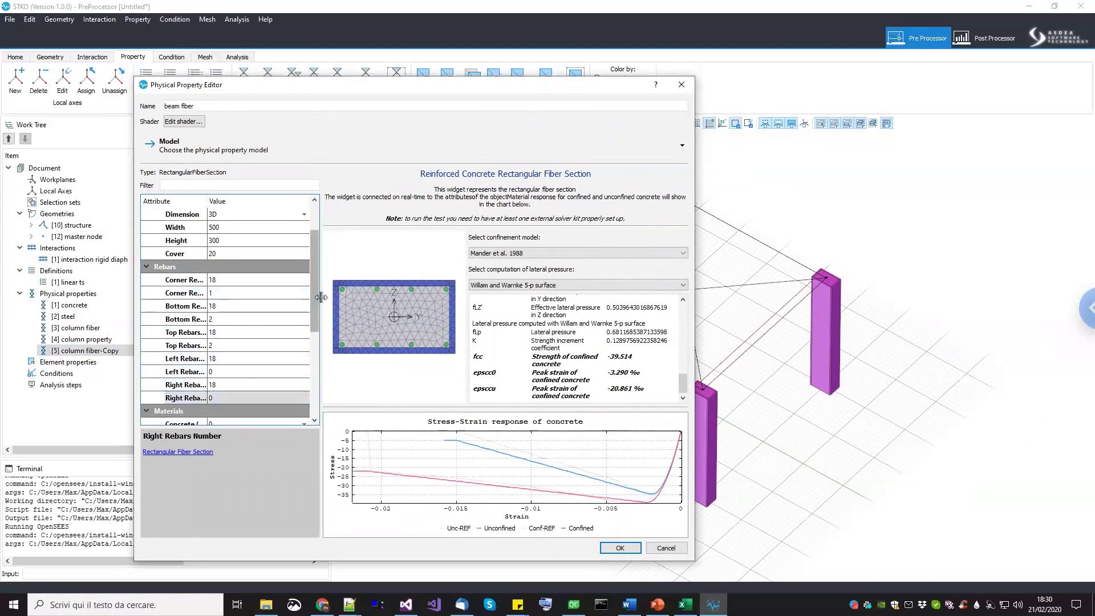
Set the beam fiber section's core concrete material to the concrete material and accept the section.
left_click_drag(318, 305, 318, 364)
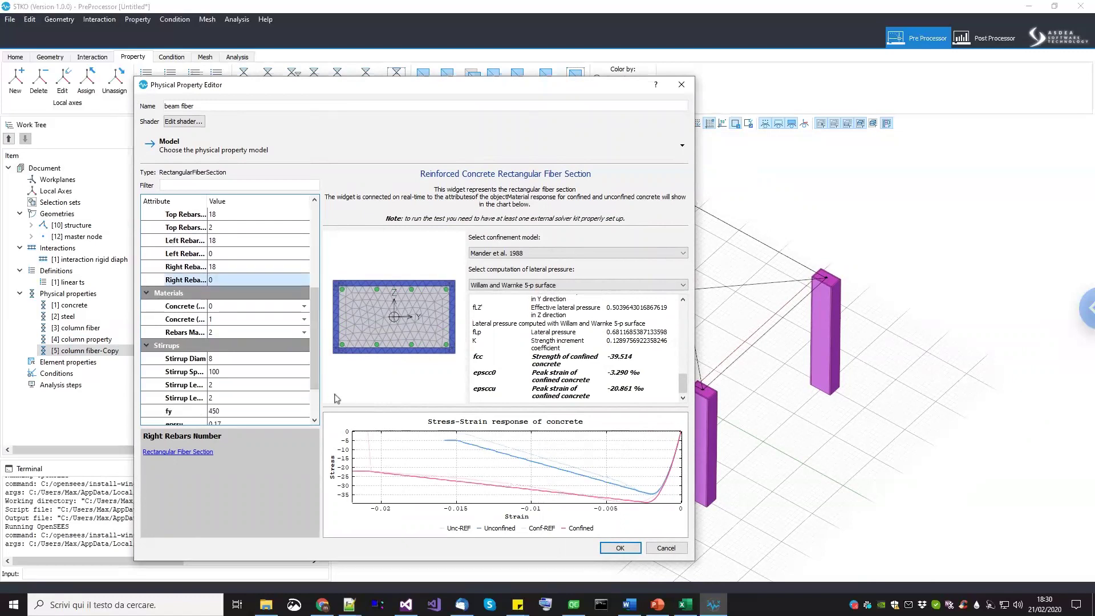
left_click(236, 307)
left_click(238, 308)
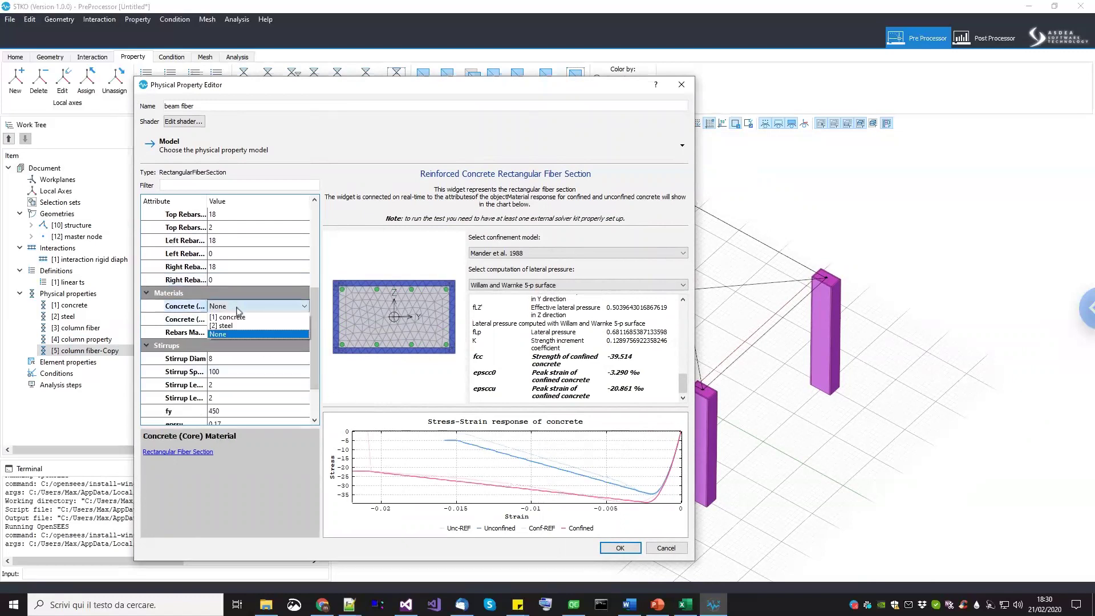
left_click(238, 318)
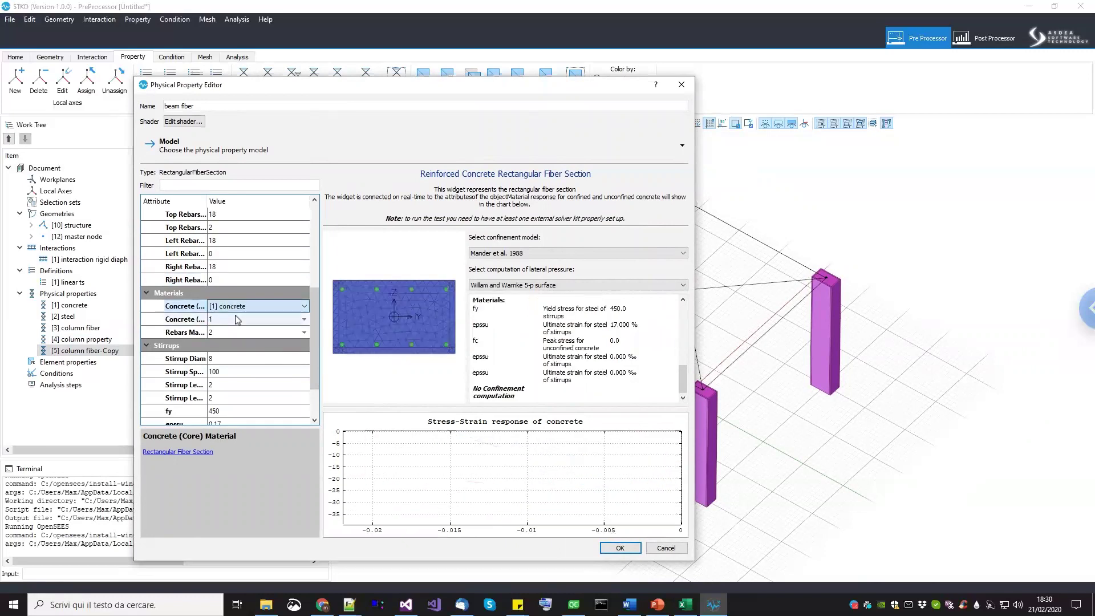
left_click_drag(315, 371, 310, 420)
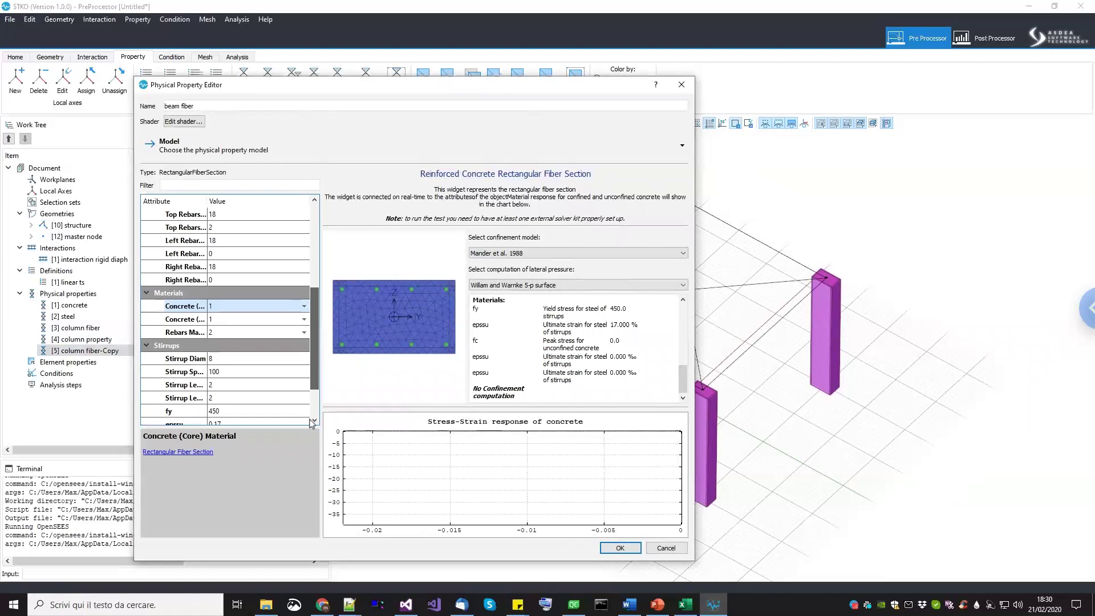
left_click(627, 548)
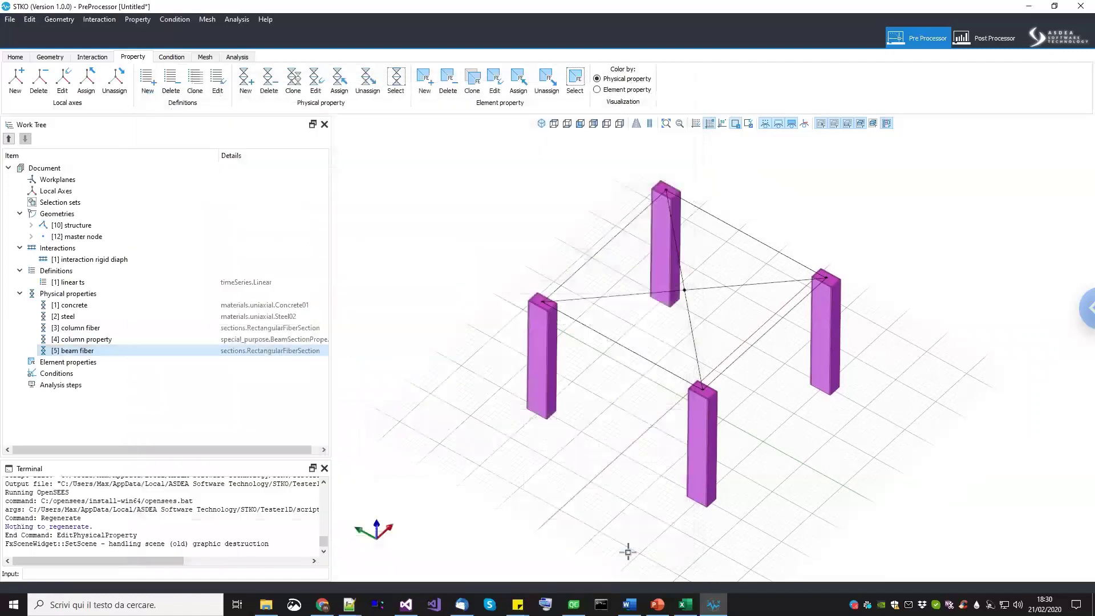
Clone the column property and rename the copy as "beam property".
left_click(76, 340)
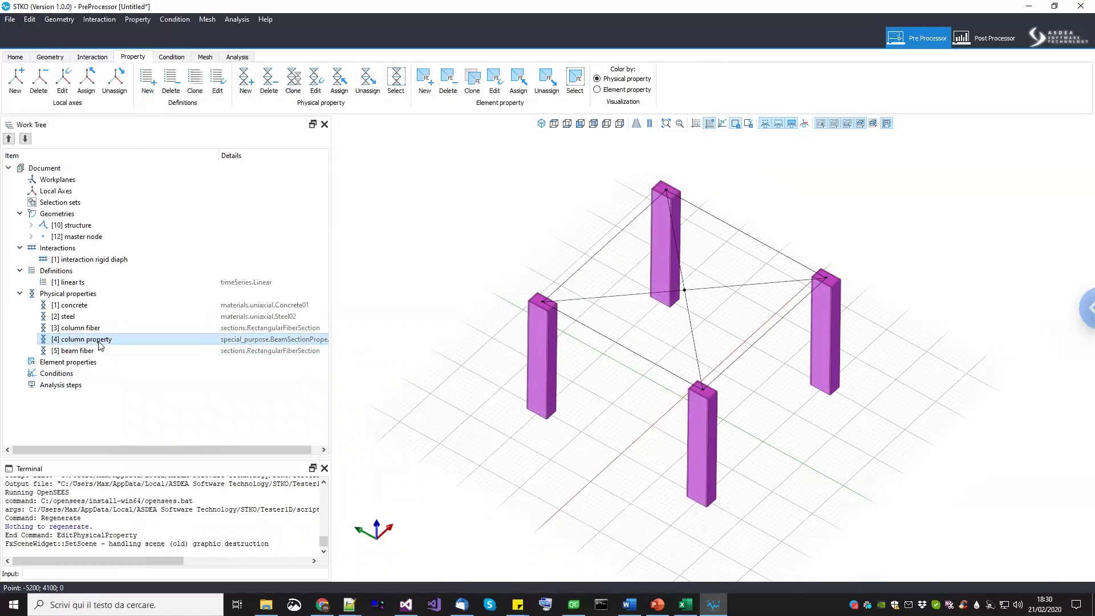
right_click(98, 342)
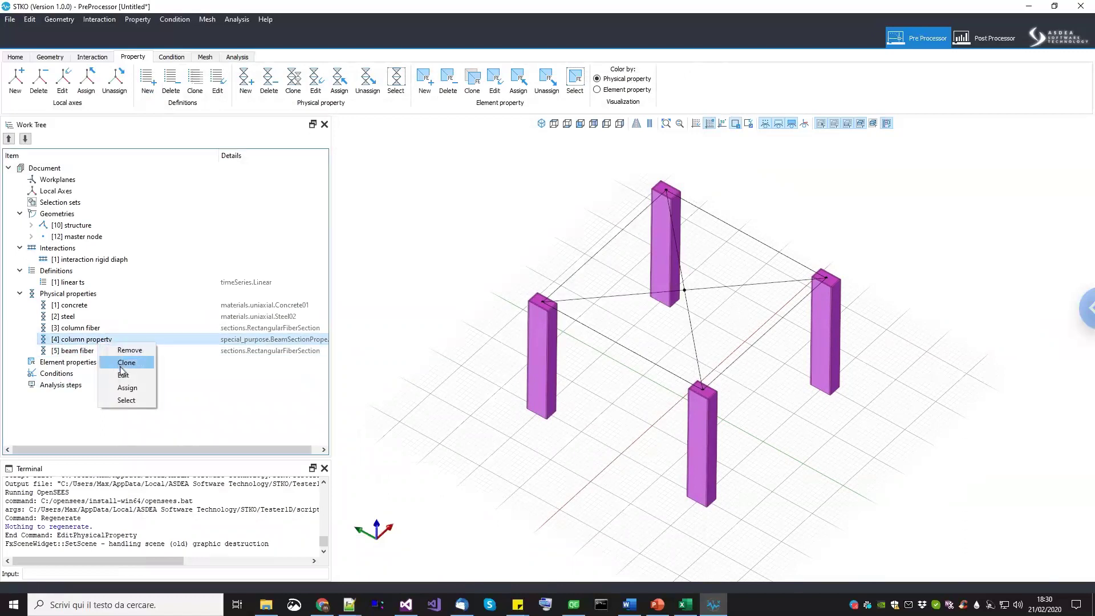
left_click(110, 365)
right_click(108, 367)
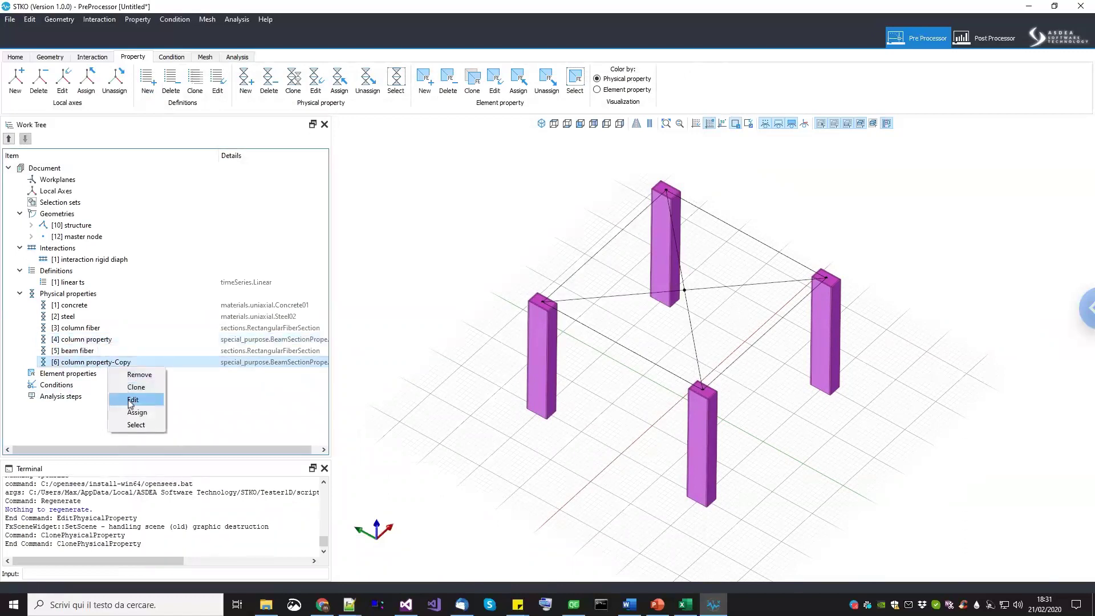
left_click(118, 400)
left_click_drag(239, 107, 82, 100)
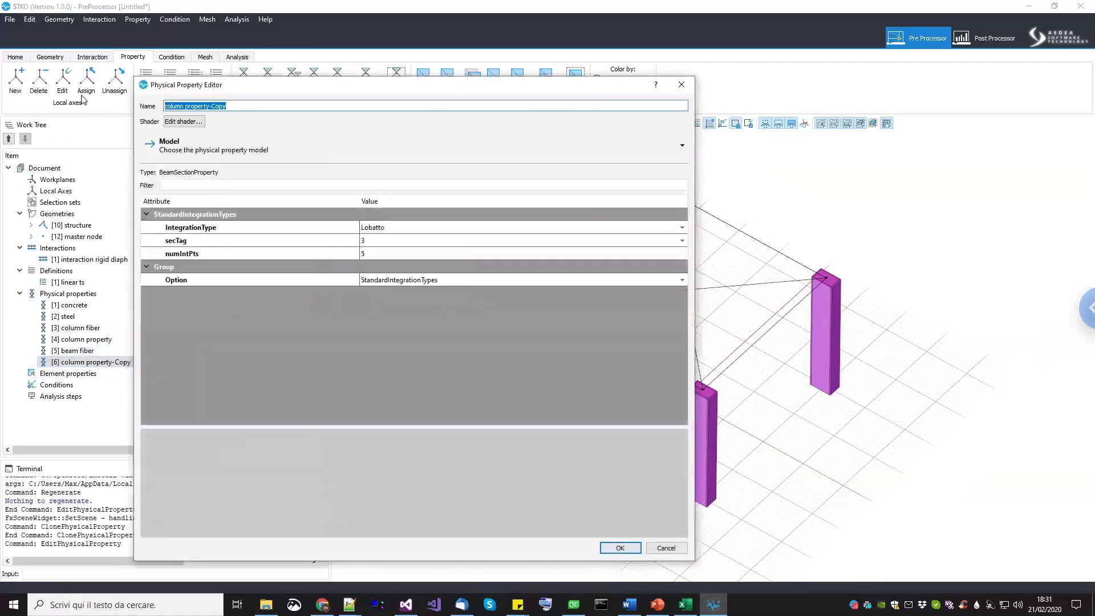
type("bea")
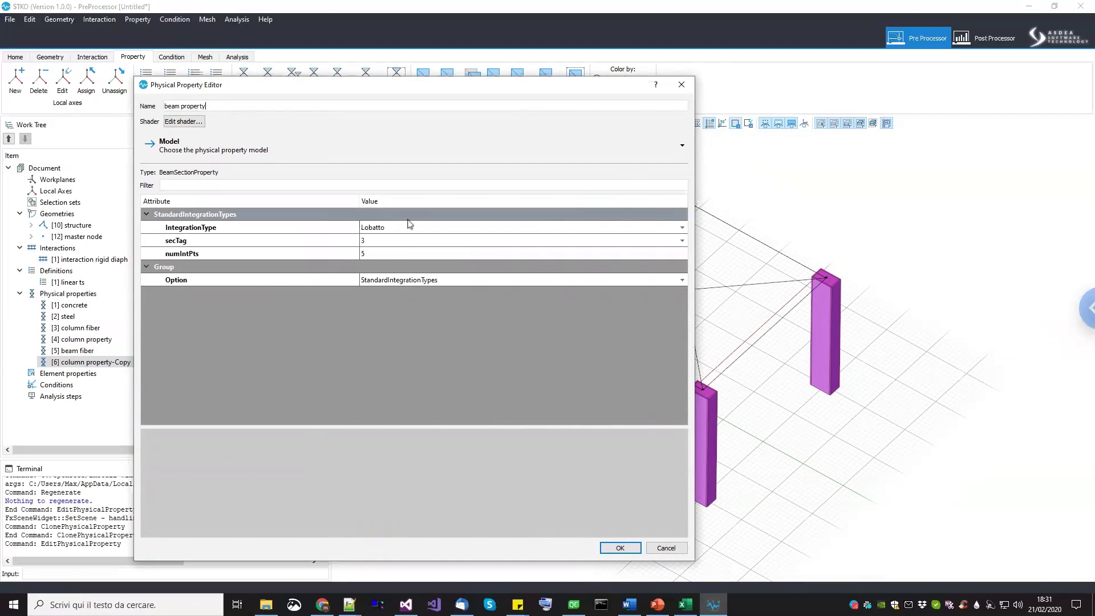
Set the beam property's secTag to the beam fiber section and accept the property.
left_click(419, 246)
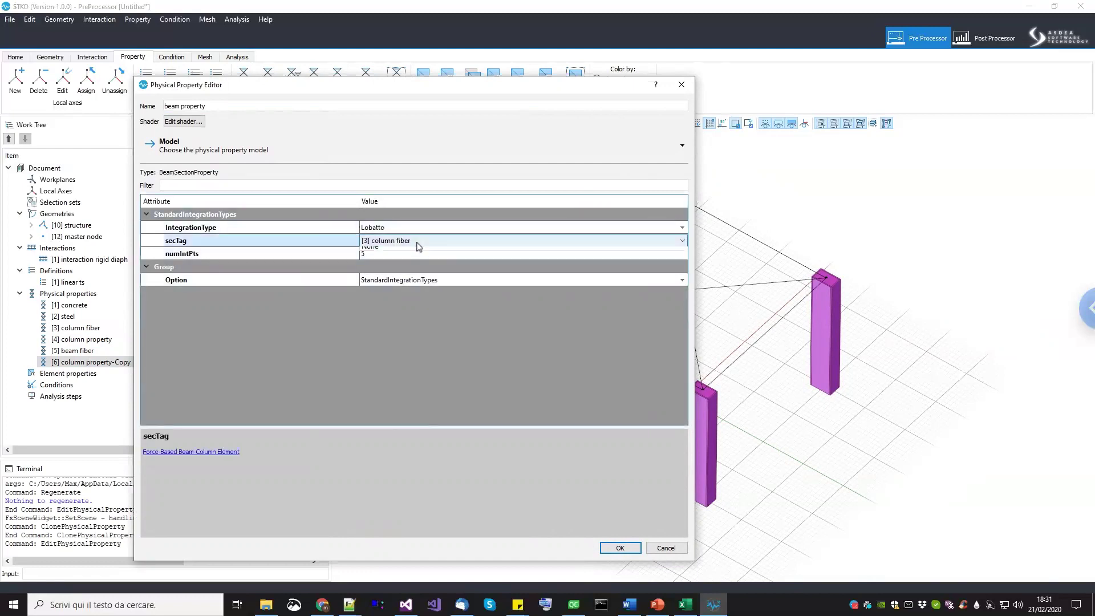
left_click(418, 243)
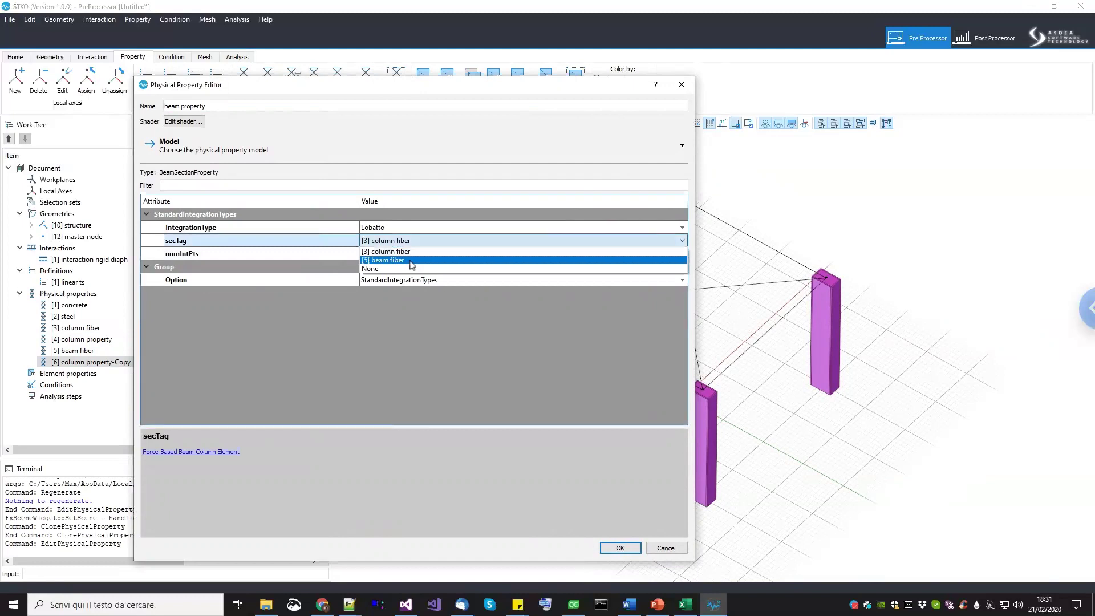
left_click(414, 260)
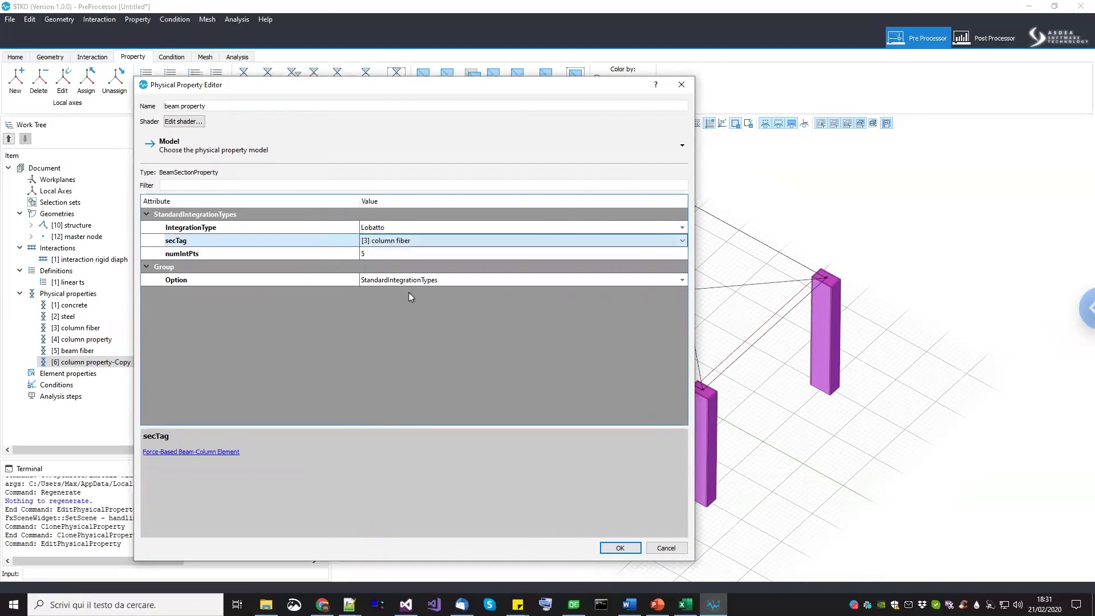
left_click(620, 548)
Assign the beam property to the structure's four horizontal beam edges.
mouse_move(584, 396)
middle_mouse_down()
mouse_move(601, 384)
mouse_move(602, 395)
middle_mouse_up()
left_click_drag(601, 396, 585, 355)
left_click_drag(561, 298, 543, 275)
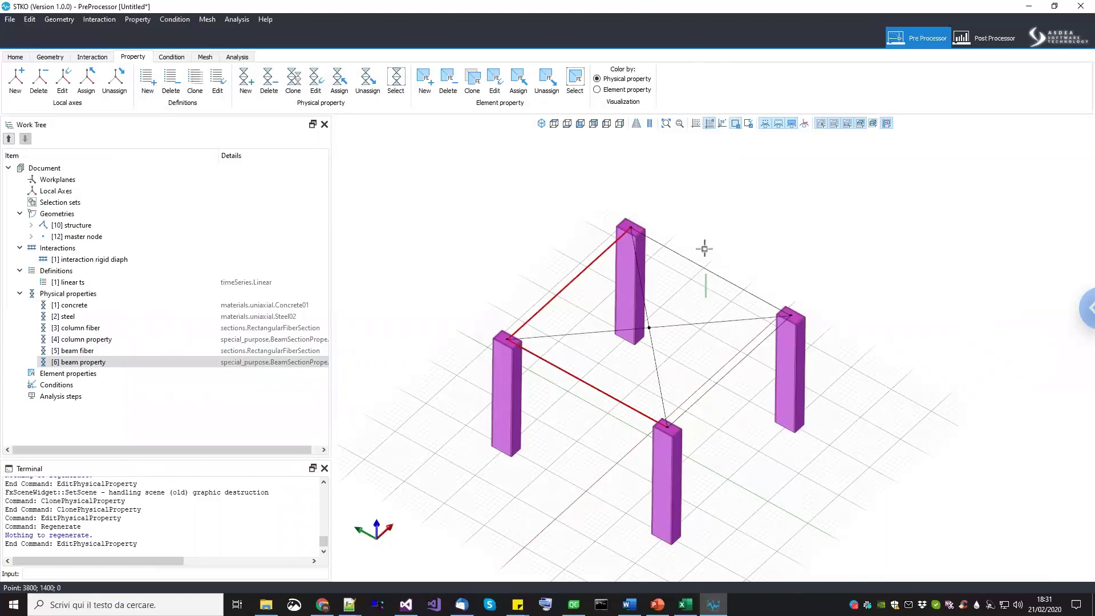
left_click_drag(724, 288, 686, 238)
left_click_drag(731, 387, 700, 350)
left_click_drag(83, 362, 367, 255)
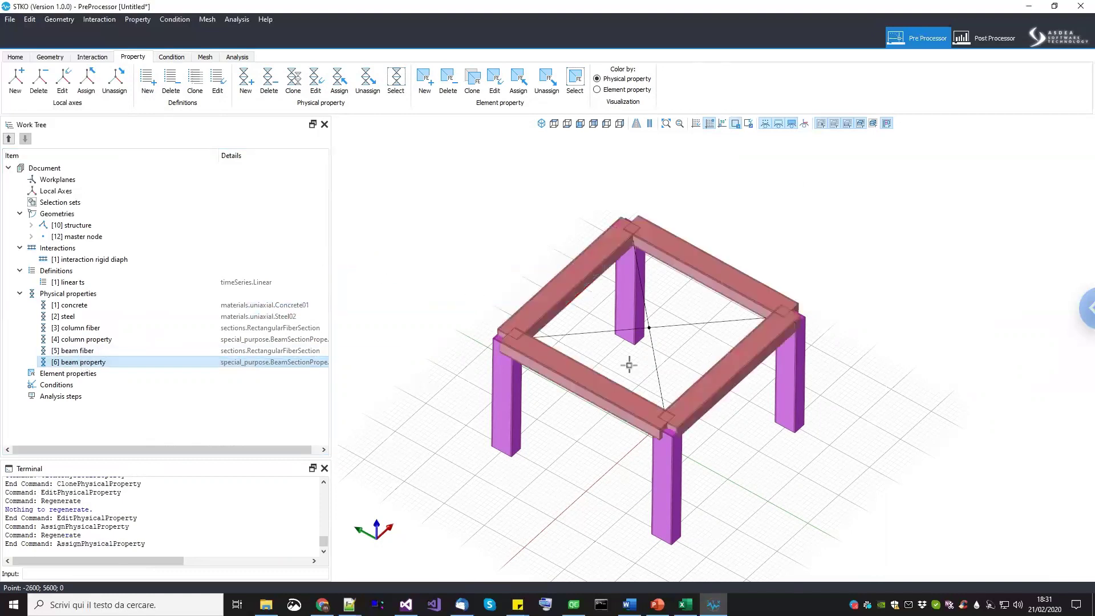
scroll(677, 377, "up", 2)
middle_click_drag(677, 384, 677, 372)
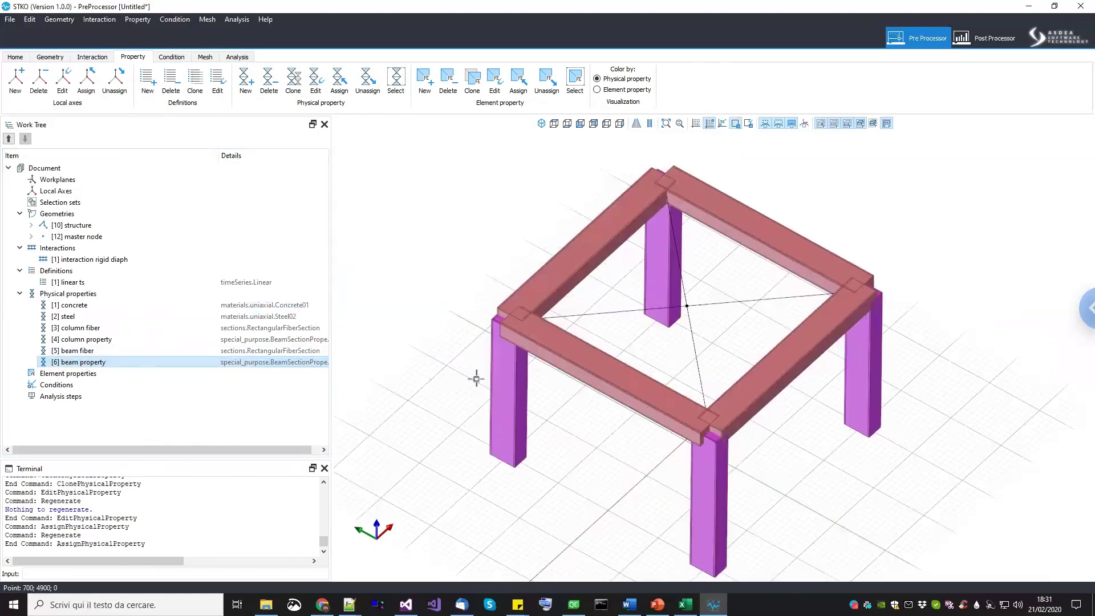
left_click(550, 368)
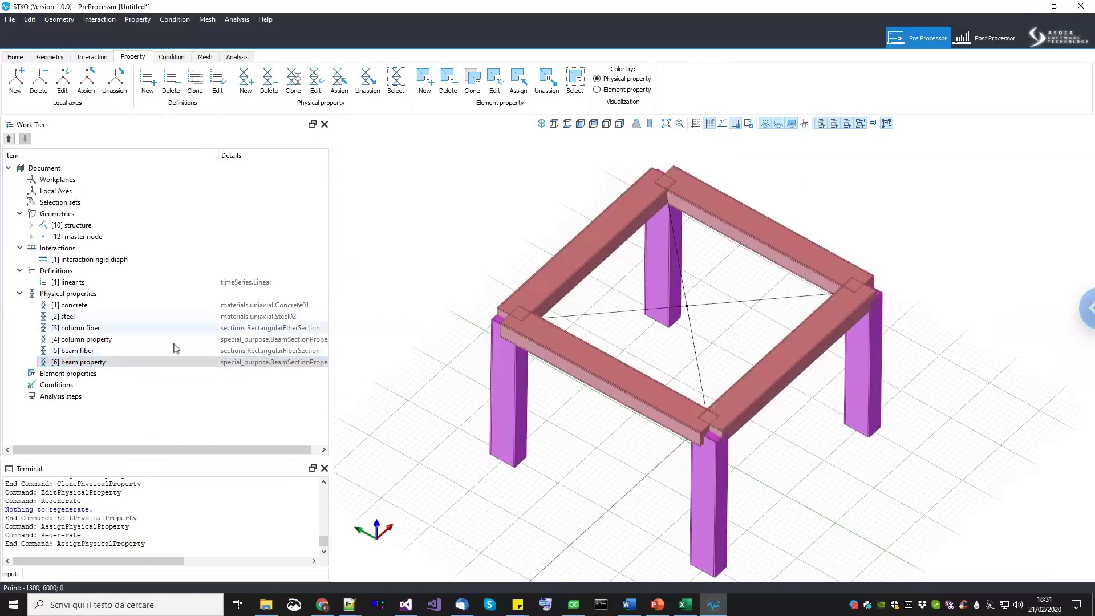
right_click(78, 351)
left_click(97, 394)
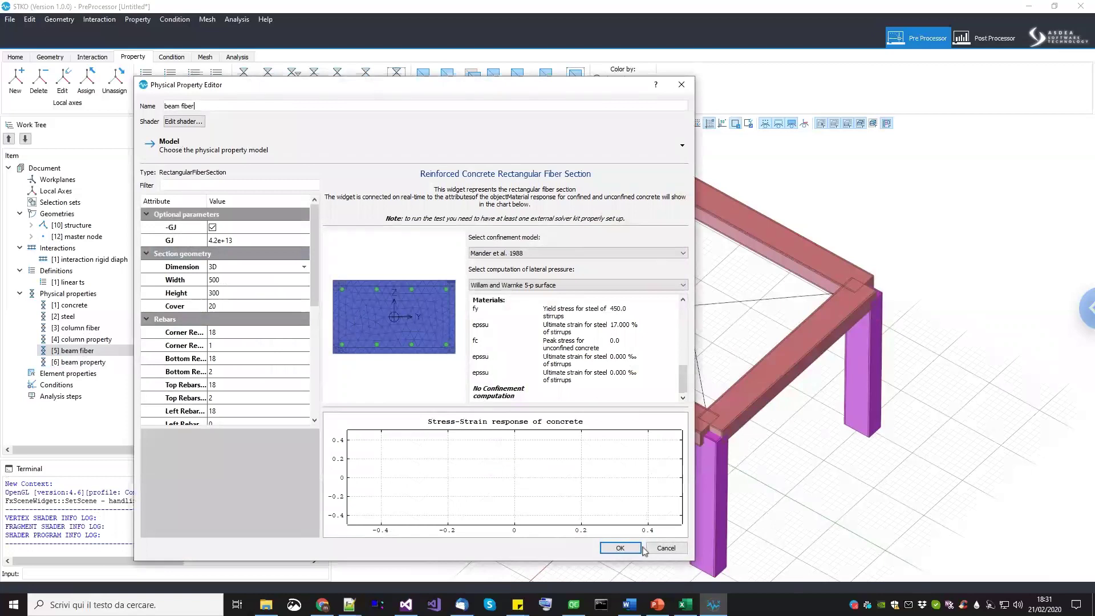
left_click(663, 548)
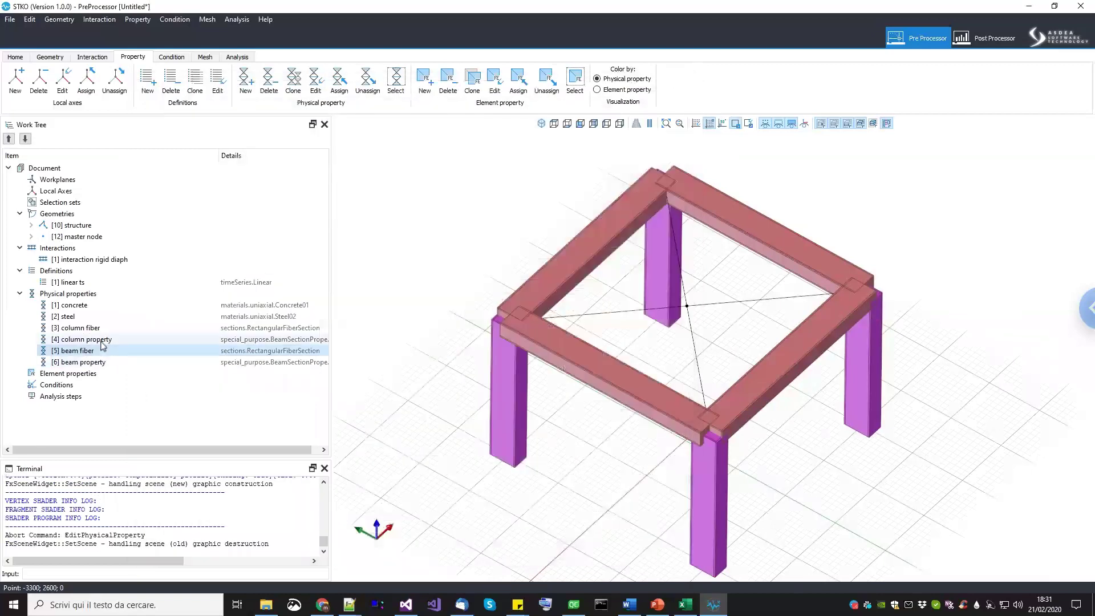
Set the transparency of the column property's shader to about 40% and accept the property.
right_click(101, 341)
left_click(126, 375)
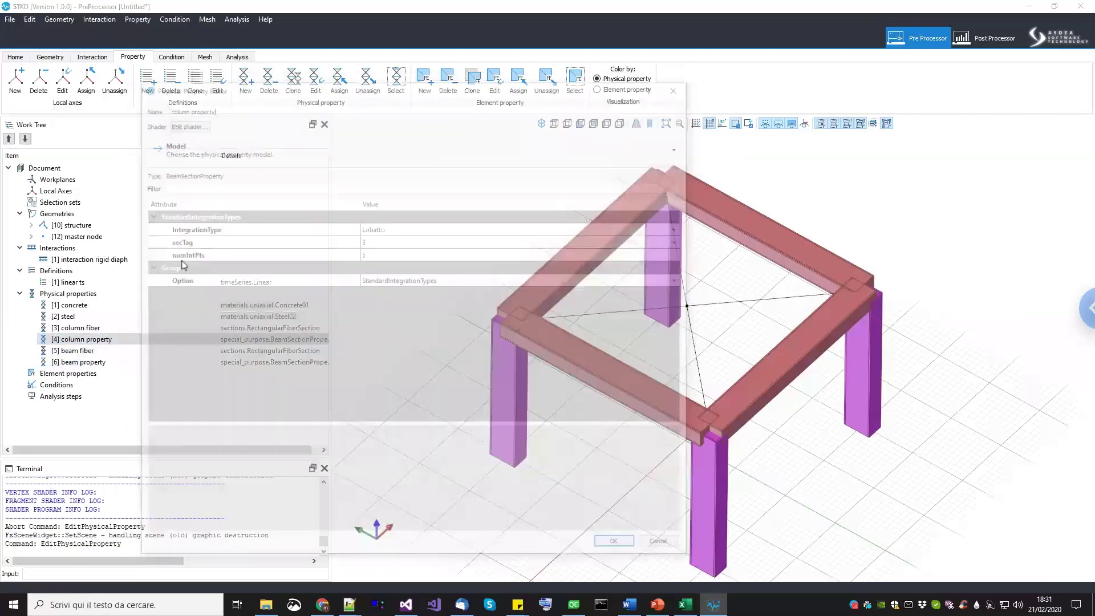
left_click(196, 123)
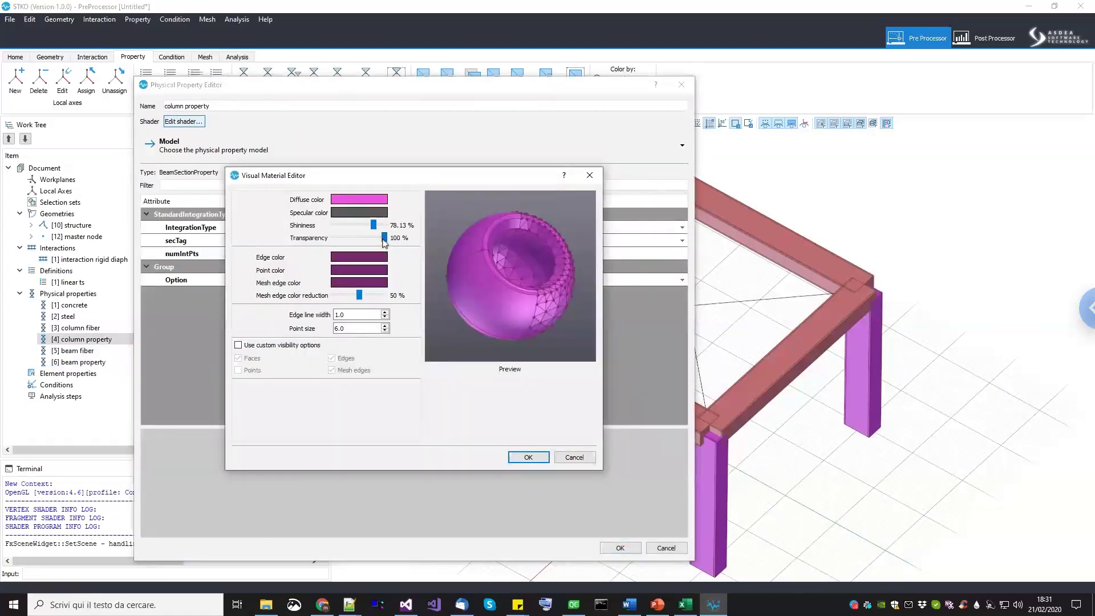
left_click_drag(386, 240, 361, 240)
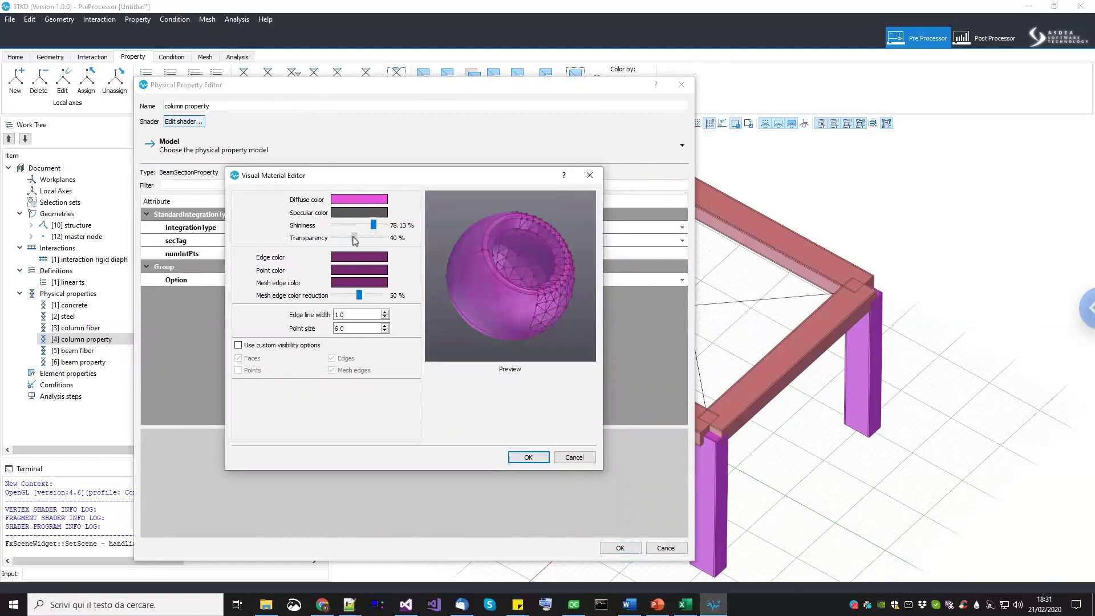
left_click(529, 458)
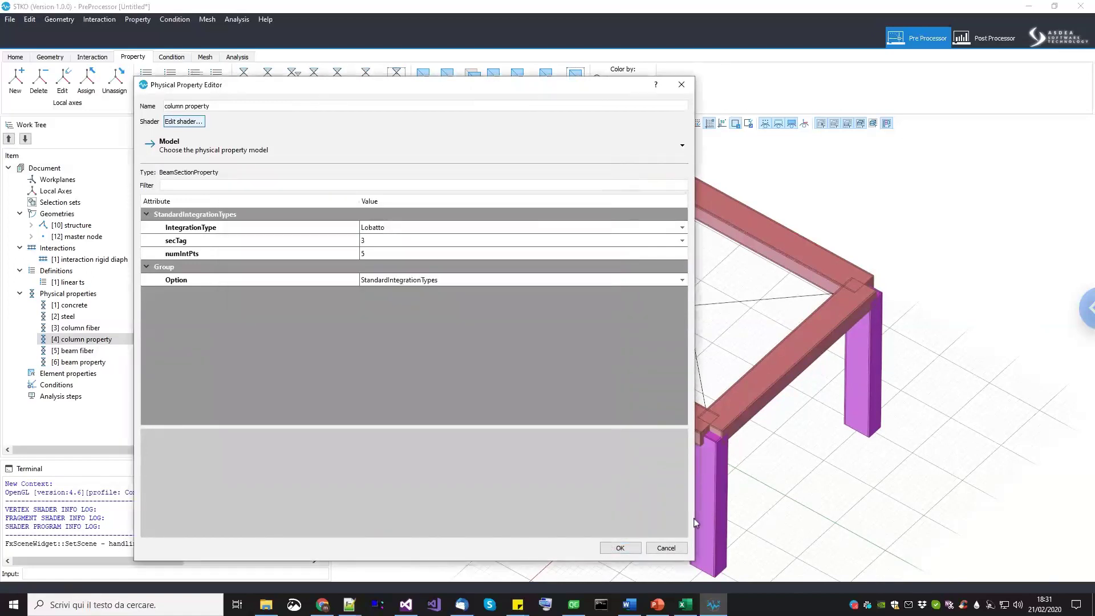
left_click(620, 548)
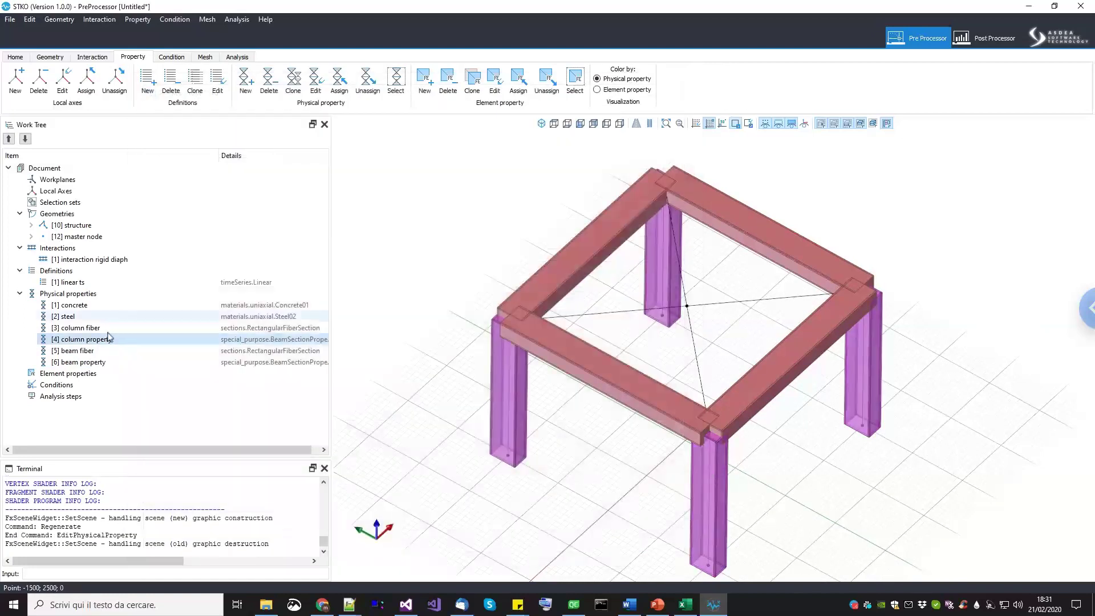
Set the transparency of the beam property's shader to about 16% and accept the property.
right_click(90, 366)
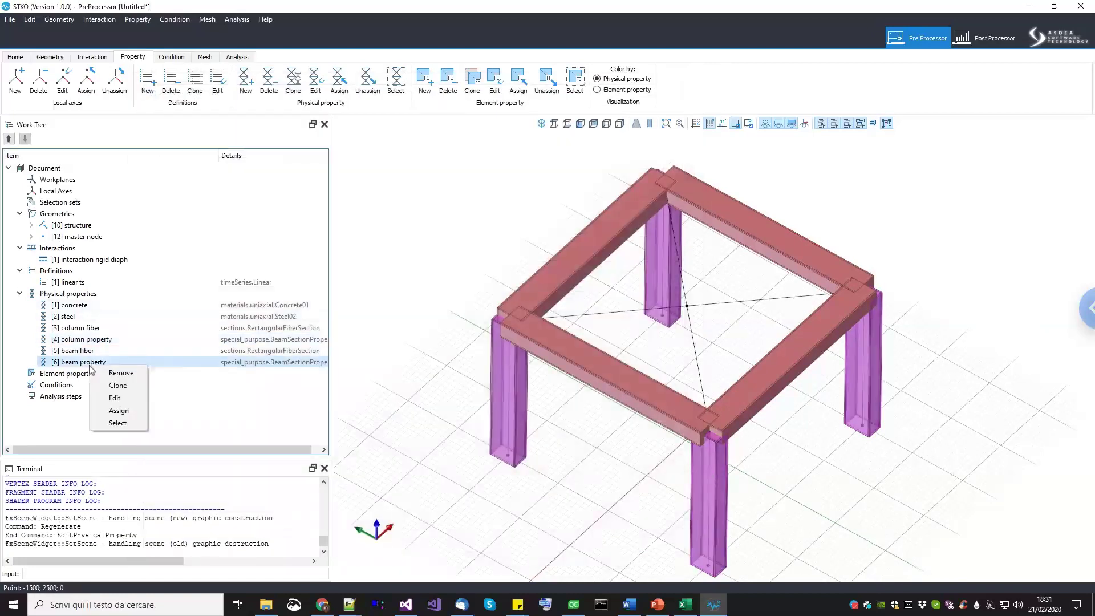
left_click(113, 396)
left_click(184, 123)
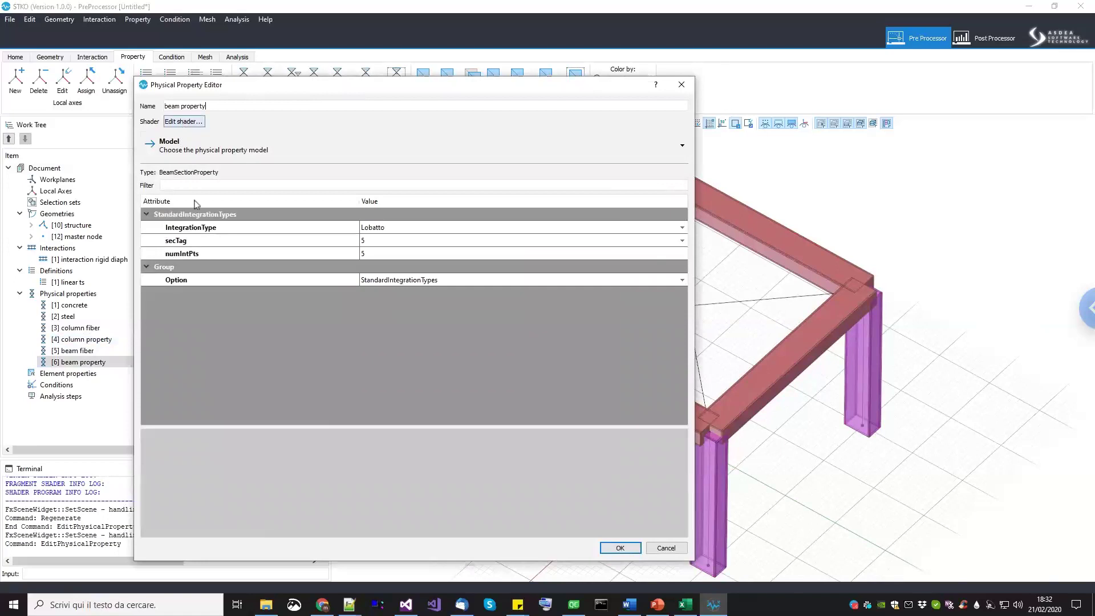
left_click_drag(385, 238, 344, 242)
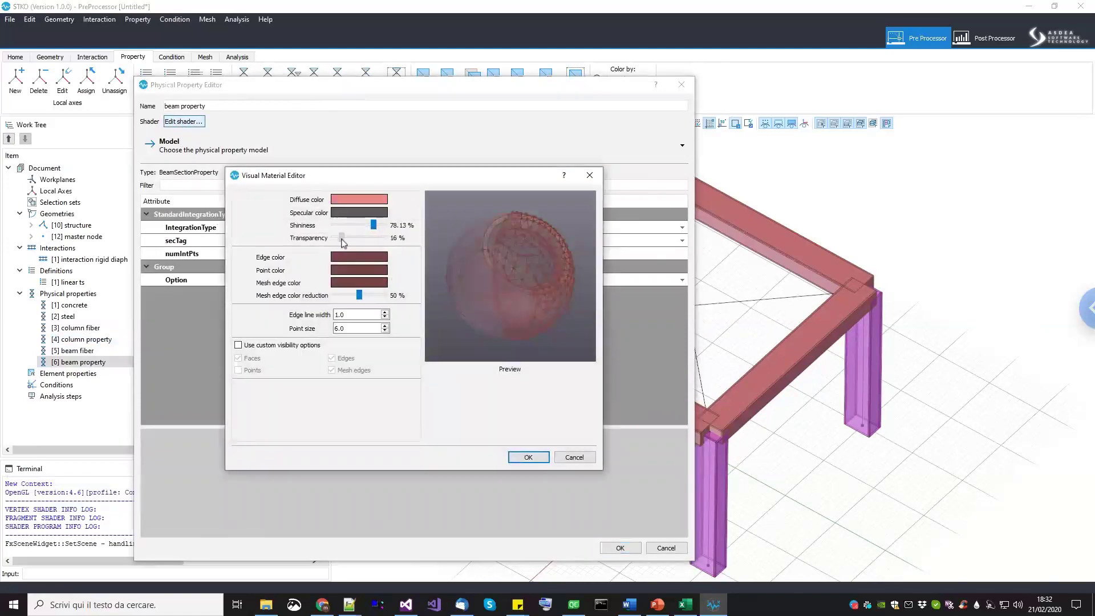
left_click(529, 458)
left_click(622, 549)
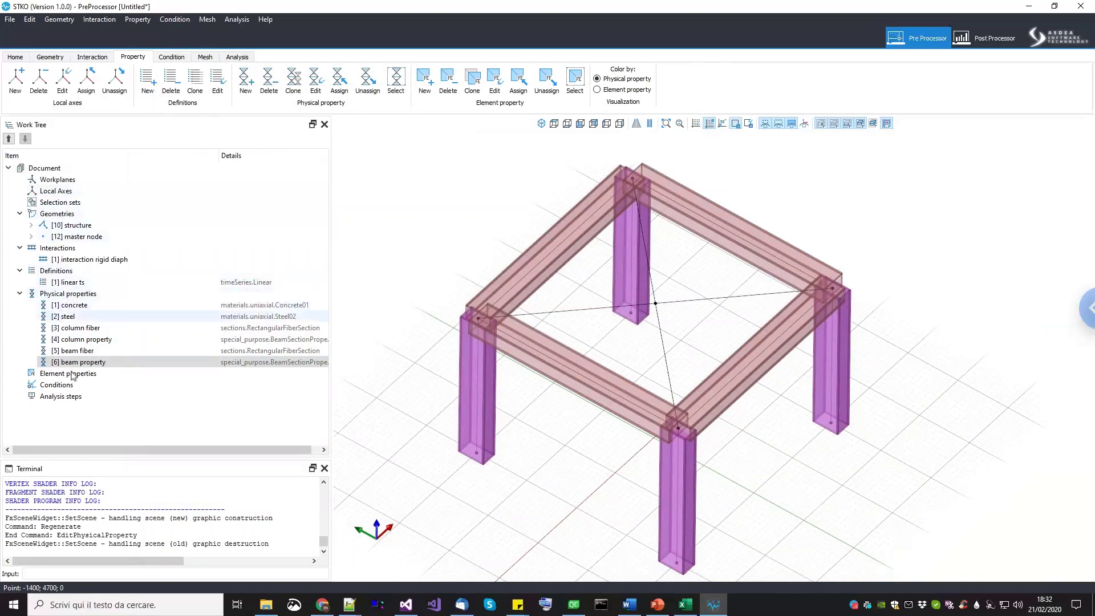
Examine the extruded beam and column sections and how they meet at the frame's corners.
middle_click_drag(726, 433, 681, 489)
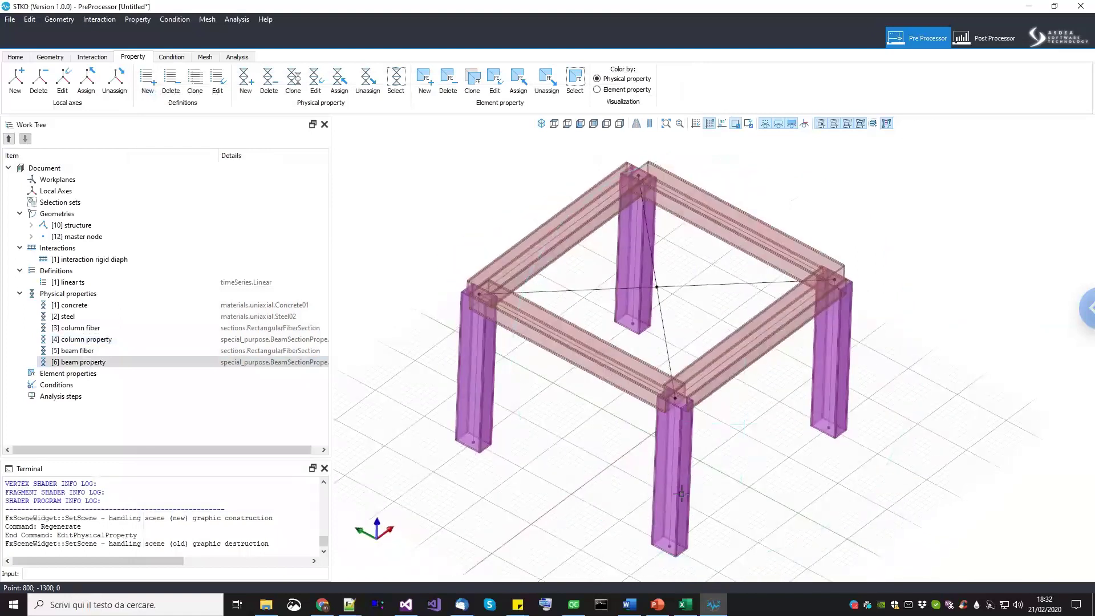
scroll(675, 465, "up", 3)
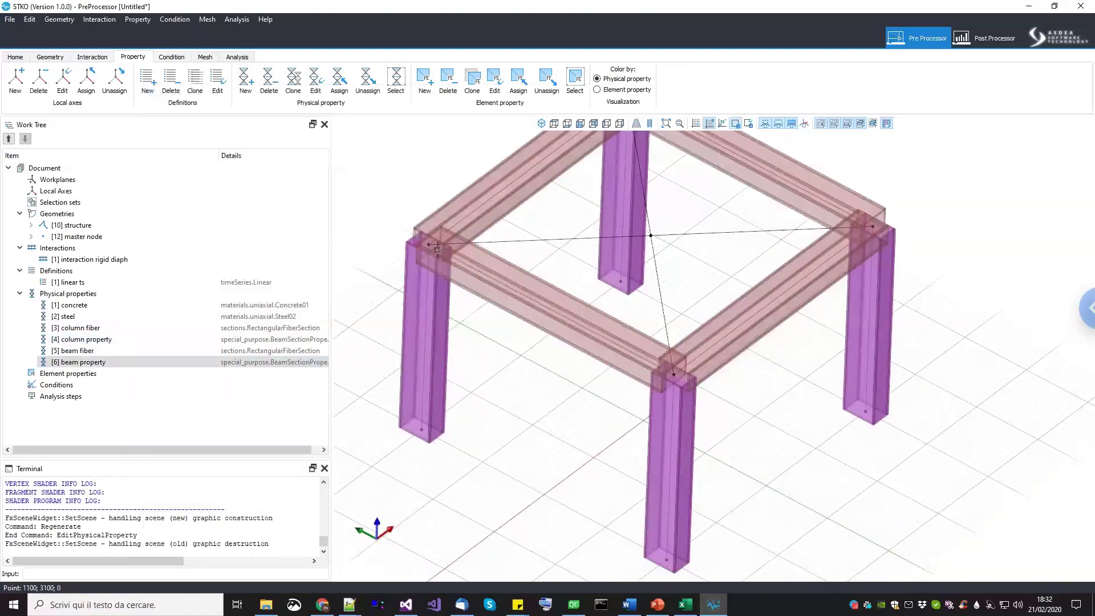
middle_click_drag(743, 311, 736, 344)
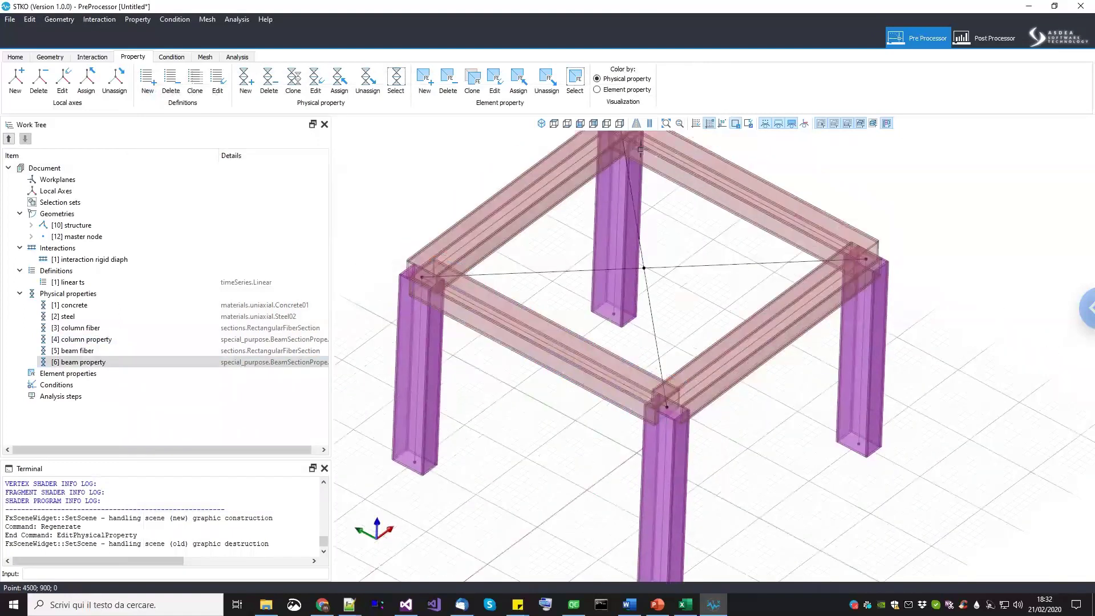
middle_click_drag(526, 295, 526, 270)
scroll(528, 270, "down", 2)
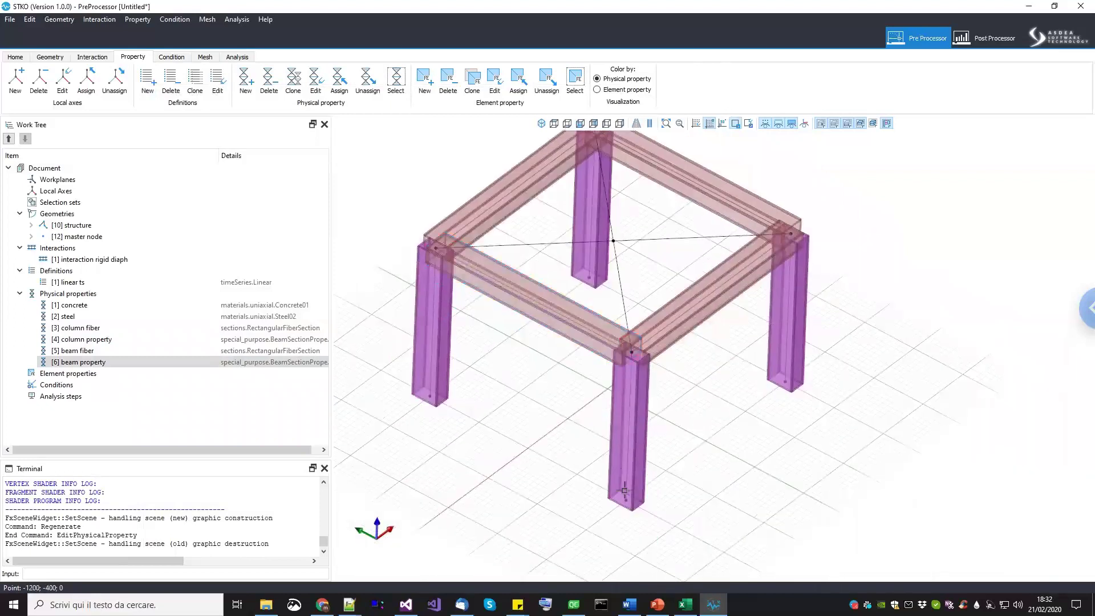
scroll(628, 485, "up", 2)
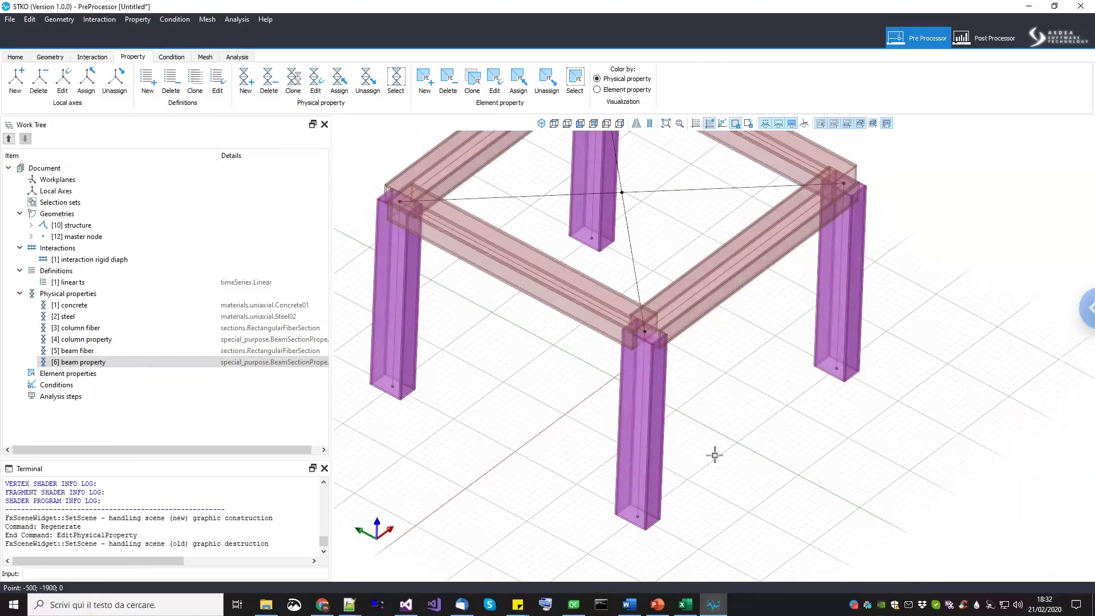
scroll(707, 449, "down", 2)
scroll(672, 473, "up", 1)
scroll(684, 403, "up", 2)
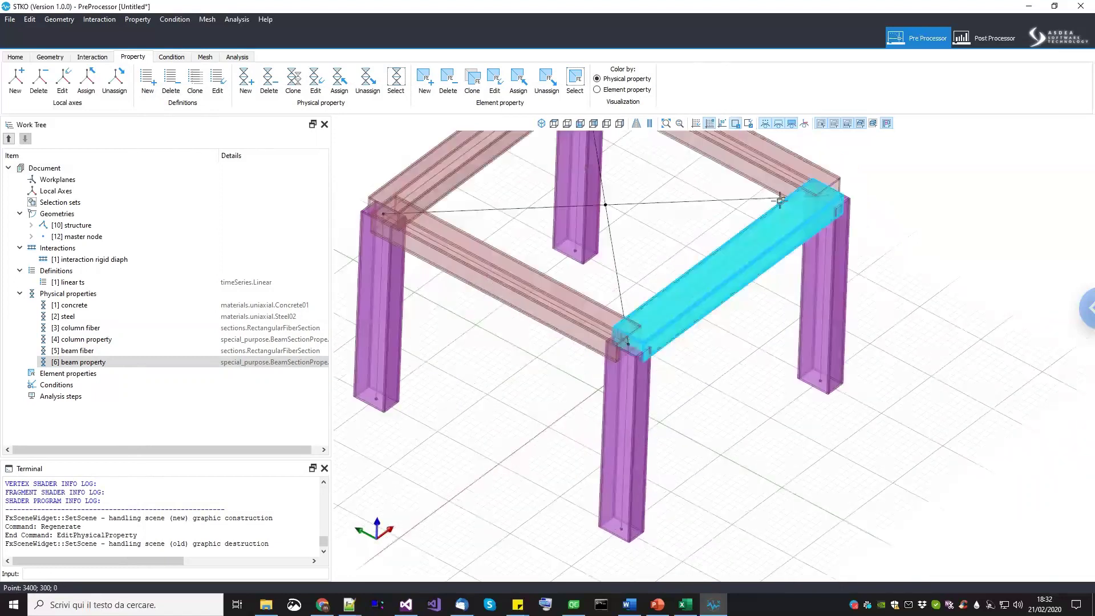
middle_click_drag(790, 201, 786, 274)
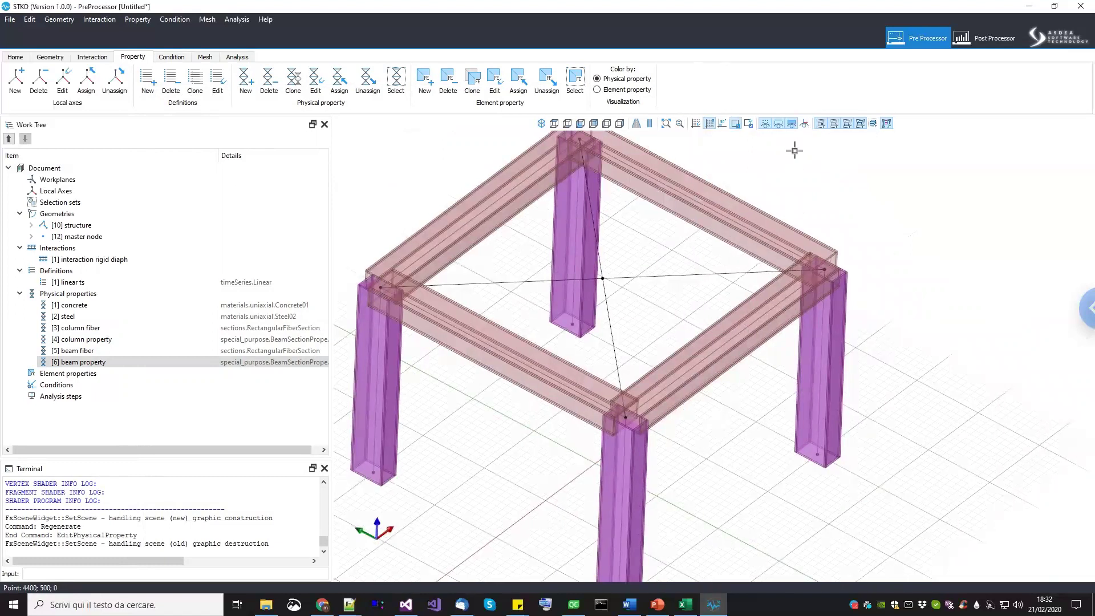
Show the local axes on the model and inspect their orientation along the beams and the front column.
left_click(805, 124)
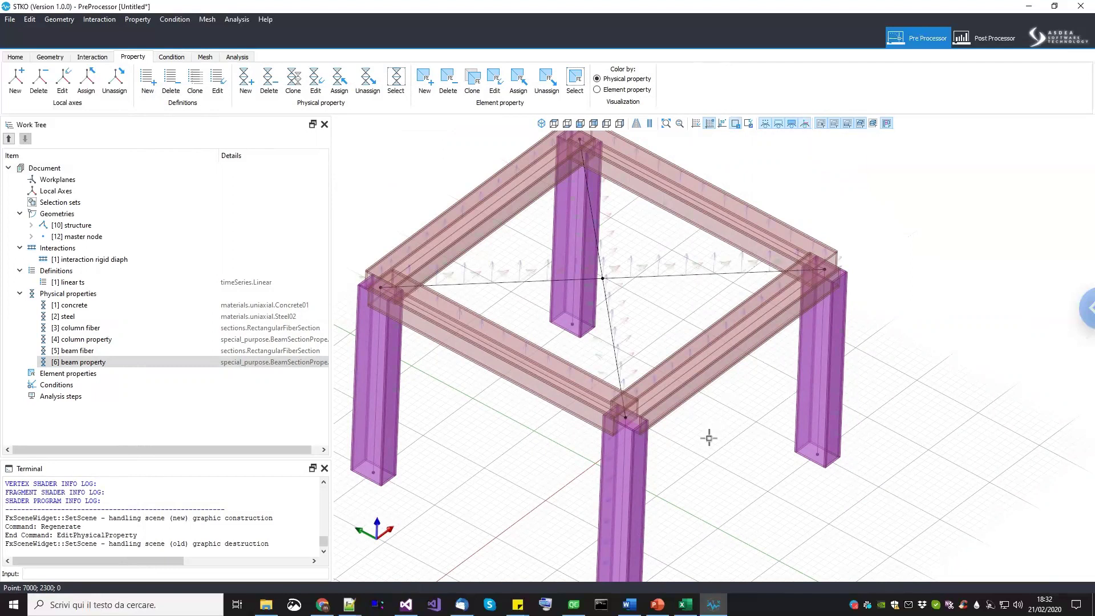
scroll(646, 303, "up", 2)
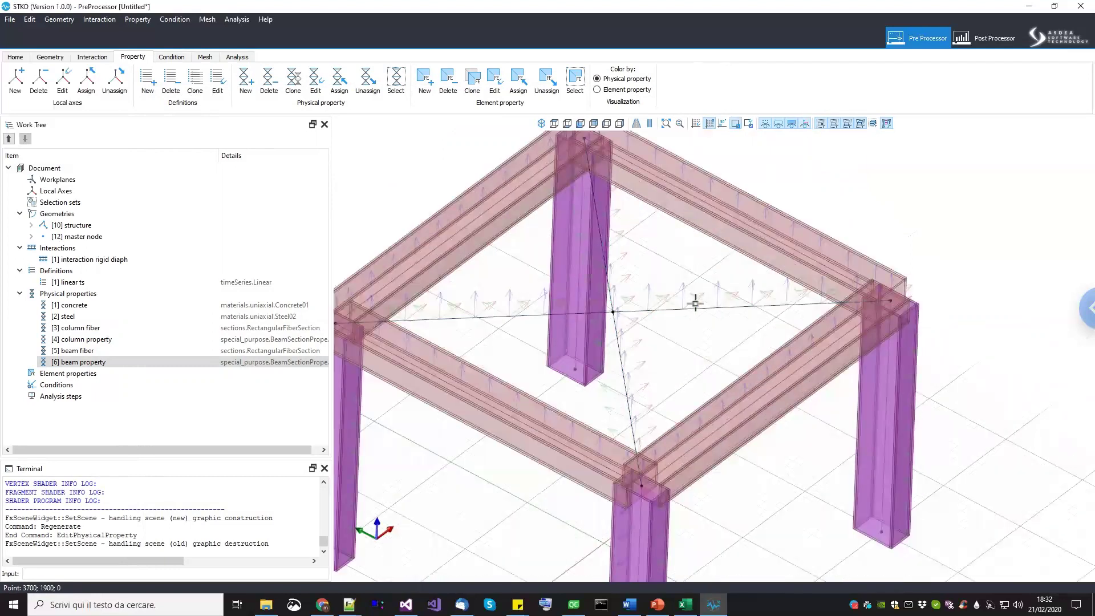
scroll(698, 342, "down", 2)
scroll(662, 535, "up", 5)
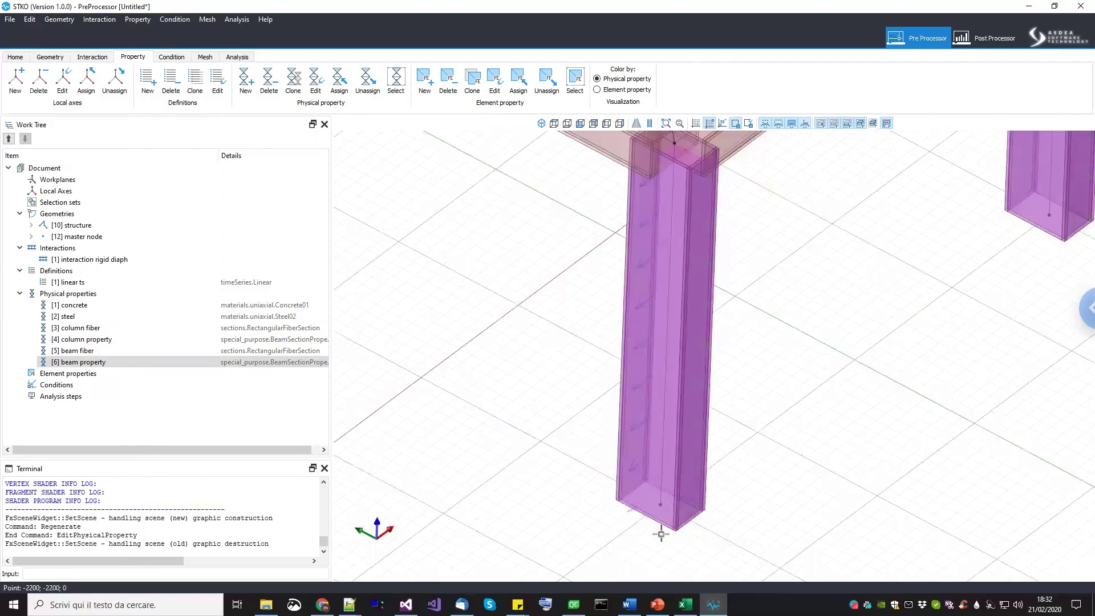
mouse_move(729, 459)
middle_mouse_down()
mouse_move(746, 460)
mouse_move(733, 468)
middle_mouse_up()
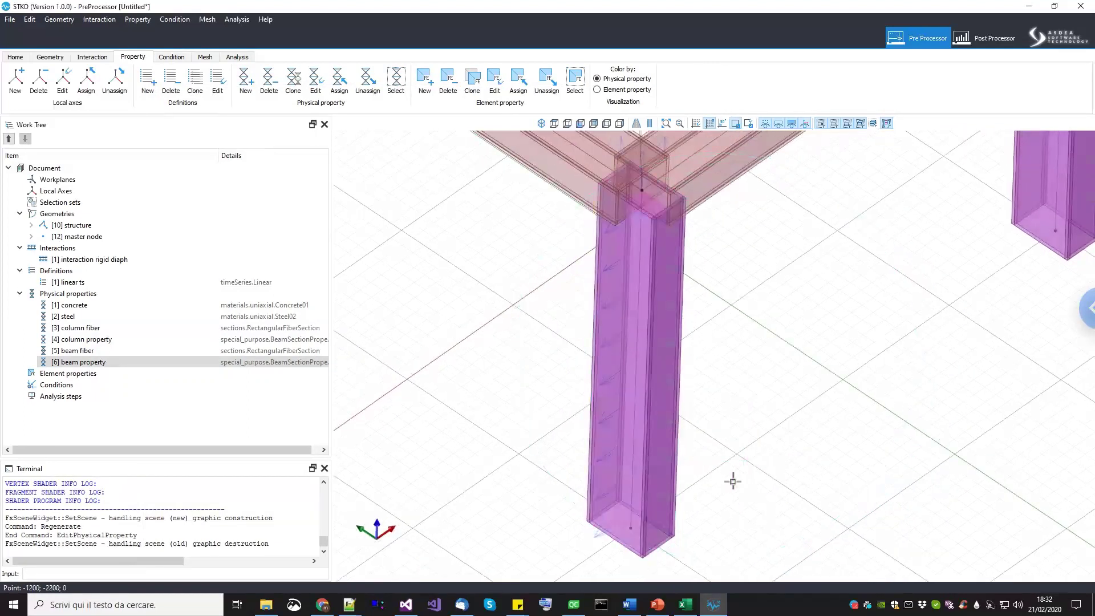
scroll(733, 481, "down", 3)
scroll(562, 336, "up", 2)
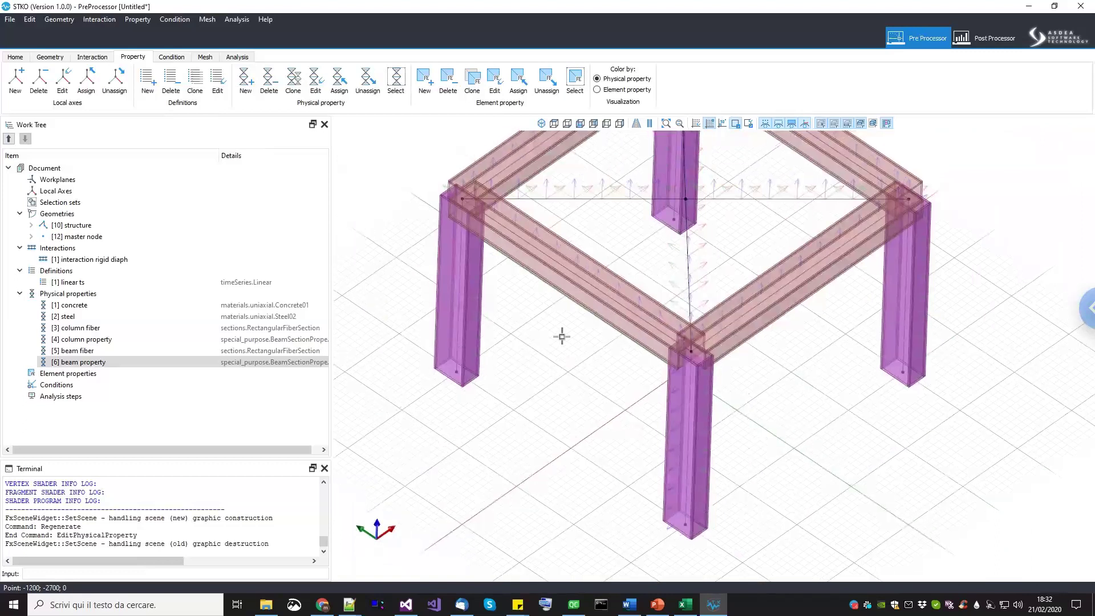
scroll(562, 337, "down", 2)
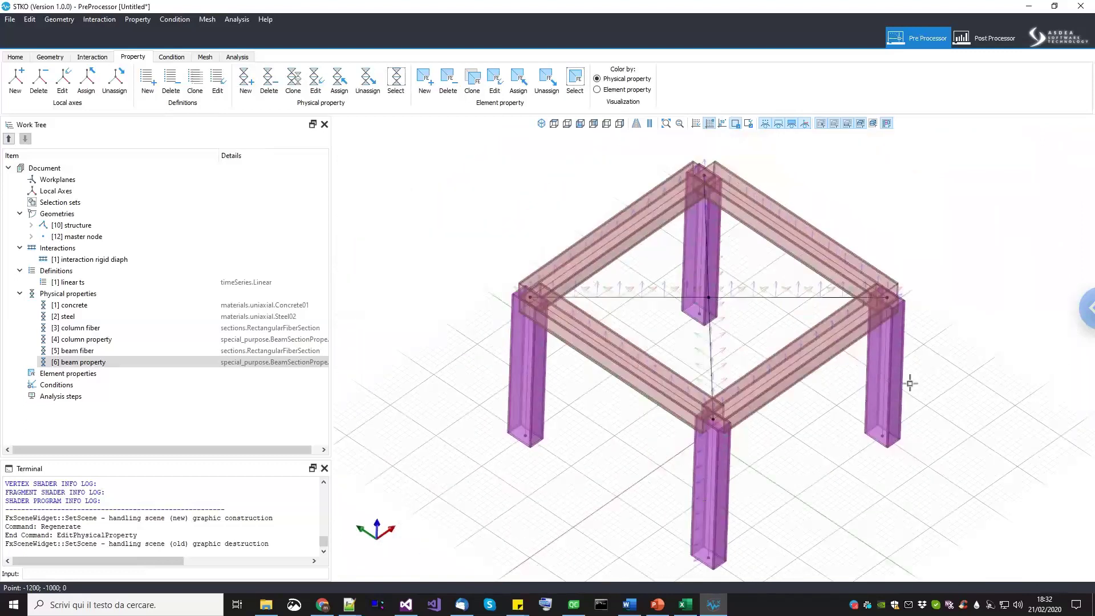
middle_click_drag(814, 426, 830, 454)
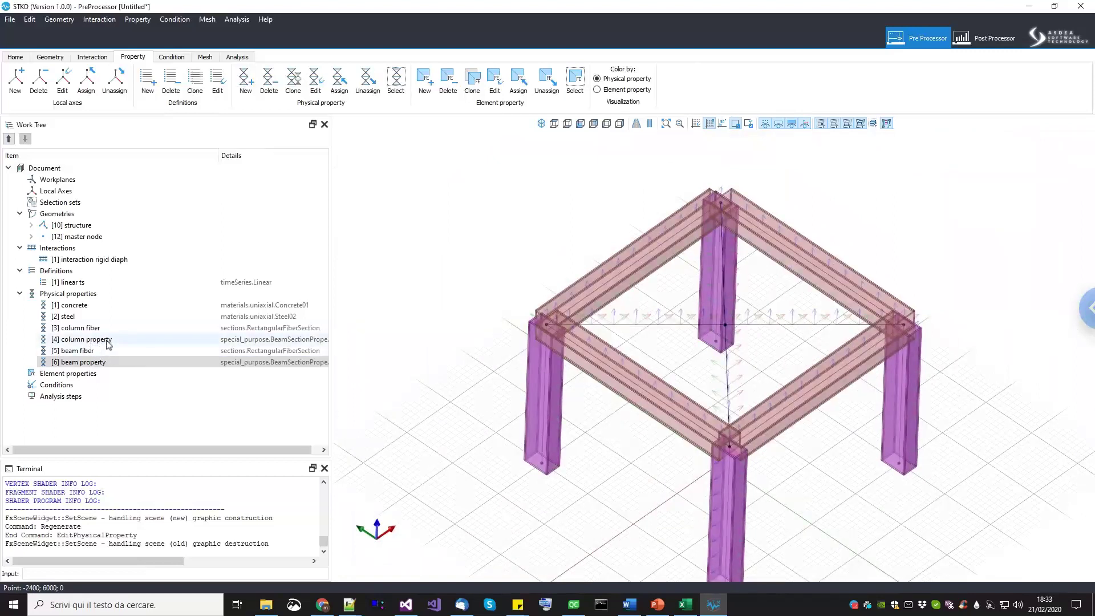
Create a new local axes system named "column orientation" with the Rectangular type.
left_click(67, 192)
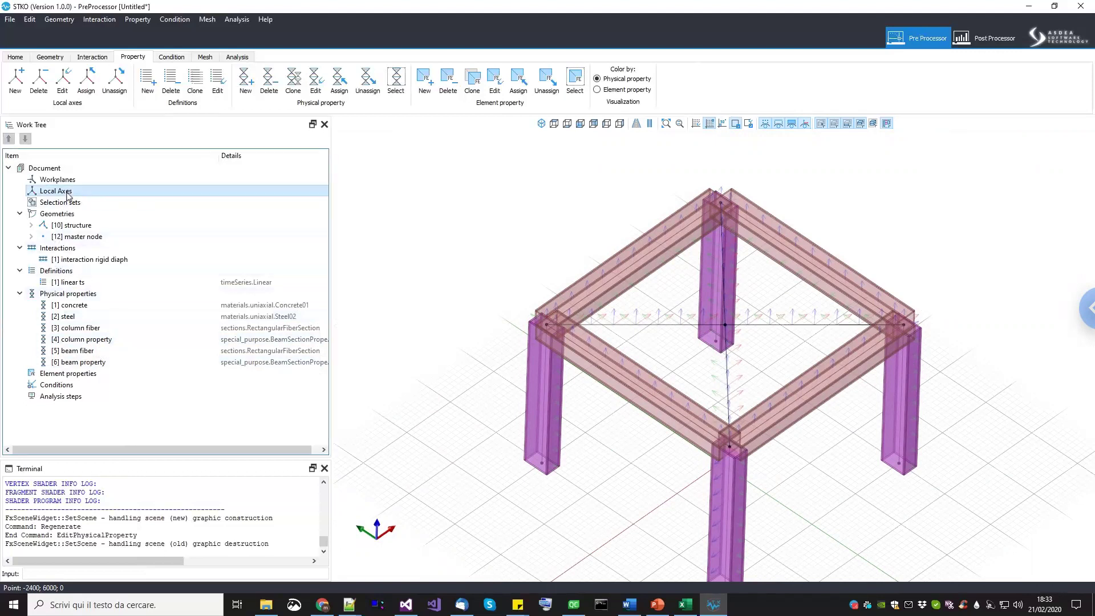
right_click(67, 194)
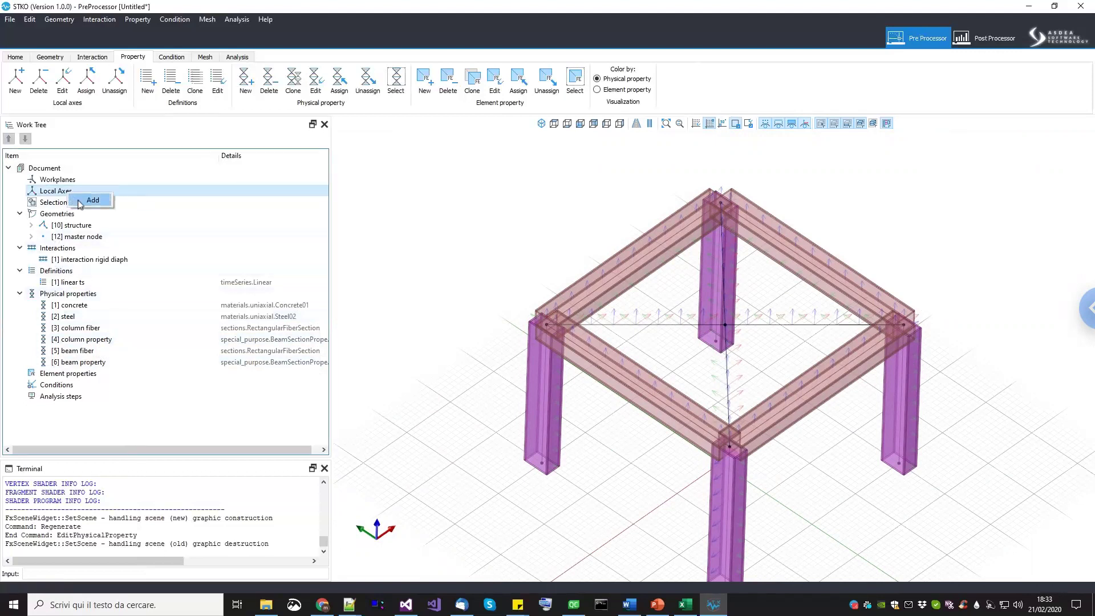
left_click(80, 202)
key("ctrl+a")
type("col")
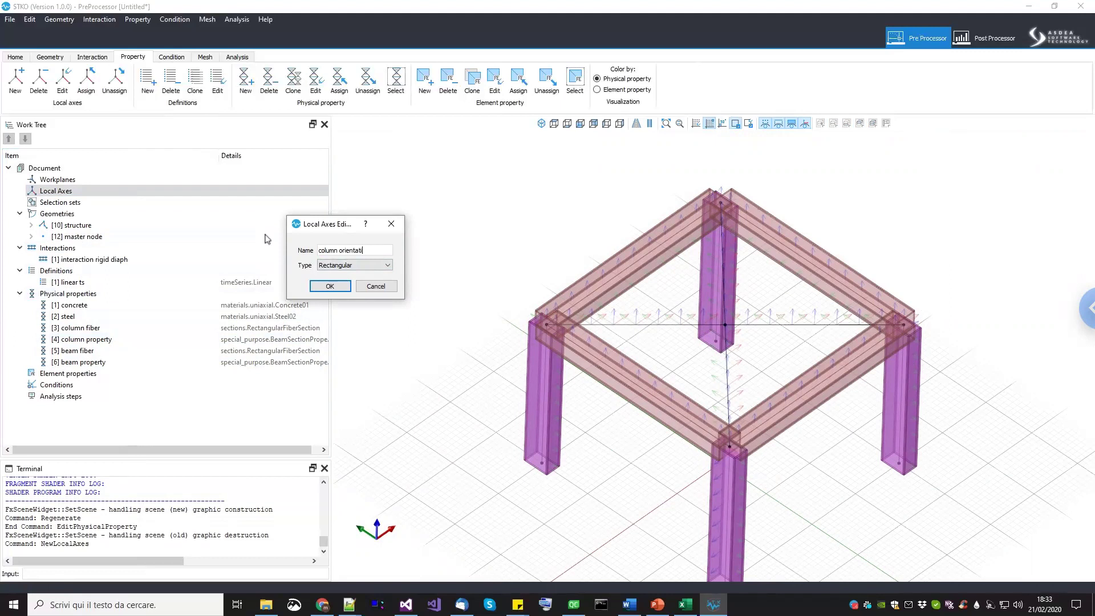
left_click(345, 266)
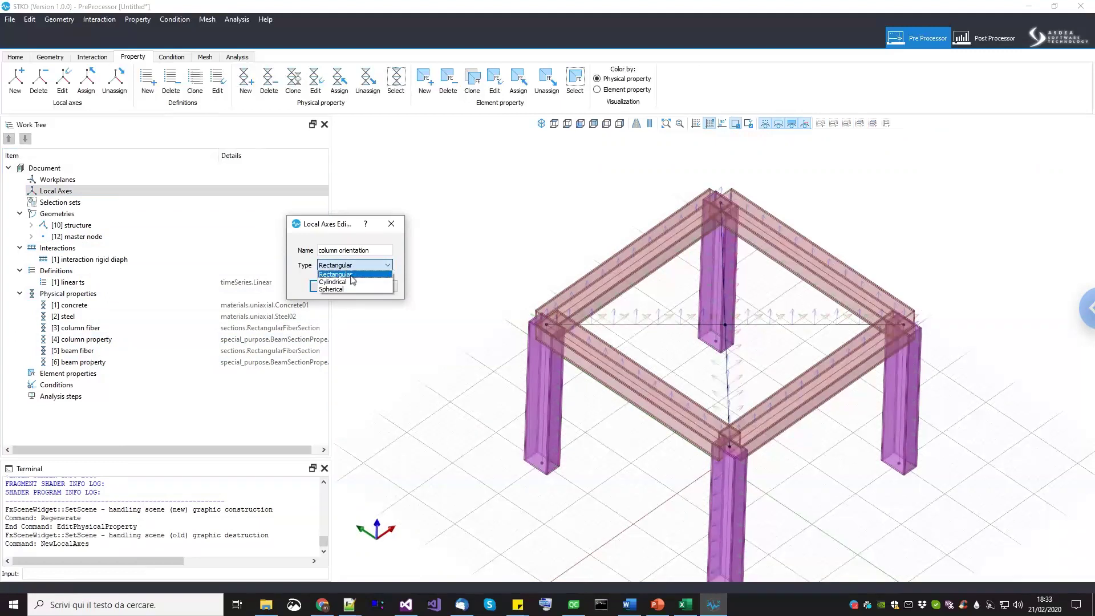
left_click(351, 275)
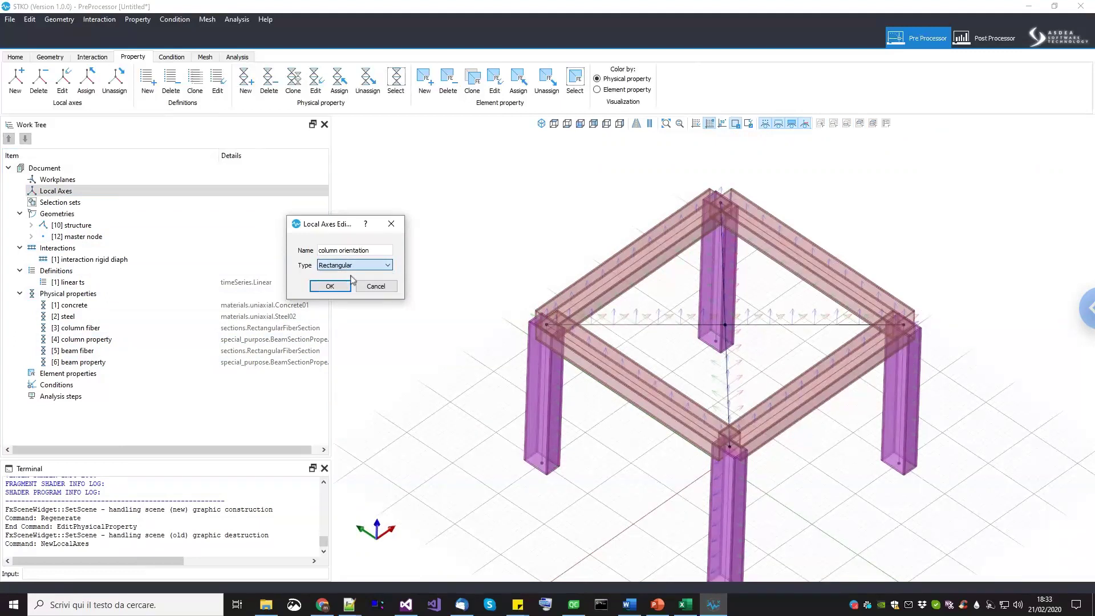
left_click(326, 287)
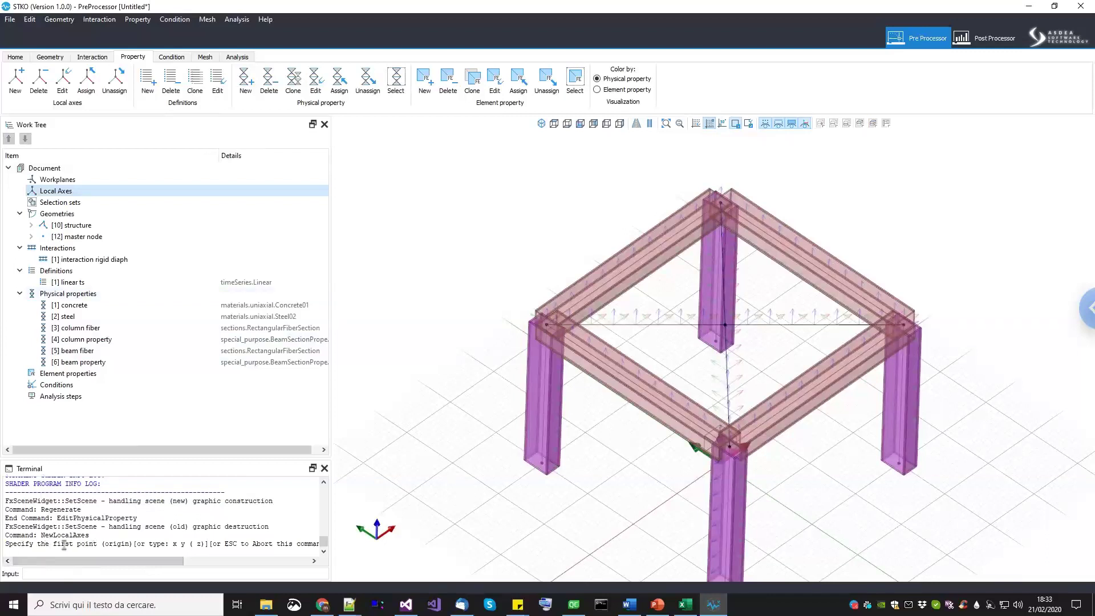
Place the local axes' origin at about -3900, 0, 0, with X along global negative Y and Y along global positive X.
scroll(561, 416, "down", 3)
scroll(556, 434, "up", 5)
scroll(553, 447, "up", 2)
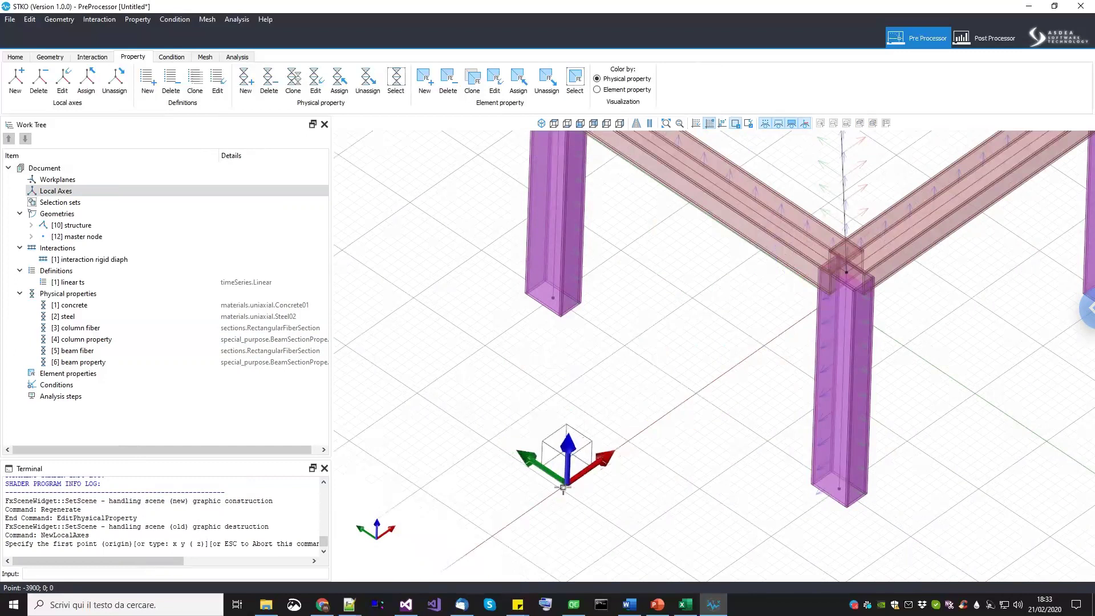
left_click(561, 489)
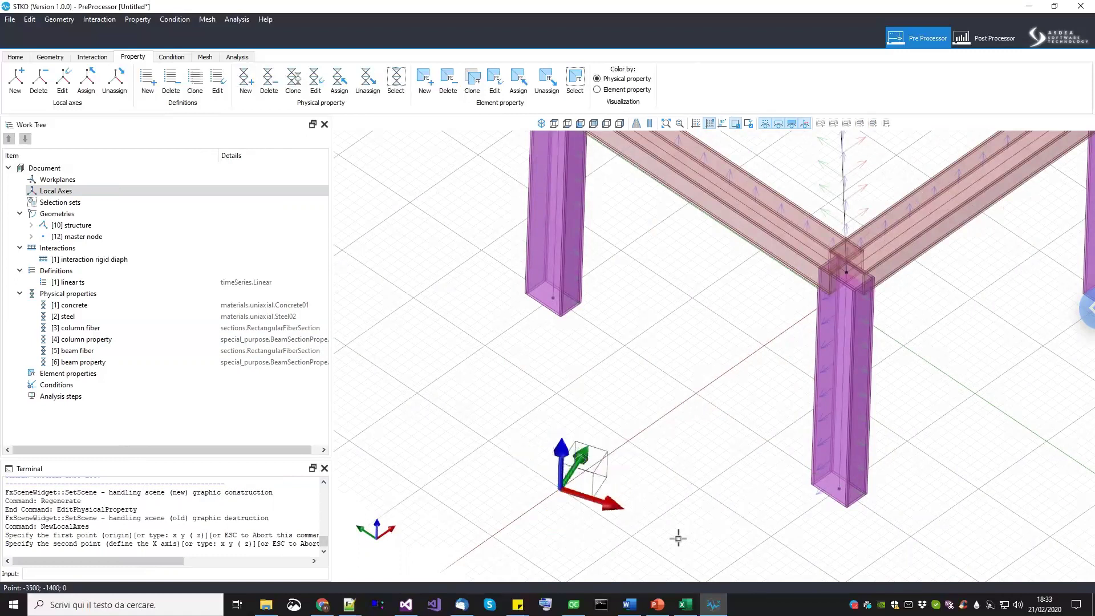
left_click(649, 546)
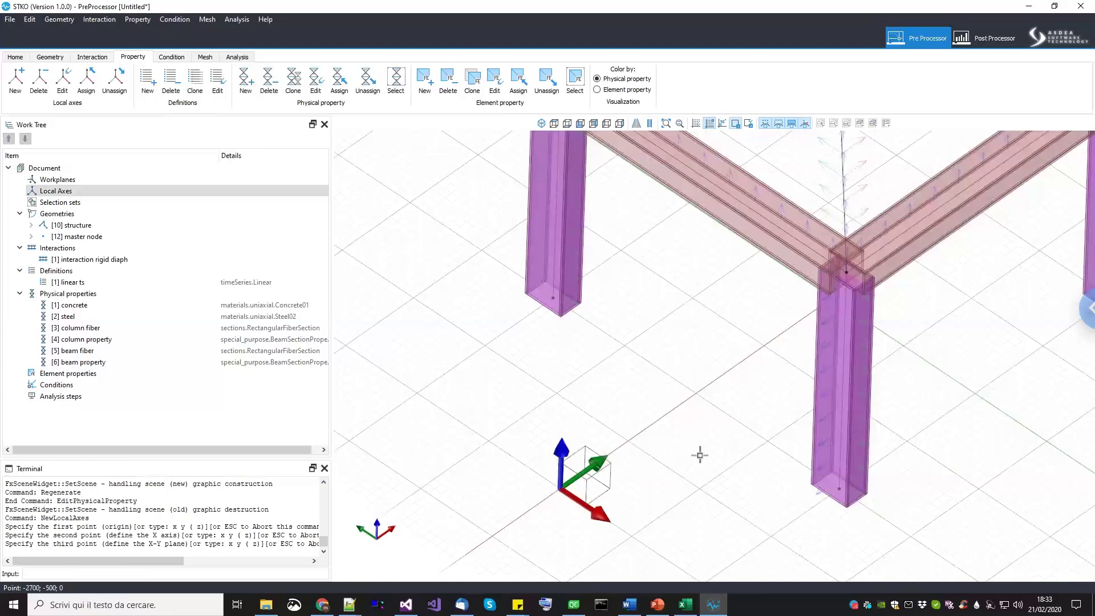
left_click(721, 454)
Assign the column orientation local axes to the frame's four columns and check the axes on the front column.
scroll(698, 456, "down", 2)
middle_click_drag(697, 456, 658, 450)
scroll(671, 457, "down", 1)
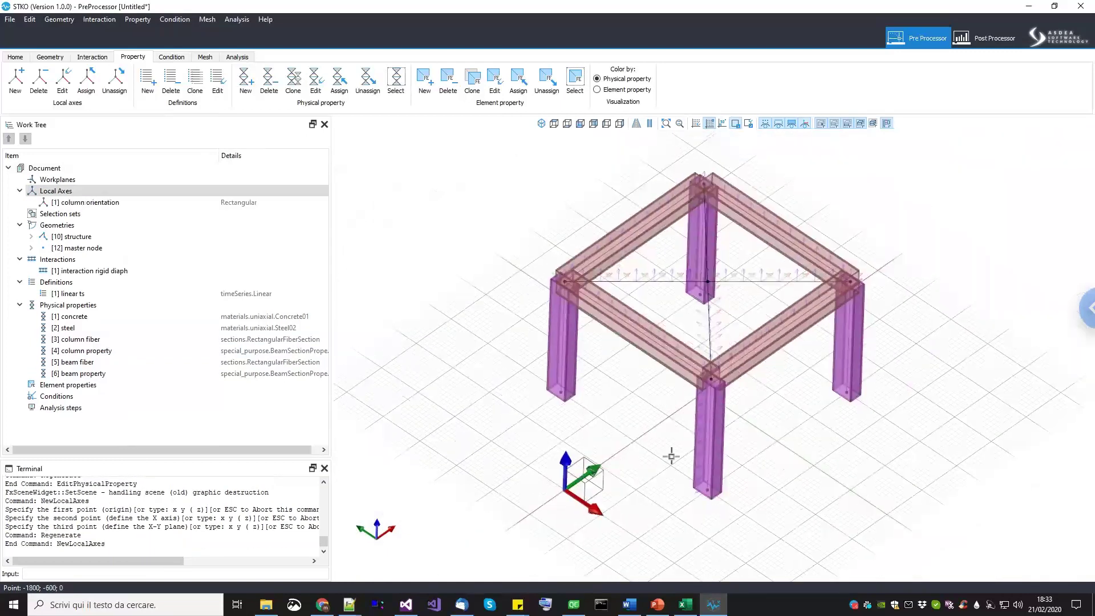
scroll(676, 456, "up", 1)
left_click(694, 439)
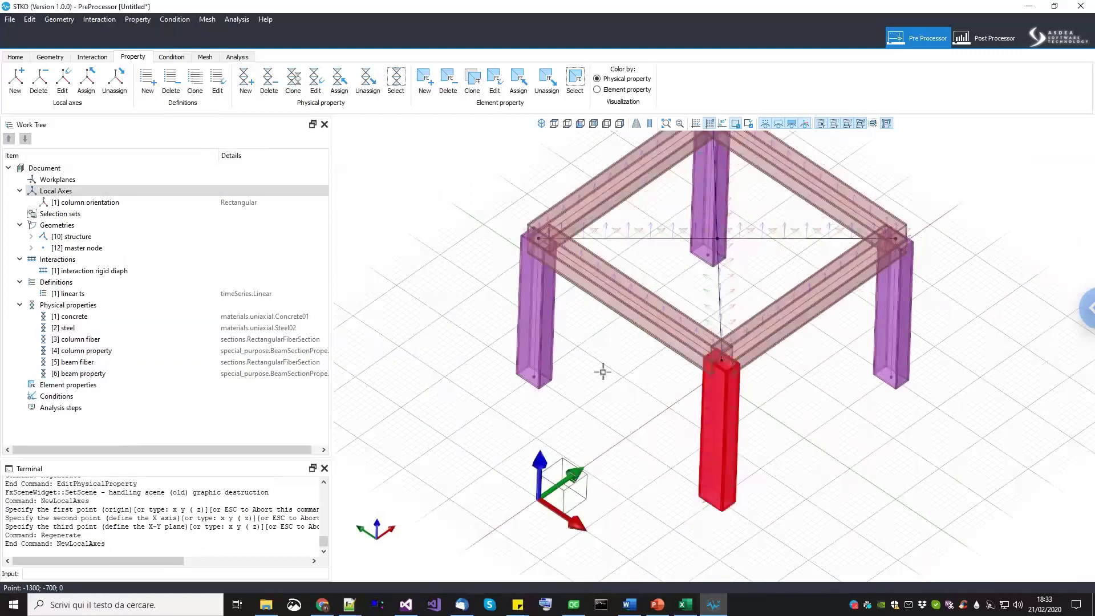
left_click(548, 332)
scroll(656, 381, "down", 1)
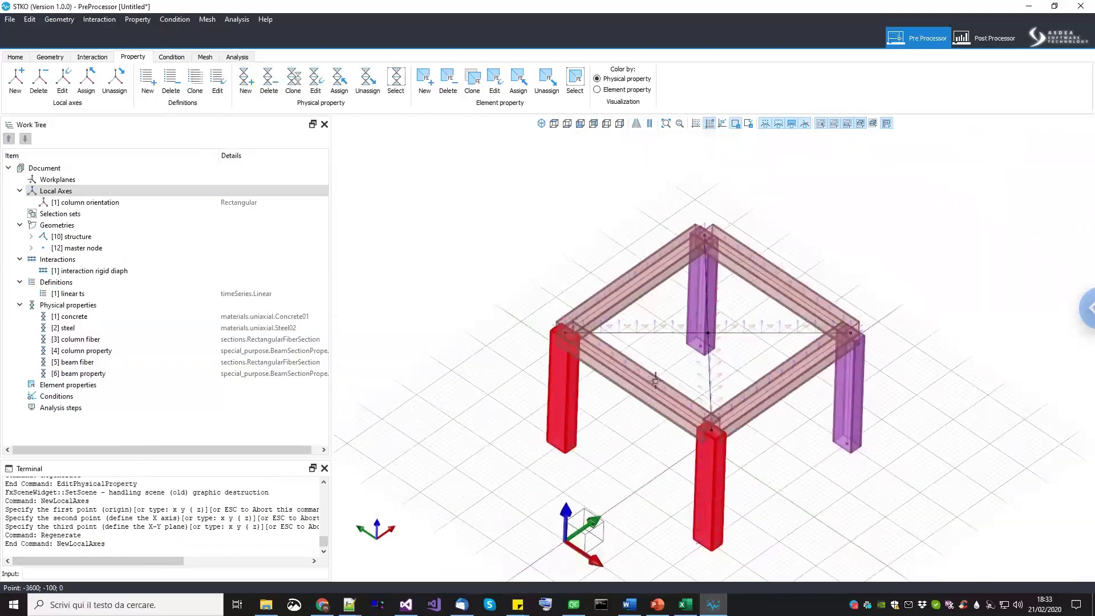
scroll(695, 283, "up", 1)
scroll(691, 337, "up", 2)
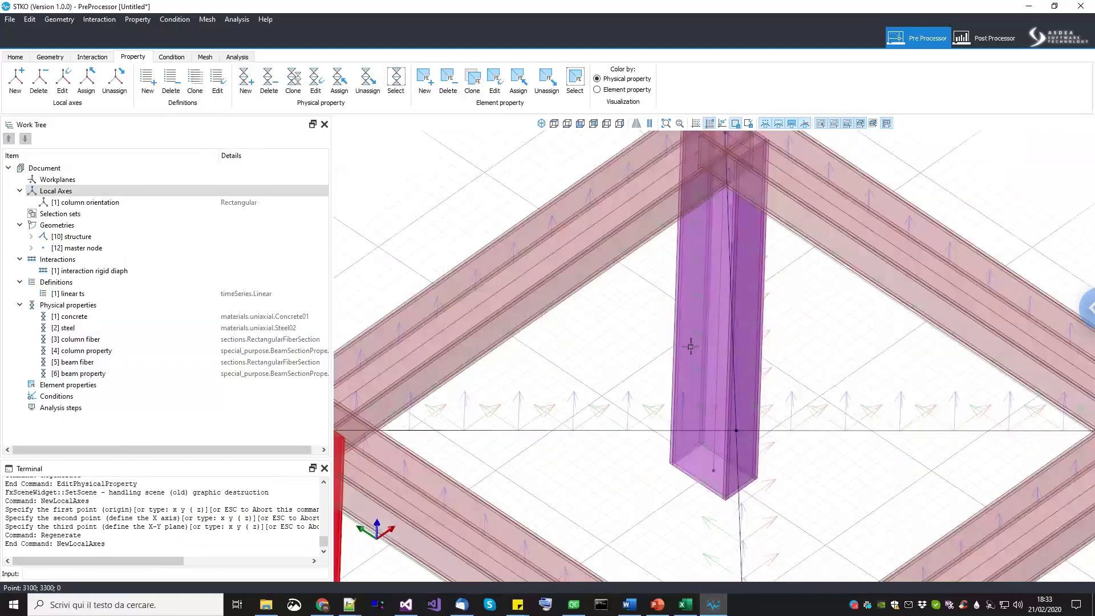
left_click(693, 383)
scroll(706, 385, "down", 4)
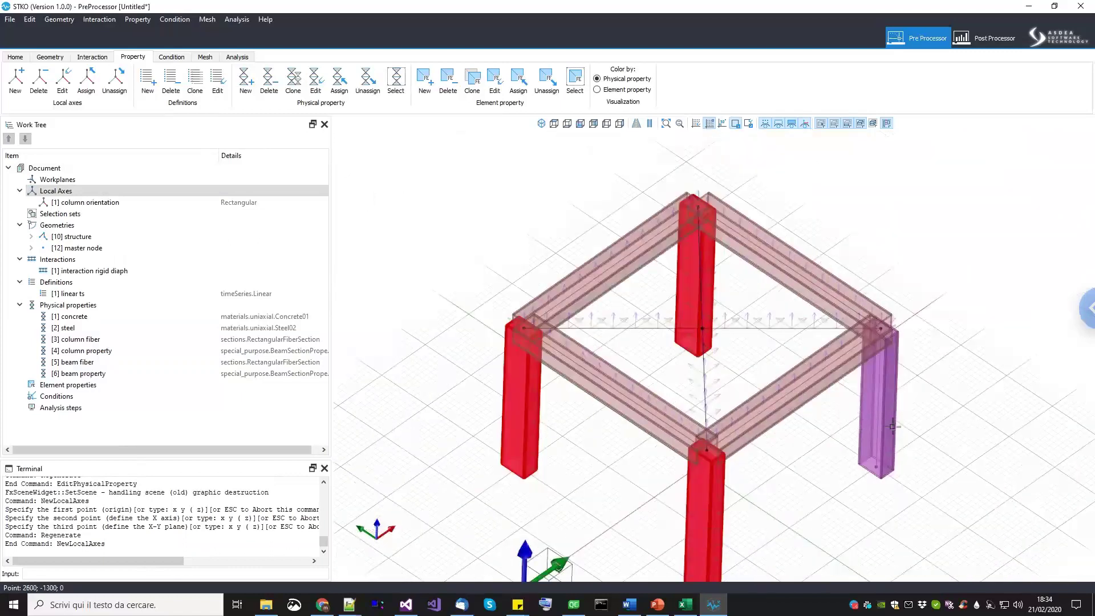
scroll(836, 425, "down", 2)
left_click(85, 202)
left_click_drag(85, 202, 423, 273)
scroll(796, 458, "up", 3)
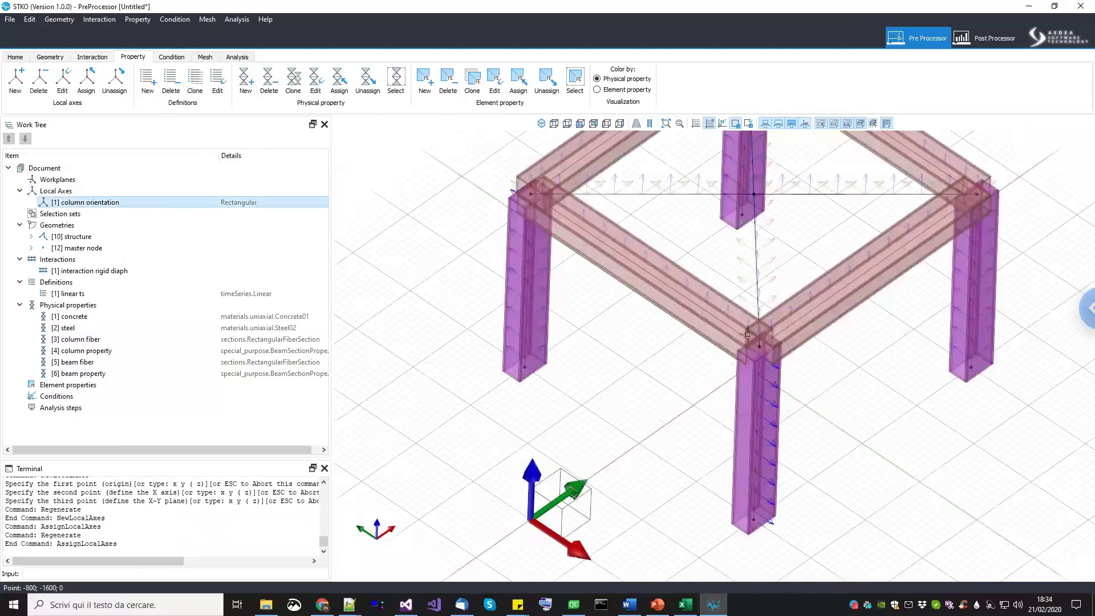
scroll(758, 441, "up", 3)
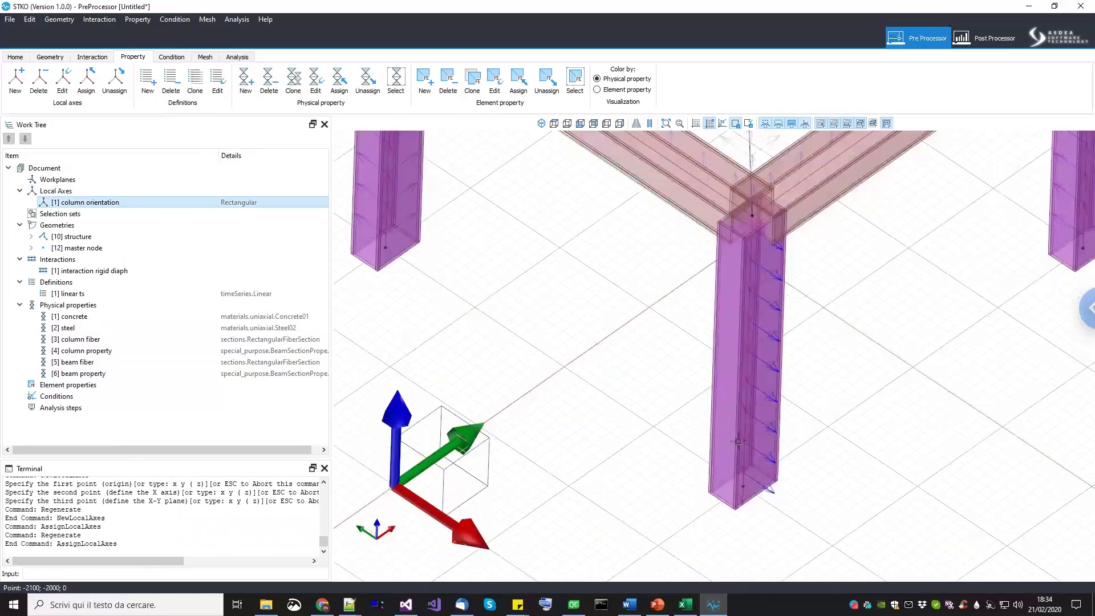
scroll(740, 421, "up", 1)
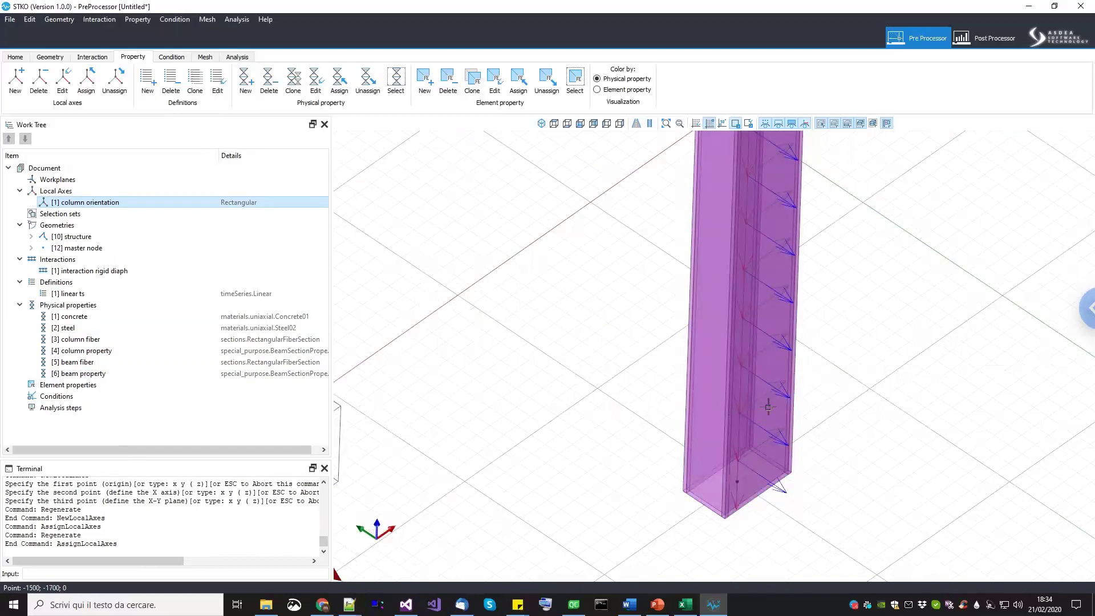
Inspect the local axes orientation on the columns and beams across the whole frame.
scroll(820, 306, "down", 3)
middle_click_drag(820, 305, 713, 428)
mouse_move(634, 421)
middle_mouse_down("shift")
mouse_move(486, 423)
mouse_move(618, 408)
middle_mouse_up("shift")
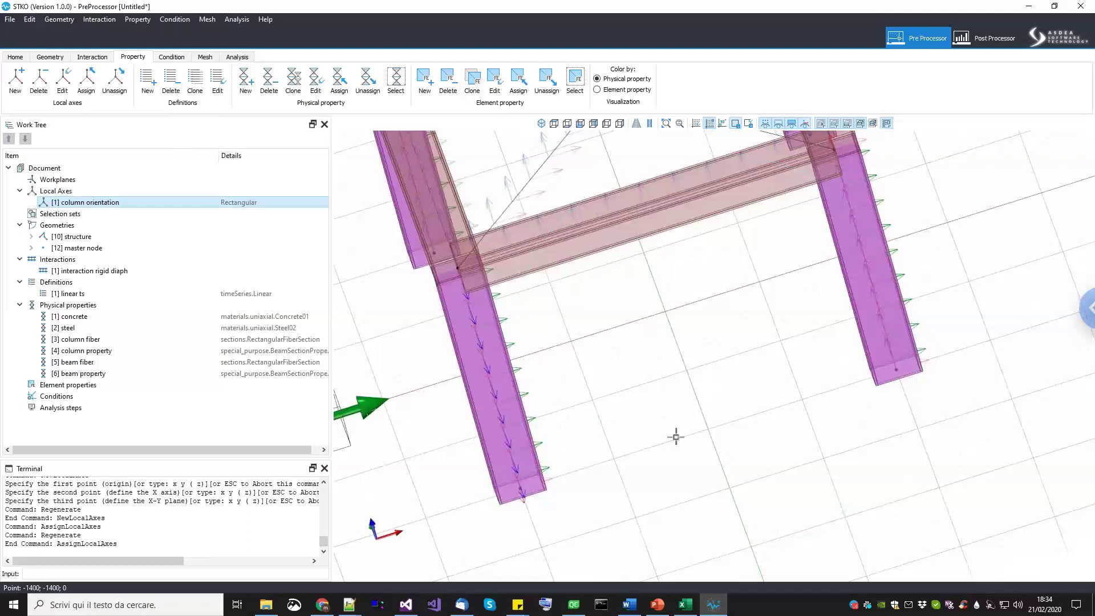
scroll(524, 440, "up", 3)
scroll(525, 441, "down", 3)
middle_click_drag(592, 421, 799, 325, "shift")
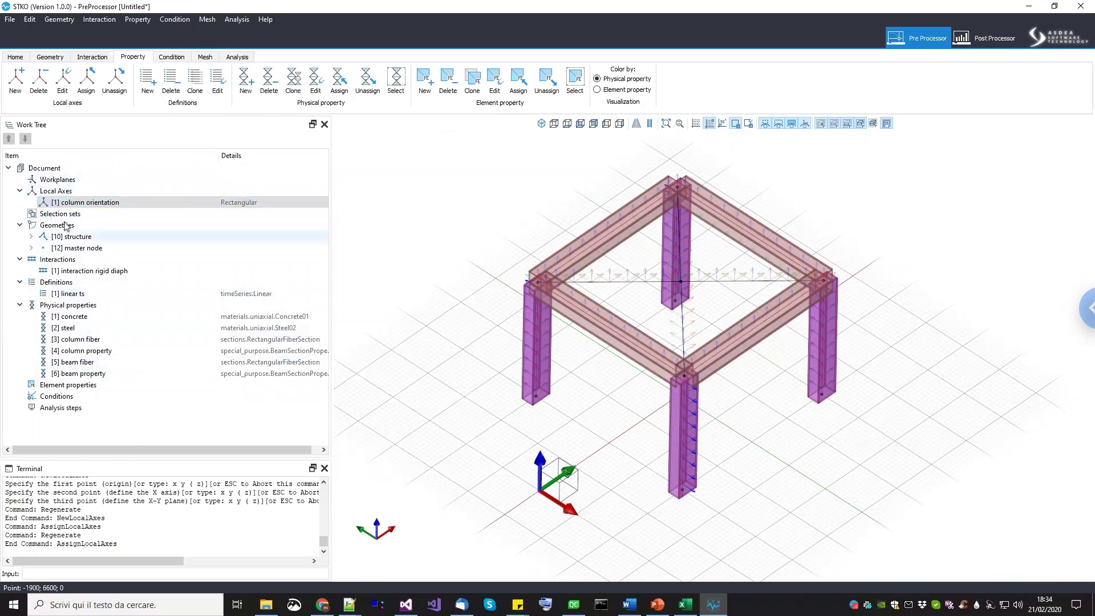
middle_click_drag(685, 321, 561, 280)
Save the document as "model" in a new folder named example_02 inside webinar_04_rc_frame_distr_plast.
left_click(9, 19)
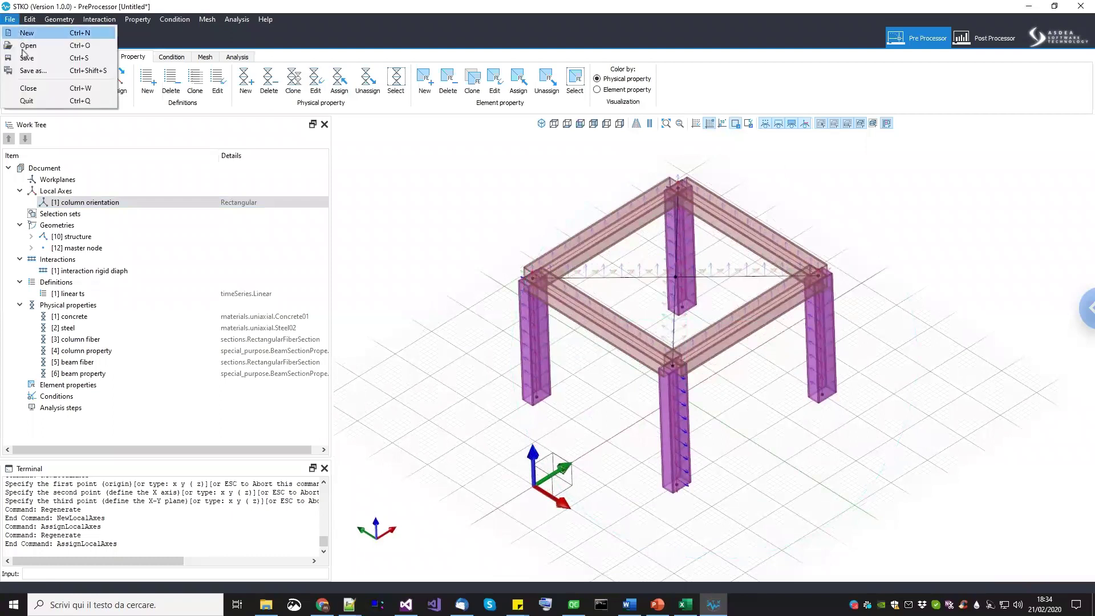
left_click(27, 59)
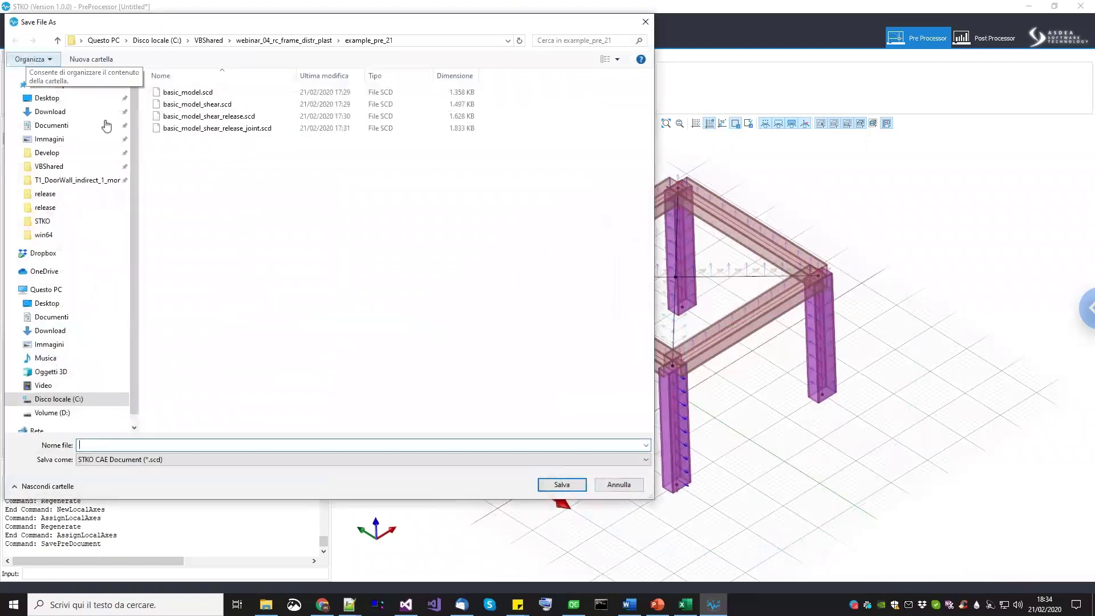
left_click(273, 40)
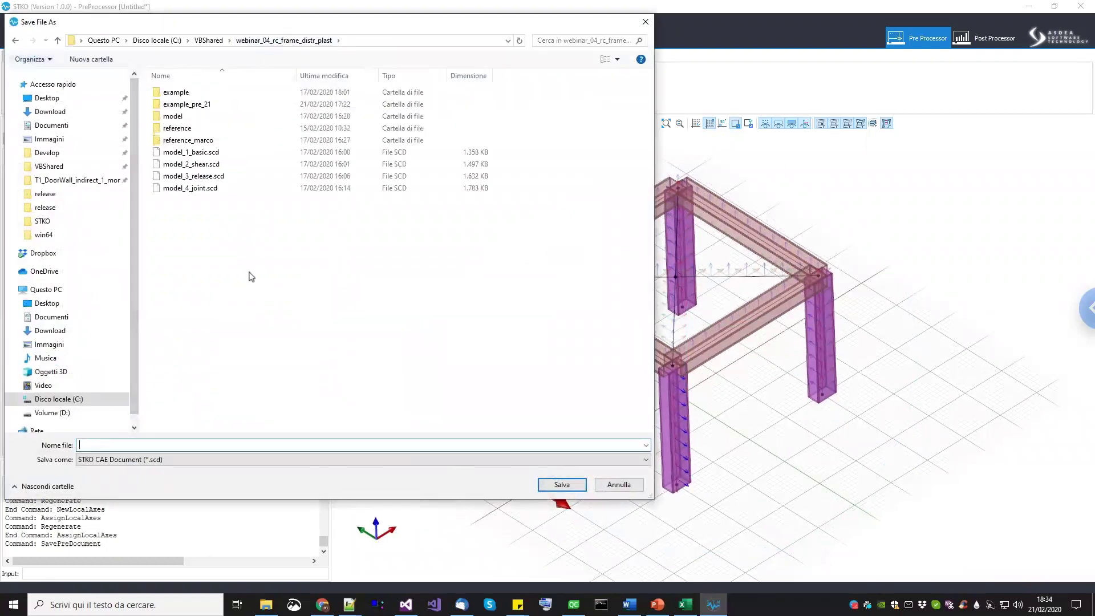
right_click(249, 277)
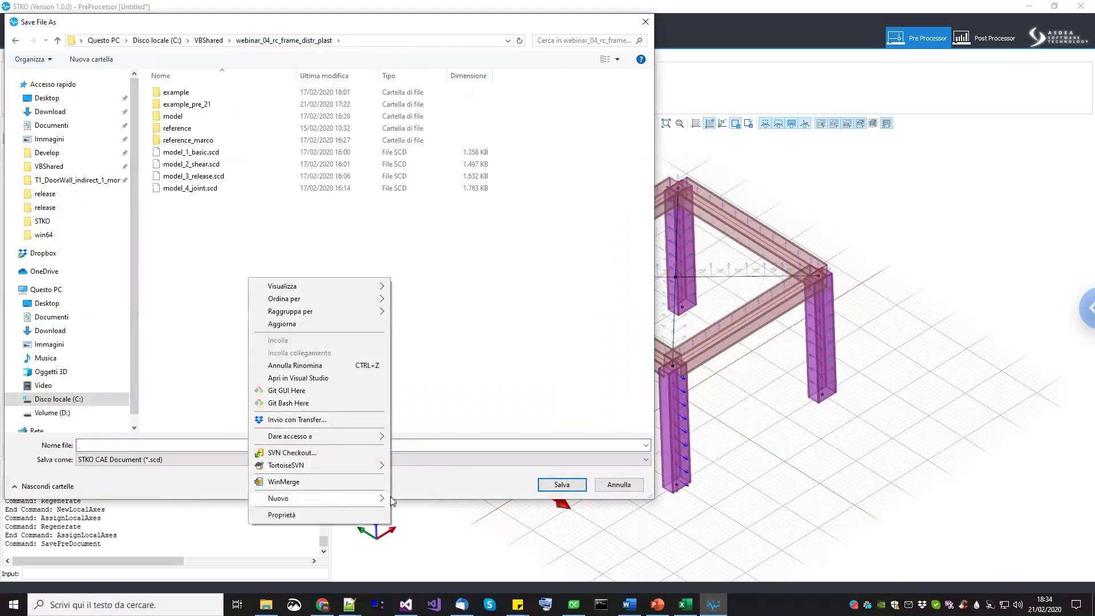
mouse_move(320, 498)
left_click(421, 344)
type("example_02")
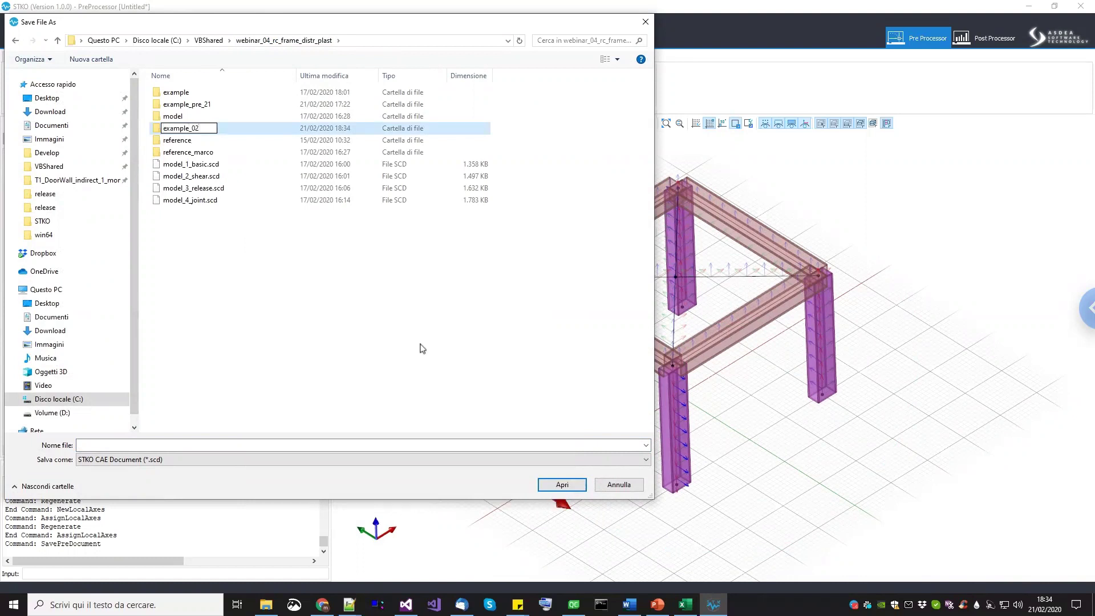
key("Return")
key("Return")
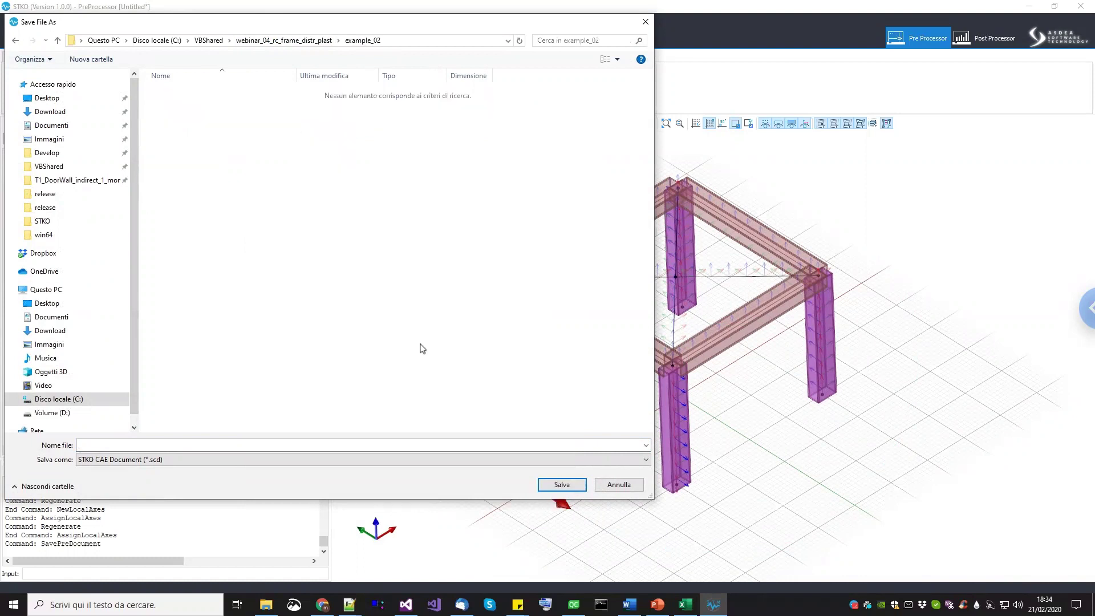
left_click(358, 445)
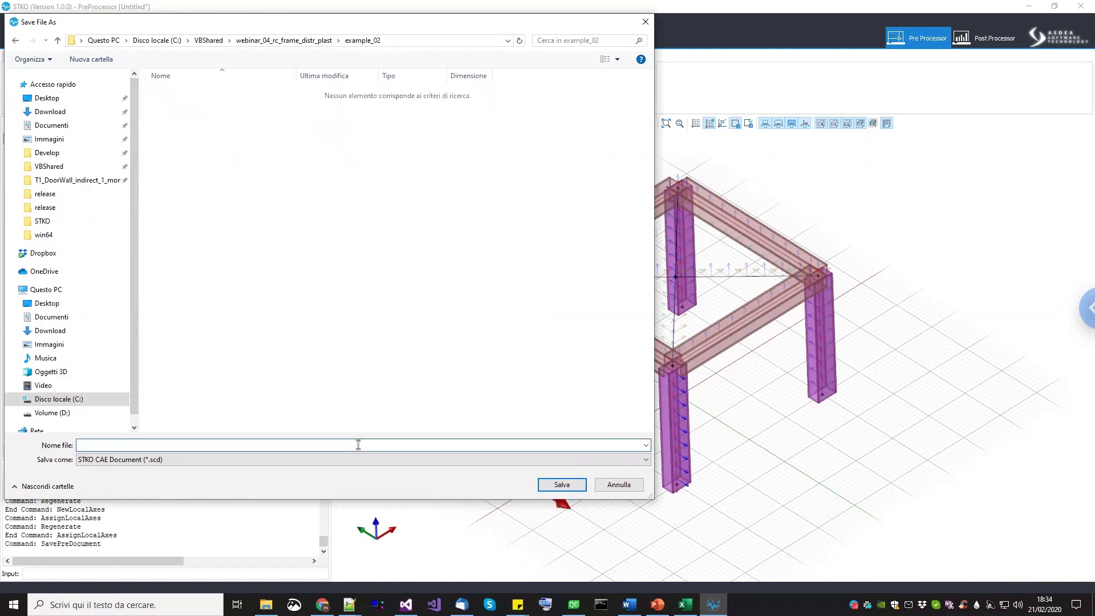
key("Return")
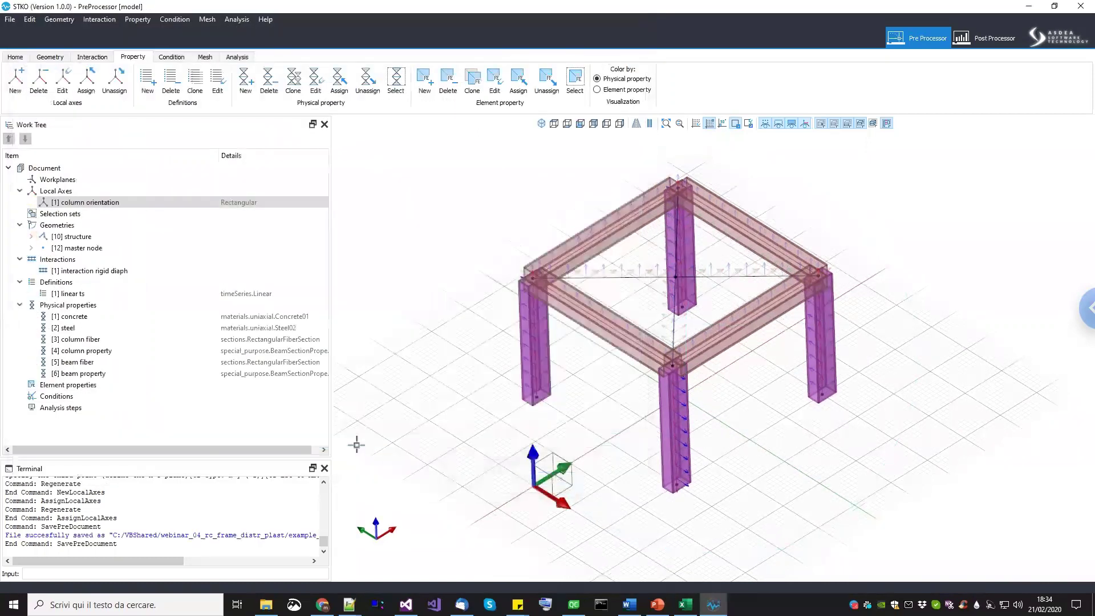
Hide the local axes display on the frame model.
left_click(106, 310)
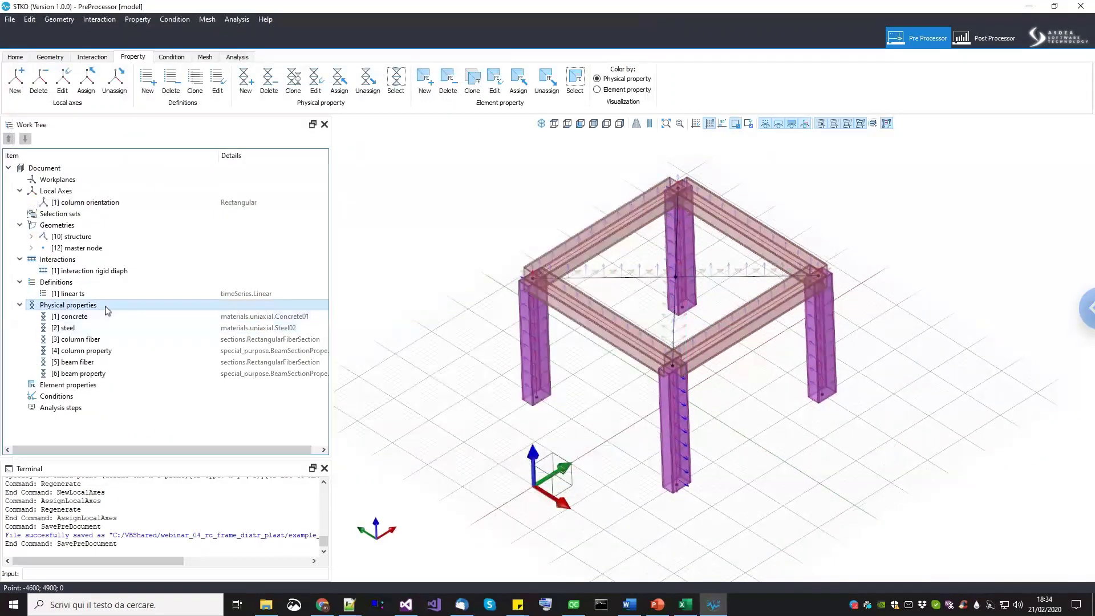
left_click(805, 125)
middle_click_drag(761, 276, 770, 251)
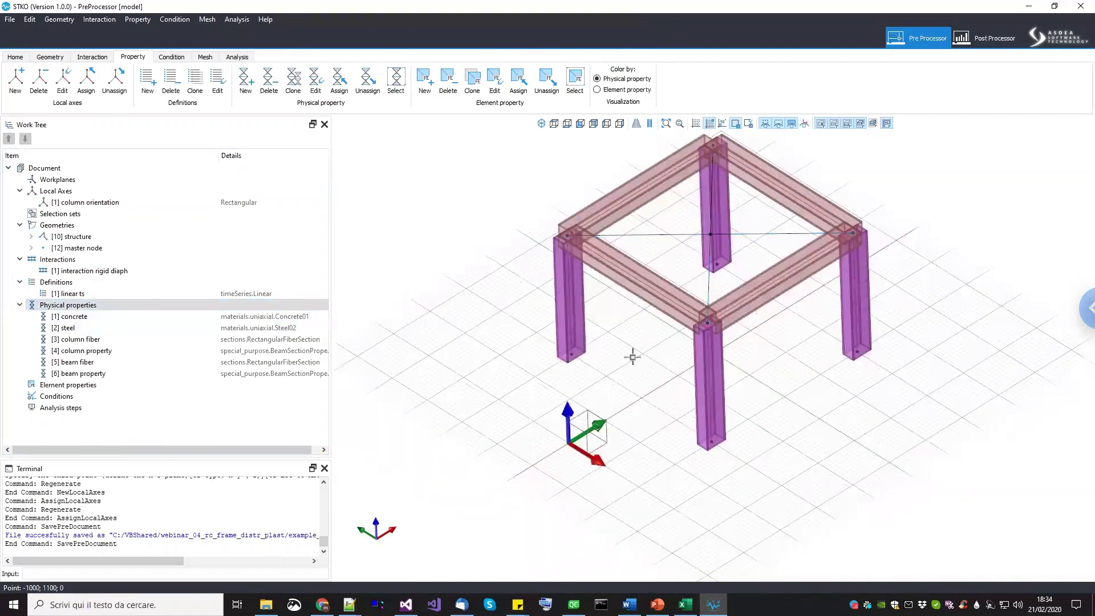
scroll(632, 357, "up", 2)
Create a new element property named "beam element" using the forceBeamColumn model from beam_column_elements.
left_click(95, 386)
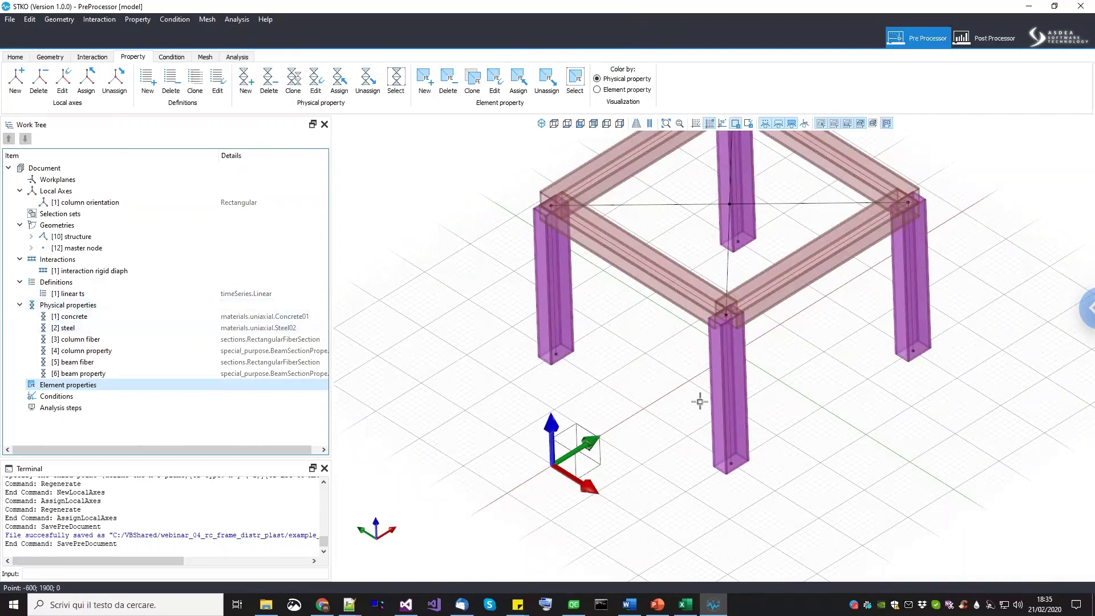
right_click(112, 389)
left_click(135, 393)
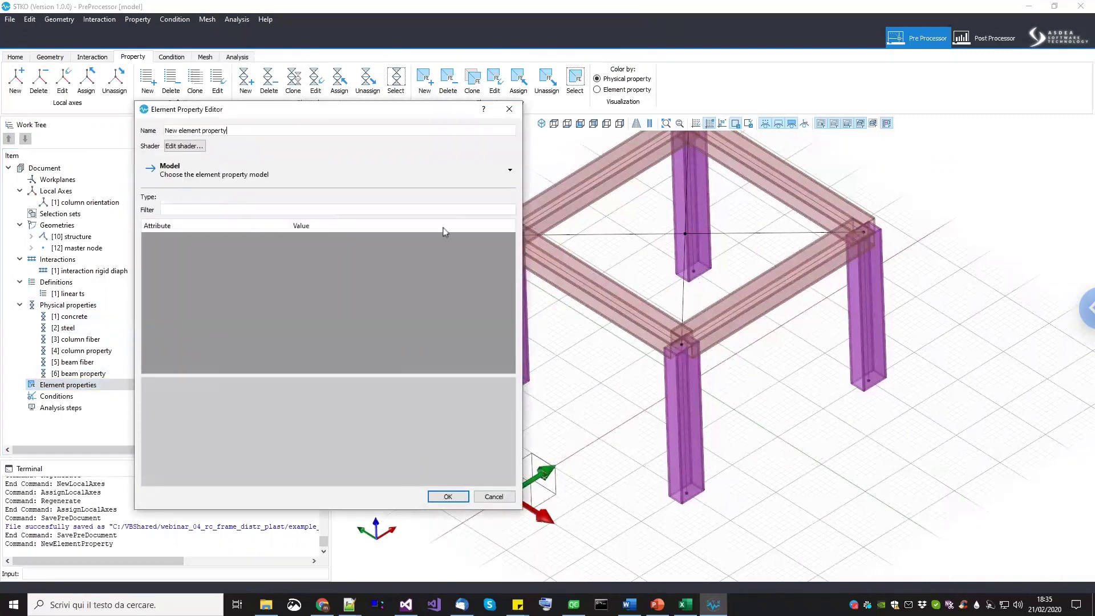
left_click_drag(240, 131, 87, 126)
type("beam element")
left_click(235, 175)
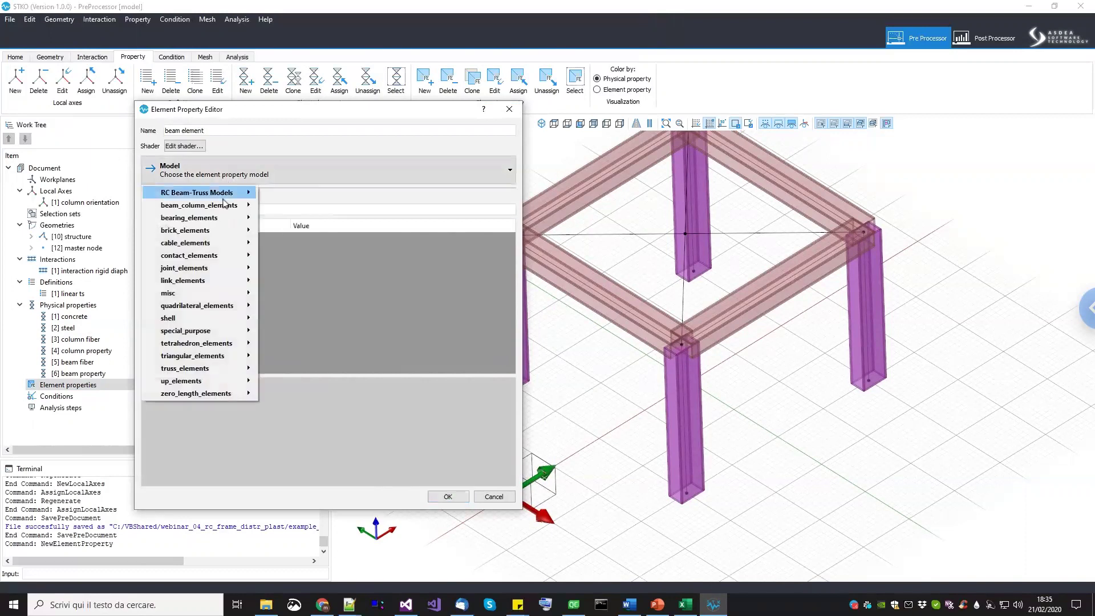
mouse_move(226, 206)
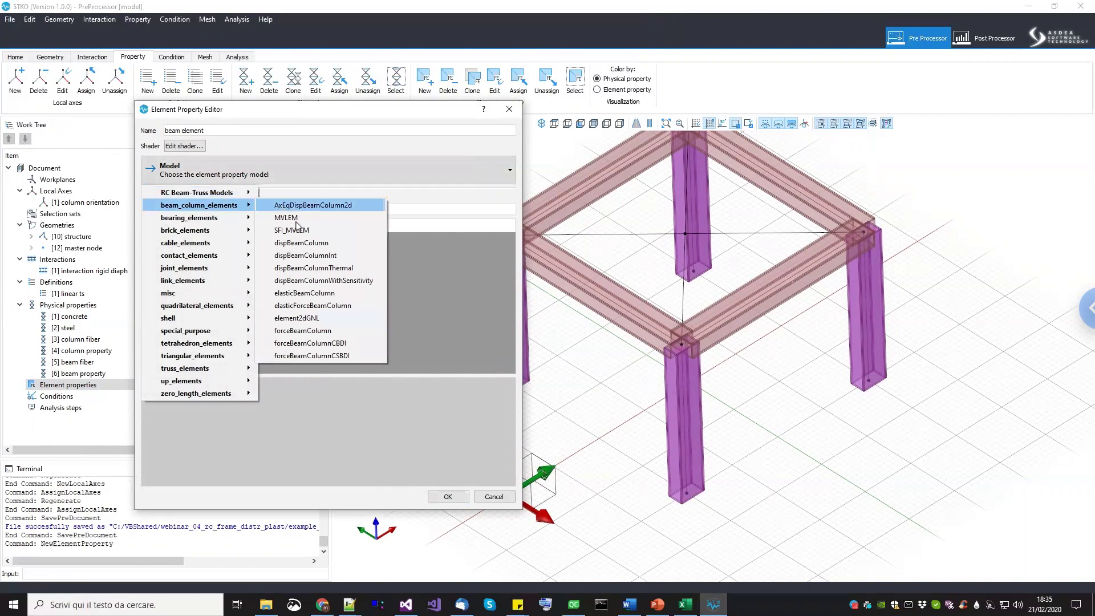
left_click(320, 332)
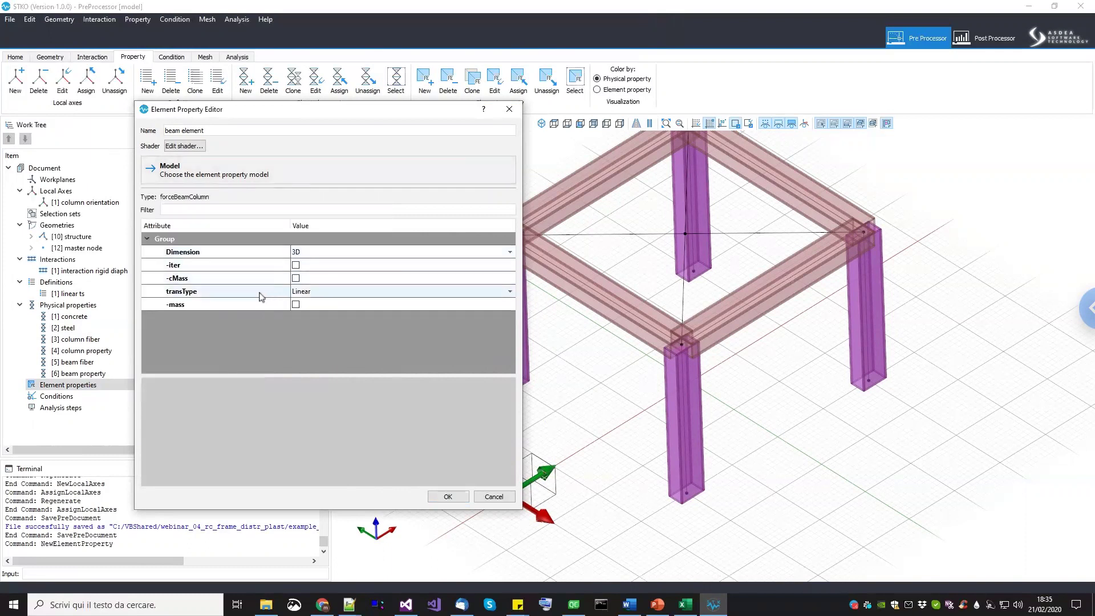
Choose Linear as the beam element's geometric transformation type and accept the element property.
left_click(332, 294)
left_click(307, 294)
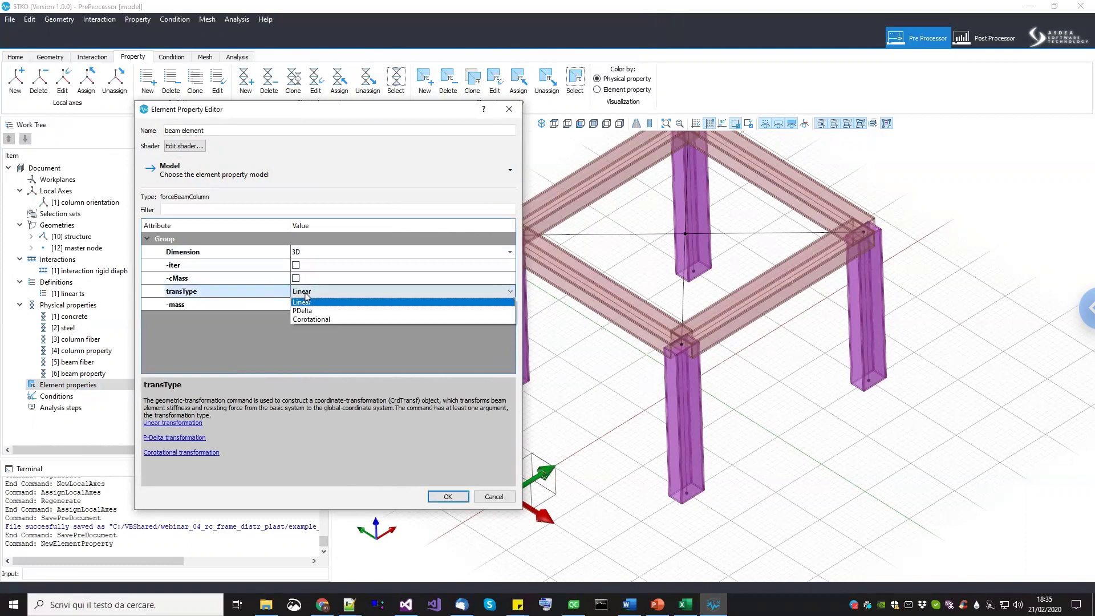
left_click(305, 302)
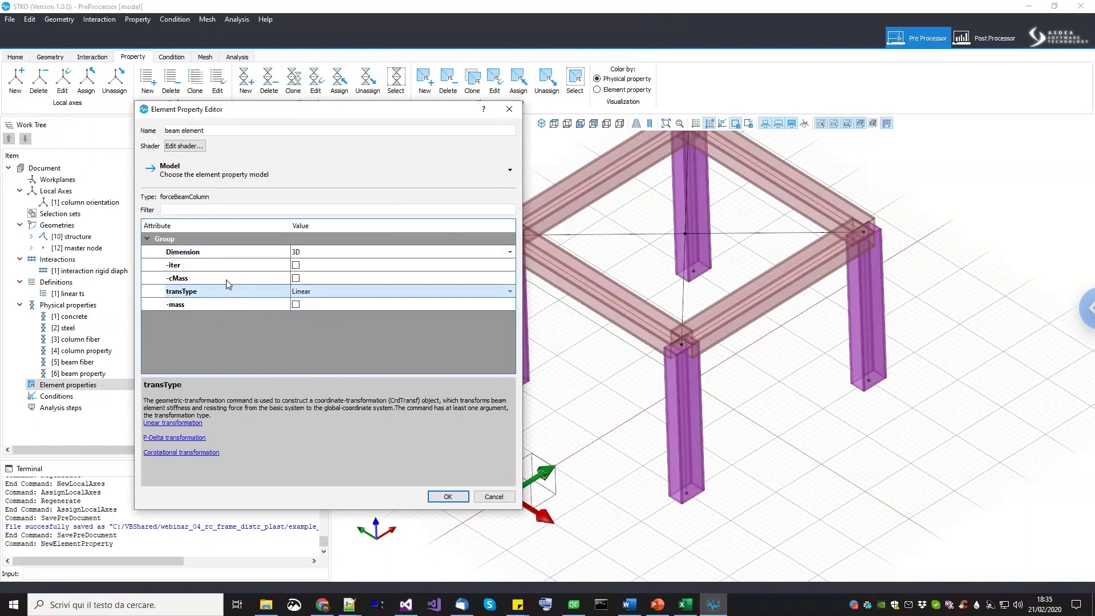
left_click(447, 497)
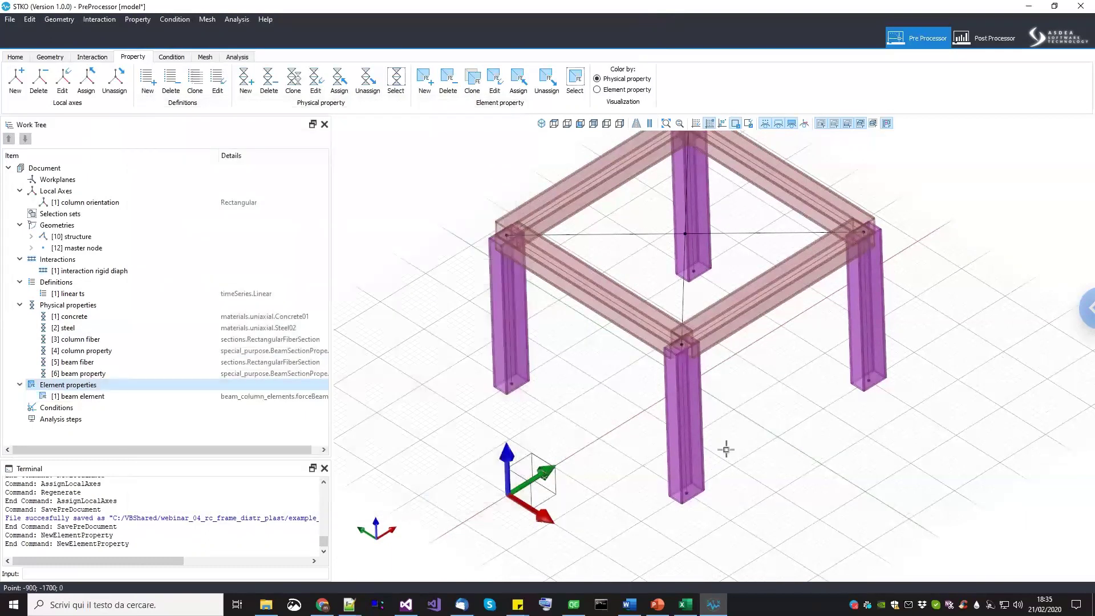
Assign the beam element property to all edges of the structure geometry.
scroll(726, 449, "down", 3)
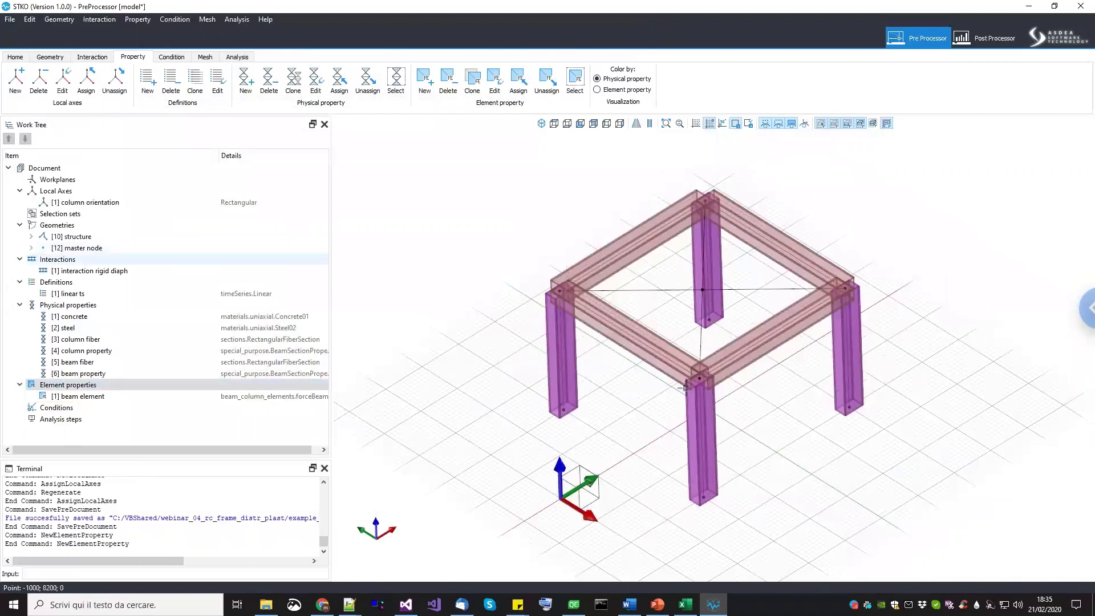
left_click(31, 236)
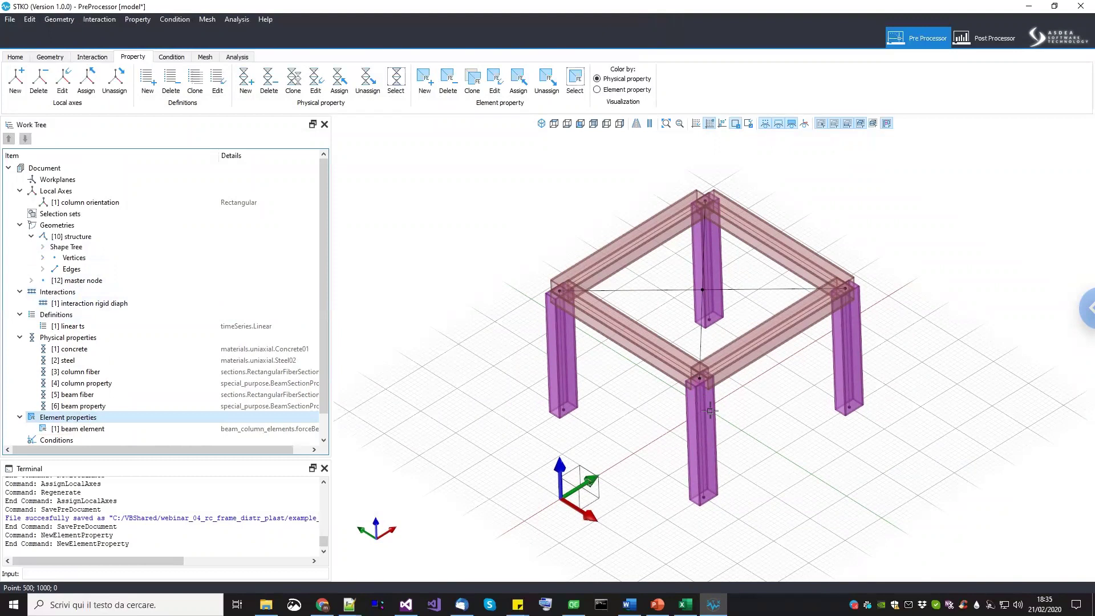
left_click(71, 269)
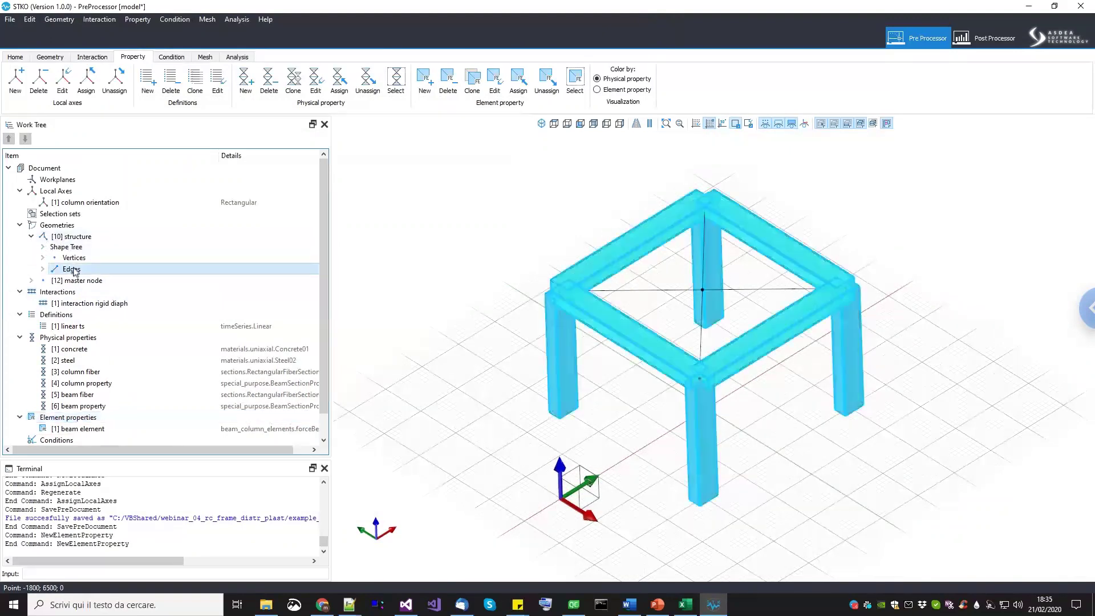
left_click(31, 236)
left_click(32, 236)
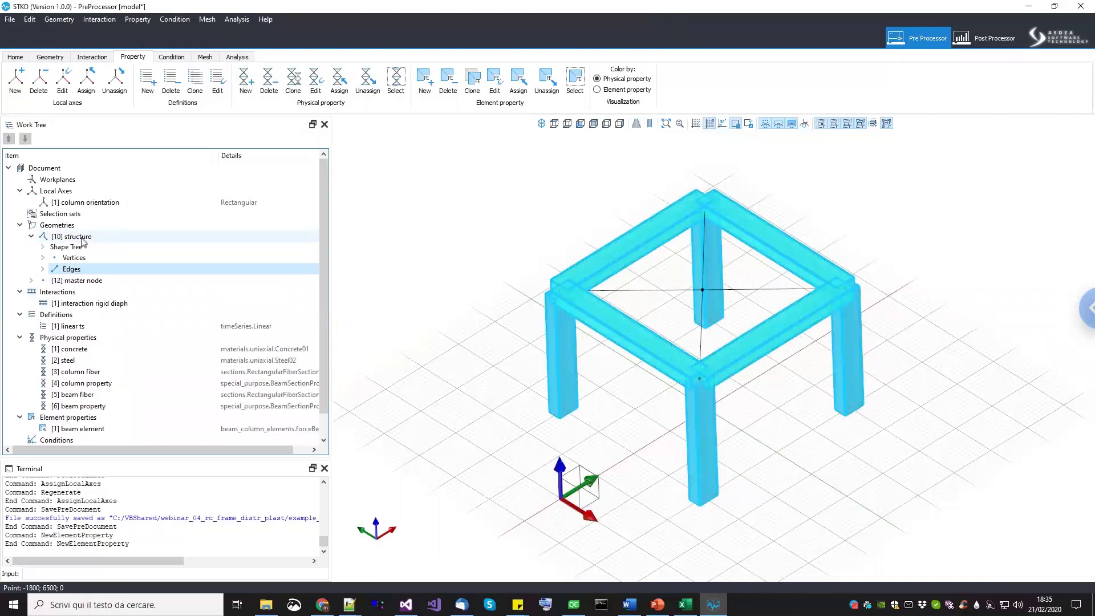
left_click(72, 270)
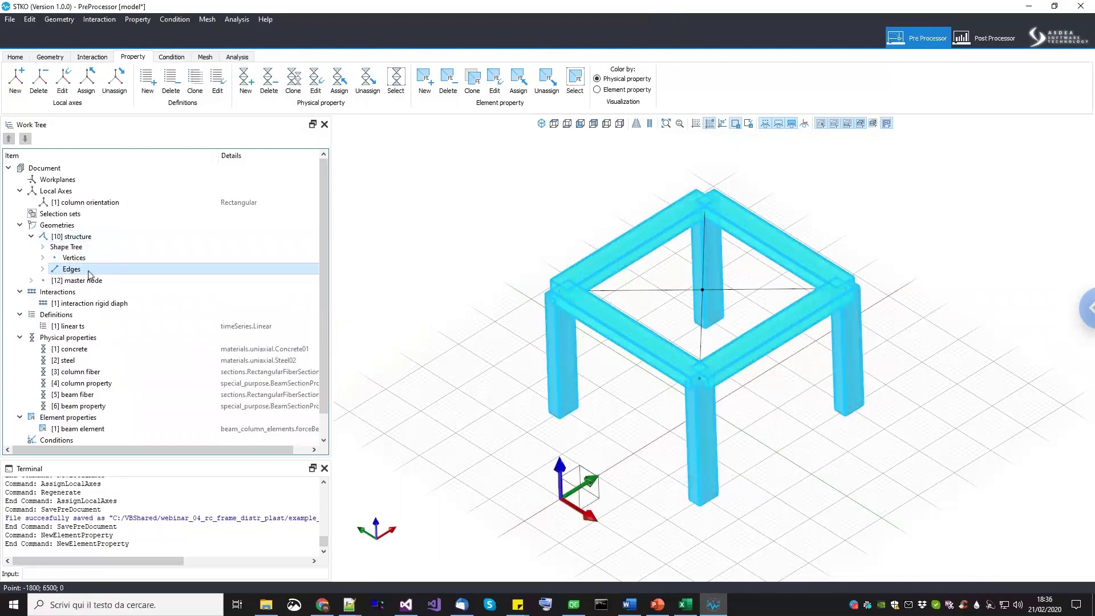
right_click(90, 275)
left_click(103, 279)
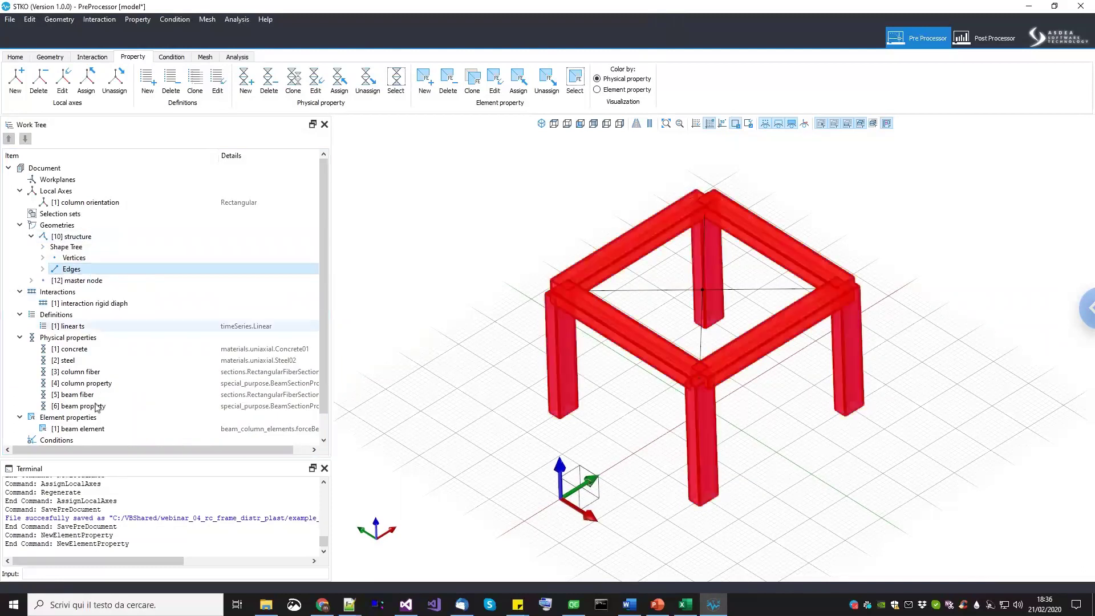
left_click(99, 429)
left_click_drag(99, 429, 382, 360)
scroll(543, 378, "down", 2)
middle_click_drag(543, 379, 555, 361)
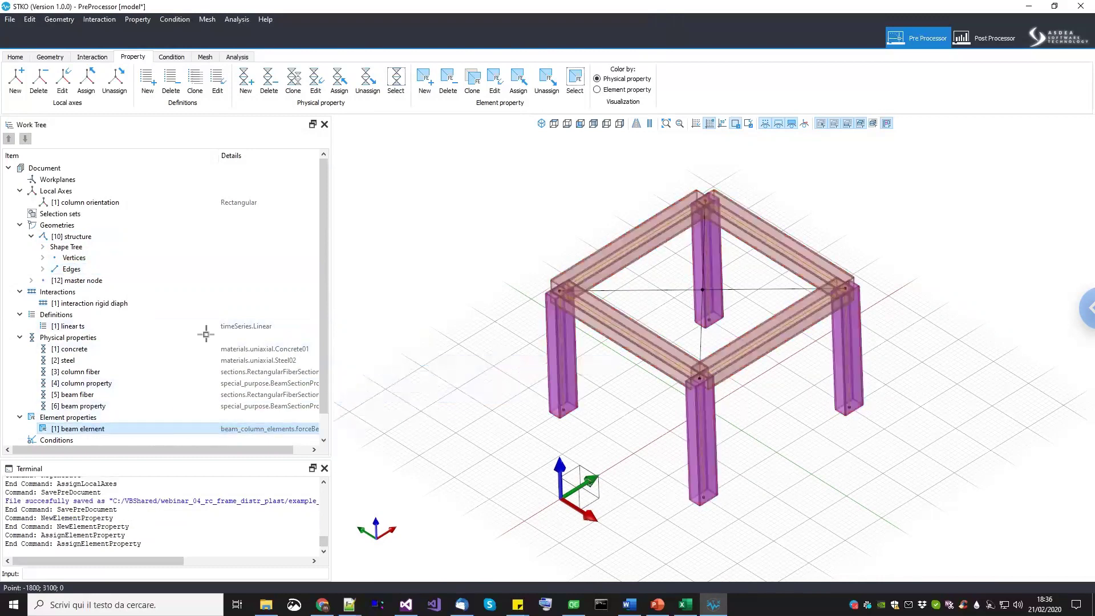
Switch the model to the Condition context for defining conditions.
scroll(72, 355, "down", 1)
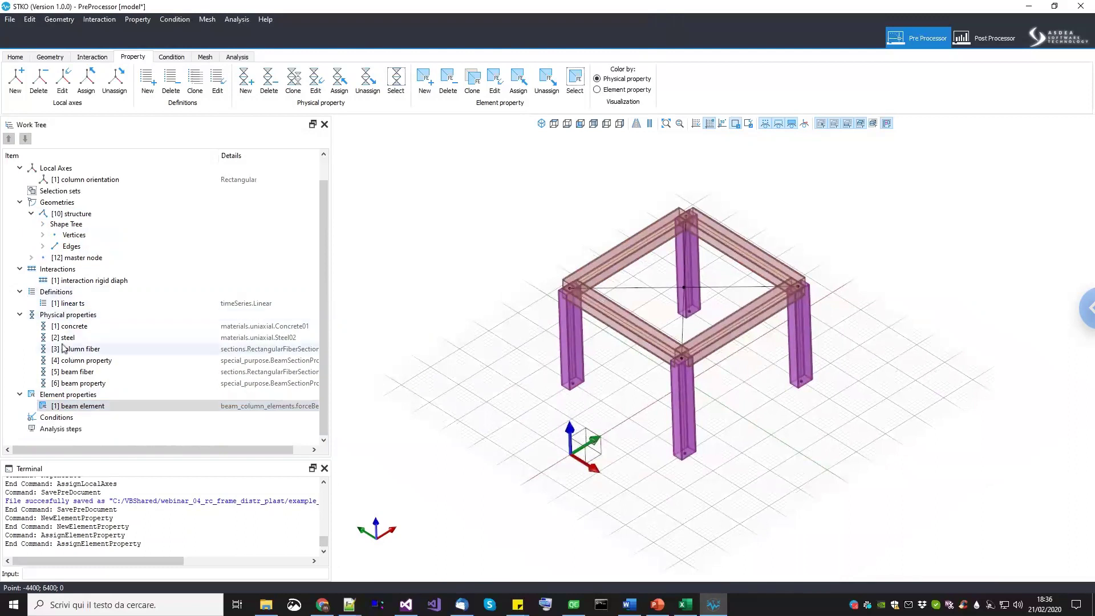
left_click(69, 421)
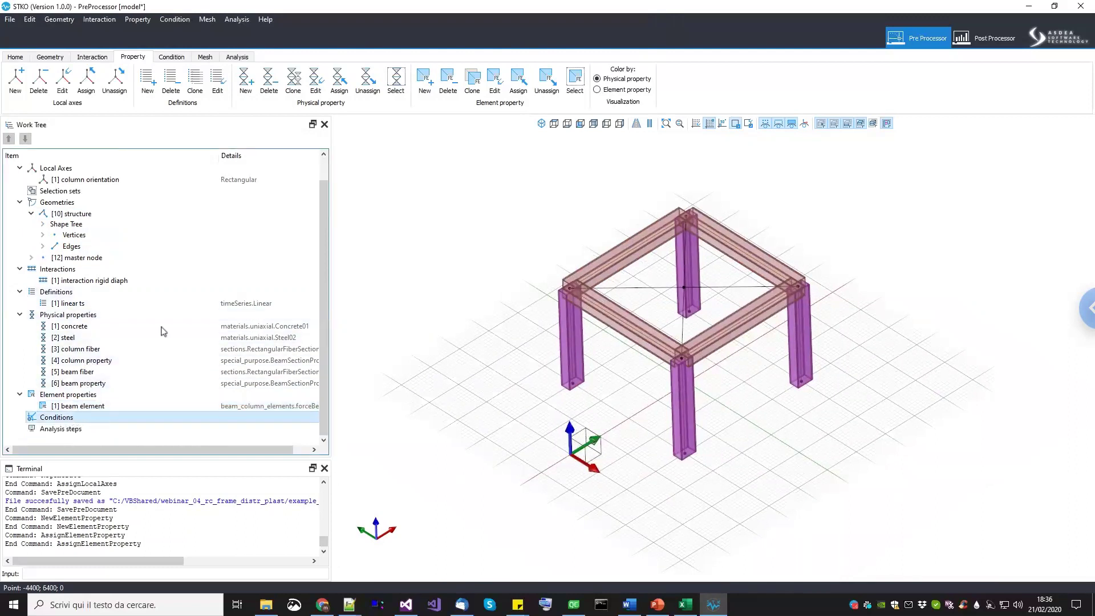
left_click(172, 58)
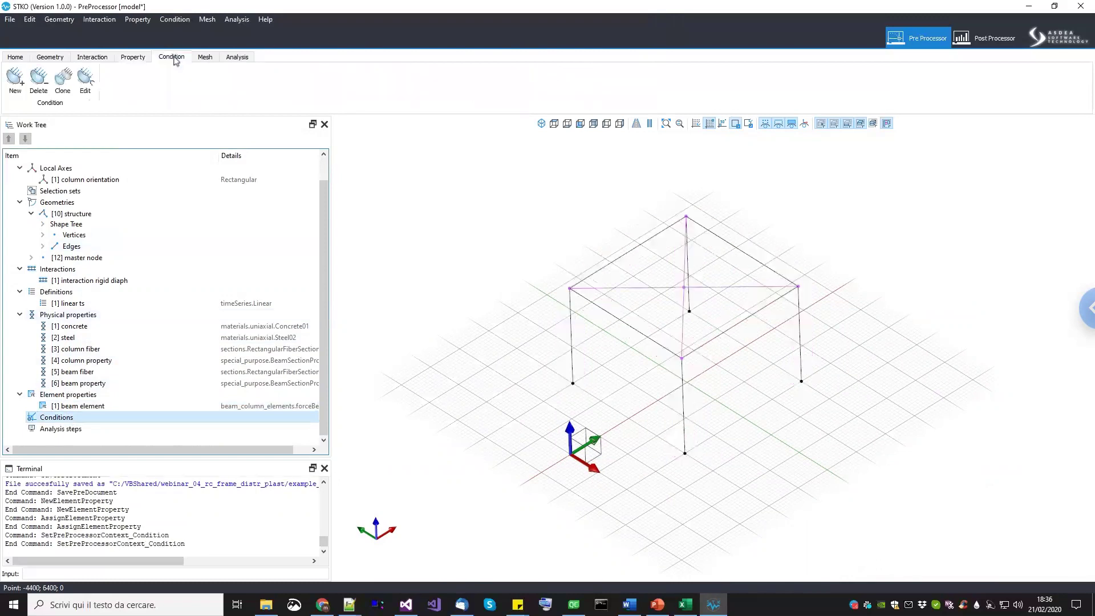
Add a new condition named "fix base" that uses the single-point (sp) fix constraint model.
middle_click_drag(766, 450, 708, 437)
middle_click_drag(770, 367, 780, 367)
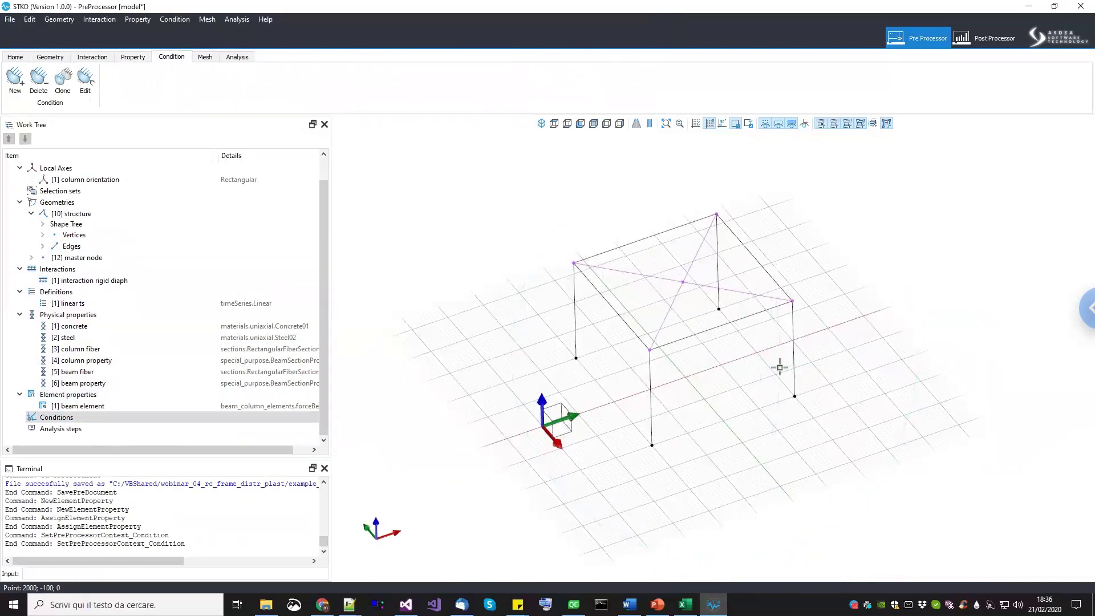
middle_click_drag(746, 382, 763, 326)
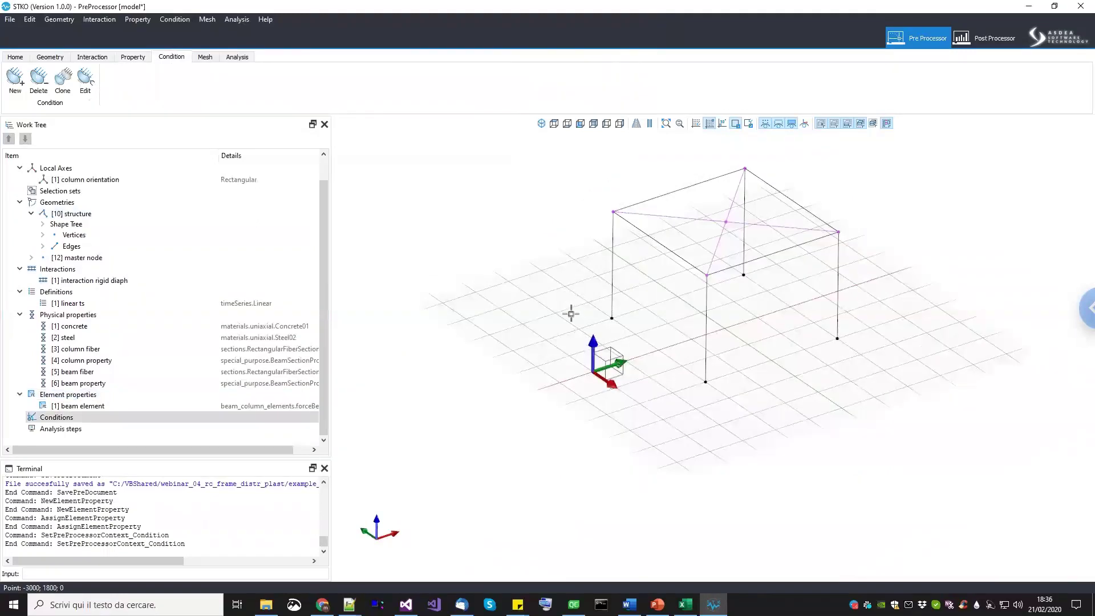
middle_click_drag(841, 366, 743, 293)
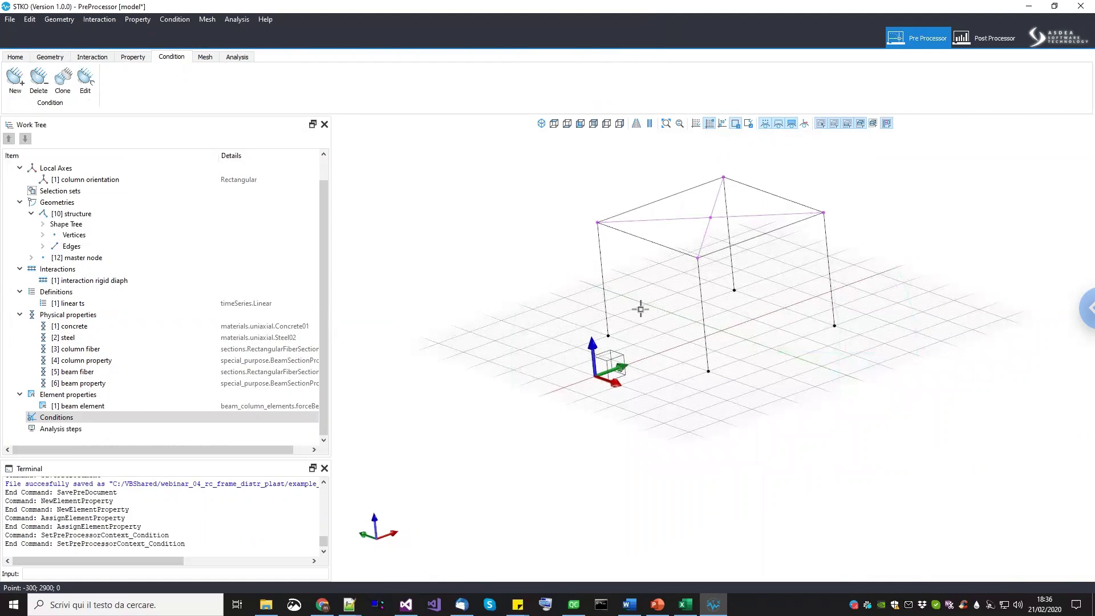
right_click(71, 420)
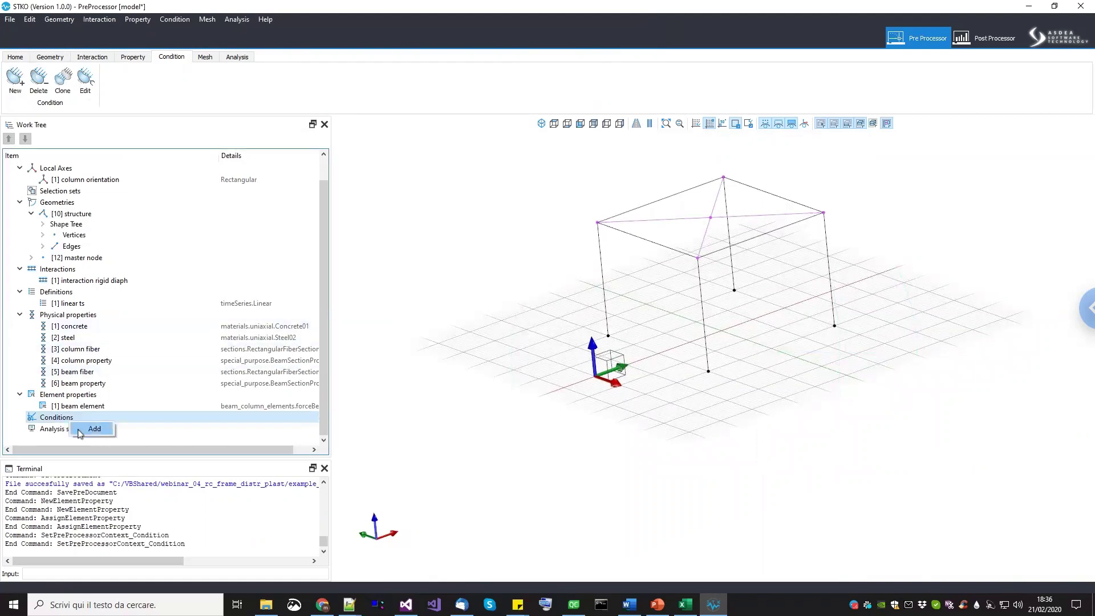
left_click(92, 429)
key("ctrl+a")
type("f")
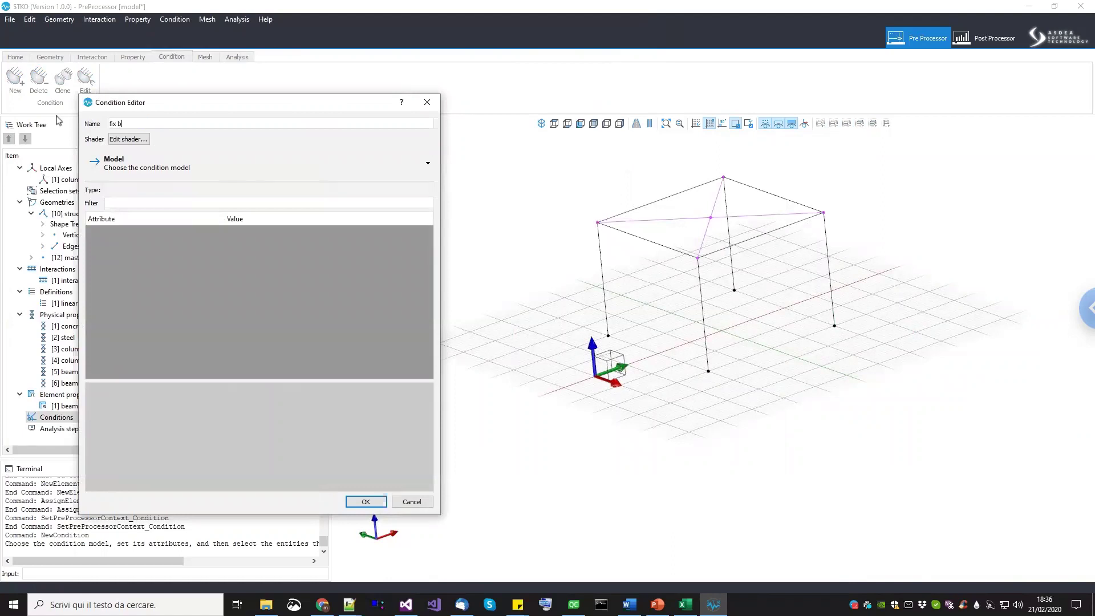
left_click(155, 176)
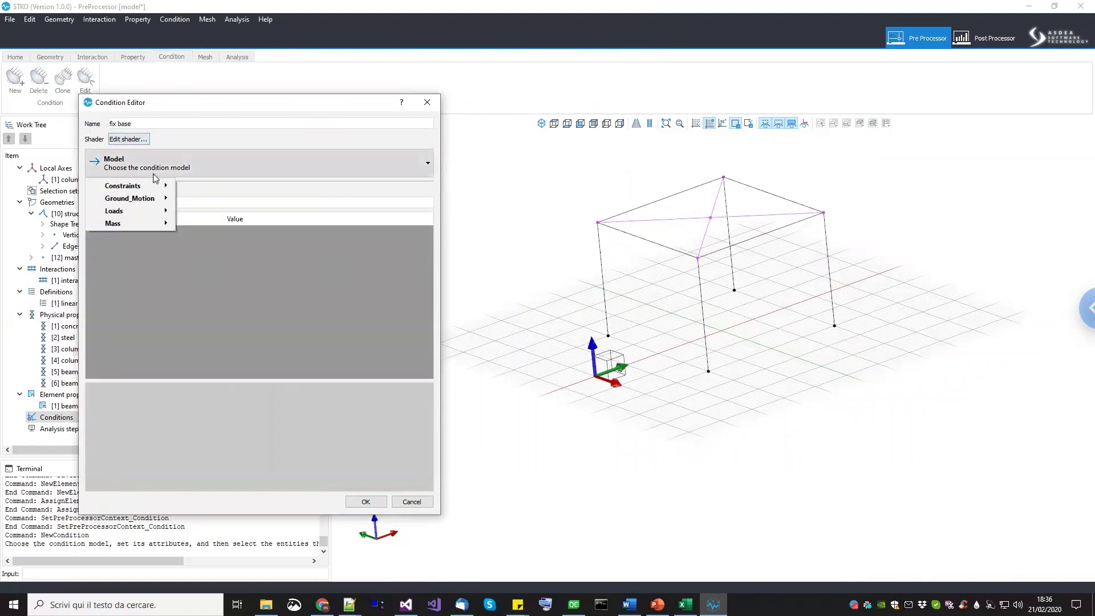
mouse_move(156, 188)
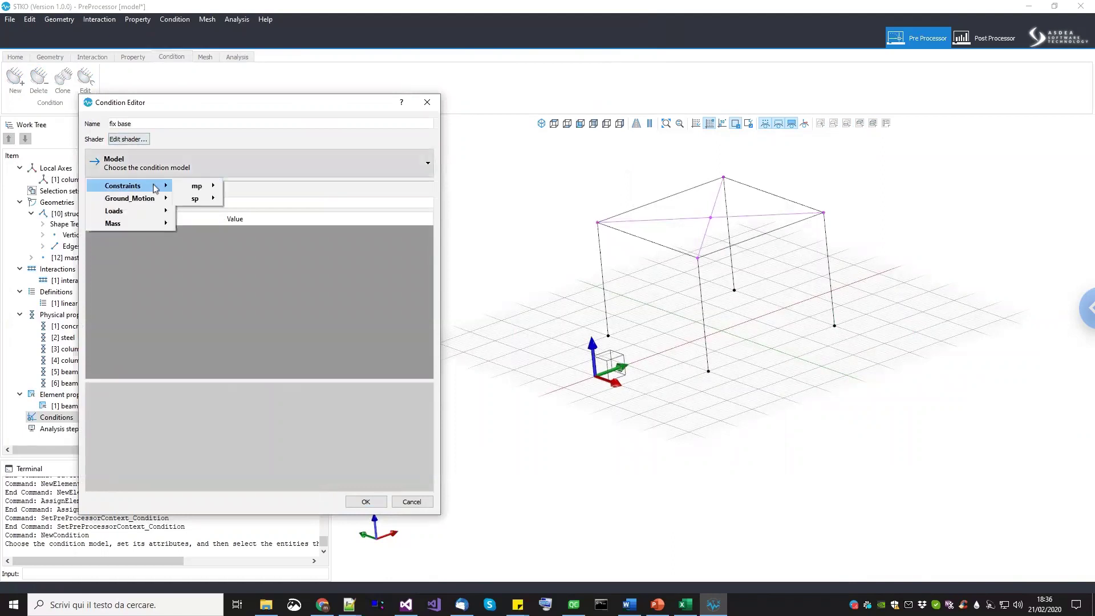
mouse_move(206, 202)
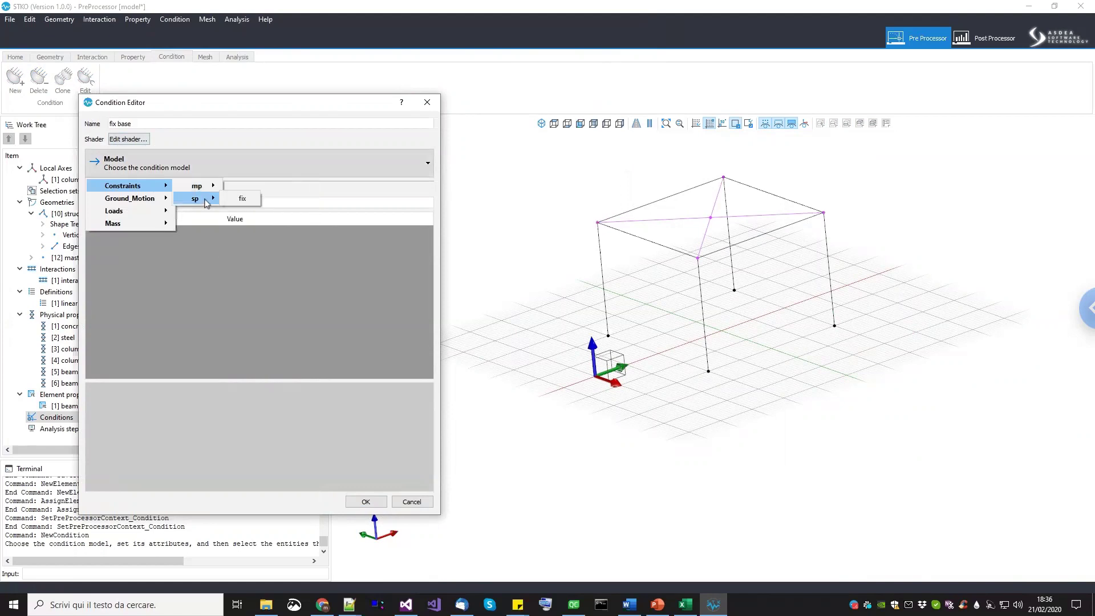
left_click(239, 199)
Set the constraint's dimension to 3D and its model type to U-R (Displacement+Rotation).
left_click(240, 246)
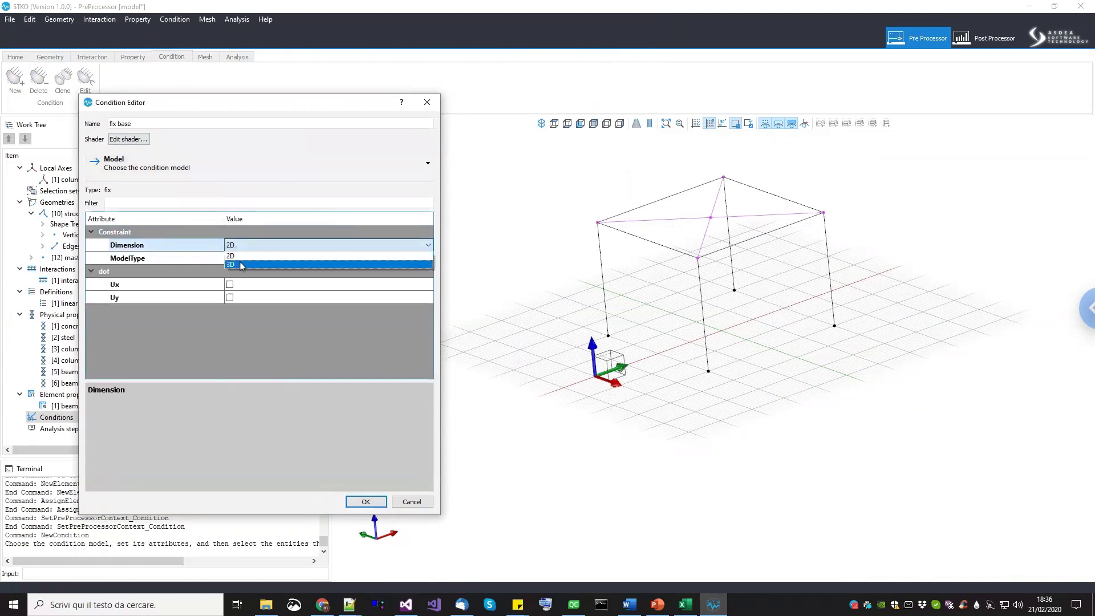
left_click(242, 265)
left_click(243, 259)
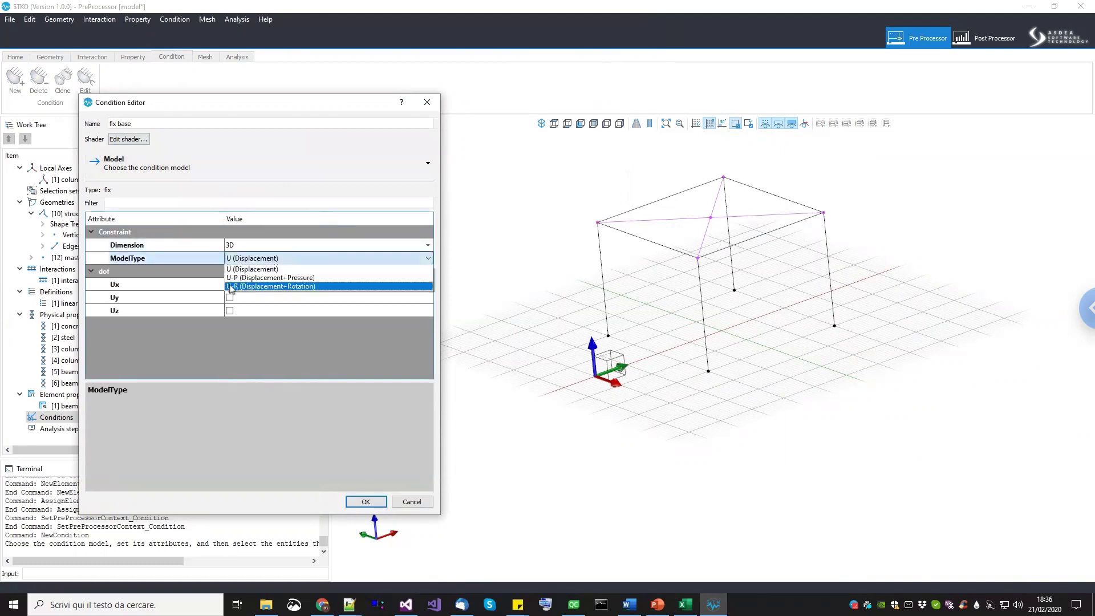
left_click(271, 287)
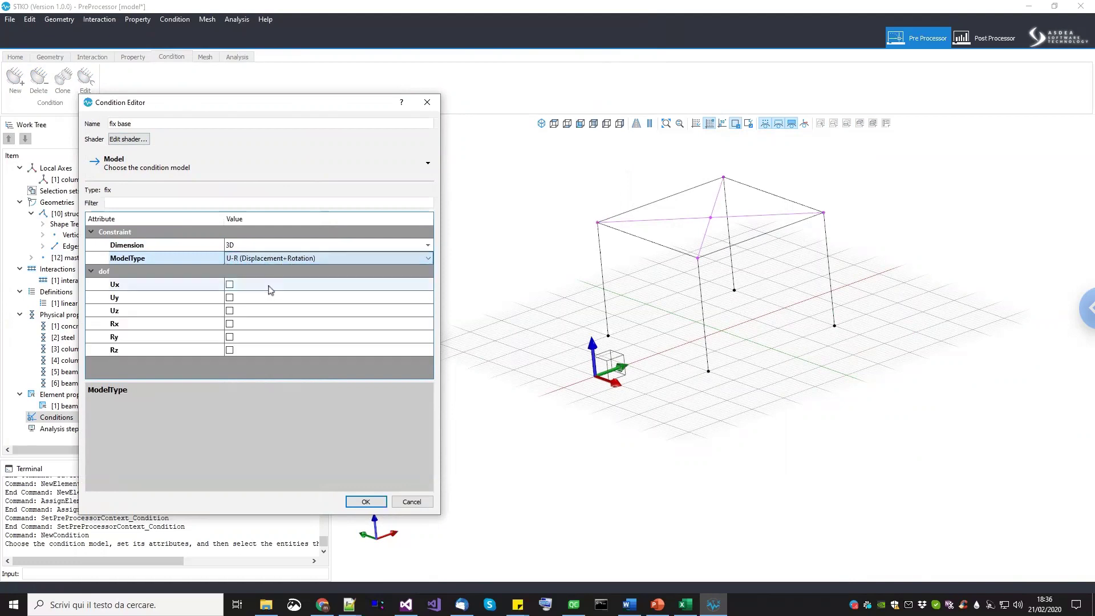
Restrain all six degrees of freedom: Ux, Uy, Uz, Rx, Ry and Rz.
left_click(243, 297)
left_click(230, 285)
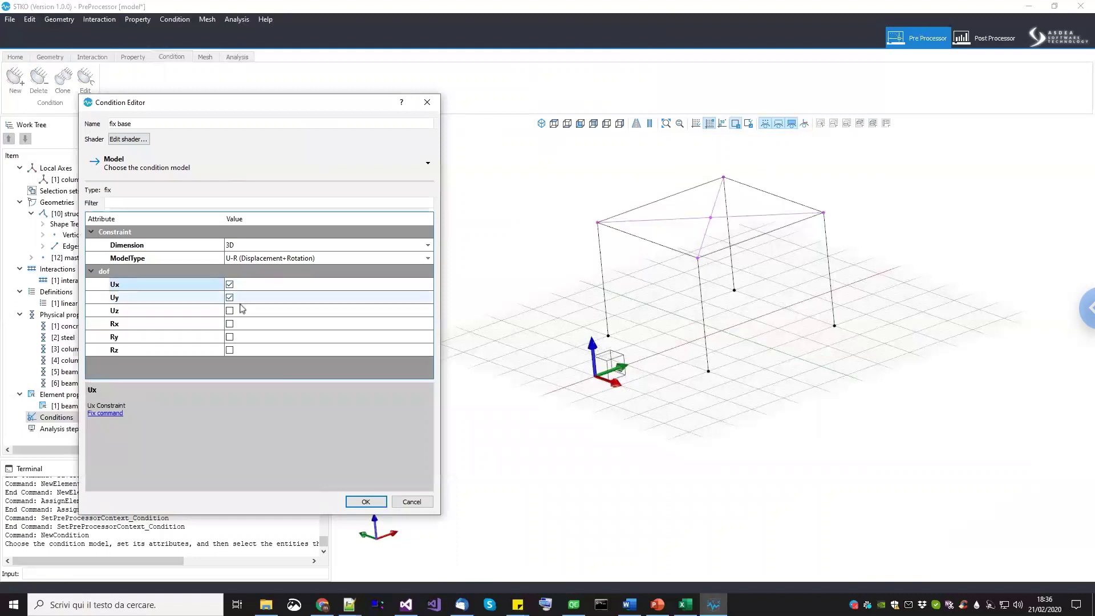
left_click(230, 311)
left_click(230, 324)
left_click(239, 349)
left_click(242, 337)
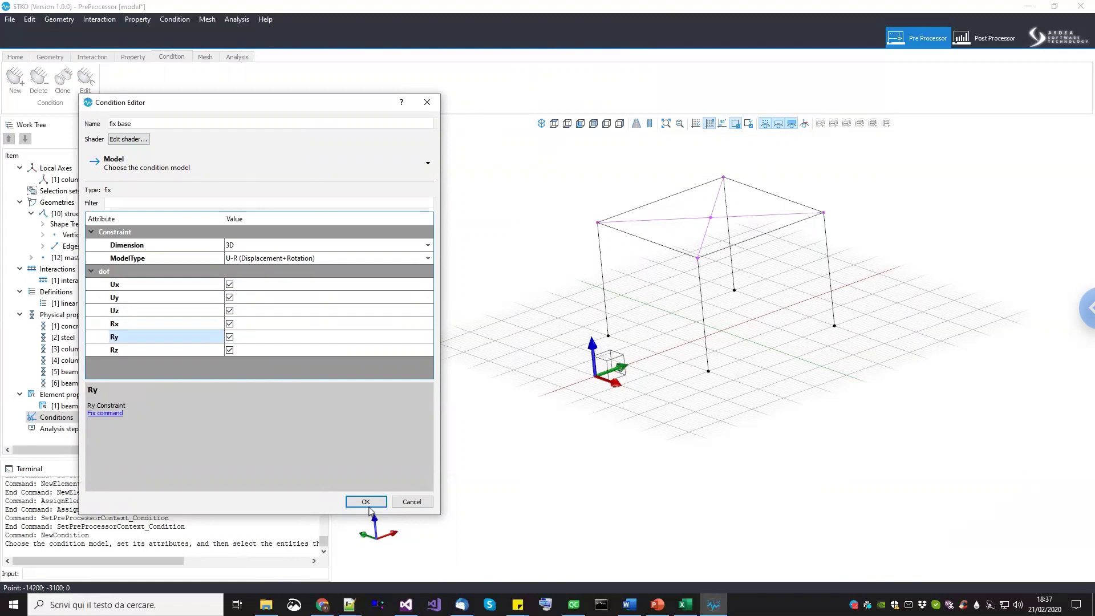
Assign the fix base condition to the four vertices at the column bases and create it.
left_click(609, 336)
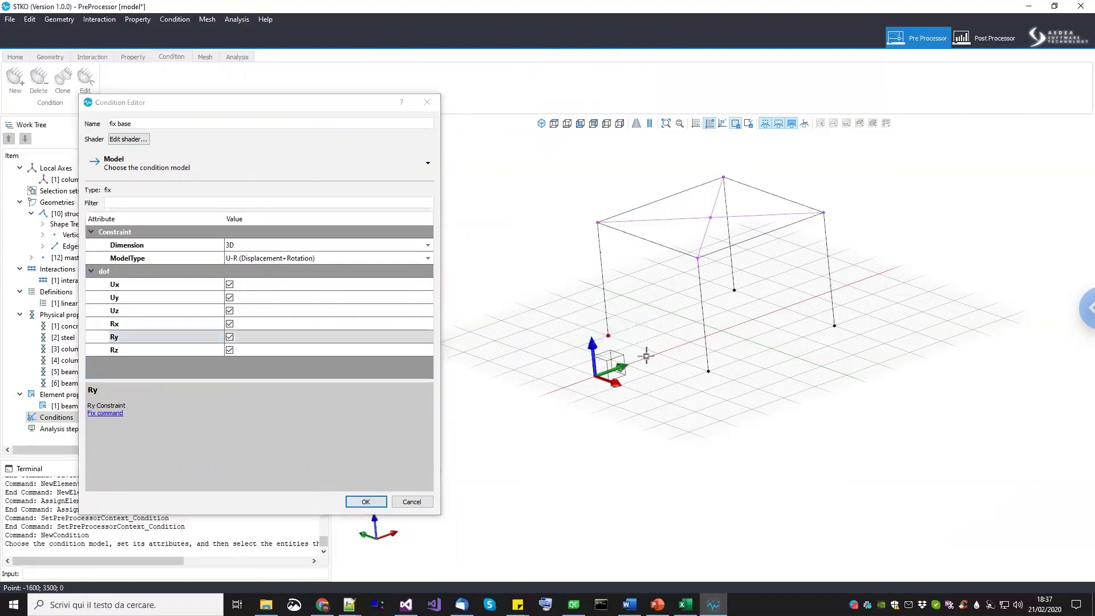
left_click_drag(728, 405, 655, 353)
left_click_drag(720, 281, 851, 349)
left_click(368, 501)
Edit the fix base condition so that it is also assigned to the frame's front top corner vertex.
middle_click_drag(800, 388, 684, 380)
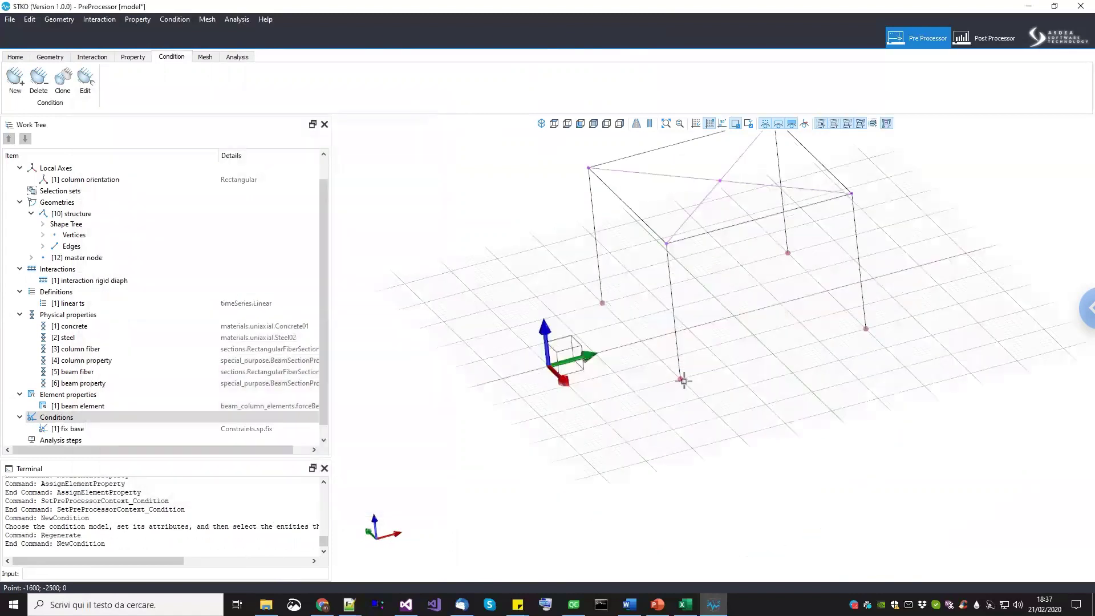
scroll(684, 380, "up", 2)
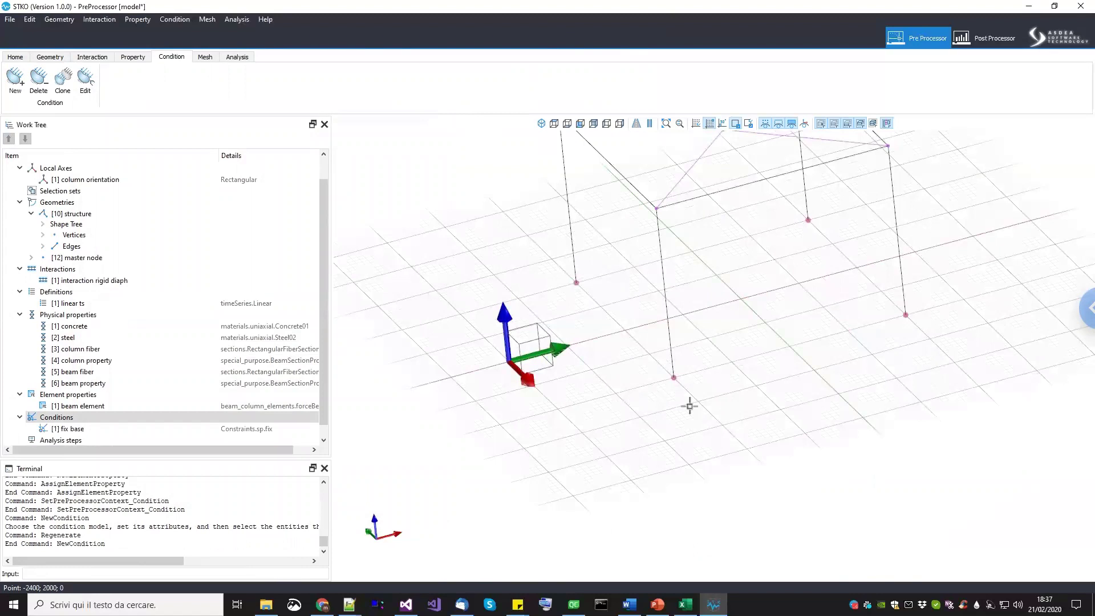
middle_click_drag(702, 291, 675, 321)
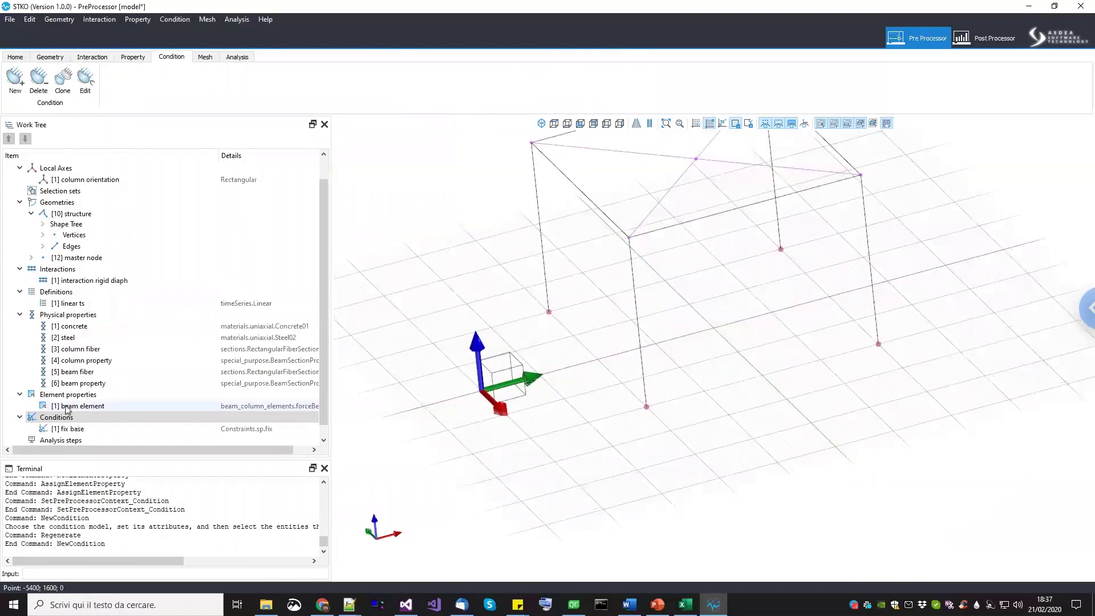
scroll(67, 410, "down", 1)
middle_click_drag(613, 391, 616, 415)
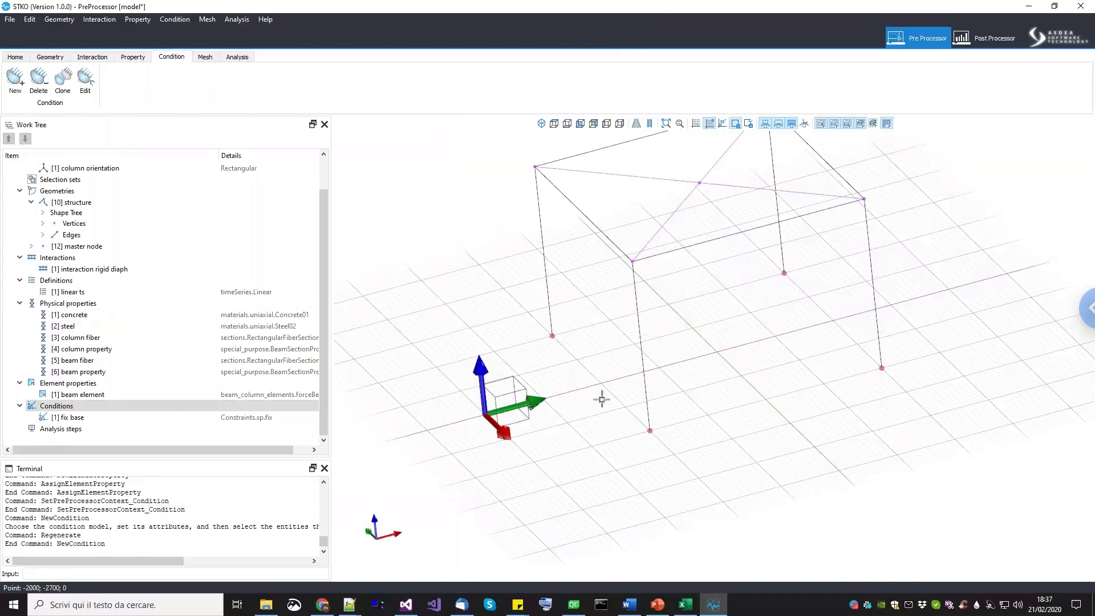
left_click(656, 255)
left_click(82, 417)
right_click(83, 417)
left_click(105, 449)
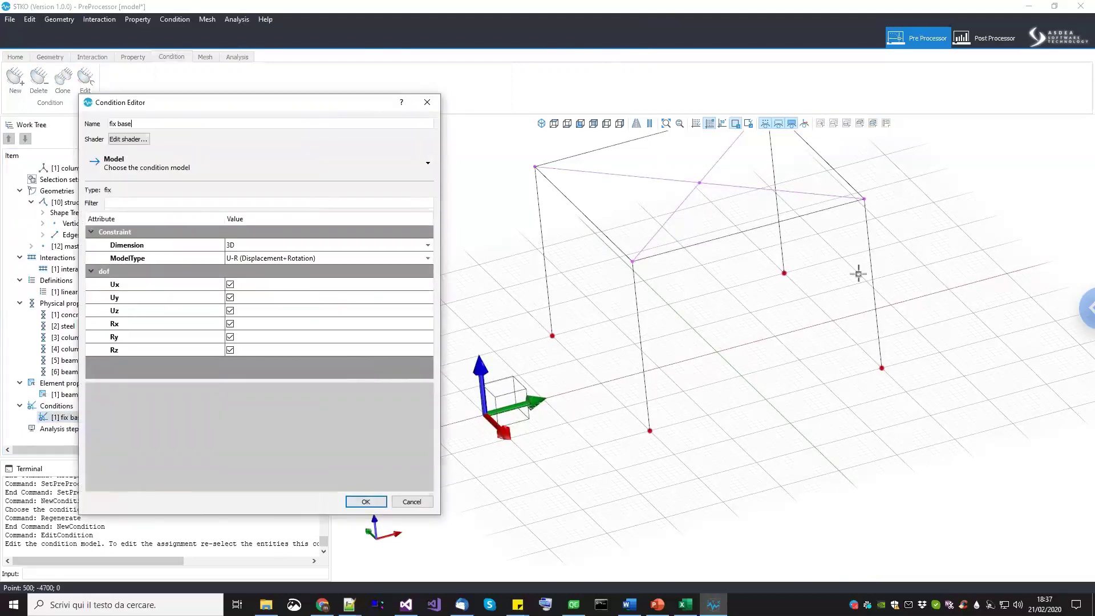
left_click(593, 238)
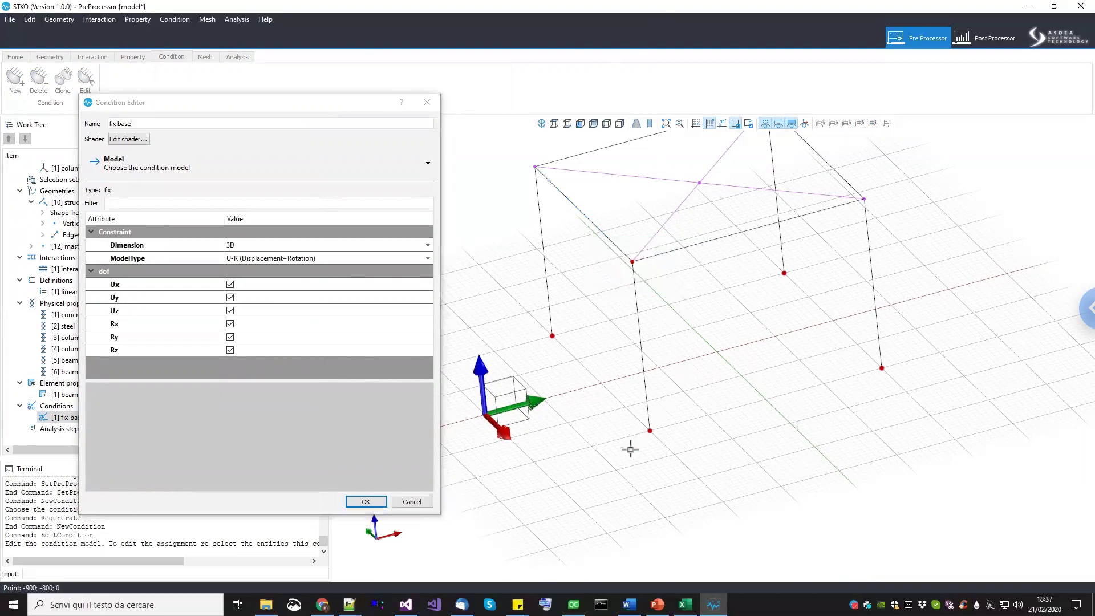
left_click(366, 501)
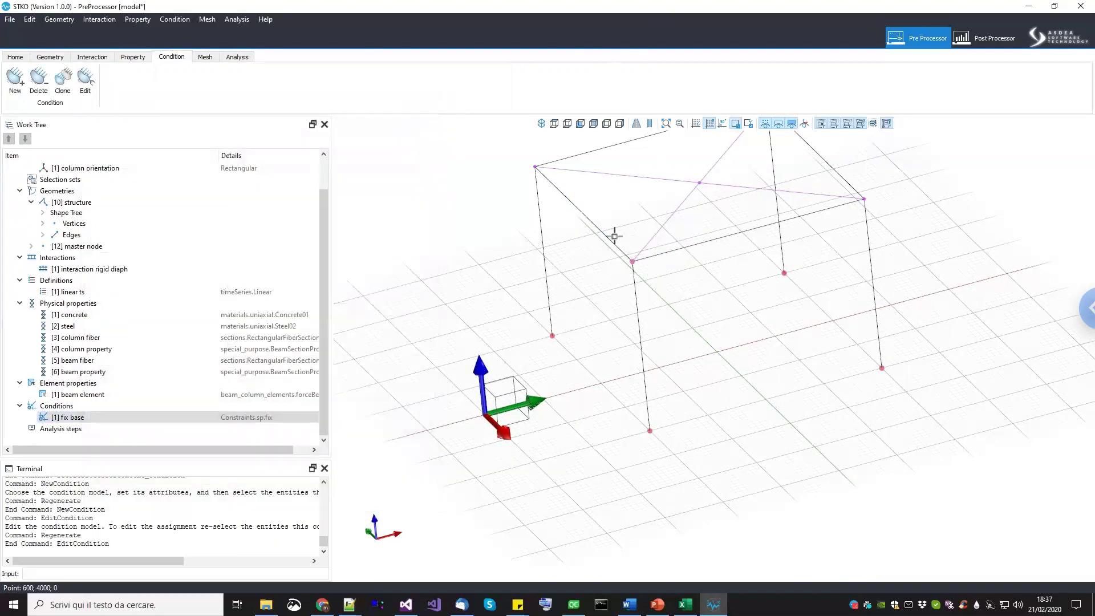
Undo the last condition edit and take the top corner vertex out of the fix base assignment.
middle_click_drag(666, 310, 677, 333)
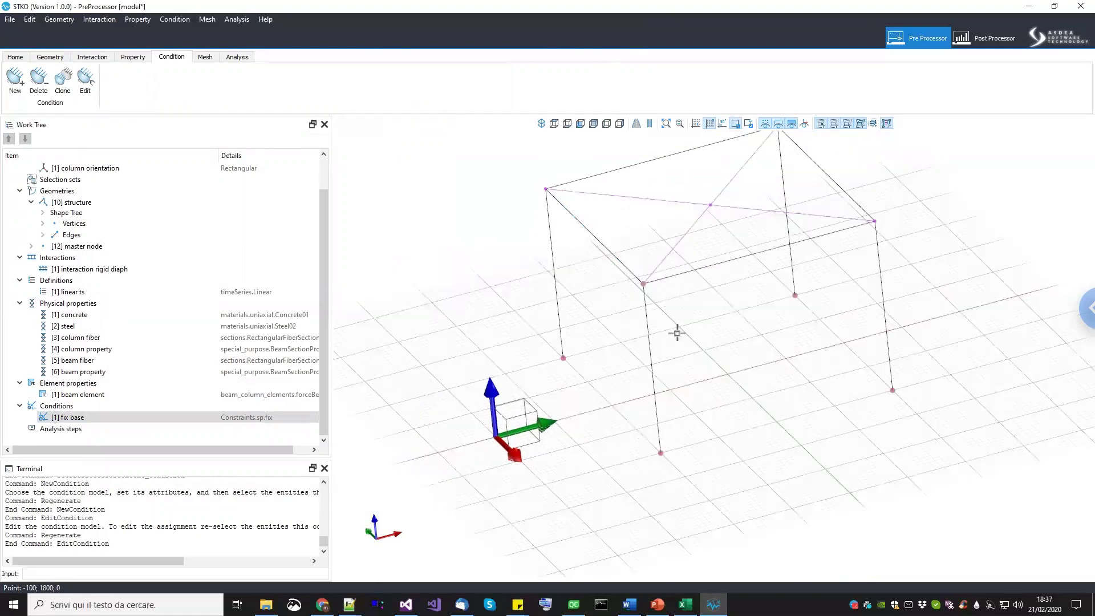
key("ctrl+z")
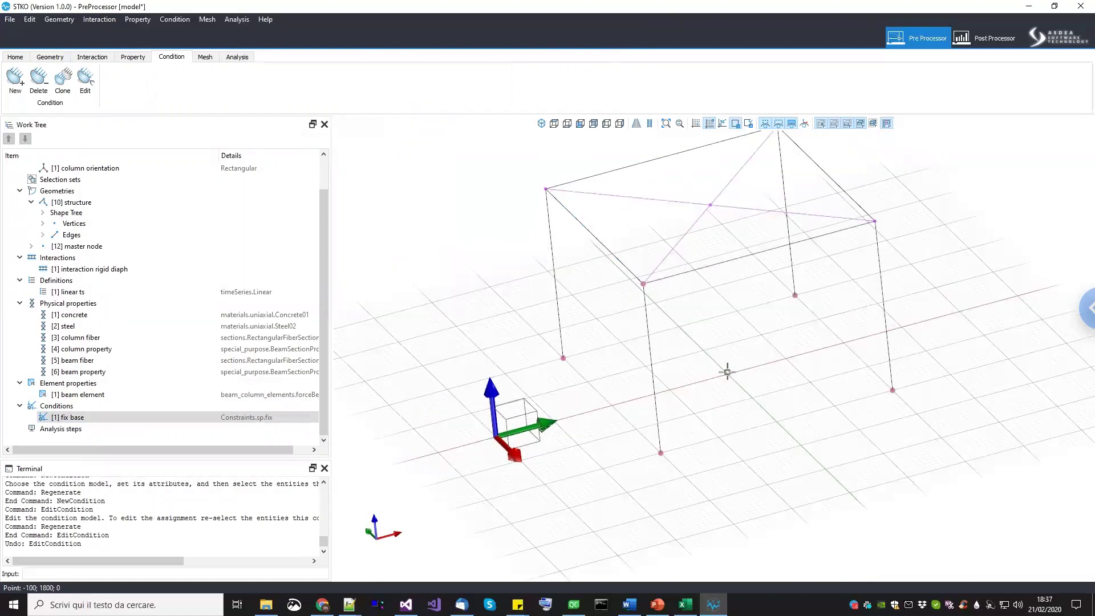
right_click(130, 418)
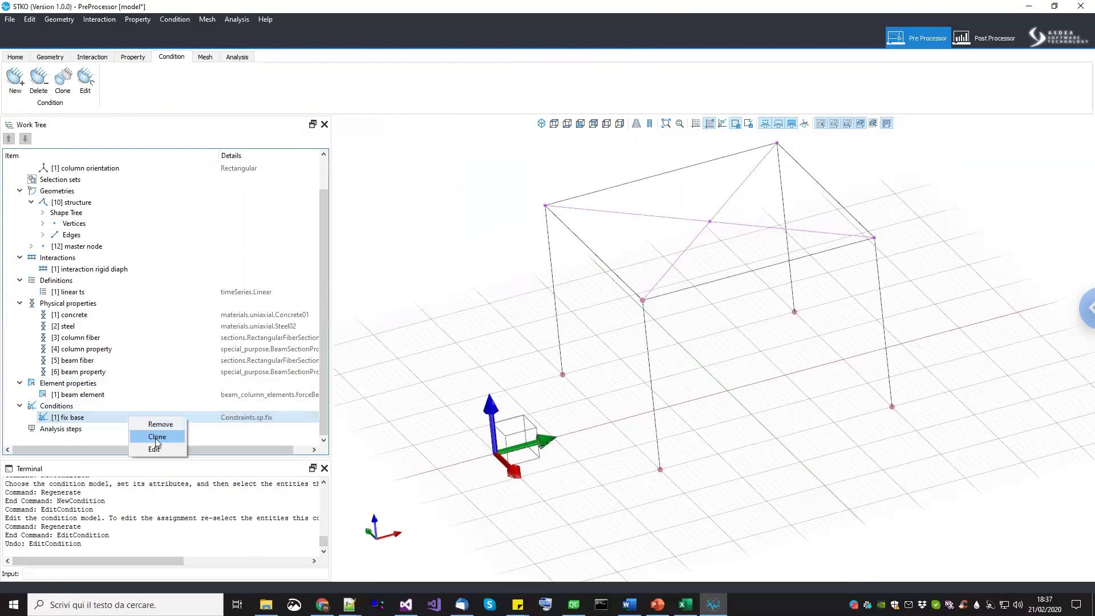
left_click(154, 449)
left_click_drag(722, 371, 662, 378)
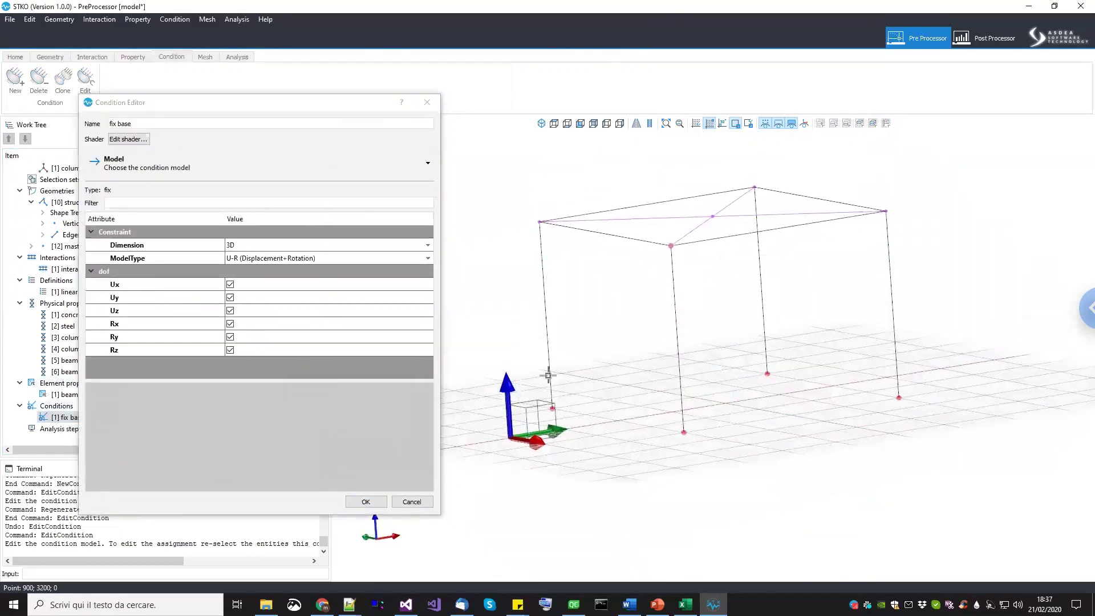
left_click(368, 502)
left_click_drag(654, 360, 467, 374)
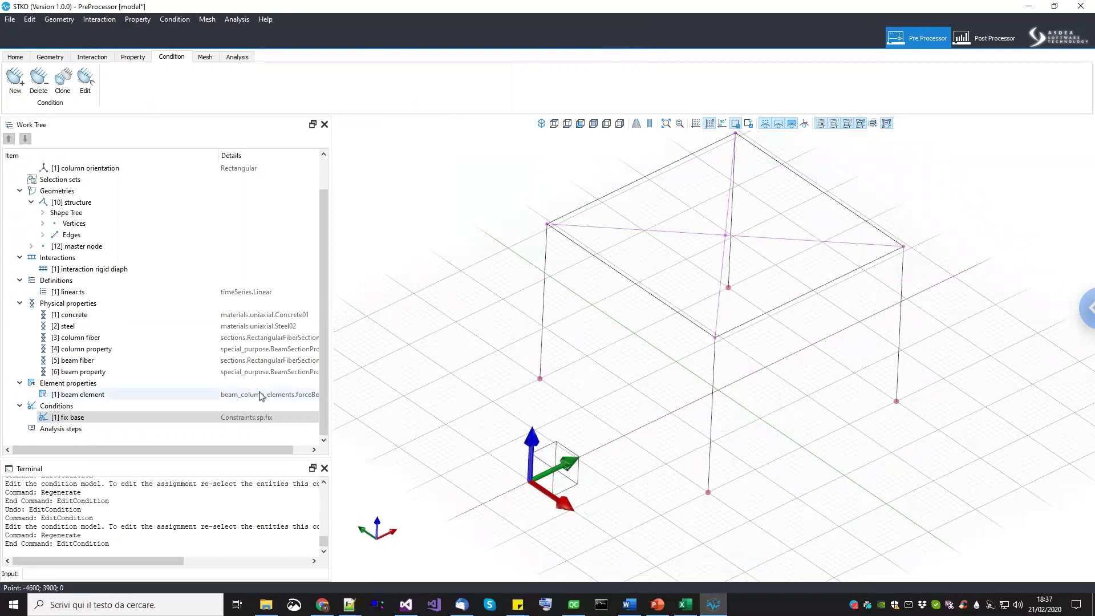
Add a second condition named "fix master" that uses the single-point (sp) fix constraint model.
middle_click_drag(717, 323, 685, 314)
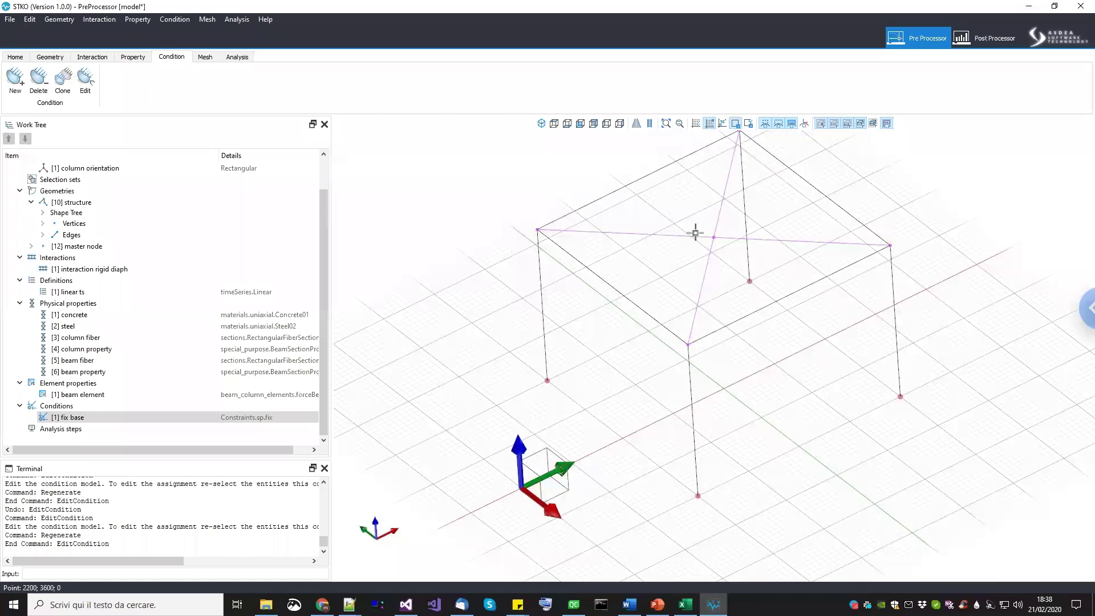
scroll(701, 235, "up", 2)
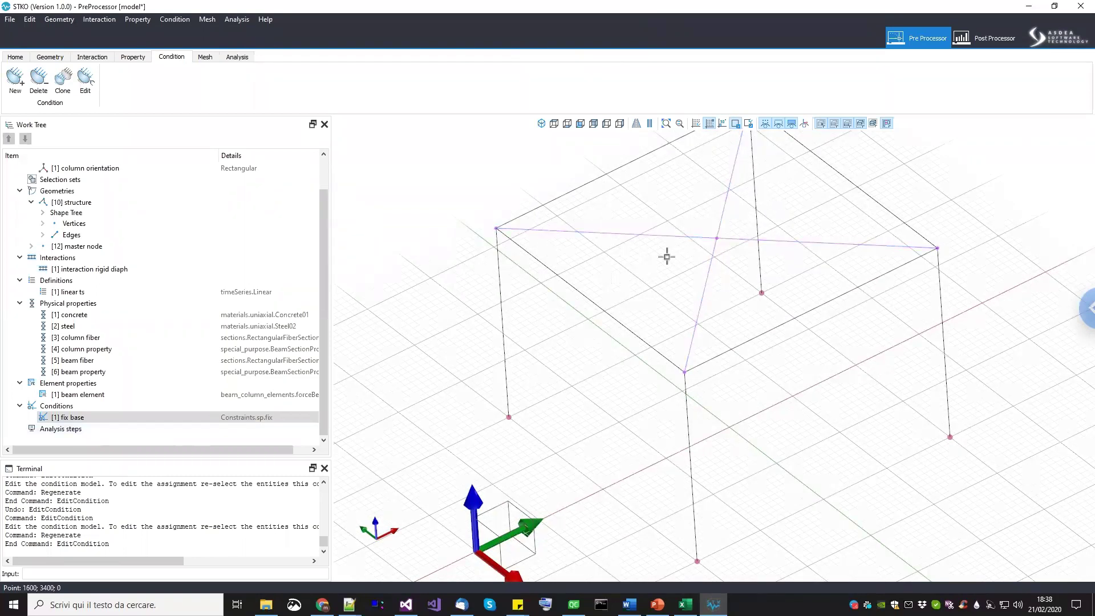
right_click(85, 407)
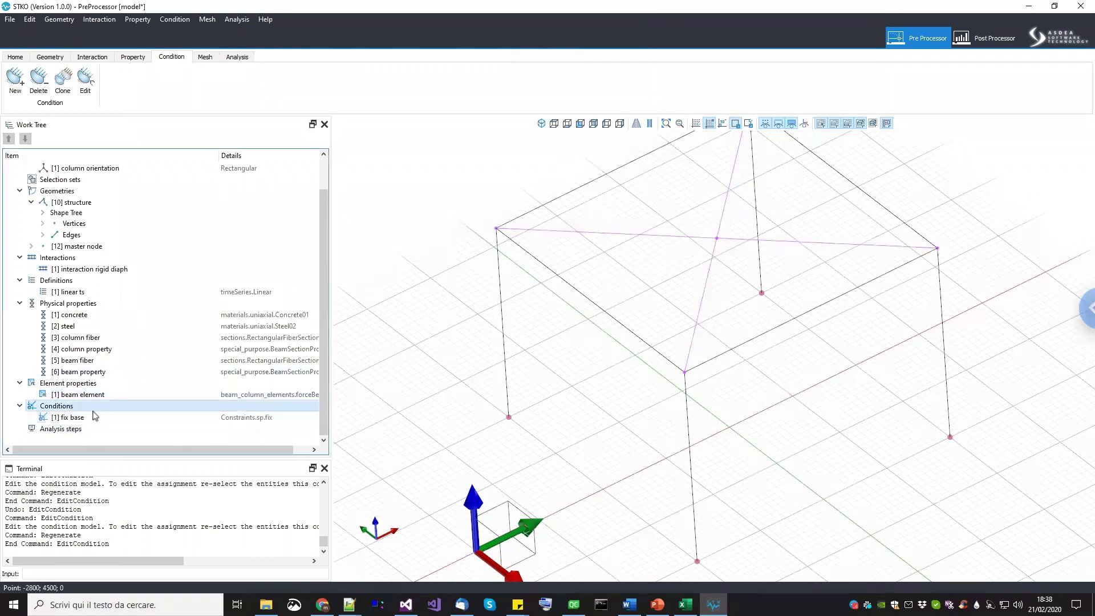
left_click(110, 417)
left_click_drag(149, 125, 77, 125)
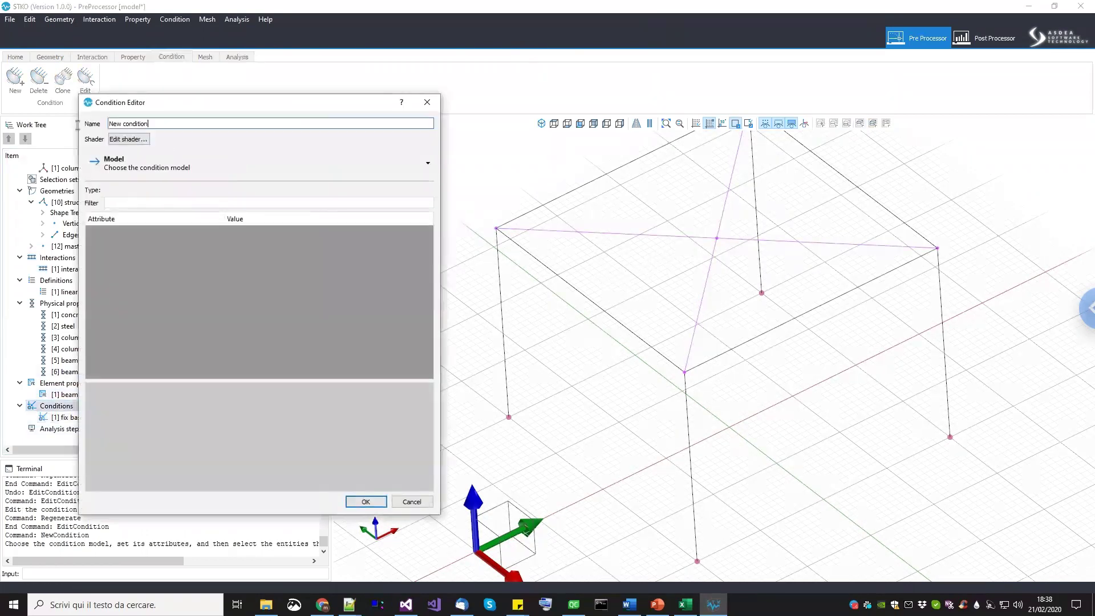
type("fix master")
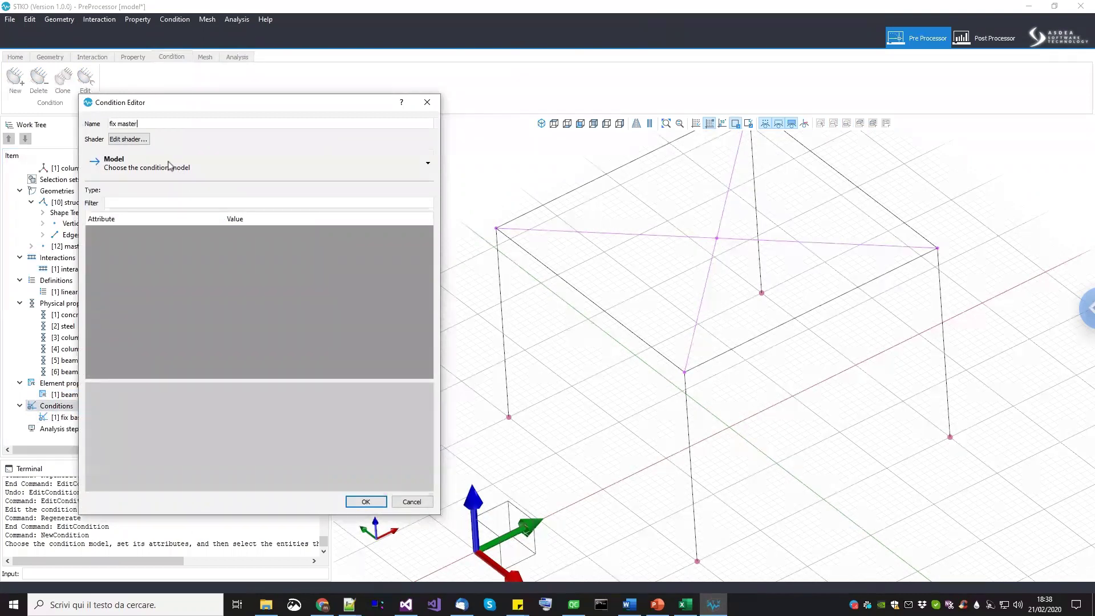
left_click(171, 166)
mouse_move(137, 186)
mouse_move(199, 198)
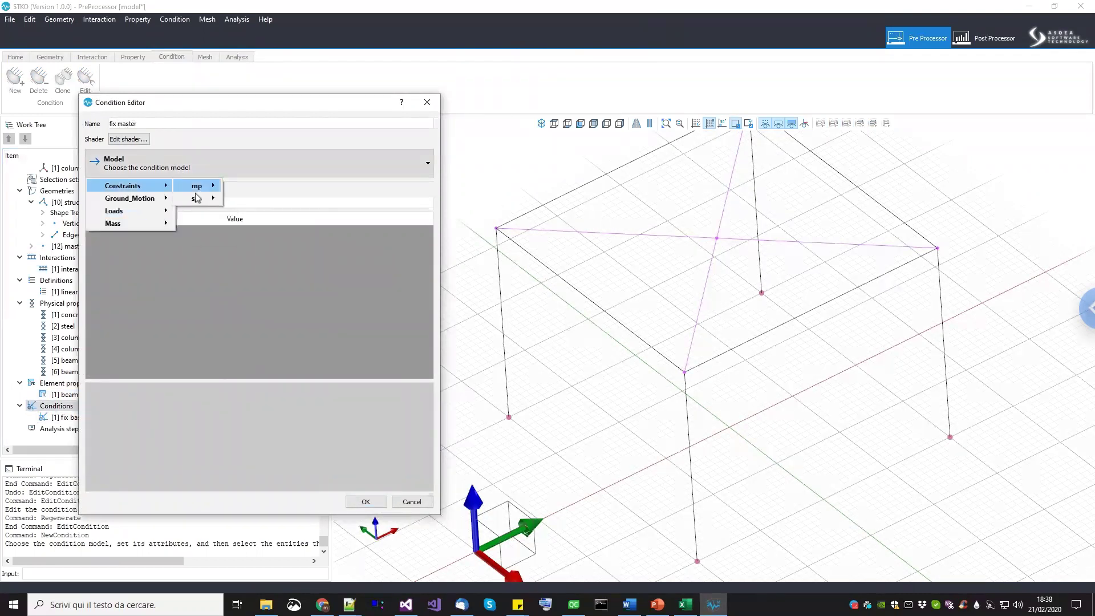
left_click(241, 199)
Set the fix master constraint to the 3D dimension and the U-R (Displacement+Rotation) model type.
left_click(239, 245)
left_click(240, 246)
left_click(234, 264)
left_click(239, 258)
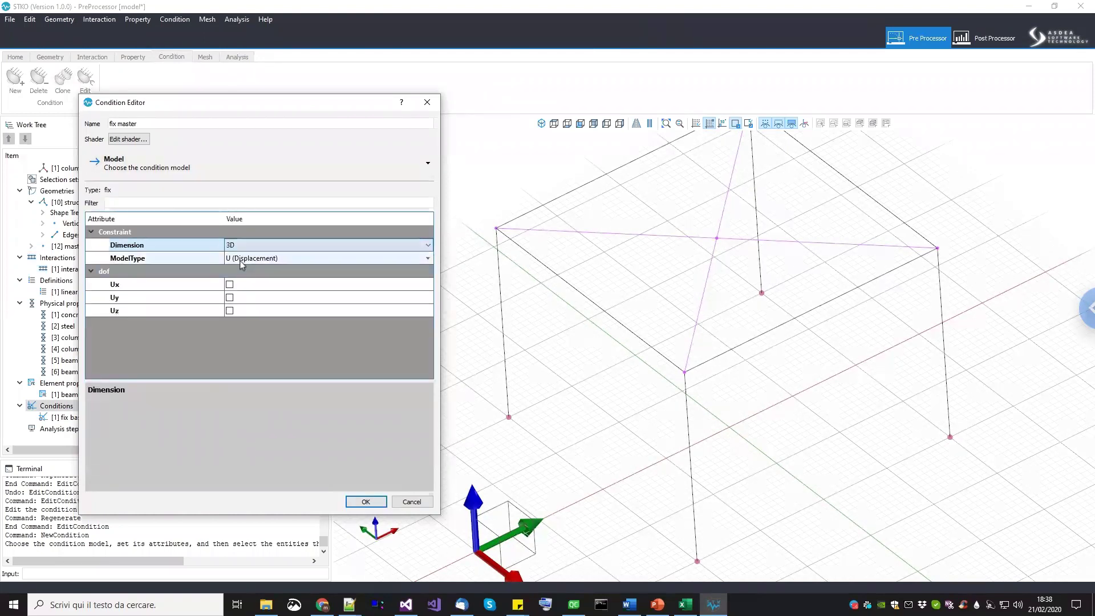
left_click(239, 258)
left_click(241, 286)
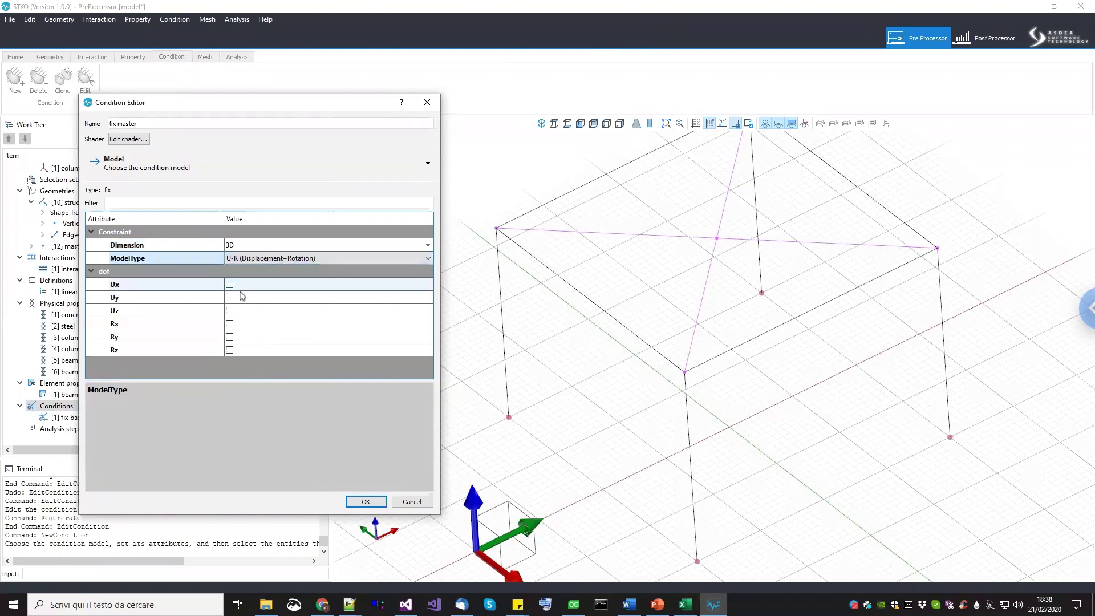
Restrain Uz, Rx and Ry in the fix master condition, assign it to the central master node and create it.
left_click(230, 310)
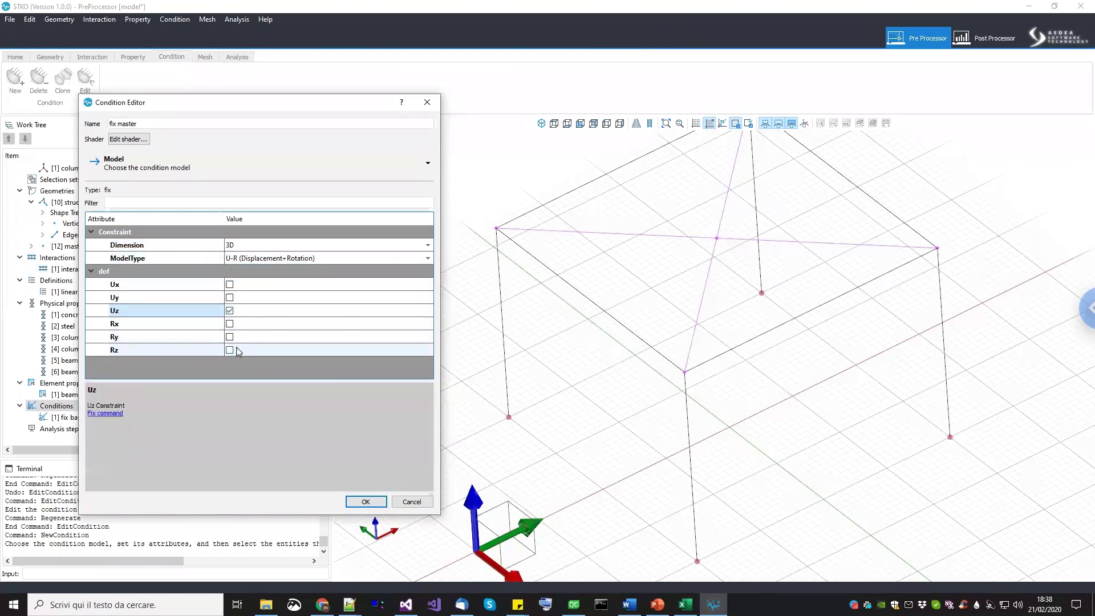
left_click(237, 337)
left_click(239, 324)
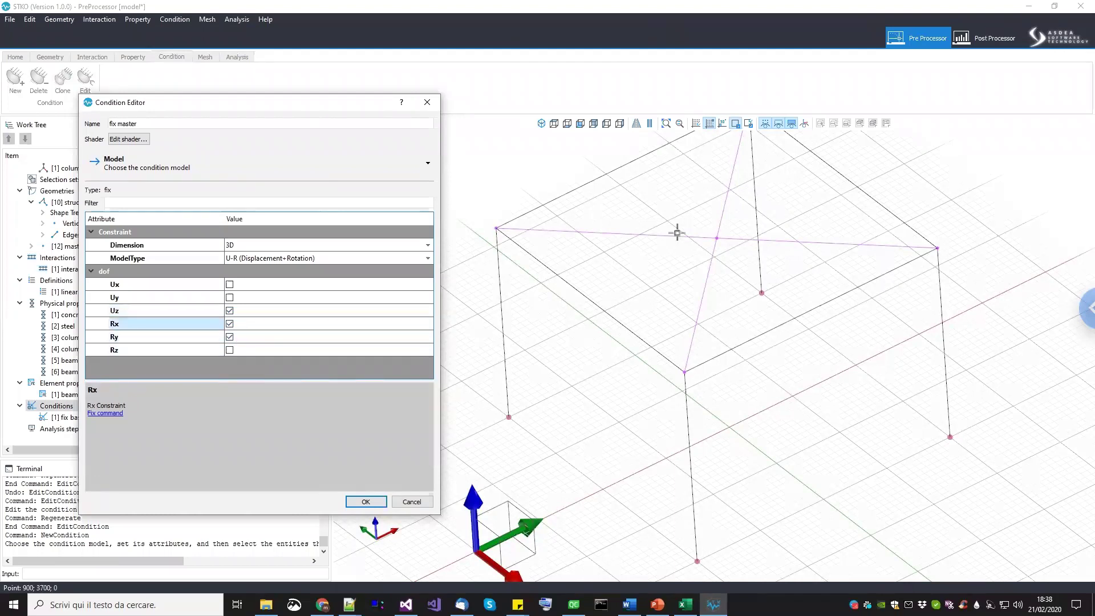
left_click(716, 242)
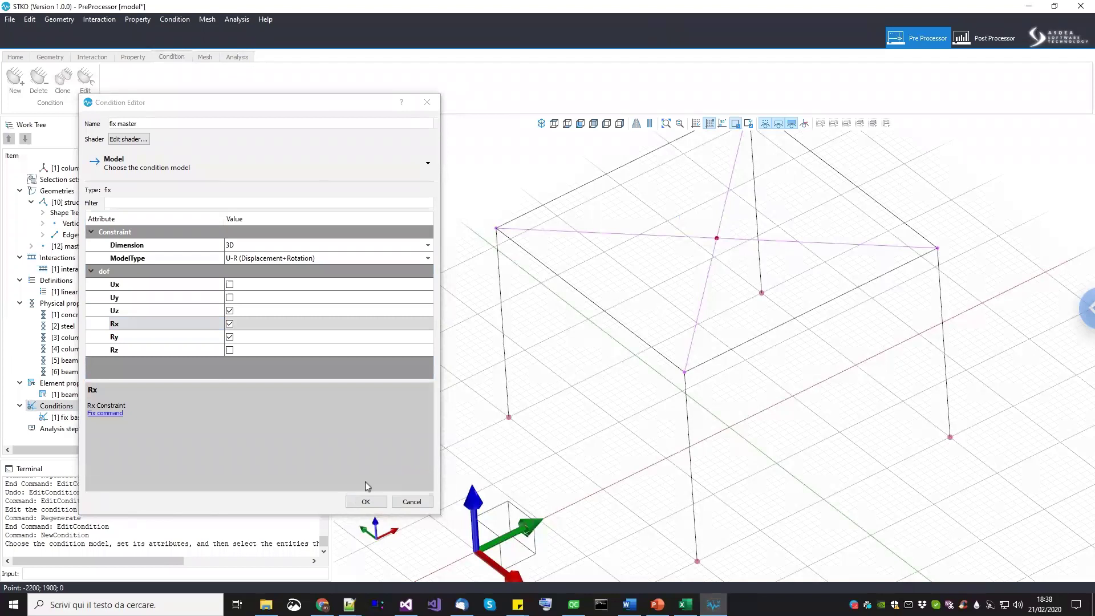
left_click(364, 502)
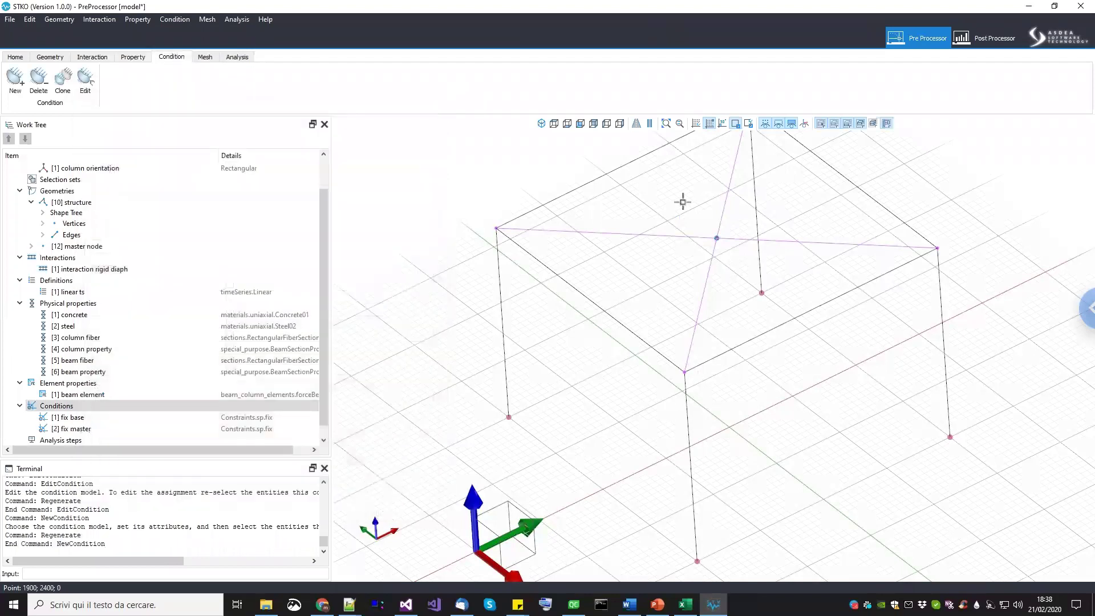
scroll(695, 252, "down", 2)
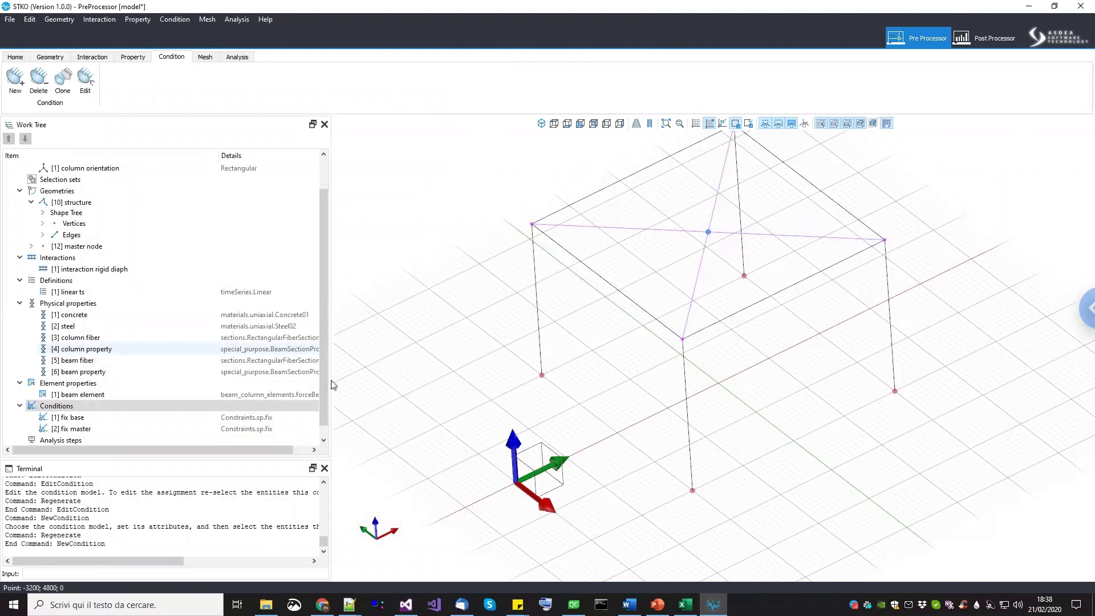
Dock the terminal beneath the 3D view and add a condition named "rigid diaph" with the mp rigidDiaphragm constraint model.
left_click_drag(144, 472, 437, 559)
left_click(81, 443)
right_click(81, 447)
left_click(99, 451)
left_click_drag(156, 125, 75, 129)
type("rigid diaph")
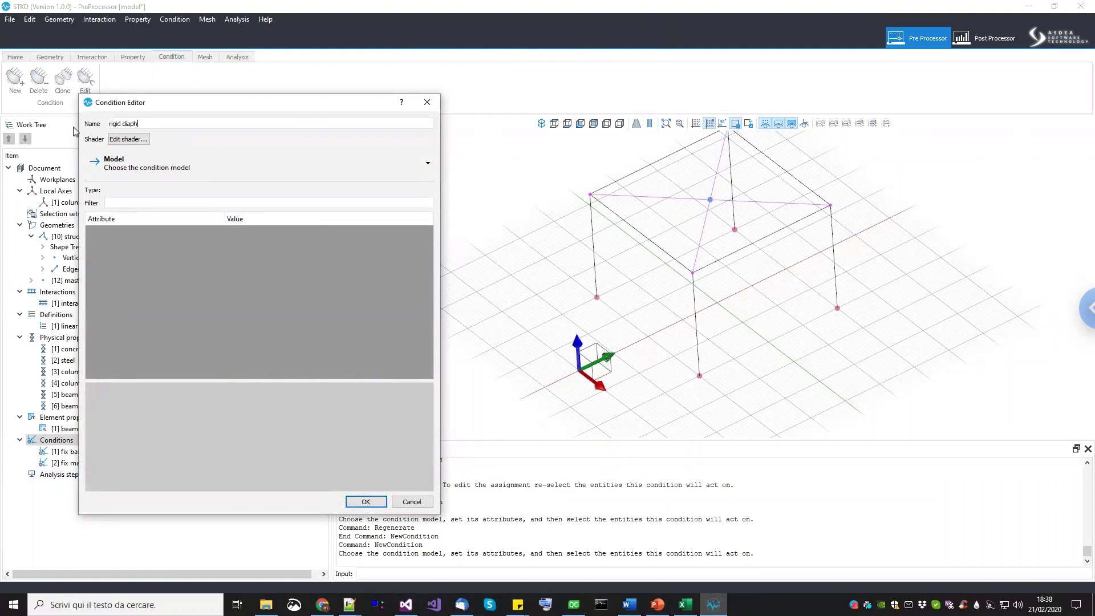
left_click(136, 162)
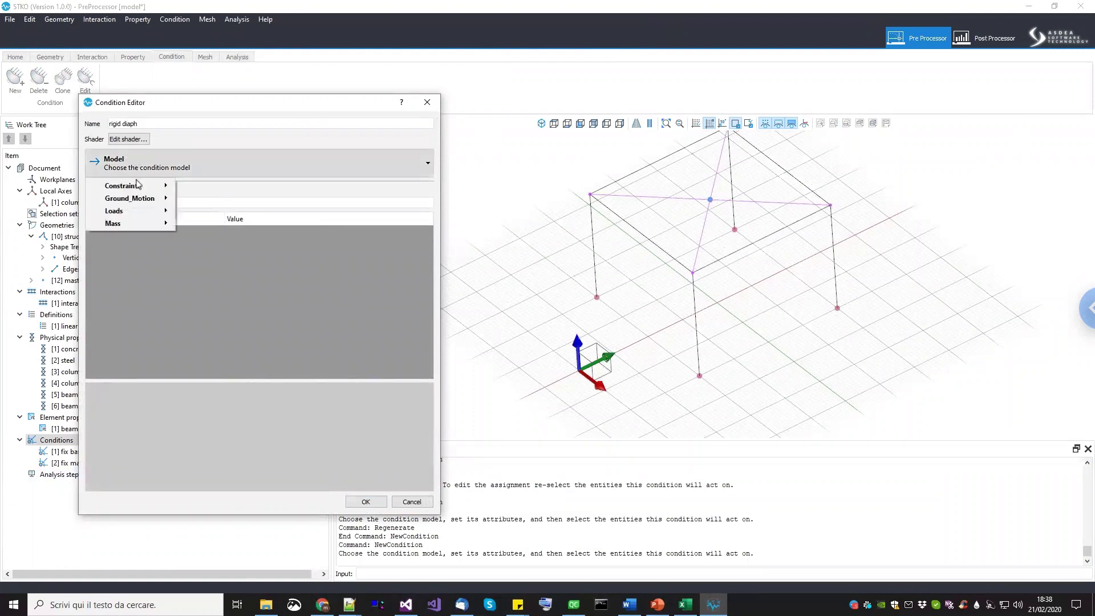
mouse_move(140, 186)
mouse_move(195, 188)
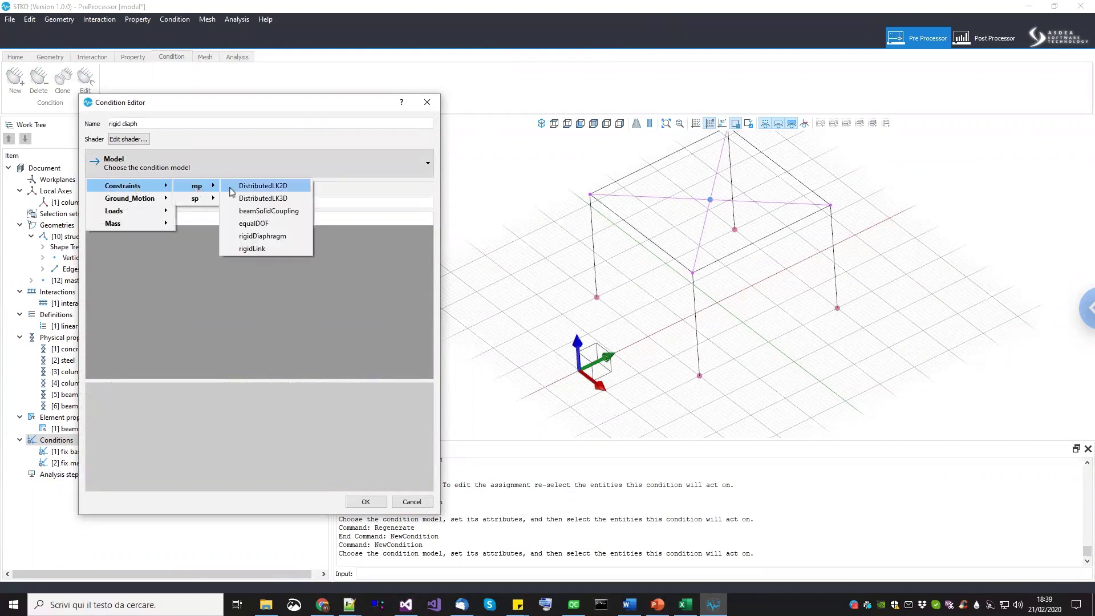
left_click(255, 236)
Set perpDirn to 3, assign the rigid diaph condition to the rigid diaphragm interaction and create it.
left_click(184, 247)
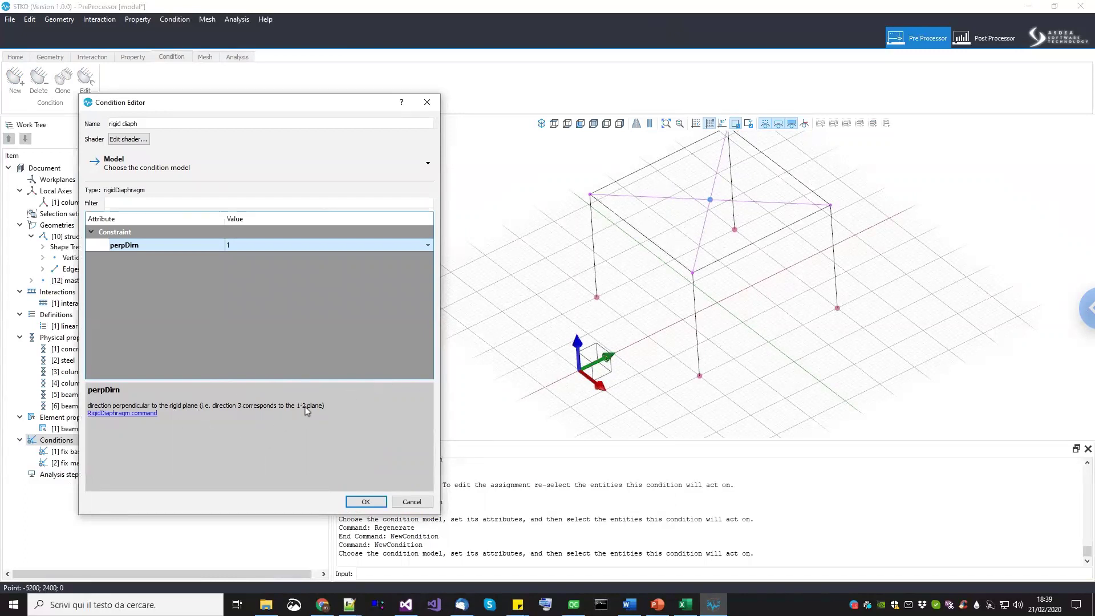
left_click(273, 244)
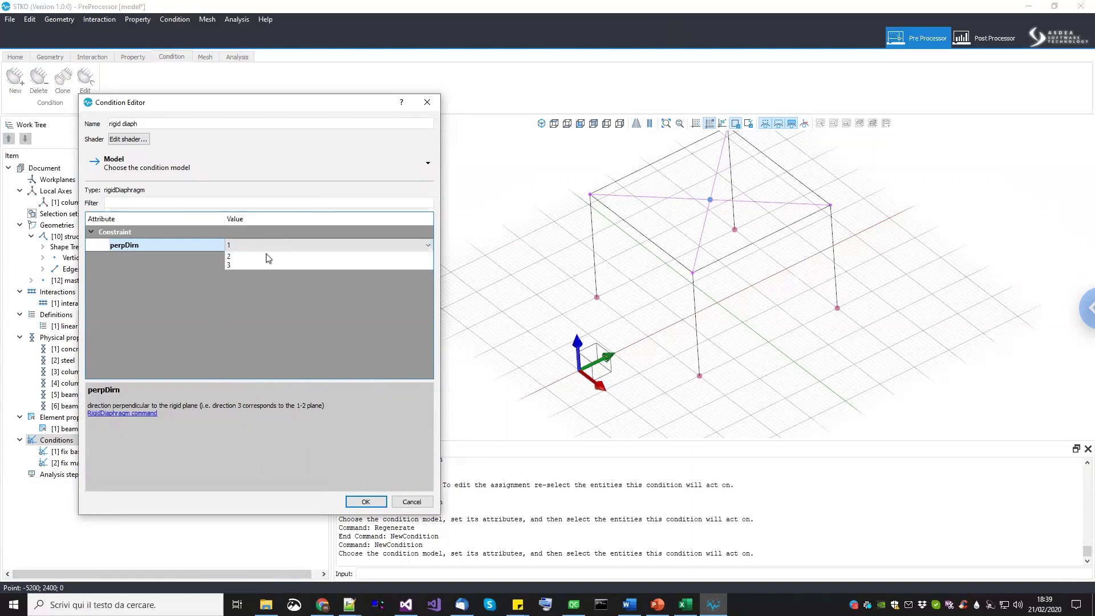
left_click(254, 271)
scroll(690, 208, "up", 4)
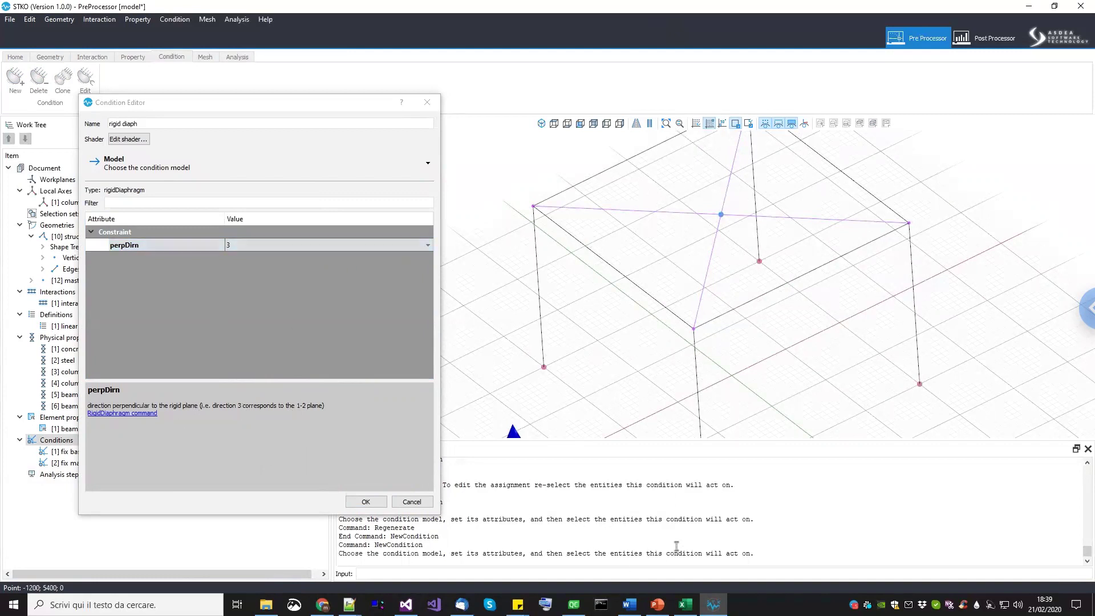
middle_click_drag(673, 238, 672, 268)
left_click(647, 228)
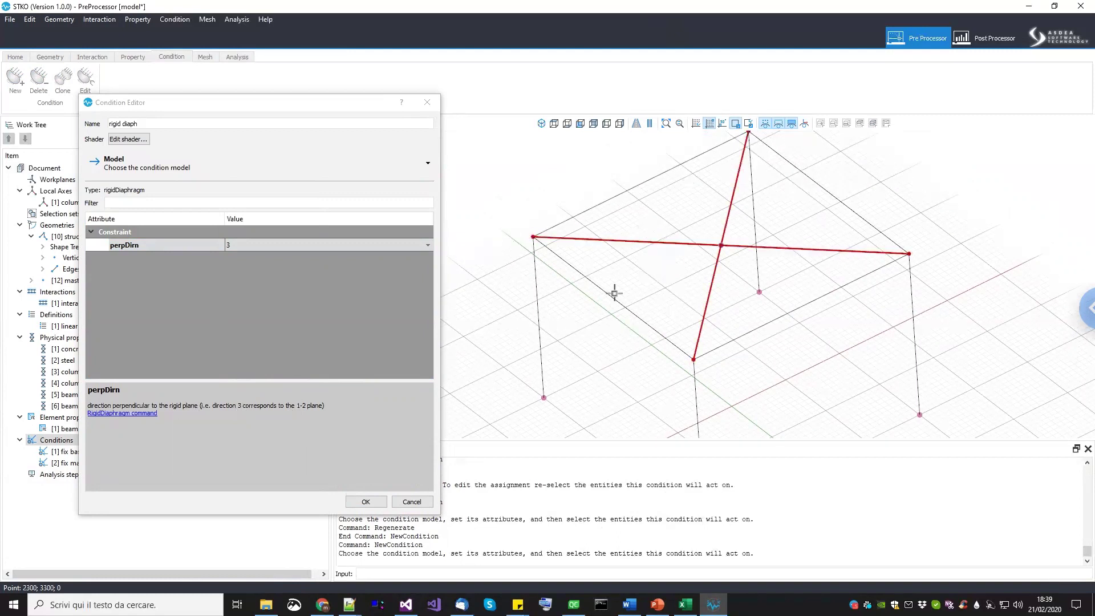
left_click(366, 502)
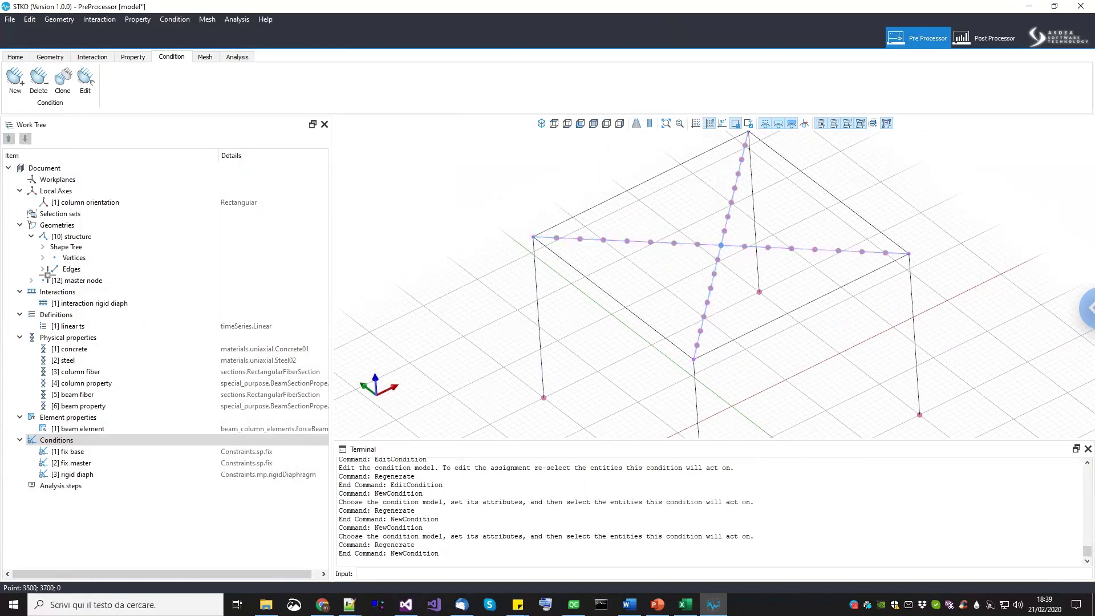
left_click(103, 304)
middle_click_drag(802, 298, 753, 298)
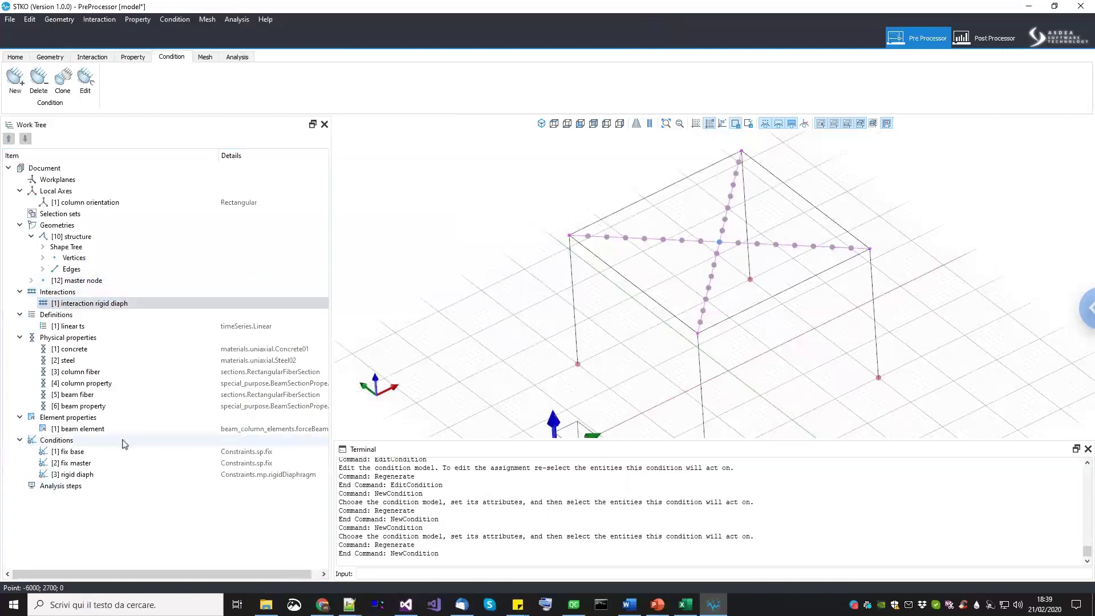
Add a condition named "vertical loads" that uses the eleLoad_beamUniform load model with the 3D dimension.
right_click(100, 444)
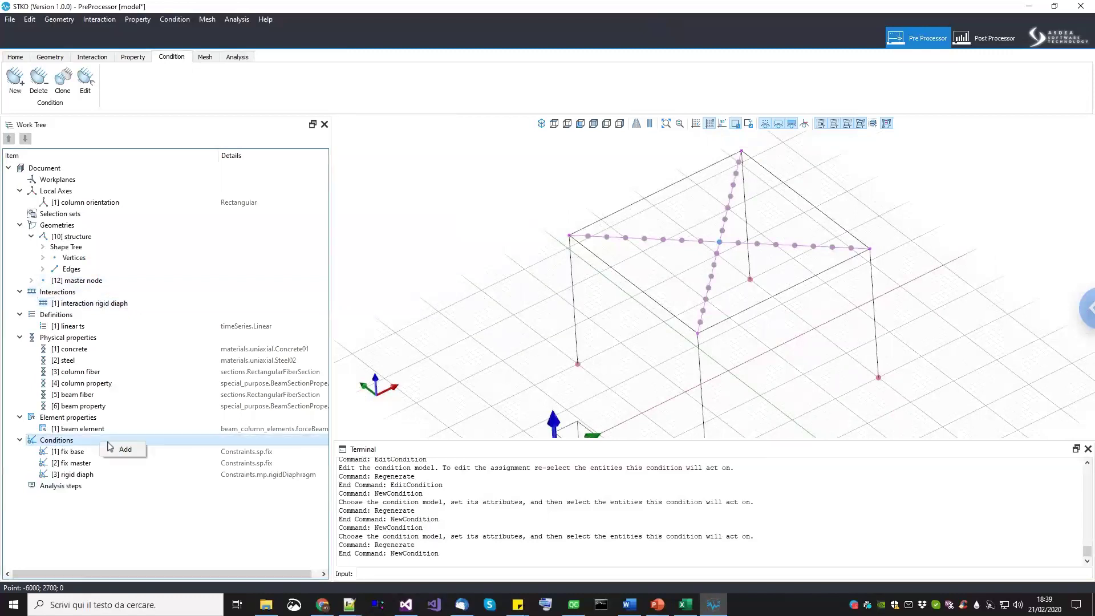
left_click(123, 450)
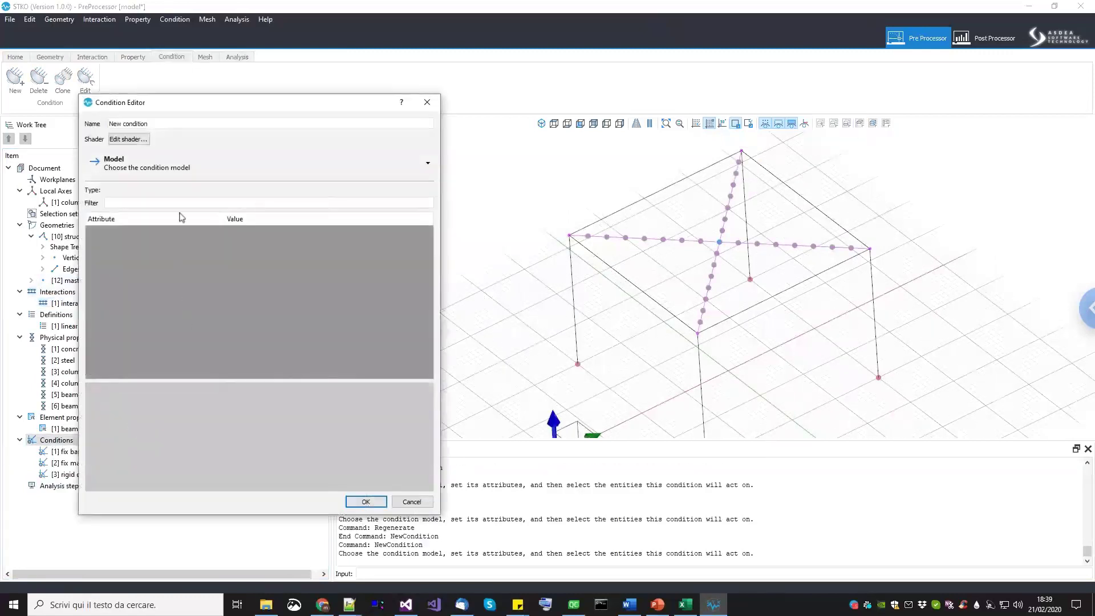
triple_click(153, 124)
type("vertical loads")
left_click(139, 169)
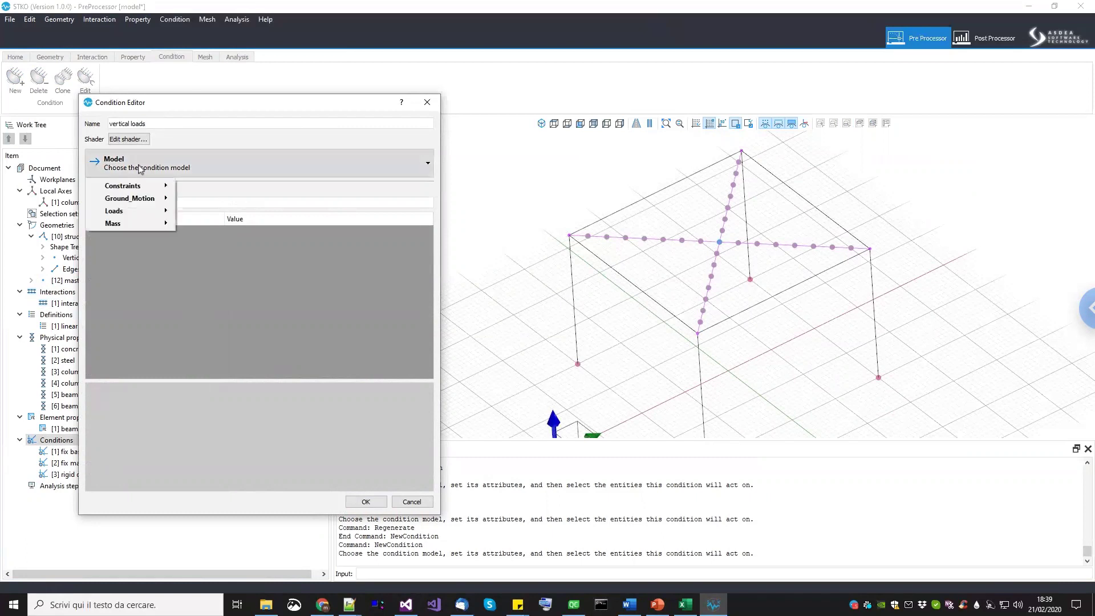
mouse_move(143, 211)
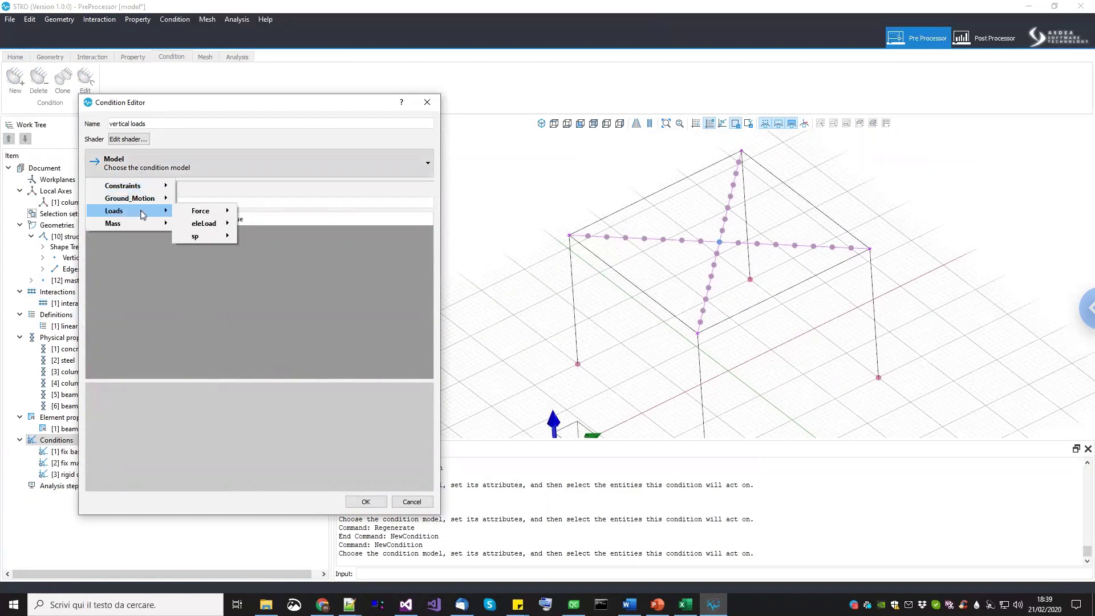
mouse_move(214, 226)
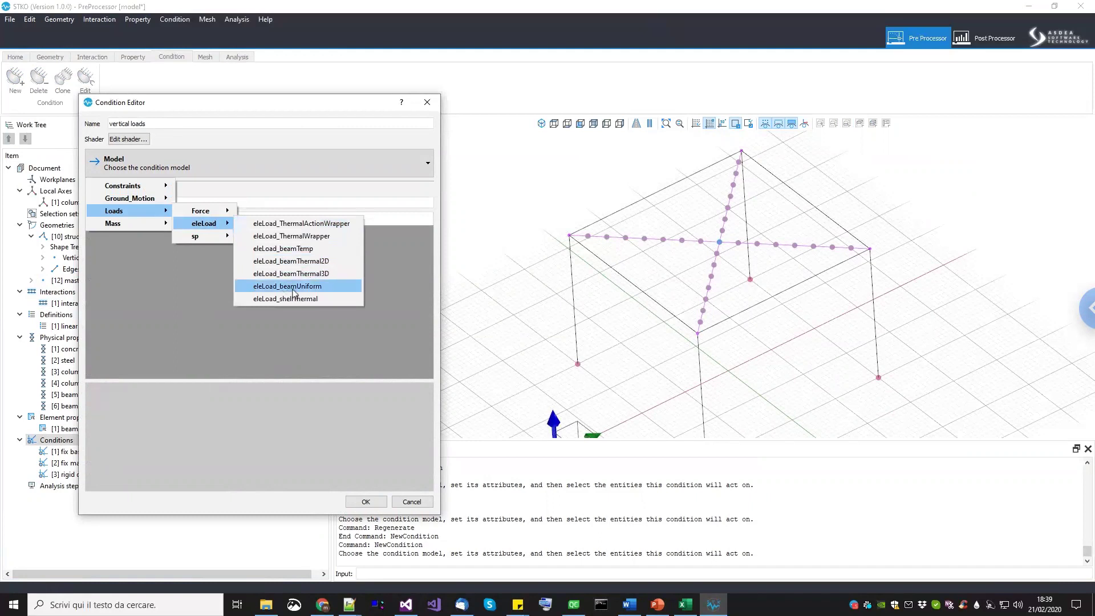
left_click(293, 286)
left_click(288, 247)
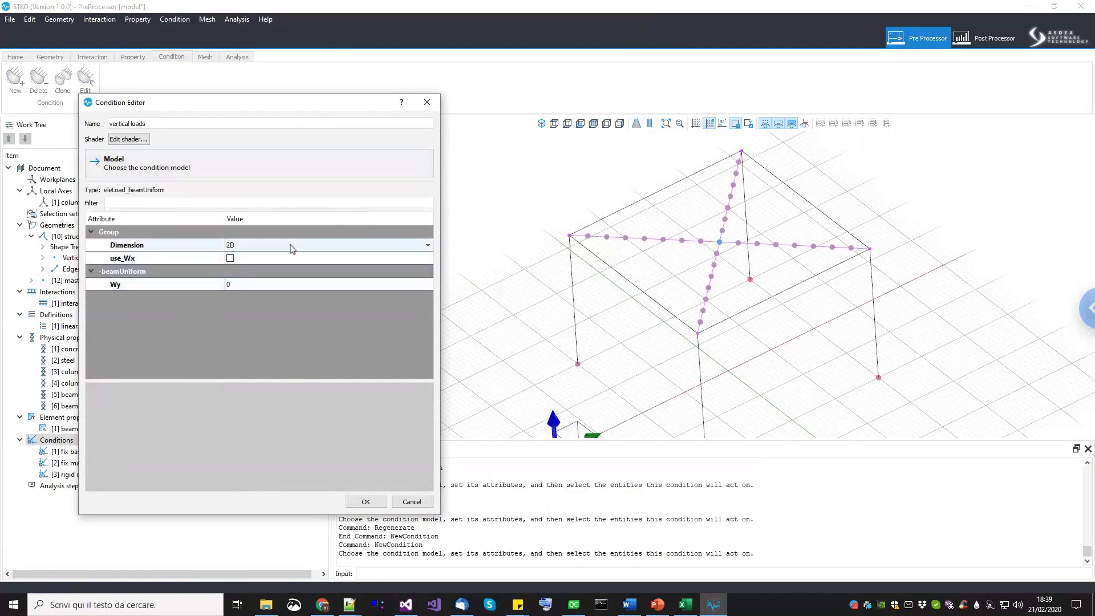
left_click(288, 247)
left_click(287, 265)
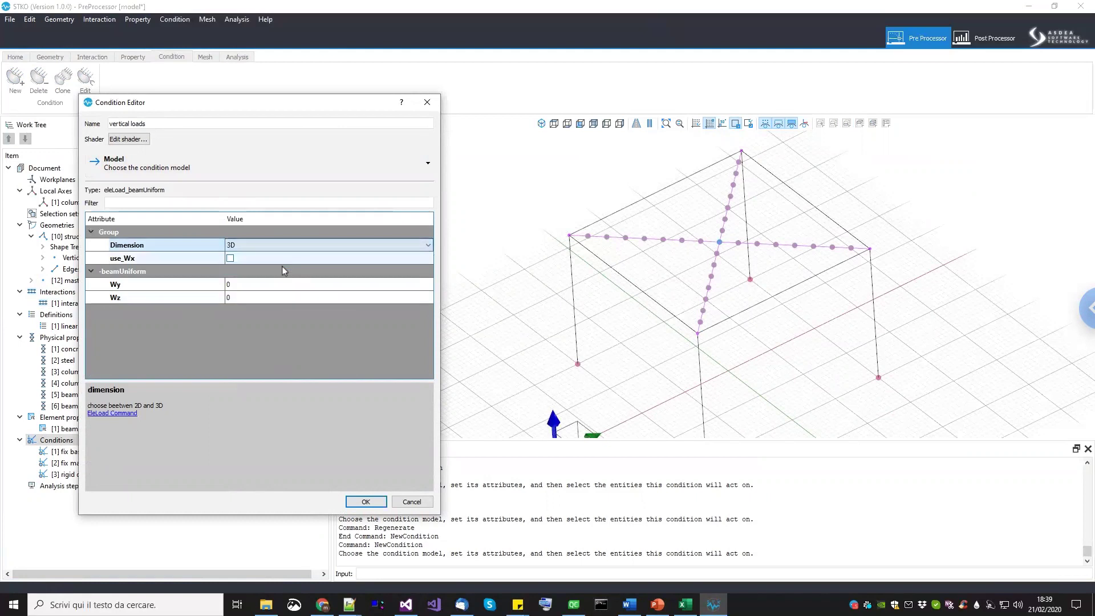
Check the beams' local axes in the model, hide them again and set the uniform load Wz to -5.
left_click(201, 300)
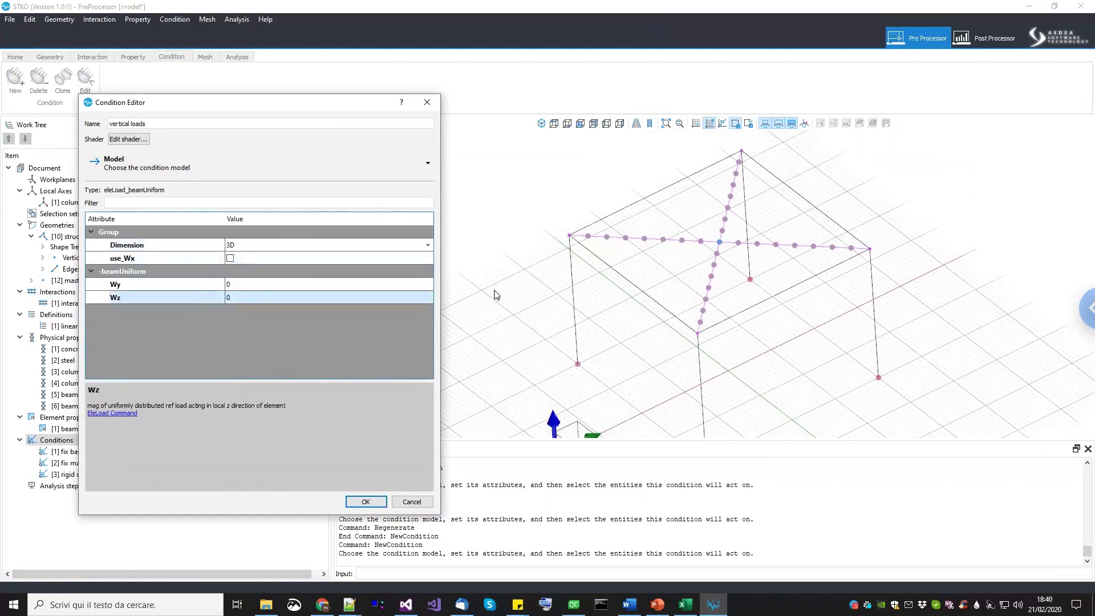
left_click(804, 124)
scroll(624, 200, "up", 5)
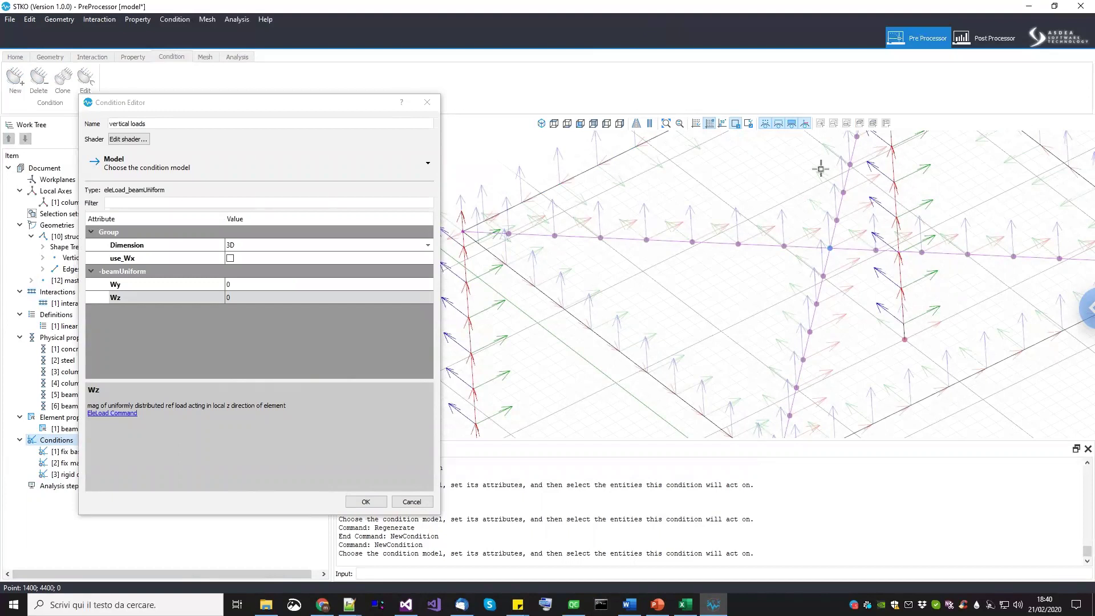
left_click(806, 126)
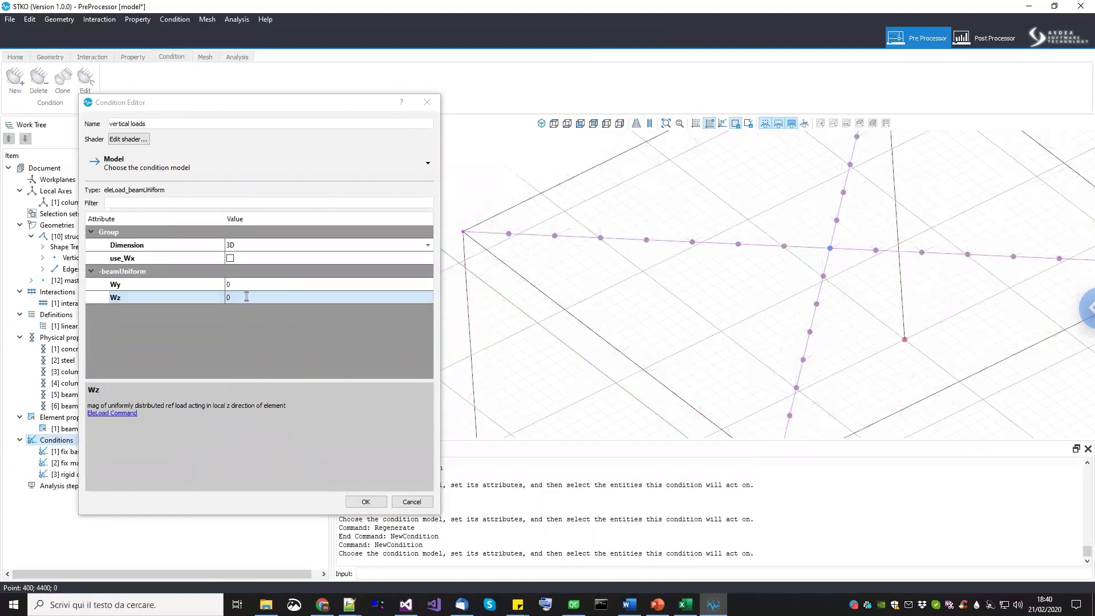
left_click(246, 297)
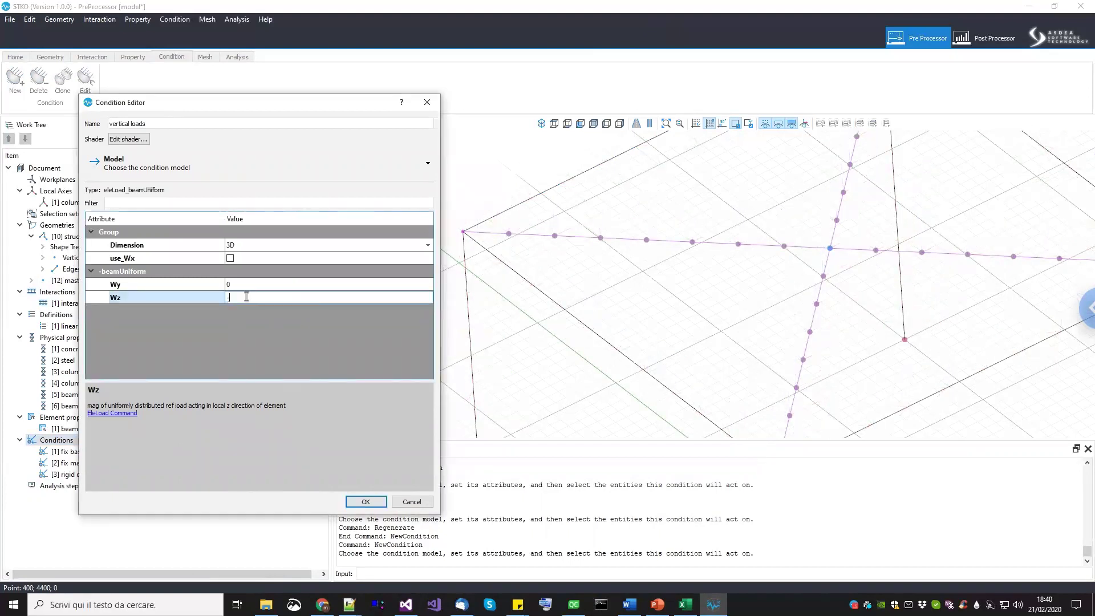
key("Return")
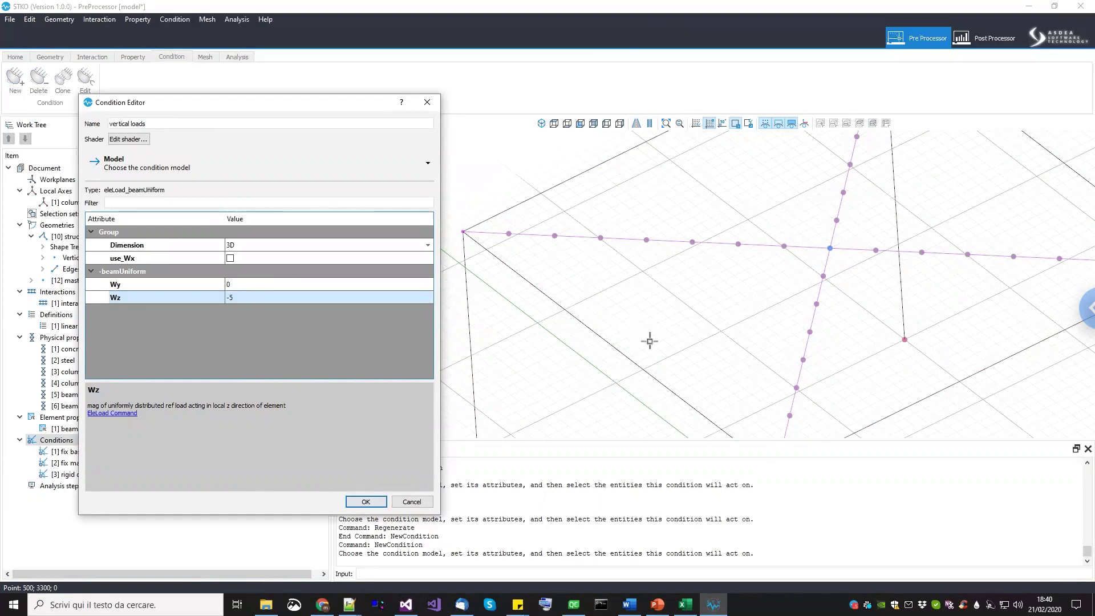
Assign the vertical loads condition to the four top beams of the frame and create it.
scroll(650, 341, "down", 3)
left_click(627, 340)
left_click(687, 220)
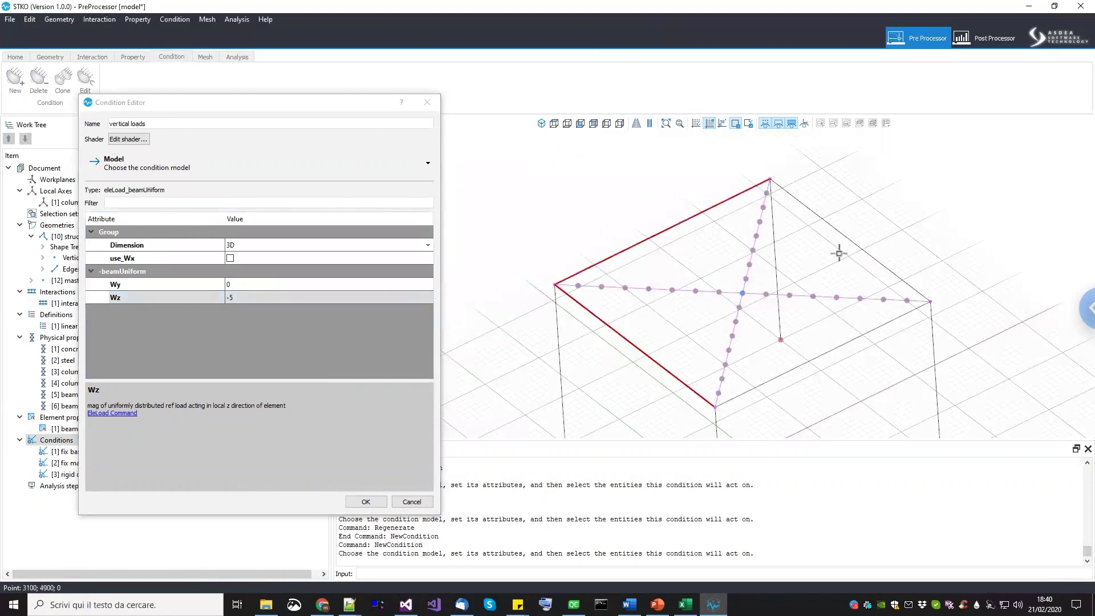
left_click(847, 237)
left_click(839, 341)
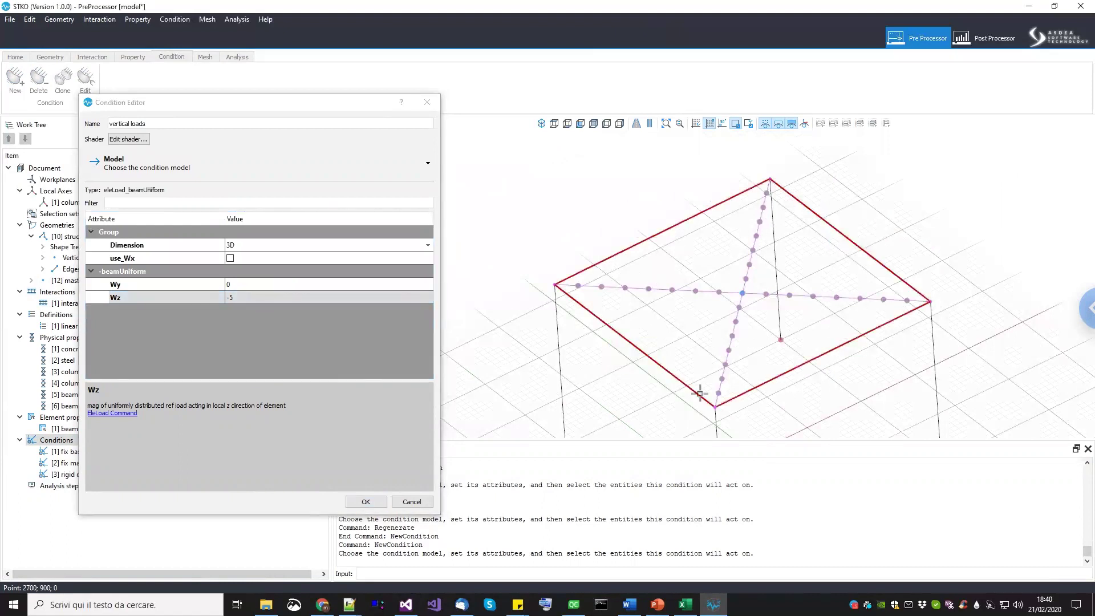
left_click(365, 502)
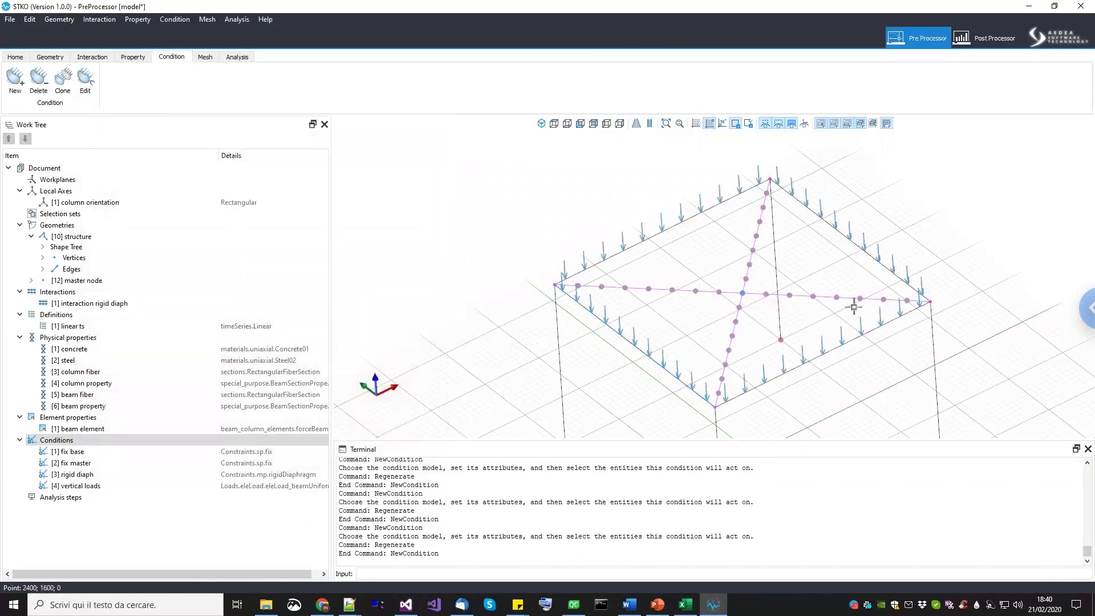
scroll(839, 263, "down", 2)
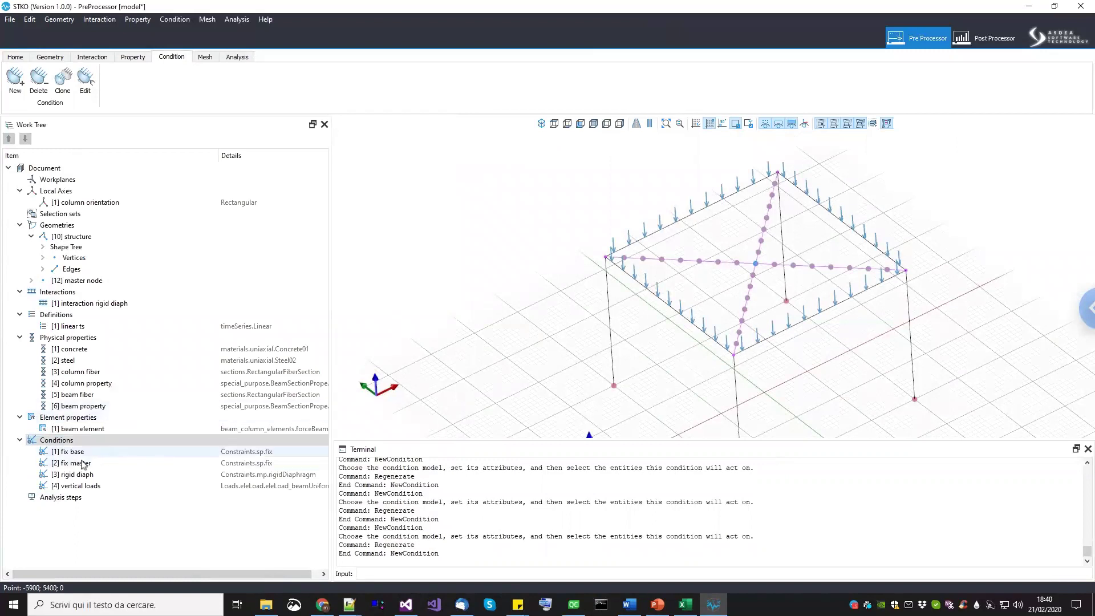
scroll(763, 239, "up", 2)
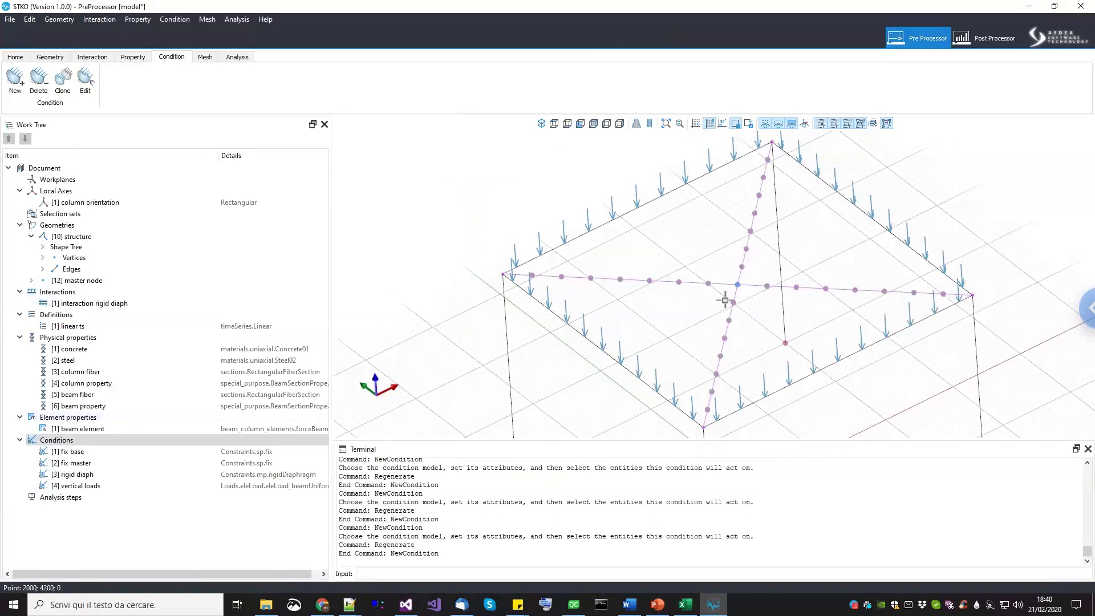
scroll(723, 297, "down", 4)
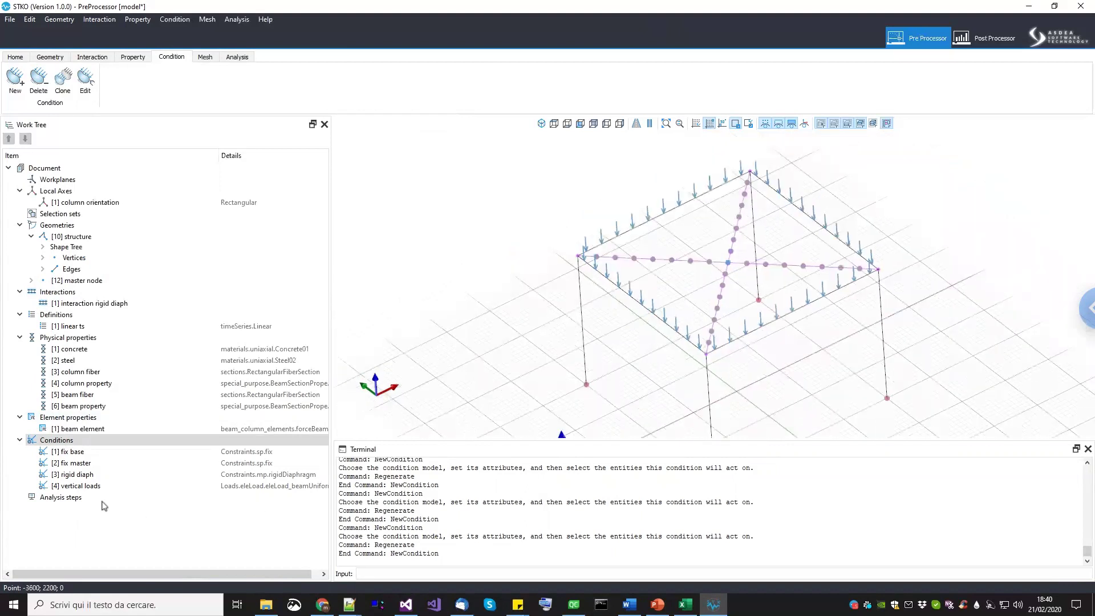
Add a condition named "h load" that uses the NodeForce load model.
right_click(97, 442)
left_click(104, 447)
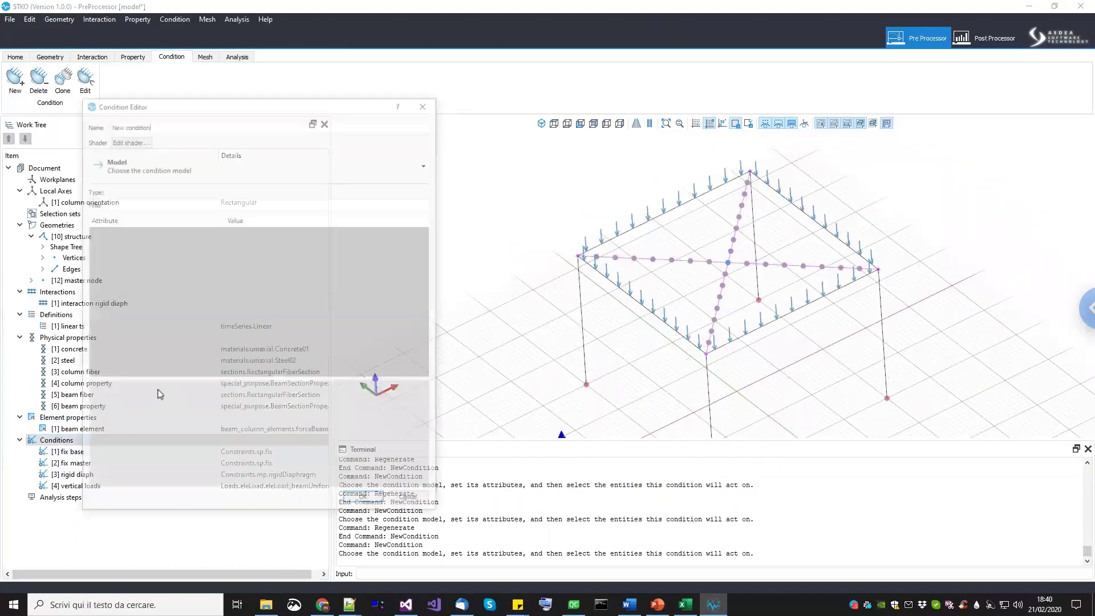
left_click_drag(162, 118, 5, 114)
type("h load")
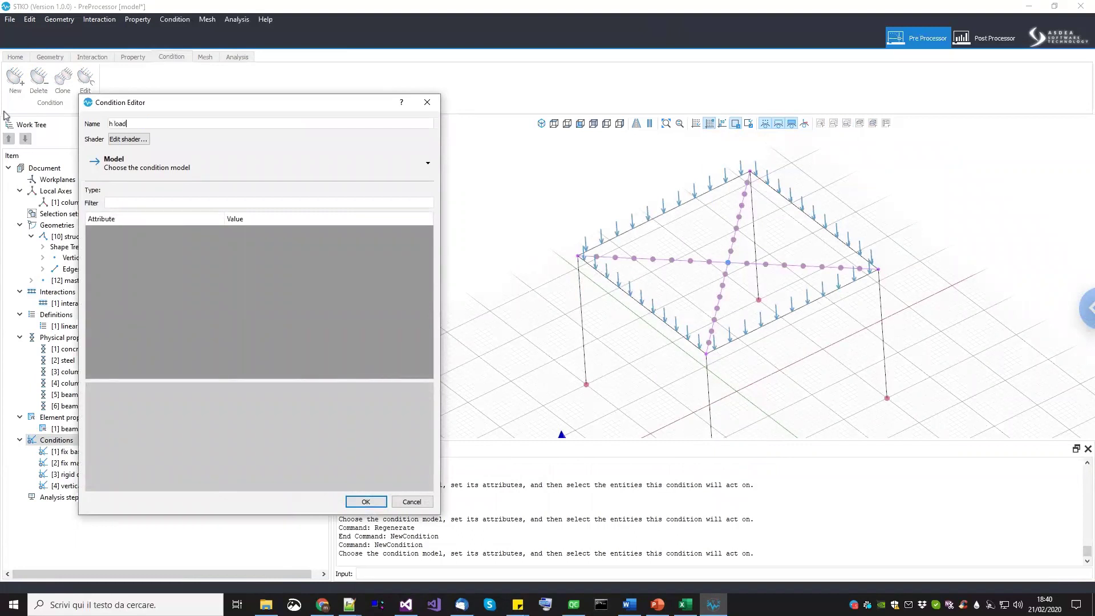
left_click(113, 161)
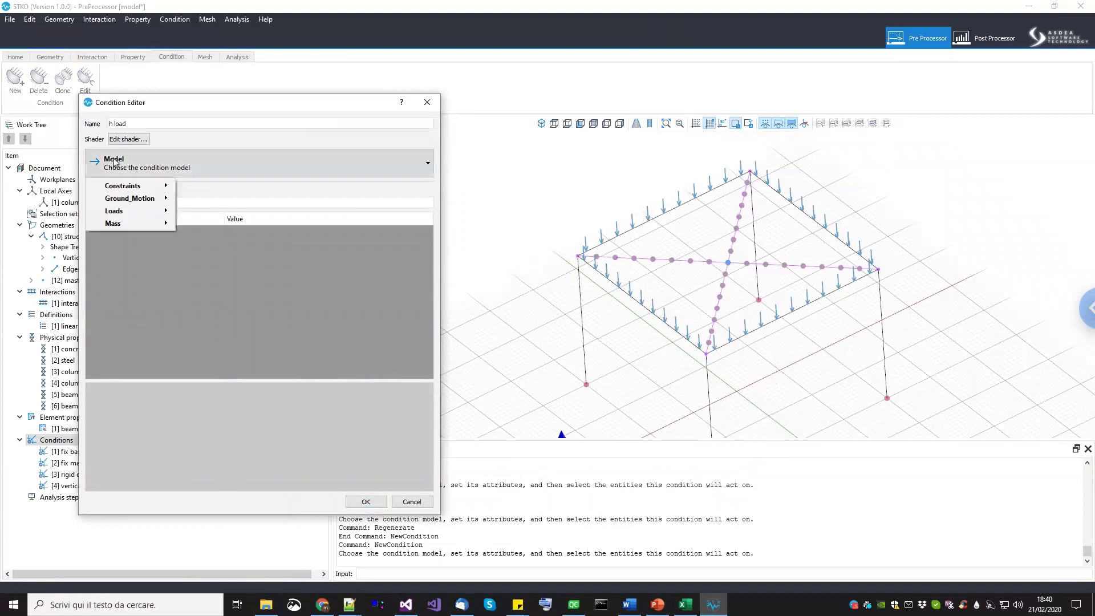
mouse_move(148, 211)
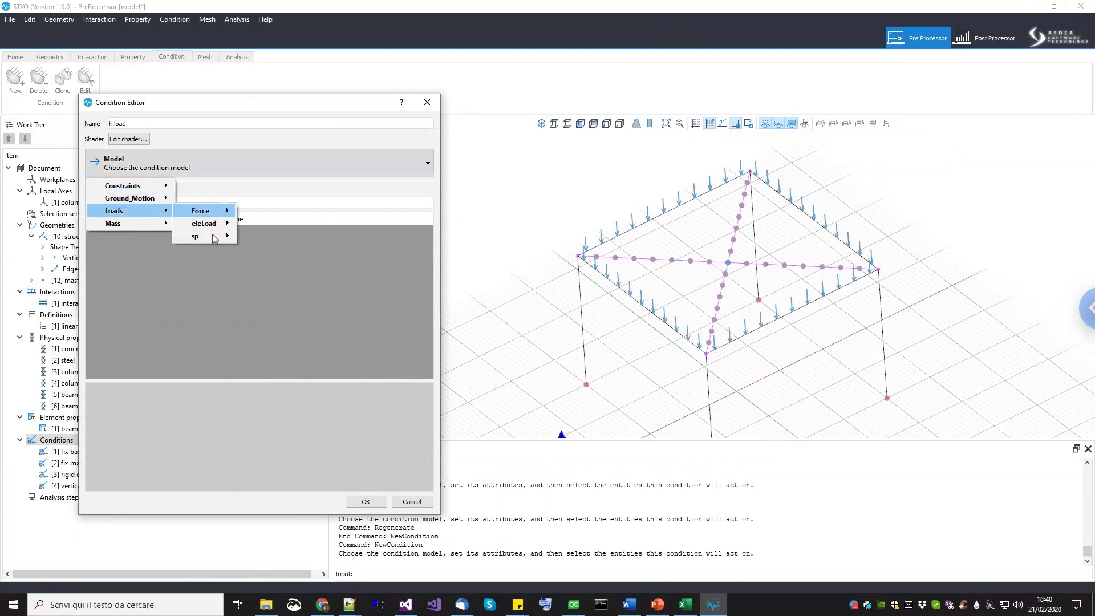
mouse_move(214, 211)
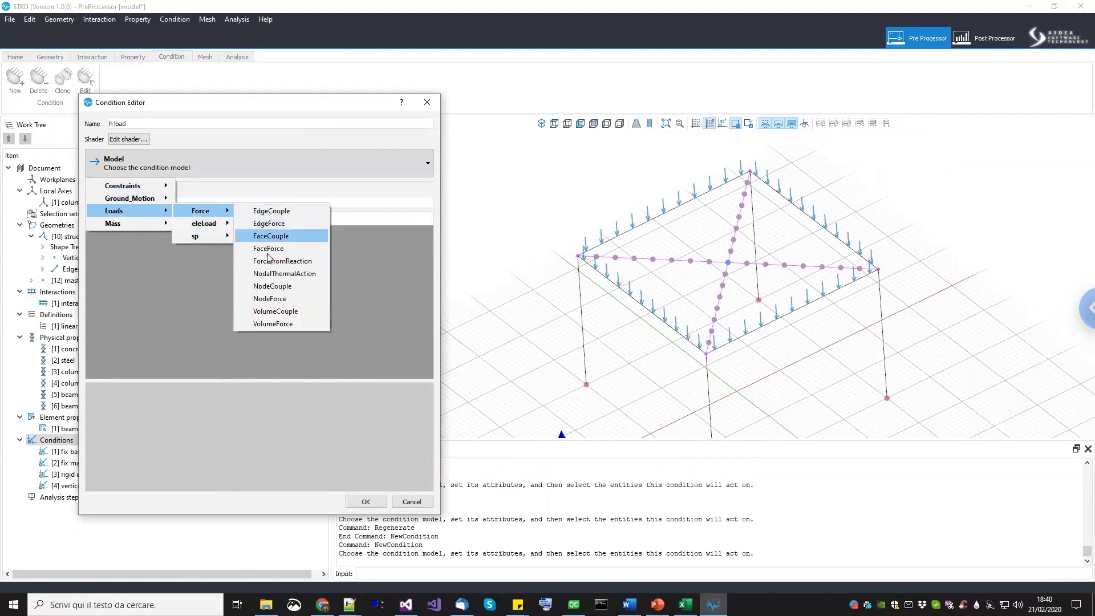
left_click(274, 299)
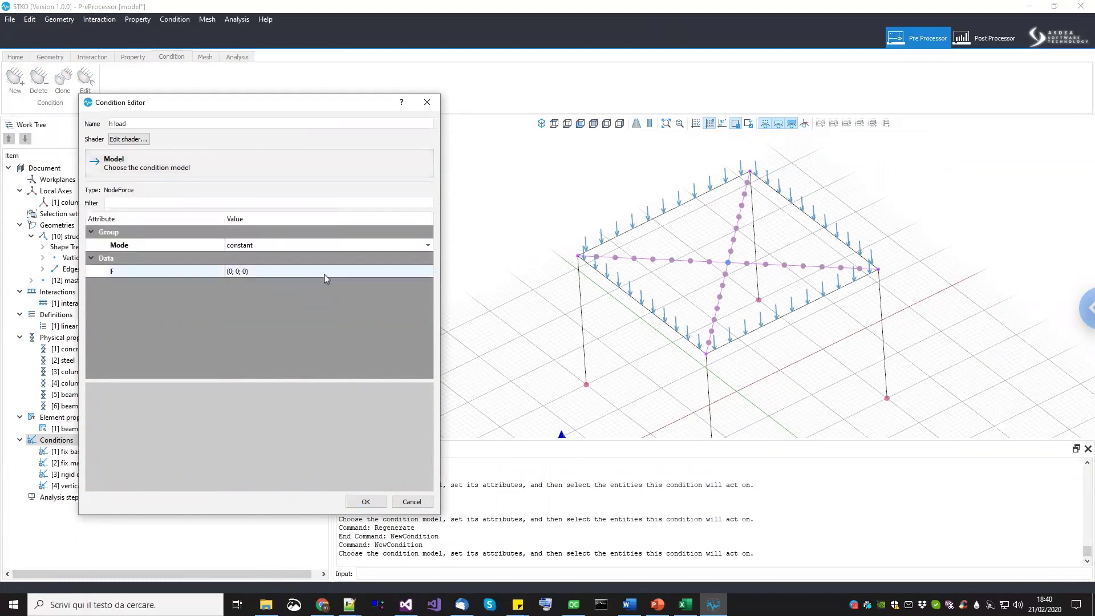
Set the force vector F of the h load condition to (1; 0; 0).
left_click(428, 272)
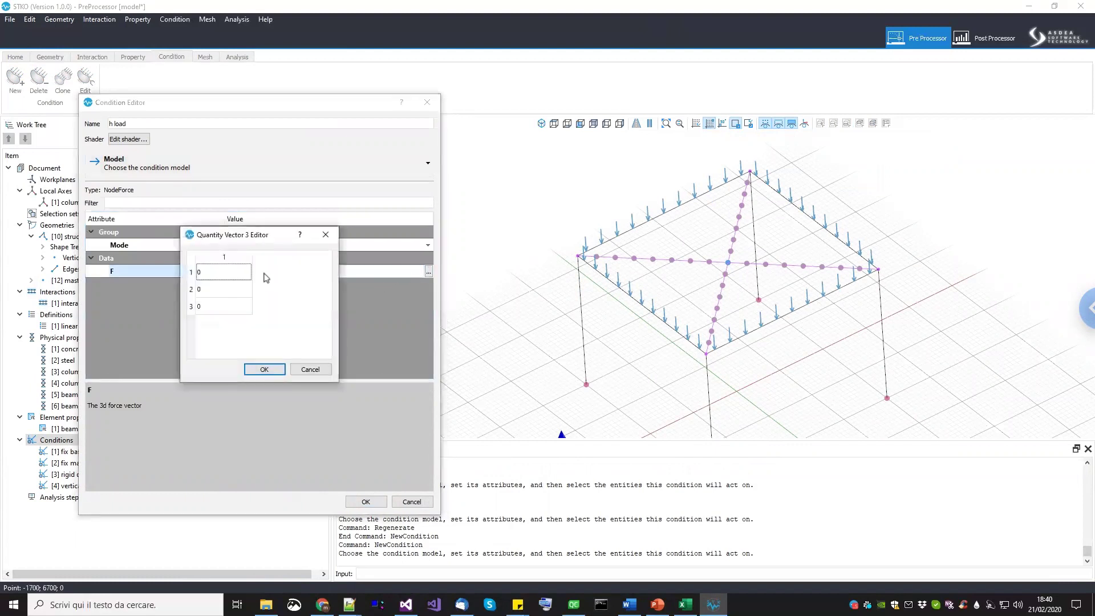
double_click(233, 272)
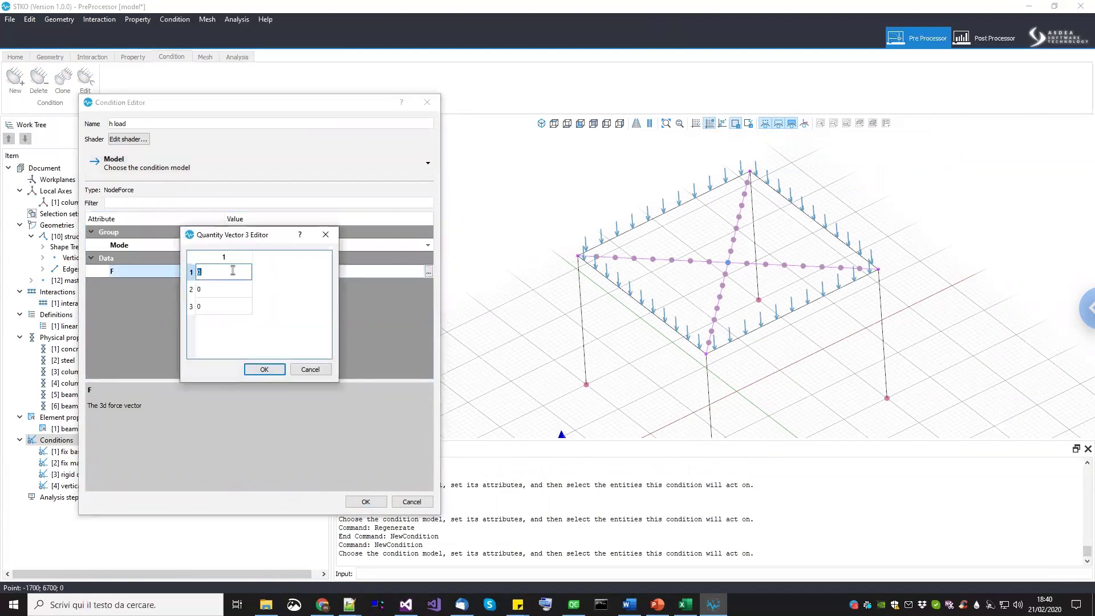
key("Return")
double_click(225, 275)
key("Return")
double_click(226, 272)
left_click_drag(226, 272, 183, 272)
double_click(230, 272)
left_click(264, 370)
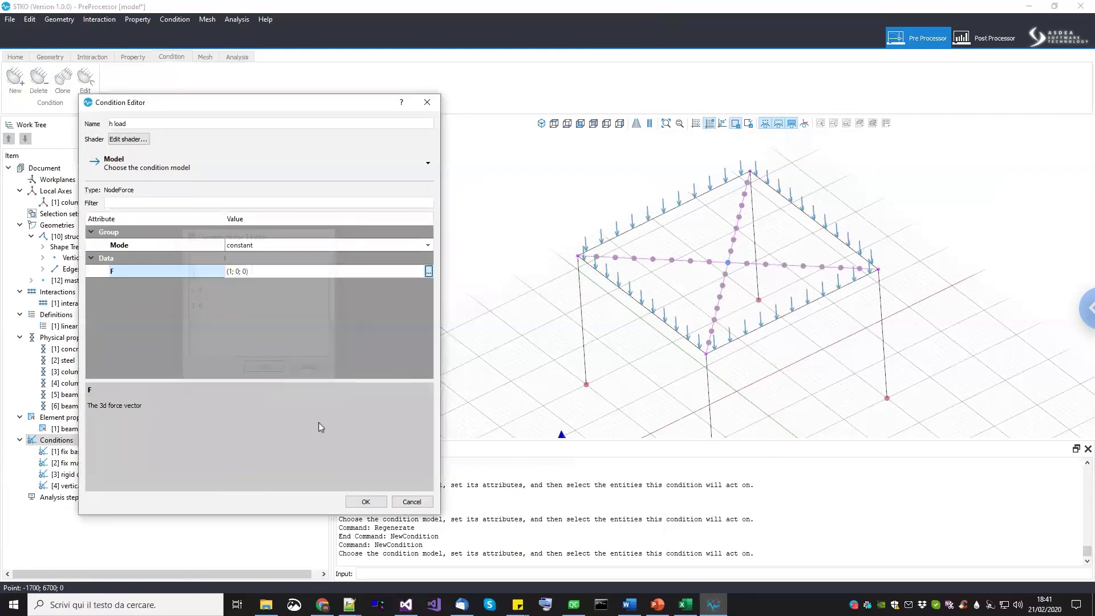
Assign the h load condition to the master node at the diaphragm's centre, create it and save the model.
left_click_drag(705, 236, 757, 278)
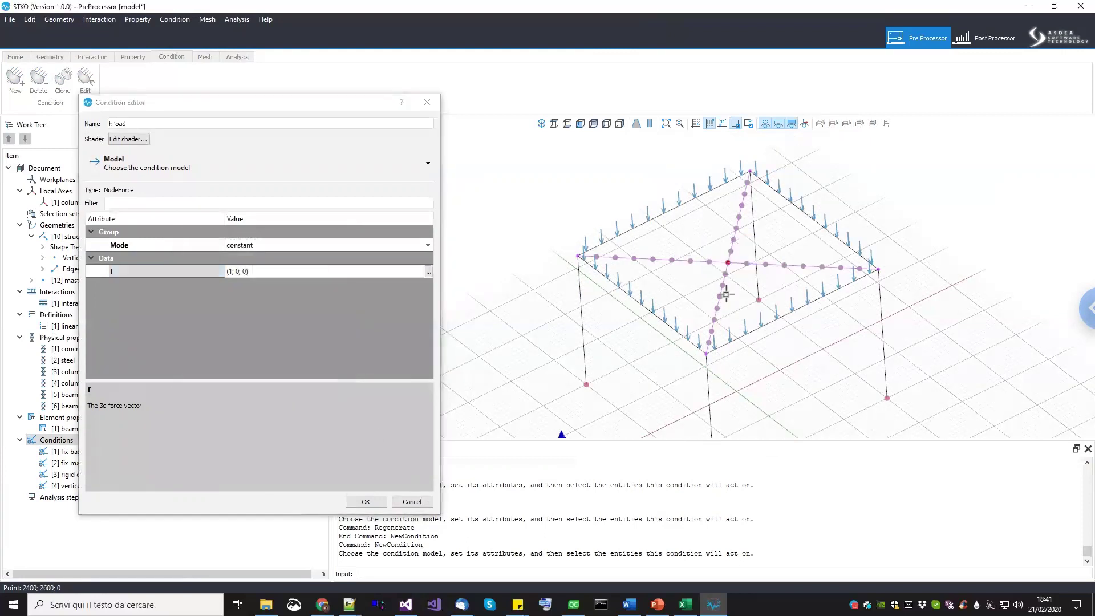
left_click(366, 502)
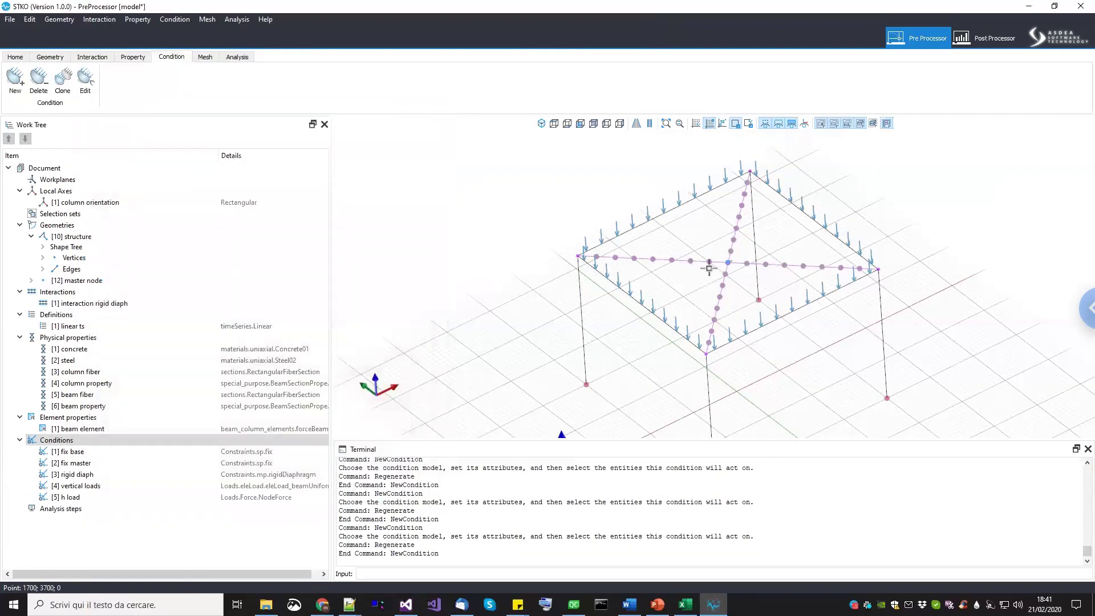
scroll(803, 270, "up", 5)
scroll(708, 222, "down", 5)
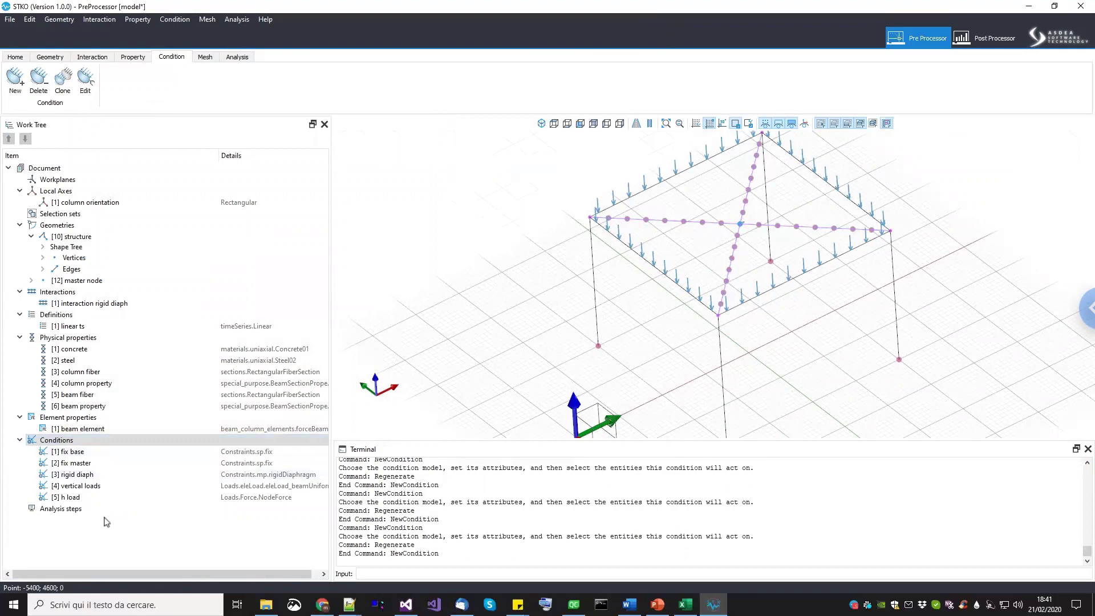
left_click(10, 19)
left_click(23, 59)
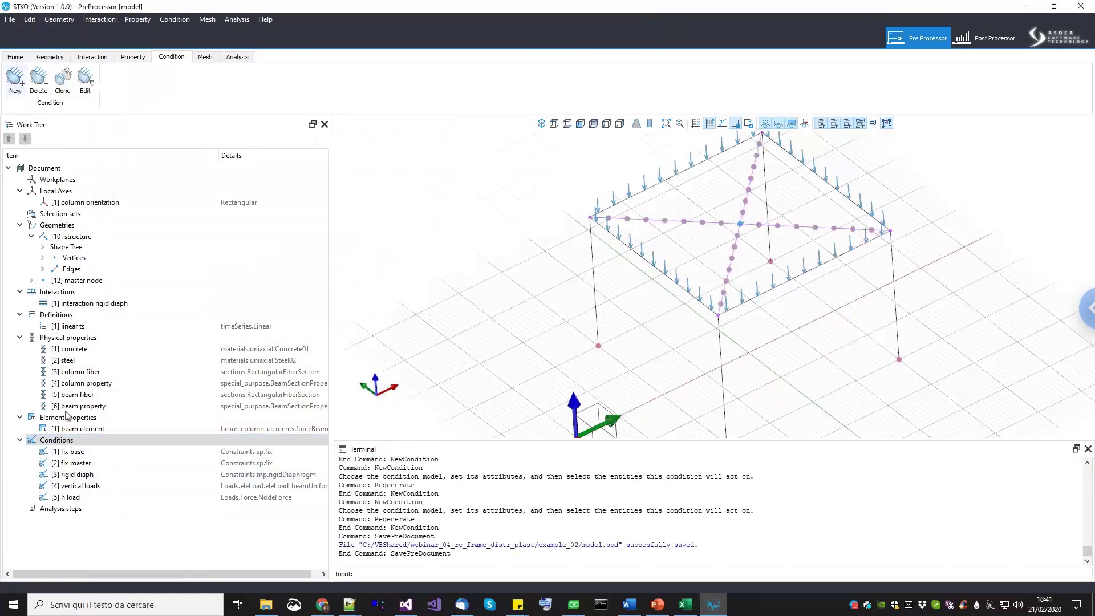
Add an analysis step named "rec" that uses the MPCORecorder model and set the recorder's name to "results".
left_click(73, 513)
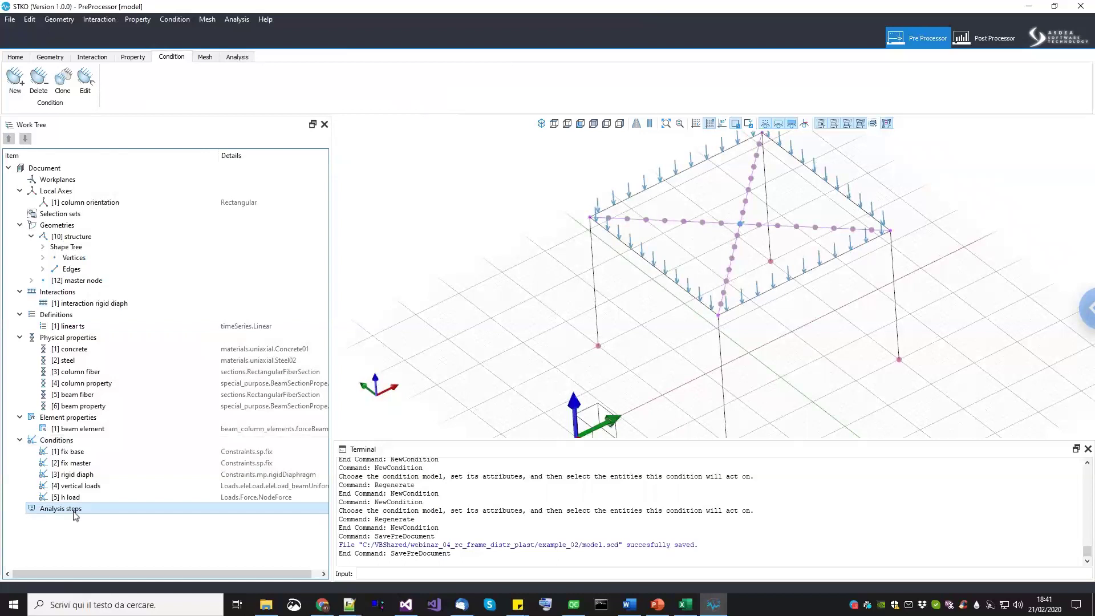
right_click(74, 515)
left_click_drag(394, 90, 304, 88)
type("rec")
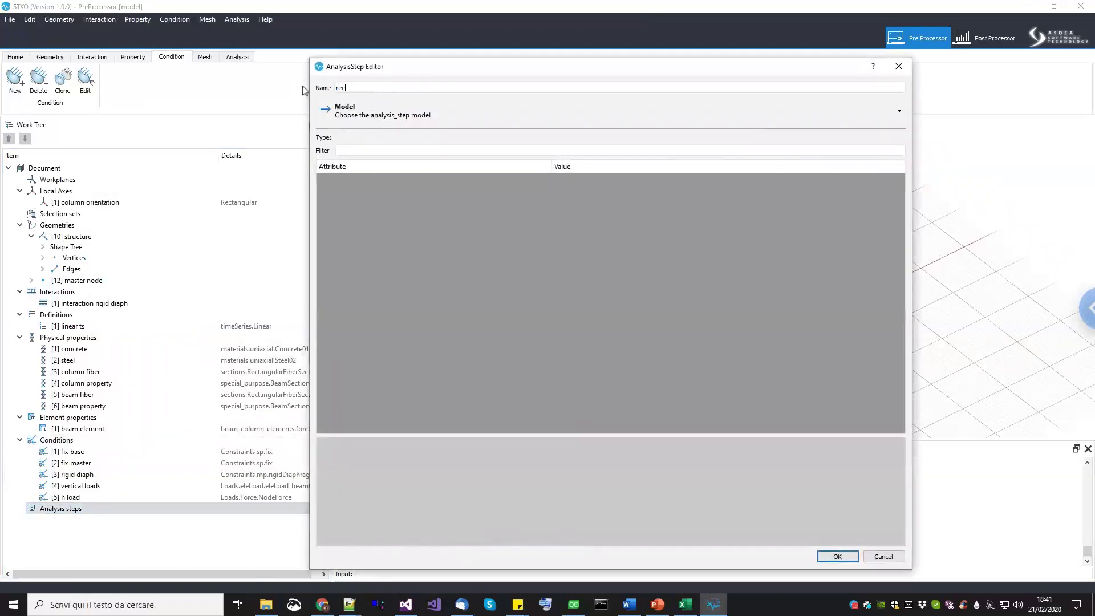
left_click(370, 109)
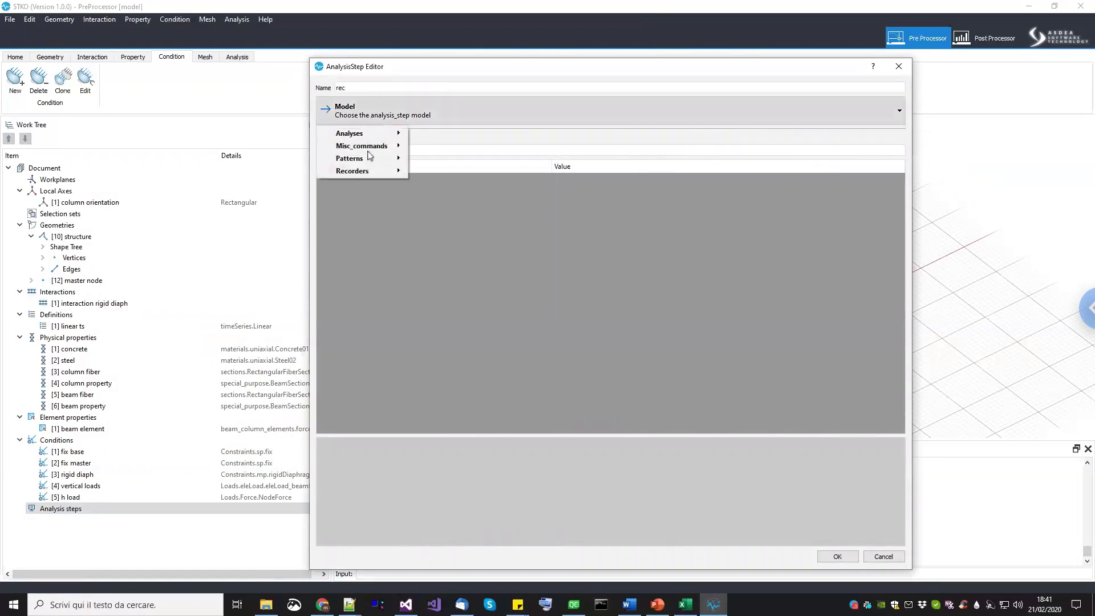
mouse_move(380, 175)
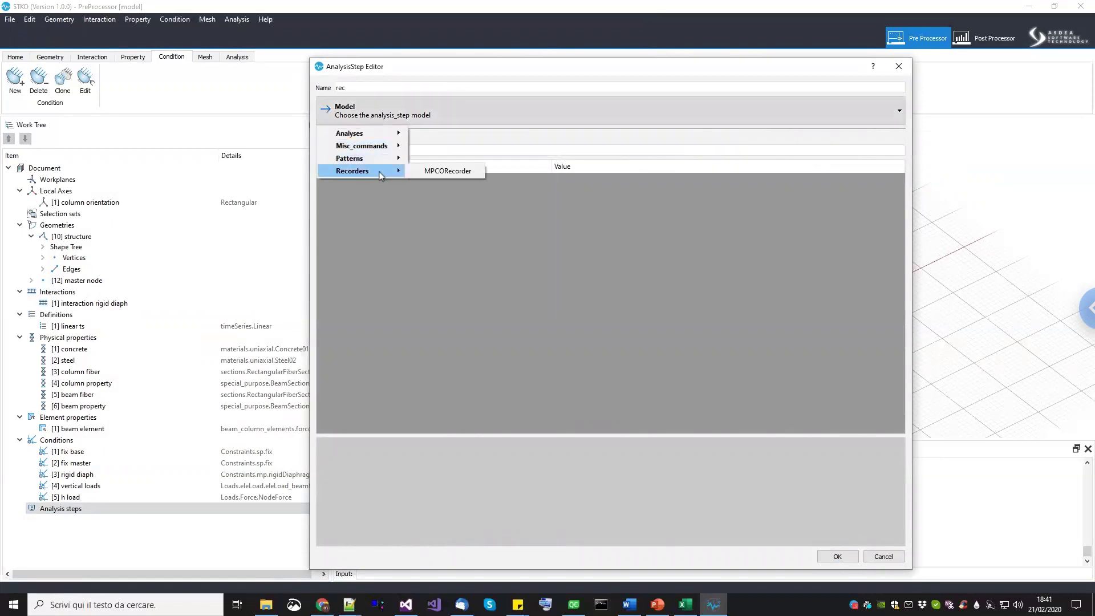
left_click(447, 171)
left_click(570, 193)
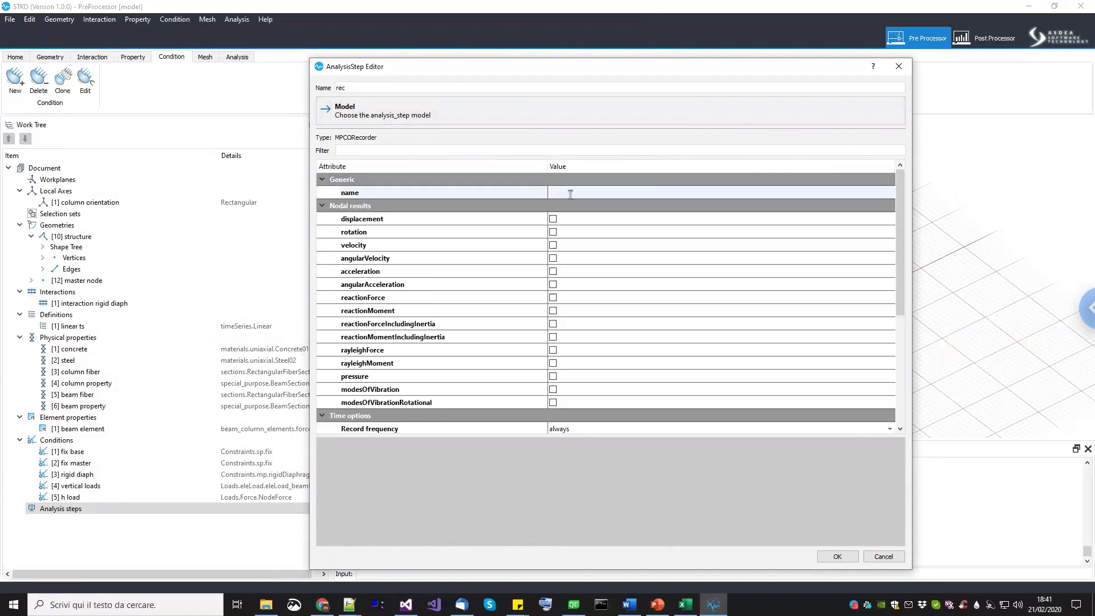
left_click(569, 192)
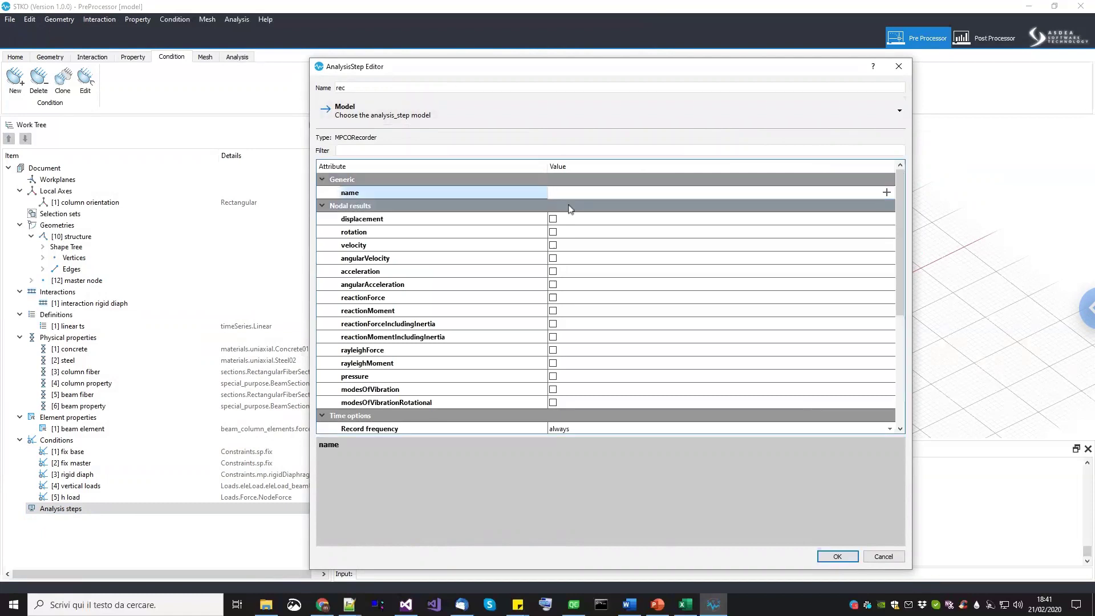
type("resultsa")
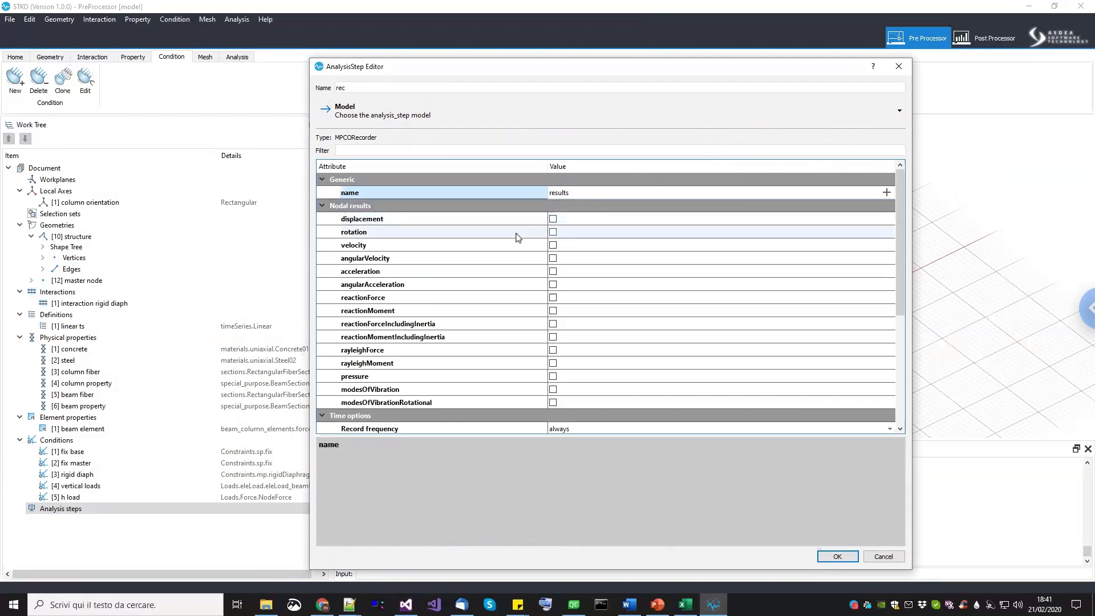
Enable the nodal results displacement, rotation, reactionForce and reactionMoment for the recorder.
left_click(451, 222)
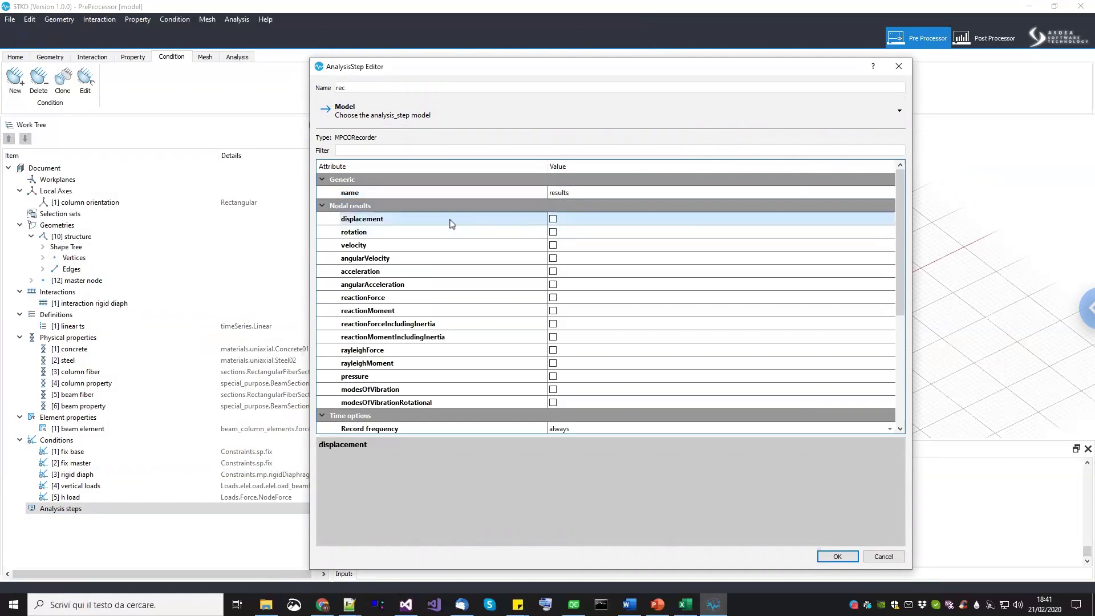
left_click(553, 219)
left_click(553, 232)
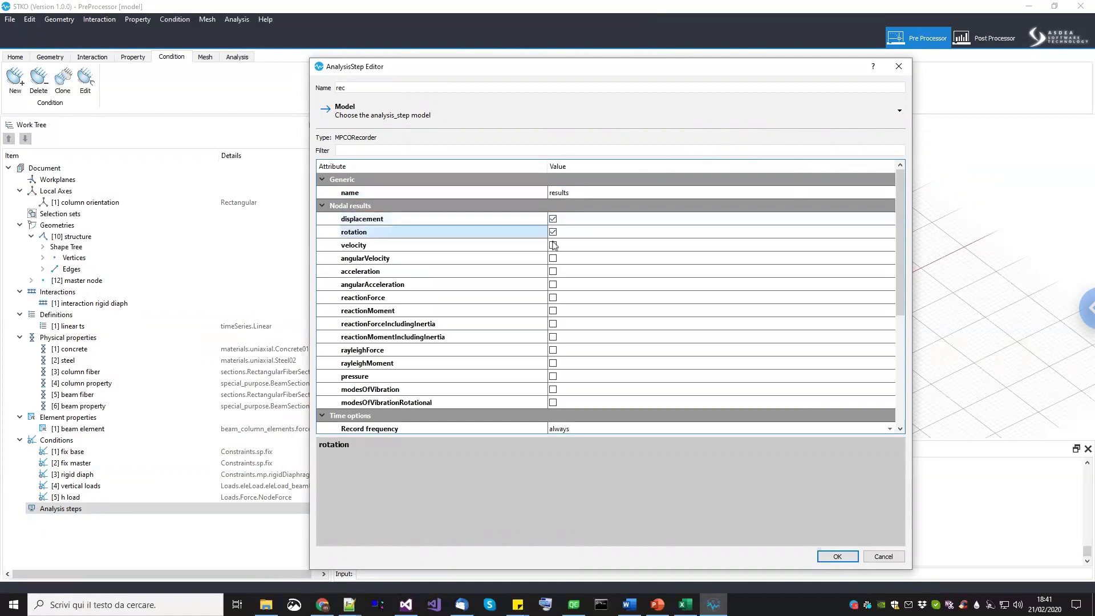
left_click(451, 302)
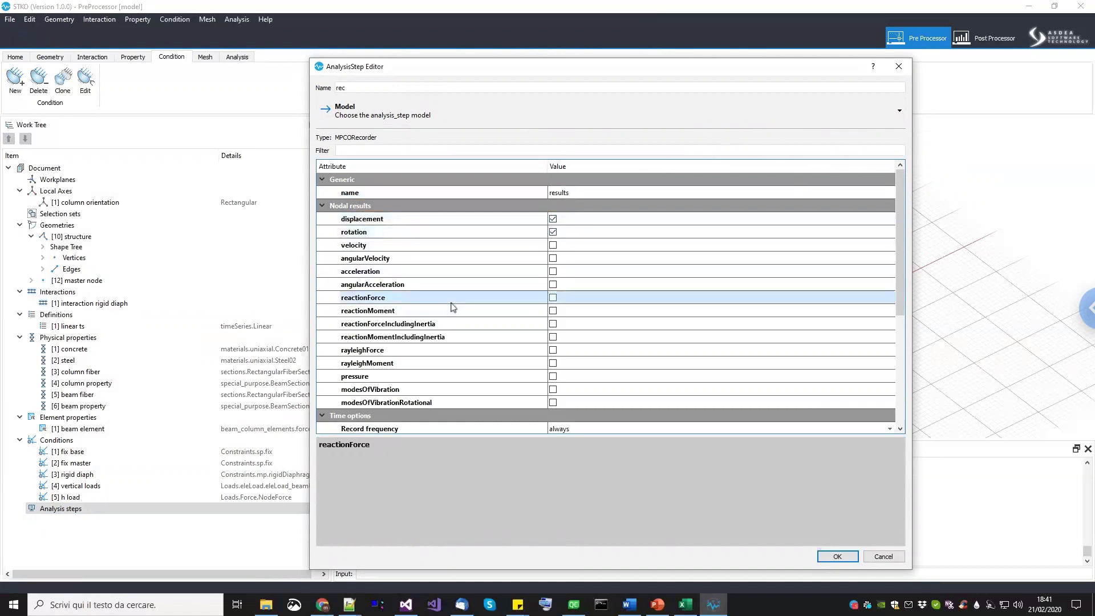
left_click(553, 297)
left_click(552, 310)
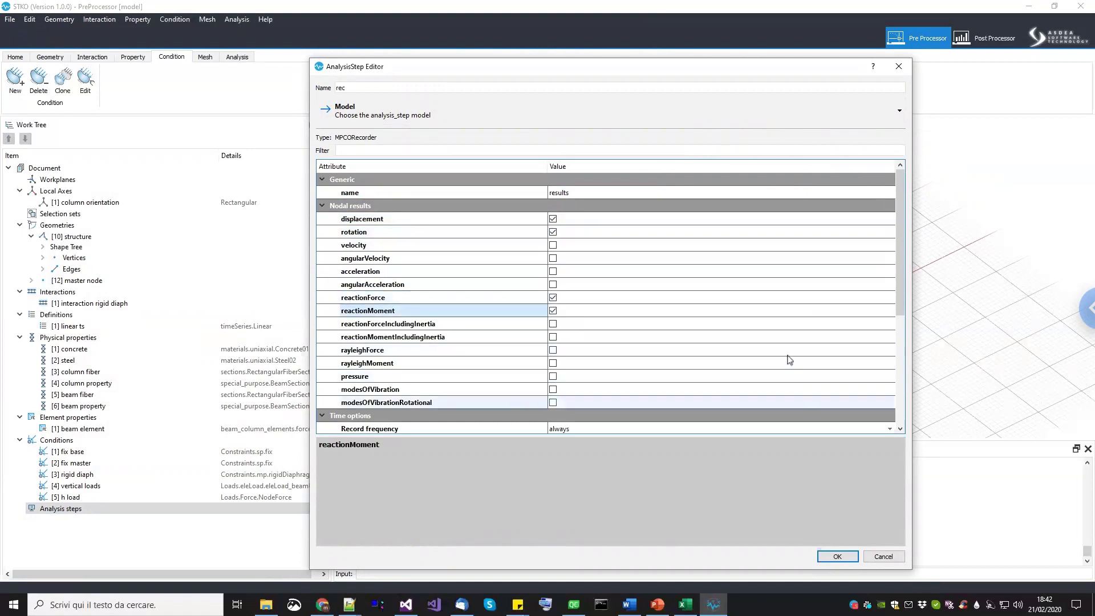
Enable the element results section.force, section.deformation, section.fiber.stress and section.fiber.strain for the recorder.
left_click_drag(901, 362, 902, 423)
left_click(468, 299)
left_click(553, 297)
left_click(553, 310)
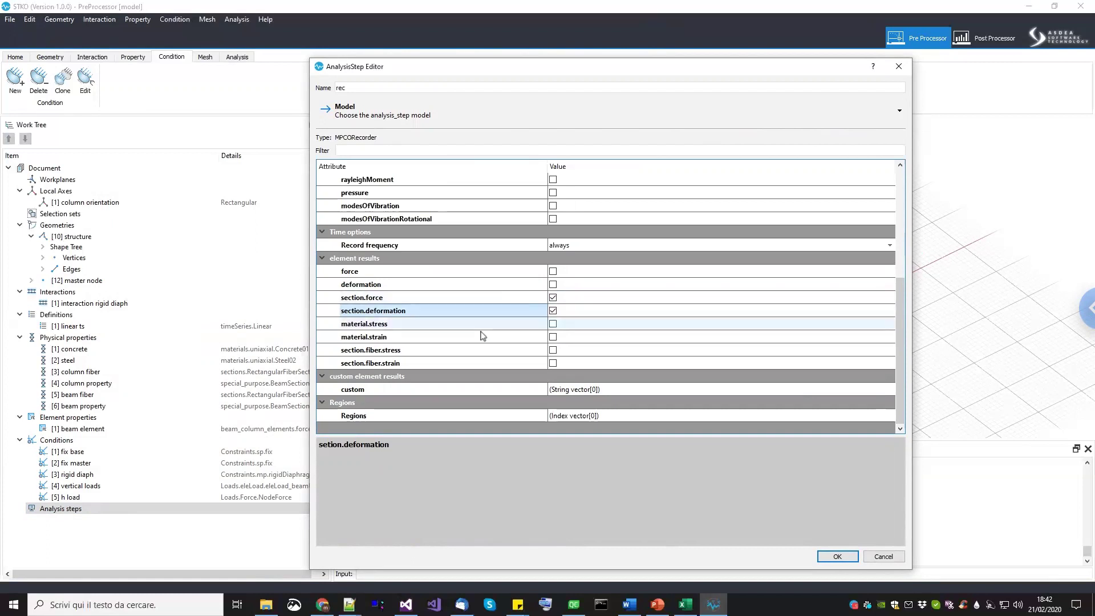
left_click(519, 350)
left_click(552, 350)
left_click(553, 363)
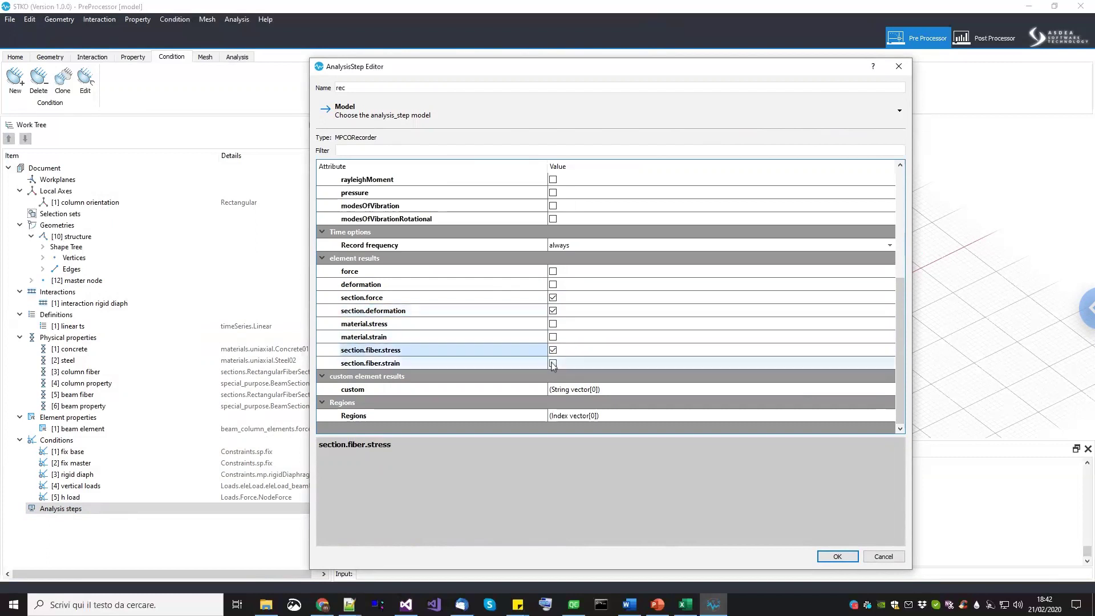
Enable the element results material.stress and material.strain as well and create the rec analysis step.
left_click(434, 336)
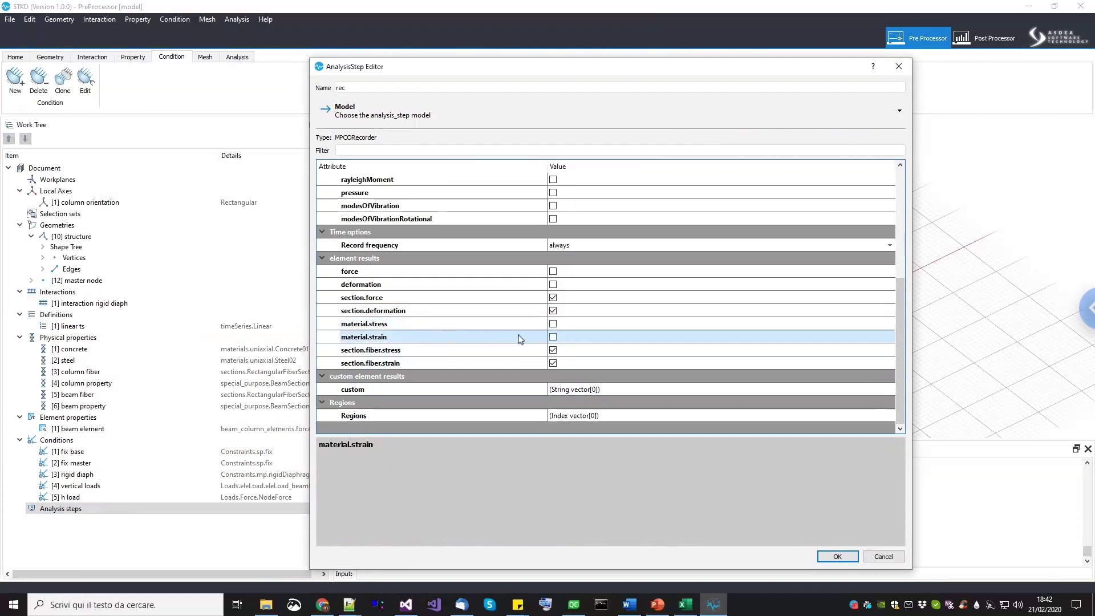
left_click(553, 324)
left_click(553, 337)
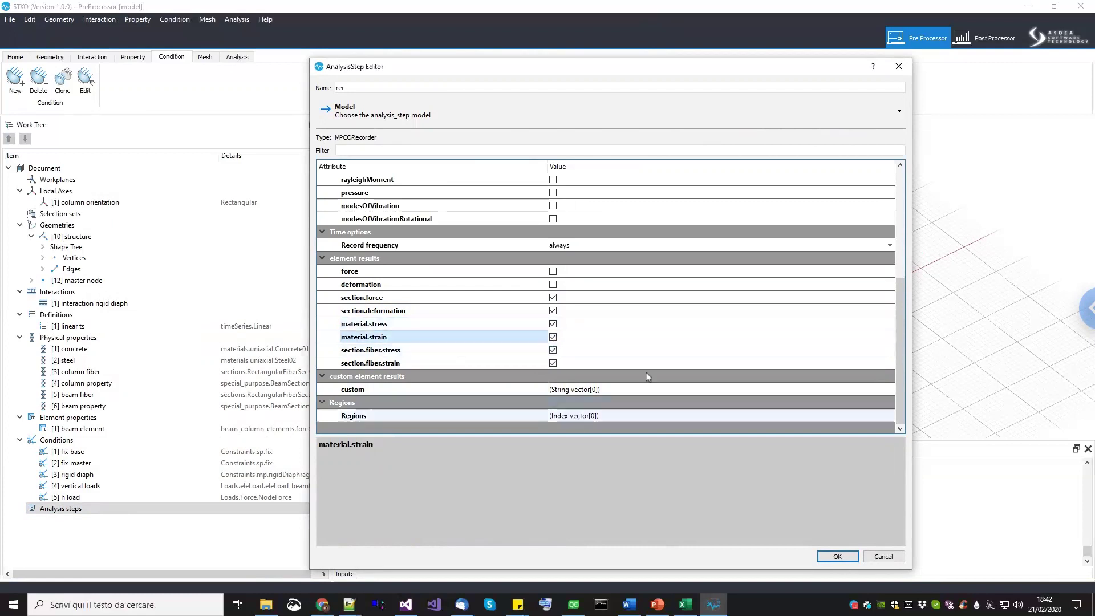
left_click(837, 556)
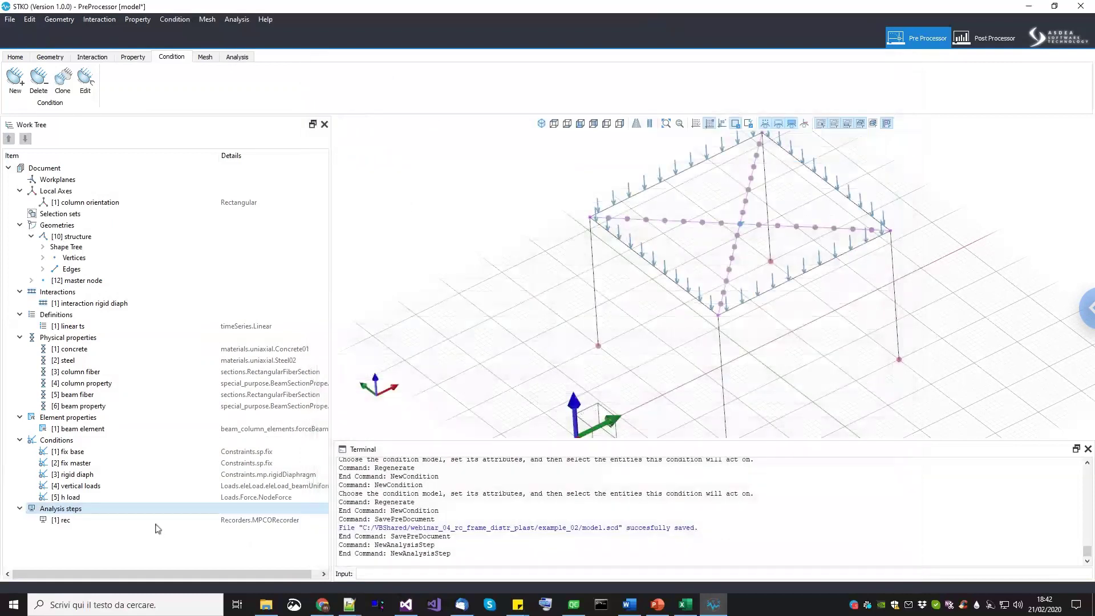
Add an analysis step named "add bc" that uses the constraintPattern model.
right_click(122, 510)
left_click(146, 519)
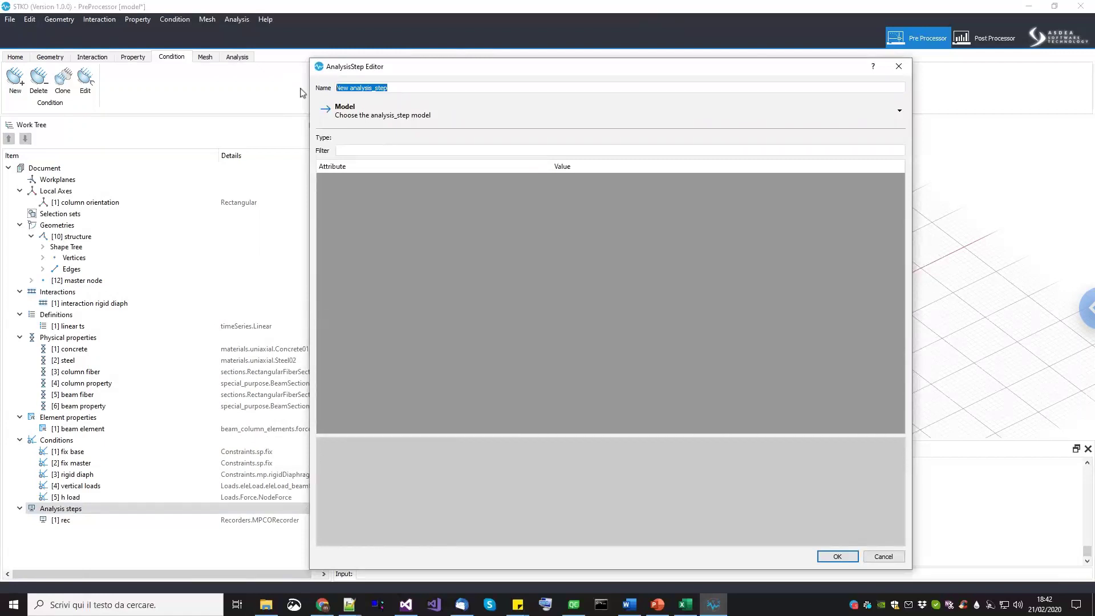
type("add bc")
left_click(354, 118)
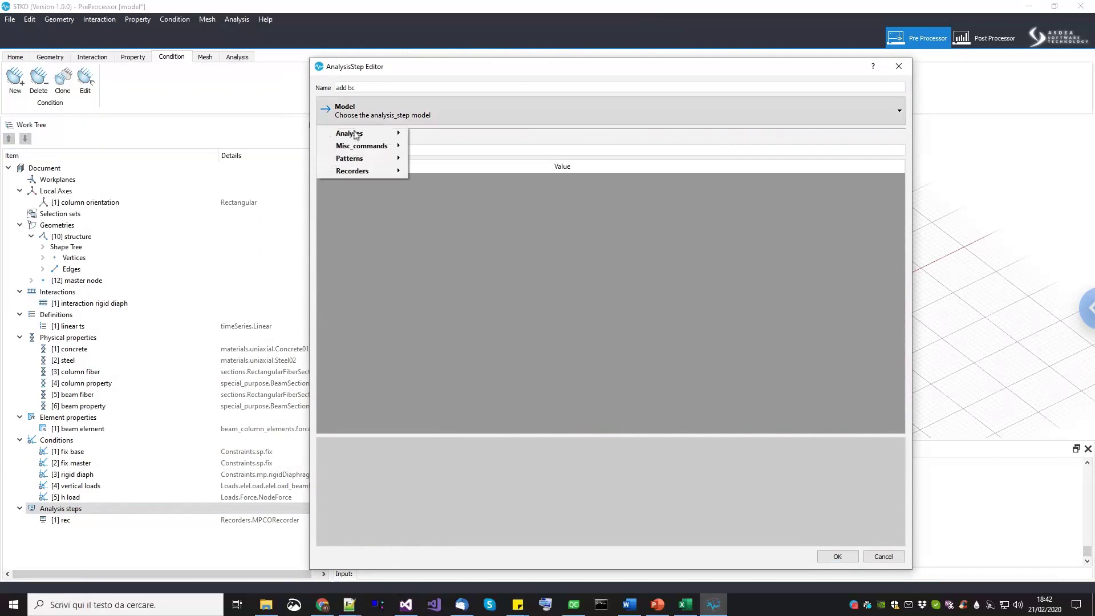
mouse_move(368, 162)
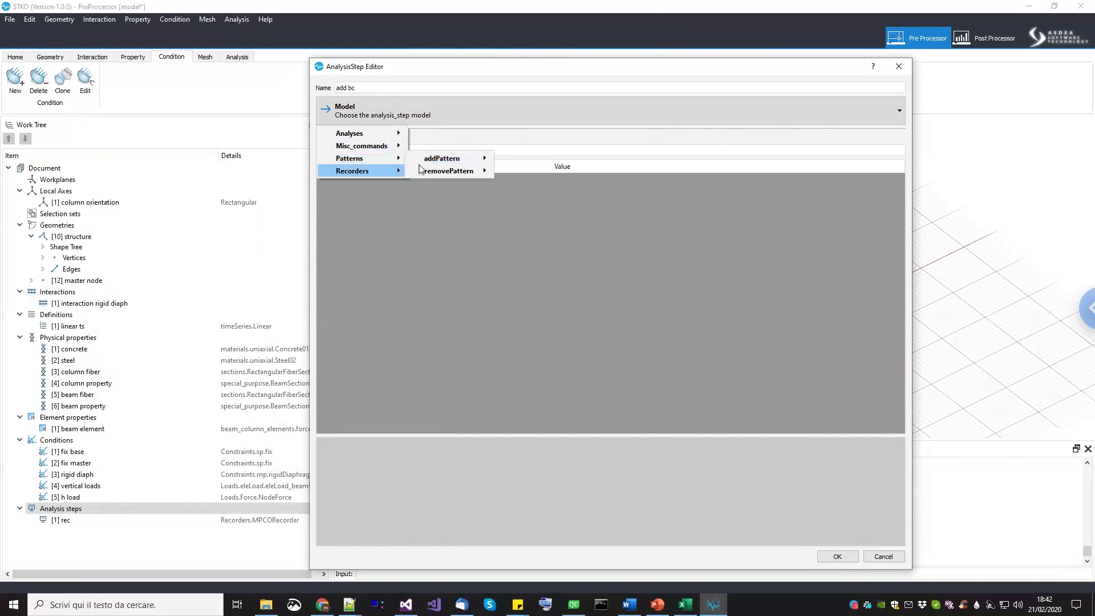
mouse_move(454, 171)
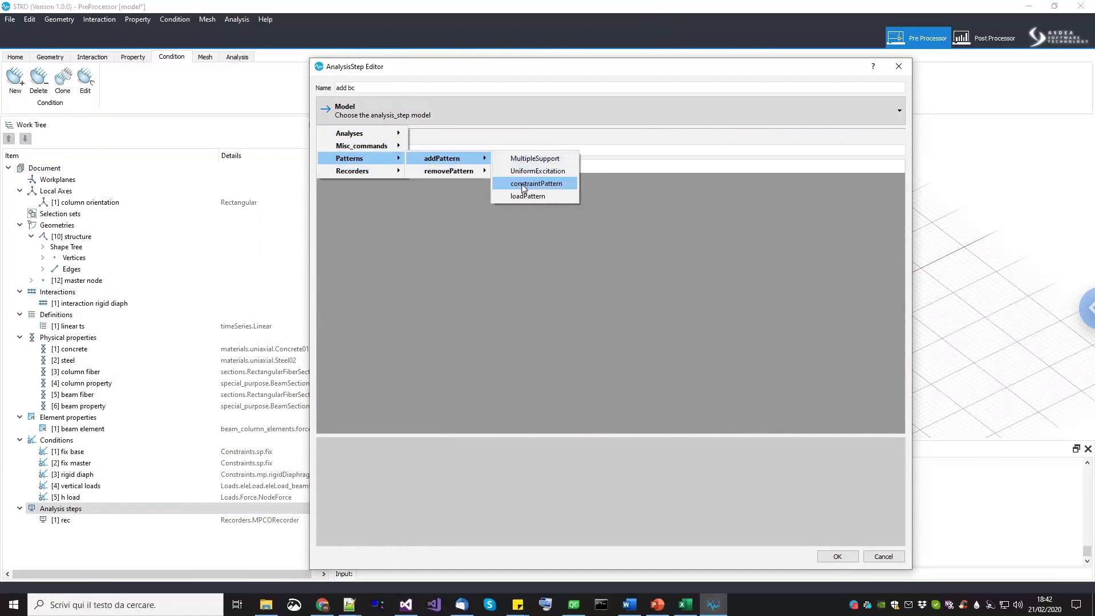
left_click(526, 188)
left_click(514, 207)
left_click(515, 192)
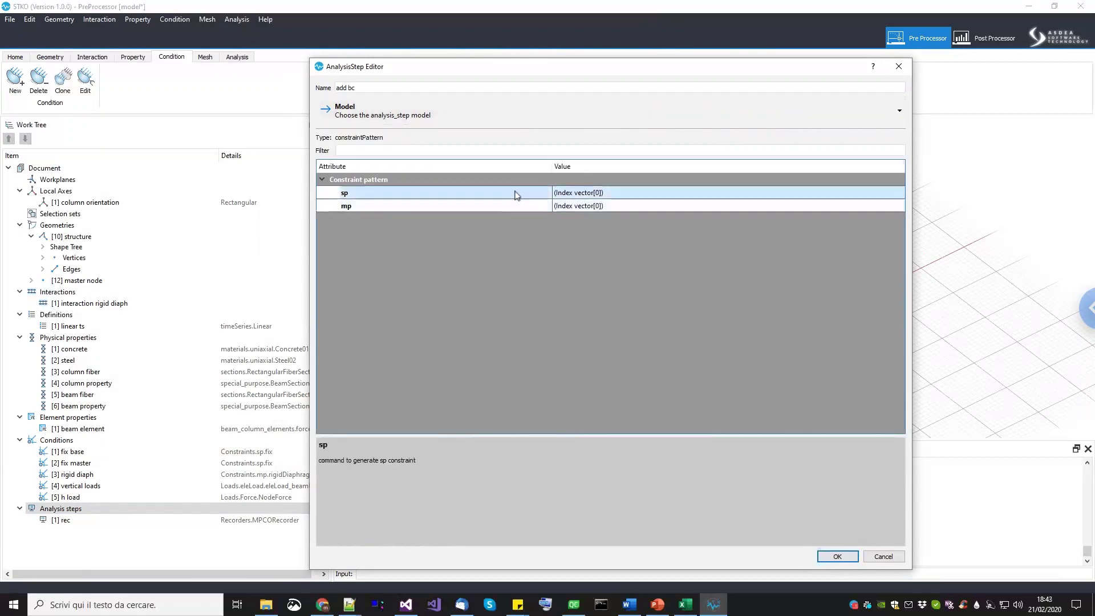
left_click(516, 207)
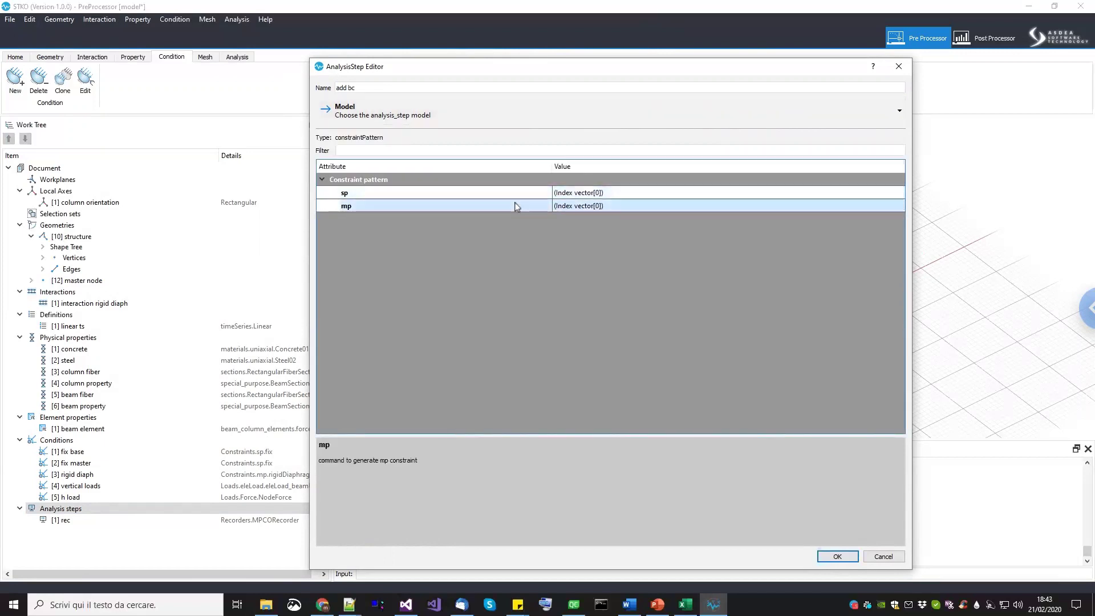
Assign the two conditions fix base and fix master to the sp attribute of the constraint pattern.
left_click(836, 196)
left_click(899, 196)
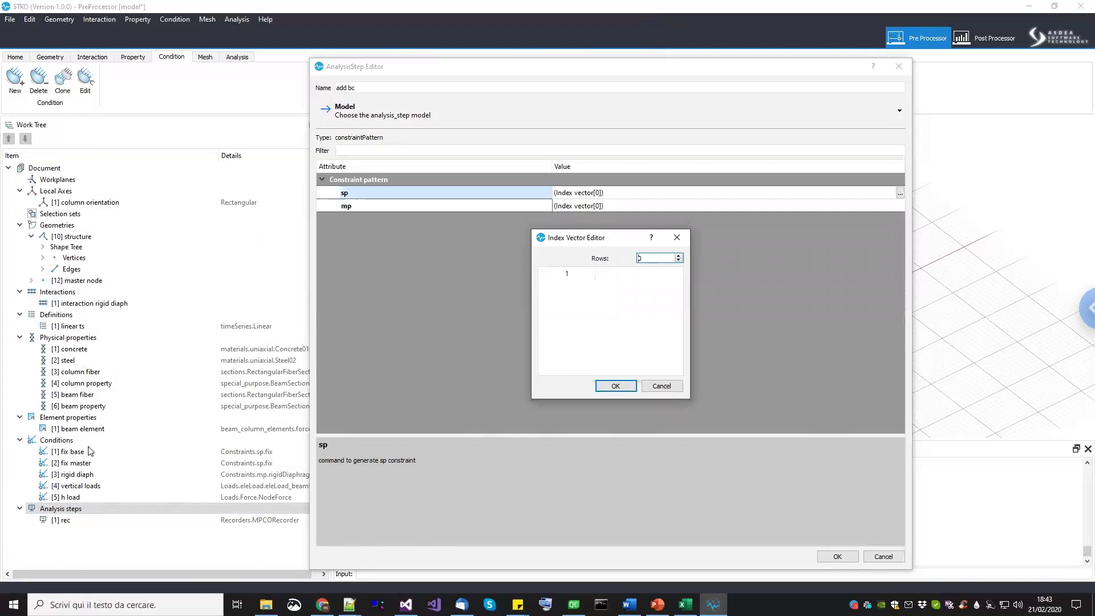
left_click(679, 257)
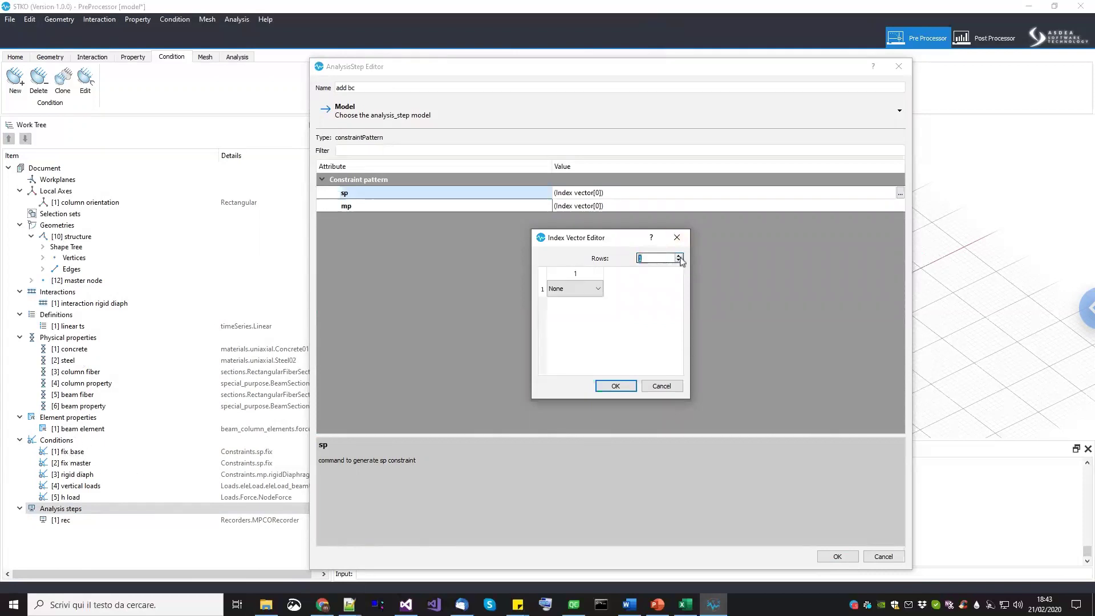
left_click(679, 256)
left_click(598, 292)
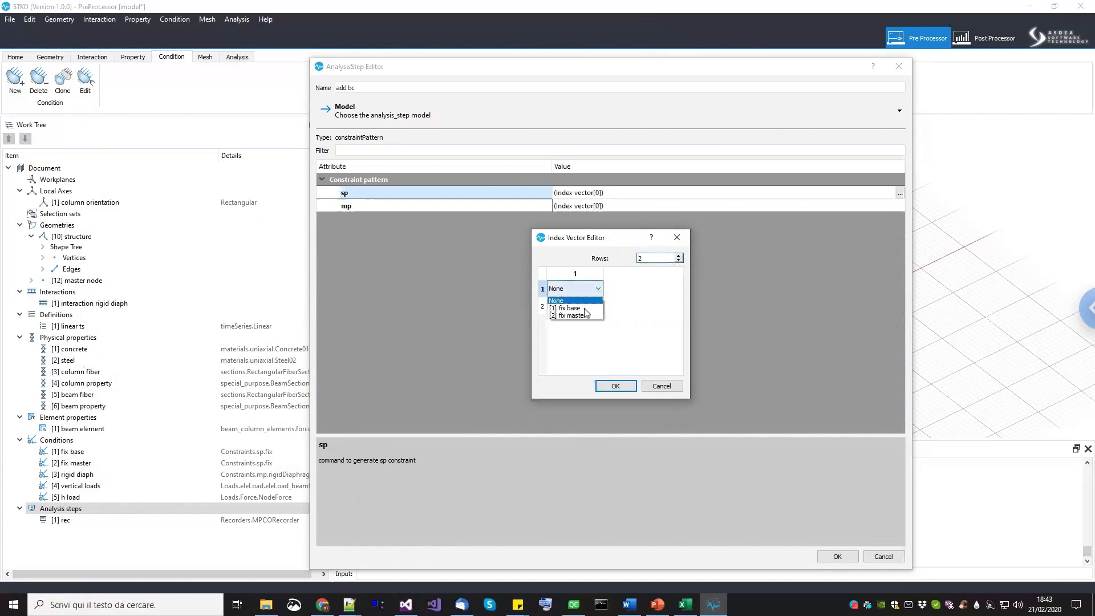
left_click(580, 309)
left_click(579, 306)
left_click(578, 332)
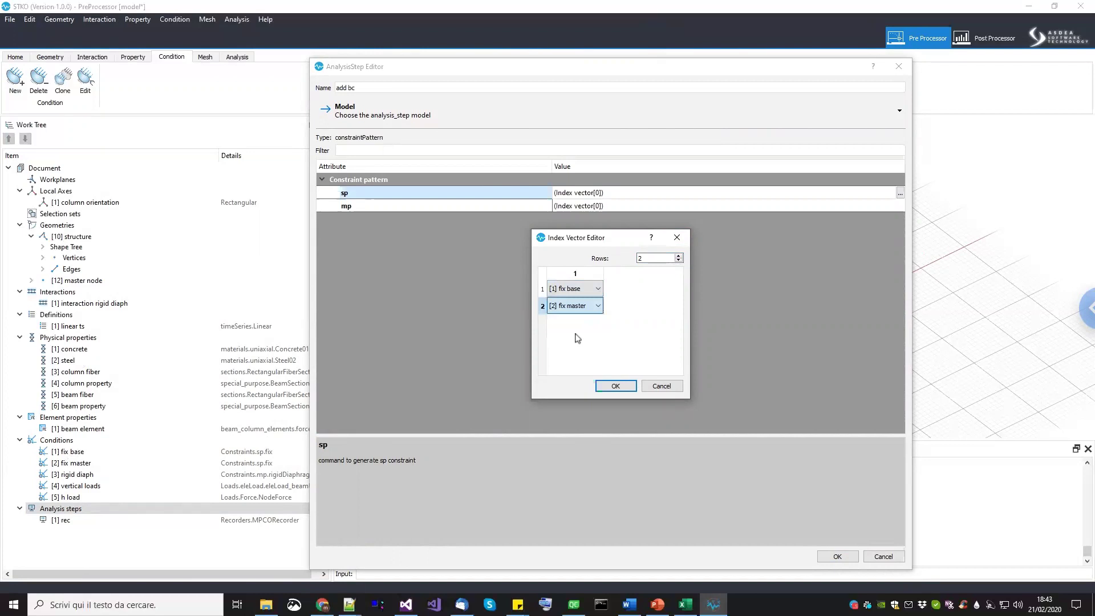
left_click(616, 386)
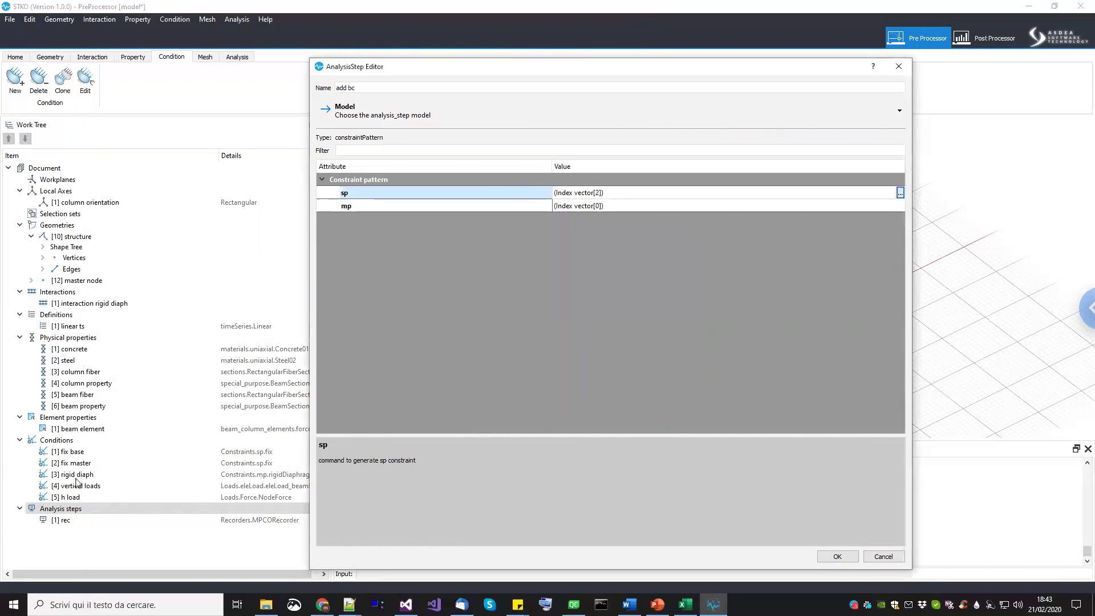
Assign the rigid diaph condition to the mp attribute and create the add bc analysis step.
left_click(900, 207)
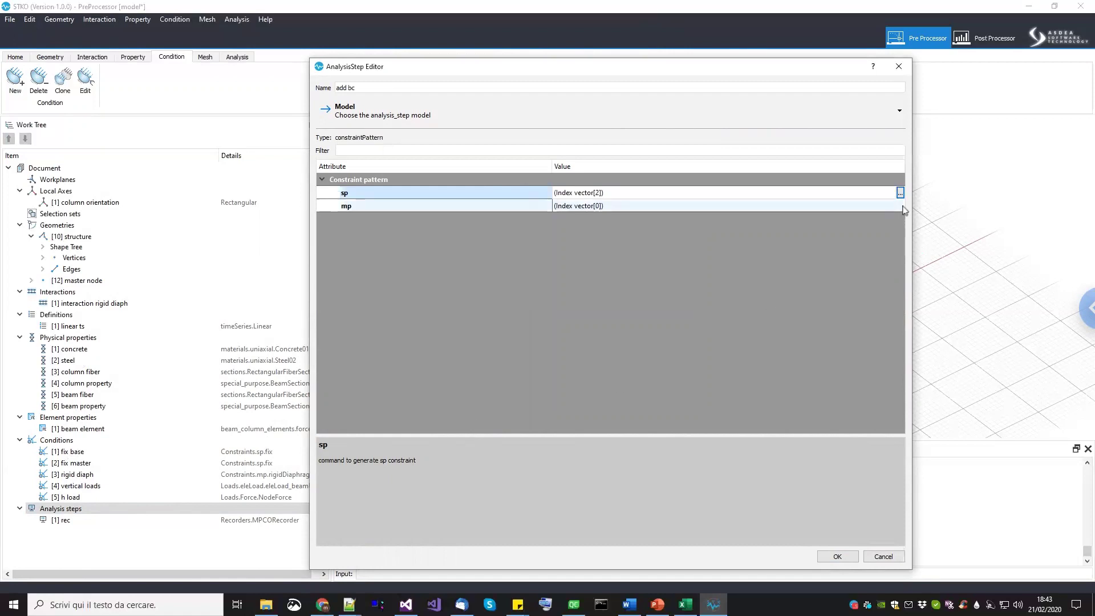
left_click(900, 206)
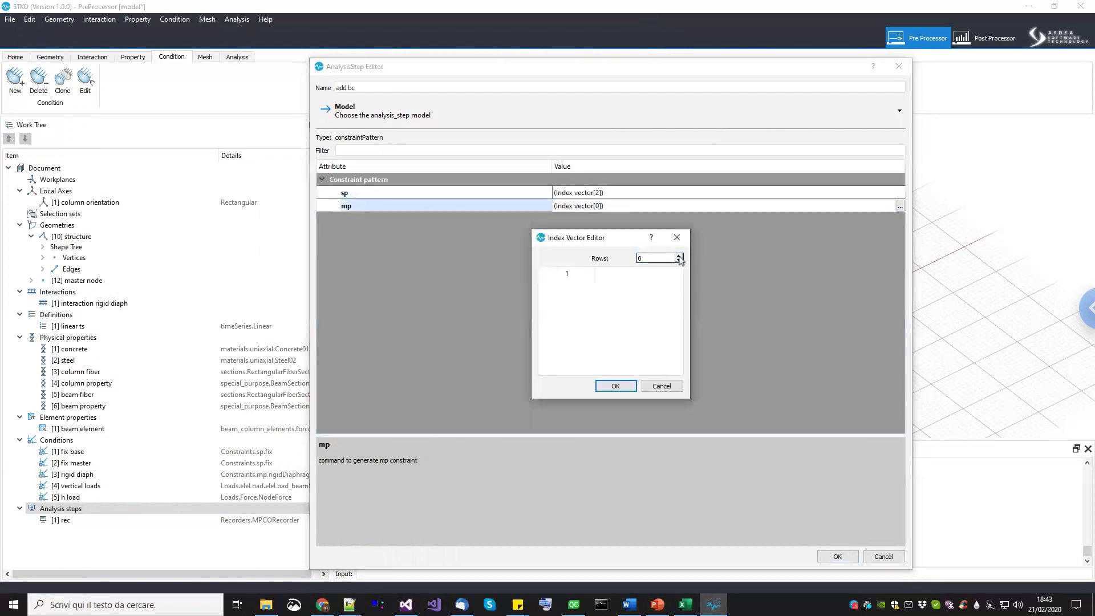
left_click(679, 255)
double_click(573, 288)
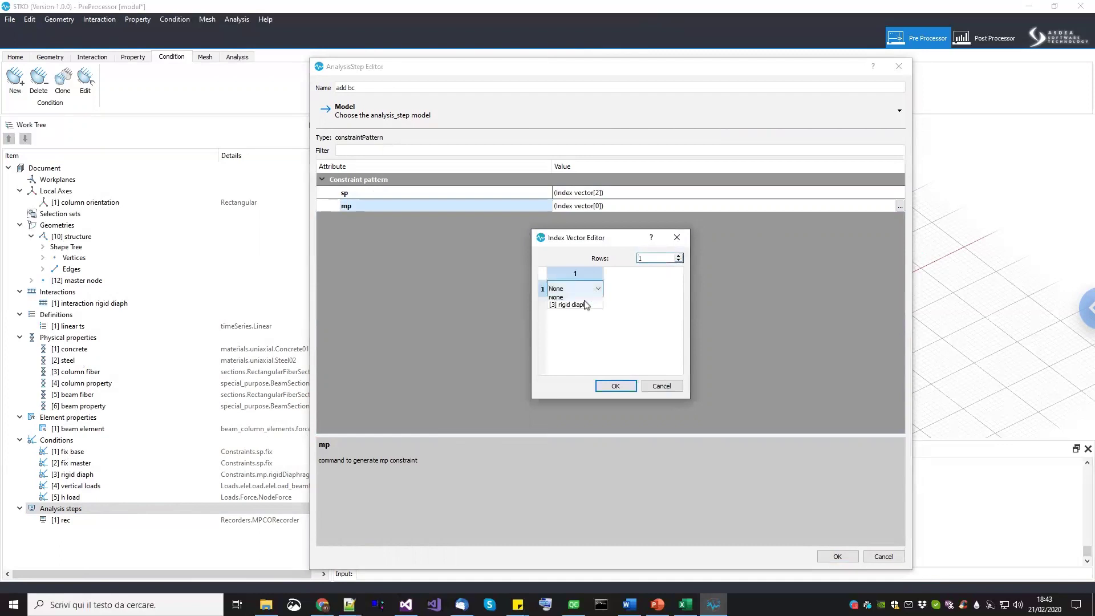
left_click(578, 312)
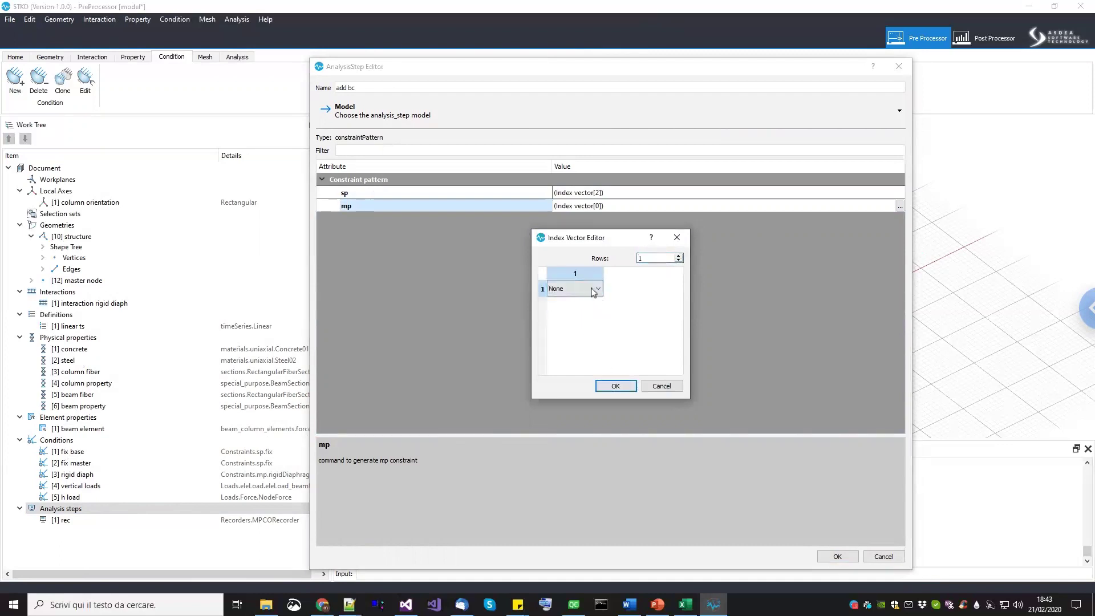
left_click(576, 289)
left_click(579, 308)
left_click(612, 387)
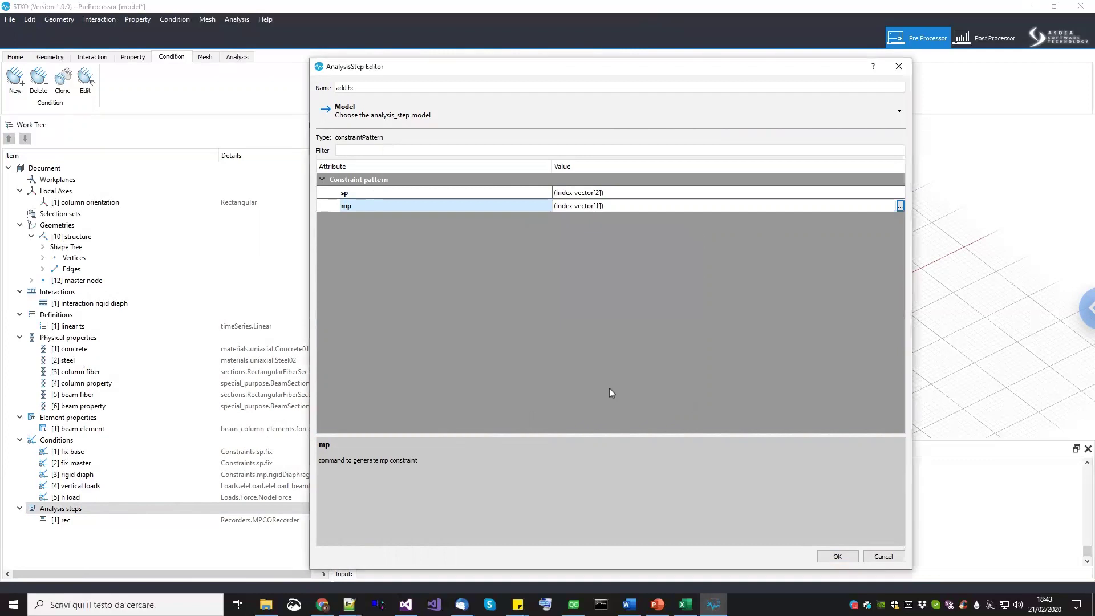
left_click(838, 556)
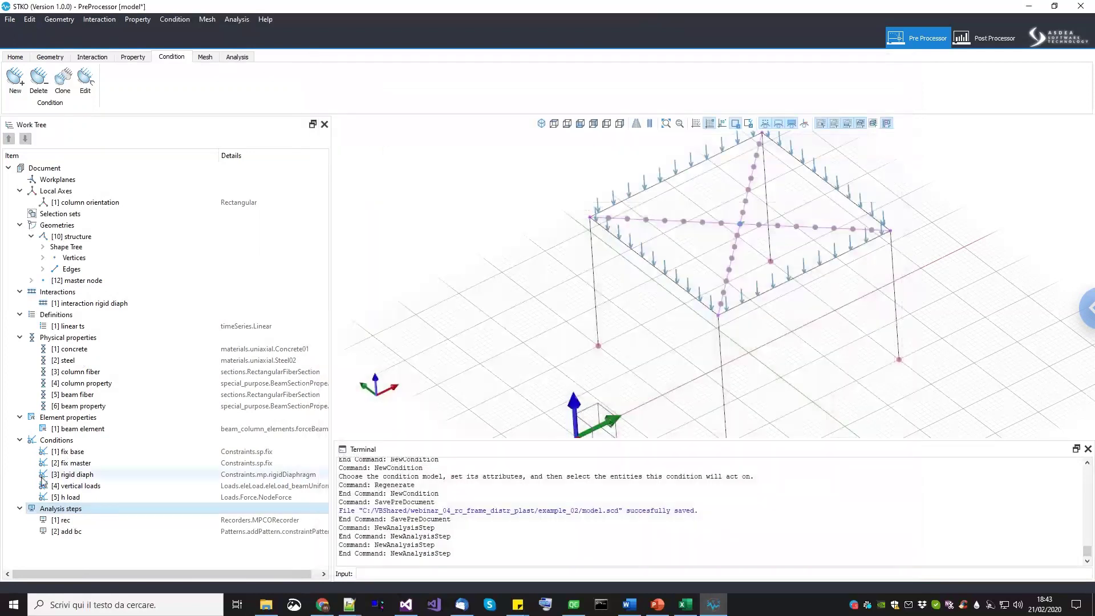
Add an analysis step named "add v load" that uses the loadPattern model and set its tsTag to linear ts.
left_click(77, 533)
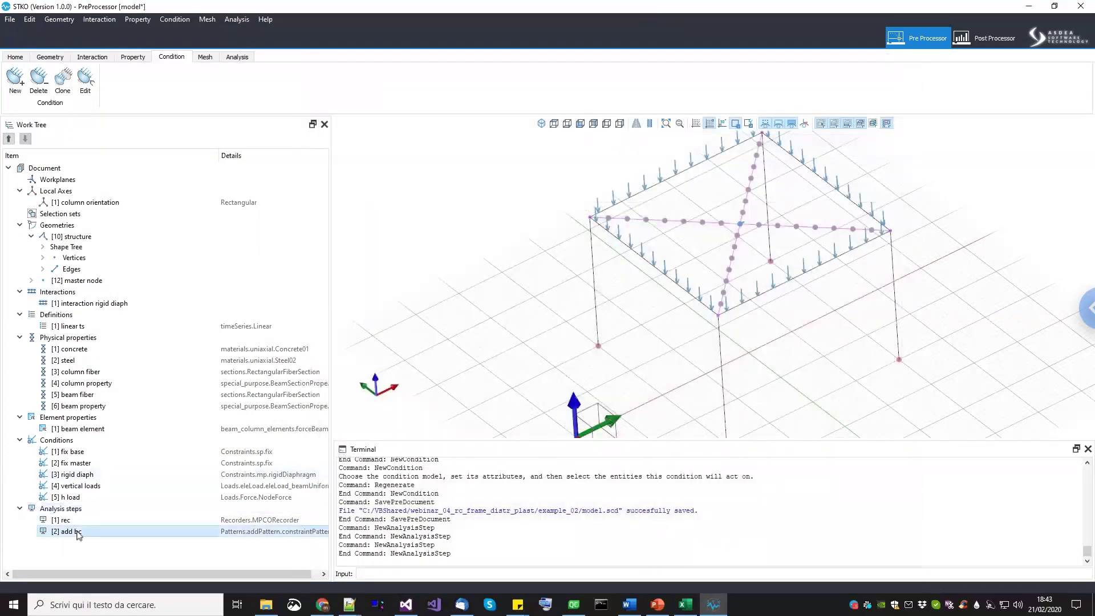
left_click(89, 486)
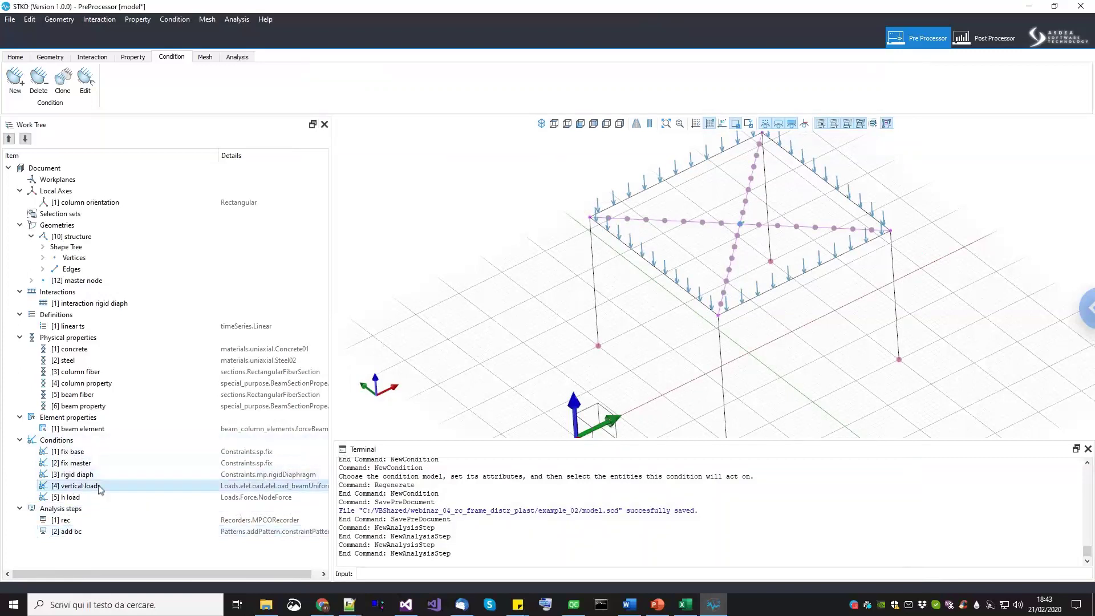
double_click(73, 509)
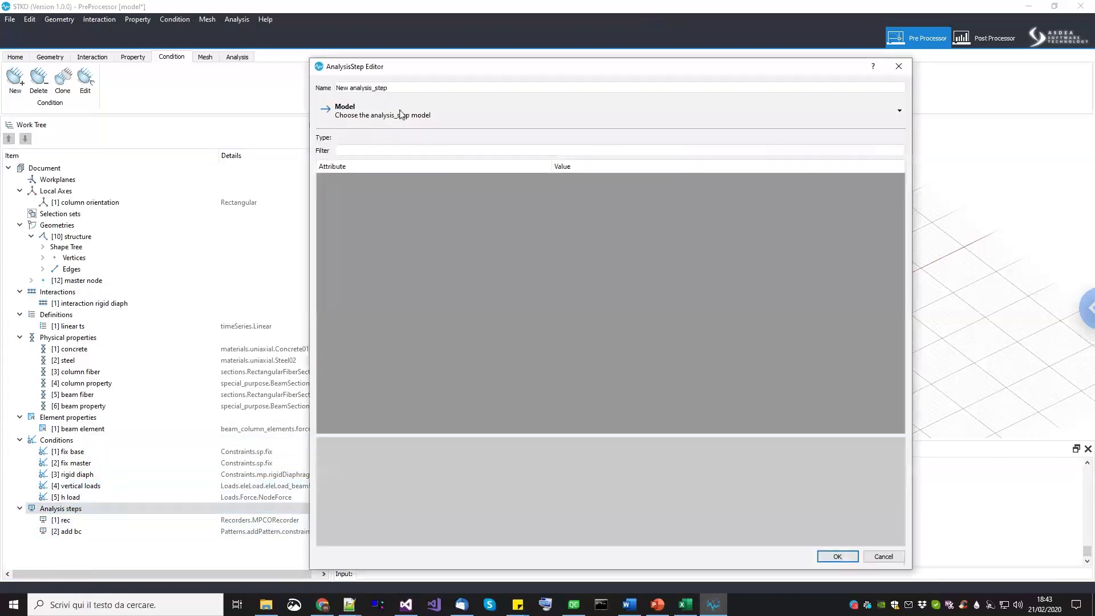
type("a")
left_click(379, 117)
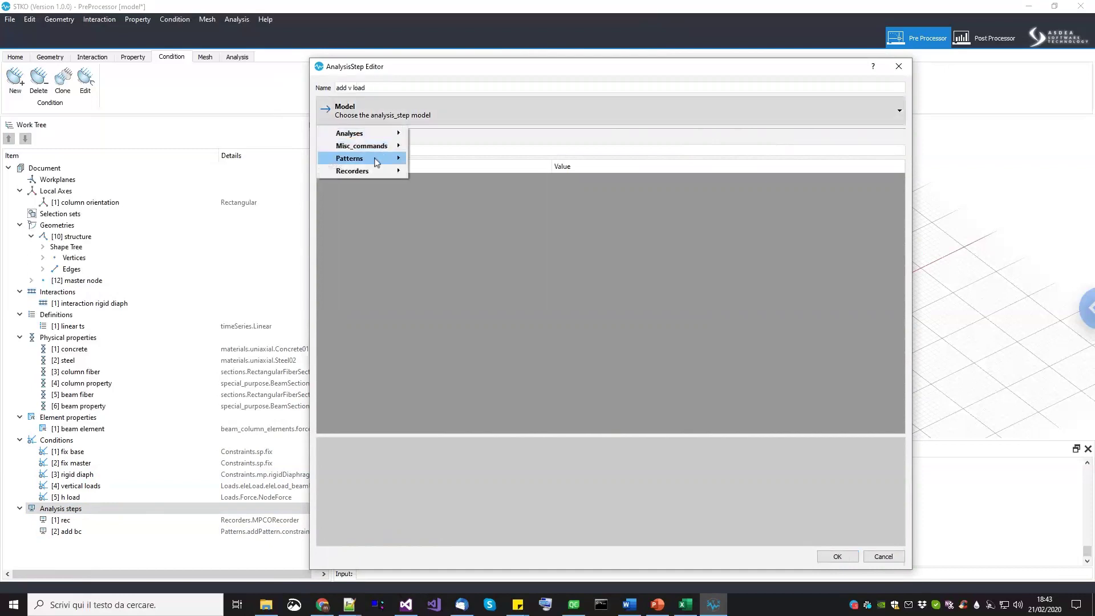
mouse_move(376, 159)
mouse_move(456, 158)
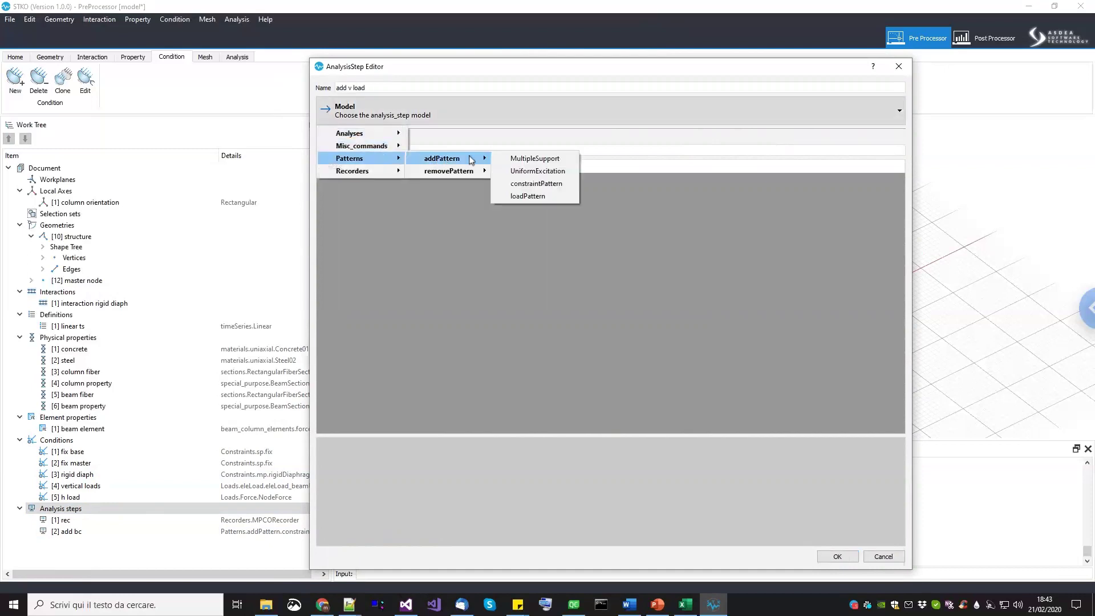
left_click(526, 196)
left_click(583, 195)
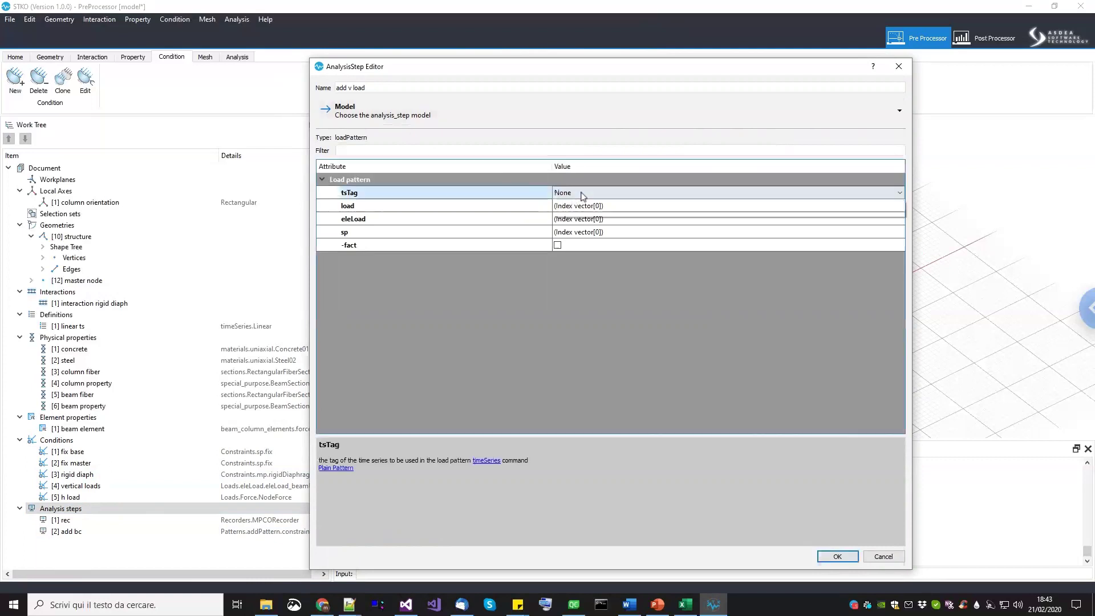
left_click(582, 195)
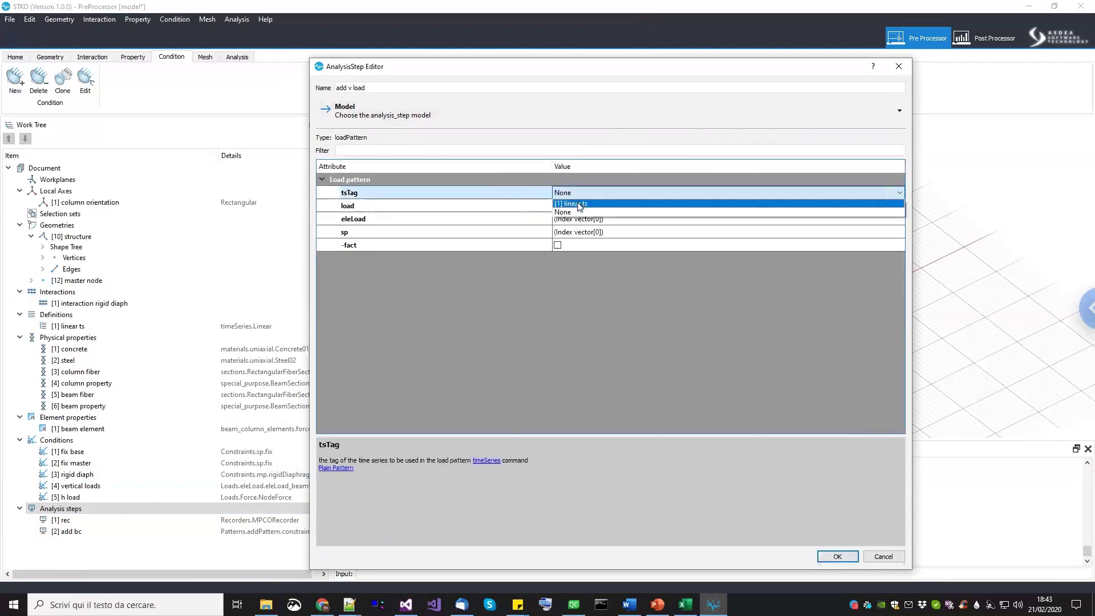
left_click(580, 204)
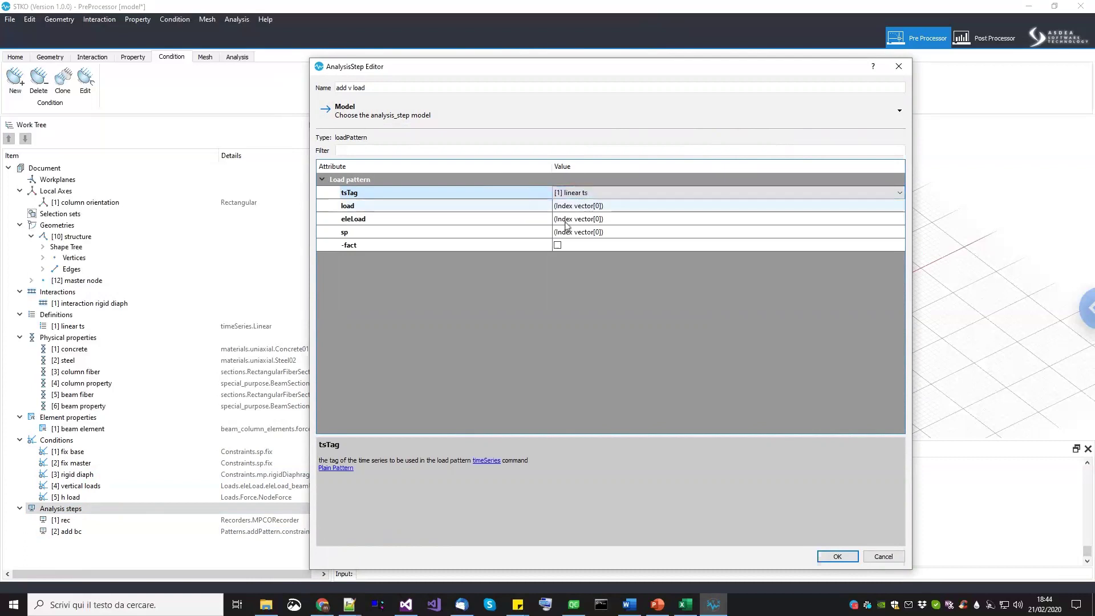
Assign the vertical loads condition to the eleLoad attribute and create the add v load analysis step.
left_click(455, 208)
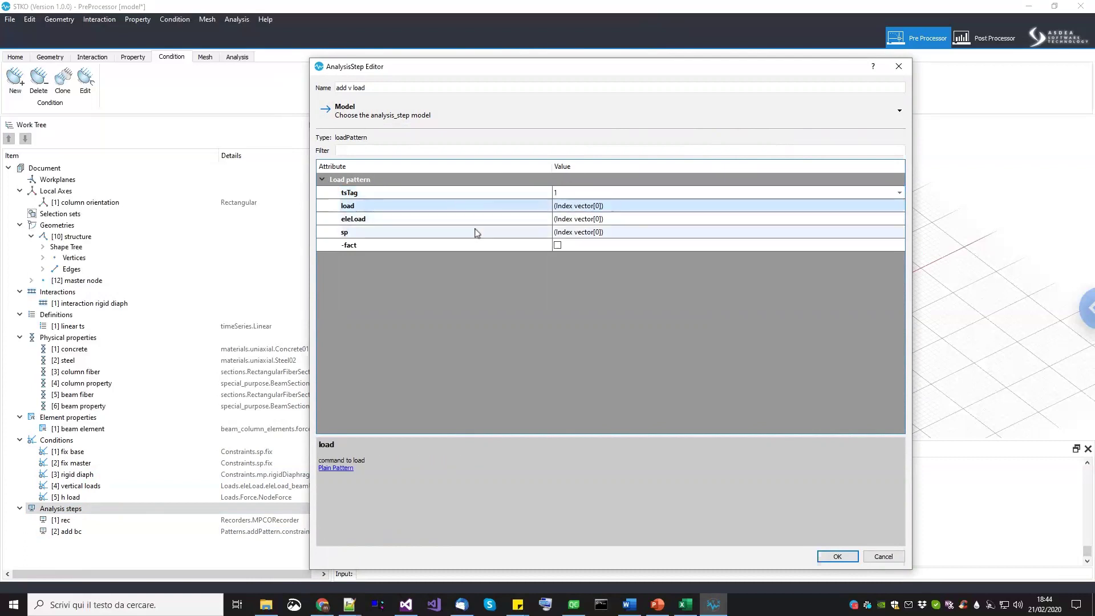
left_click(478, 231)
left_click(478, 218)
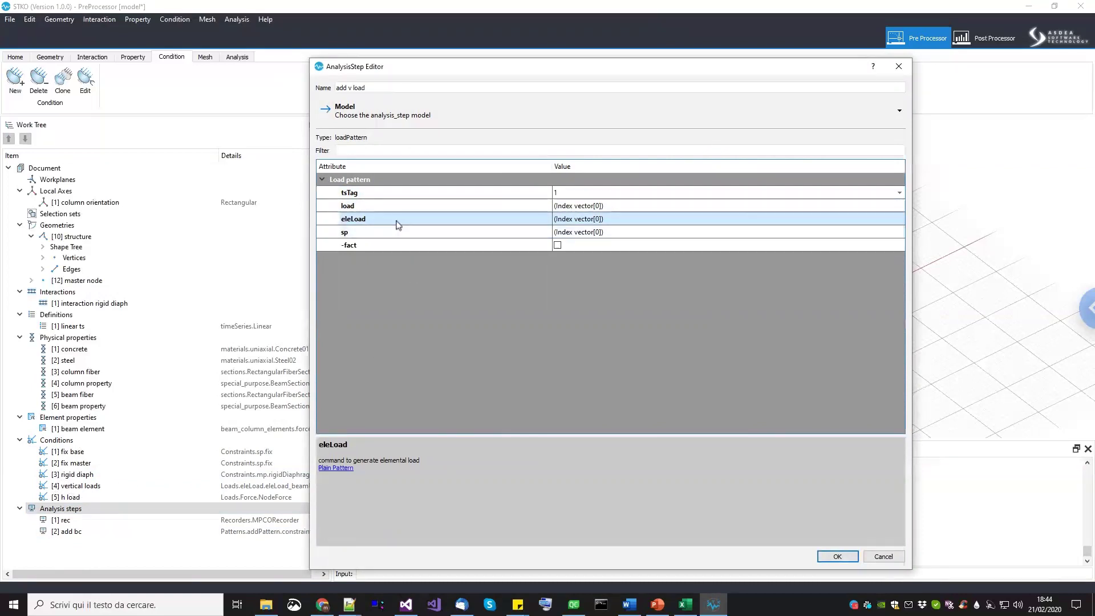
left_click(691, 210)
left_click(720, 218)
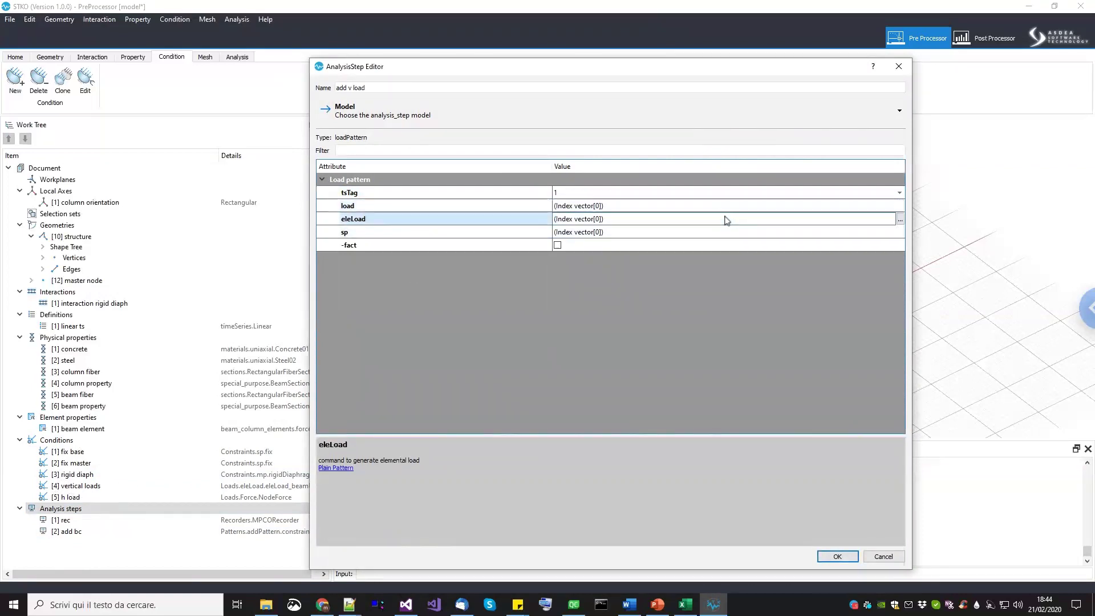
left_click(900, 220)
left_click(678, 254)
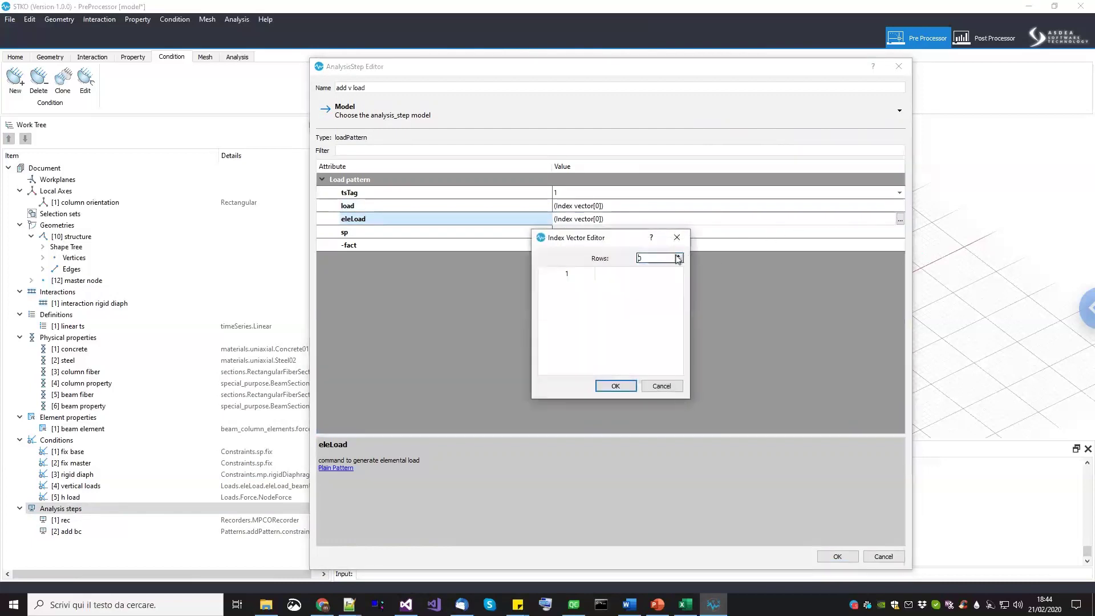
left_click(600, 292)
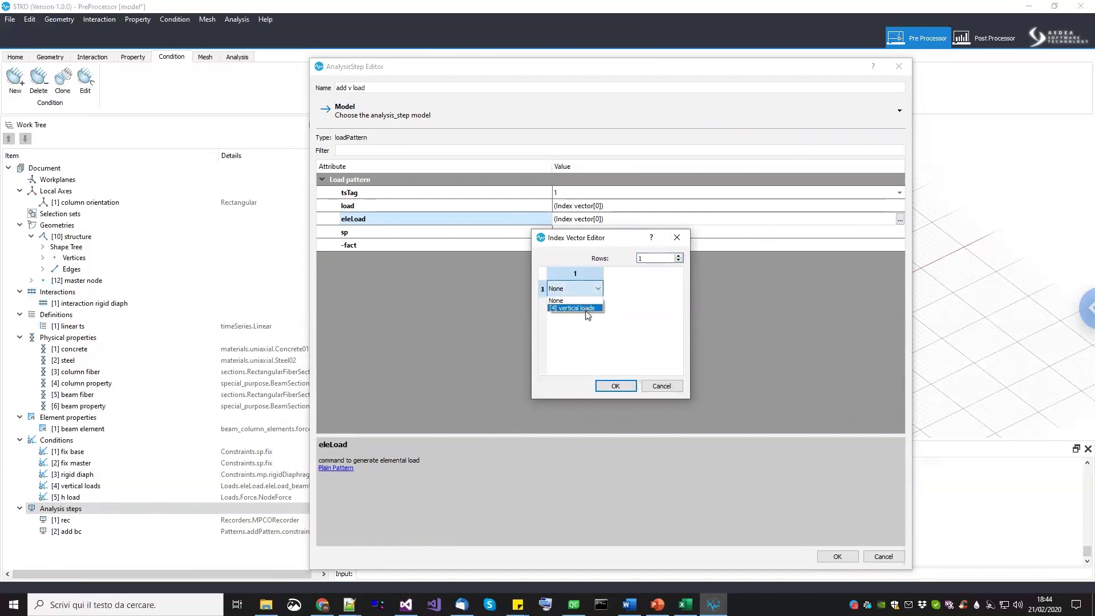
left_click(587, 308)
left_click(615, 386)
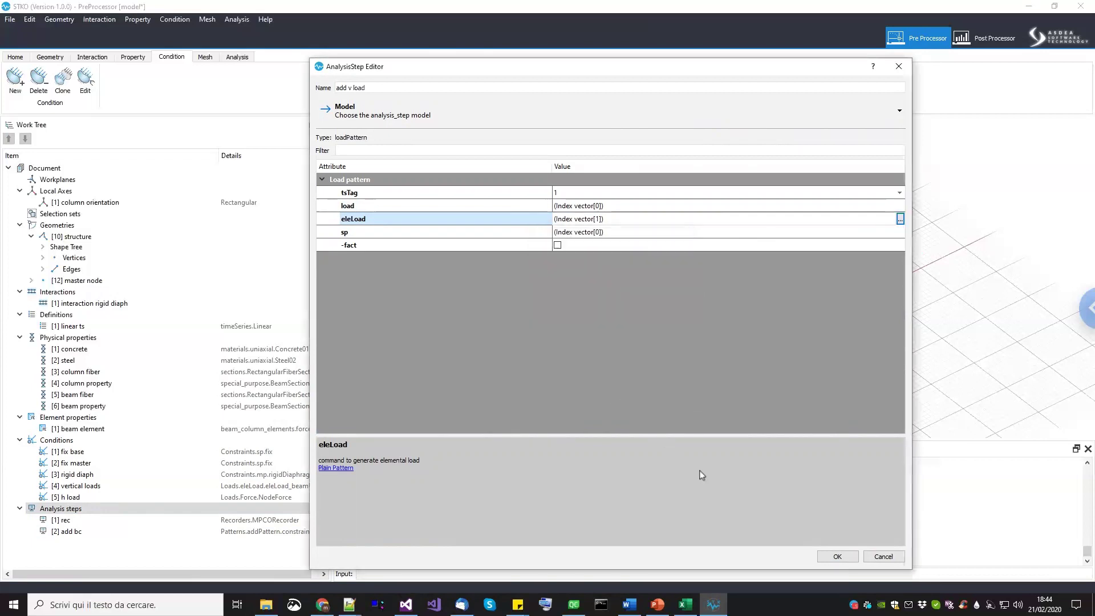
left_click(838, 556)
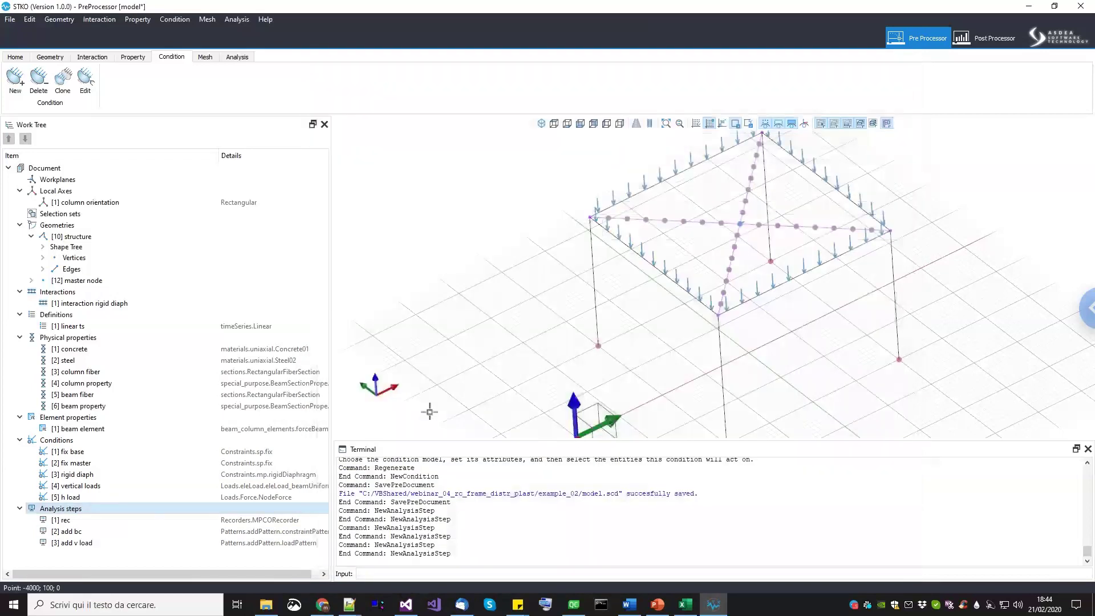
Add an analysis step named "gravity analysis" that uses the AnalysesCommand model.
right_click(106, 514)
left_click(123, 519)
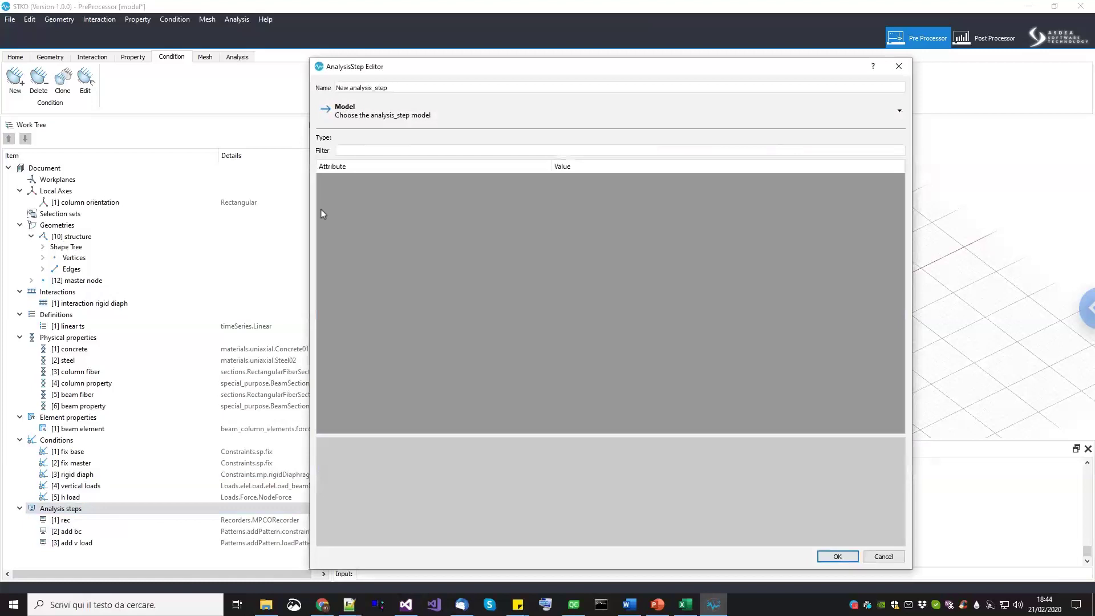
left_click_drag(389, 88, 289, 88)
type("g")
left_click(403, 121)
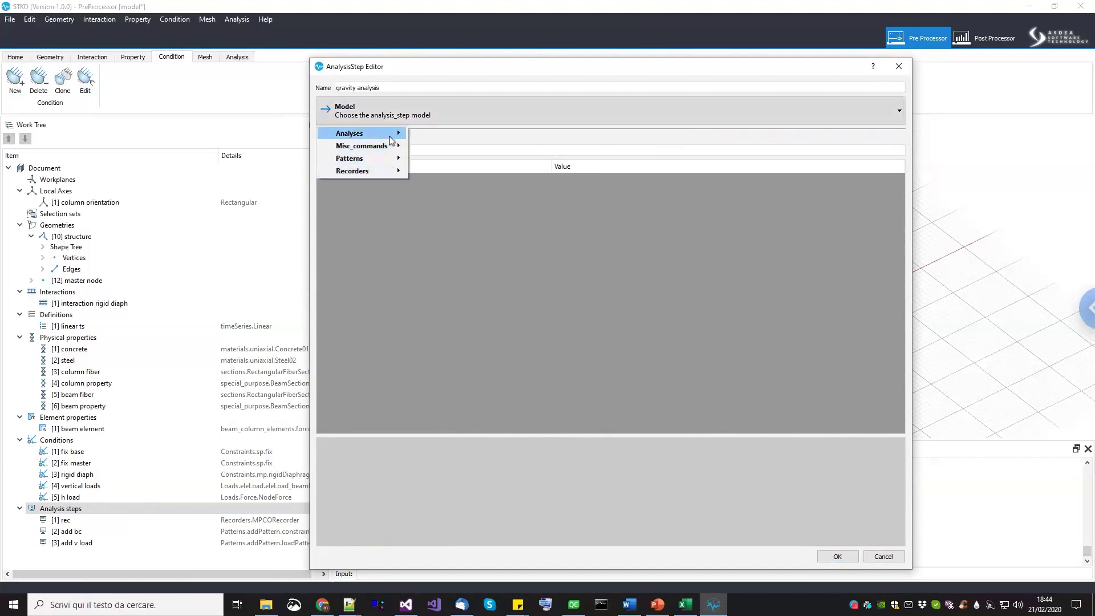
mouse_move(394, 134)
left_click(426, 135)
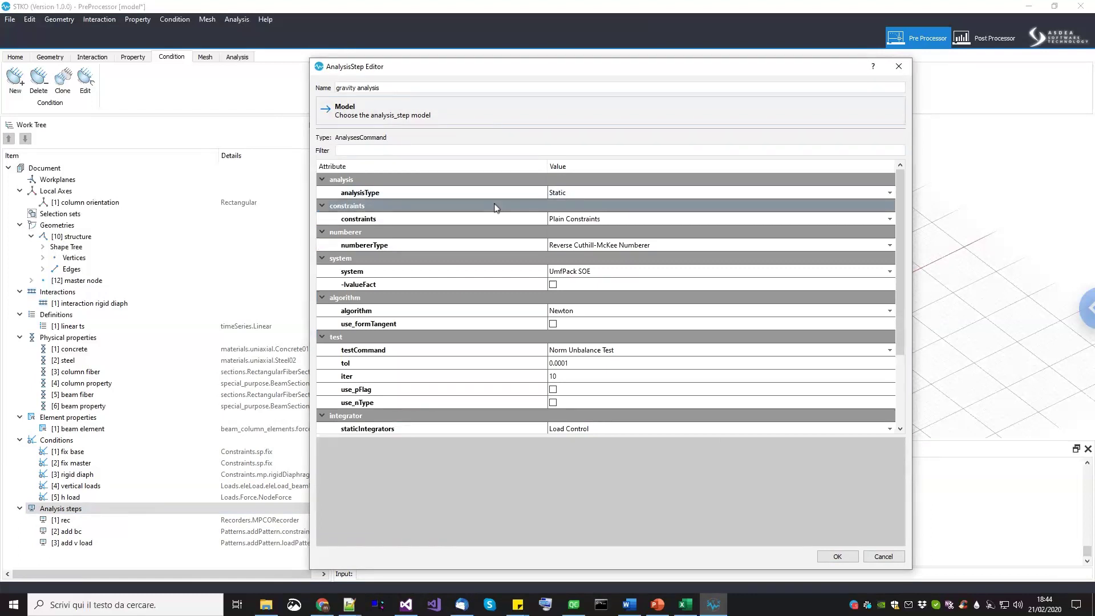
Set the gravity analysis constraints to Penalty Method with alphaS and alphaM both at 1e+16.
left_click(597, 220)
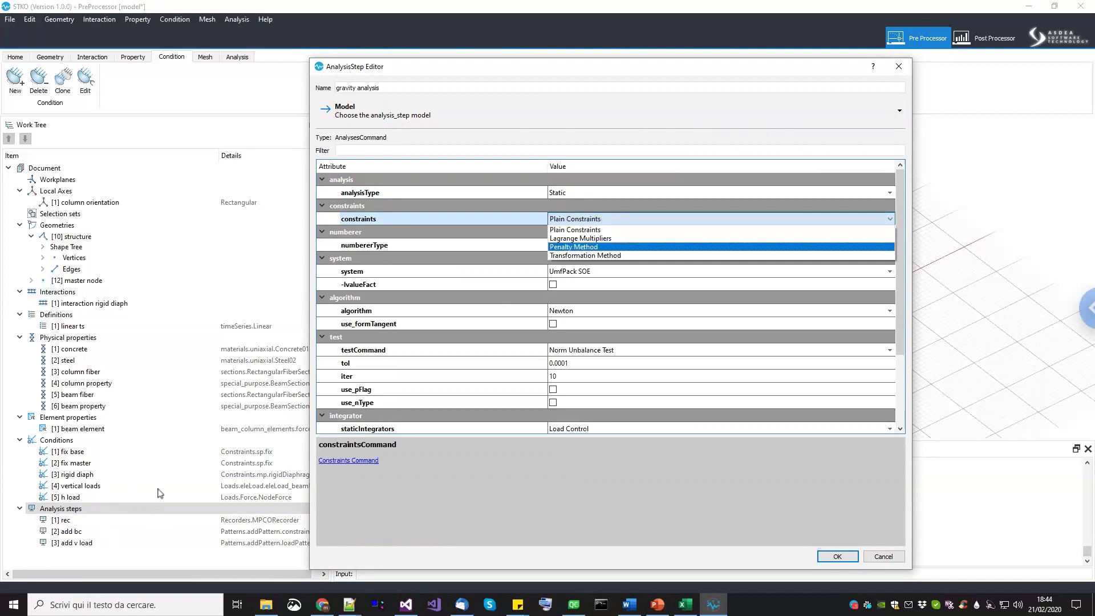
left_click(572, 249)
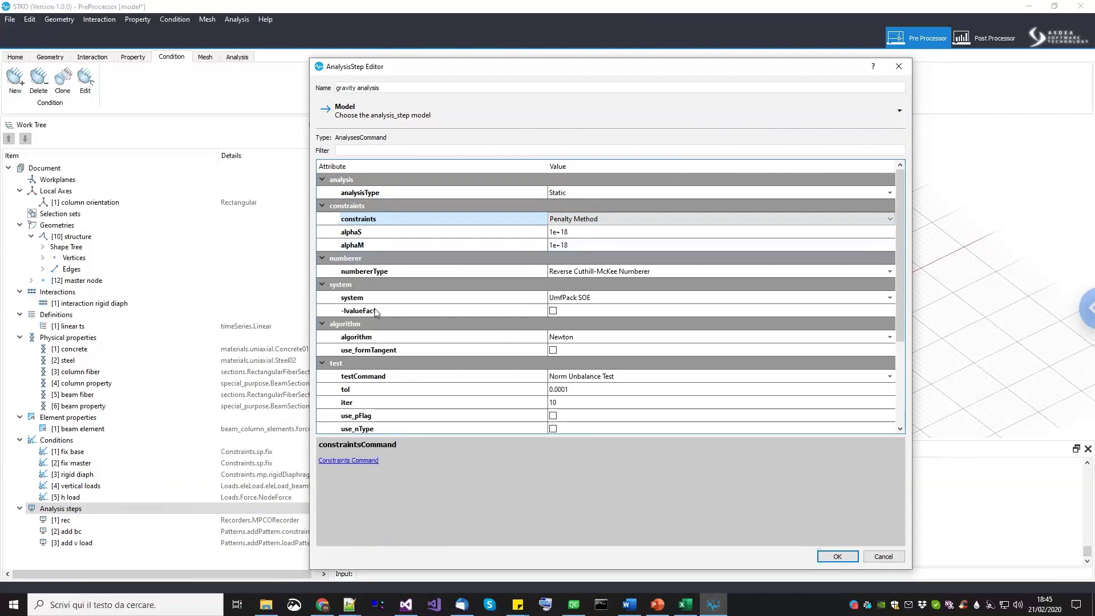
left_click(583, 232)
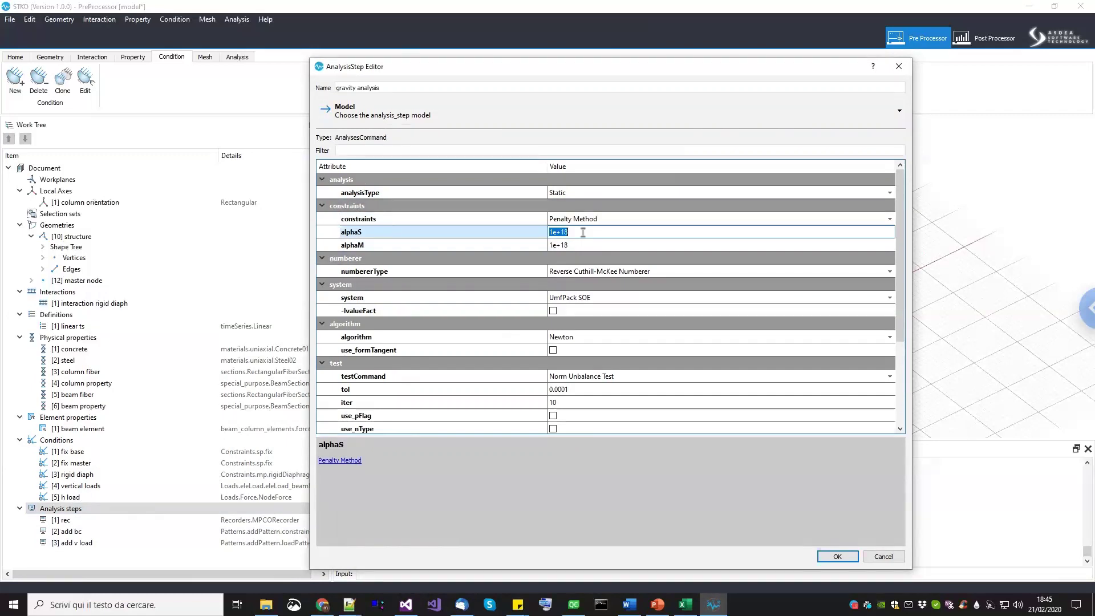
left_click(583, 232)
left_click(484, 232)
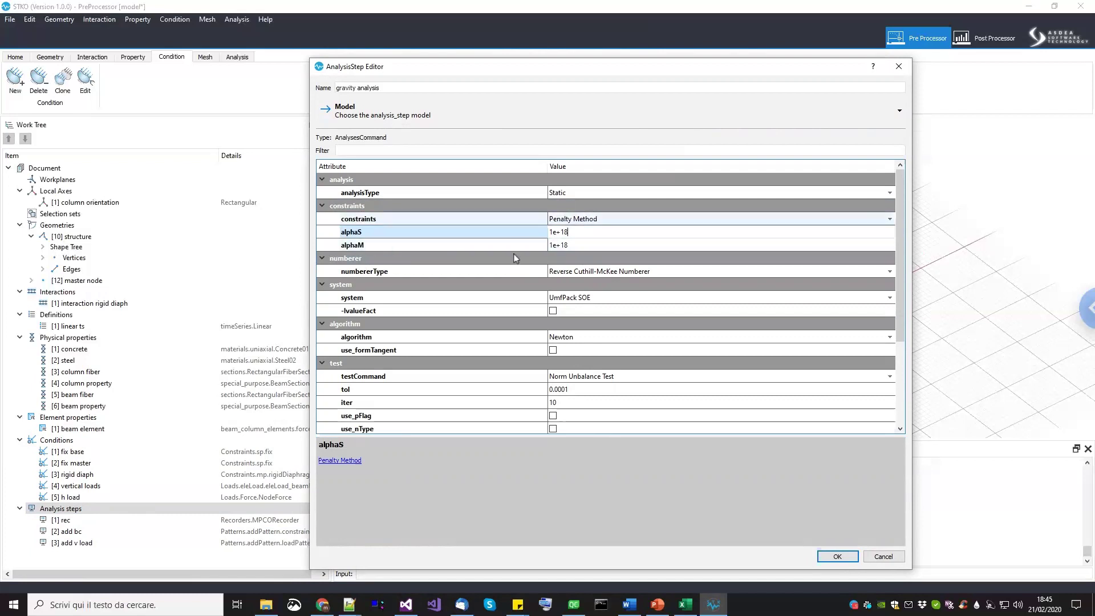
left_click(486, 234)
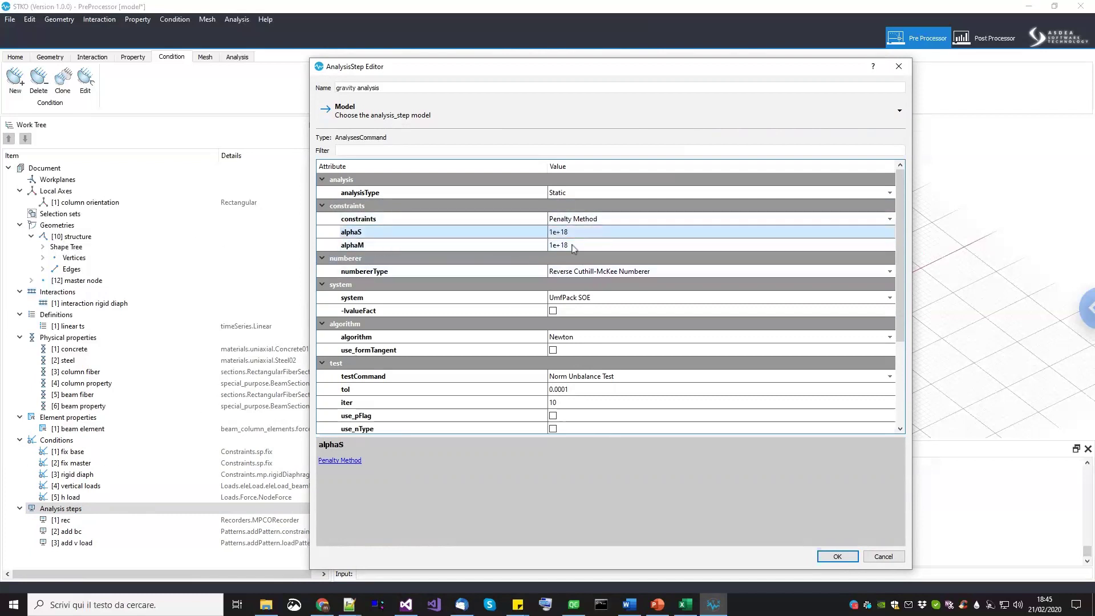
double_click(586, 228)
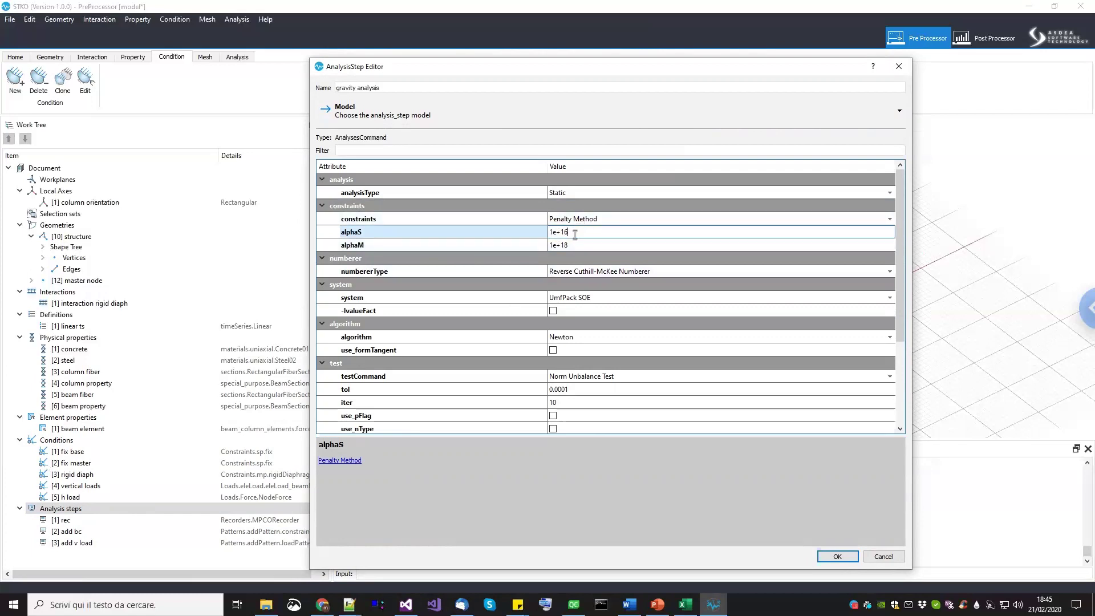
double_click(574, 245)
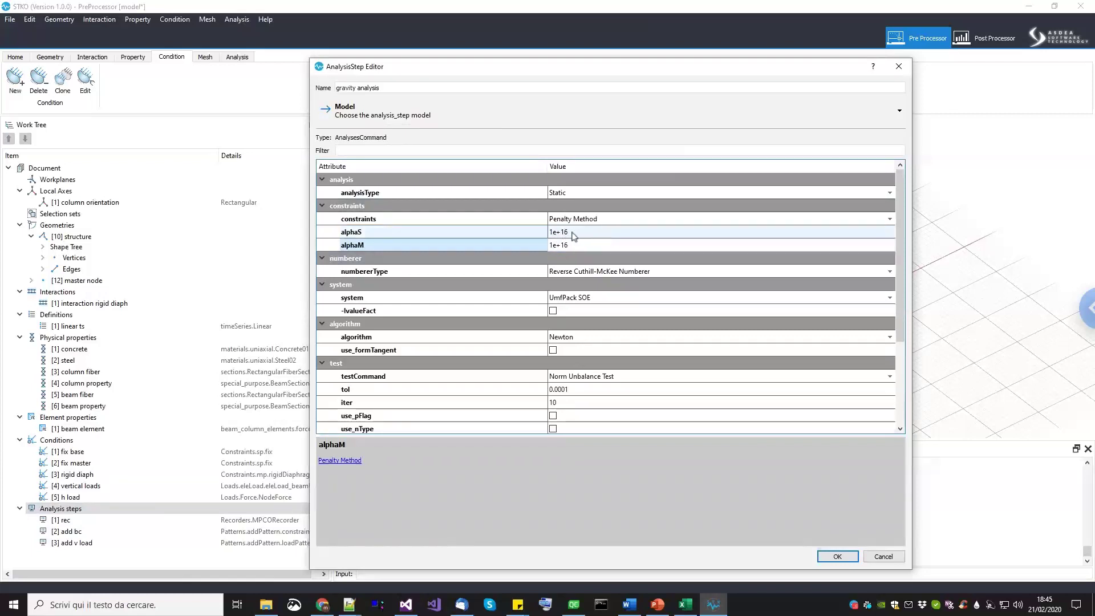
left_click(489, 283)
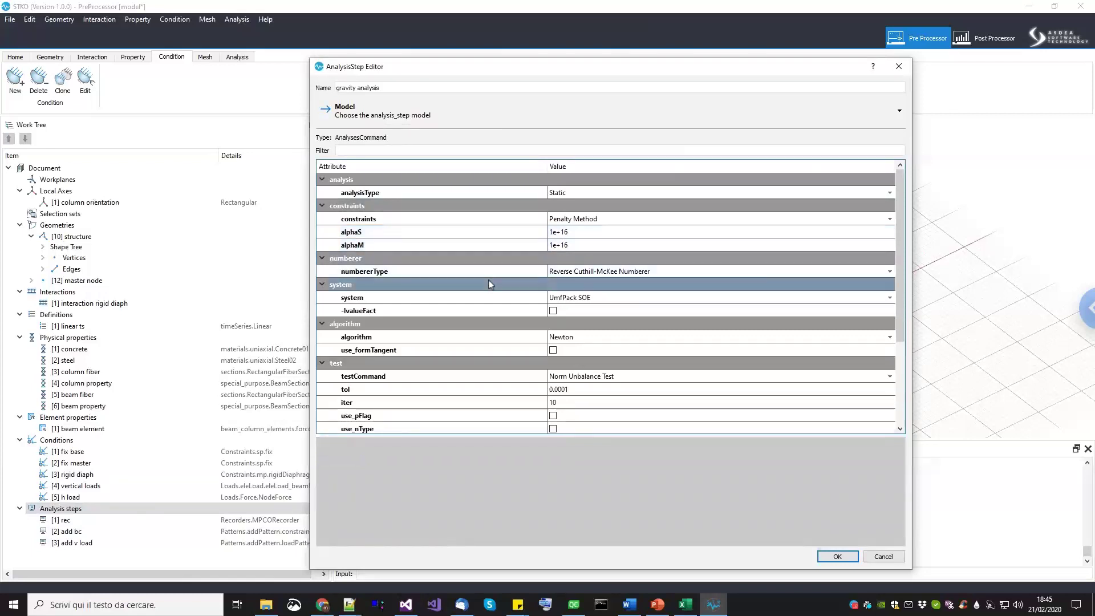
Review the numberer and system settings and set the solution algorithm to Newton with Line Search.
left_click(489, 275)
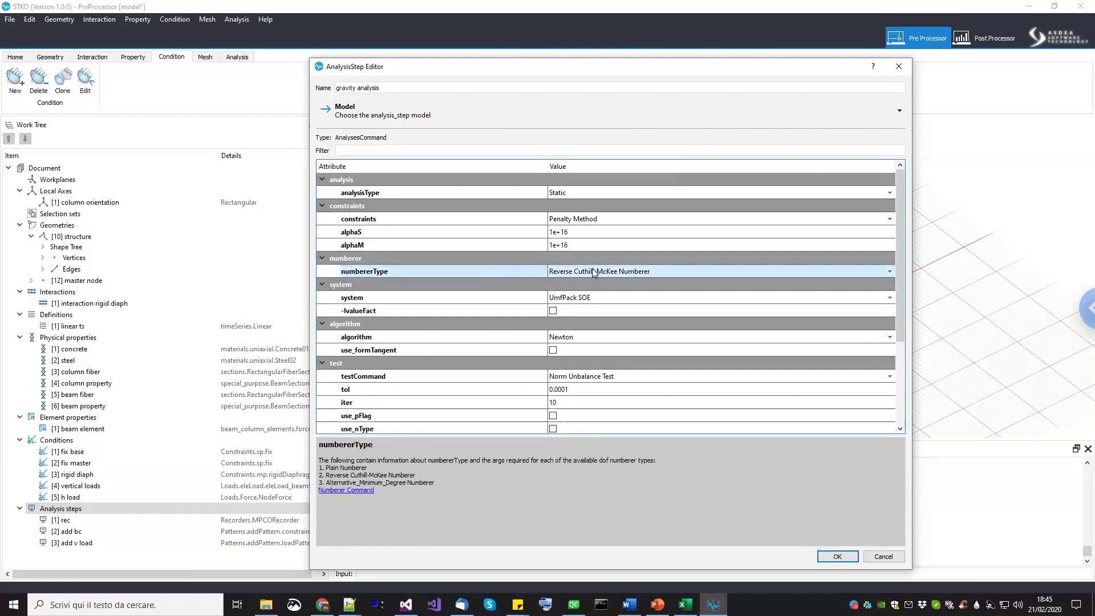
left_click(587, 297)
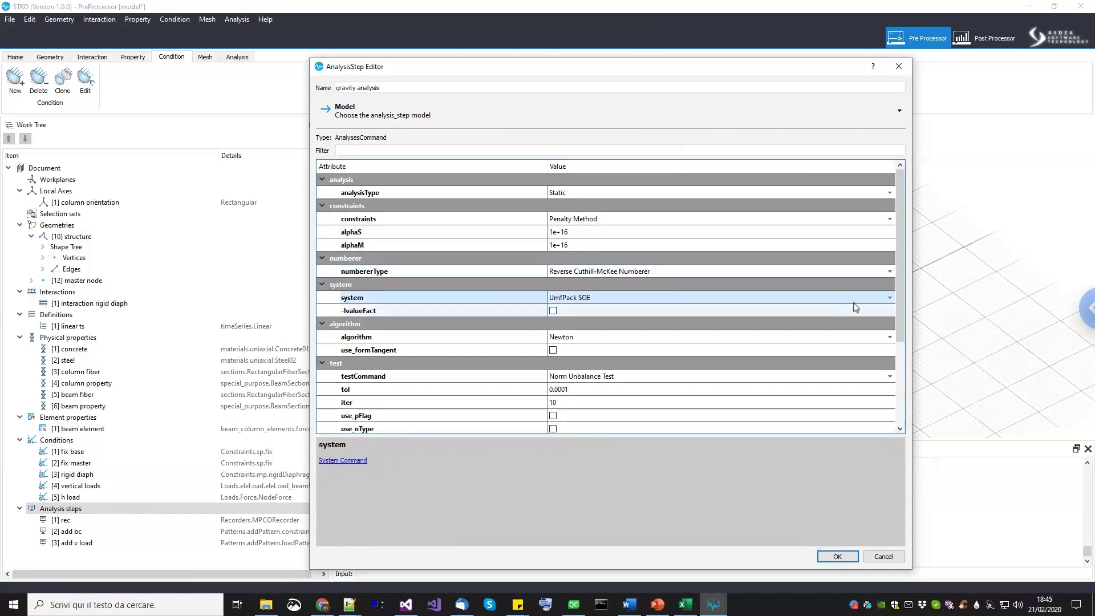
scroll(829, 334, "down", 2)
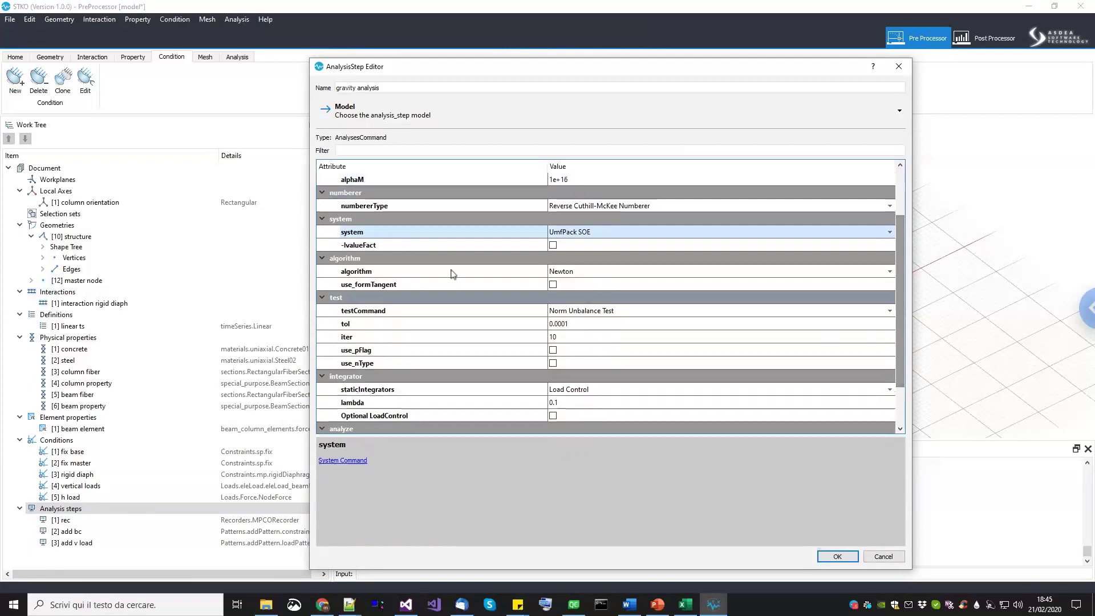
left_click(574, 272)
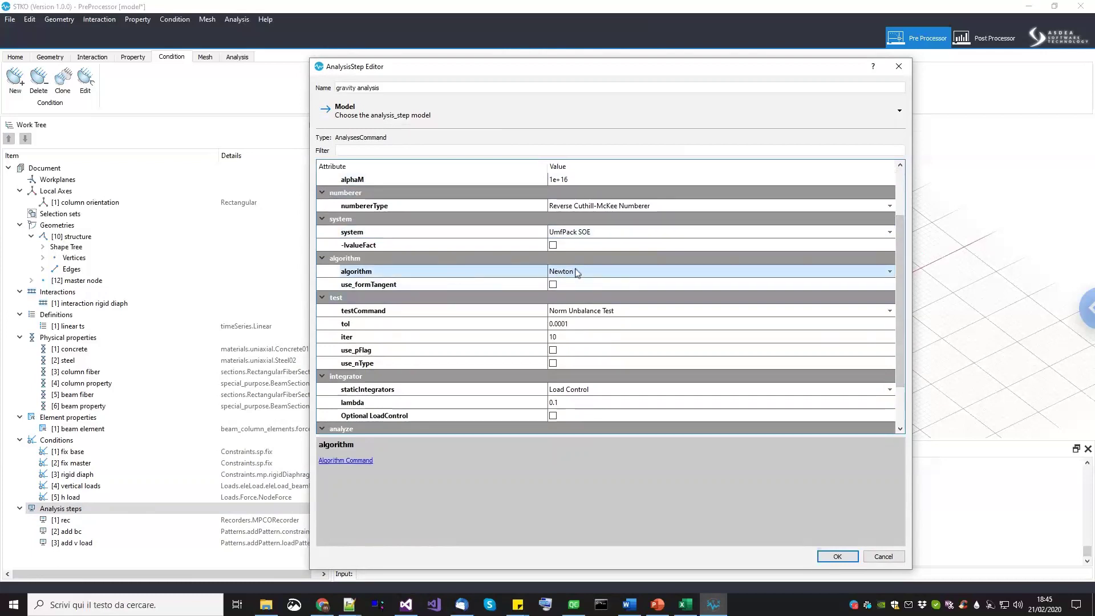
left_click(576, 272)
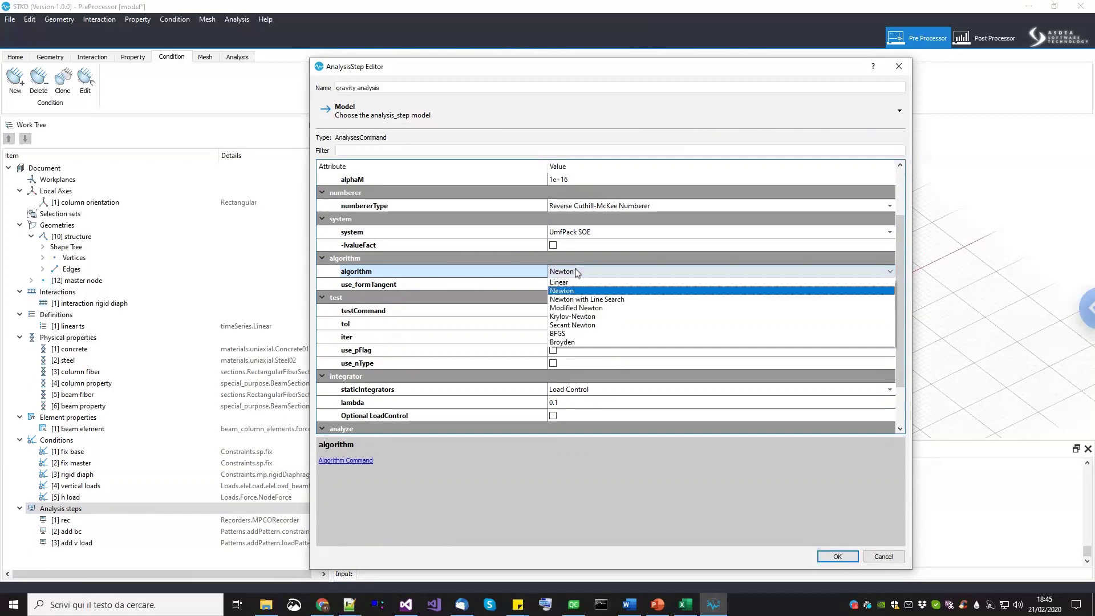
left_click(602, 301)
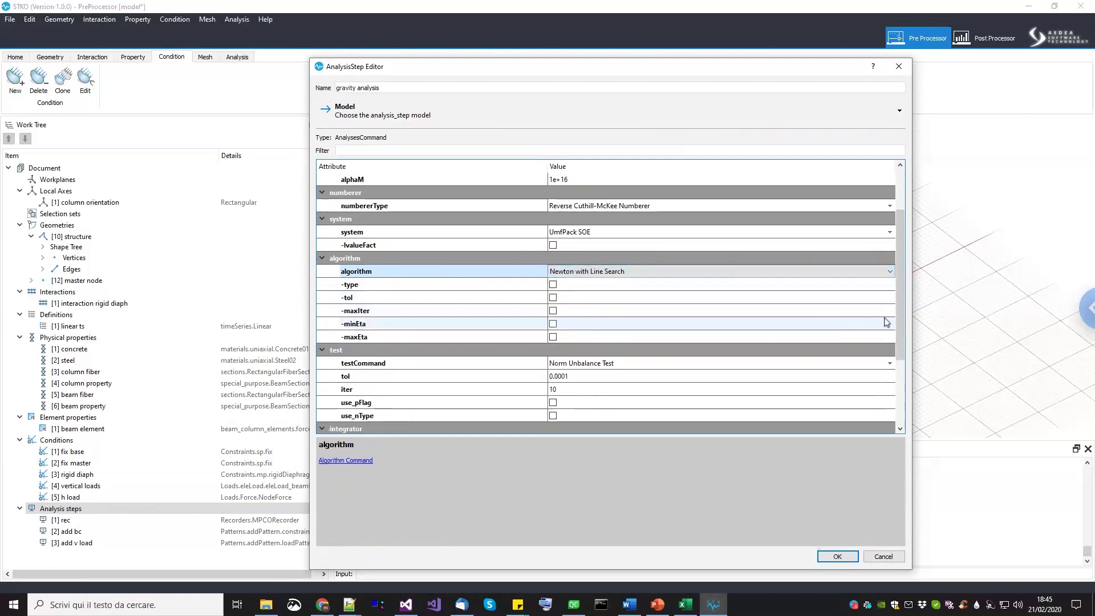
Set the convergence test to Norm Displacement Increment Test with a maximum of 100 iterations.
scroll(902, 319, "down", 2)
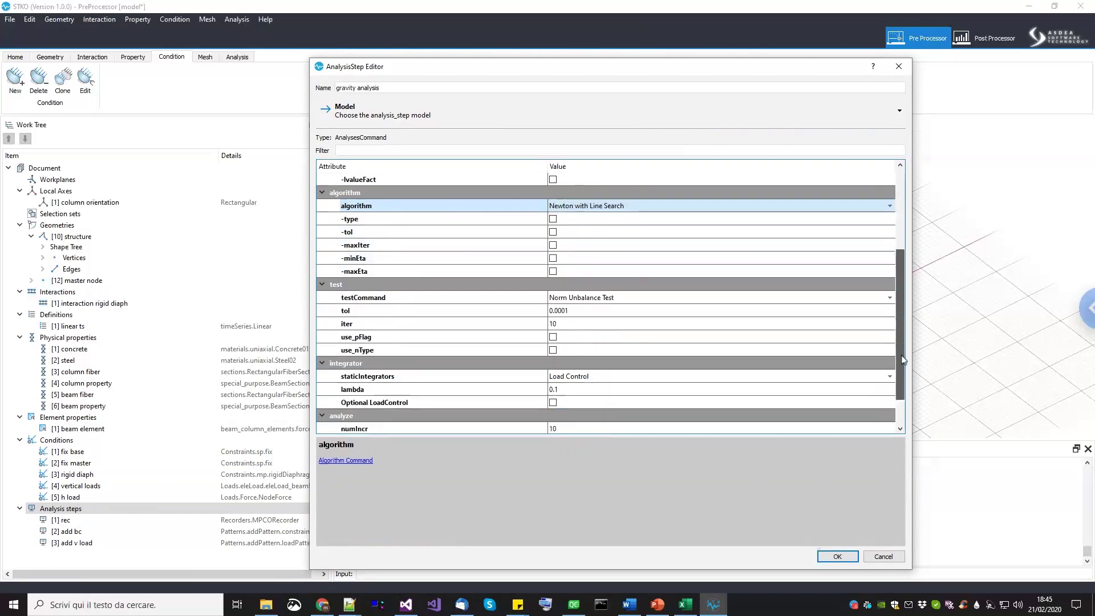
left_click(498, 301)
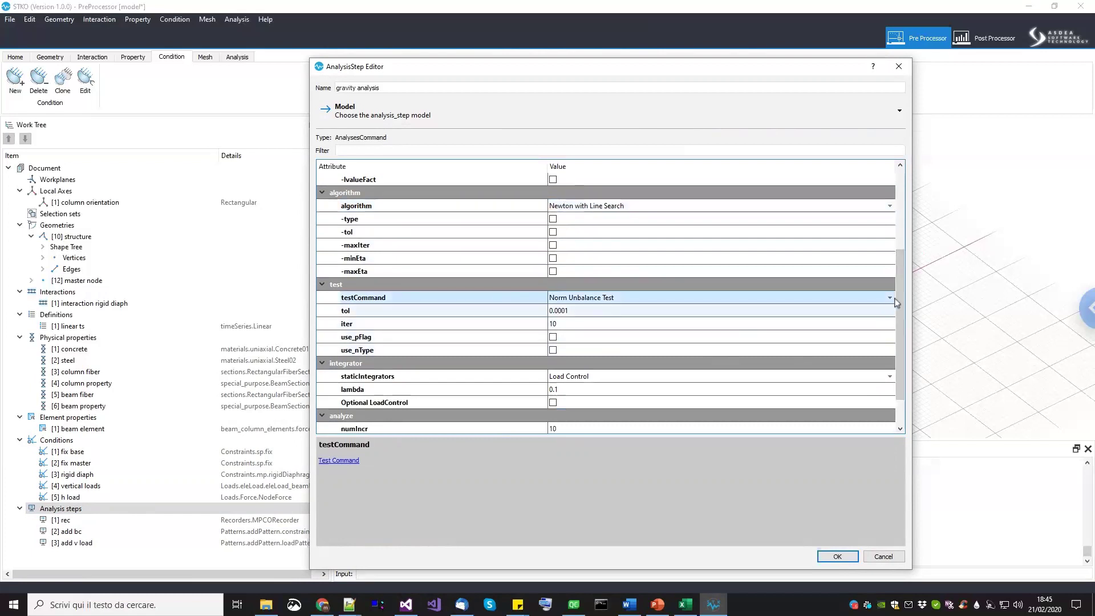
scroll(905, 246, "up", 2)
left_click_drag(904, 239, 904, 270)
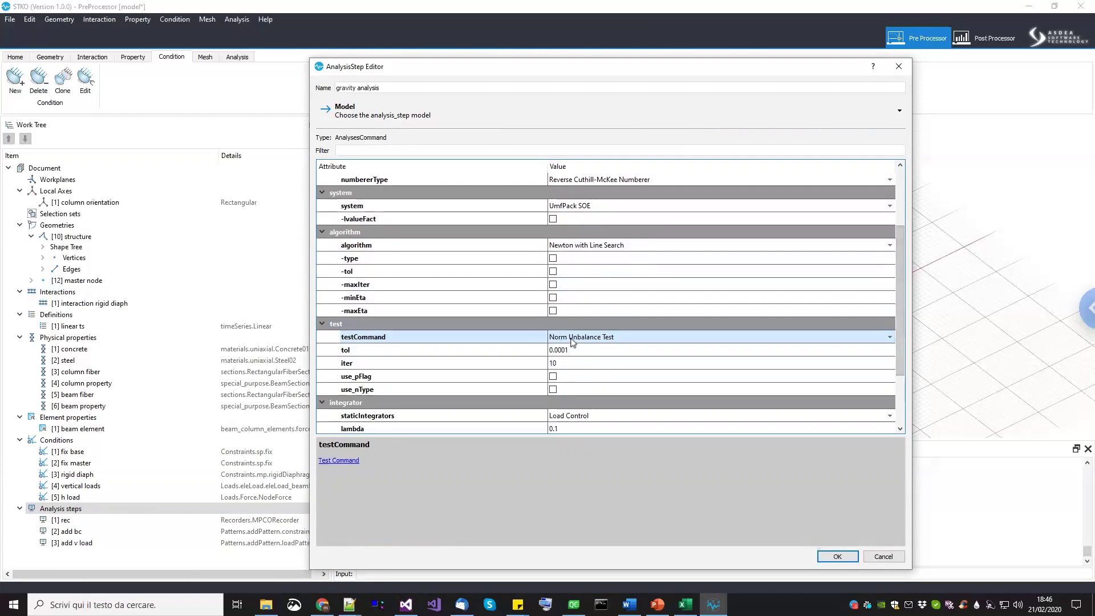
left_click(609, 338)
left_click(609, 338)
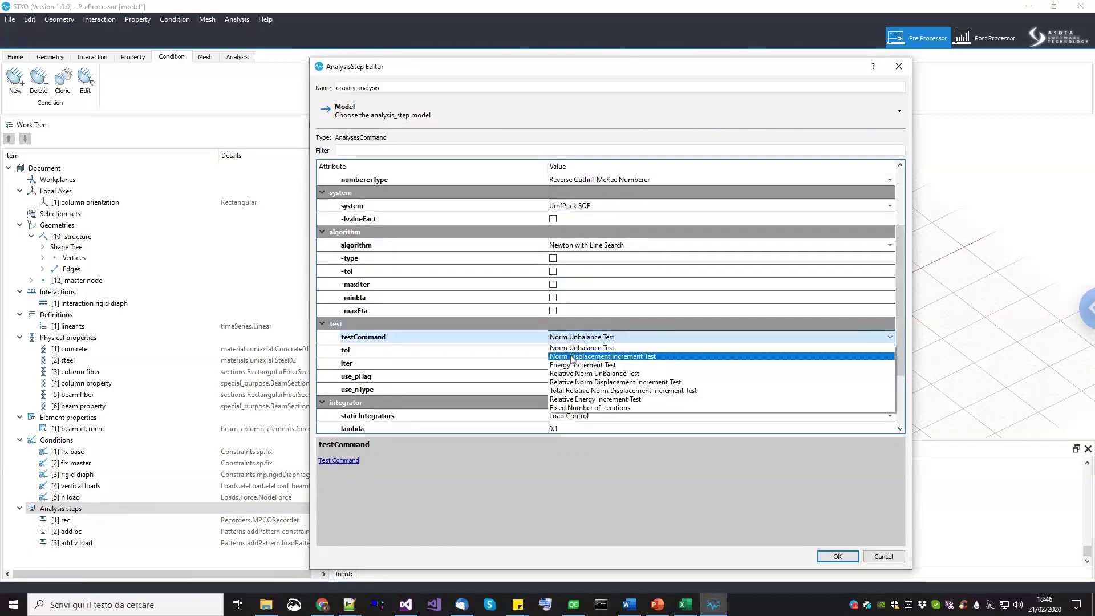
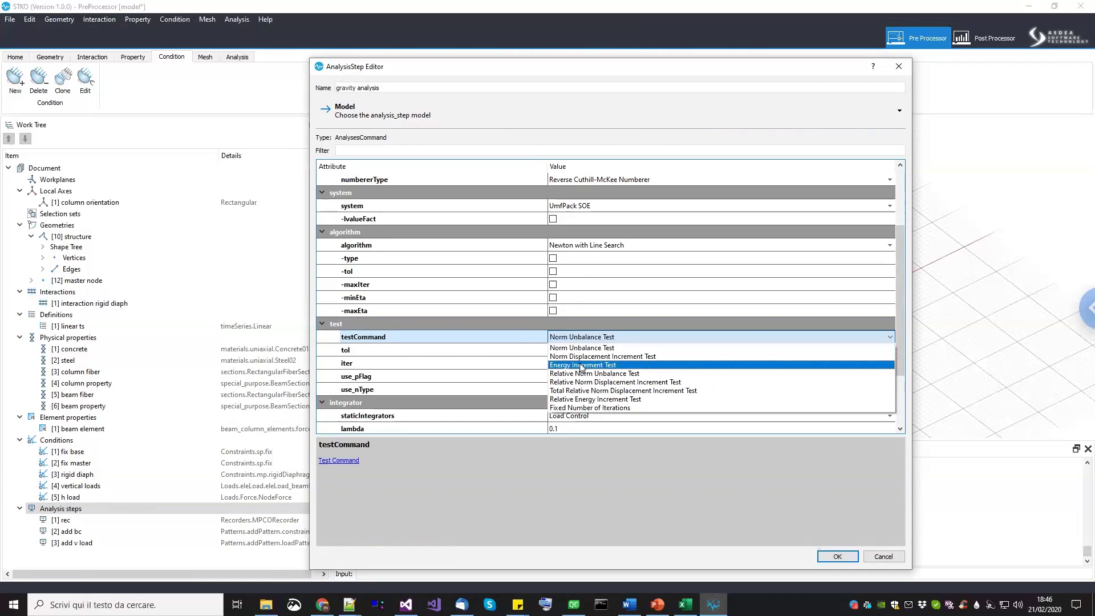
left_click(586, 356)
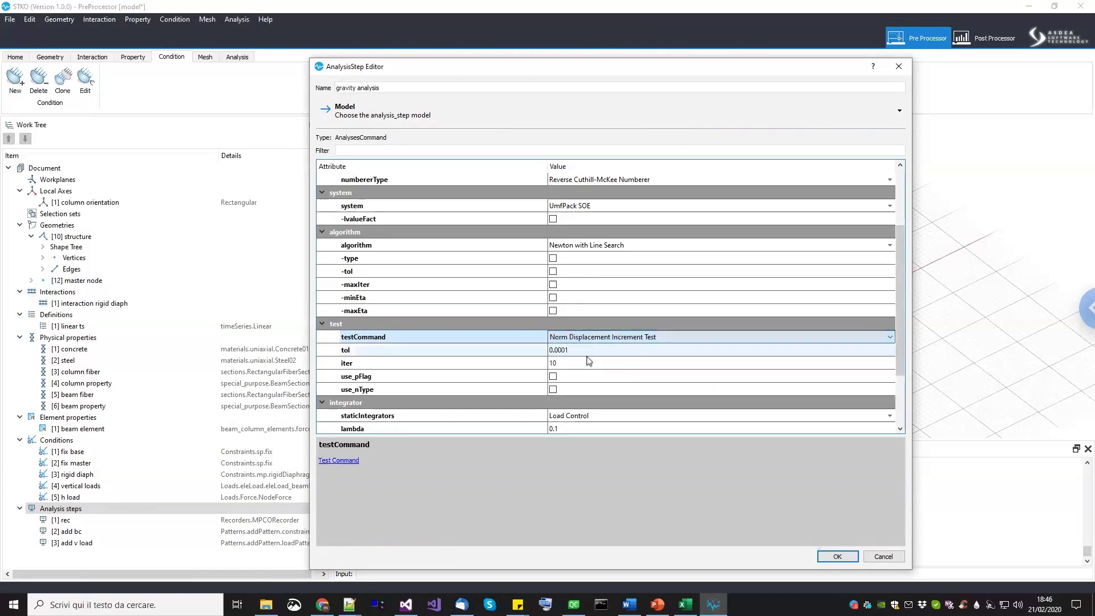
left_click(587, 351)
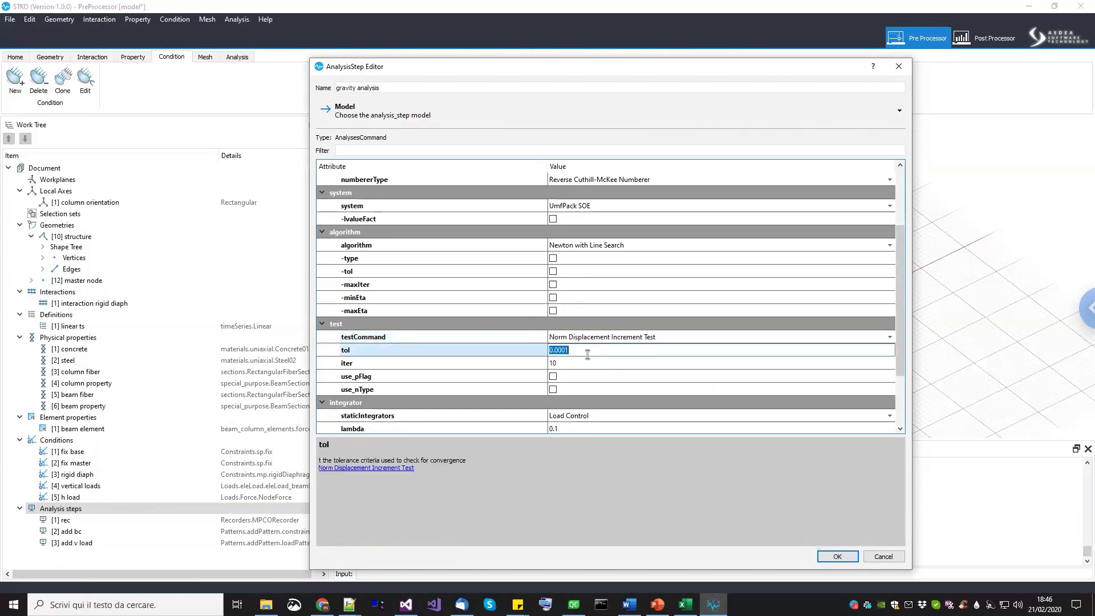
left_click(586, 364)
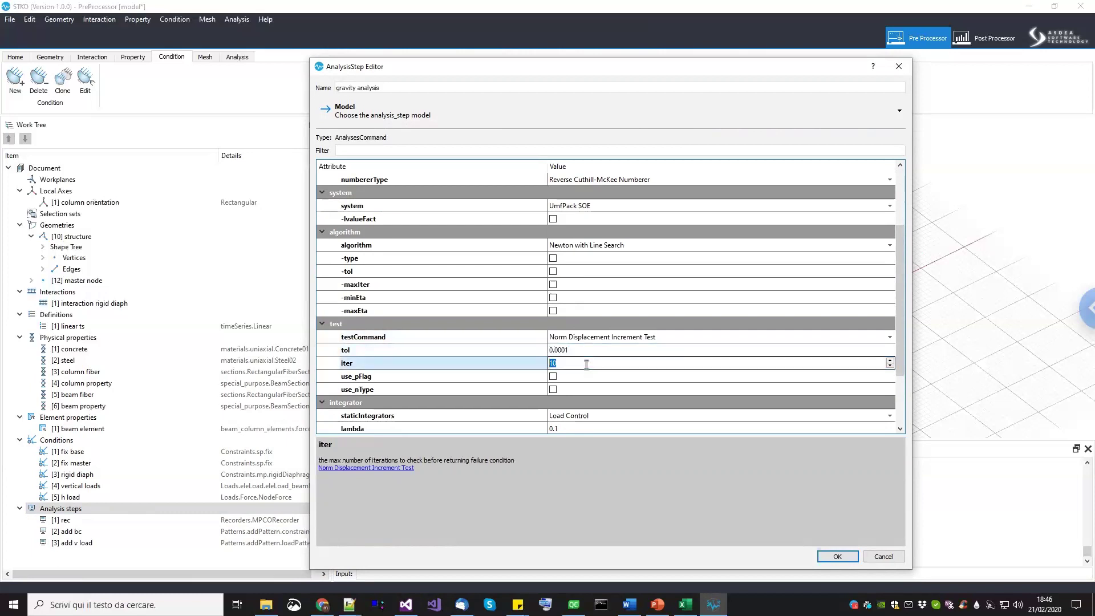
Enable use_pFlag for the convergence test and set pFlag to 1.
left_click(586, 376)
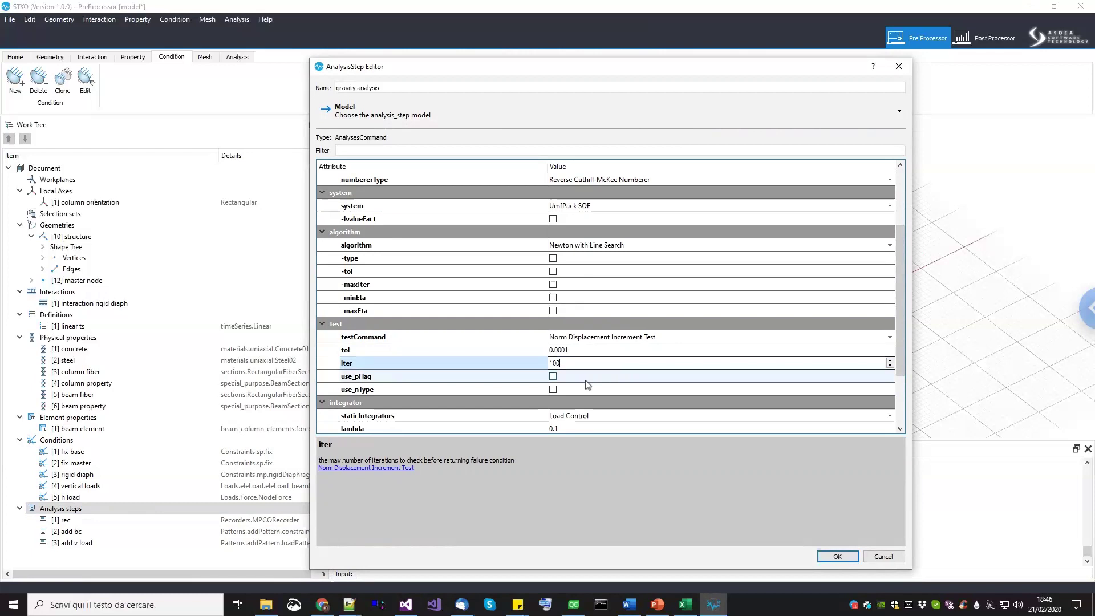
left_click(586, 376)
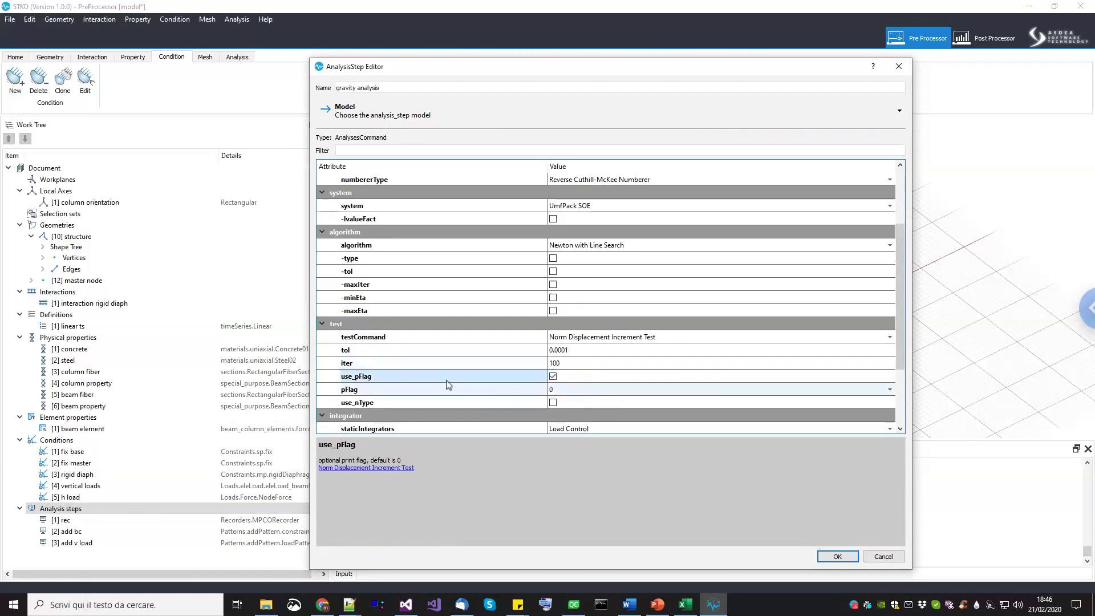
left_click(571, 393)
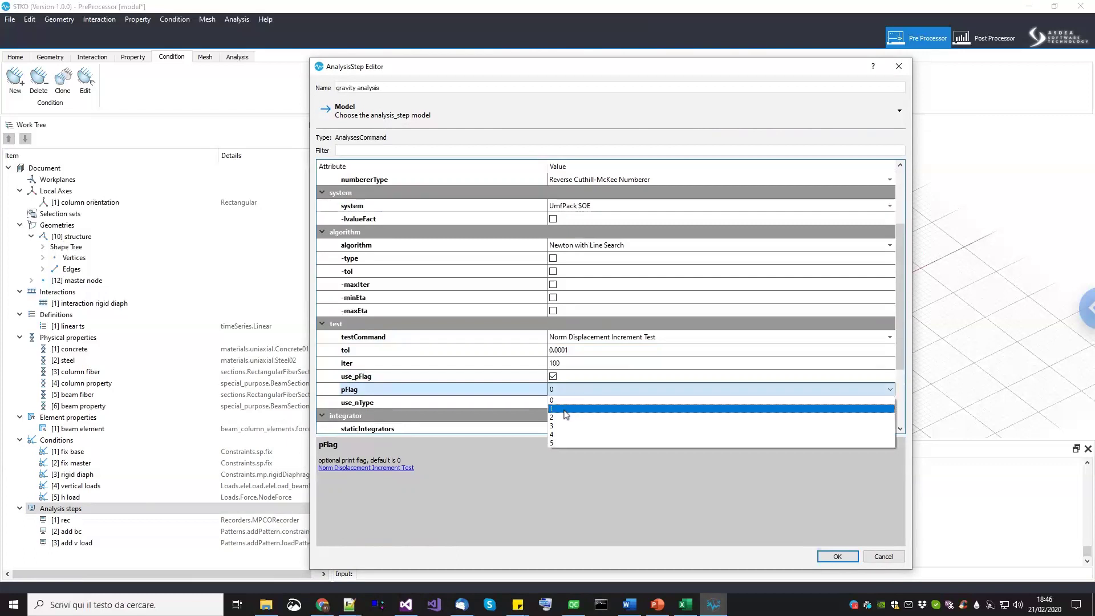
left_click(564, 410)
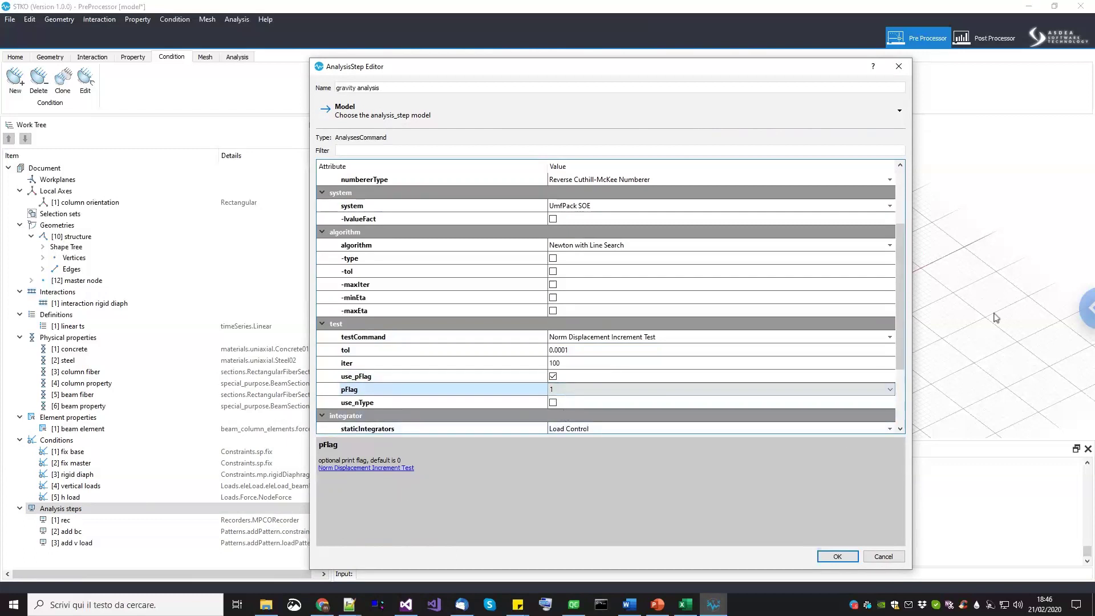
Examine the static integrator type, its lambda load factor increment and the numIncr number of analysis steps.
left_click_drag(902, 349, 904, 403)
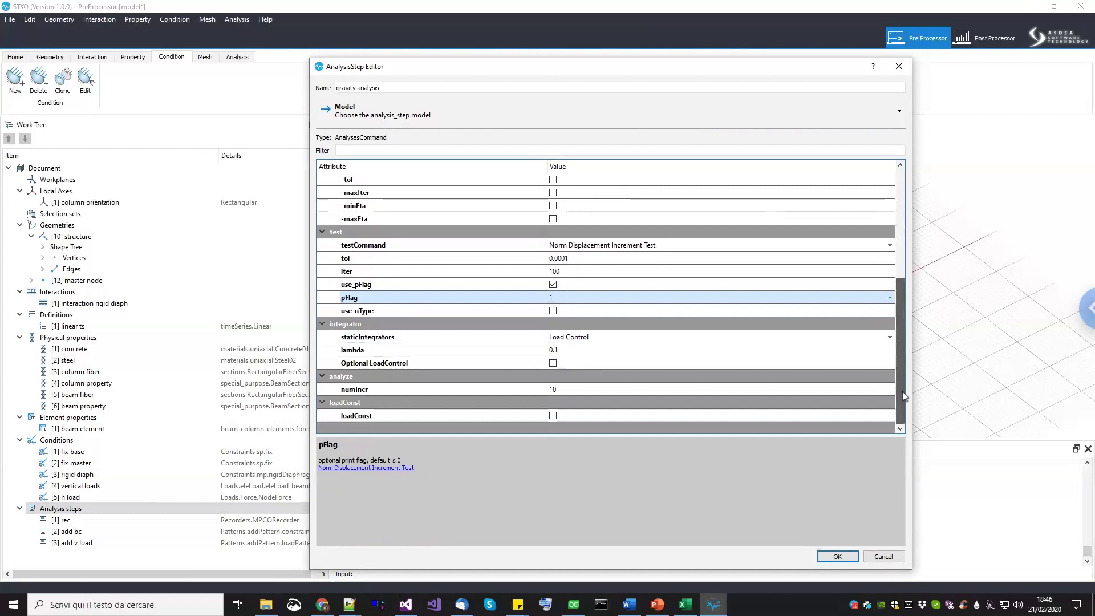
left_click(500, 338)
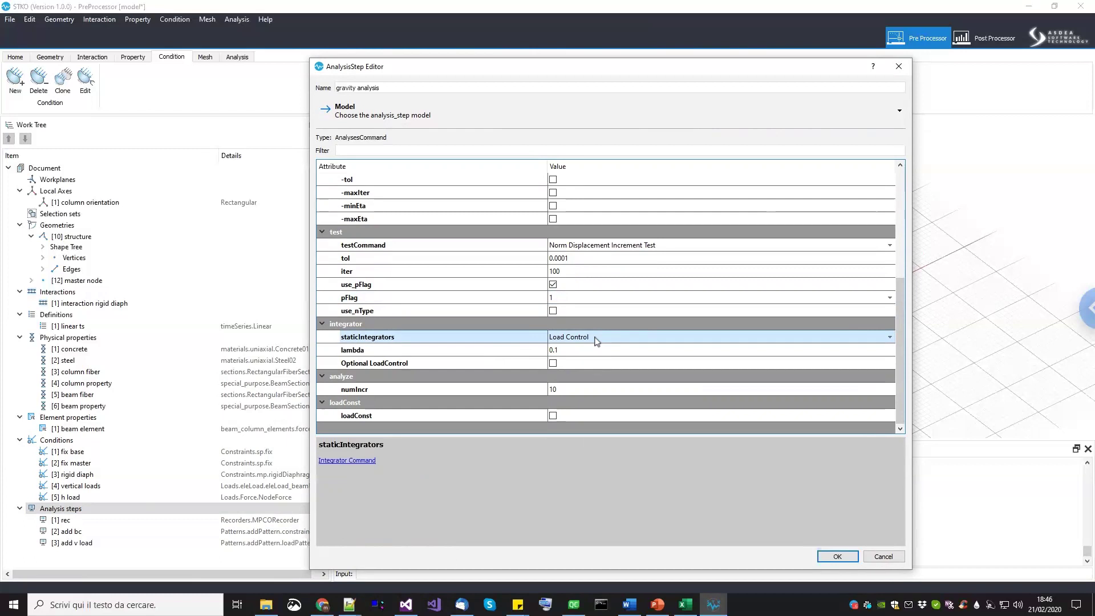
left_click(575, 388)
left_click(575, 388)
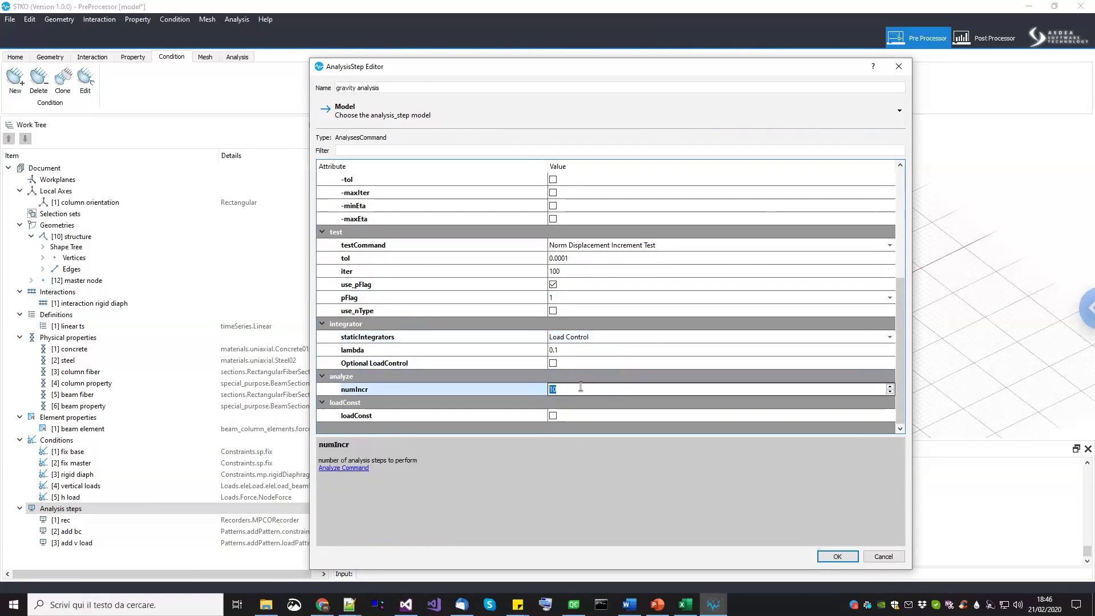
left_click(552, 350)
left_click(552, 352)
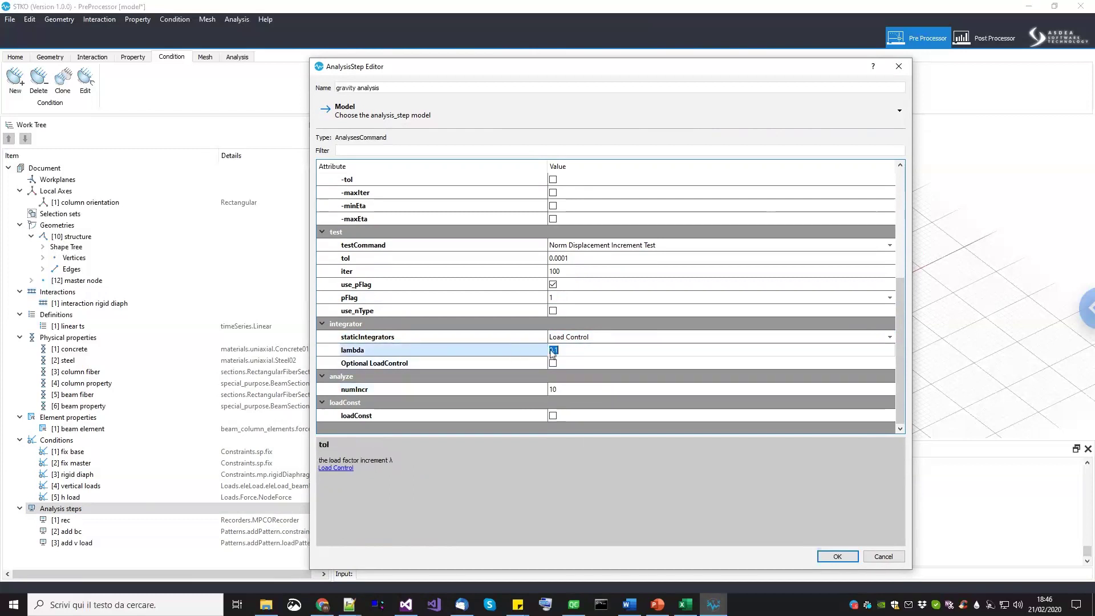
left_click(561, 389)
left_click(562, 390)
left_click(553, 350)
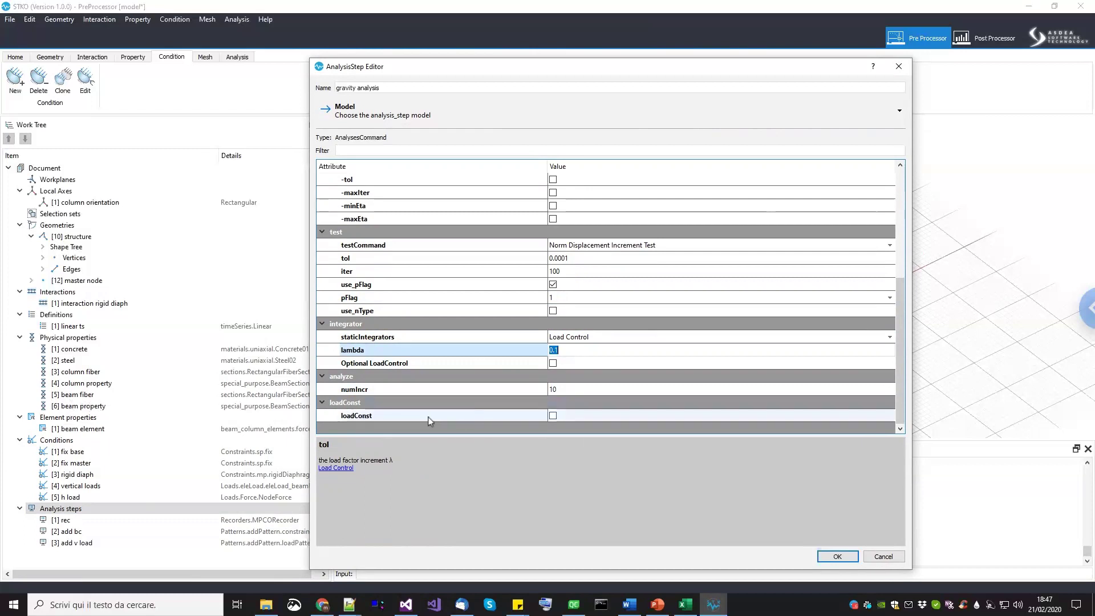
Enable loadConst and its use pseudoTime option for the gravity analysis.
left_click(611, 416)
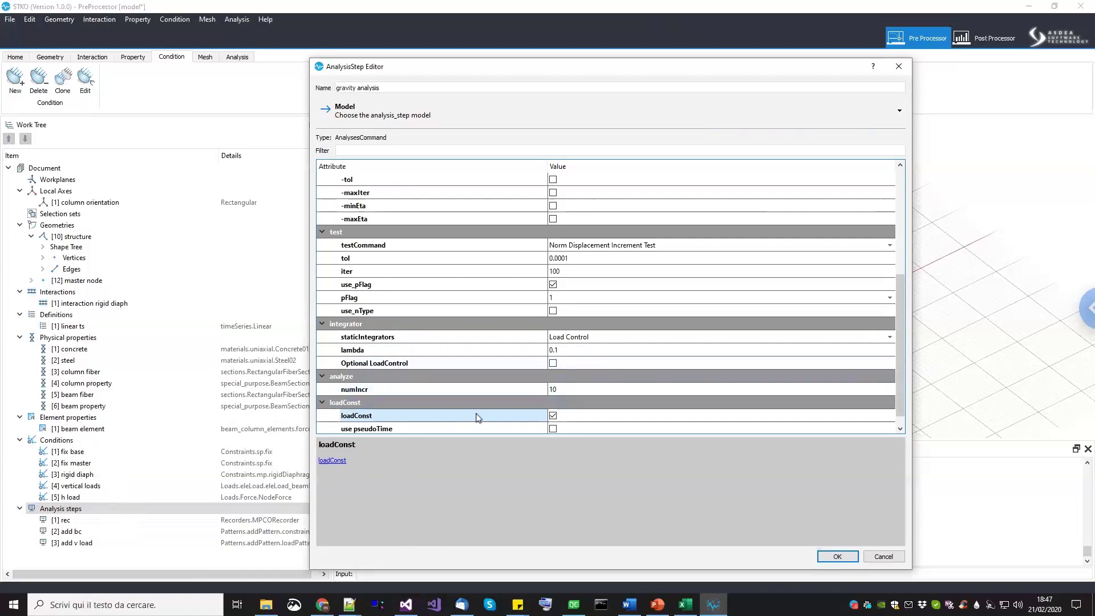
left_click_drag(513, 436, 514, 483)
left_click(552, 468)
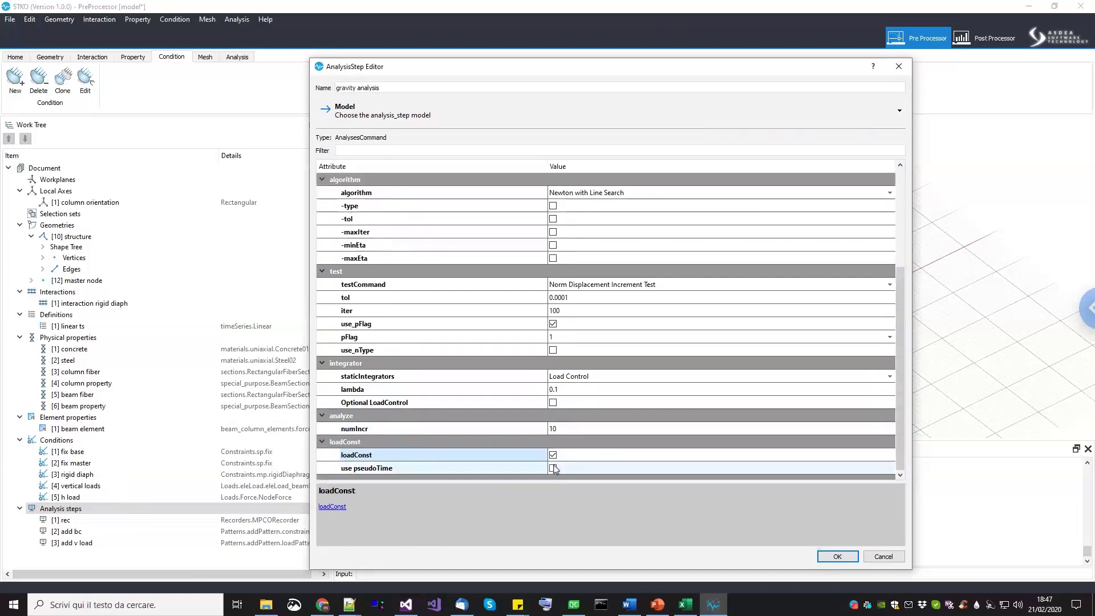
scroll(706, 452, "down", 1)
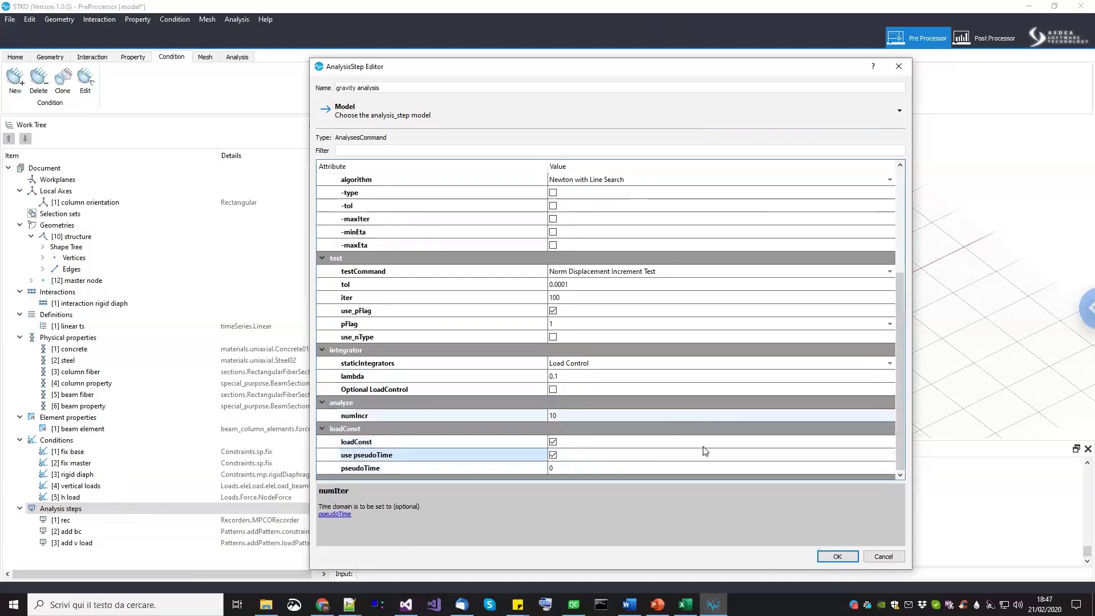
left_click(647, 469)
left_click(436, 448)
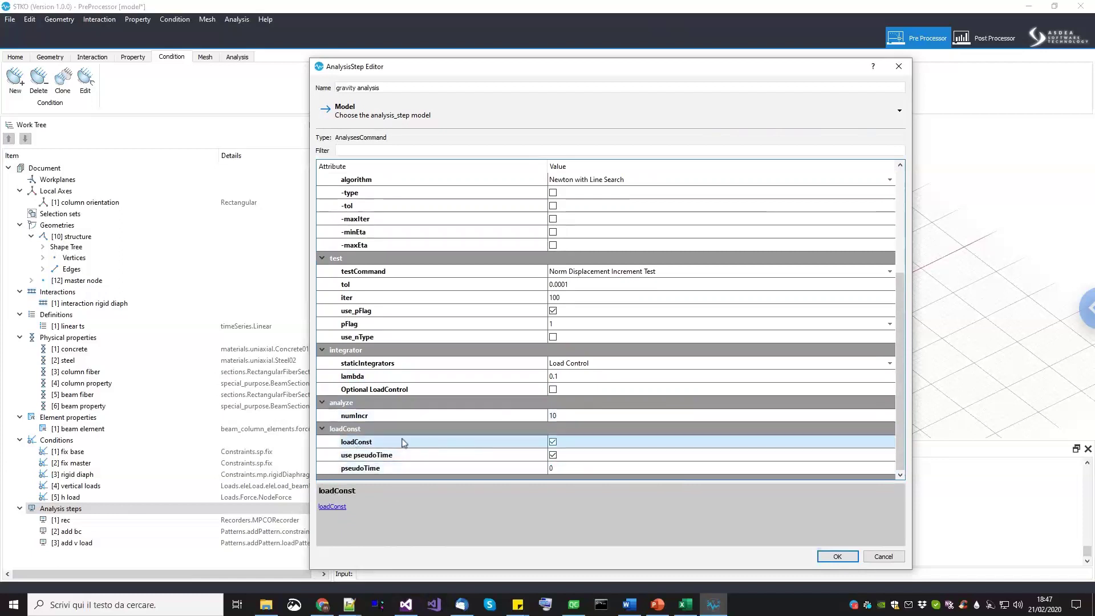
Confirm the gravity analysis step with its constant load settings.
left_click(429, 456)
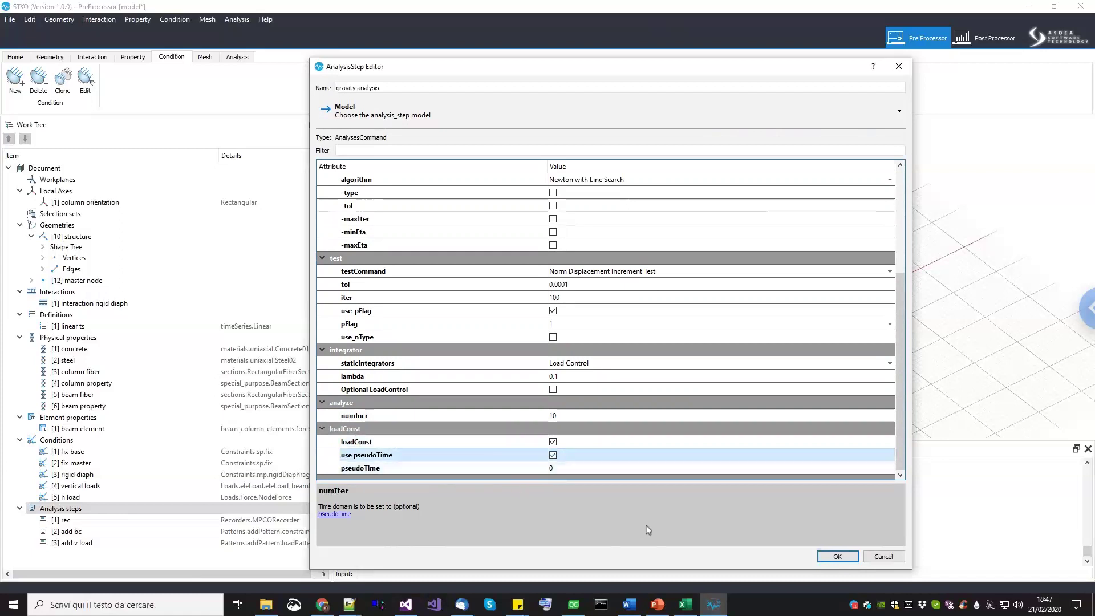
left_click(837, 556)
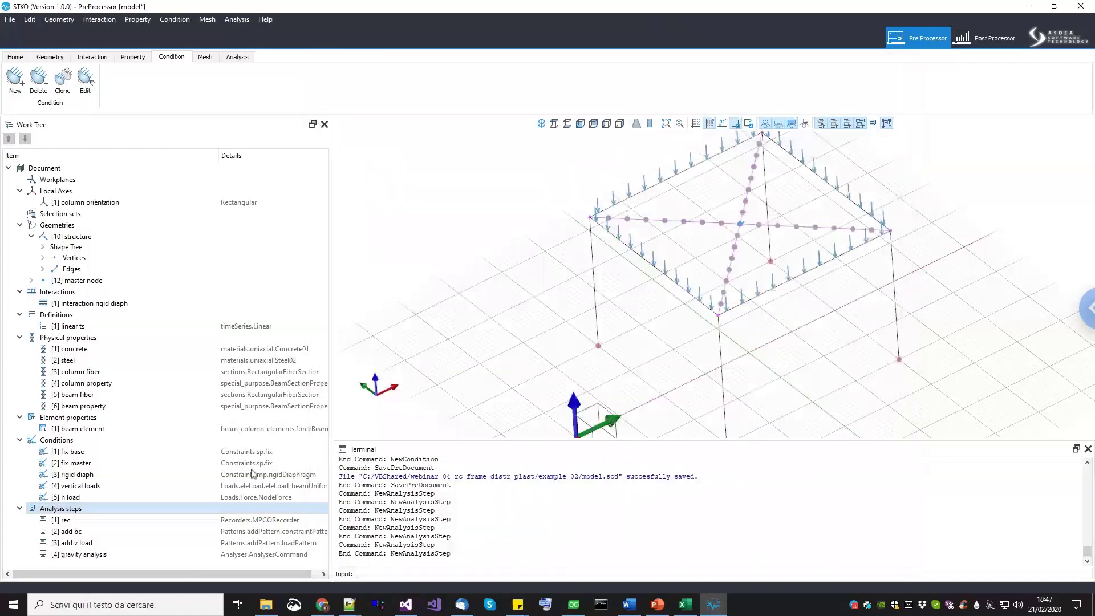
left_click(89, 558)
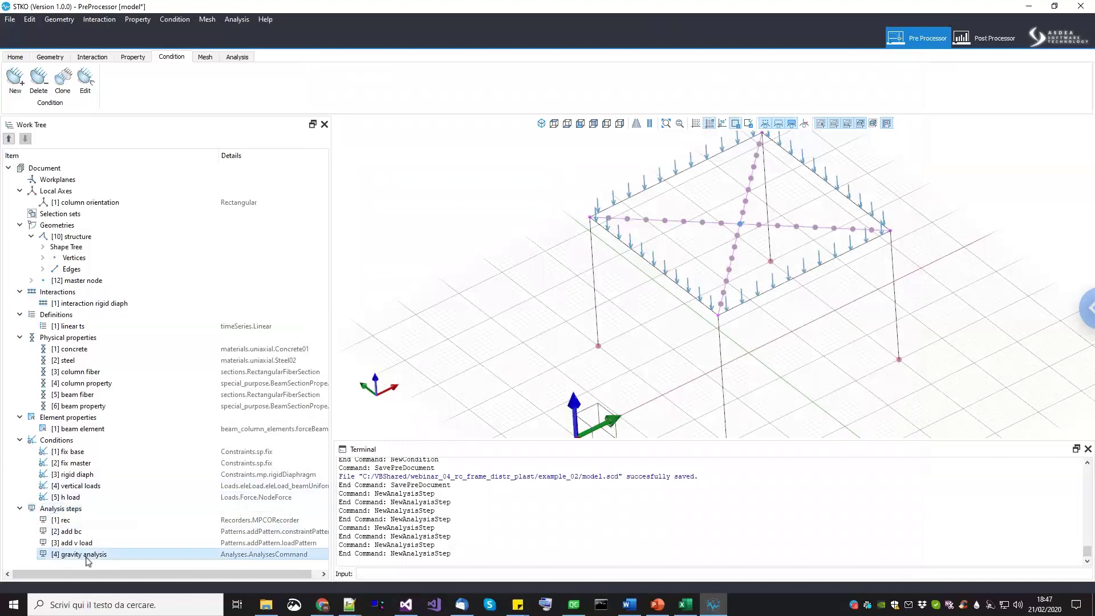
Create a loadPattern analysis step named "add h load" and set its tsTag to the linear ts time series.
left_click(82, 498)
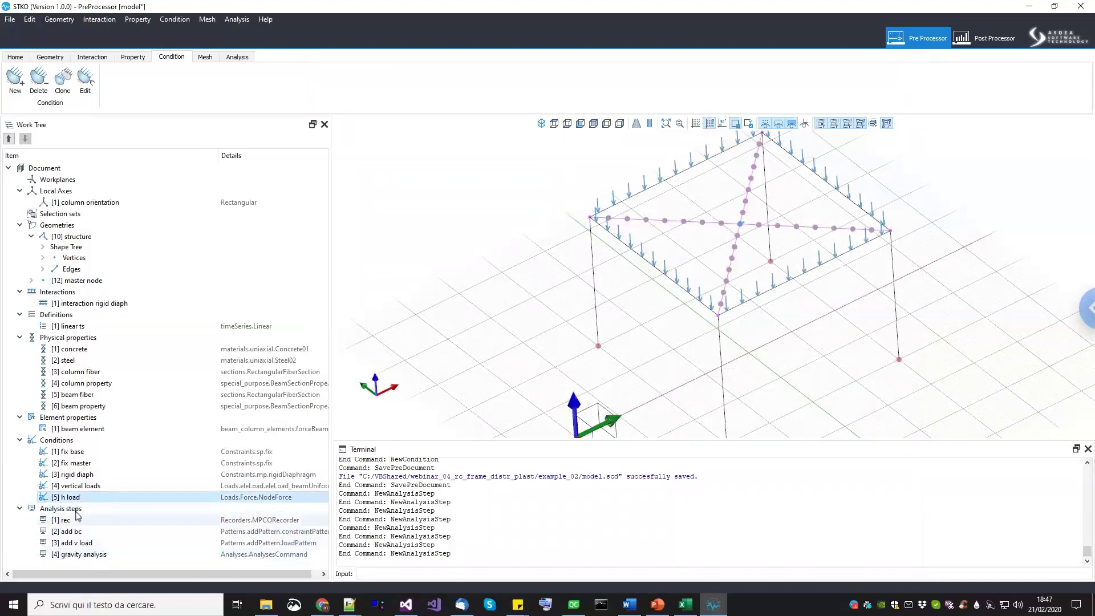
right_click(79, 509)
left_click(100, 515)
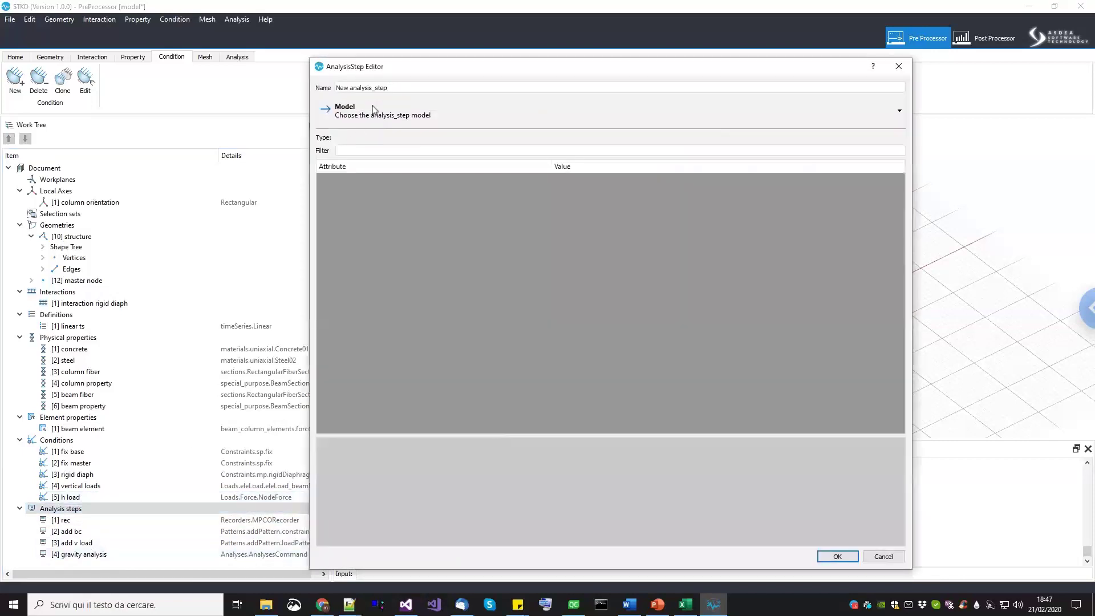
key("ctrl+a")
type("a")
left_click(373, 117)
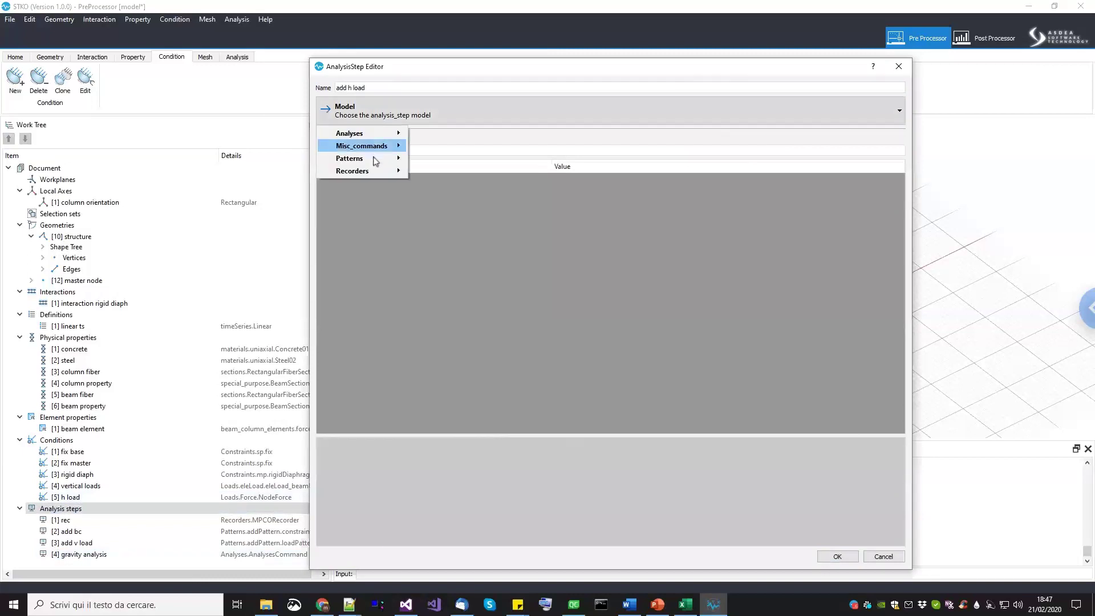
mouse_move(377, 160)
mouse_move(459, 162)
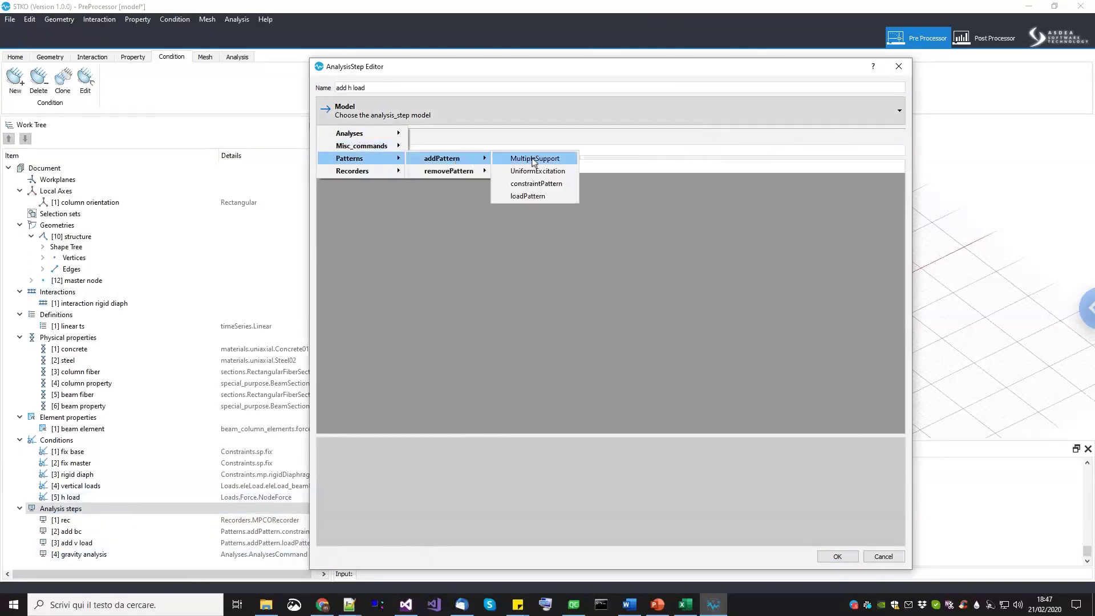
left_click(527, 196)
left_click(588, 194)
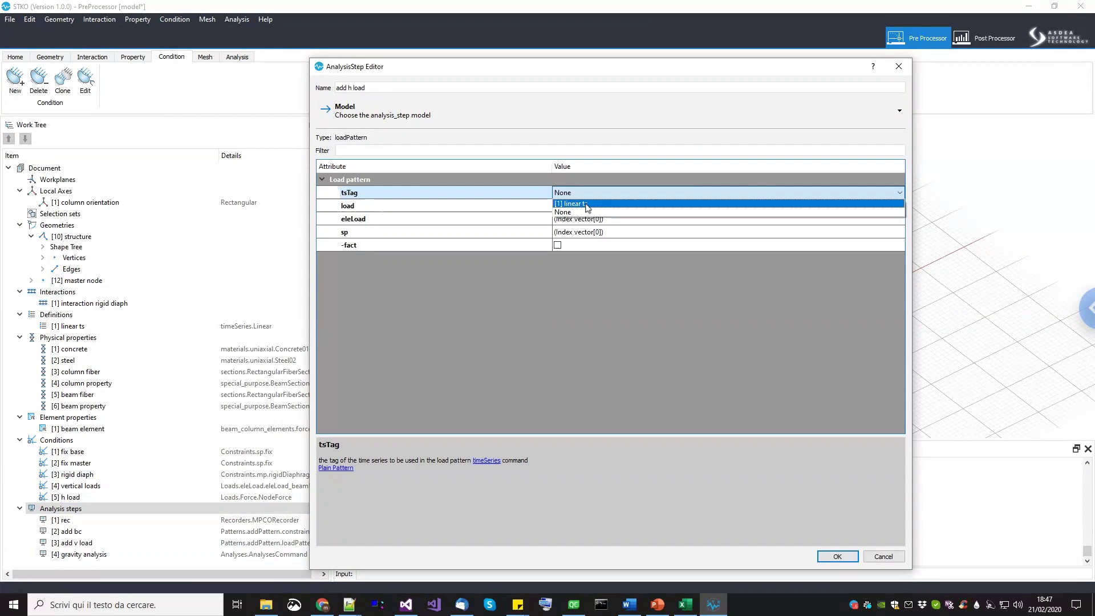
left_click(588, 204)
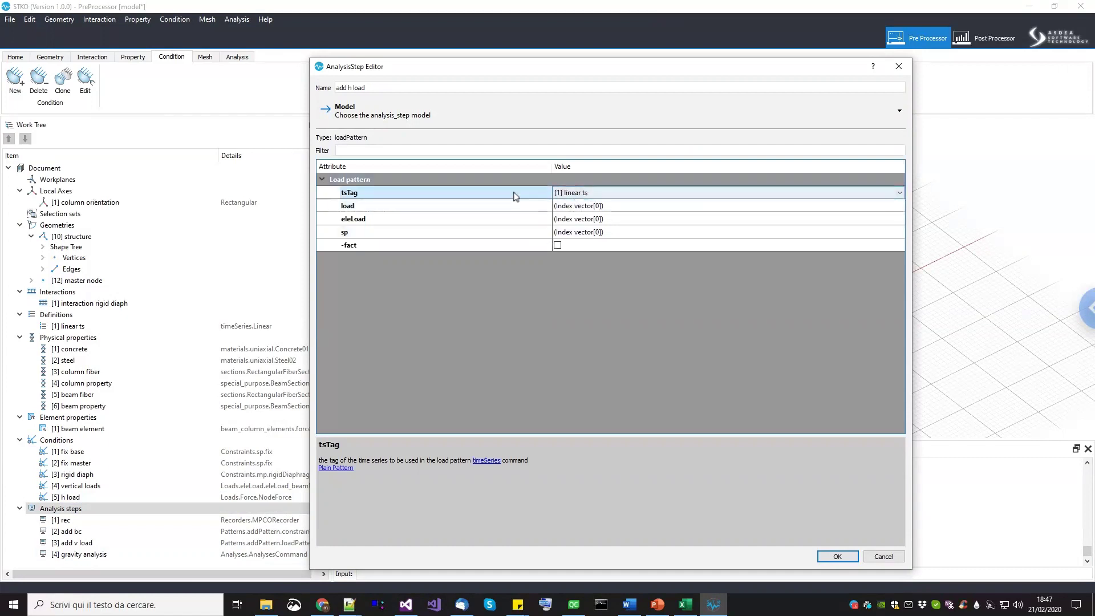
Assign the h load condition as the single row of the pattern's load vector and confirm the analysis step.
left_click(466, 208)
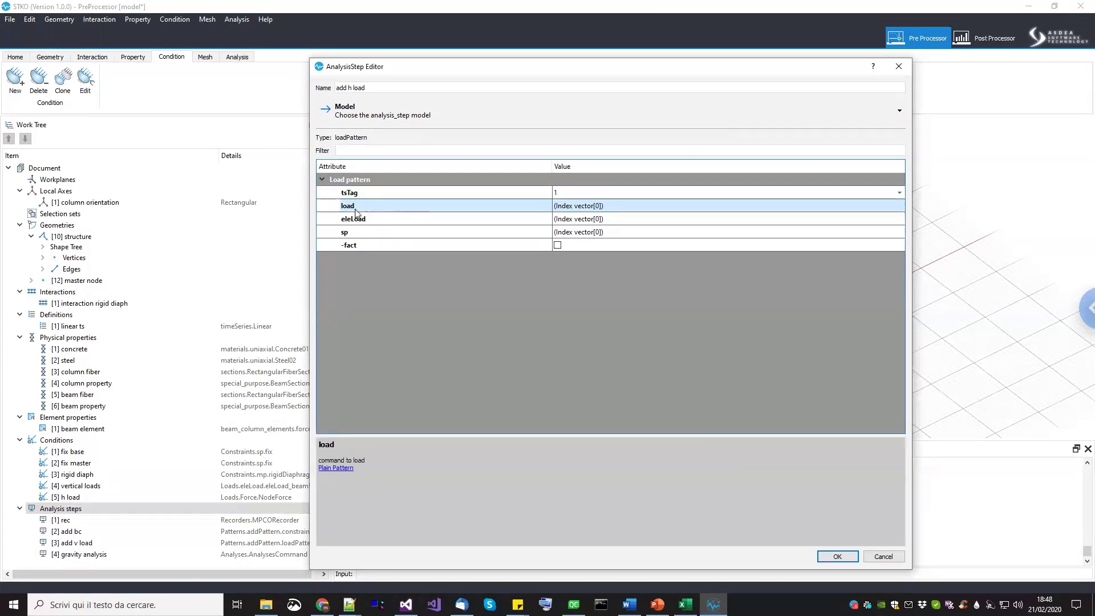
left_click(685, 218)
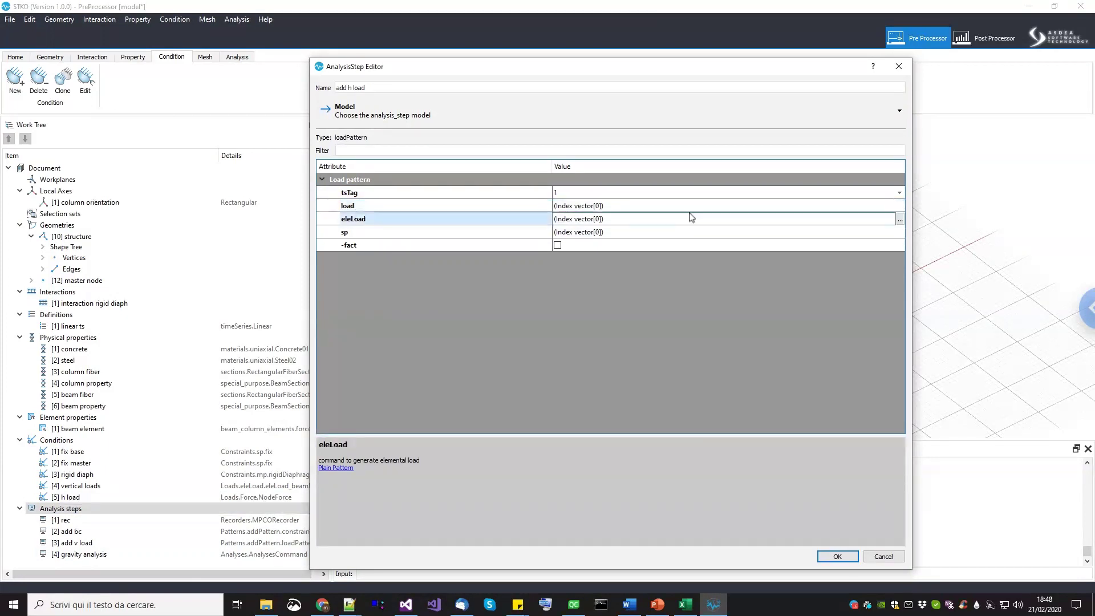
left_click(705, 208)
left_click(900, 206)
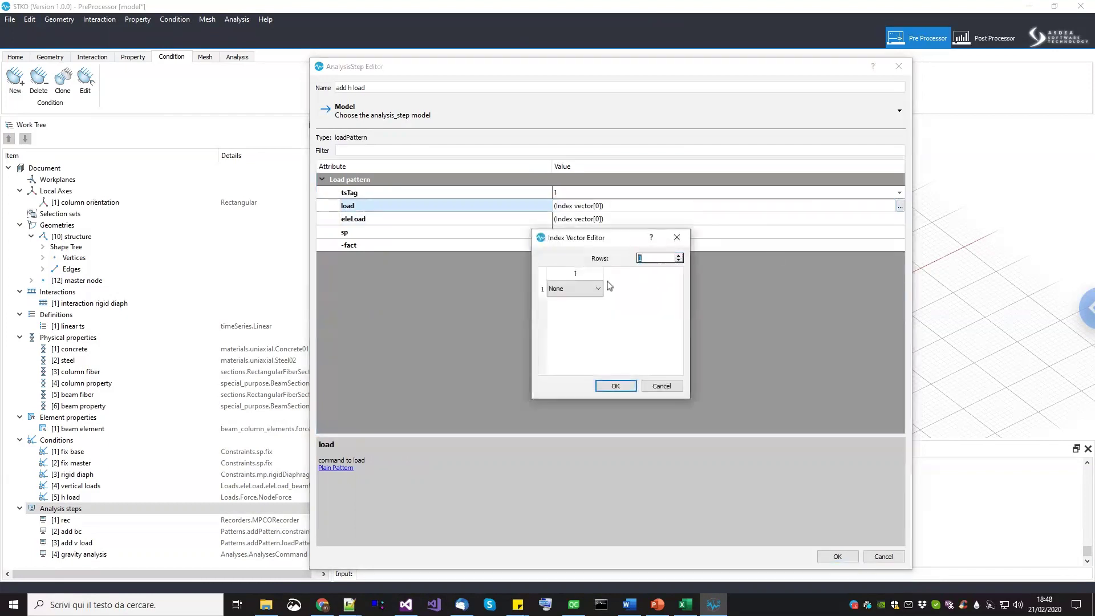
left_click(600, 290)
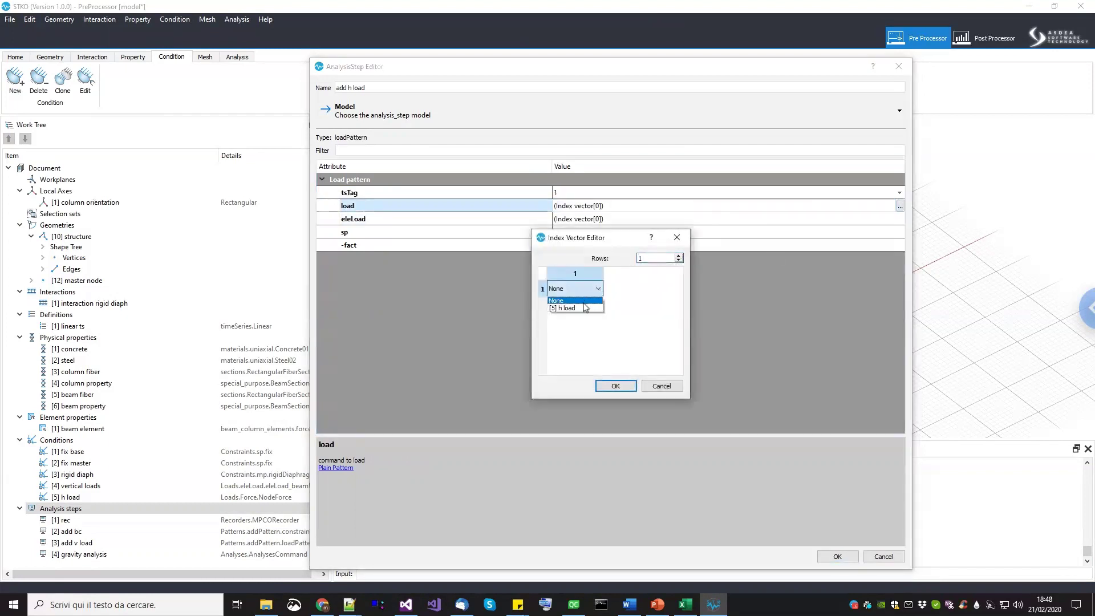
left_click(583, 308)
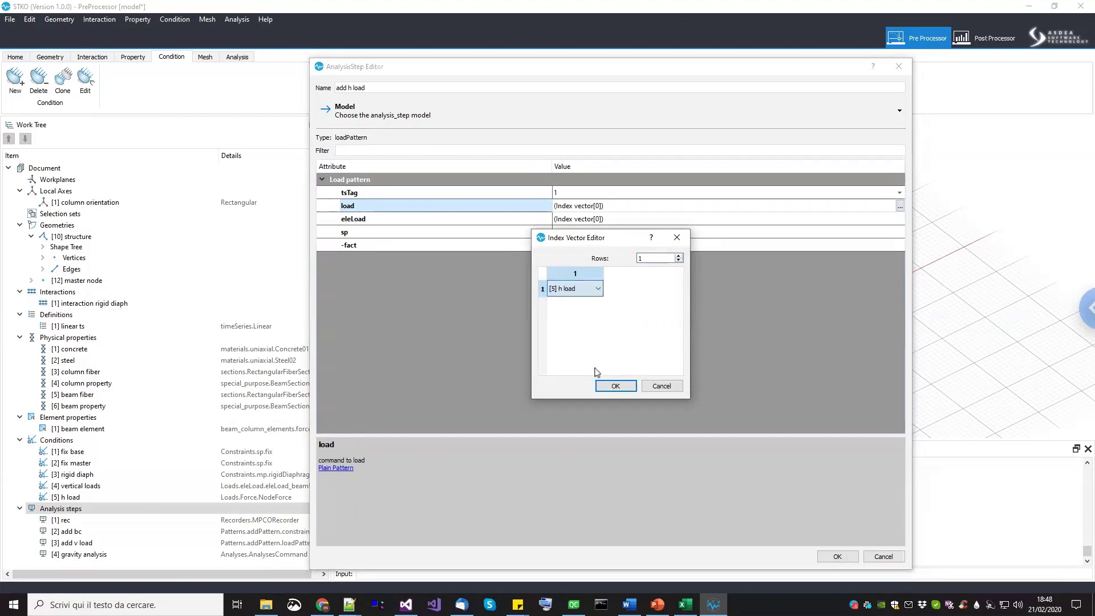
left_click(616, 386)
left_click(837, 556)
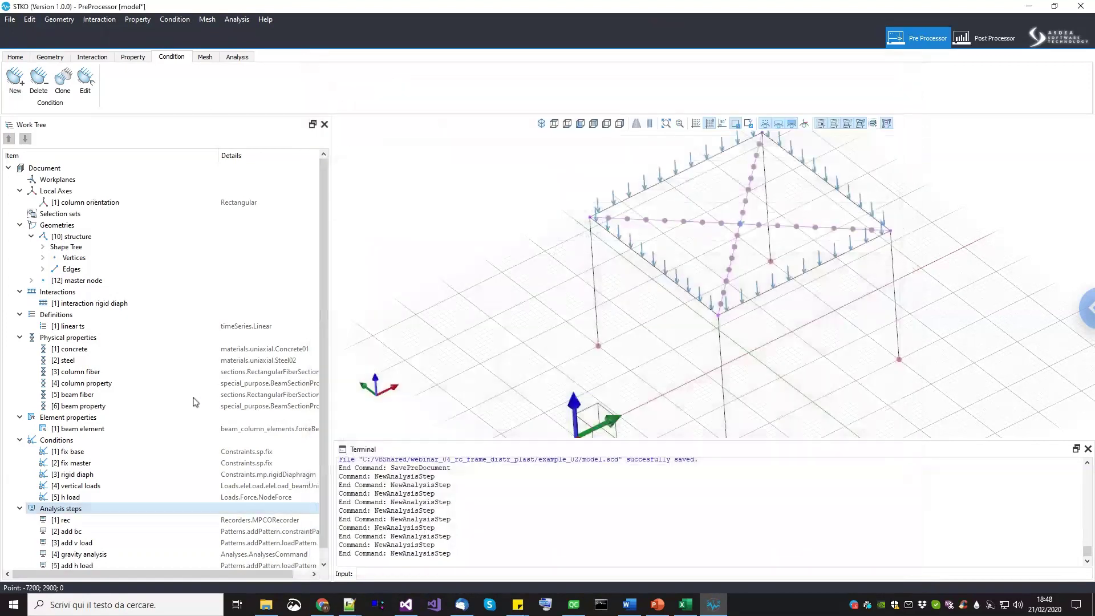
Clone the gravity analysis step.
scroll(147, 412, "down", 1)
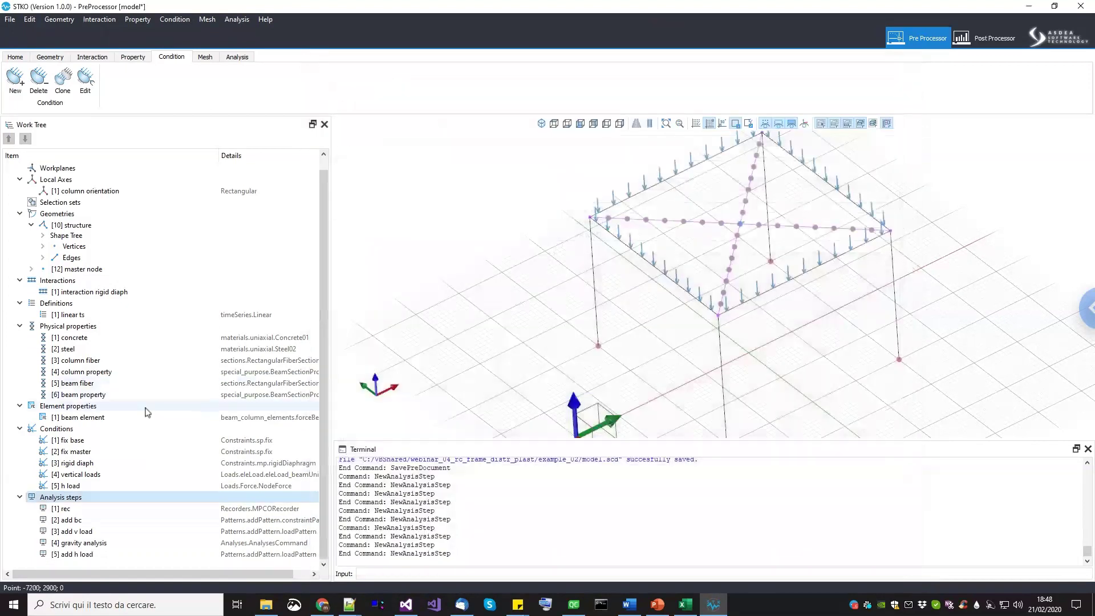
left_click(107, 546)
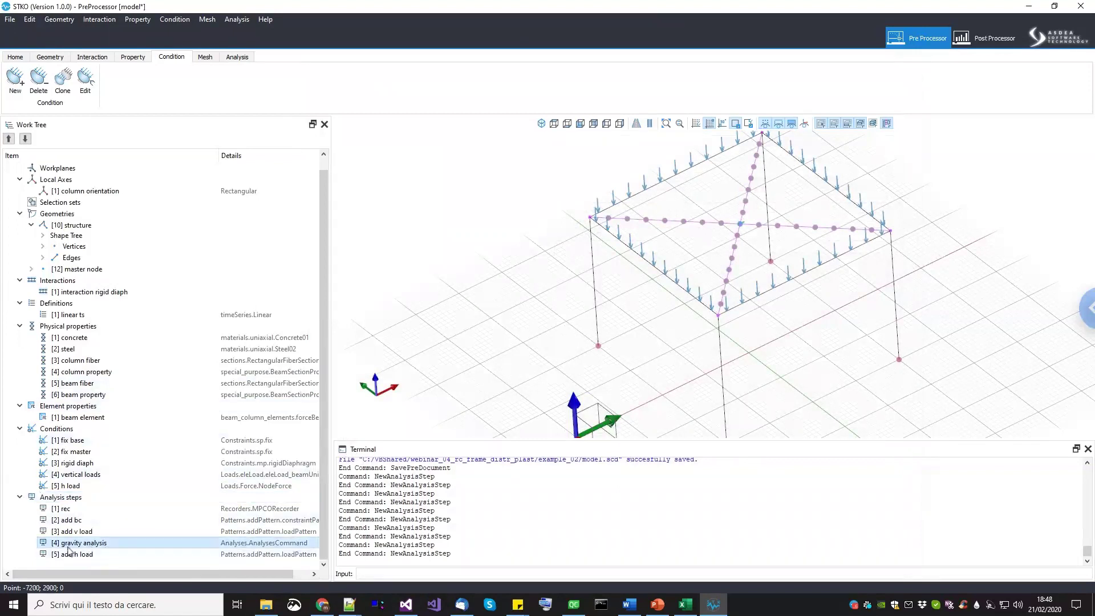
right_click(105, 546)
left_click(129, 561)
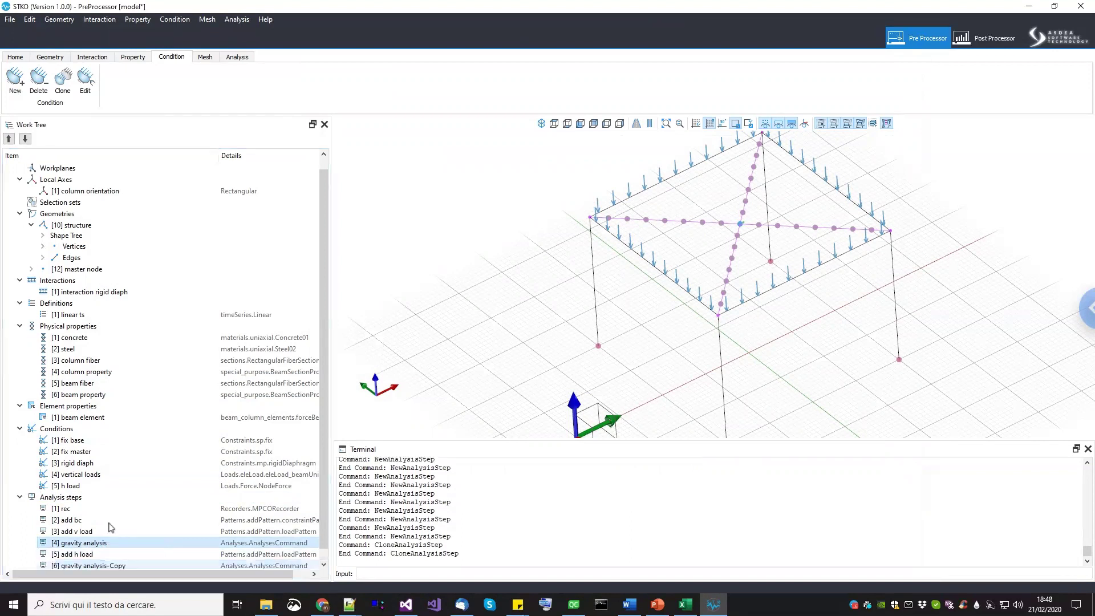
Open the gravity analysis copy for editing and rename it "horiz anaysis".
scroll(111, 528, "down", 1)
right_click(97, 556)
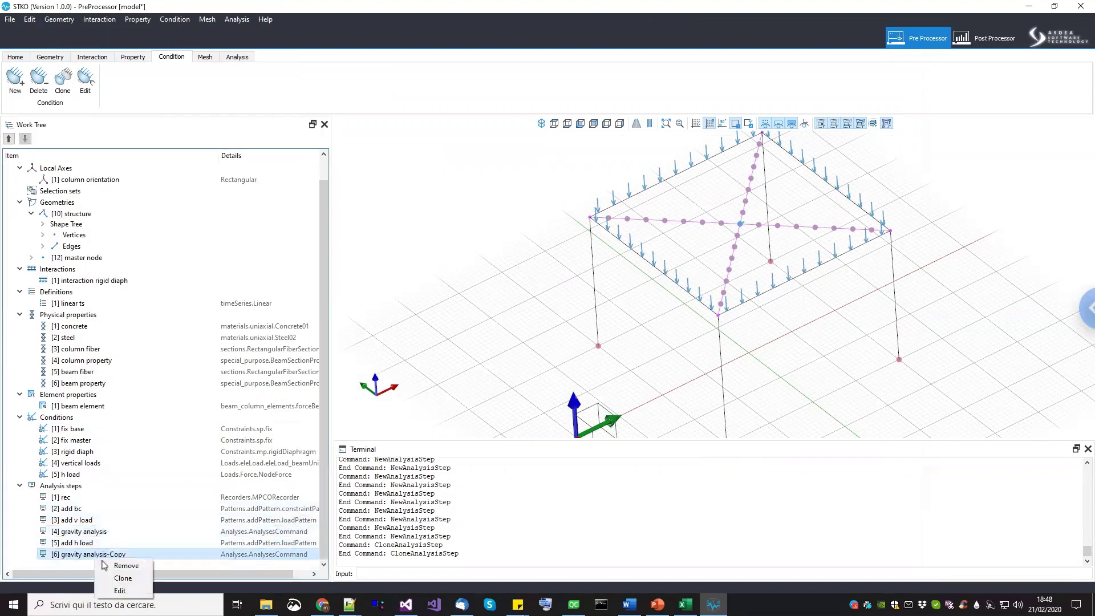
left_click(118, 591)
key("ctrl+shift+Left")
key("ctrl+shift+Left")
key("ctrl+shift+Left")
key("ctrl+shift+Left")
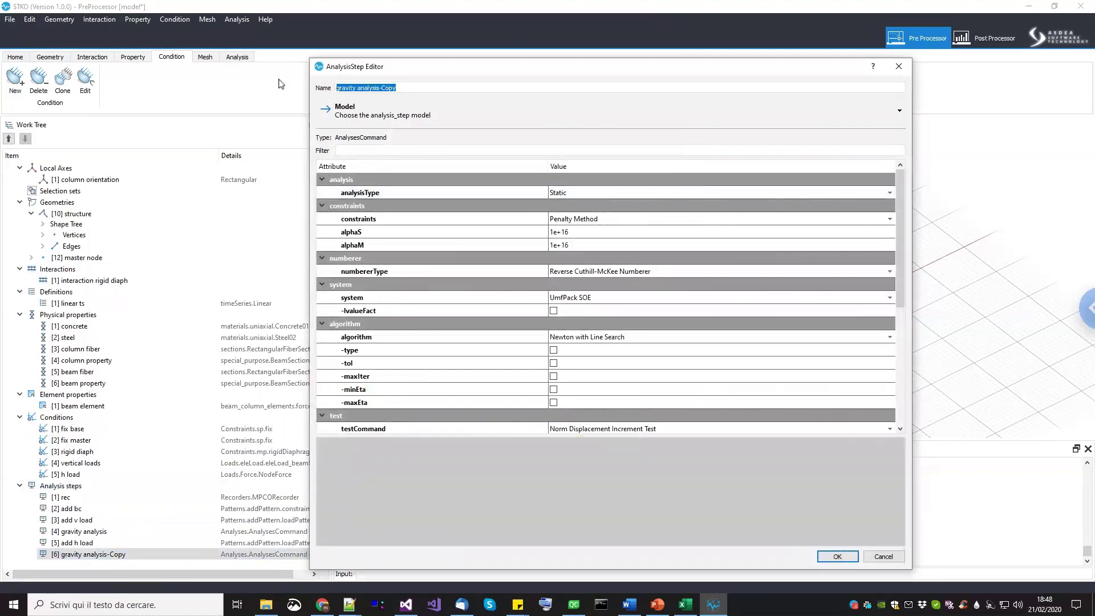
type("horiz anaysis")
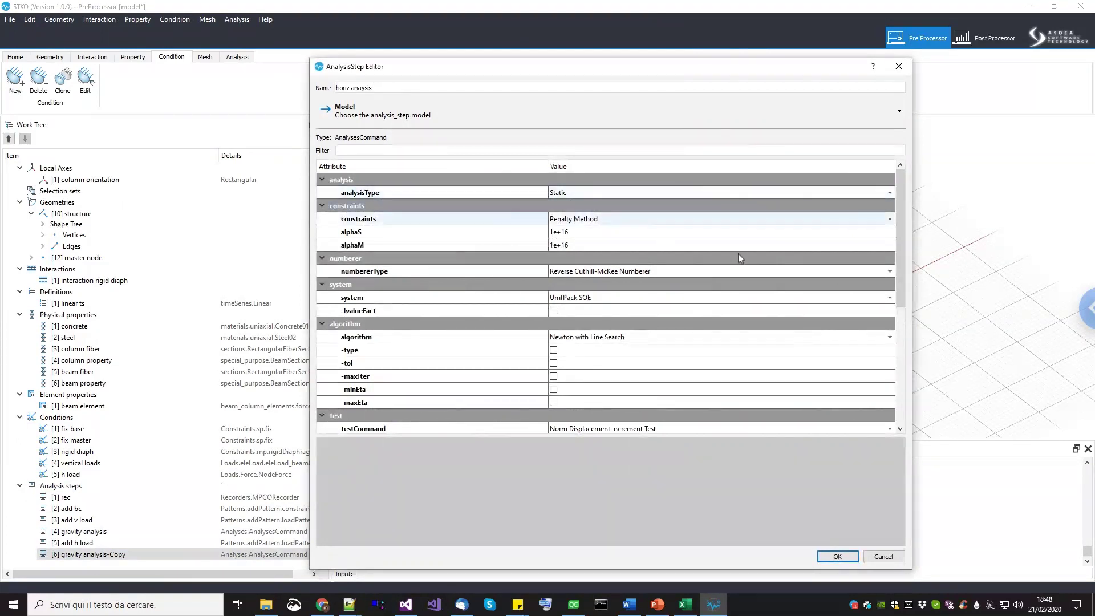
Set the convergence test tolerance of the horizontal analysis to 0.001.
left_click_drag(903, 303, 900, 357)
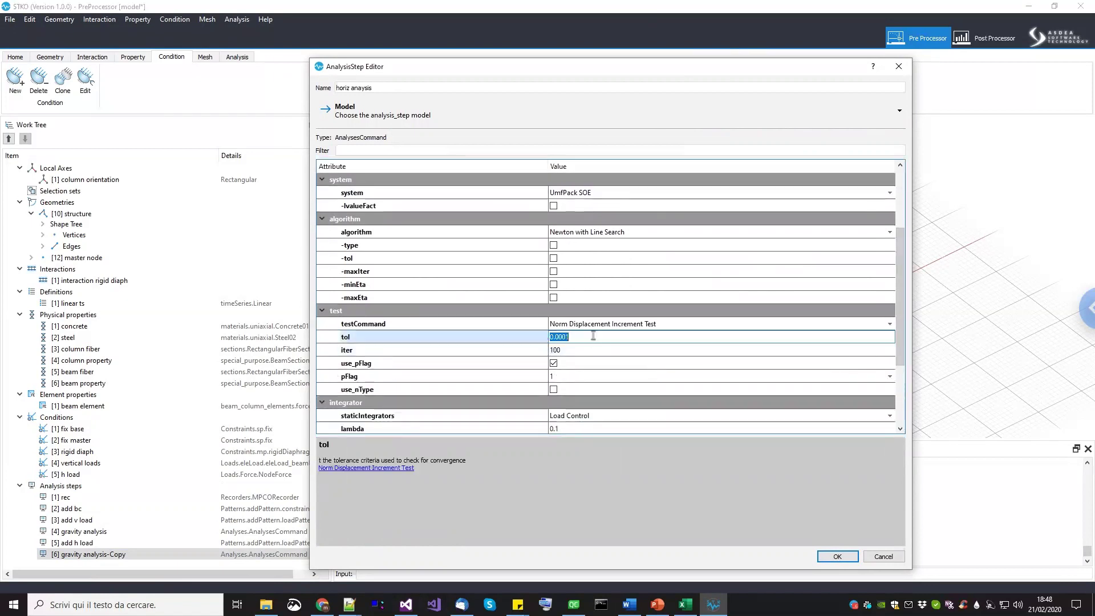
type("3")
key("Return")
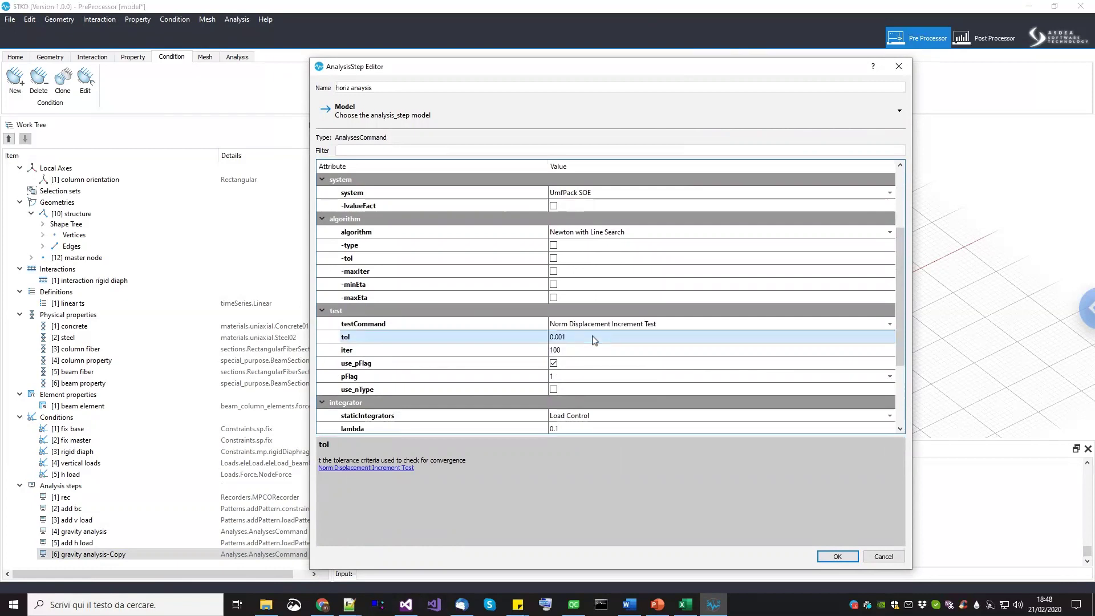
Change the static integrator of the horizontal analysis to Displacement Control.
left_click_drag(901, 342, 906, 415)
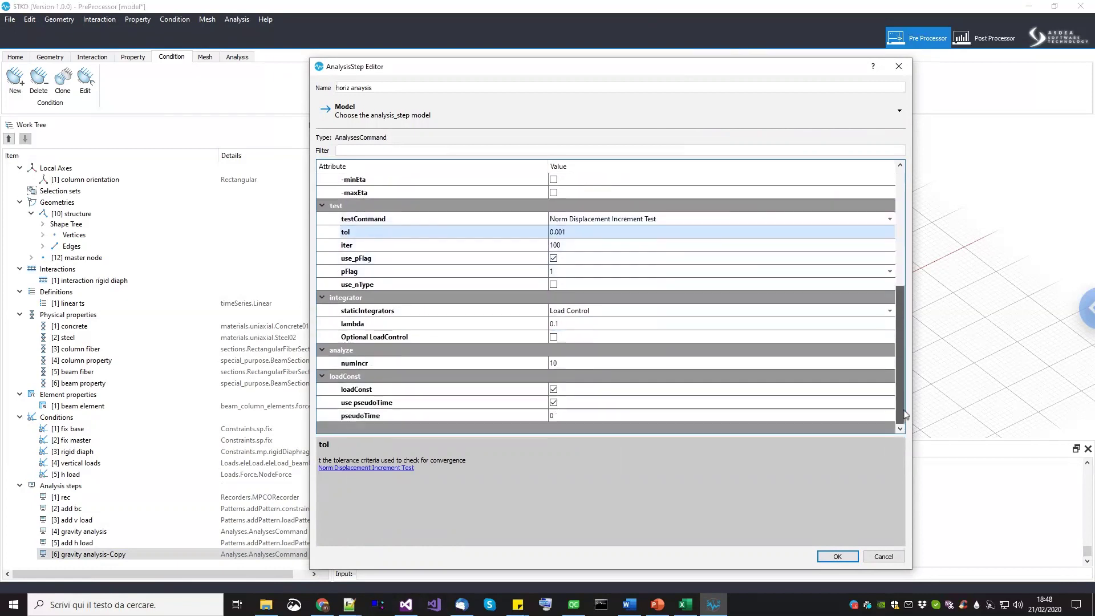
left_click(617, 316)
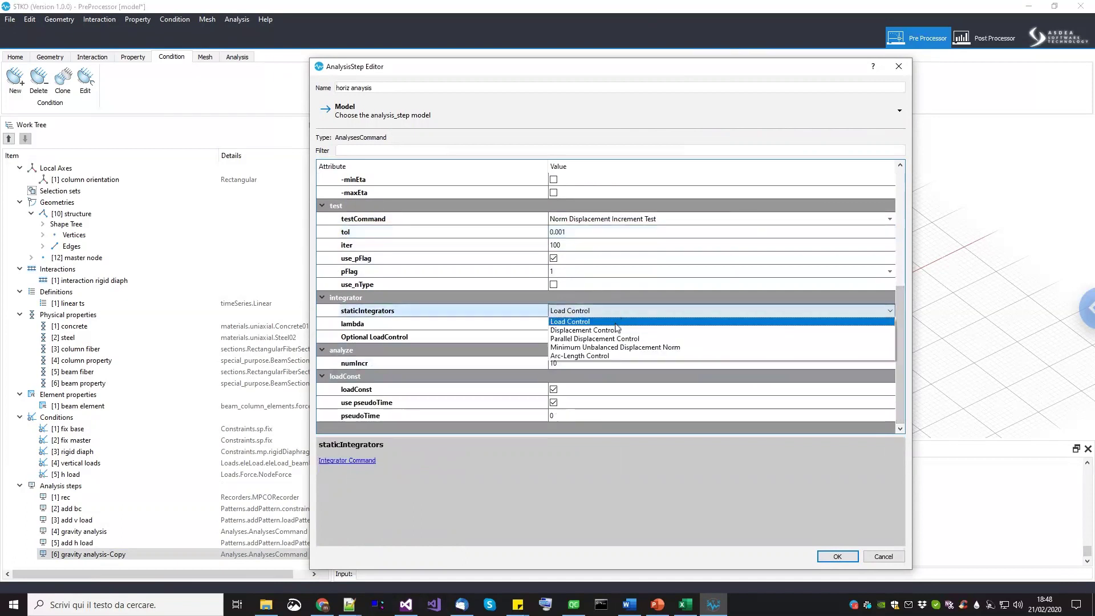
left_click(618, 335)
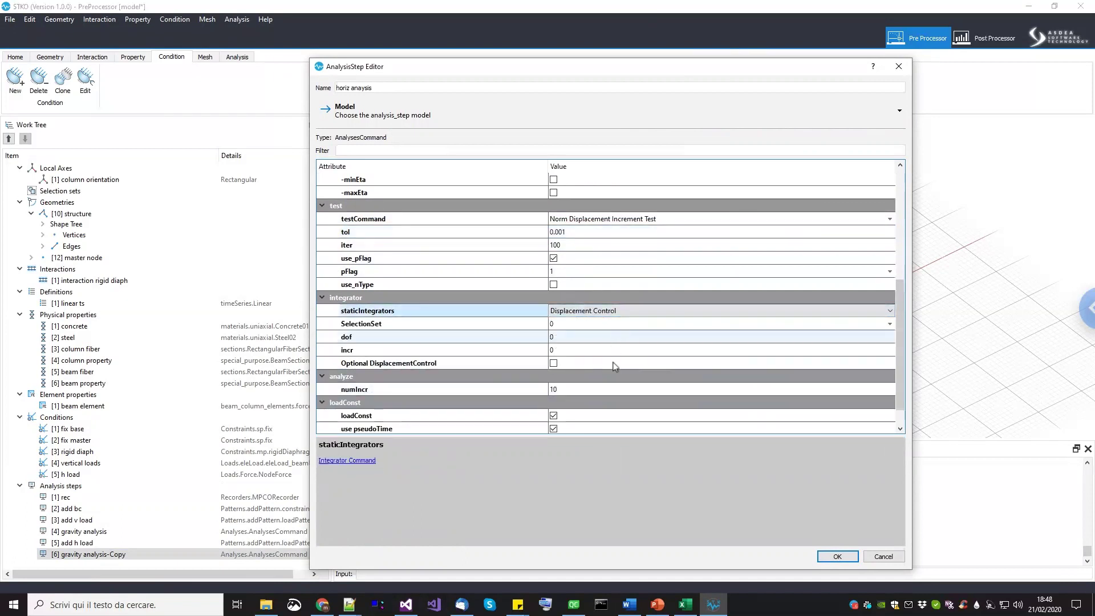
scroll(906, 397, "down", 1)
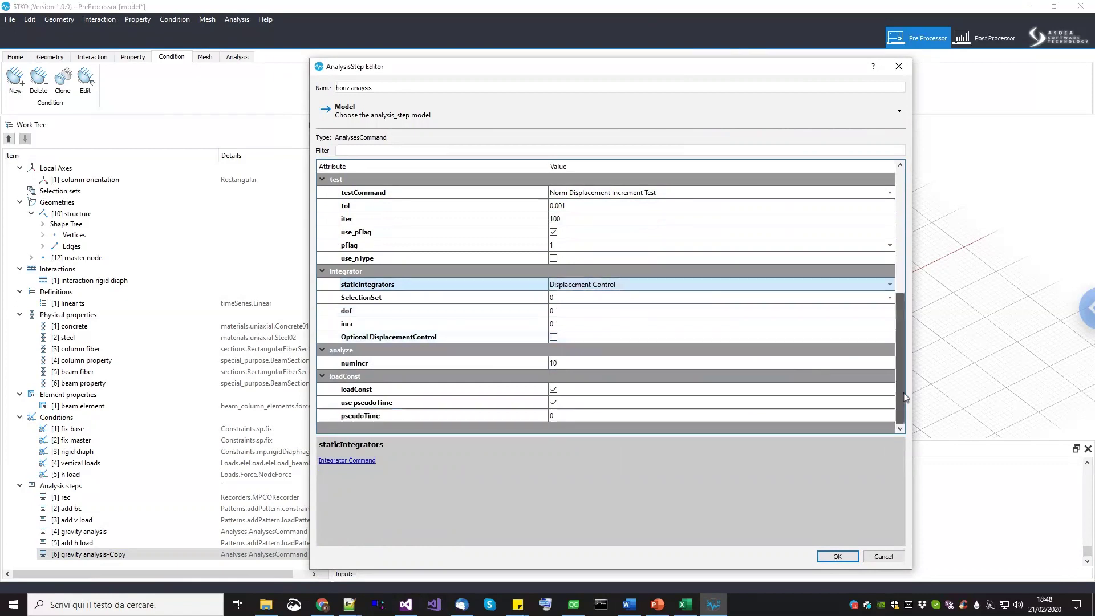
Set the displacement control integrator's dof to 1 and its displacement increment incr to 0.1.
left_click(465, 299)
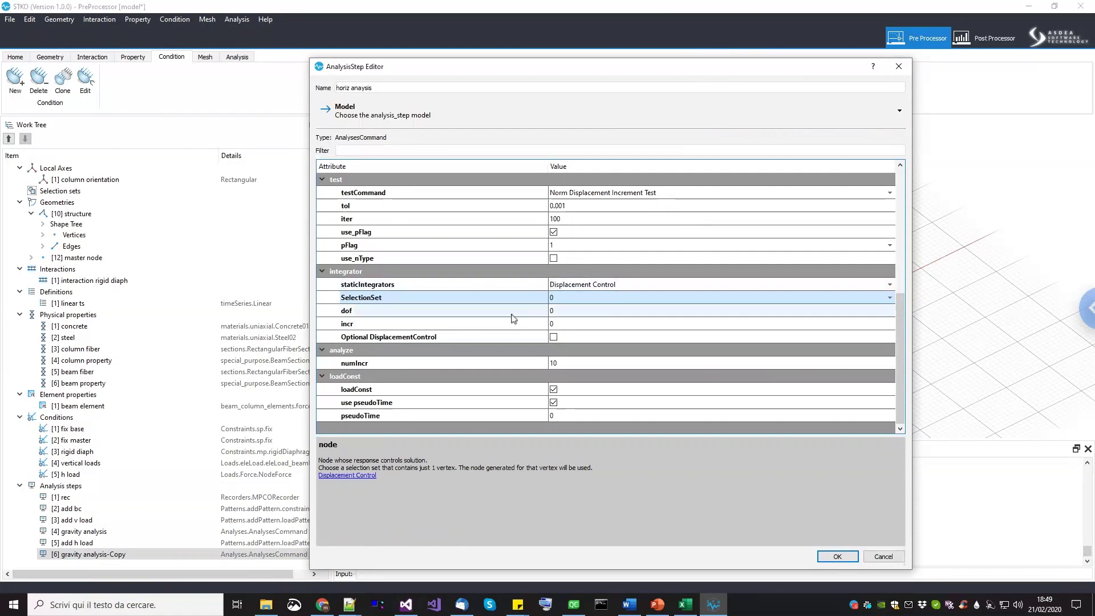
left_click(567, 317)
left_click(571, 311)
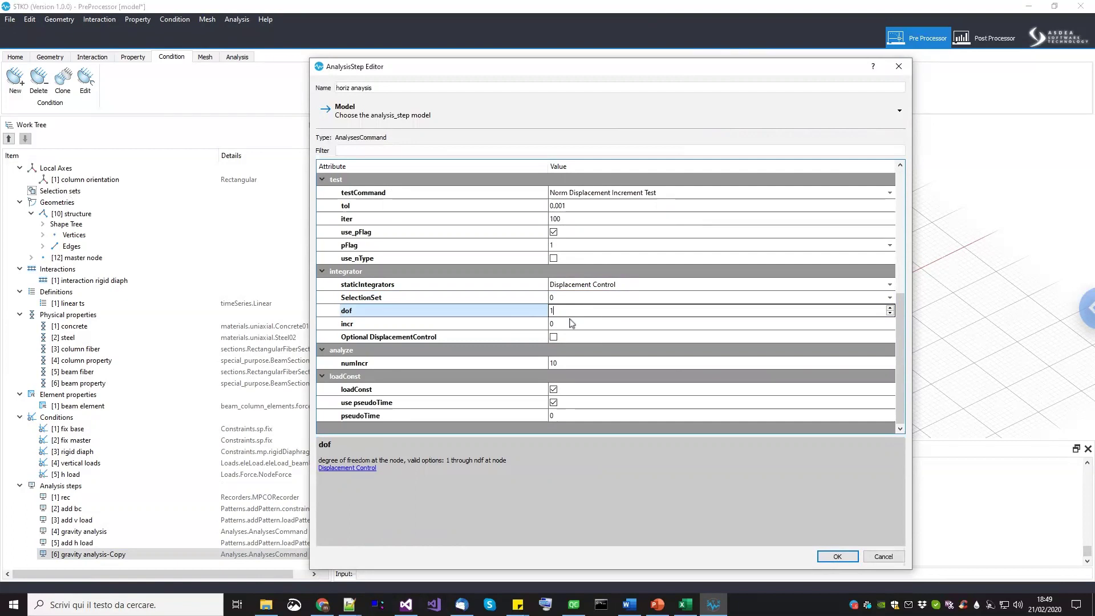
left_click(570, 321)
left_click(575, 308)
left_click(574, 325)
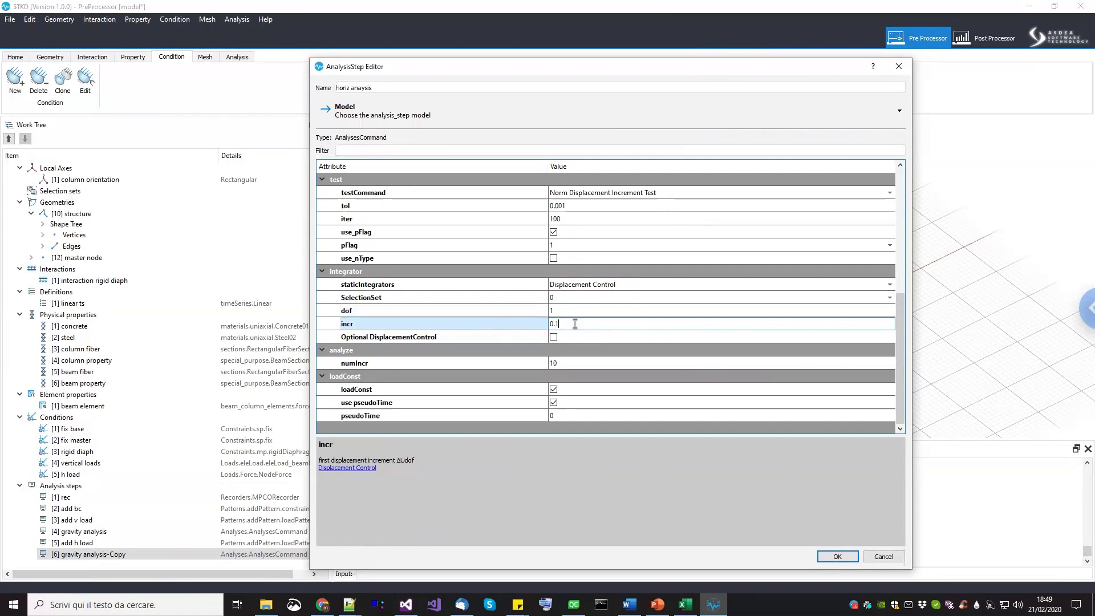
Set numIncr to 1000, disable loadConst and confirm the horizontal analysis step.
left_click(578, 362)
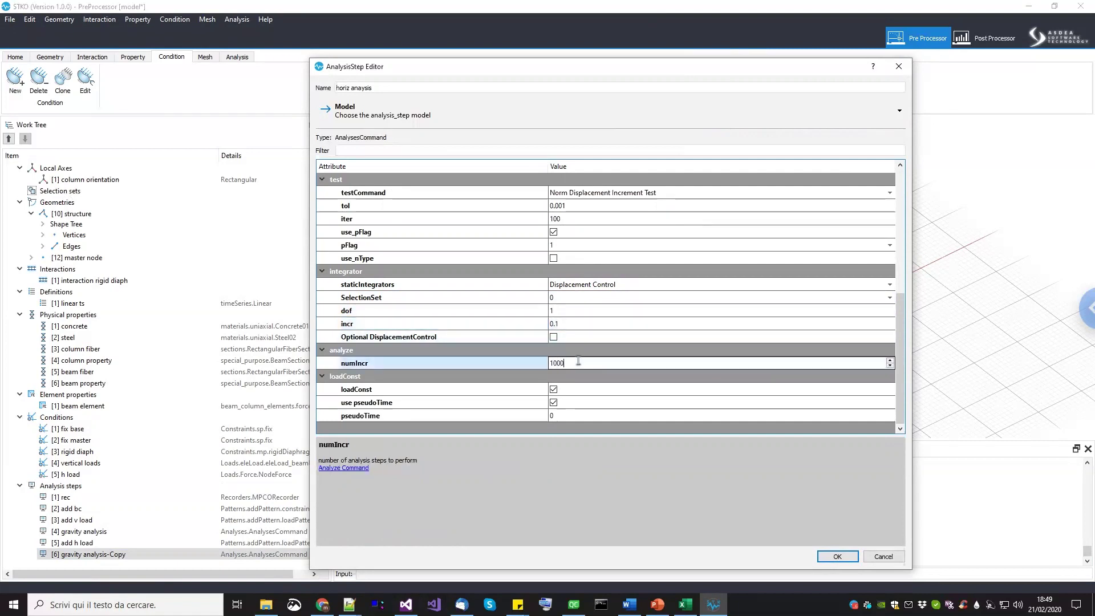
key("Return")
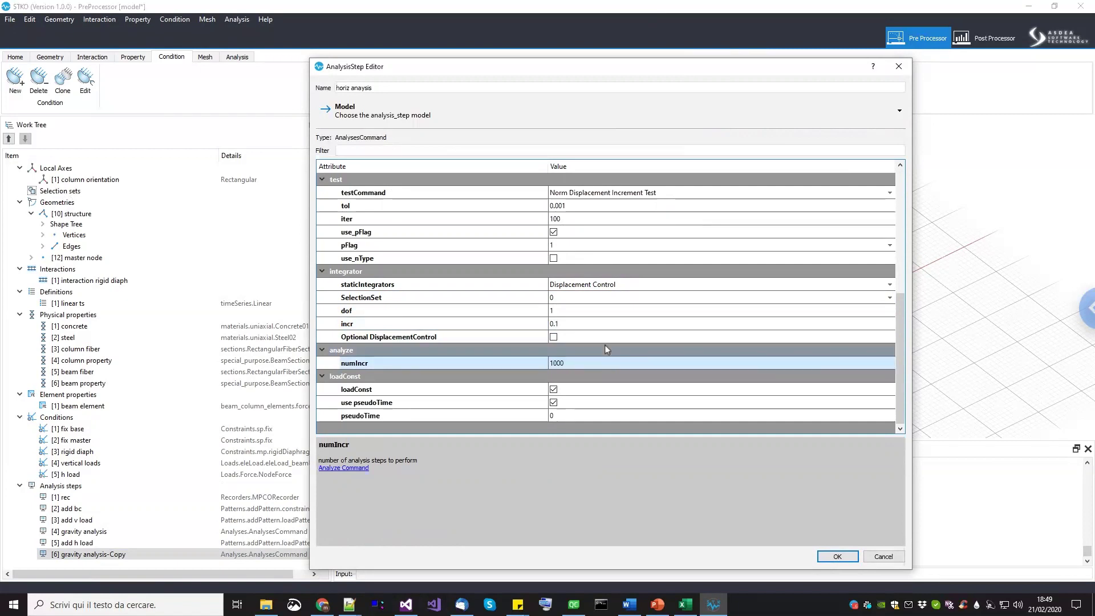
left_click(553, 390)
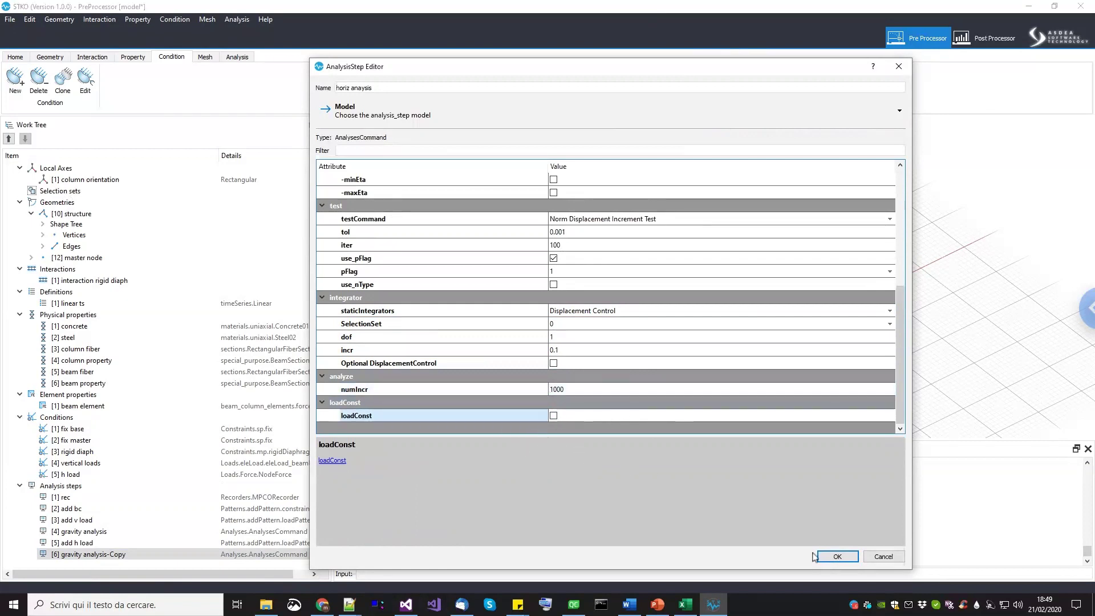
left_click(836, 556)
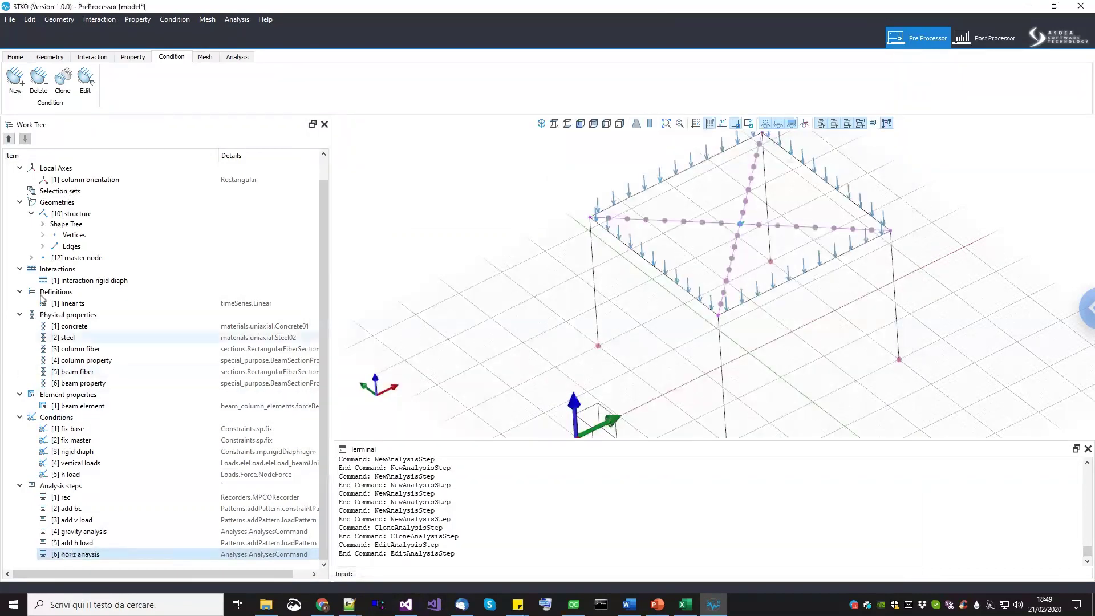
middle_click_drag(538, 259, 516, 312)
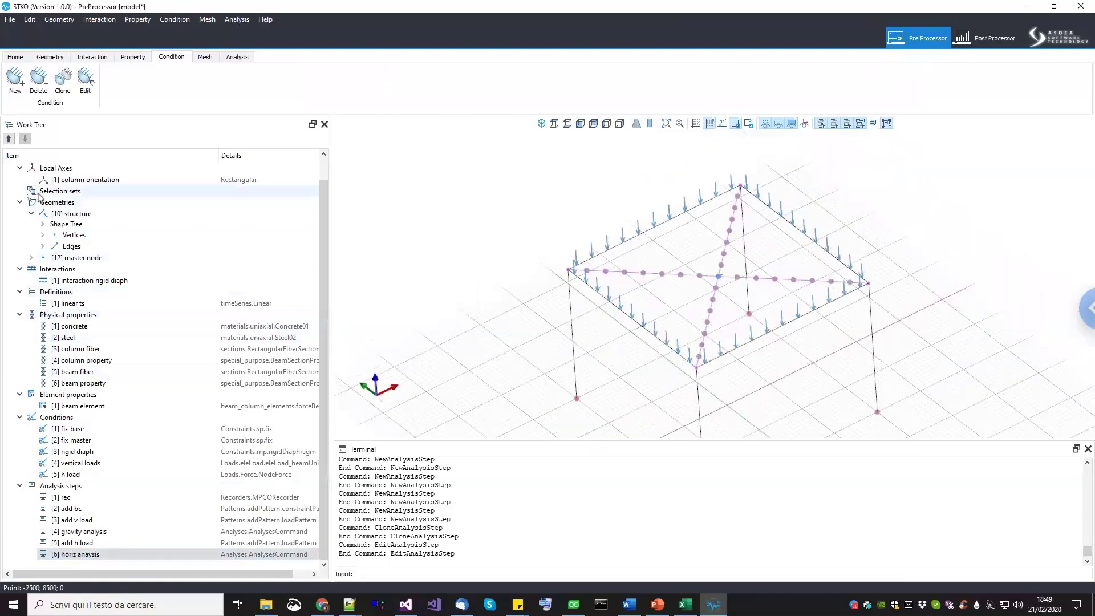
Create a selection set named "control node" containing the master node at the centre of the roof diagonals.
left_click(39, 194)
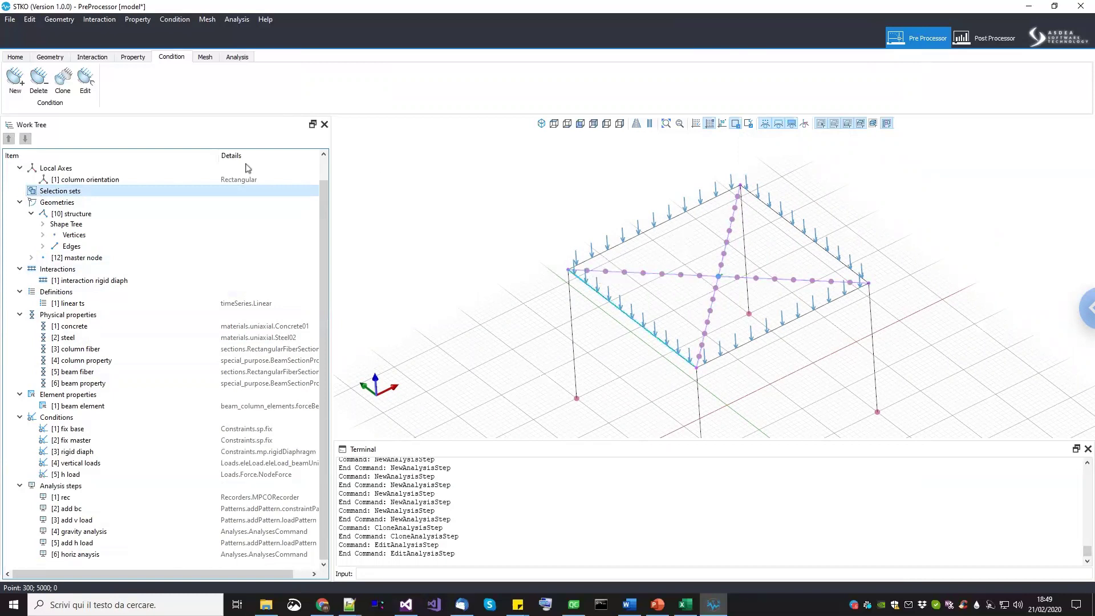
right_click(81, 195)
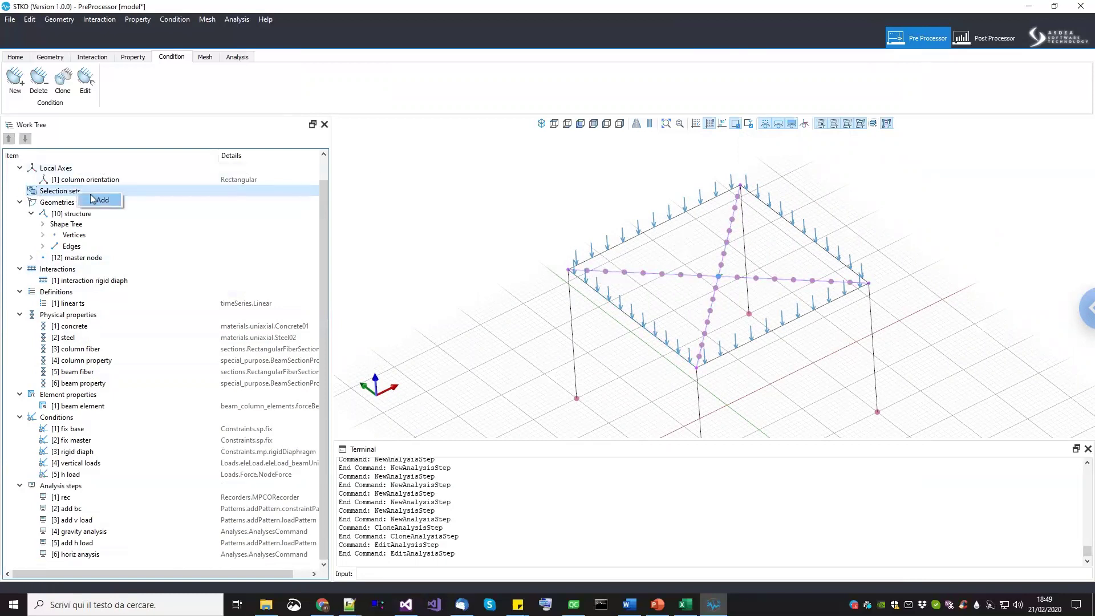
left_click(101, 200)
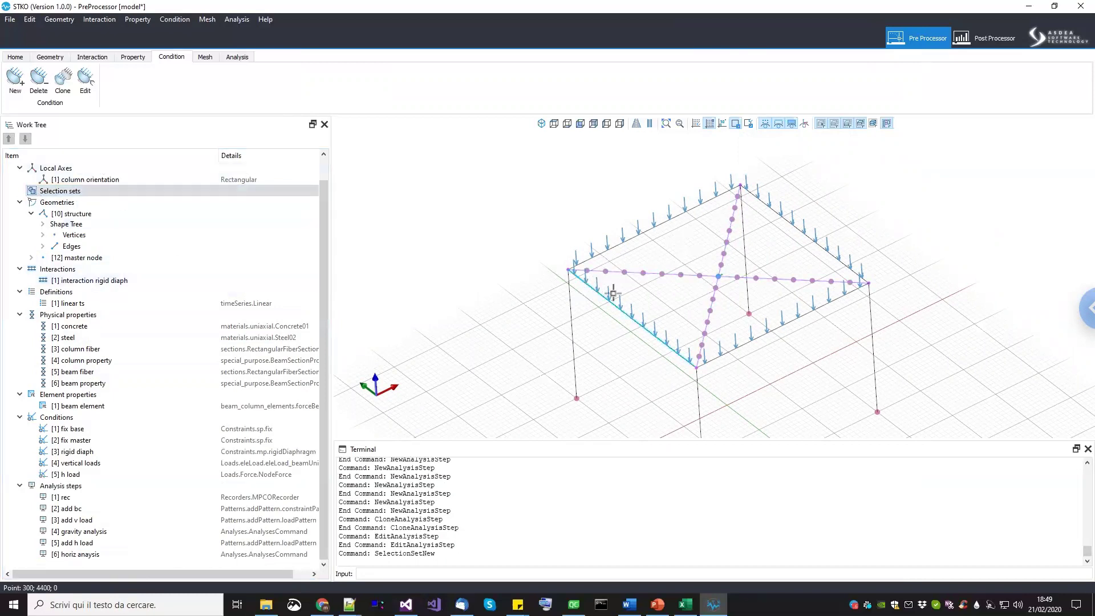
scroll(675, 272, "up", 3)
scroll(701, 257, "up", 2)
left_click_drag(697, 242, 793, 319)
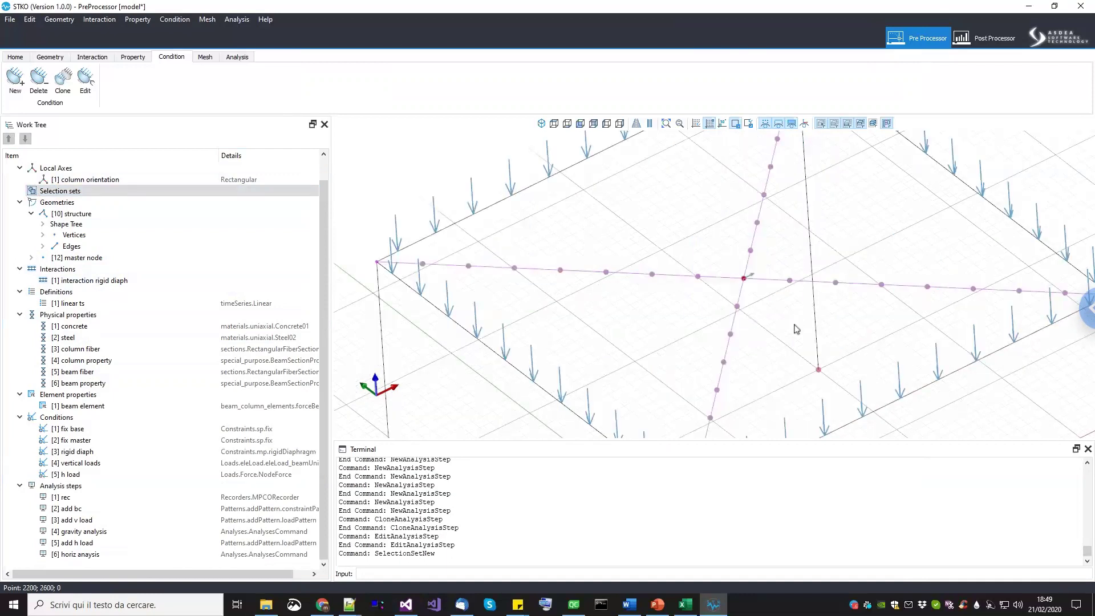
key("Return")
left_click_drag(562, 287, 402, 269)
type("control node")
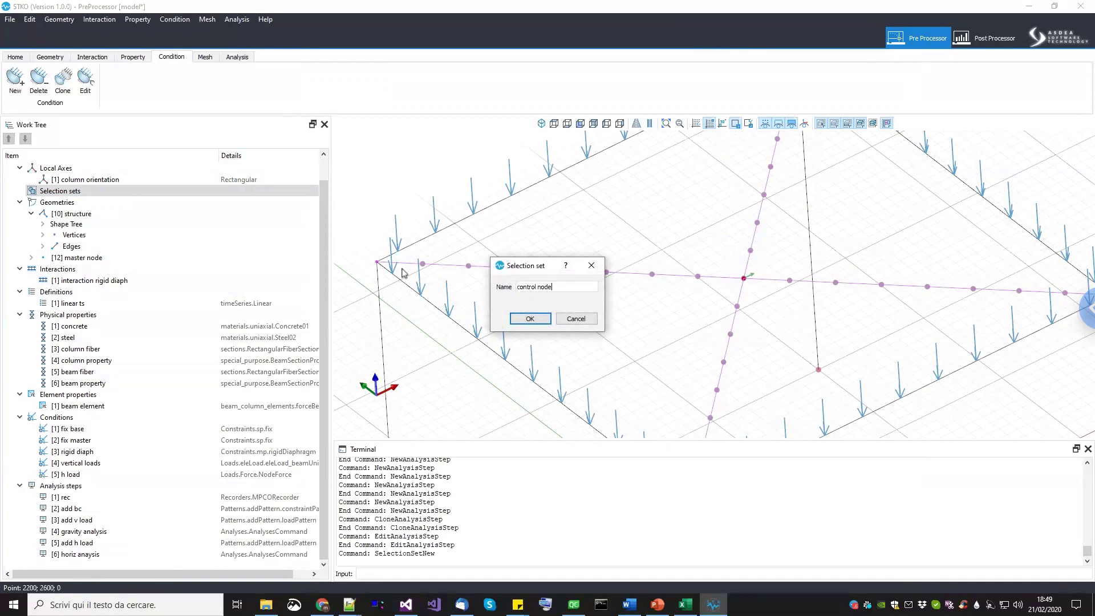
key("Return")
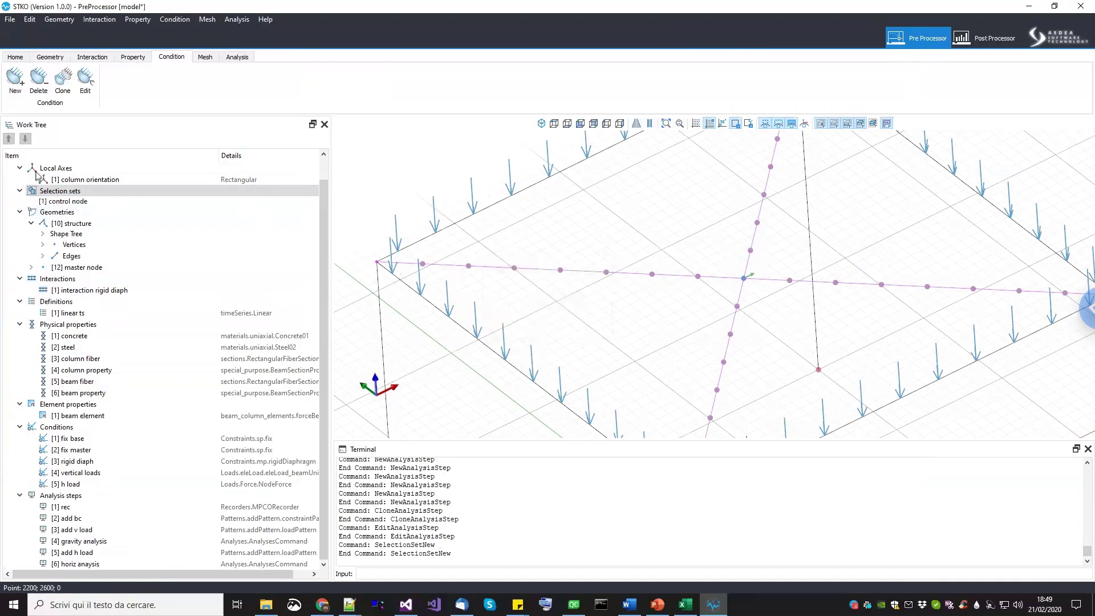
Select the contents of the control node selection set to check which vertex it contains.
left_click(87, 202)
right_click(88, 203)
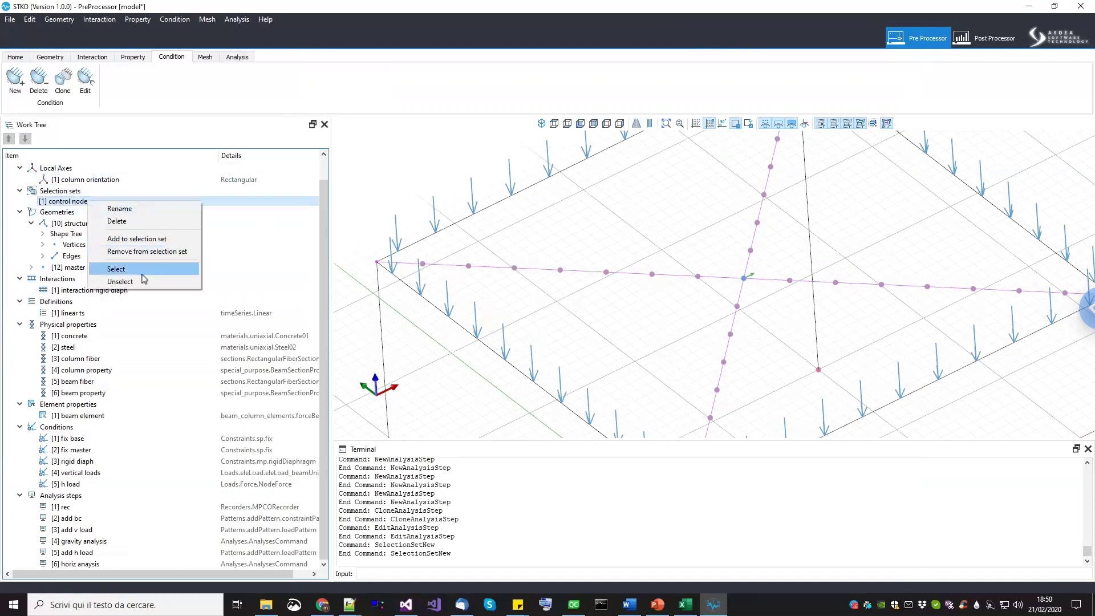
left_click(142, 272)
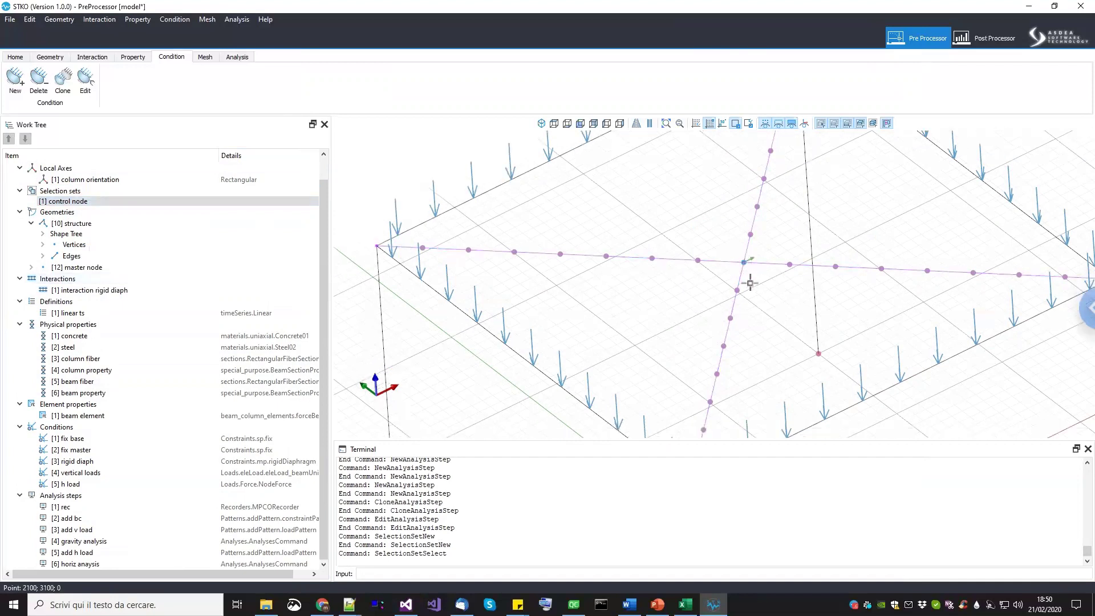
scroll(765, 251, "down", 2)
Assign the control node selection set to the Displacement Control integrator of the horizontal analysis step and confirm the edit.
left_click_drag(324, 509, 171, 550)
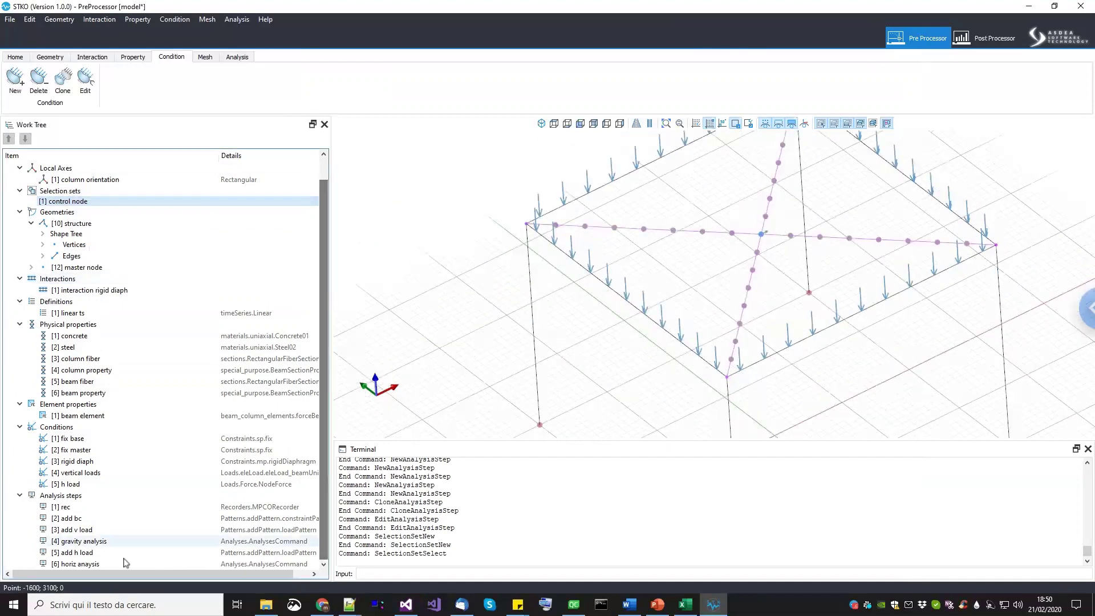
left_click(108, 564)
right_click(108, 564)
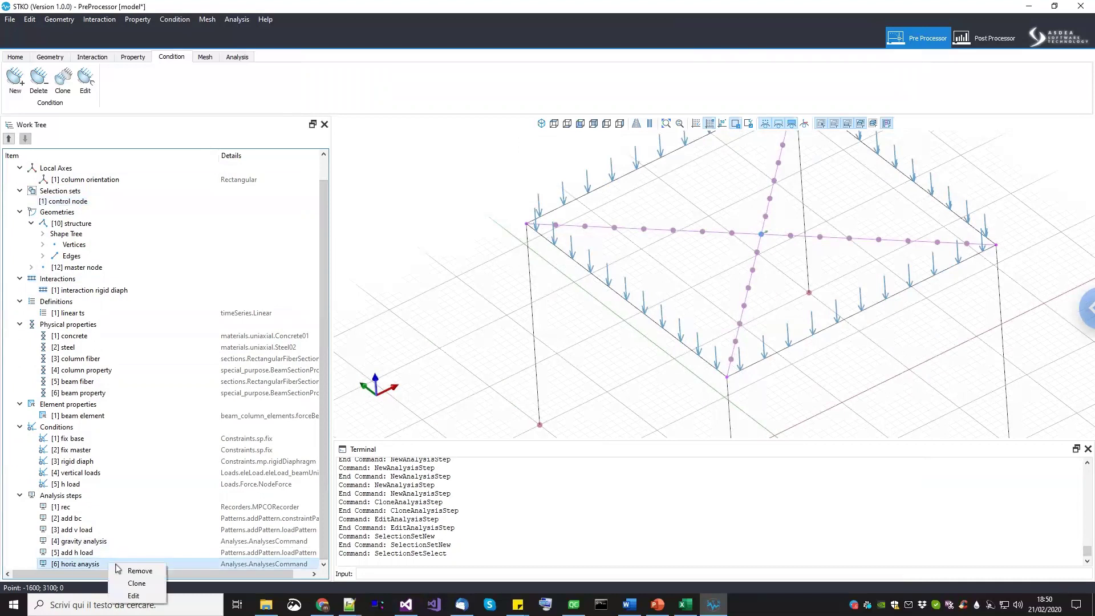
left_click(132, 596)
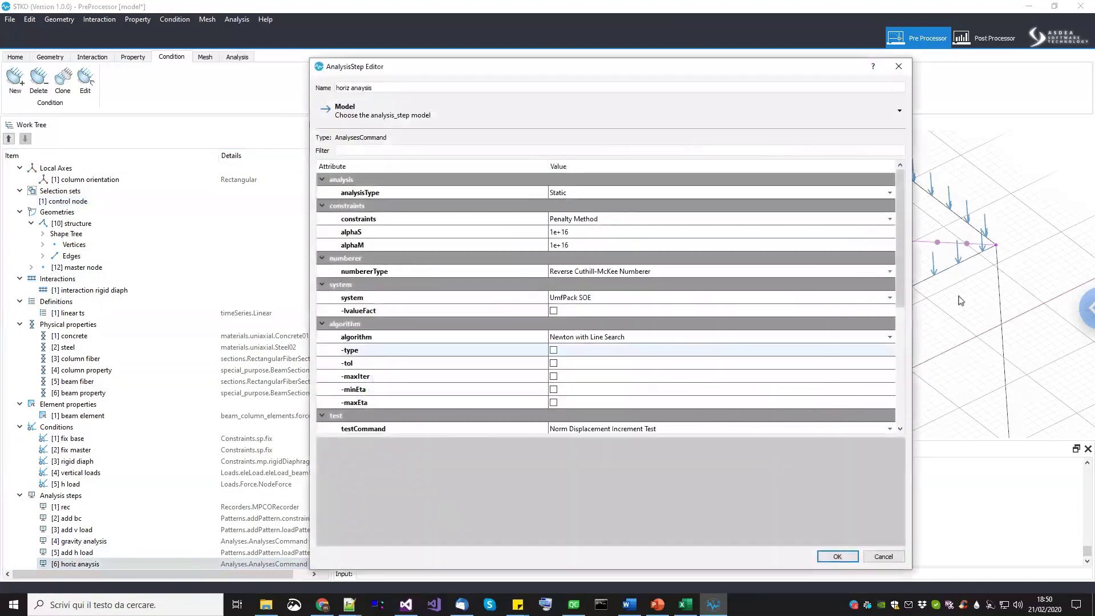
left_click_drag(903, 305, 910, 431)
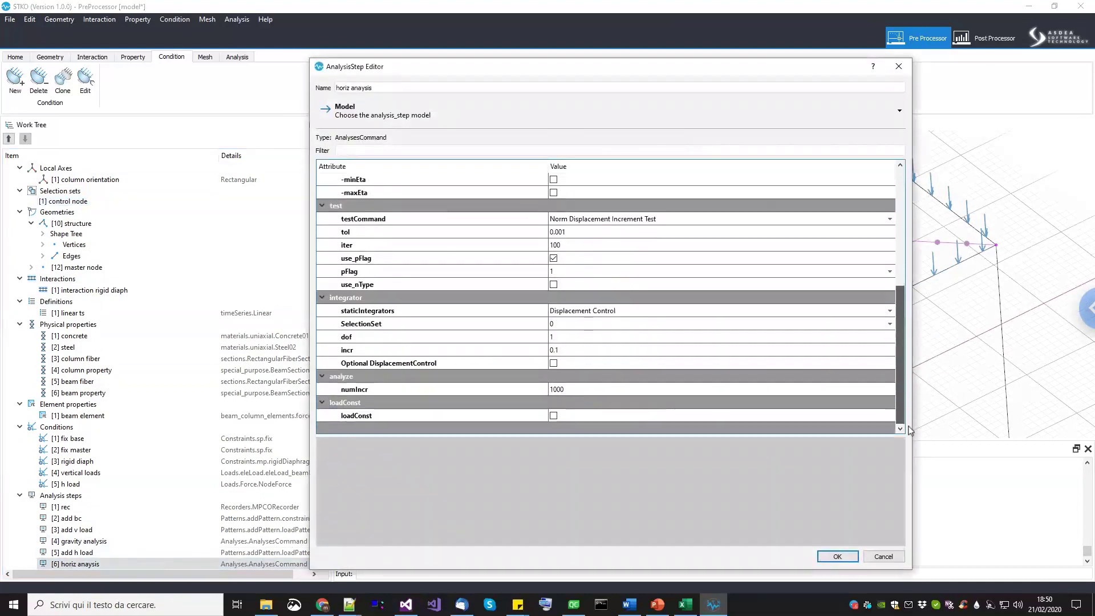
left_click(579, 325)
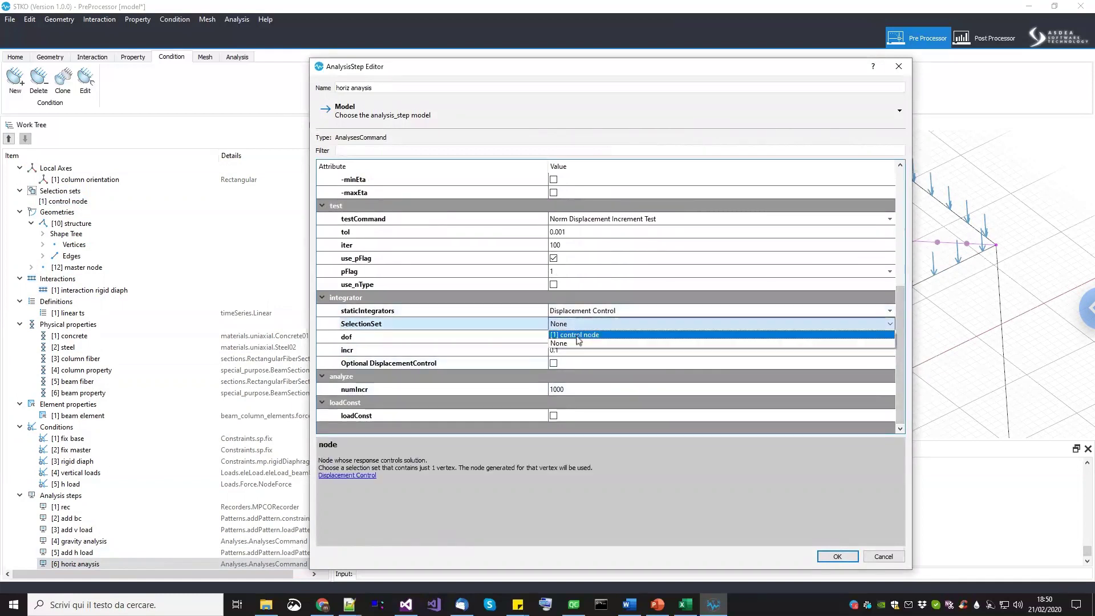
left_click(577, 336)
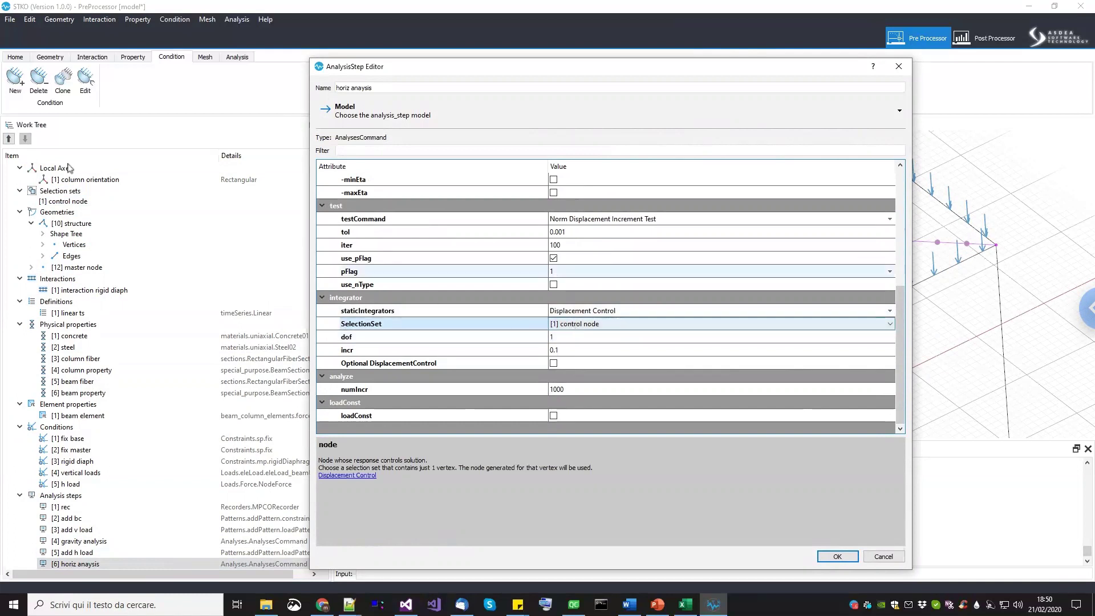
left_click(836, 557)
Save the model with its completed analysis steps.
middle_click_drag(770, 390, 724, 376)
scroll(402, 252, "down", 2)
left_click(11, 19)
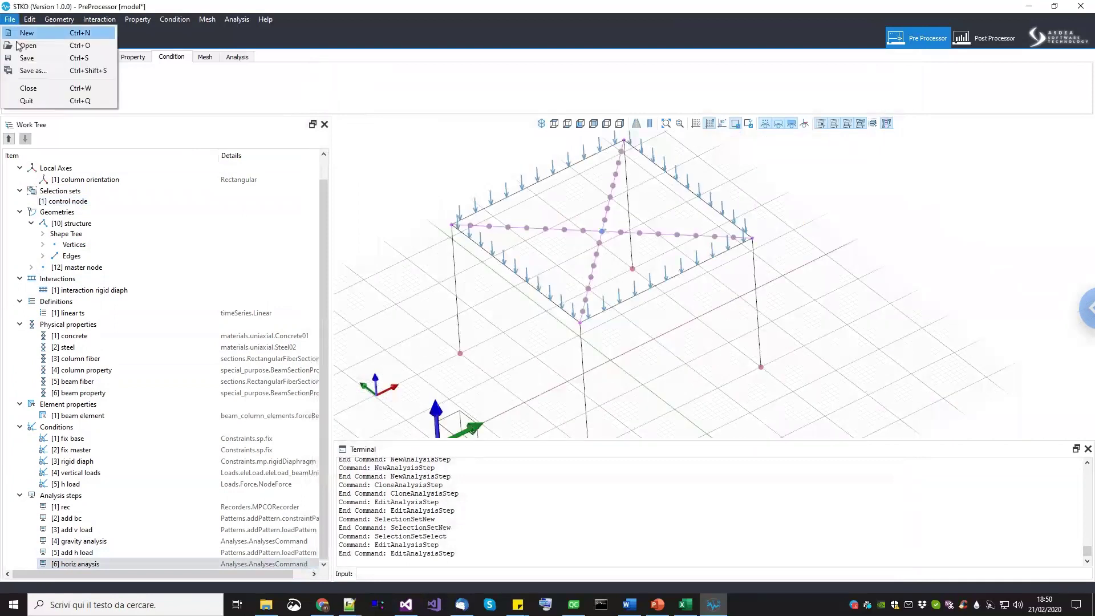
left_click(25, 50)
middle_click_drag(575, 310, 630, 329)
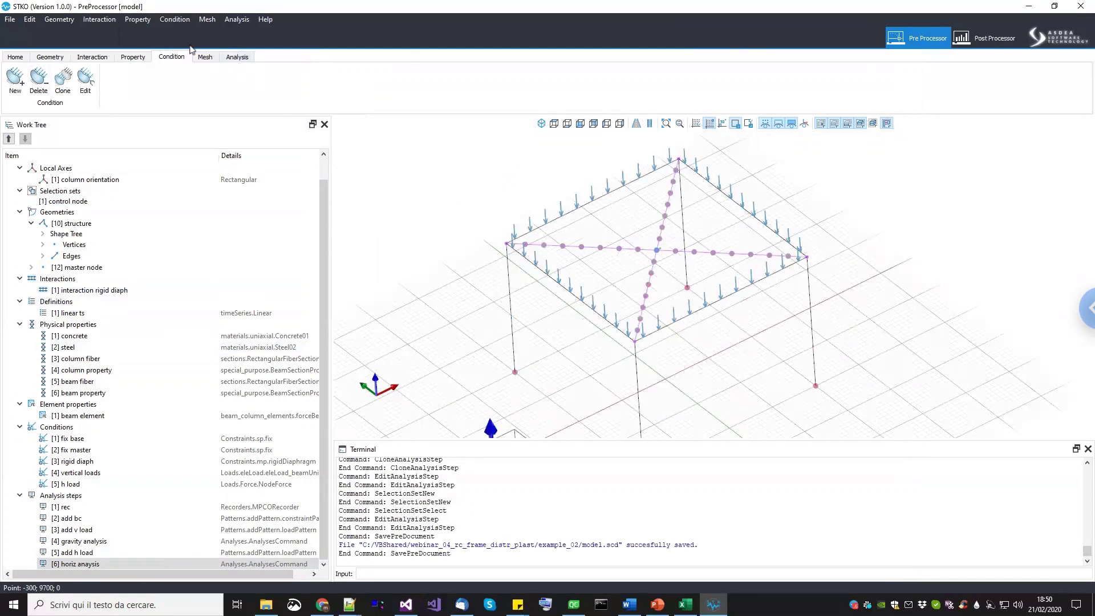
Assign a global edge seed of type Uniform by divisions with 1 division to the whole geometry.
left_click(203, 58)
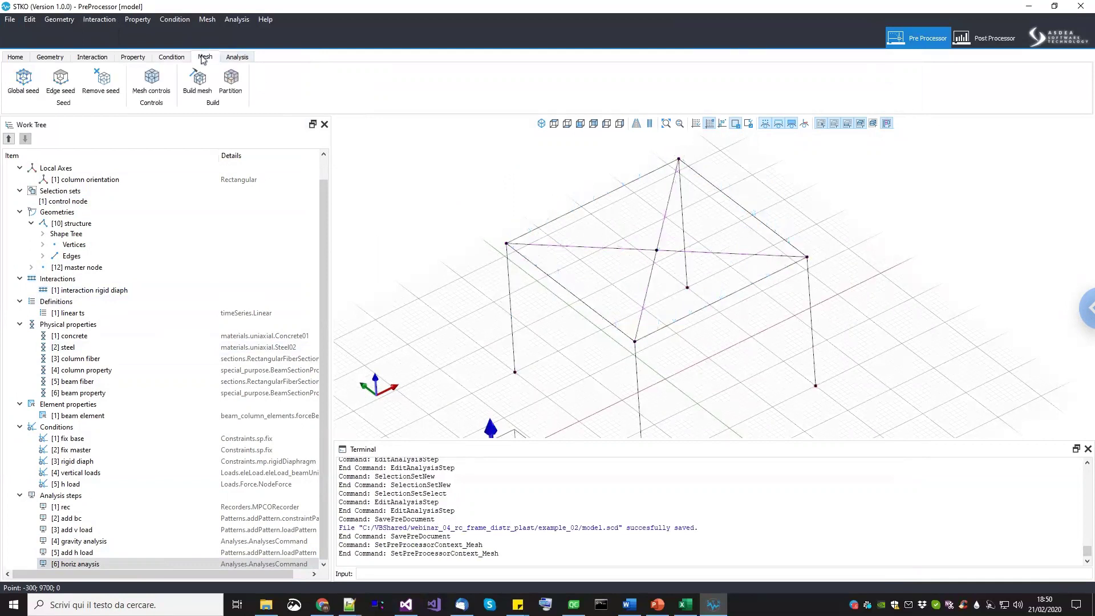
scroll(651, 252, "down", 2)
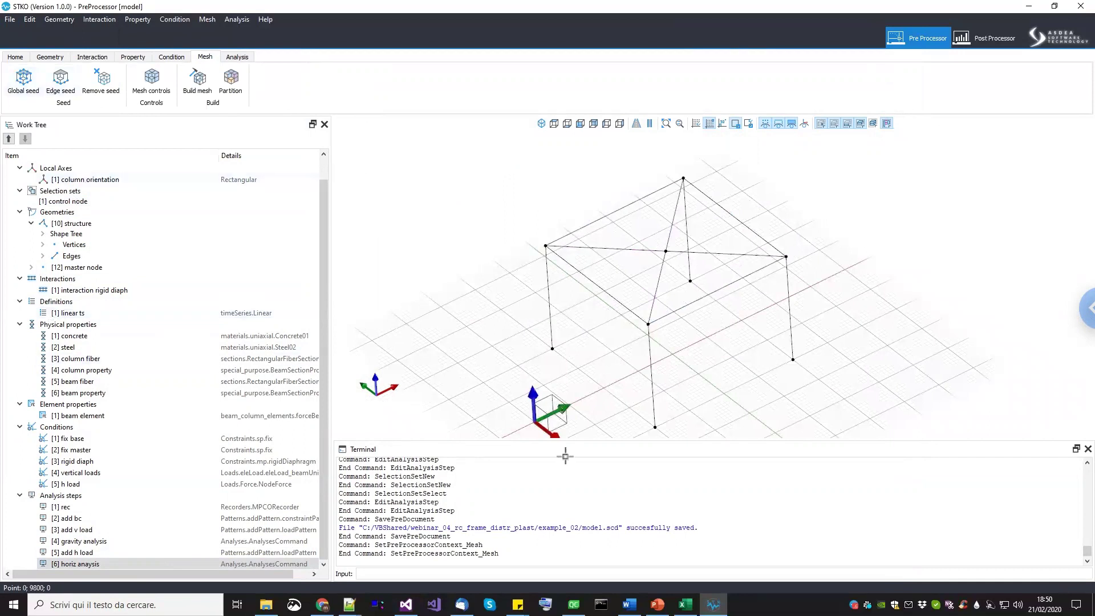
middle_click_drag(780, 227, 729, 321)
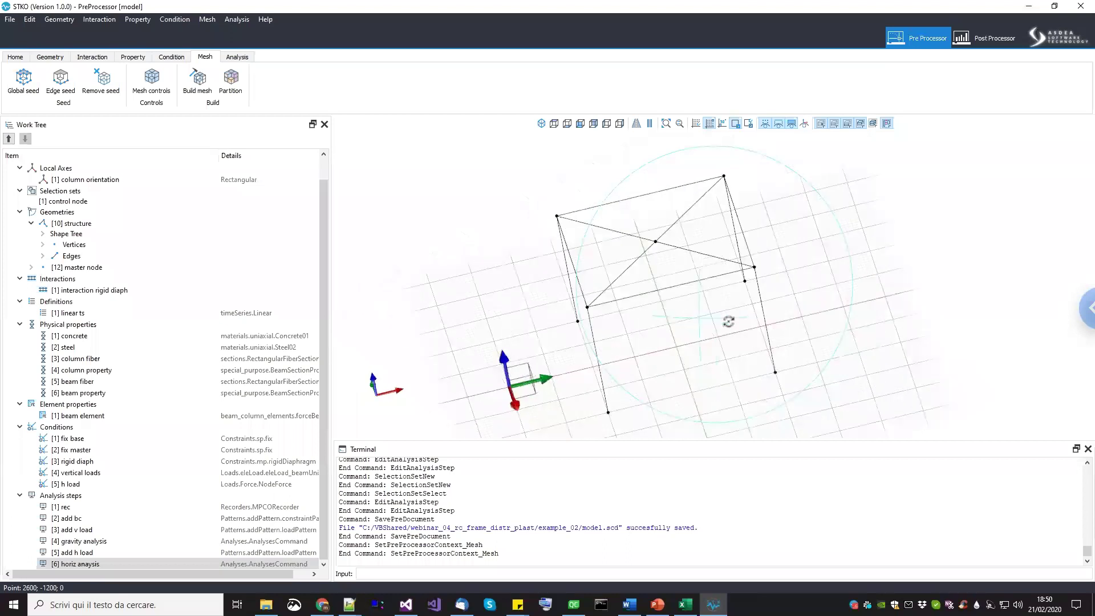
left_click(23, 83)
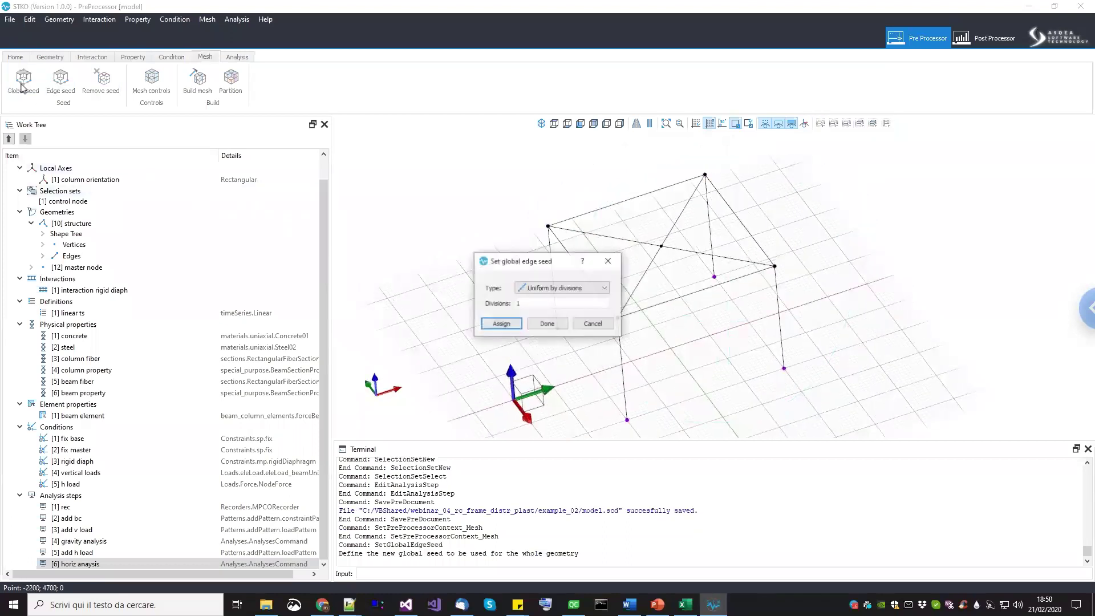
left_click_drag(421, 245, 416, 251)
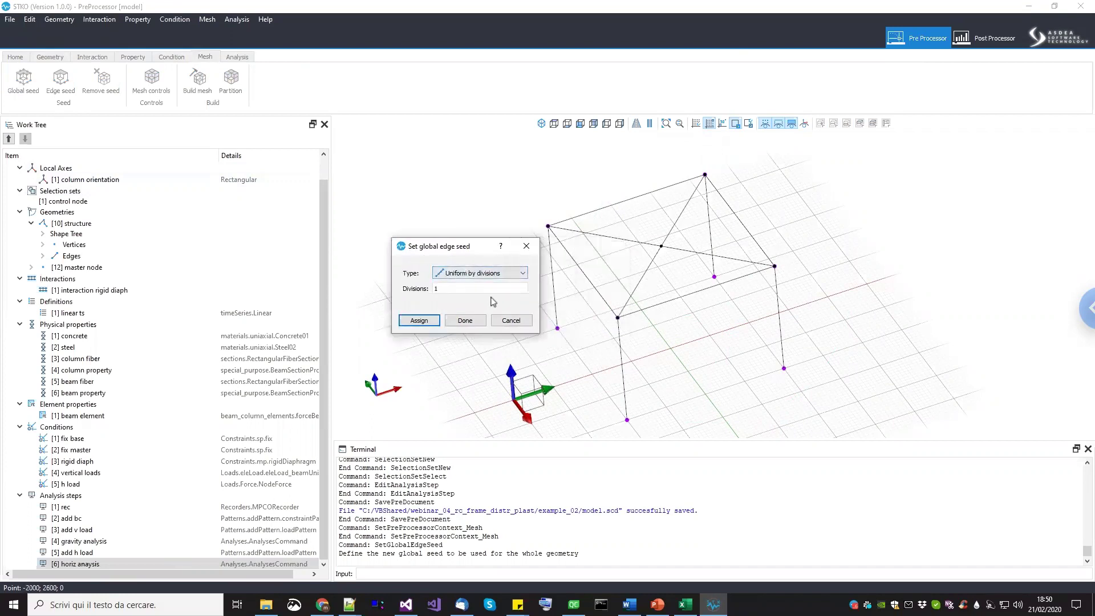
left_click_drag(444, 288, 425, 289)
left_click(419, 320)
left_click(465, 320)
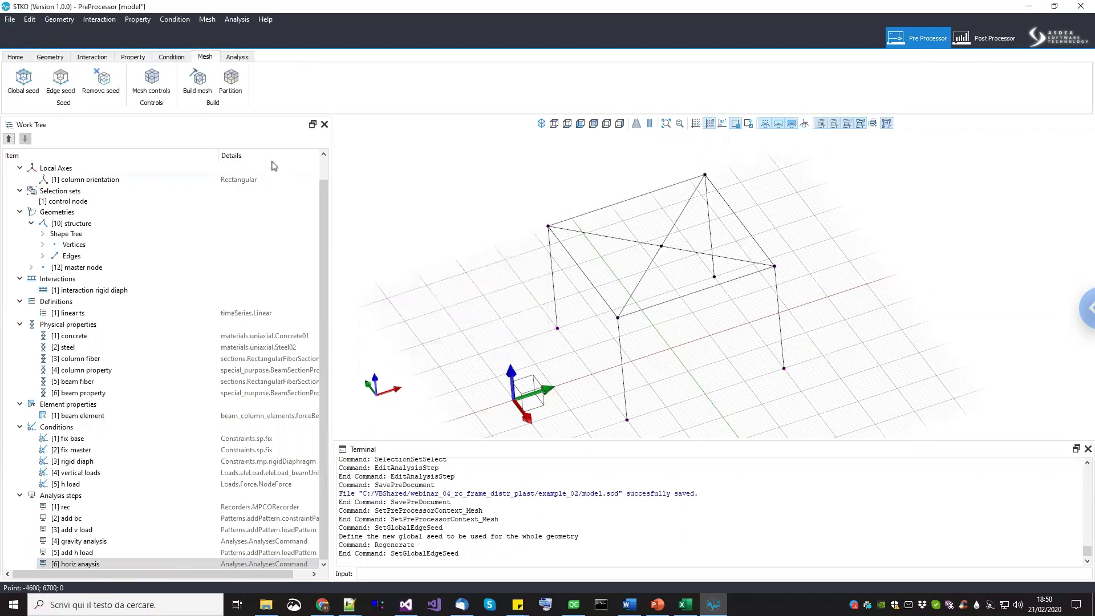
Build the mesh of the frame and inspect it.
left_click(197, 80)
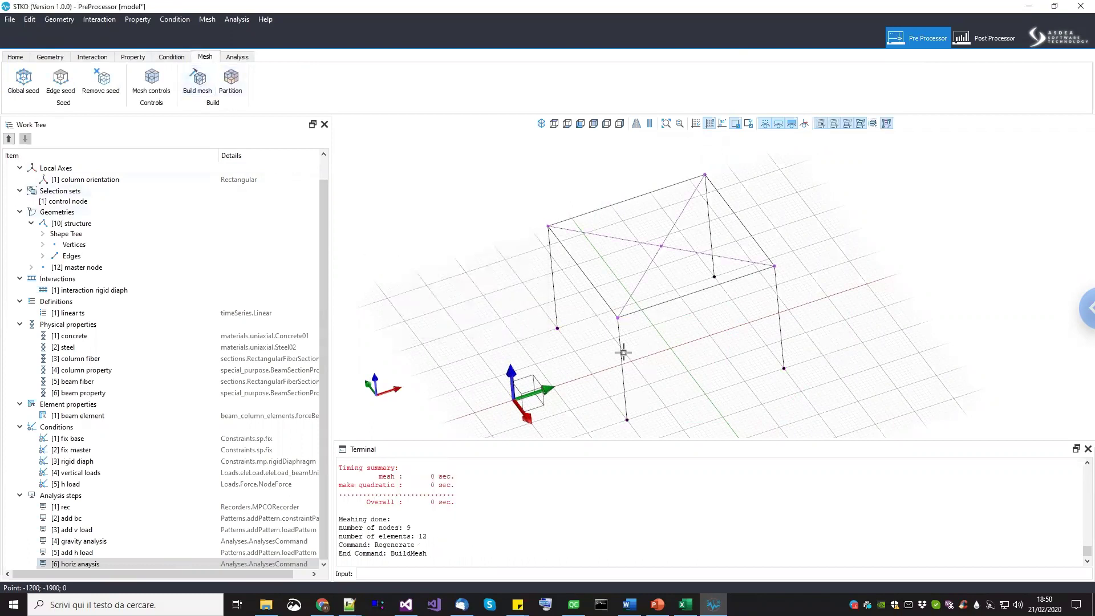
scroll(624, 353, "up", 3)
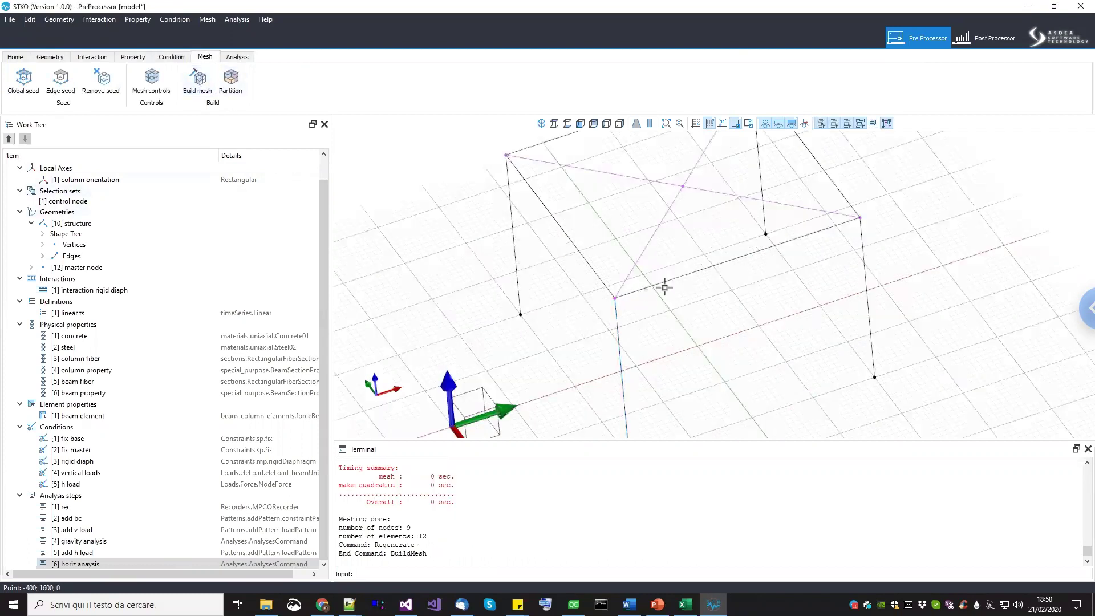
scroll(694, 282, "down", 3)
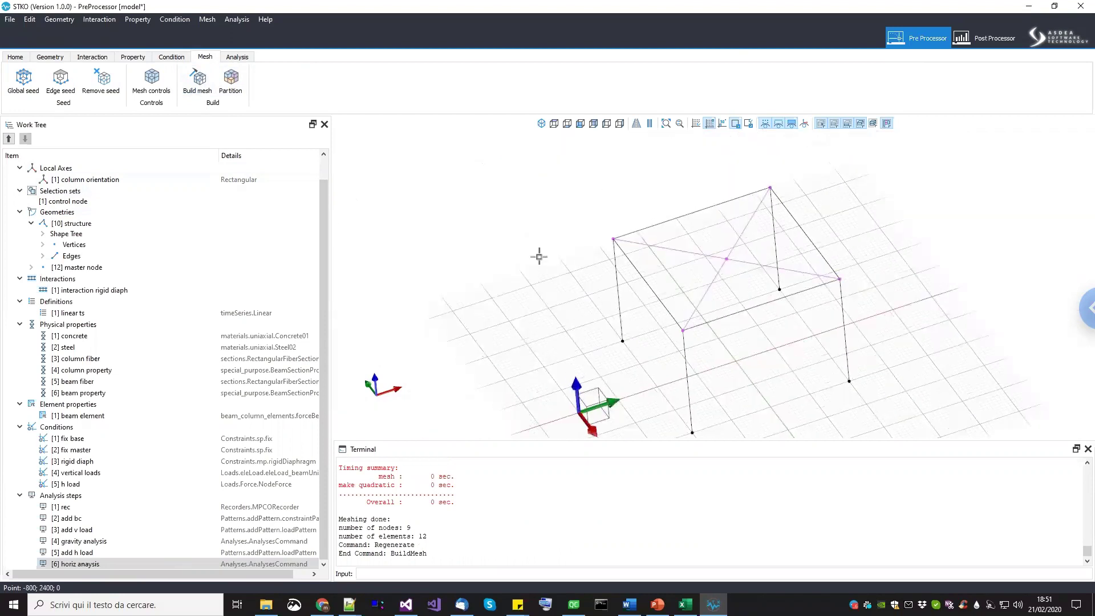
Run the analysis with example_02 as the output folder and close the solver console once it has finished.
left_click(238, 57)
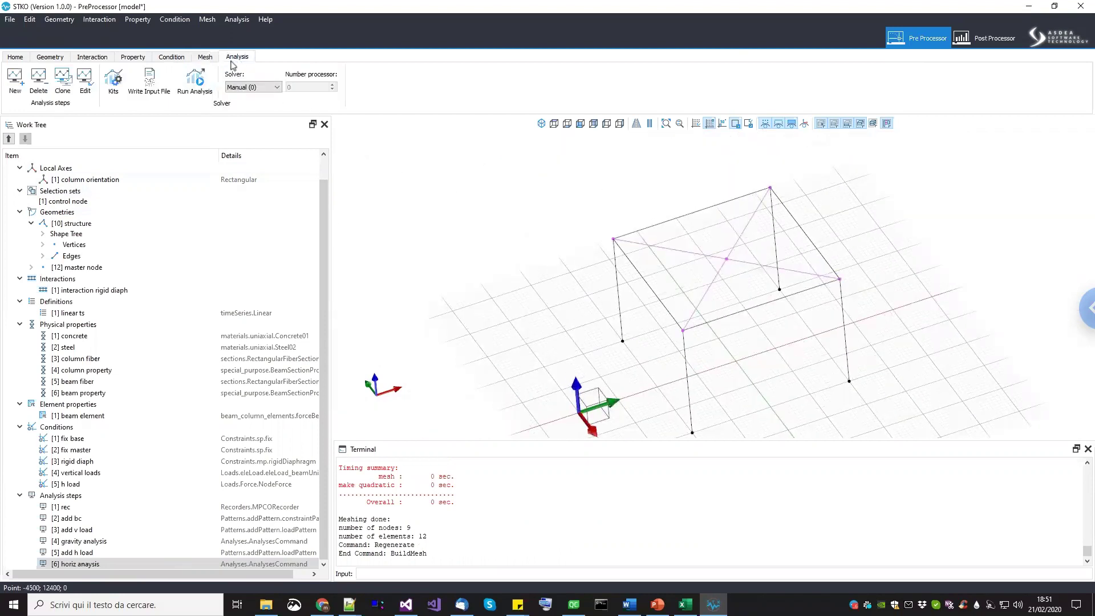
left_click(194, 80)
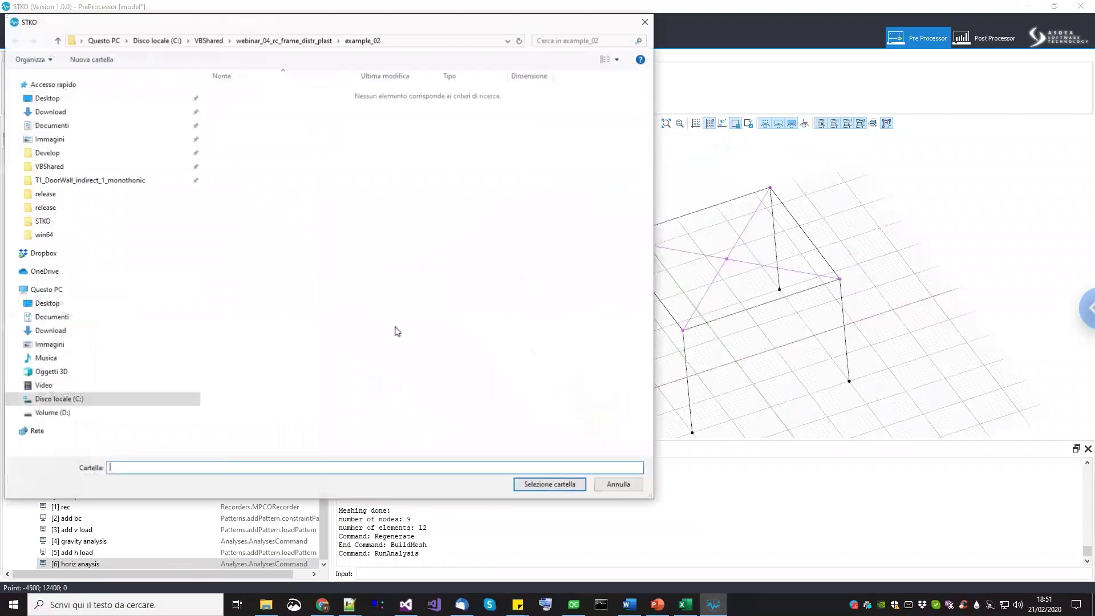
left_click(537, 485)
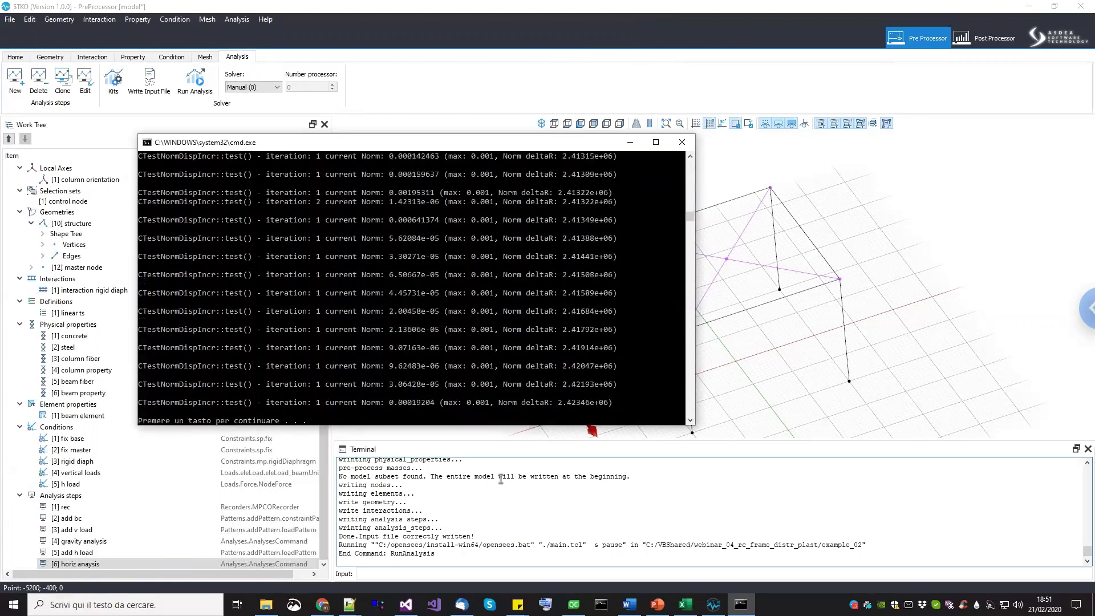
key("Return")
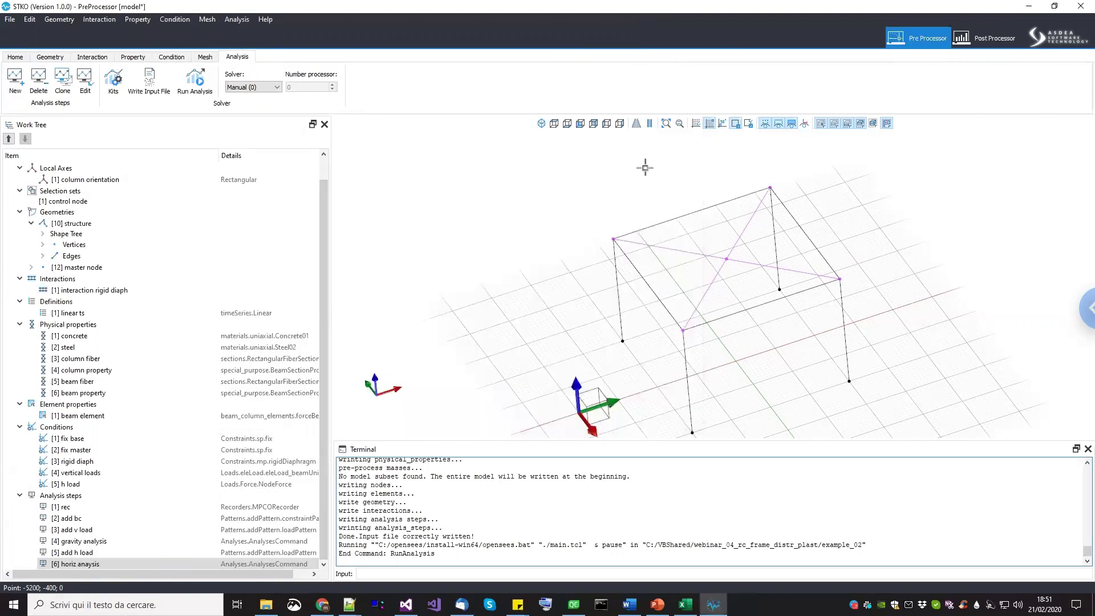
Save the meshed model from the Pre Processor.
left_click(1007, 46)
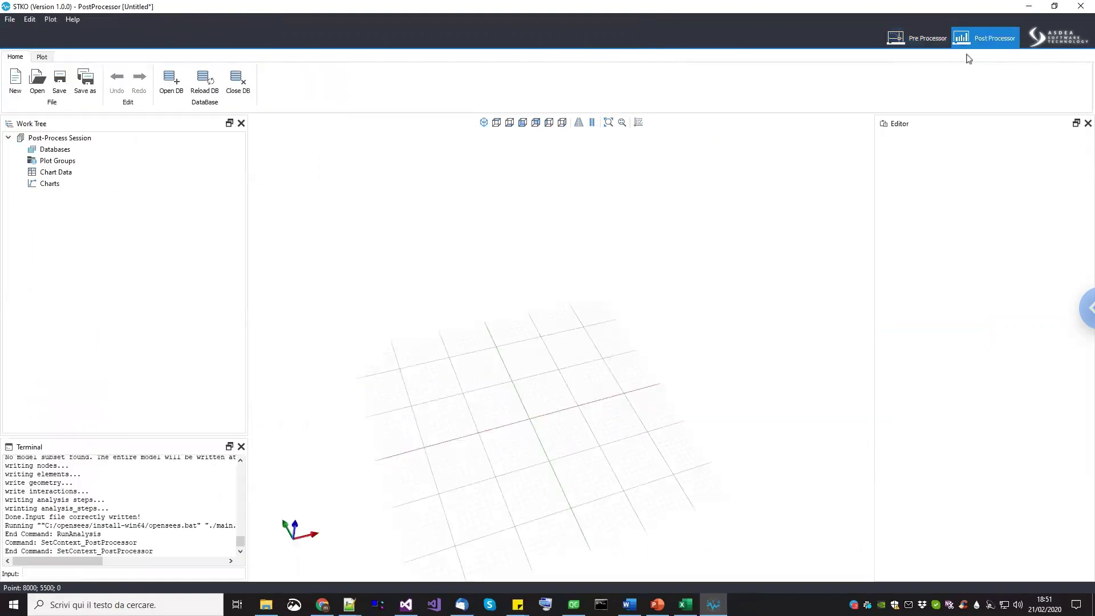
left_click(918, 38)
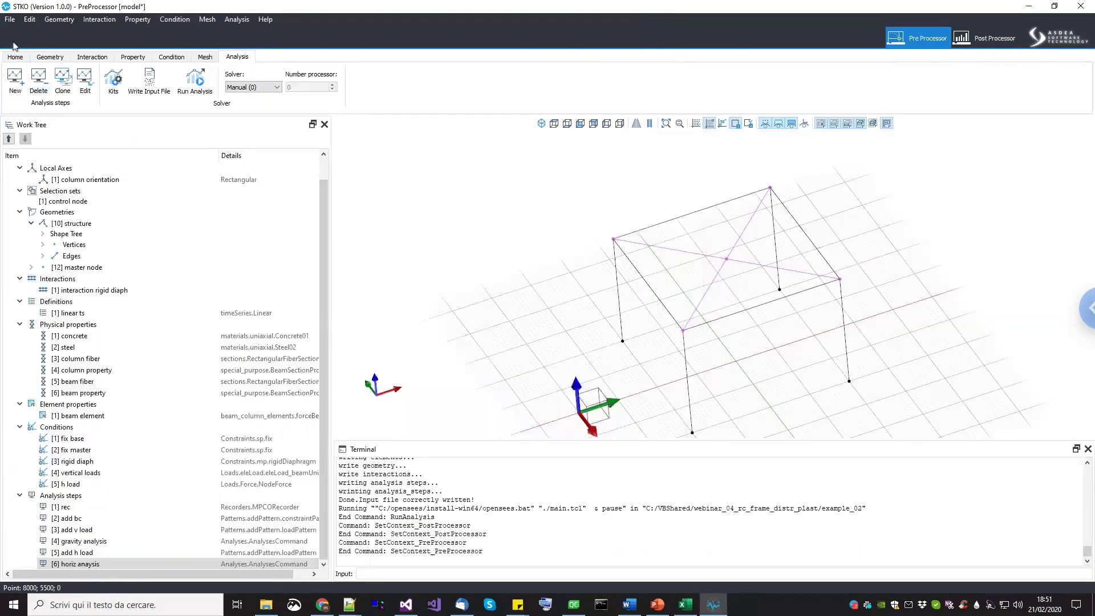
left_click(10, 20)
left_click(23, 55)
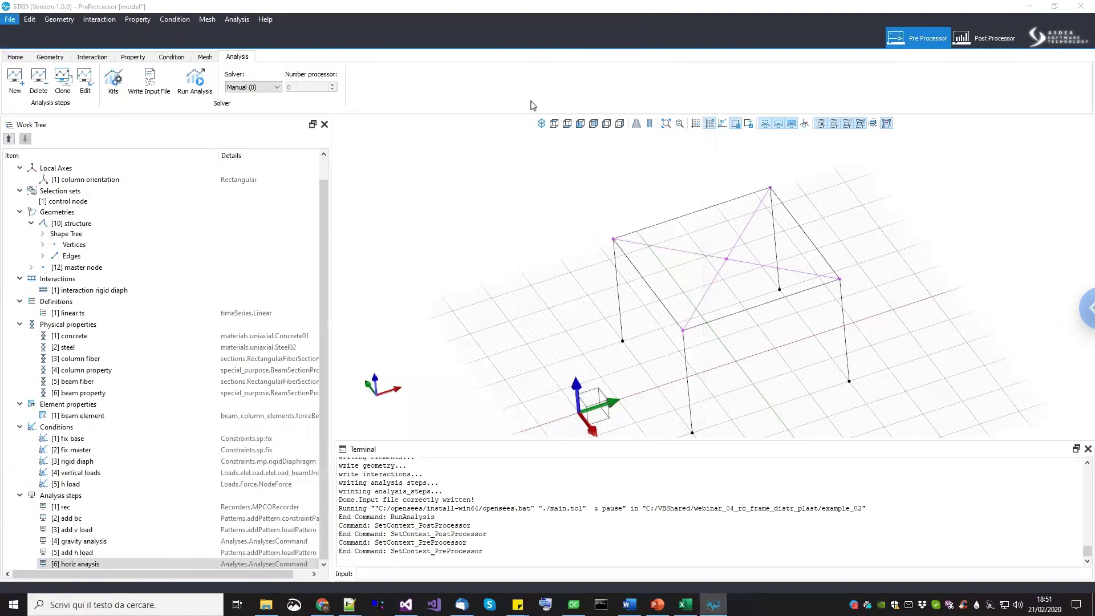
Switch to the Post Processor and open the results.mpco database from the example_02 folder.
left_click(990, 39)
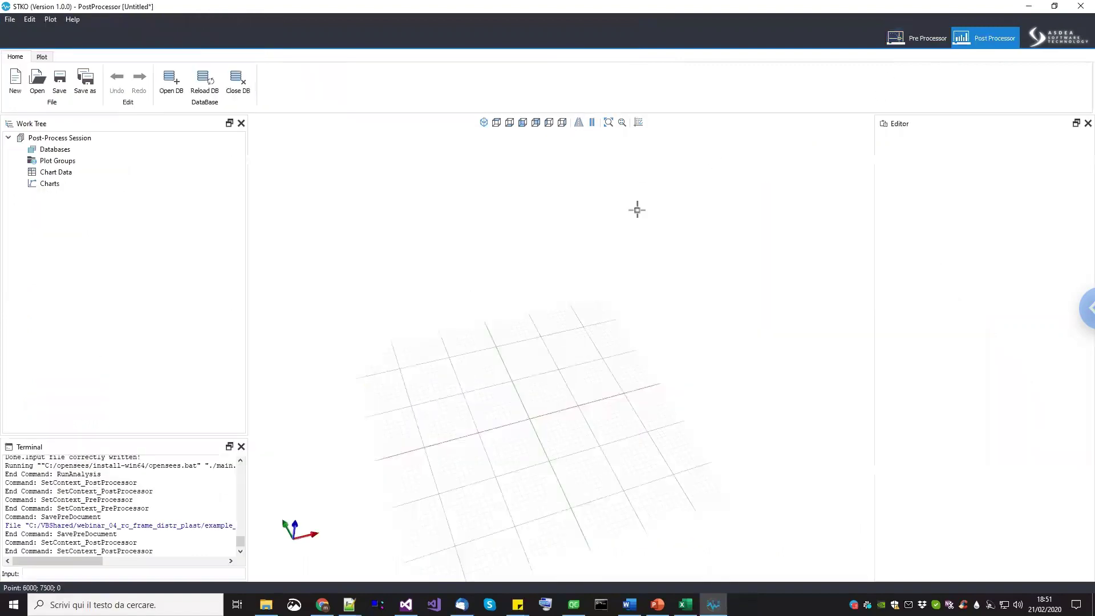
middle_click_drag(629, 311, 640, 237)
left_click(174, 89)
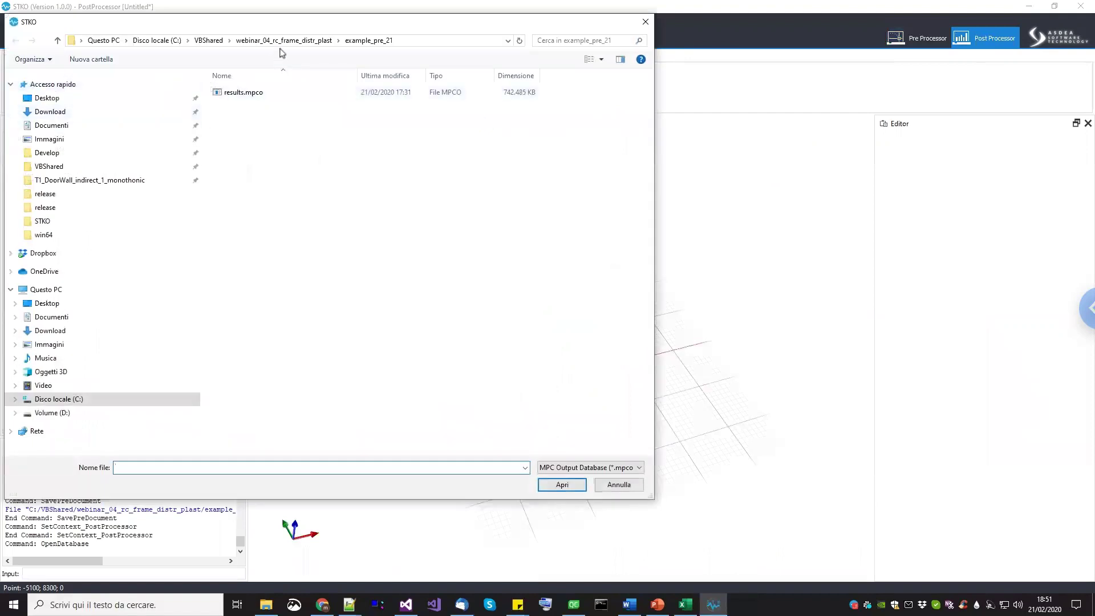
left_click(288, 46)
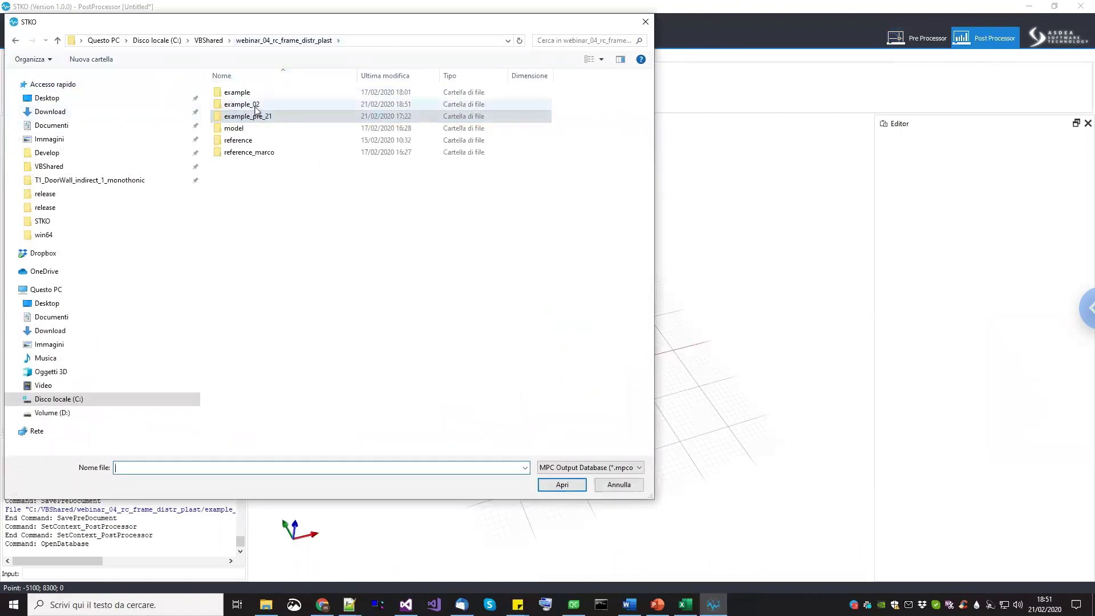
double_click(256, 105)
left_click(251, 93)
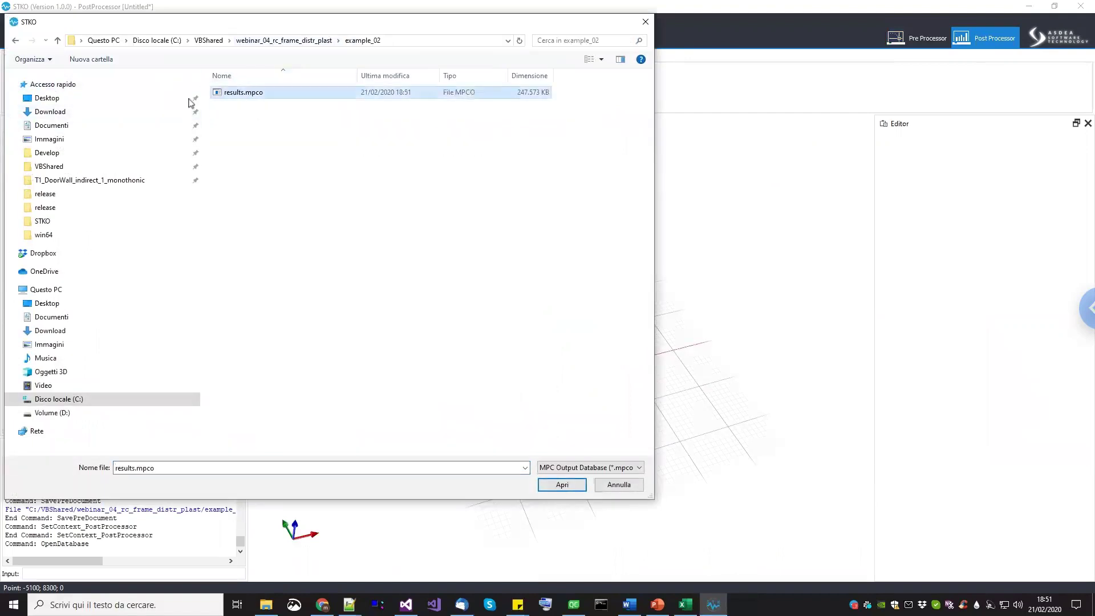
left_click(575, 485)
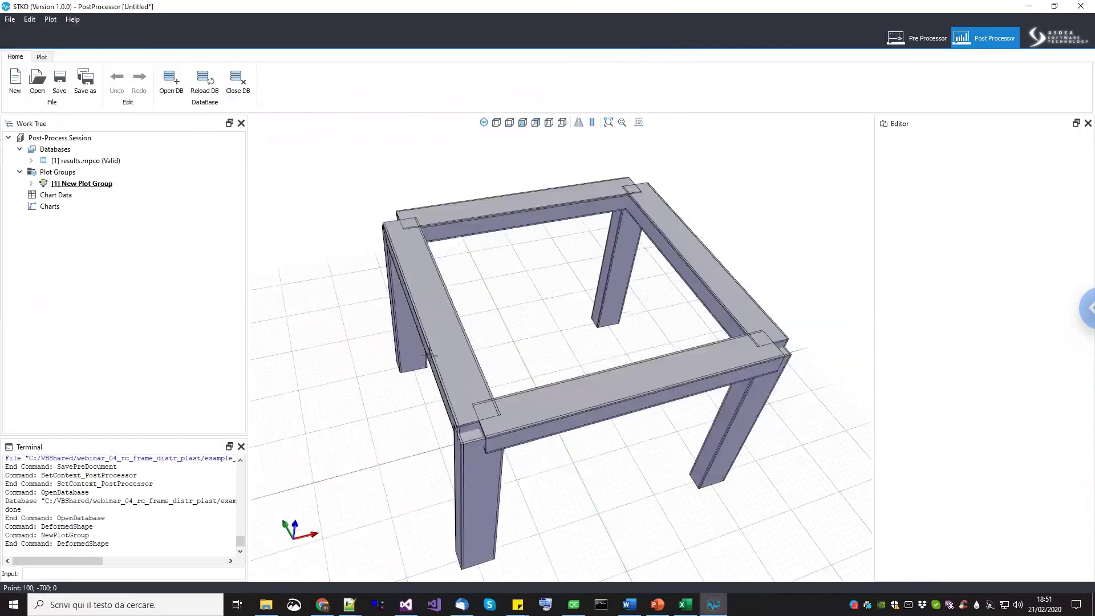
Check the settings of the Deformed Shape plot in the plot group and delete that plot.
left_click(74, 161)
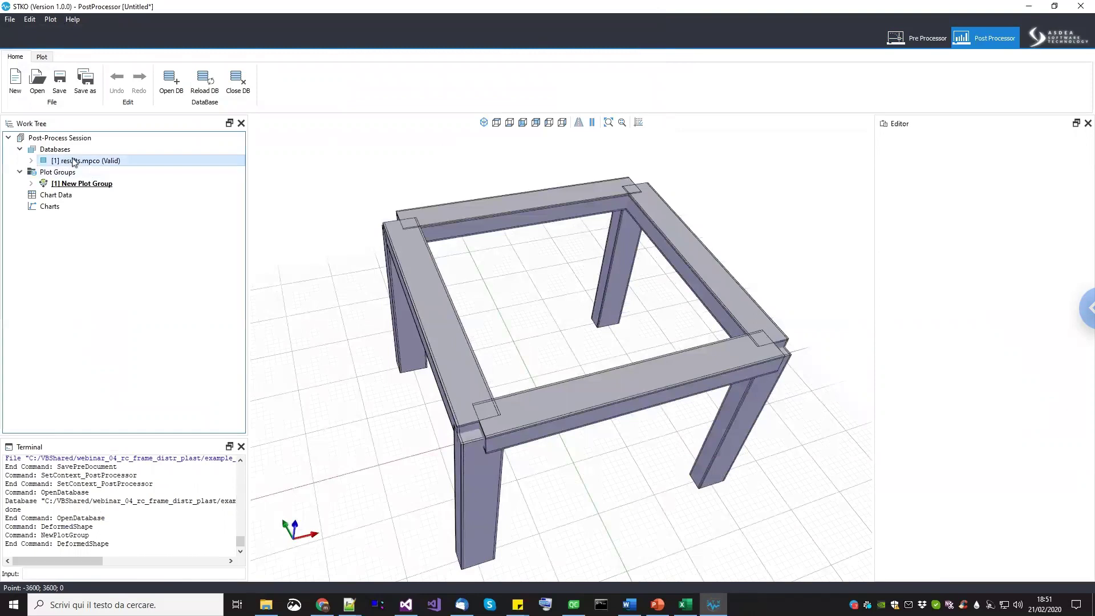
left_click(39, 184)
left_click(31, 184)
left_click(75, 196)
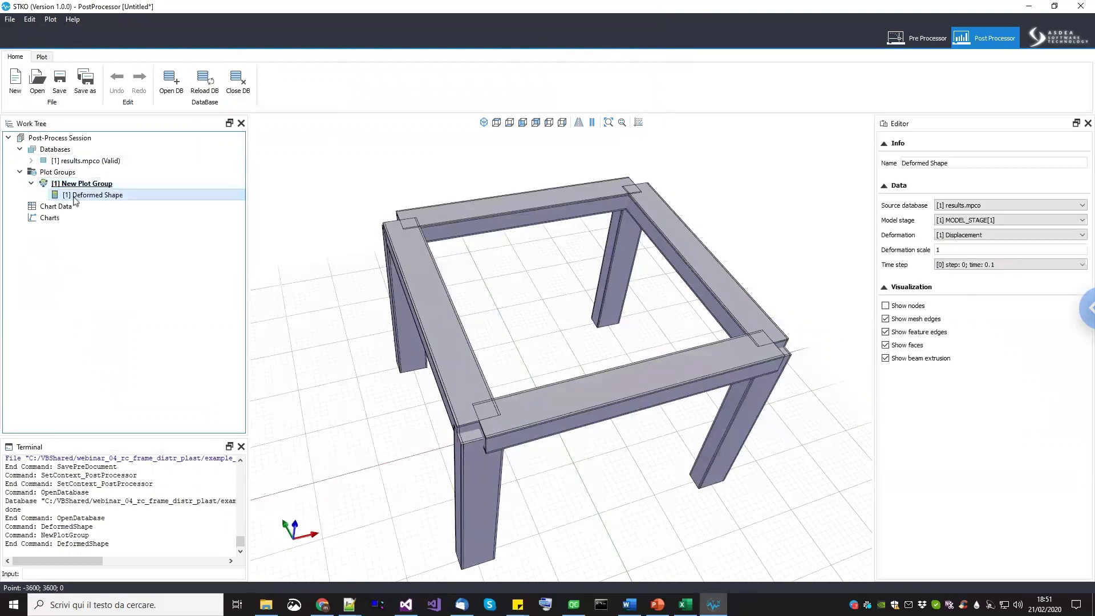
left_click_drag(614, 434, 630, 377)
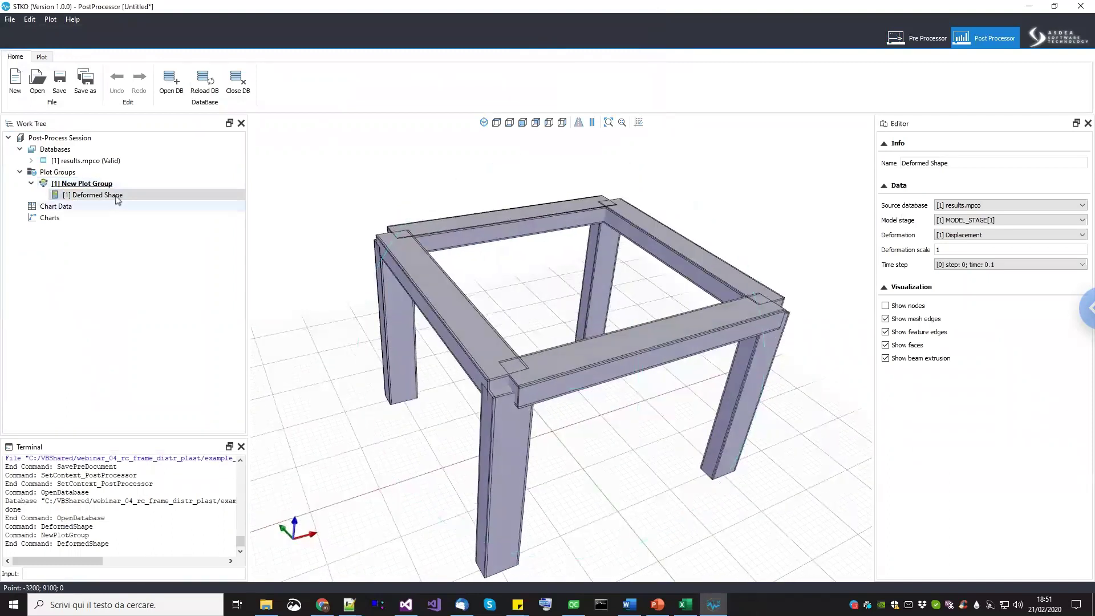
right_click(121, 197)
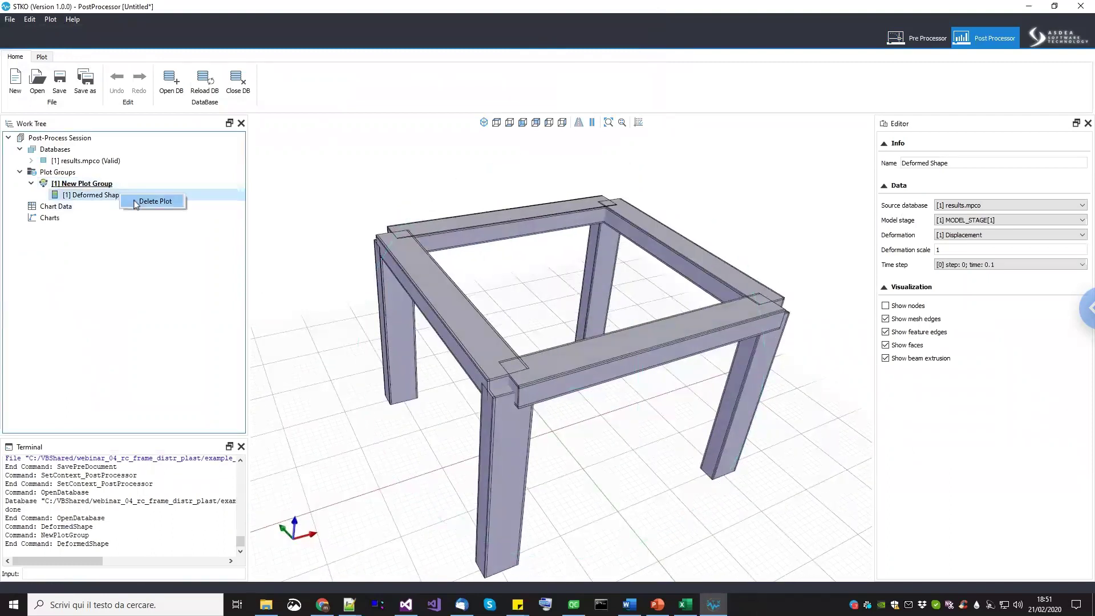
left_click(137, 201)
Add a Beam/Shell Fiber Color Map to the plot group and bring up its fiber material filter.
right_click(113, 185)
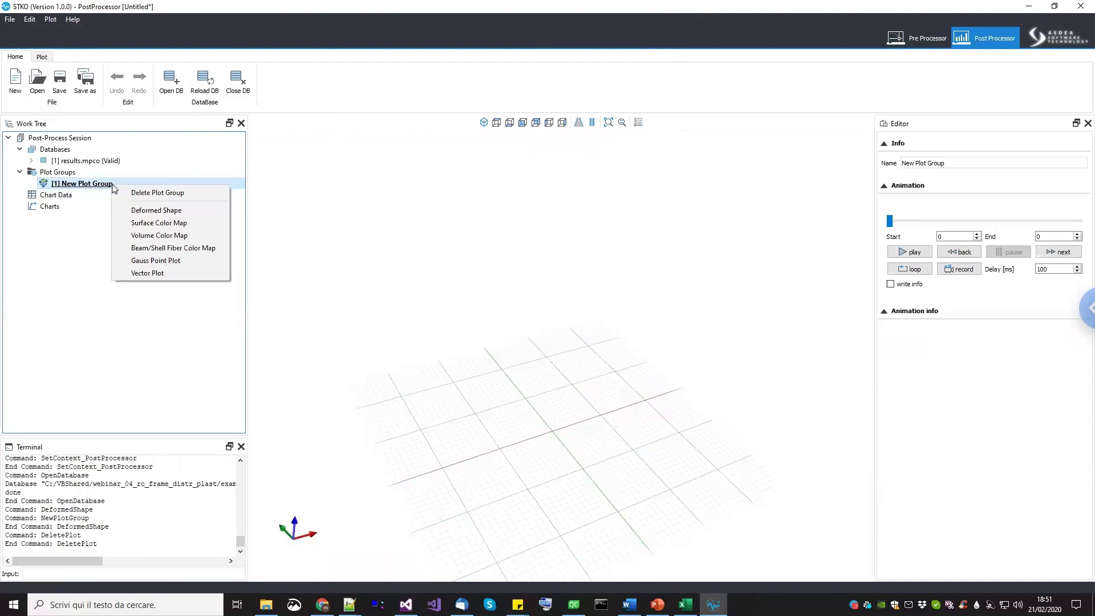
left_click(160, 249)
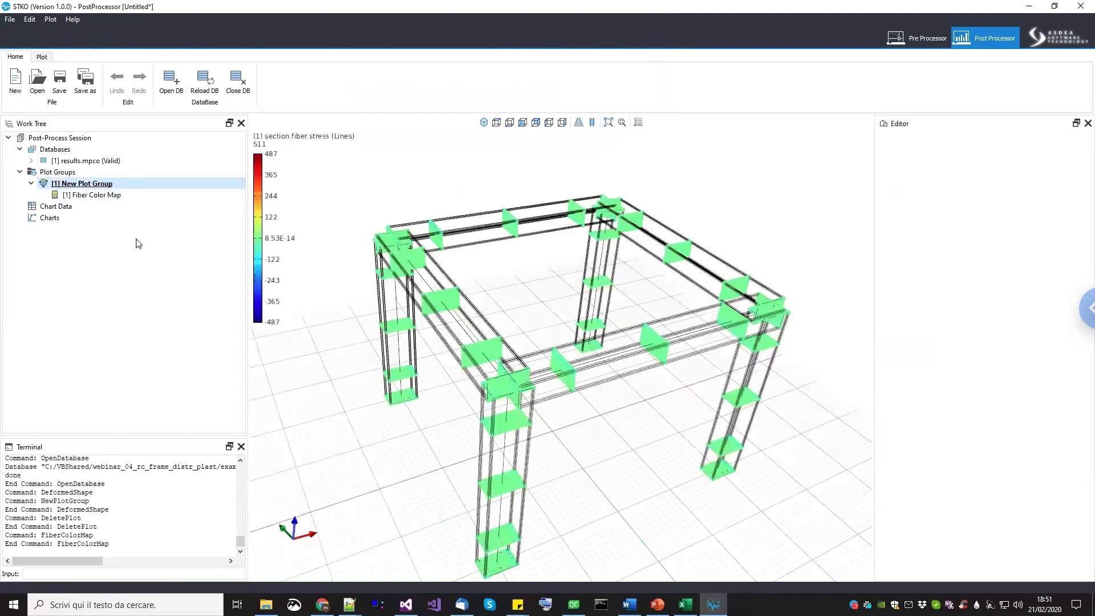
left_click(124, 197)
left_click_drag(458, 319, 509, 403)
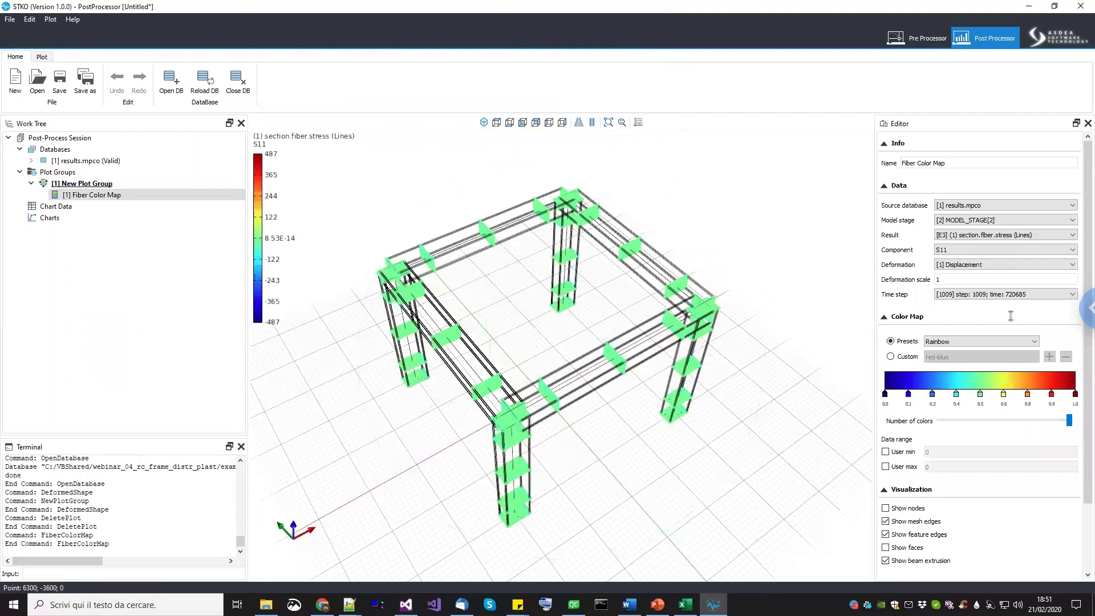
scroll(1058, 536, "down", 3)
left_click_drag(430, 390, 893, 572)
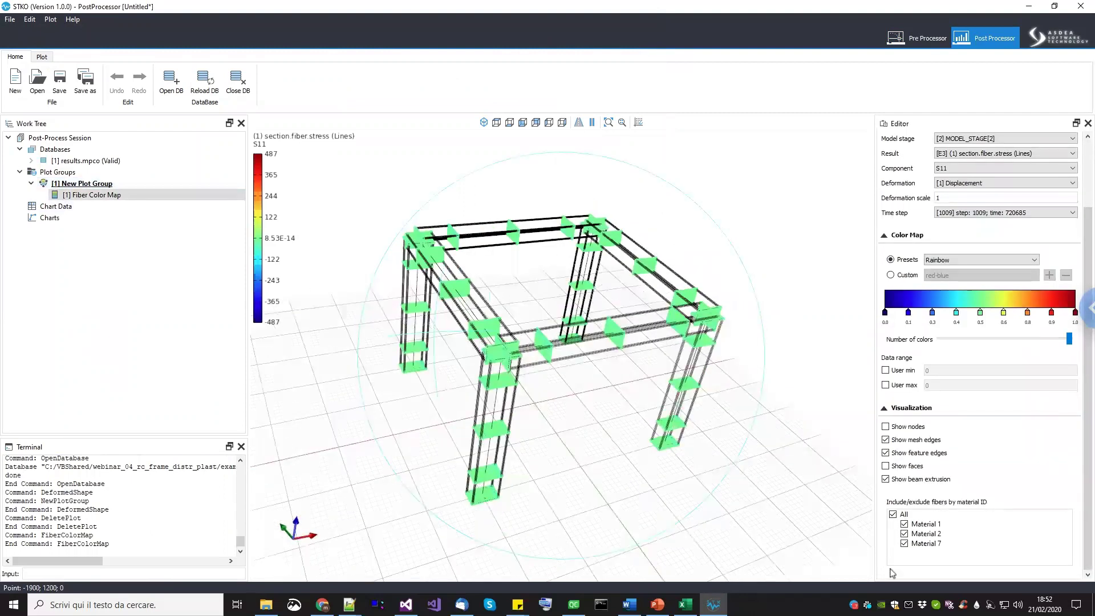
Exclude the Material 7 and Material 2 fibers from the color map and examine the Material 1 stresses at a column base.
left_click(905, 543)
left_click_drag(599, 494, 901, 550)
scroll(512, 476, "up", 8)
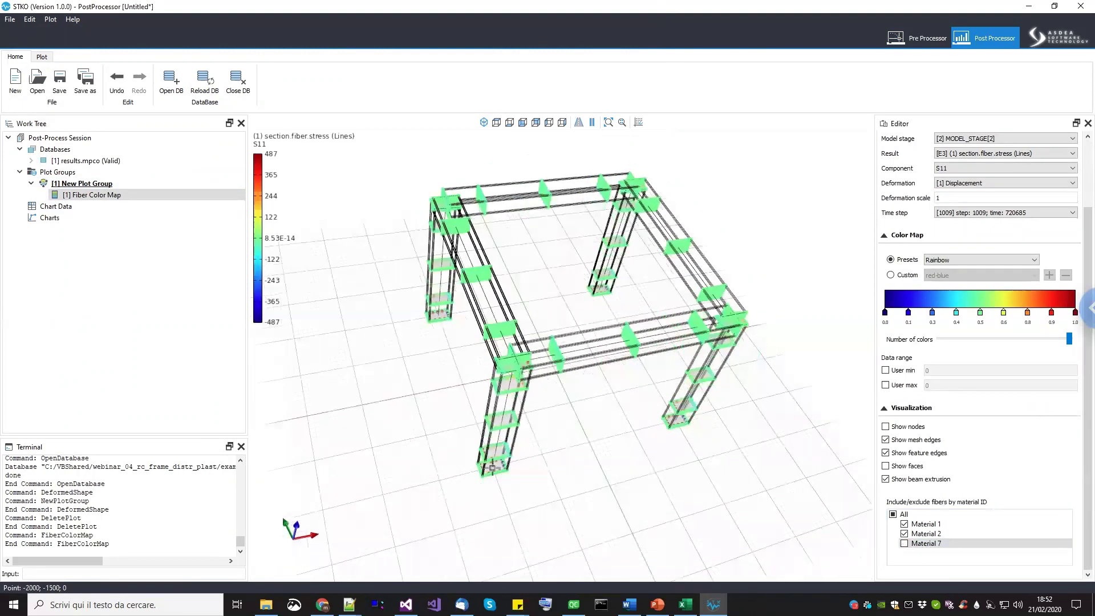
scroll(512, 475, "up", 2)
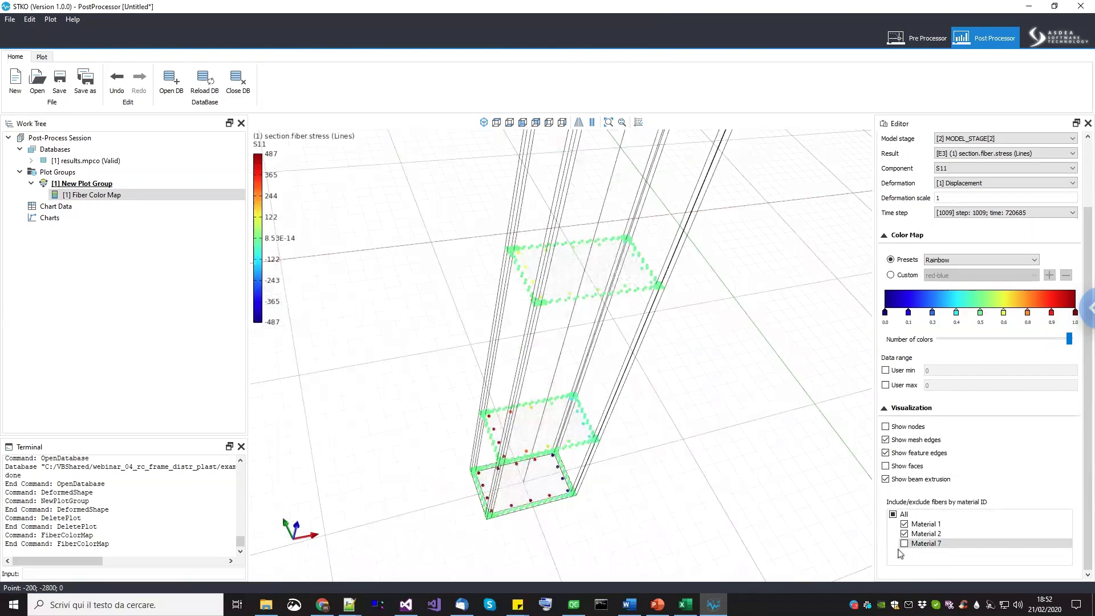
left_click(905, 534)
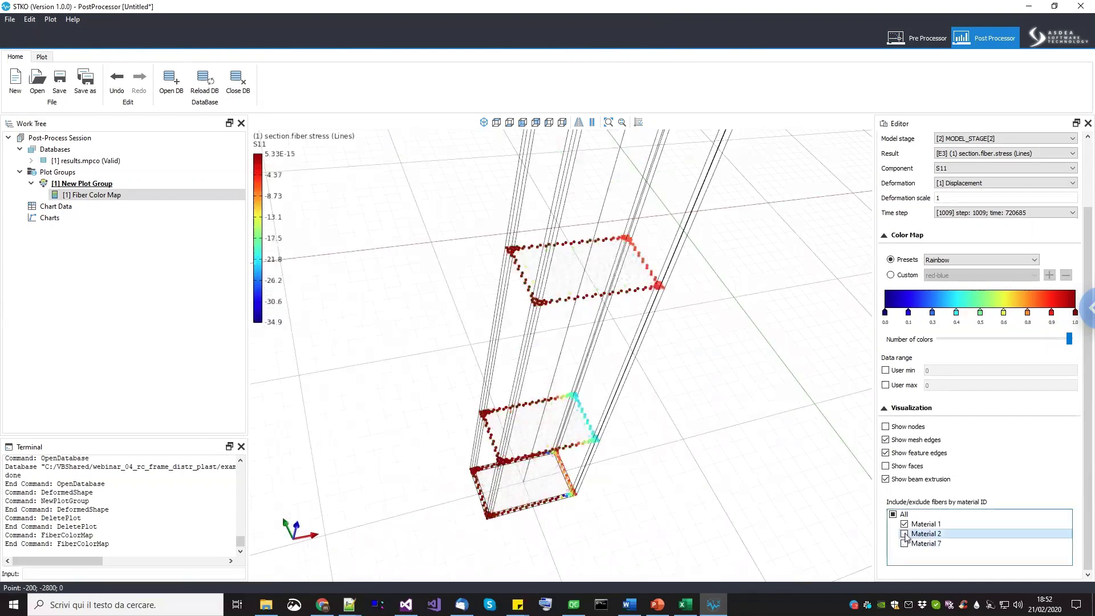
left_click_drag(636, 423, 605, 464)
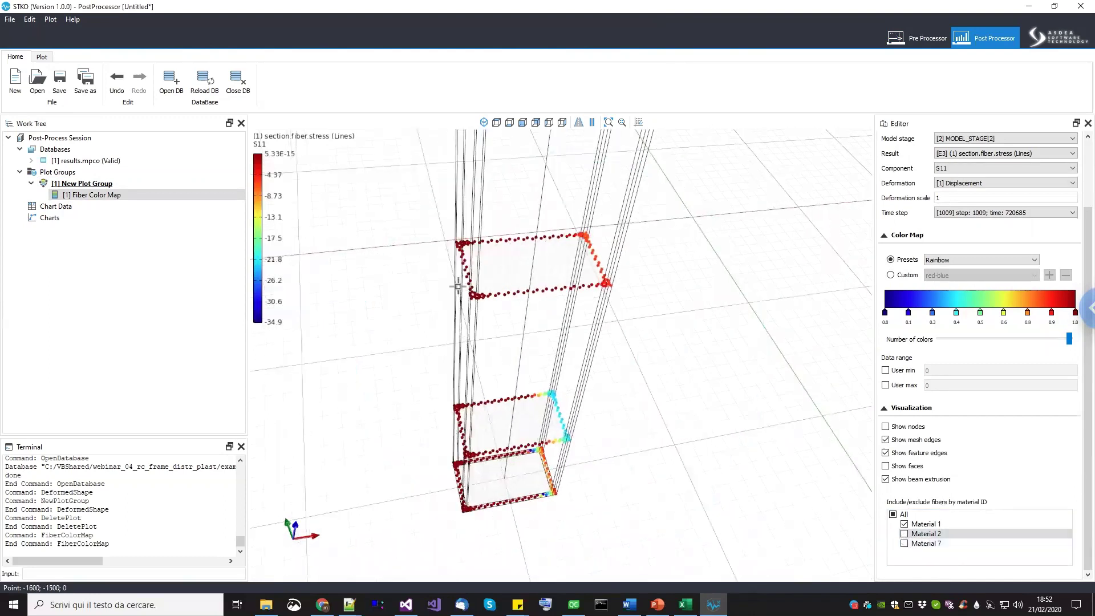
Include the Material 7 fibers again and examine the stresses of Materials 1 and 7 in the column and beam sections.
left_click(905, 543)
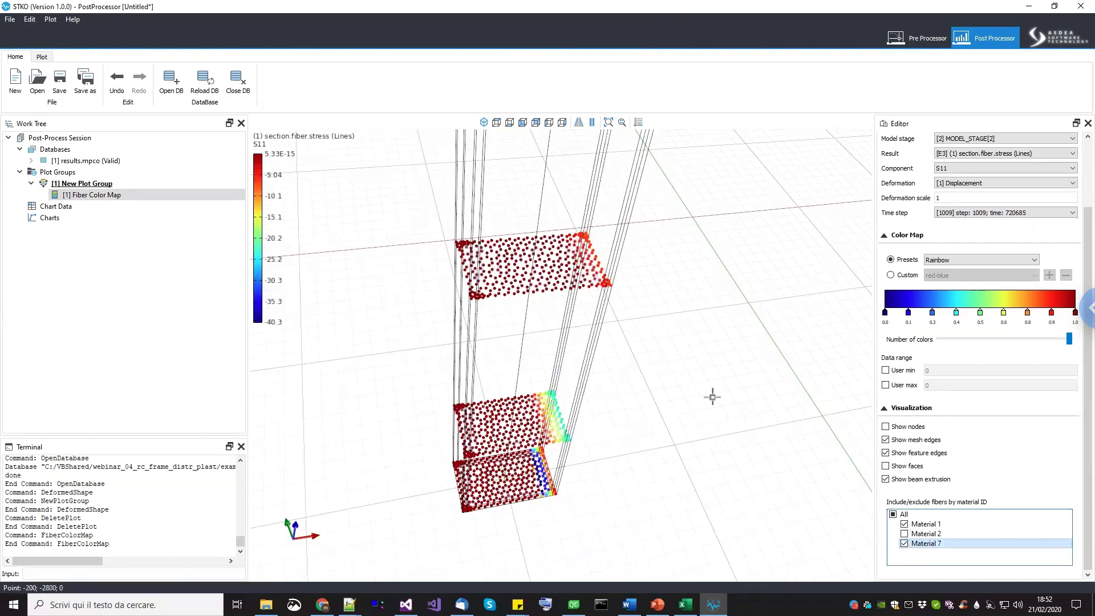
scroll(545, 474, "up", 3)
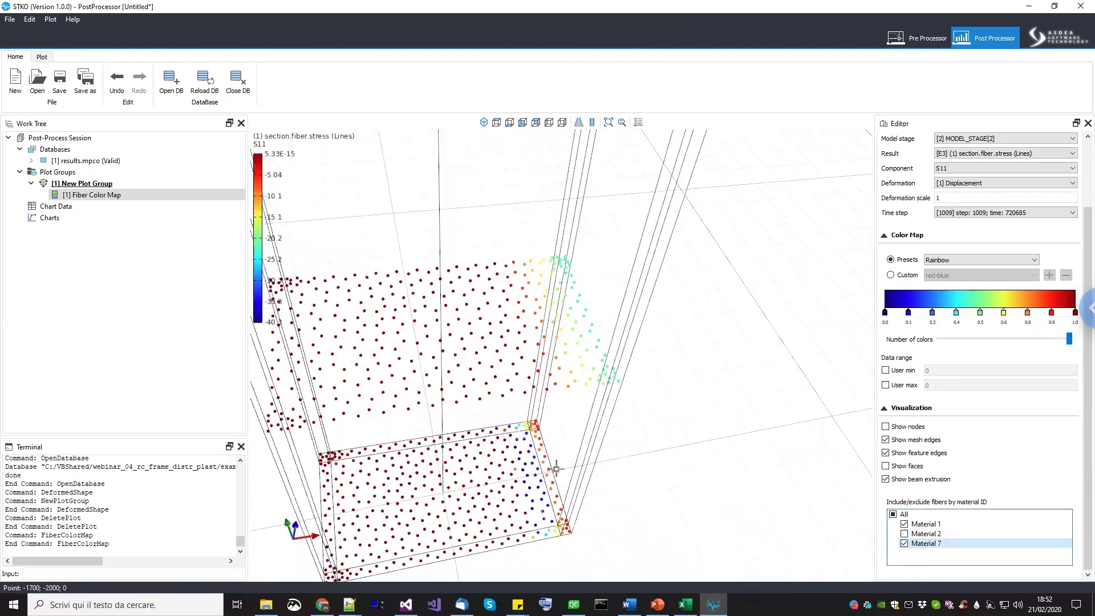
scroll(555, 469, "down", 4)
scroll(556, 415, "down", 5)
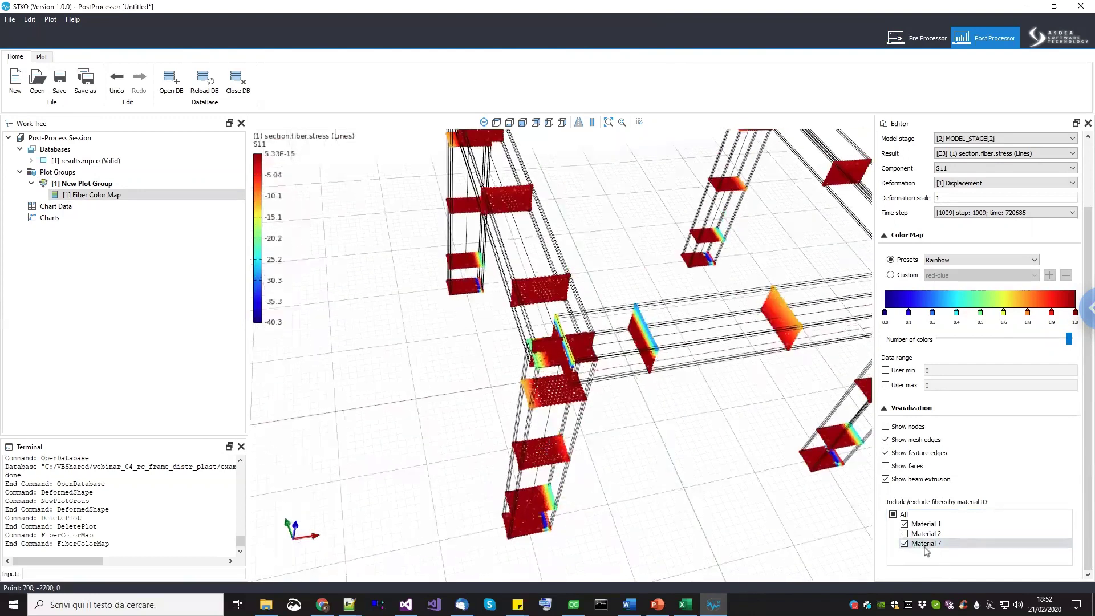
Show only the Material 2 fibers in the color map and examine their stresses across the frame.
left_click(904, 543)
left_click(905, 525)
left_click(905, 533)
middle_click_drag(609, 464, 910, 553)
Include the fibers of all materials again and change the color map result to section.fiber.strain (Lines).
left_click(905, 524)
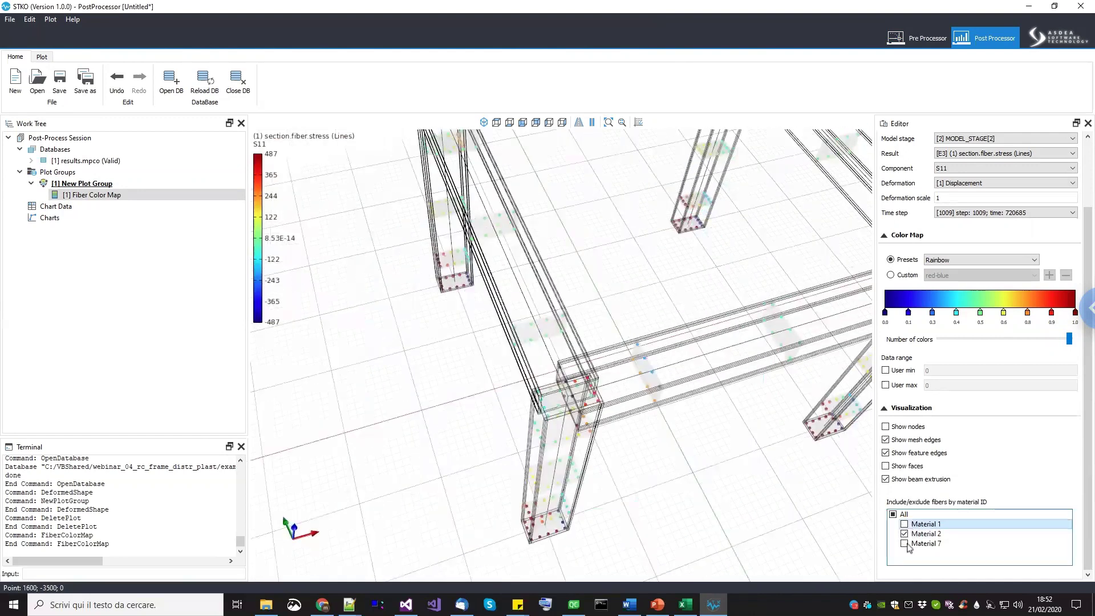
left_click(904, 544)
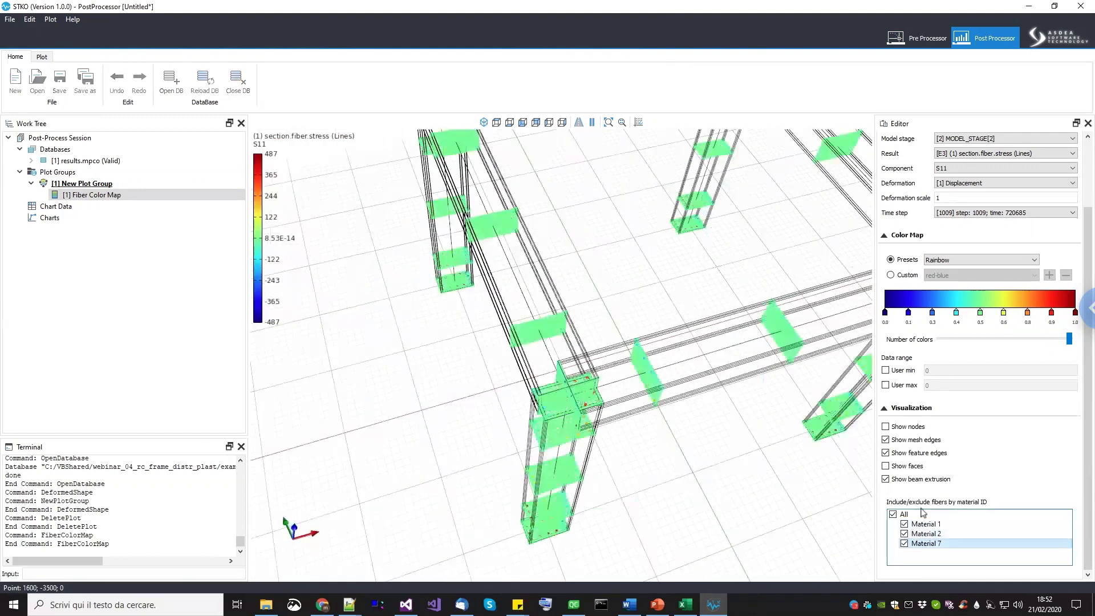
left_click(1013, 158)
left_click(1009, 165)
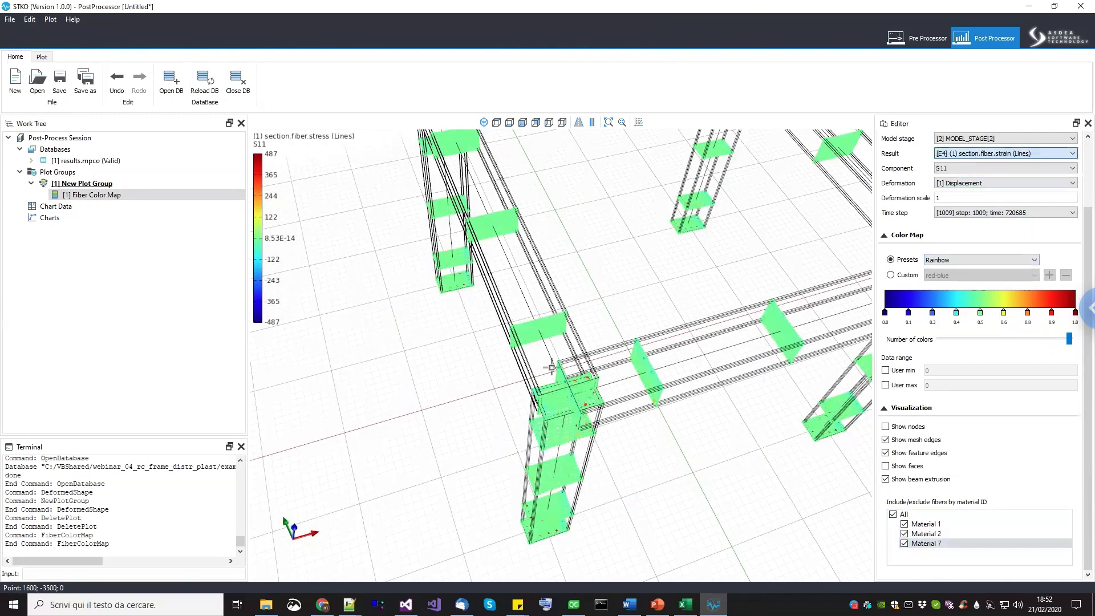
middle_click_drag(421, 414, 354, 425)
scroll(354, 425, "down", 2)
middle_click_drag(376, 537, 411, 547)
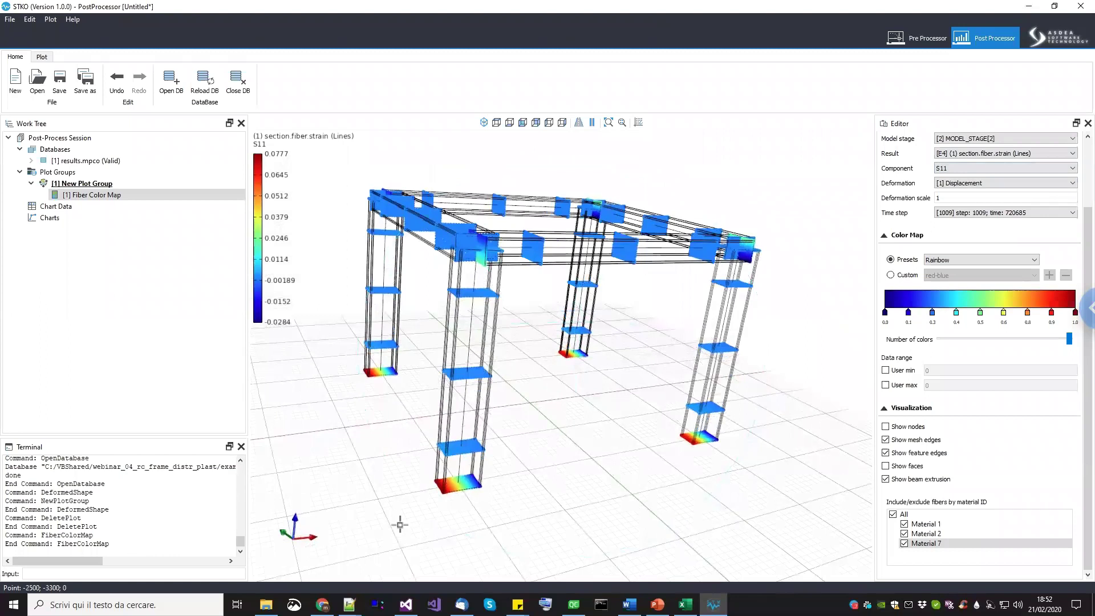
middle_click_drag(465, 418, 463, 441)
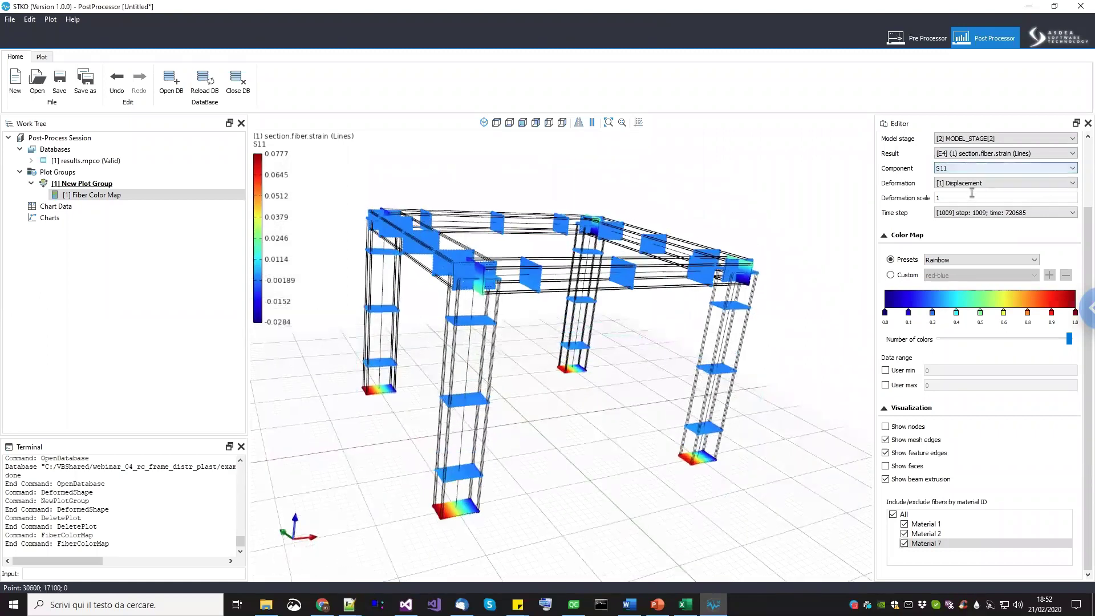
Set the deformation scale of the fiber color map to 10.
type("0")
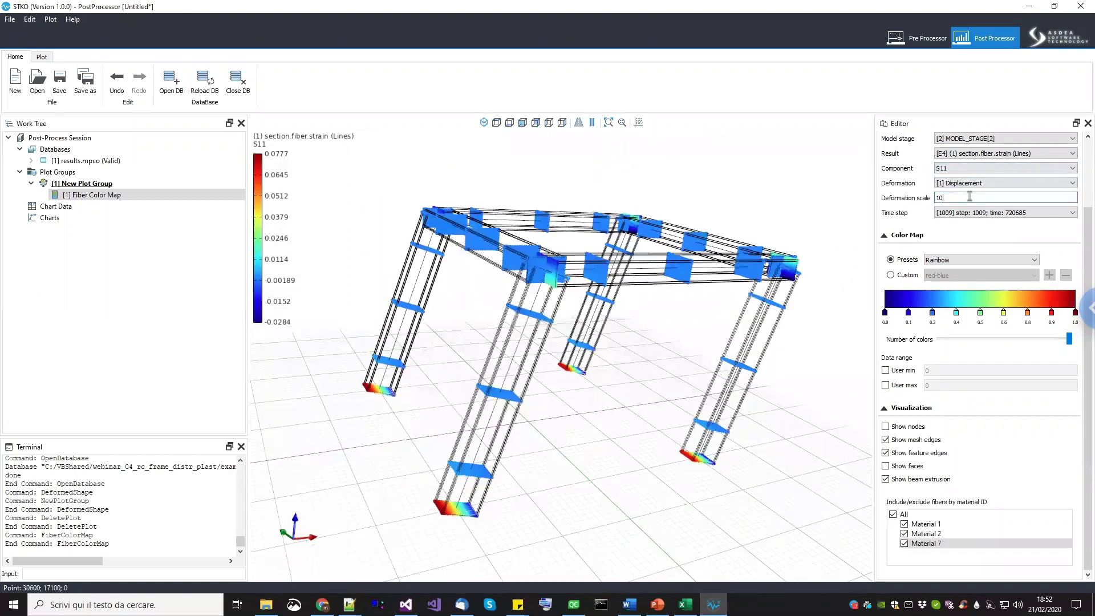
middle_click_drag(578, 311, 562, 323)
scroll(562, 323, "down", 2)
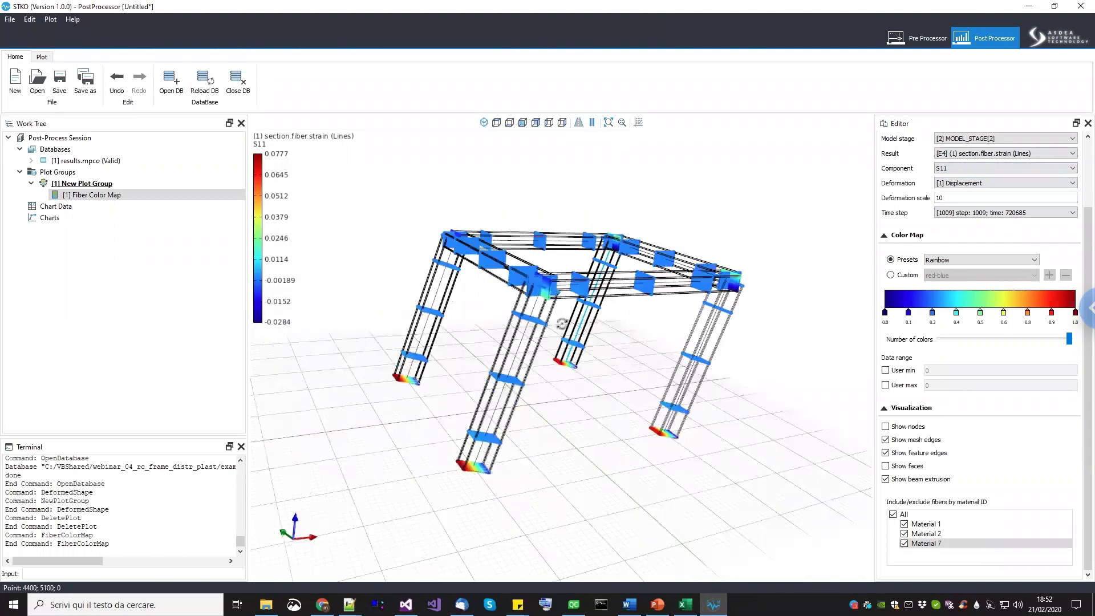
Advance the plot group's animation to frame 192 and examine the fiber strains in the frame.
left_click(54, 185)
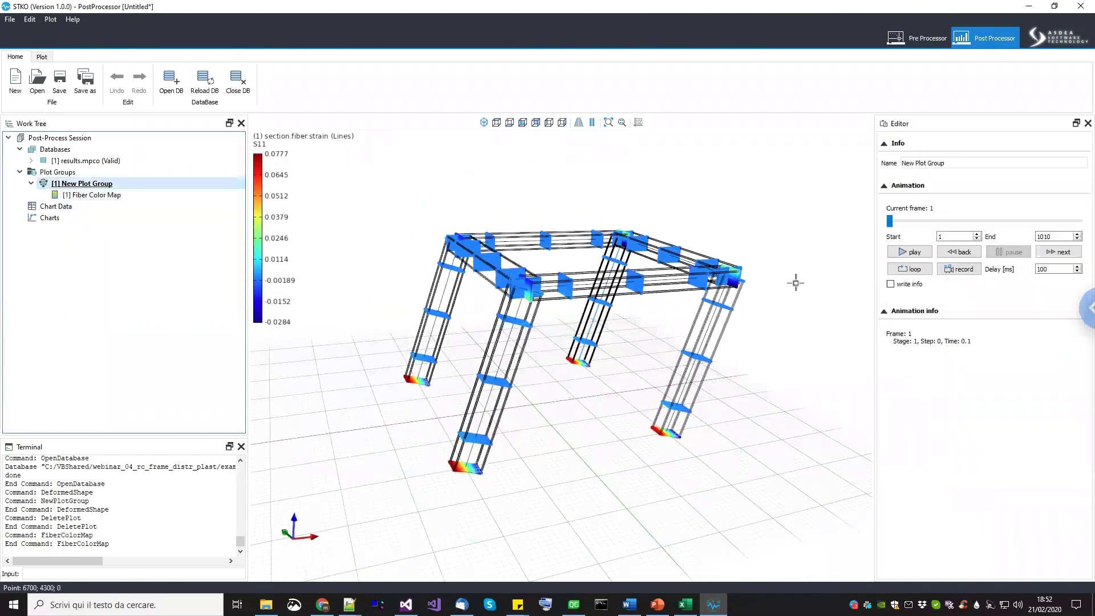
left_click_drag(892, 224, 914, 230)
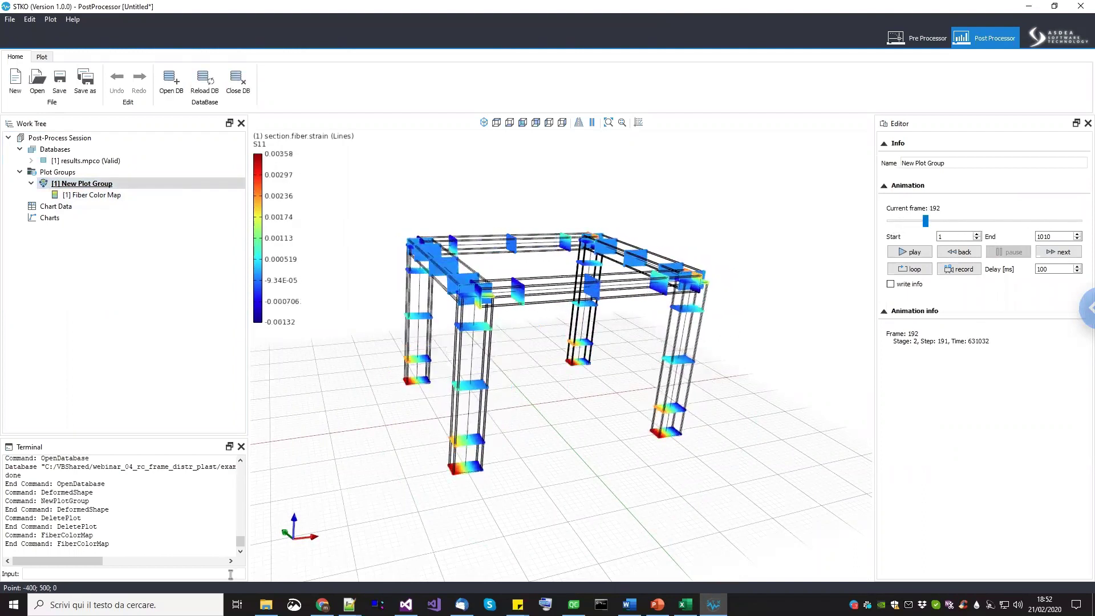
scroll(453, 479, "up", 3)
scroll(509, 444, "down", 3)
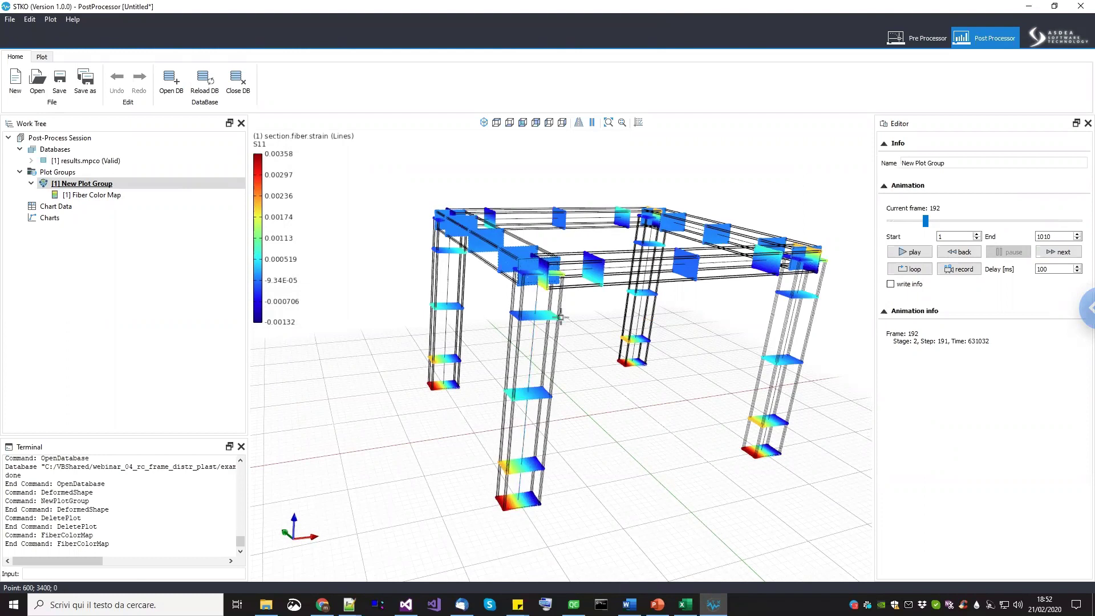
middle_click_drag(579, 336, 562, 316)
middle_click_drag(619, 449, 692, 426)
Advance the animation to frame 460 and examine the strains at the column bases.
left_click_drag(927, 222, 988, 222)
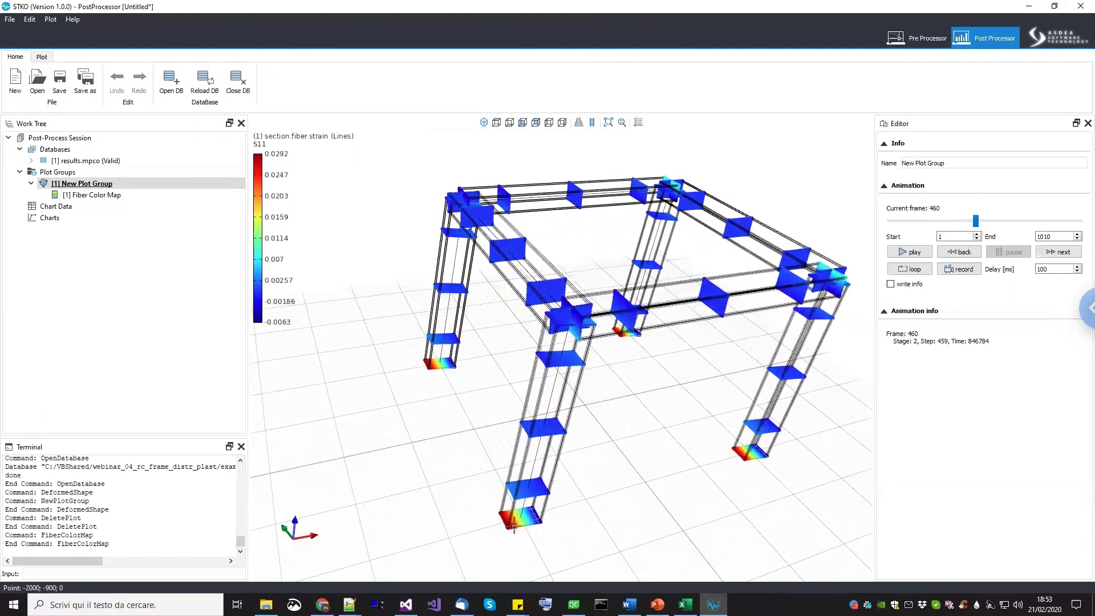
middle_click_drag(577, 469, 503, 480)
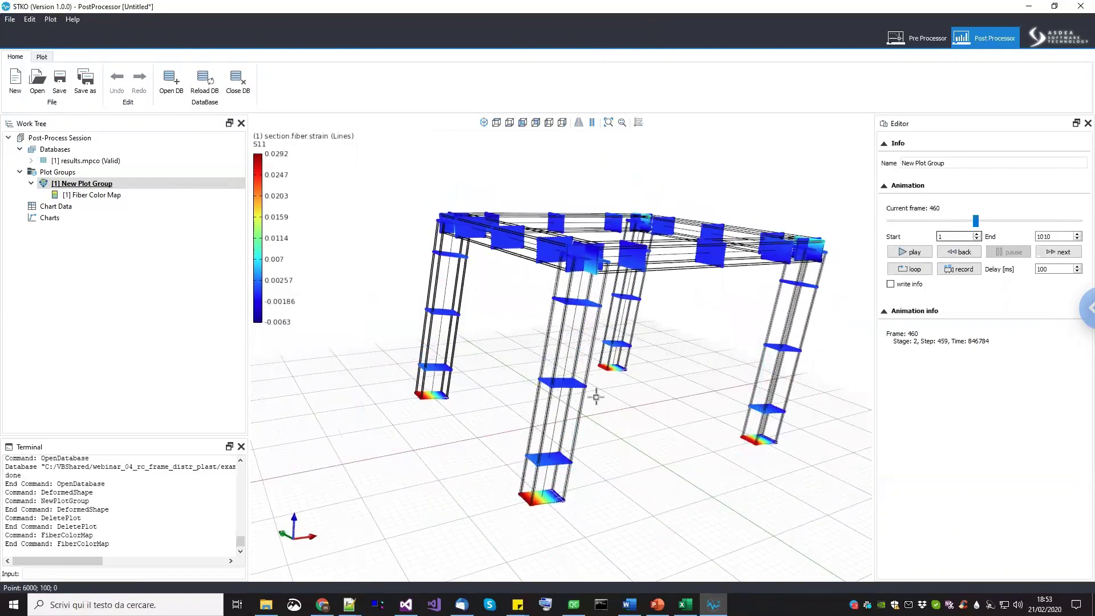
middle_click_drag(558, 354, 995, 229)
Advance the animation to the last frame, 1010, and examine the deformed frame.
left_click_drag(976, 220, 1079, 222)
middle_click_drag(543, 342, 548, 406)
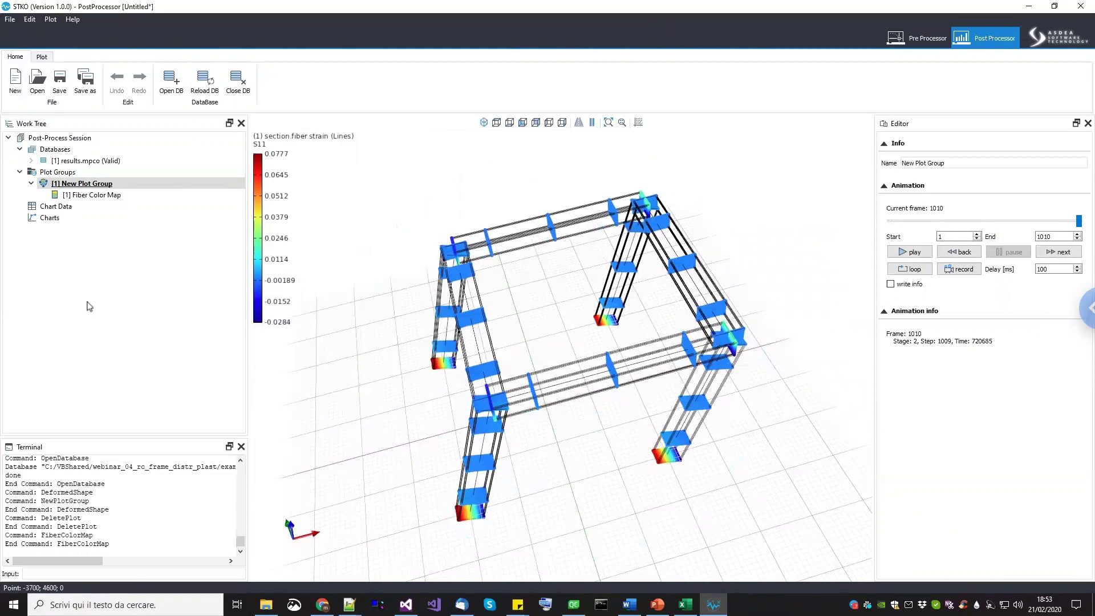
Turn on the display of nodes in the fiber color map and view the deformed frame from several angles.
left_click(66, 208)
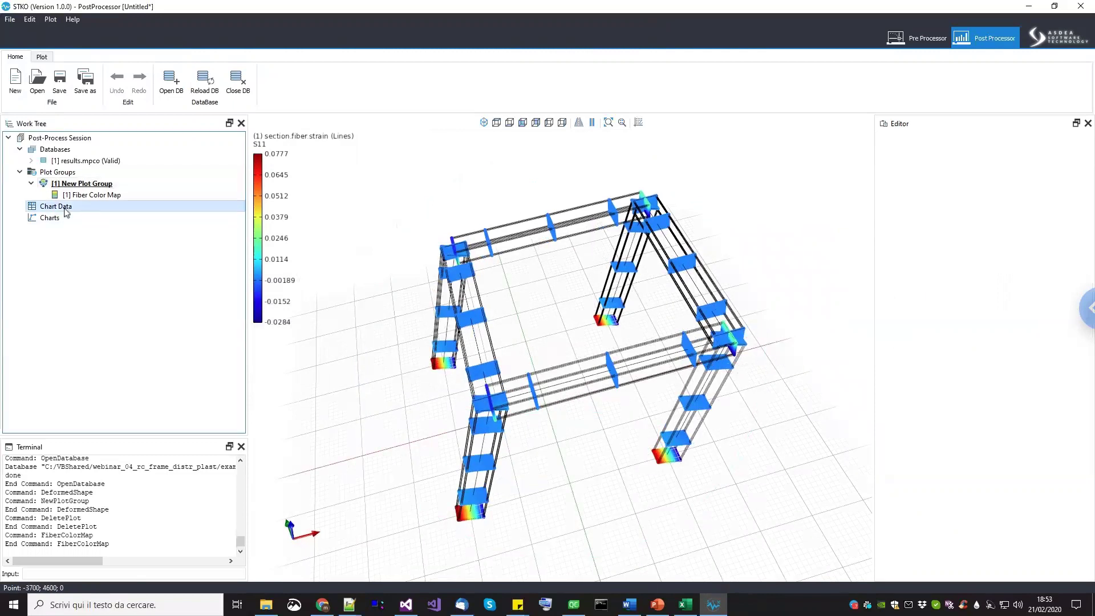
left_click(76, 197)
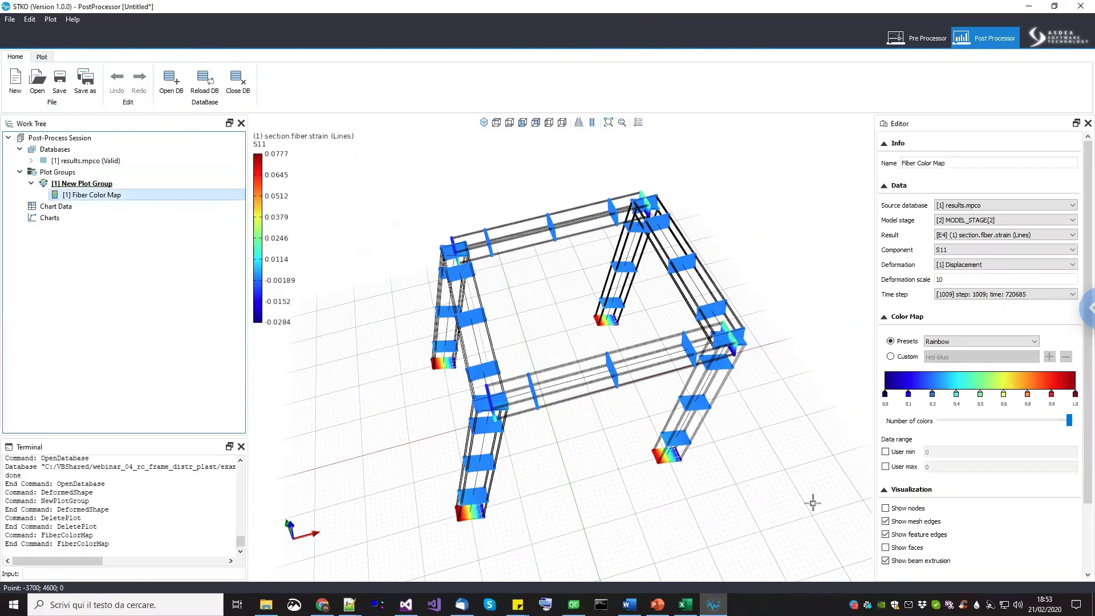
left_click(913, 512)
middle_click_drag(523, 454, 517, 262)
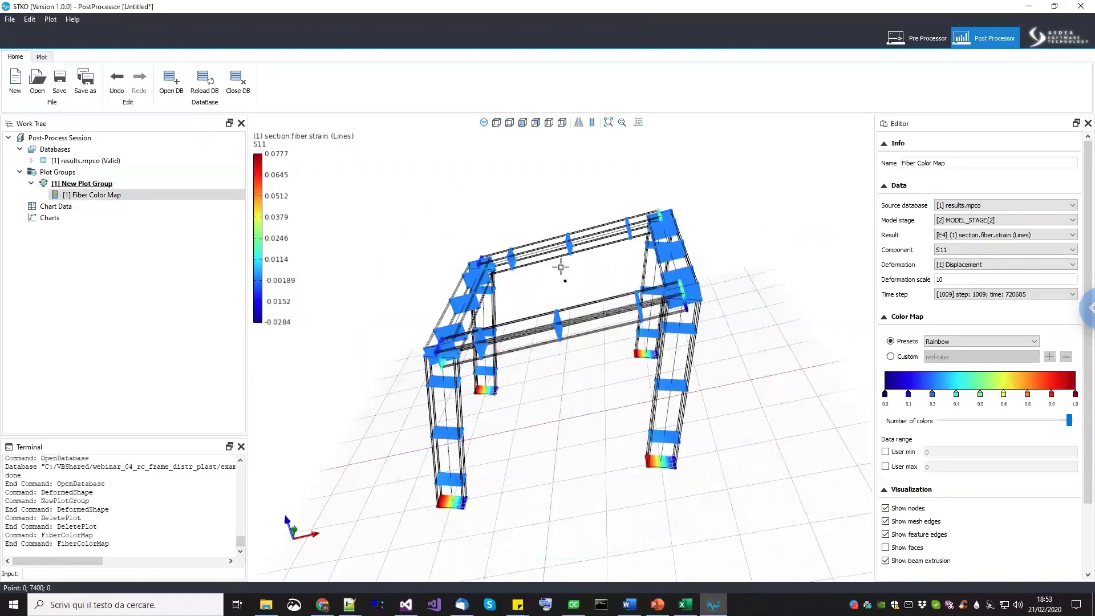
middle_click_drag(550, 292, 595, 282)
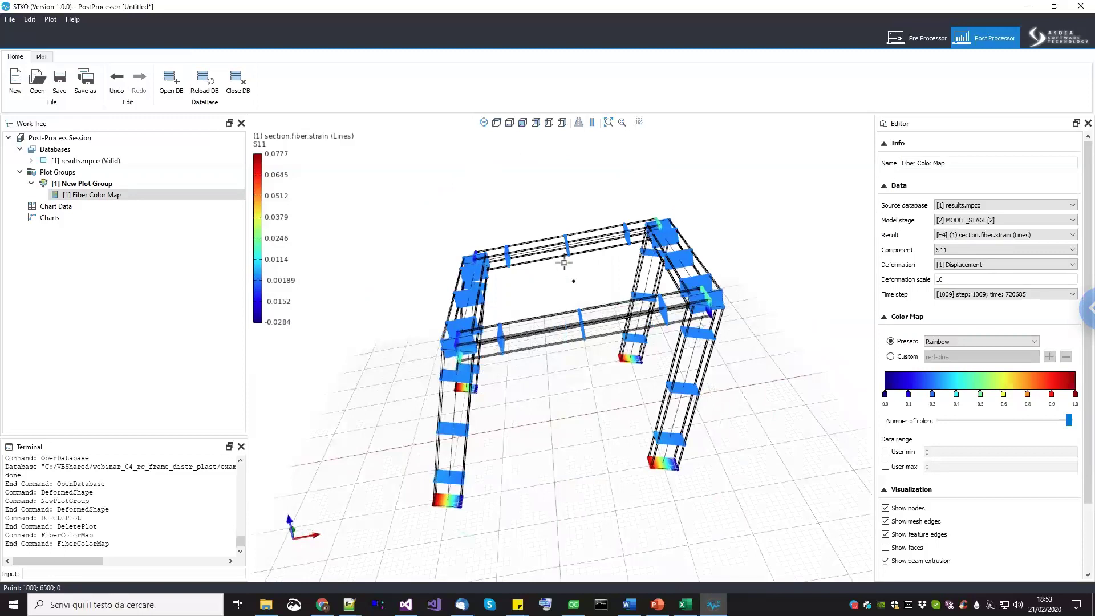
middle_click_drag(540, 285, 541, 278)
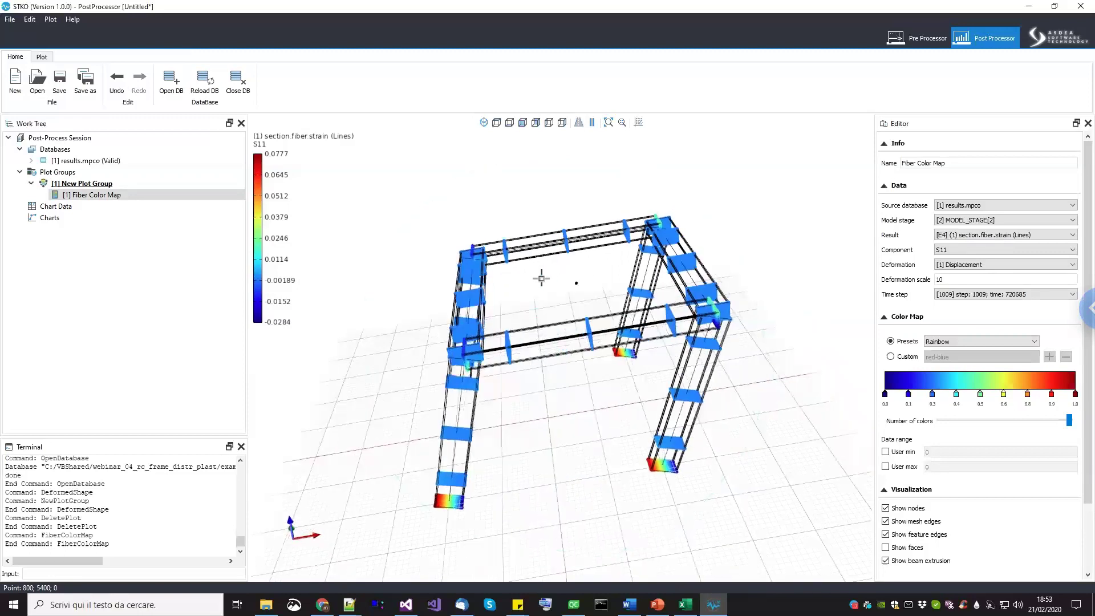
Start a chart data extraction with results on nodes as the result type.
left_click(51, 207)
right_click(54, 209)
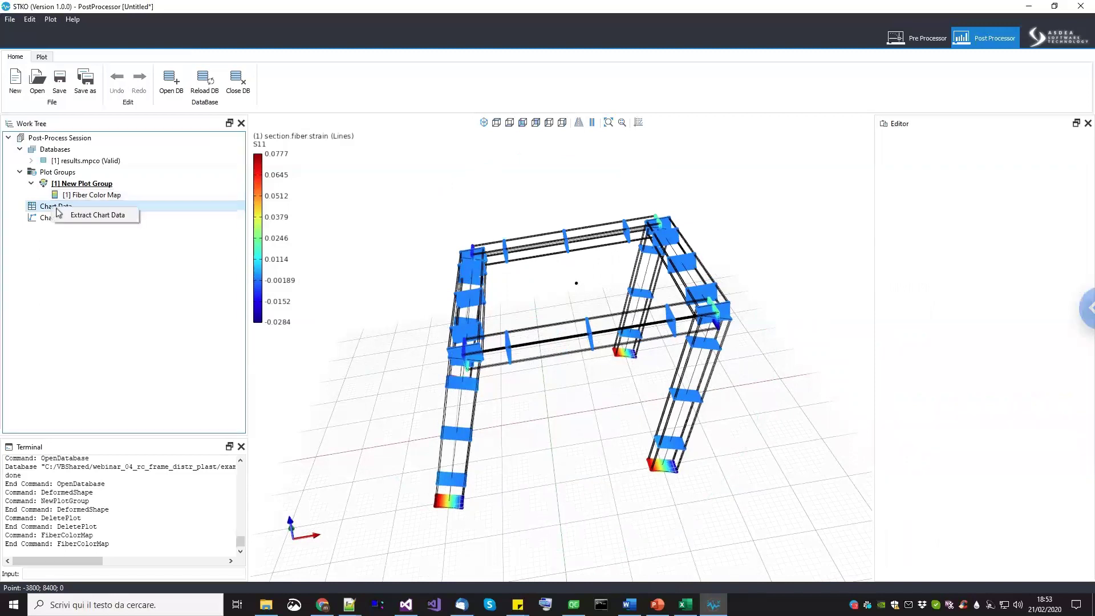
left_click(94, 215)
left_click_drag(486, 214, 331, 209)
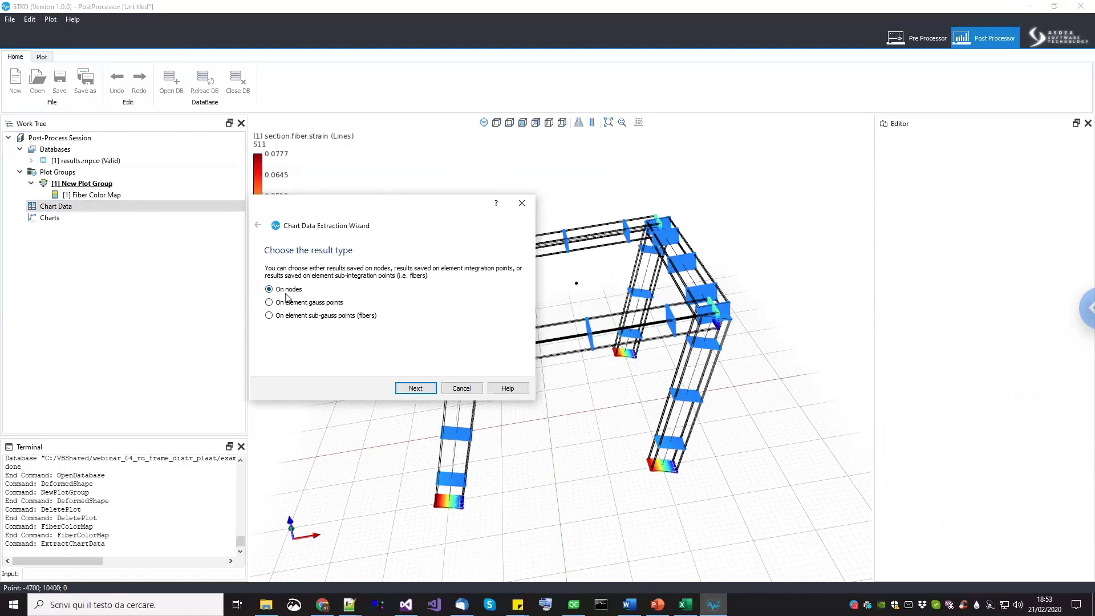
left_click(416, 388)
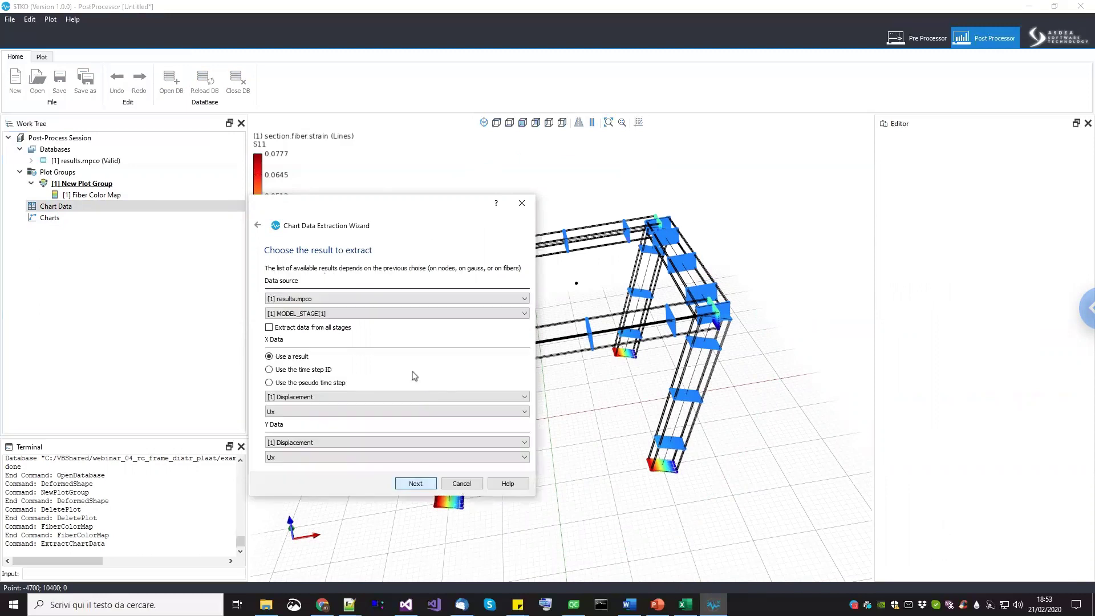
Extract from MODEL_STAGE[2], using the pseudo time step as X data and displacement Ux as Y data.
left_click(371, 314)
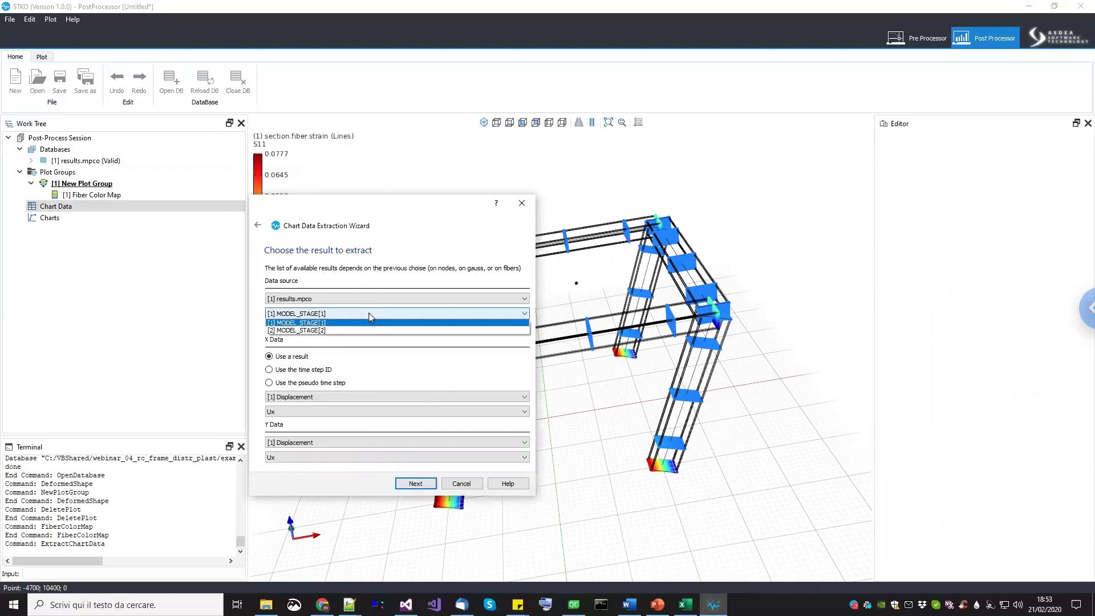
left_click(323, 331)
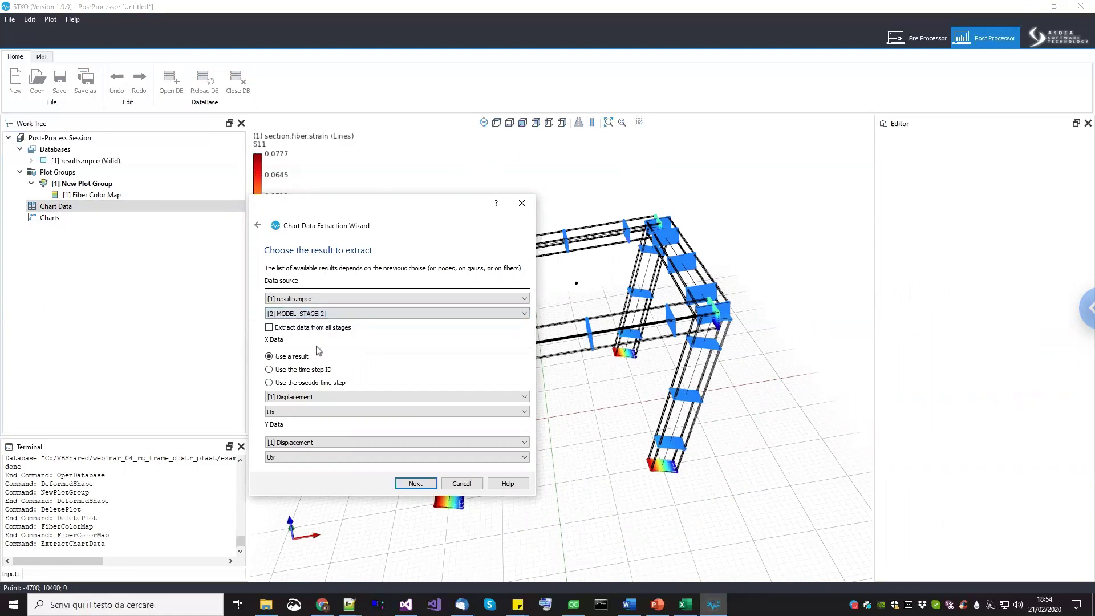
left_click(292, 456)
left_click(293, 442)
left_click(311, 384)
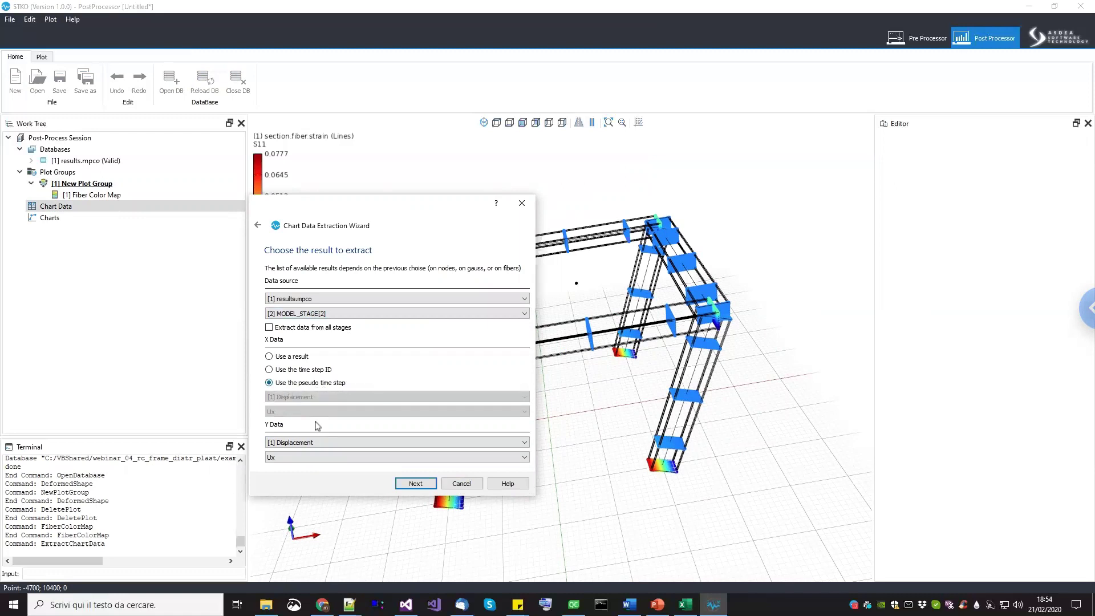
left_click(416, 484)
Select the master node at the centre of the roof and finish the extraction with base name "UF basic", creating a chart.
middle_click_drag(682, 300, 758, 341)
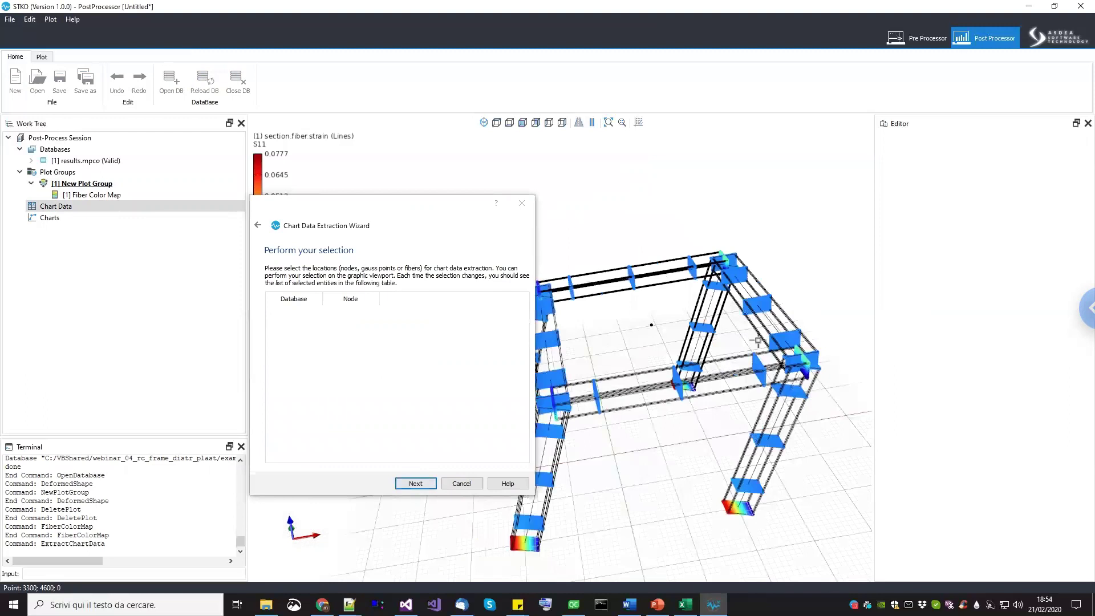
left_click_drag(673, 317, 701, 345)
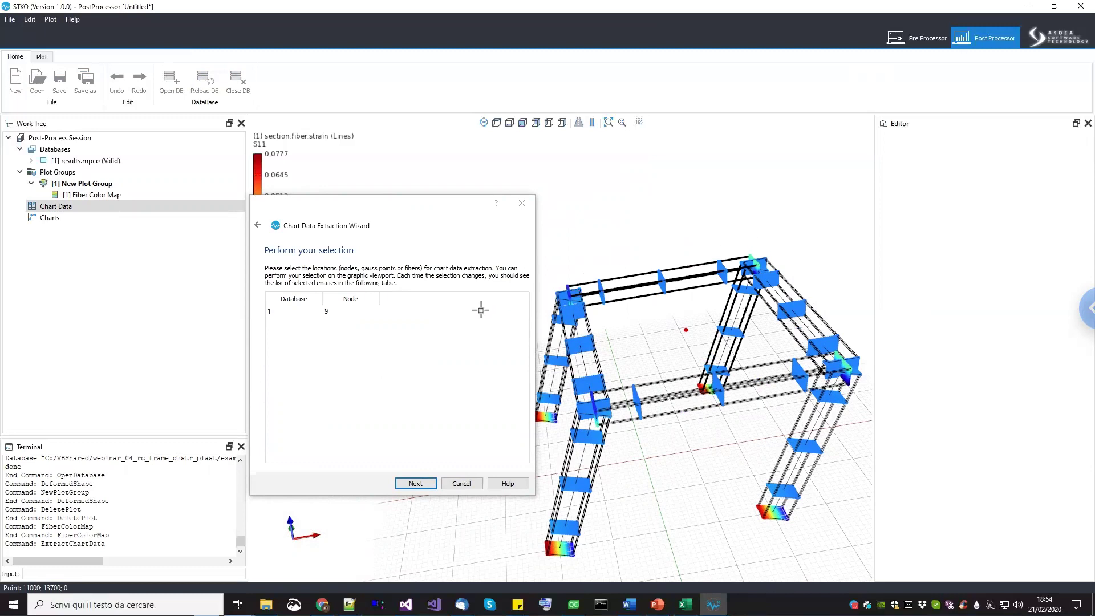
left_click(417, 486)
left_click_drag(376, 303, 283, 298)
type("UF basic")
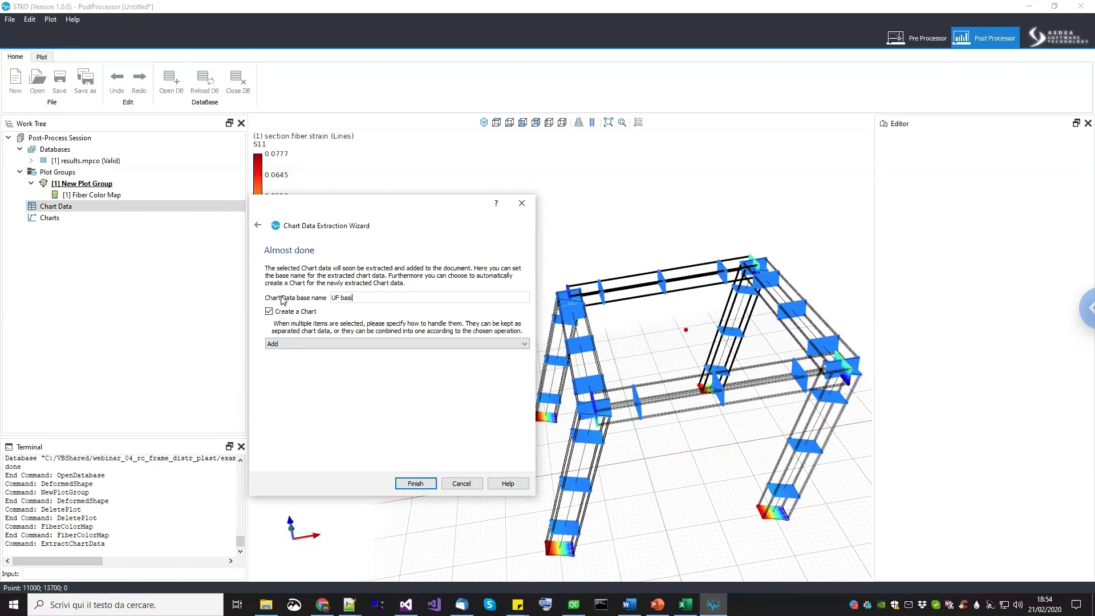
left_click(408, 484)
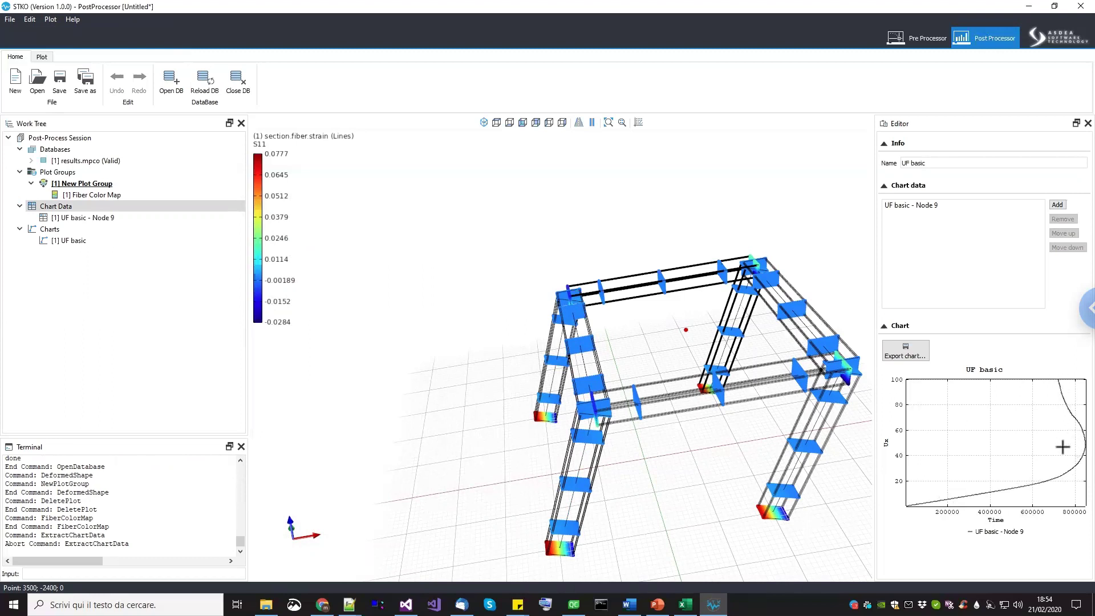
left_click_drag(690, 386, 558, 440)
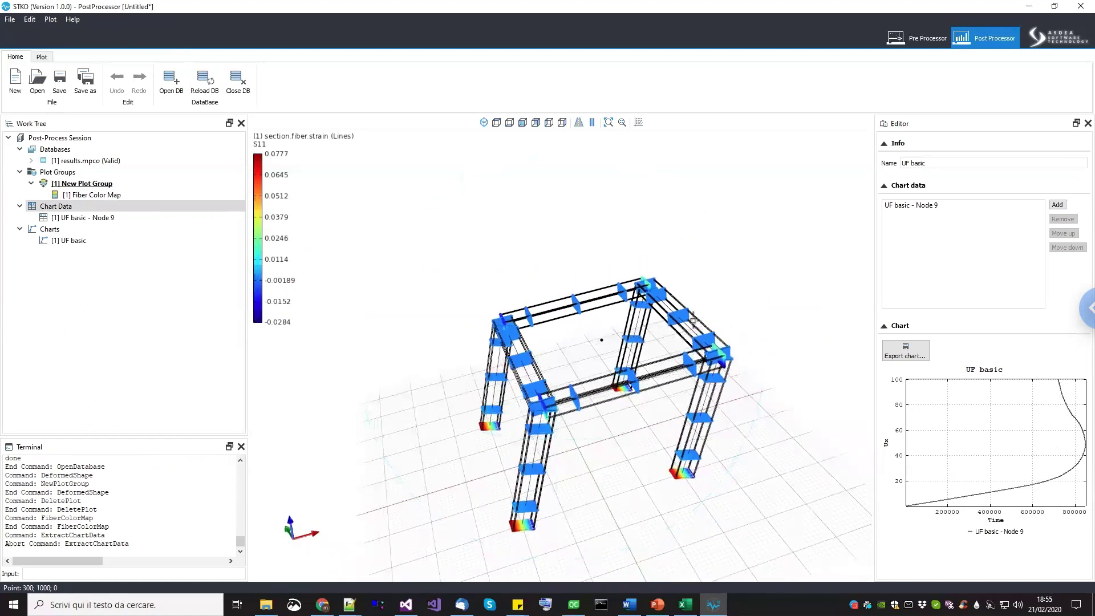
left_click(911, 41)
left_click_drag(721, 290, 743, 285)
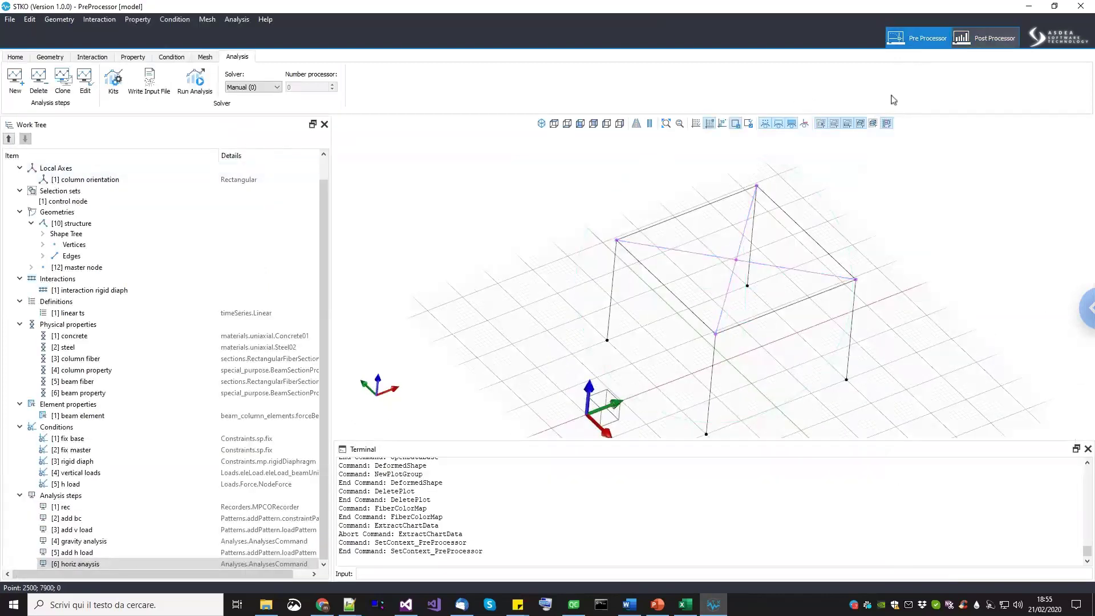
left_click(986, 37)
Review the UF basic chart and its data table, and unlink the chart data from the database.
left_click(86, 219)
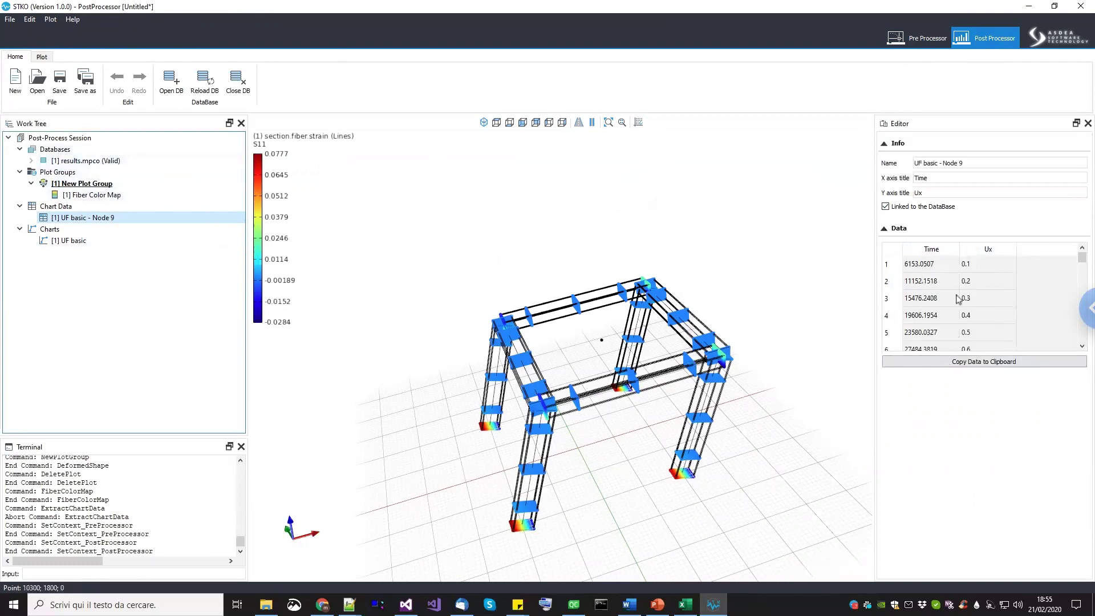
left_click(73, 241)
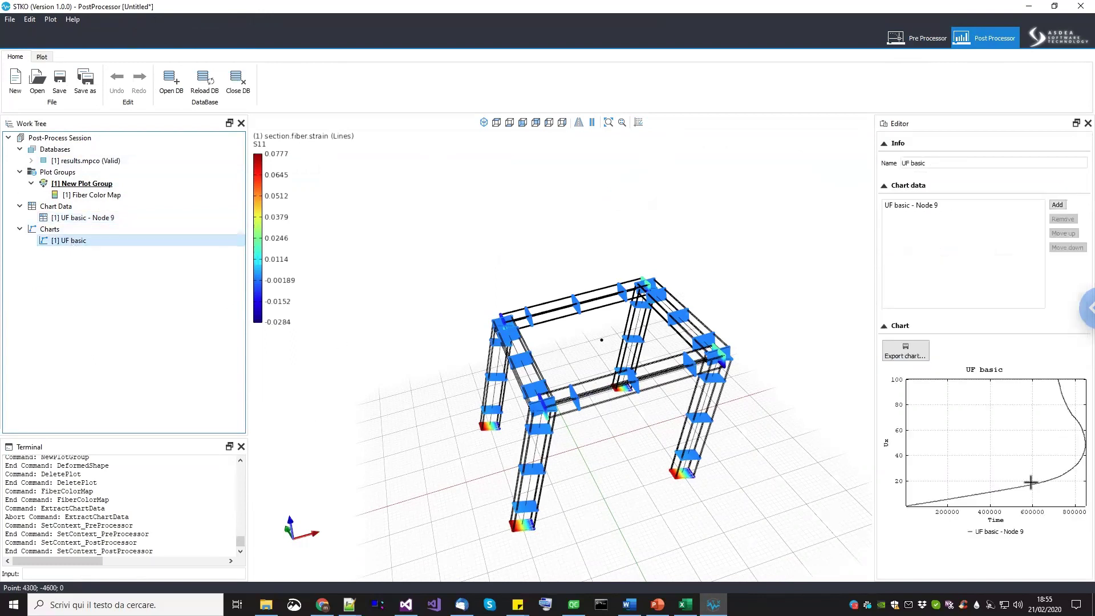
left_click(113, 219)
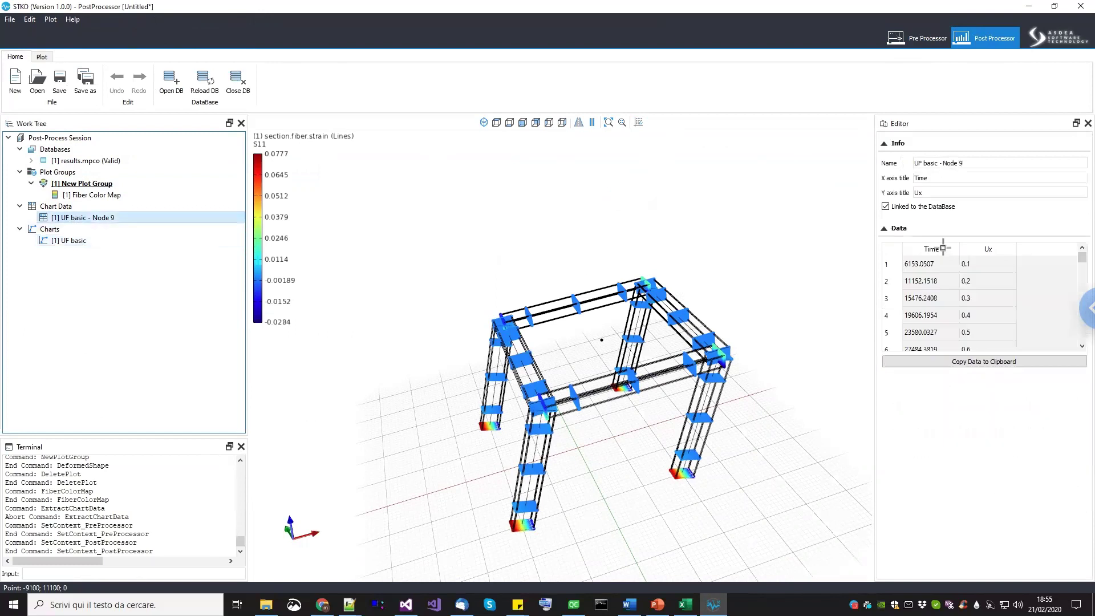
left_click(886, 207)
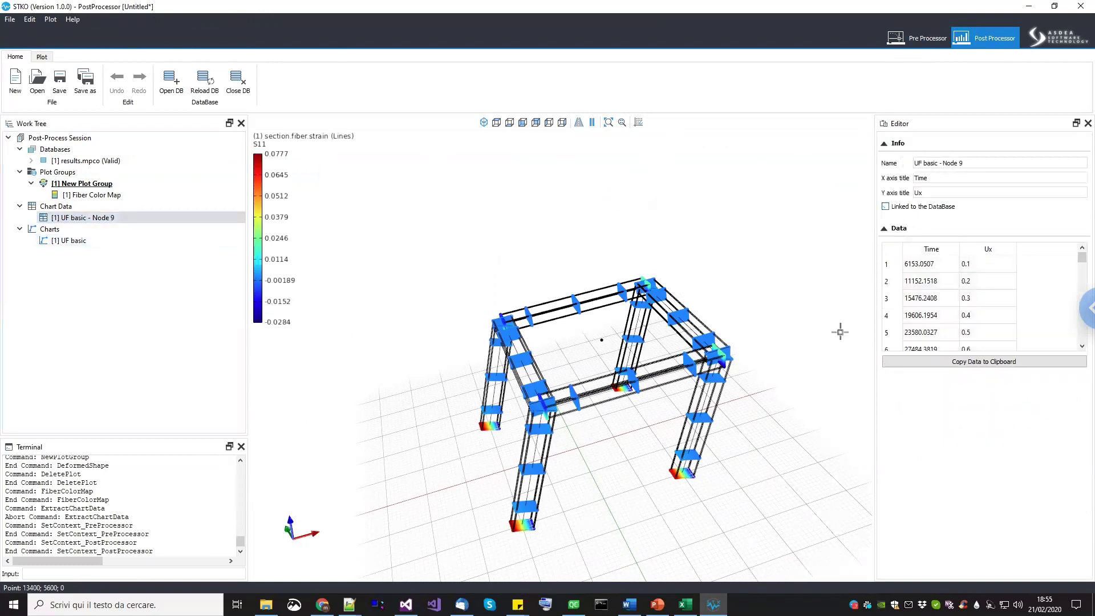
In the pre-processor, assign a global edge seed of 3 uniform divisions to the whole geometry.
left_click(918, 38)
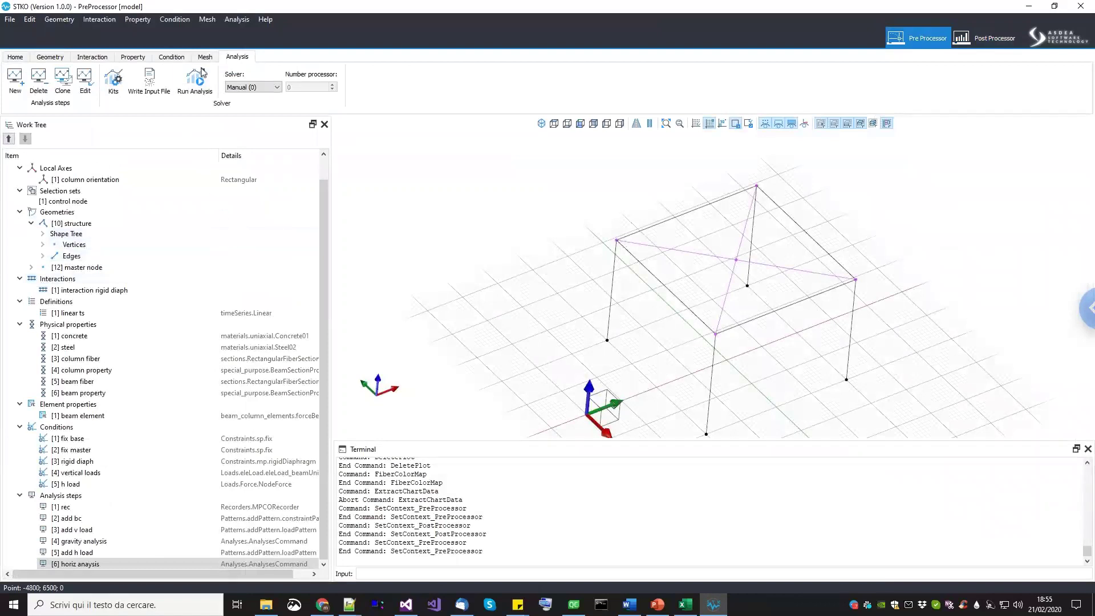
left_click(205, 57)
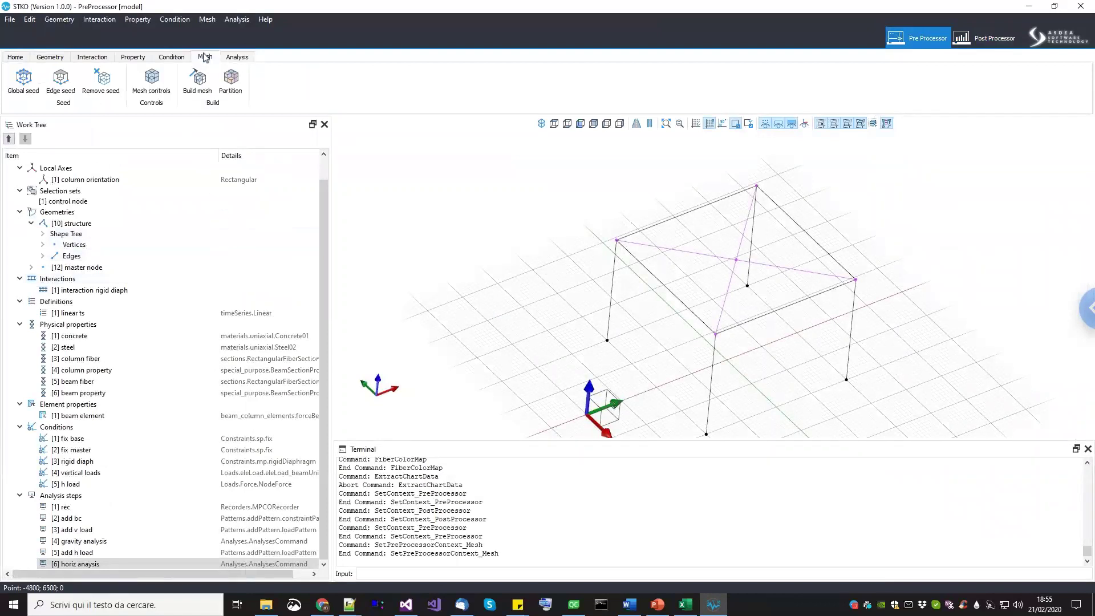
left_click(24, 85)
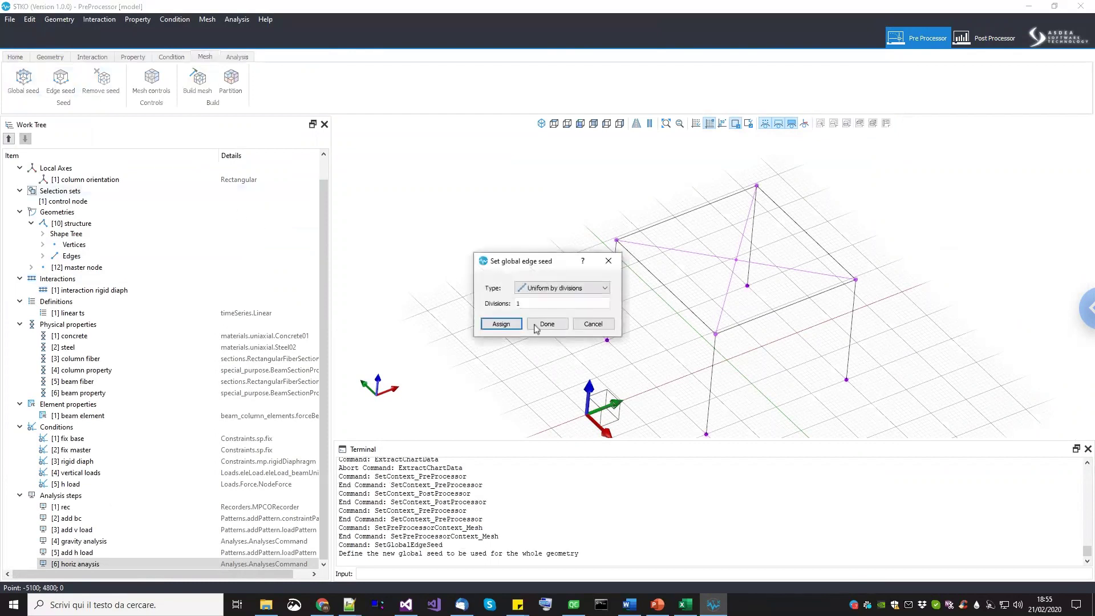
double_click(527, 303)
left_click(501, 323)
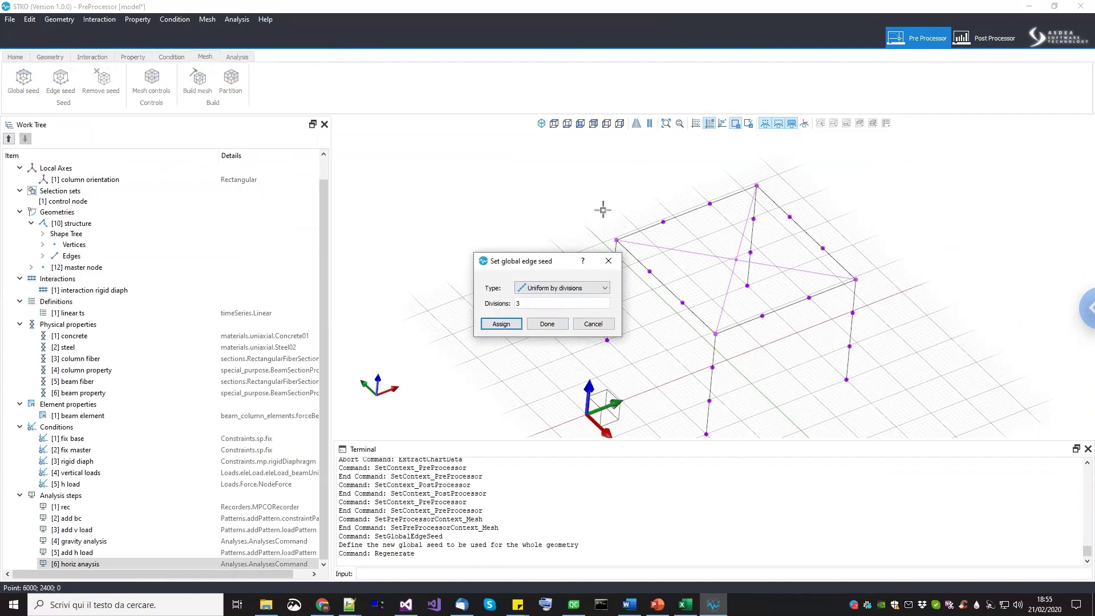
left_click_drag(511, 260, 431, 250)
left_click(466, 315)
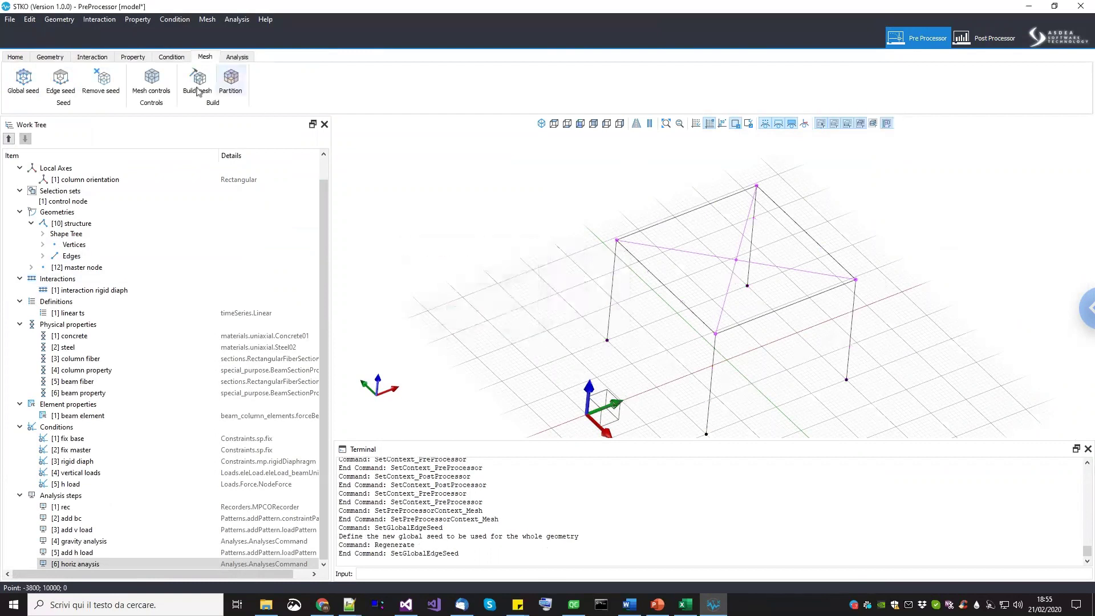
Build the mesh with the new seed and save the model.
left_click(198, 79)
scroll(619, 320, "up", 2)
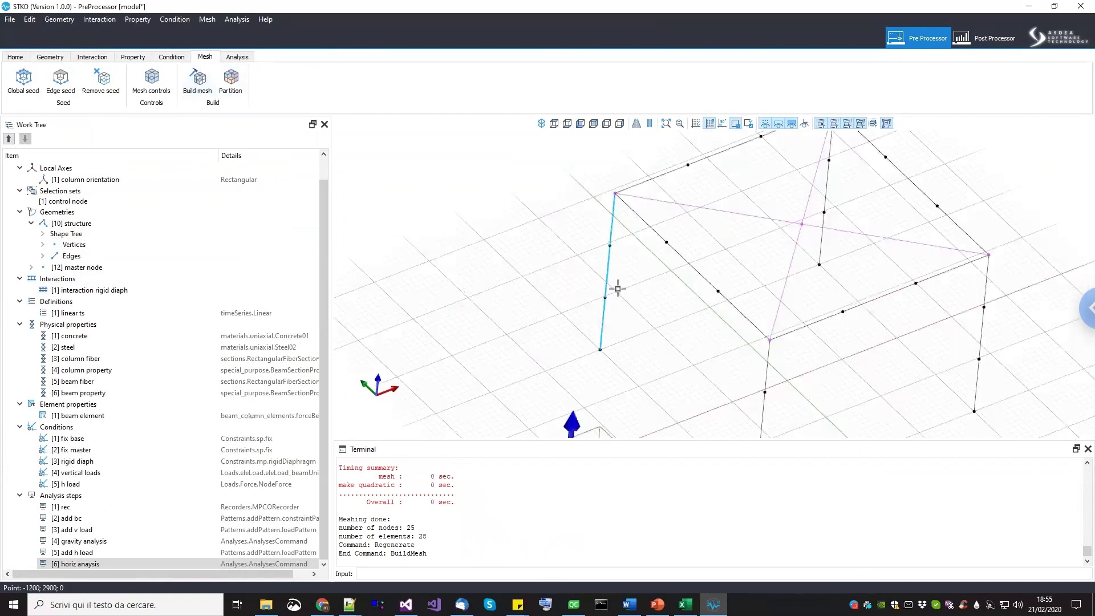
scroll(735, 314, "down", 3)
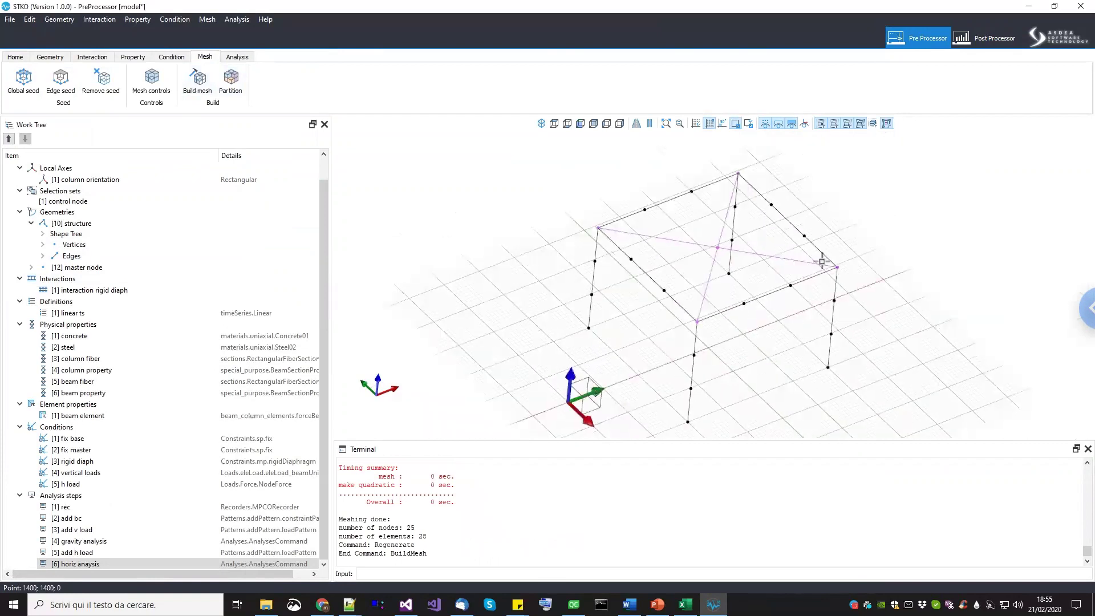
left_click(10, 19)
left_click(26, 59)
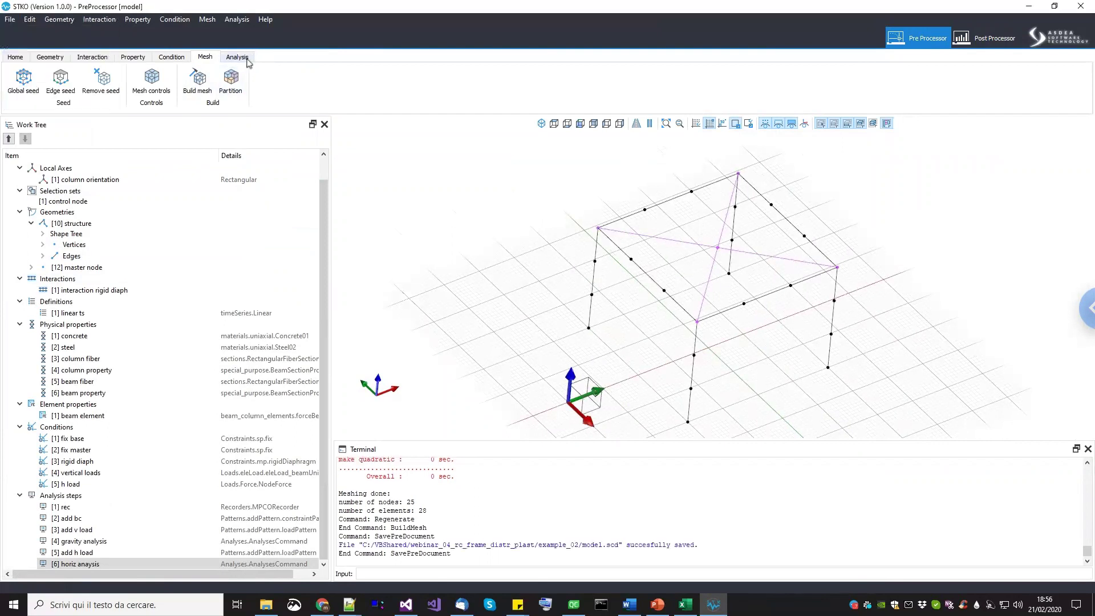
Run the analysis in the example_02 folder and dismiss the solver console when it ends.
left_click(248, 59)
left_click(197, 80)
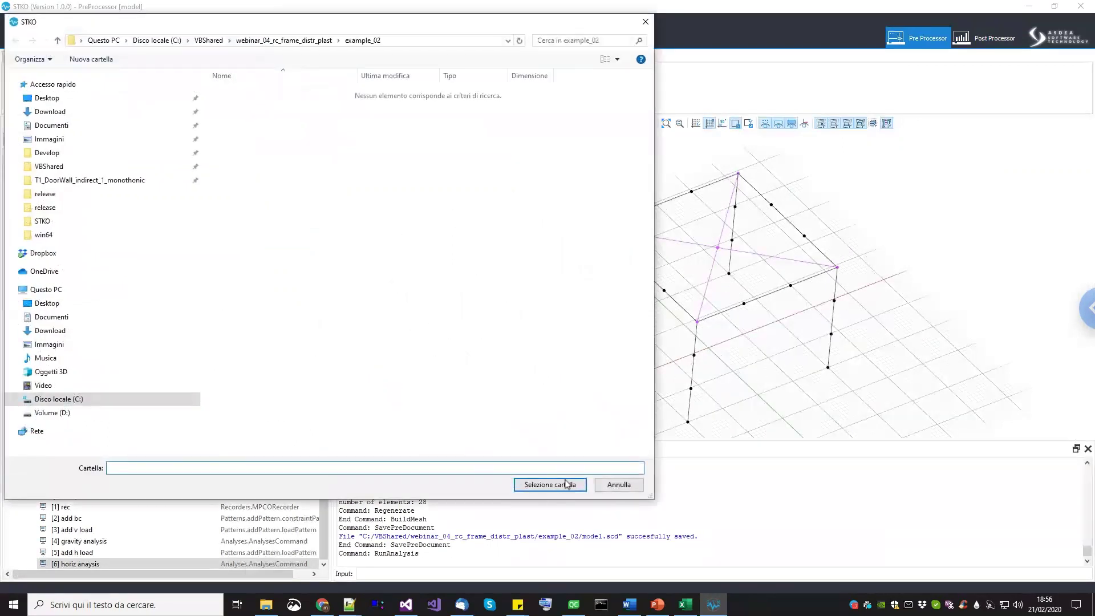
left_click(567, 484)
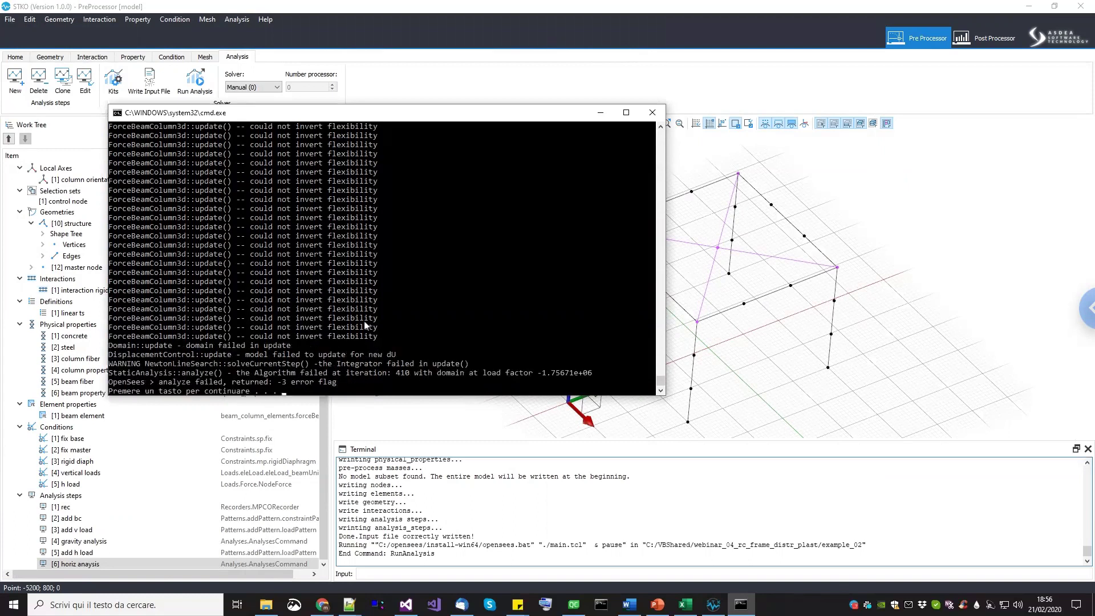
key("Return")
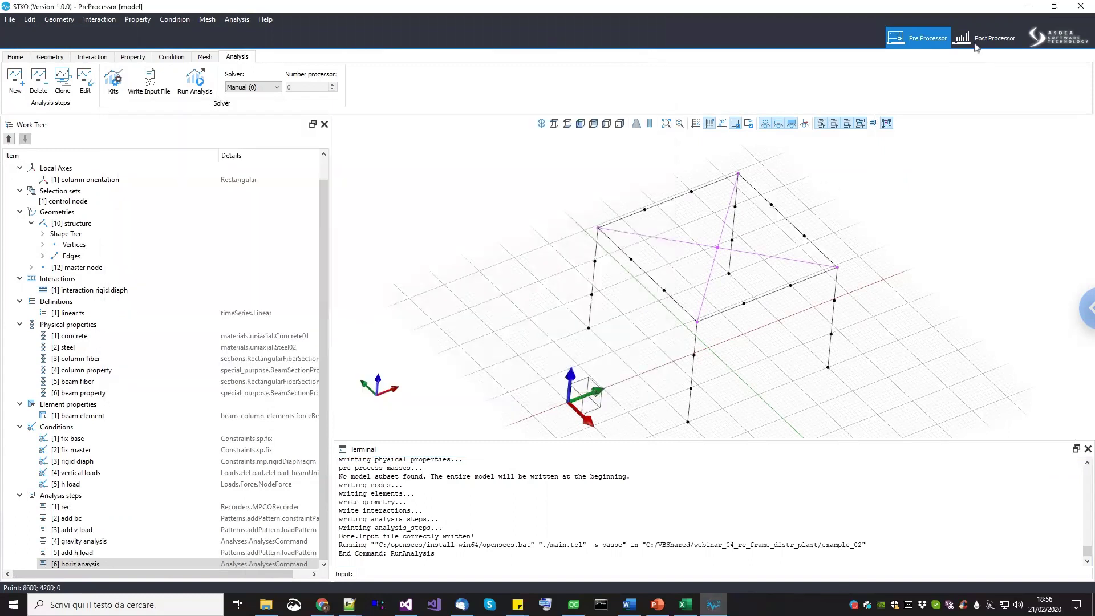
Return to the post-processor and reload the results.mpco database.
left_click(976, 46)
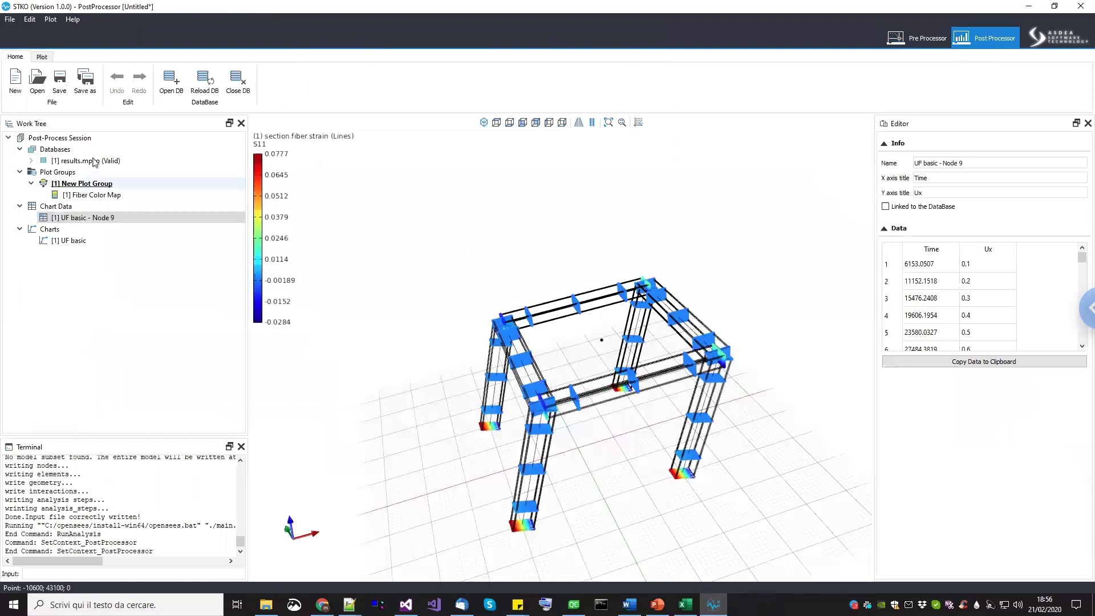
left_click(94, 162)
right_click(94, 159)
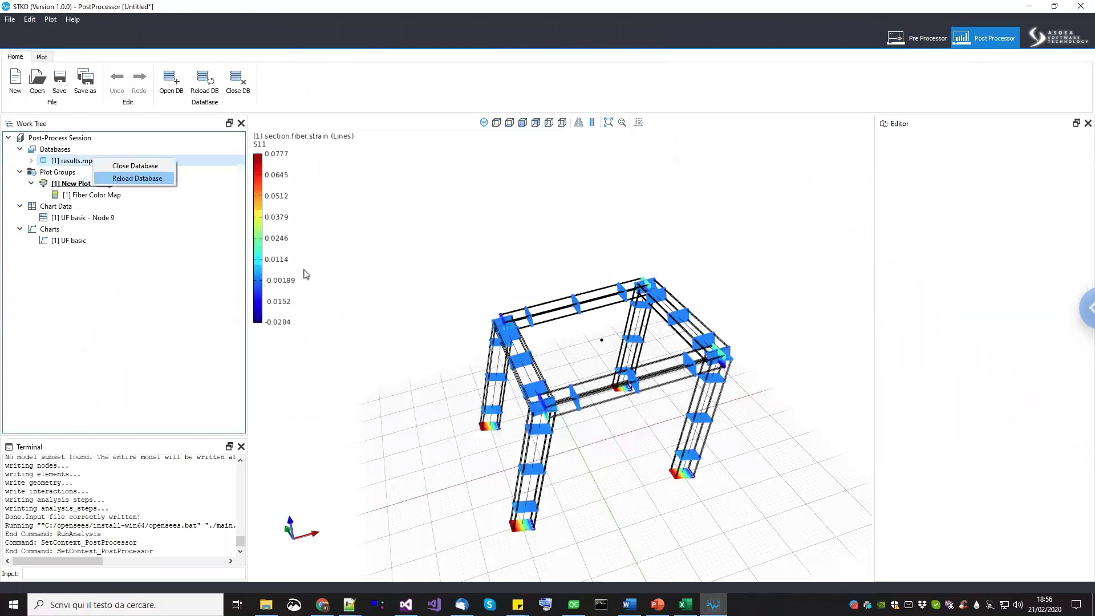
left_click(137, 178)
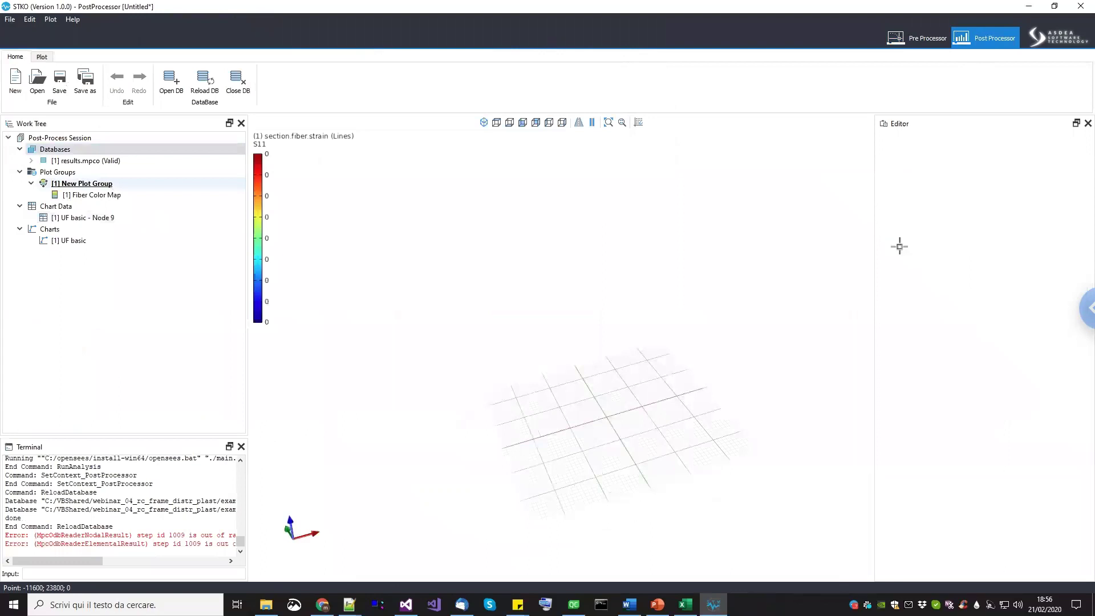
Switch the Fiber Color Map to the section.fiber.stress (Lines) result and advance the plot group's animation to its last frame.
left_click(1004, 235)
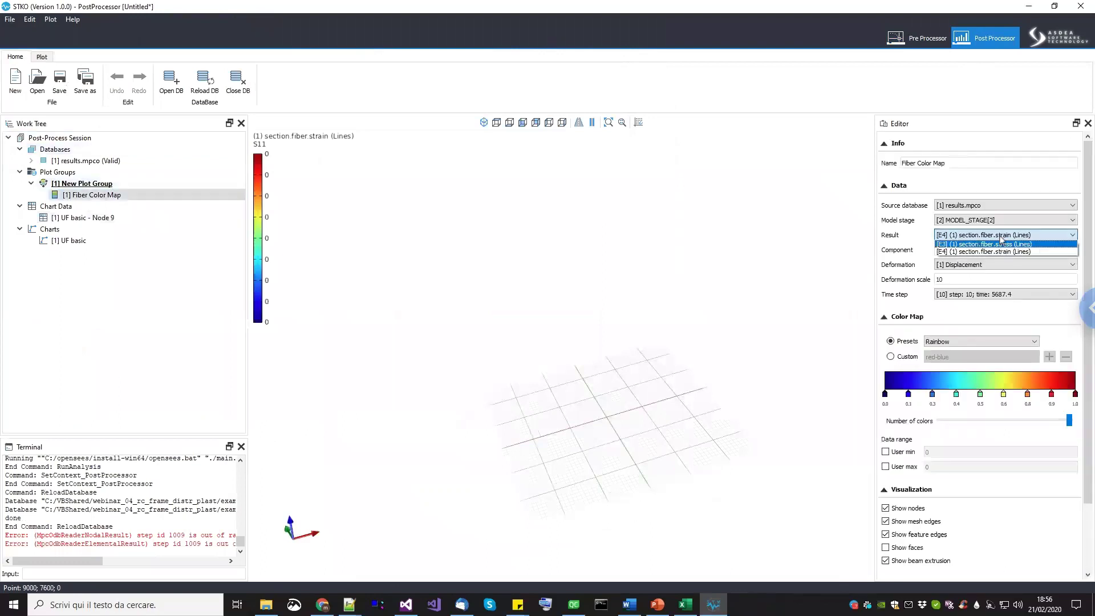
left_click(1000, 244)
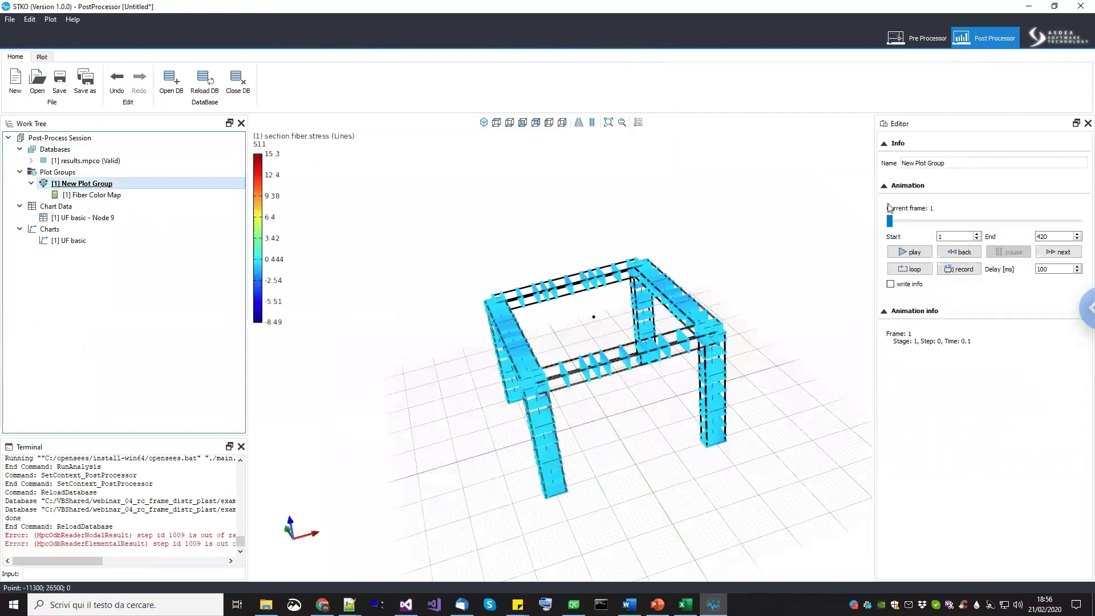
left_click_drag(890, 221, 1080, 214)
Set the Fiber Color Map result back to section.fiber.strain (Lines) and inspect the strains at the column base.
left_click(131, 197)
left_click(1002, 236)
left_click(1006, 252)
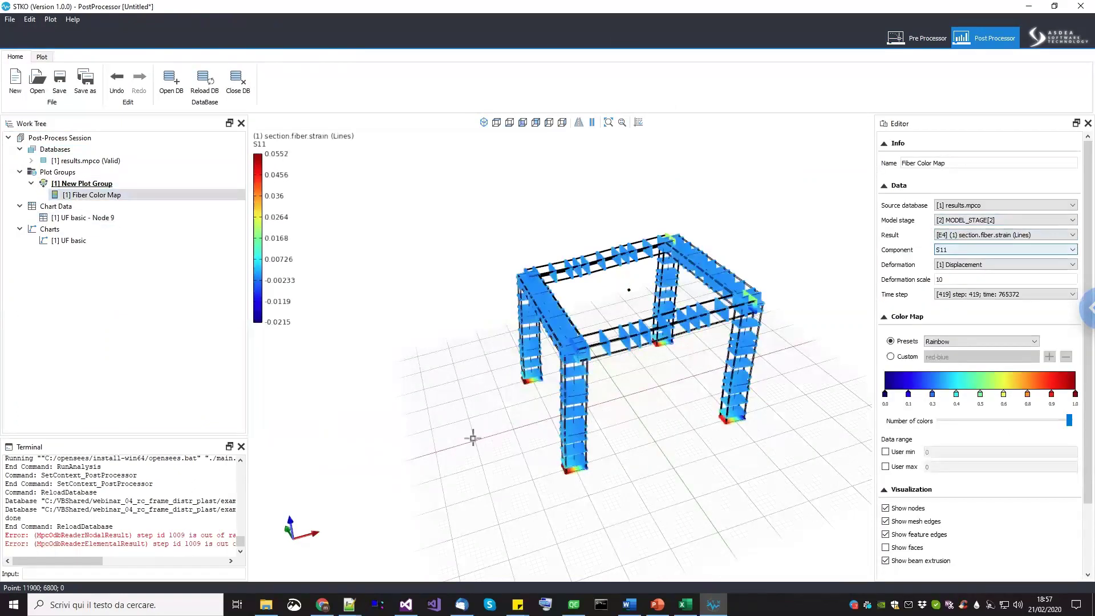
scroll(575, 486, "up", 5)
Review the existing UF basic - Node 9 chart data and look over the whole frame.
left_click(87, 240)
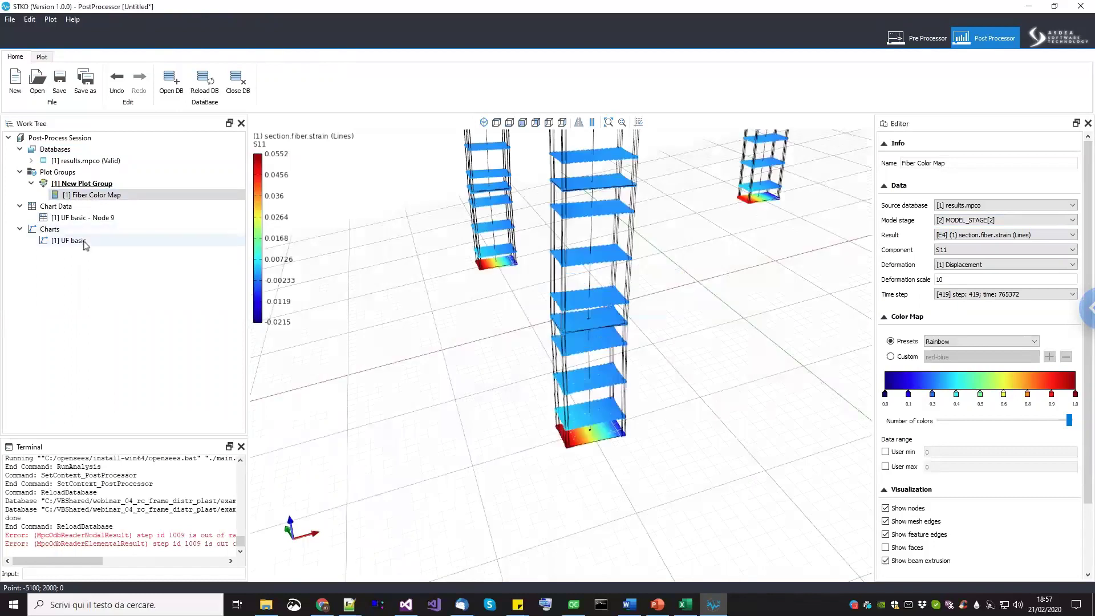
left_click(108, 219)
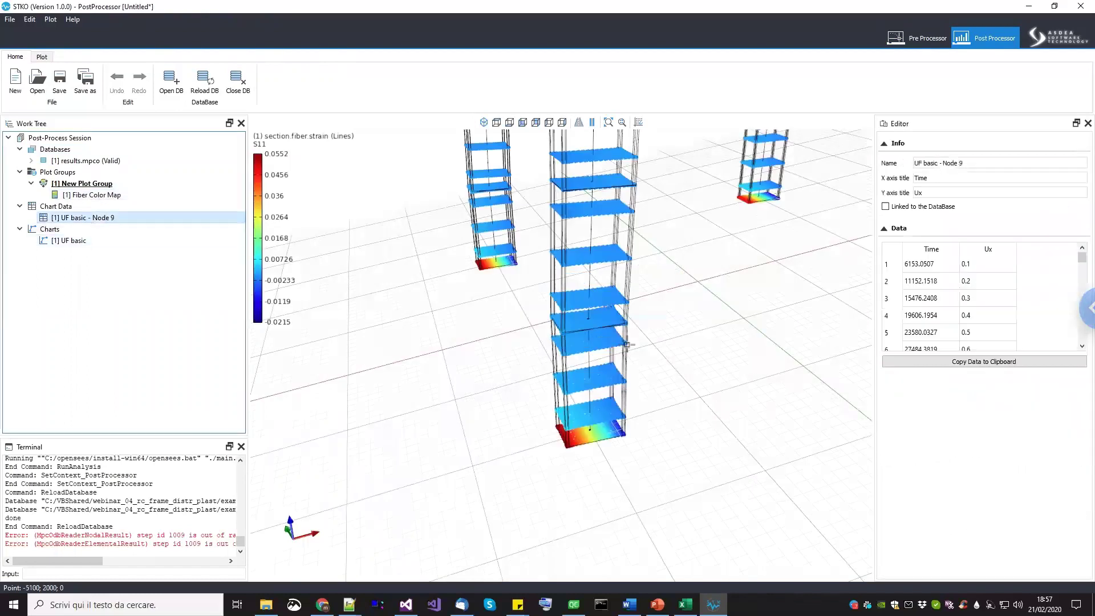
scroll(628, 345, "down", 10)
left_click_drag(596, 342, 581, 267)
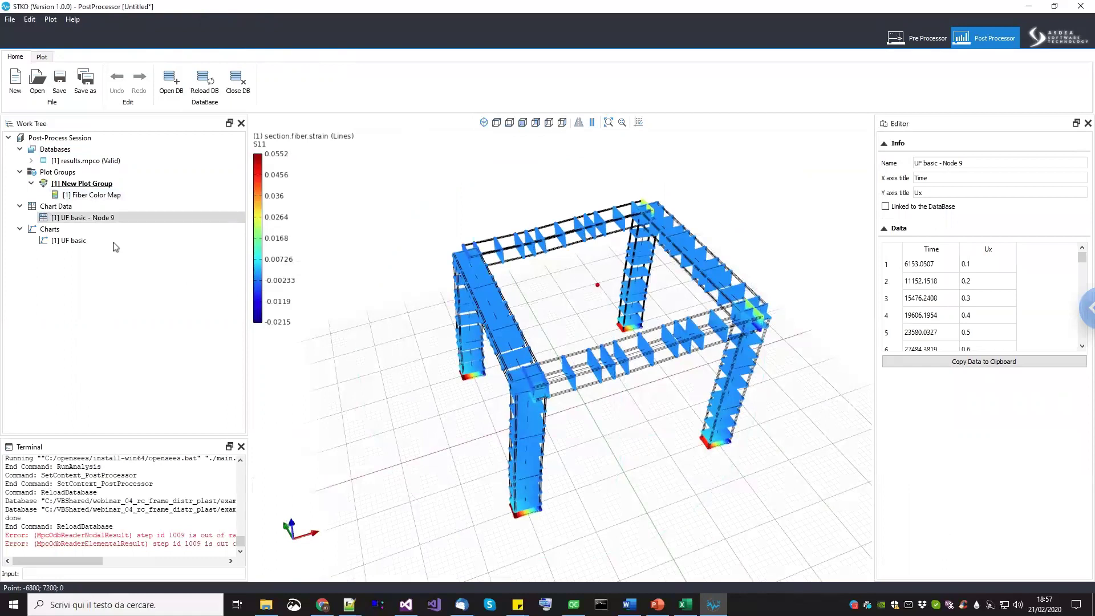
Extract nodal displacement Ux against the pseudo time step from MODEL_STAGE[2] as chart data named UF refined, without creating a chart.
right_click(77, 207)
left_click(92, 215)
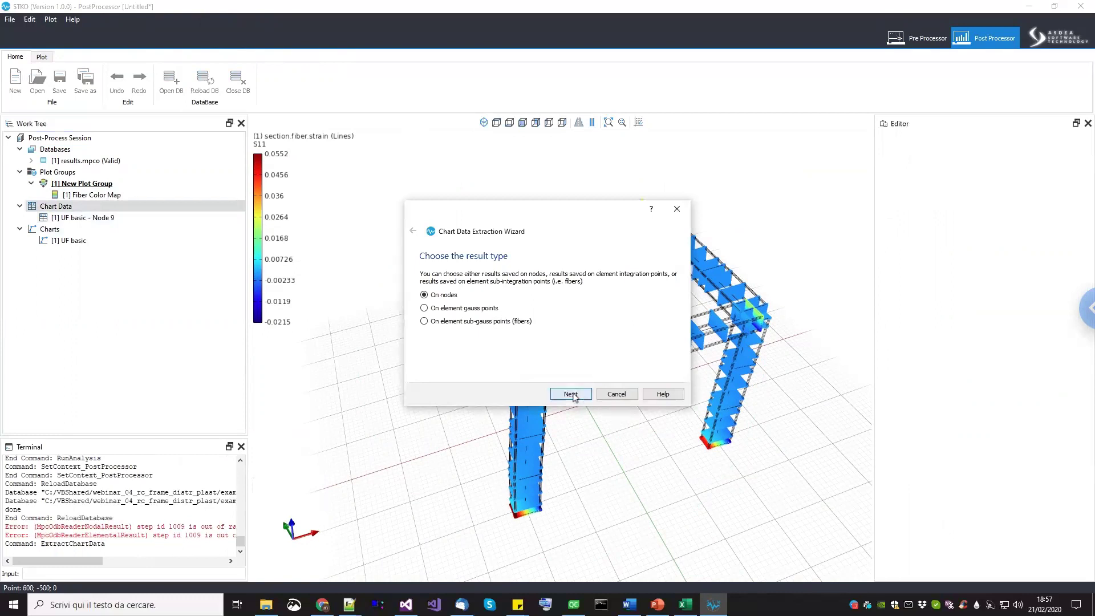
left_click(572, 394)
left_click(492, 321)
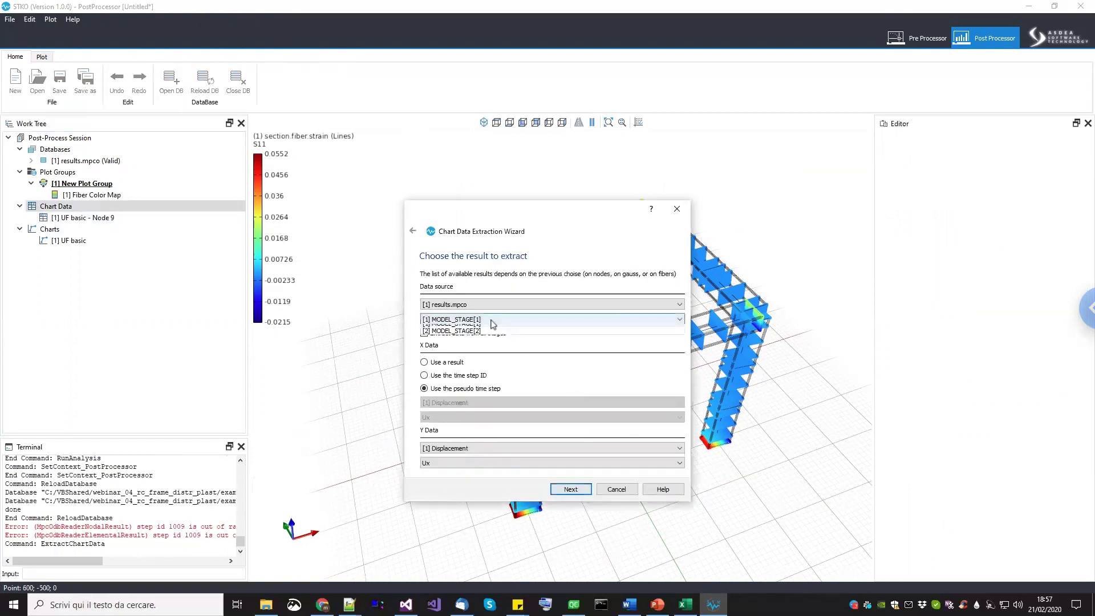
left_click(482, 331)
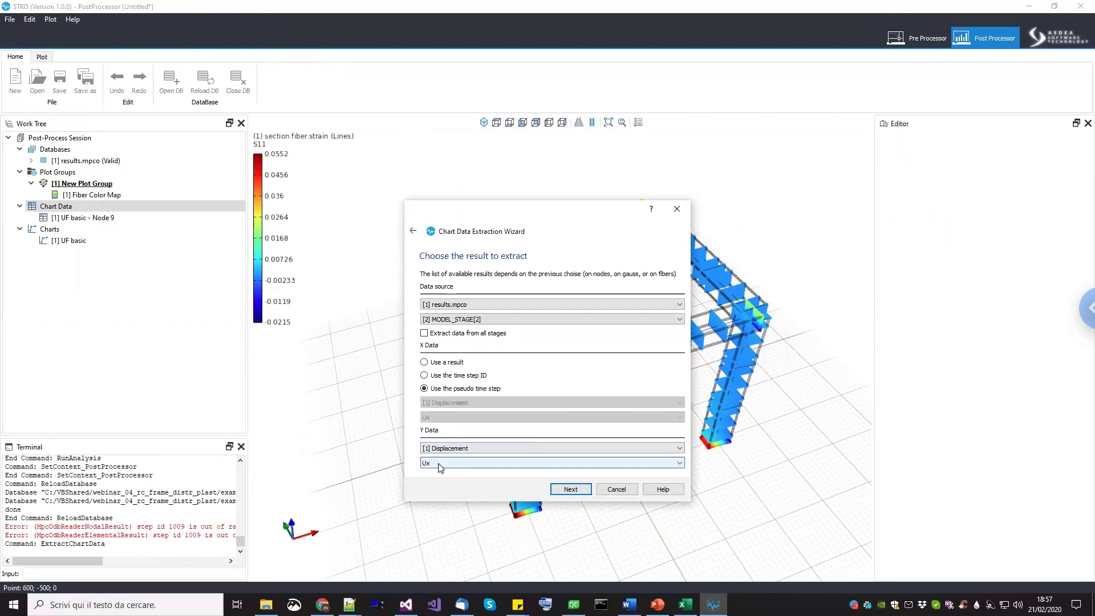
left_click(566, 490)
left_click(576, 490)
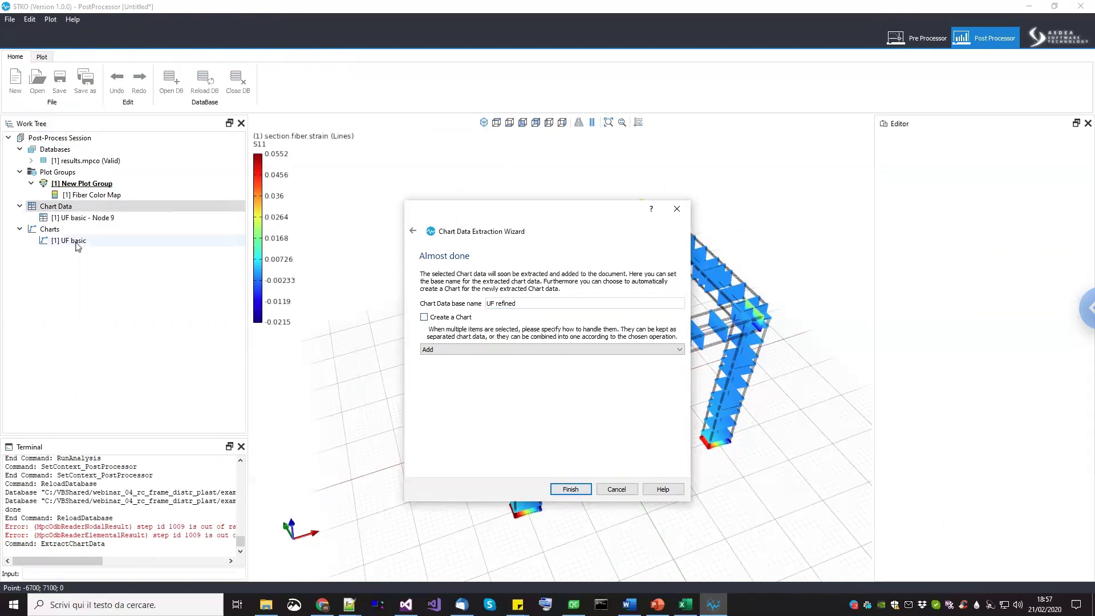
left_click(584, 493)
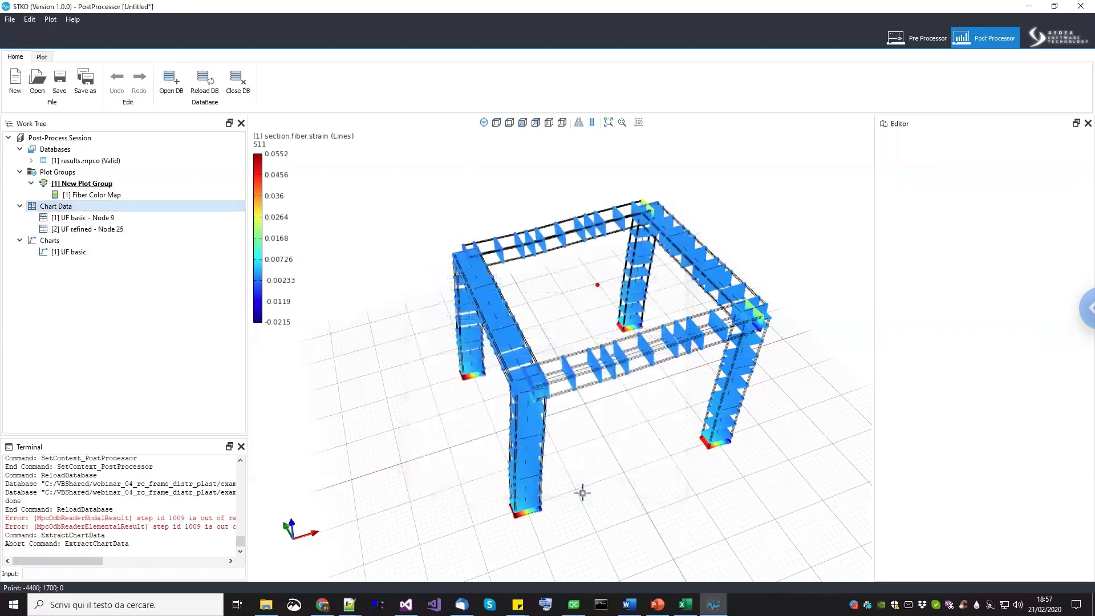
Add the UF refined - Node 25 data to the UF basic chart.
left_click(105, 231)
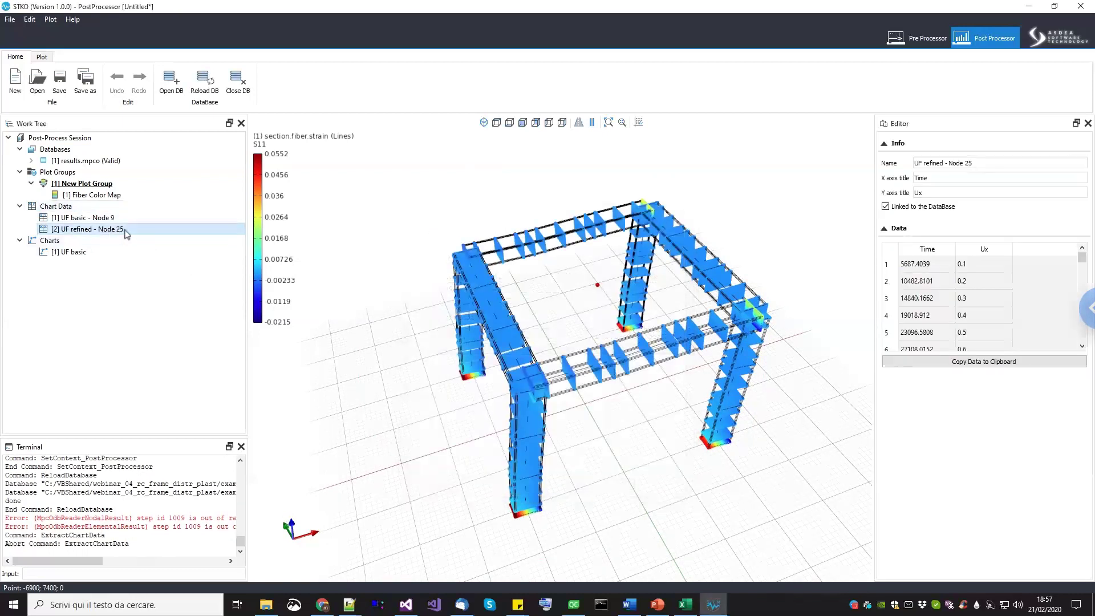
left_click(116, 252)
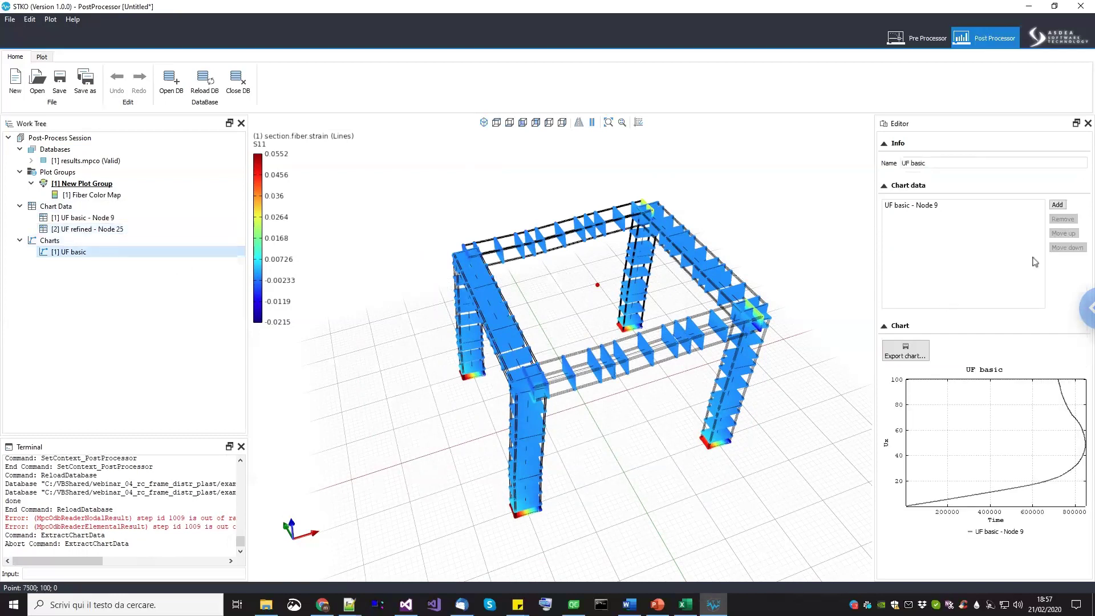
left_click(1056, 205)
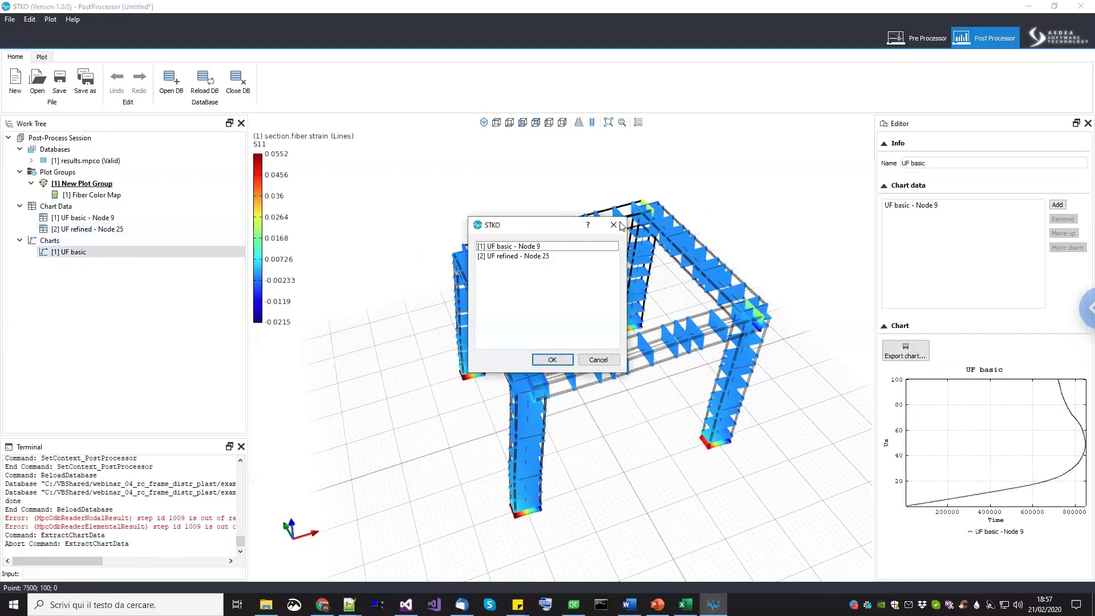
left_click(531, 257)
left_click(552, 360)
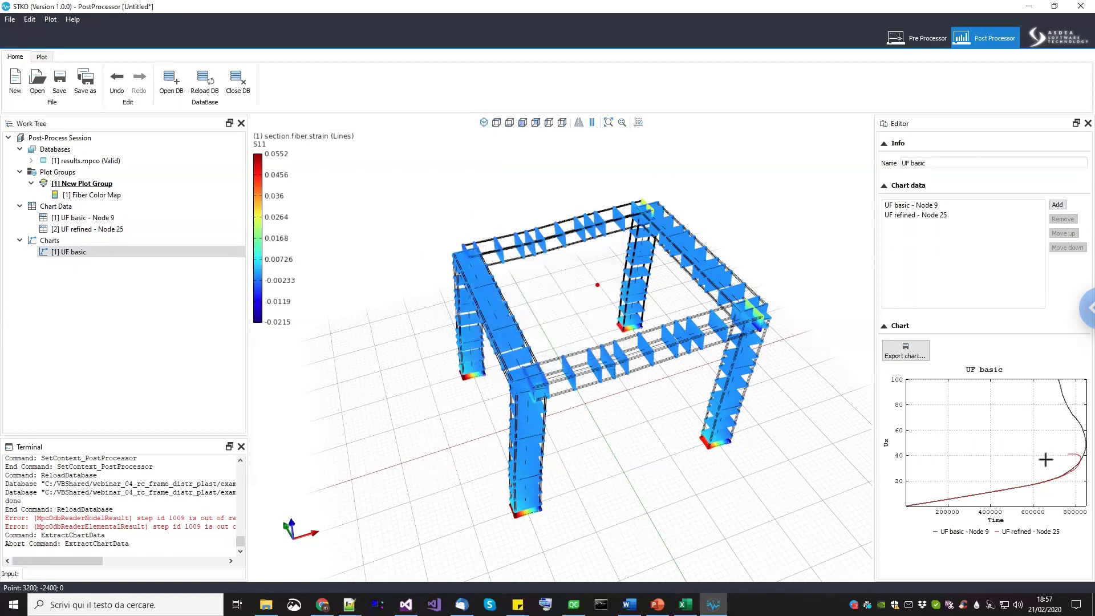
Compare the basic and refined curves around their peak in the UF basic chart and examine the deformed frame.
scroll(999, 460, "down", 3)
scroll(1002, 465, "up", 4)
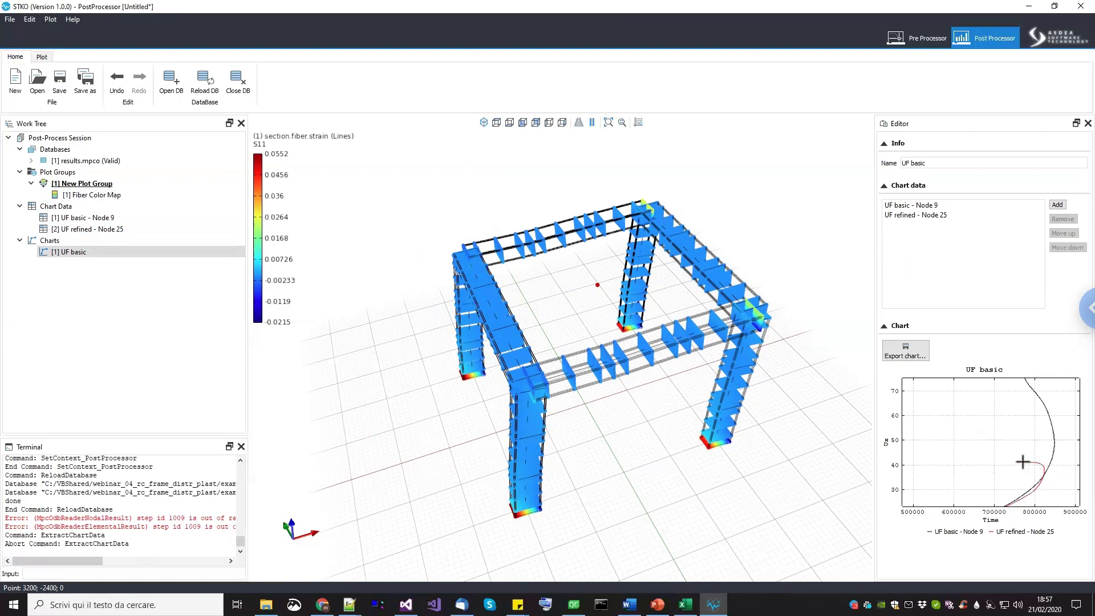
scroll(1006, 462, "down", 2)
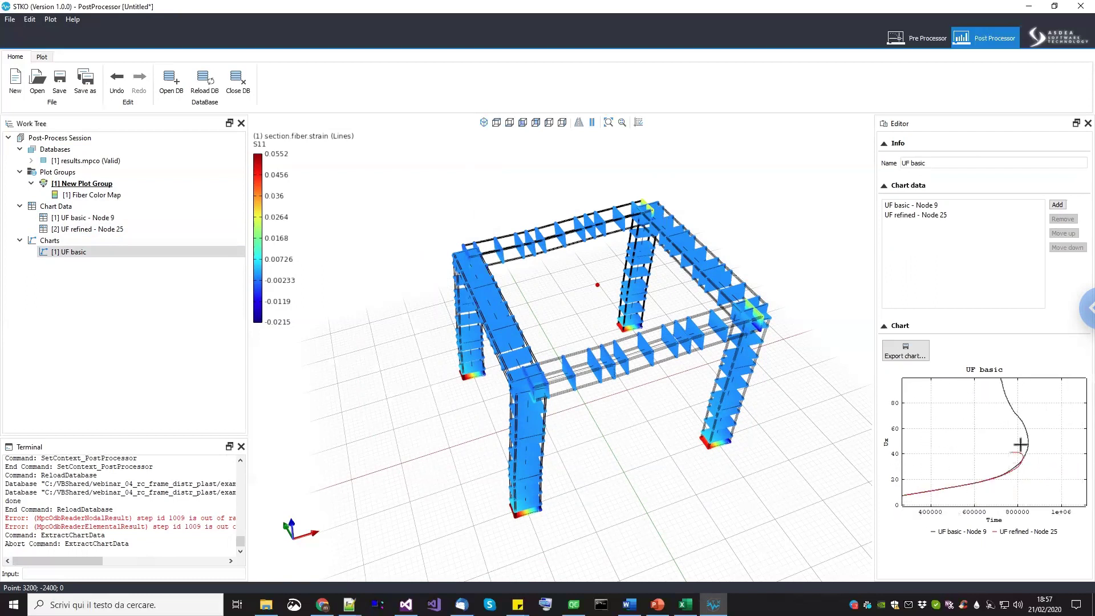
left_click_drag(1005, 419, 1033, 399)
middle_click_drag(619, 416, 562, 441)
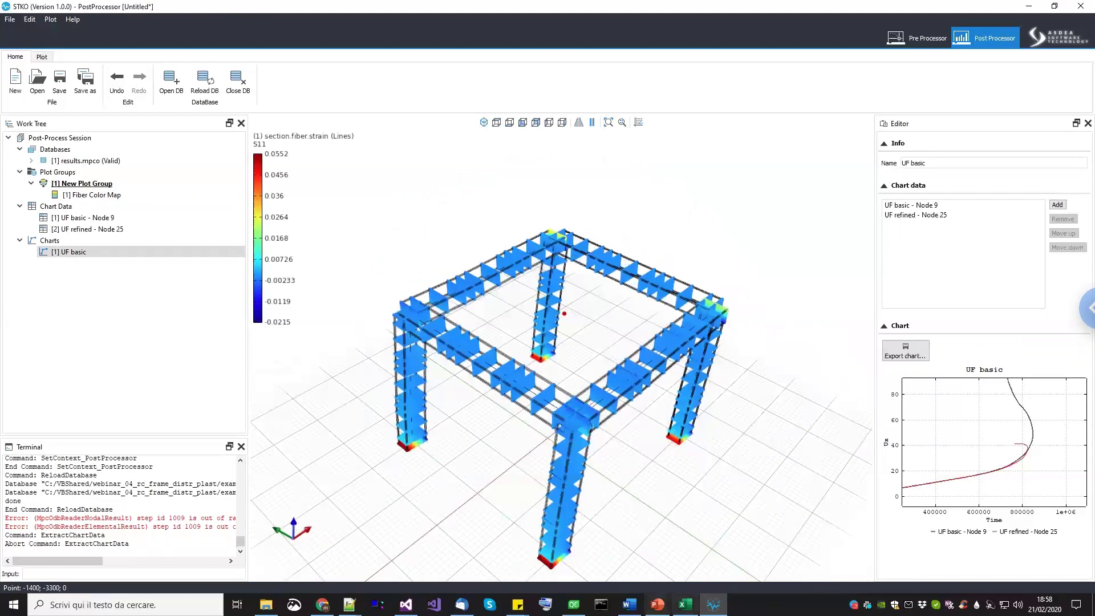
Switch to the contents.pptx presentation in PowerPoint and show the fracture energy regularization slide.
left_click(657, 605)
left_click(109, 296)
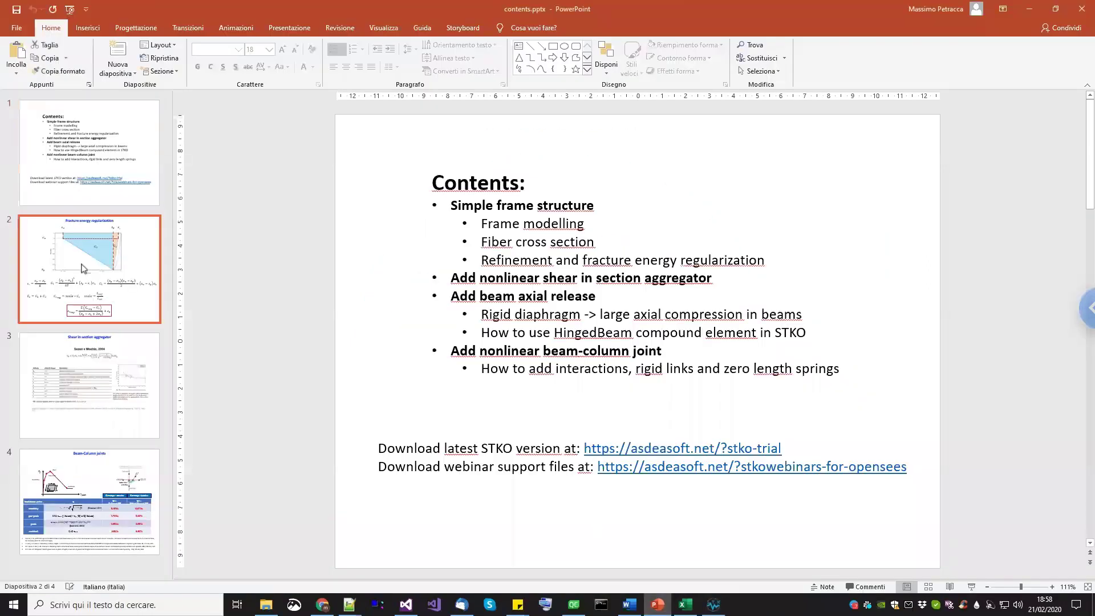
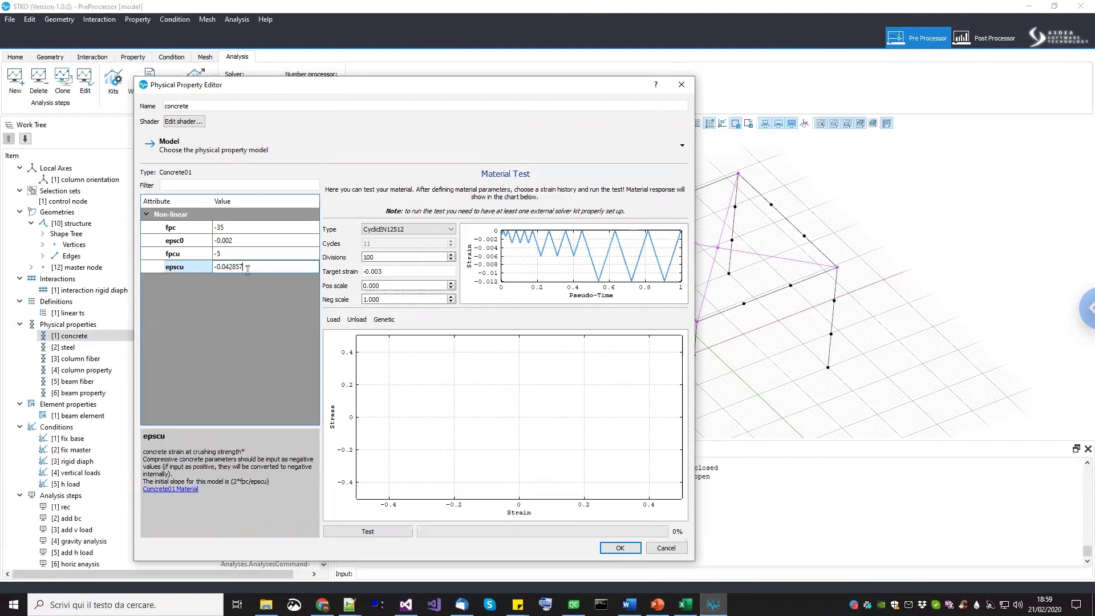
Apply the crushing strain epscu of -0.042857 to the concrete material and save the model.
left_click(622, 550)
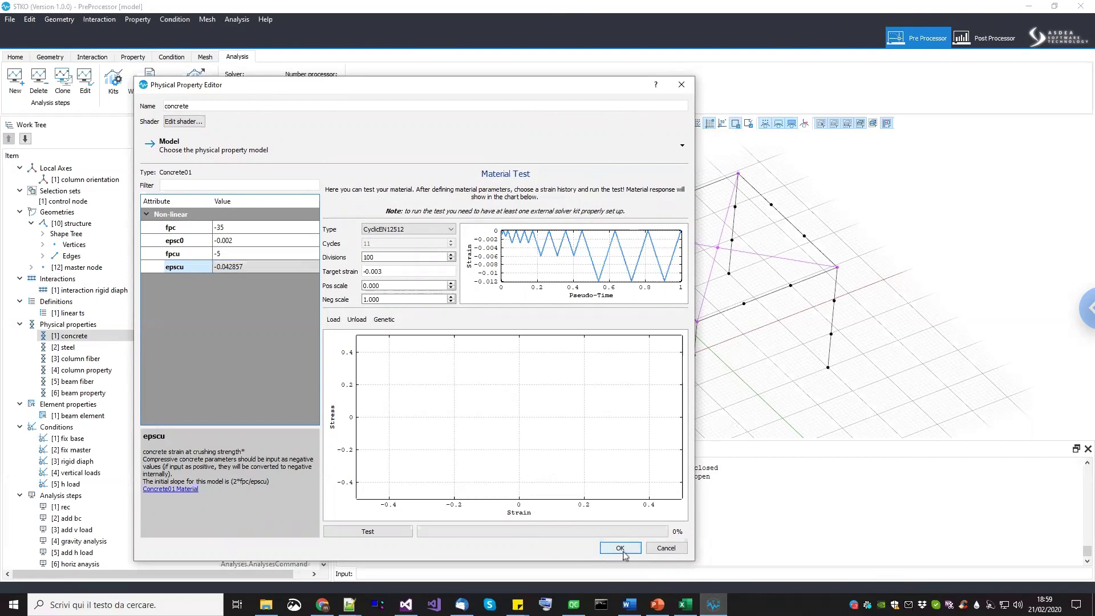
left_click(10, 21)
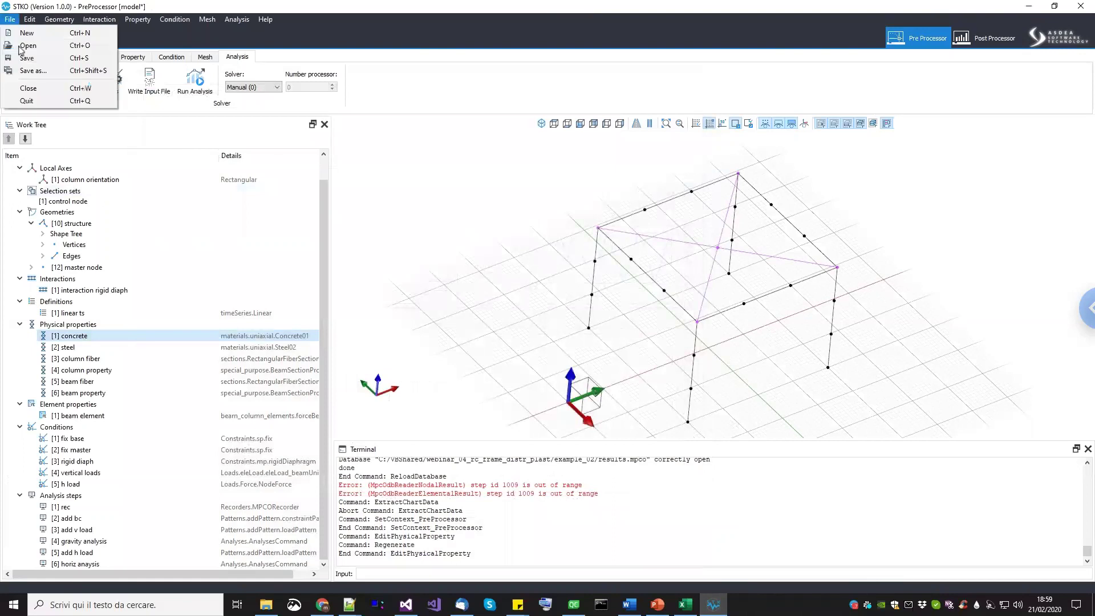
left_click(26, 60)
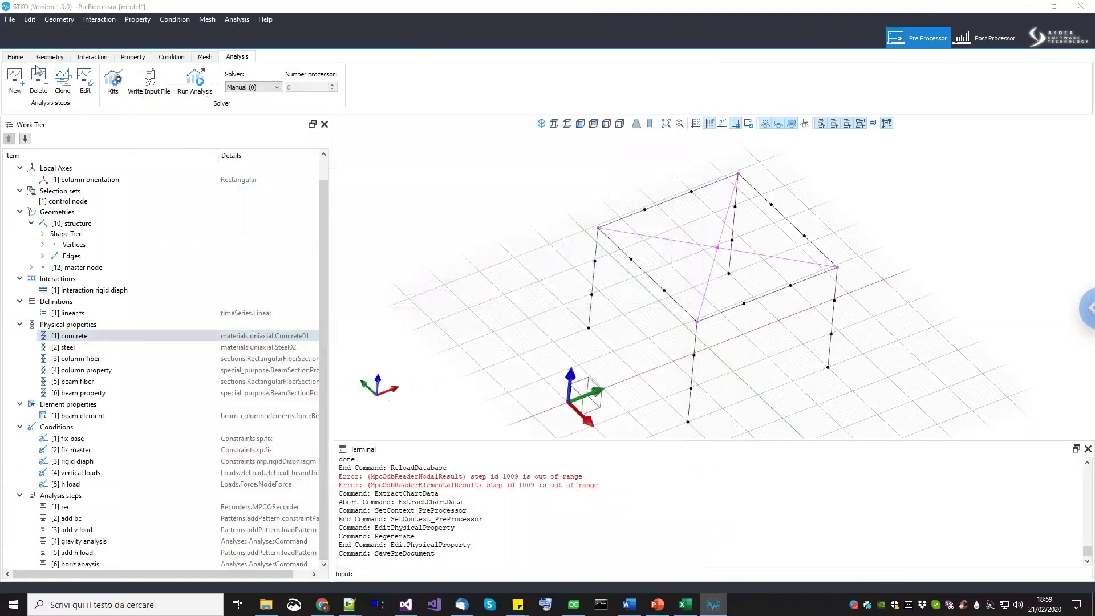
Rerun the analysis in the example_02 folder with the regularized concrete and dismiss the solver console when it ends.
left_click(195, 85)
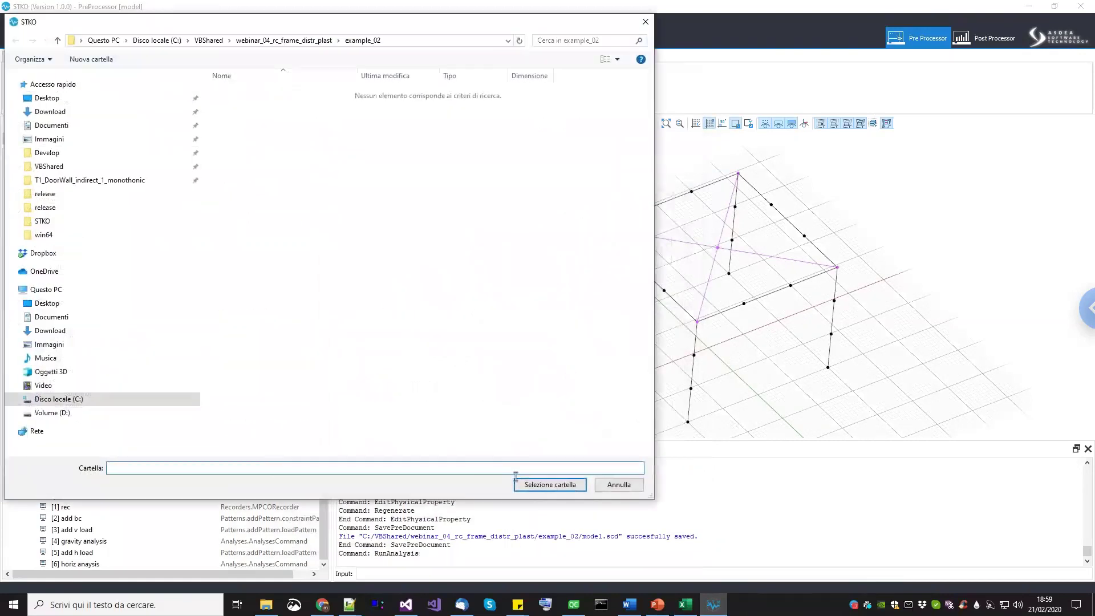
left_click(556, 484)
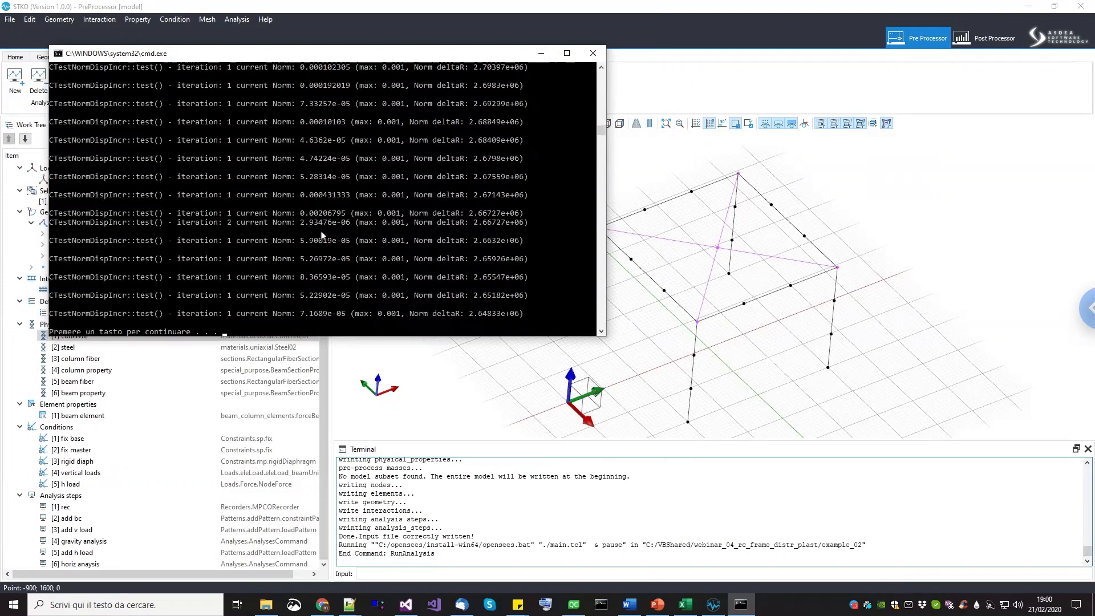
key("Return")
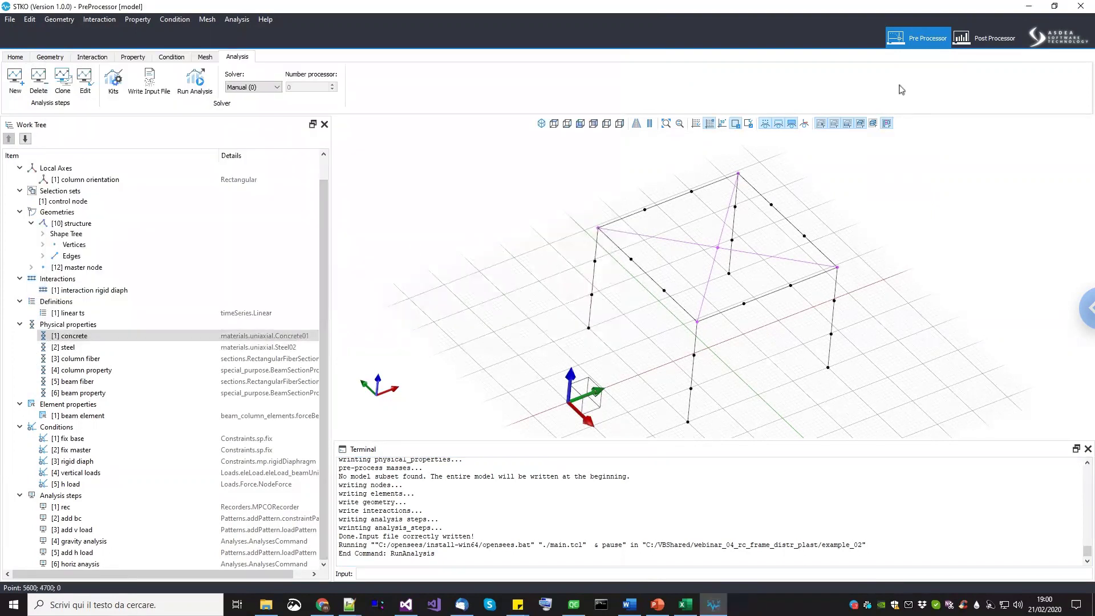
In the post-processor, reload the results.mpco database and display the UF basic chart to compare the updated curves.
left_click(977, 44)
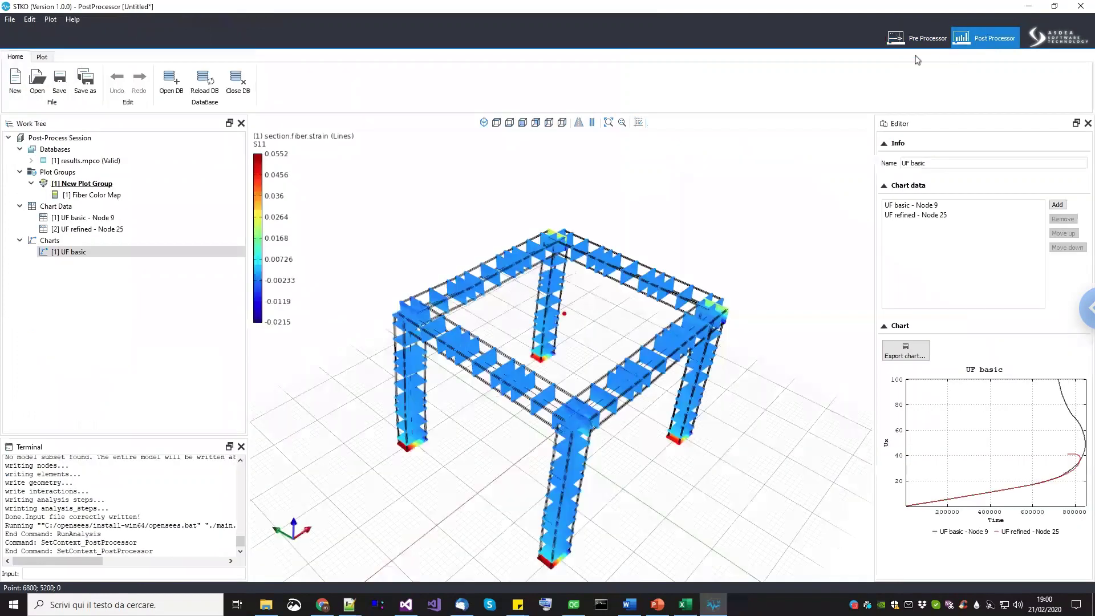
left_click(94, 228)
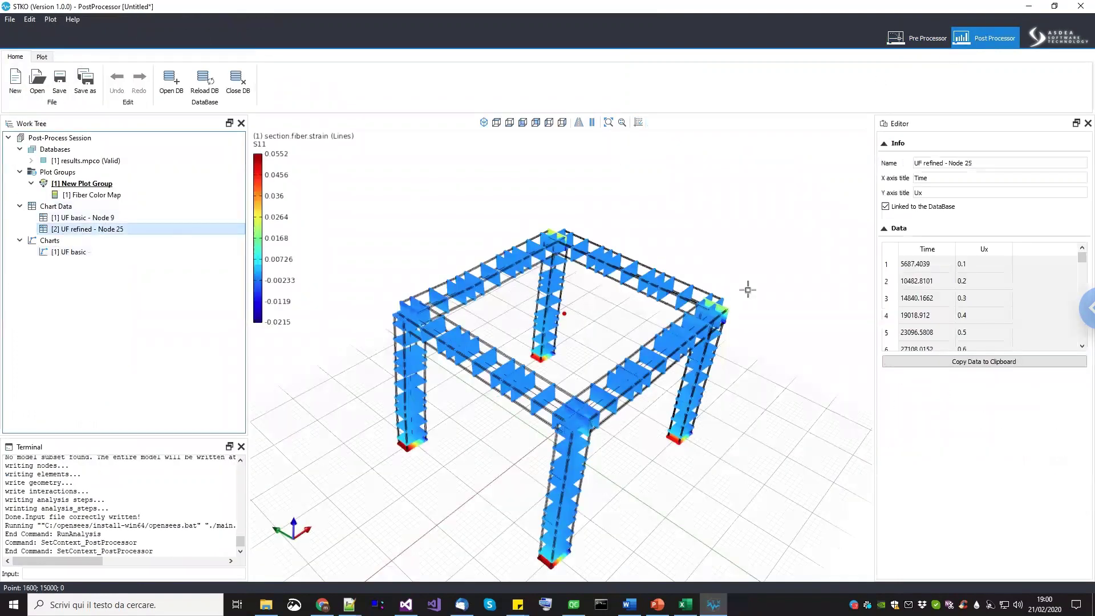
left_click(99, 253)
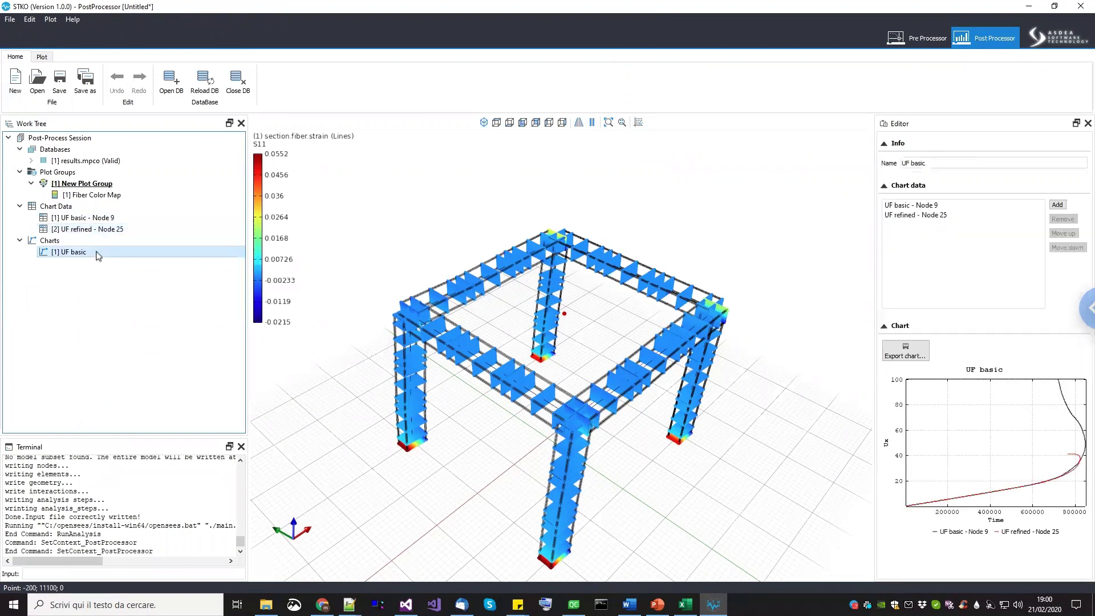
right_click(97, 162)
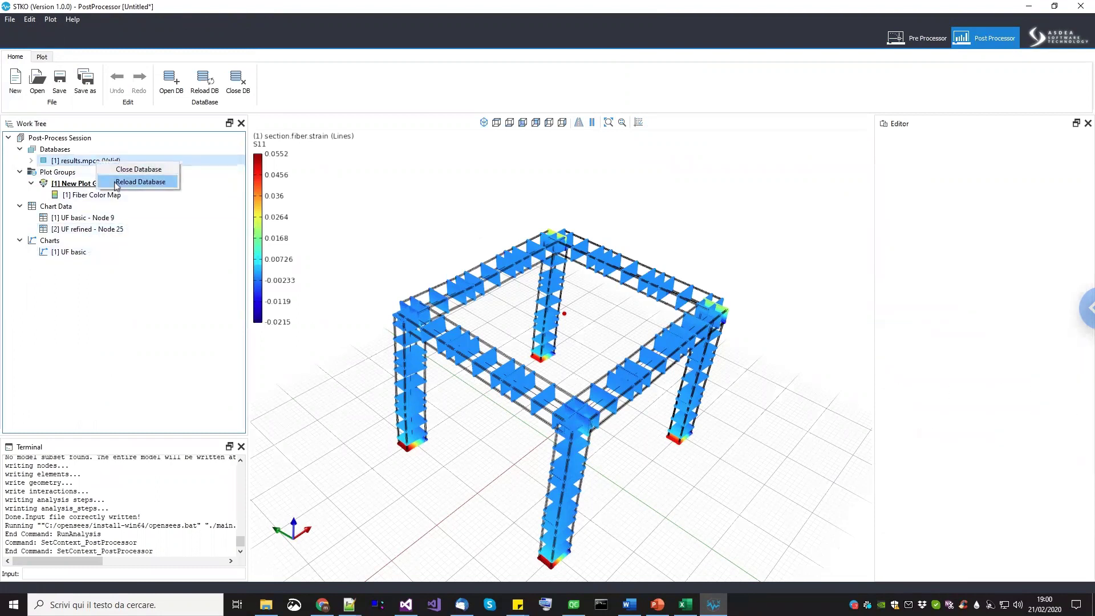
left_click(116, 182)
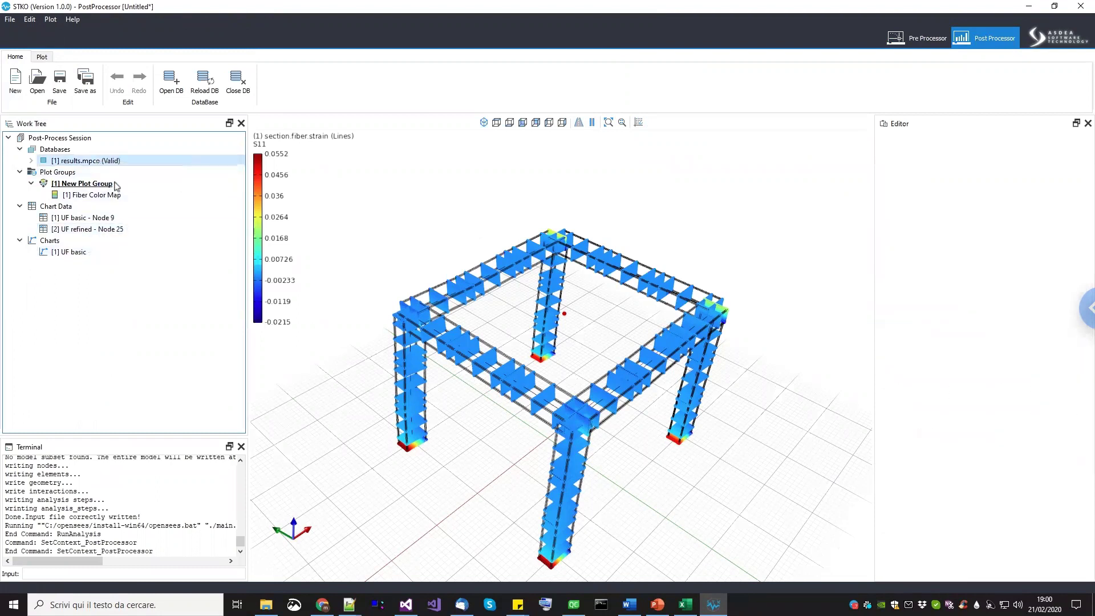
left_click(88, 255)
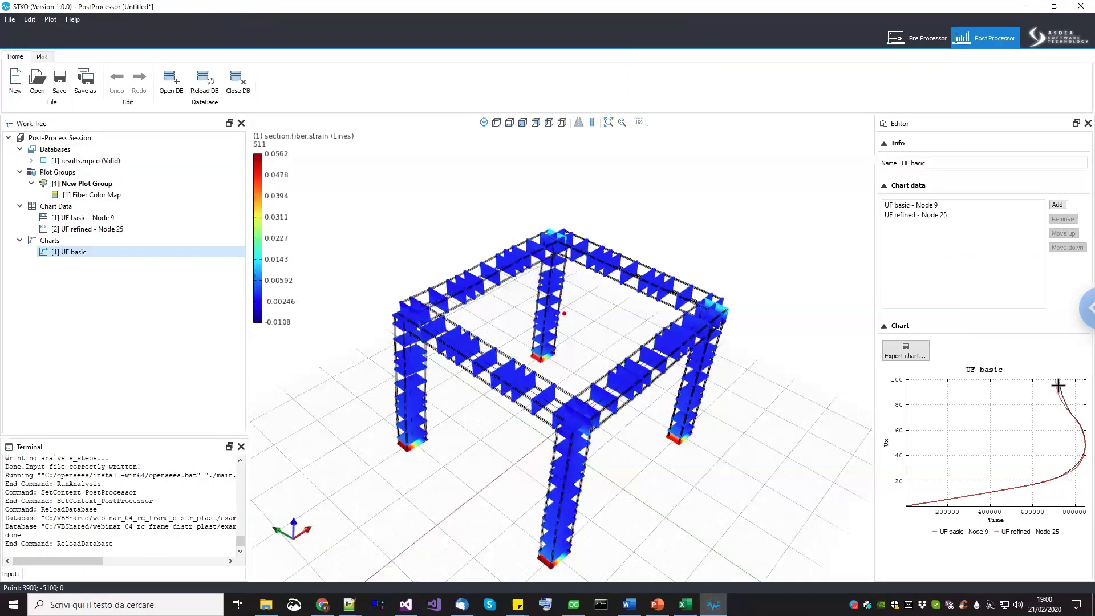
middle_click_drag(566, 470, 470, 435)
middle_click_drag(625, 454, 591, 425)
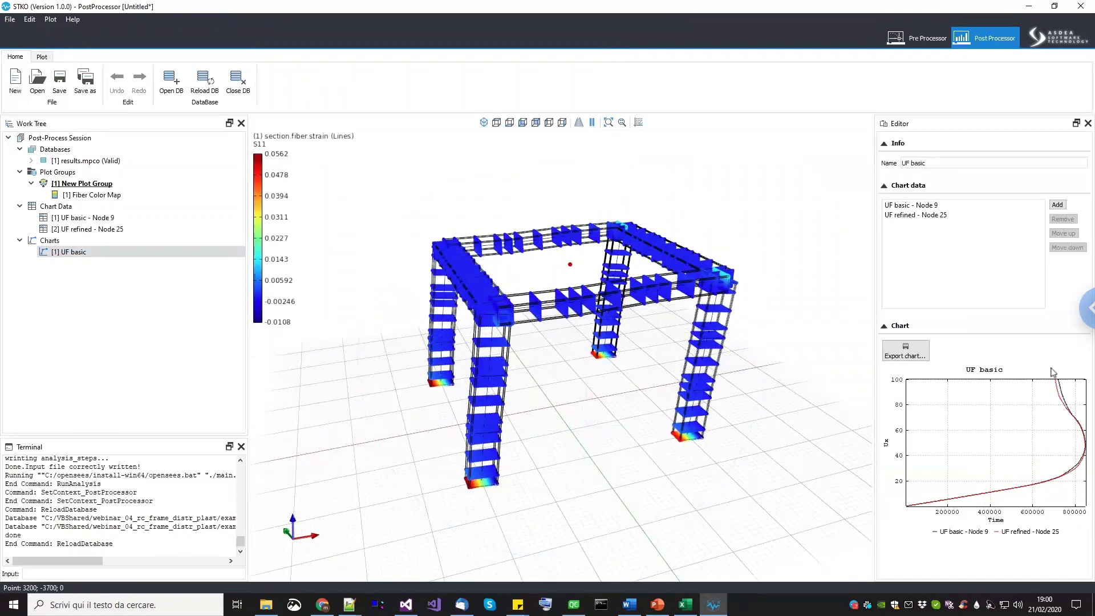
middle_click_drag(524, 494, 629, 549)
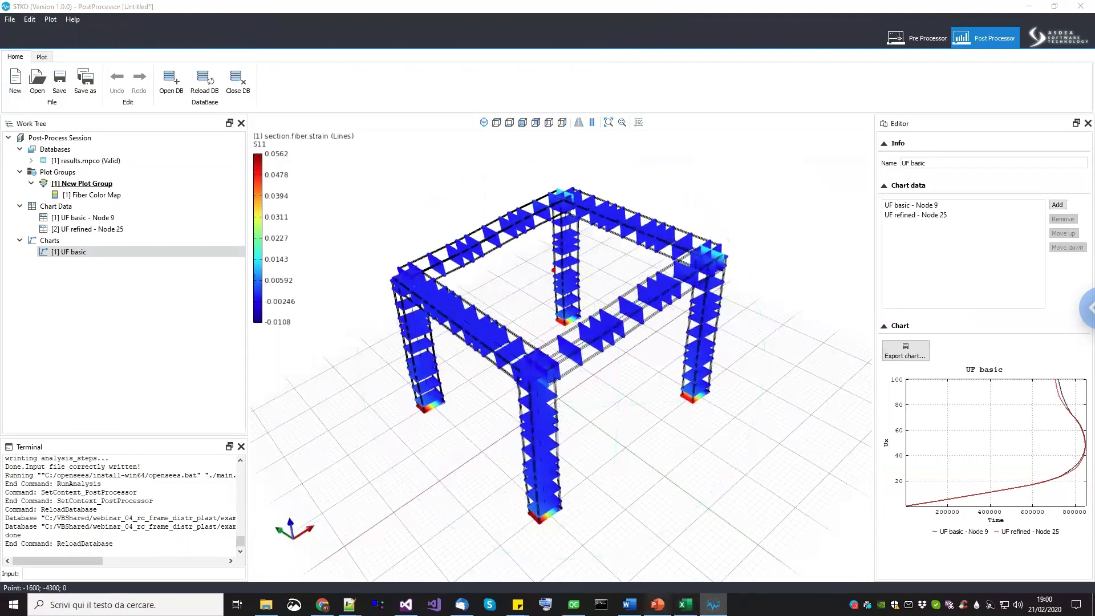
Switch to PowerPoint, view the "Shear in section aggregator" slide, and return to STKO.
left_click(658, 604)
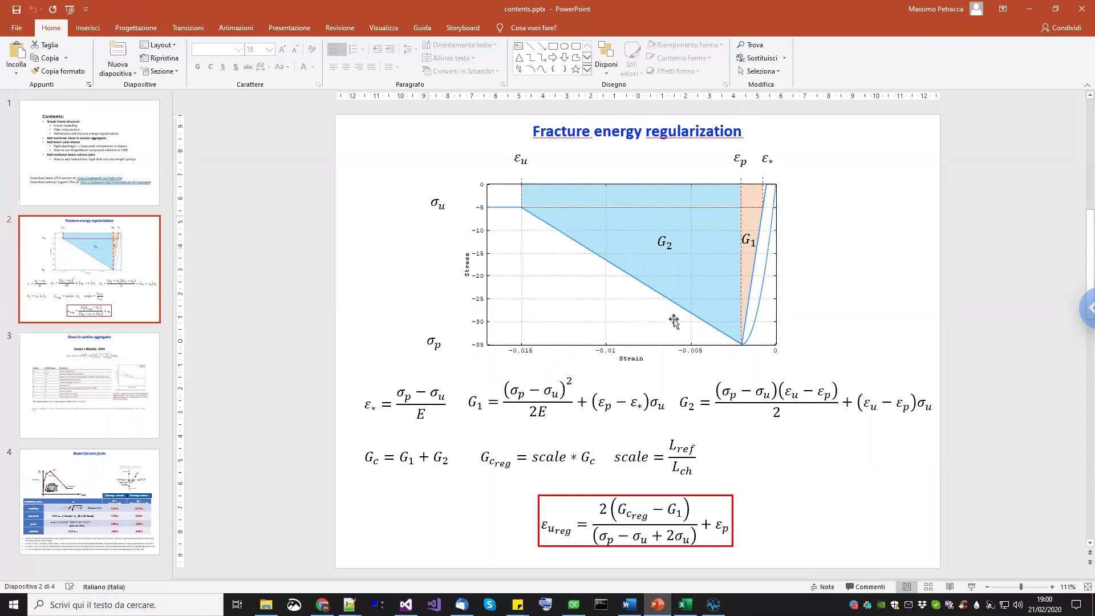
left_click(110, 413)
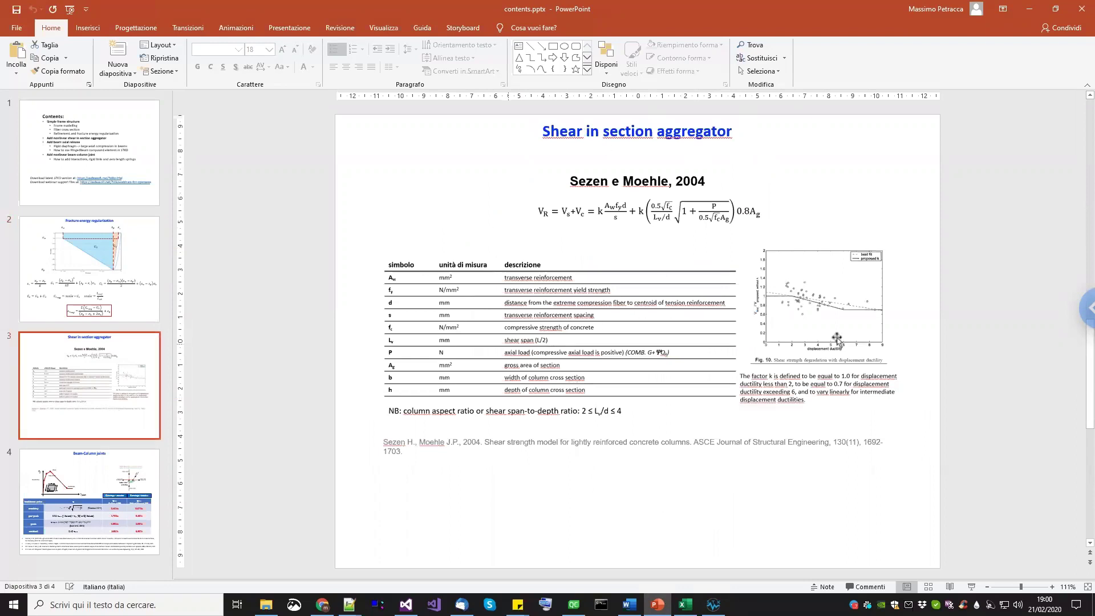
left_click(713, 605)
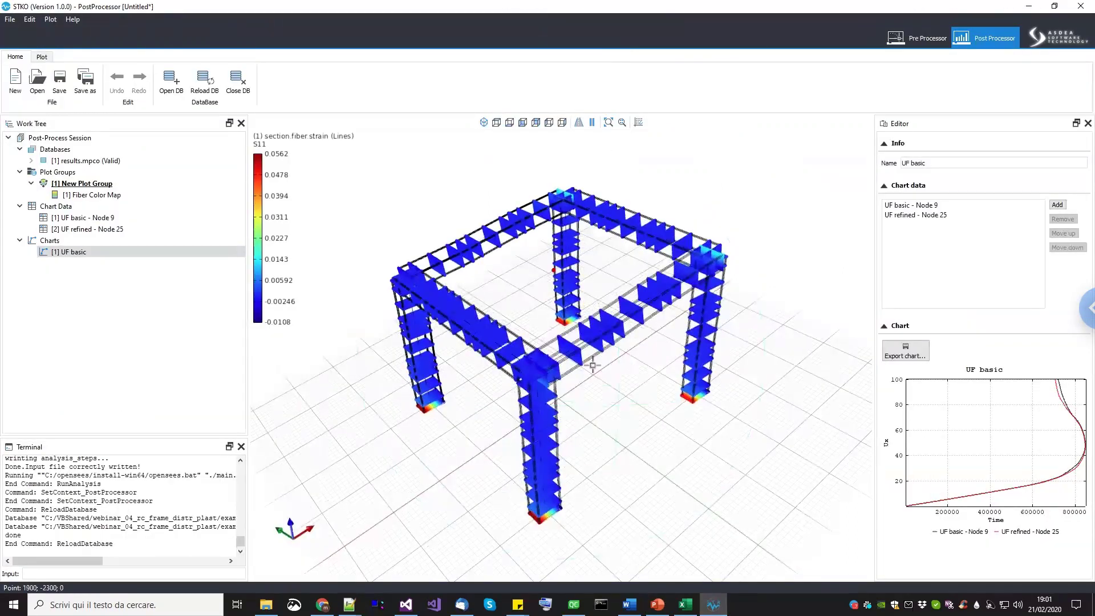
Examine the section fiber strain plot on the 3D frame's columns and beams from several angles.
middle_click_drag(583, 314, 565, 373)
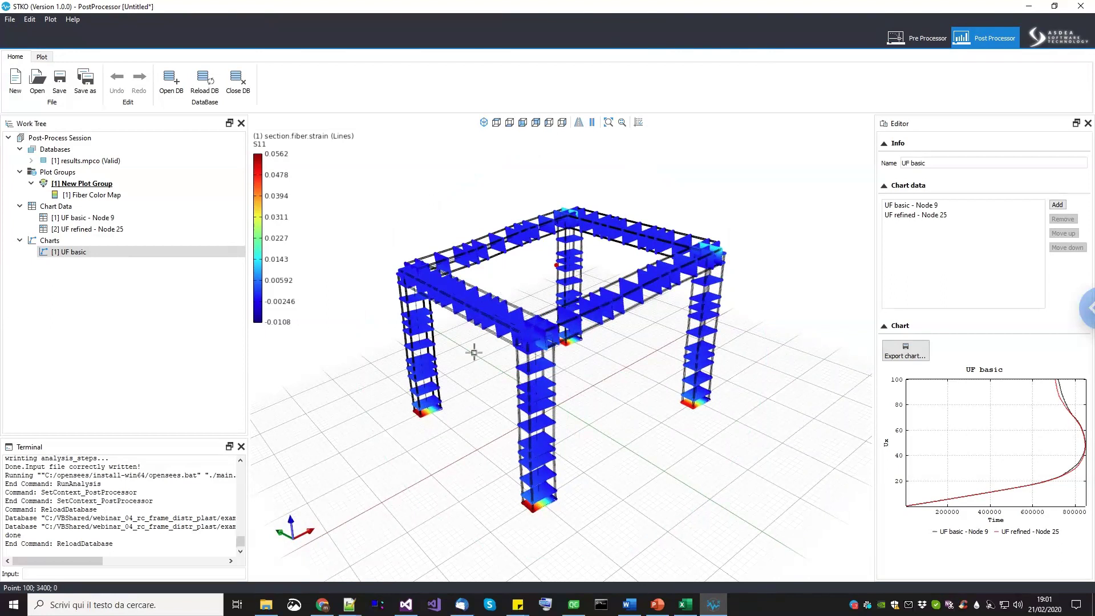
middle_click_drag(594, 420, 582, 498)
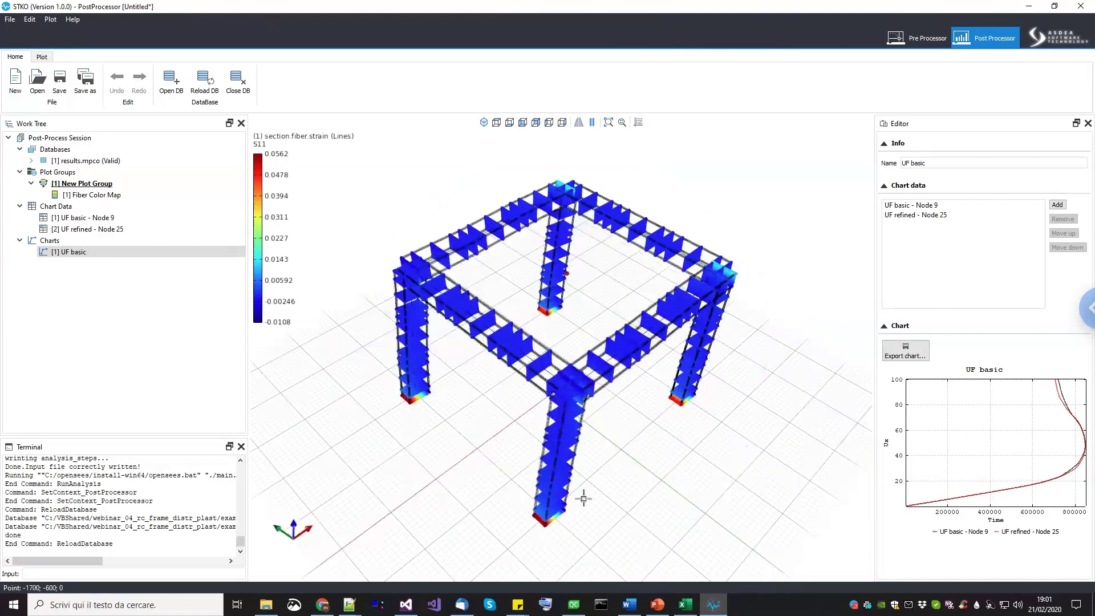
scroll(577, 454, "up", 3)
scroll(535, 452, "down", 3)
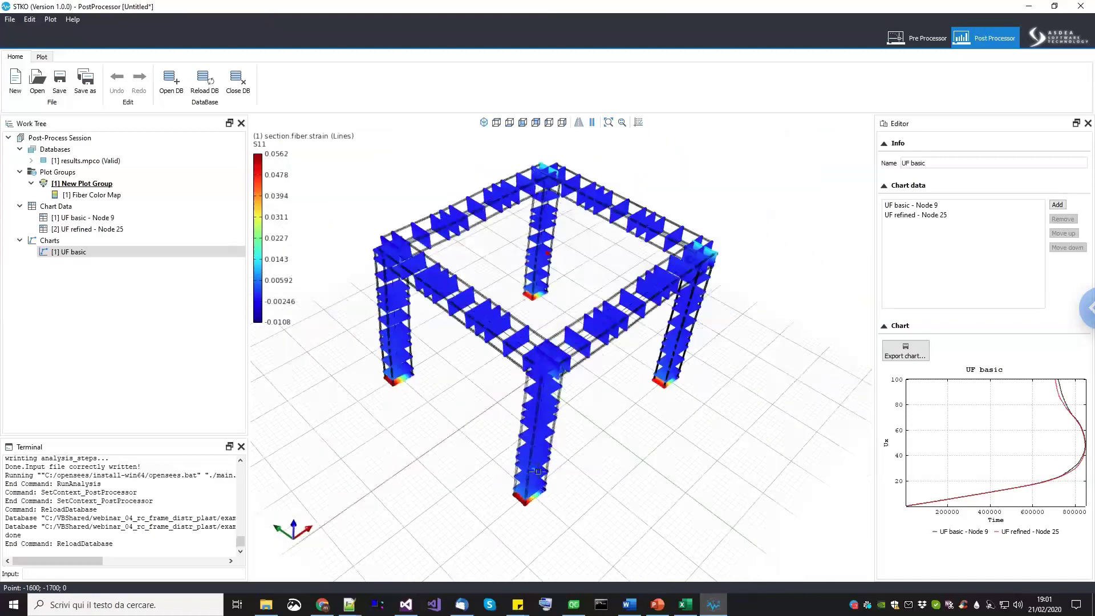
scroll(536, 471, "up", 3)
middle_click_drag(496, 392, 512, 466)
scroll(489, 358, "down", 4)
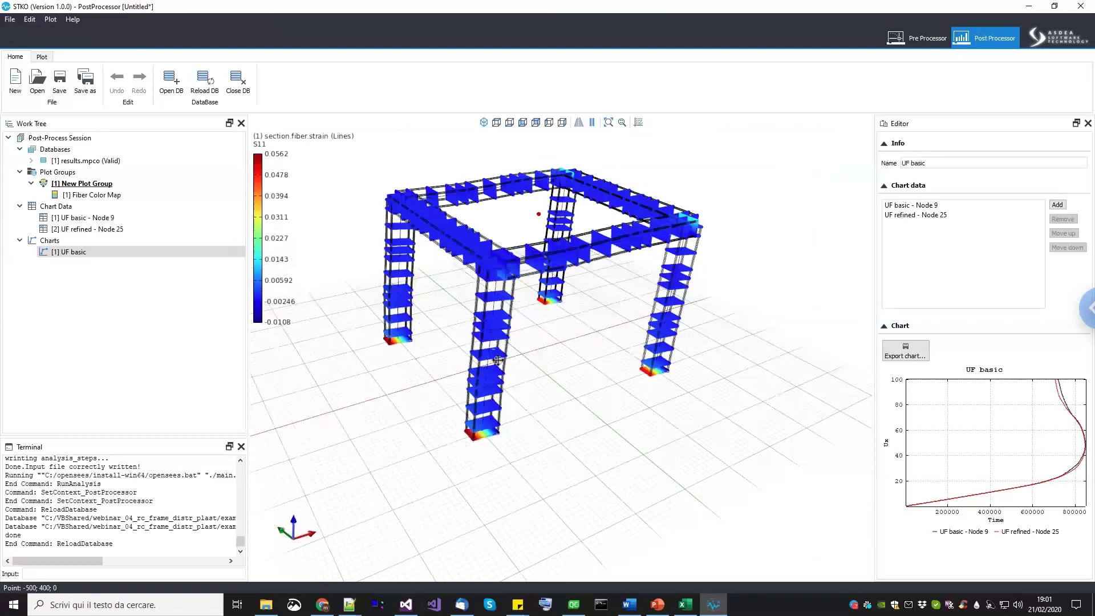
scroll(499, 370, "down", 1)
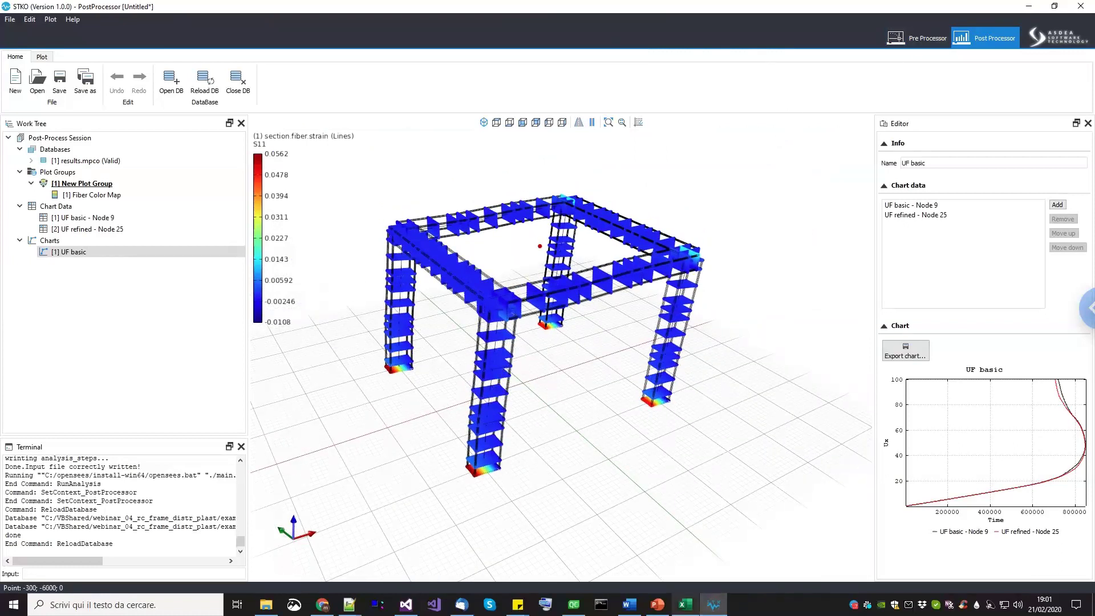
Recheck the shear slide in PowerPoint and go back to the STKO frame results.
left_click(657, 604)
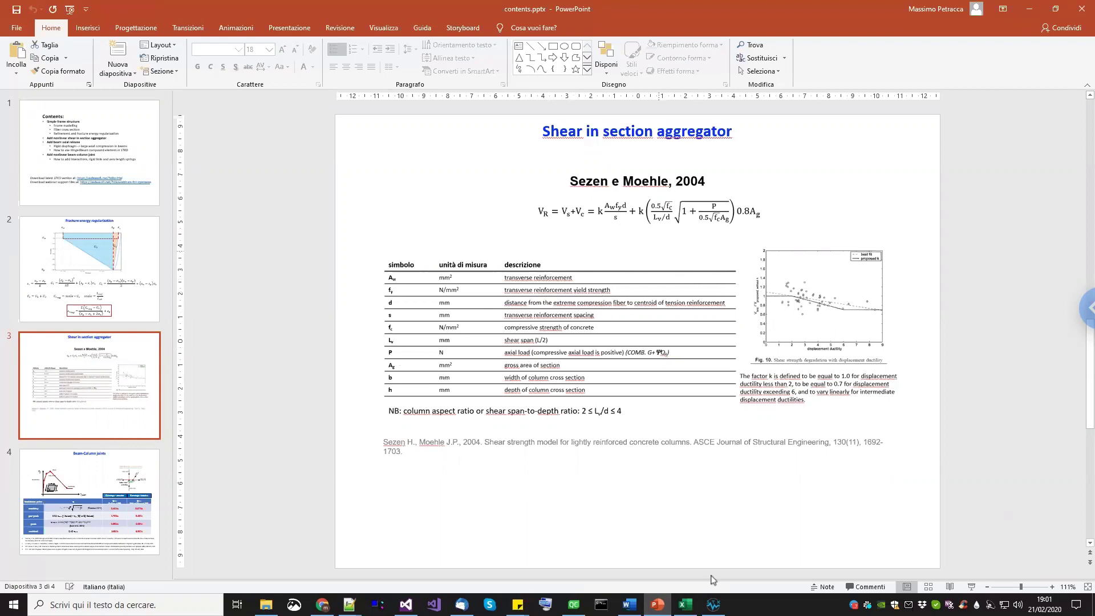
left_click(713, 604)
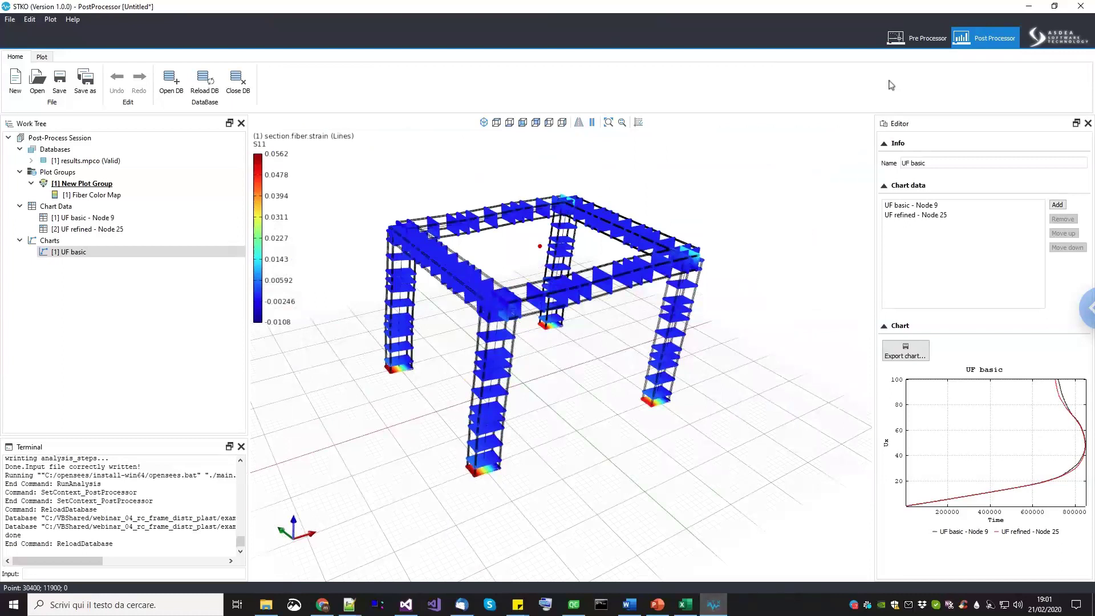
Save the current model in the pre-processor, plus a copy named model_shear in the example_02 folder.
left_click(917, 41)
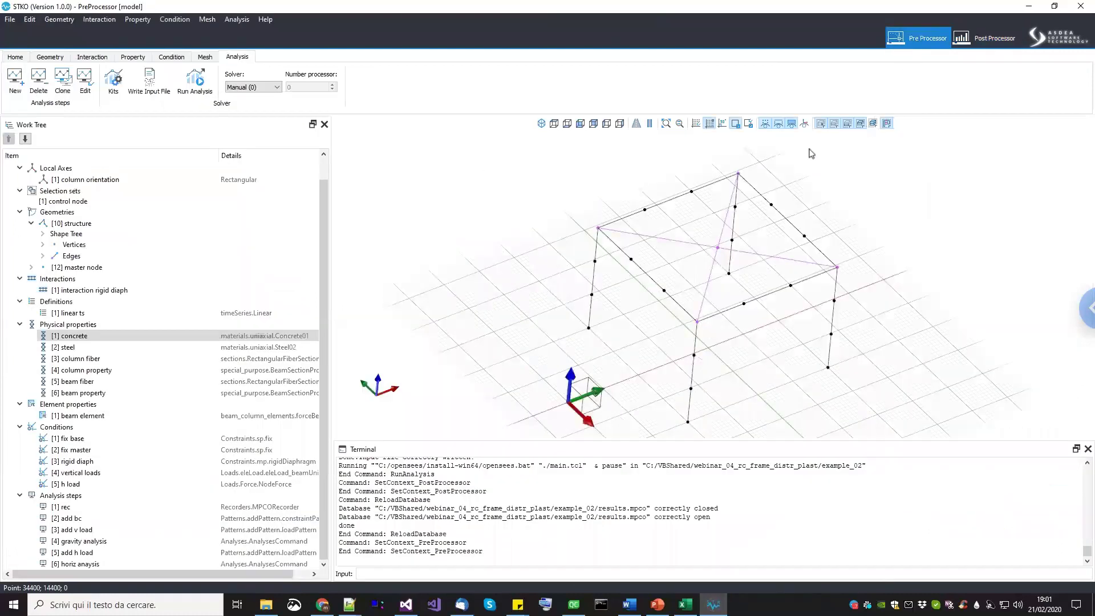
left_click(10, 18)
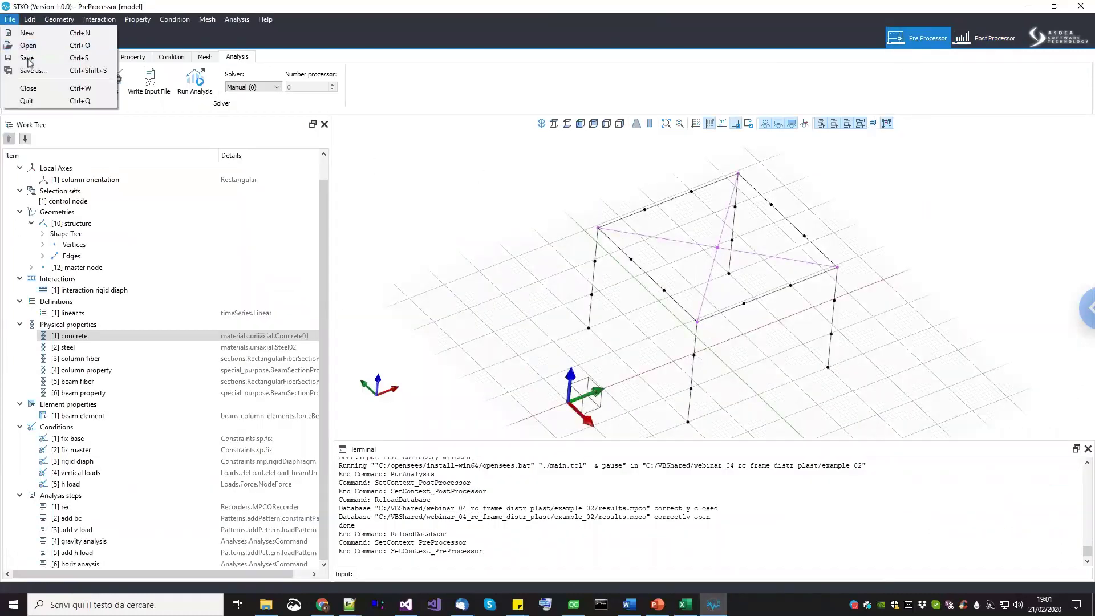
left_click(27, 59)
left_click(10, 21)
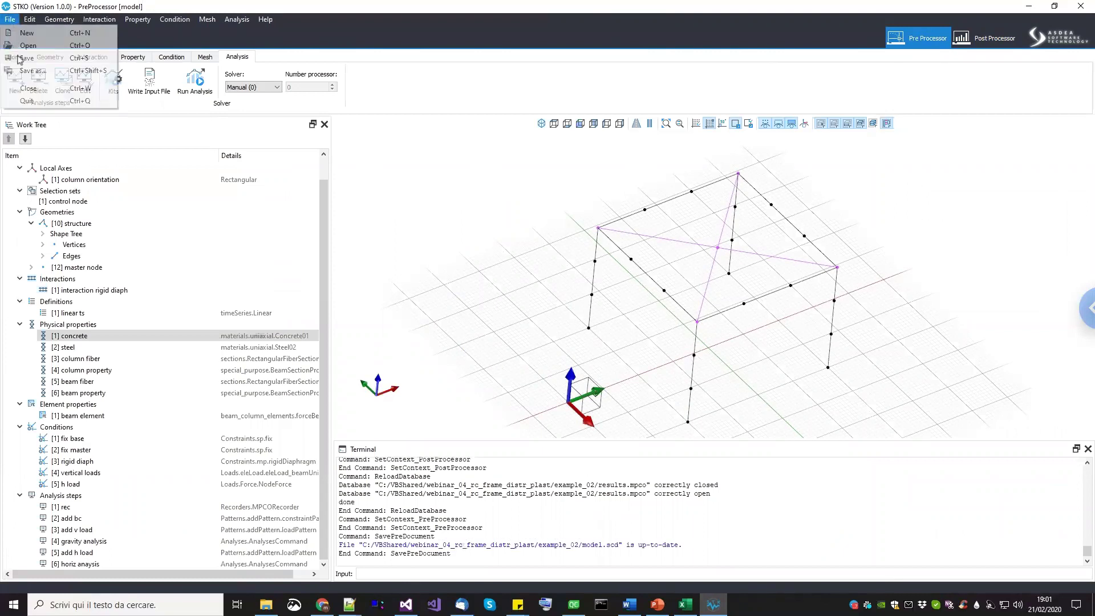
left_click(31, 70)
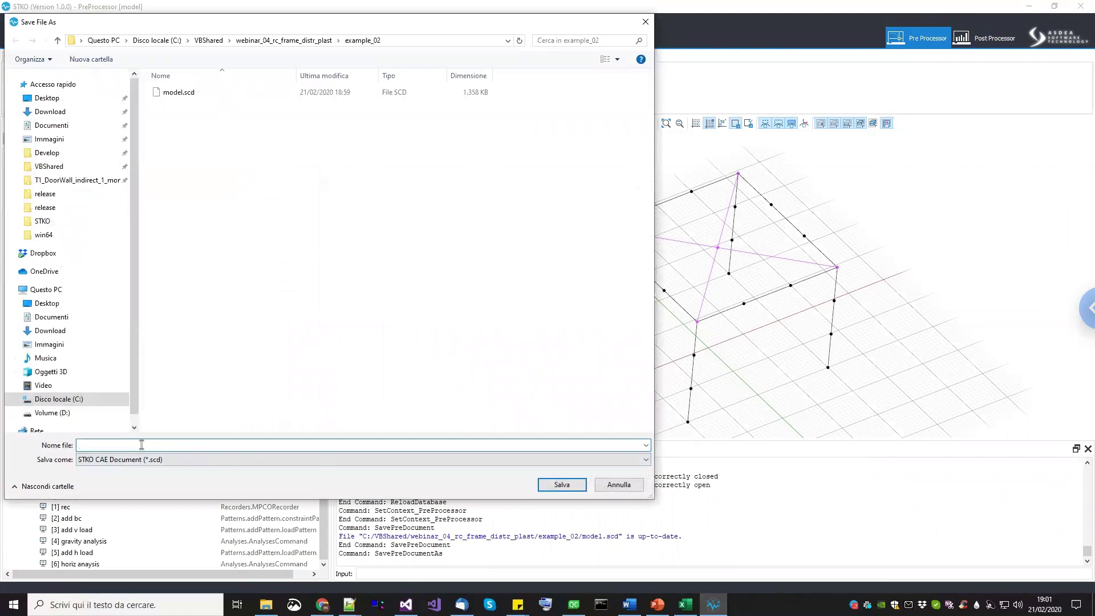
type("model_shear")
key("Return")
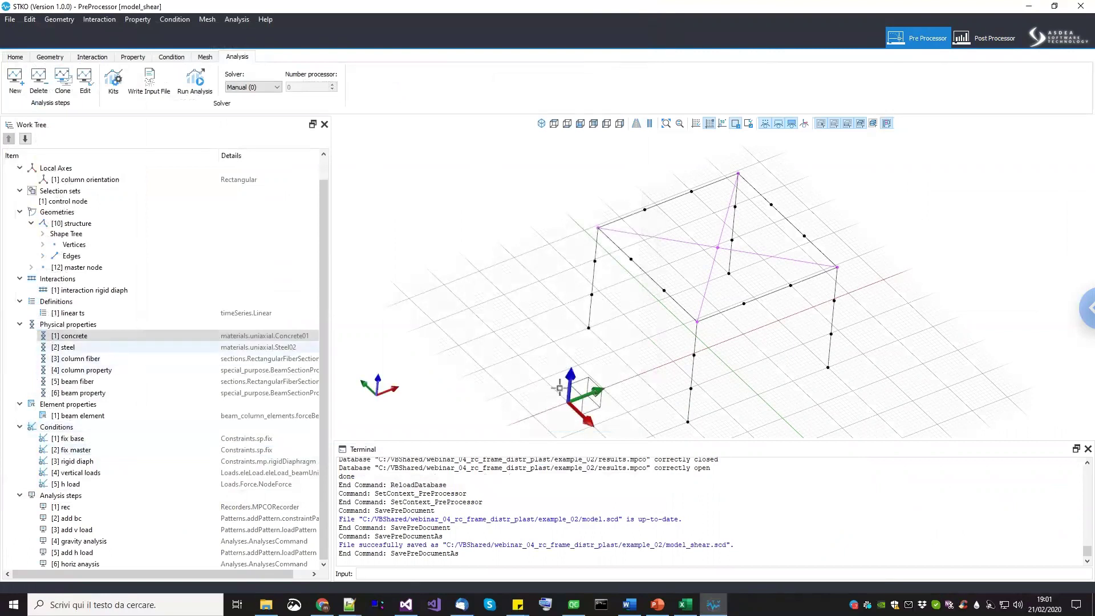
Create a new physical property named "shear Z (weak)".
left_click(90, 326)
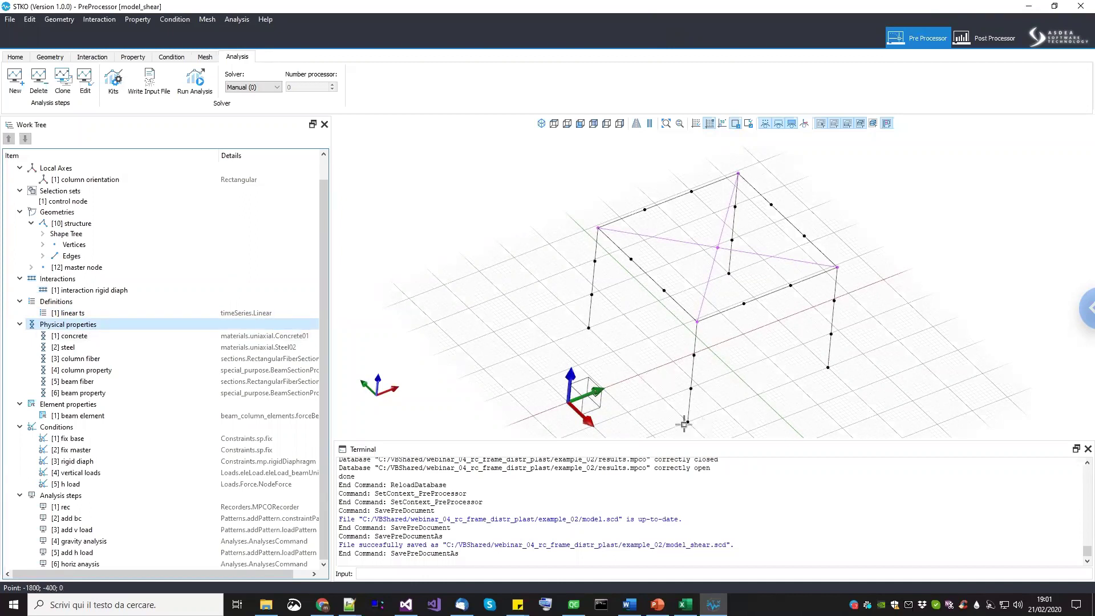
middle_click_drag(730, 303, 723, 249)
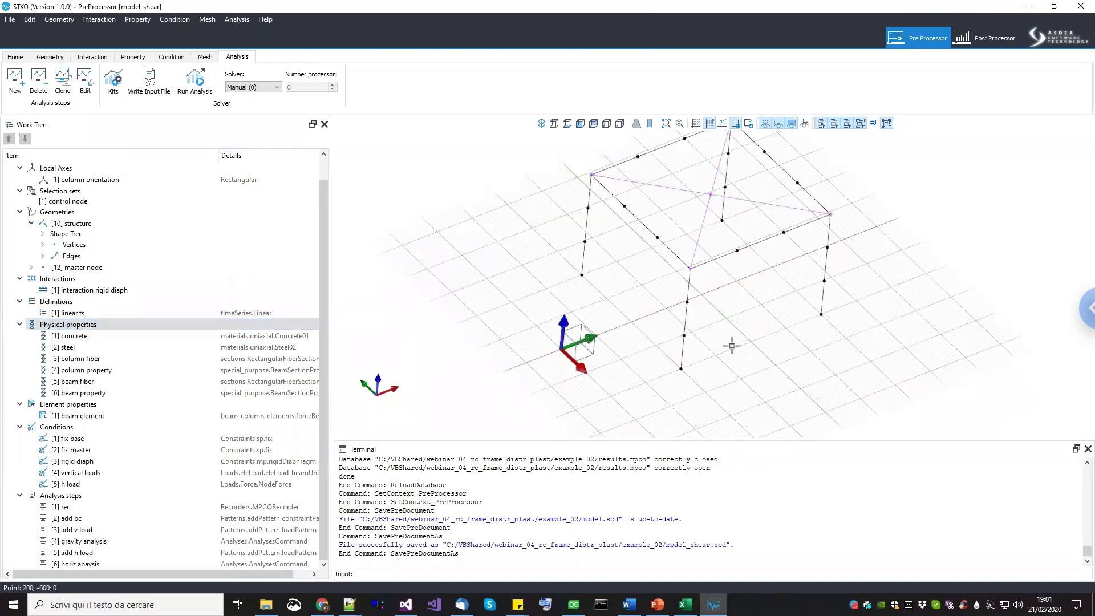
scroll(737, 396, "up", 1)
right_click(89, 324)
left_click(111, 332)
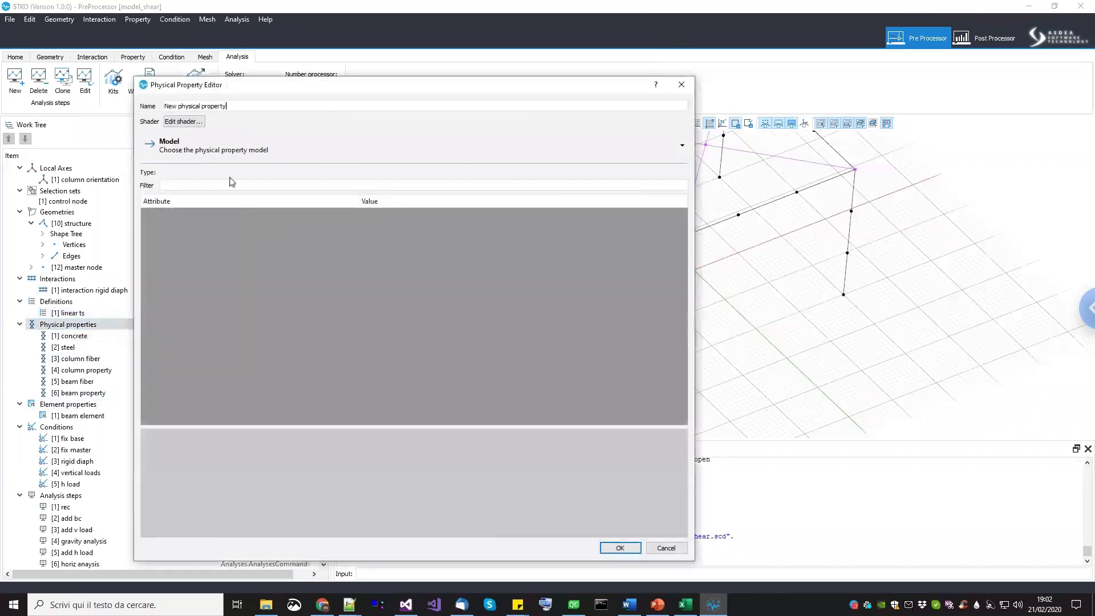
left_click_drag(228, 106, 101, 107)
type("shear Z (weak")
Assign the uniaxial ModIMKPinching material model to the shear Z (weak) property.
left_click(195, 154)
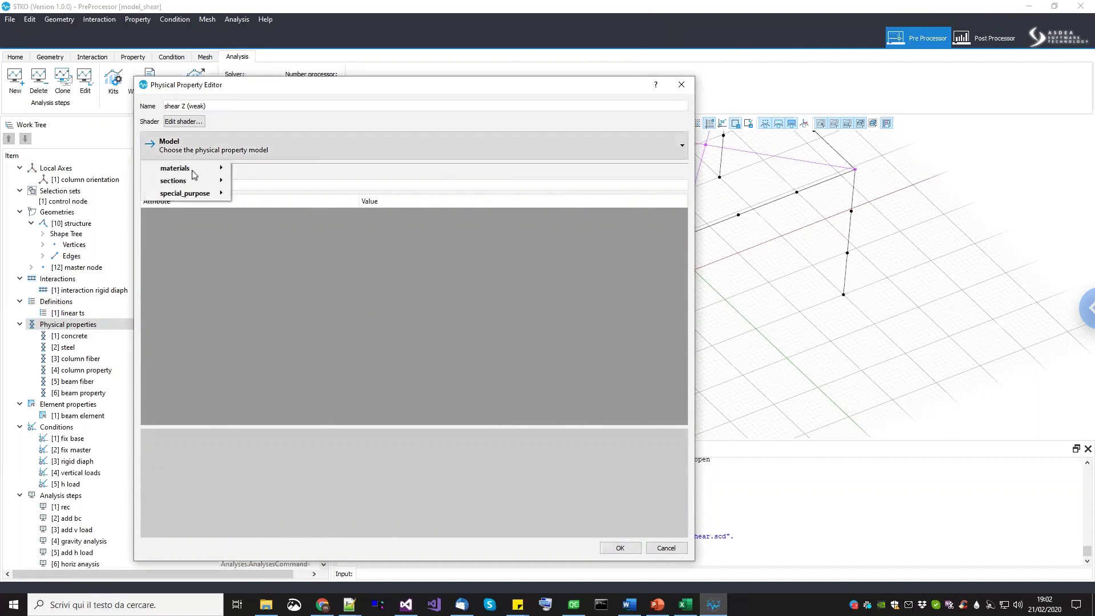
mouse_move(200, 173)
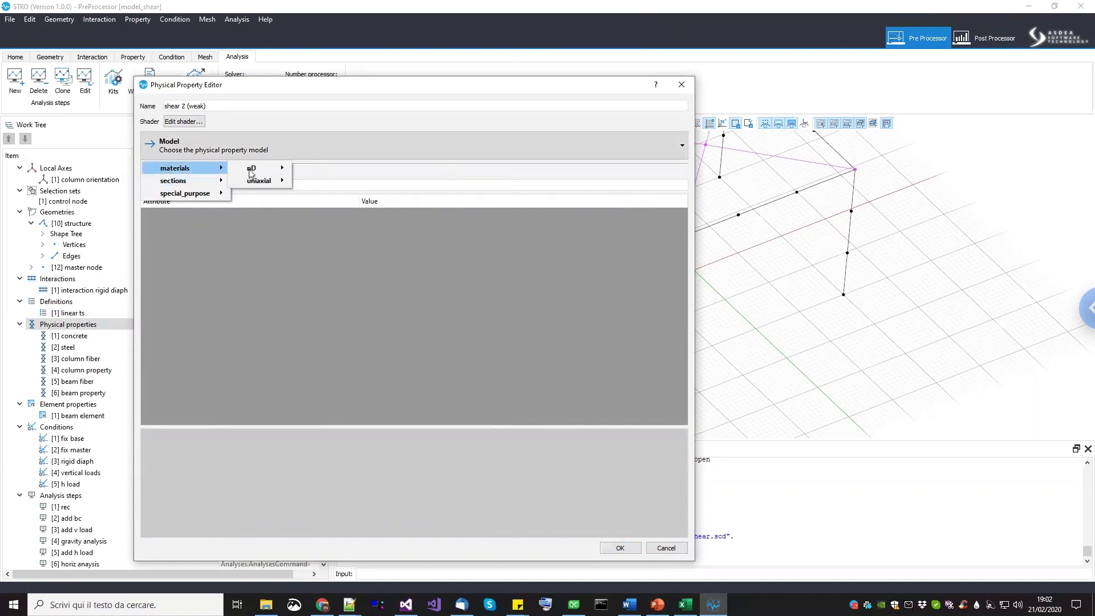
mouse_move(266, 184)
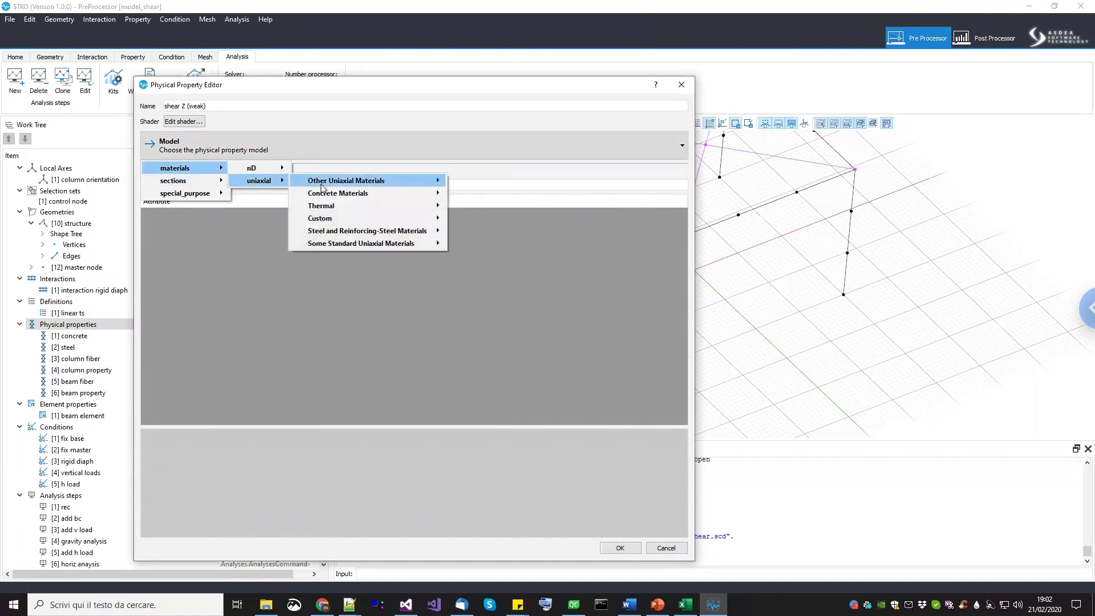
mouse_move(368, 184)
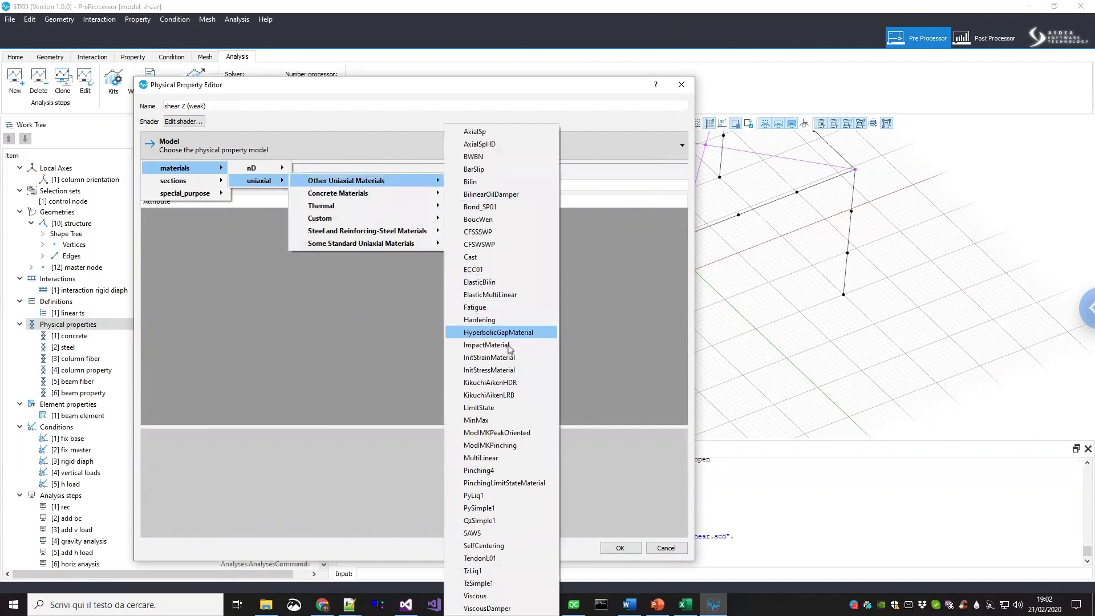
left_click(507, 445)
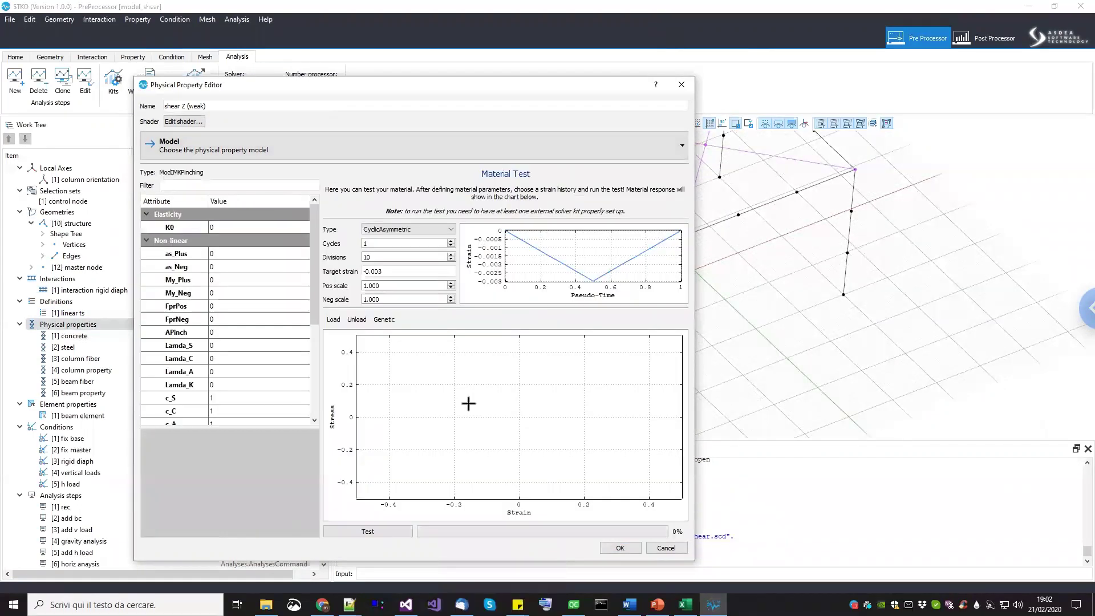
Set the elastic stiffness K0 to 5.01e+09 and the hardening ratios as_Plus and as_Neg to 0.00197.
double_click(260, 227)
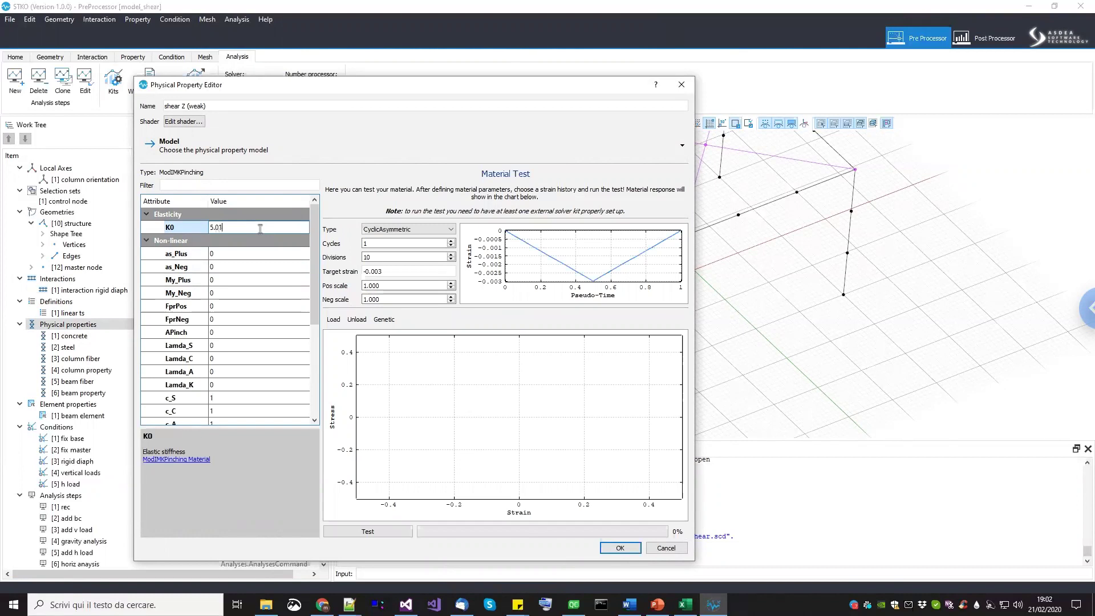
double_click(251, 254)
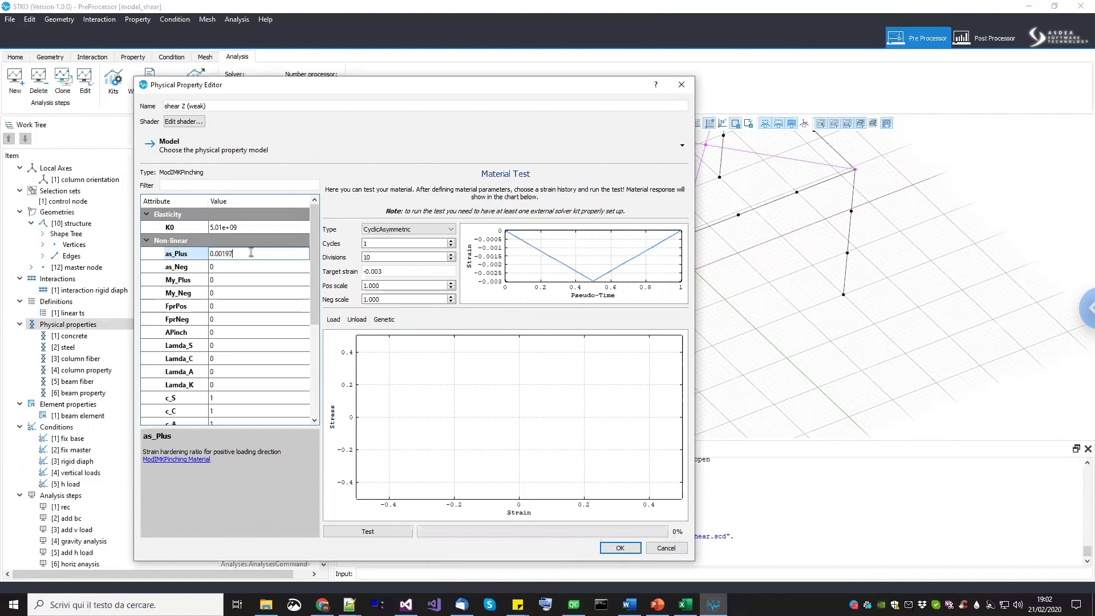
double_click(246, 266)
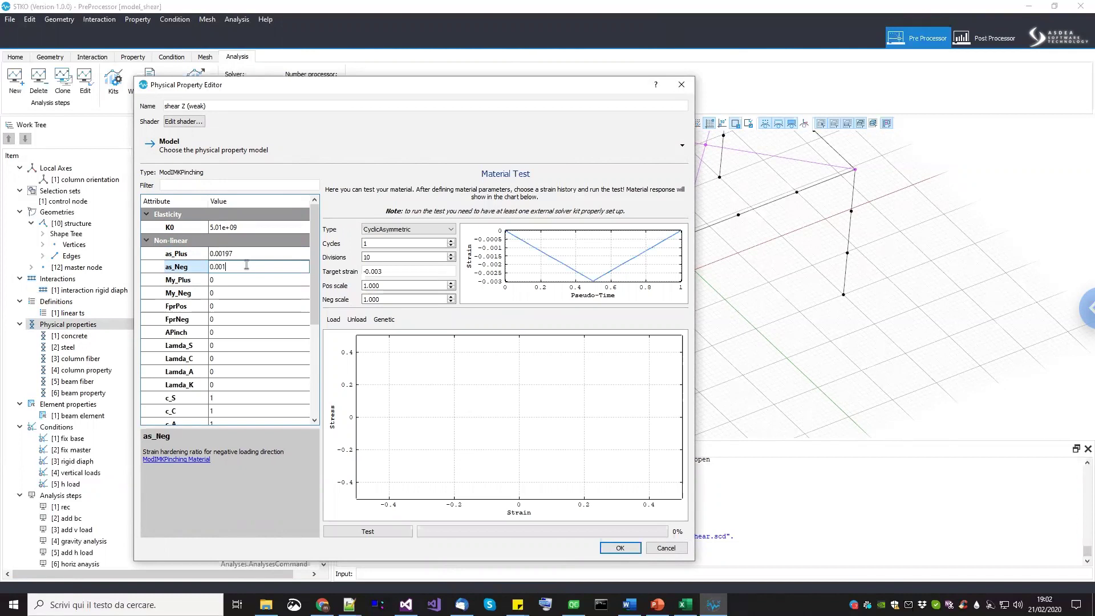
type("0.00197")
Set the yield strengths My_Plus to 187000 and My_Neg to -187000.
double_click(245, 278)
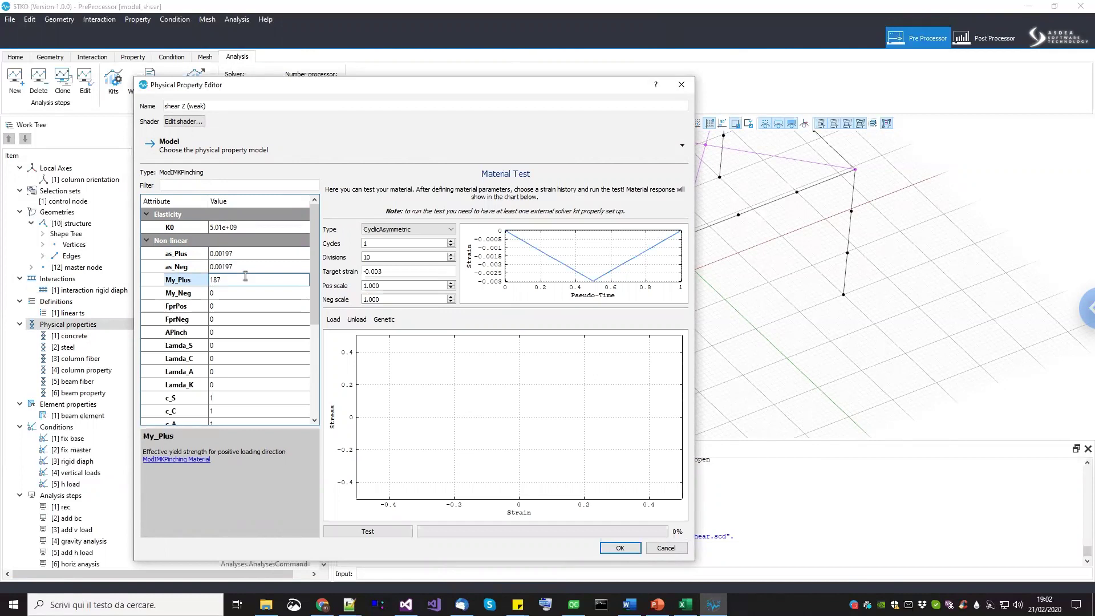
key("Return")
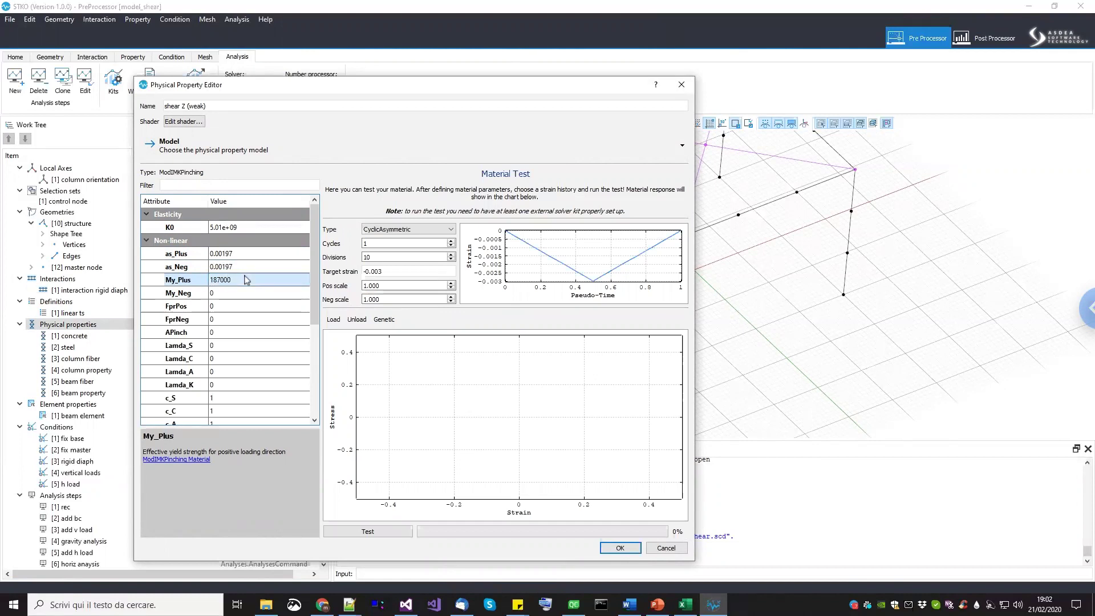
double_click(246, 279)
left_click(243, 283)
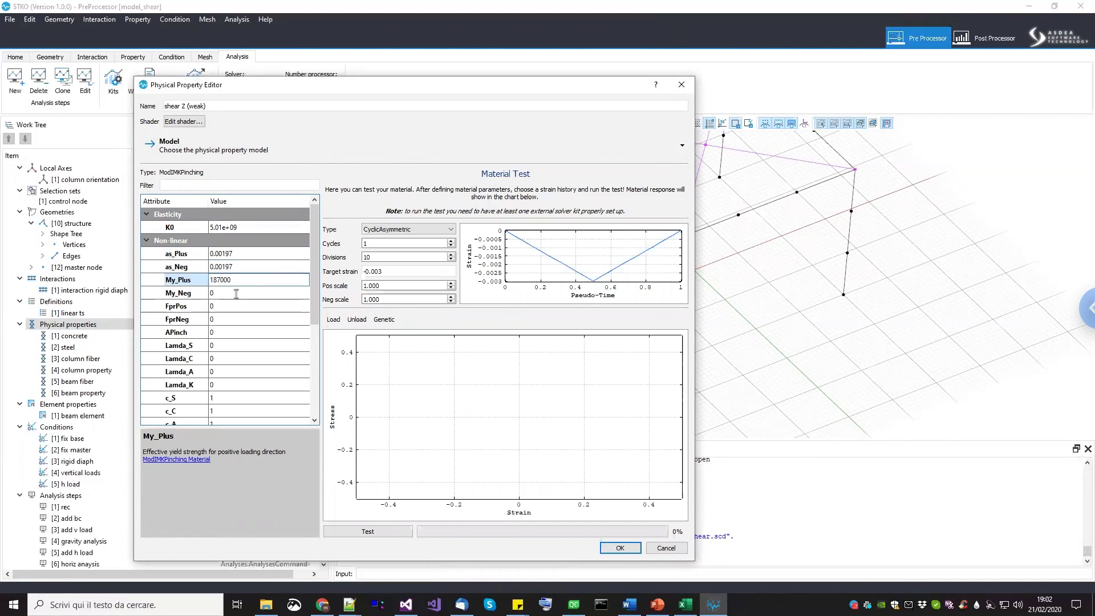
double_click(237, 293)
type("-187000")
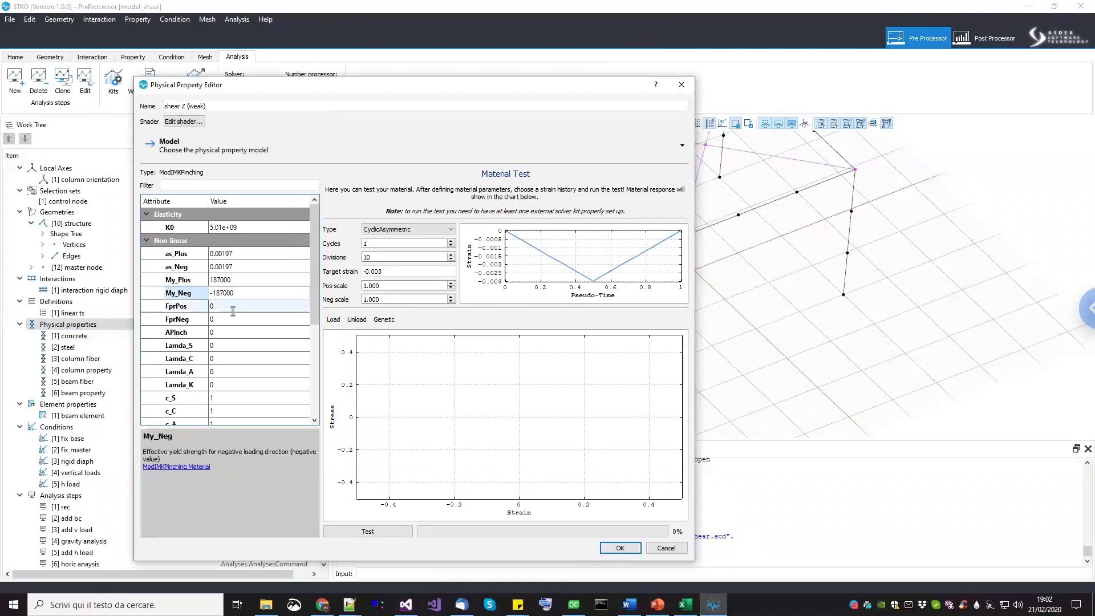
Set the reloading force ratios FprPos and FprNeg to 0.4.
double_click(233, 309)
type("0.")
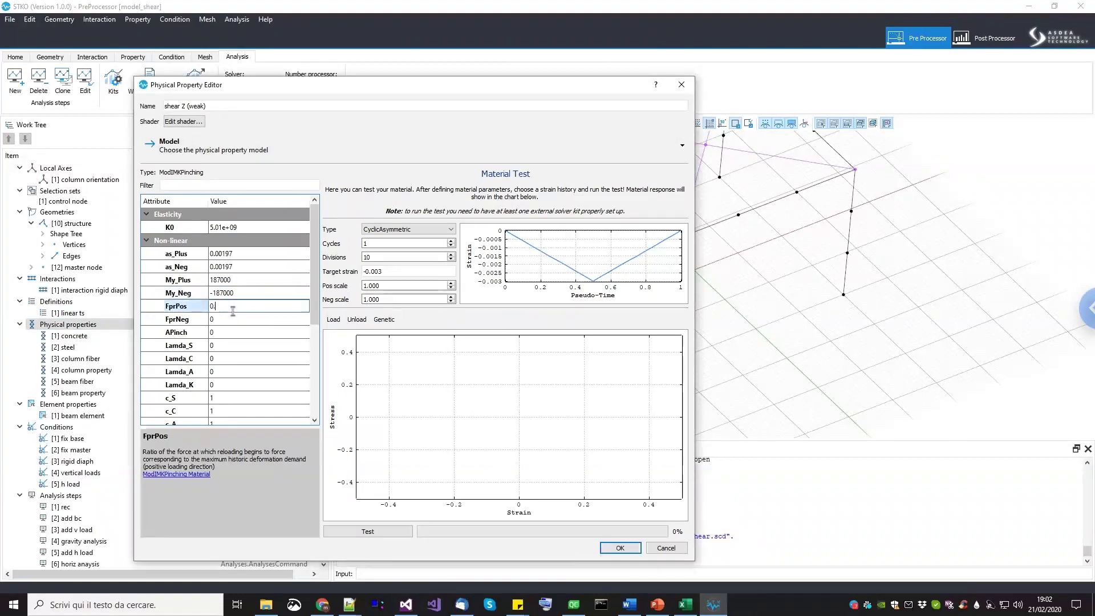
type("4")
key("Return")
double_click(259, 318)
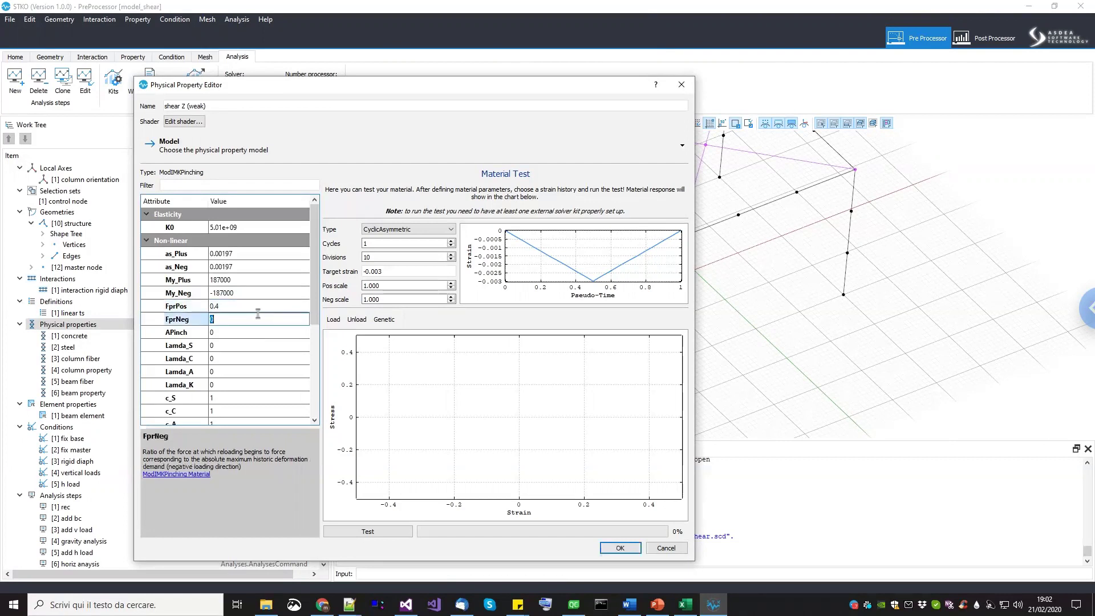
type(".4")
key("Return")
Set the reloading stiffness ratio APinch of the shear Z (weak) material to 0.1.
double_click(255, 331)
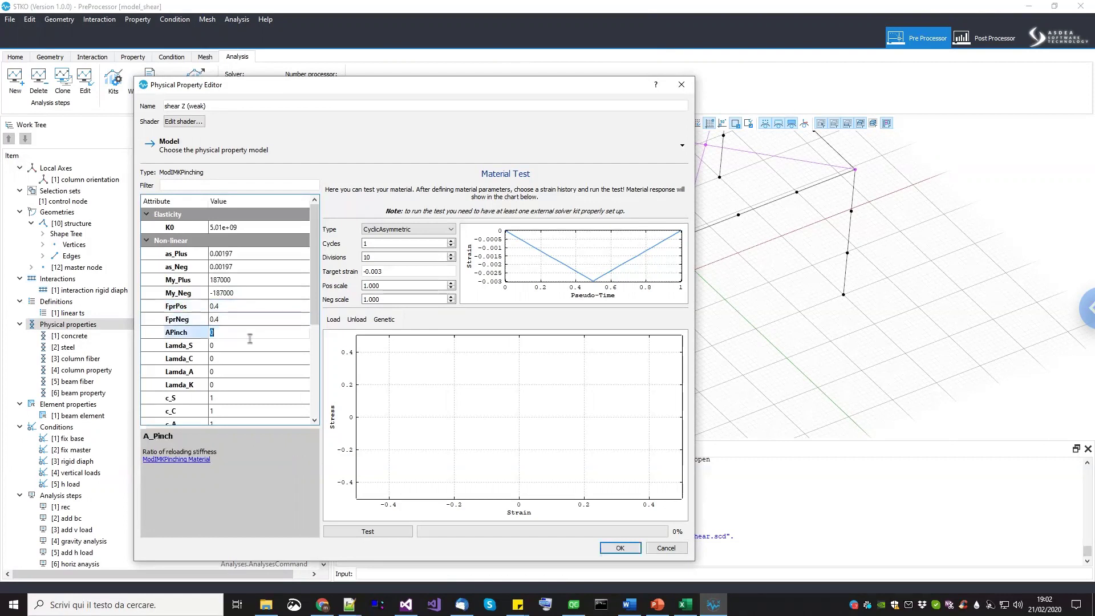
type("0.1")
key("Return")
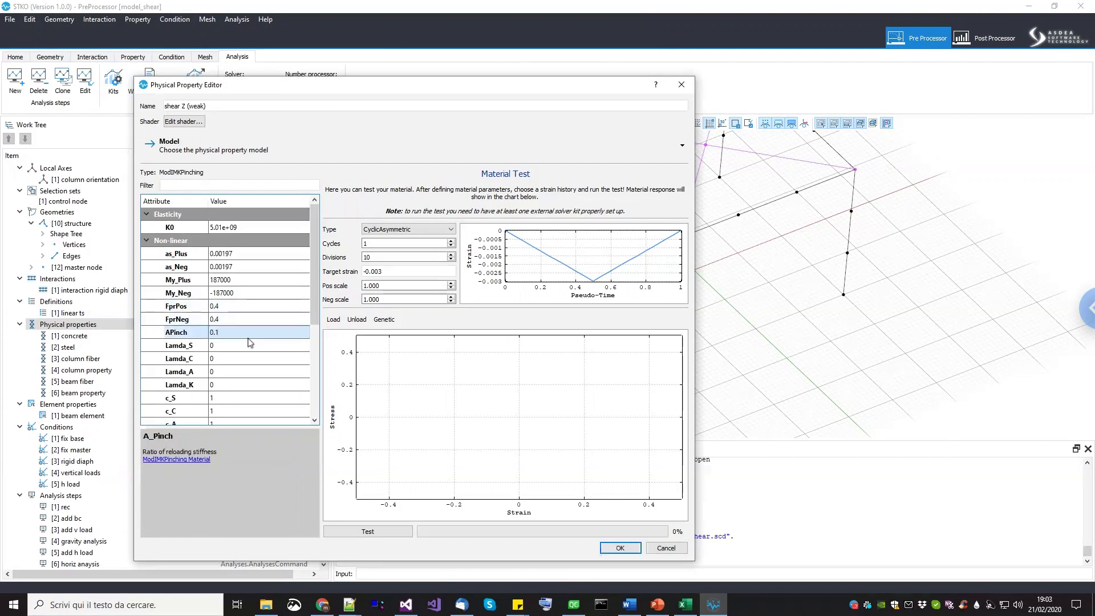
Set the pre-capping rotations theta_p_Plus and theta_p_Neg to 0.001.
left_click_drag(315, 307, 314, 372)
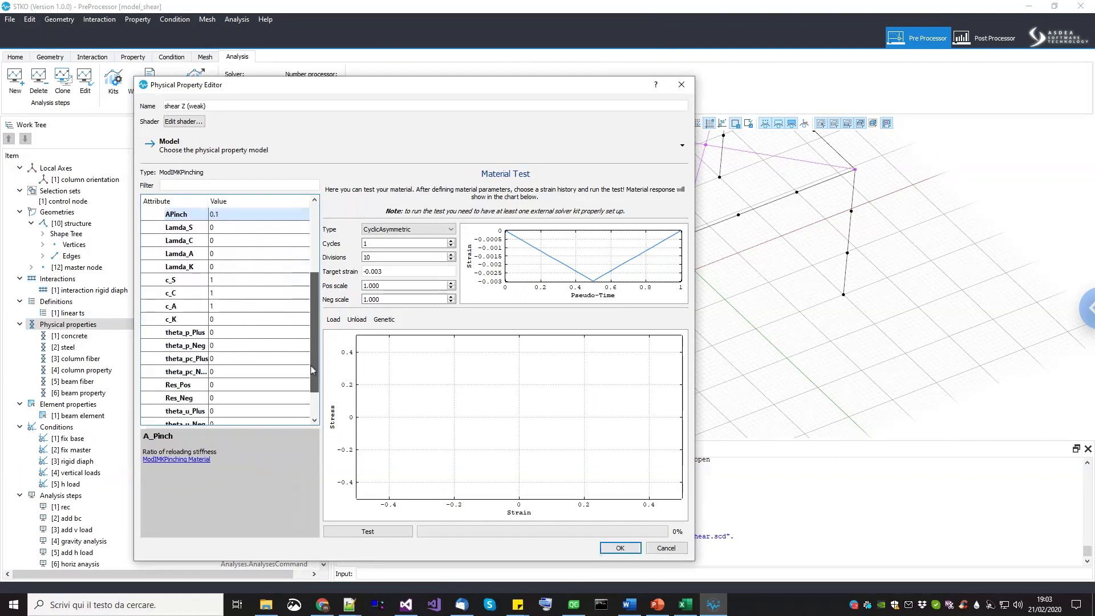
double_click(244, 335)
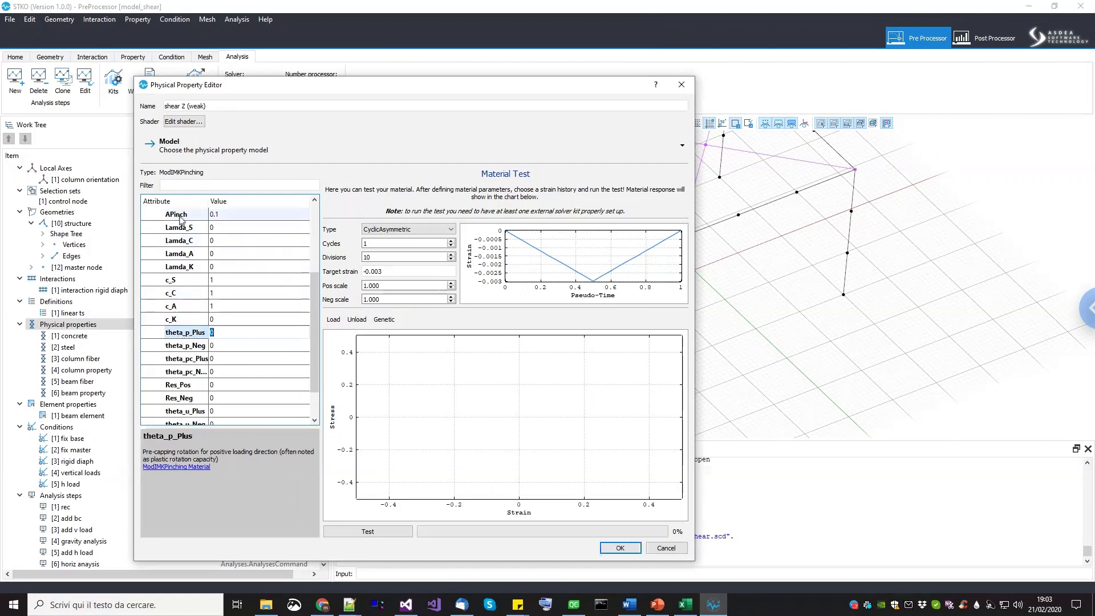
scroll(319, 259, "up", 3)
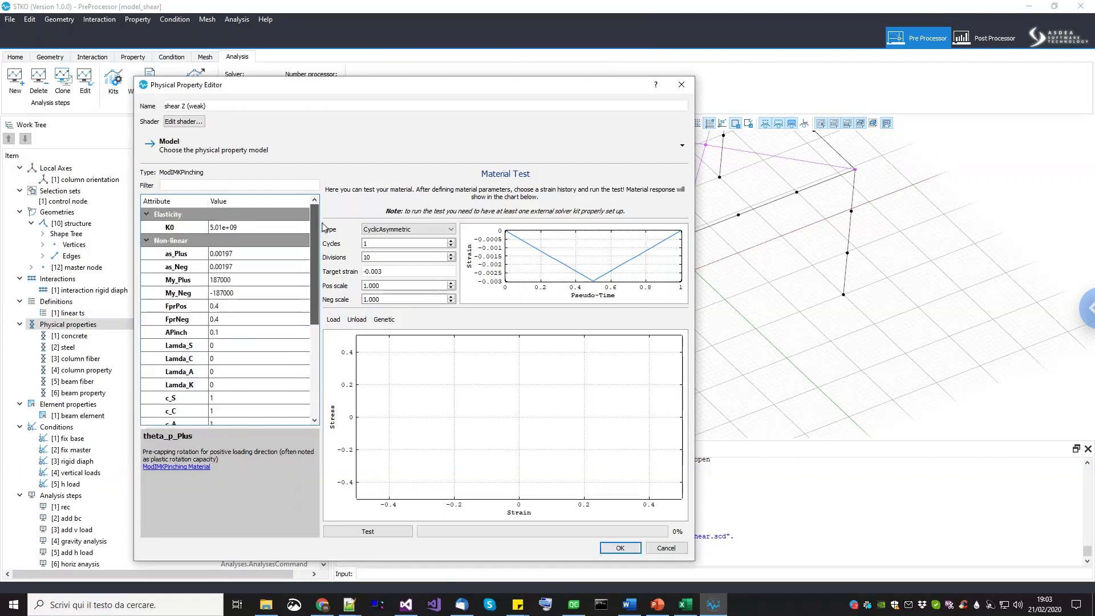
scroll(320, 239, "down", 3)
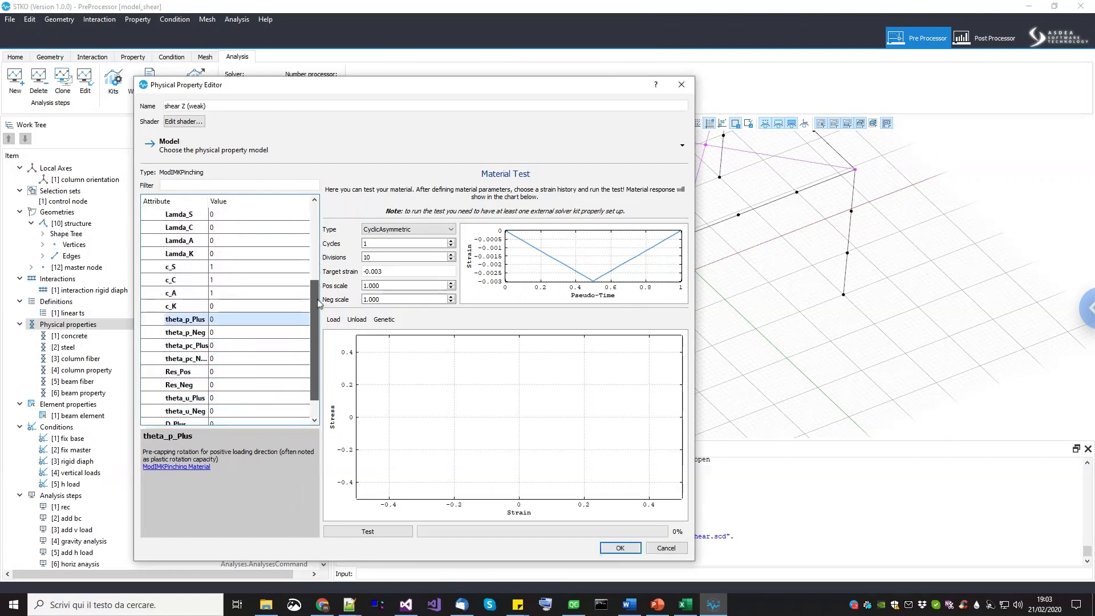
double_click(232, 319)
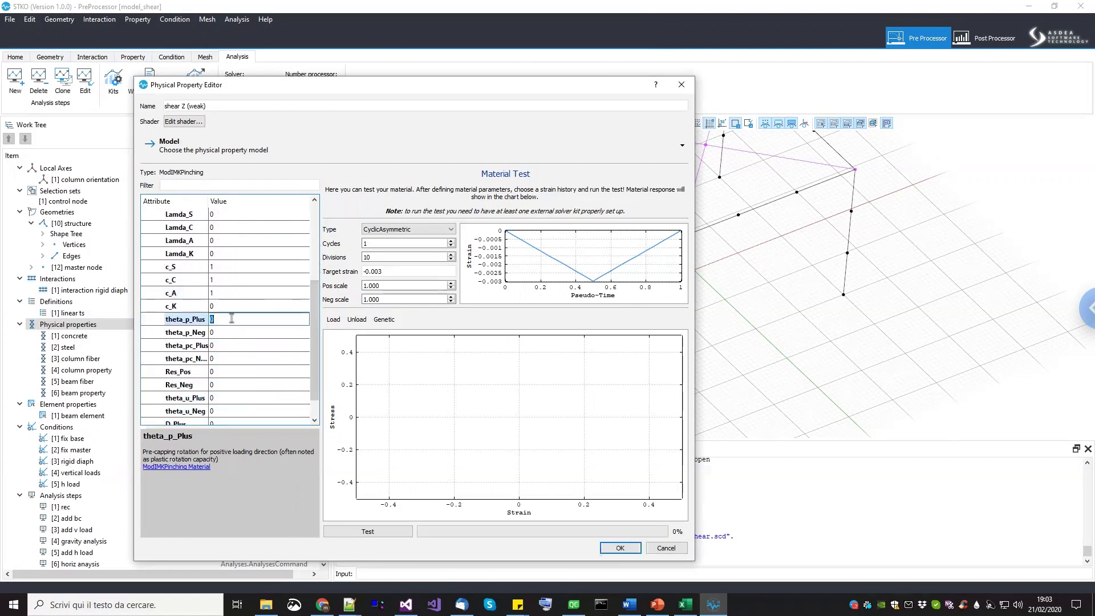
left_click_drag(228, 319, 165, 319)
key("Return")
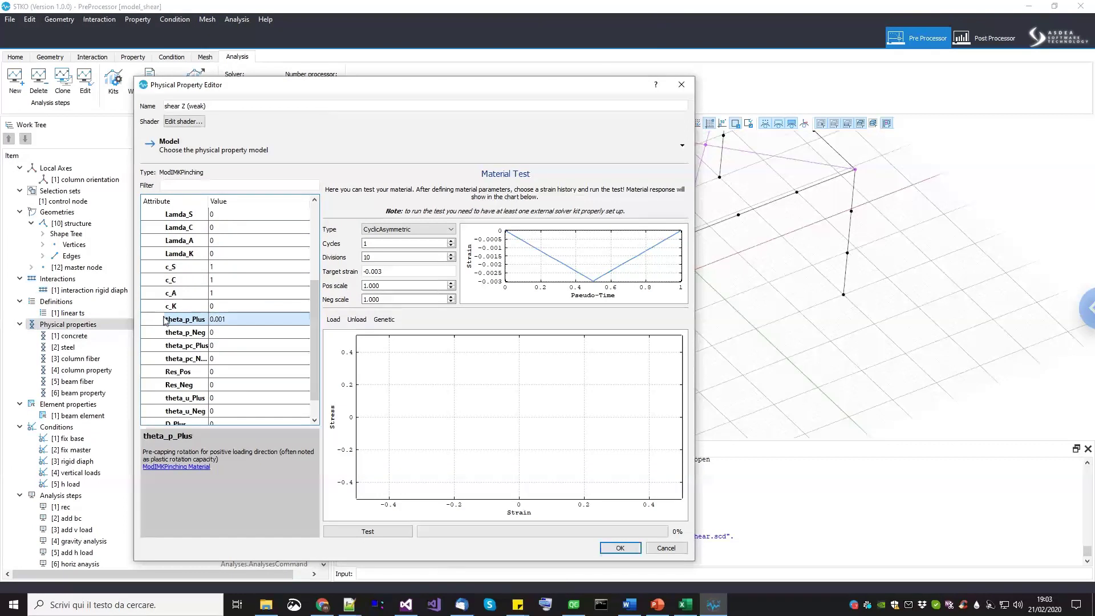
double_click(241, 332)
type("0.0")
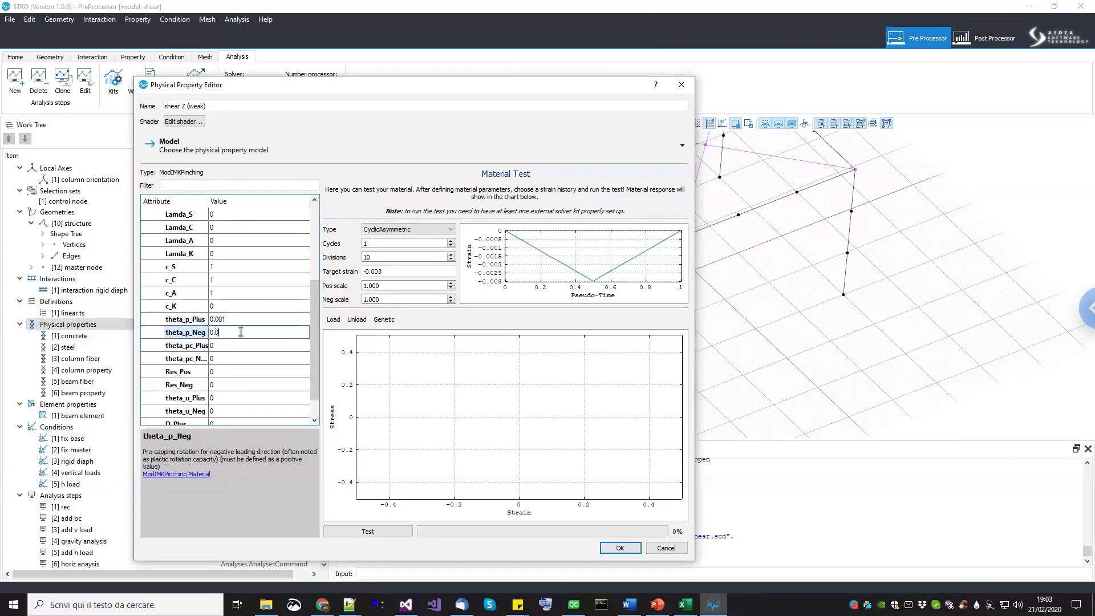
type("01")
key("Return")
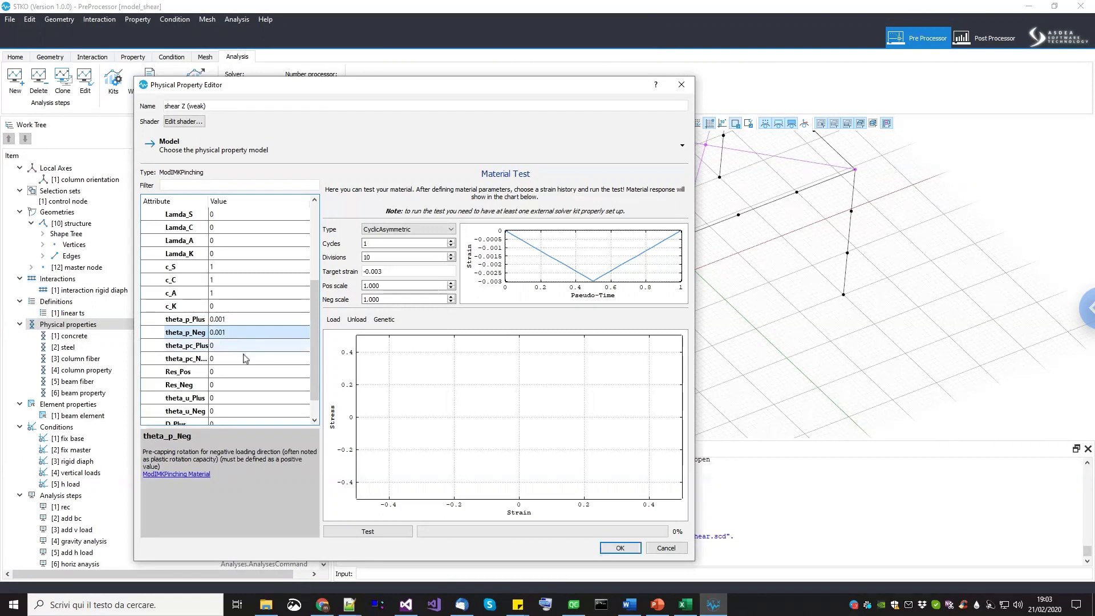
Set the post-capping rotations theta_pc_Plus and theta_pc_Neg to 0.1.
double_click(246, 346)
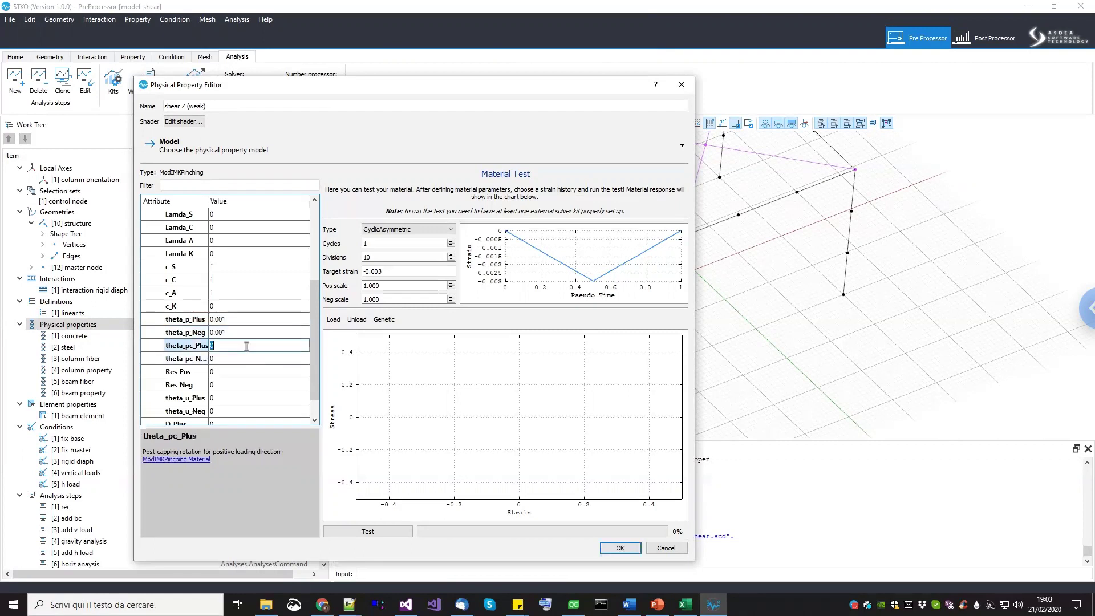
type("0.1")
key("Return")
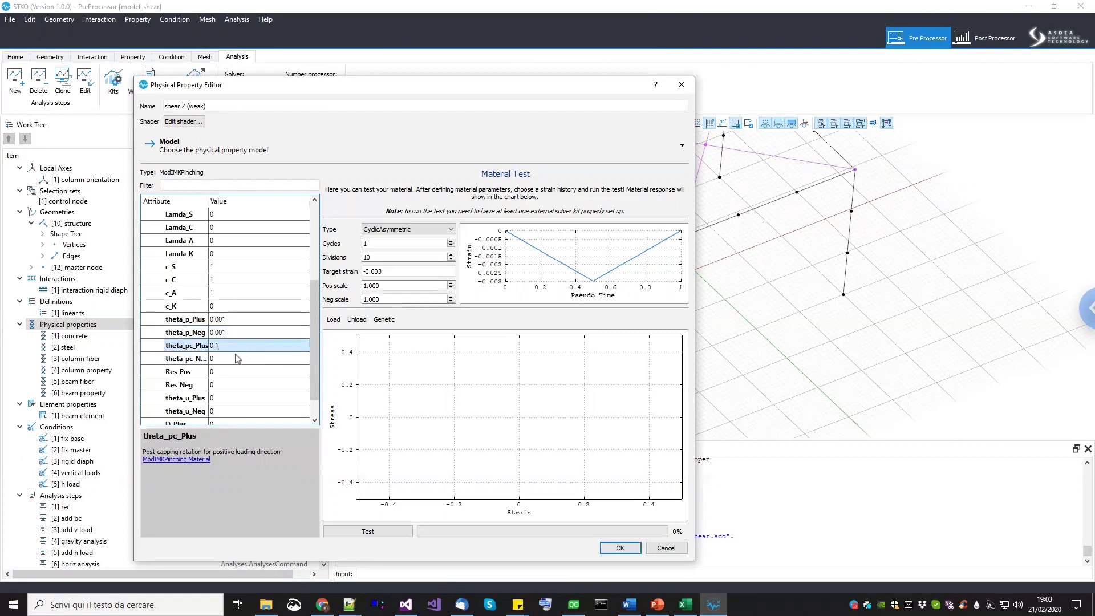
double_click(238, 358)
type("0.1")
key("Return")
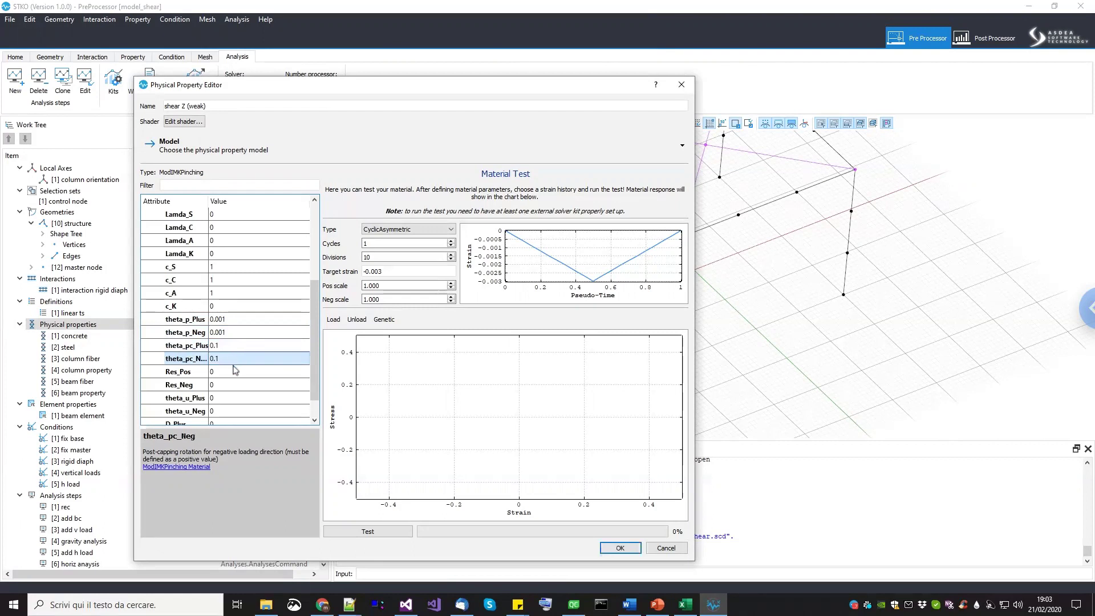
Set the residual strength ratios Res_Pos and Res_Neg to 0.1.
double_click(233, 371)
type("1")
key("Return")
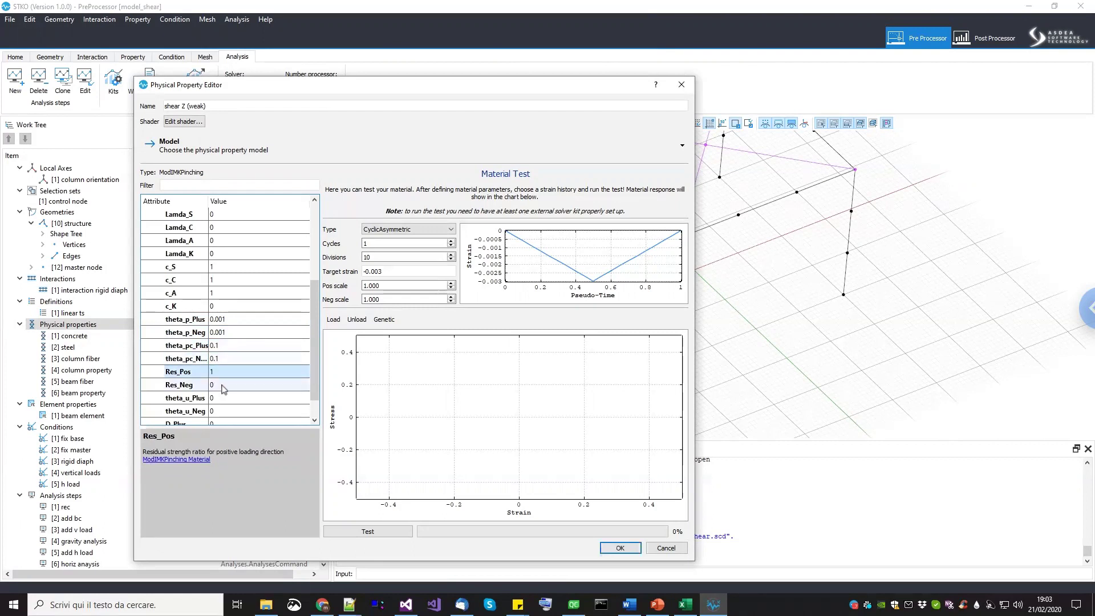
double_click(233, 373)
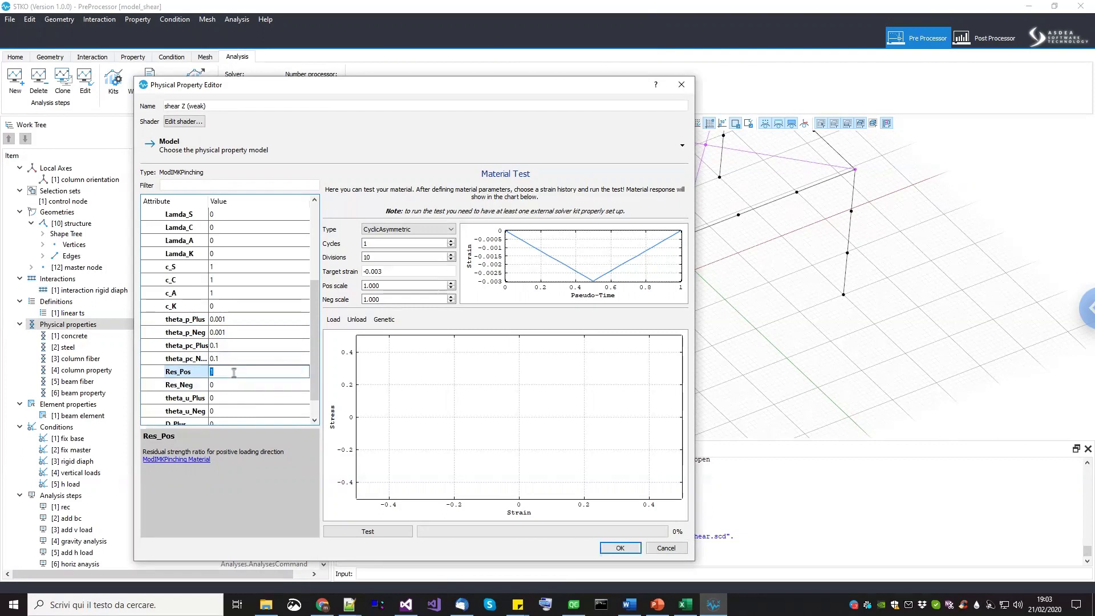
type("0.1")
key("Return")
double_click(233, 386)
type("0.1")
key("Return")
Set the ultimate rotation capacities theta_u_Plus and theta_u_Neg to 1.
double_click(233, 397)
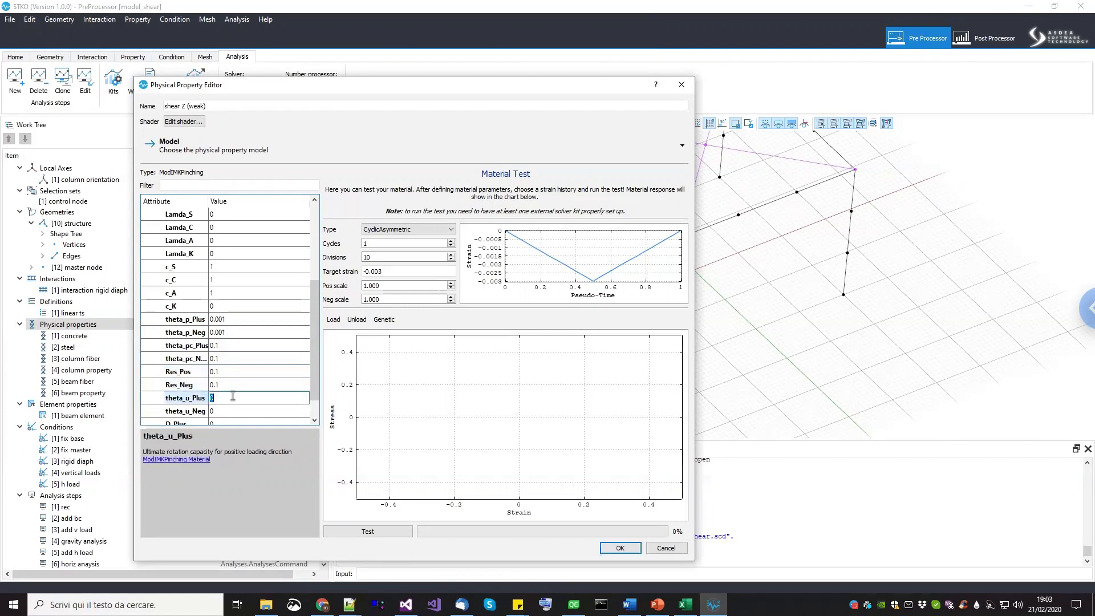
type("1")
key("Return")
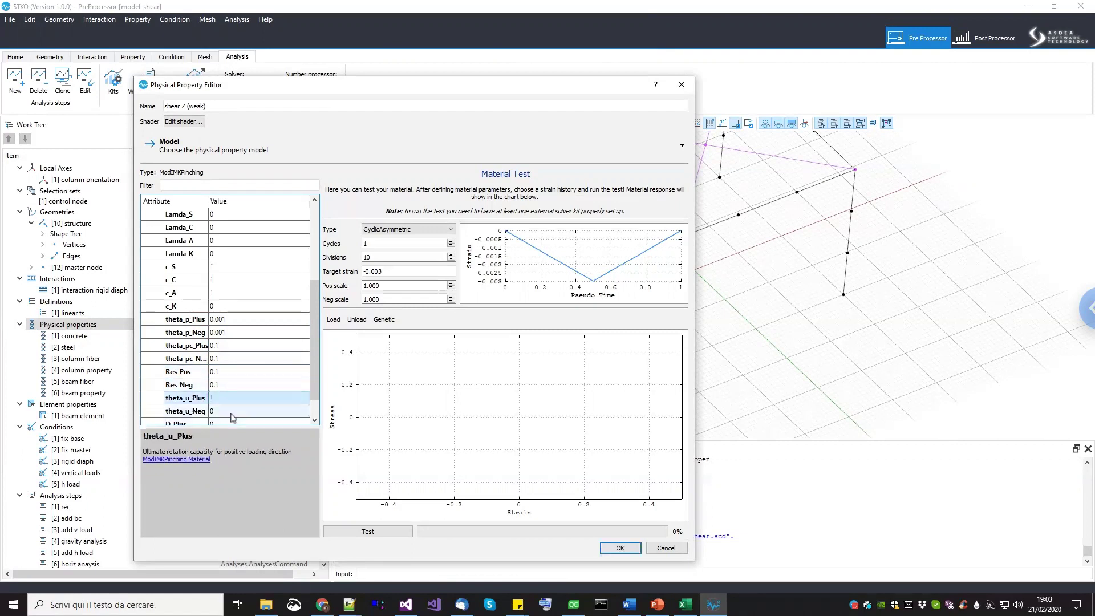
double_click(234, 411)
type("1")
key("Return")
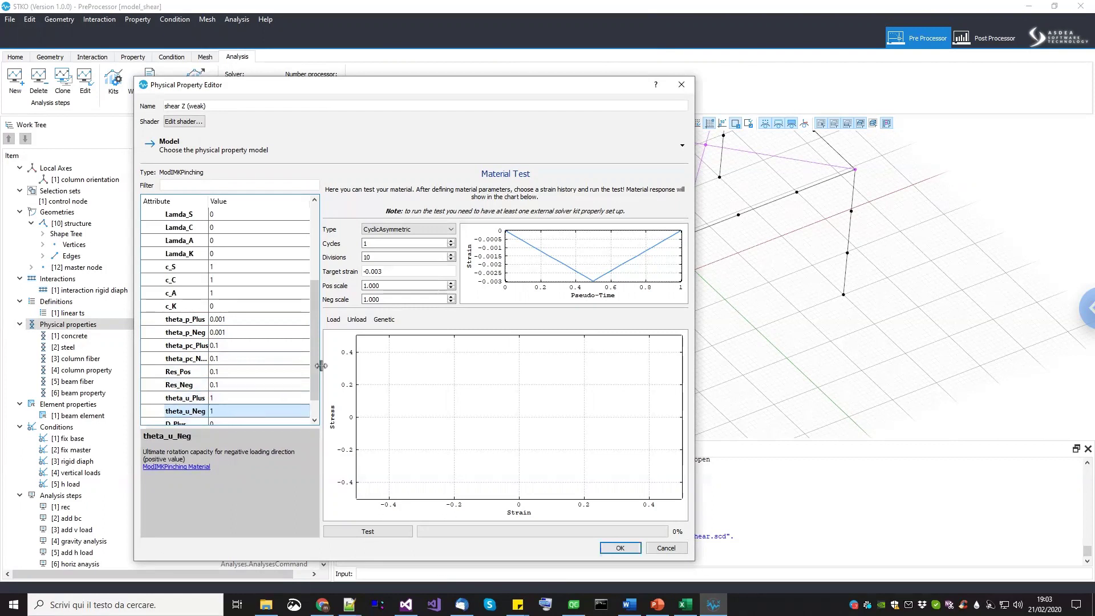
Run a CyclicEN12512 material test with 100 divisions and a target strain of -0.01, and accept the shear Z (weak) property.
left_click_drag(316, 374, 317, 398)
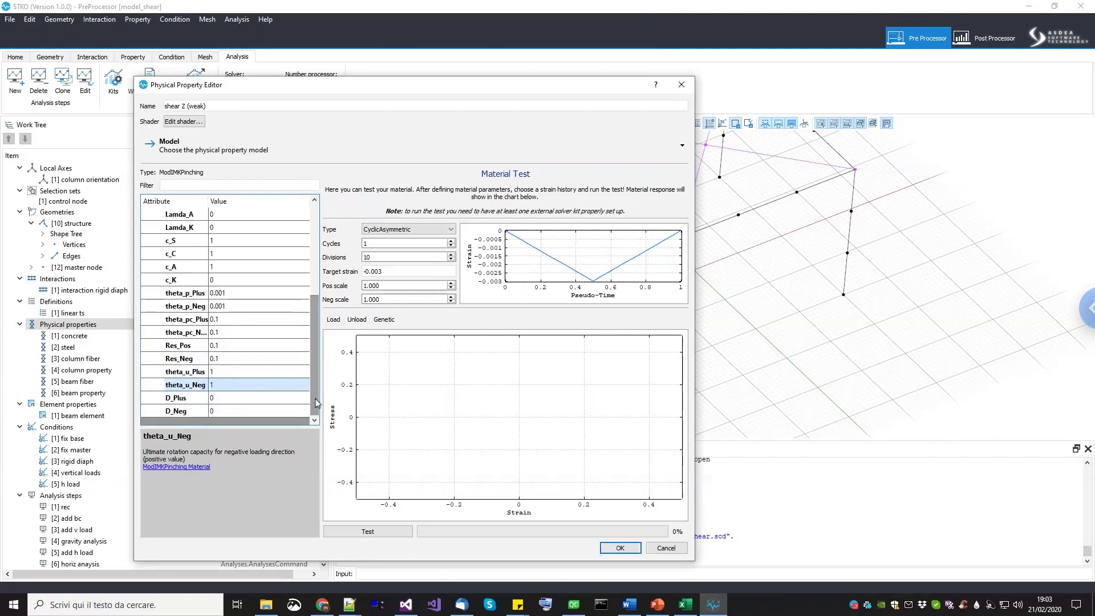
left_click(412, 230)
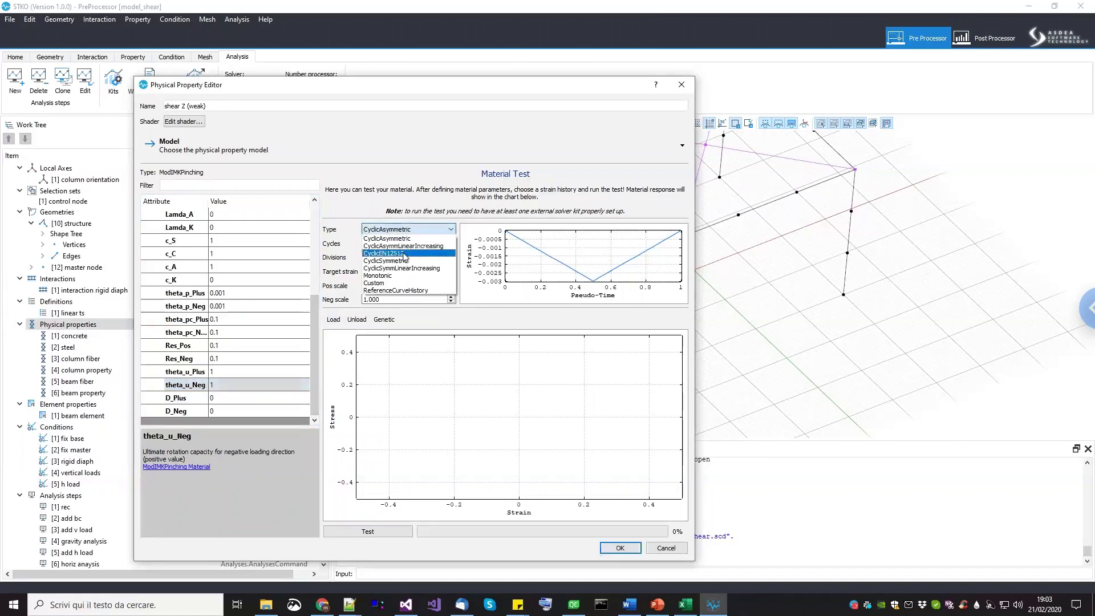
left_click(403, 254)
type("0")
left_click(380, 272)
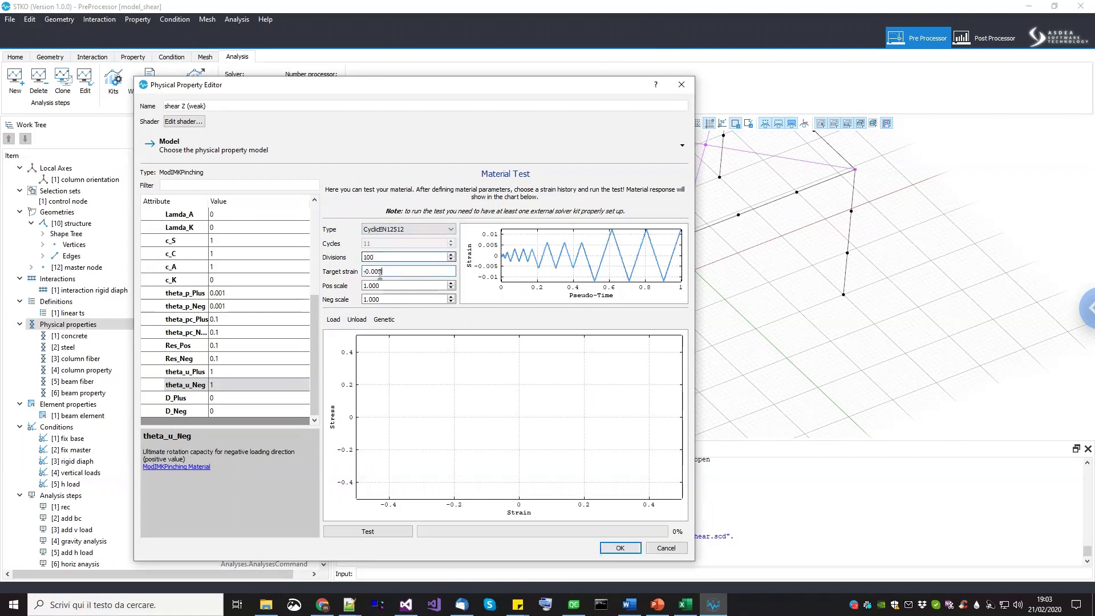
key("BackSpace")
key("BackSpace")
type("1")
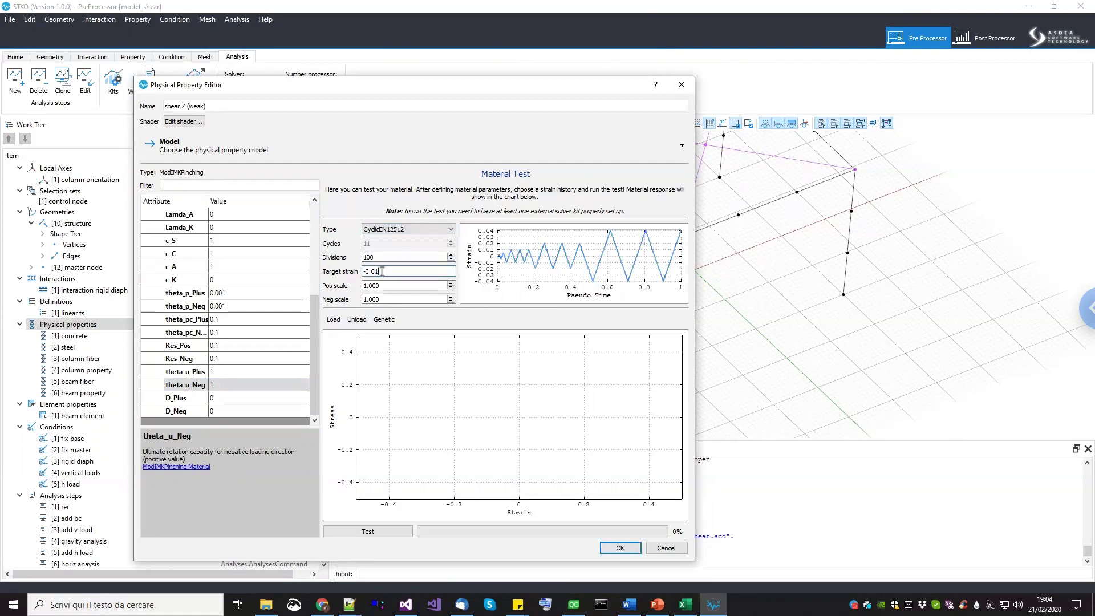
left_click(406, 533)
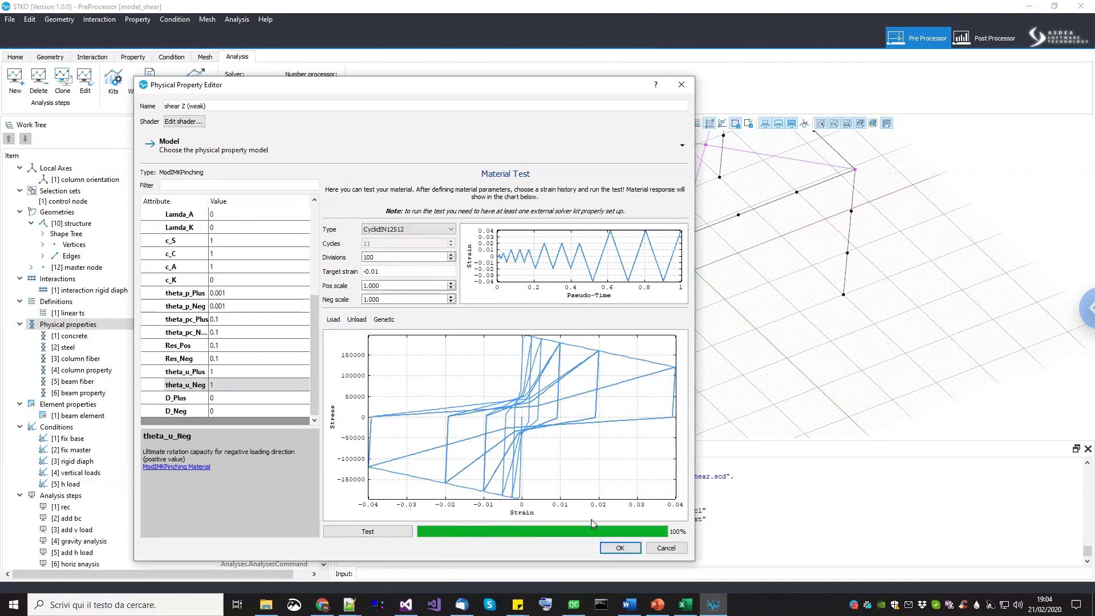
left_click(618, 549)
Clone the shear Z (weak) physical property with the model's physical properties displayed.
left_click(73, 405)
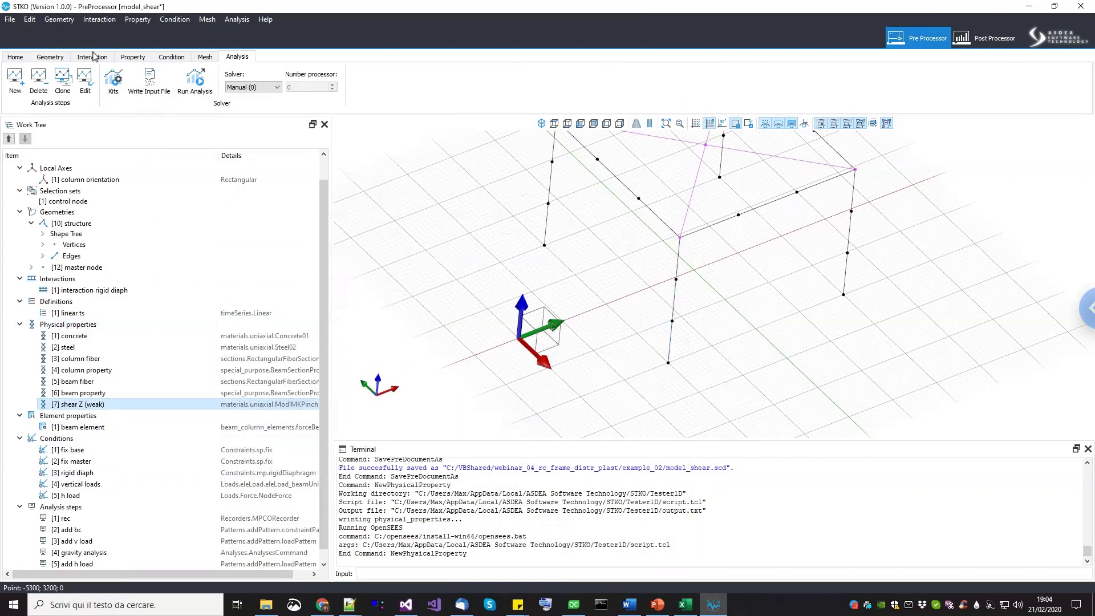
left_click(135, 59)
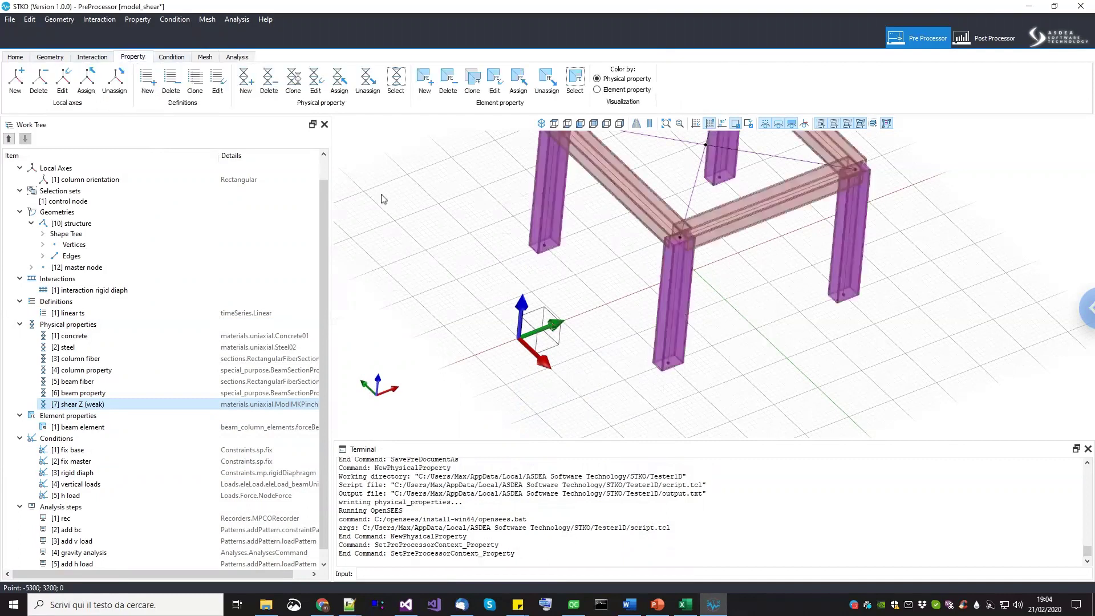
scroll(596, 380, "up", 2)
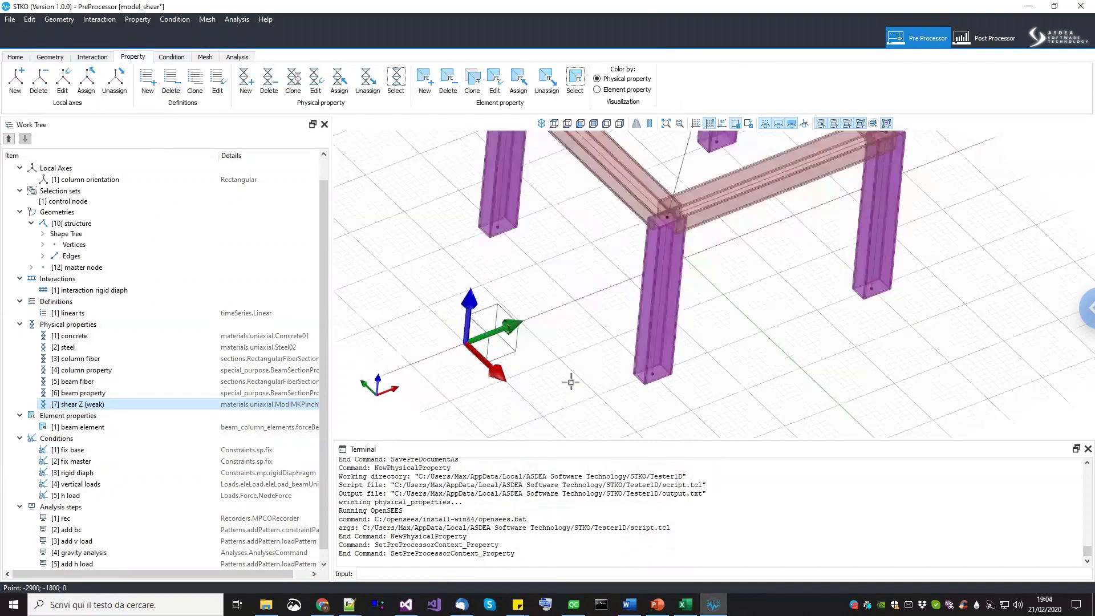
right_click(87, 405)
left_click(110, 421)
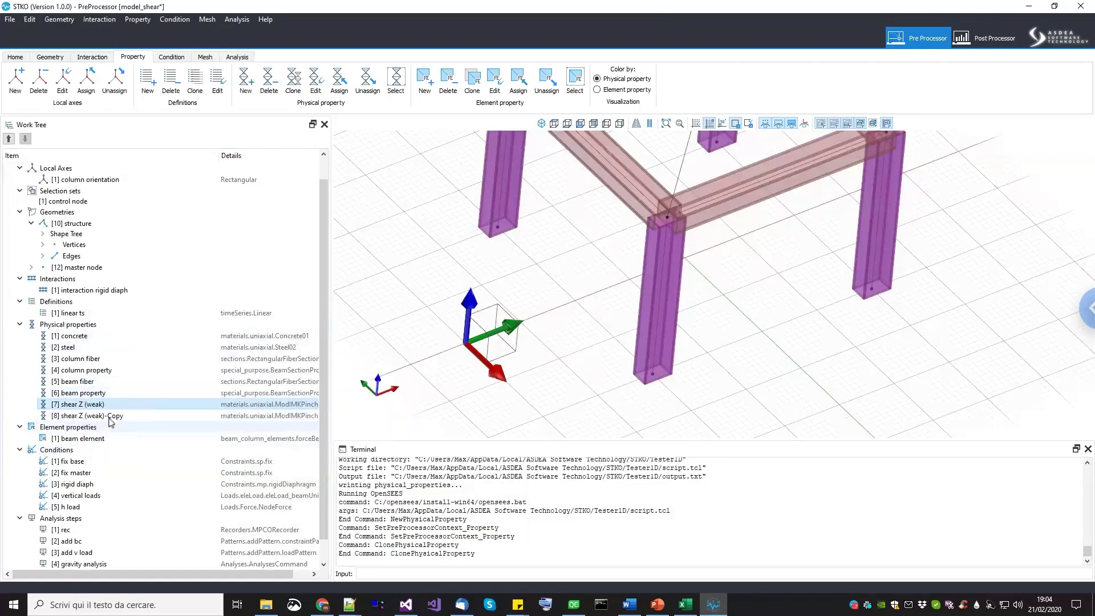
Open the copied shear property for editing and rename it as shear Y (strong).
right_click(110, 421)
left_click(137, 463)
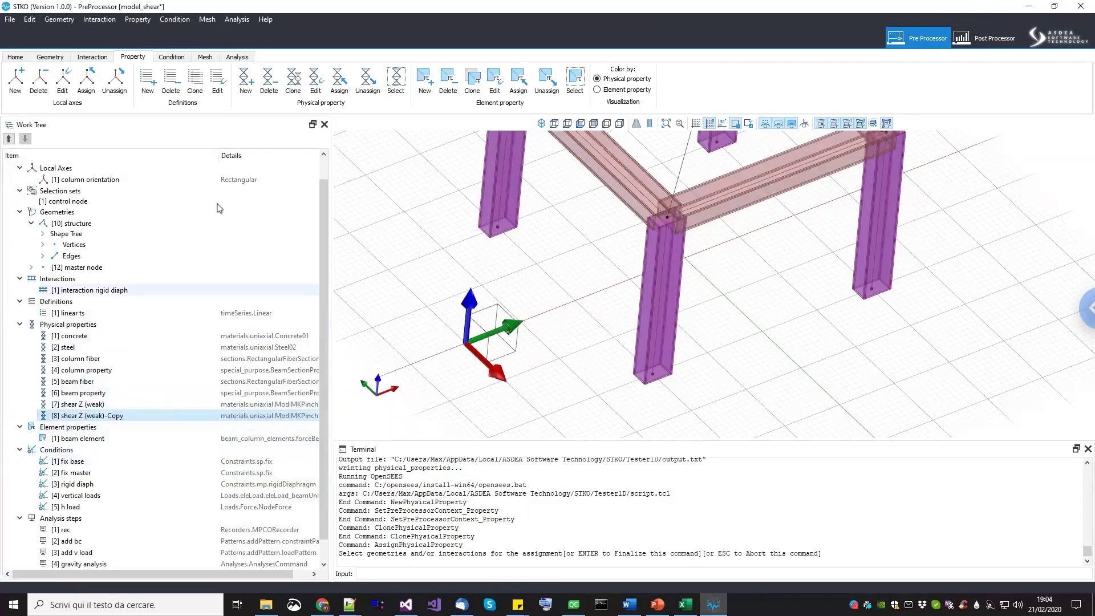
right_click(120, 420)
left_click(144, 452)
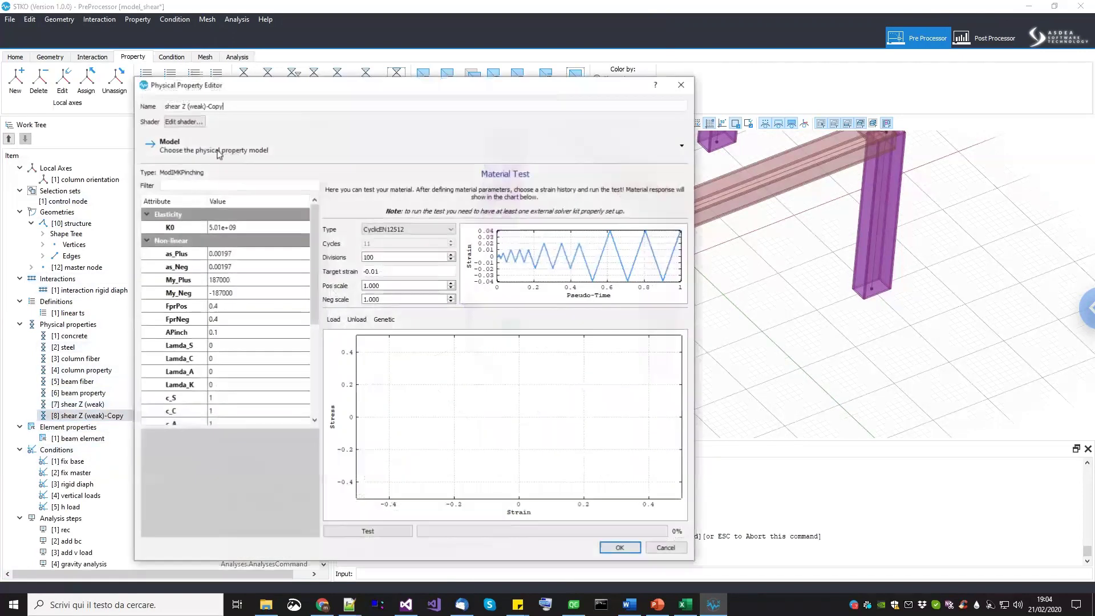
left_click_drag(224, 107, 185, 108)
key("BackSpace")
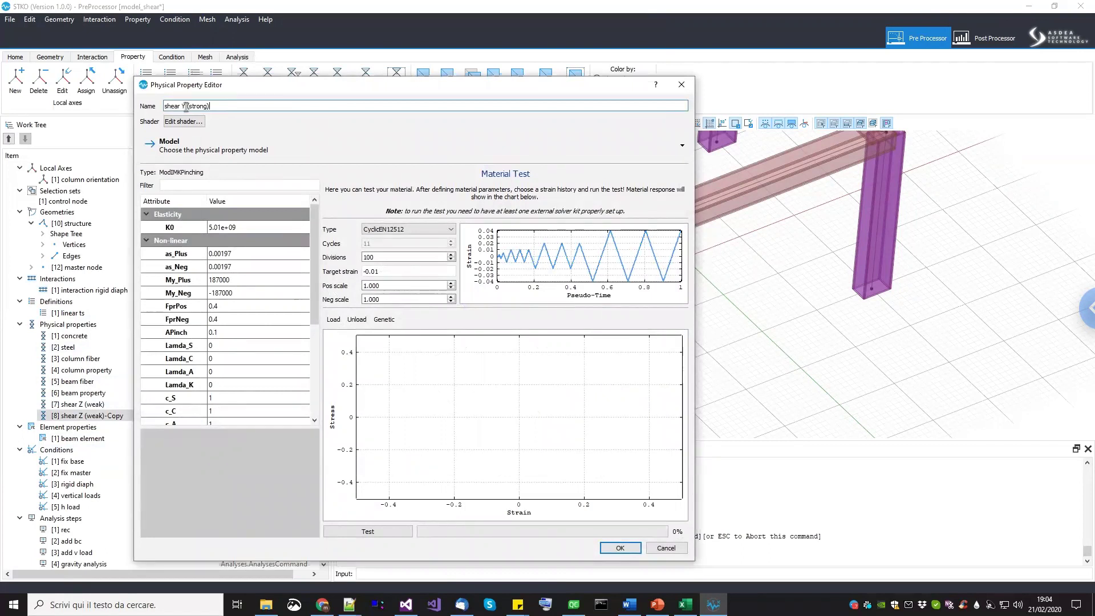
Set the hardening ratios as_Plus and as_Neg of the shear Y (strong) material to 0.00342.
double_click(261, 254)
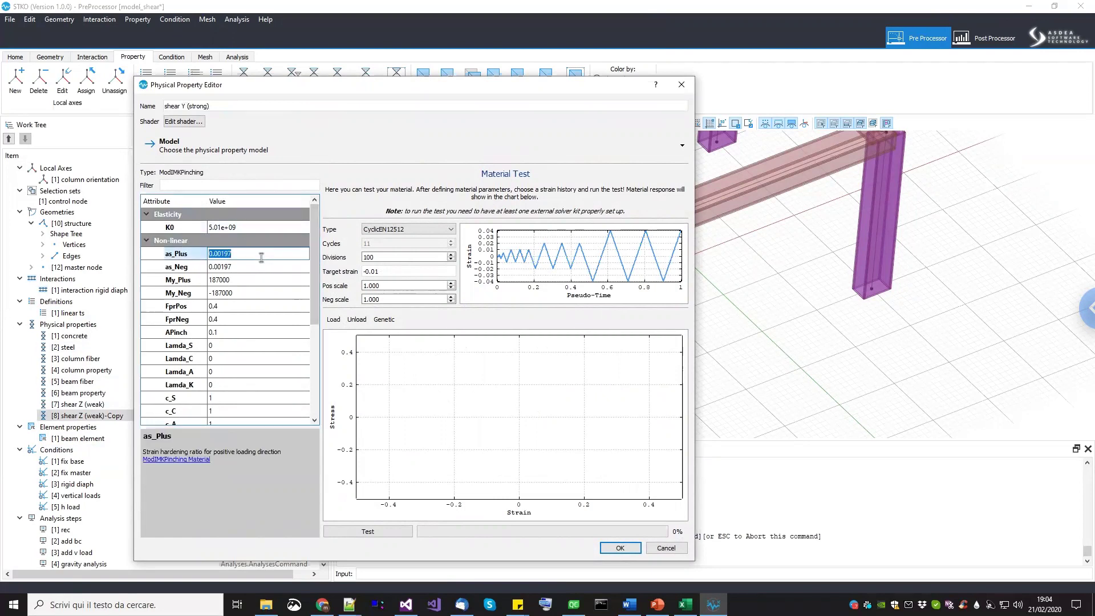
type("0.")
key("Tab")
type("0")
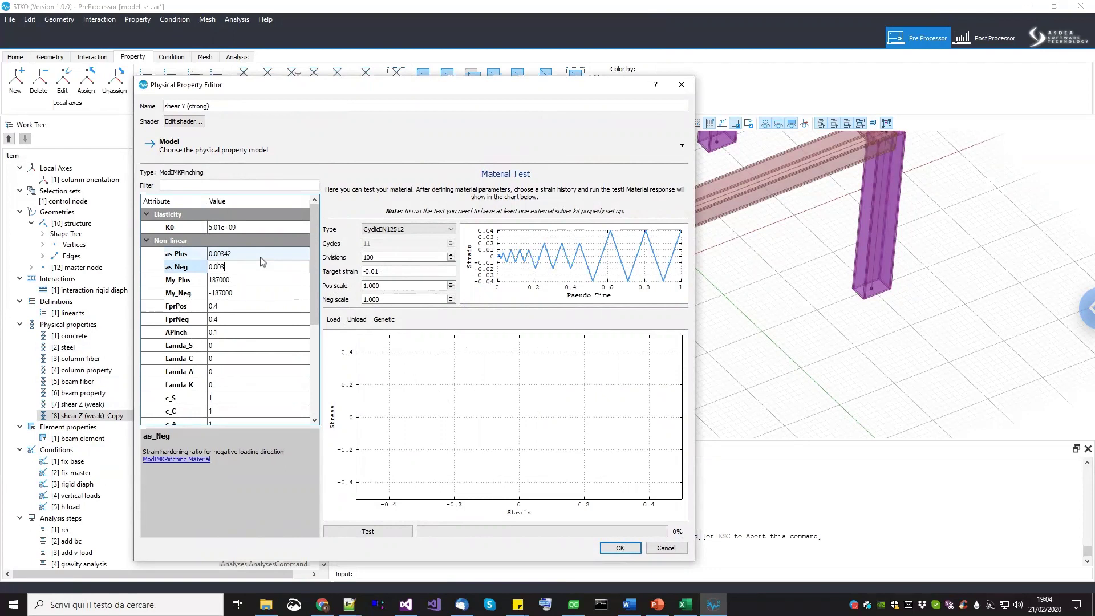
key("Return")
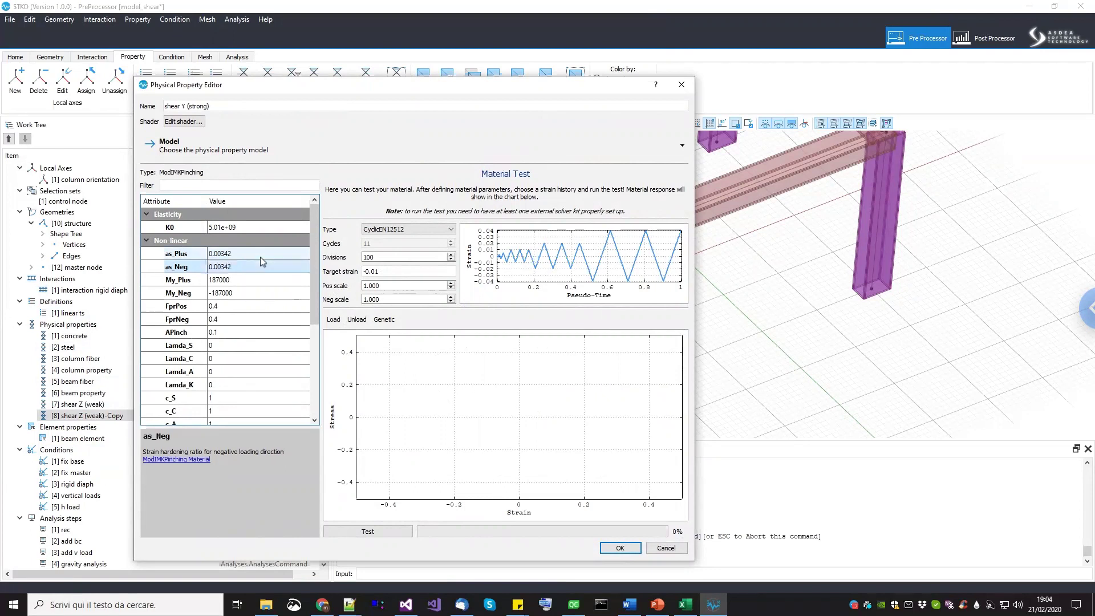
Set the yield strengths of the shear Y (strong) material to 326000 for My_Plus and -326000 for My_Neg.
double_click(259, 279)
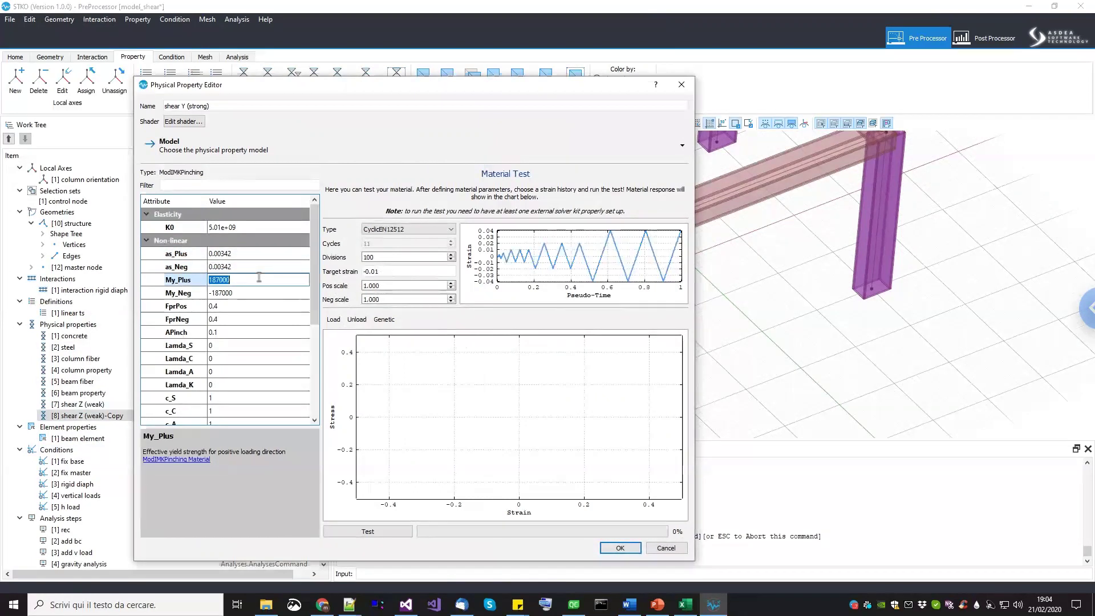
type("326000")
key("Return")
double_click(242, 293)
type("-326")
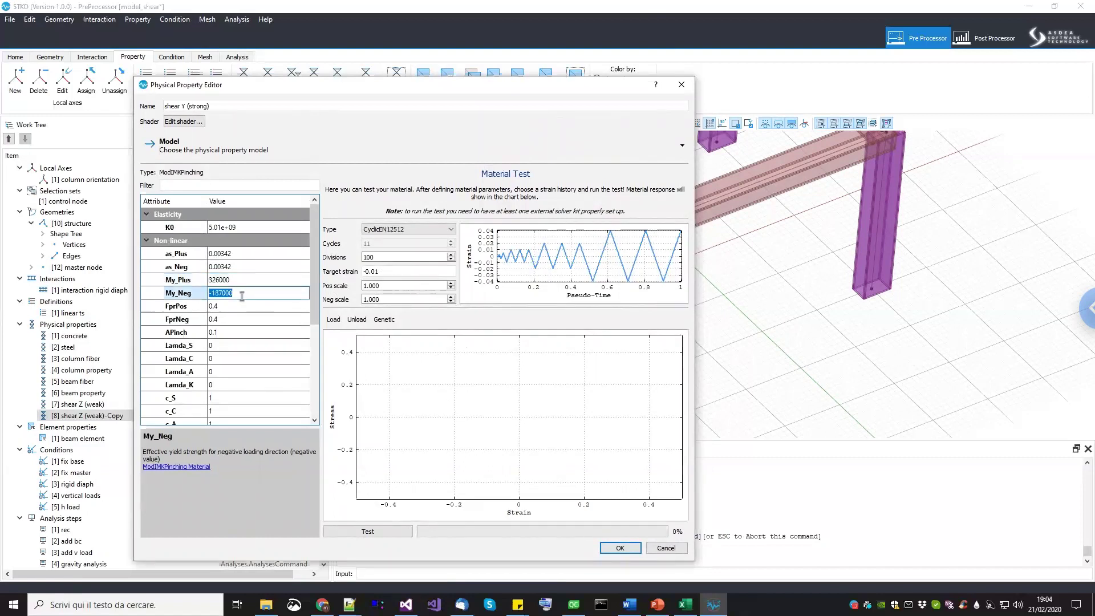
type("000")
key("Return")
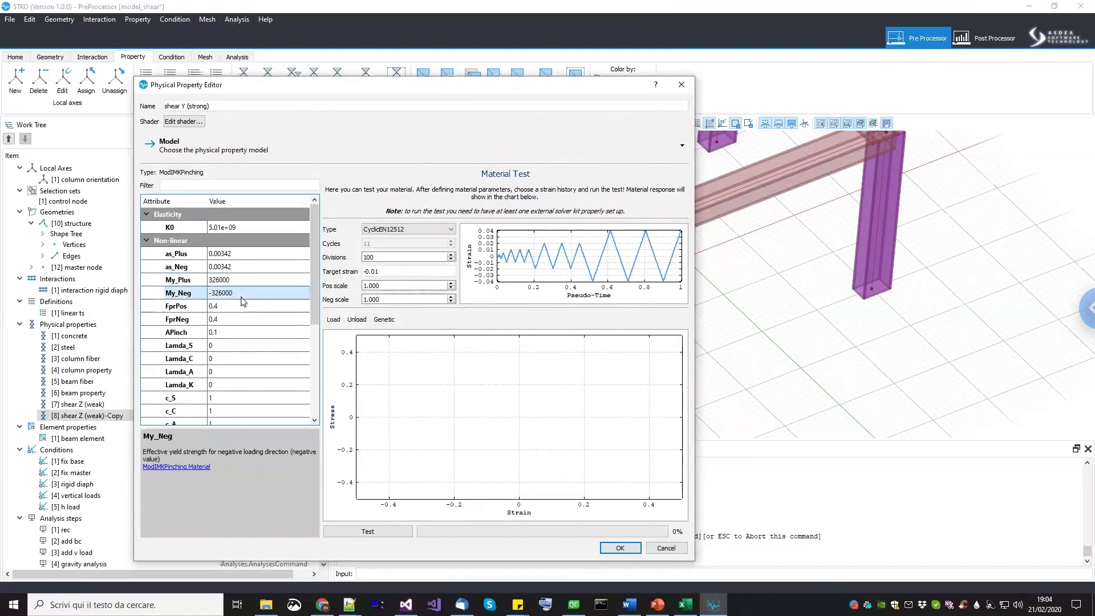
Run the CyclicEN12512 material test on the shear Y (strong) material and accept the property.
scroll(319, 355, "down", 4)
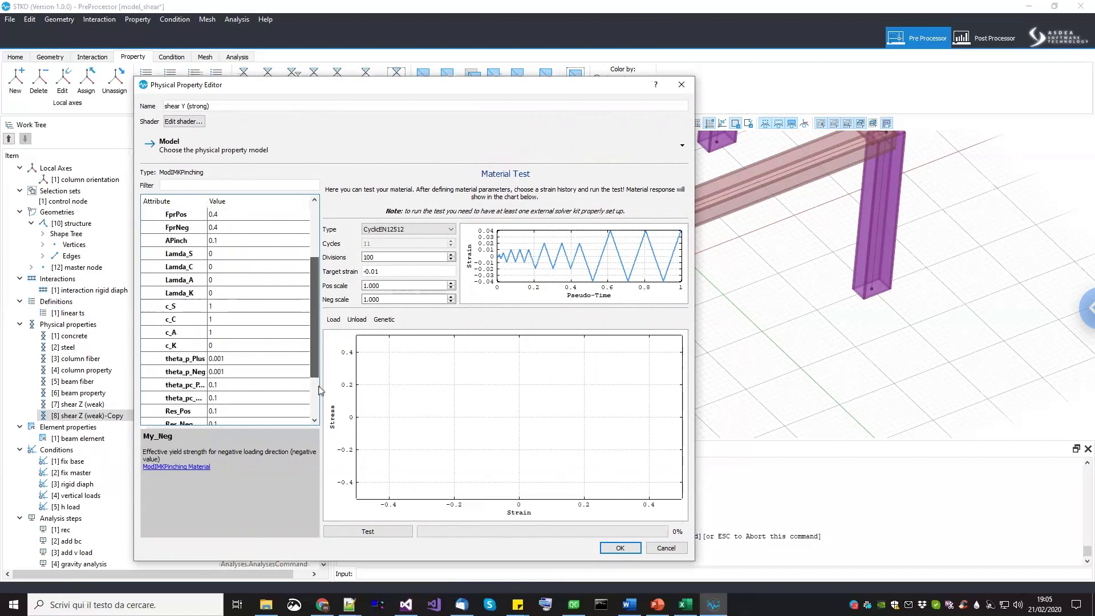
scroll(321, 412, "up", 3)
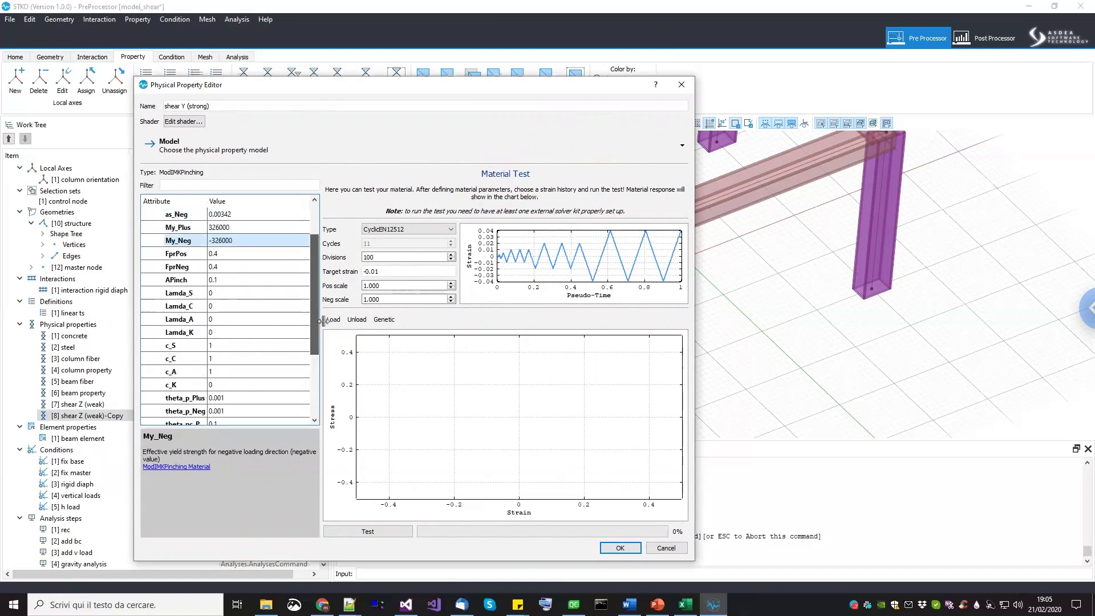
left_click(398, 532)
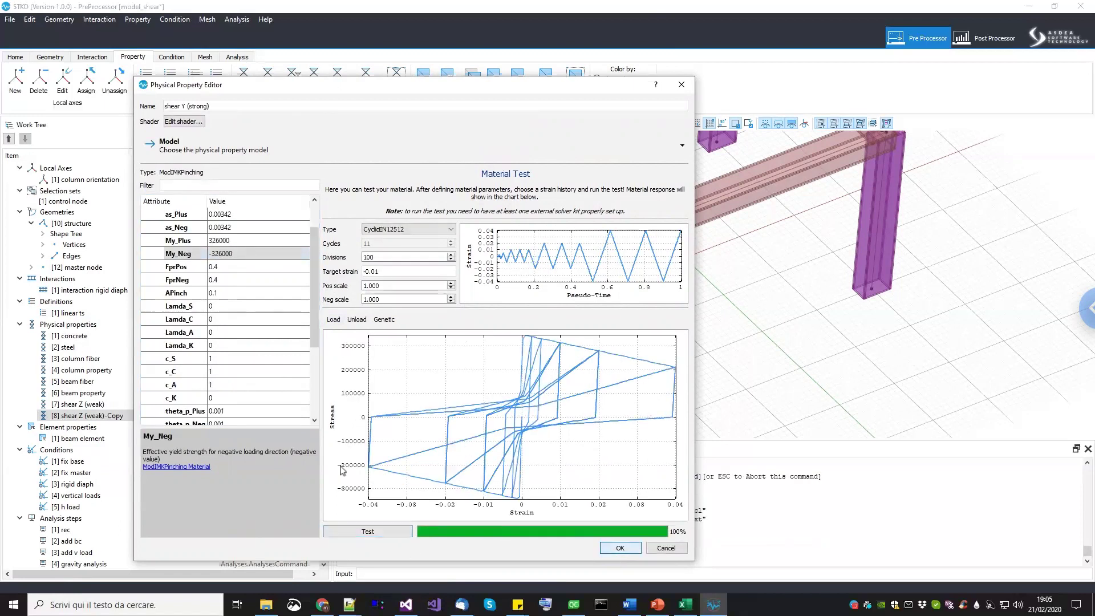
left_click(619, 548)
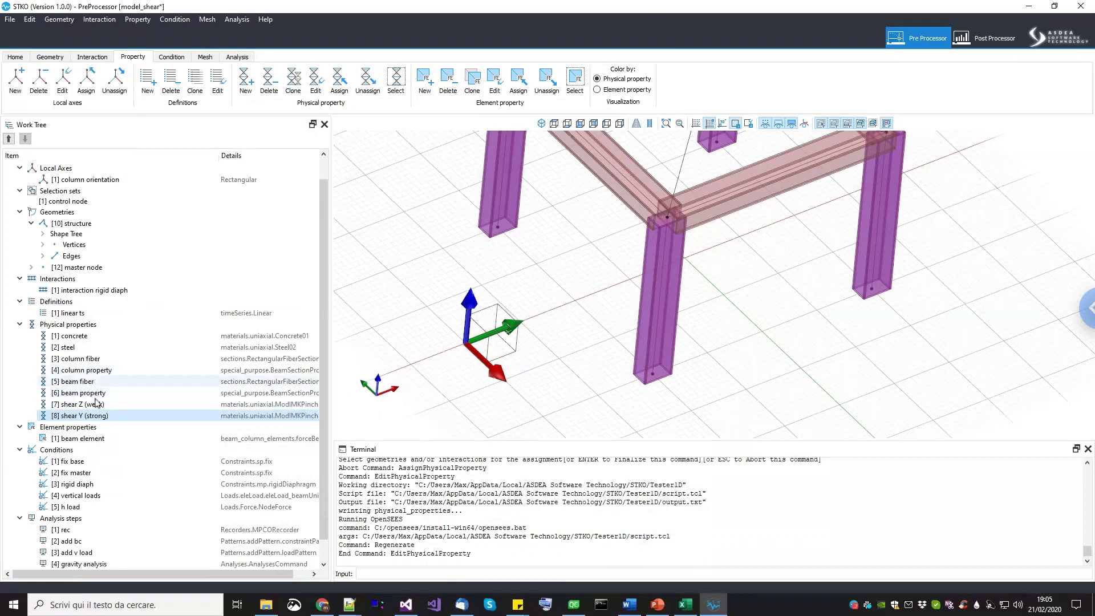
Move the shear Z (weak) property up the physical properties list to directly below column fiber.
left_click(96, 403)
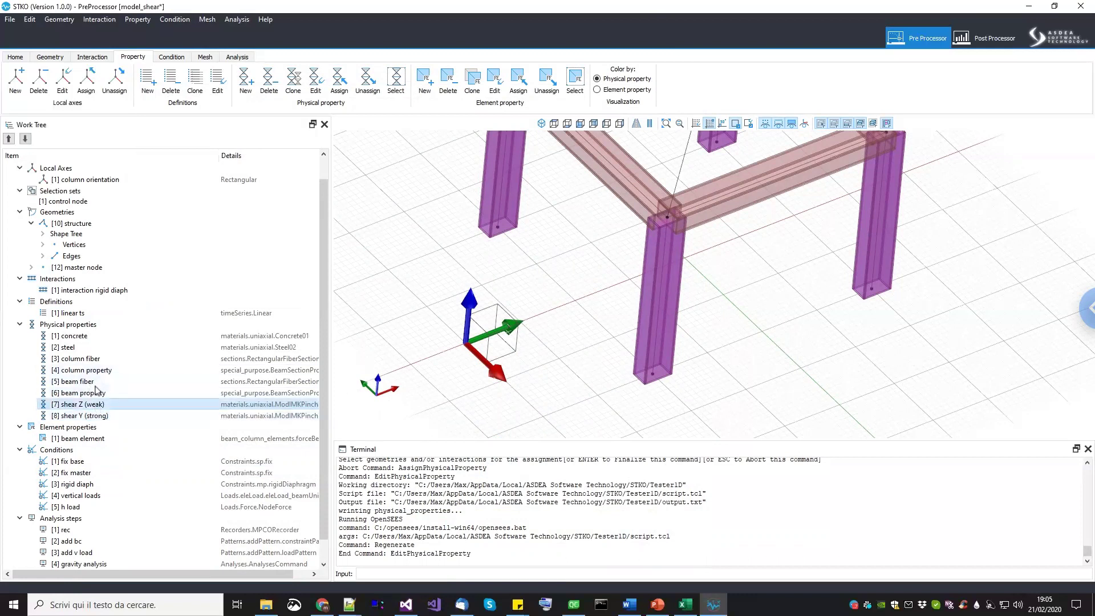
left_click(10, 139)
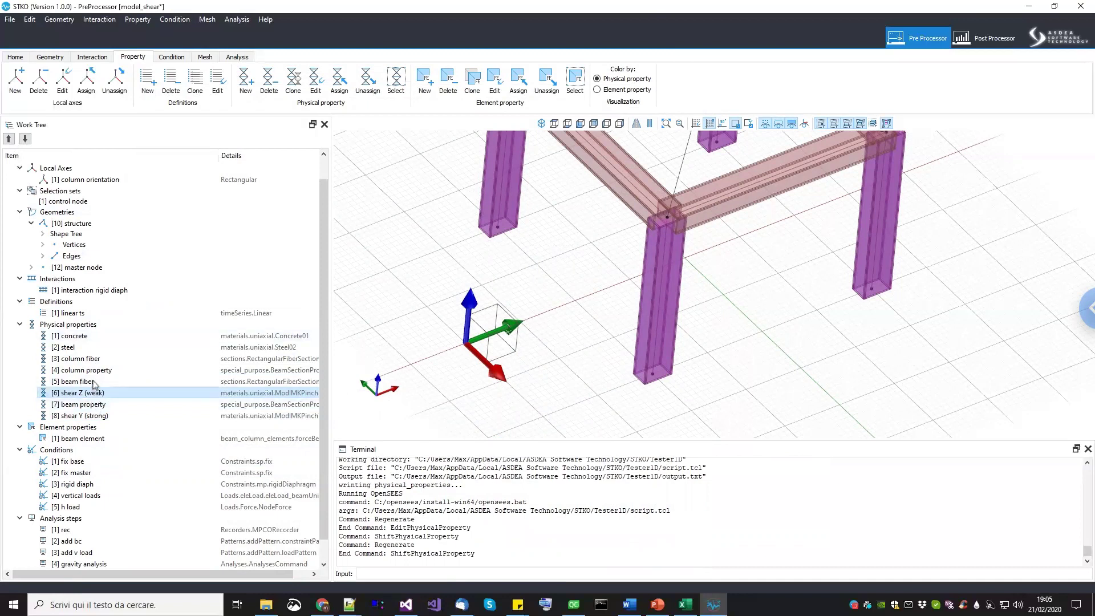
left_click(10, 140)
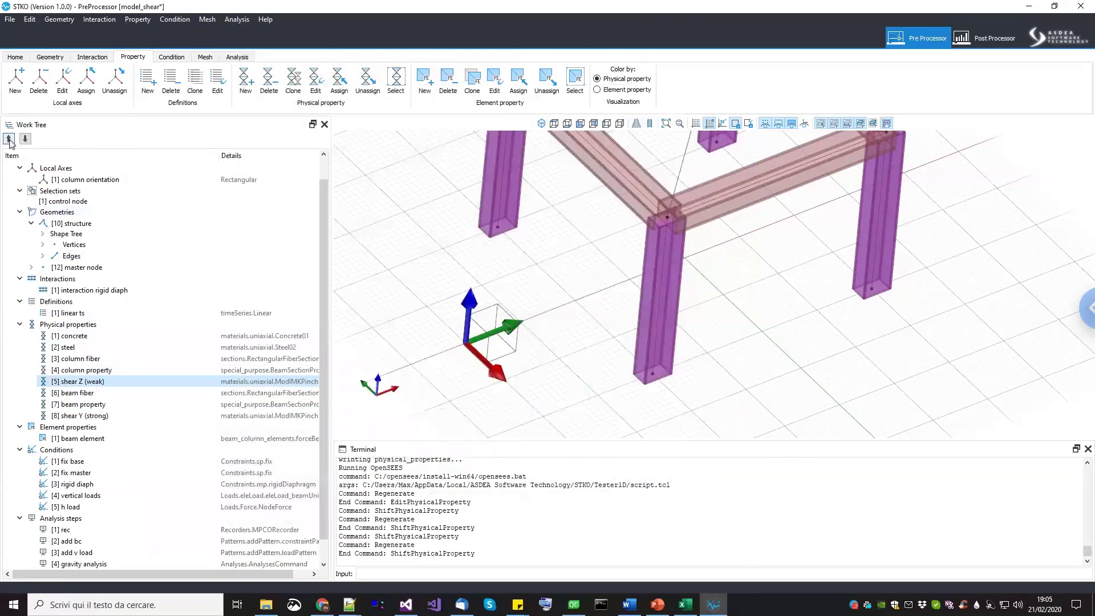
left_click(9, 140)
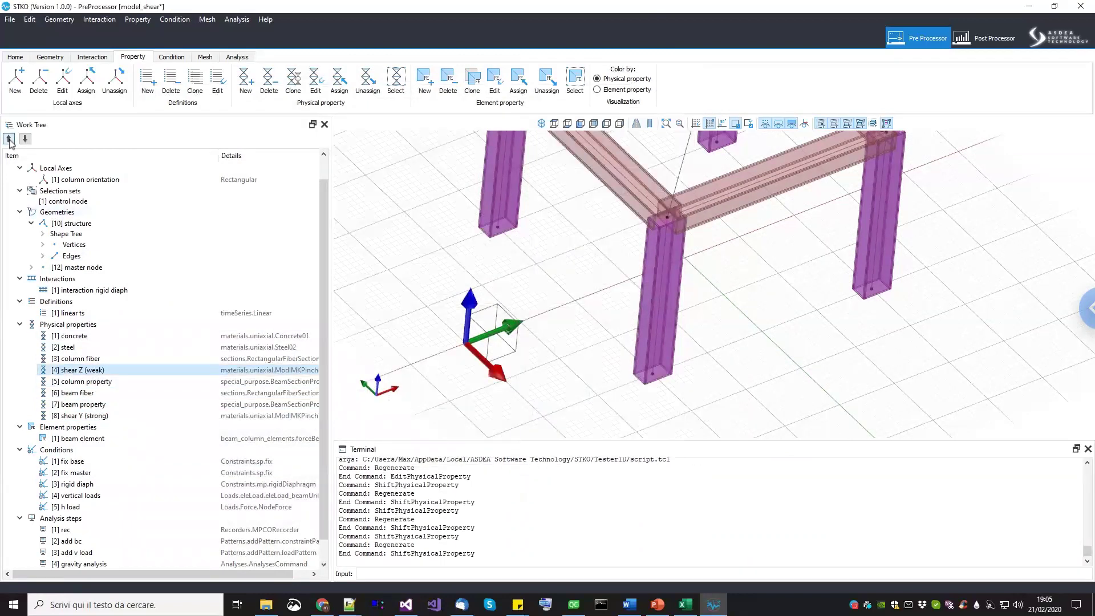
Move the shear Y (strong) property up the physical properties list to directly below shear Z (weak).
left_click(91, 415)
left_click(9, 139)
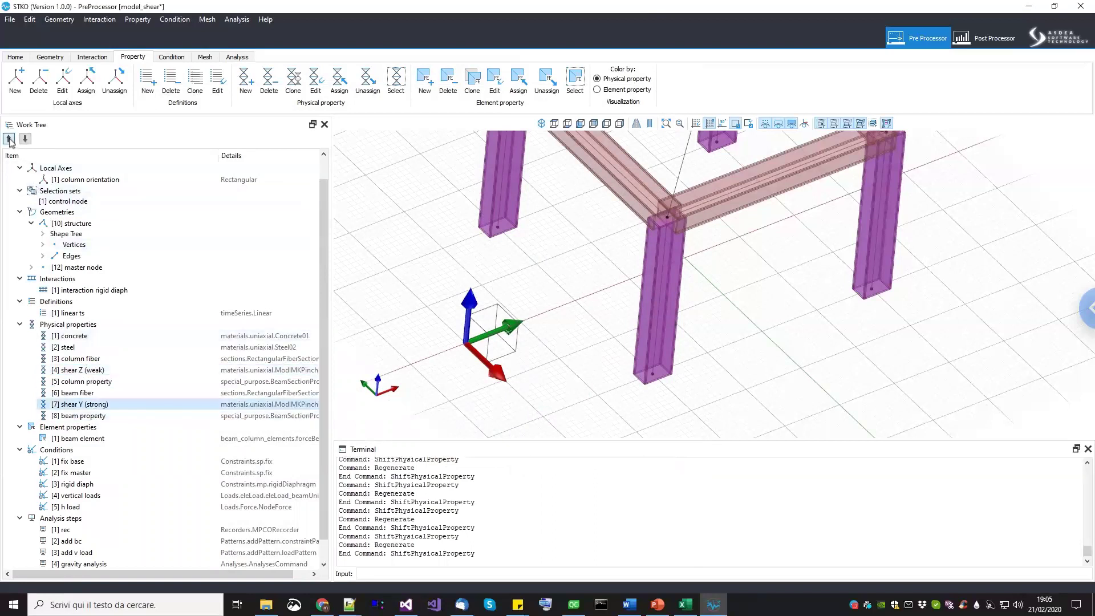
left_click(9, 140)
left_click(9, 140)
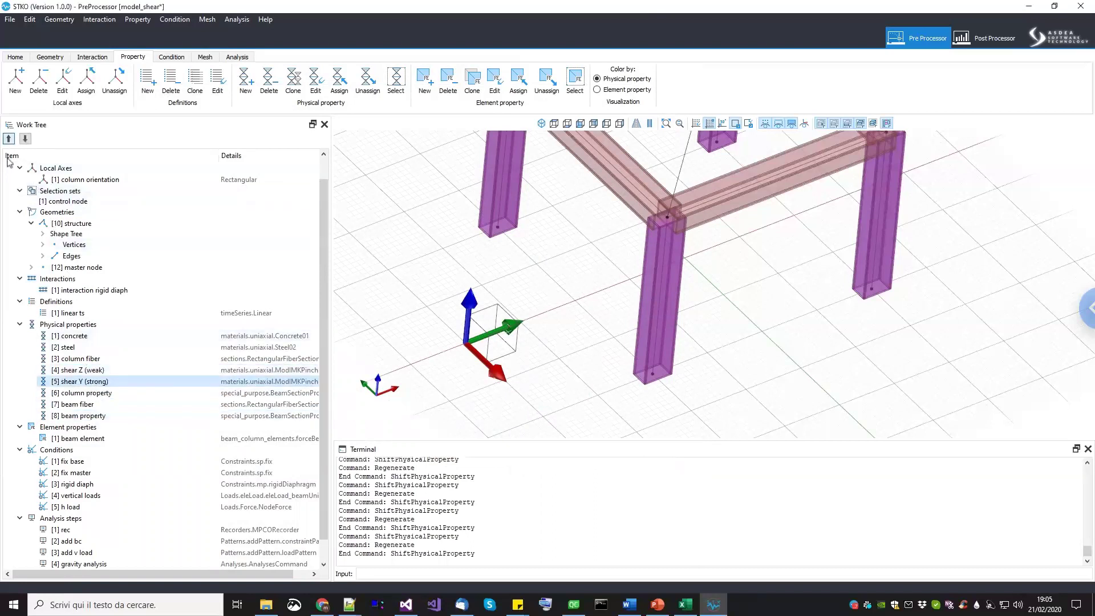
left_click(119, 394)
left_click(105, 373)
left_click(101, 391)
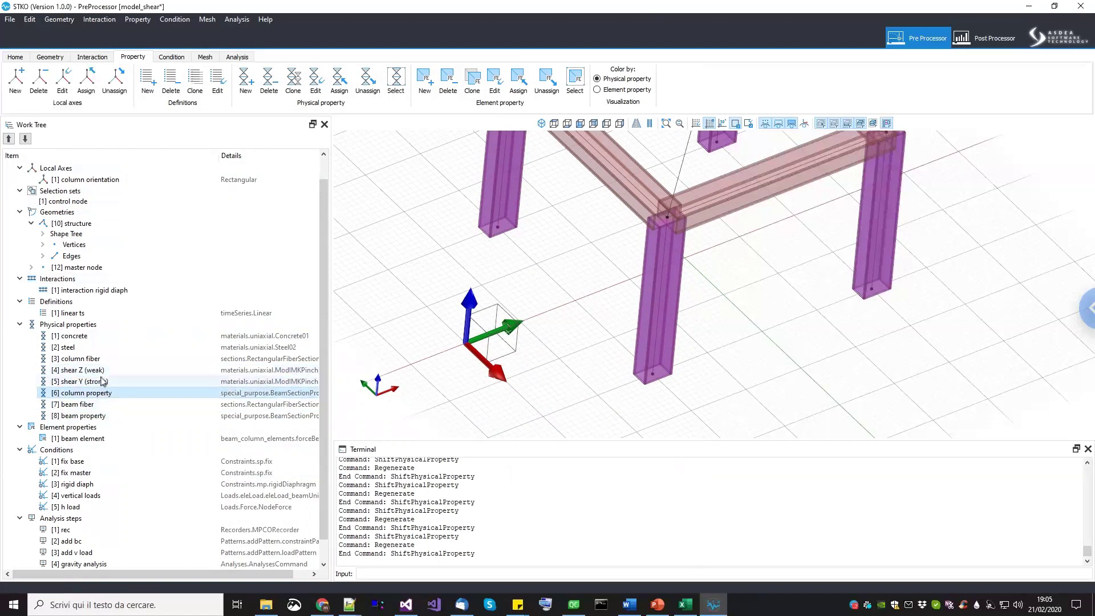
left_click(100, 378)
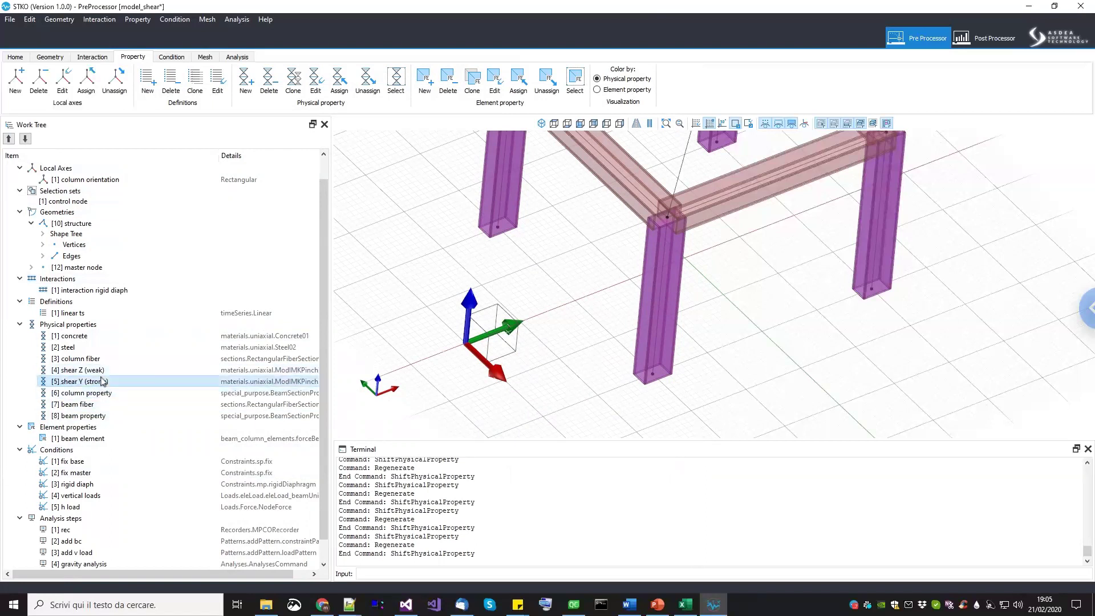
left_click(81, 359)
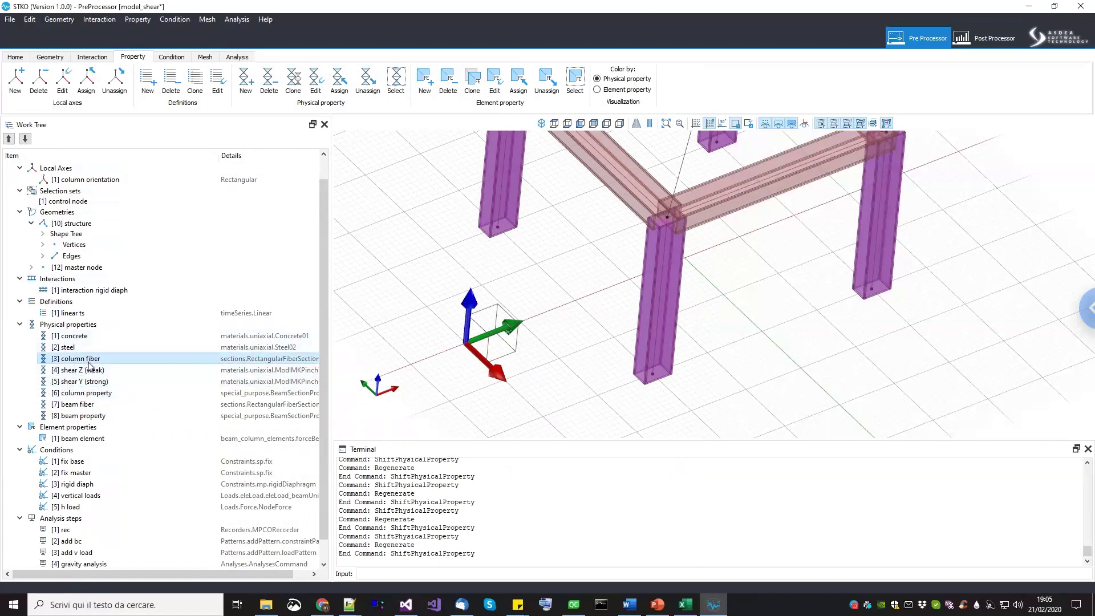
Add a physical property named column section aggregator with the Aggregator section model.
right_click(96, 325)
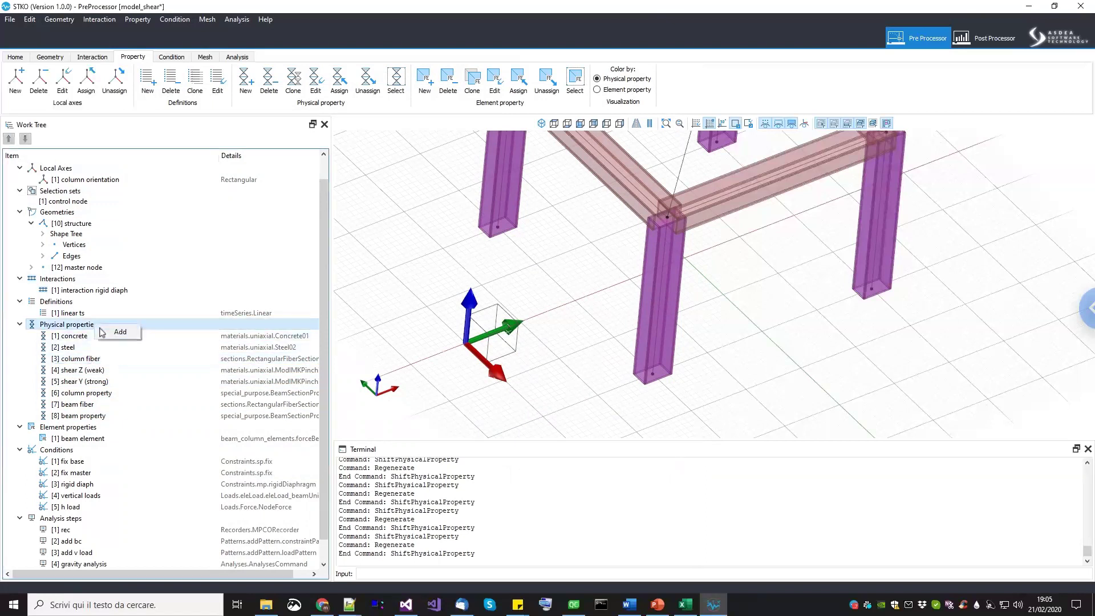
left_click(117, 332)
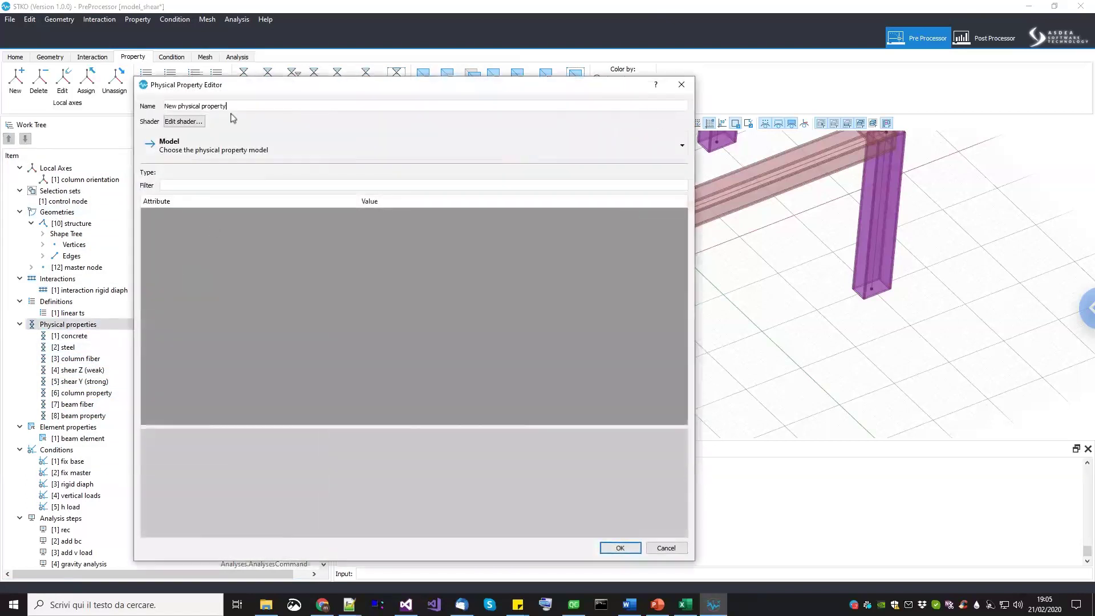
type("column section aggregator")
left_click(212, 149)
mouse_move(183, 181)
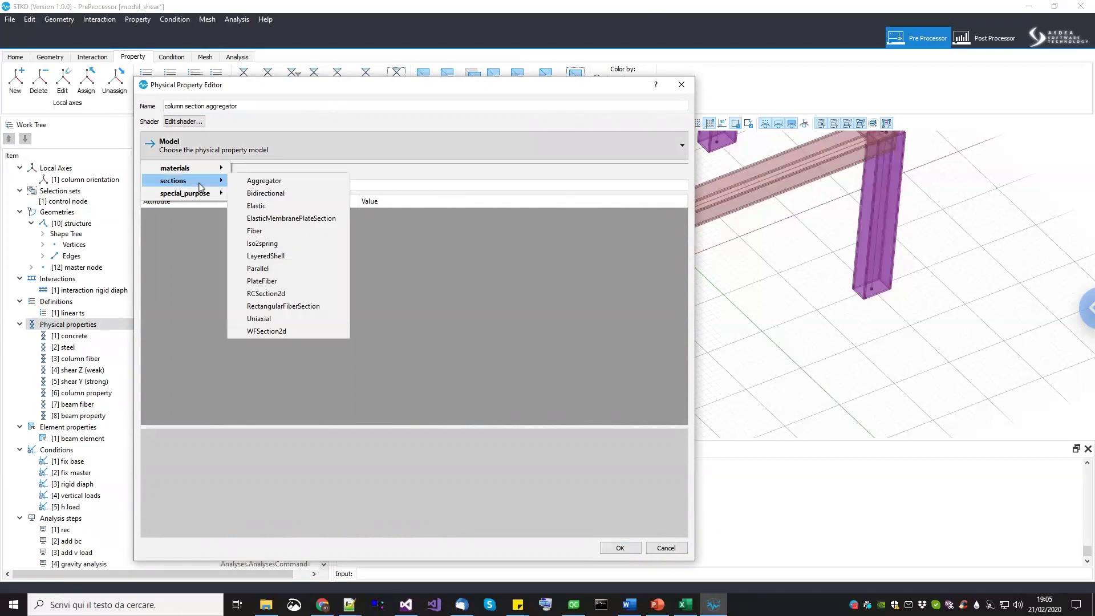
left_click(289, 181)
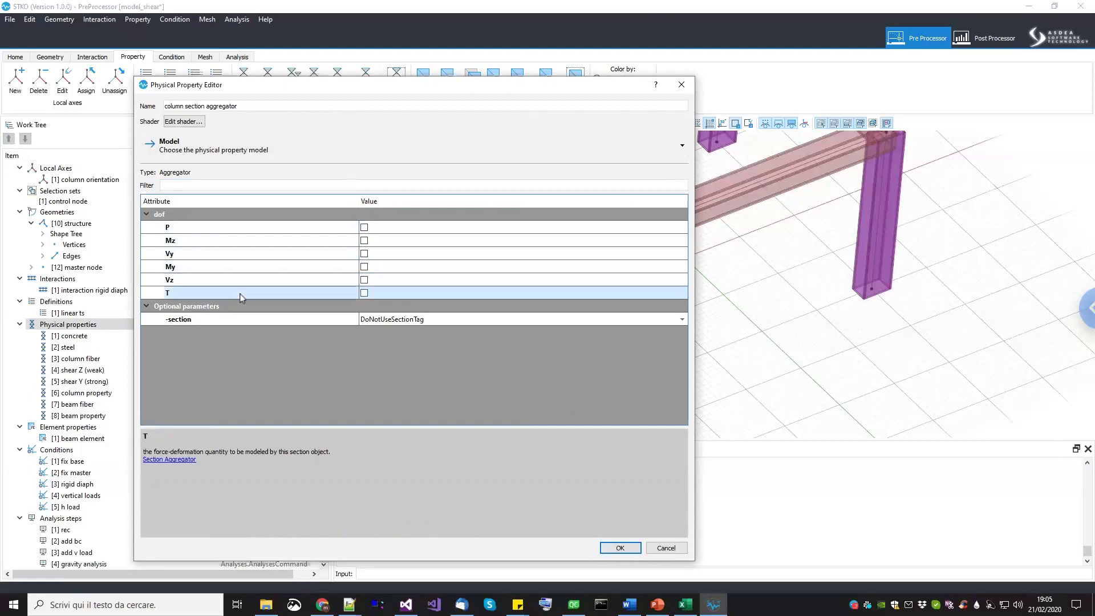
Set the aggregator's -section option to UseSectionTag and choose column fiber as its sectionTag.
left_click(227, 240)
left_click(209, 279)
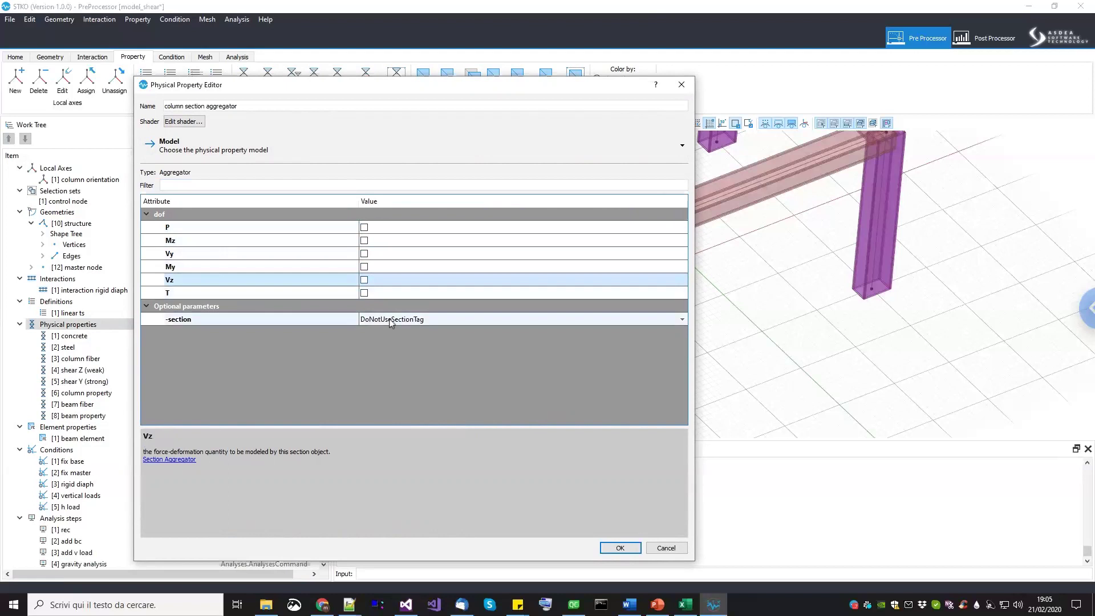
left_click(390, 322)
left_click(386, 335)
left_click(388, 280)
left_click(388, 280)
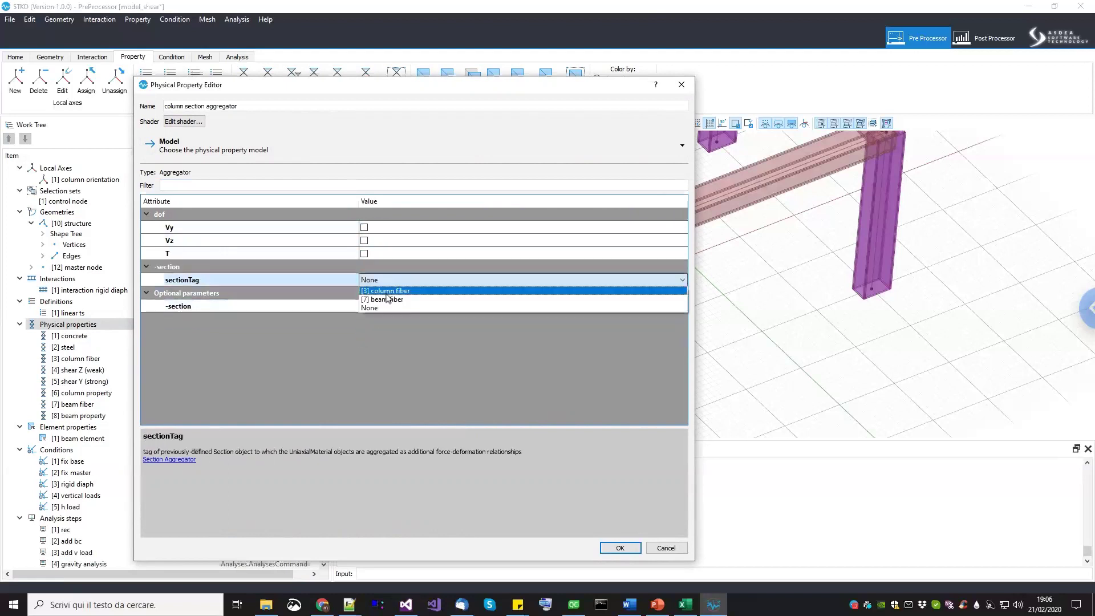
left_click(387, 291)
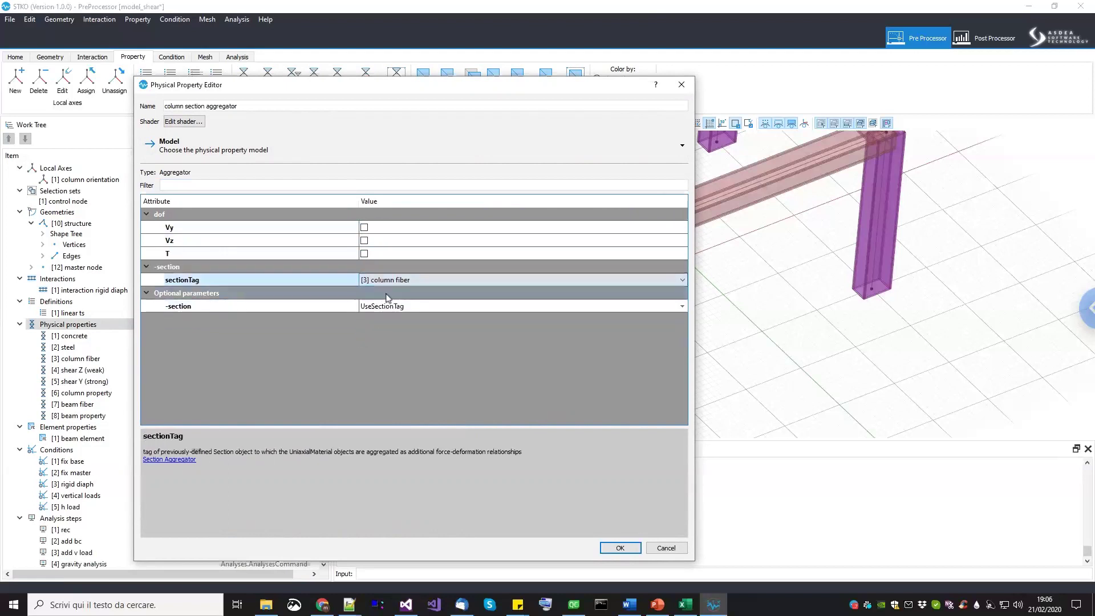
left_click(267, 255)
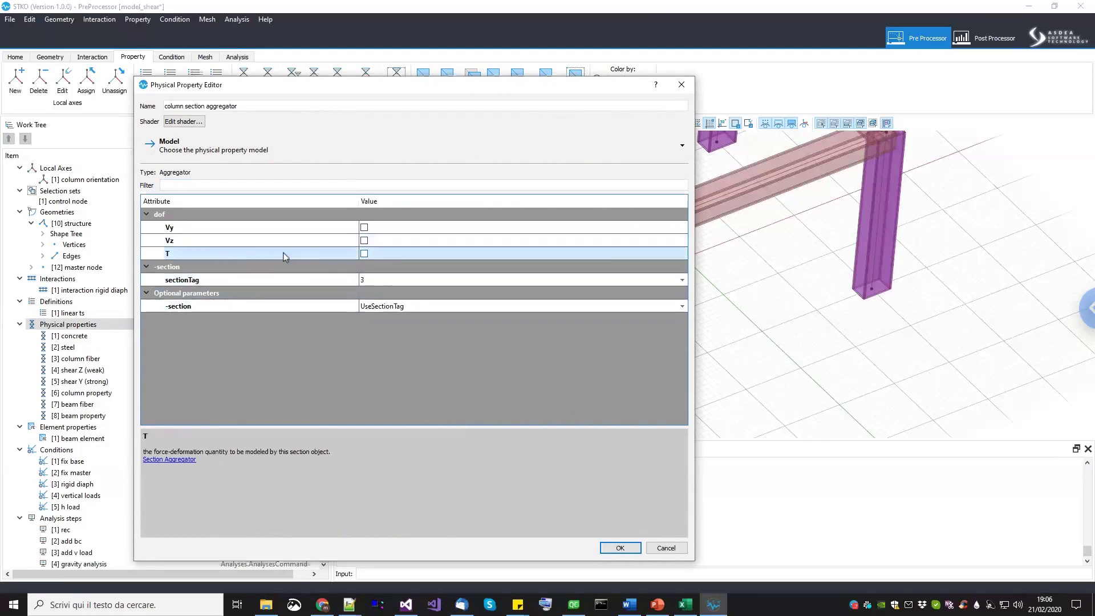
left_click(212, 280)
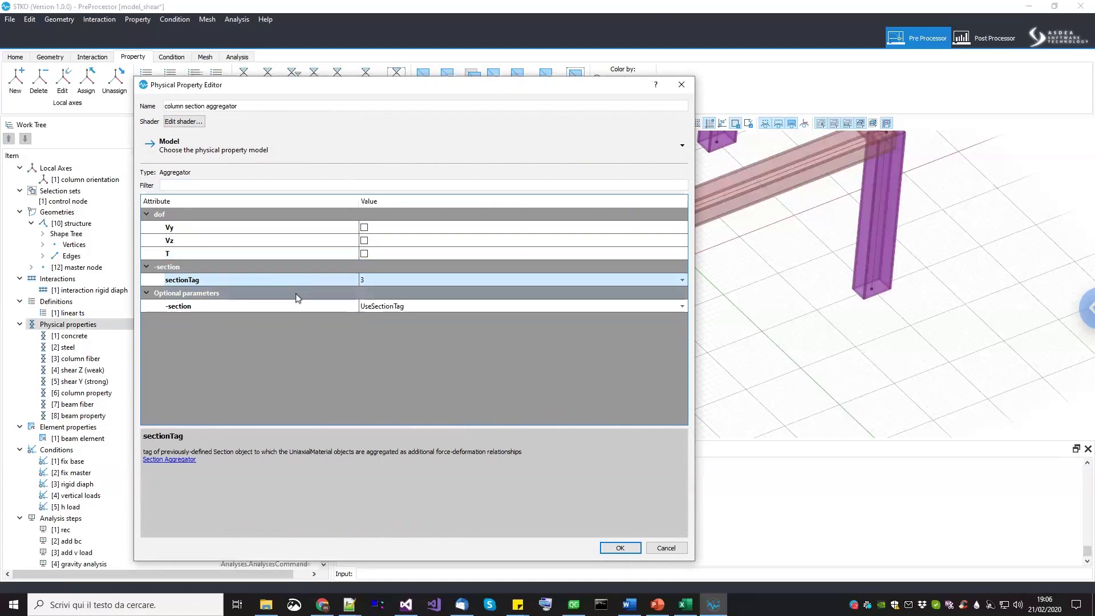
Enable the Vy and Vz dofs with shear Y (strong) for matTagVy and shear Z (weak) for matTagVz, and accept the aggregator.
left_click(364, 227)
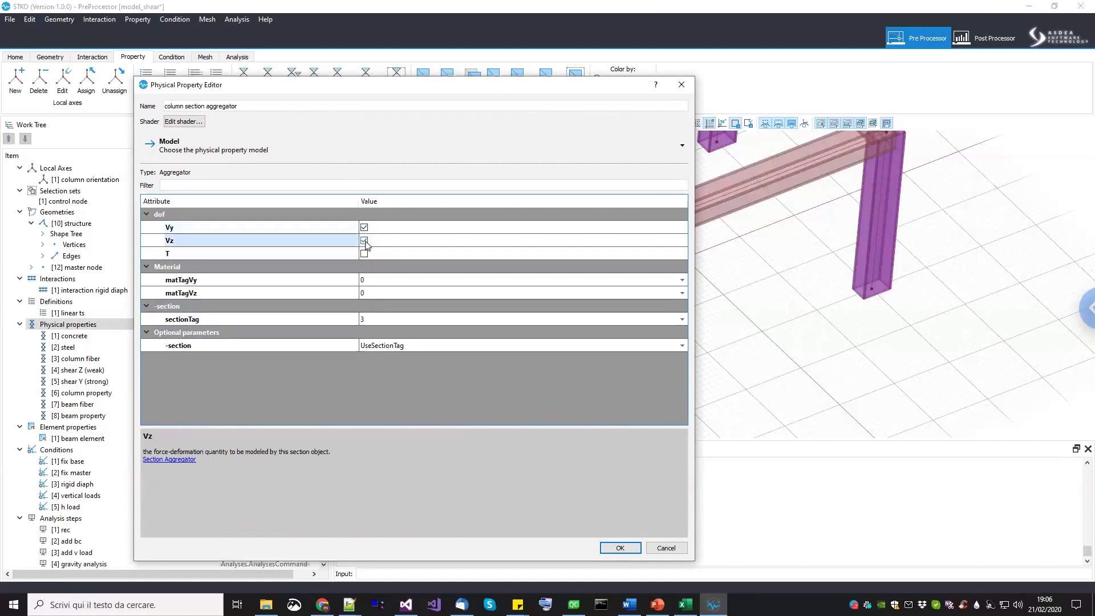
left_click(266, 281)
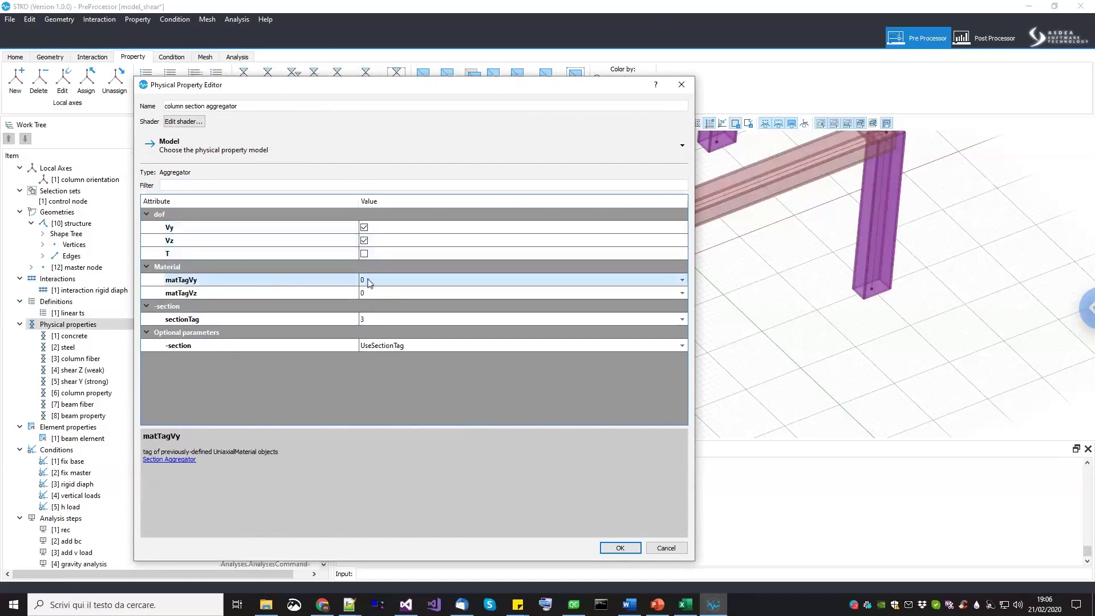
left_click(373, 280)
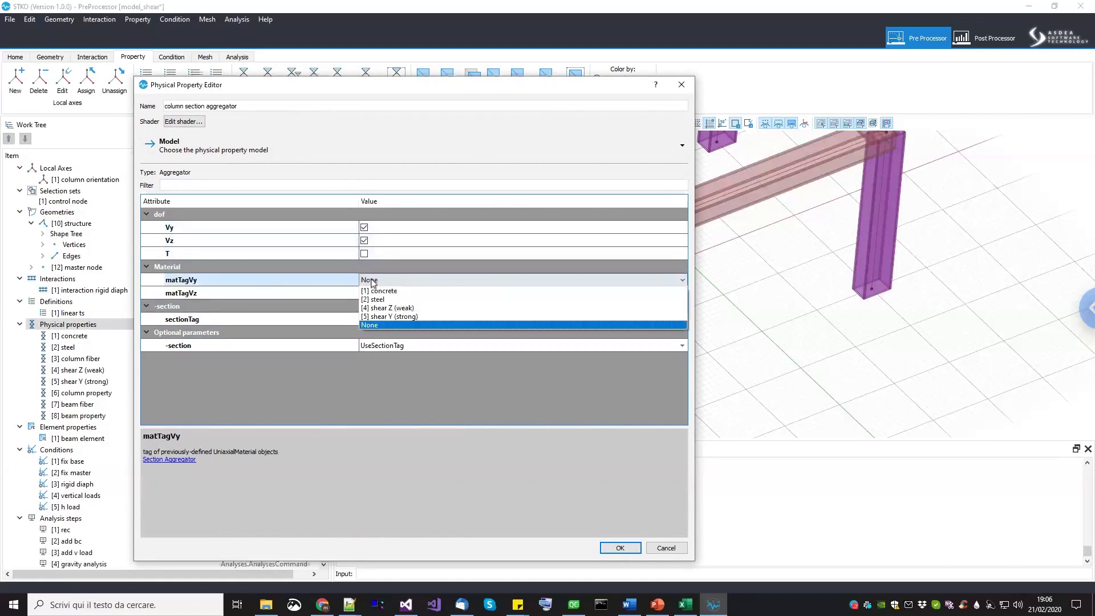
left_click(381, 317)
left_click(382, 294)
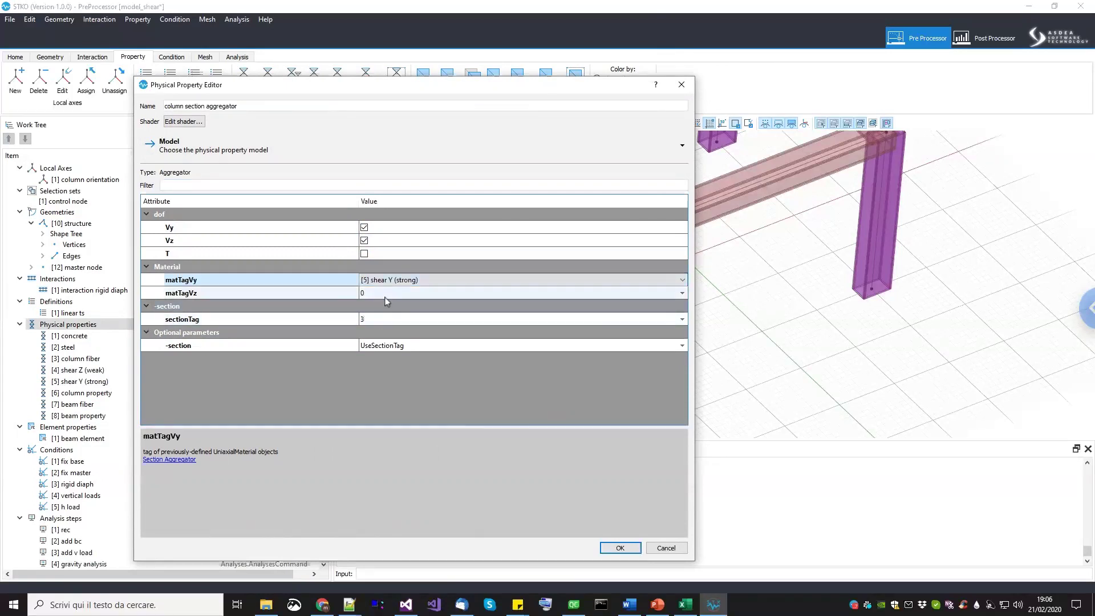
left_click(383, 294)
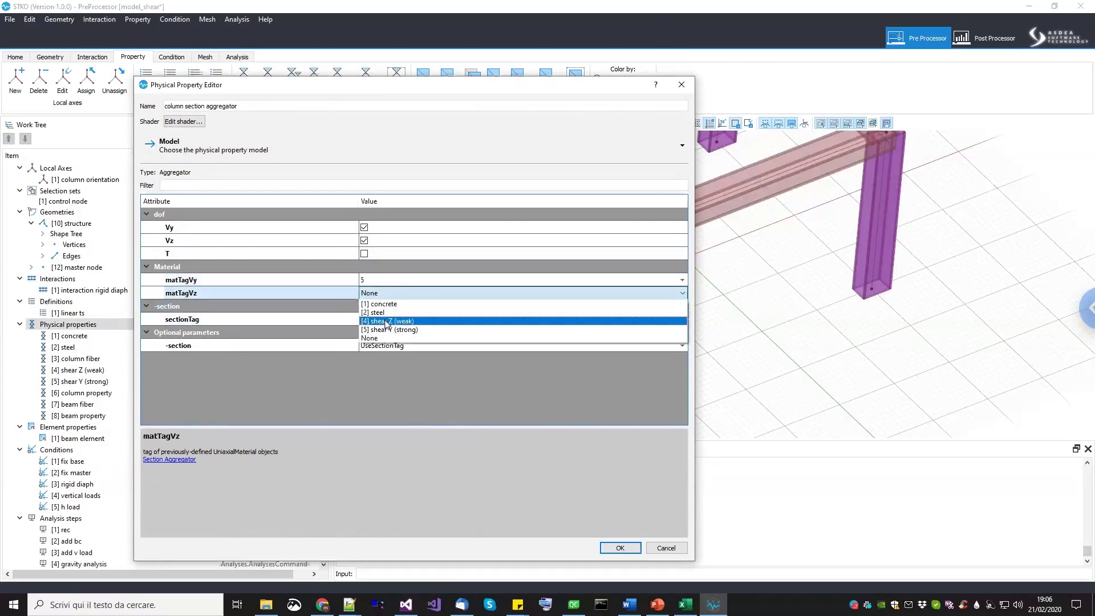
left_click(388, 321)
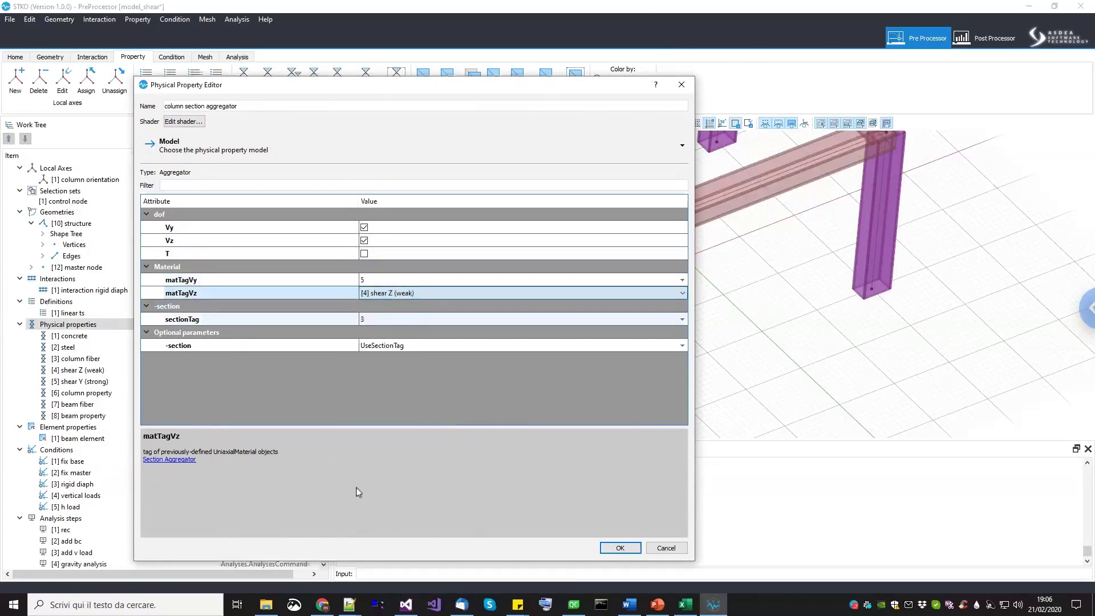
left_click(619, 548)
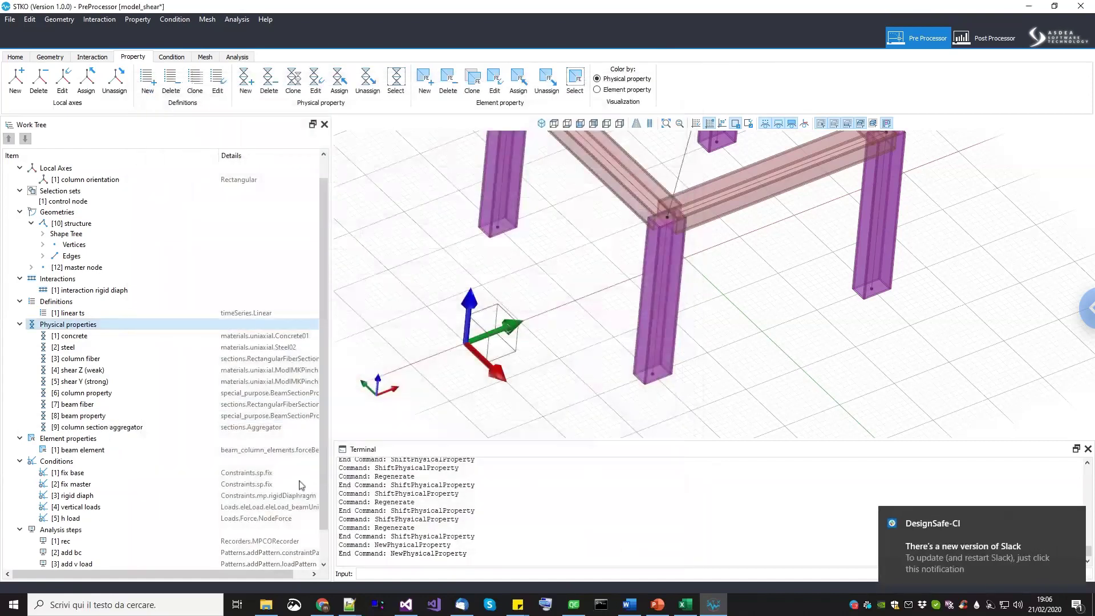
Move the column section aggregator up the physical properties list to directly above column property.
left_click(114, 429)
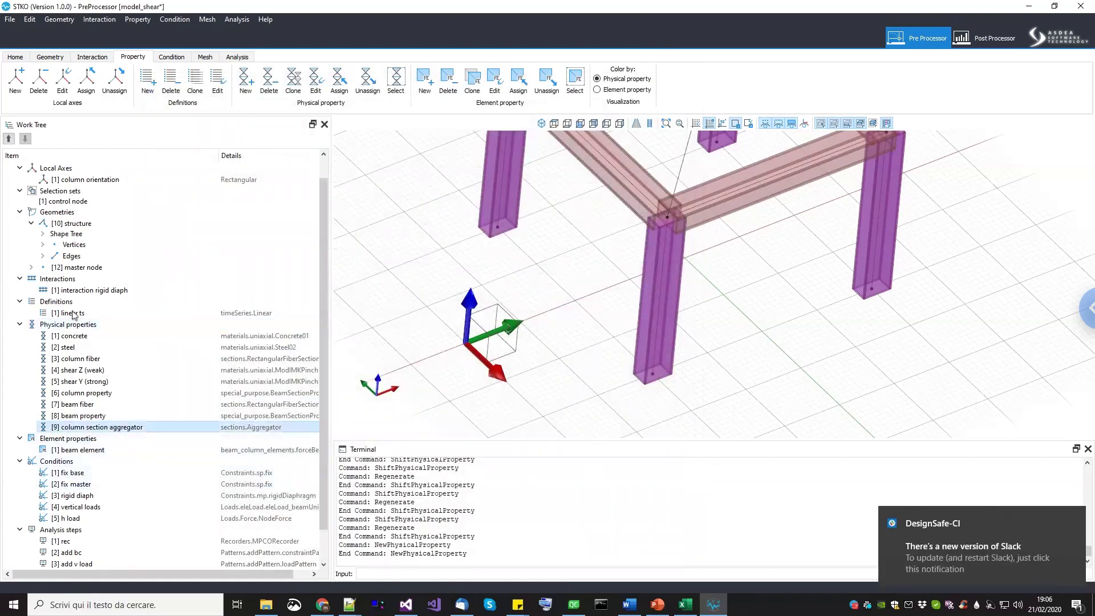
left_click(9, 139)
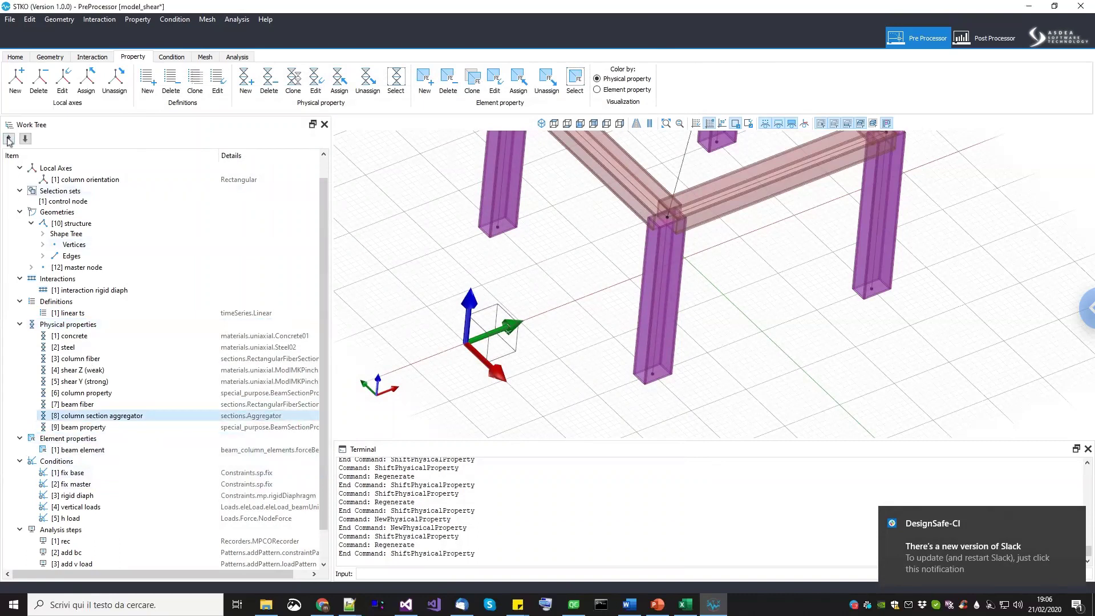
left_click(8, 139)
left_click(9, 139)
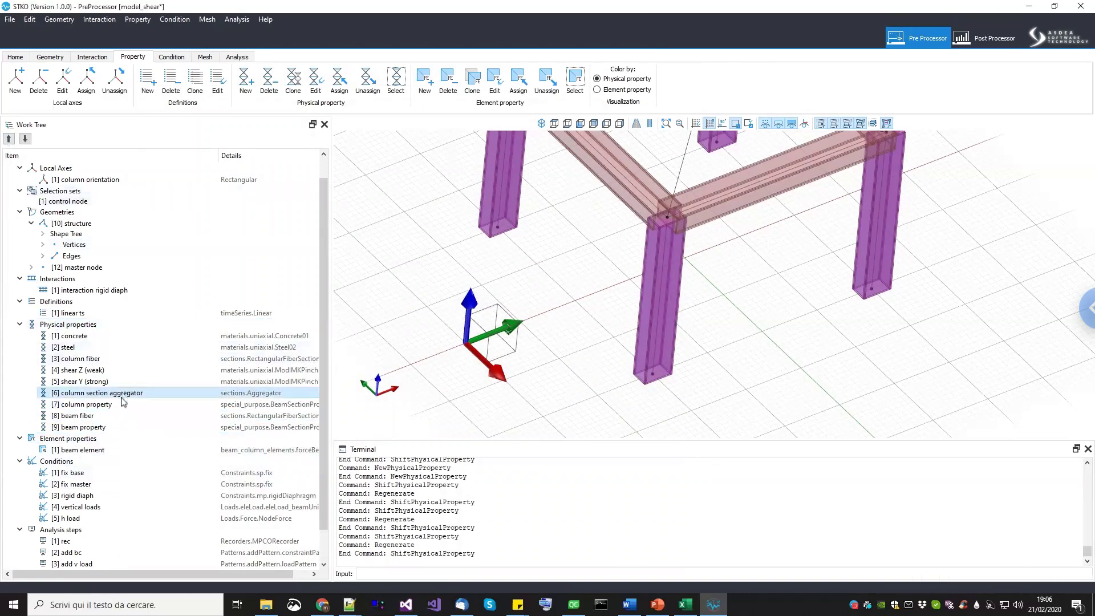
Edit the column property so its secTag uses the column section aggregator, and accept the change.
left_click(99, 406)
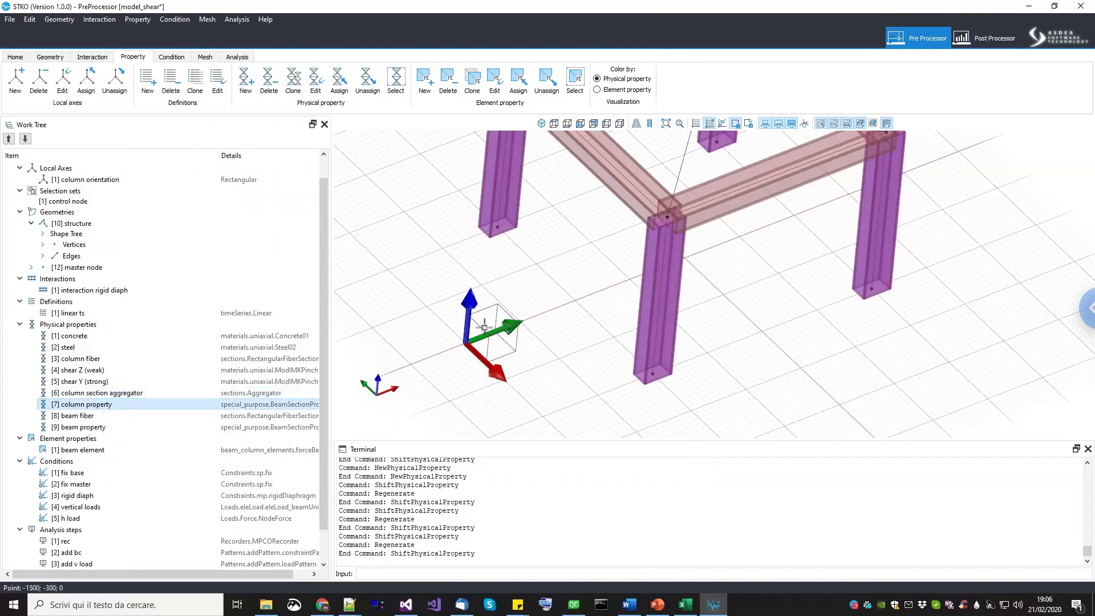
right_click(80, 404)
left_click(104, 433)
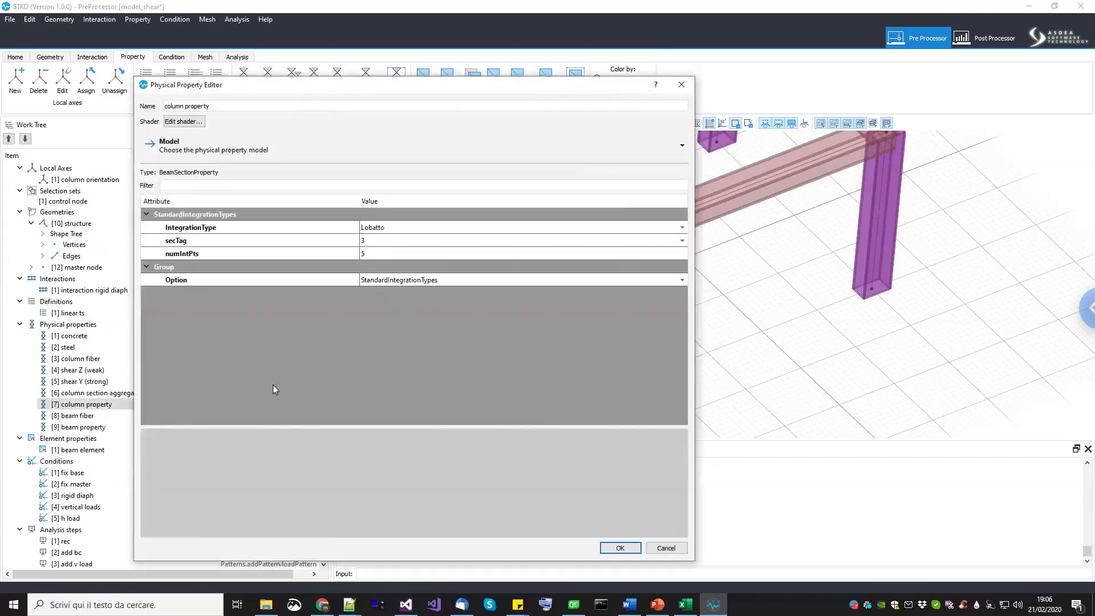
left_click(413, 245)
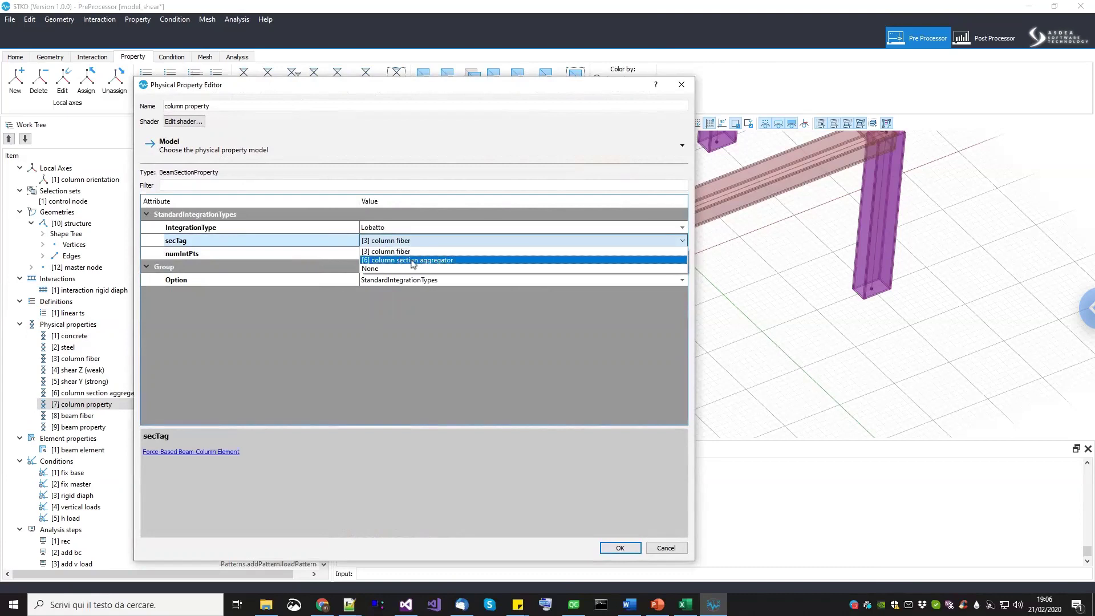
left_click(413, 261)
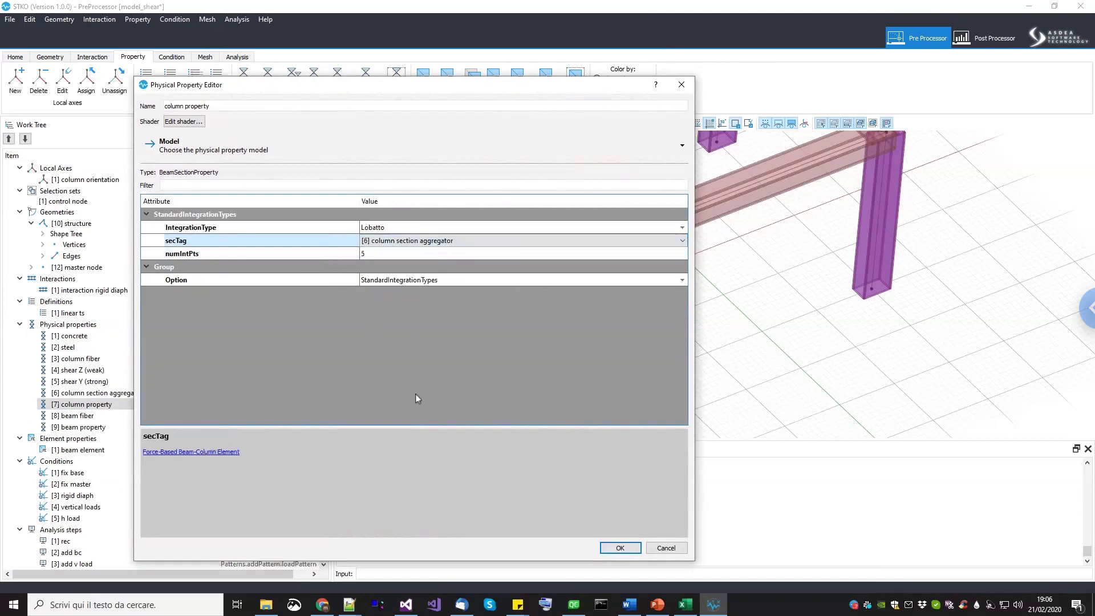
left_click(619, 549)
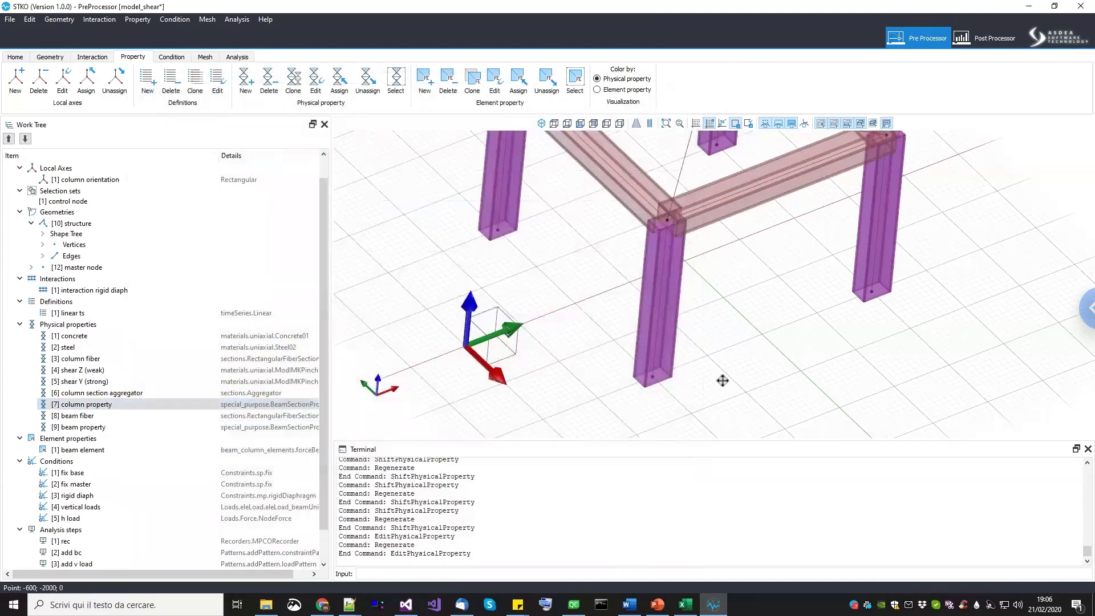
Save the model_shear document.
middle_click_drag(731, 350, 723, 380)
scroll(608, 252, "down", 2)
middle_click_drag(704, 299, 677, 381)
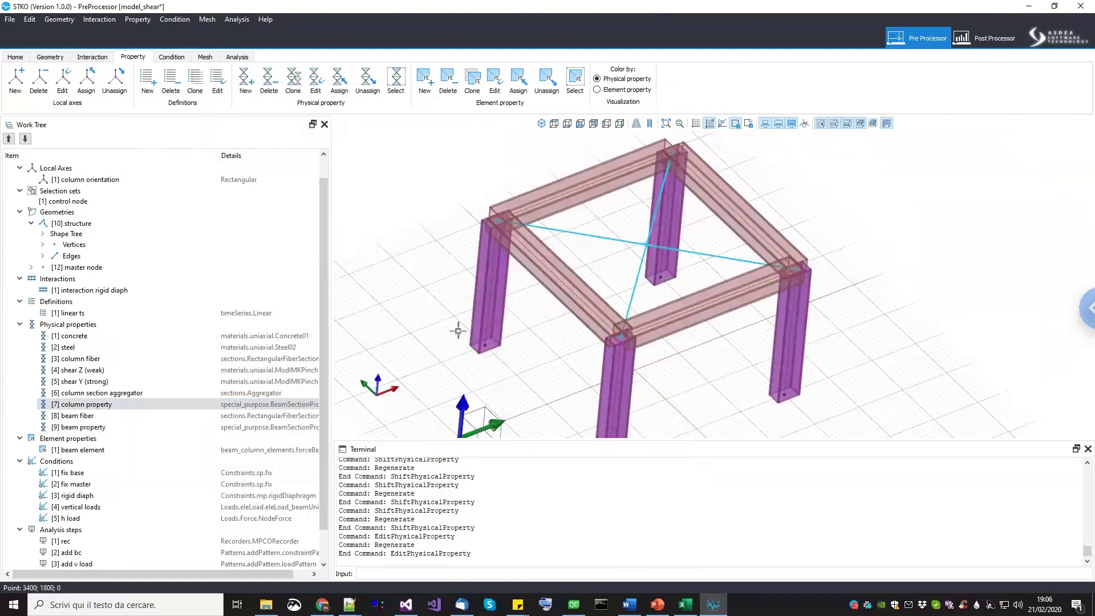
middle_click_drag(570, 330, 594, 304)
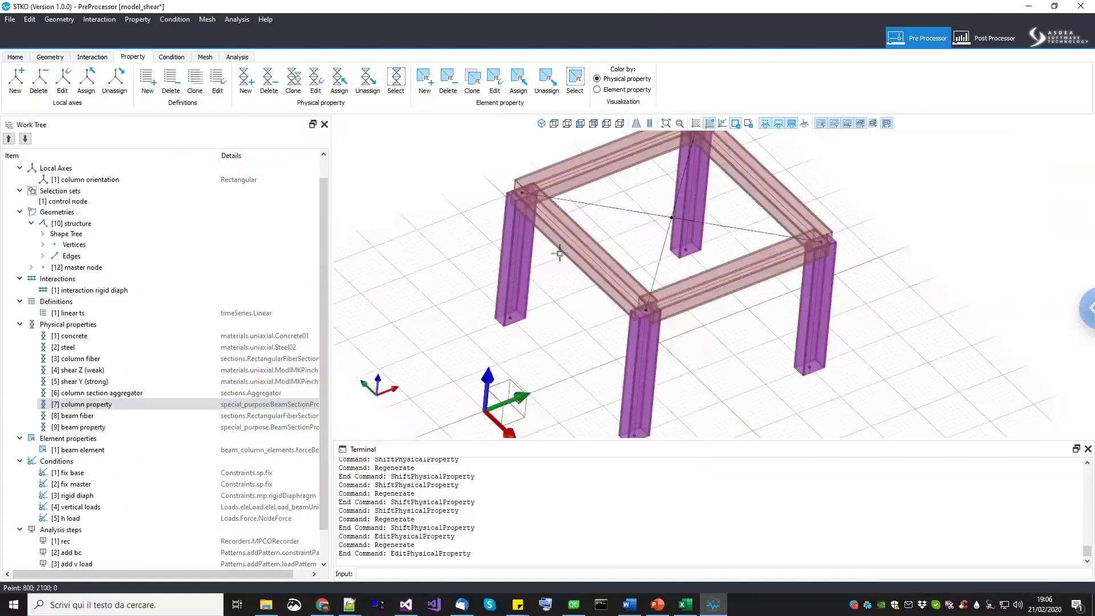
scroll(560, 254, "down", 2)
middle_click_drag(672, 276, 663, 297)
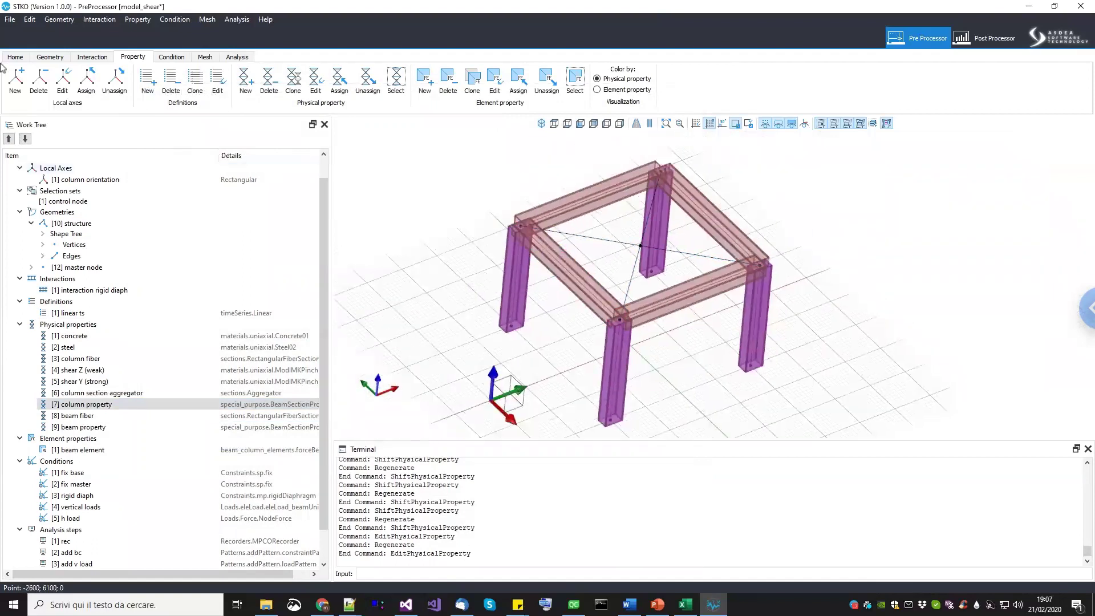
left_click(9, 20)
left_click(23, 47)
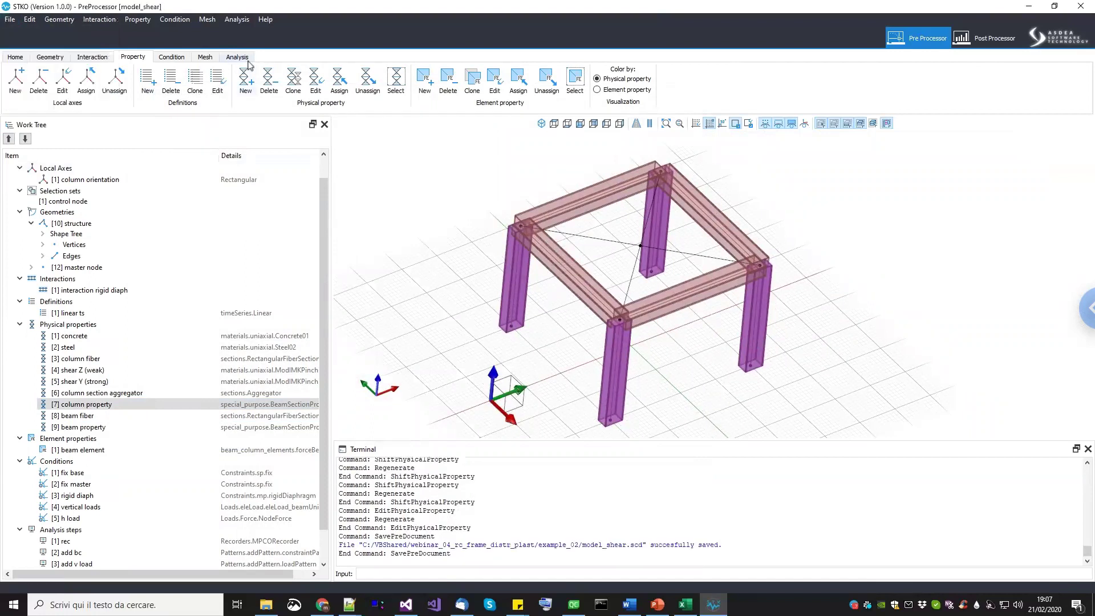
Run the analysis of the saved model and dismiss the solver console once the run ends.
left_click(244, 58)
left_click(196, 82)
left_click(577, 486)
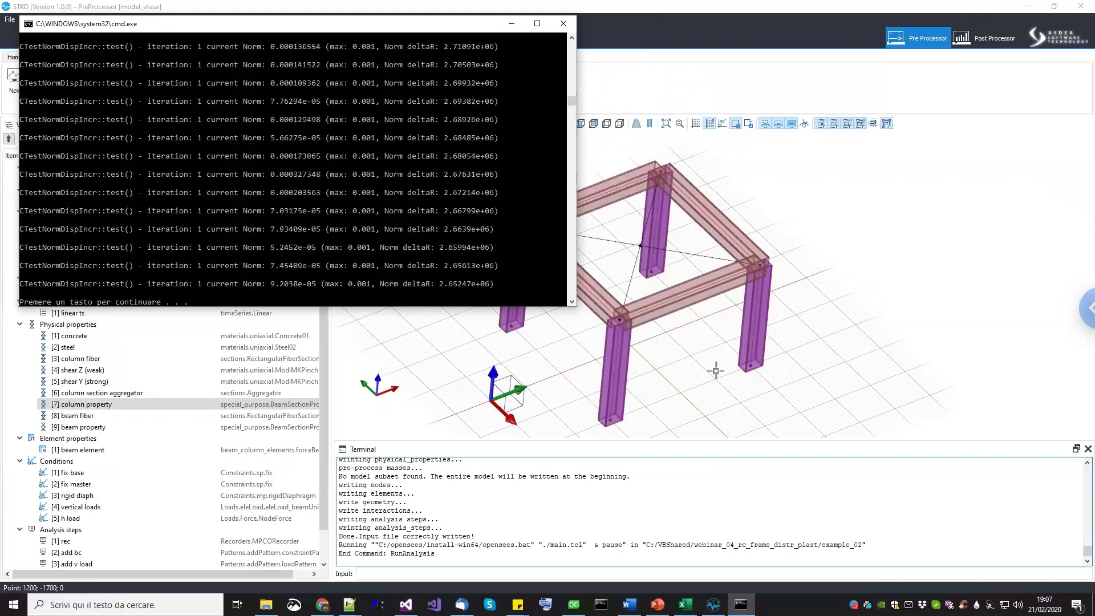
key("Return")
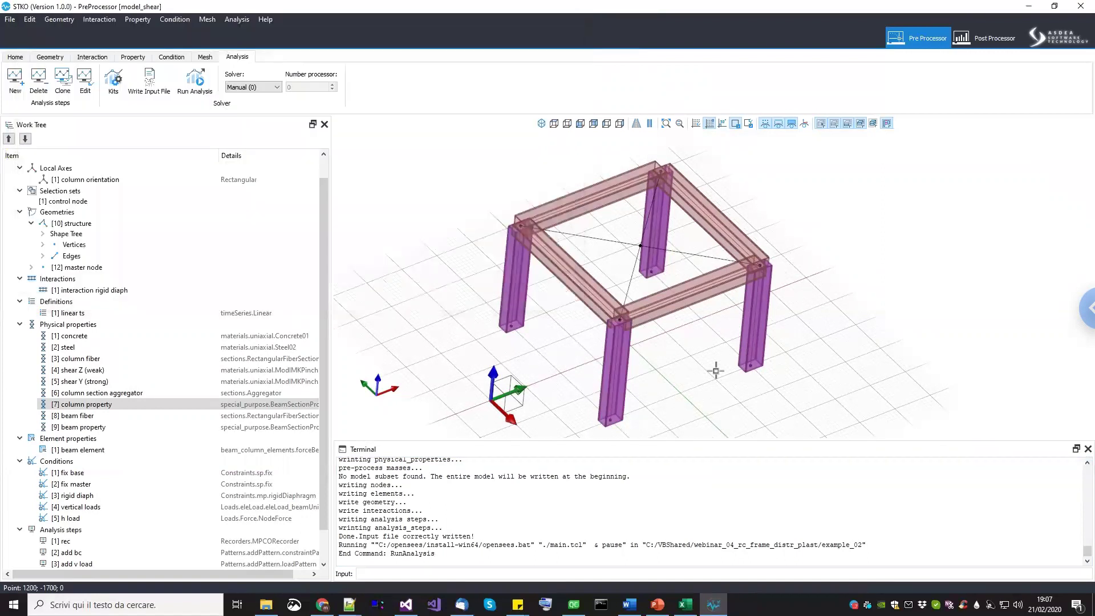
Switch to the Post Processor and unlink the UF refined - Node 25 chart data from the database.
left_click(989, 44)
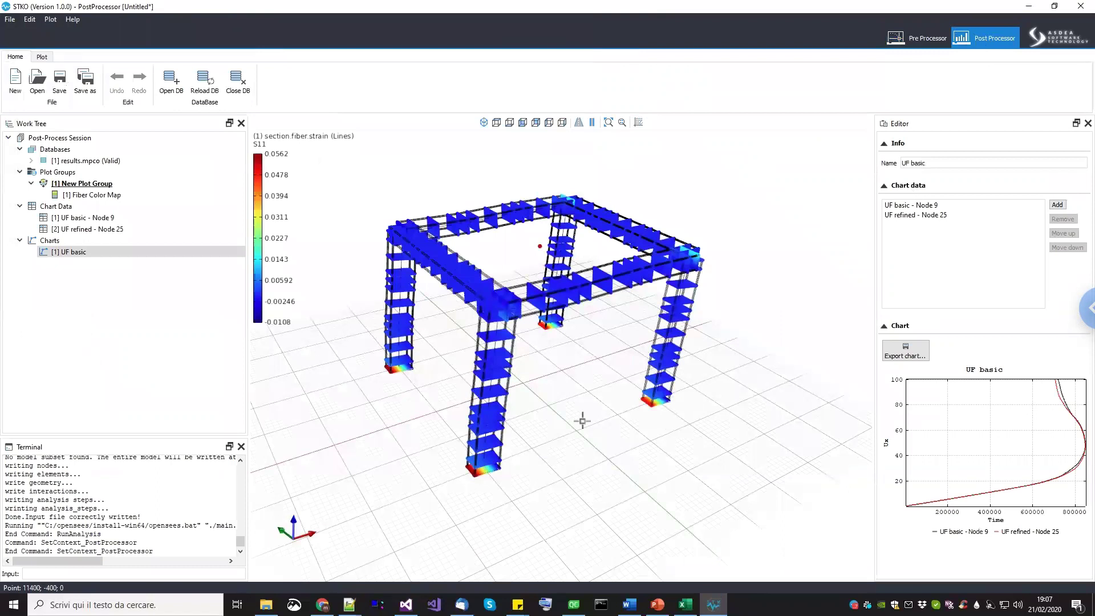
left_click(87, 229)
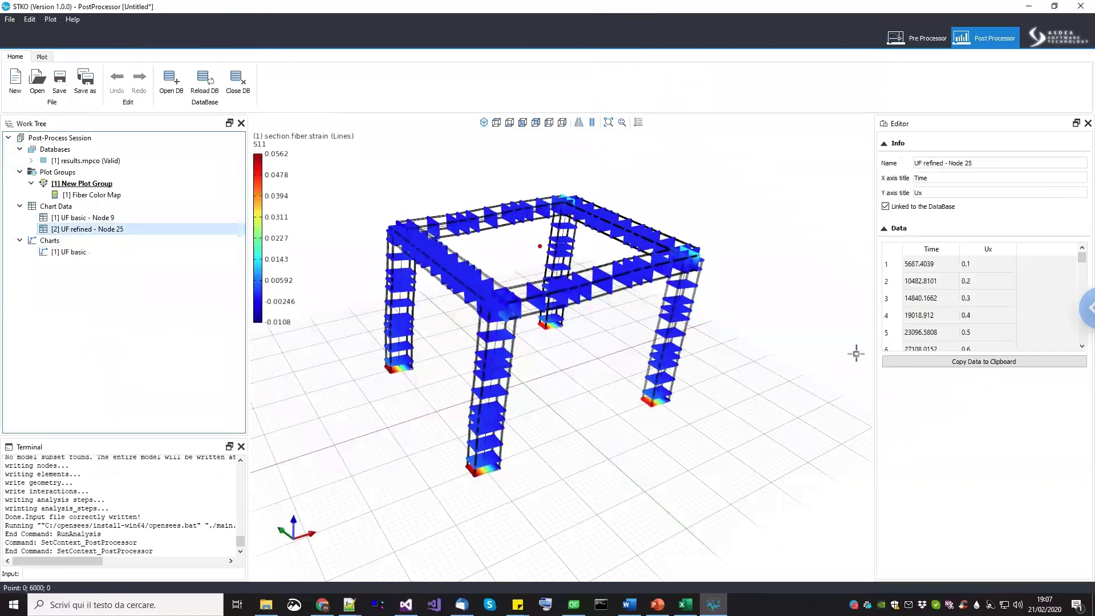
left_click(883, 209)
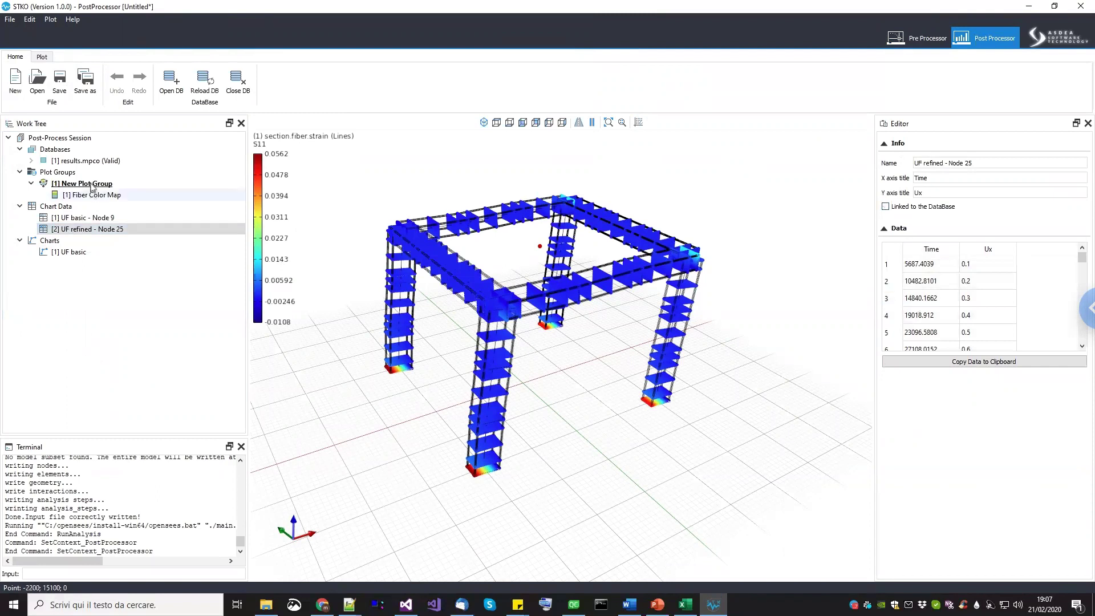
Reload the results.mpco database and set the Fiber Color Map's result to section.fiber.strain (Lines).
right_click(98, 163)
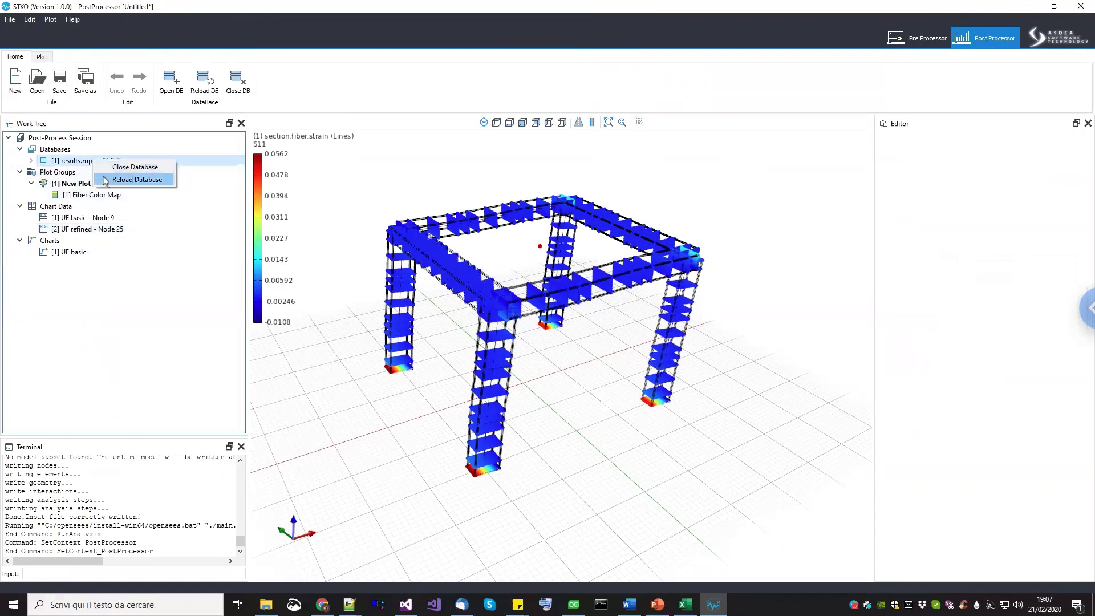
left_click(101, 179)
left_click(93, 195)
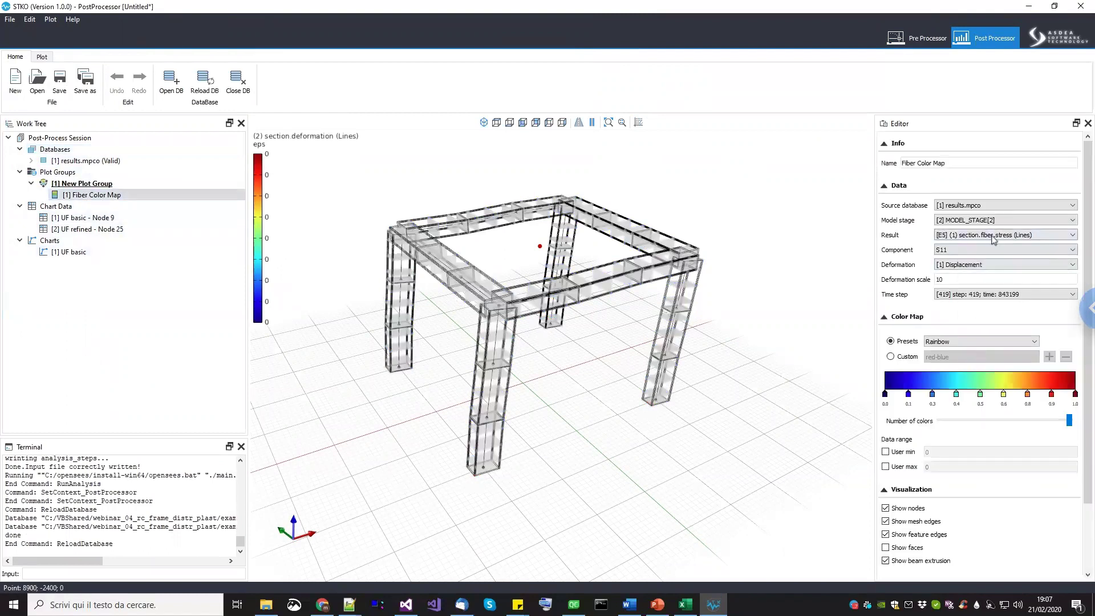
left_click(997, 235)
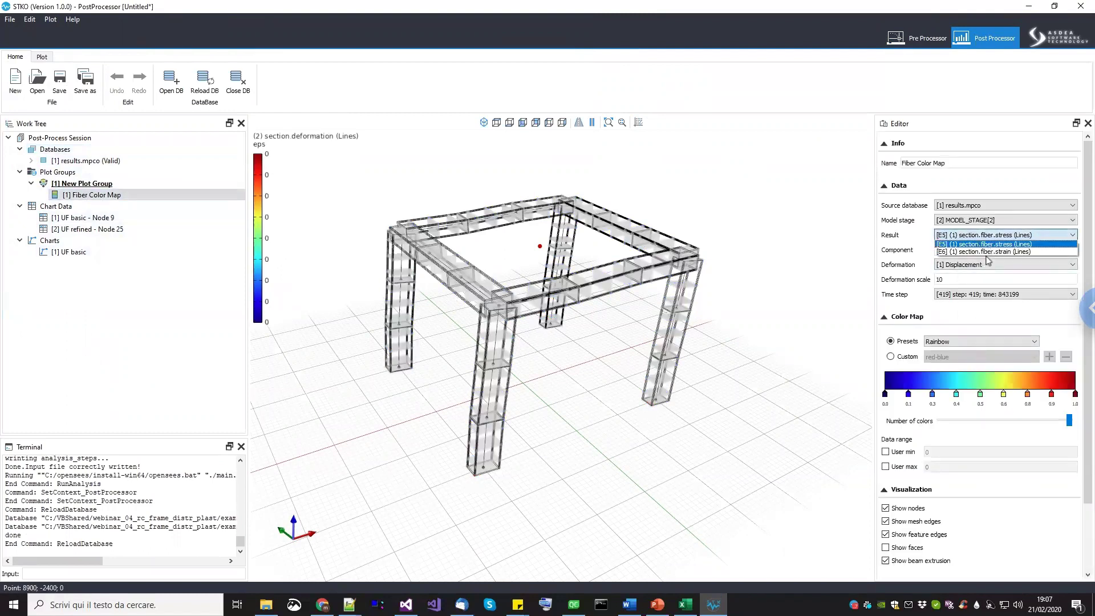
left_click(990, 252)
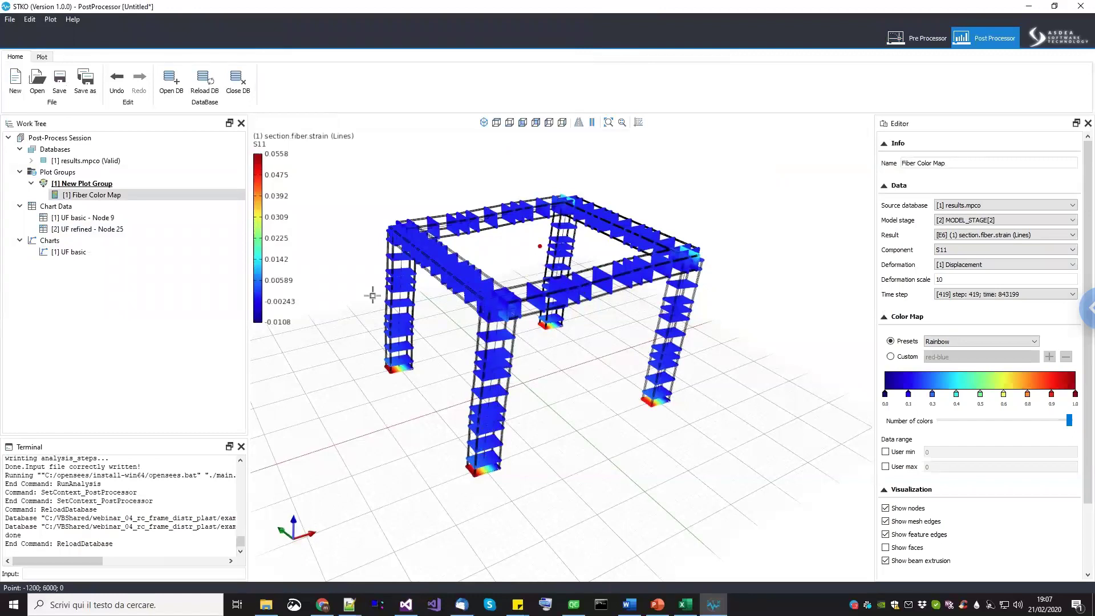
Start a chart data extraction on nodes from results.mpco, using MODEL_STAGE[2] with displacement Ux against the pseudo time step.
left_click(77, 251)
middle_click_drag(546, 301, 536, 258)
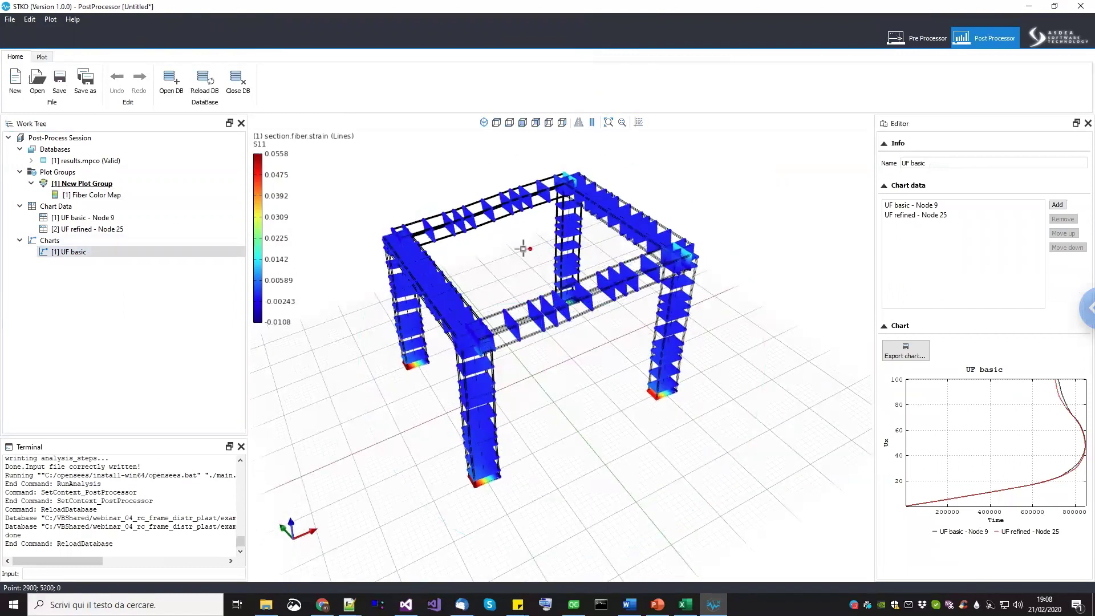
left_click(82, 194)
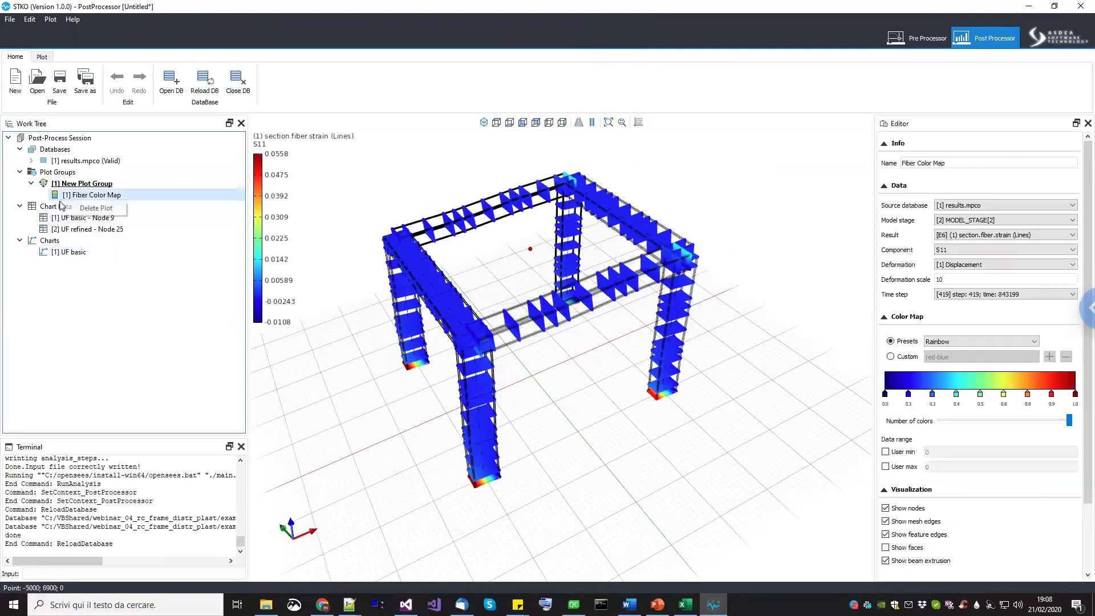
right_click(52, 207)
left_click(63, 210)
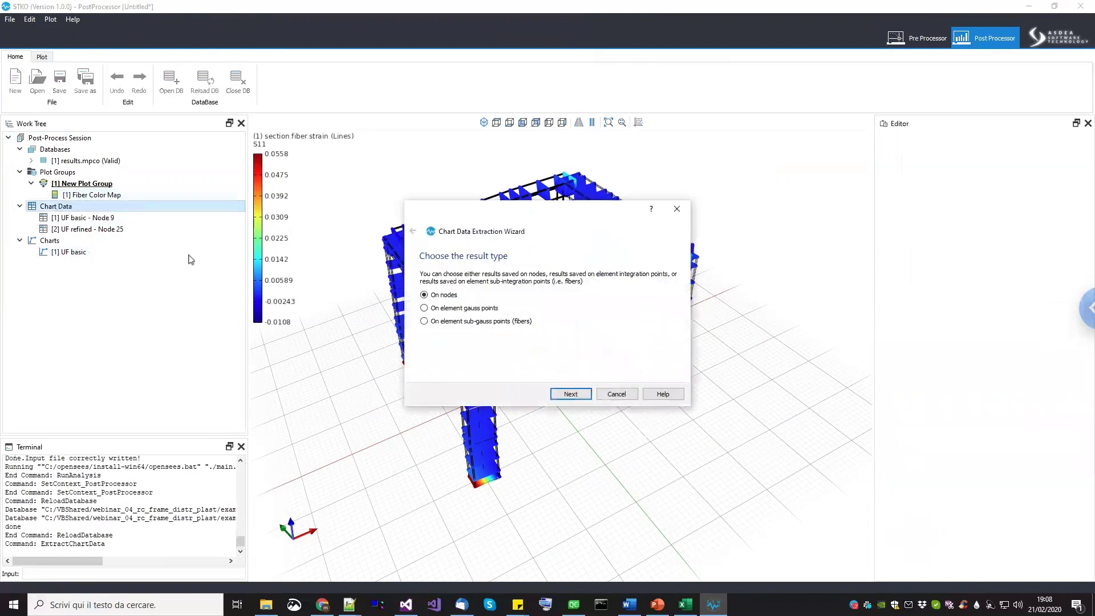
left_click(570, 393)
left_click(475, 320)
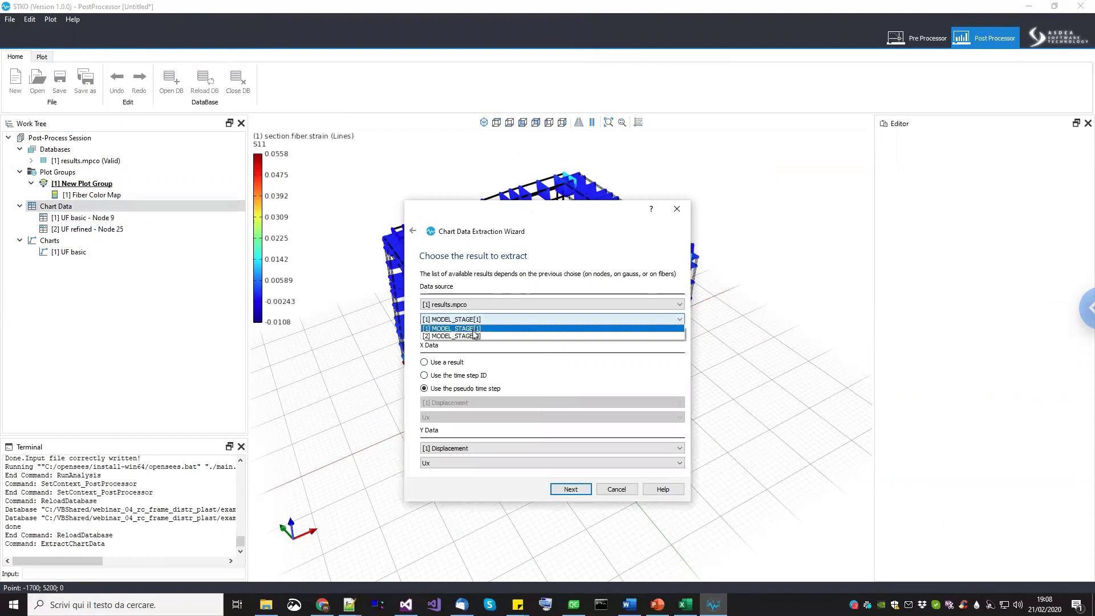
left_click(476, 336)
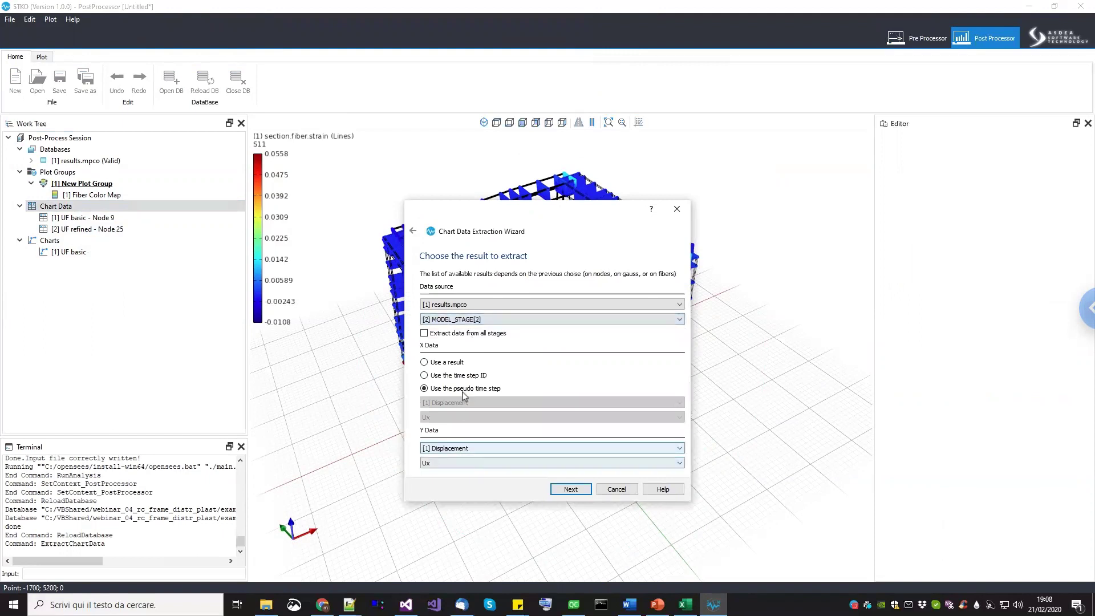
Keep node 25 as the extraction location, name the chart data UF shear, and finish the extraction.
left_click(564, 494)
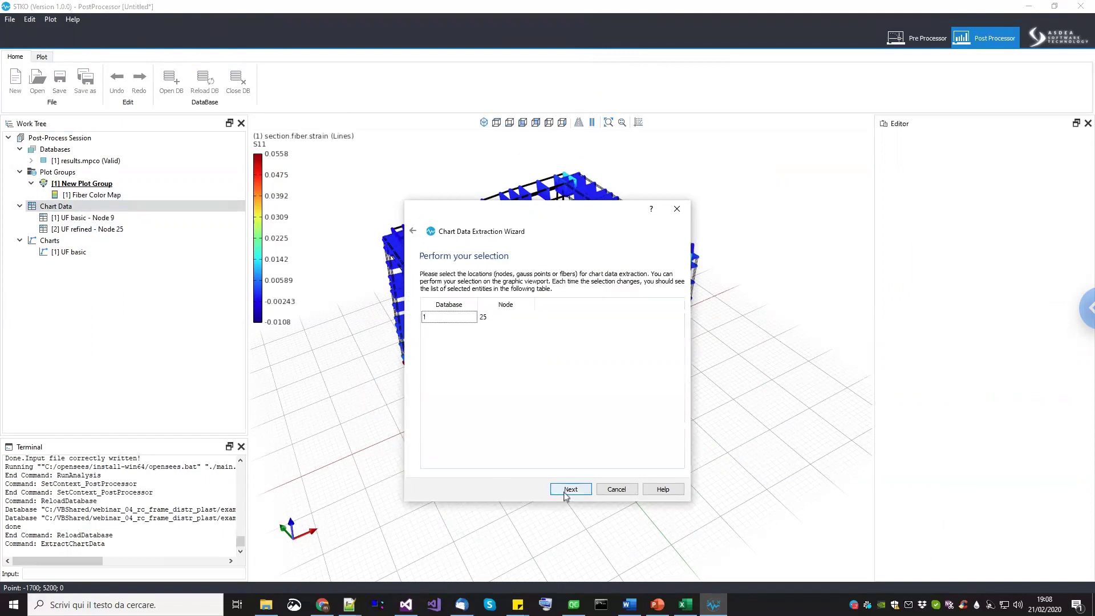
left_click(571, 490)
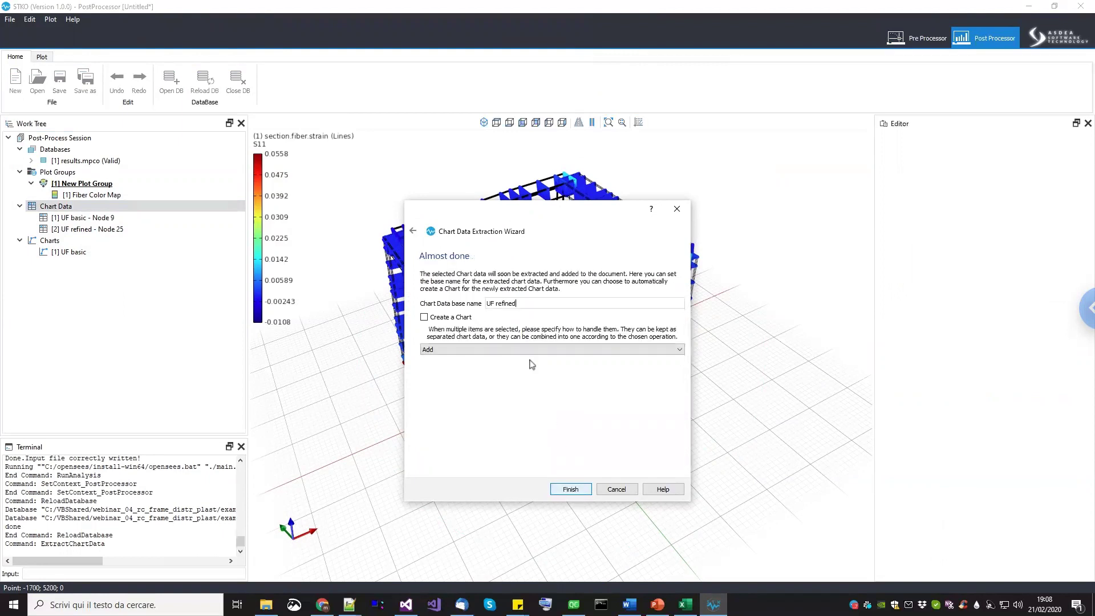
double_click(506, 303)
left_click(570, 489)
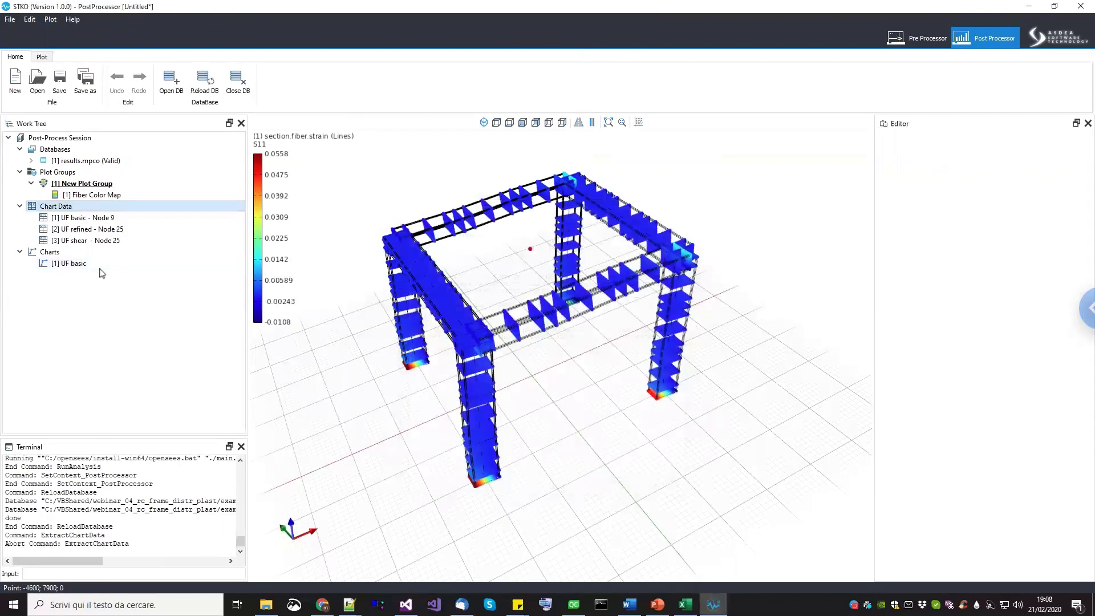
Add the UF shear - Node 25 data to the UF basic chart.
left_click(80, 263)
left_click(1058, 205)
left_click(539, 267)
left_click(551, 360)
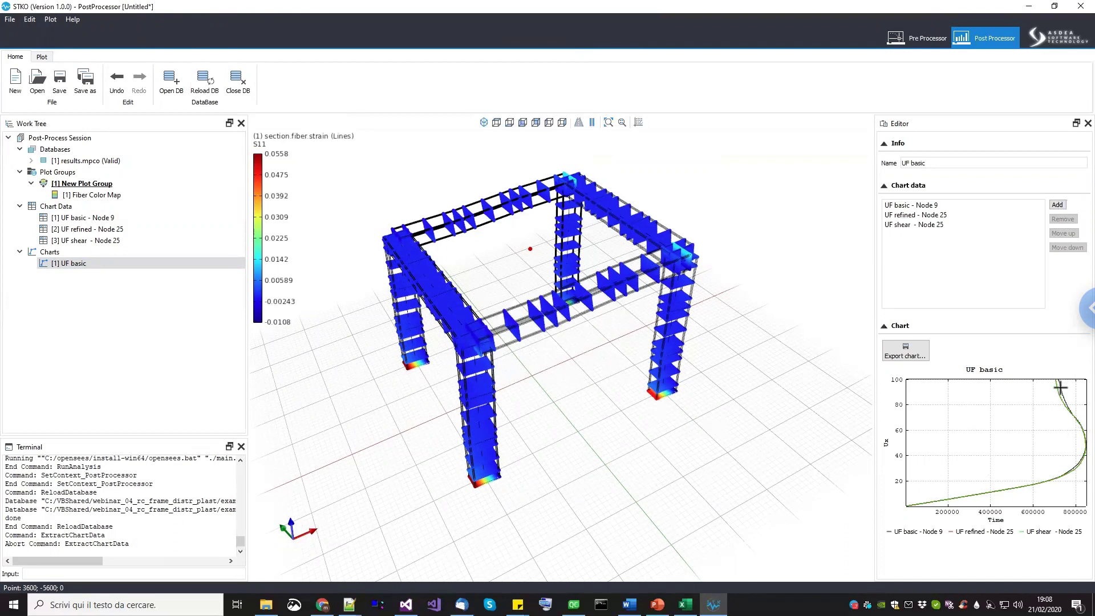
middle_click_drag(547, 412, 539, 434)
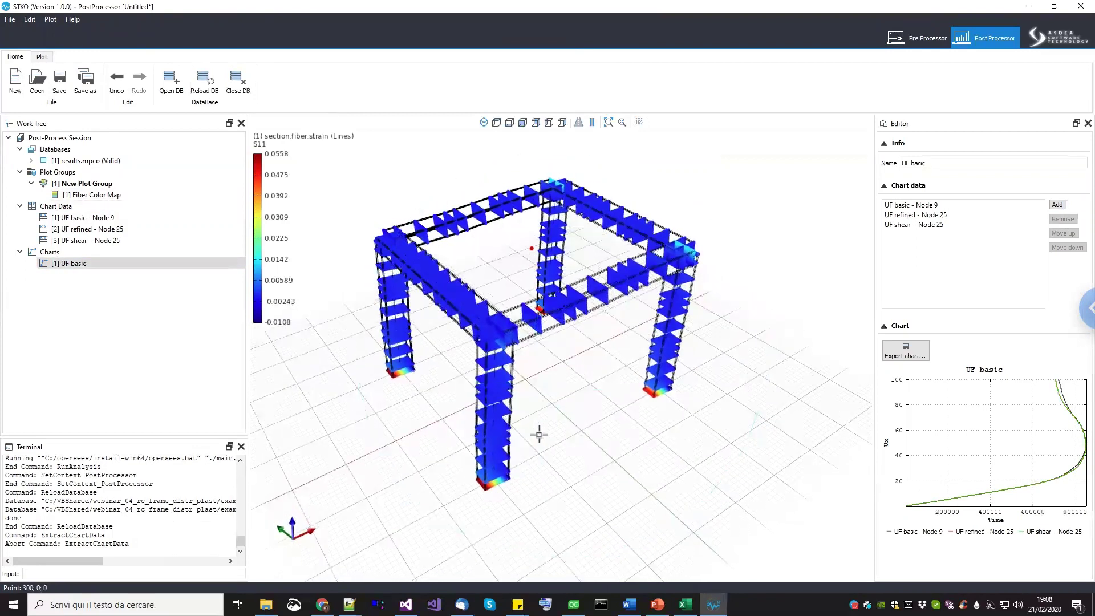
middle_click_drag(596, 396, 521, 424)
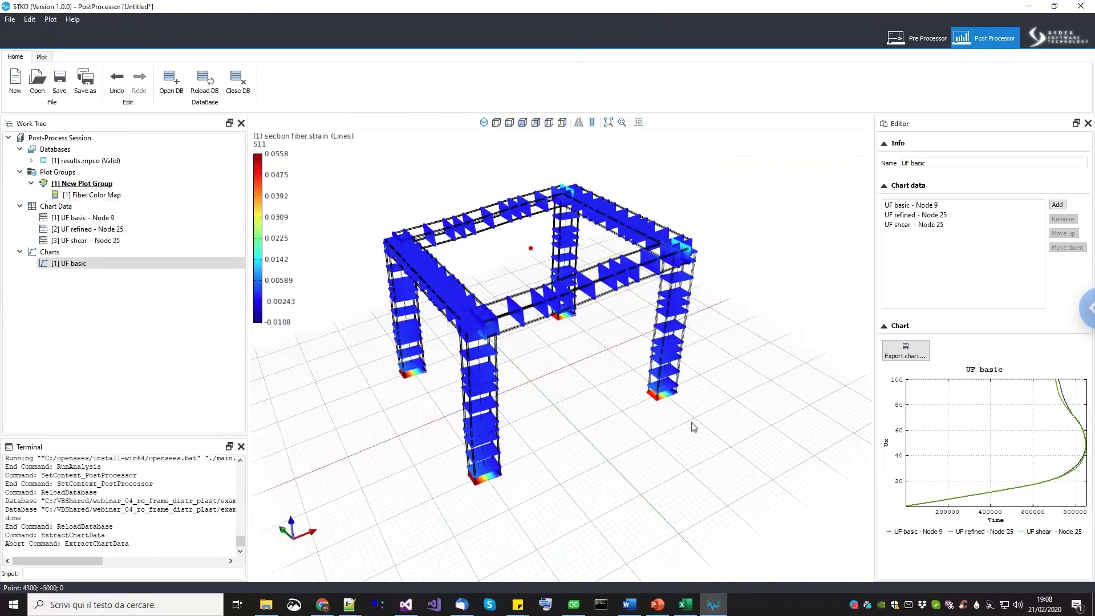
middle_click_drag(473, 409, 519, 417)
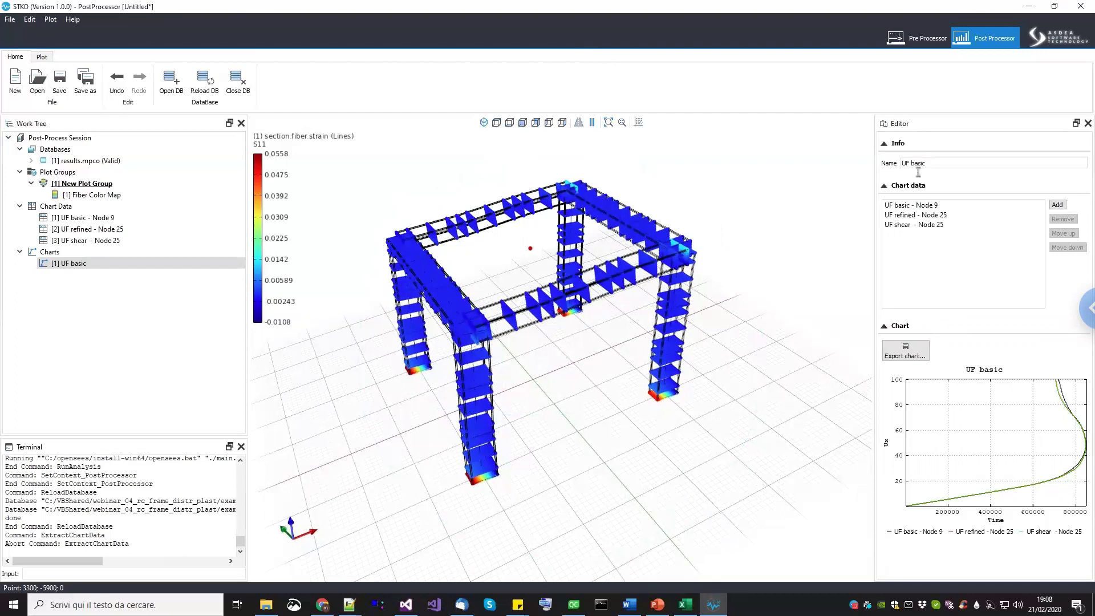
Return to the pre-processor and set the column section aggregator's matTagVy to [4] shear Z (weak).
left_click(919, 38)
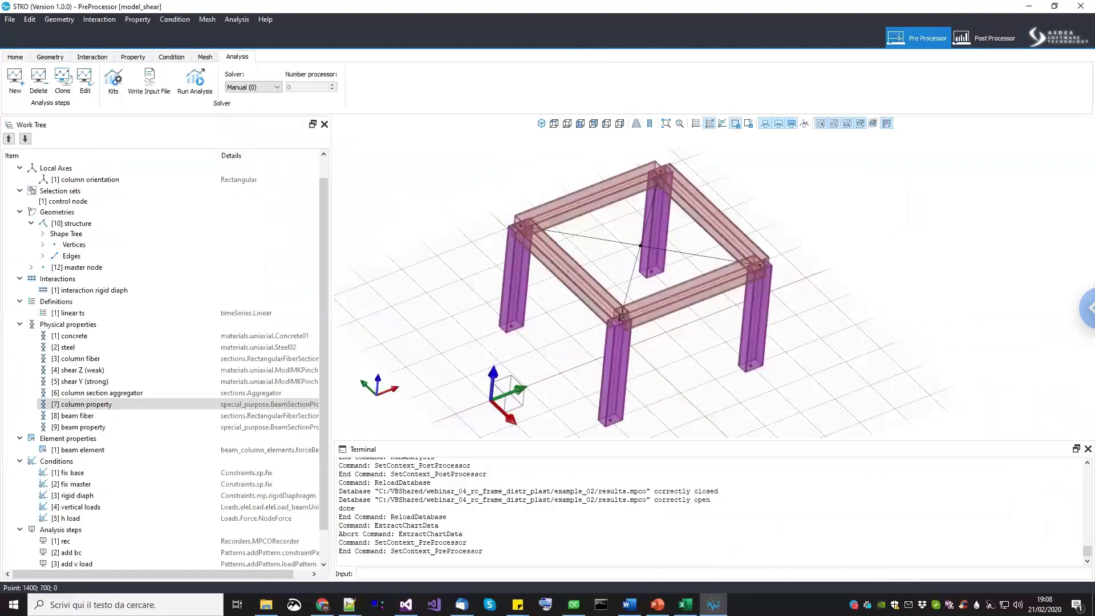
left_click(112, 404)
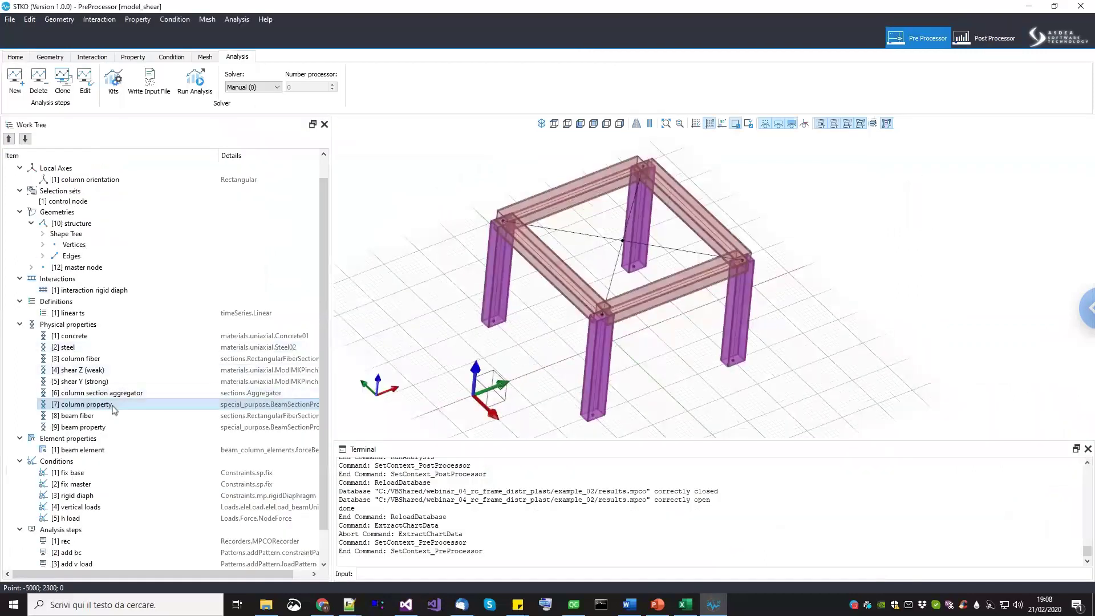
right_click(114, 394)
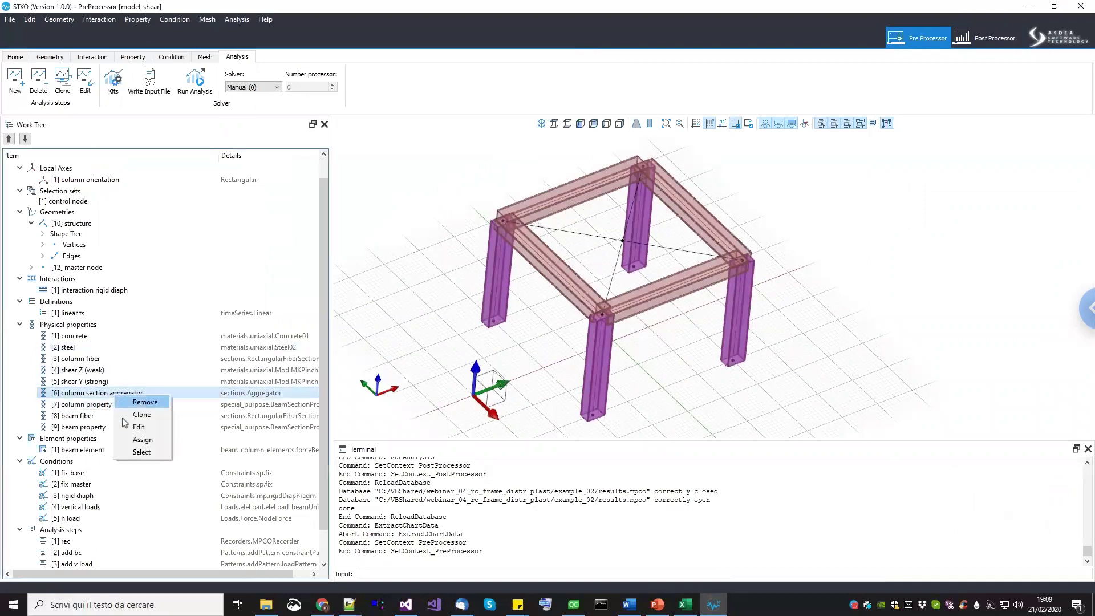
left_click(136, 427)
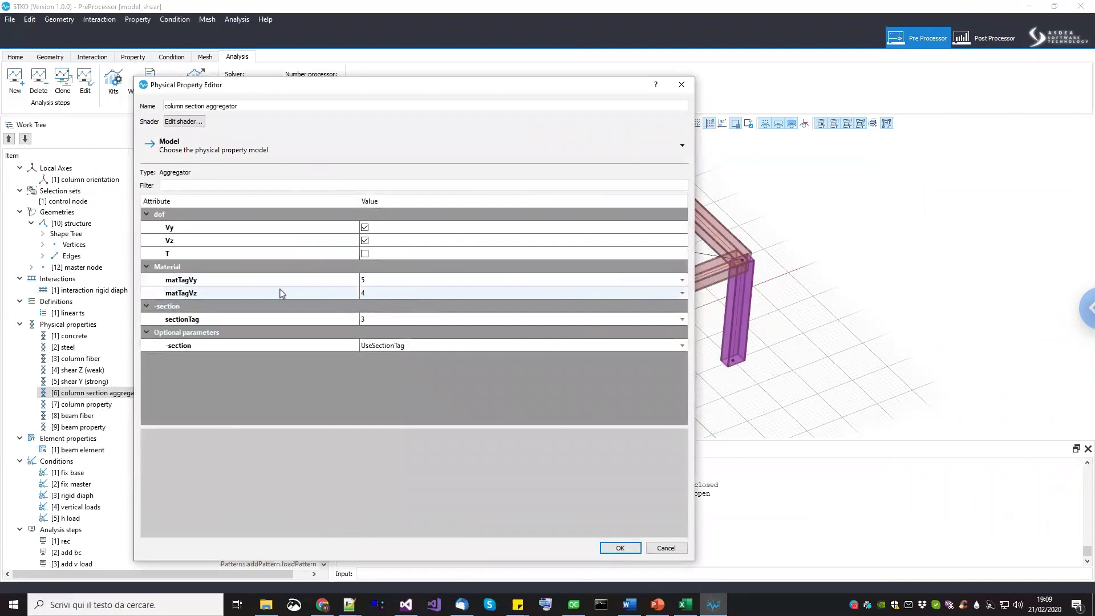
left_click(345, 295)
left_click(380, 284)
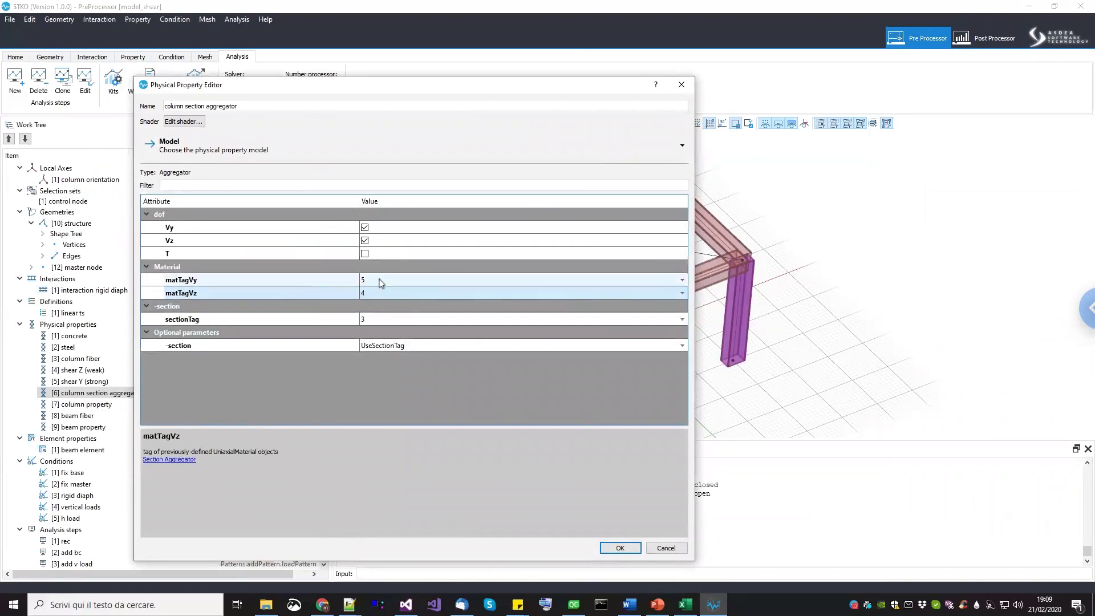
left_click(379, 282)
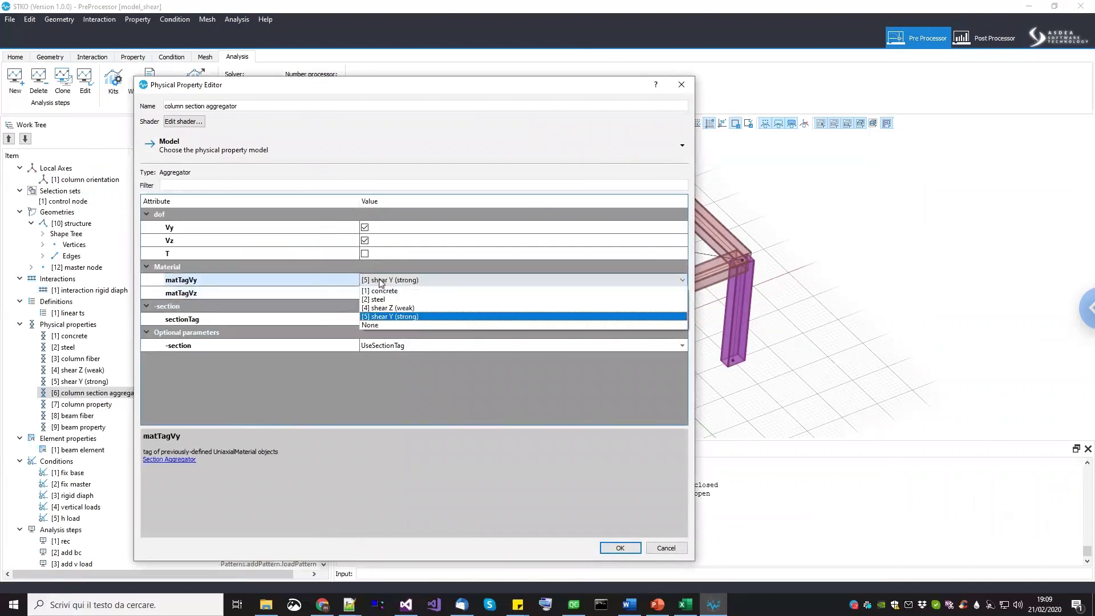
left_click(384, 309)
Set the aggregator's matTagVz to [5] shear Y (strong) and accept the property edits.
left_click(386, 293)
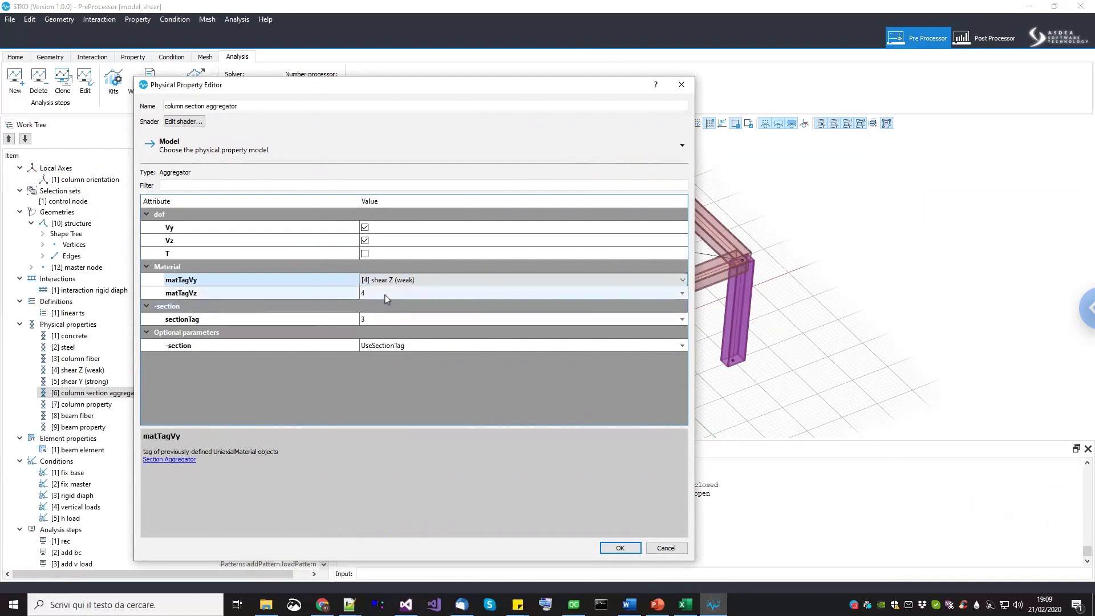
left_click(386, 293)
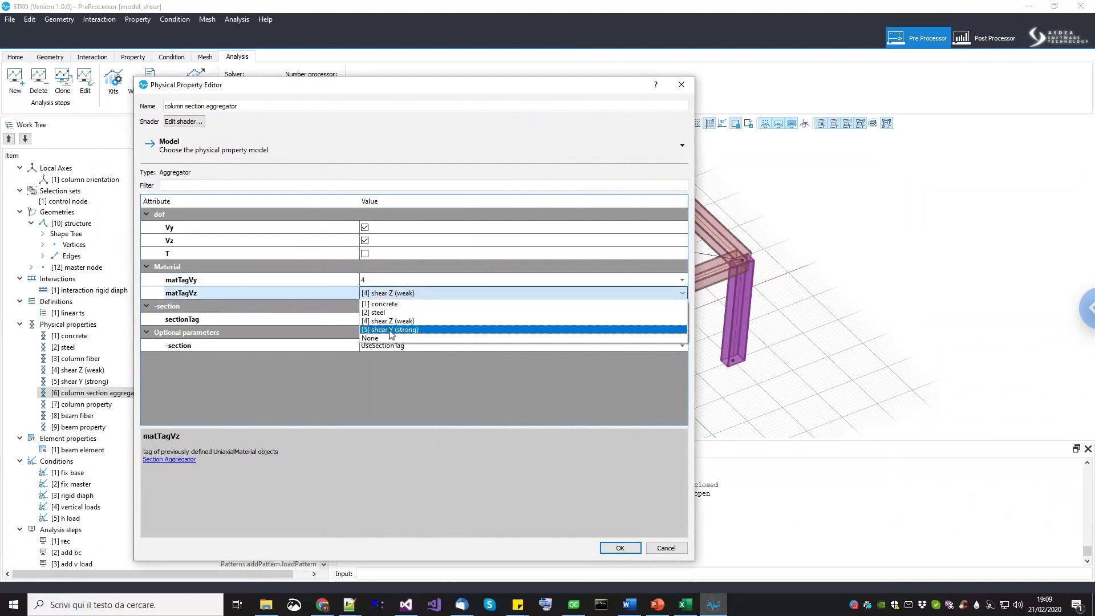
left_click(391, 330)
left_click(271, 281)
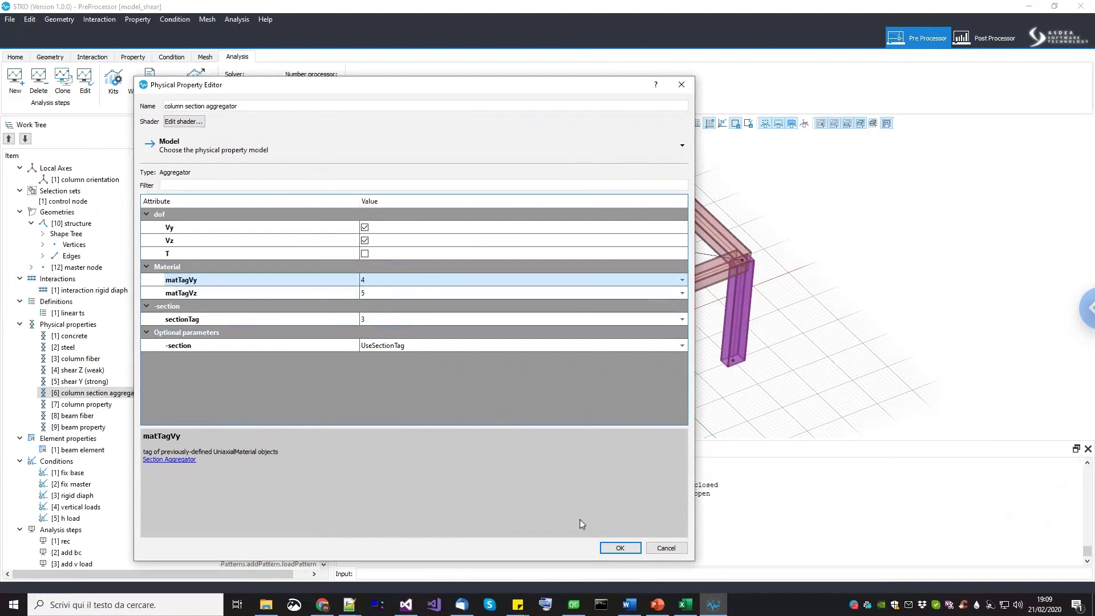
left_click(615, 548)
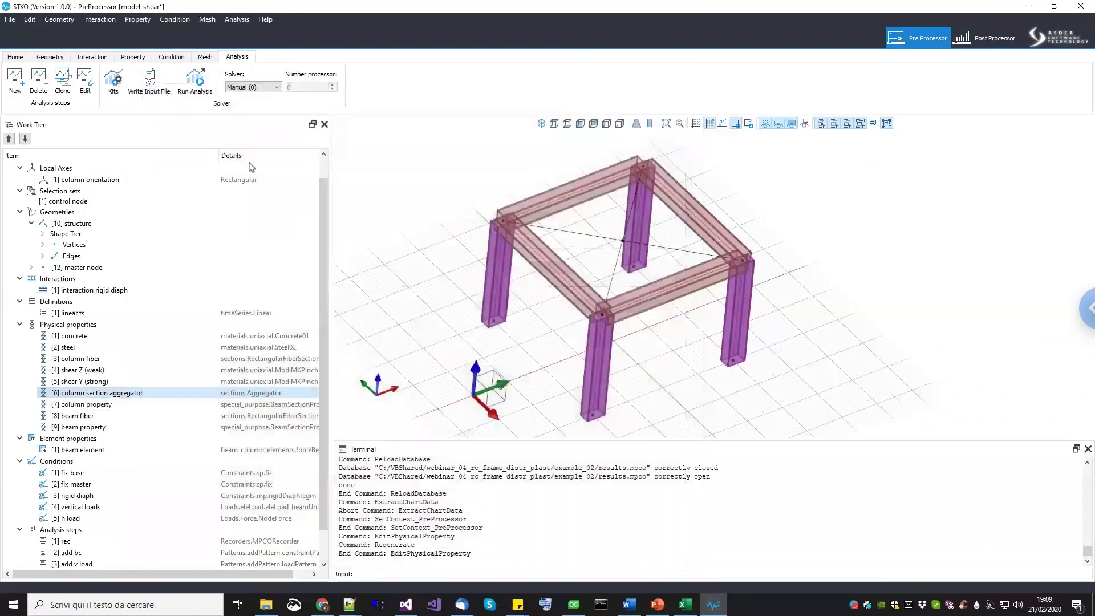
Run the analysis in the example_02 folder and dismiss the solver console once it finishes.
left_click(207, 96)
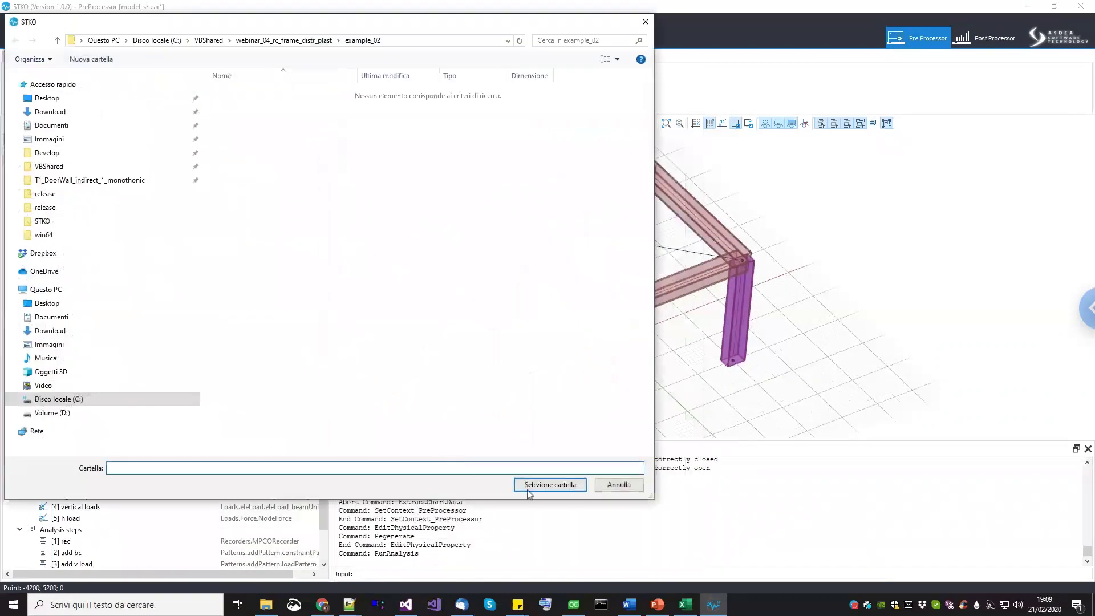
left_click(548, 485)
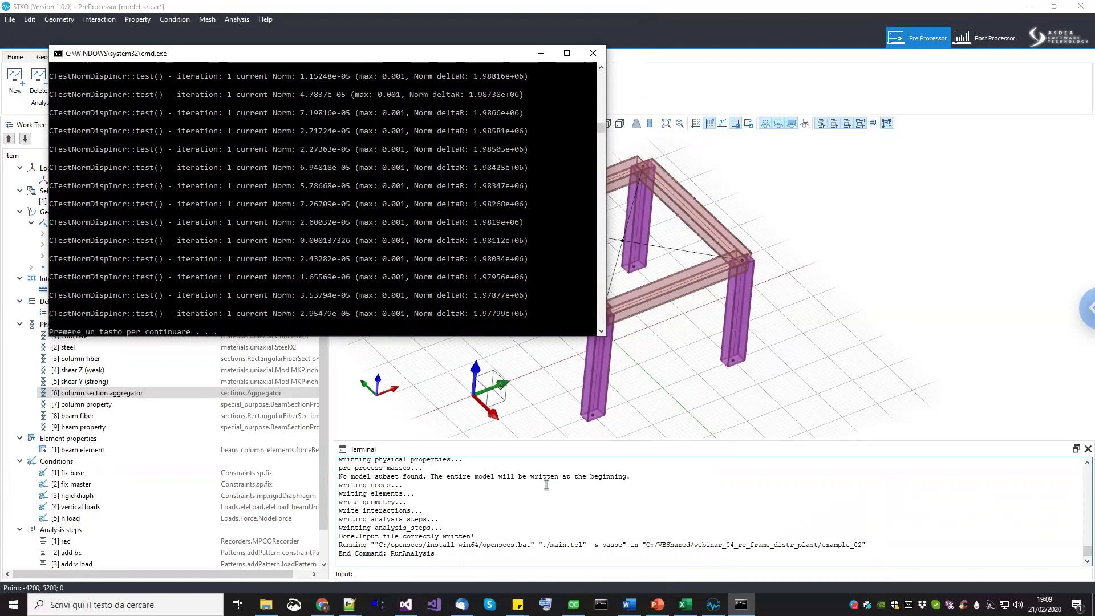
key("Return")
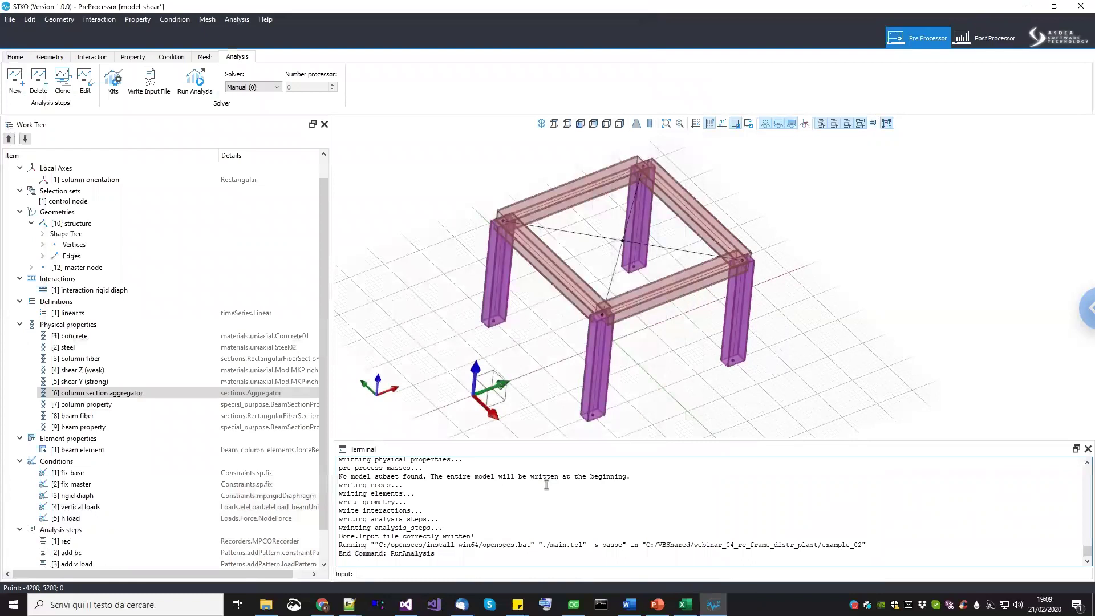
Reload the results.mpco database in the post-processor and display the UF basic chart.
left_click(996, 37)
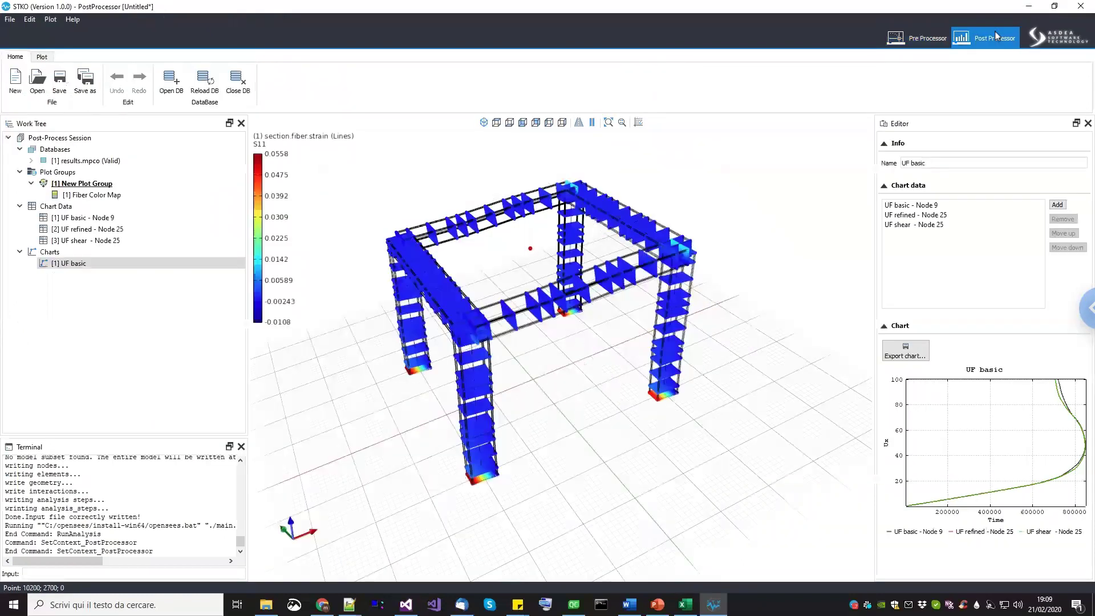
left_click(86, 240)
left_click(85, 161)
right_click(98, 162)
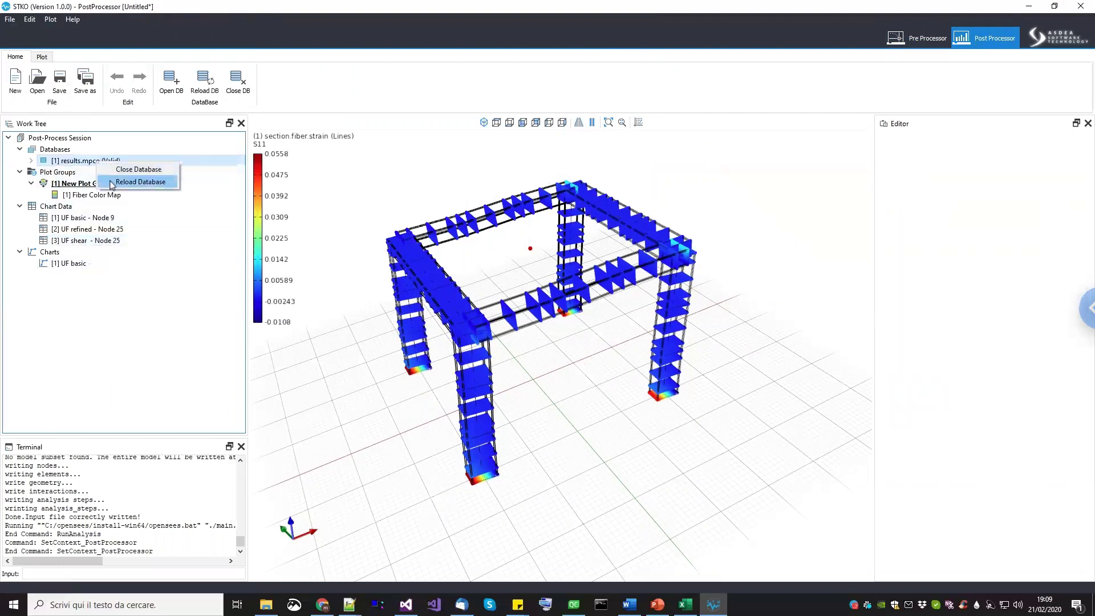
left_click(117, 181)
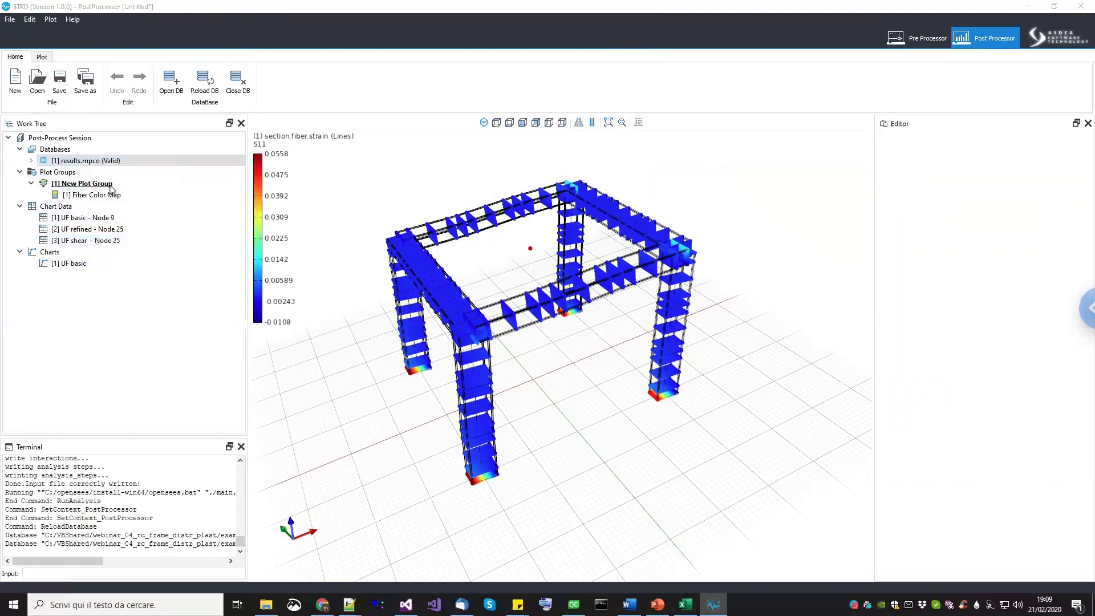
left_click(74, 264)
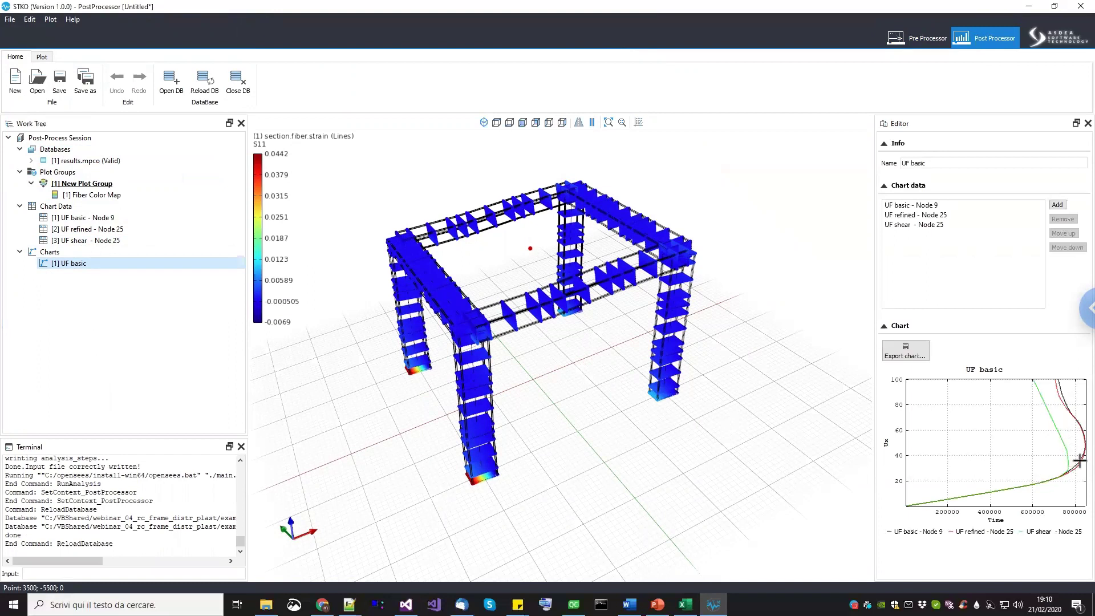
Inspect the fiber strain plot and the database link of the UF shear - Node 25 data, then return to the UF basic chart.
middle_click_drag(477, 408, 496, 445)
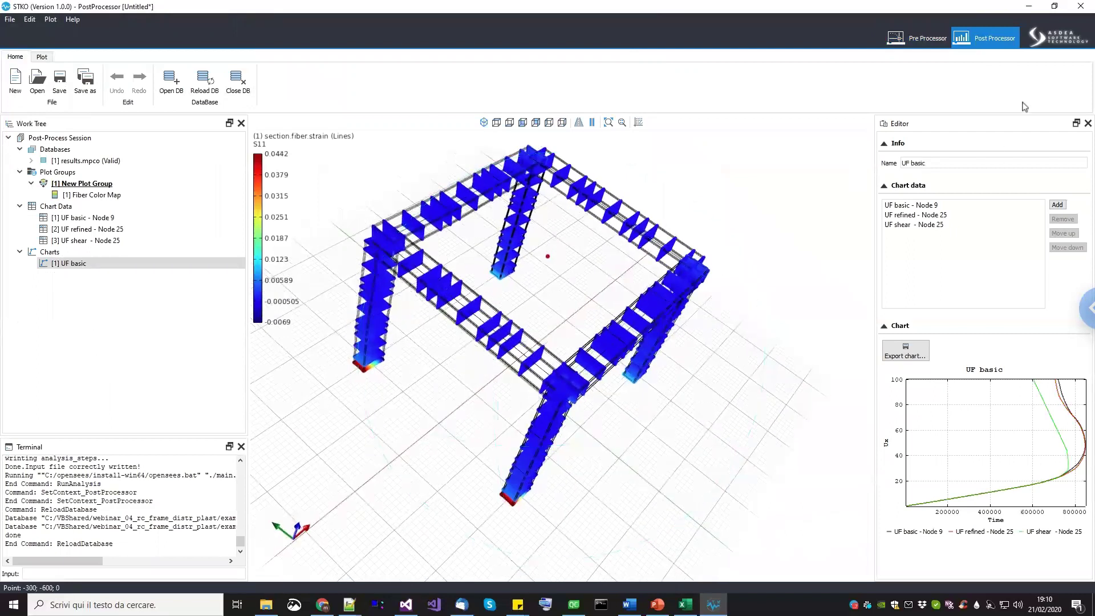
left_click(95, 241)
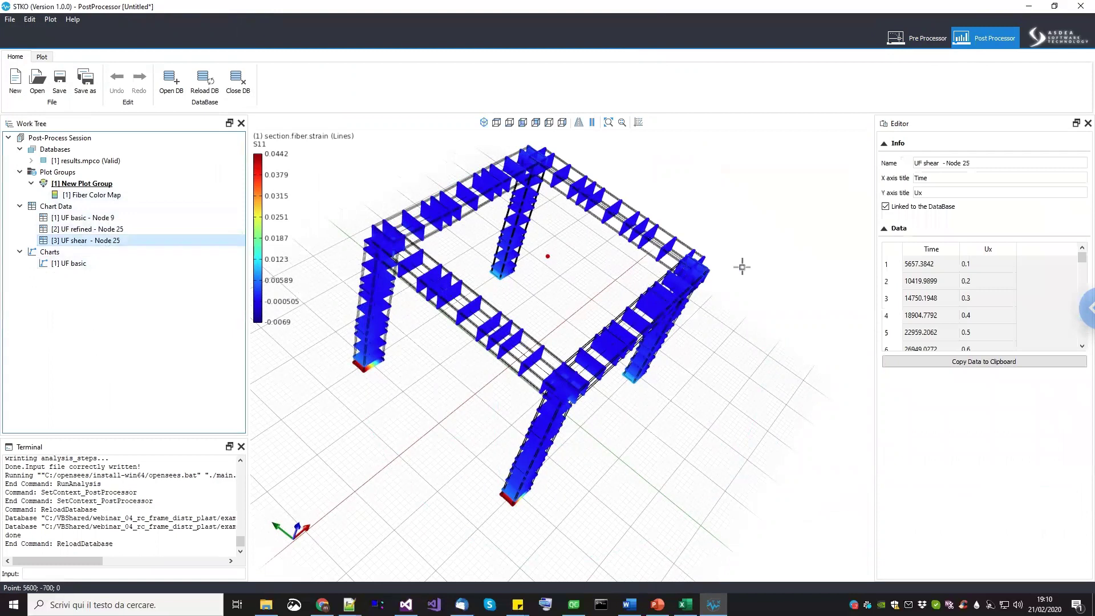
left_click(887, 209)
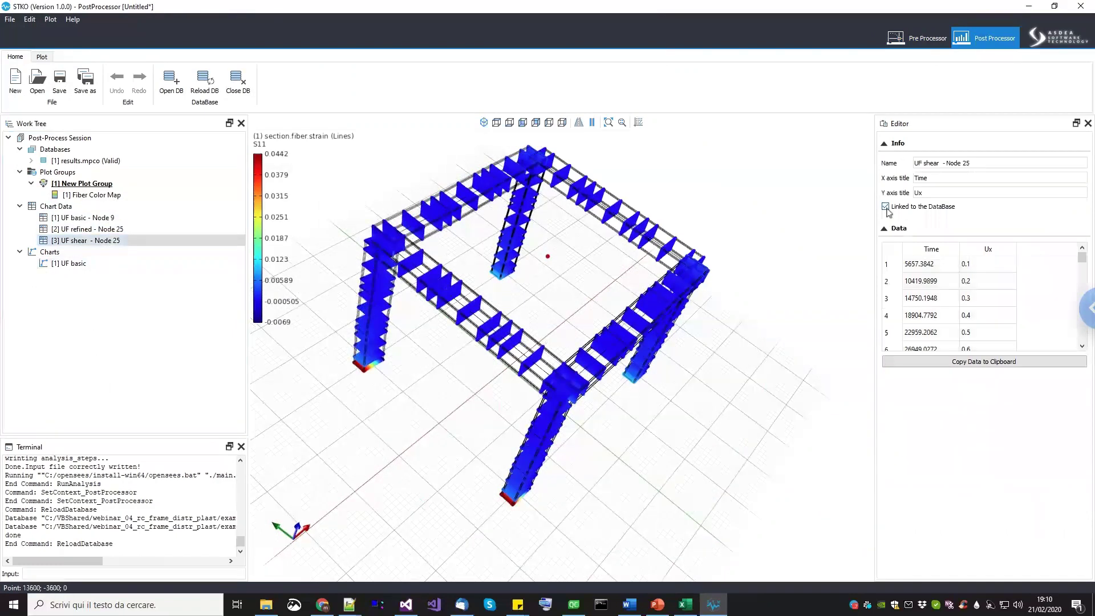
left_click(88, 264)
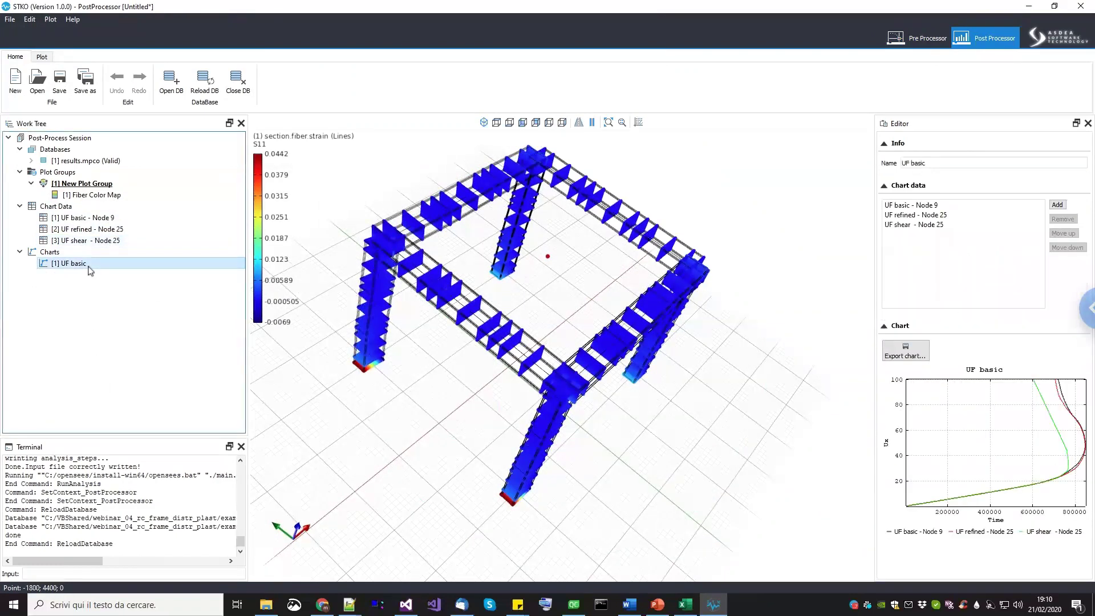
Save the pre-processor model, then save a copy named model_shear_axial_release in the example_02 folder.
left_click(926, 39)
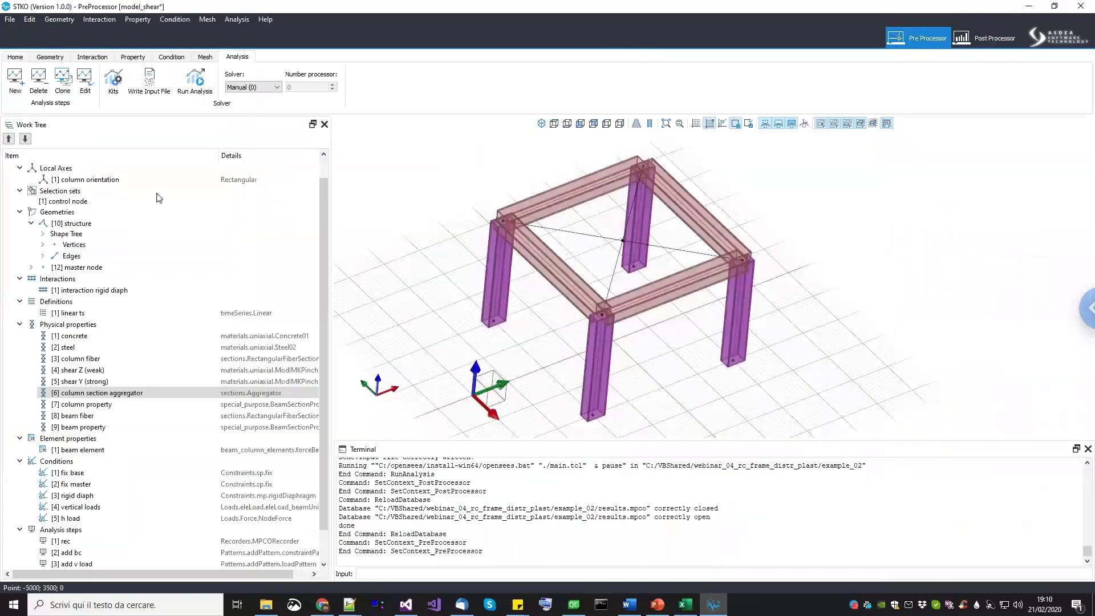
left_click(10, 19)
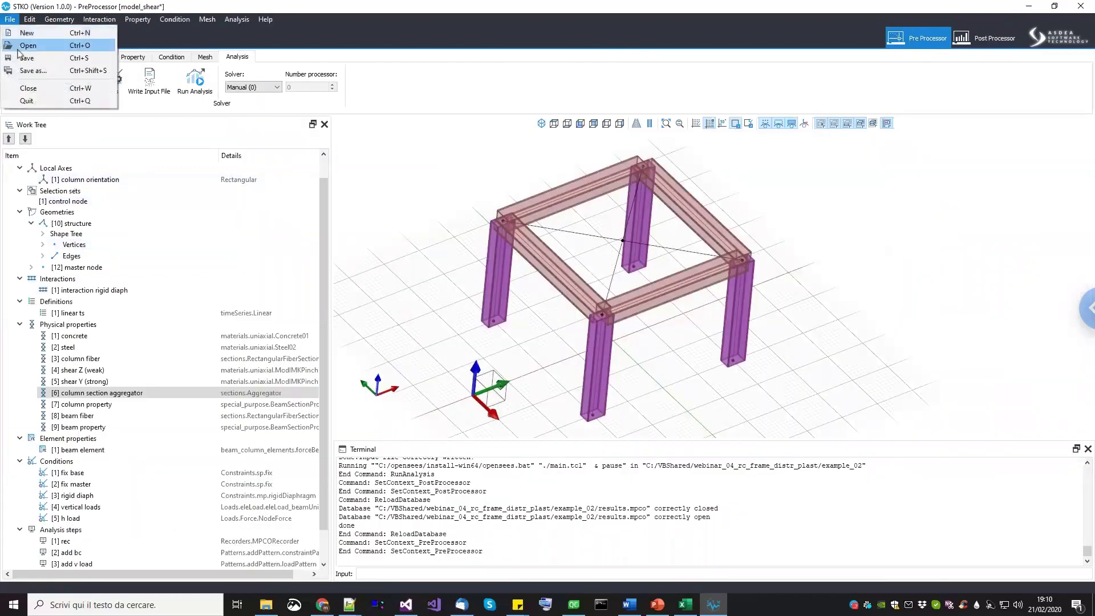
left_click(26, 59)
left_click(10, 19)
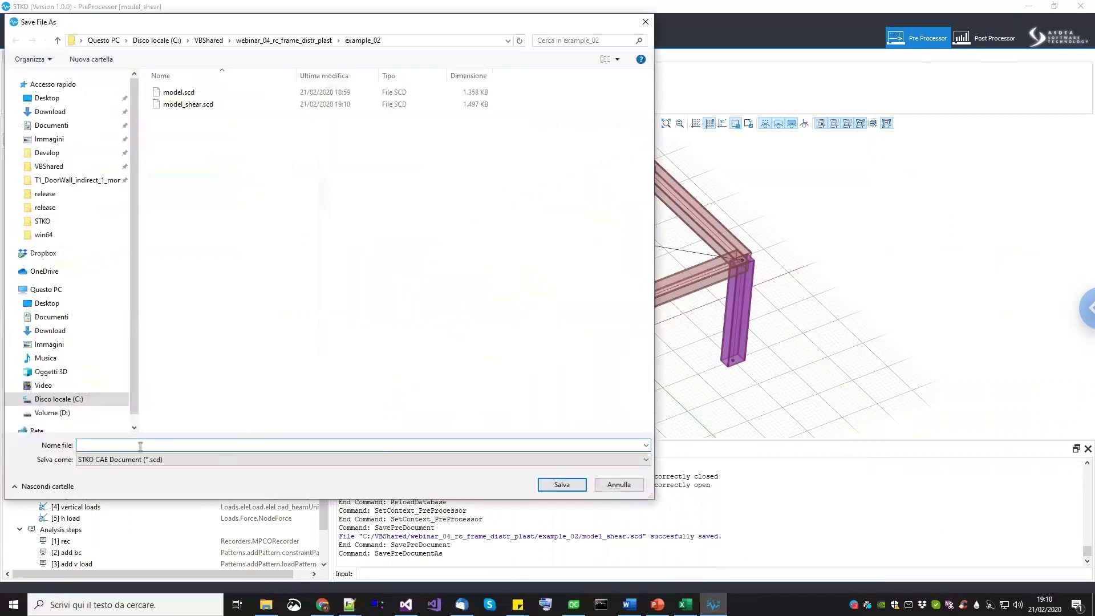
type("mod")
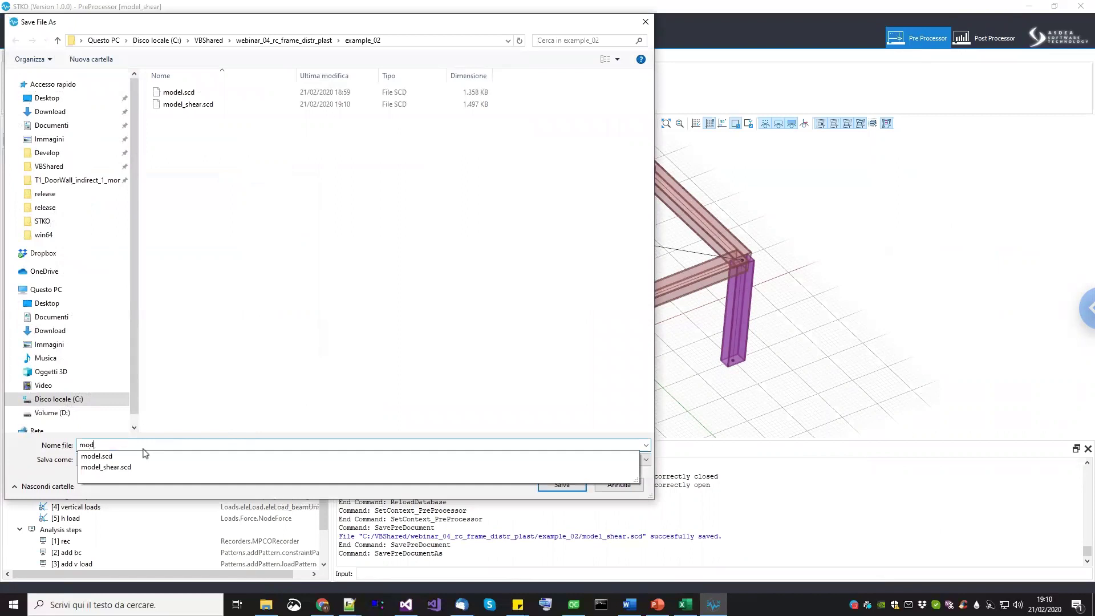
type("el_shear_axial_release")
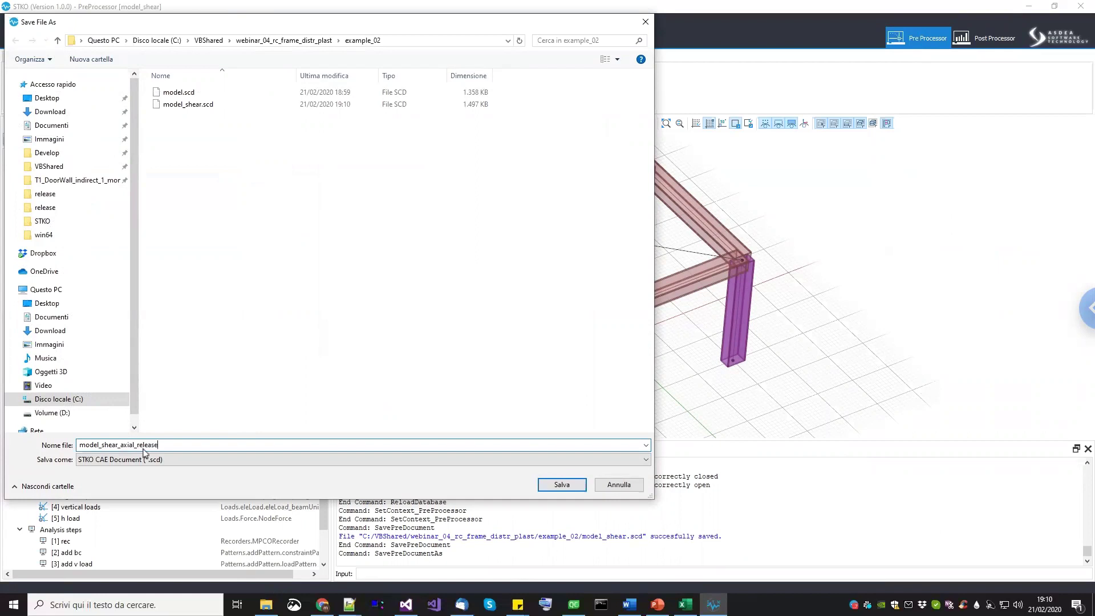
key("Return")
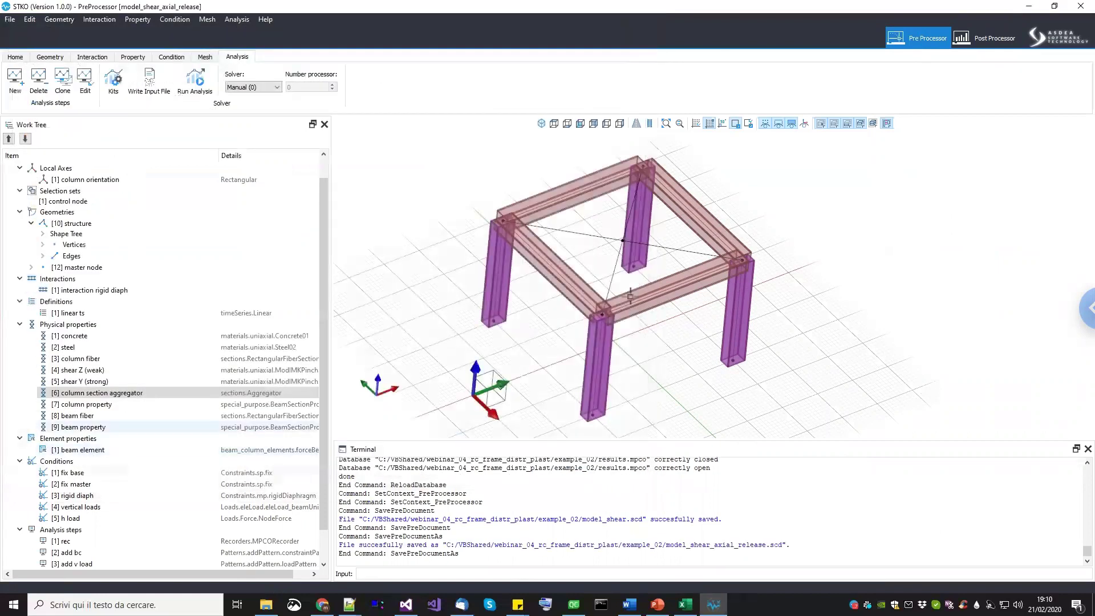
Create a second plot group in the post-processor and add a Gauss Point Plot to it.
left_click(983, 40)
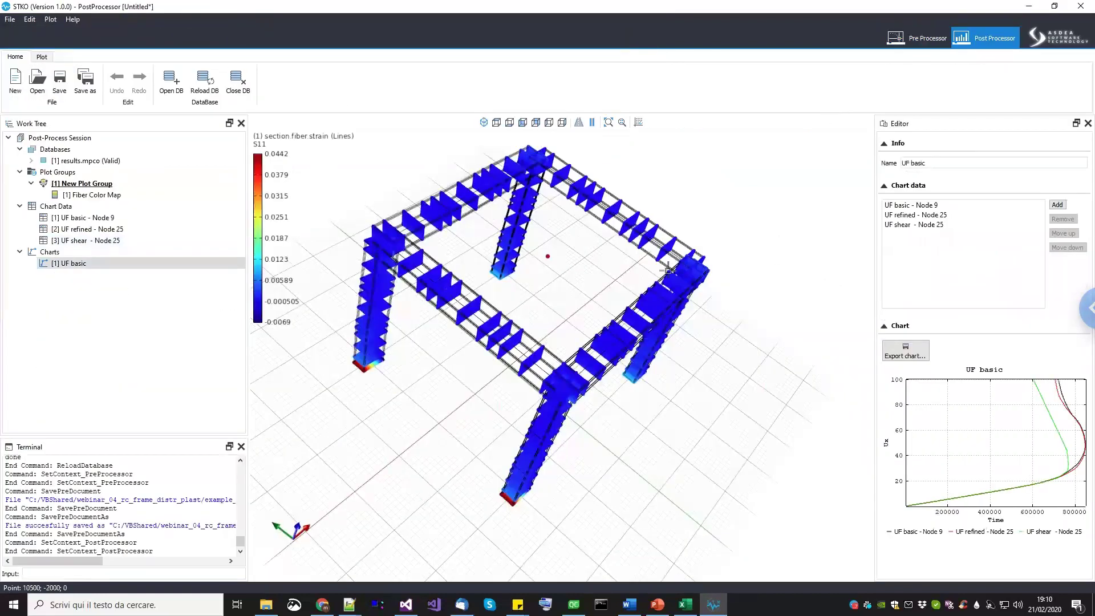
middle_click_drag(510, 367, 494, 223)
middle_click_drag(494, 276, 422, 365)
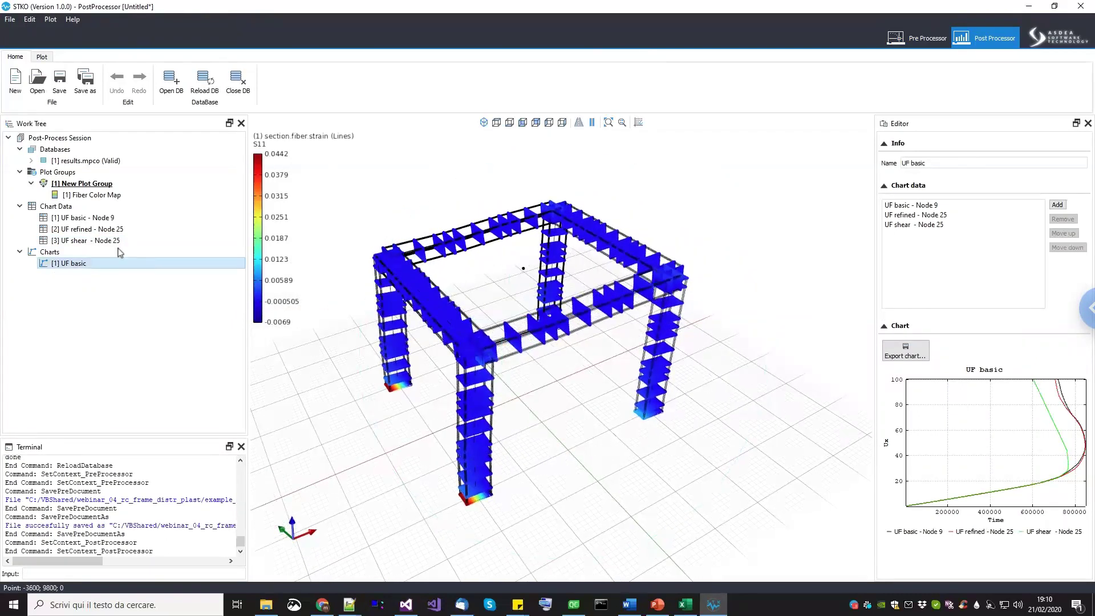
right_click(63, 174)
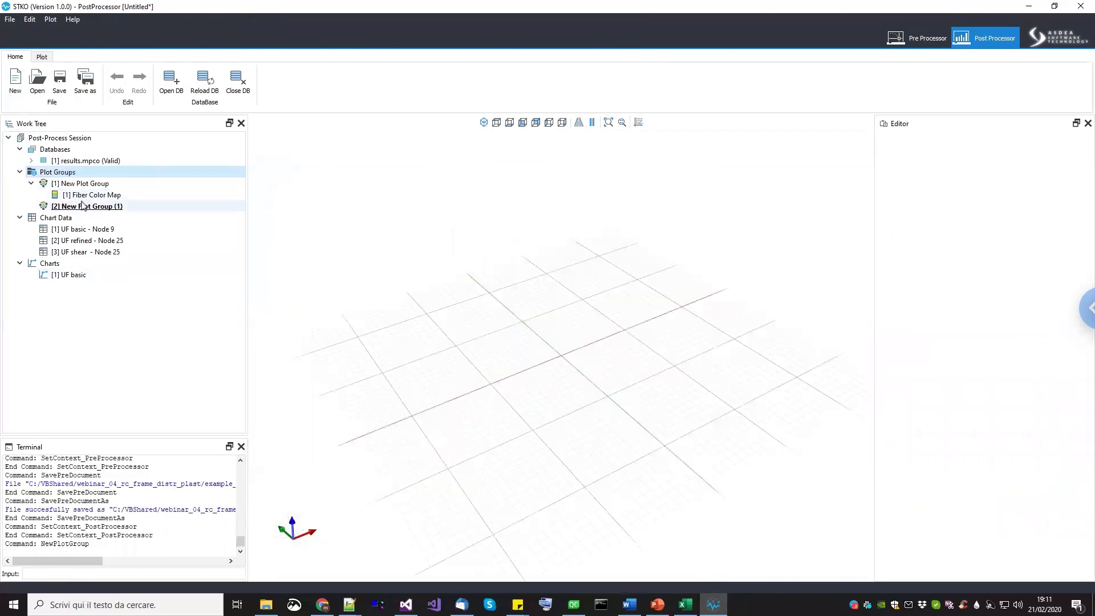
right_click(83, 208)
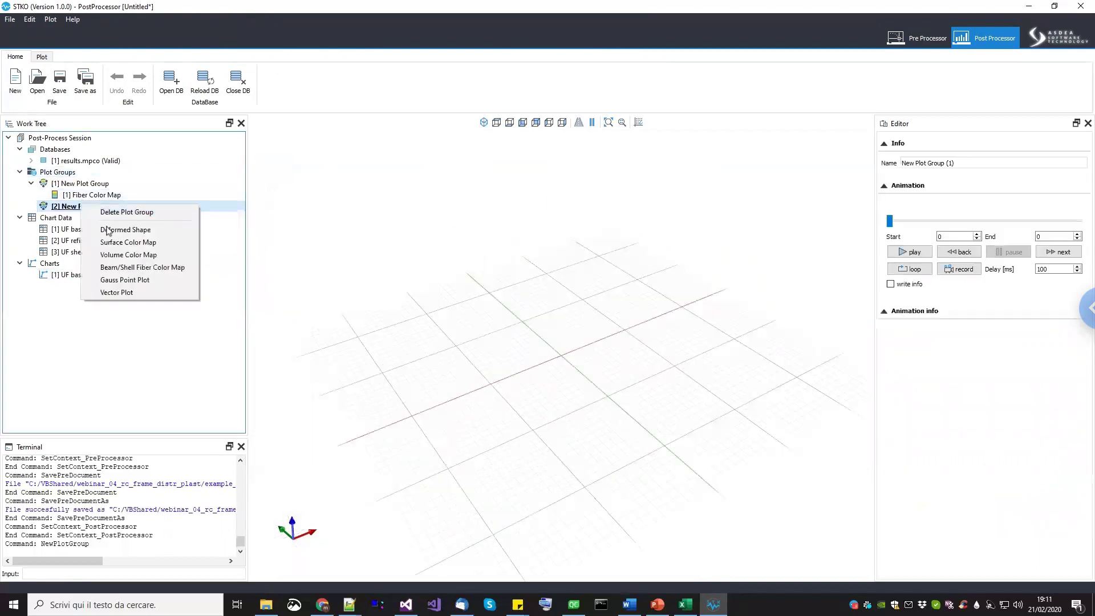
left_click(119, 281)
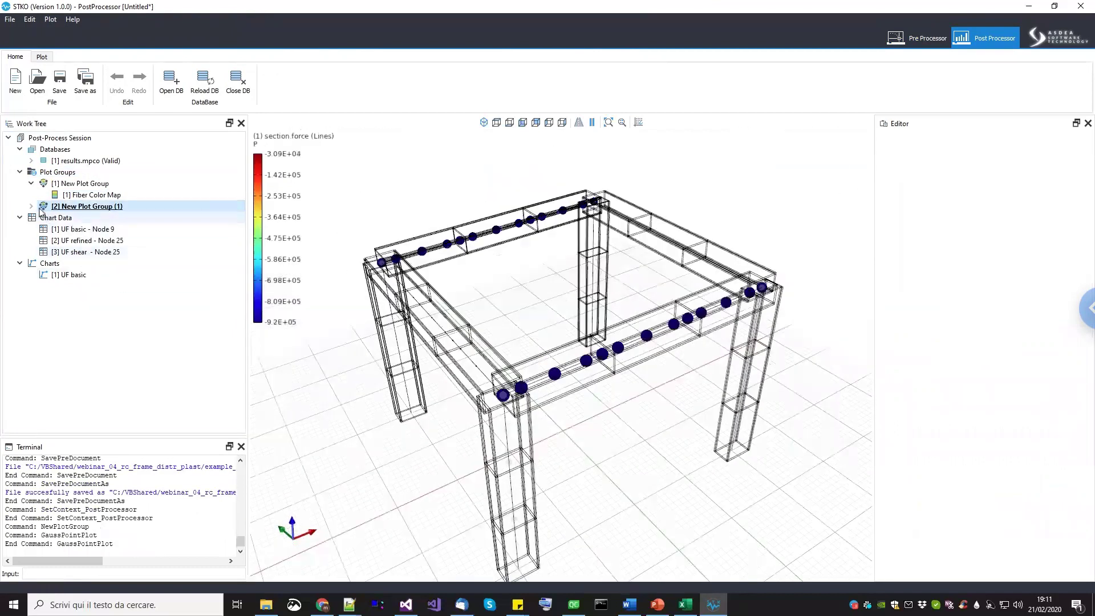
Compare the axial force P of columns and beams in the Gauss Point Plot, then return the result to [E1] (1) section.force (Lines).
left_click(87, 220)
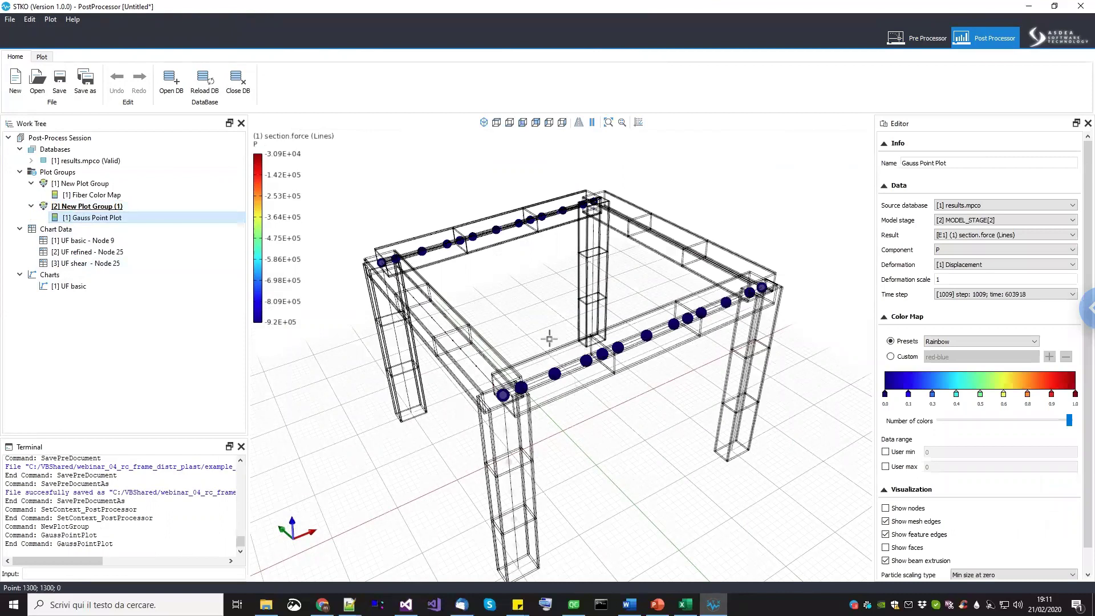
middle_click_drag(532, 381, 229, 194)
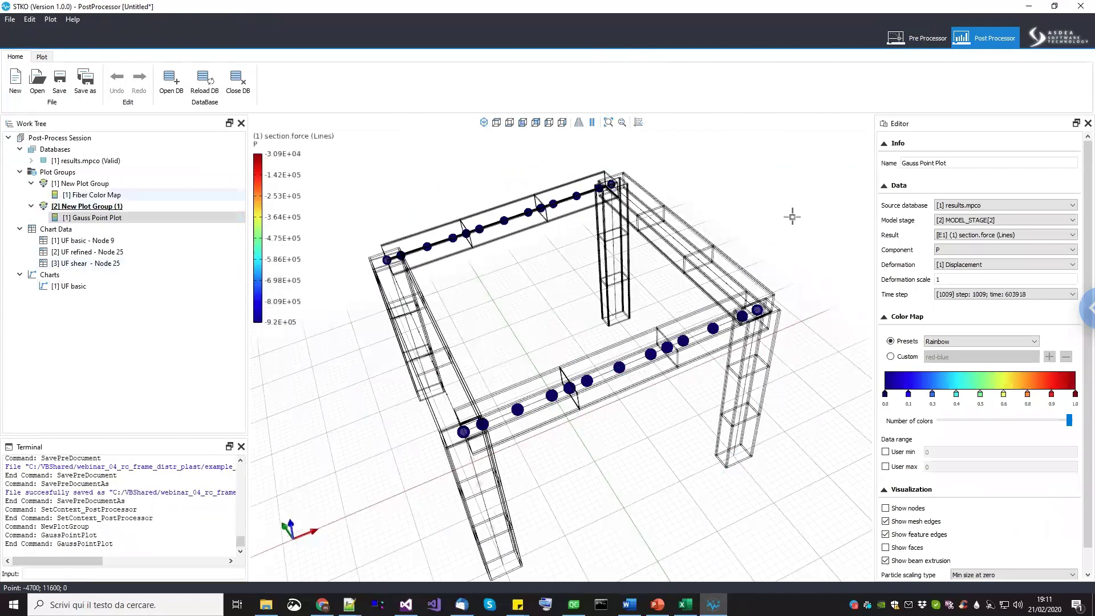
left_click(999, 236)
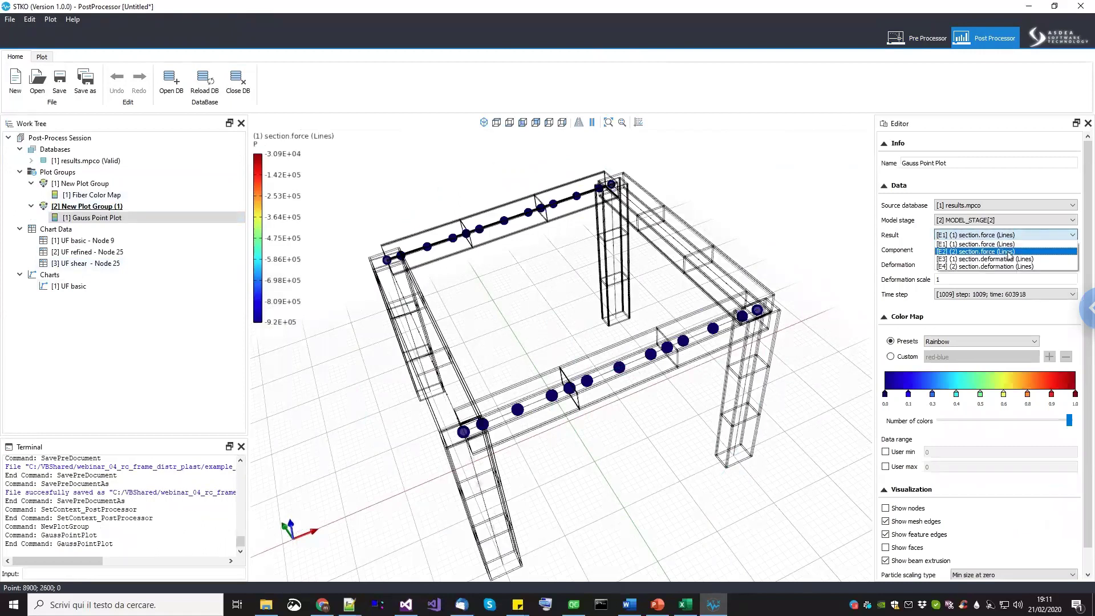
left_click(1010, 252)
left_click(1009, 236)
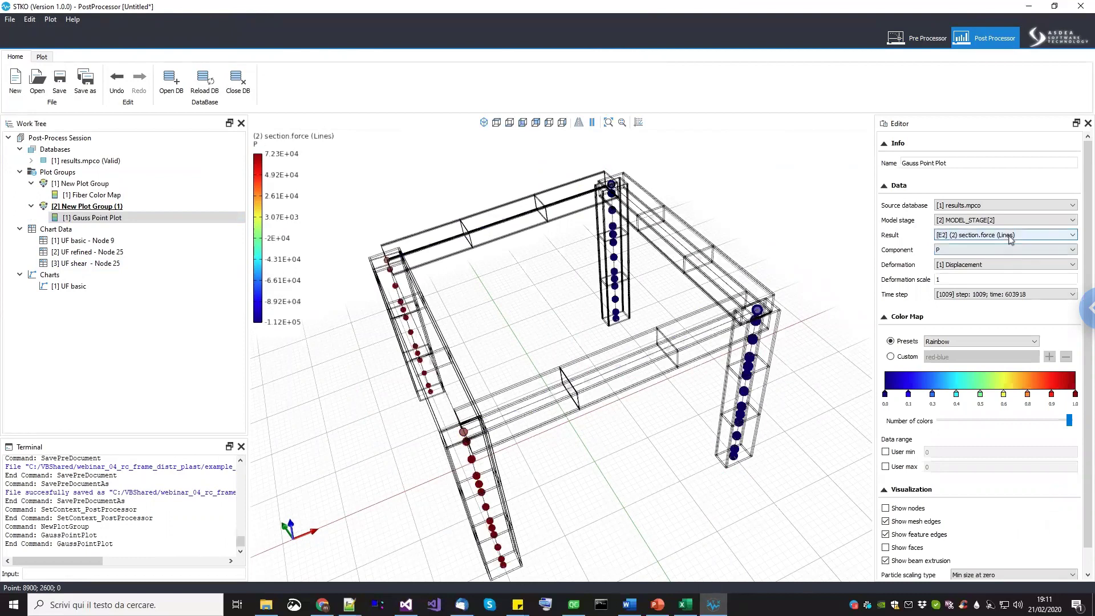
left_click(996, 244)
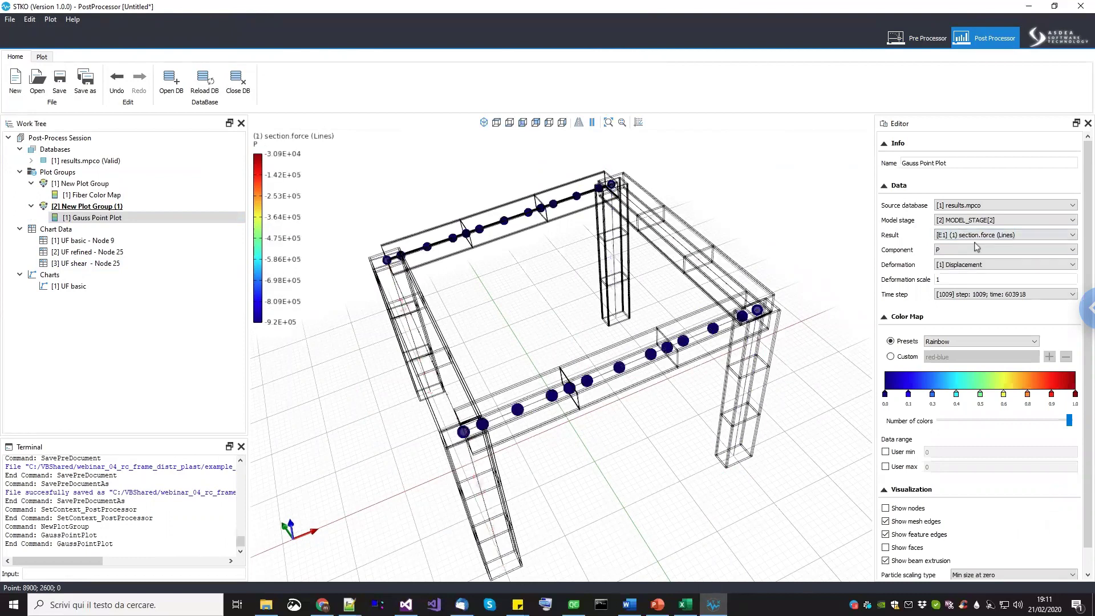
Select the third Gauss point from the near corner on the front beam.
middle_click_drag(611, 402, 634, 402)
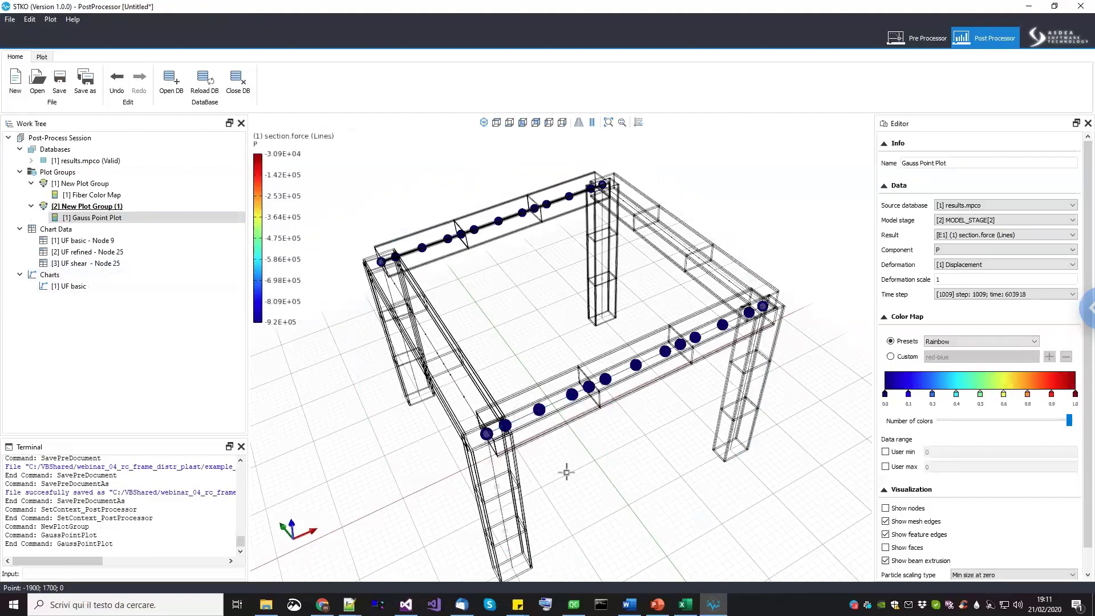
scroll(535, 420, "up", 3)
left_click(500, 353)
scroll(485, 360, "down", 5)
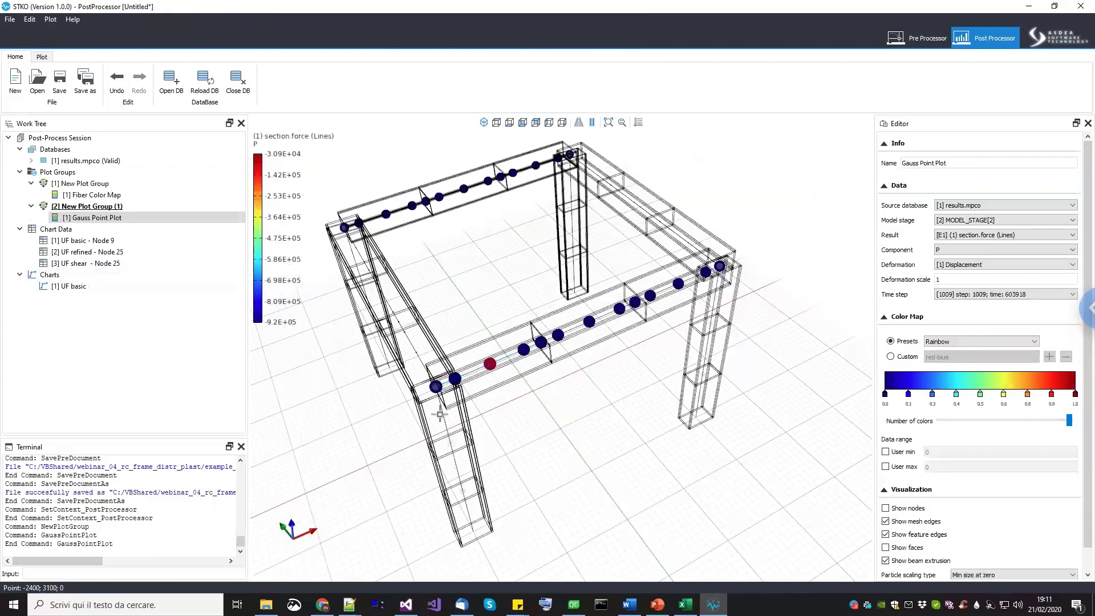
middle_click_drag(527, 371, 565, 393)
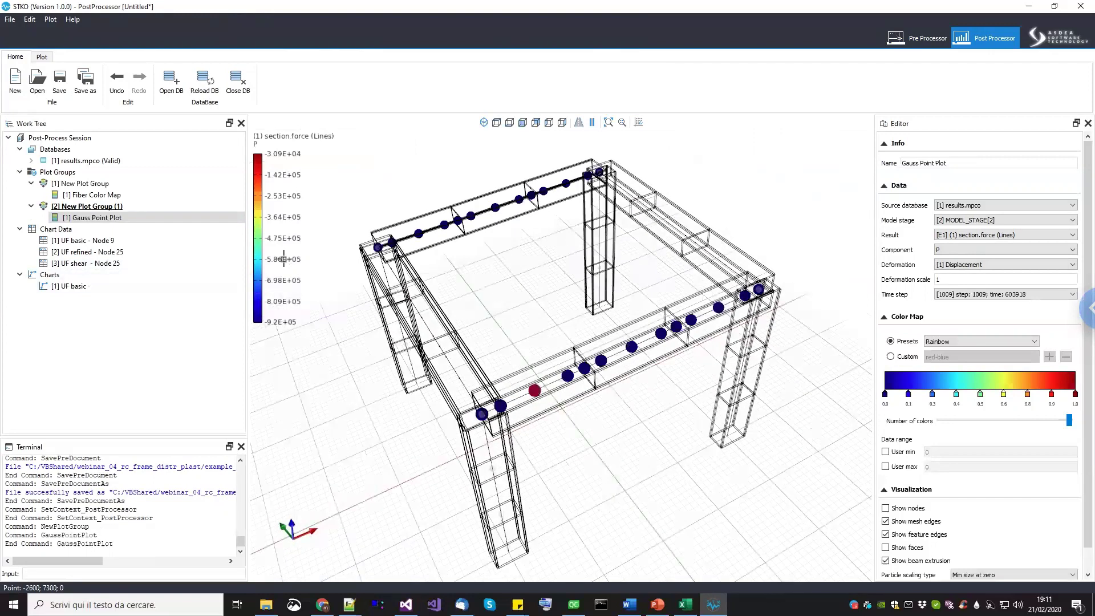
Set up a chart data extraction on element Gauss points from all stages, with time step ID as X and section.force P as Y.
left_click(67, 229)
right_click(67, 232)
left_click(85, 239)
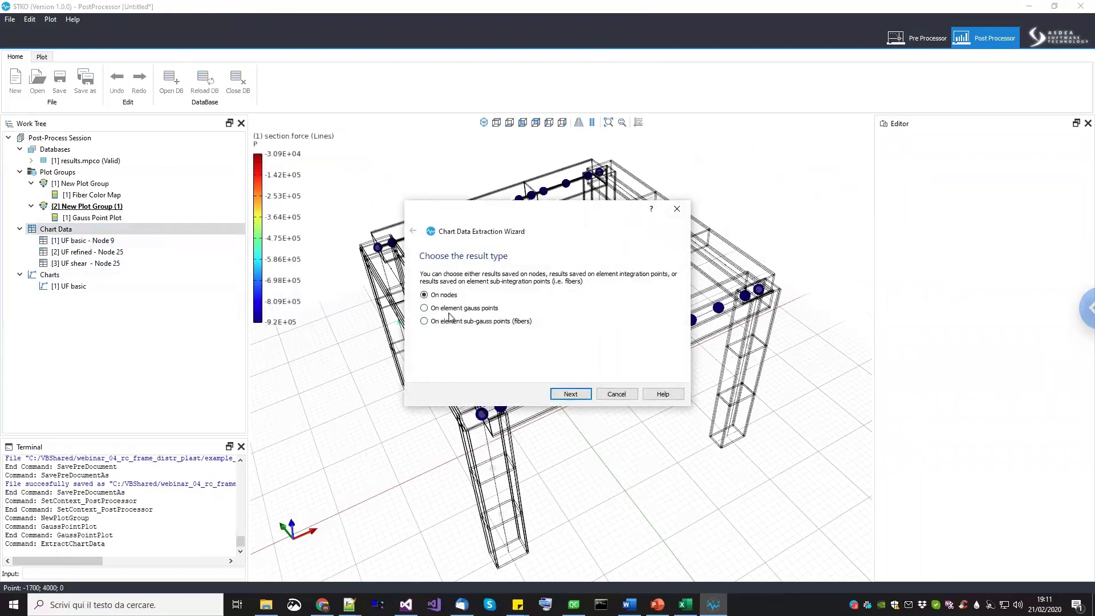
left_click(571, 394)
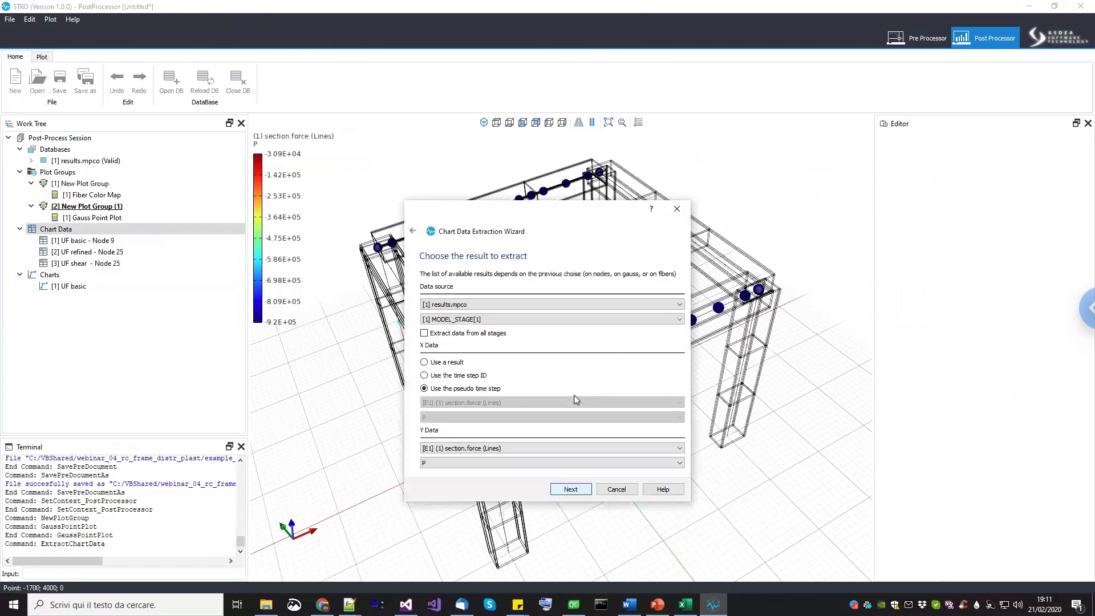
left_click(486, 320)
left_click(479, 325)
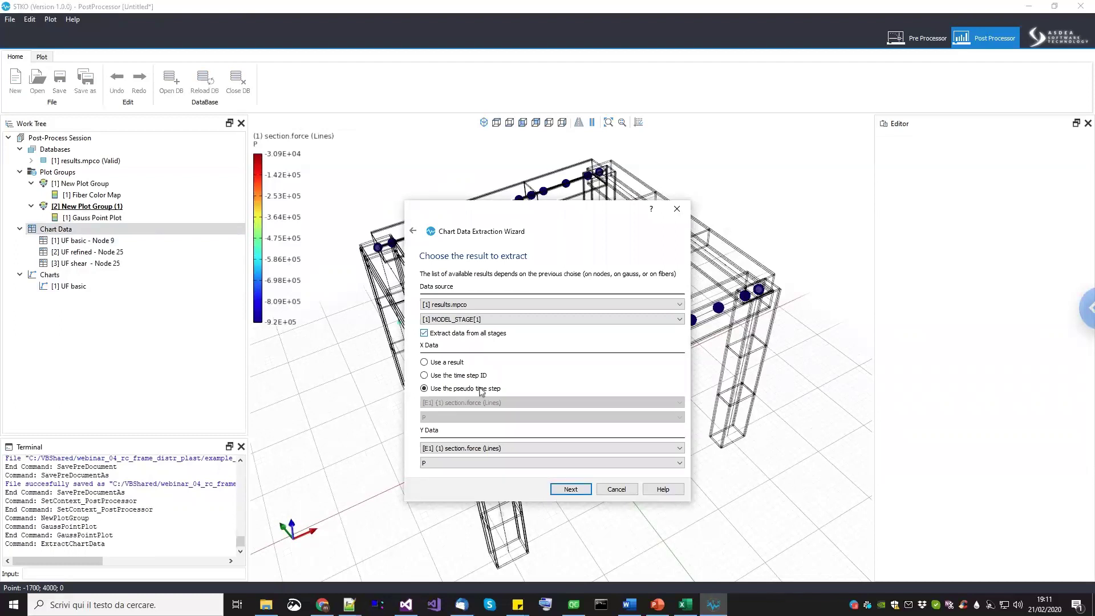
left_click(457, 463)
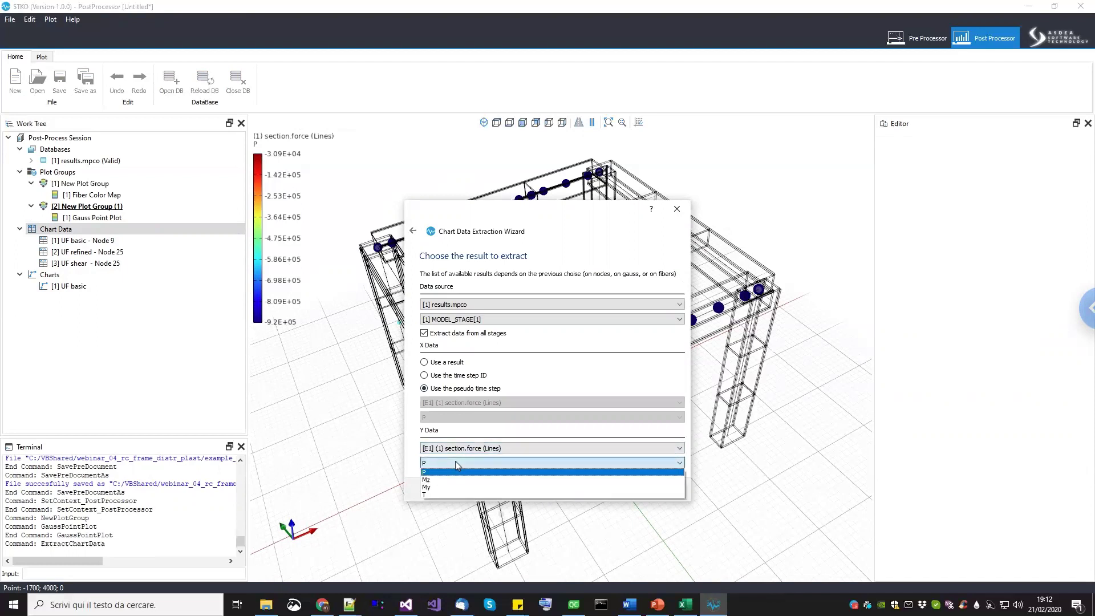
left_click(456, 463)
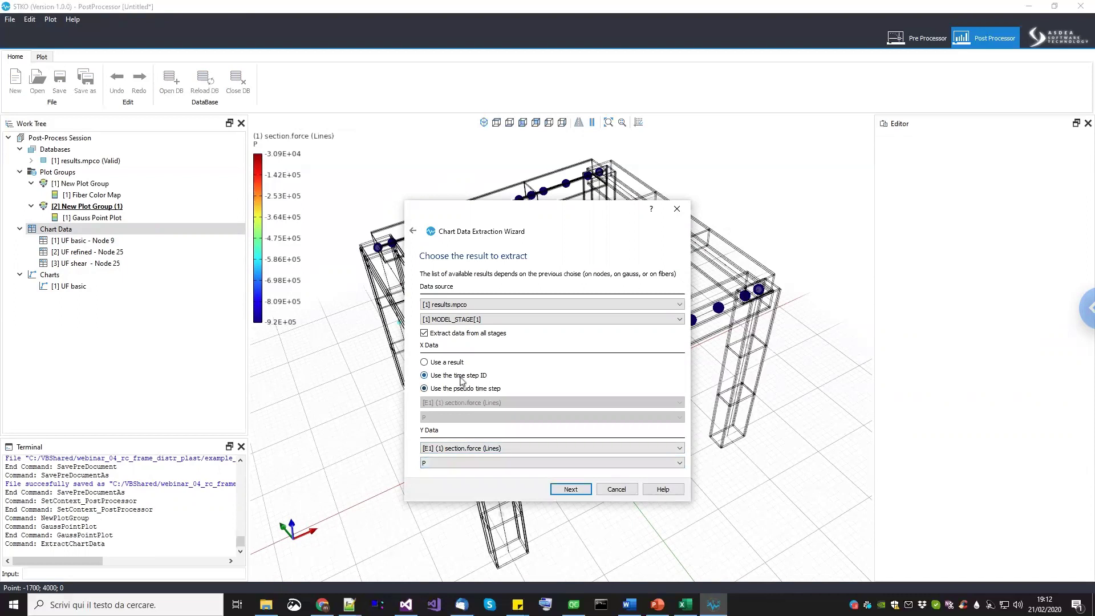
left_click(569, 491)
Name the extracted chart data "Axial no release" and finish the extraction with a chart created from it.
left_click(569, 491)
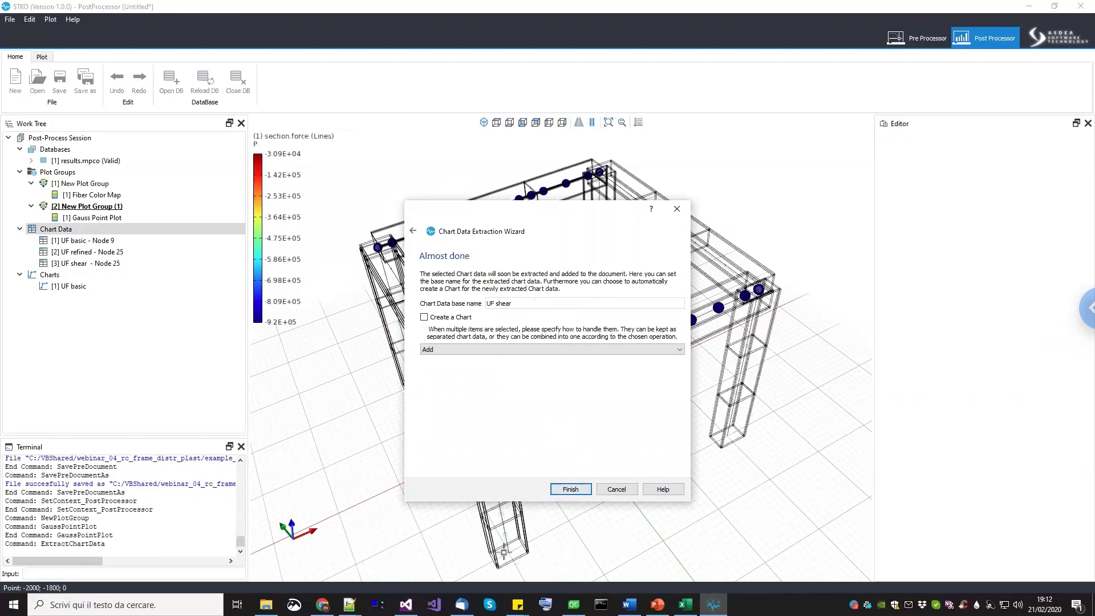
left_click_drag(526, 302, 436, 307)
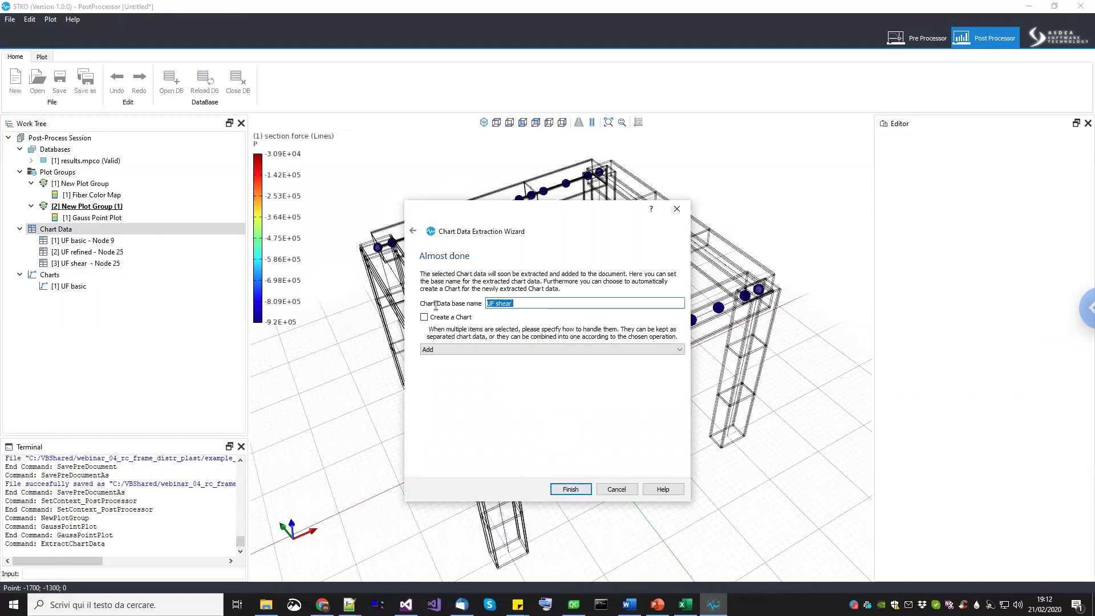
type("Axial no release")
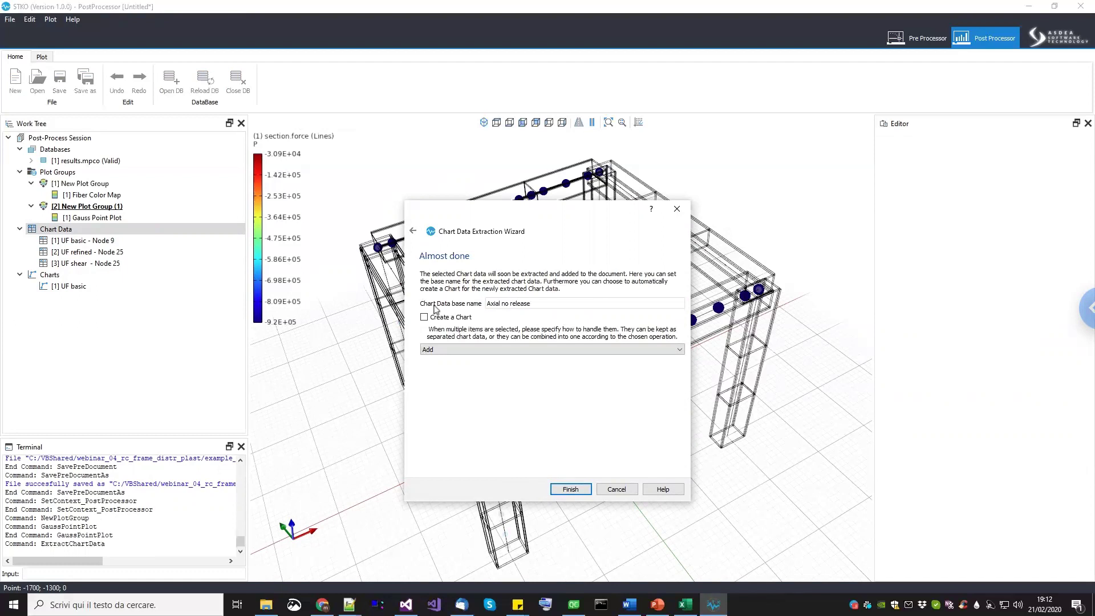
left_click(570, 489)
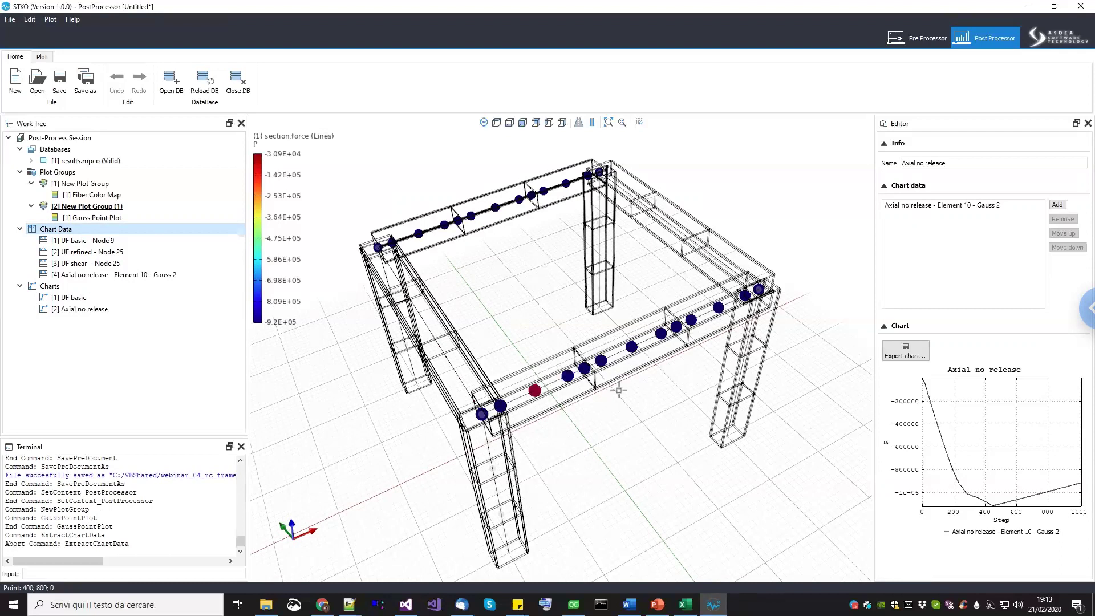
Display the UF basic chart and examine the frame's beam Gauss points from several angles.
middle_click_drag(650, 386, 582, 410)
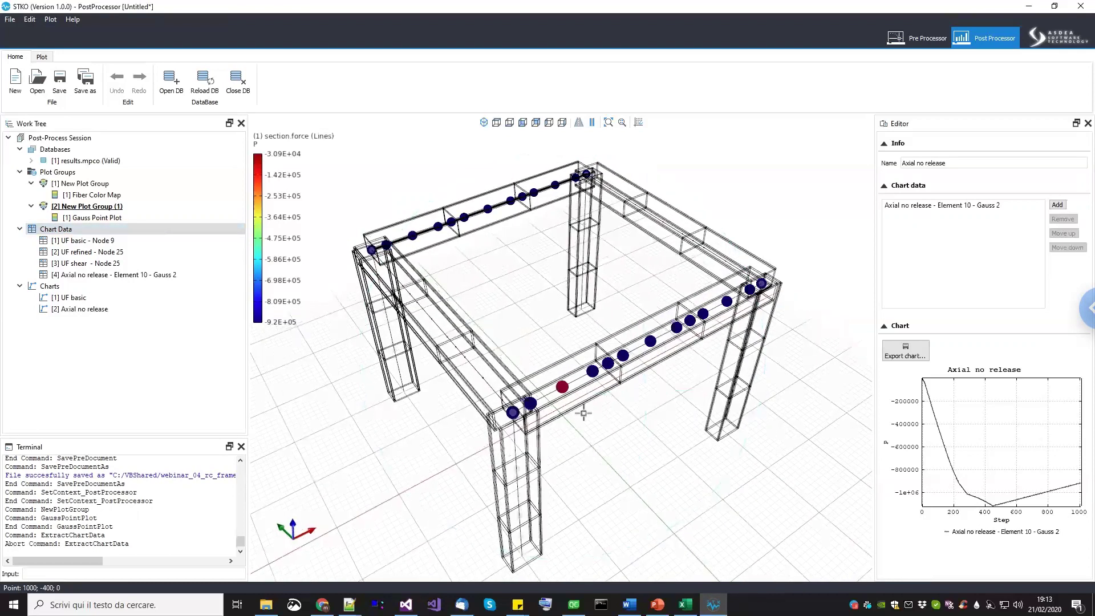
middle_click_drag(663, 433, 761, 461)
left_click(86, 299)
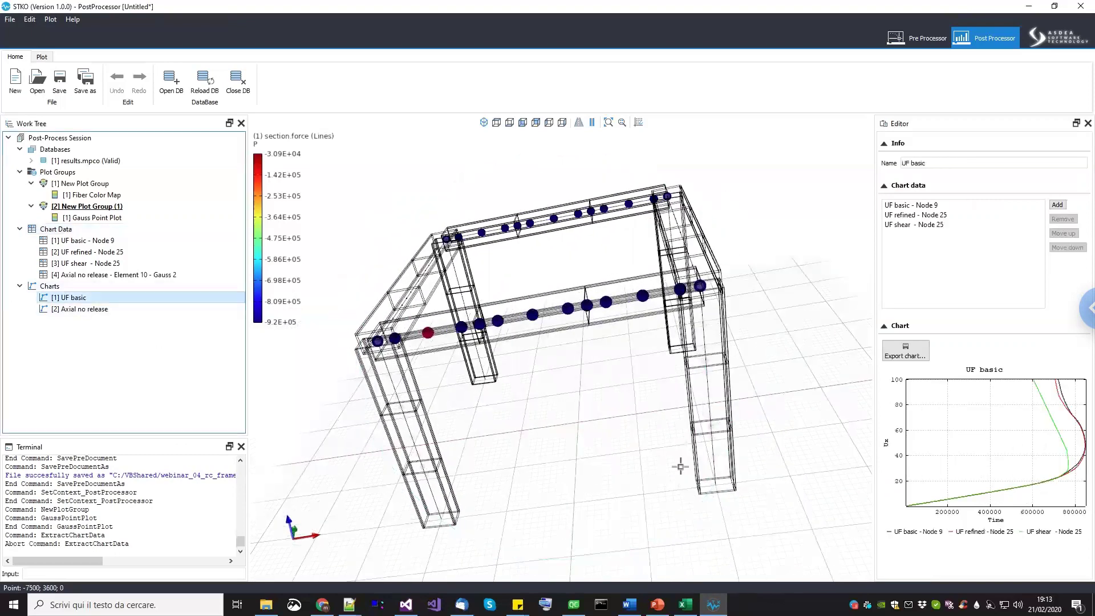
middle_click_drag(661, 373, 724, 421)
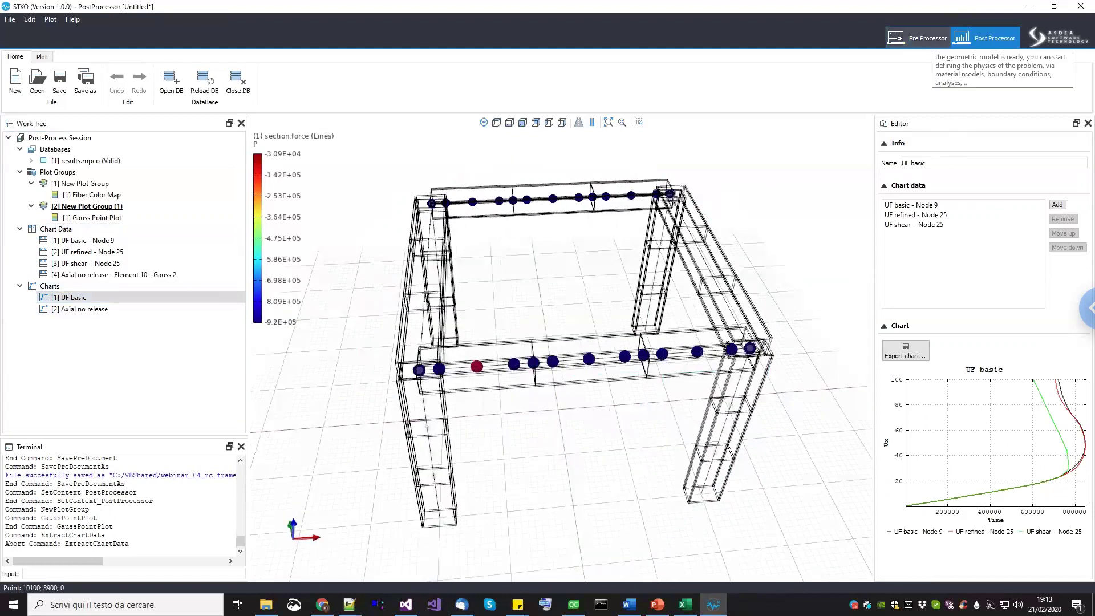
middle_click_drag(643, 342, 637, 344)
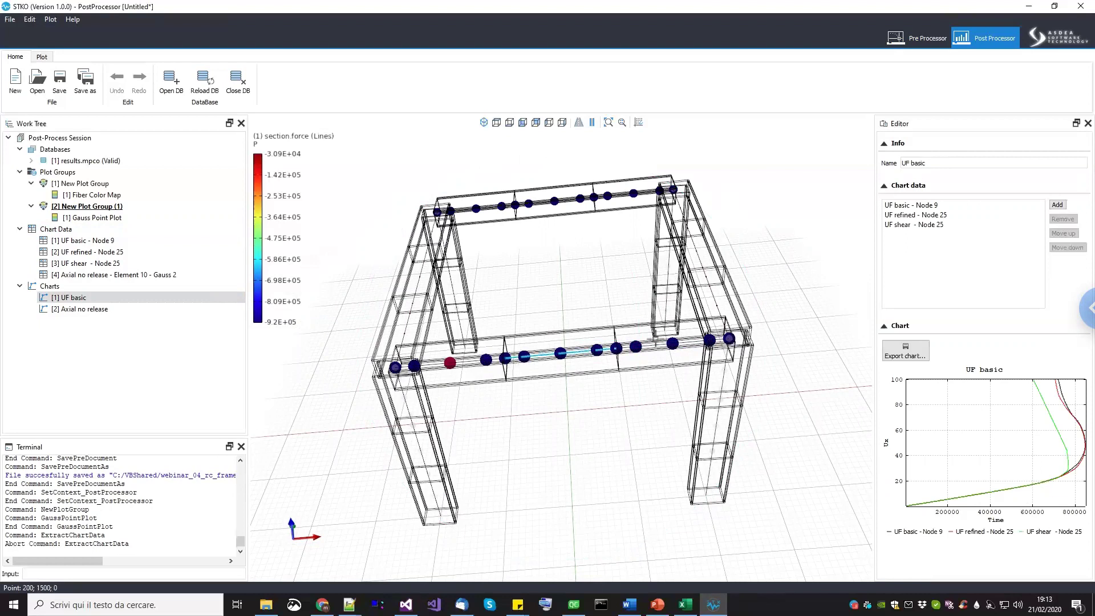
middle_click_drag(544, 410, 537, 485)
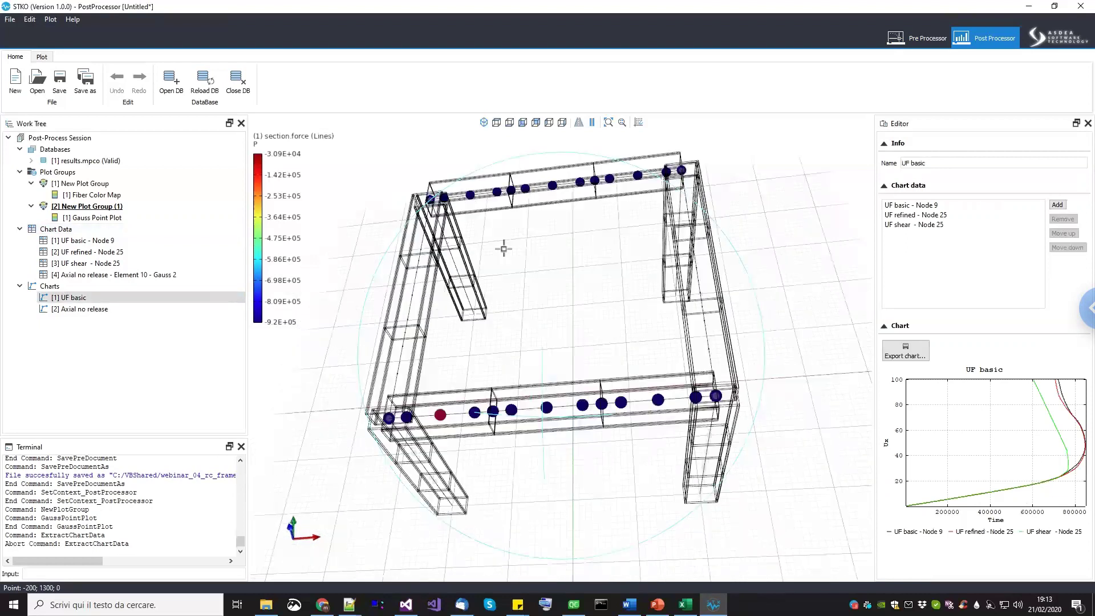
middle_click_drag(473, 212, 436, 423)
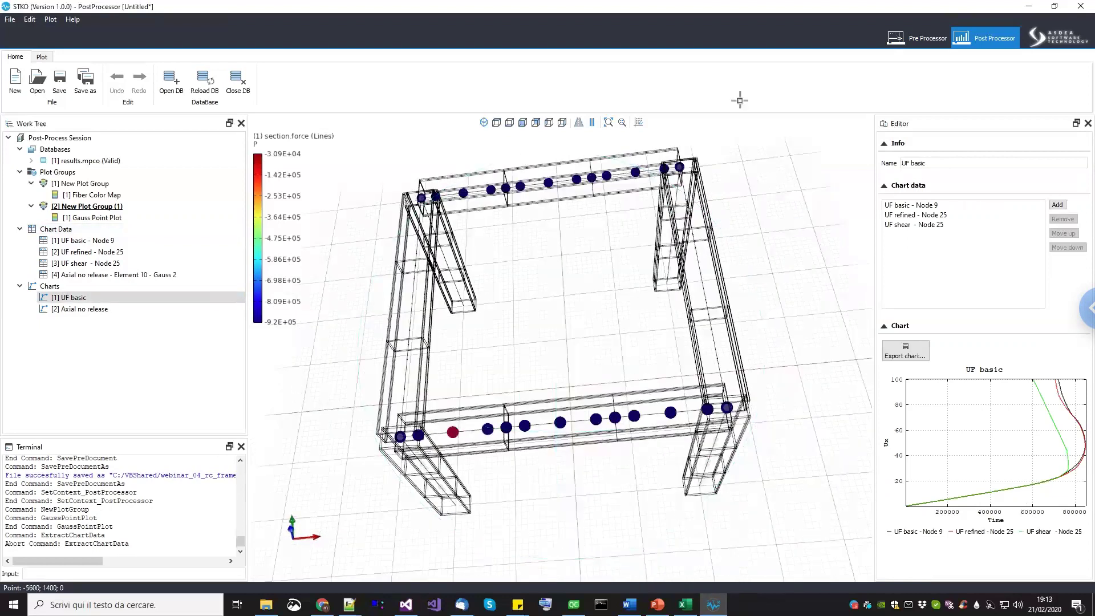
middle_click_drag(665, 399, 815, 182)
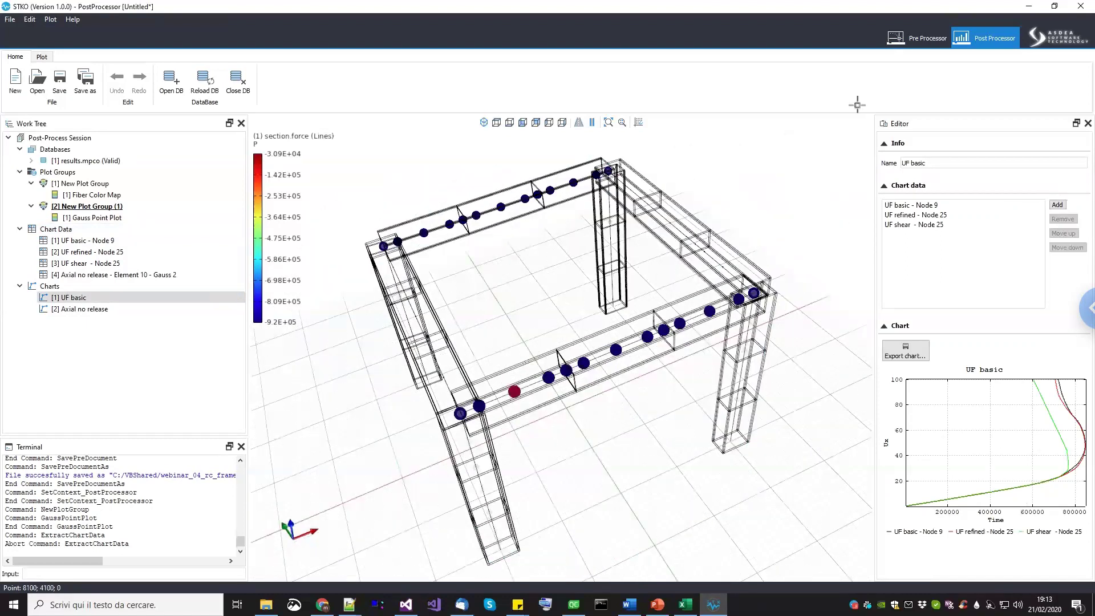
Unlink the Axial no release - Element 10 - Gauss 2 data from the database and display the Axial no release chart.
left_click(918, 40)
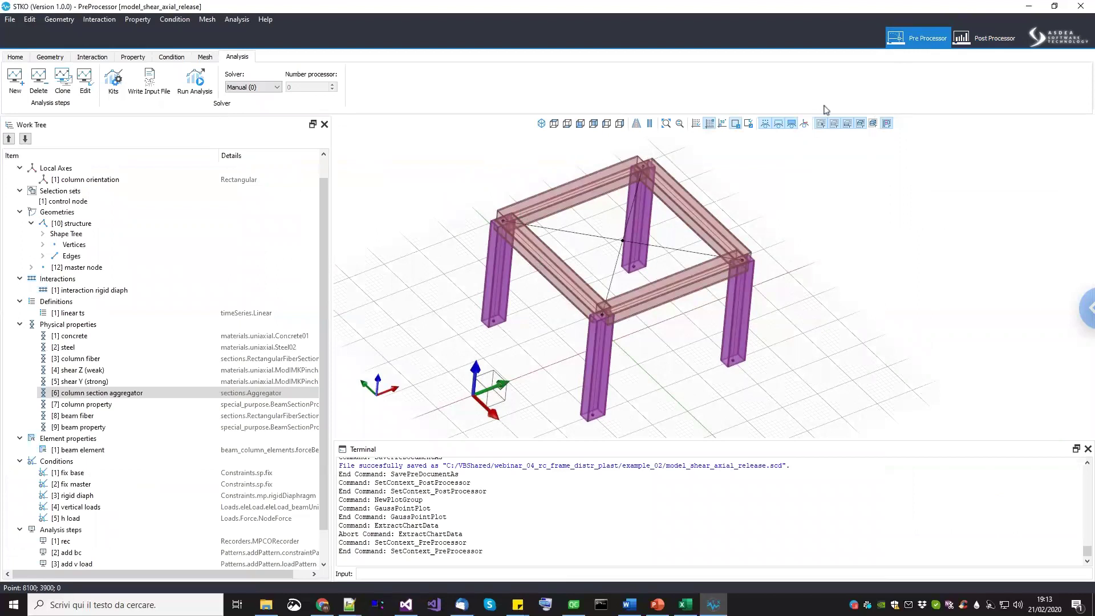
left_click(986, 38)
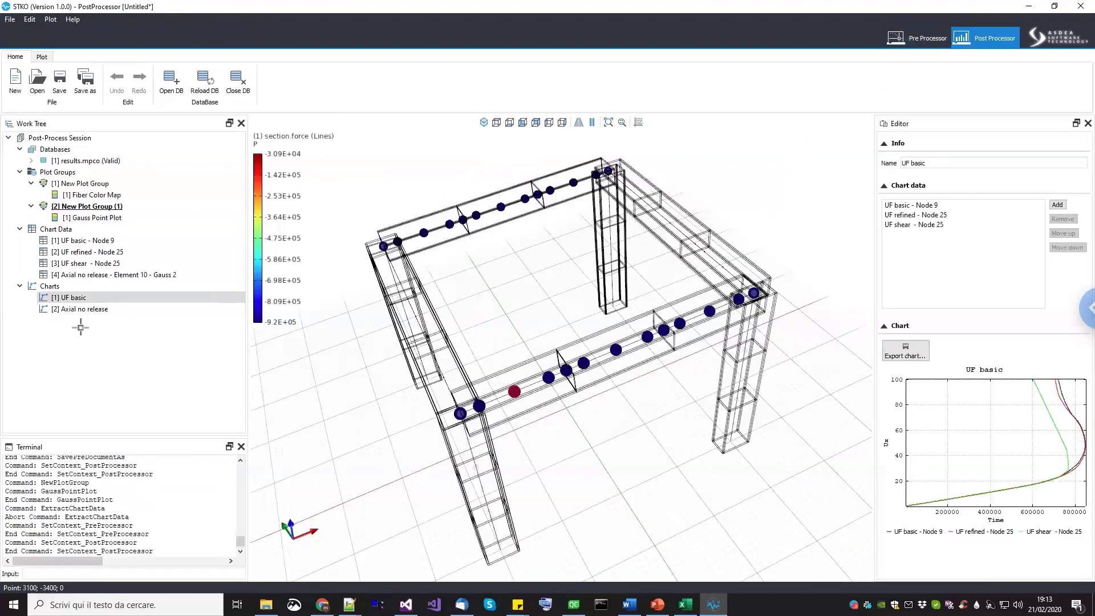
left_click(80, 309)
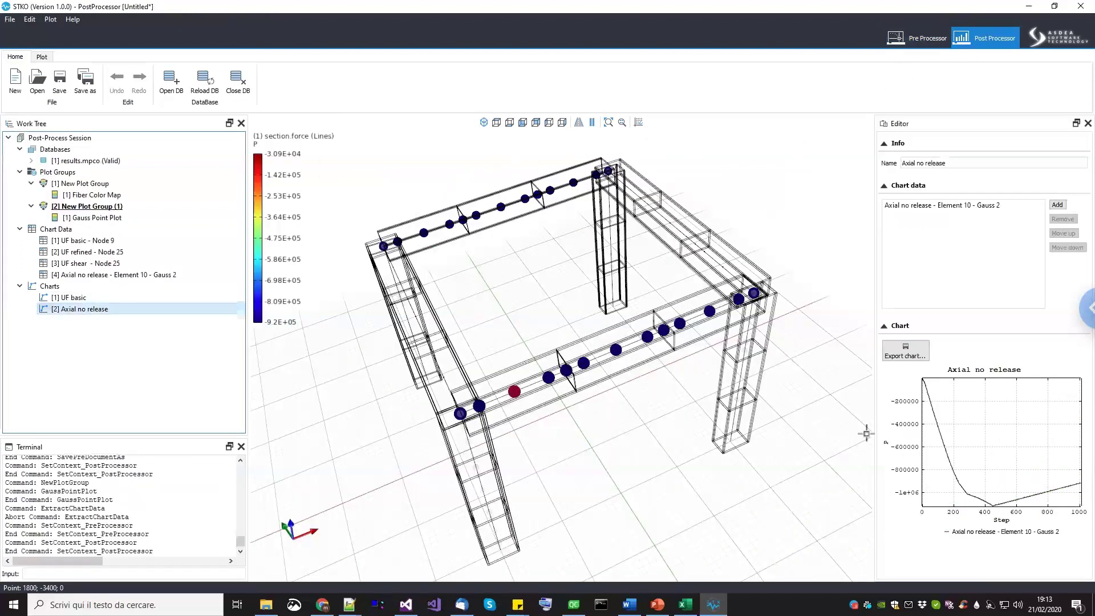
left_click(125, 276)
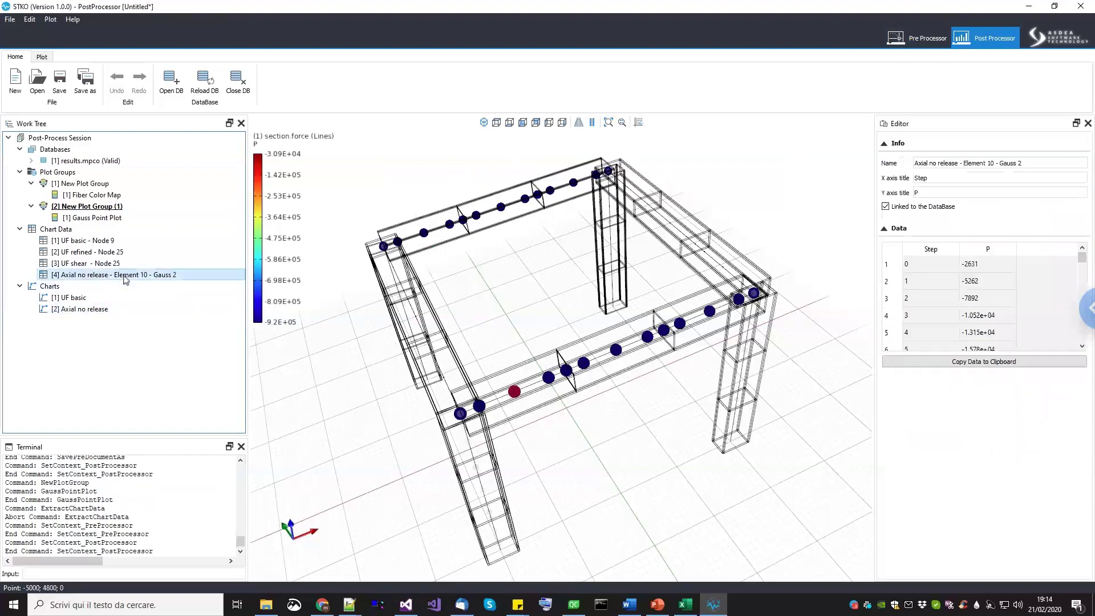
left_click(885, 209)
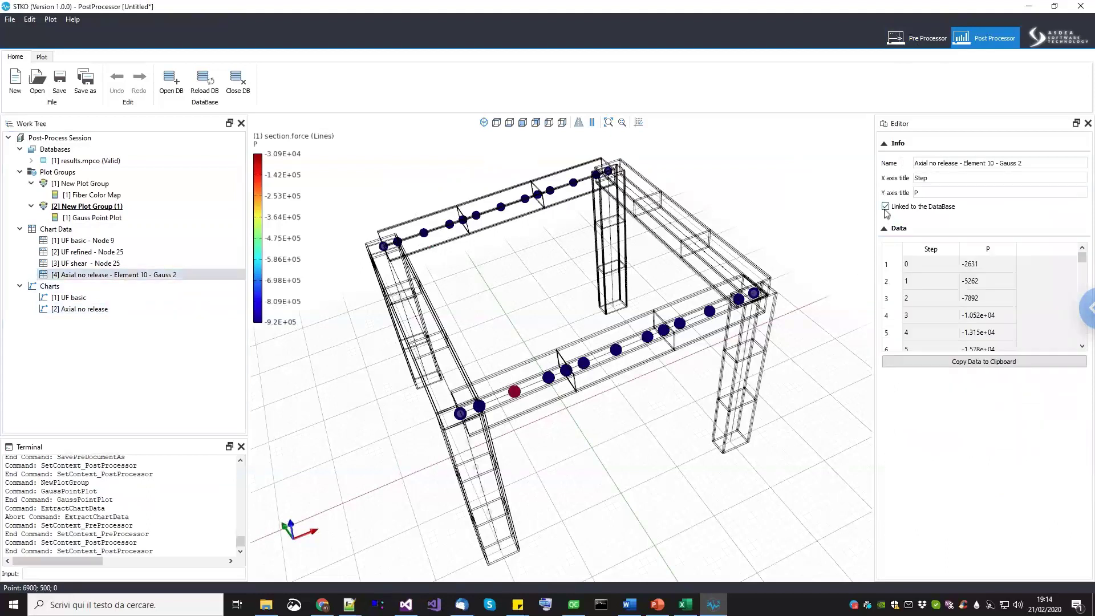
left_click(76, 265)
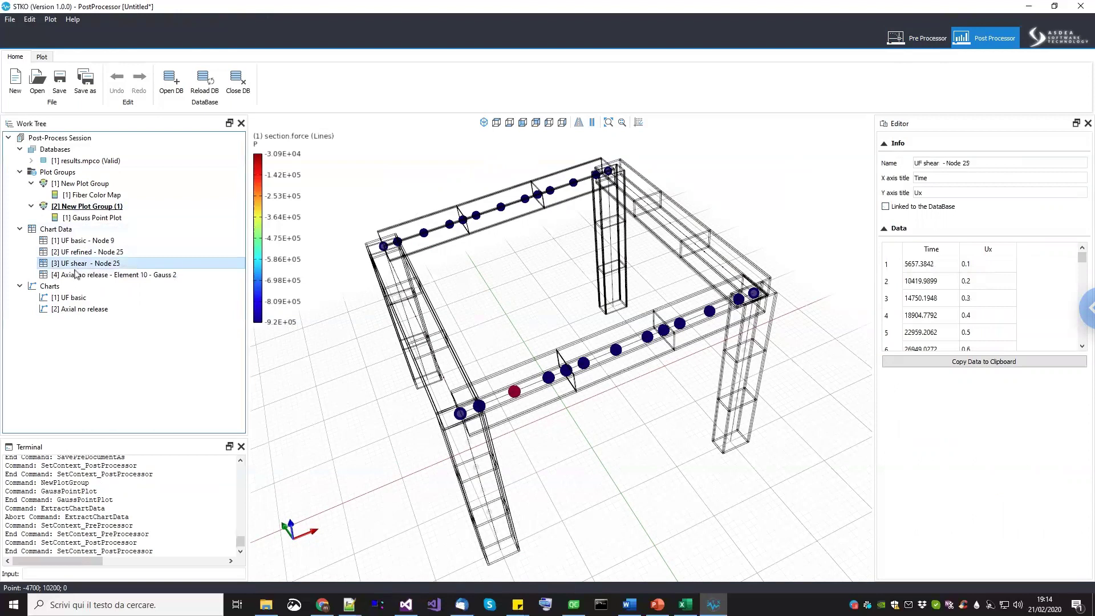
left_click(74, 285)
left_click(80, 309)
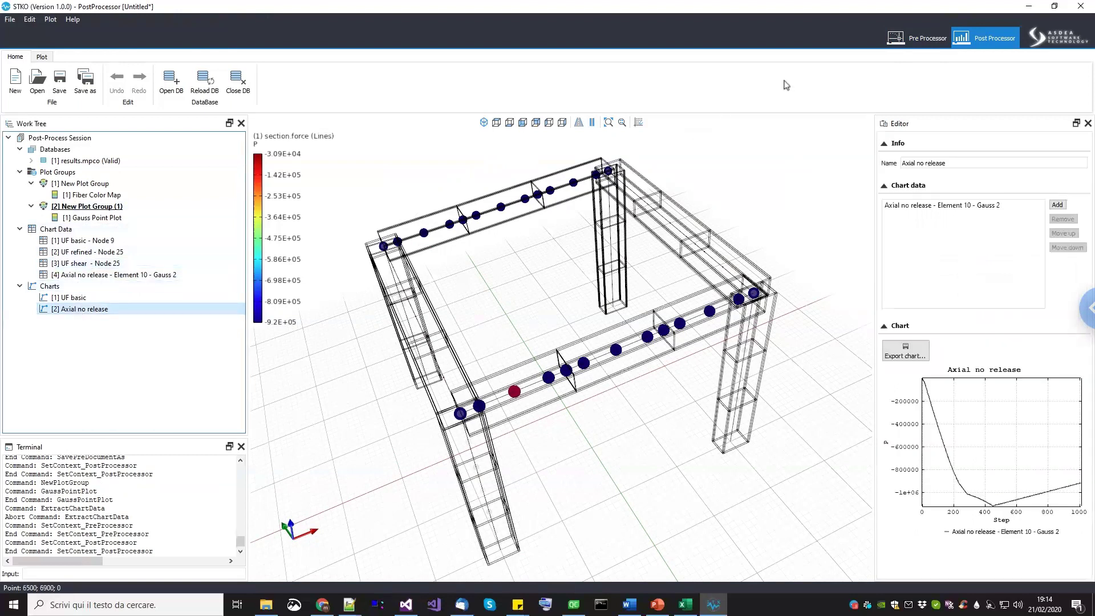
Switch to the pre-processor and shrink the terminal area to enlarge the 3D view of the frame.
left_click(928, 37)
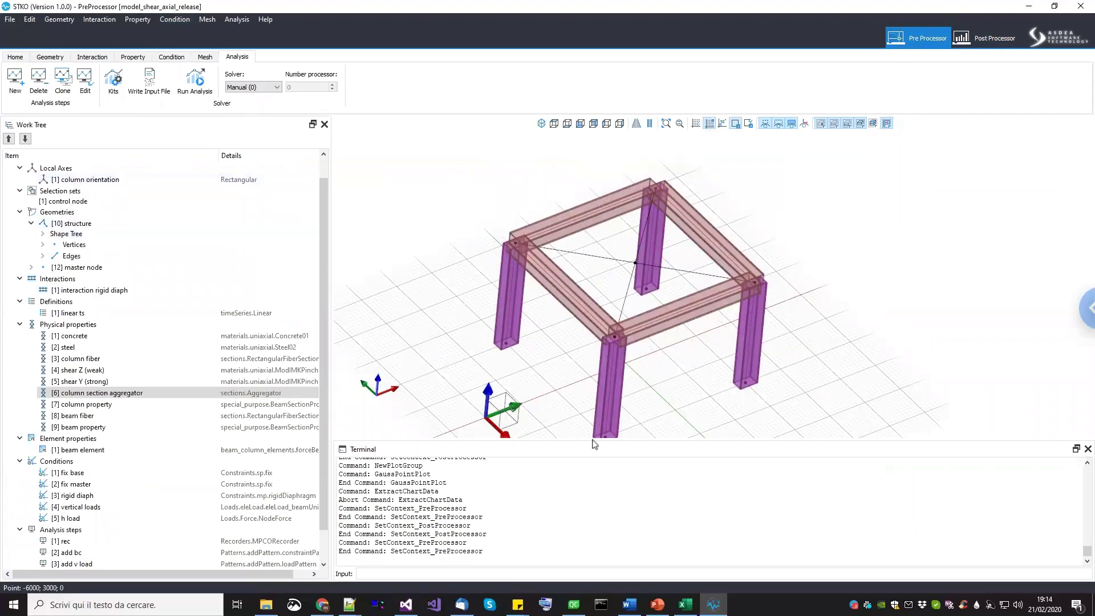
left_click_drag(591, 440, 588, 489)
scroll(718, 323, "up", 3)
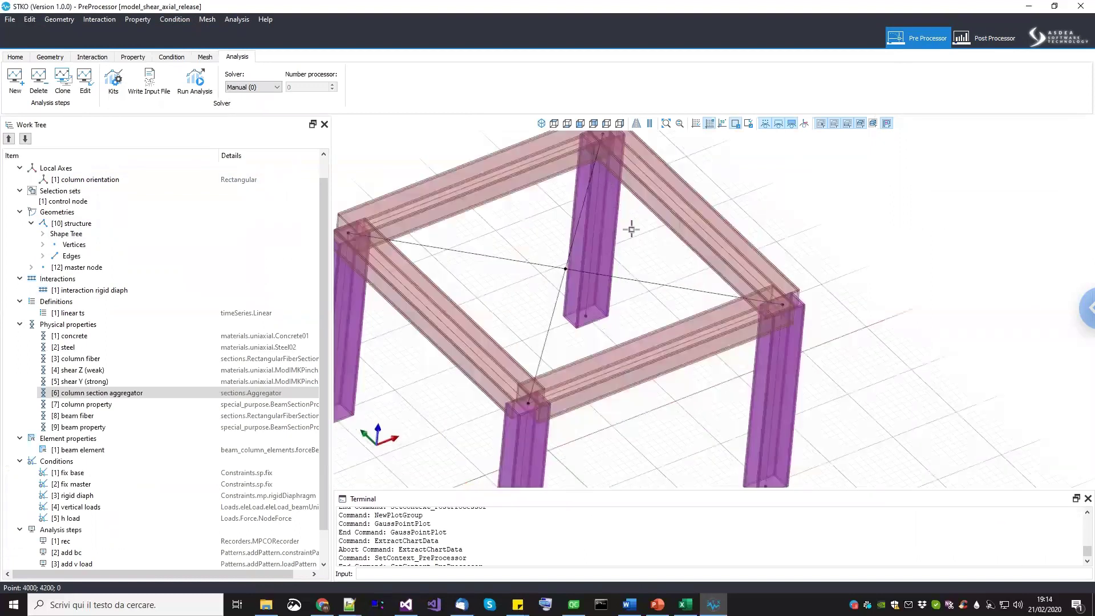
scroll(656, 236, "down", 5)
scroll(644, 204, "up", 2)
left_click(645, 204)
left_click(383, 239)
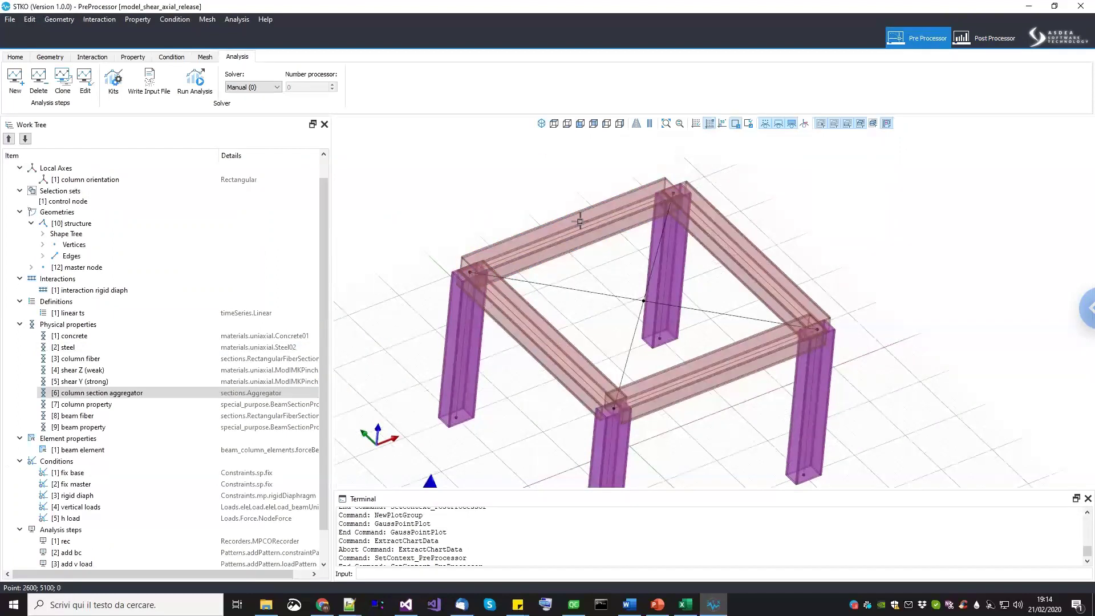
scroll(675, 334, "down", 3)
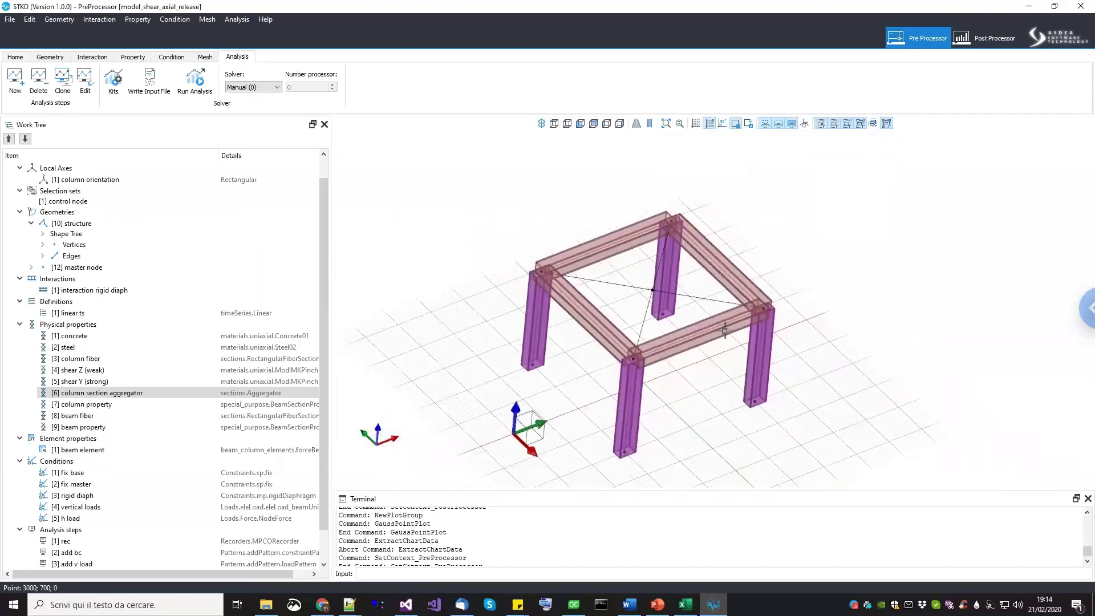
Examine the beams and beam-column joints of the frame in the 3D view.
scroll(725, 331, "up", 2)
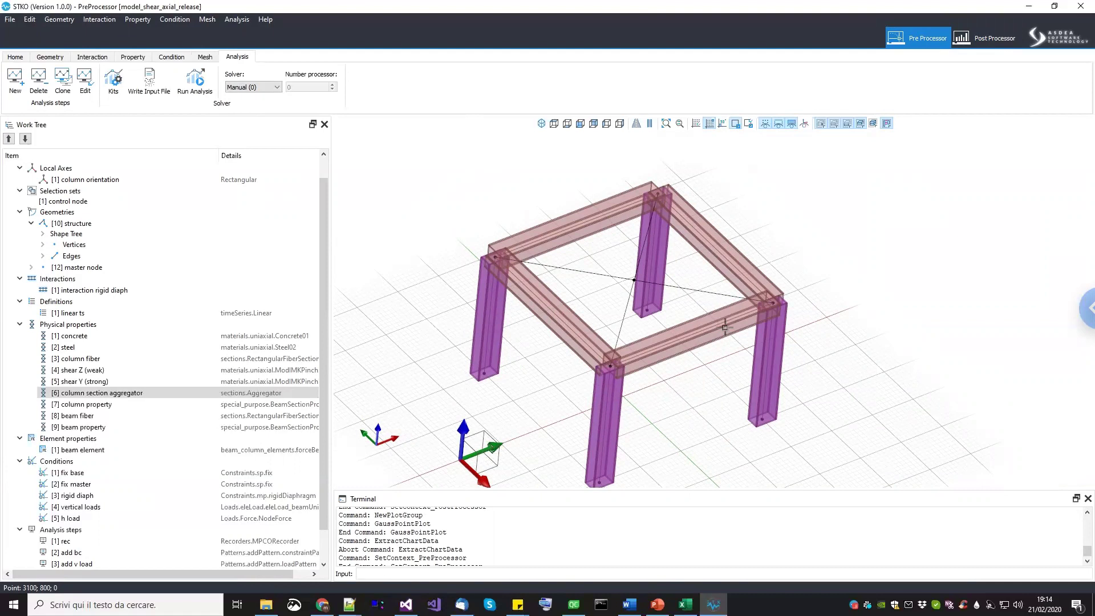
scroll(611, 363, "up", 2)
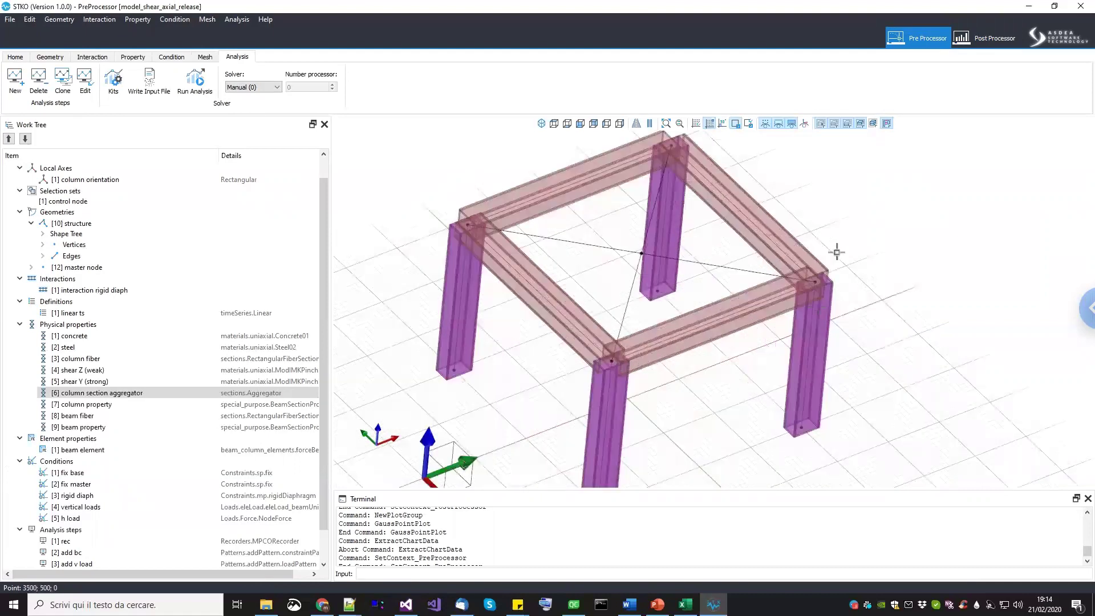
scroll(611, 357, "up", 2)
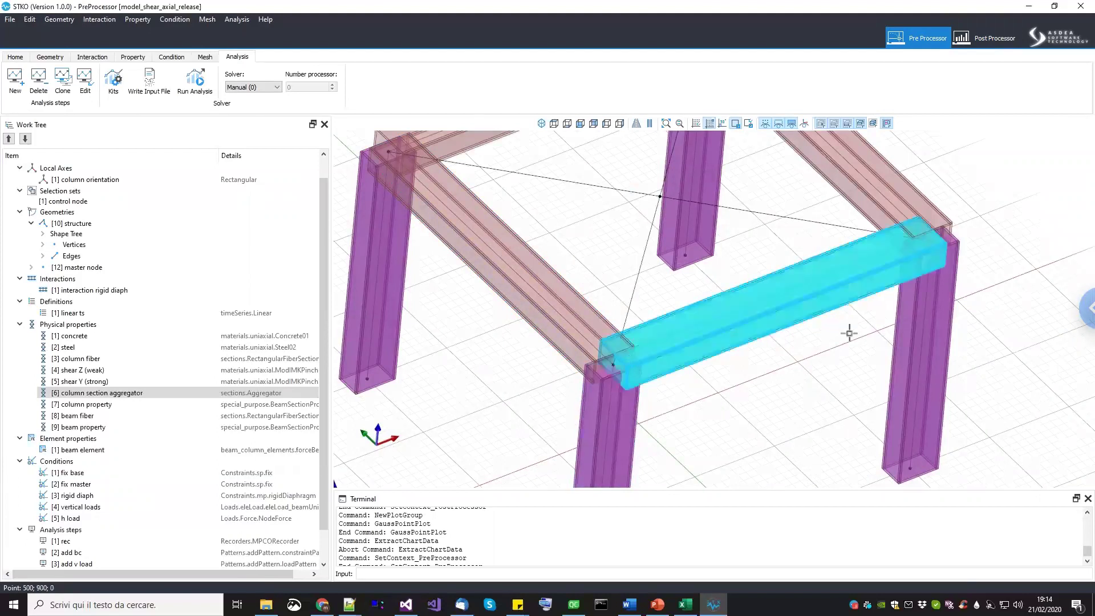
scroll(904, 260, "down", 1)
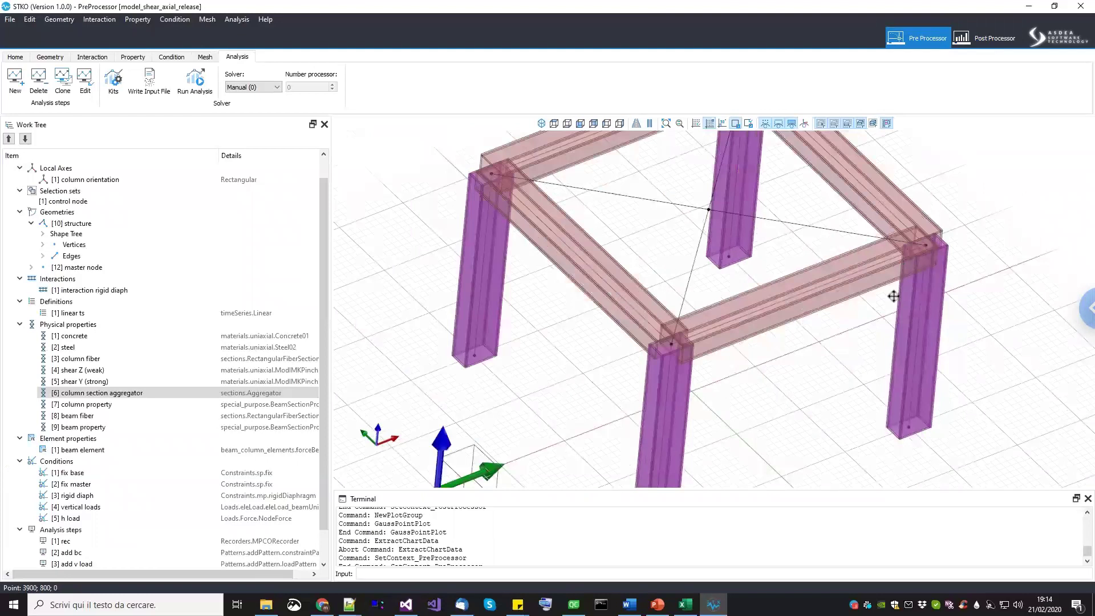
middle_click_drag(893, 296, 887, 327)
scroll(765, 274, "down", 1)
middle_click_drag(598, 228, 573, 269)
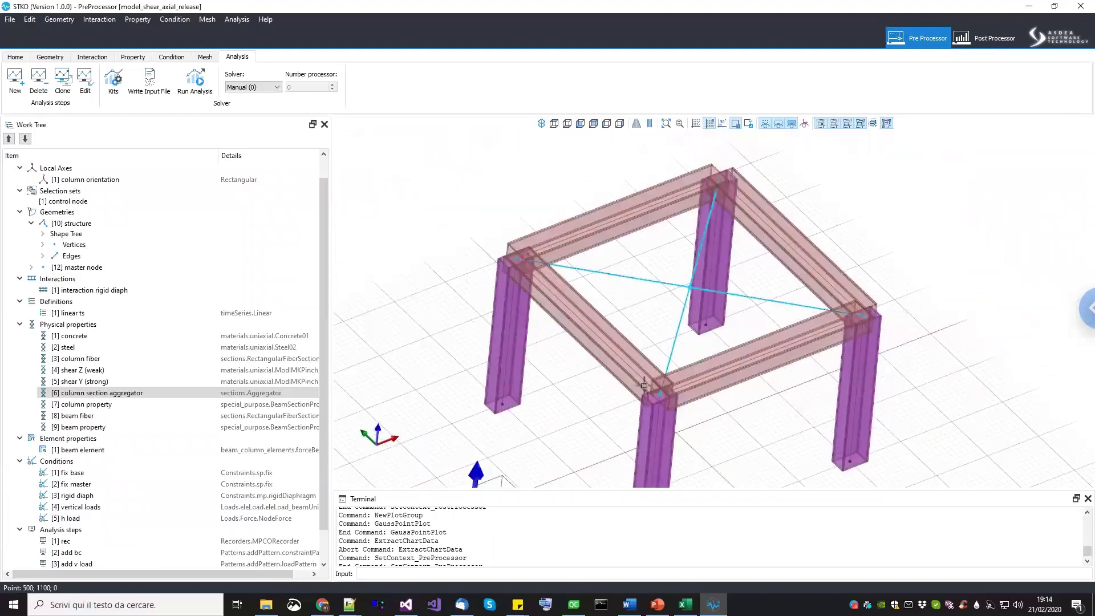
middle_click_drag(777, 288, 800, 252)
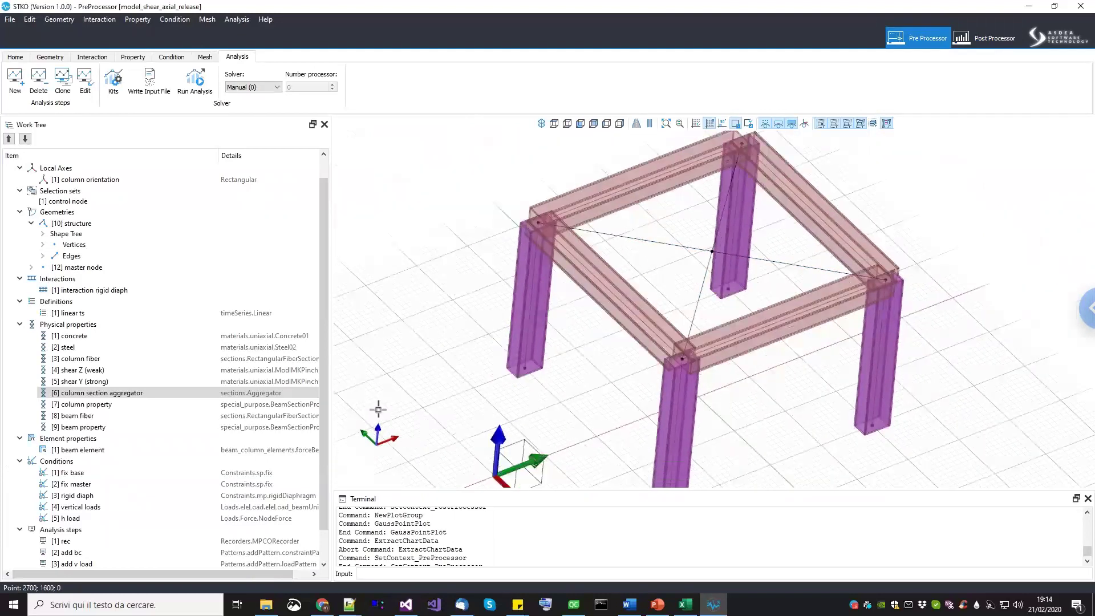
Add a physical property named "stiff" using the Elastic uniaxial material.
left_click(94, 325)
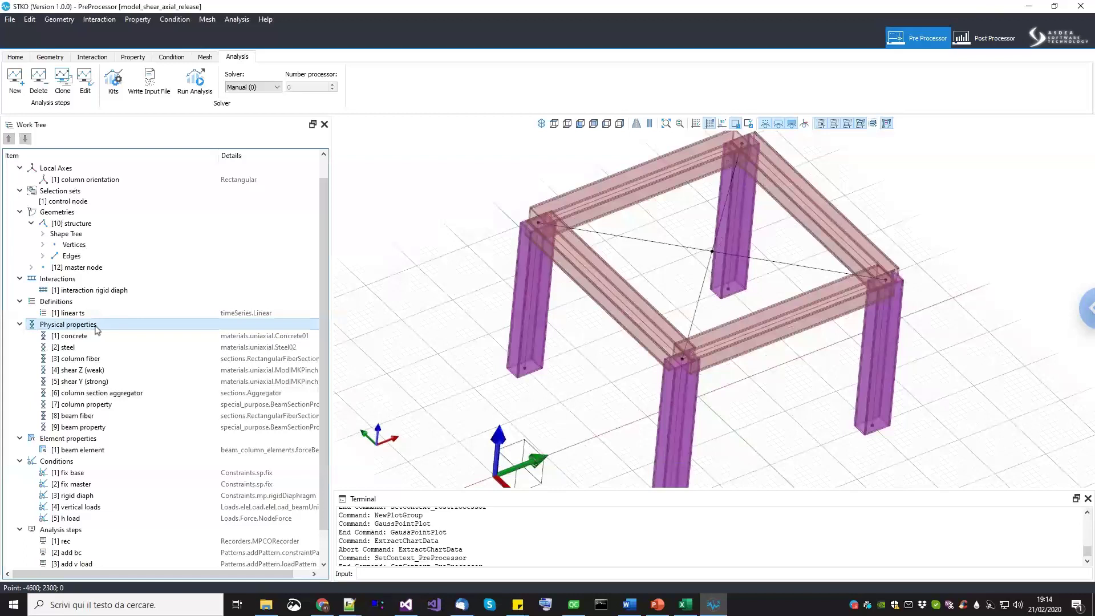
right_click(95, 328)
left_click(111, 336)
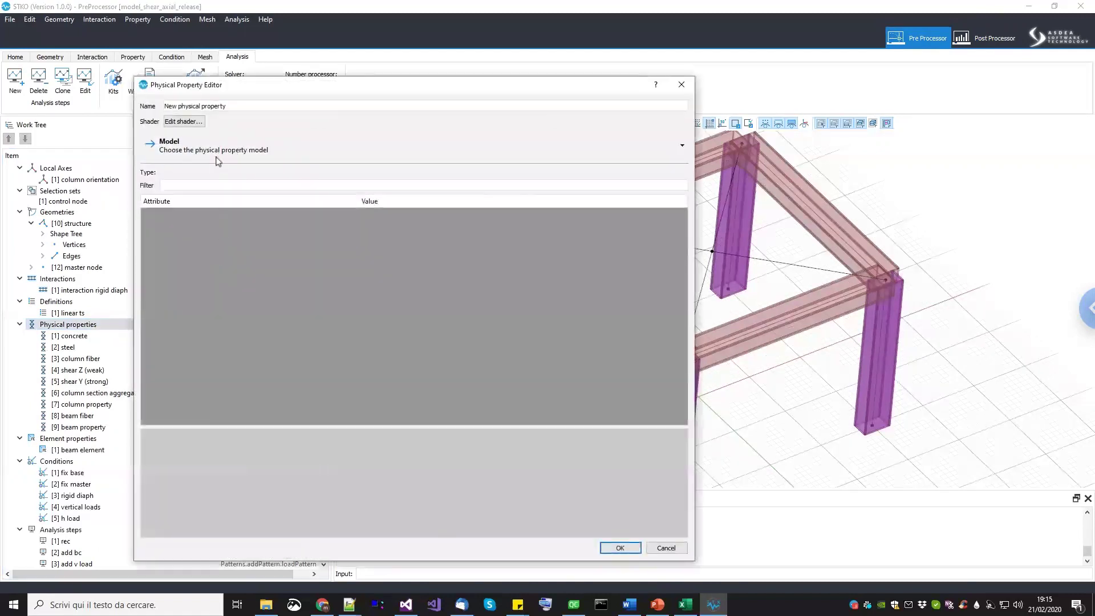
key("ctrl+a")
type("sti")
left_click(196, 155)
mouse_move(201, 169)
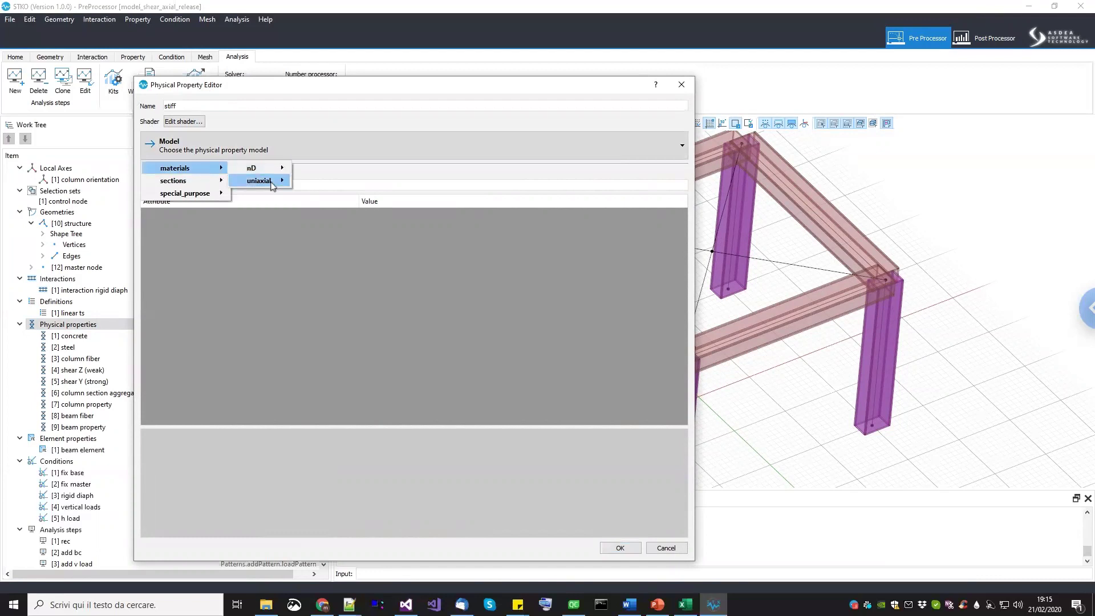
mouse_move(259, 180)
mouse_move(365, 248)
left_click(503, 257)
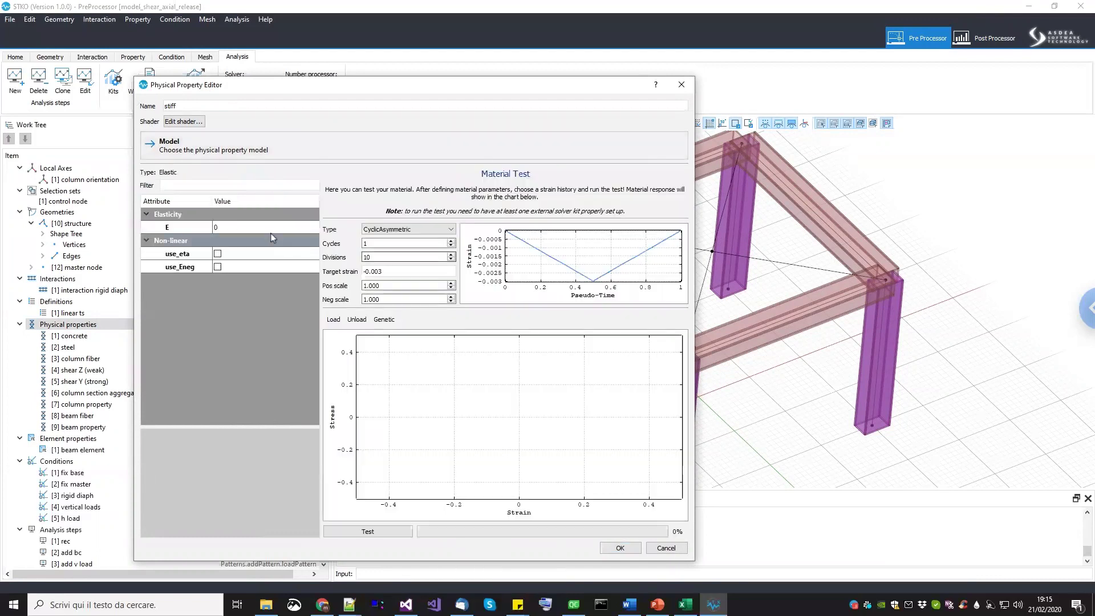
Set the stiff material's E to 1e15, save the property and select it in the work tree.
left_click(269, 227)
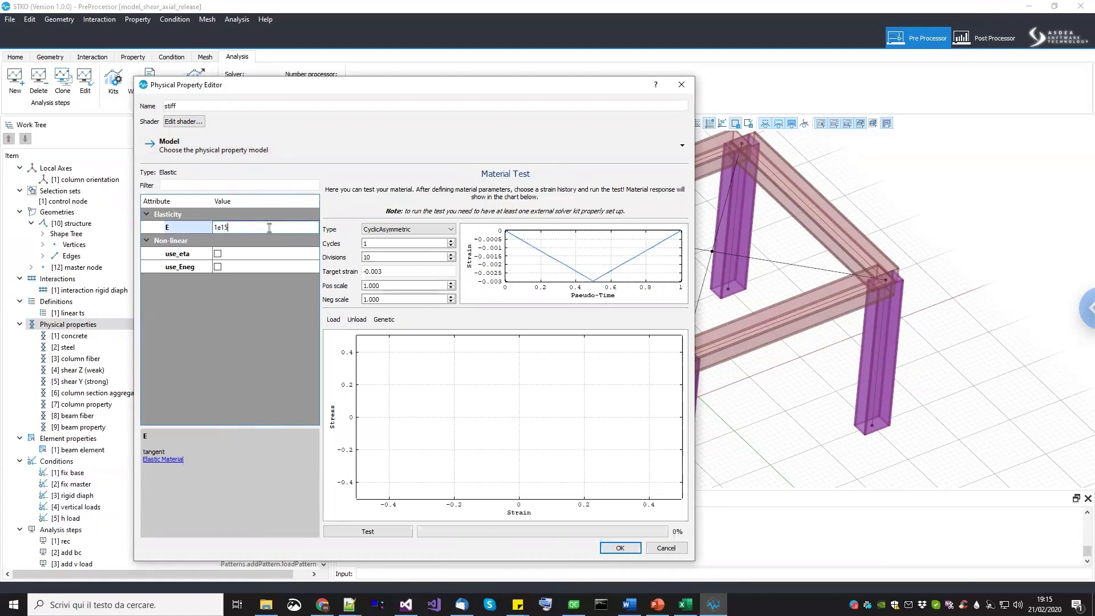
key("Return")
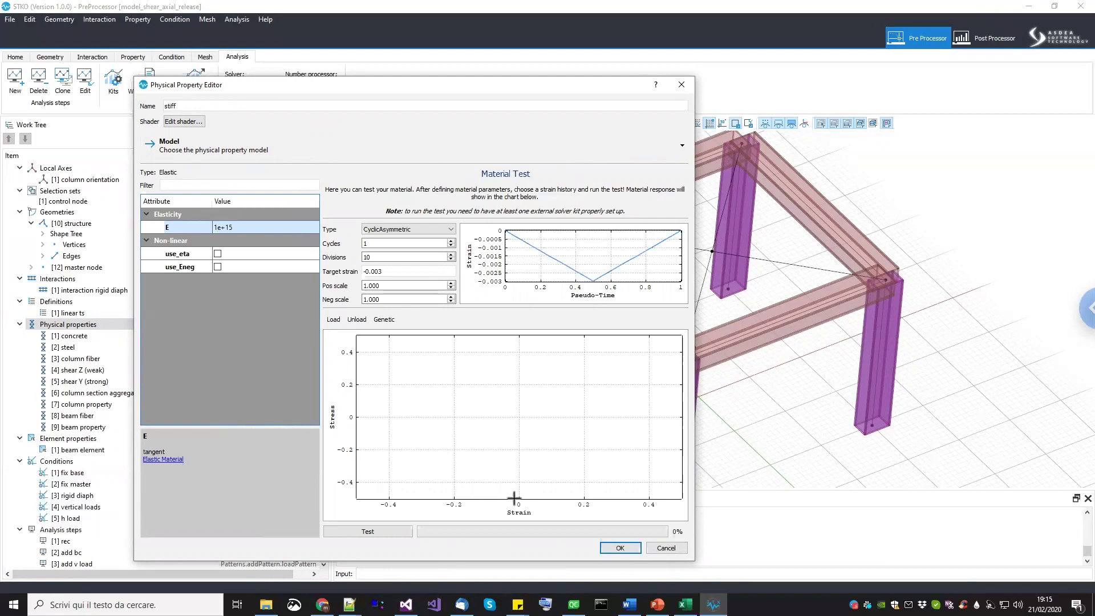
left_click(618, 548)
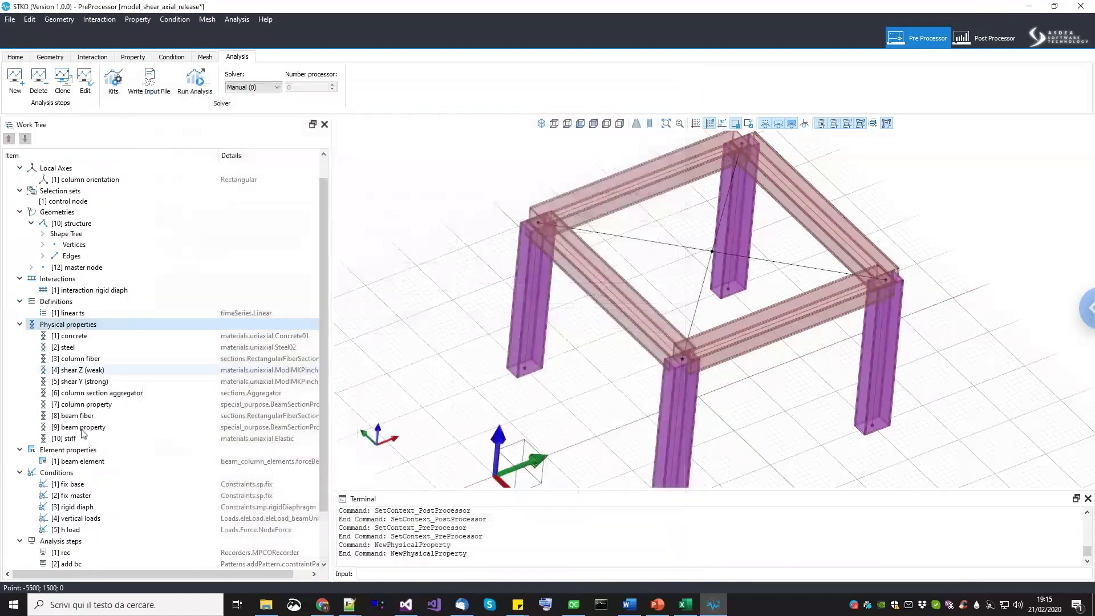
left_click(83, 439)
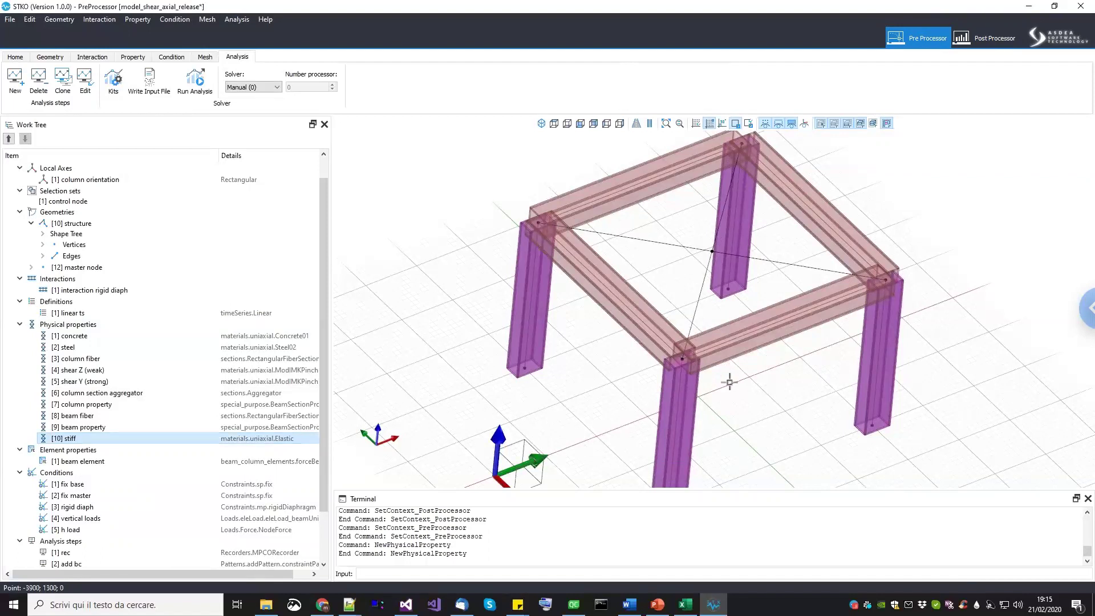
Start another physical property and name it "zl start".
right_click(86, 324)
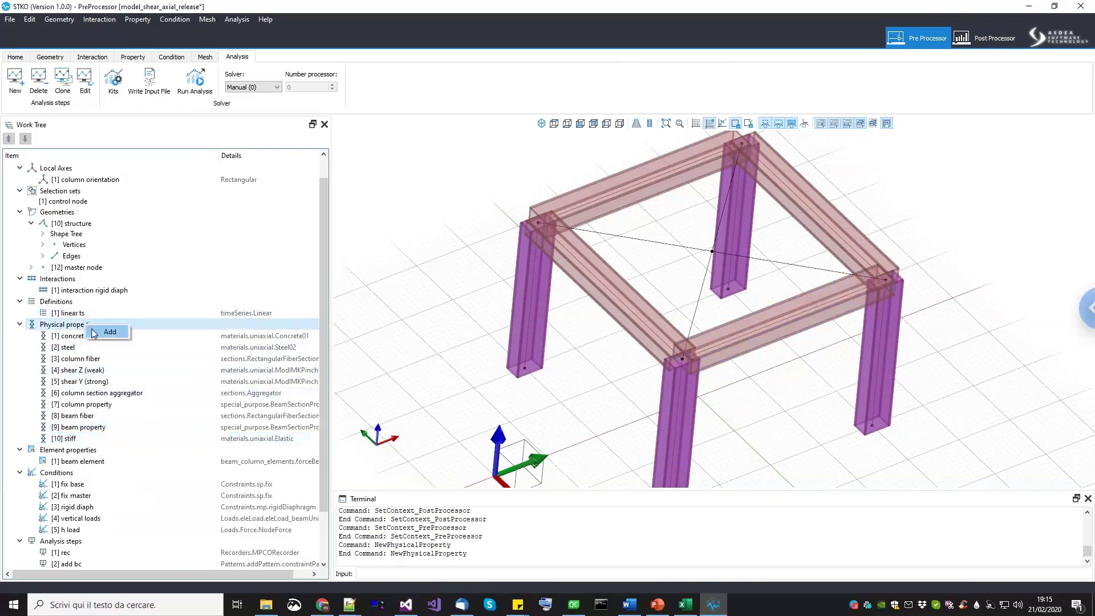
left_click(94, 332)
left_click(217, 110)
key("ctrl+a")
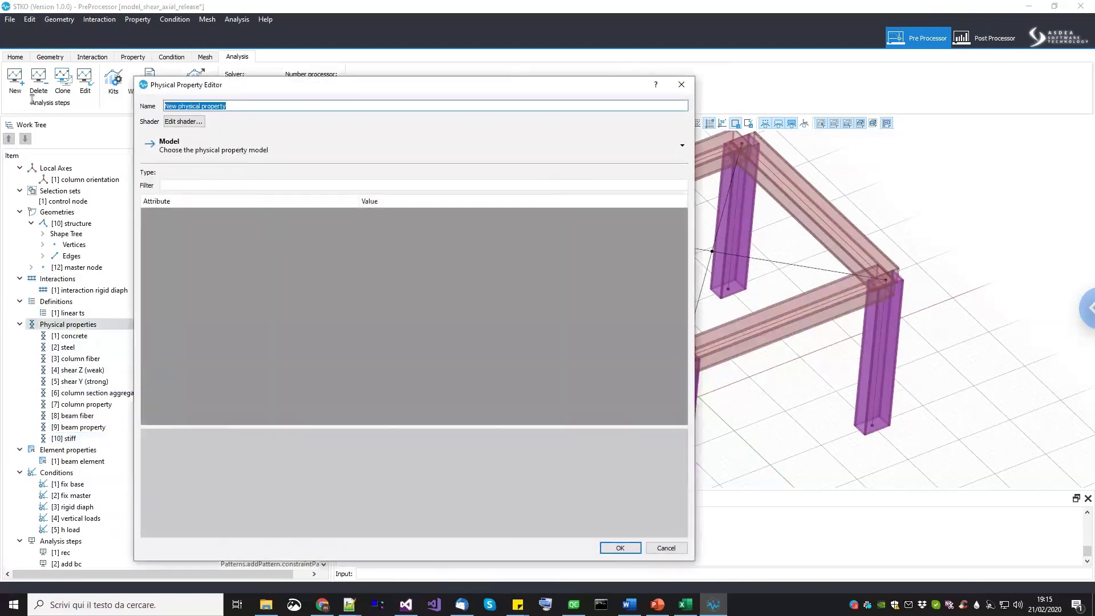
type("zl conitnuum")
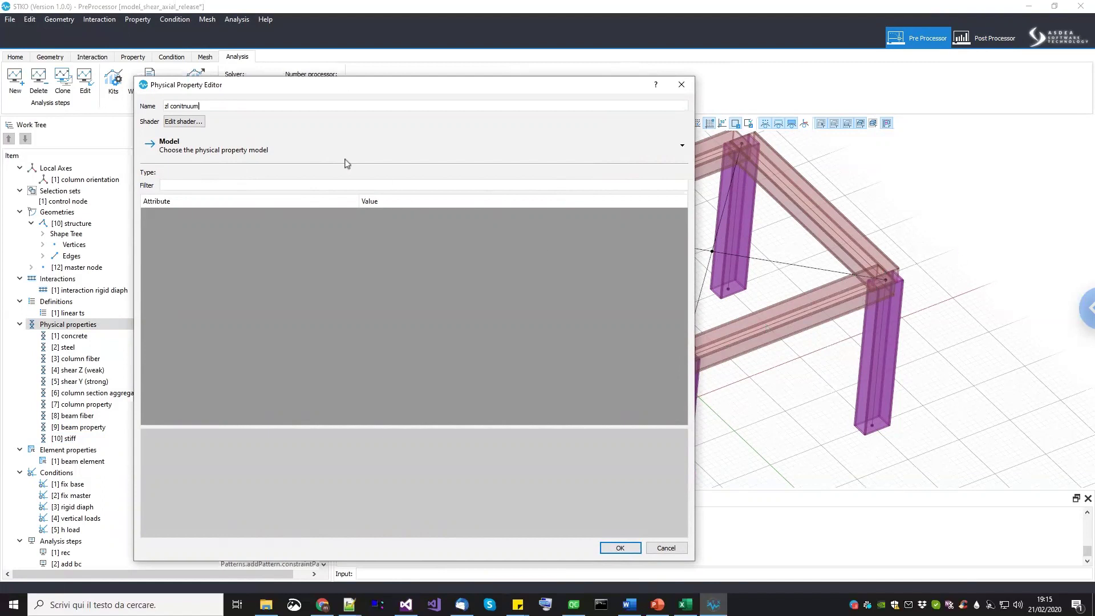
left_click(204, 154)
left_click(195, 106)
double_click(195, 105)
type("e")
Assign the special-purpose zeroLengthMaterial model to the zl start property.
left_click(210, 142)
mouse_move(188, 193)
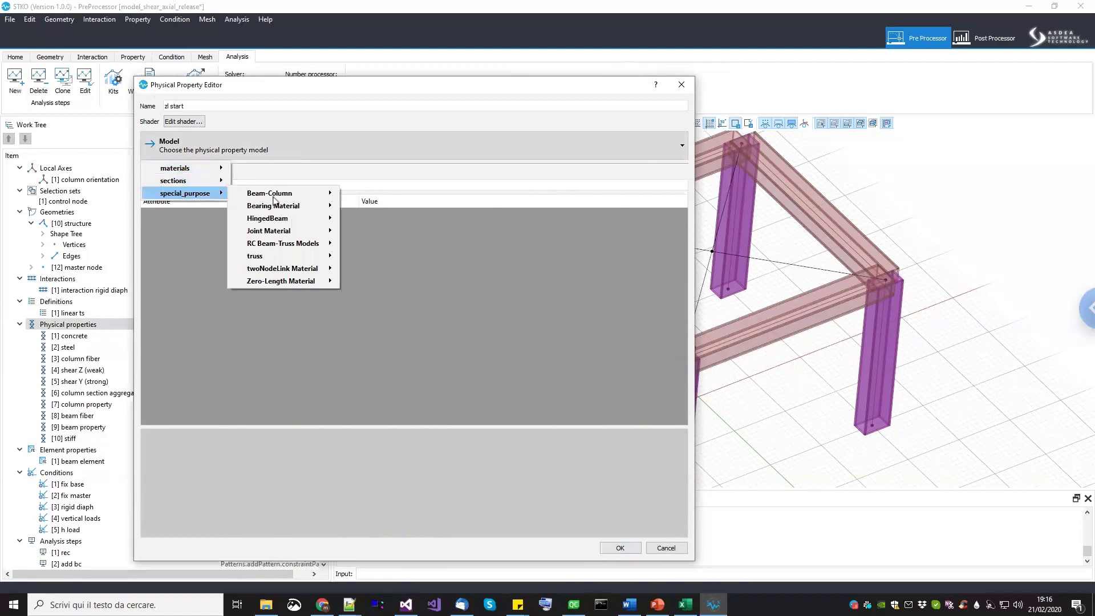
mouse_move(285, 285)
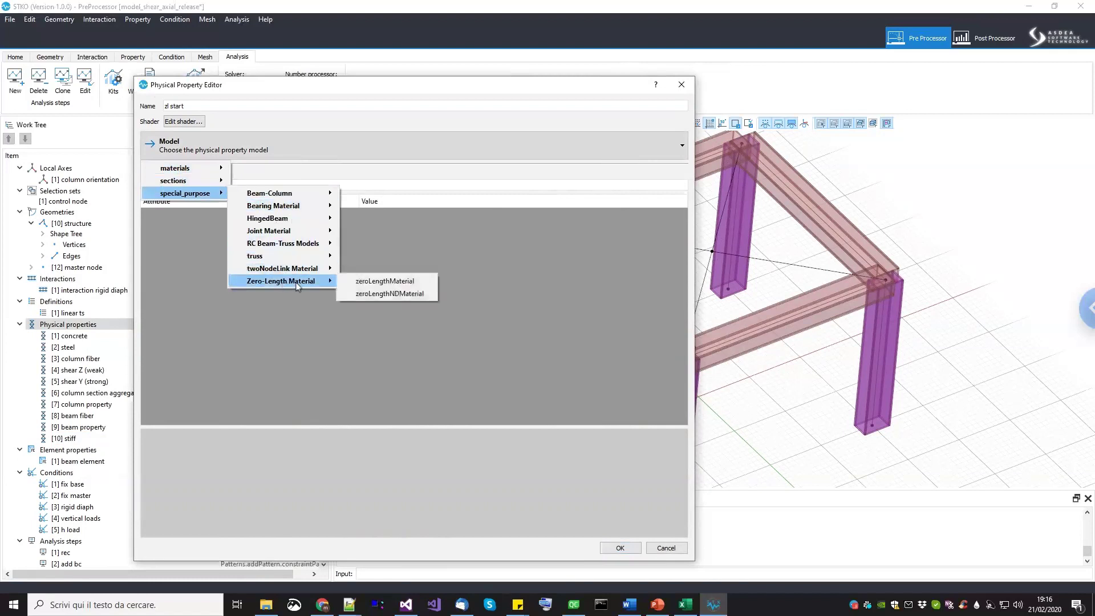
left_click(359, 282)
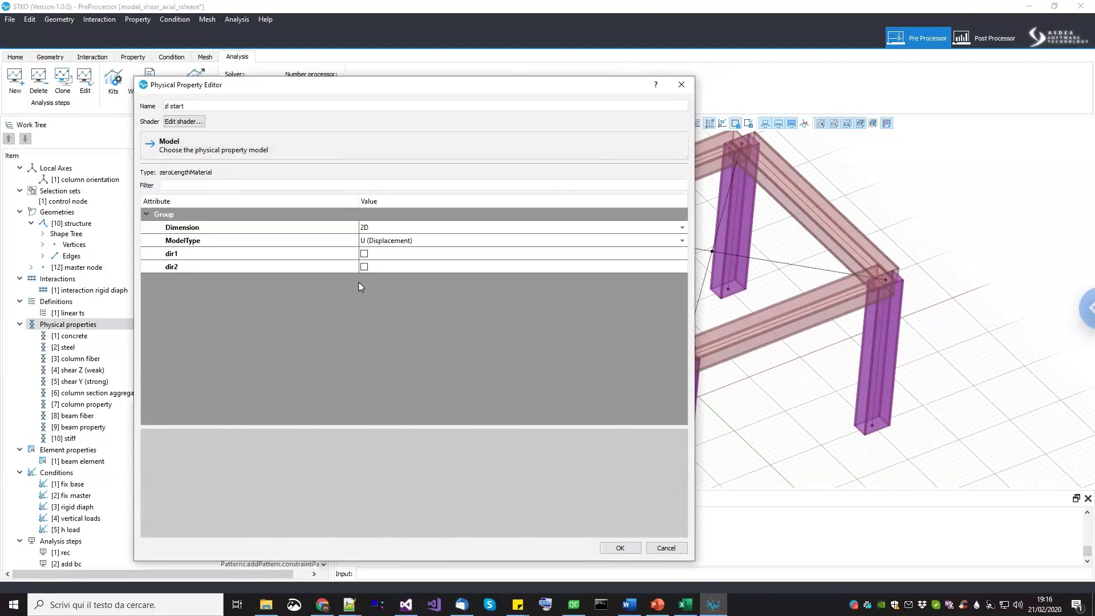
Set zl start to 3D with model type U-R (Displacement+Rotation) and enable directions dir1 through dir6.
left_click(405, 228)
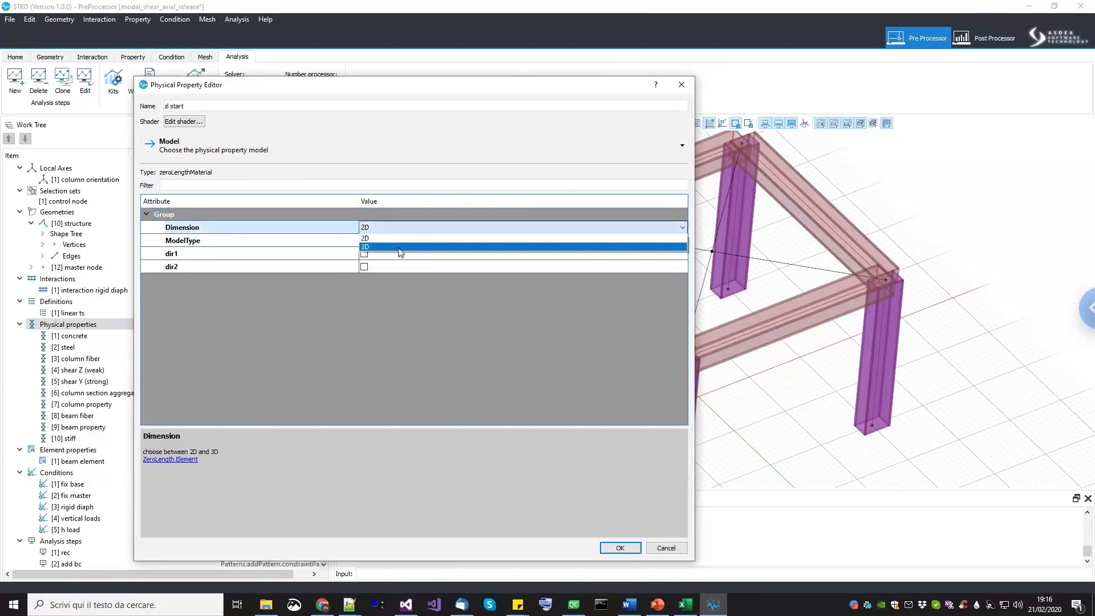
left_click(402, 244)
left_click(402, 242)
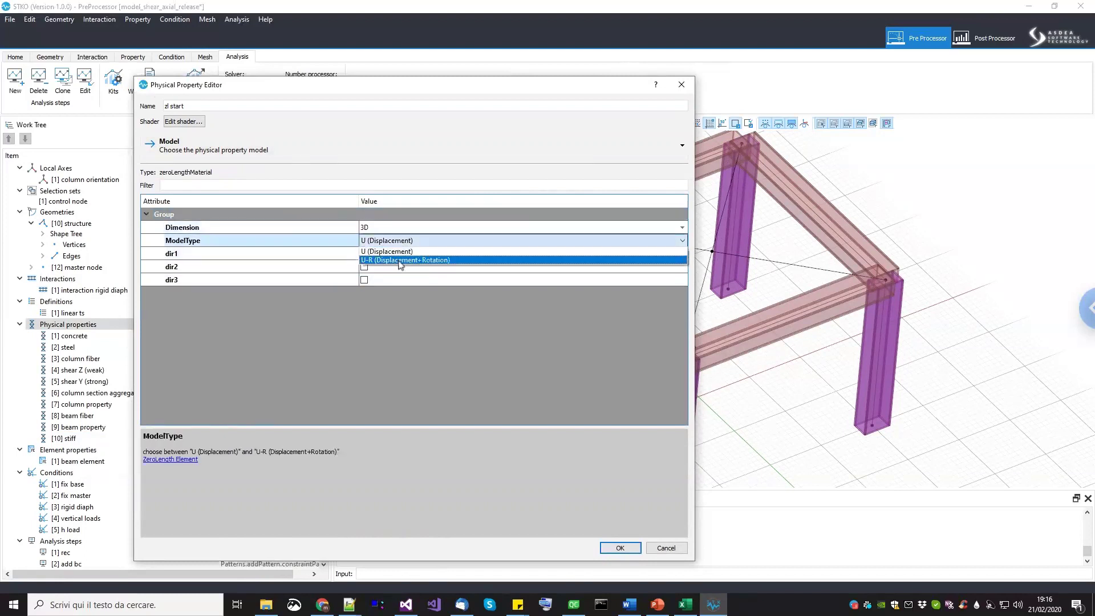
left_click(402, 259)
left_click(364, 253)
left_click(364, 267)
left_click(364, 280)
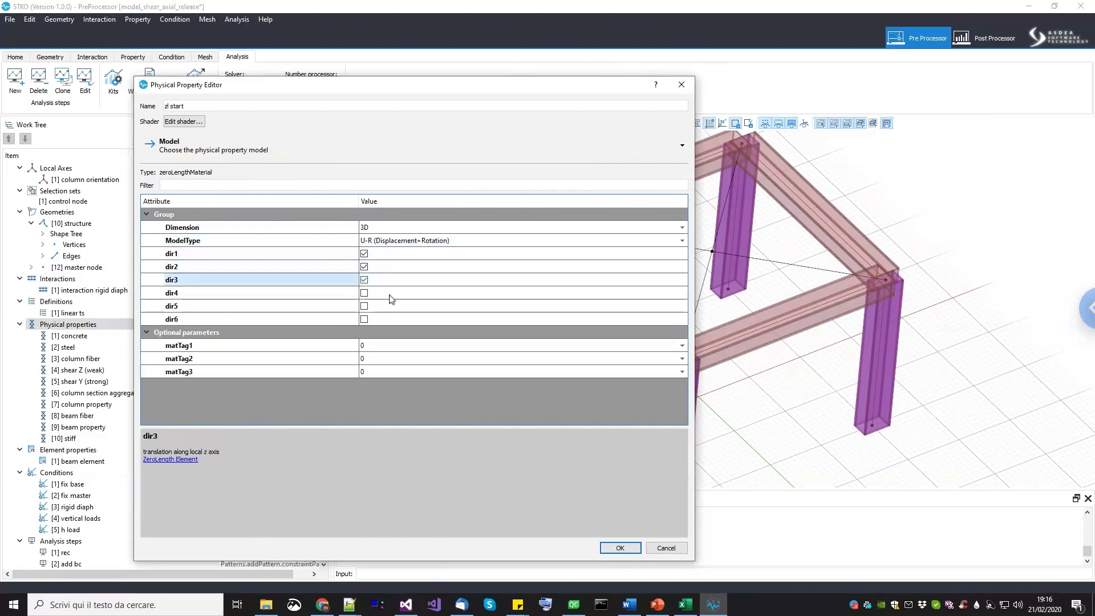
left_click(364, 293)
left_click(381, 308)
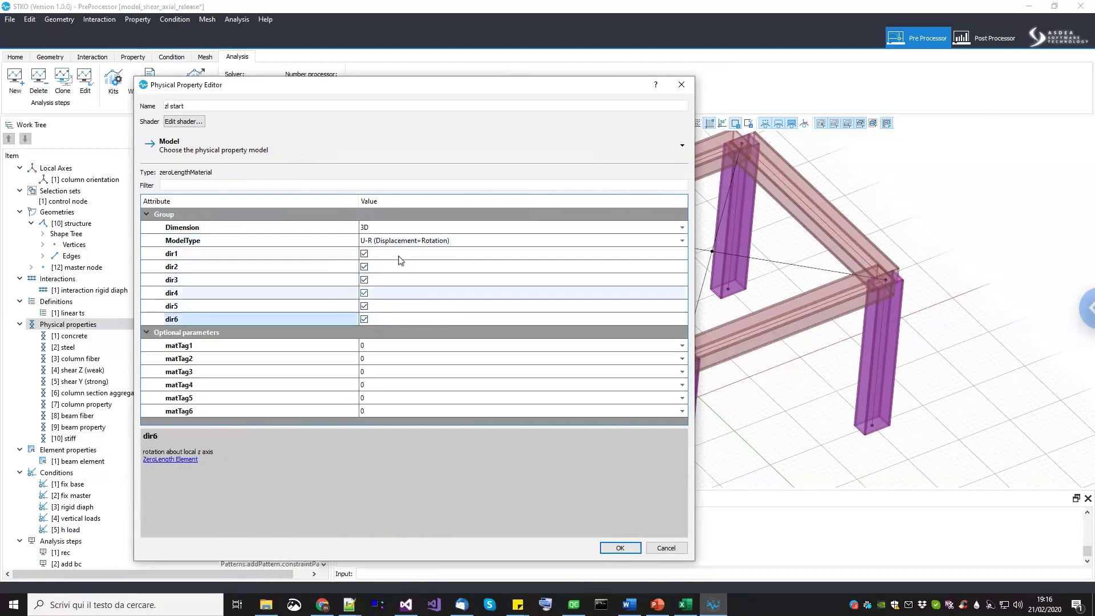
Assign the stiff material to matTag1 through matTag6 of zl start and save the property.
double_click(383, 345)
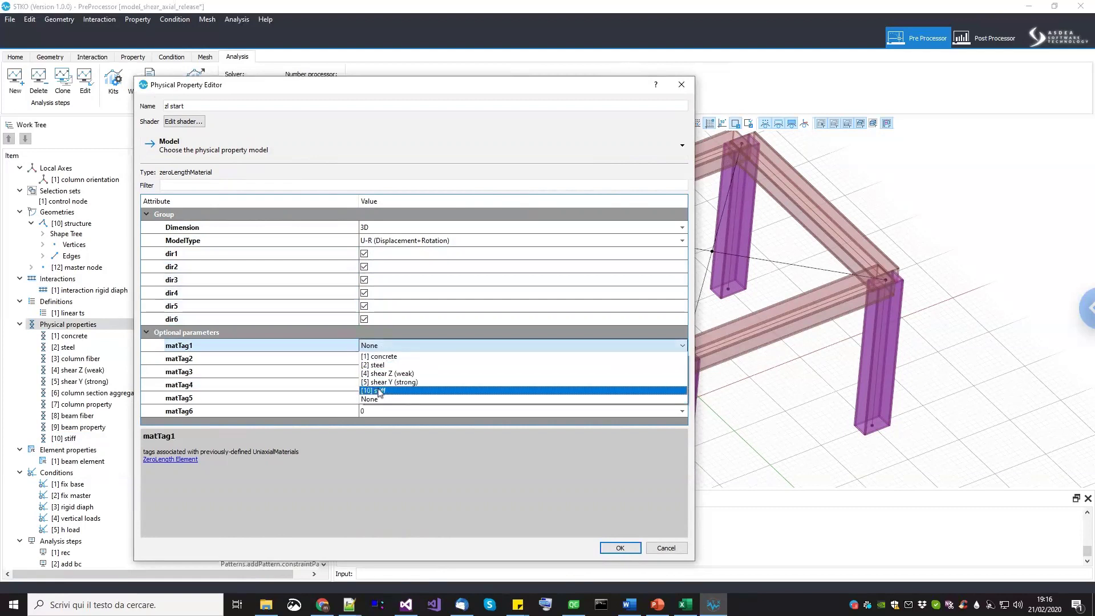
left_click(376, 390)
double_click(382, 359)
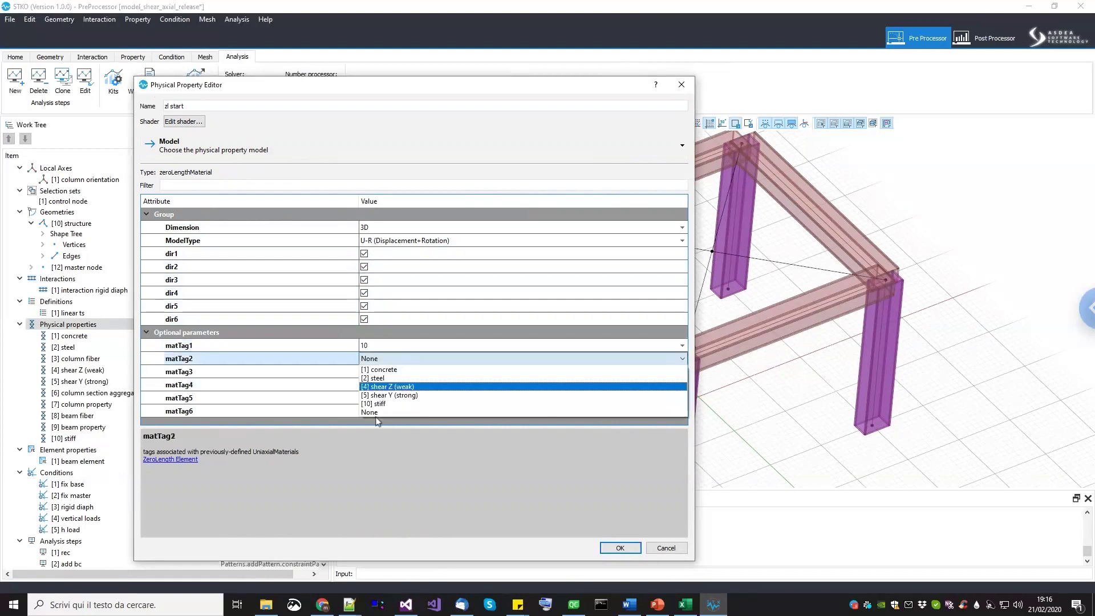
left_click(382, 404)
double_click(385, 372)
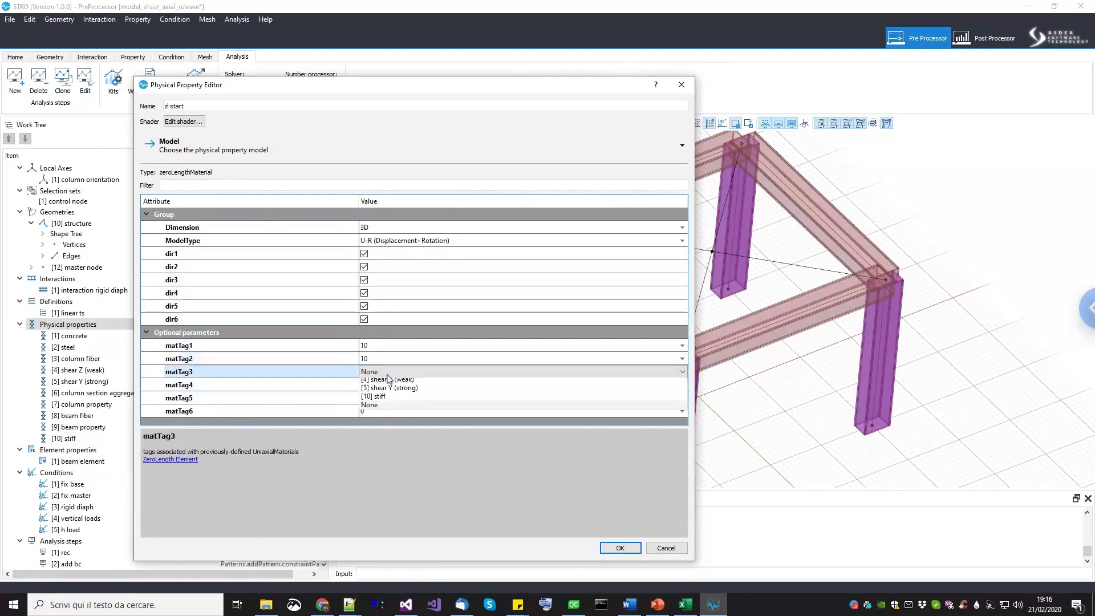
left_click(388, 418)
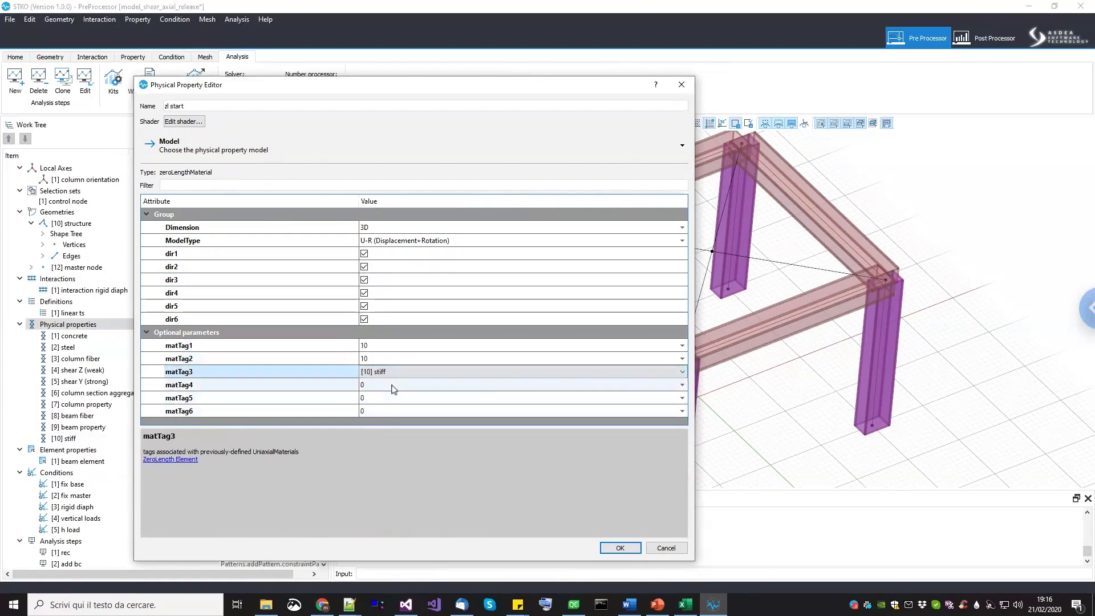
double_click(393, 386)
left_click(391, 429)
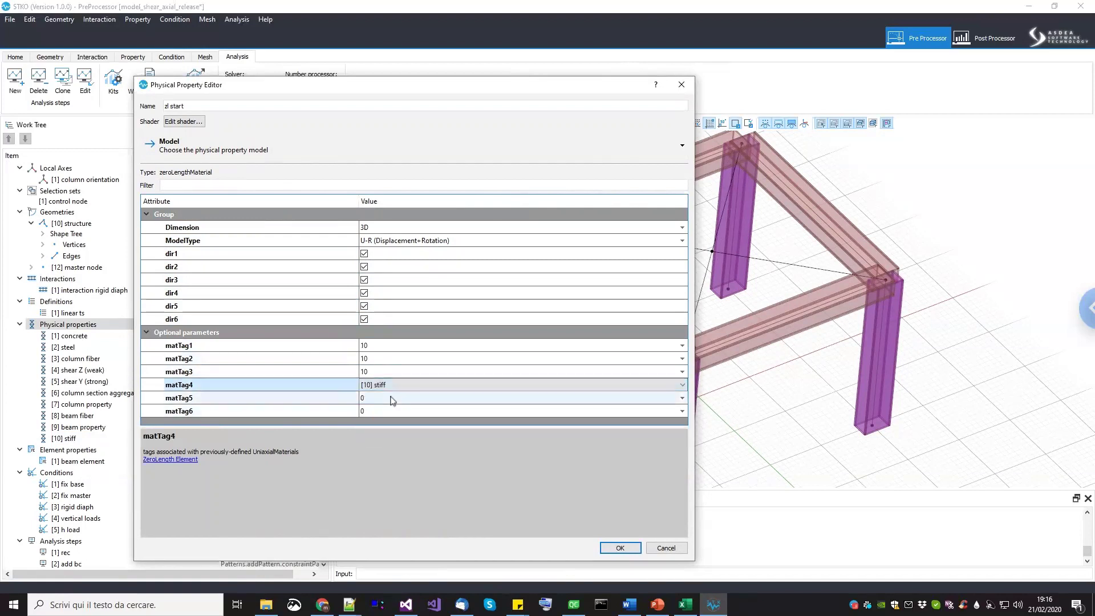
double_click(392, 398)
left_click(390, 443)
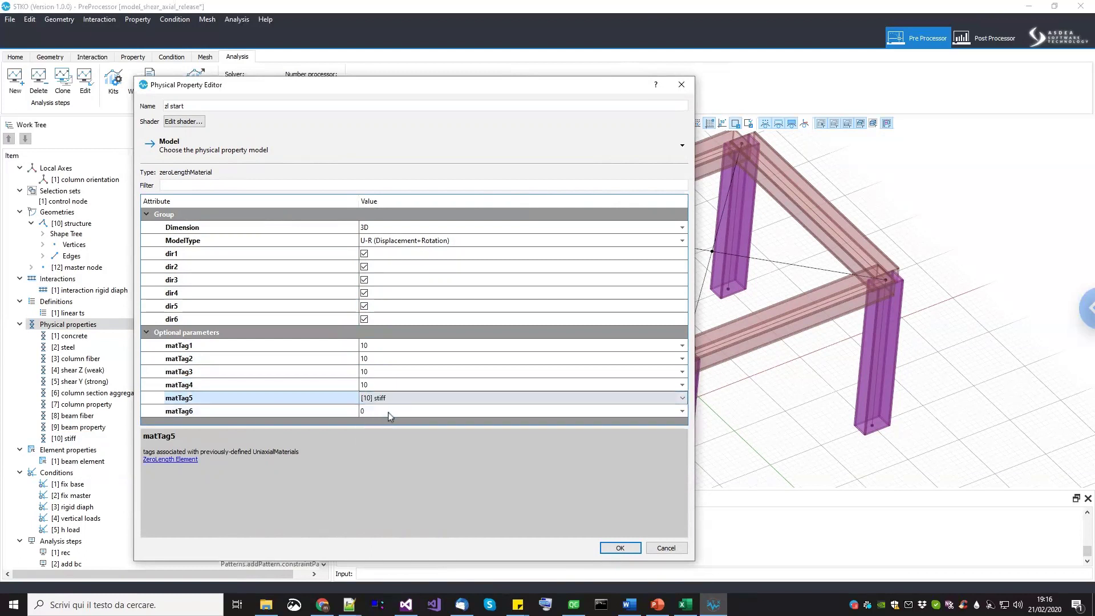
double_click(390, 411)
left_click(381, 456)
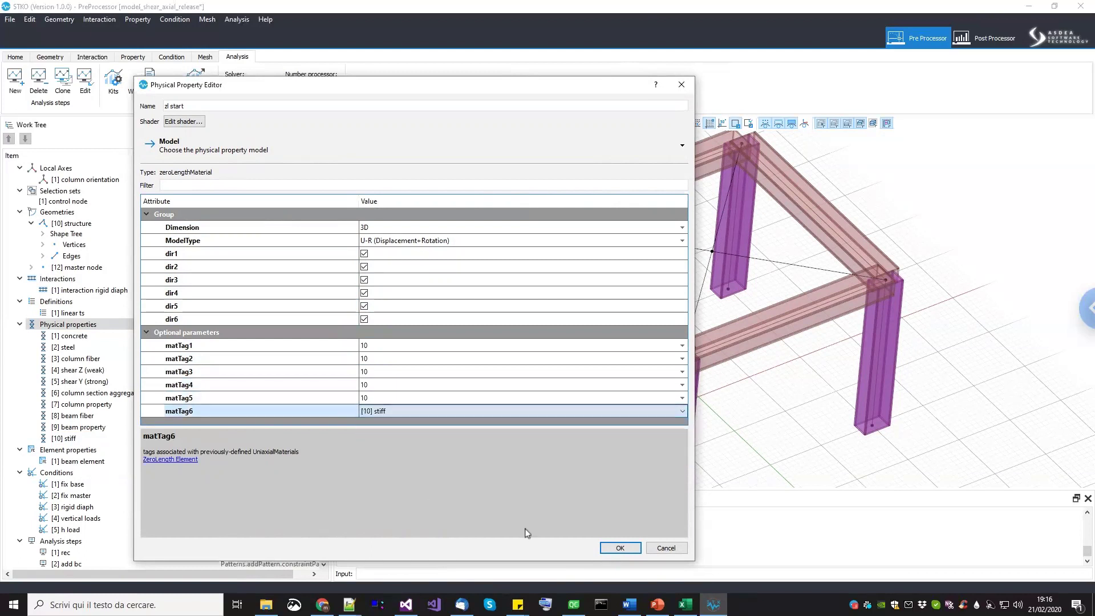
left_click(621, 548)
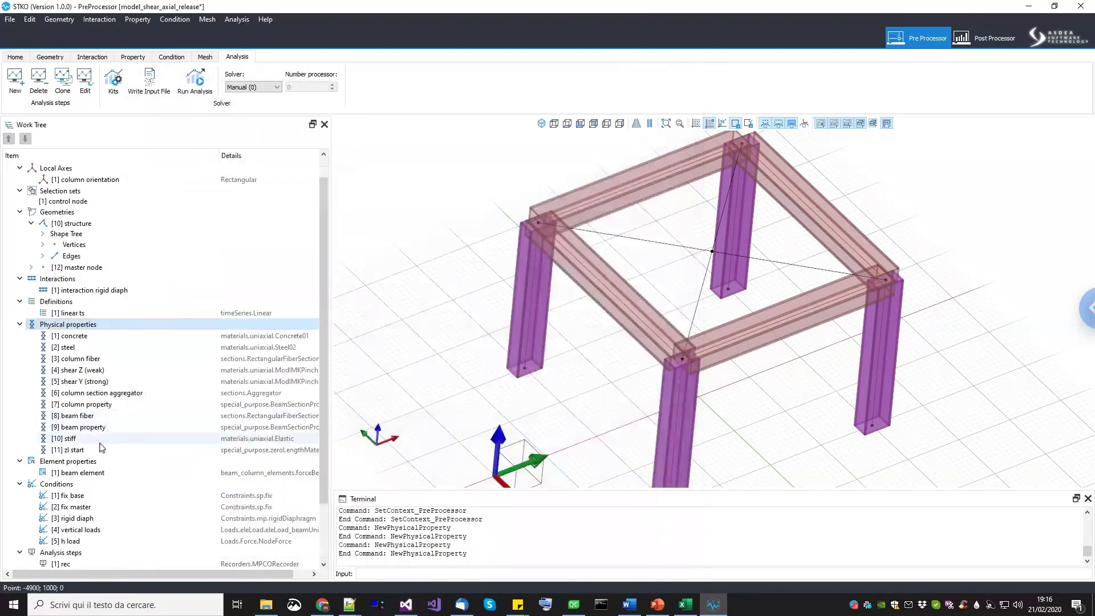
Clone the zl start property, rename the copy "zl end", and disable its dir1 direction to release axial translation.
right_click(95, 450)
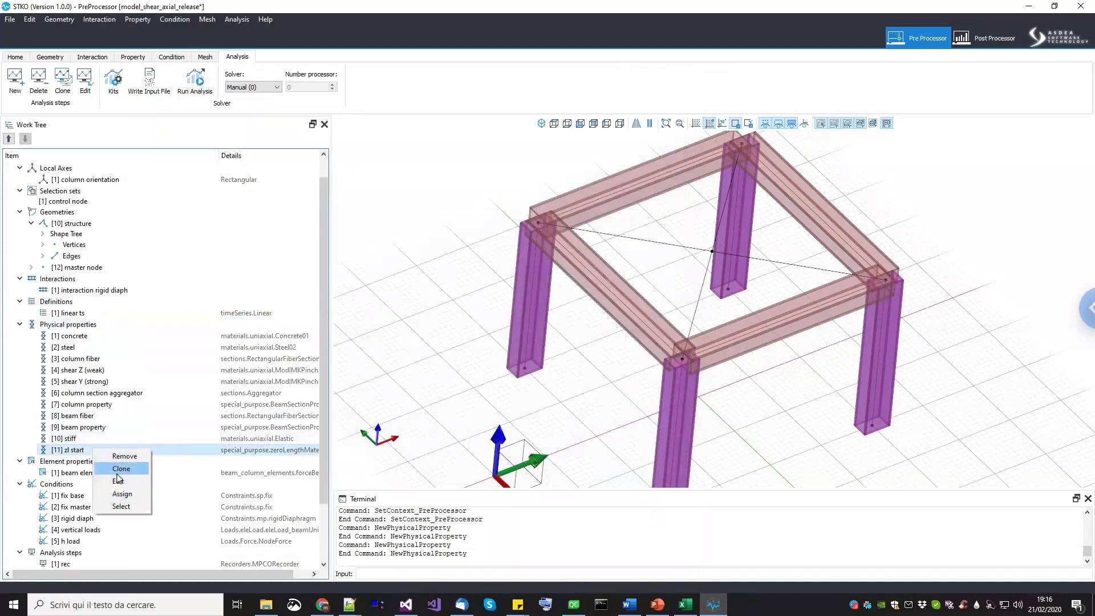
left_click(118, 469)
right_click(96, 461)
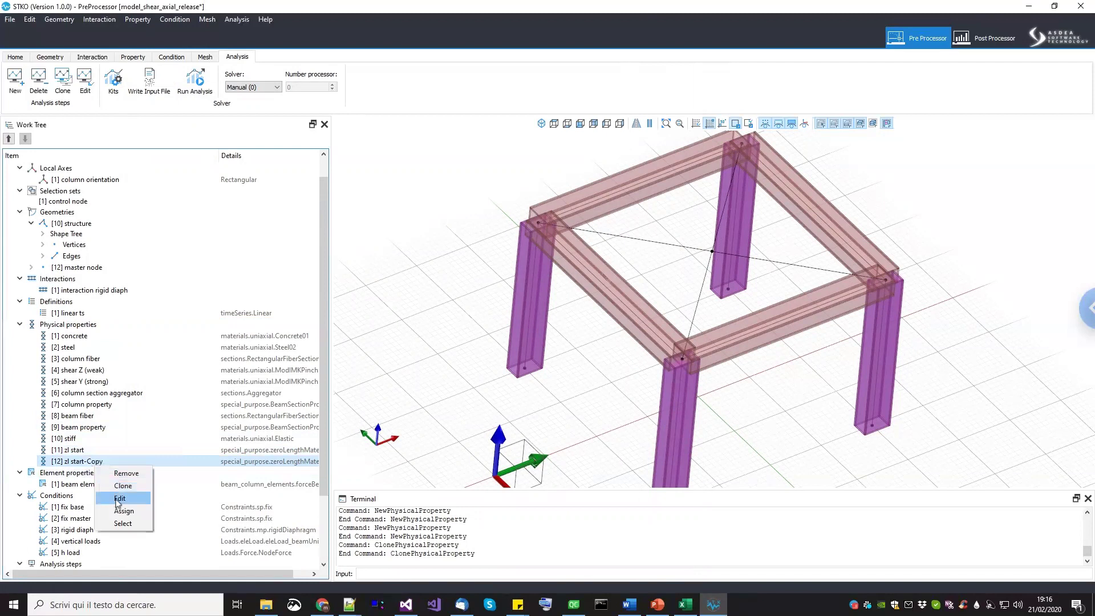
left_click(120, 499)
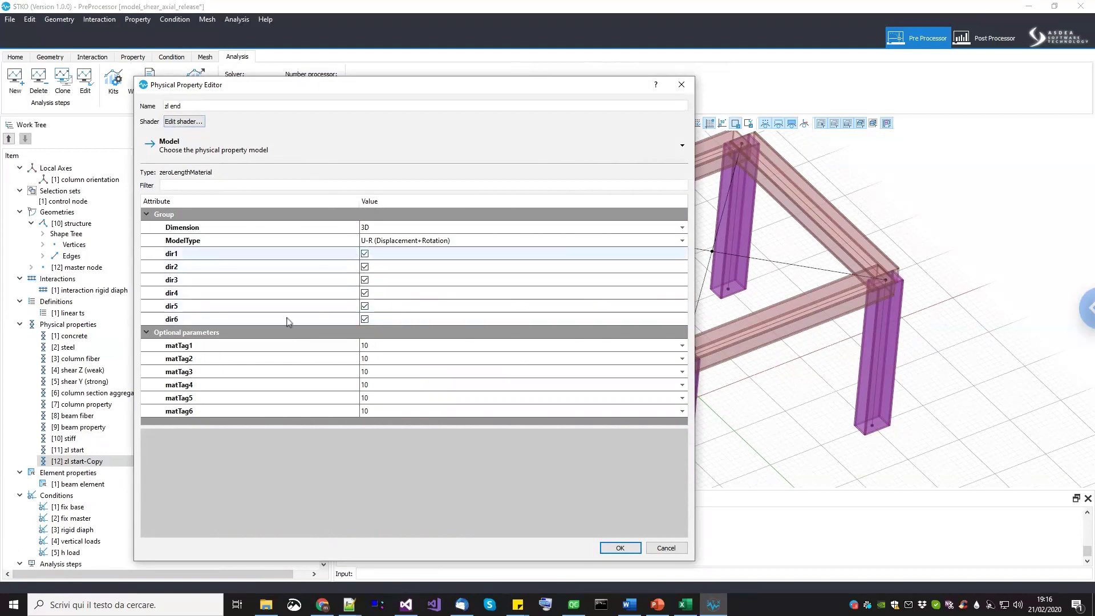
left_click(365, 253)
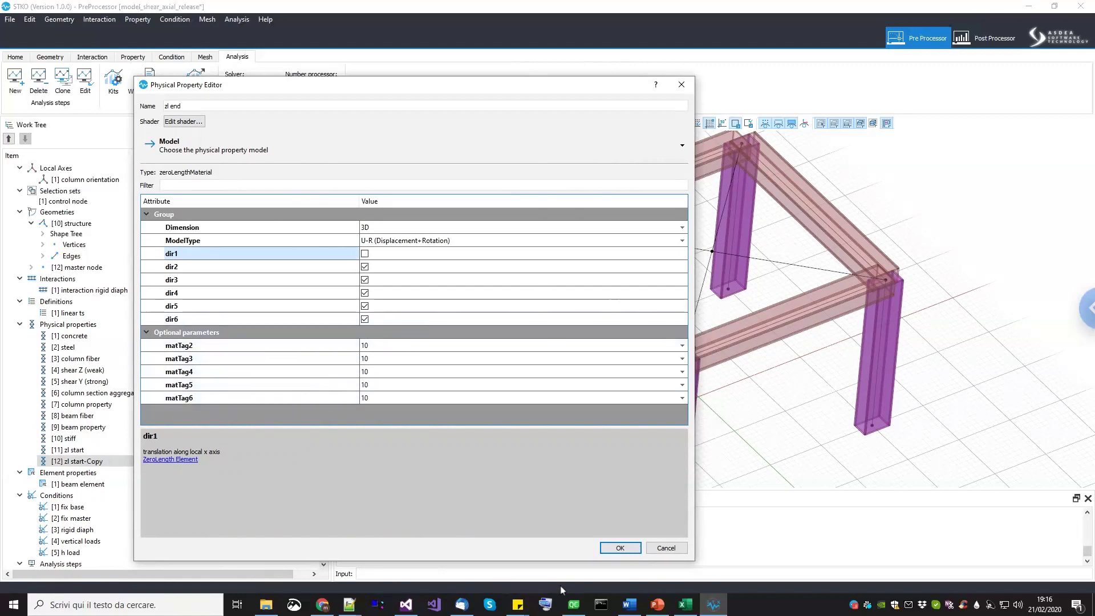
left_click(620, 548)
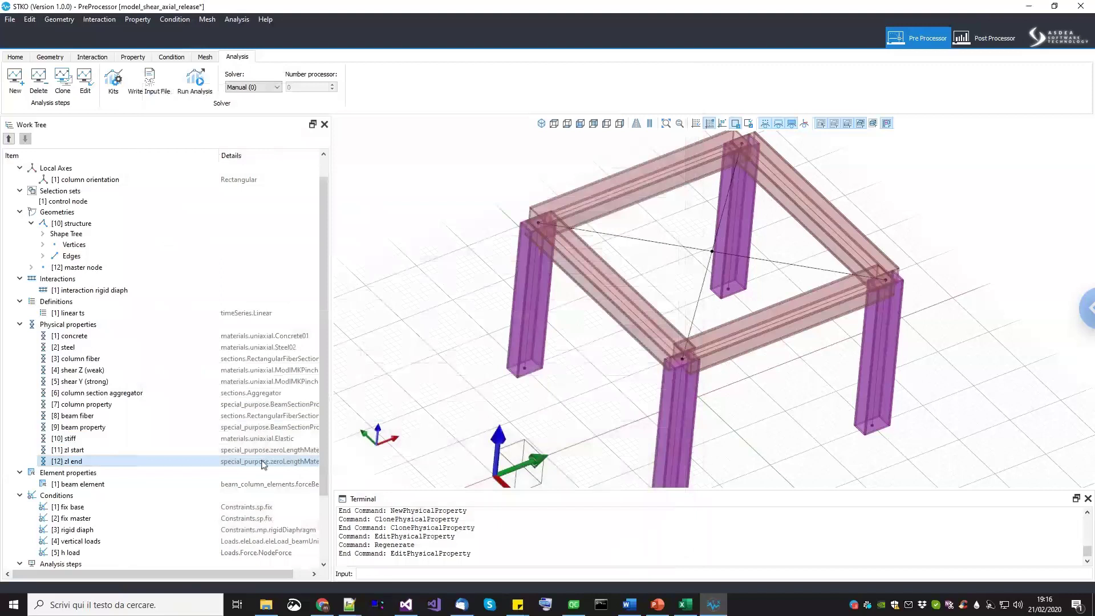
left_click(87, 449)
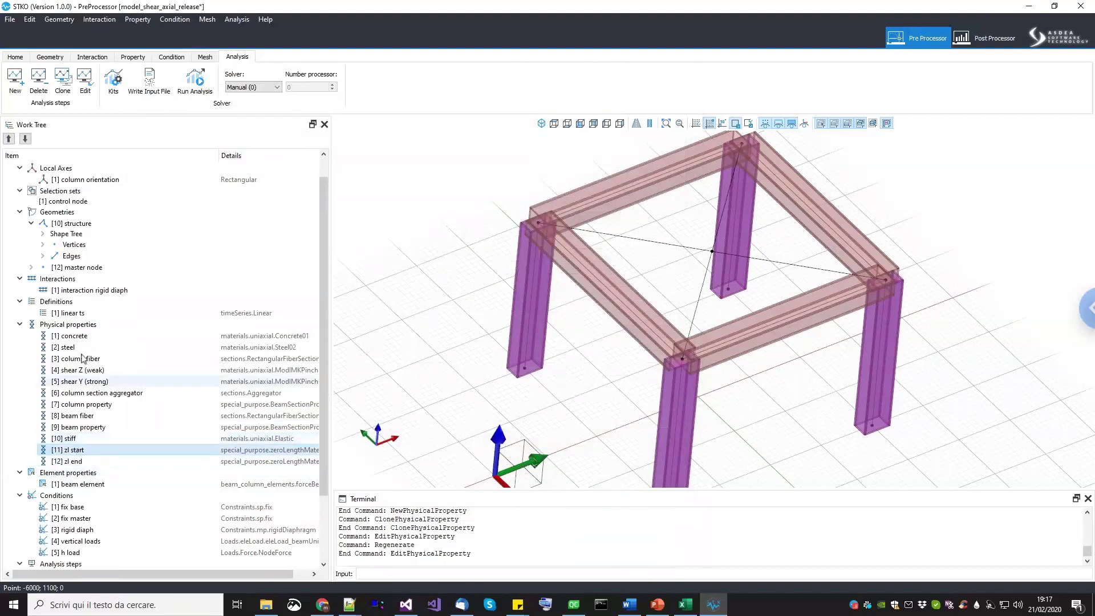
Create a physical property named "hinged beam prop" with the special-purpose HingedBeamPP model.
right_click(86, 324)
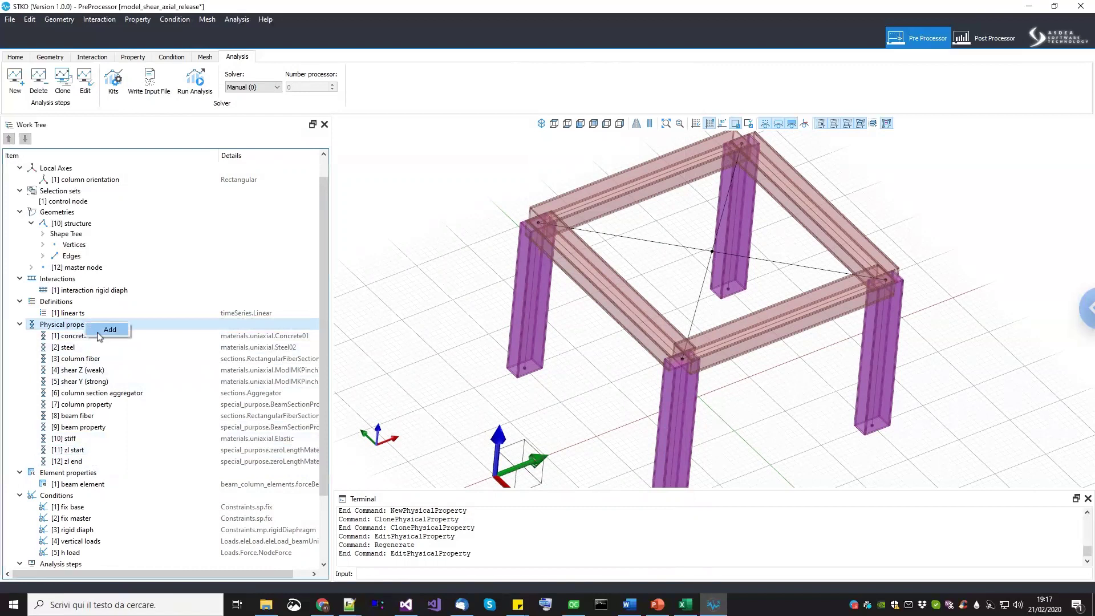
left_click(109, 330)
left_click_drag(230, 106, 112, 91)
type("hinged beam prop")
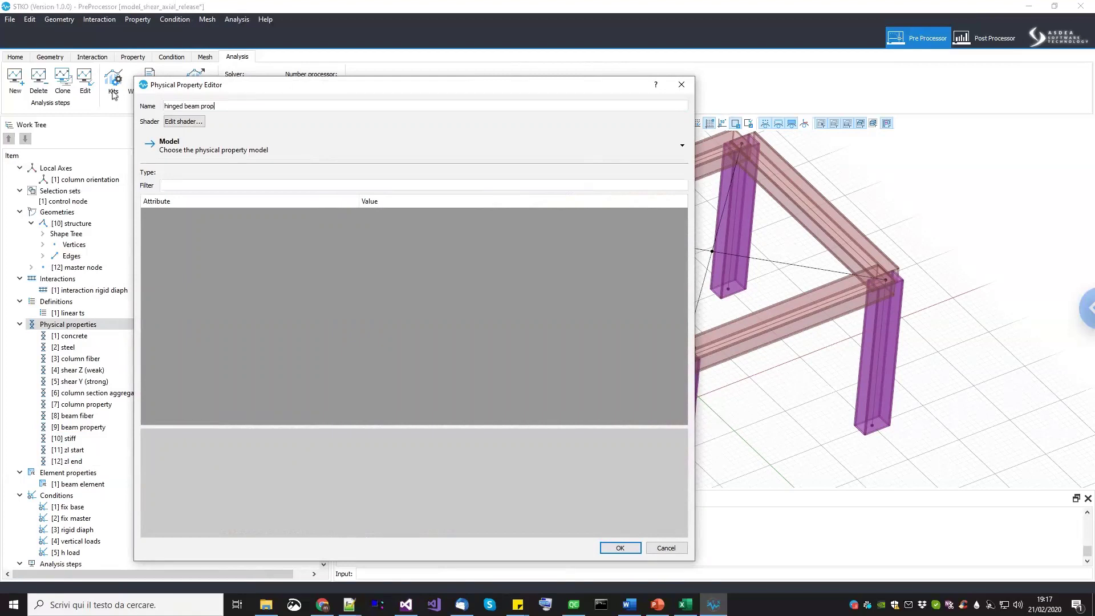
left_click(214, 149)
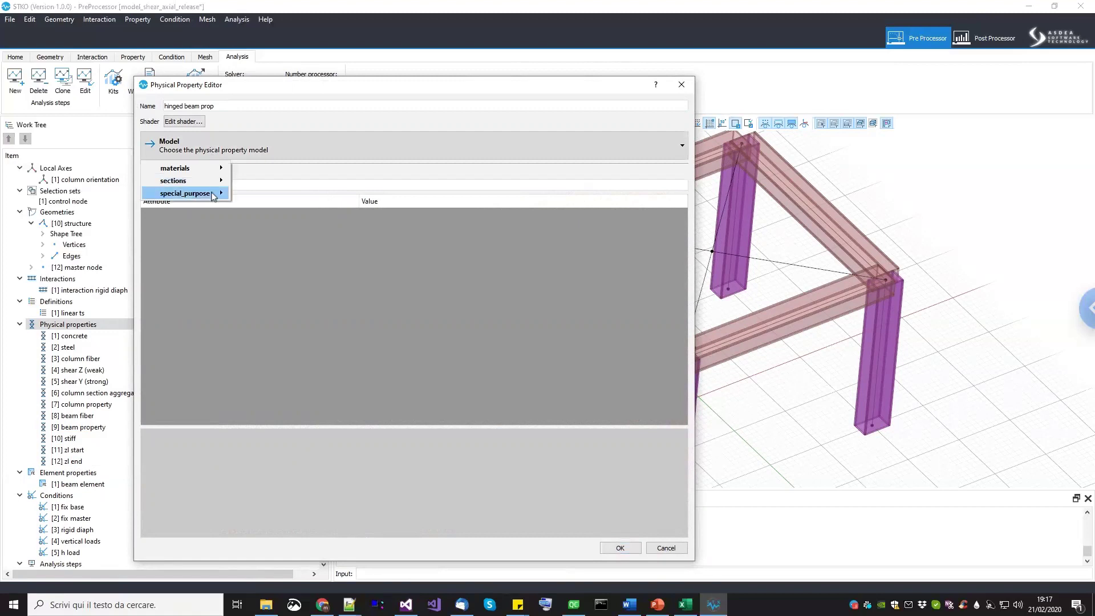
mouse_move(215, 194)
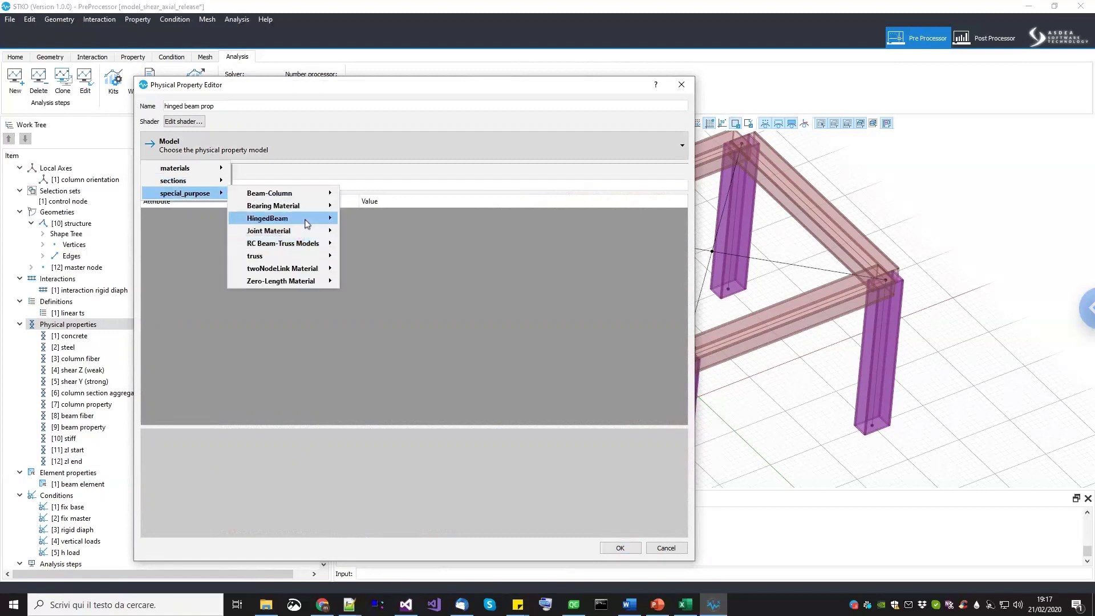
mouse_move(308, 219)
left_click(371, 221)
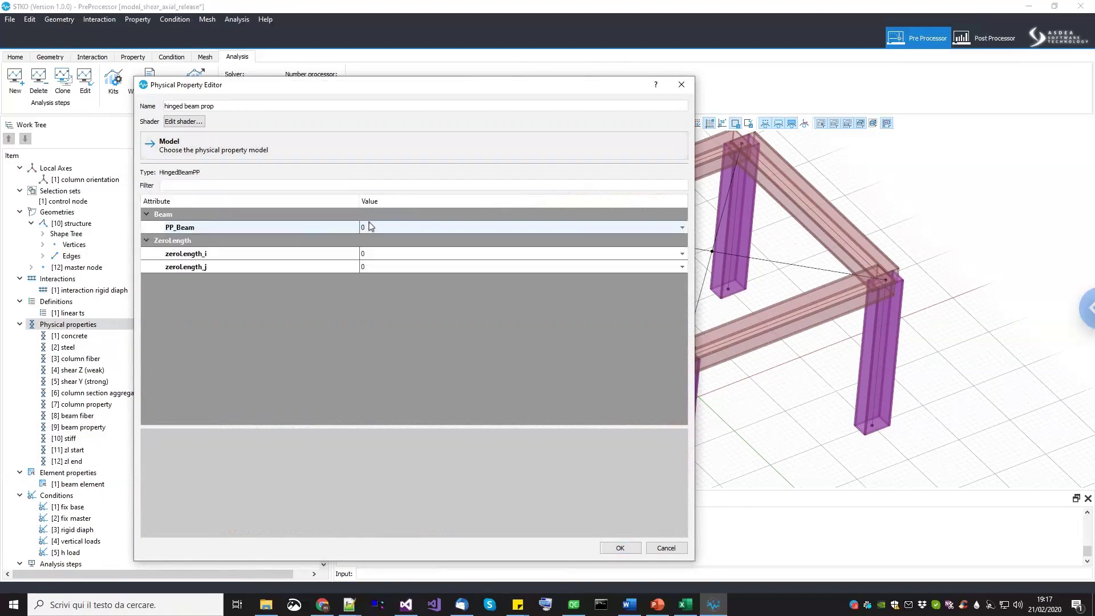
Set PP_Beam of the hinged beam prop to the beam property.
left_click(291, 227)
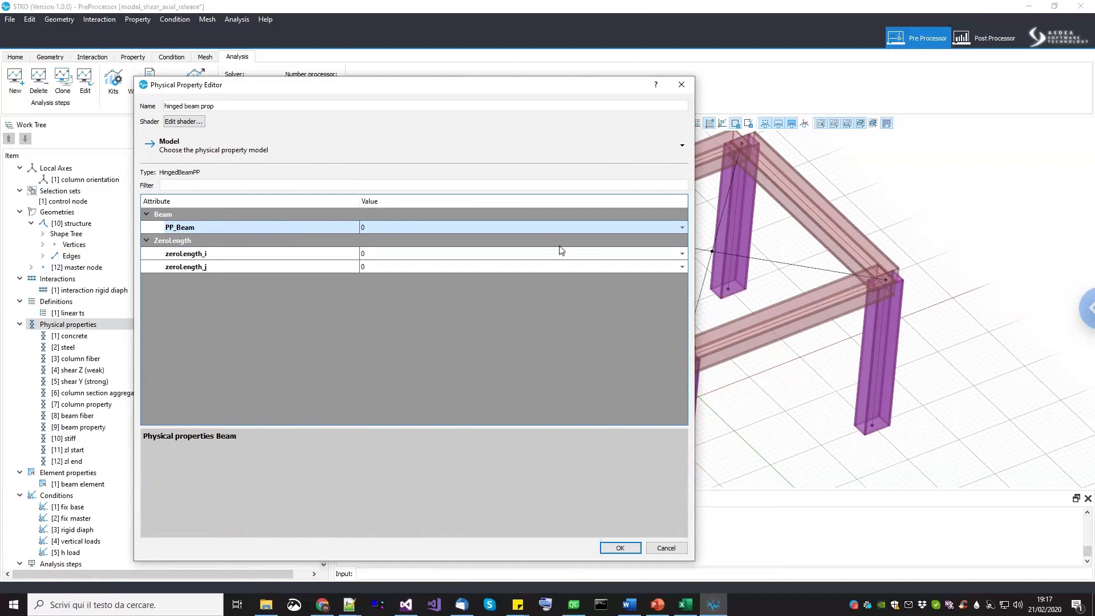
left_click(500, 227)
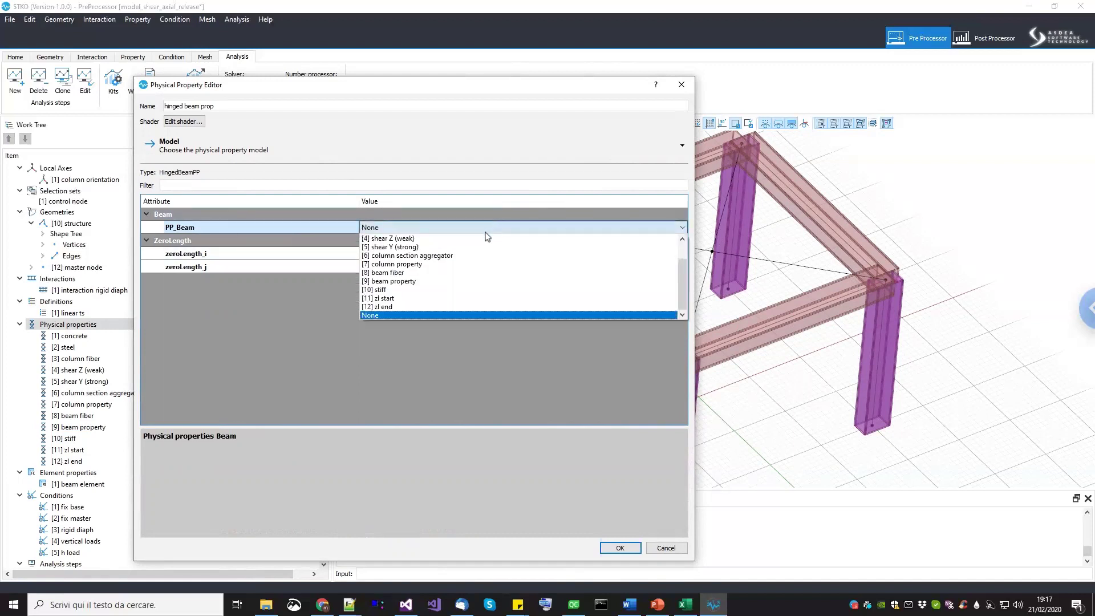
left_click(405, 283)
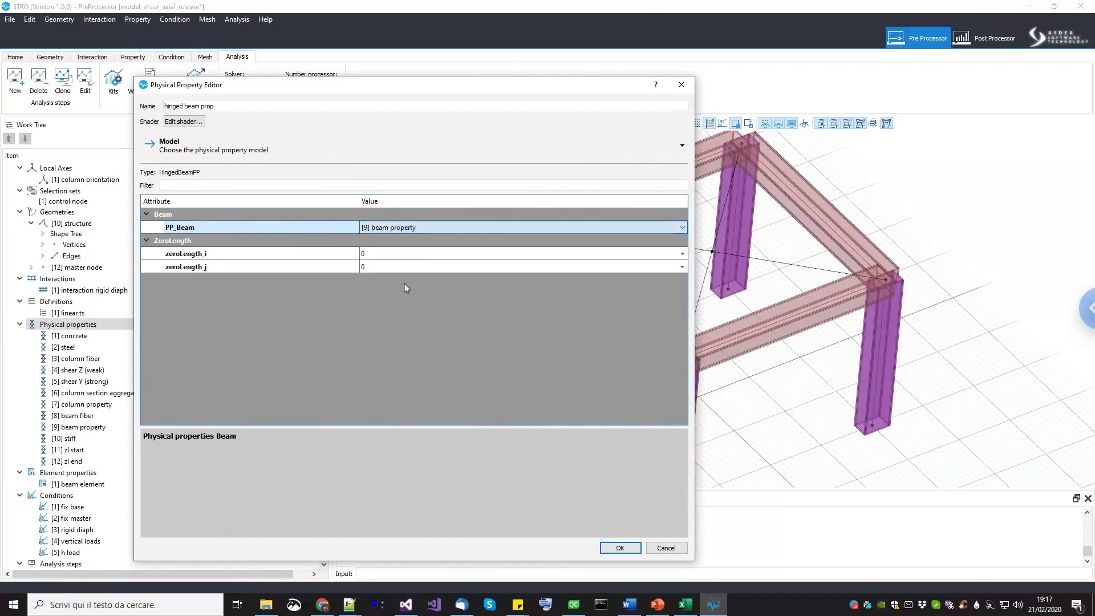
Assign zl start to zeroLength_i and zl end to zeroLength_j of the hinged beam prop, and save the property.
left_click(260, 256)
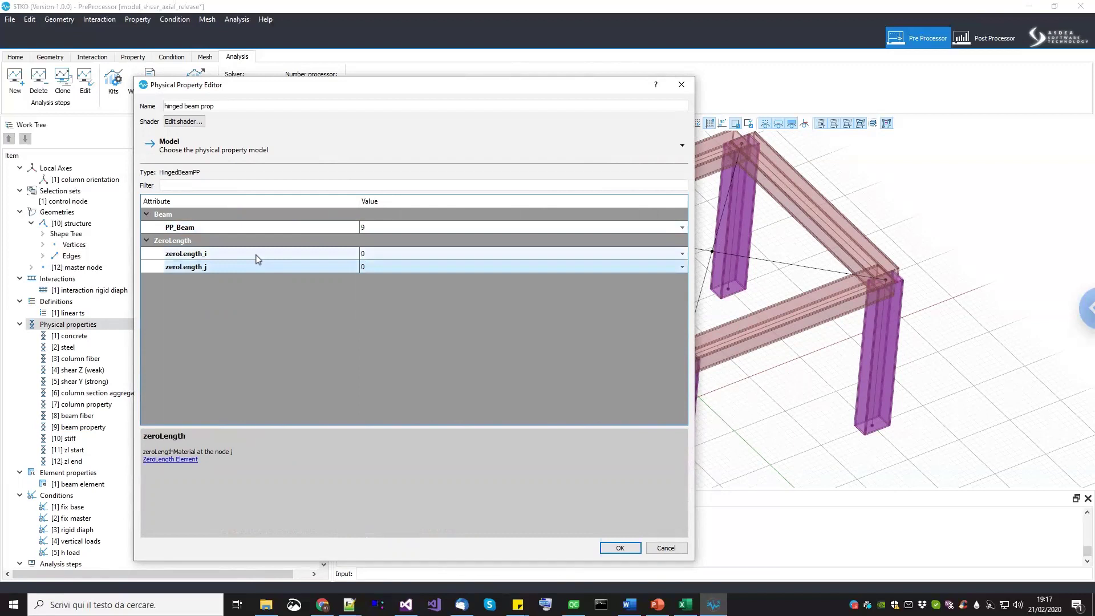
left_click(254, 272)
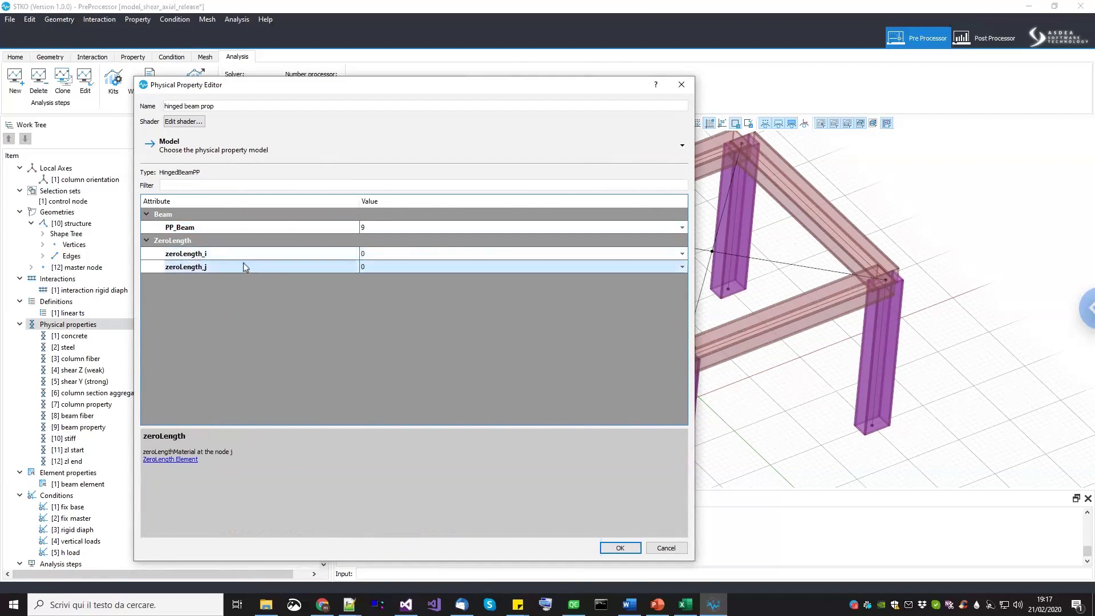
left_click(376, 255)
left_click(379, 255)
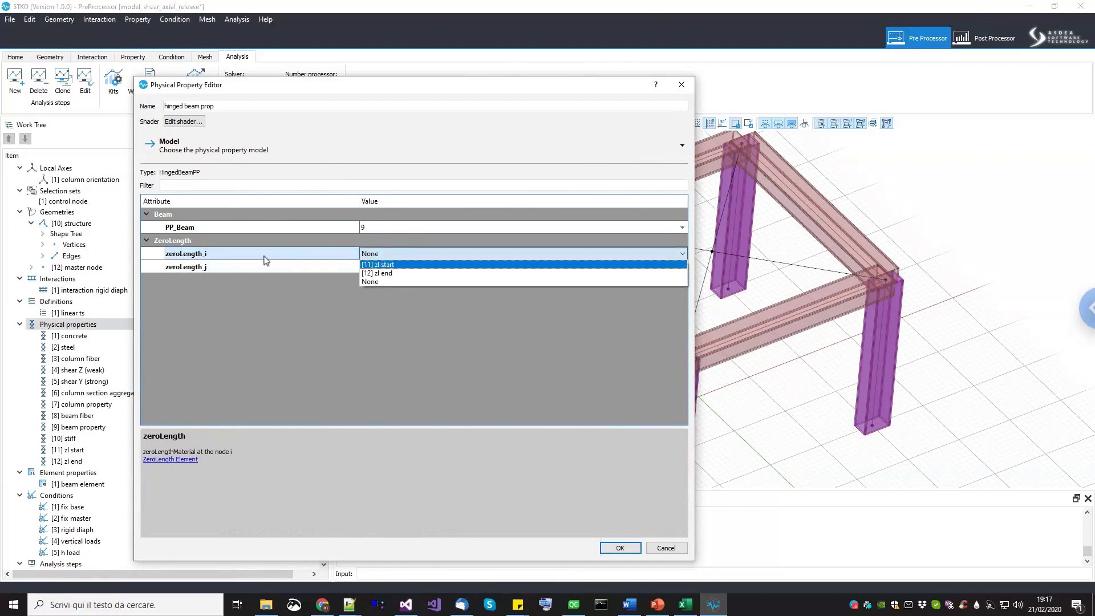
left_click(385, 265)
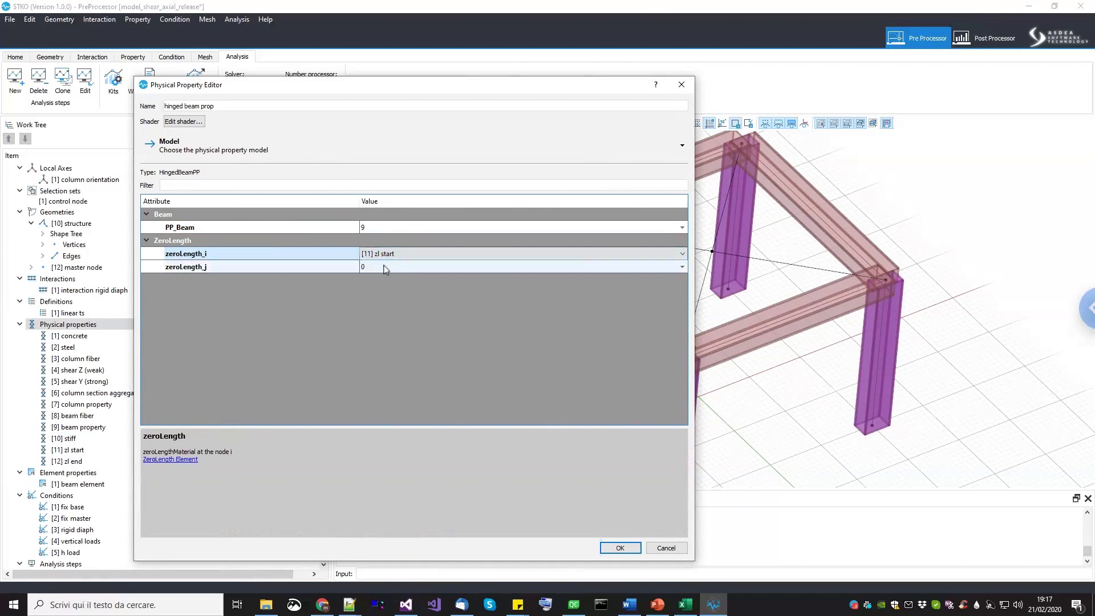
left_click(386, 268)
left_click(386, 268)
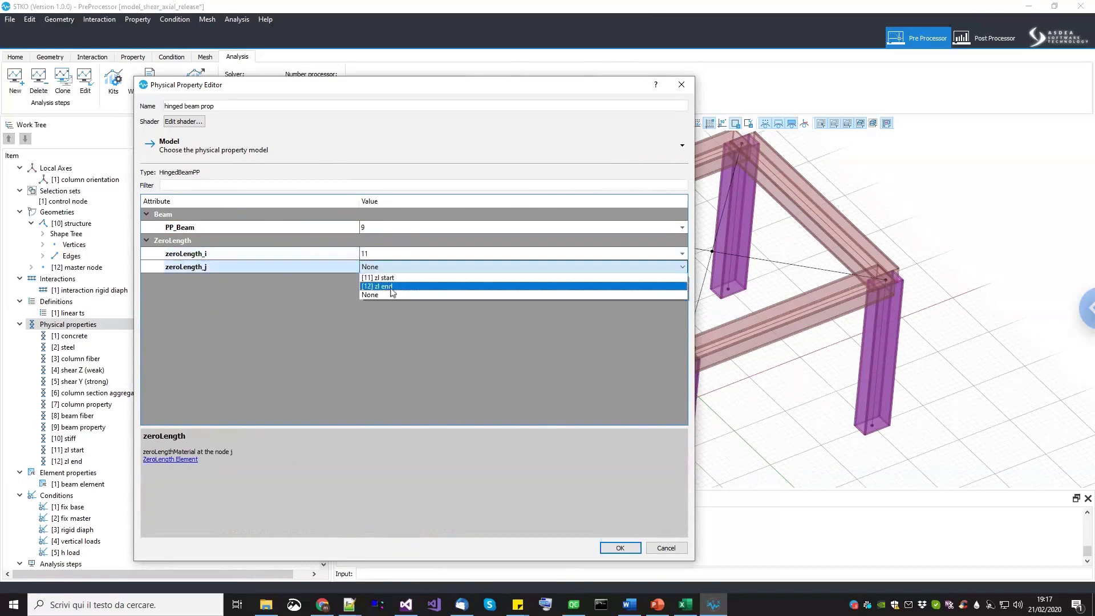
left_click(391, 287)
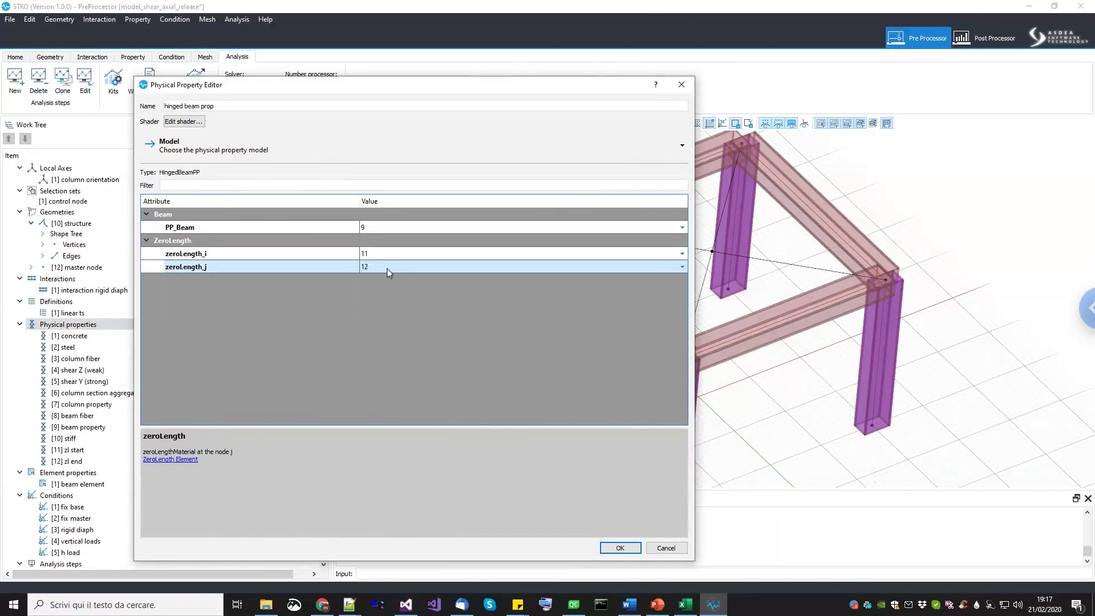
left_click(623, 550)
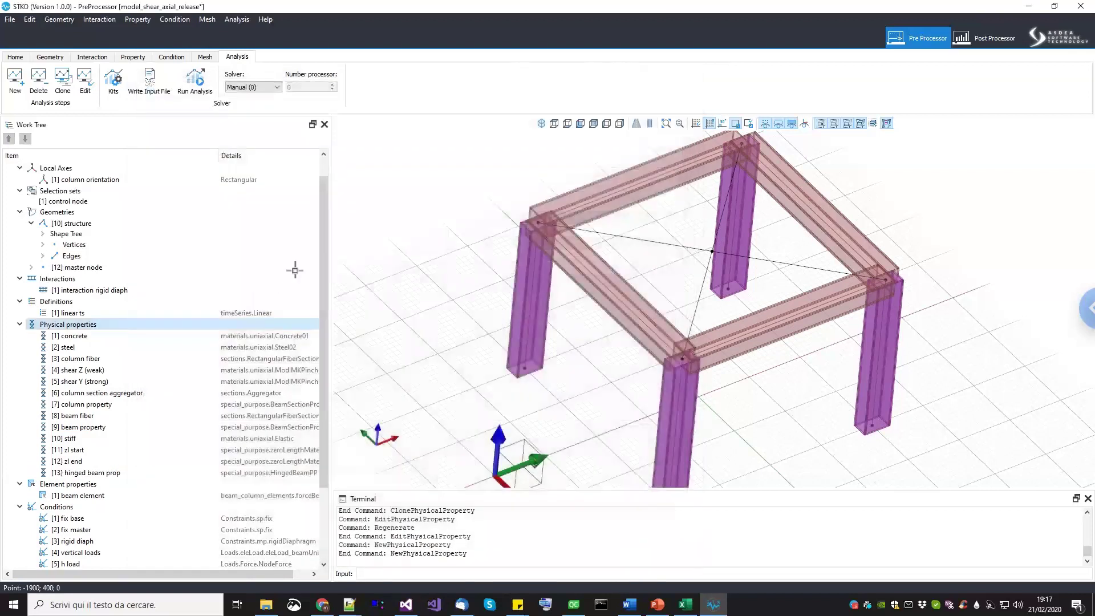
Show the local axes on the frame's geometry and examine the start-to-end direction of each beam.
left_click(89, 473)
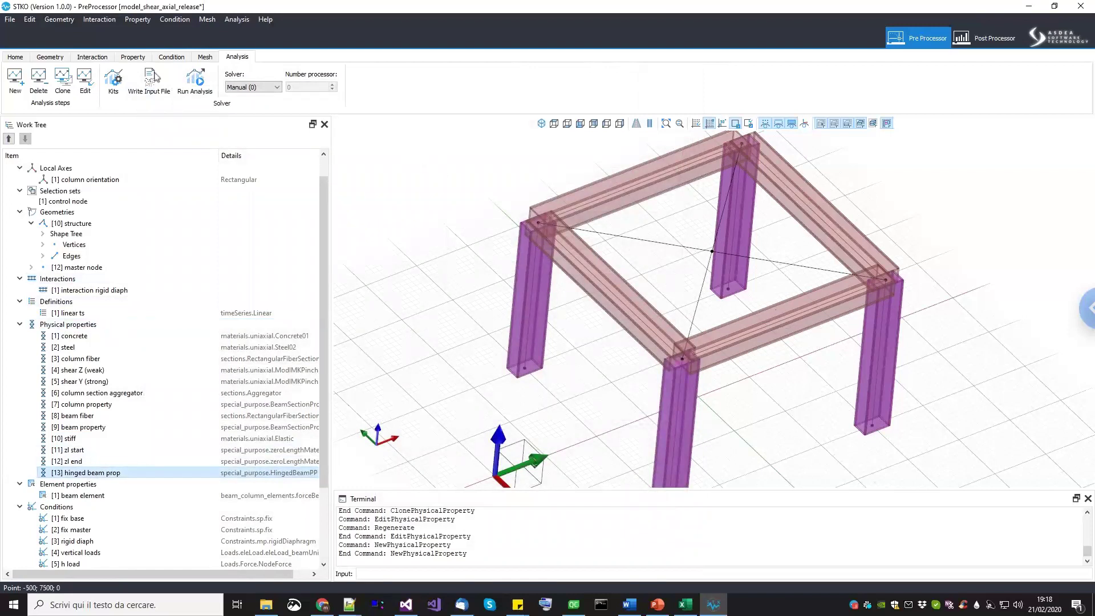
left_click(50, 57)
middle_click_drag(745, 303, 778, 198)
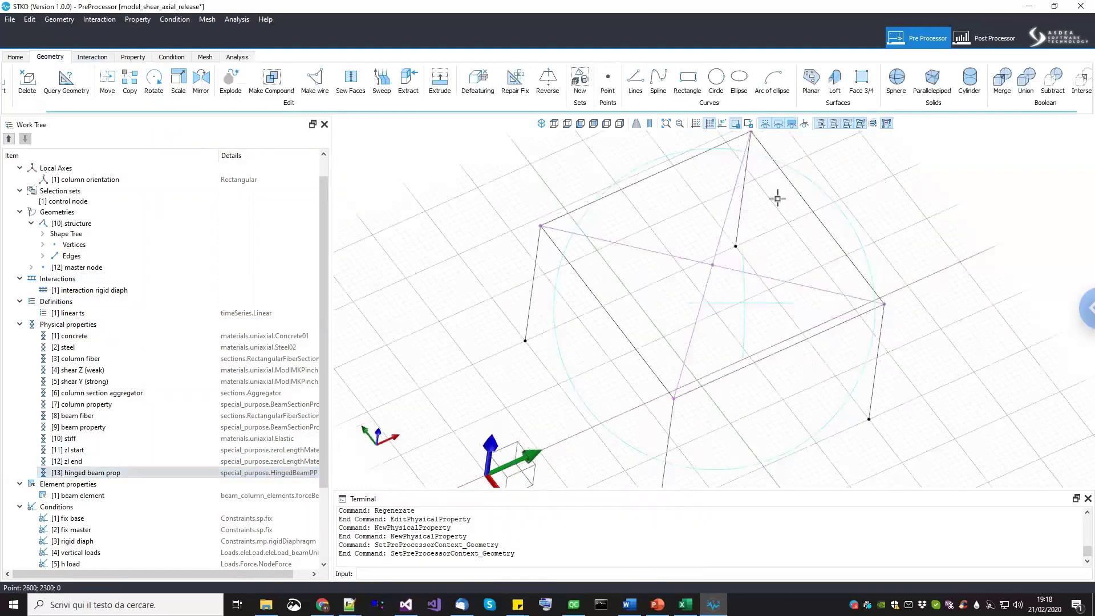
left_click(806, 126)
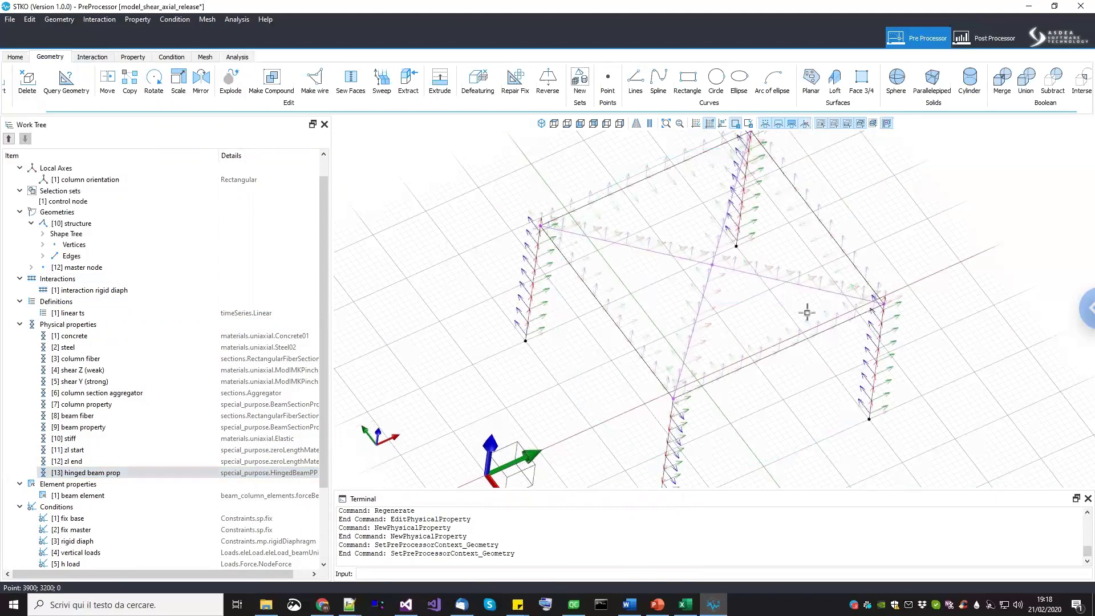
middle_click_drag(826, 315, 666, 405)
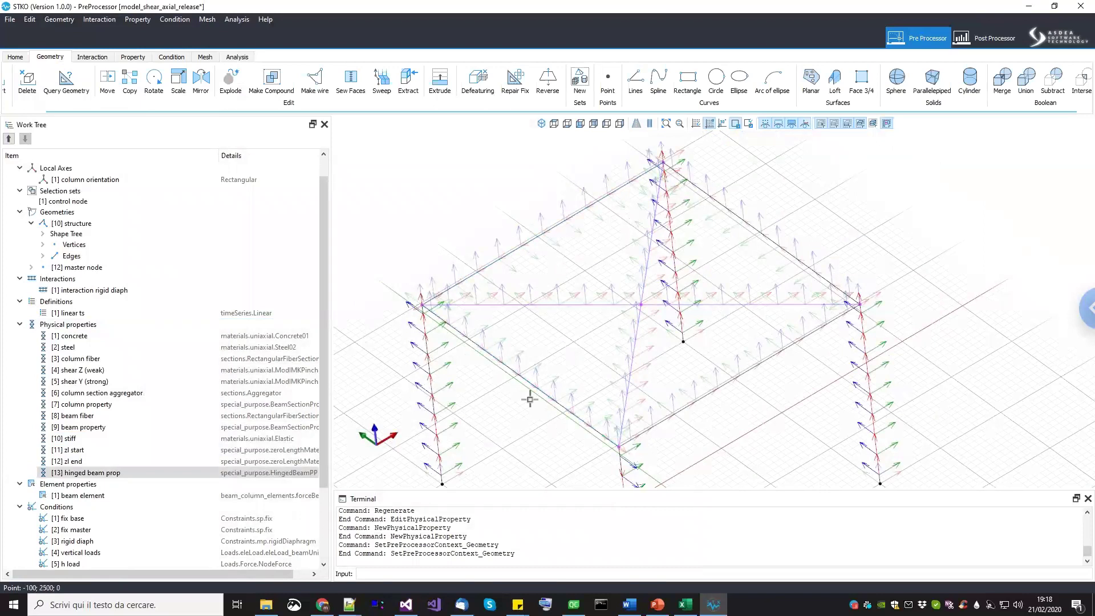
scroll(528, 396, "up", 1)
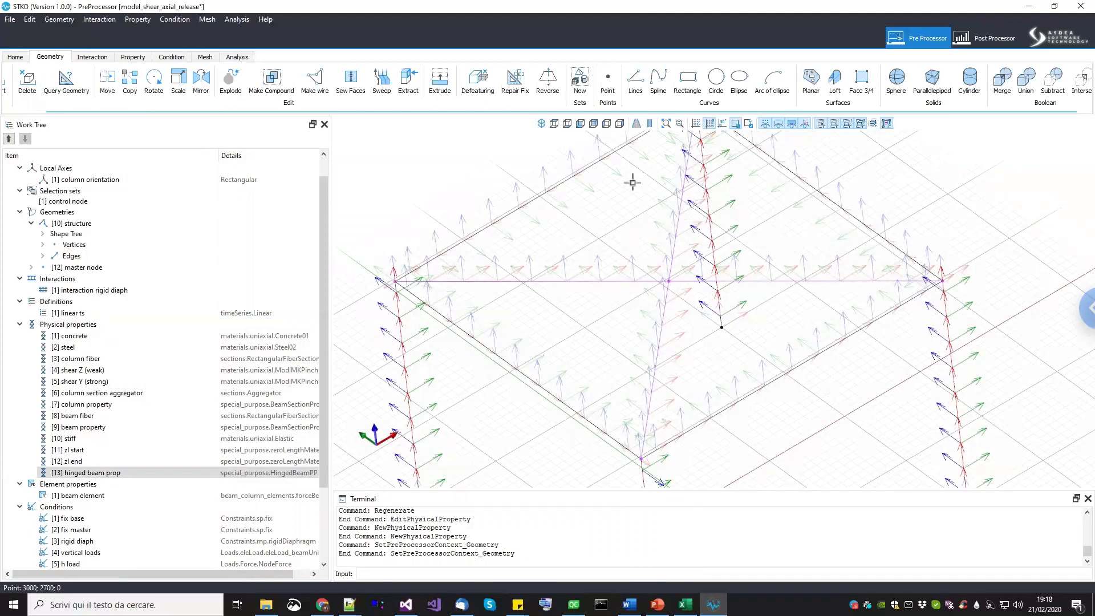
middle_click_drag(530, 255, 528, 268)
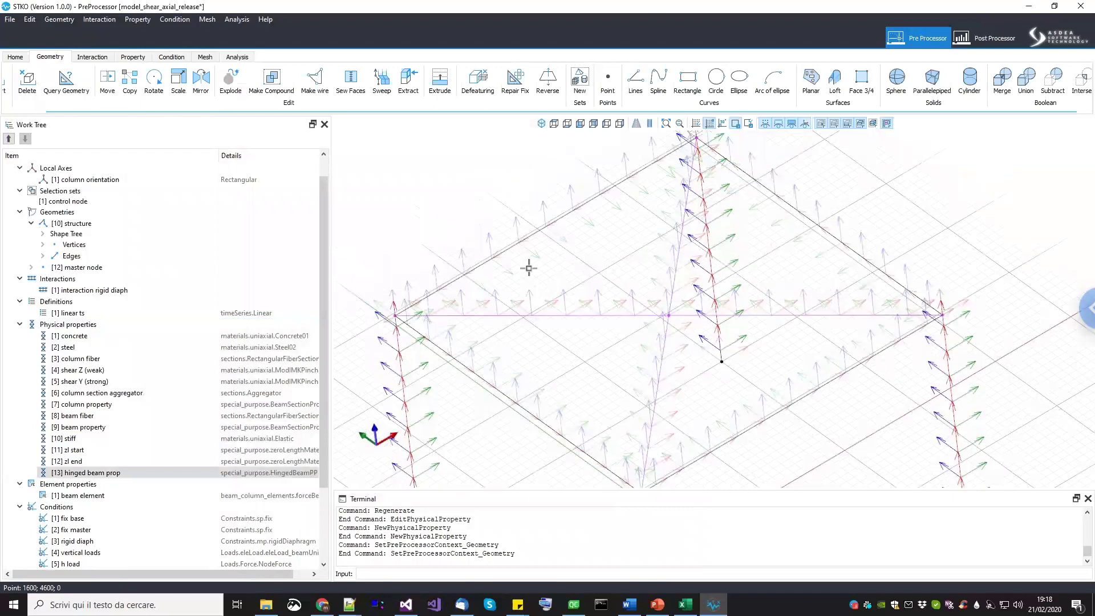
scroll(529, 269, "down", 2)
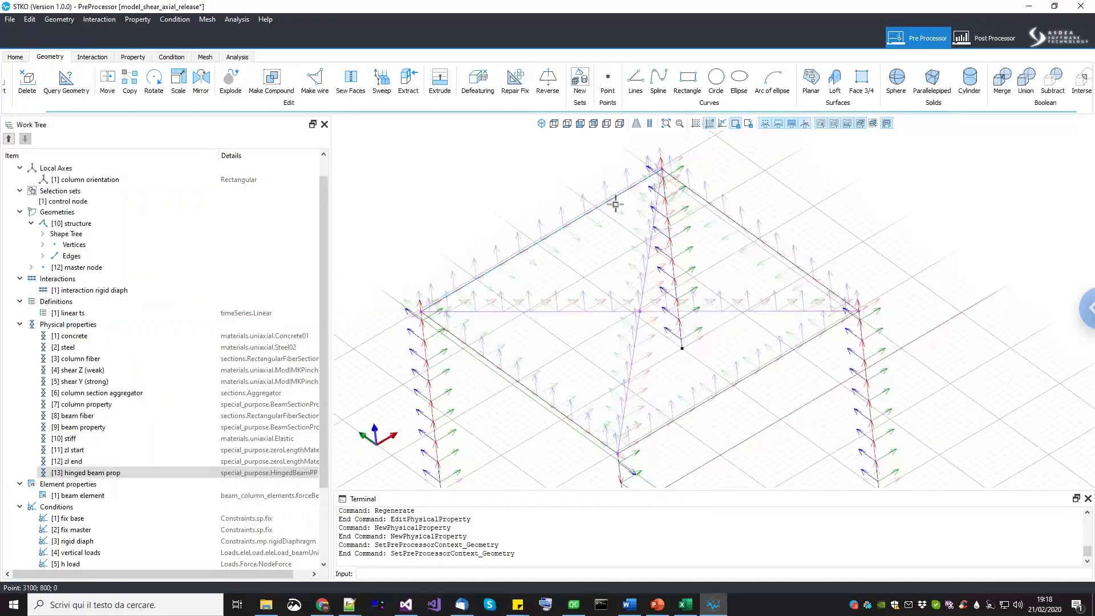
left_click(143, 473)
Reverse the local direction of the two beams that meet at the frame's leftmost column.
left_click(546, 84)
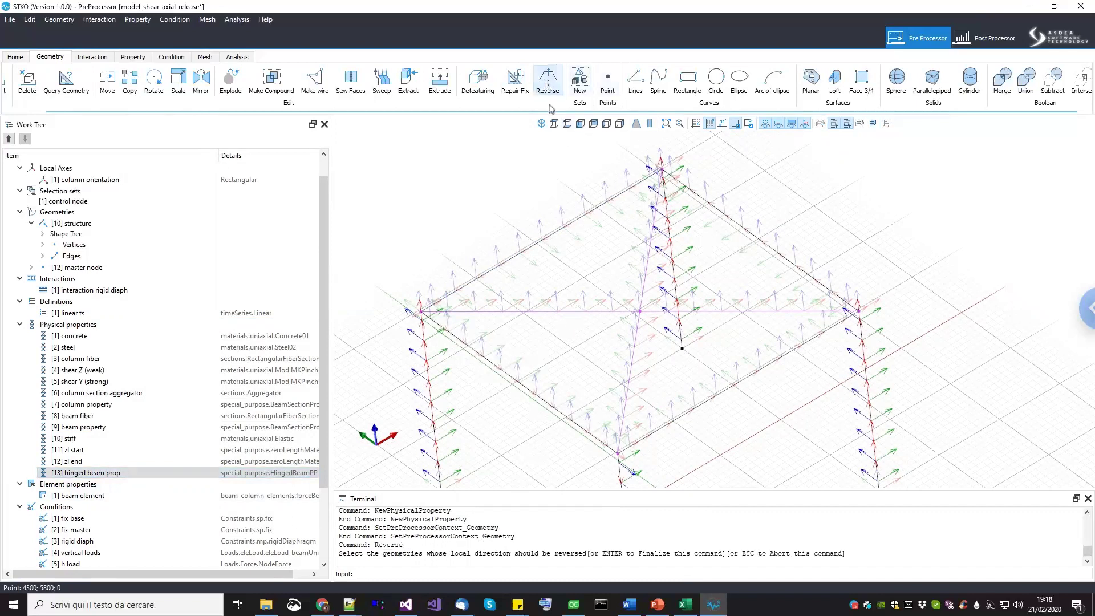
left_click_drag(582, 249, 520, 192)
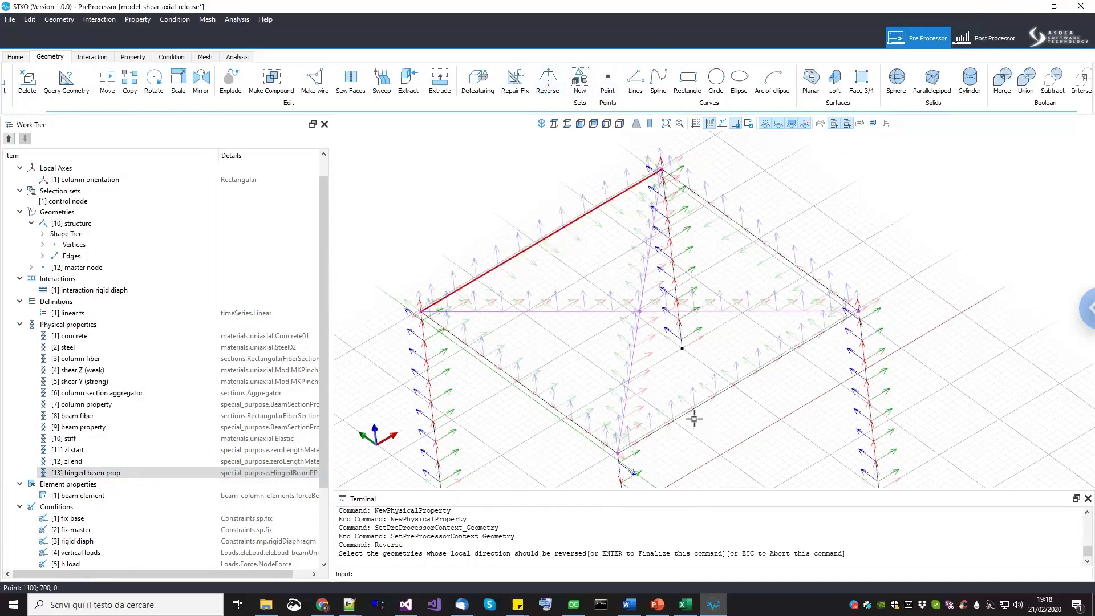
left_click_drag(554, 427, 509, 360)
key("Return")
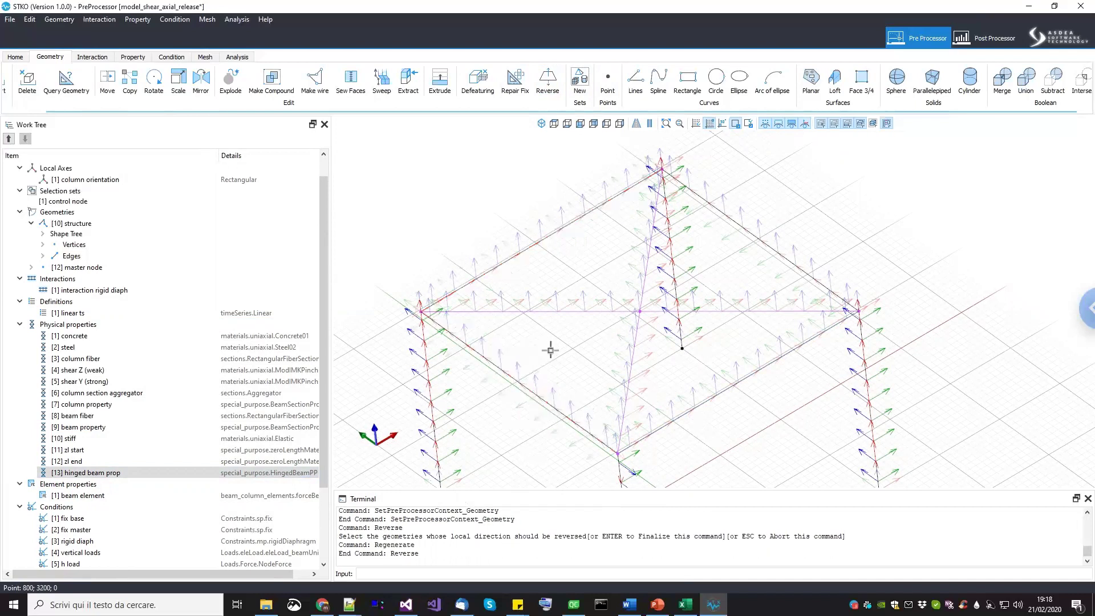
Check the local axes of all the beams after the reversal and hide the local axes display.
scroll(553, 258, "up", 1)
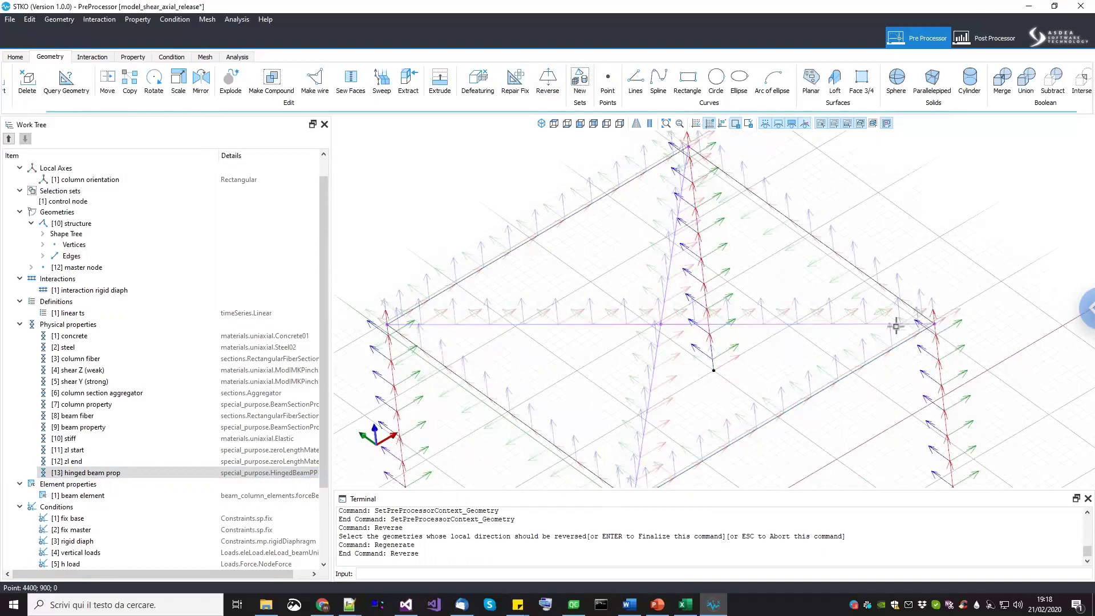
middle_click_drag(515, 475, 563, 405)
scroll(579, 406, "up", 1)
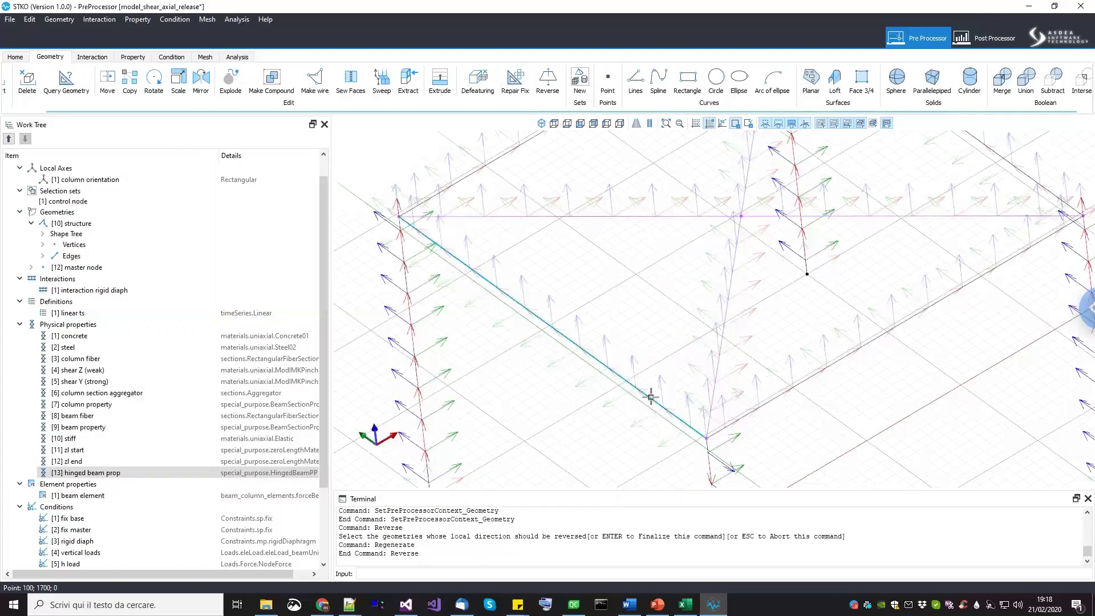
scroll(1001, 191, "down", 1)
middle_click_drag(935, 348, 851, 496)
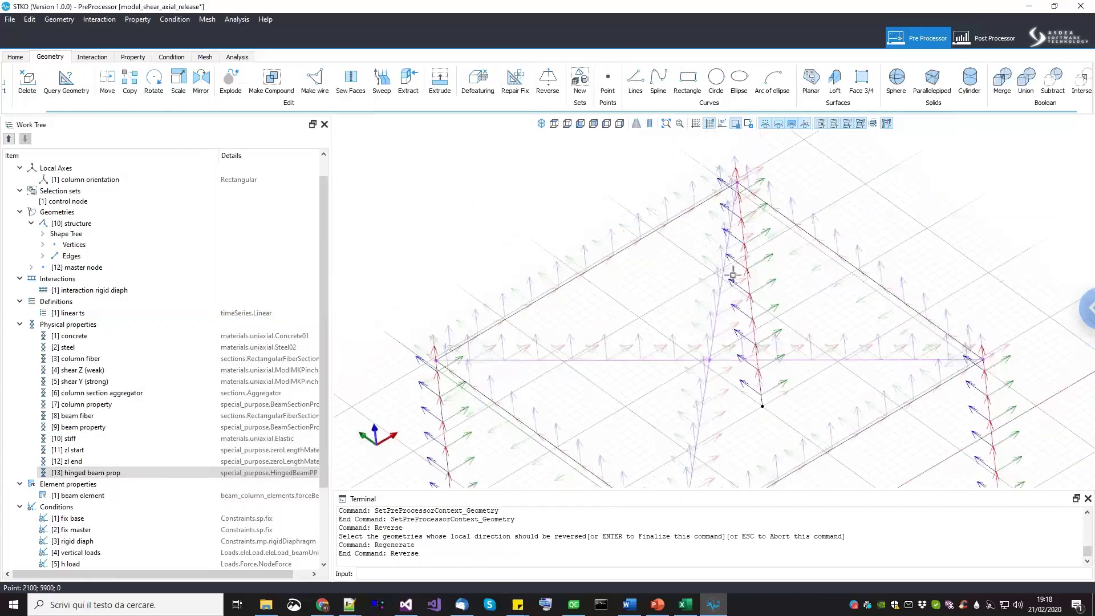
scroll(733, 274, "down", 2)
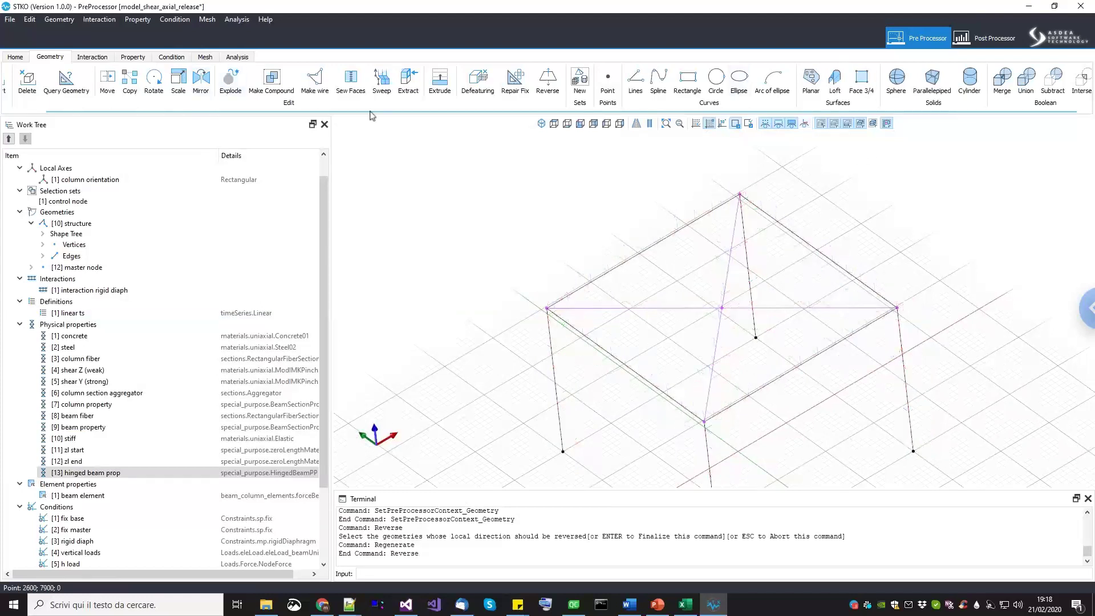
Assign the hinged beam prop physical property to the frame's four beams.
left_click(134, 57)
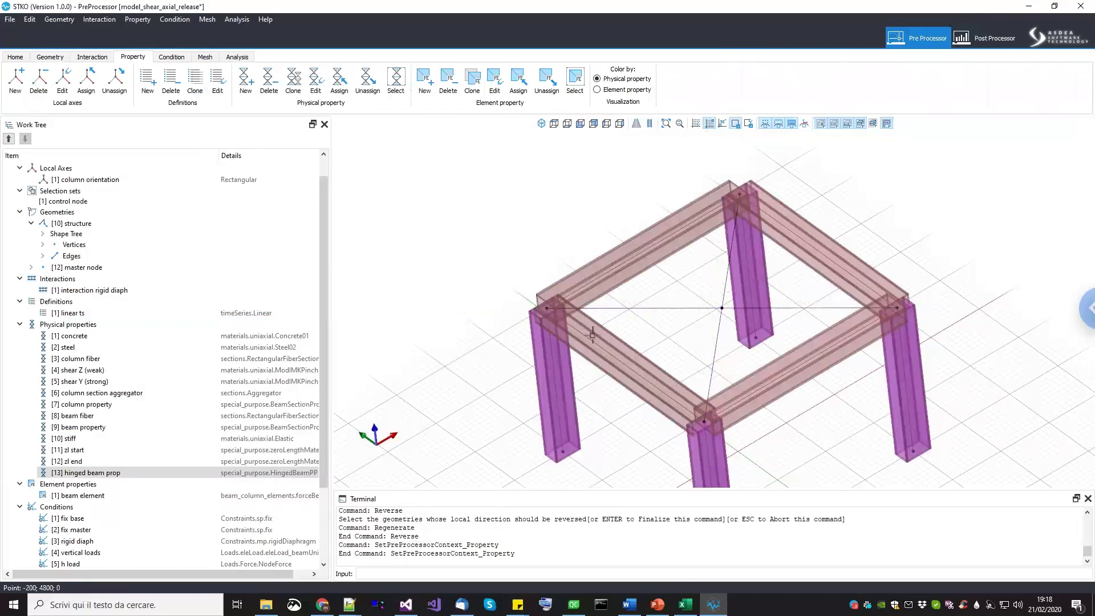
middle_click_drag(592, 336, 585, 298)
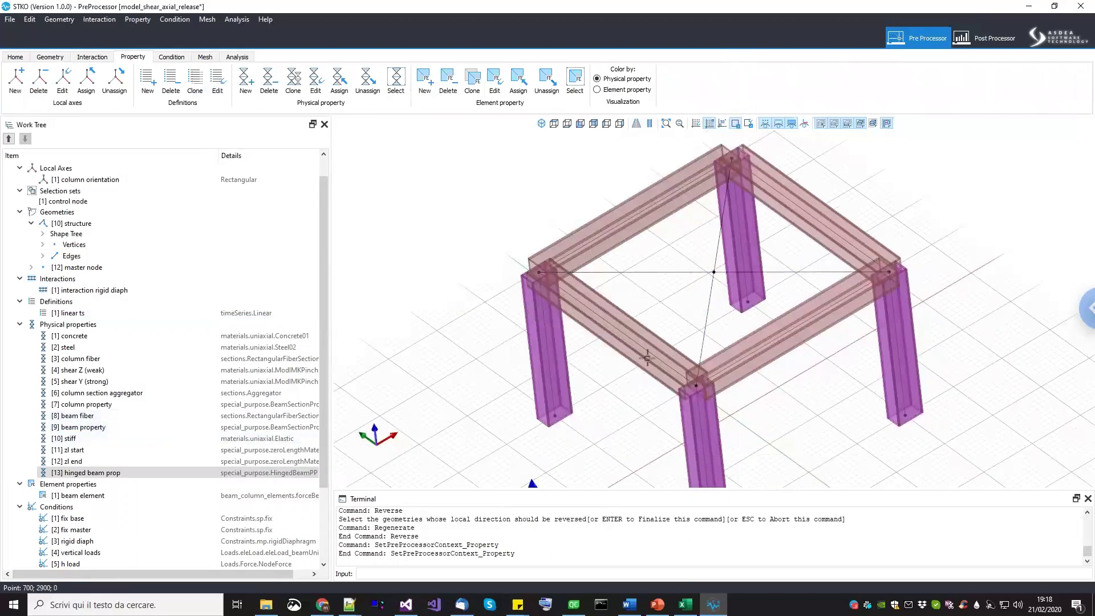
left_click(632, 321)
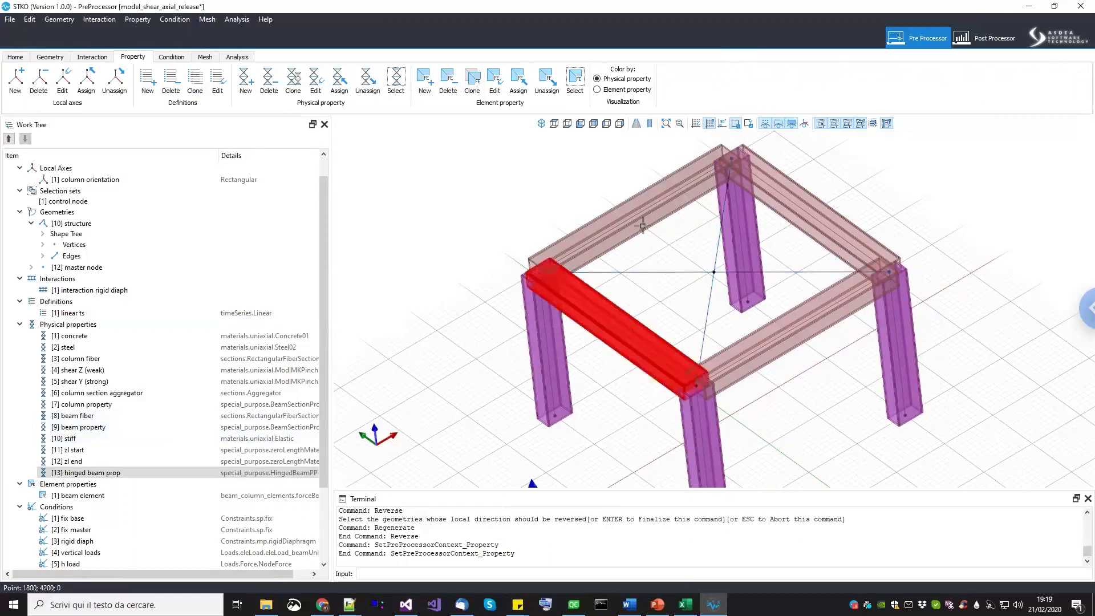
left_click(656, 188)
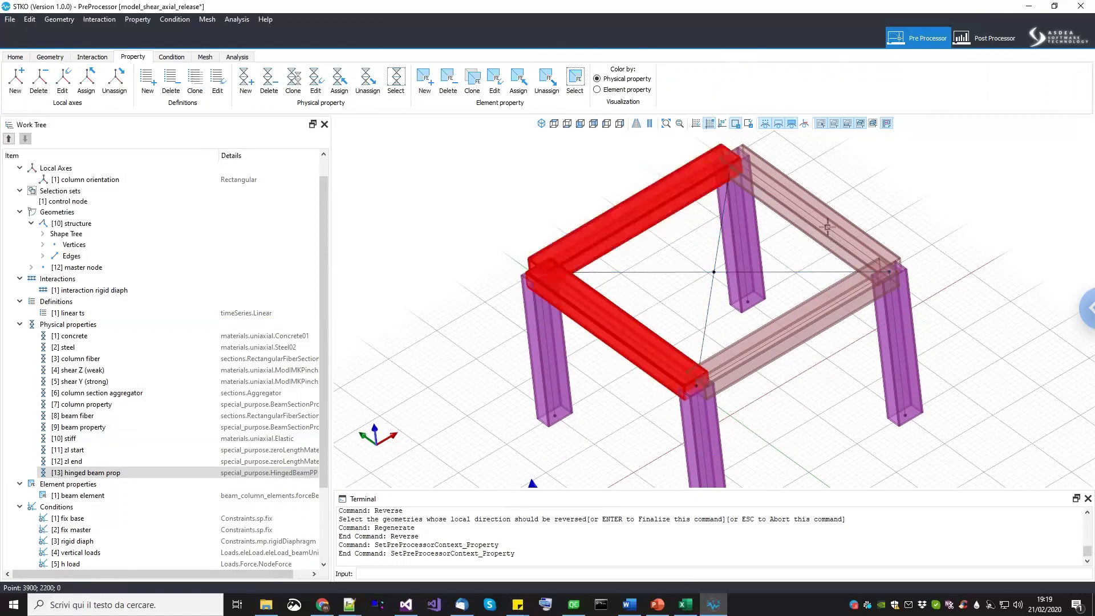
left_click(827, 227)
left_click(799, 303)
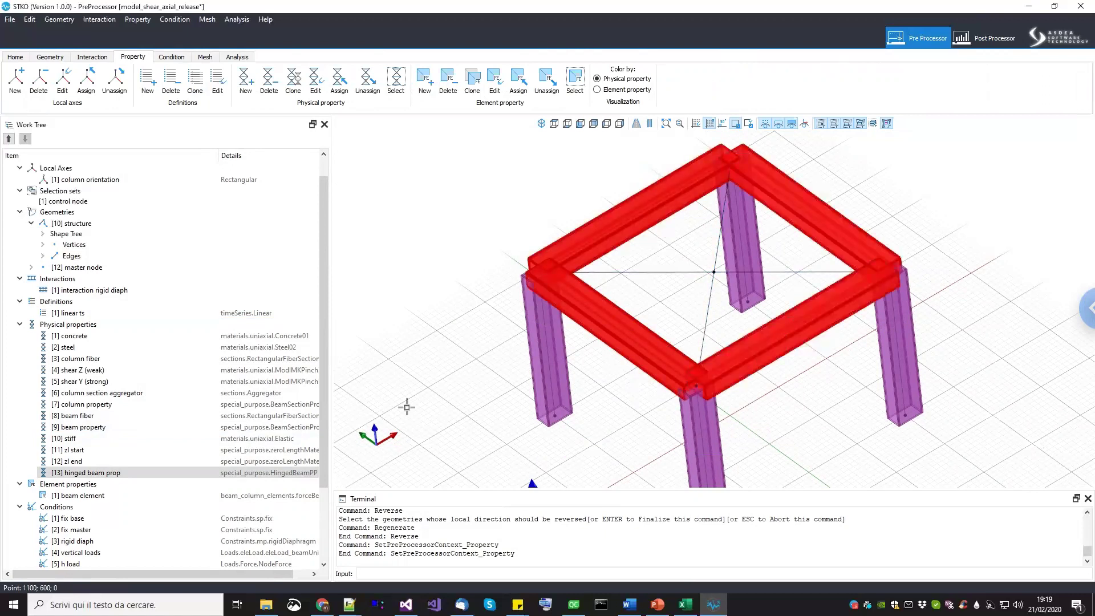
left_click_drag(154, 473, 434, 341)
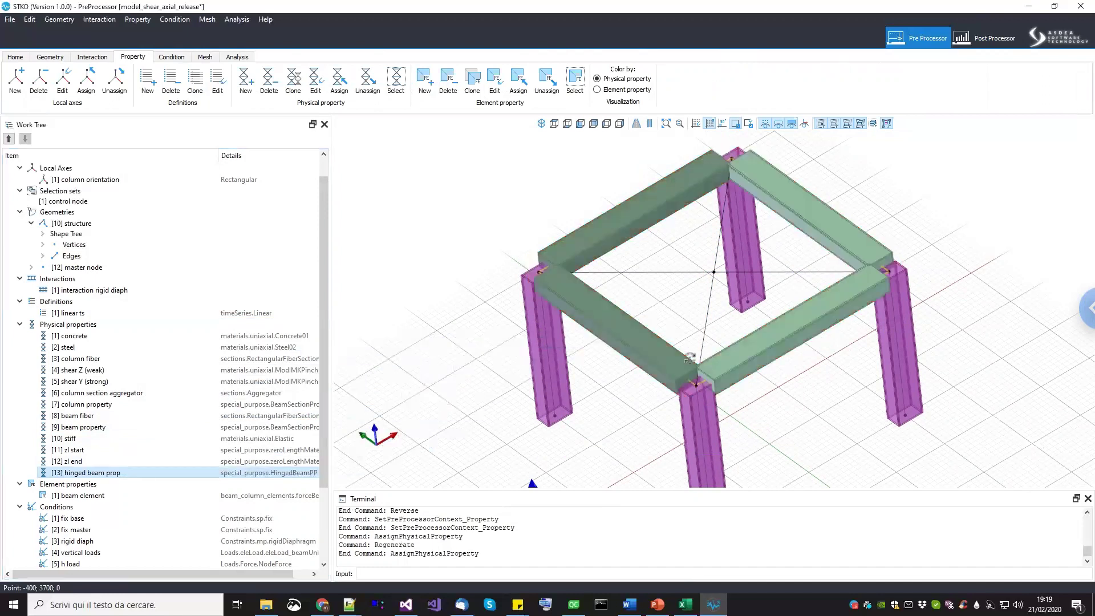
Examine the four beams with the hinged property and their joints with the columns from several angles.
scroll(689, 358, "up", 8)
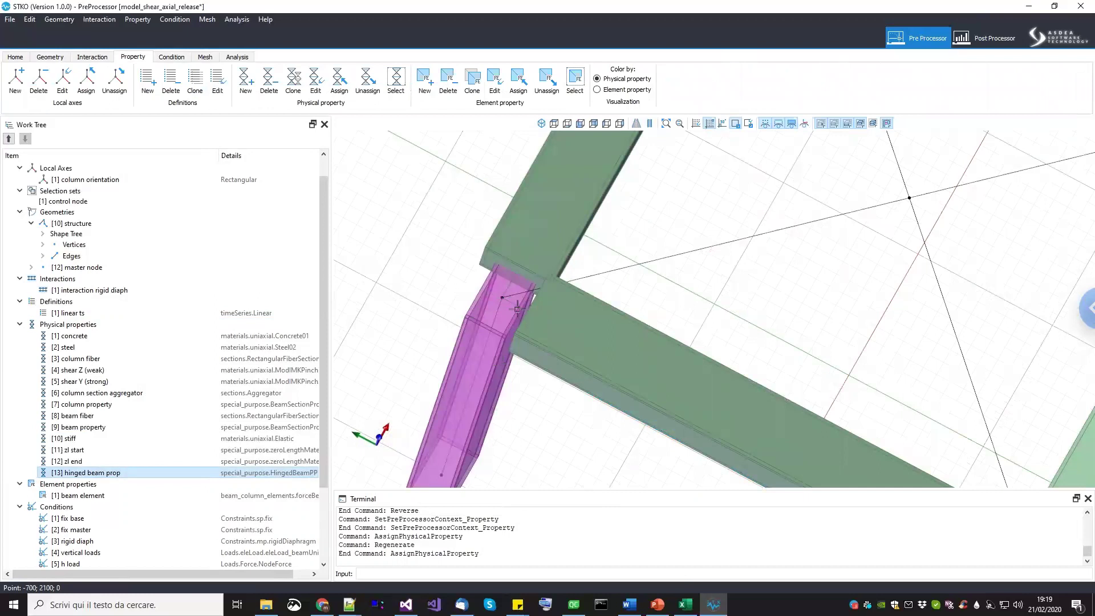
scroll(692, 359, "down", 8)
middle_click_drag(692, 359, 623, 308)
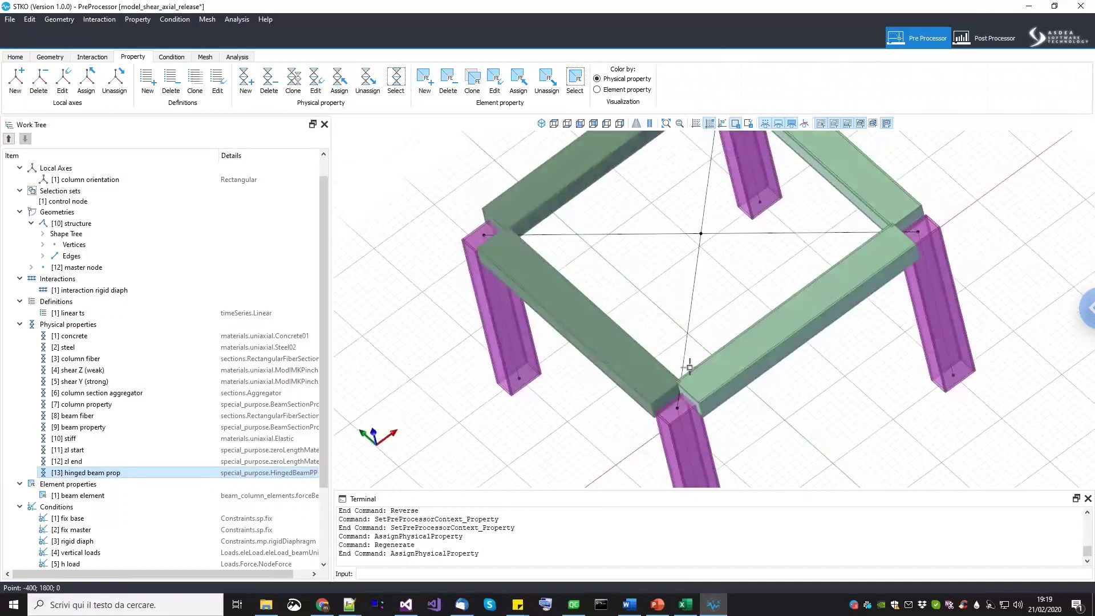
scroll(689, 367, "down", 6)
middle_click_drag(778, 357, 736, 341)
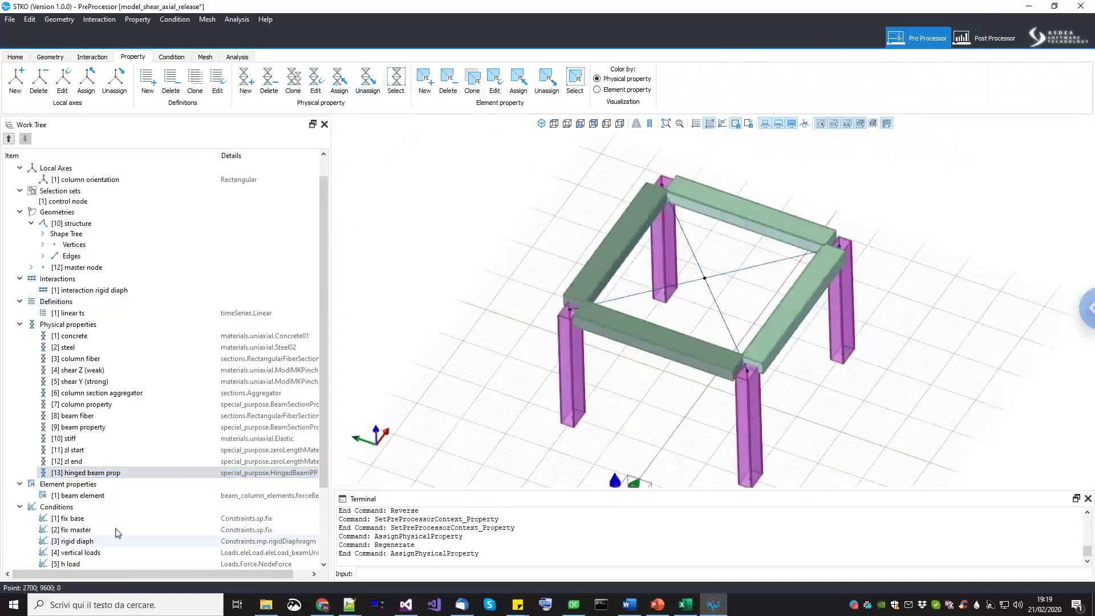
left_click(94, 497)
middle_click_drag(633, 395, 616, 357)
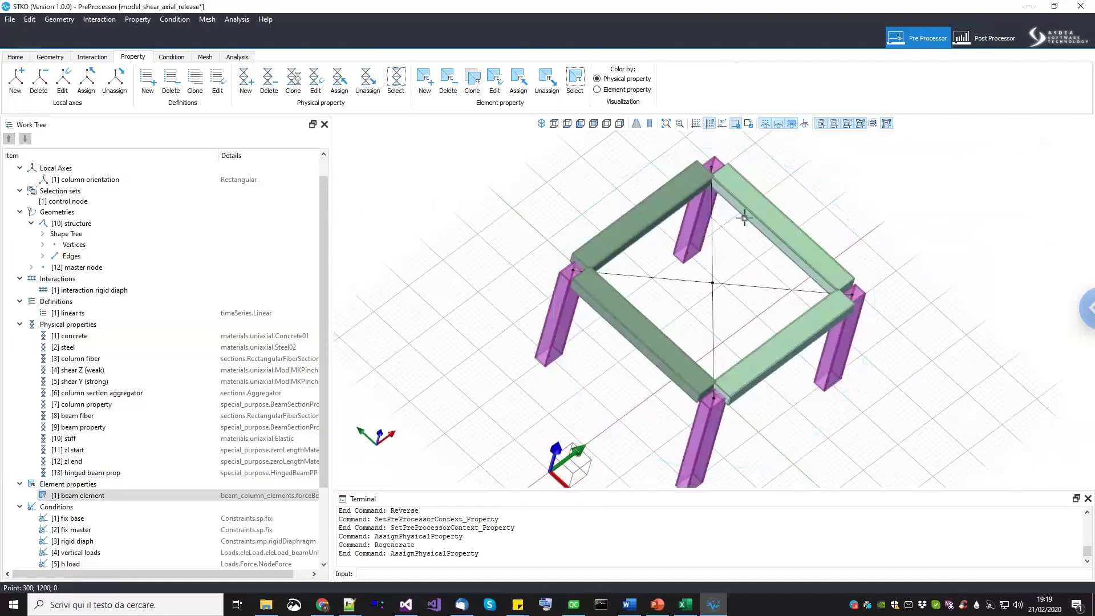
left_click(759, 360)
right_click(100, 484)
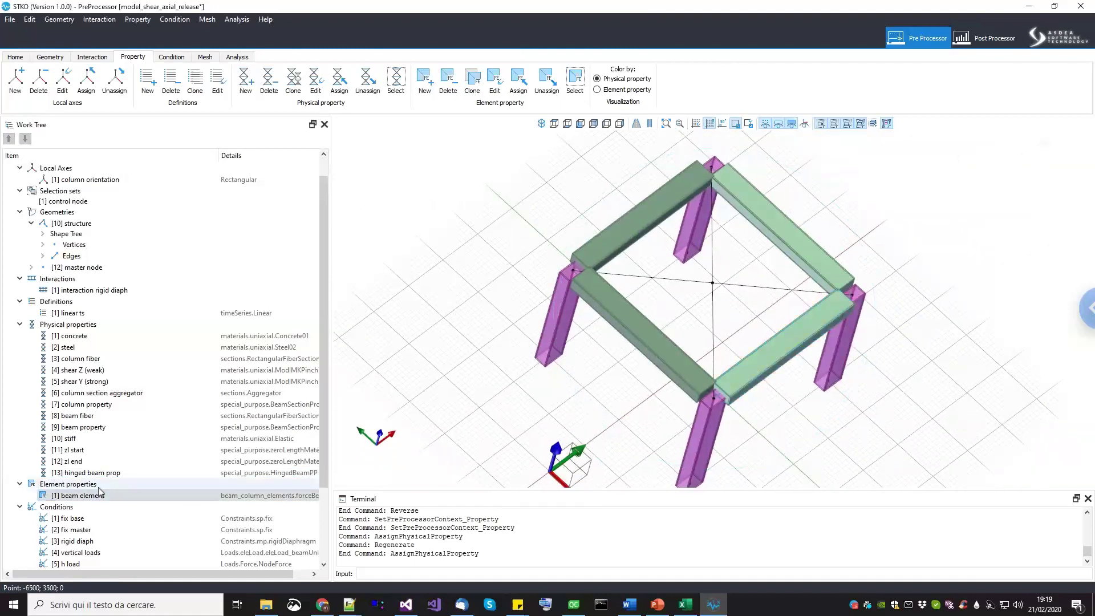
left_click(117, 495)
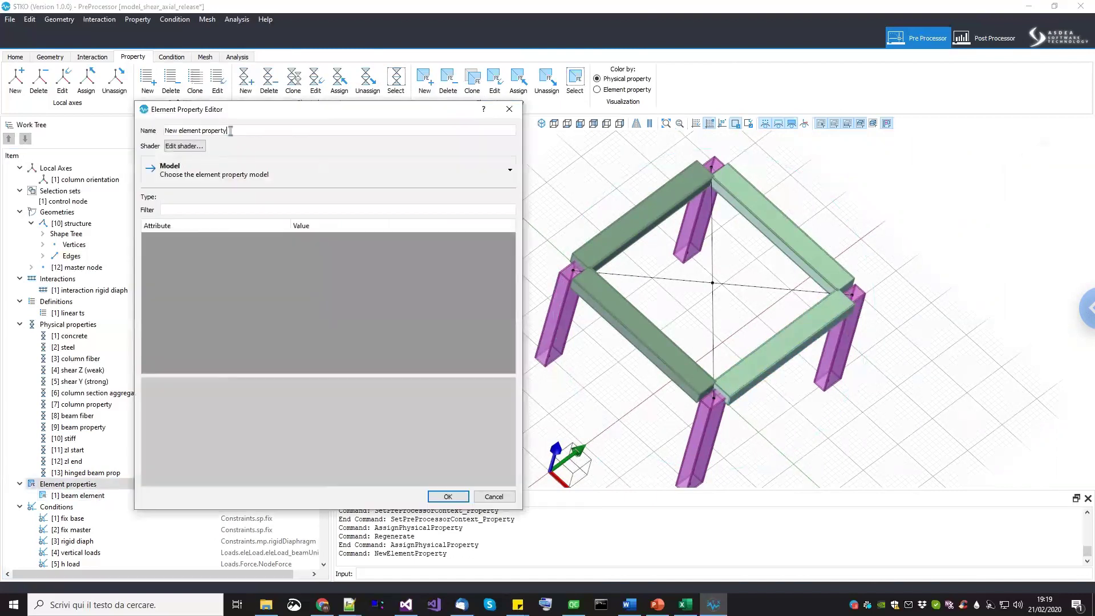
key("ctrl+a")
type("h")
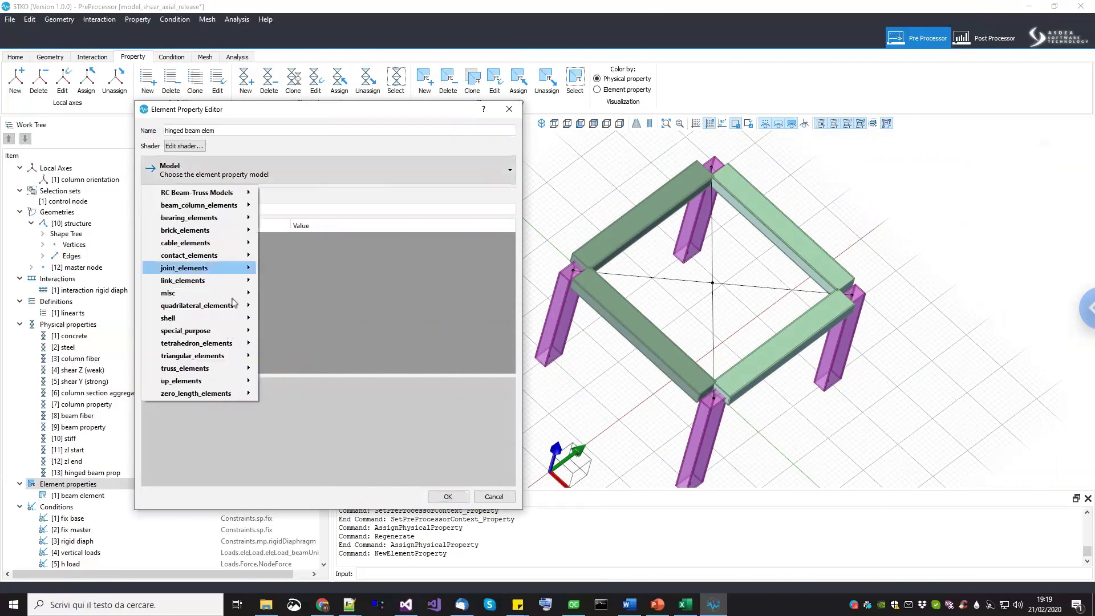
mouse_move(240, 331)
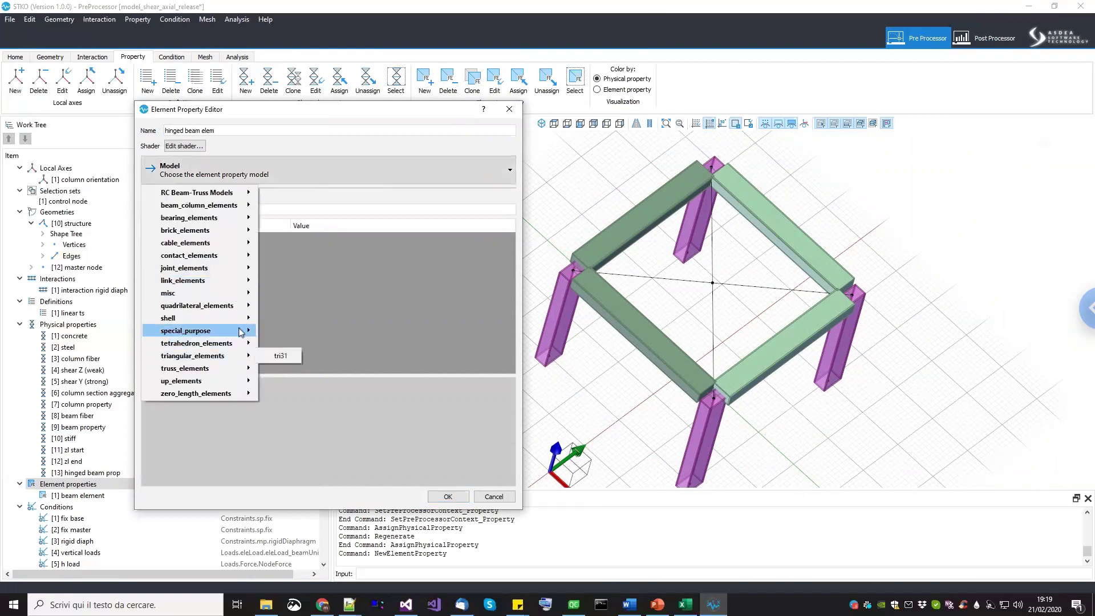
left_click(292, 330)
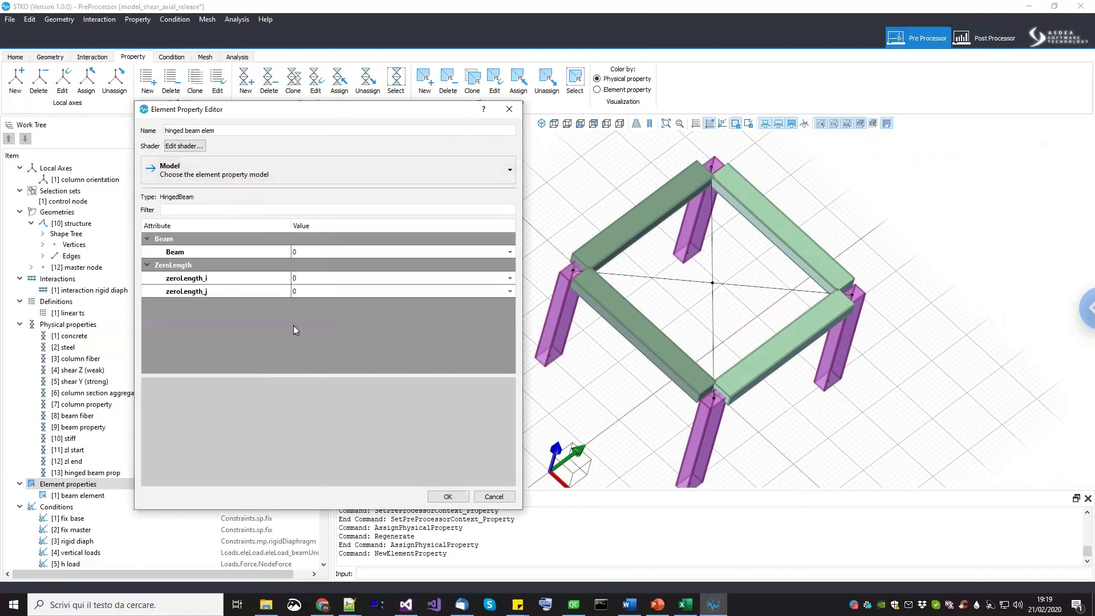
left_click(347, 254)
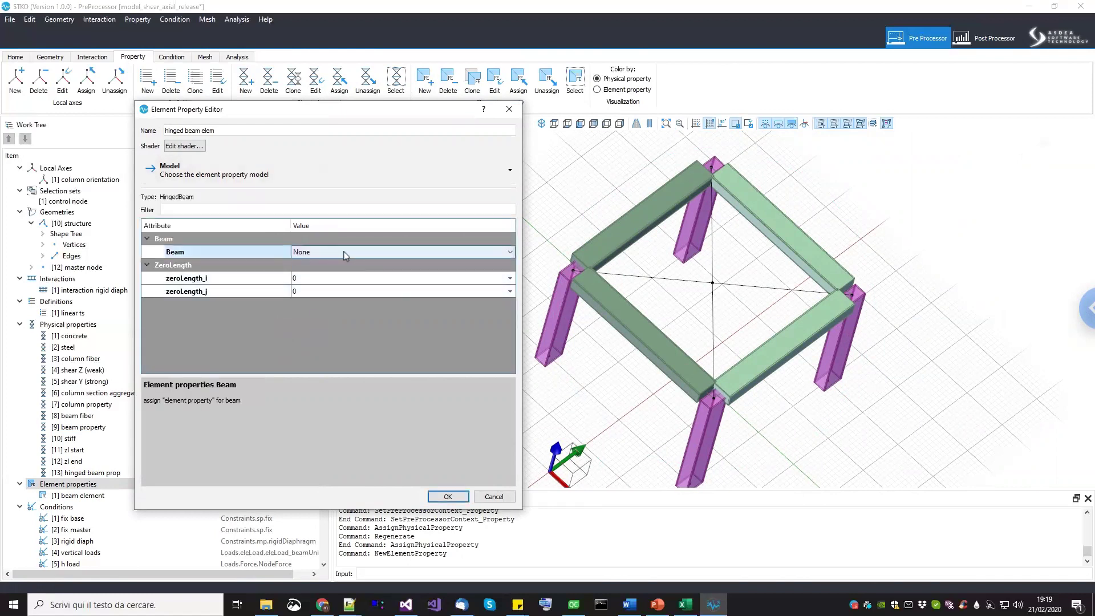
left_click(346, 254)
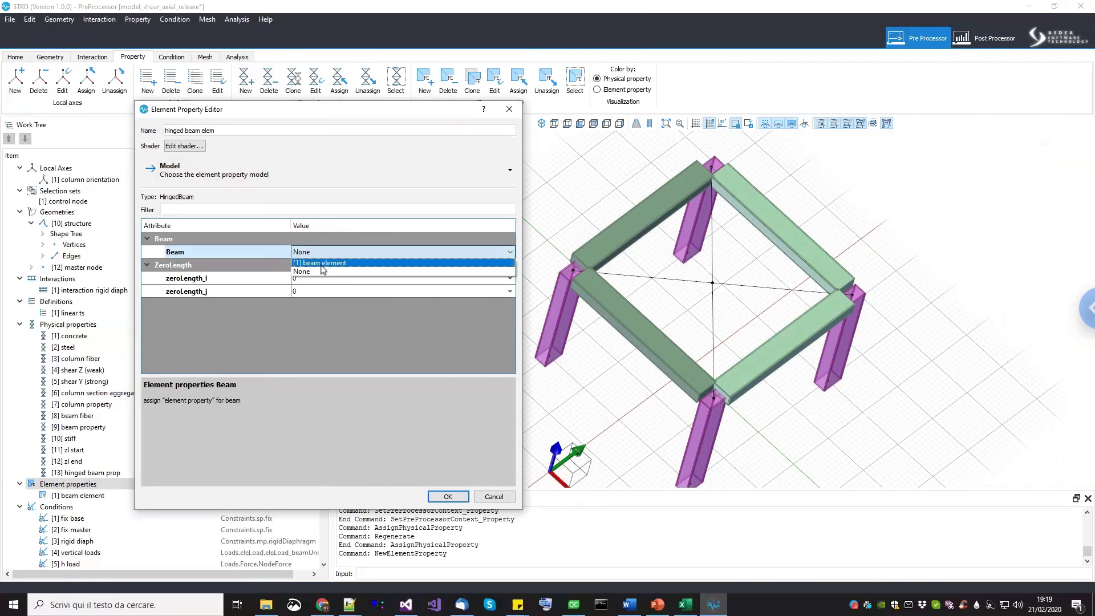
left_click(325, 265)
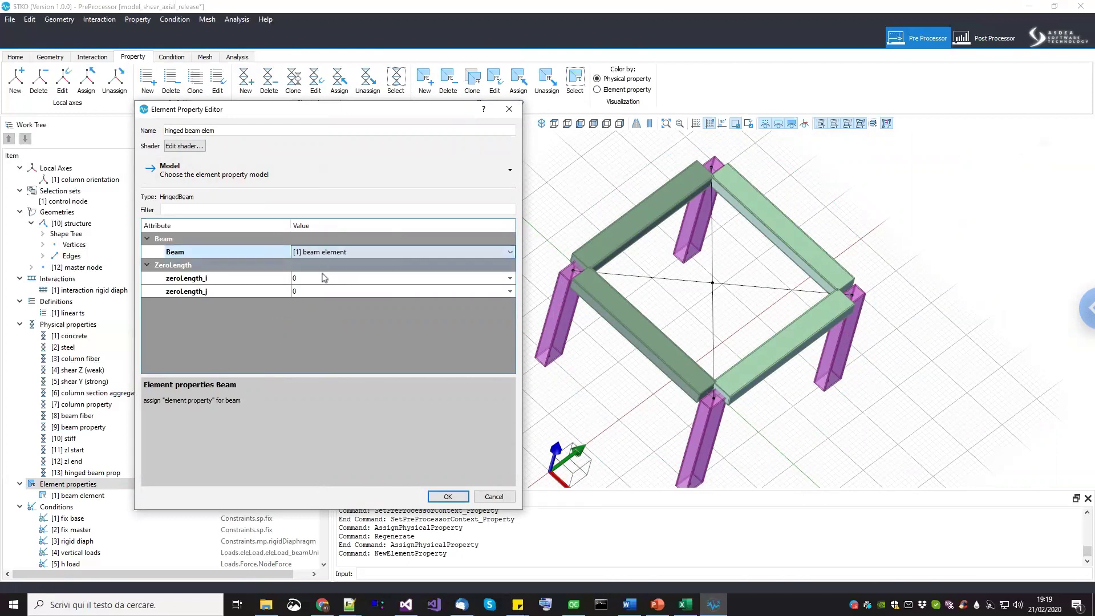
double_click(322, 276)
left_click(321, 277)
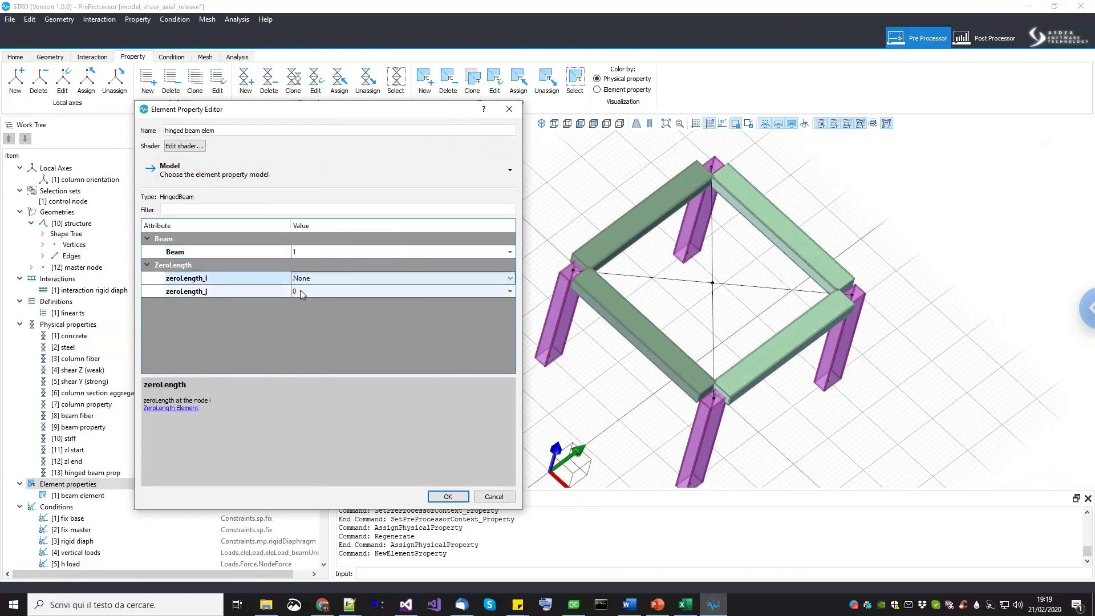
double_click(311, 292)
left_click(312, 291)
double_click(317, 280)
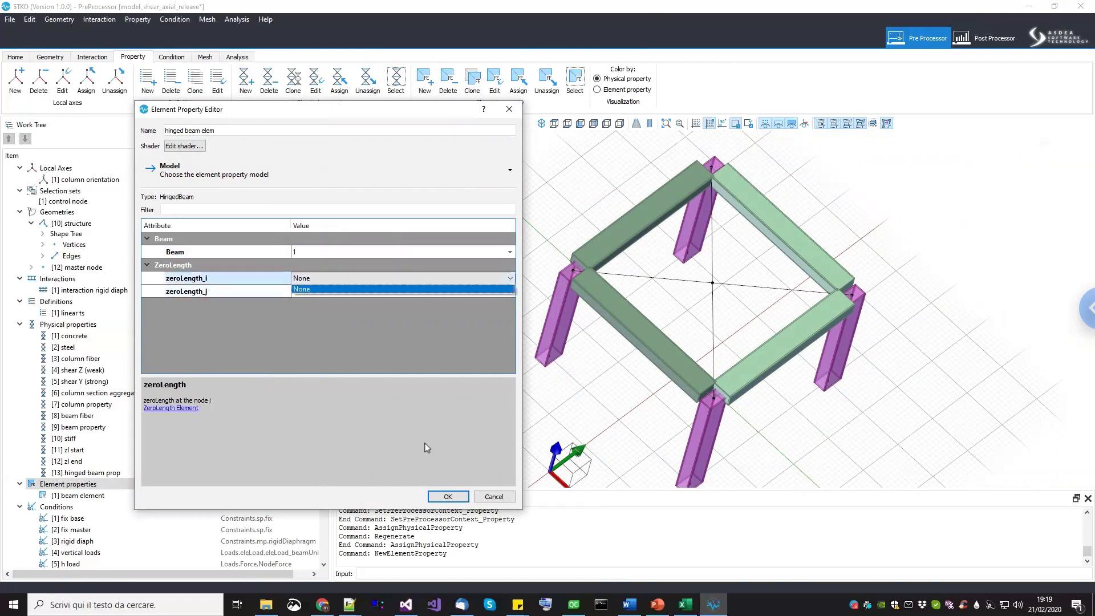
left_click(490, 499)
Create a zeroLength element property named zl elm with its dimension set to 3D, and save it.
right_click(106, 484)
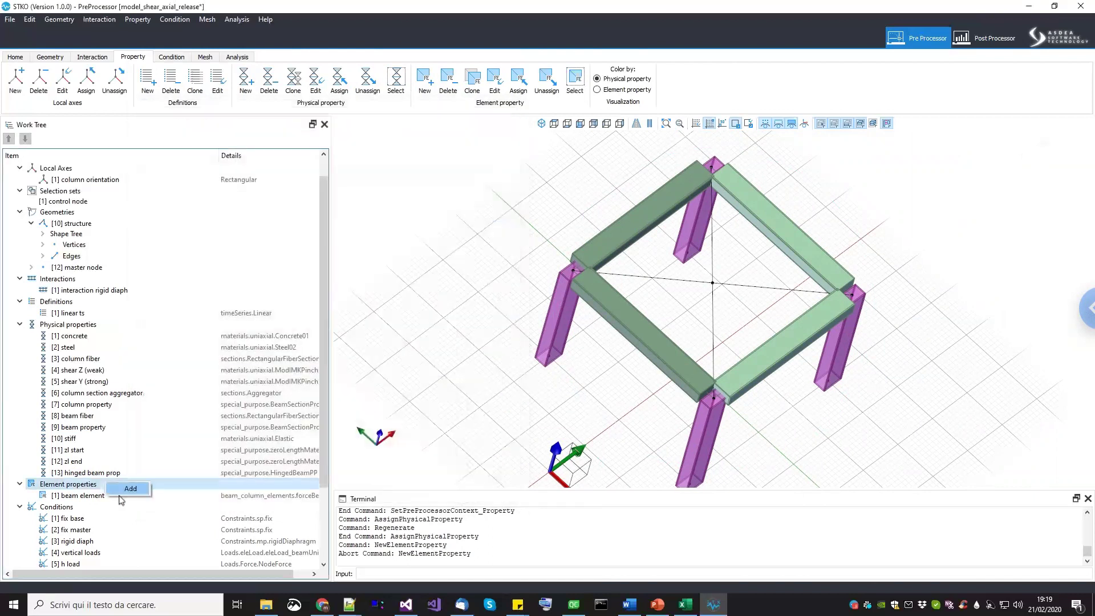
left_click(130, 489)
key("ctrl+a")
type("z")
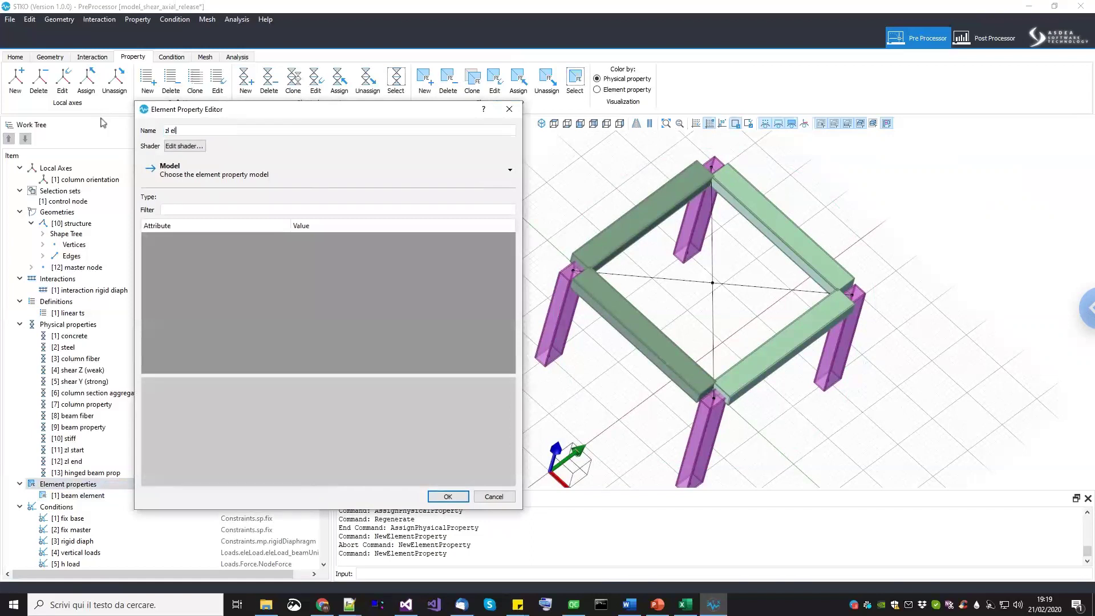
left_click(207, 181)
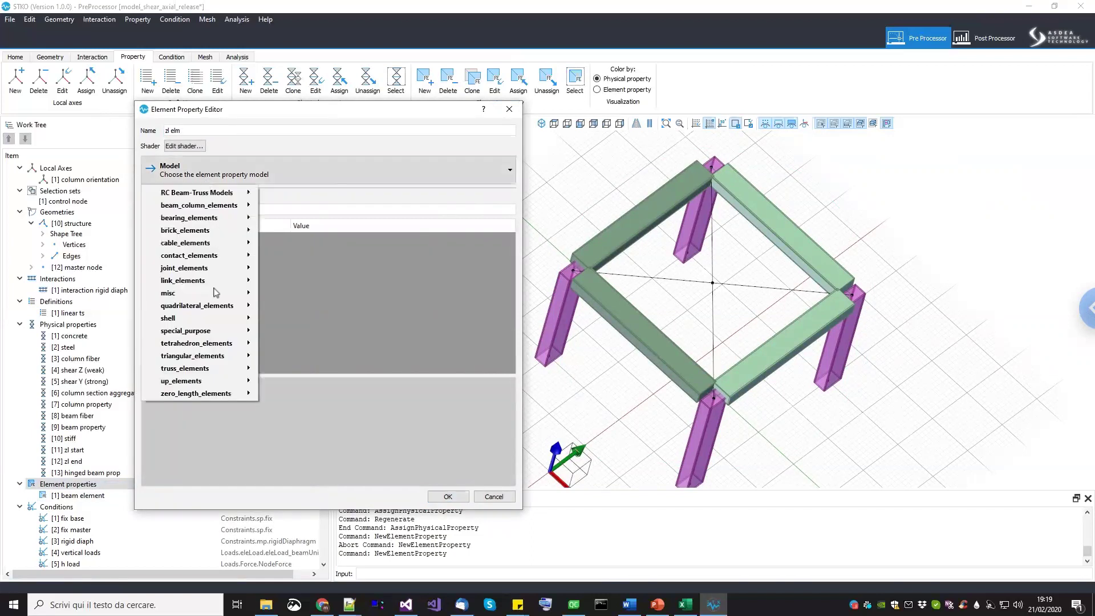
mouse_move(232, 400)
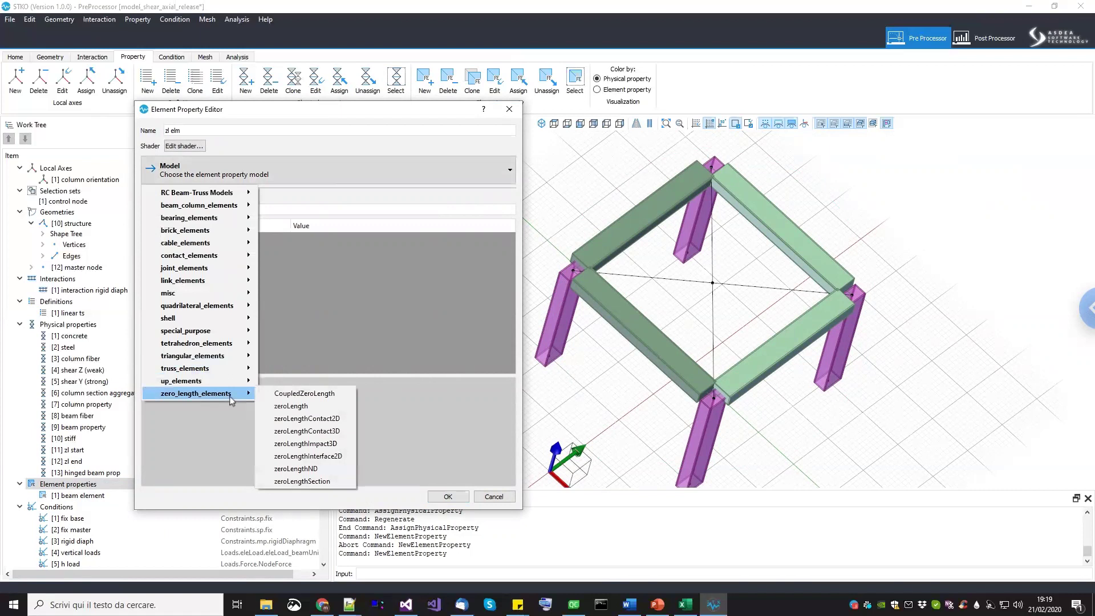
left_click(294, 406)
left_click(363, 249)
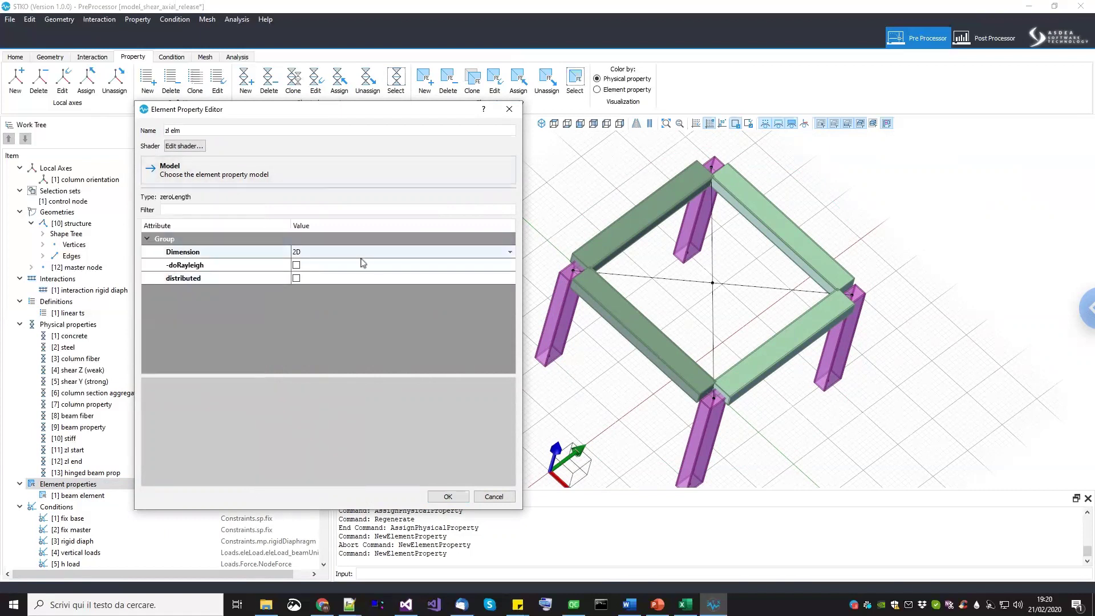
left_click(358, 271)
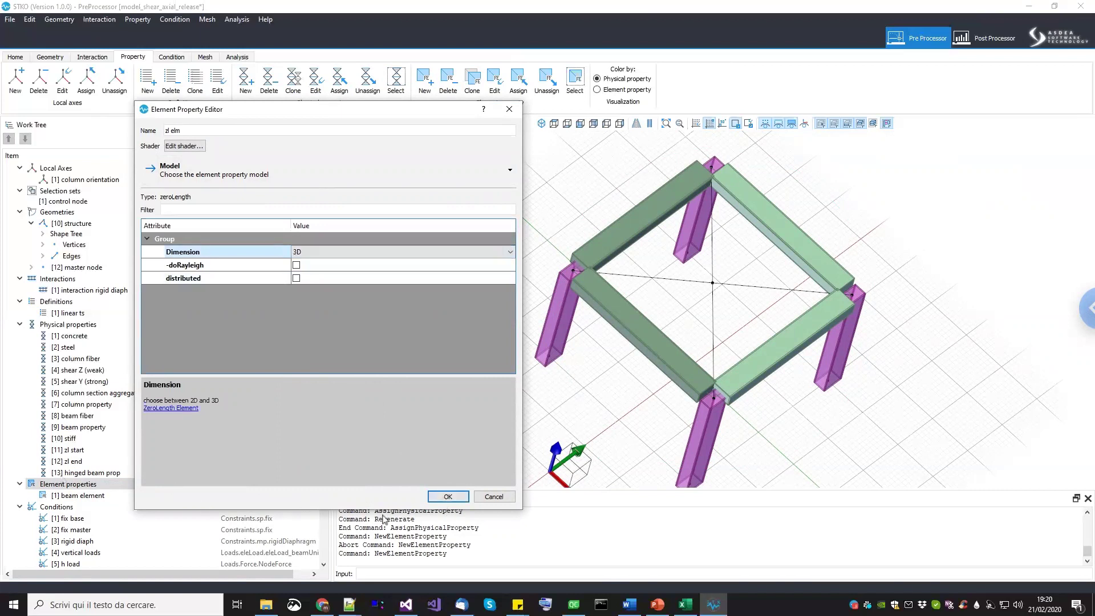
left_click(448, 497)
Start a new element property named hinged beam elme using the special-purpose HingedBeam model.
right_click(106, 484)
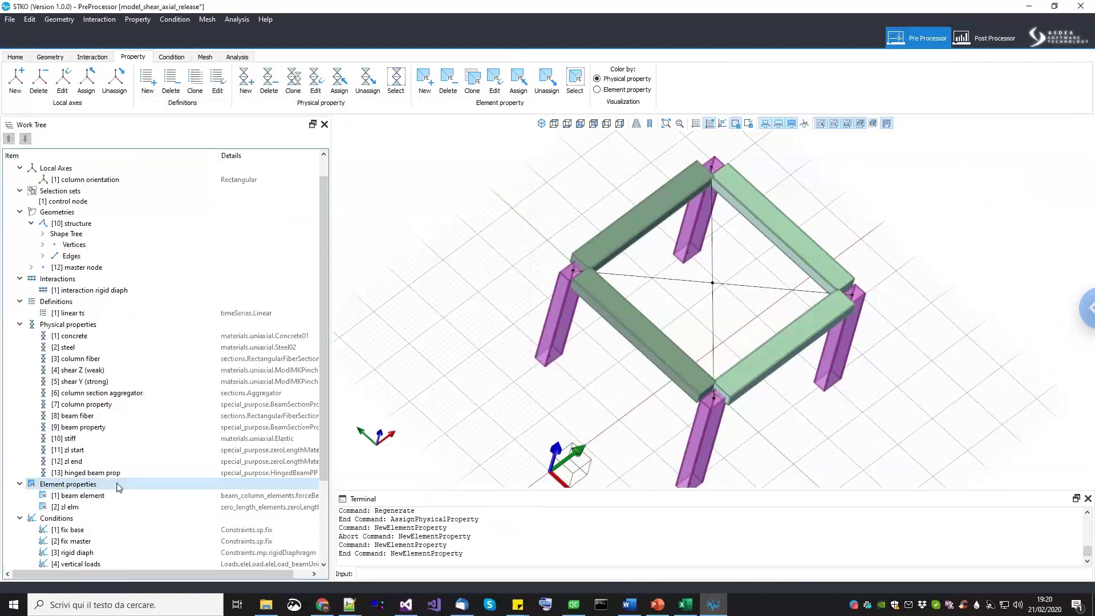
left_click(124, 491)
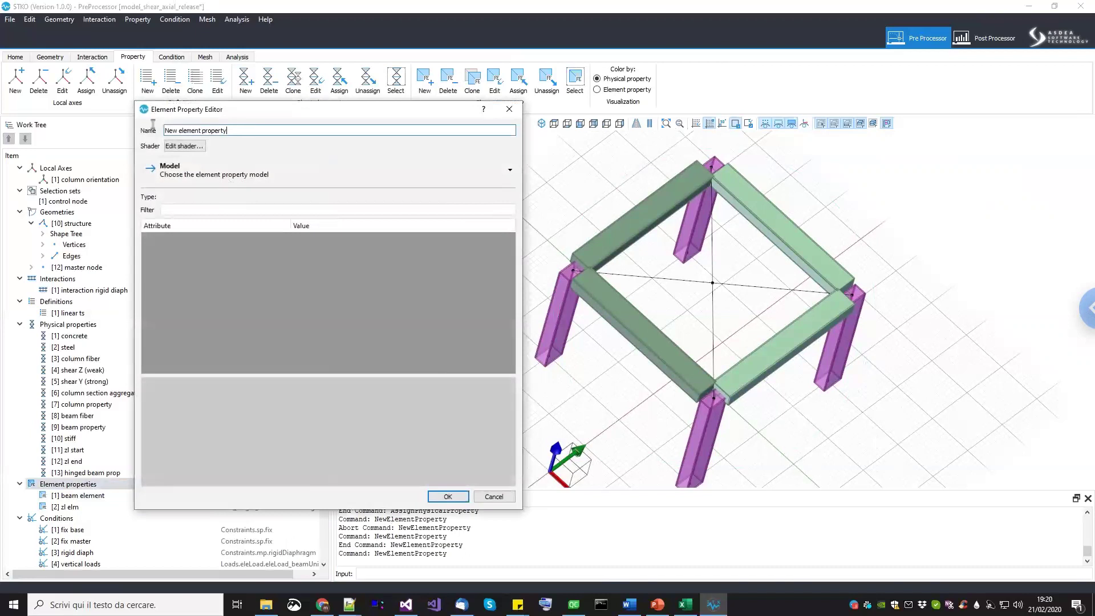
type("hinged beam elme")
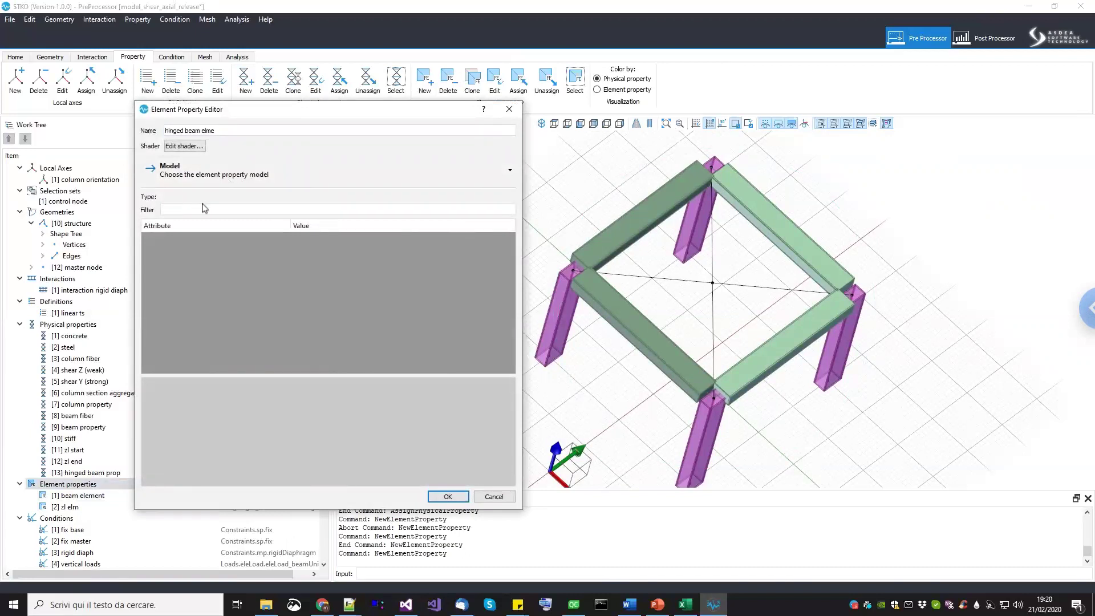
left_click(223, 180)
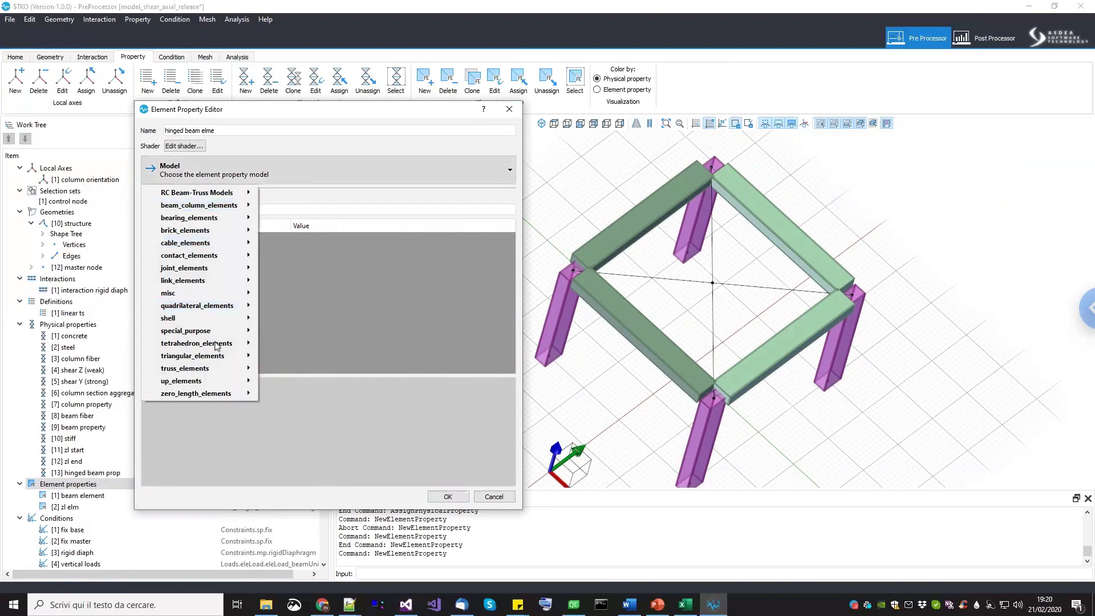
mouse_move(224, 332)
left_click(284, 331)
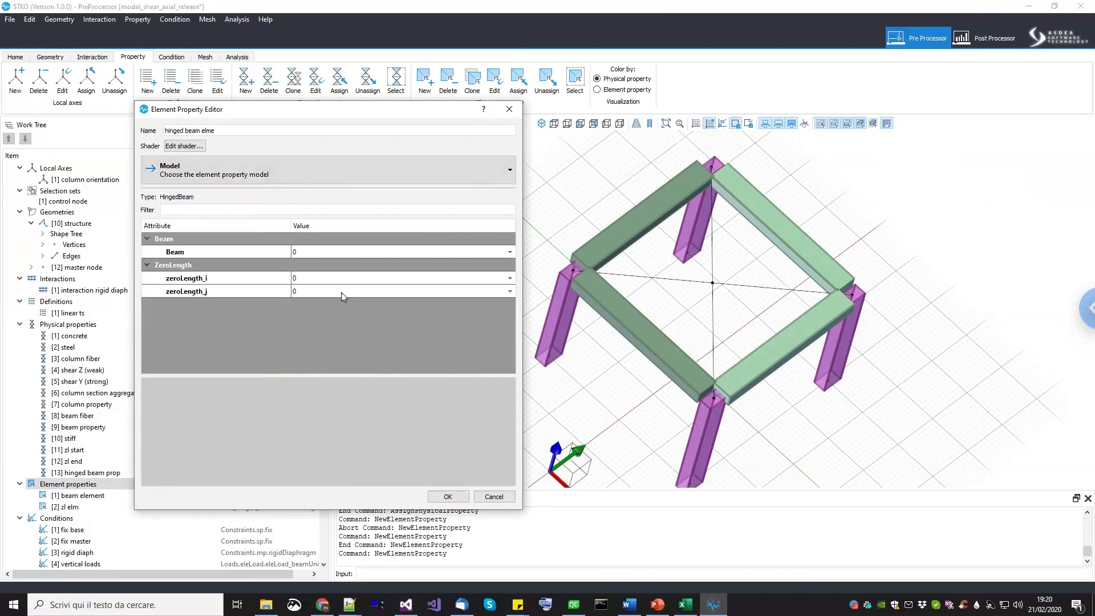
Assign beam element to Beam and zl elm to both zeroLength_i and zeroLength_j of the hinged beam element property, and save it.
left_click(361, 252)
left_click(360, 252)
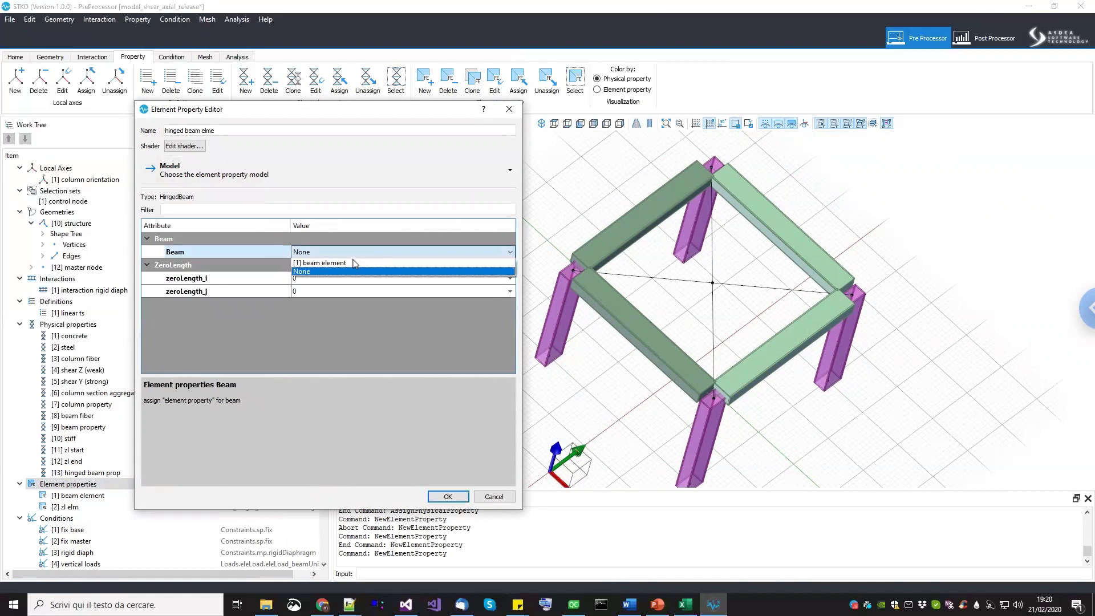
left_click(352, 264)
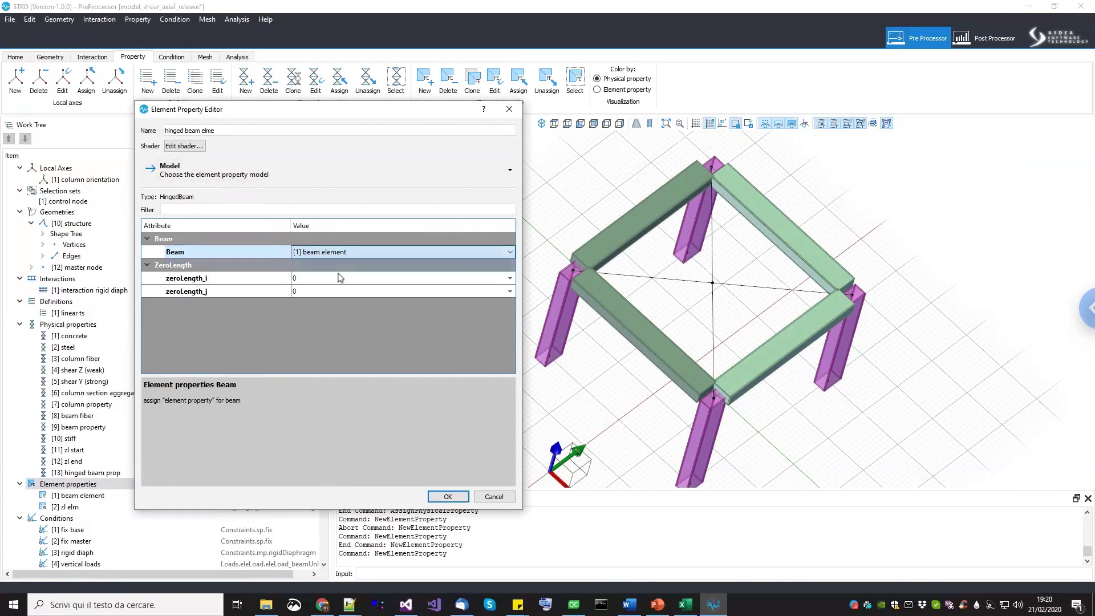
left_click(331, 279)
left_click(331, 278)
left_click(327, 290)
double_click(325, 292)
left_click(322, 302)
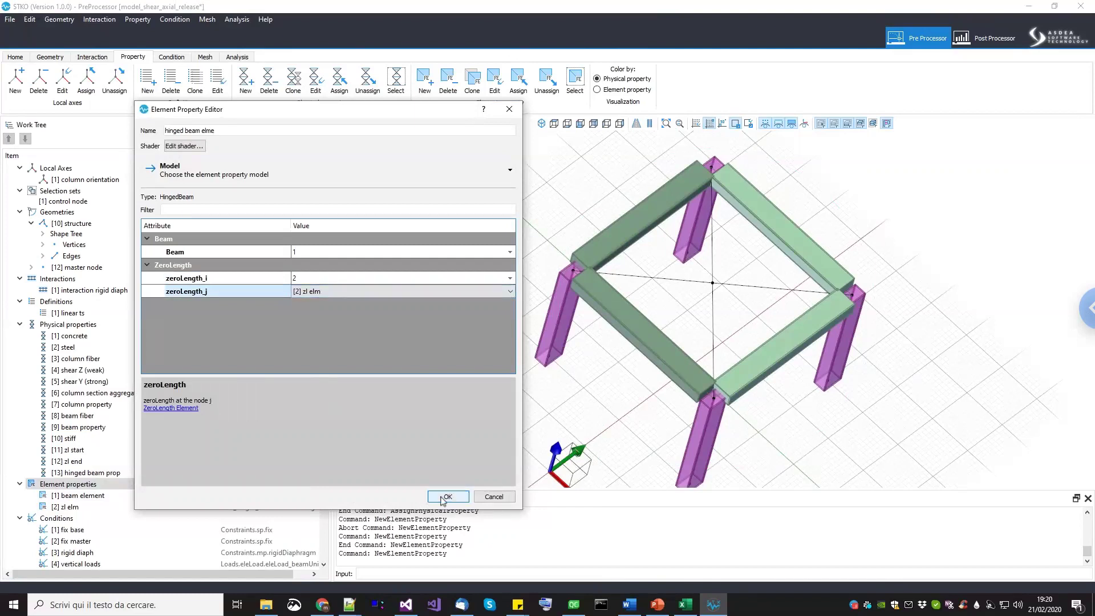
left_click(439, 500)
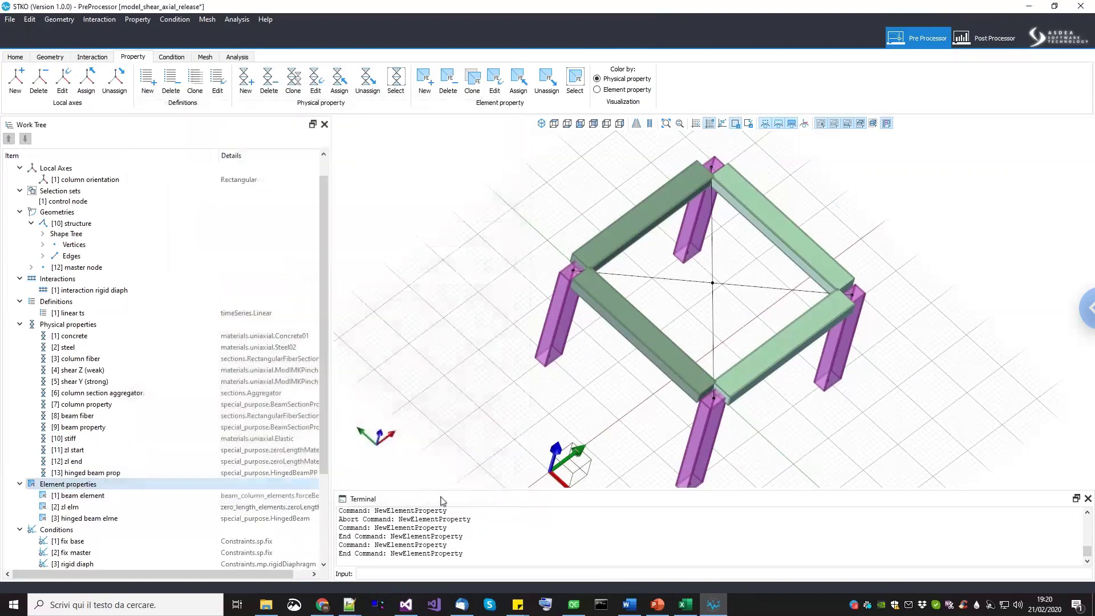
Assign the hinged beam elme element property to all four beams of the frame.
left_click(633, 320)
left_click(656, 212)
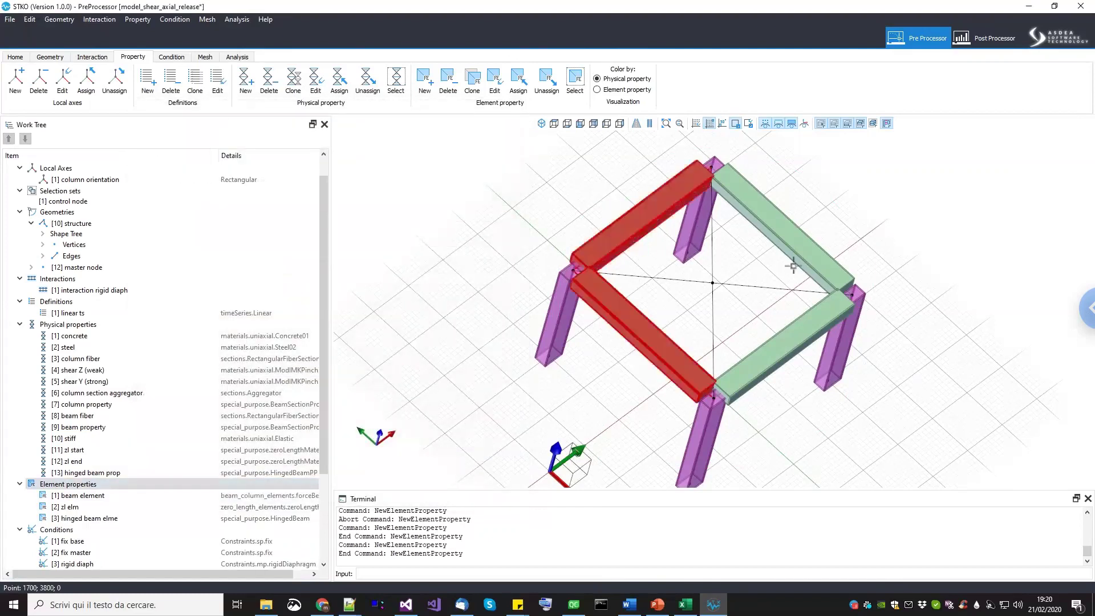
left_click(780, 216)
left_click(758, 349)
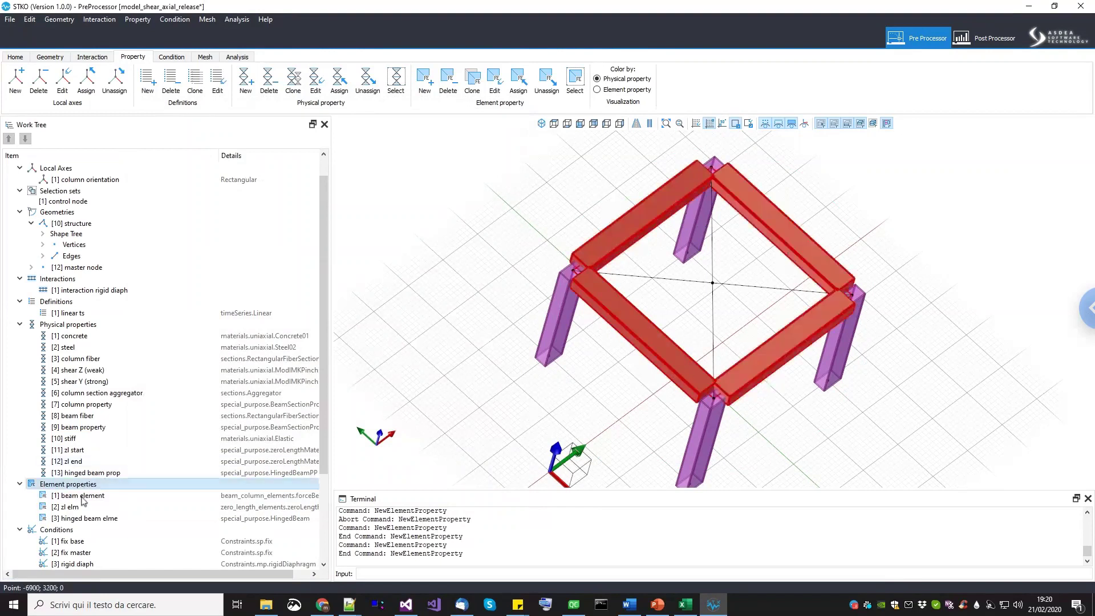
left_click_drag(80, 518, 425, 406)
scroll(440, 335, "down", 2)
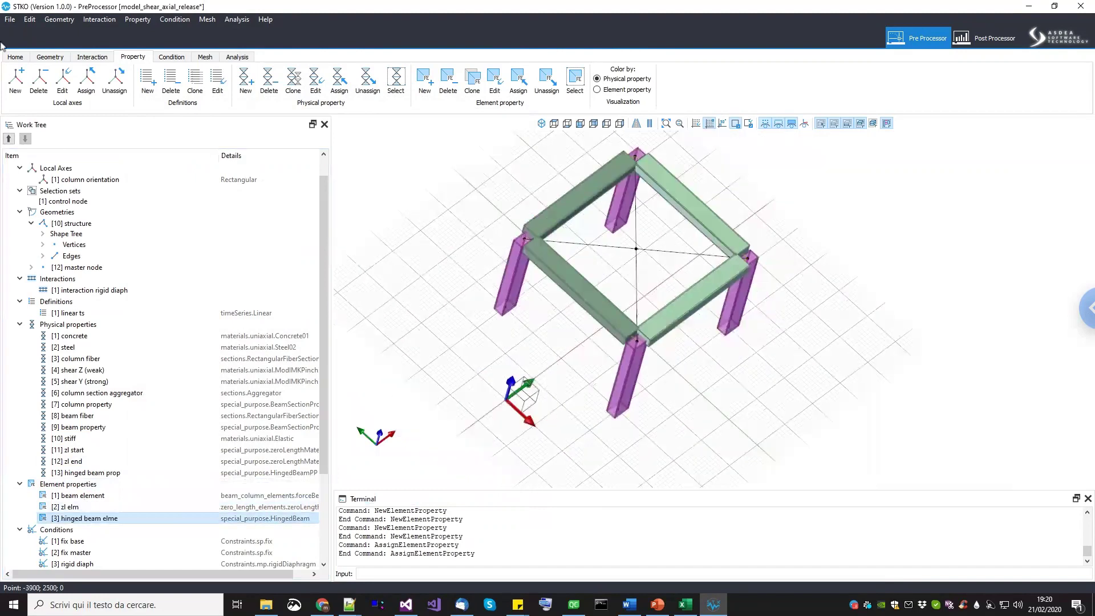
Save the model, run the analysis with example_02 as the output folder, and close the solver console once it finishes.
left_click(10, 19)
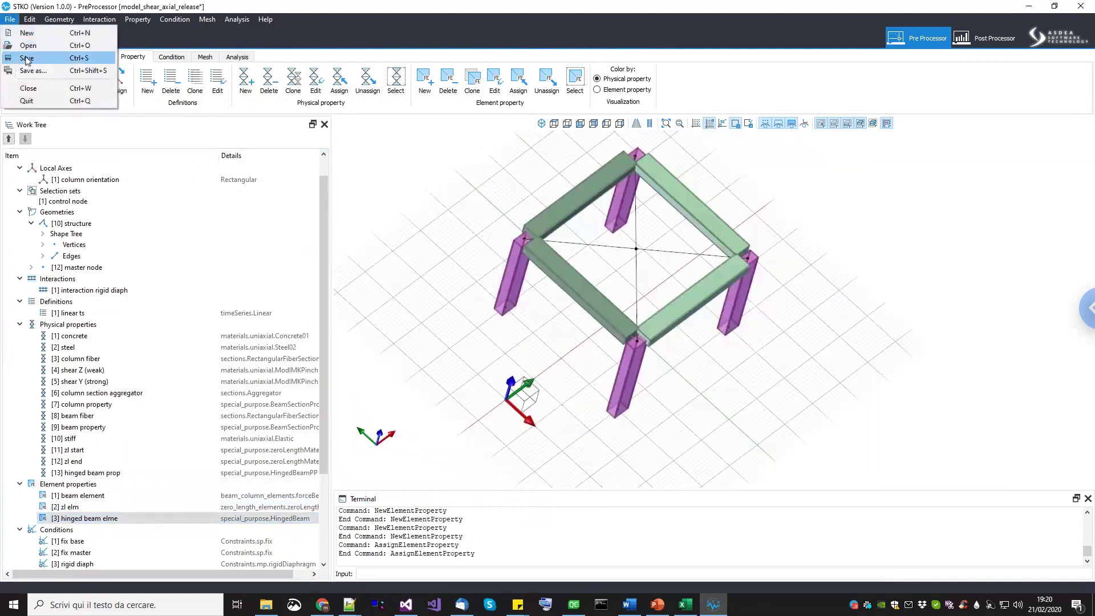
left_click(23, 57)
middle_click_drag(594, 289, 513, 85)
left_click(237, 57)
left_click(195, 80)
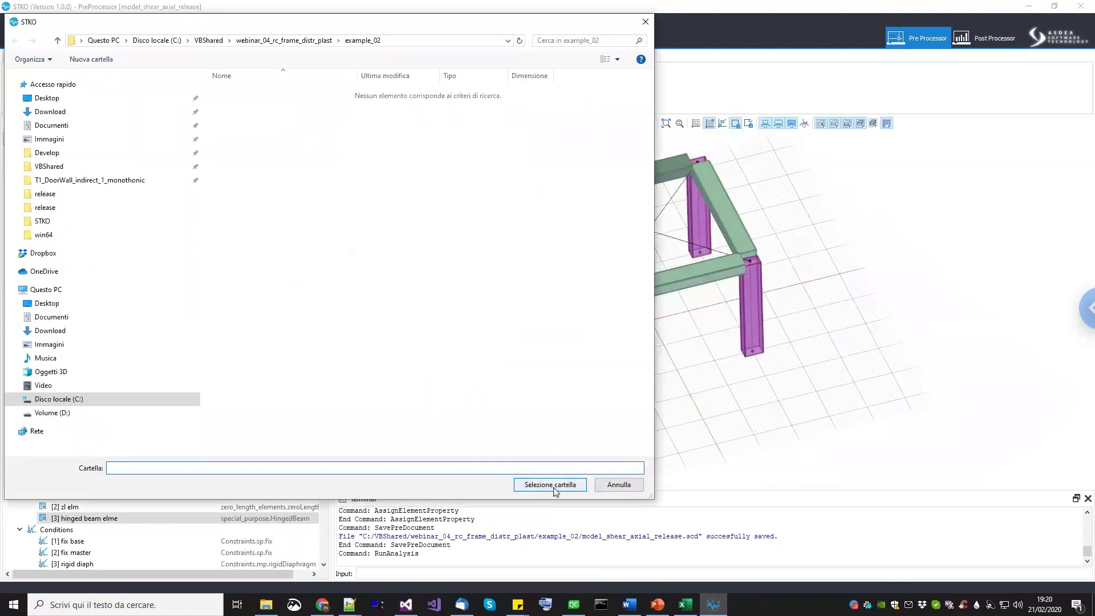
left_click(550, 485)
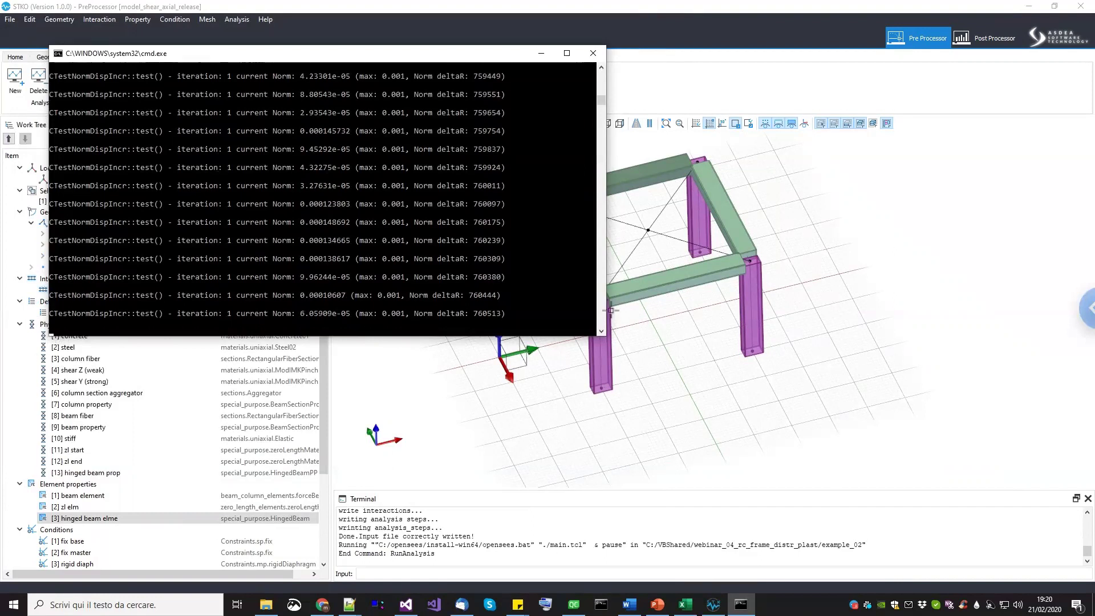
left_click(820, 346)
left_click(740, 604)
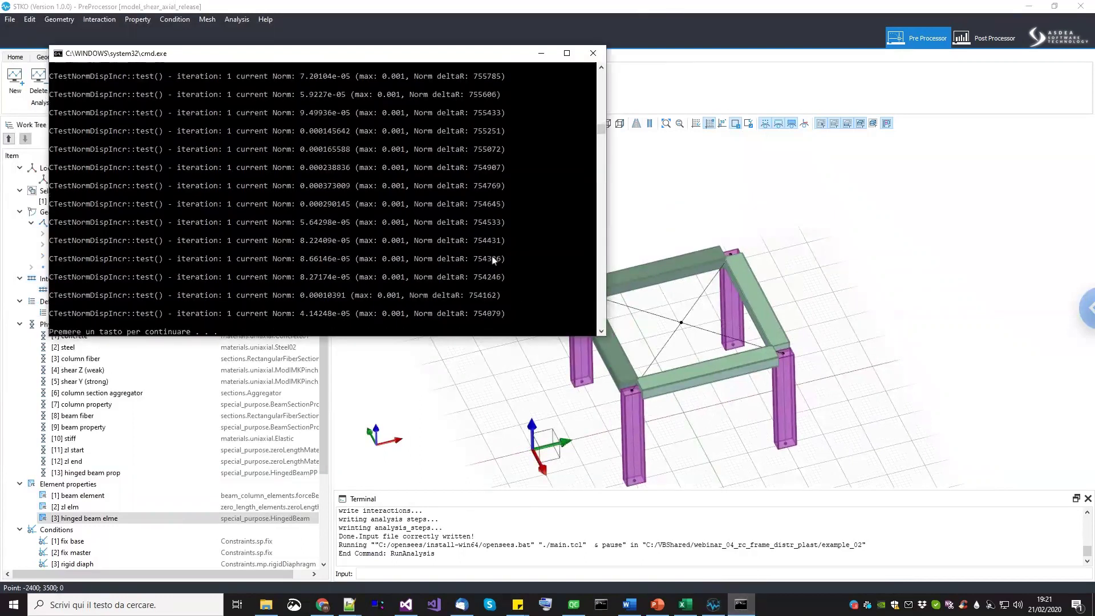
key("Return")
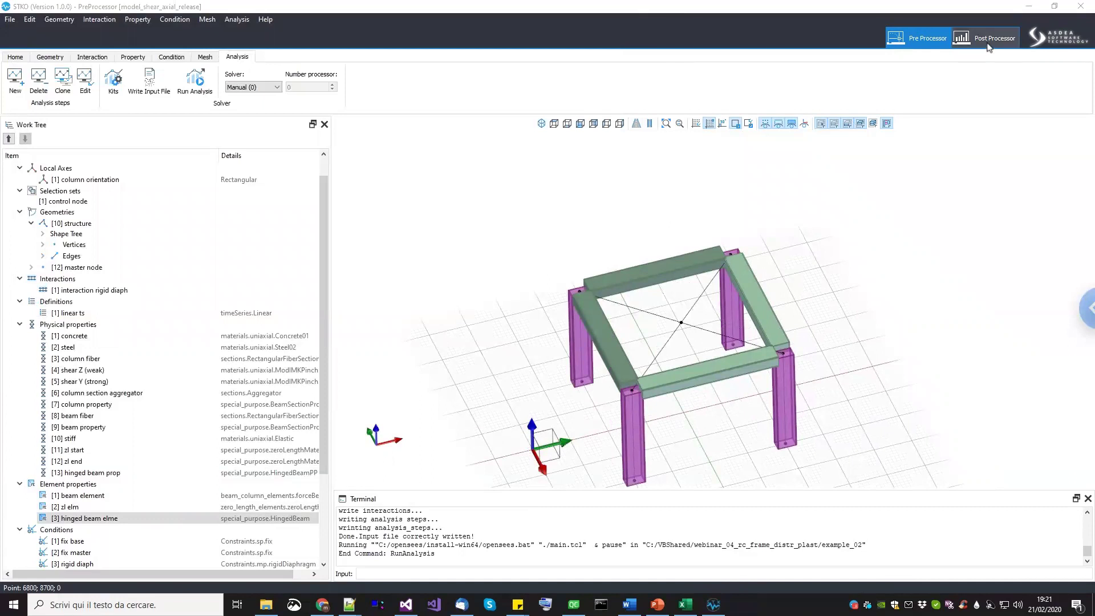
Switch to the post processor and reload the results.mpco database to inspect the axial force plot at the beams' gauss points.
left_click(990, 46)
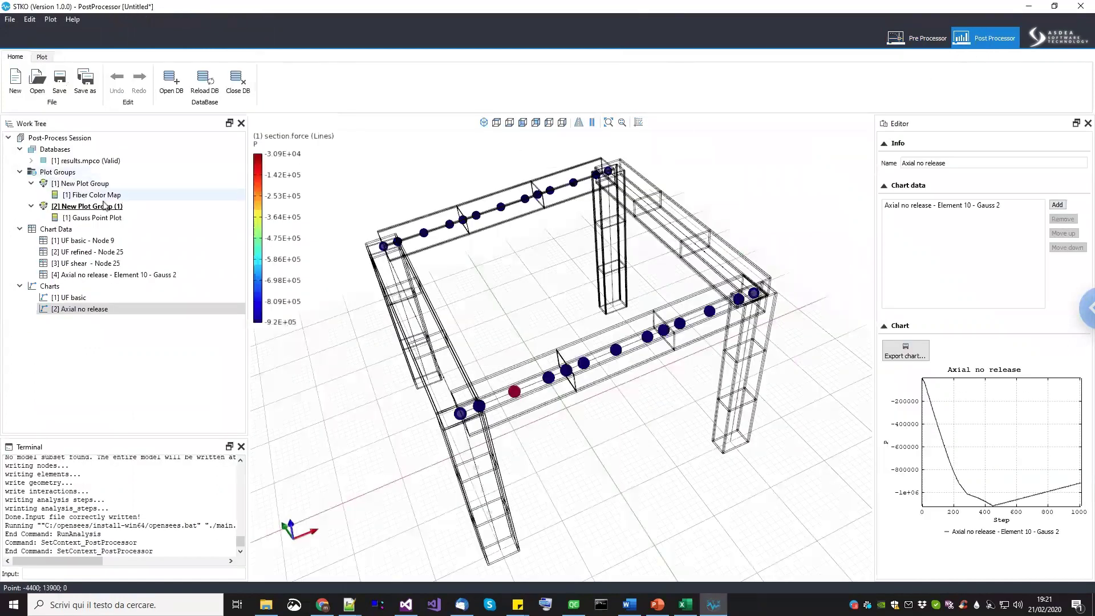
right_click(89, 162)
left_click(109, 181)
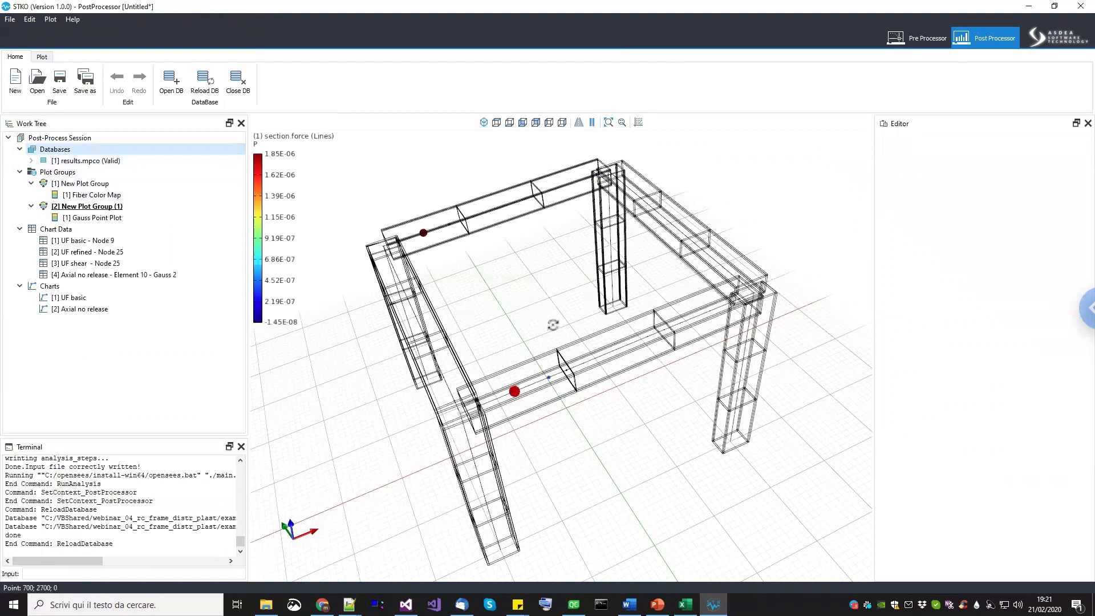
left_click_drag(580, 333, 527, 330)
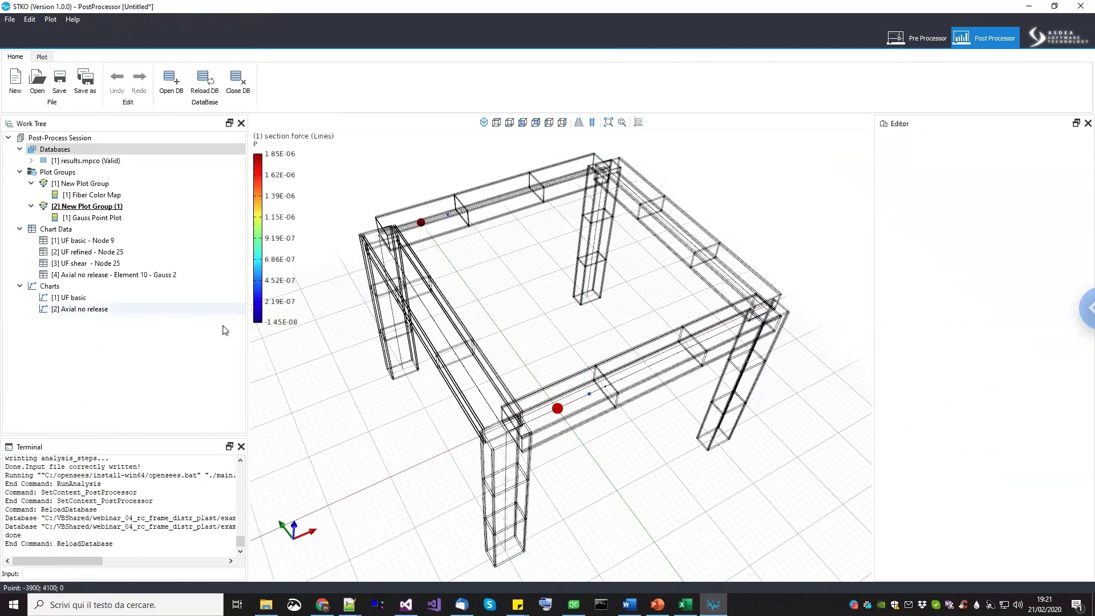
middle_click_drag(346, 354, 352, 345)
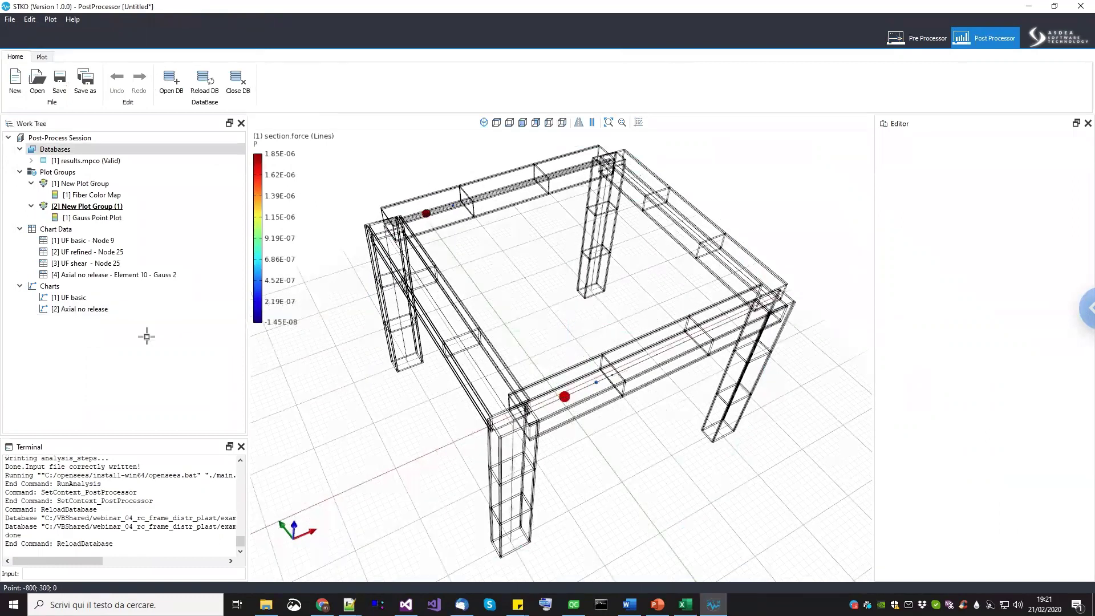
Extract section force P of element 10, Gauss 2 against the time step ID from all stages, and create a chart from it.
right_click(75, 231)
left_click(77, 235)
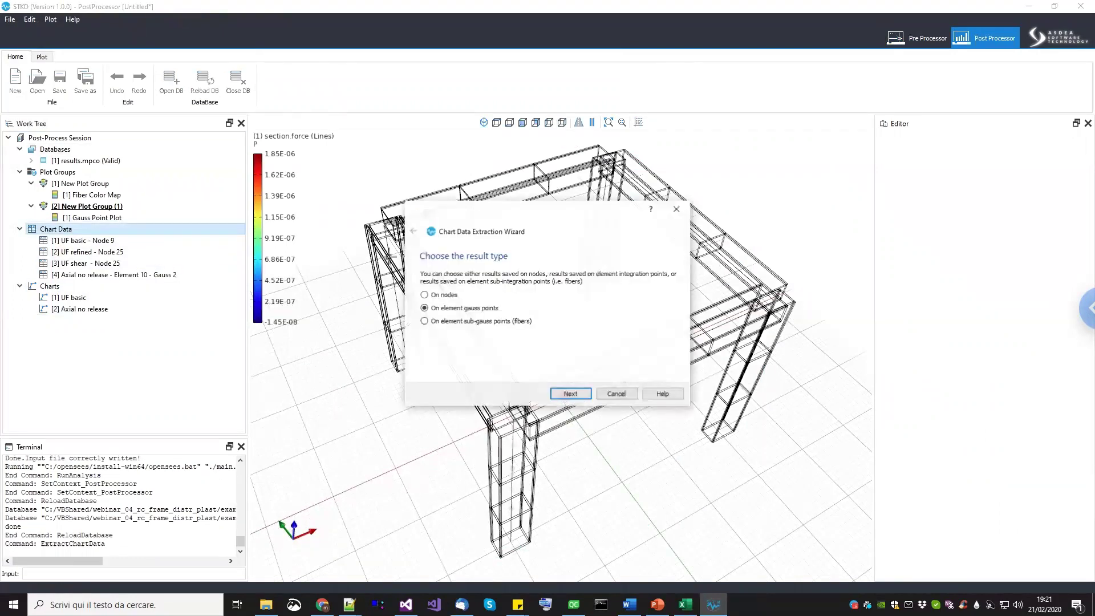
left_click(565, 392)
left_click(467, 336)
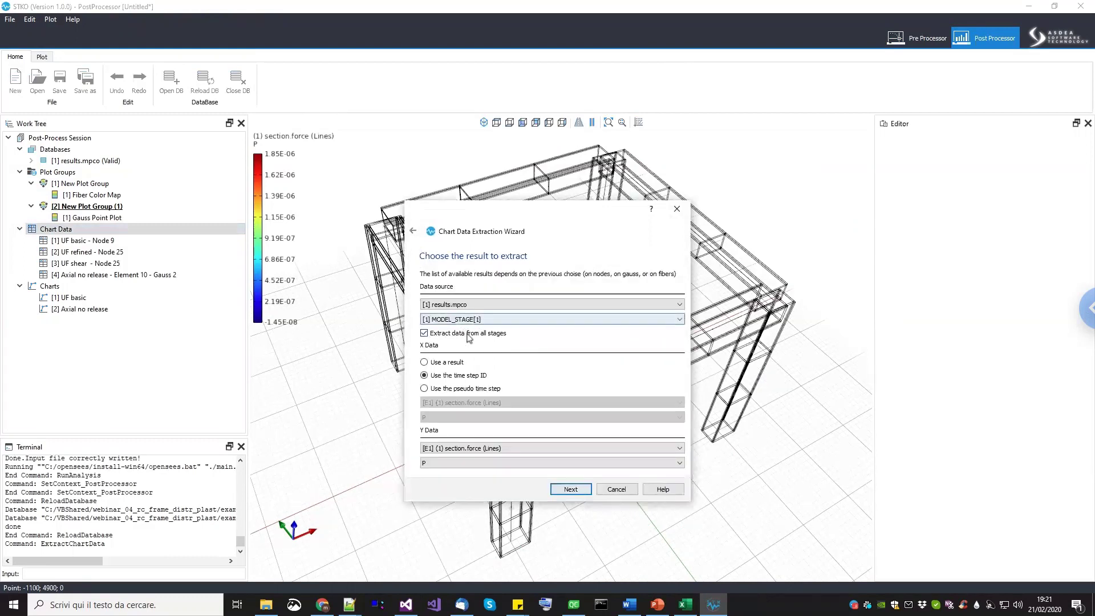
left_click(480, 464)
left_click(478, 464)
left_click(478, 463)
left_click(426, 376)
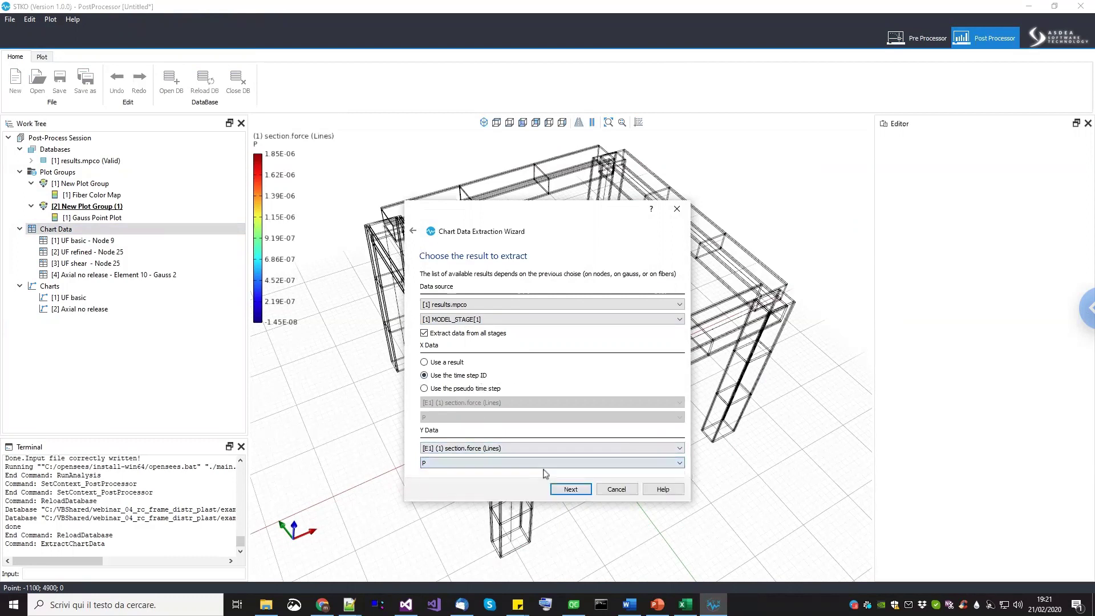
left_click(570, 489)
left_click(570, 489)
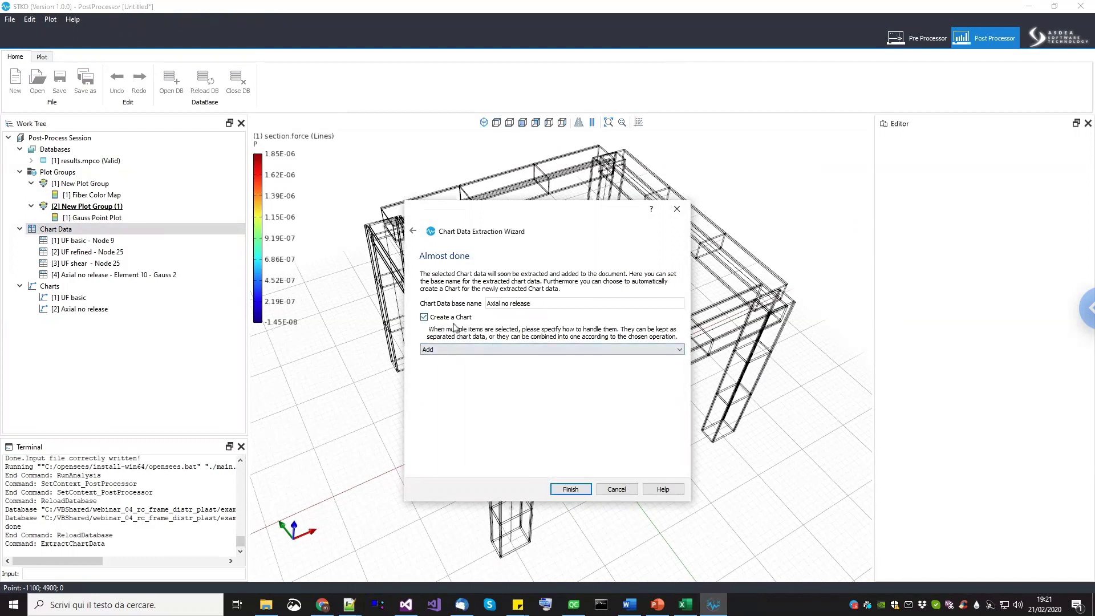
left_click(570, 490)
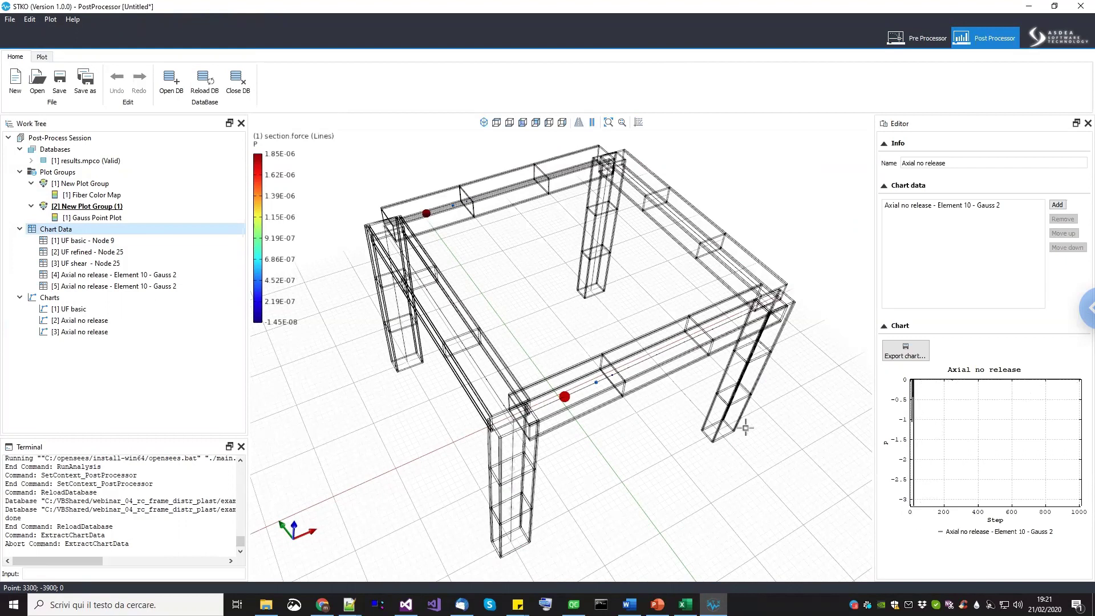
Delete the duplicate new chart and add the newly extracted axial force data to the original Axial no release chart.
right_click(100, 332)
left_click(114, 339)
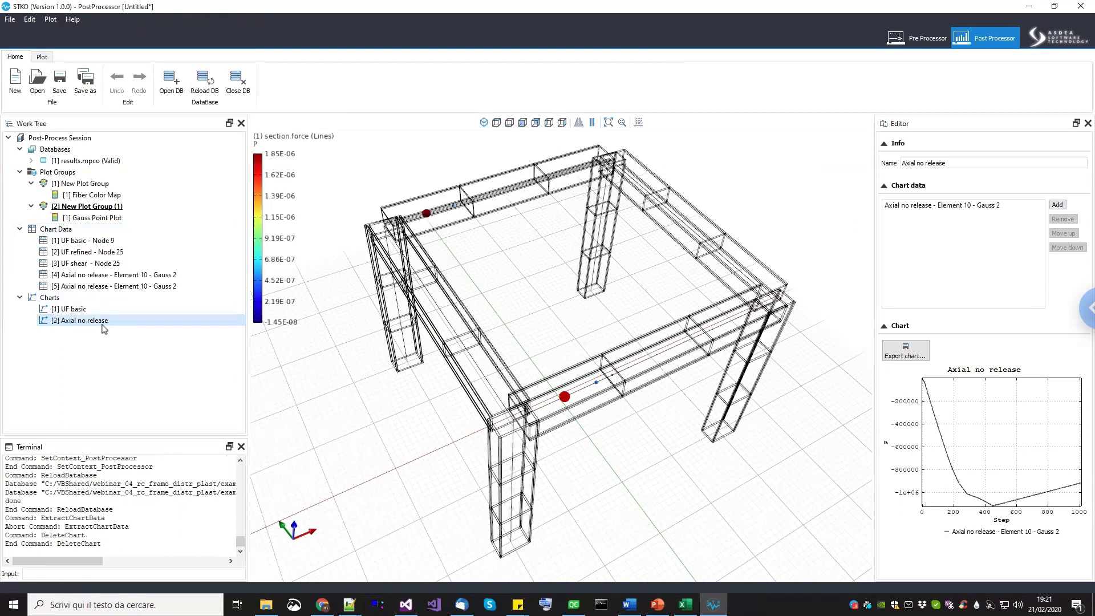
left_click(1057, 205)
left_click(558, 288)
left_click(552, 360)
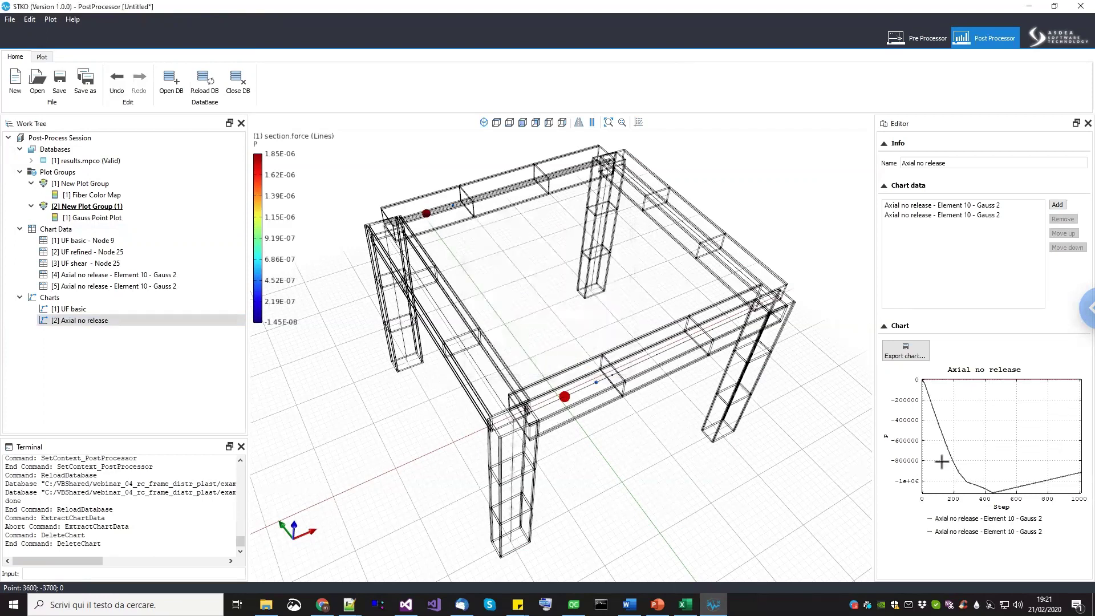
scroll(964, 406, "down", 4)
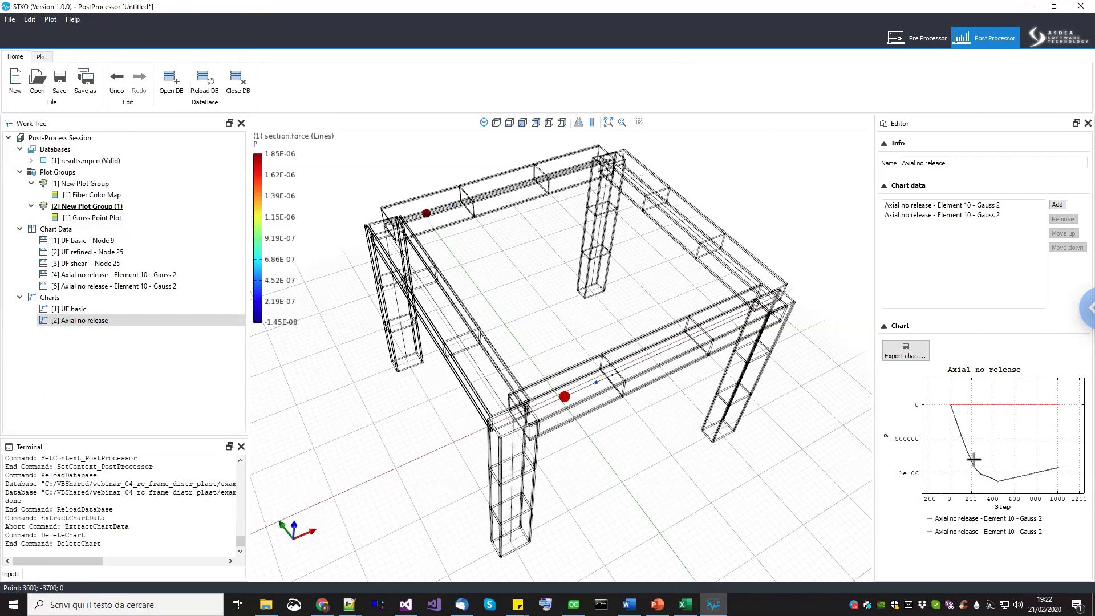
Create a new plot group and add a Surface Color Map to it.
middle_click_drag(598, 366, 571, 378)
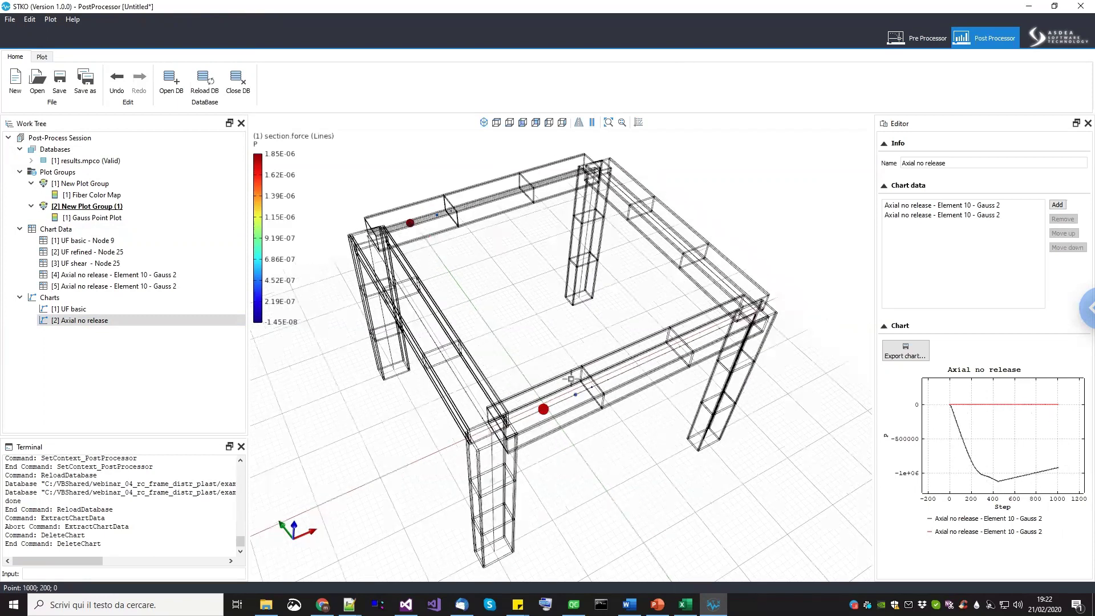
left_click(59, 171)
right_click(59, 171)
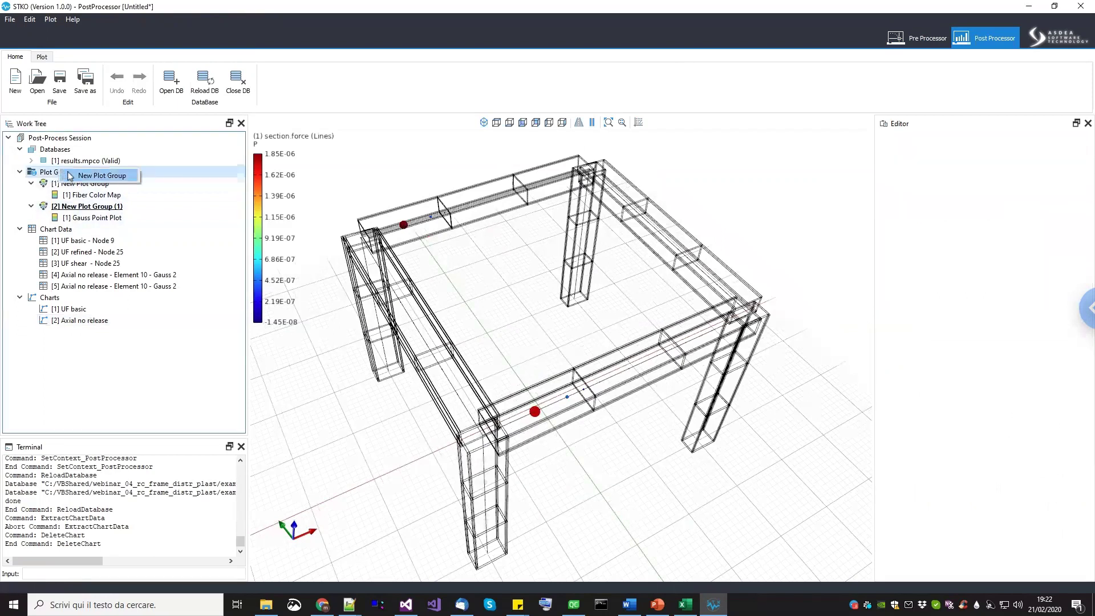
left_click(77, 176)
right_click(73, 229)
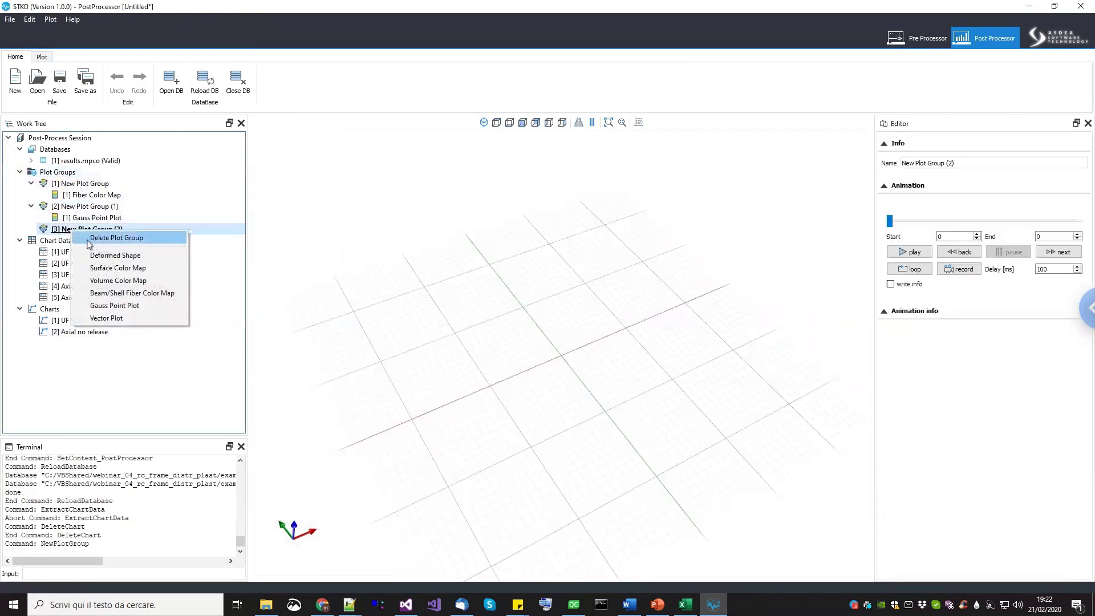
left_click(96, 269)
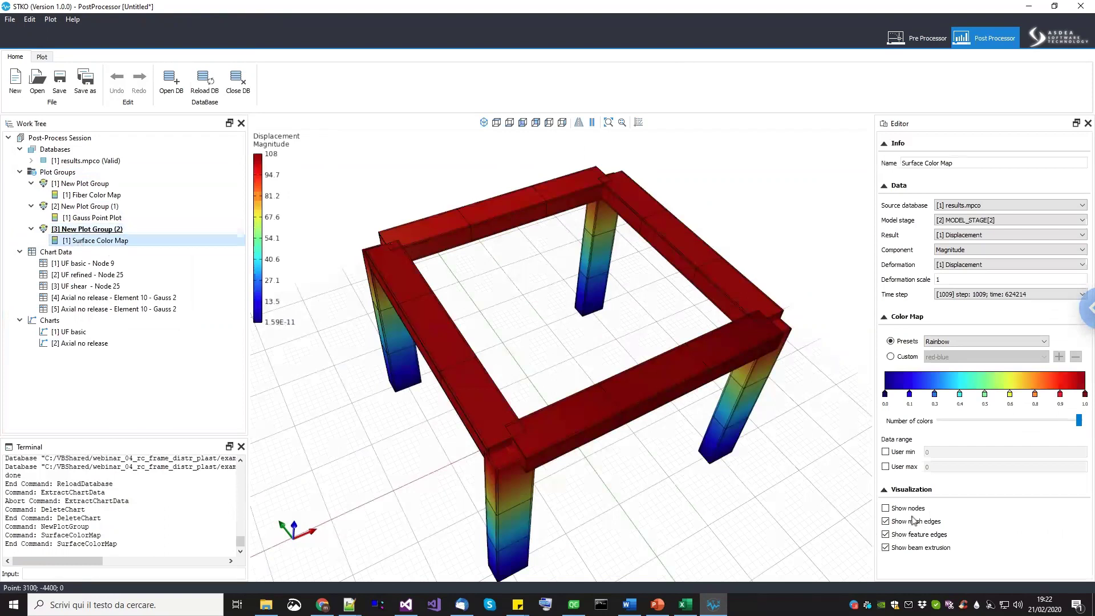
Show the nodes and hide the beam extrusion in the Surface Color Map, and set its deformation scale to 10.
left_click(912, 512)
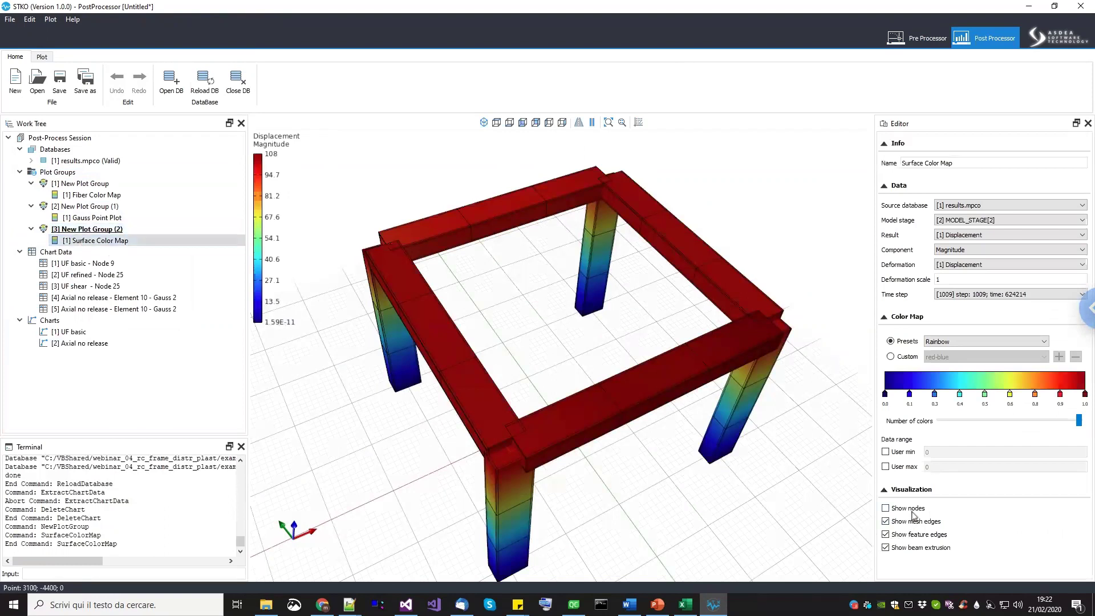
left_click(903, 549)
left_click_drag(611, 507, 747, 323)
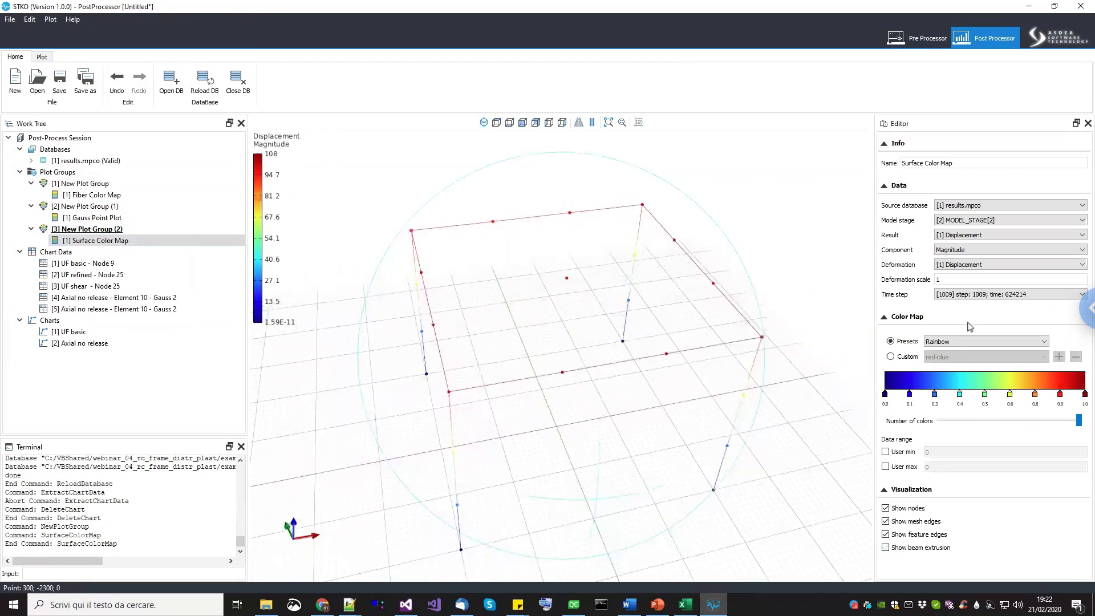
left_click(967, 279)
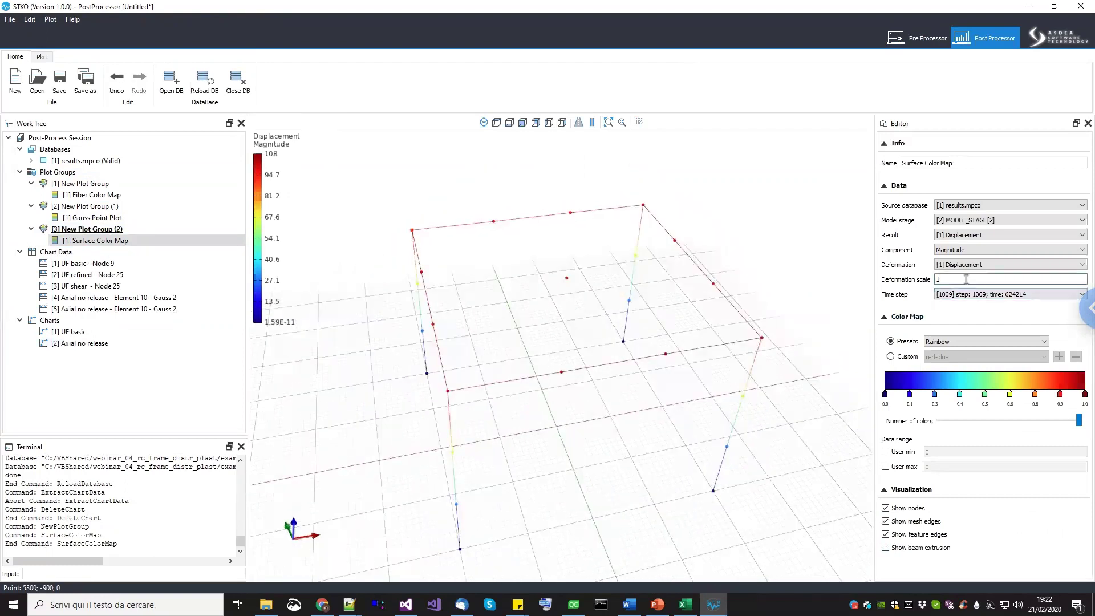
type("0")
left_click_drag(502, 317, 633, 342)
scroll(677, 280, "up", 3)
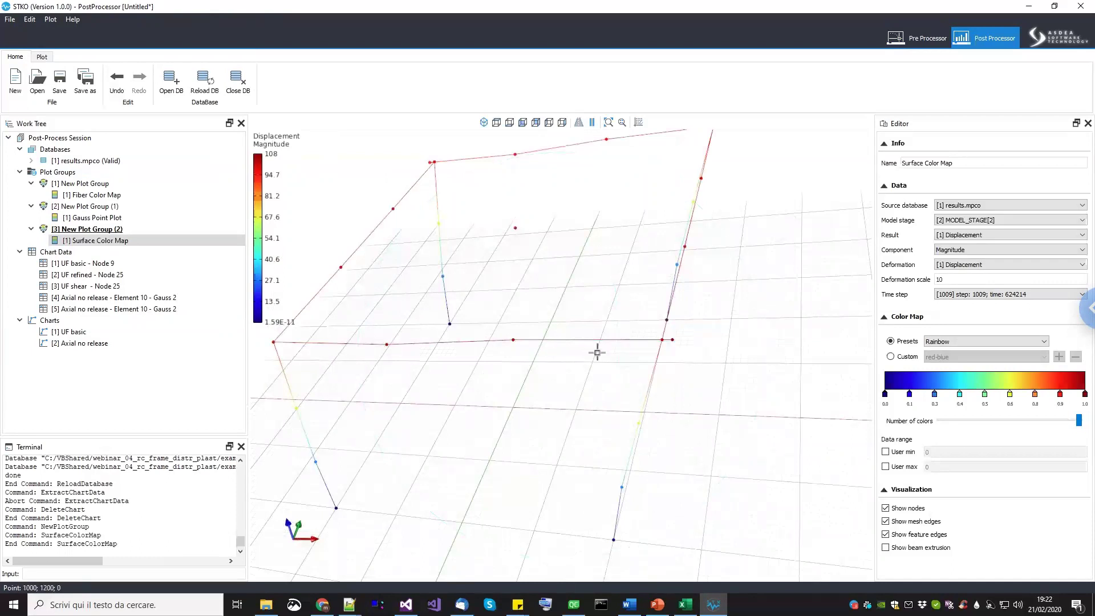
left_click_drag(576, 357, 516, 354)
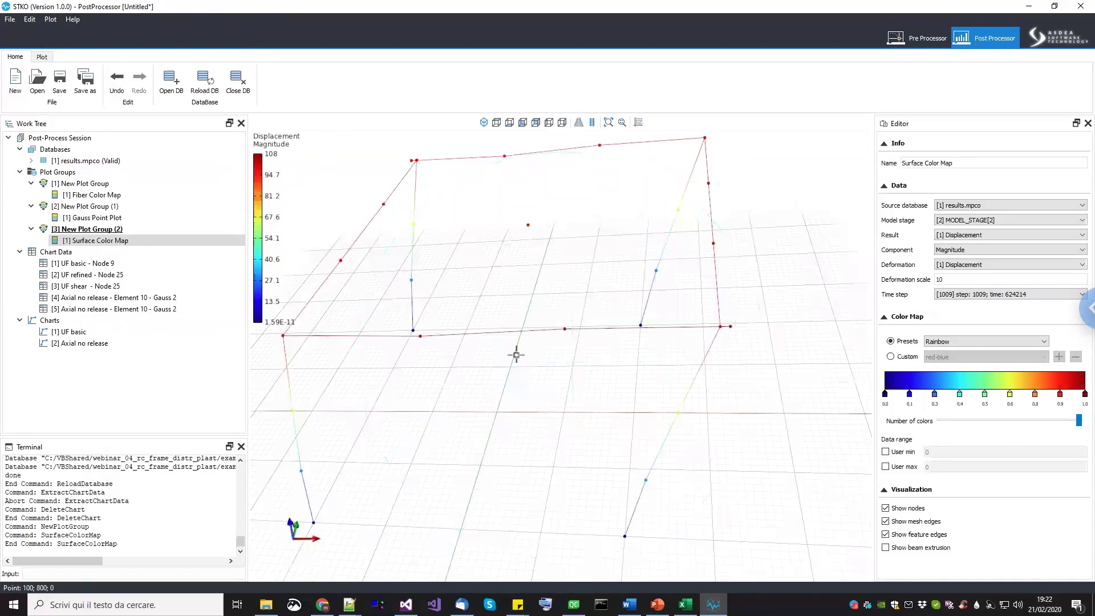
Advance the new plot group's animation to frame 961 to examine the beam ends, and reopen the Axial no release chart.
left_click(93, 228)
left_click_drag(900, 222, 1068, 221)
middle_click_drag(680, 329, 587, 375)
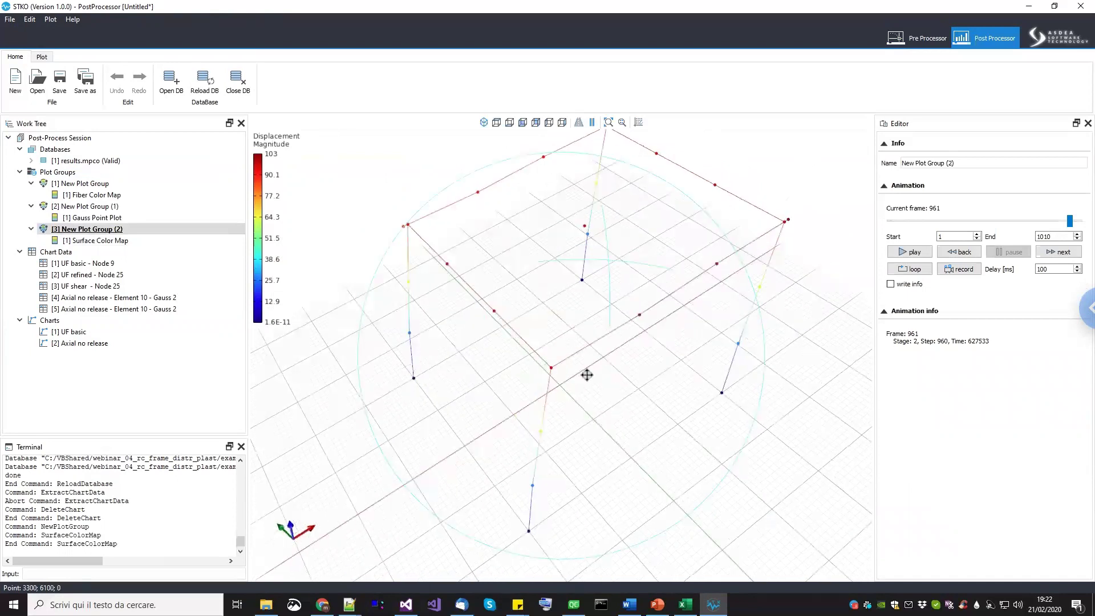
middle_click_drag(521, 435, 497, 238)
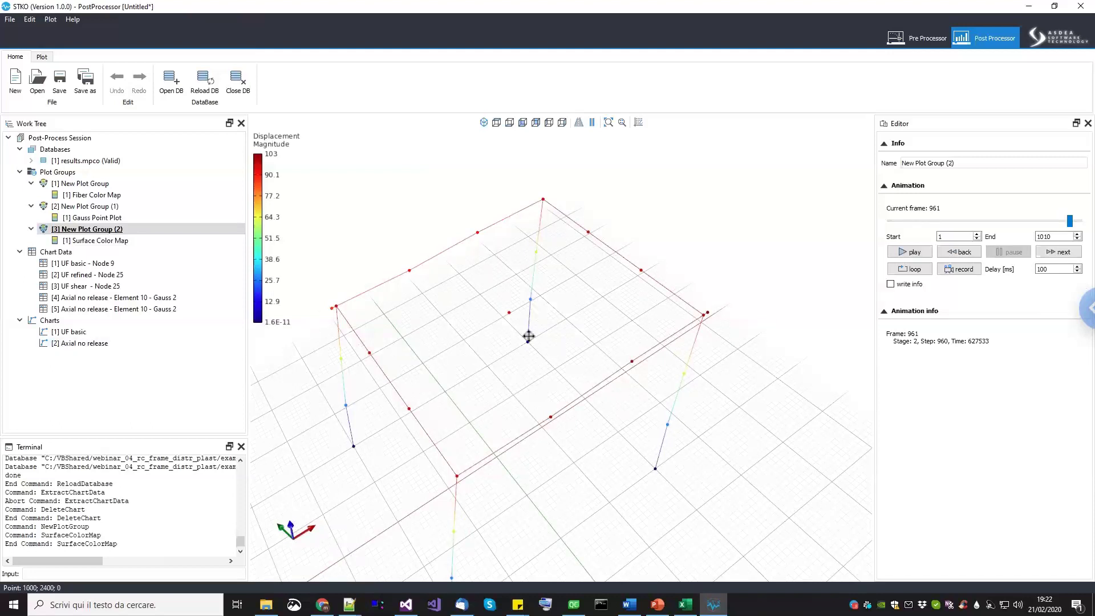
middle_click_drag(529, 336, 567, 317)
left_click(85, 344)
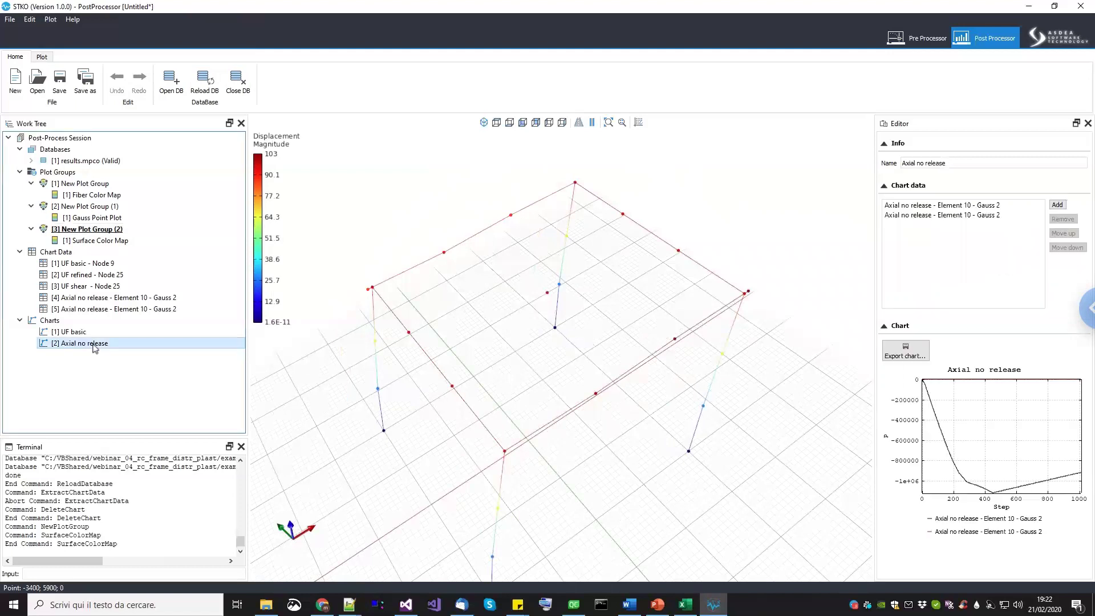
Inspect the data tables of both Axial no release datasets and the UF shear - Node 25 dataset.
left_click(106, 309)
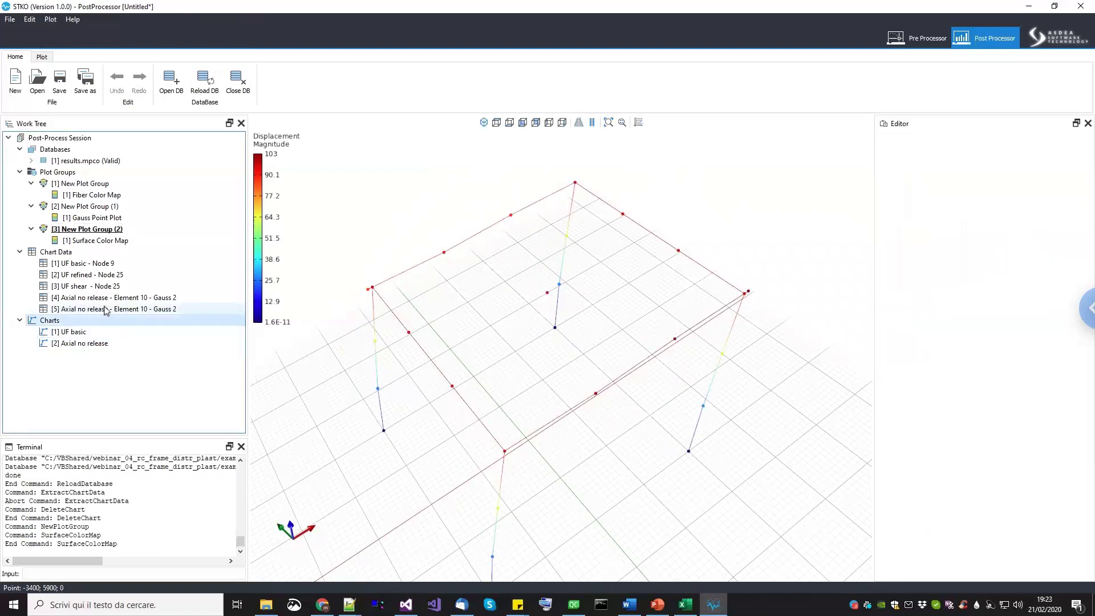
left_click(929, 207)
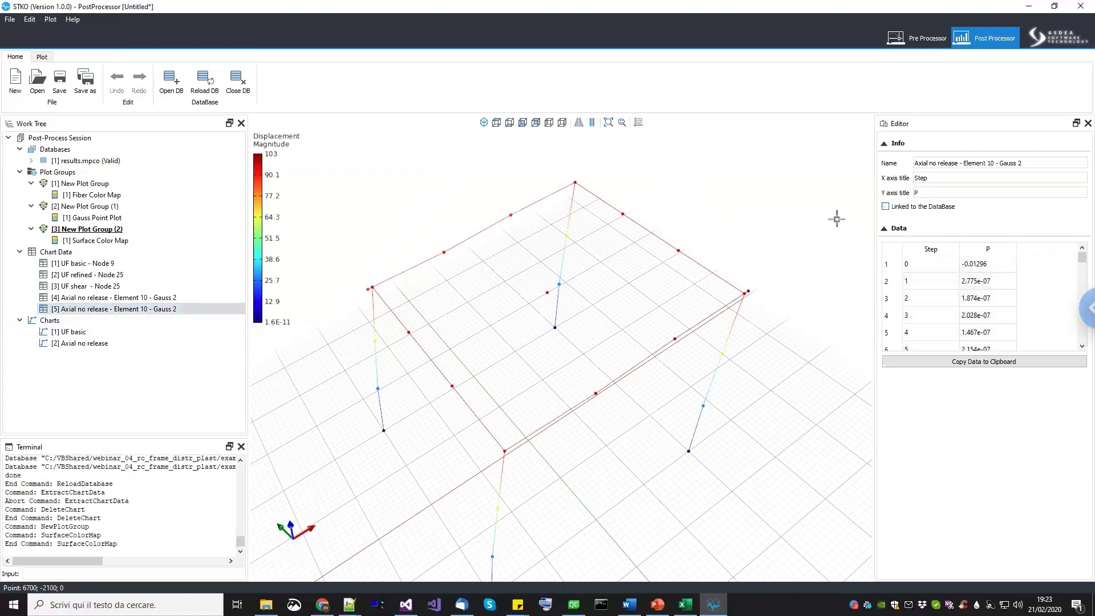
left_click(208, 301)
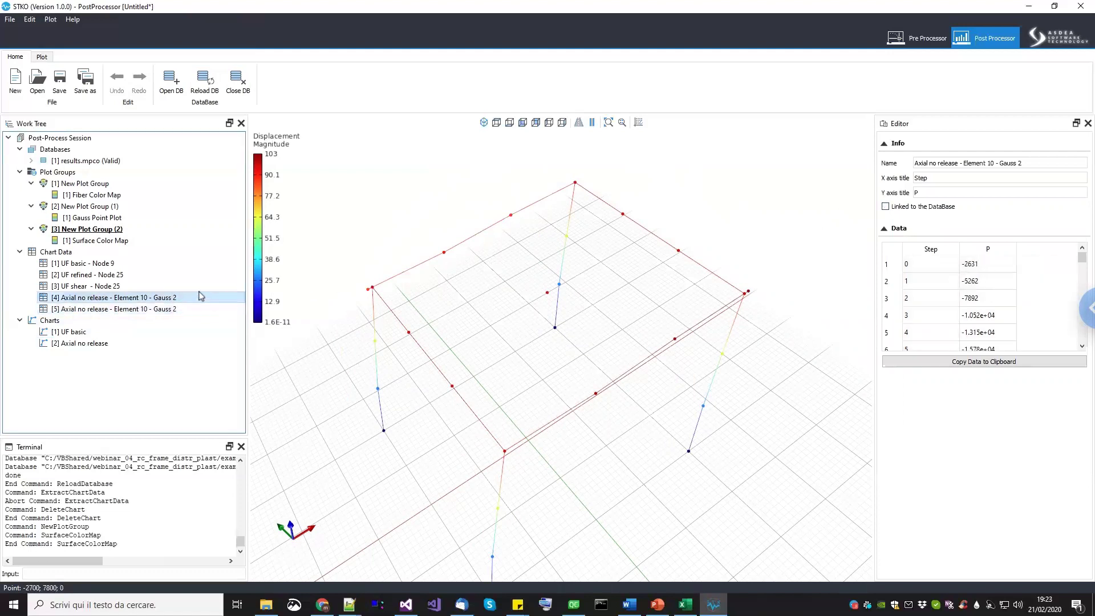
left_click(197, 287)
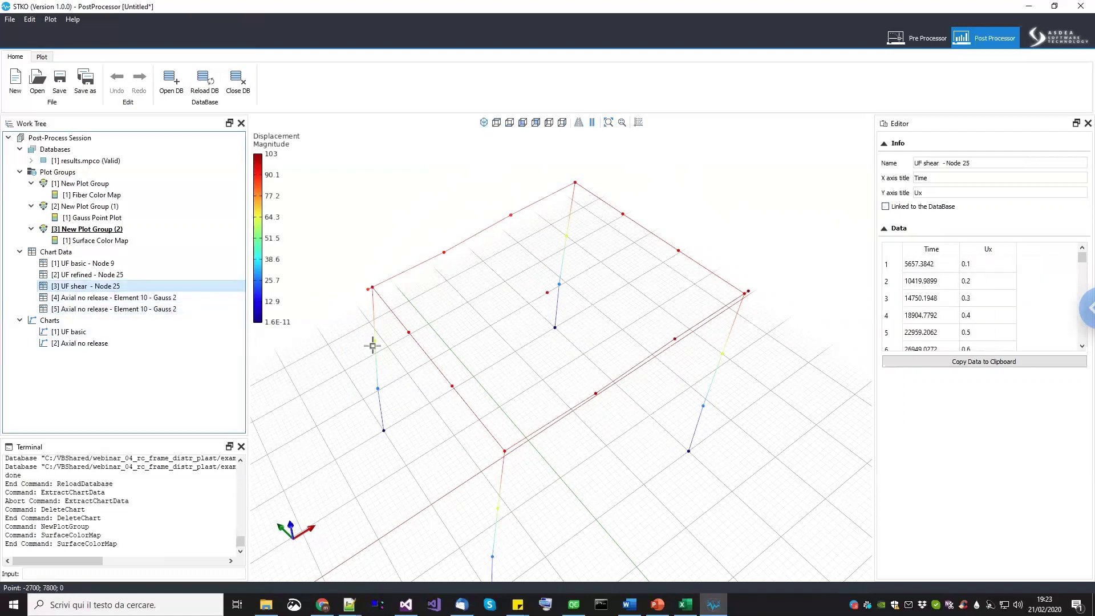
Display the plot group containing the Fiber Color Map and open the UF basic chart for review.
left_click(94, 183)
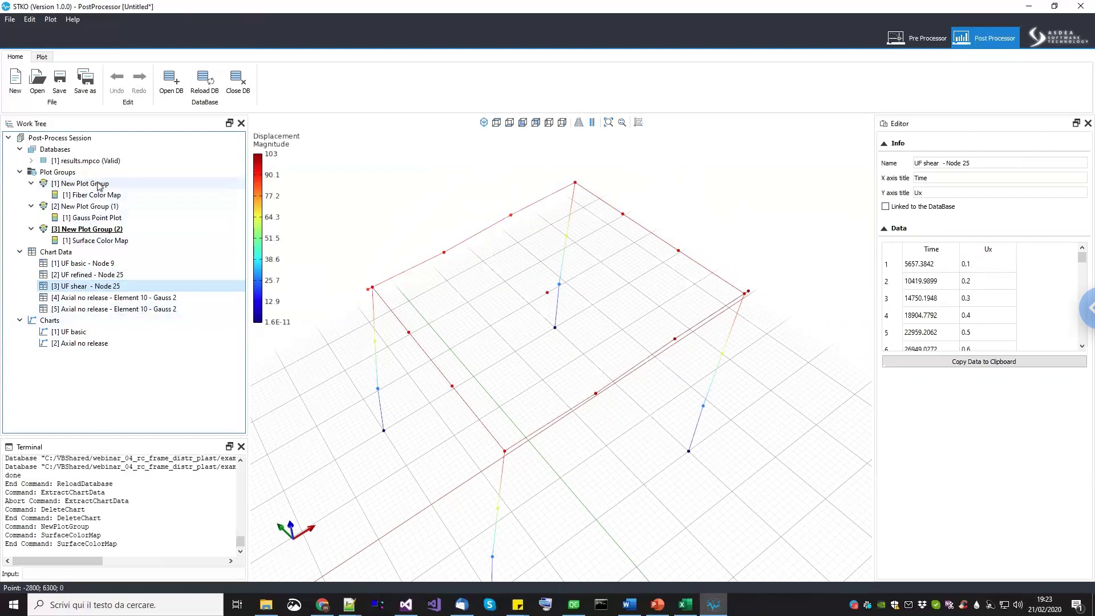
left_click_drag(551, 301, 520, 277)
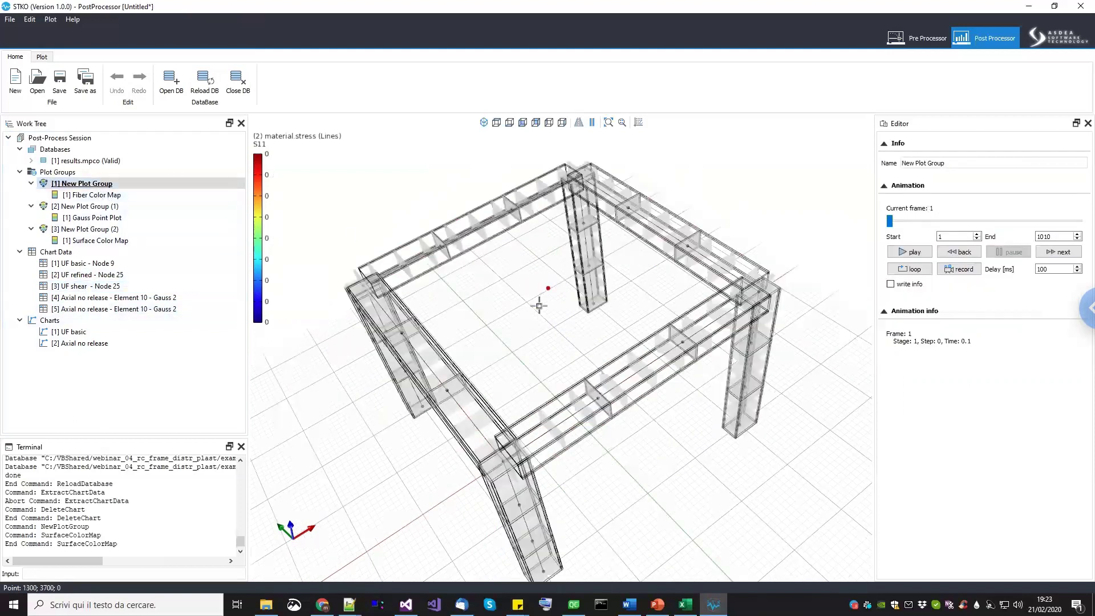
left_click(108, 332)
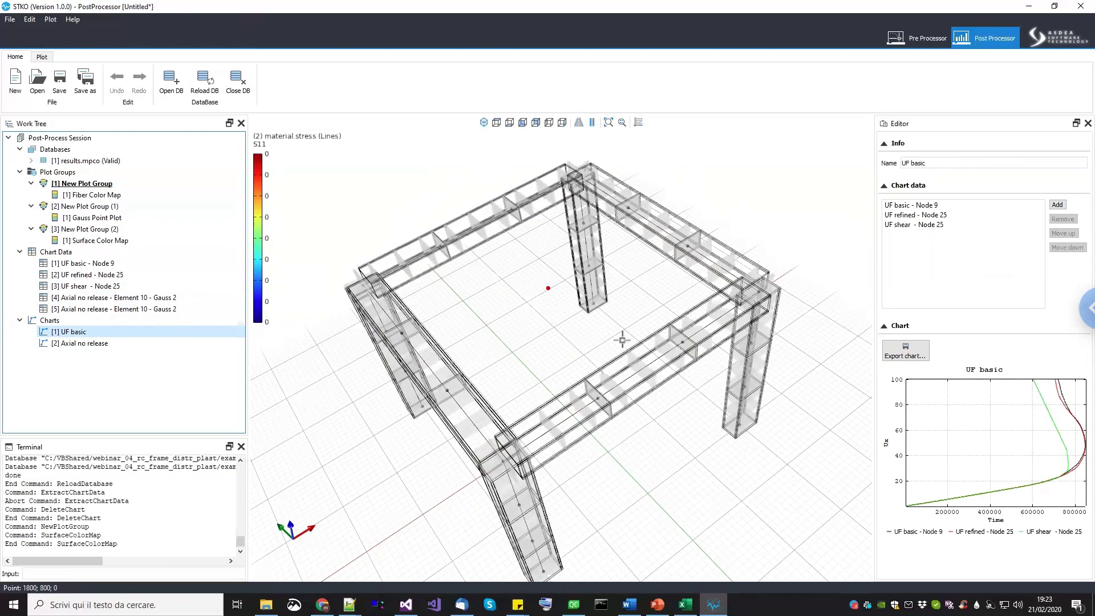
Set up a nodal chart data extraction of displacement Ux against pseudo time at node 25, without extracting from all stages.
right_click(73, 254)
left_click(188, 252)
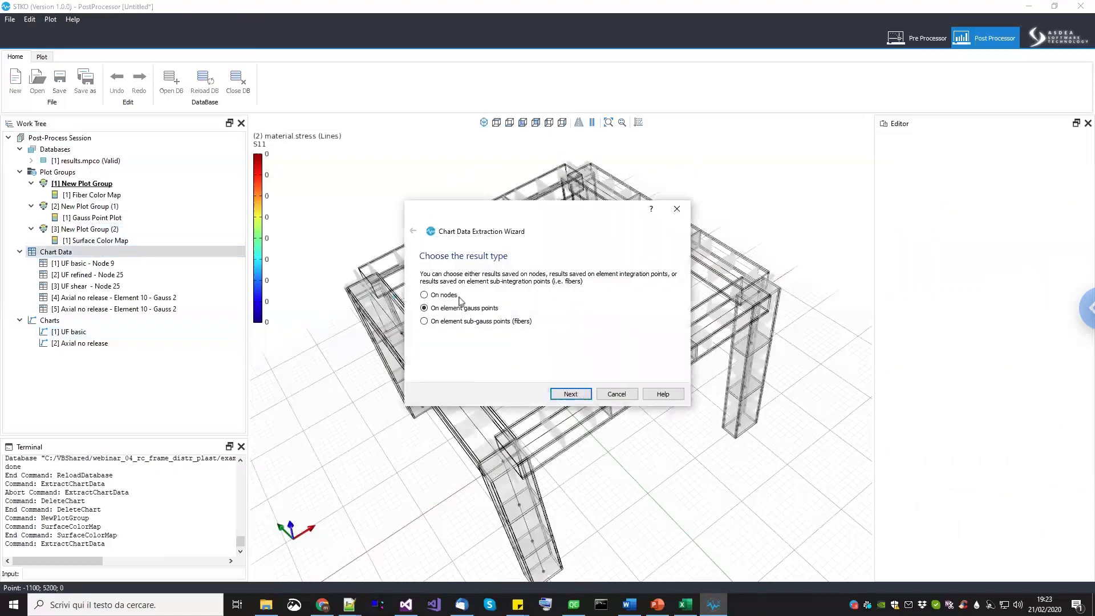
left_click(581, 395)
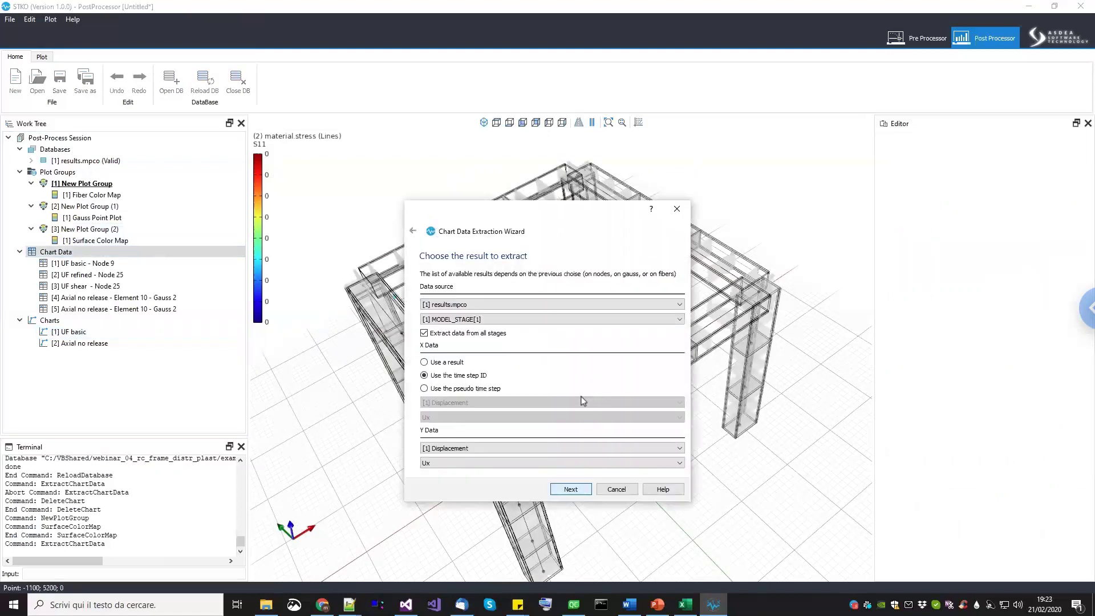
left_click(480, 334)
left_click(482, 319)
left_click(483, 336)
left_click(570, 490)
left_click(572, 489)
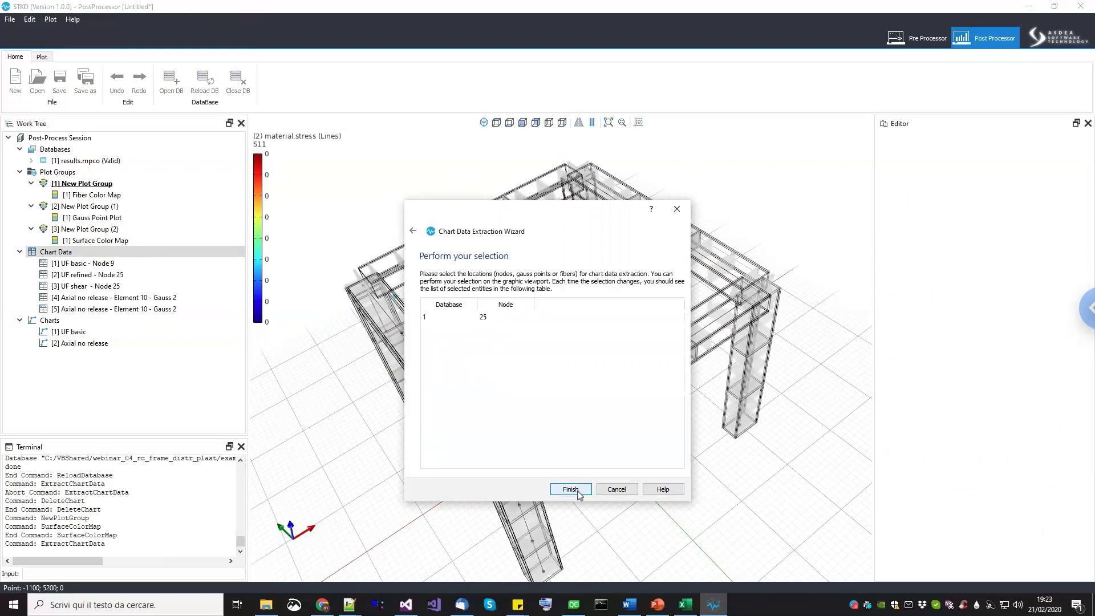
Name the extracted chart data UF - release and finish the extraction with a chart created from it.
triple_click(508, 303)
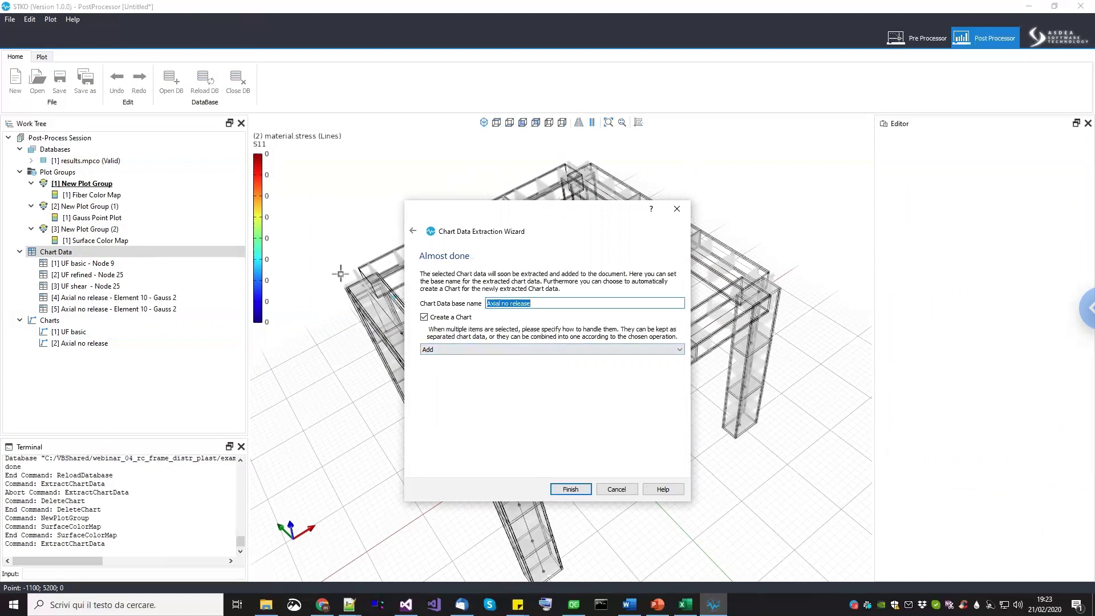
type("U")
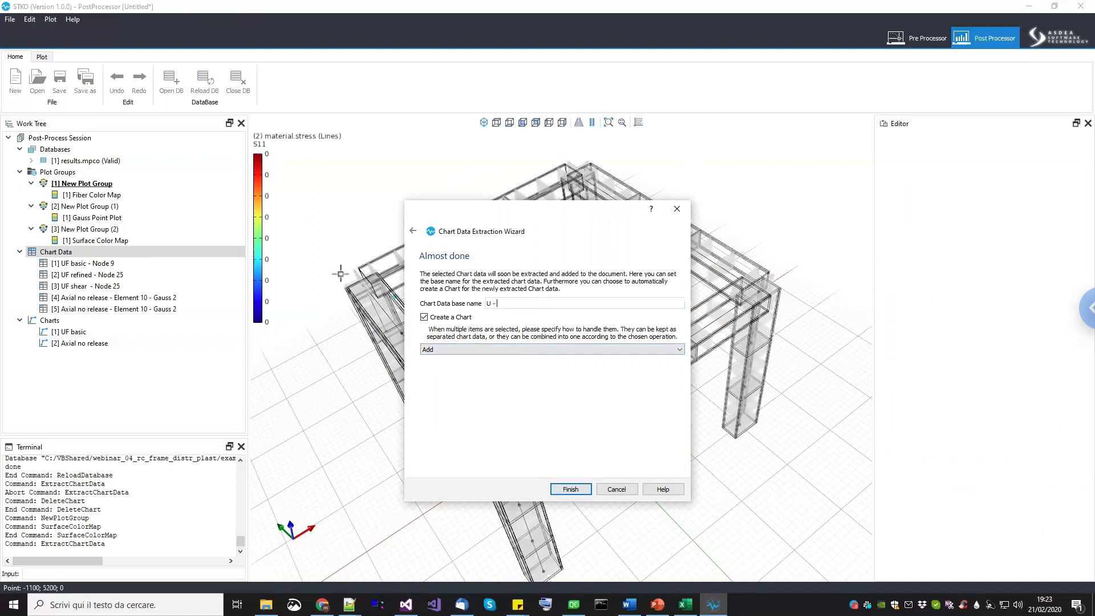
type(" - release")
left_click(582, 492)
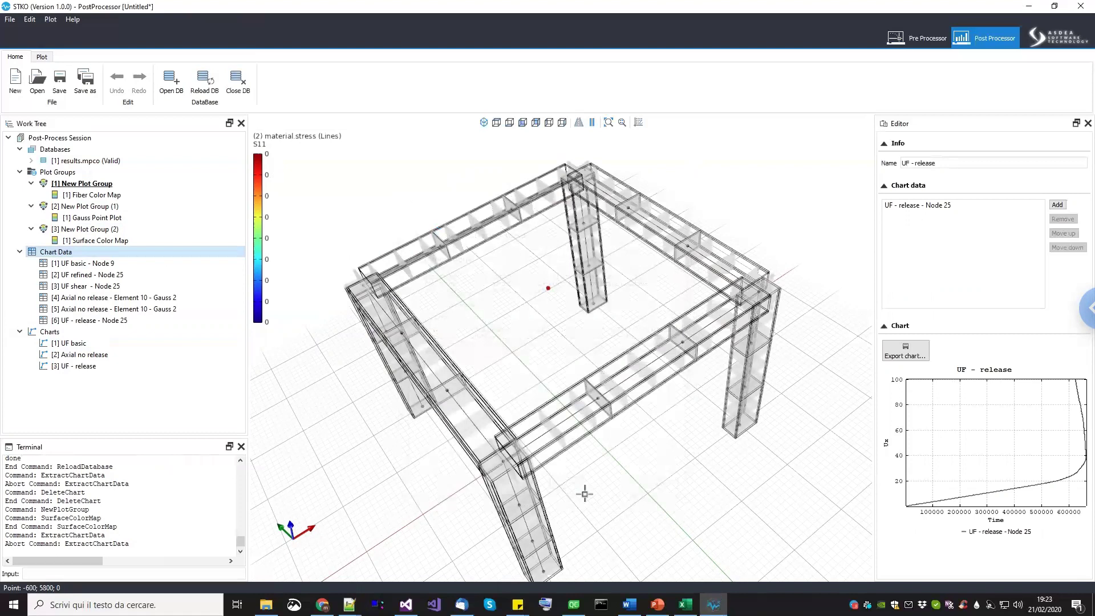
Delete the separate UF - release chart and add the UF - release - Node 25 data to the UF basic chart.
right_click(85, 371)
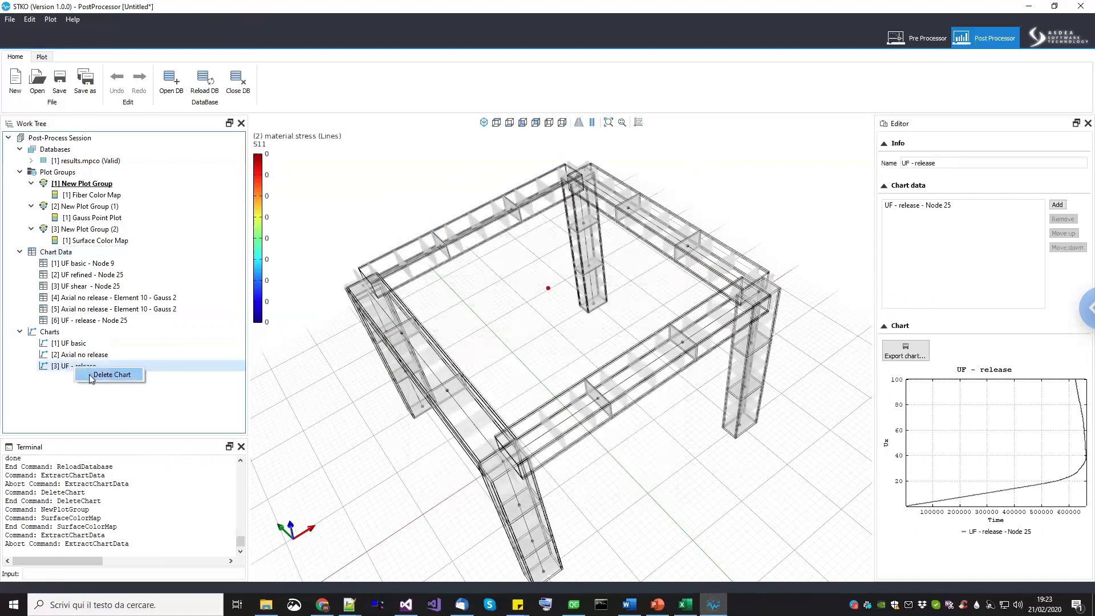
left_click(96, 377)
left_click(89, 345)
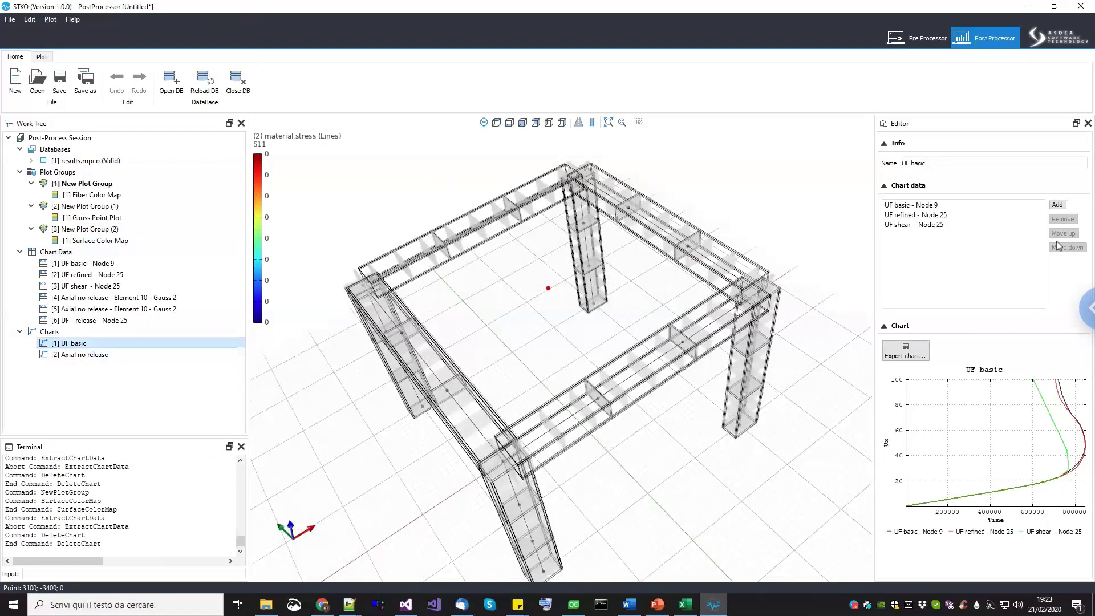
left_click(1057, 204)
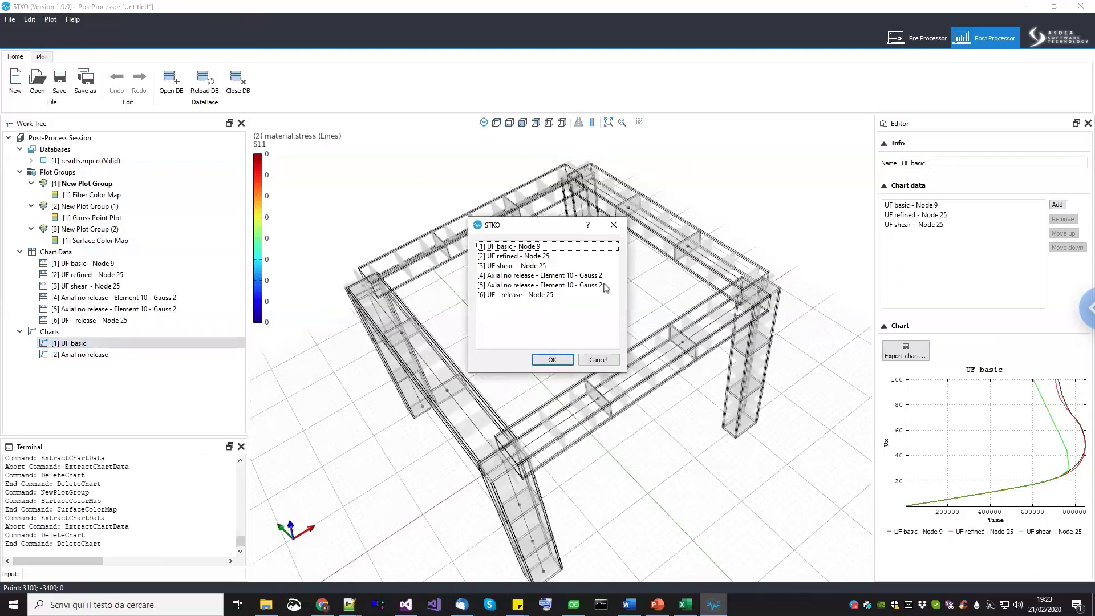
left_click(547, 294)
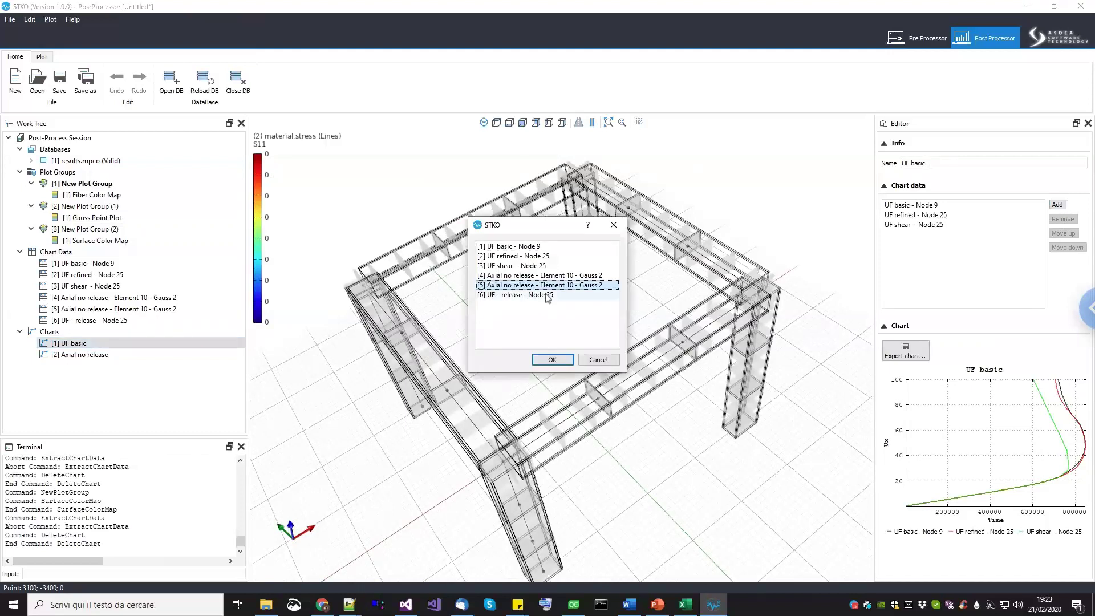
left_click(552, 359)
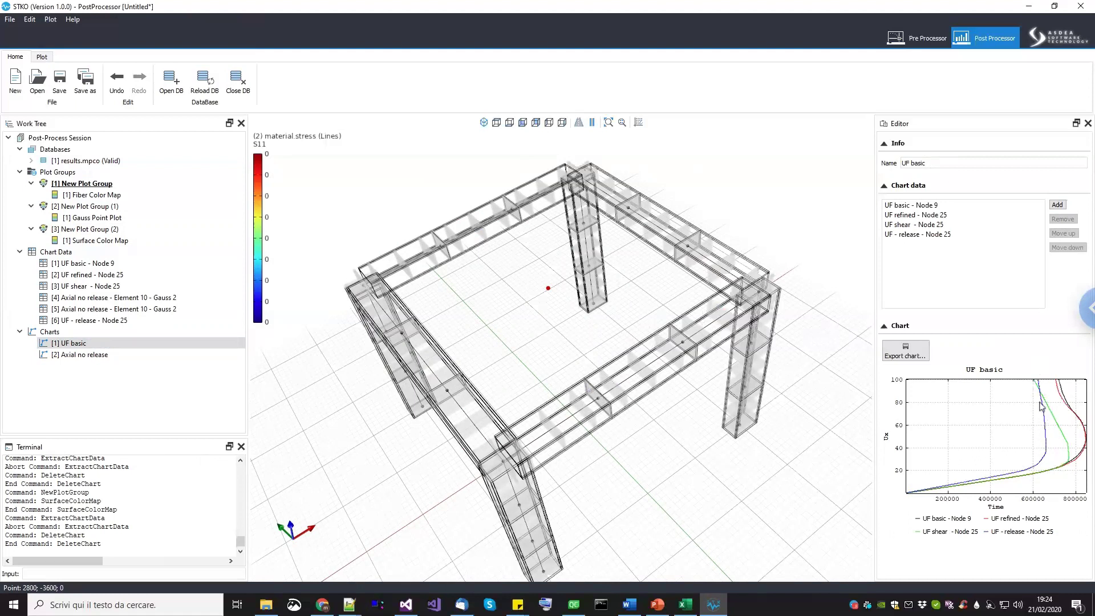
middle_click_drag(634, 370, 664, 328)
scroll(552, 337, "down", 2)
middle_click_drag(550, 331, 572, 353)
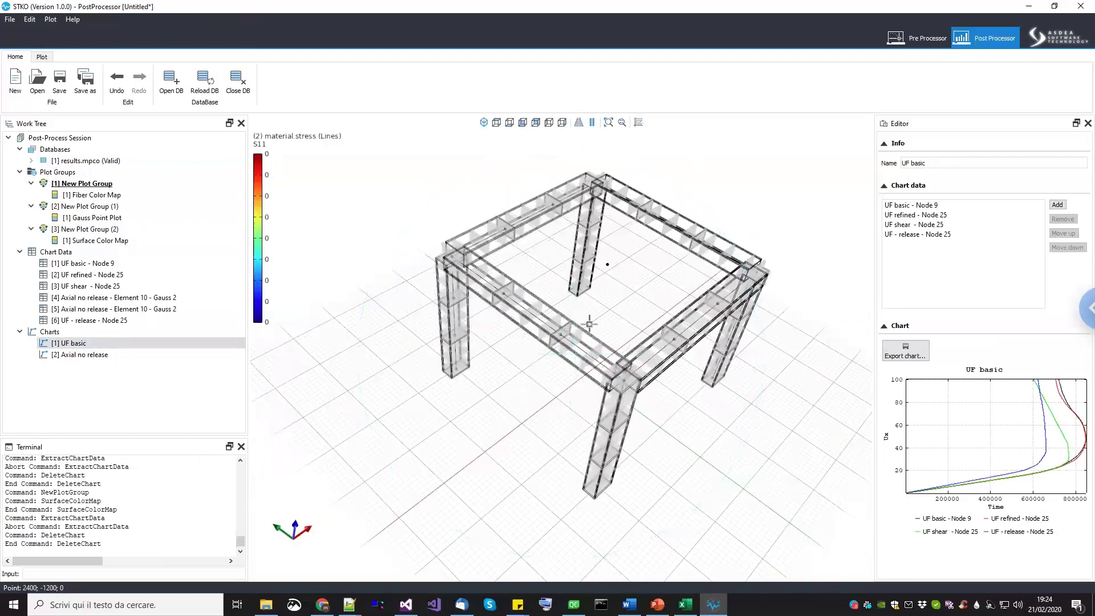
middle_click_drag(635, 399, 599, 408)
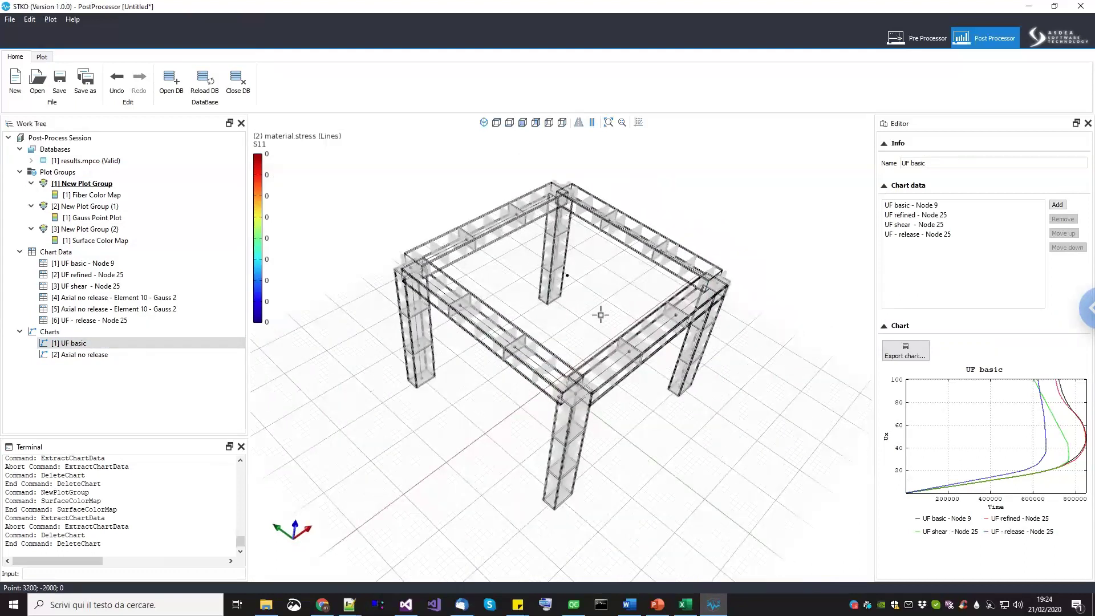
scroll(582, 308, "up", 2)
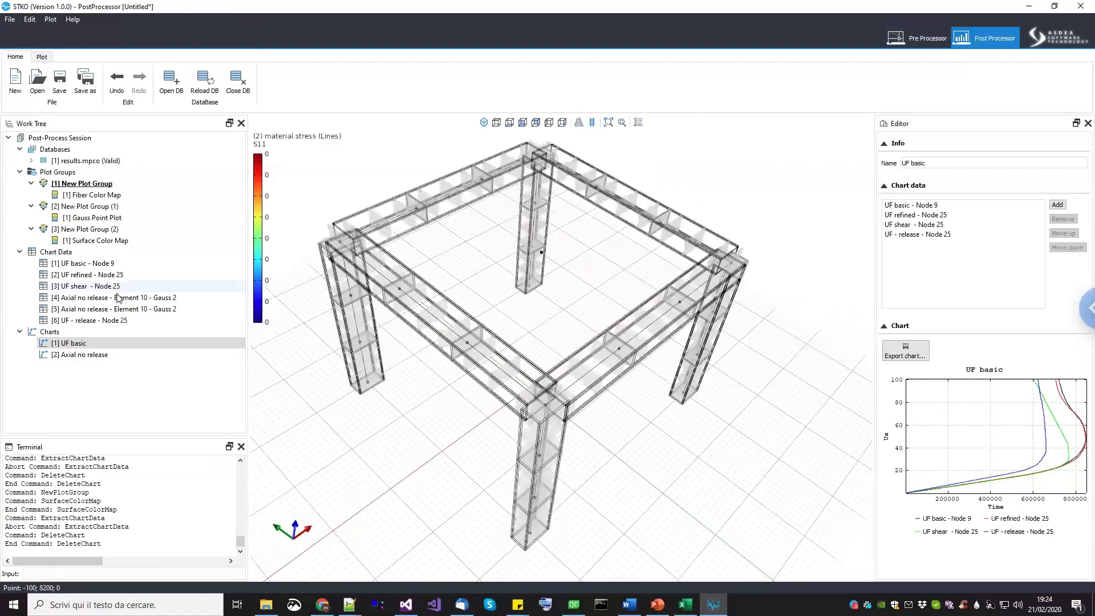
left_click(95, 320)
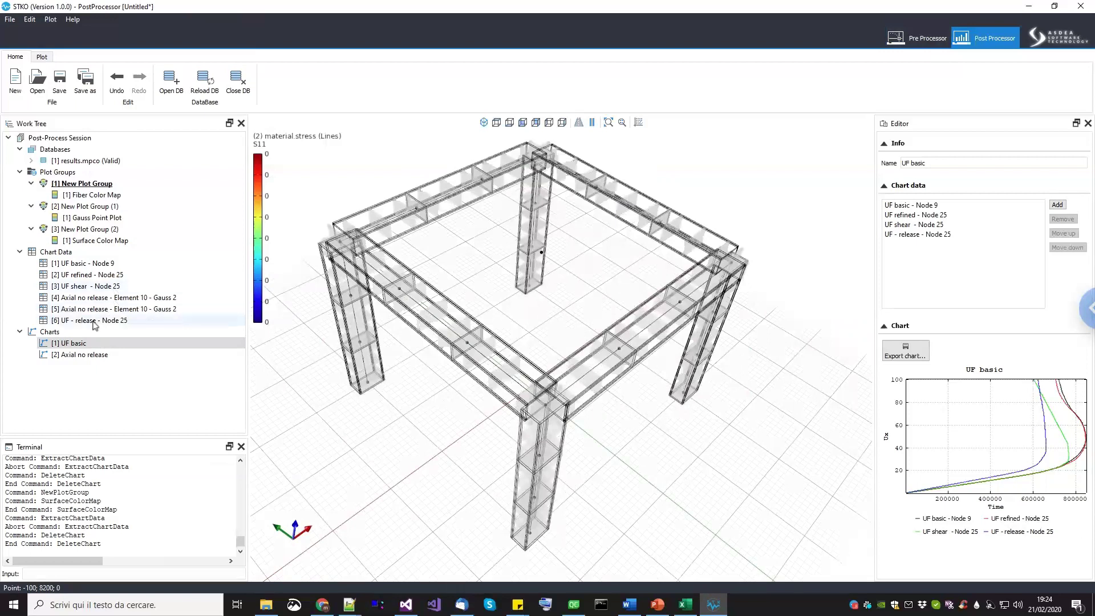
Switch to the pre-processor, save the model, and save a copy as model_shear_release_joint in the example_02 folder.
left_click(885, 207)
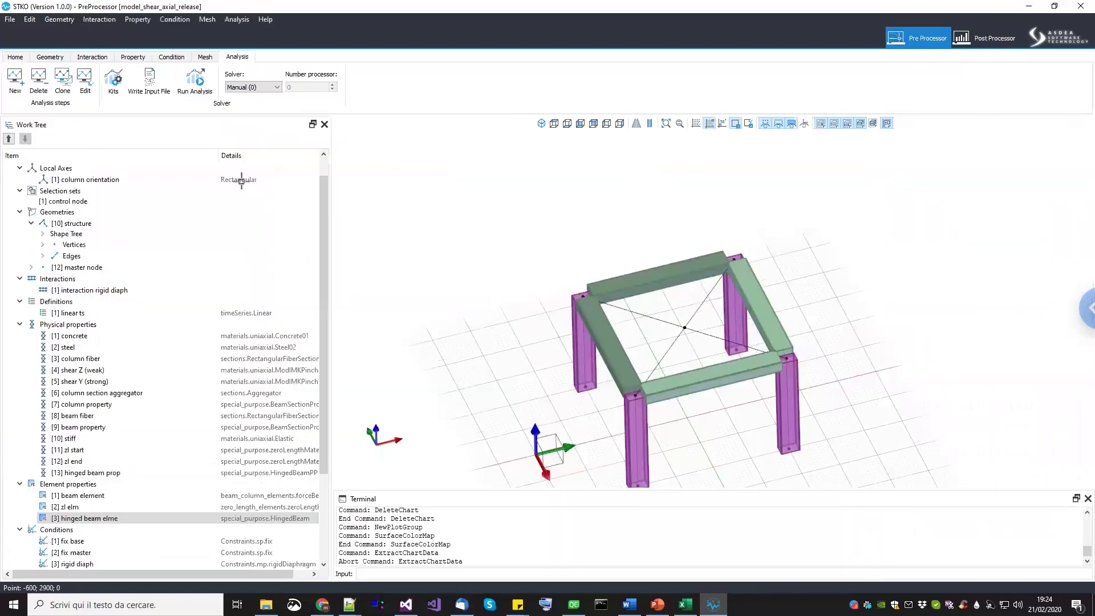
left_click(10, 19)
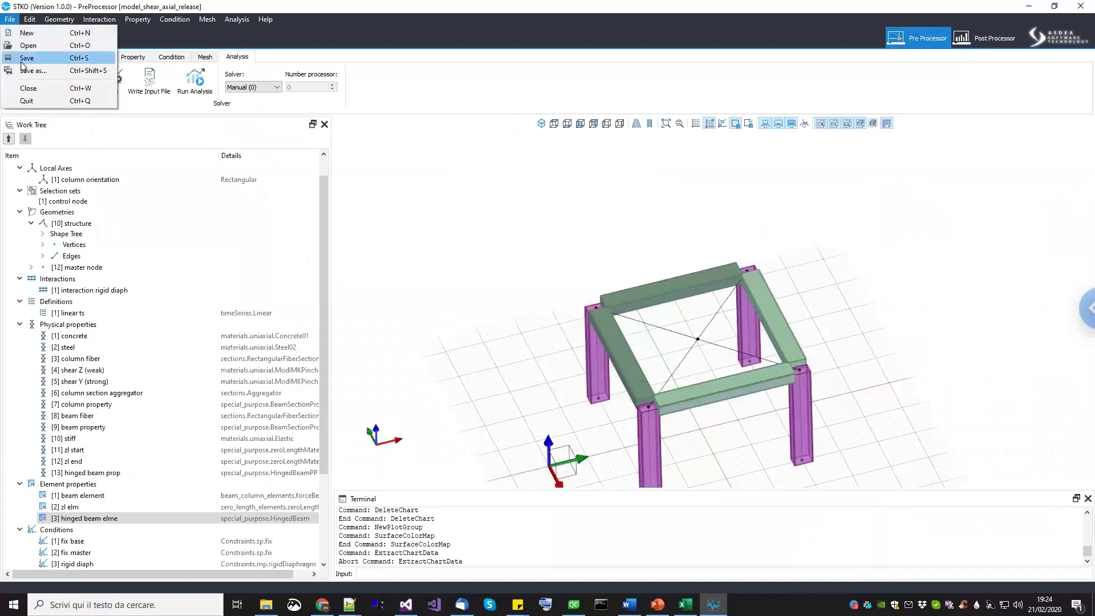
left_click(24, 58)
left_click(10, 18)
left_click(31, 71)
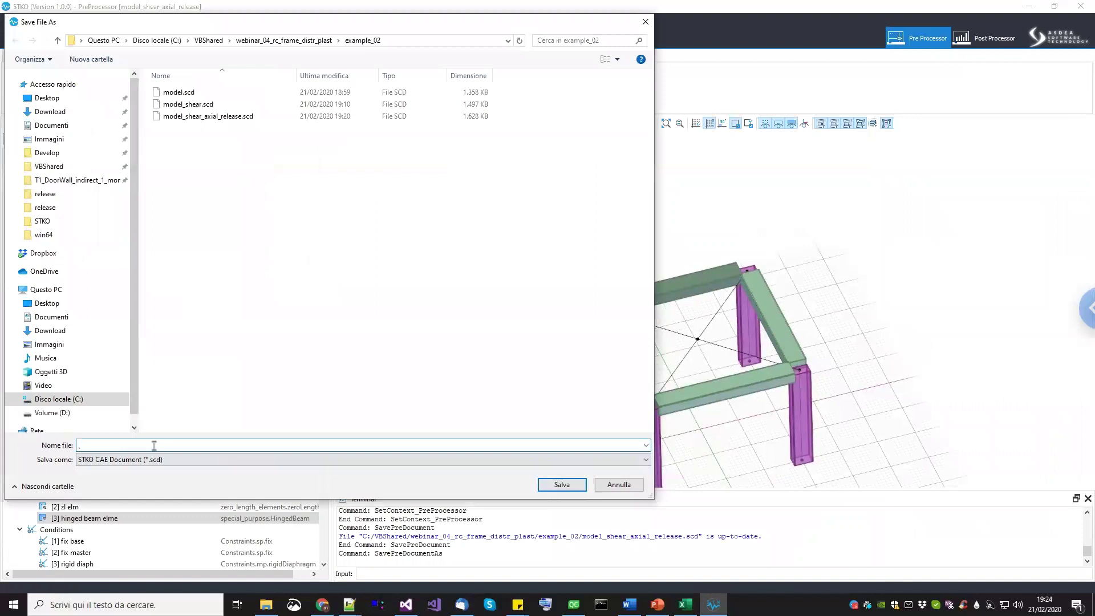
type("model_shear_release_joint")
left_click(584, 484)
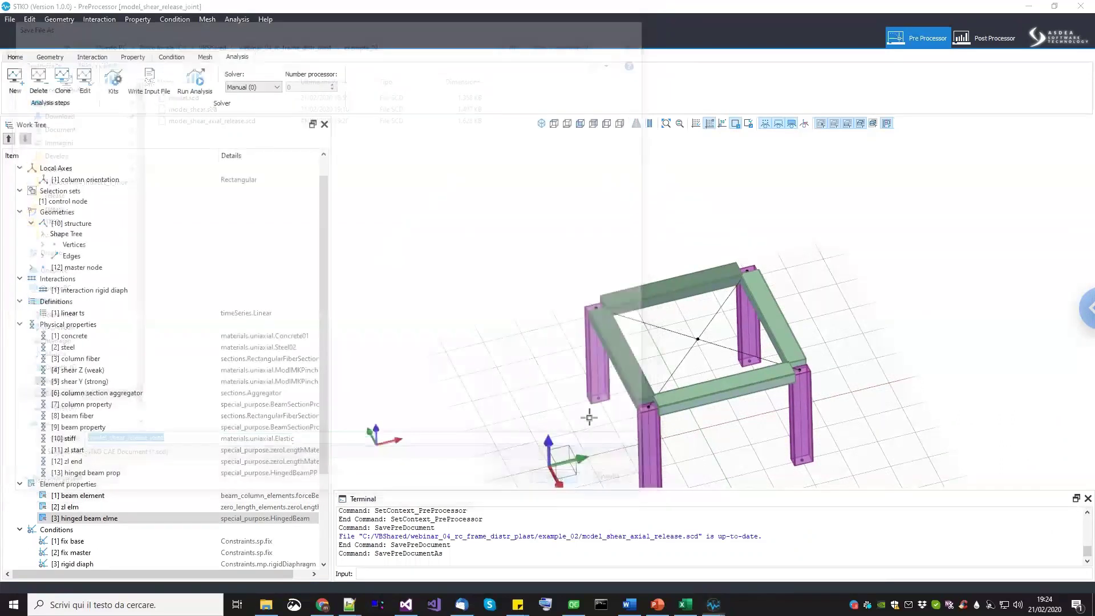
Show the frame's wireframe geometry and examine a corner where beams, column and rigid diaphragm link meet.
middle_click_drag(628, 366, 633, 370)
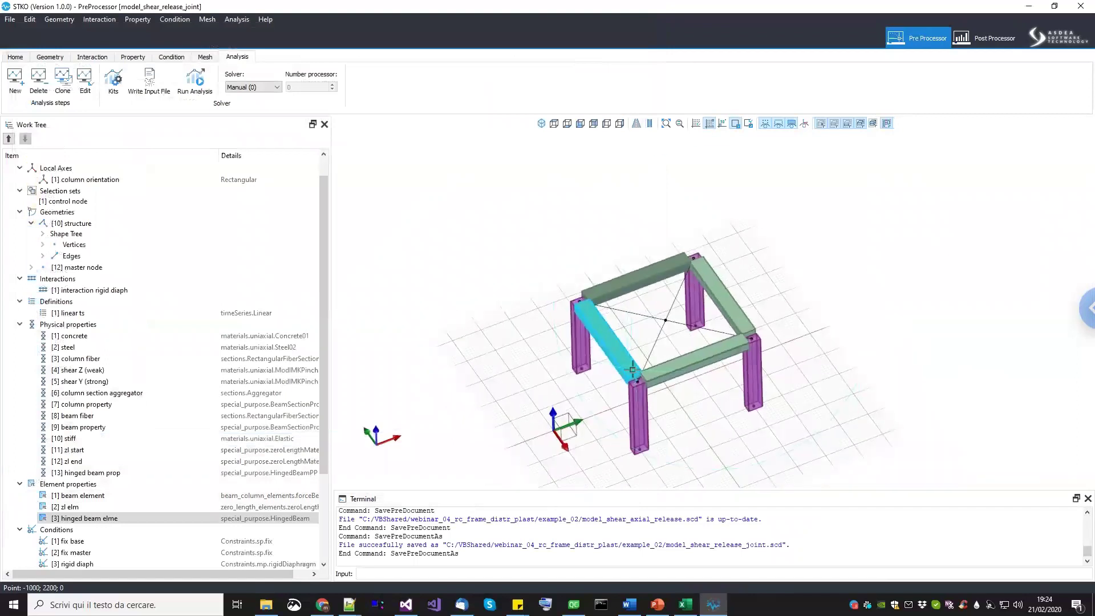
scroll(562, 308, "up", 3)
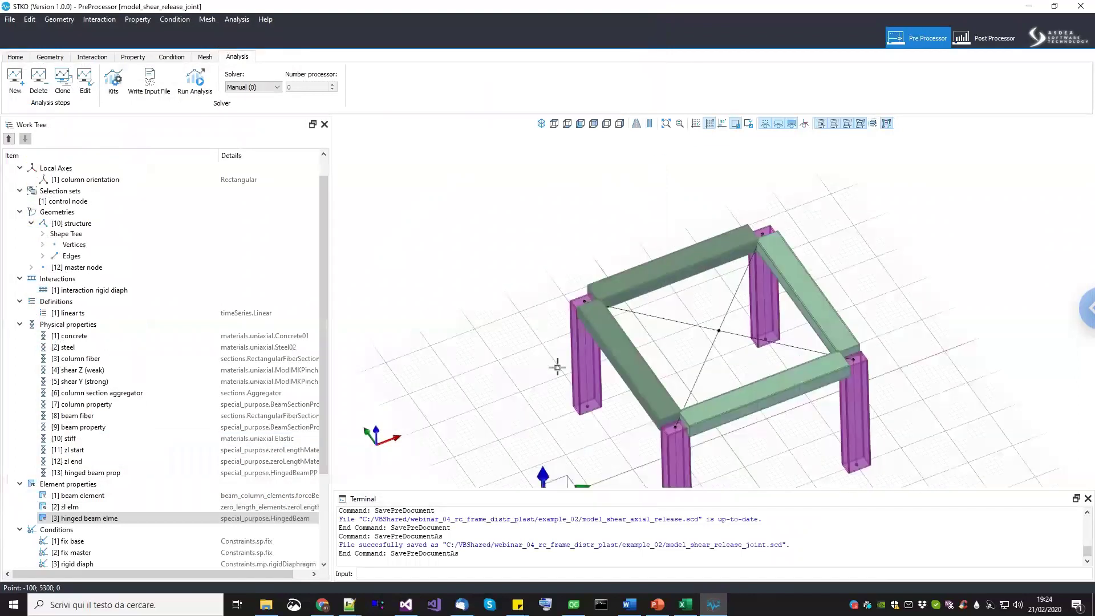
middle_click_drag(642, 309, 691, 363)
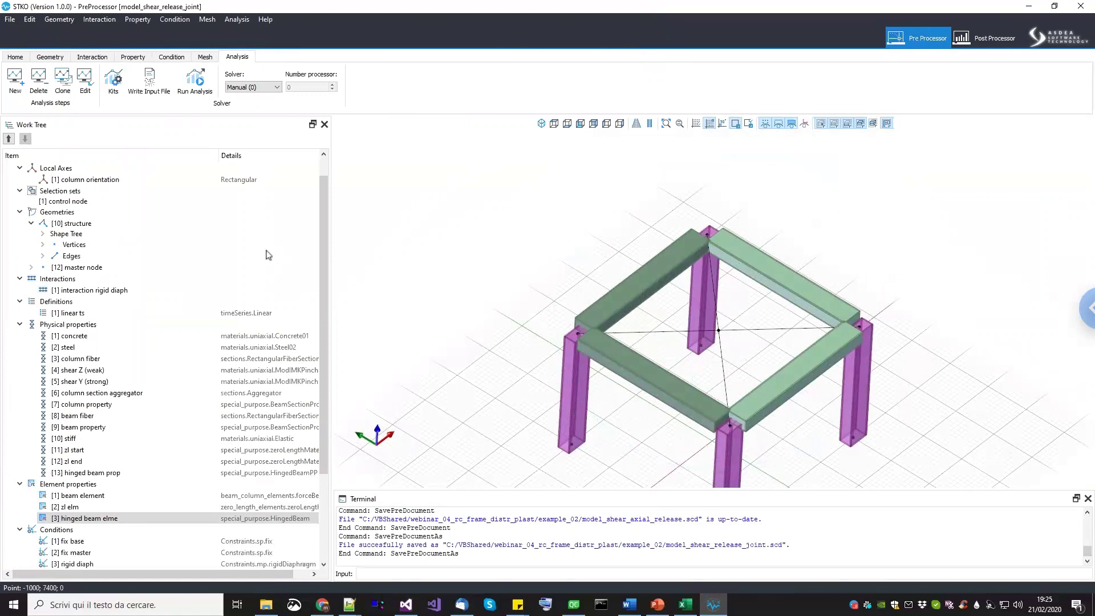
left_click(51, 58)
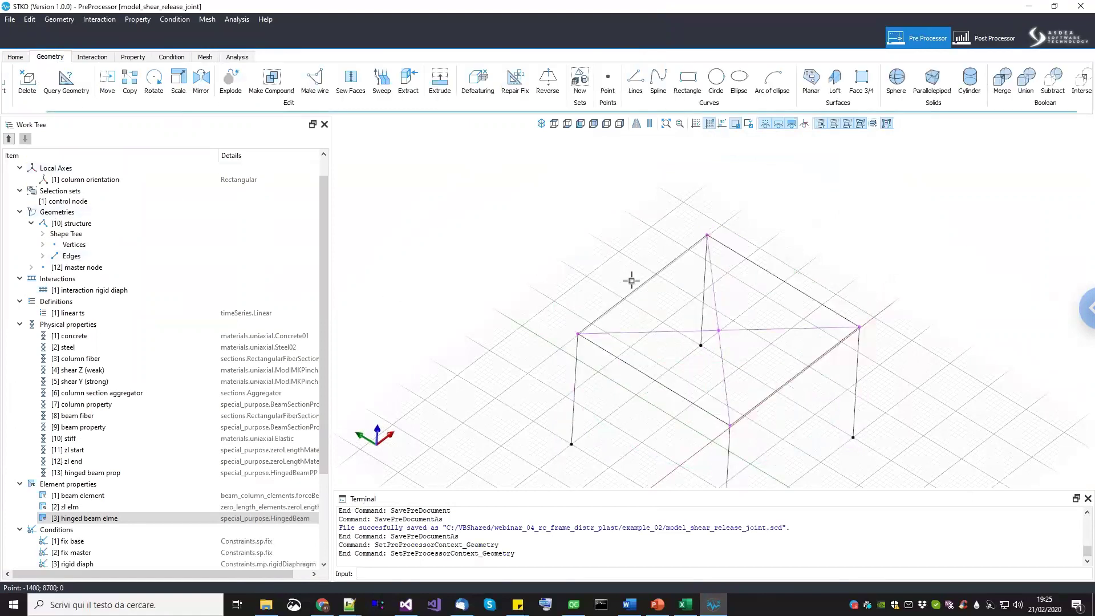
scroll(516, 299, "up", 5)
scroll(516, 298, "up", 2)
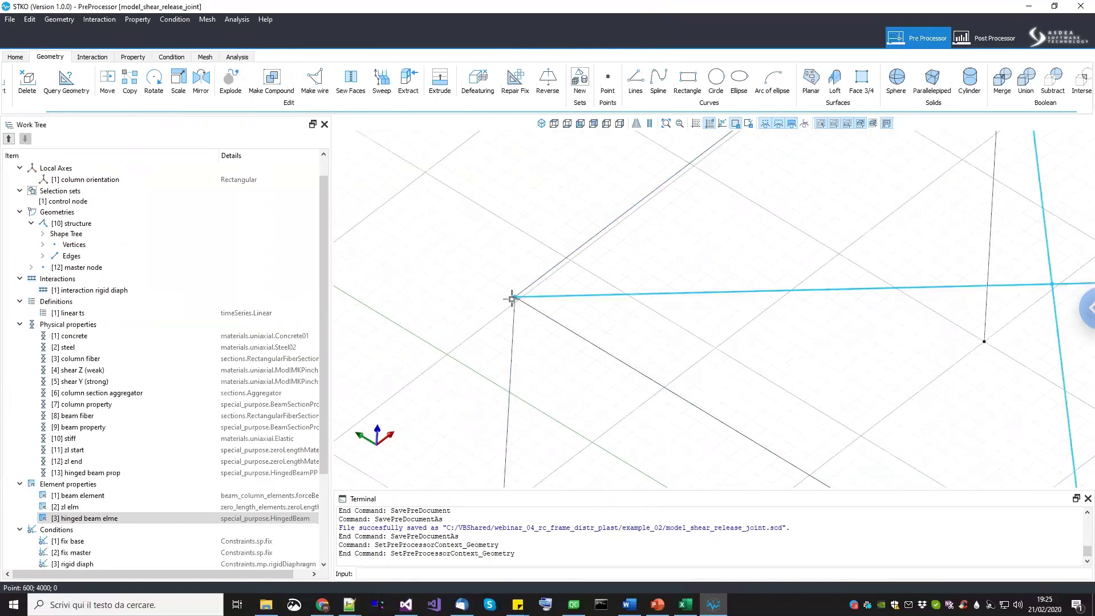
scroll(504, 291, "down", 3)
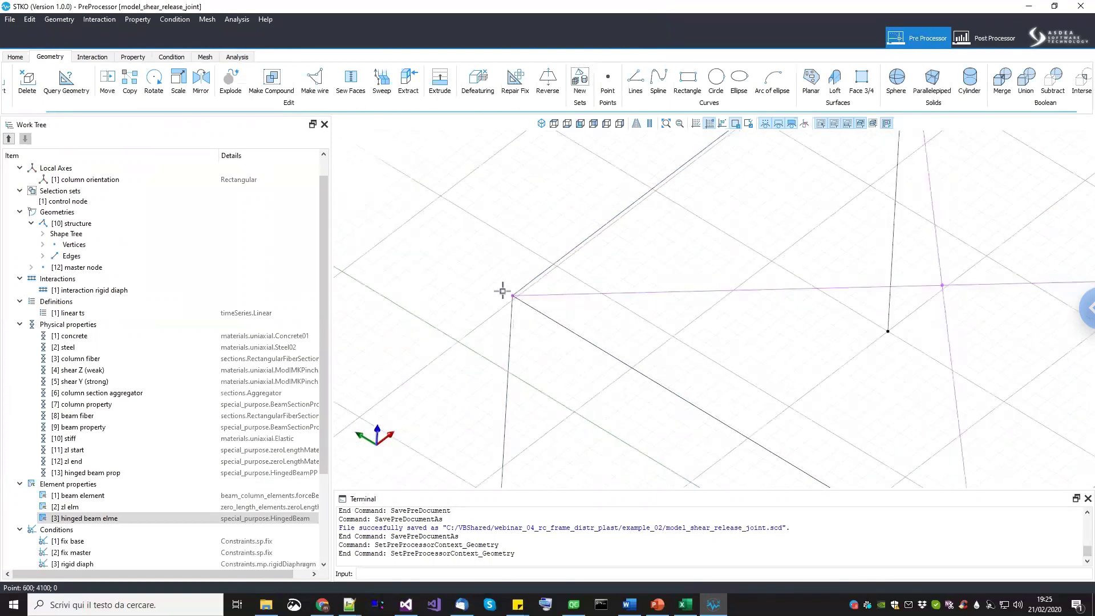
left_click(30, 223)
scroll(605, 311, "down", 3)
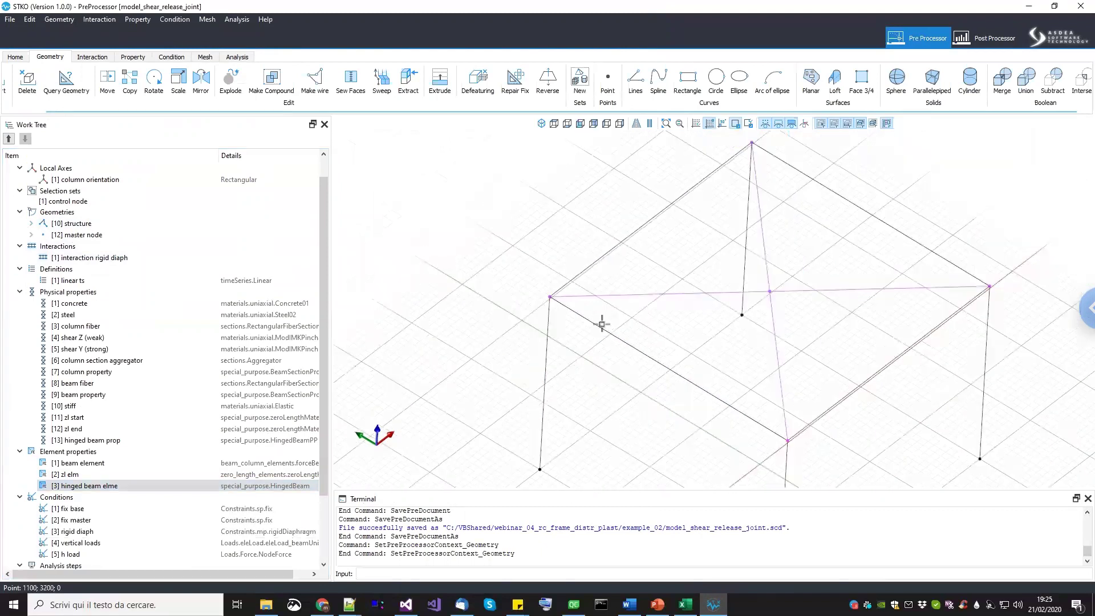
Place a separate point at each of the frame's four top corners.
middle_click_drag(591, 328, 566, 342)
left_click(607, 80)
scroll(656, 354, "up", 2)
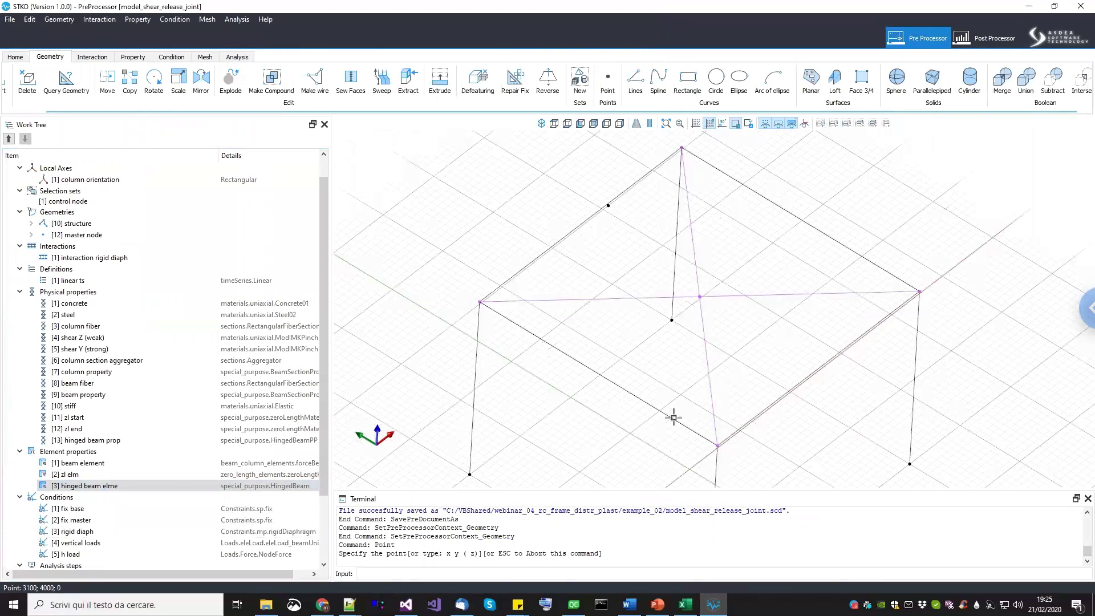
scroll(720, 444, "up", 2)
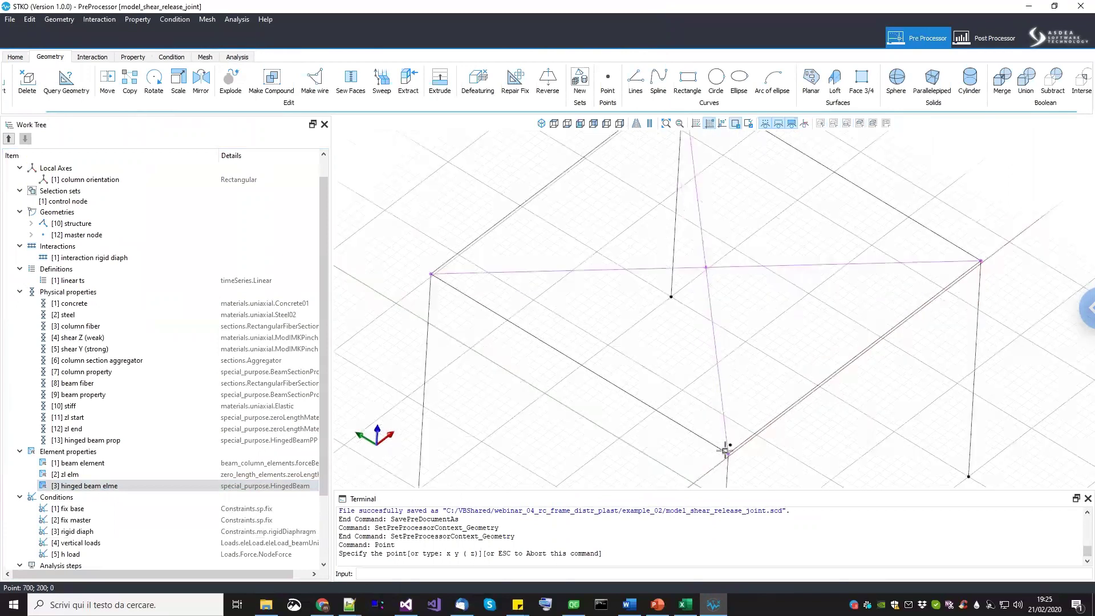
left_click(923, 307)
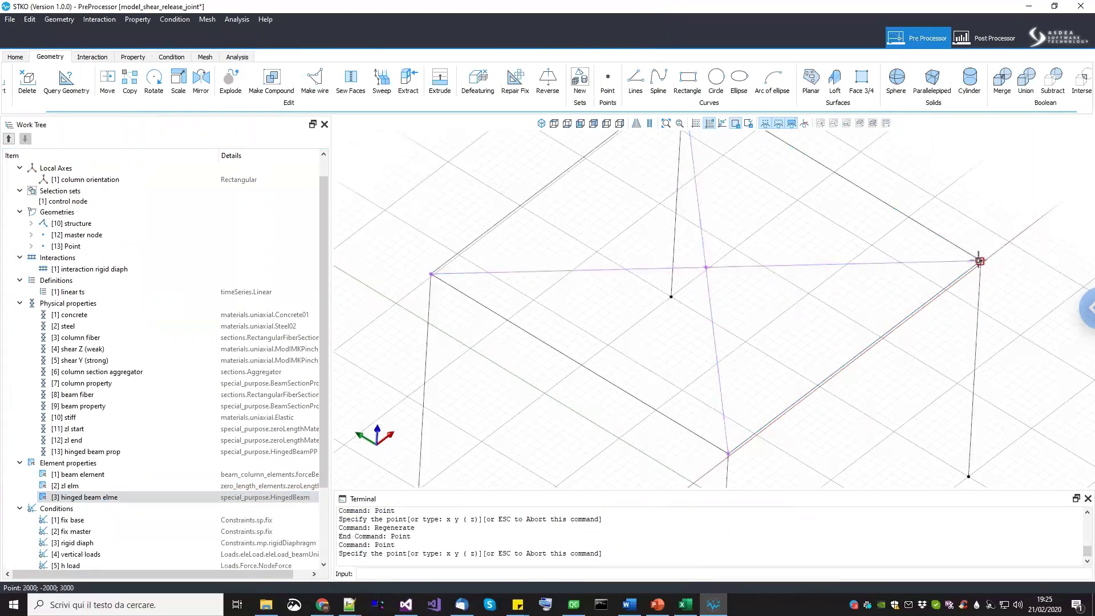
left_click(980, 261)
scroll(828, 325, "down", 3)
scroll(741, 234, "up", 3)
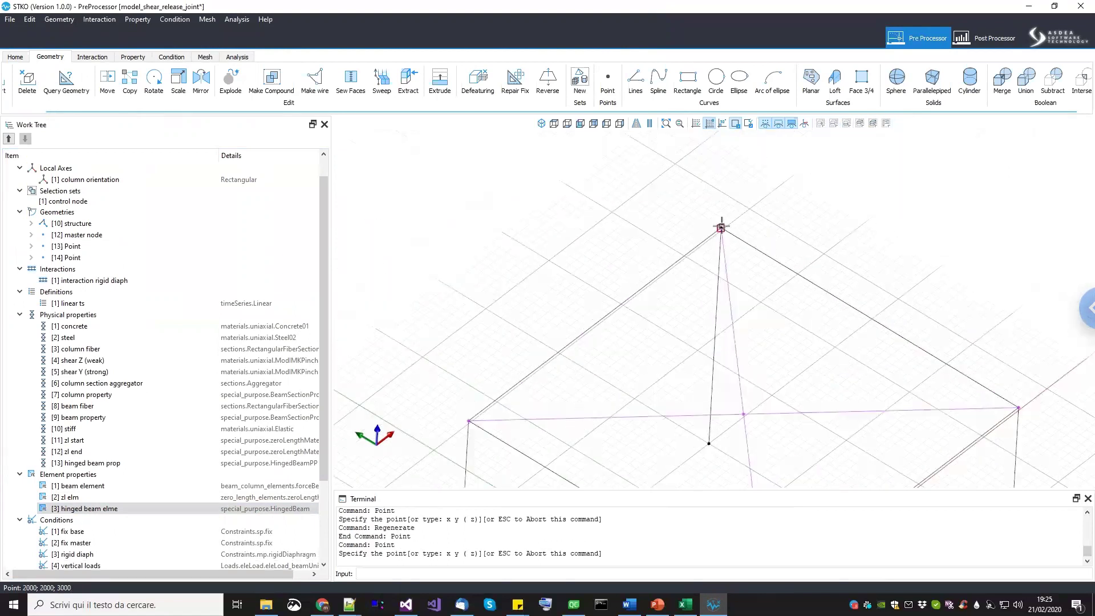
left_click(721, 228)
scroll(576, 314, "down", 3)
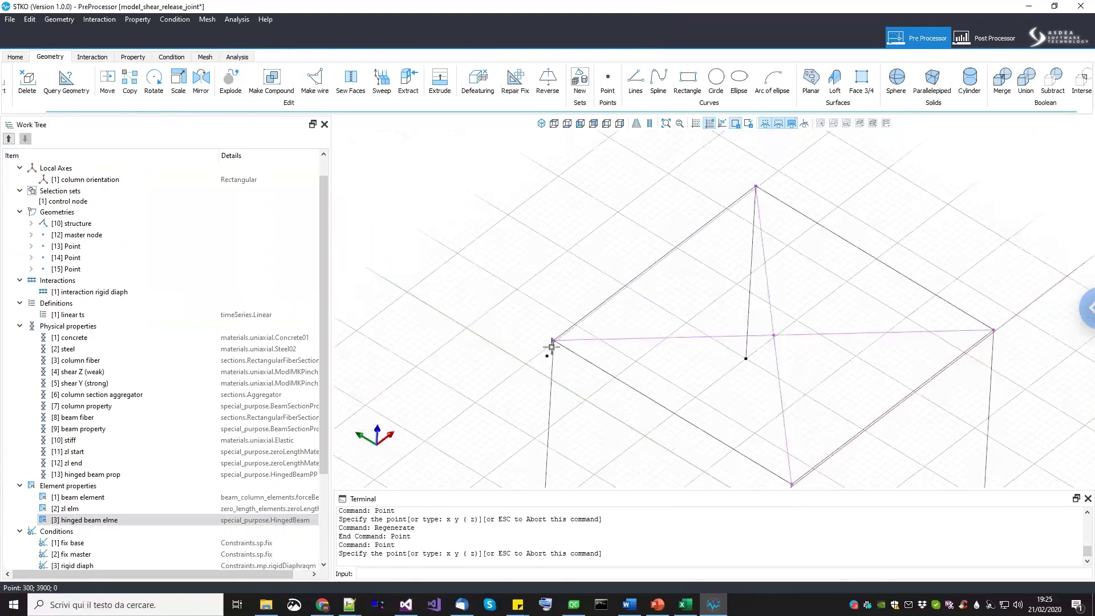
left_click(554, 339)
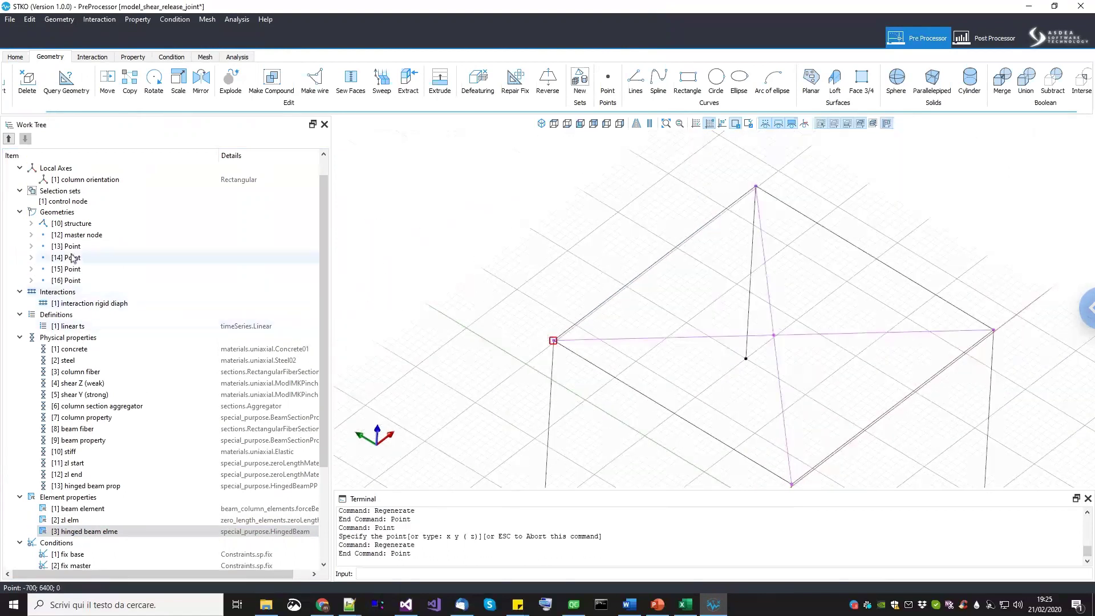
left_click(71, 281)
Copy the four top corner points 150 straight down along the columns.
middle_click_drag(561, 269, 563, 298)
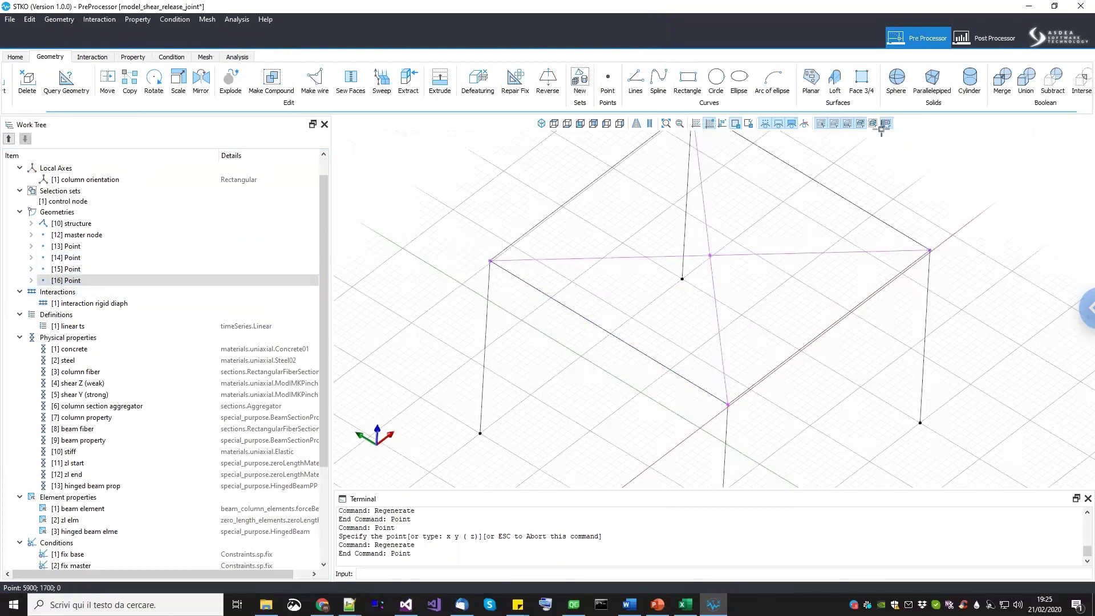
left_click(490, 261)
left_click_drag(815, 451, 669, 372)
scroll(804, 363, "down", 3)
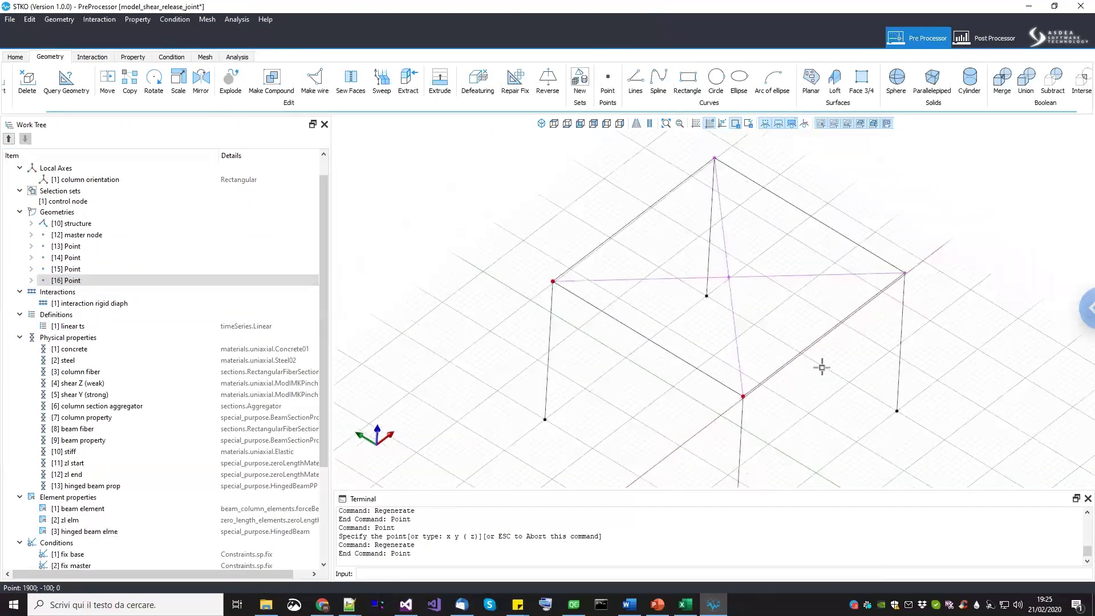
left_click(730, 231)
left_click(580, 124)
middle_click_drag(594, 203, 594, 228)
scroll(609, 238, "up", 3)
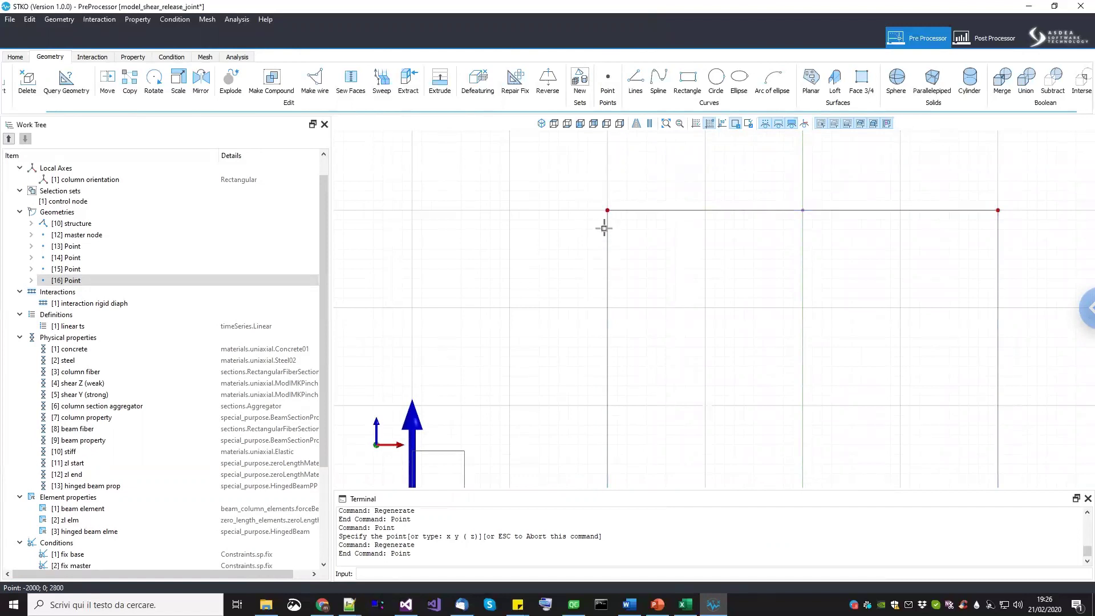
left_click(130, 80)
left_click(511, 232)
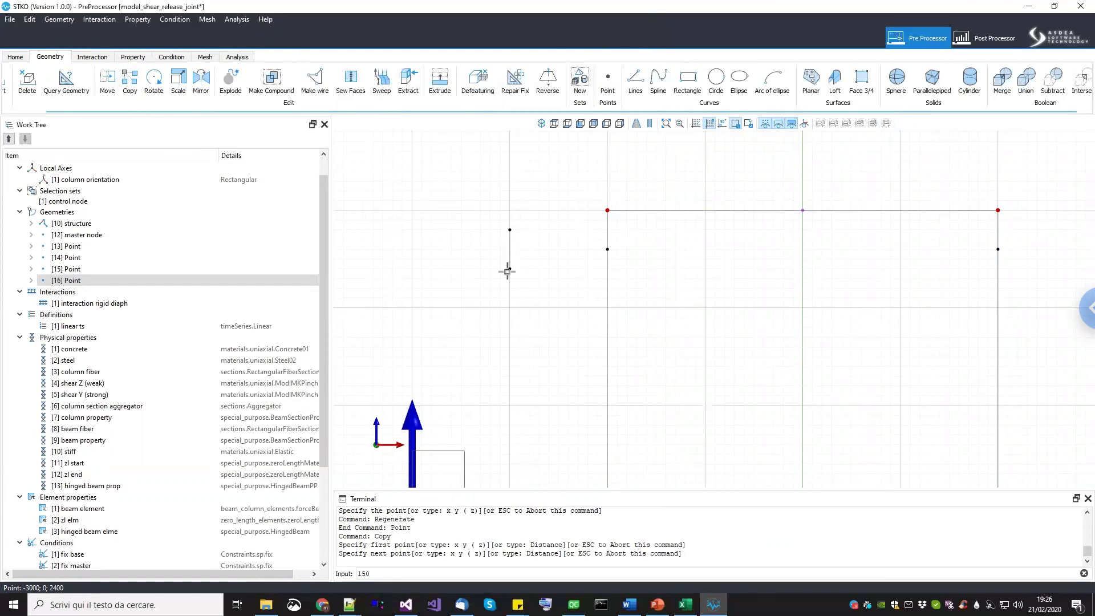
key("Return")
key("Return")
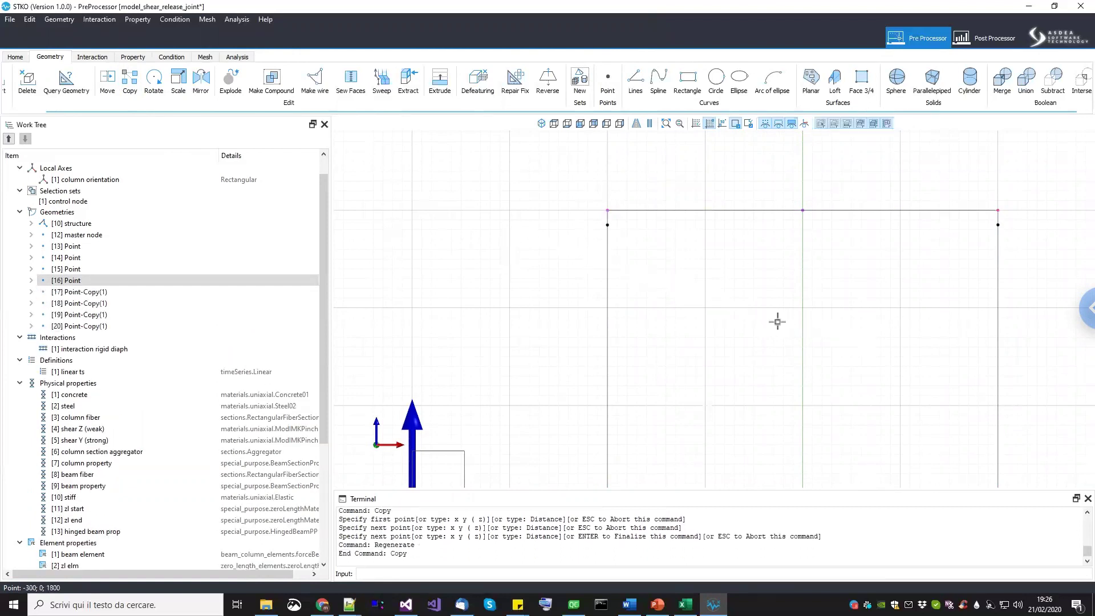
Copy the two corner points at the negative X end 250 along the X-direction beams.
middle_click_drag(699, 312, 684, 282)
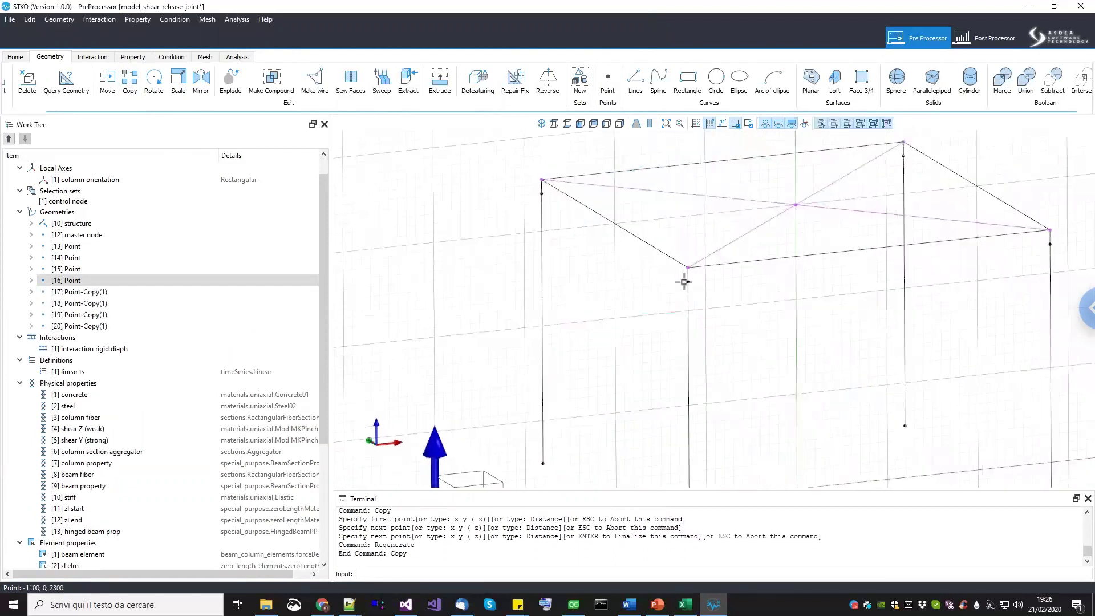
middle_click_drag(673, 319, 651, 362)
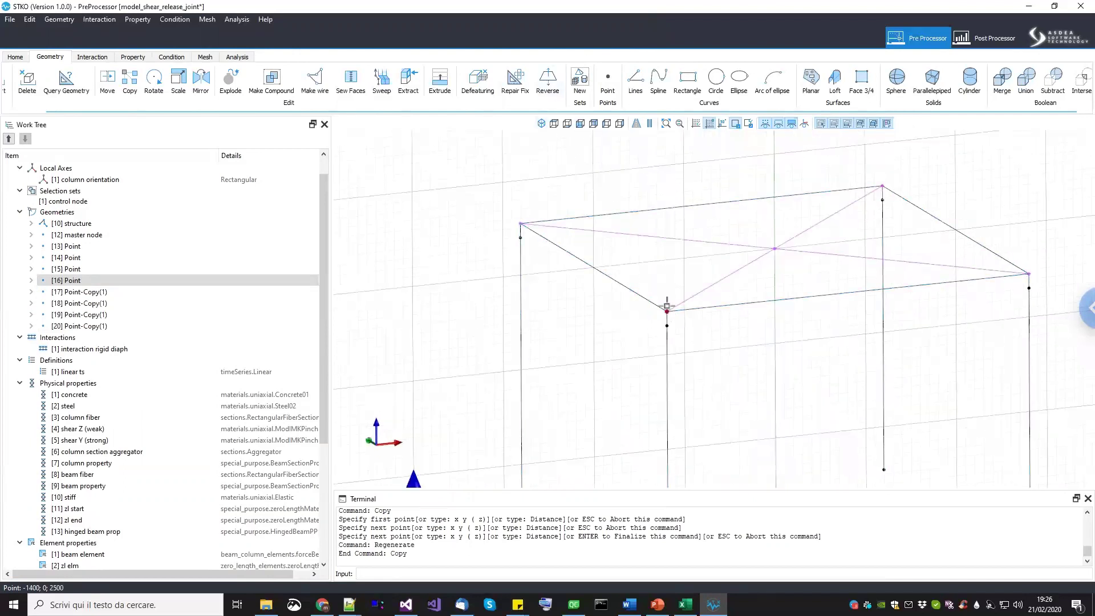
left_click(520, 222)
left_click(130, 80)
left_click(368, 196)
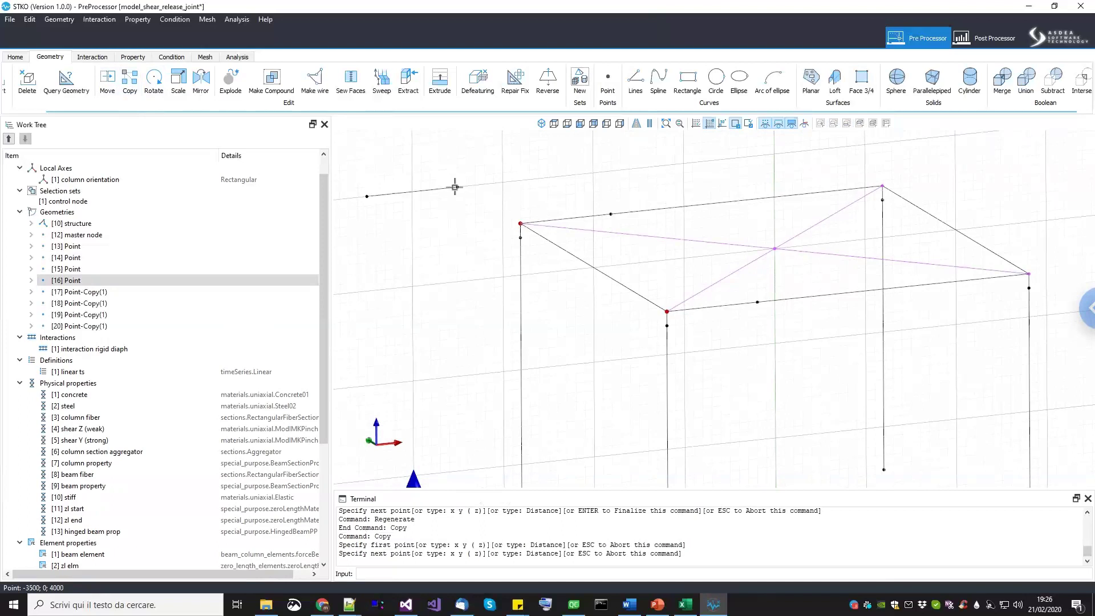
type("250")
key("Return")
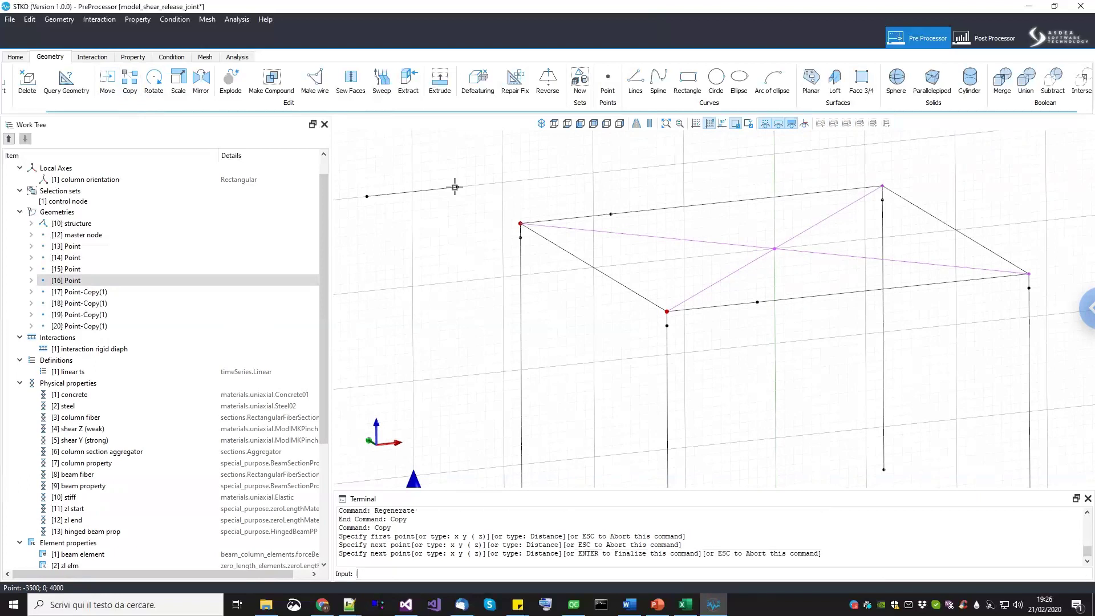
key("Return")
Mirror the two X-offset beam points as copies about the line between the X-direction beam midpoints.
left_click(541, 123)
scroll(668, 374, "up", 3)
left_click_drag(669, 336, 690, 359)
scroll(676, 348, "down", 3)
scroll(510, 306, "up", 2)
left_click_drag(502, 291, 528, 318)
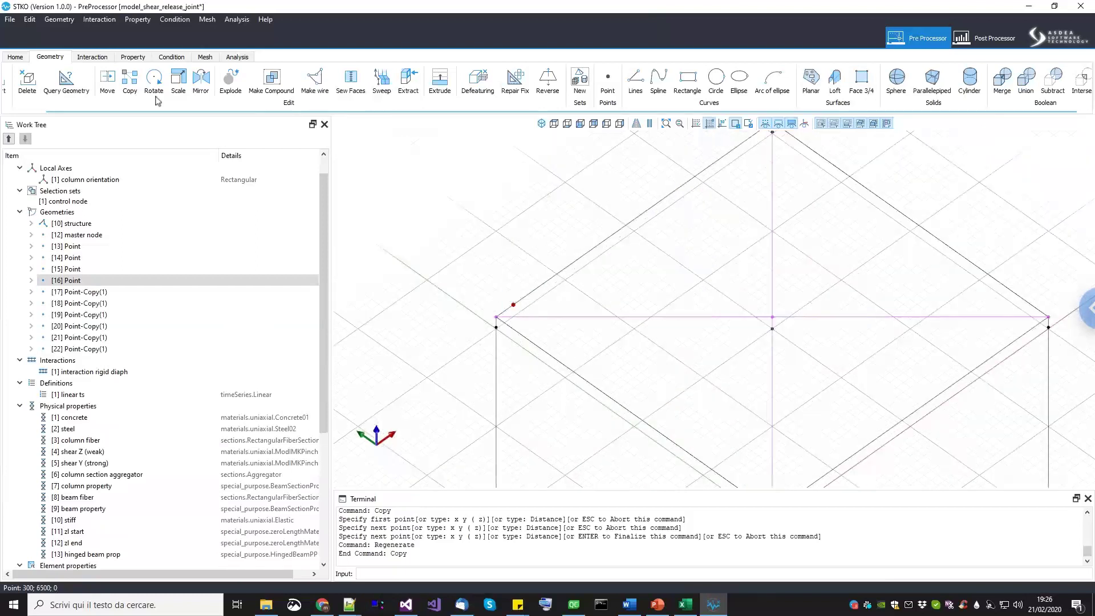
left_click(201, 86)
scroll(647, 274, "down", 2)
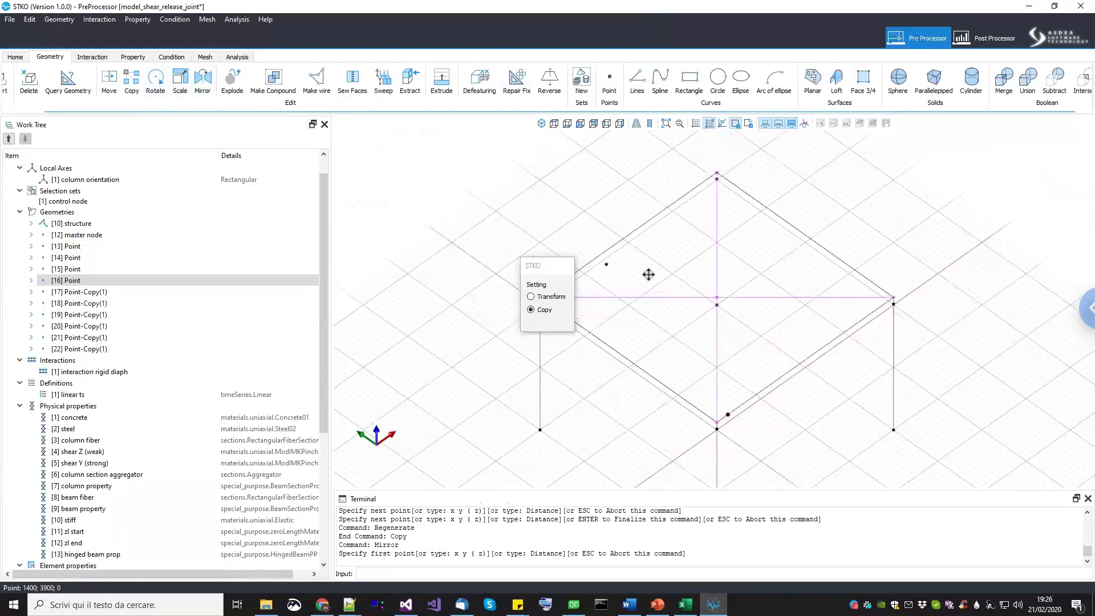
left_click_drag(539, 272, 428, 252)
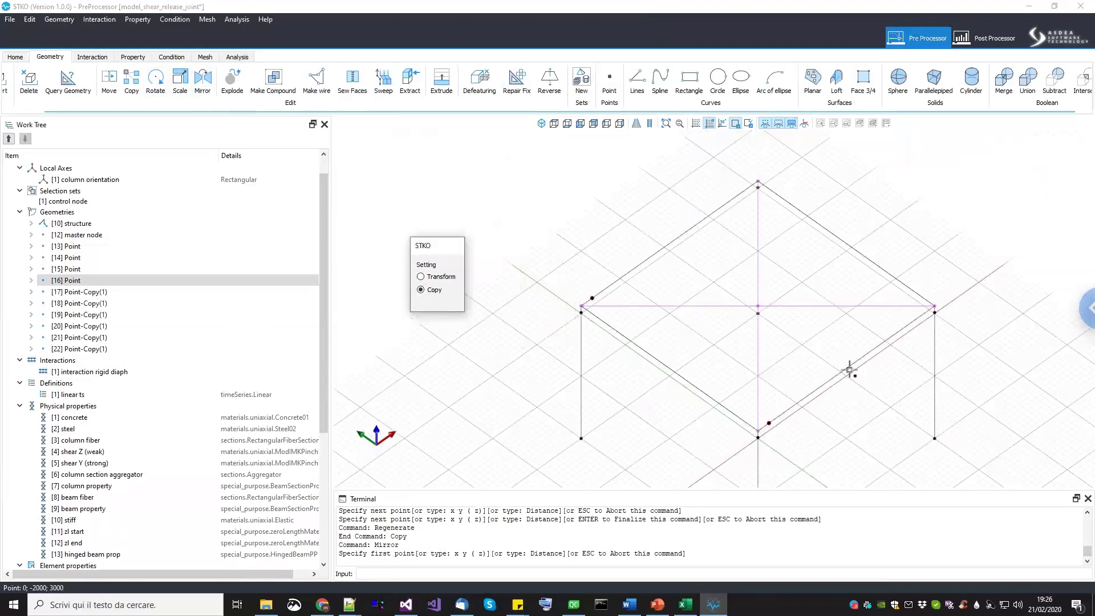
left_click(846, 369)
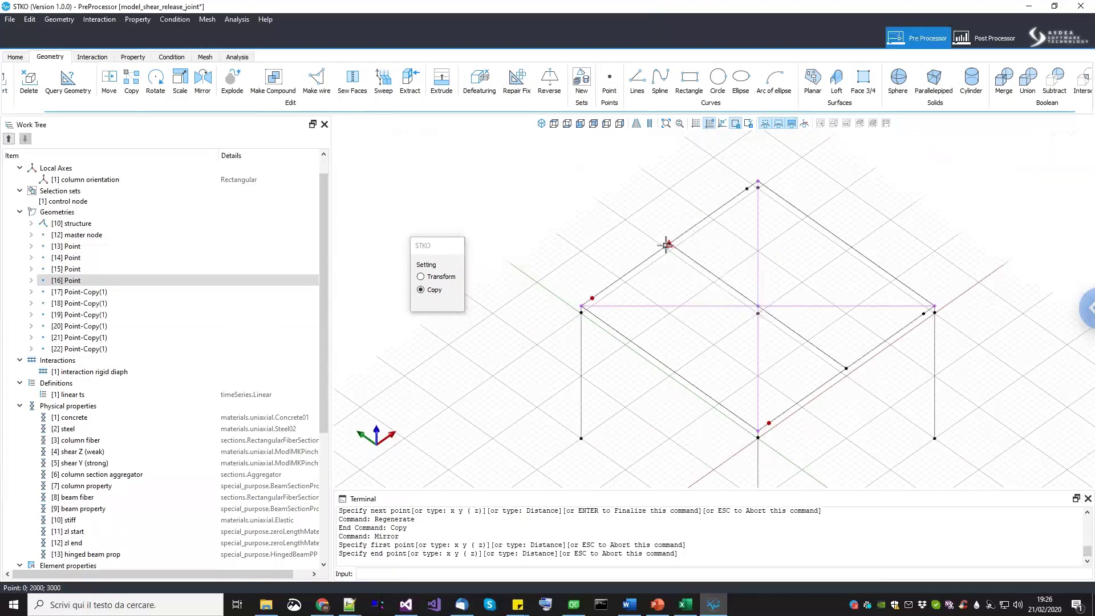
left_click(625, 211)
Copy the two corner points at the negative Y end a short distance inward along the Y-direction beams.
scroll(751, 225, "up", 3)
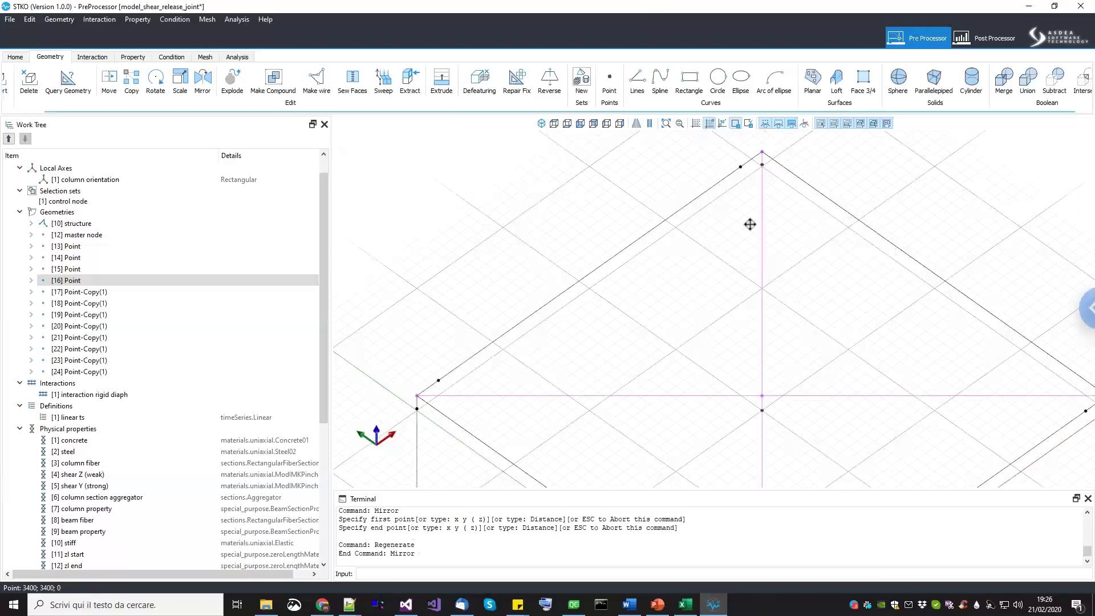
scroll(771, 291, "down", 3)
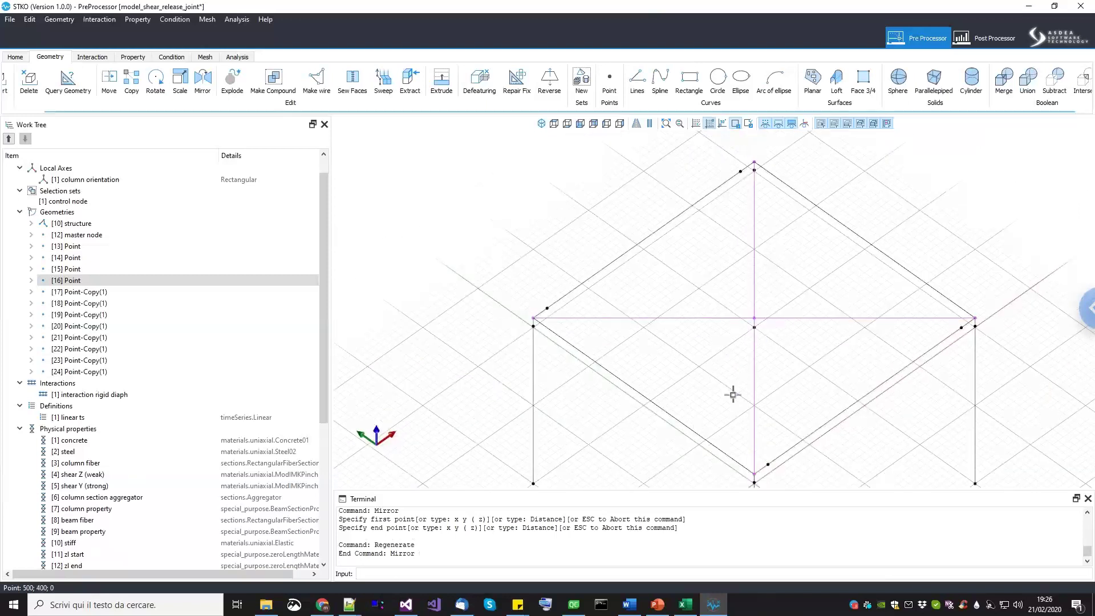
scroll(722, 417, "up", 3)
scroll(721, 416, "up", 3)
scroll(890, 352, "down", 3)
scroll(1031, 210, "up", 3)
scroll(966, 289, "down", 3)
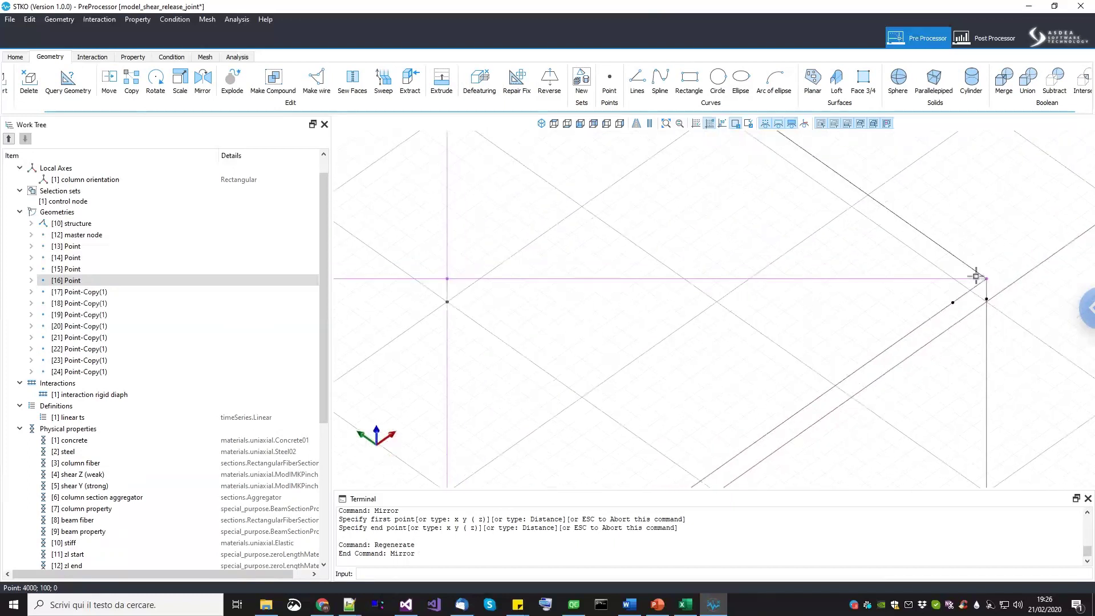
scroll(951, 281, "down", 3)
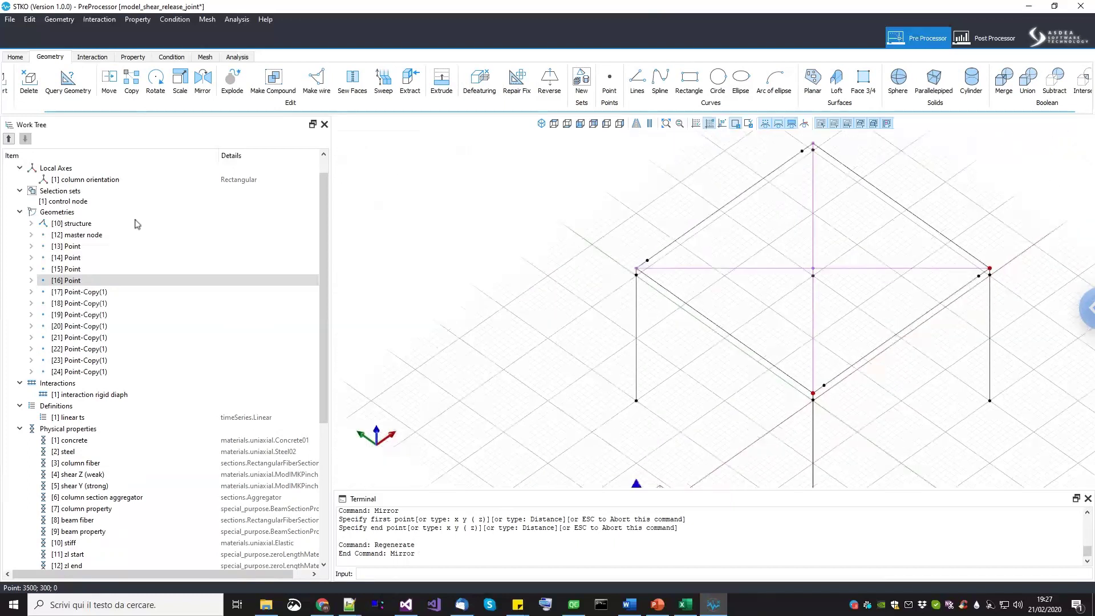
left_click(132, 80)
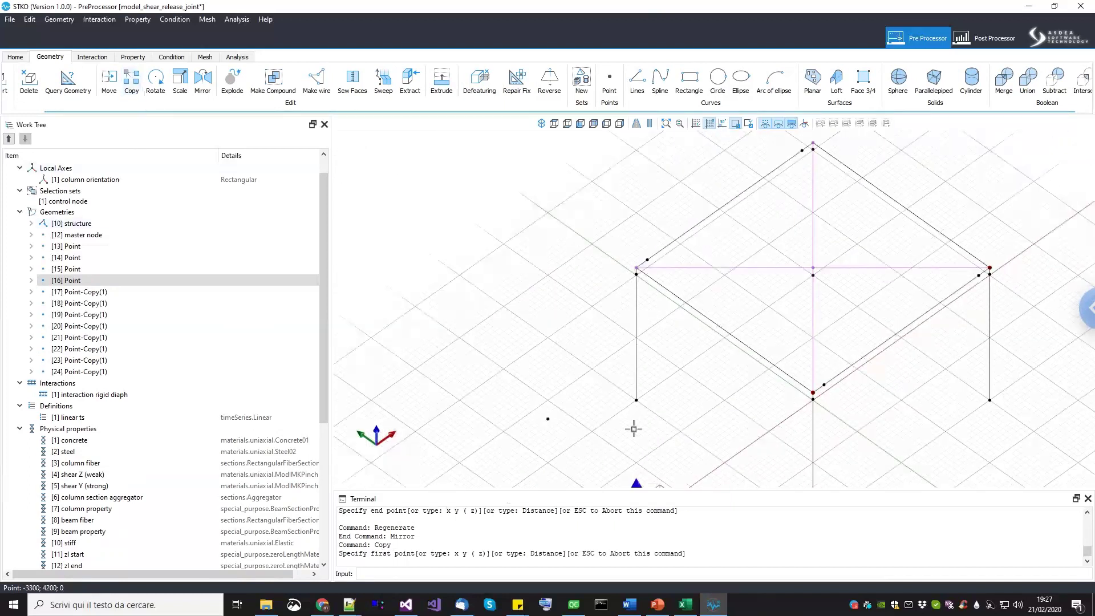
scroll(721, 443, "up", 2)
left_click(721, 445)
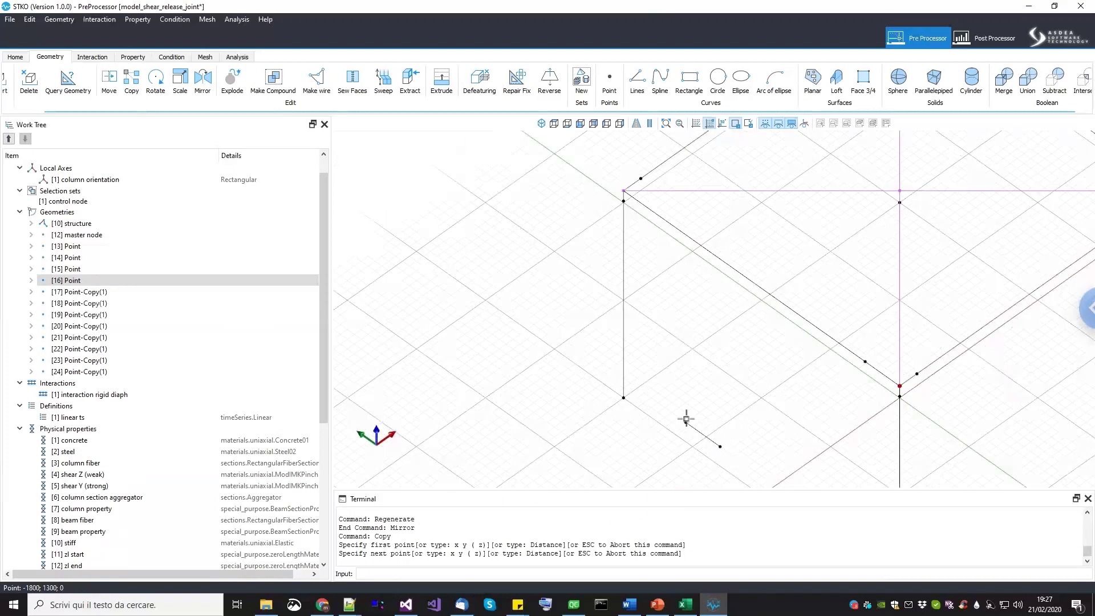
key("Return")
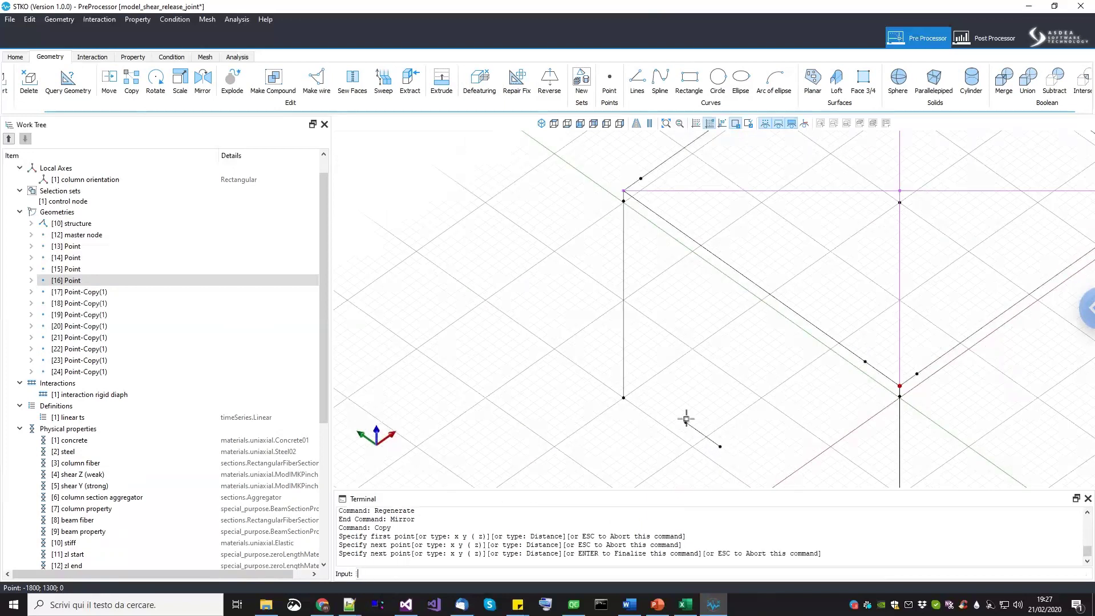
key("Return")
Mirror the two Y-offset beam points as copies about the line between the Y-direction beam midpoints.
scroll(653, 410, "up", 5)
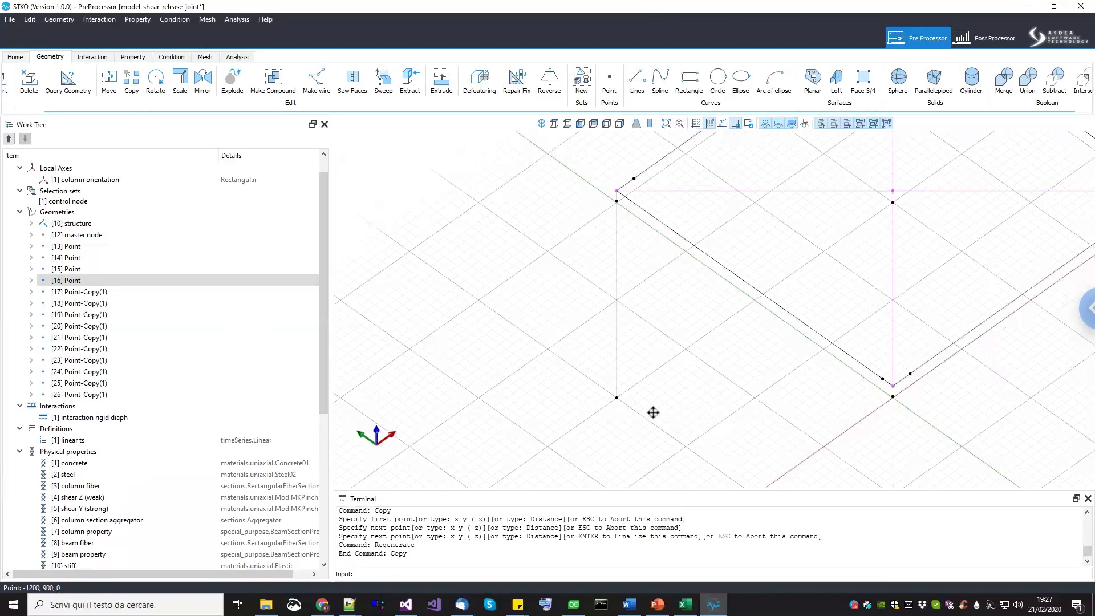
scroll(804, 307, "down", 5)
scroll(806, 306, "up", 5)
left_click(767, 300)
scroll(752, 315, "down", 4)
scroll(752, 315, "down", 3)
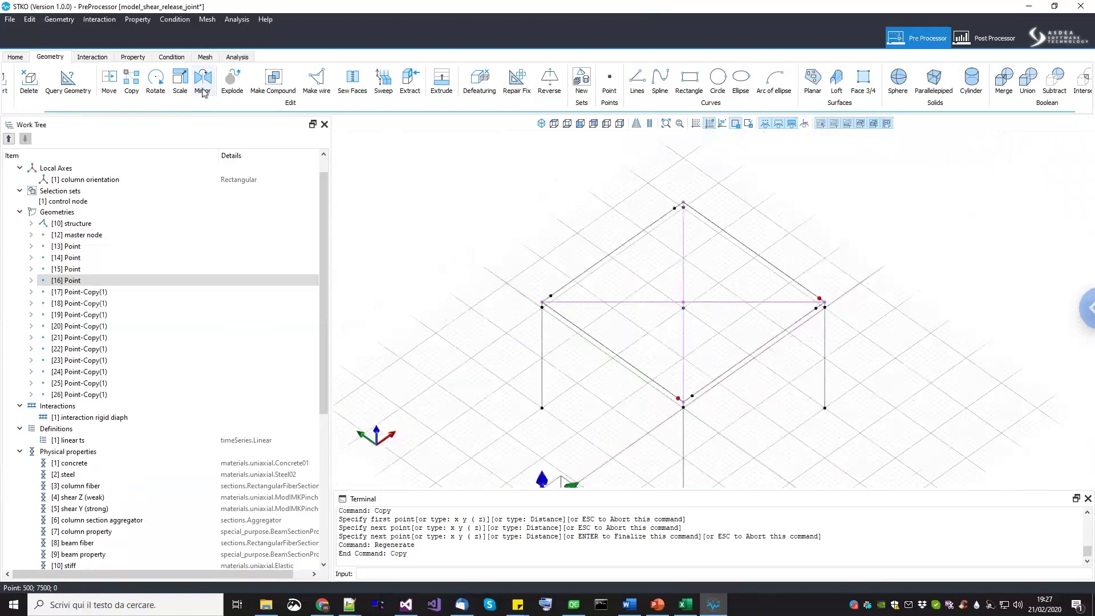
left_click(203, 83)
scroll(617, 349, "up", 1)
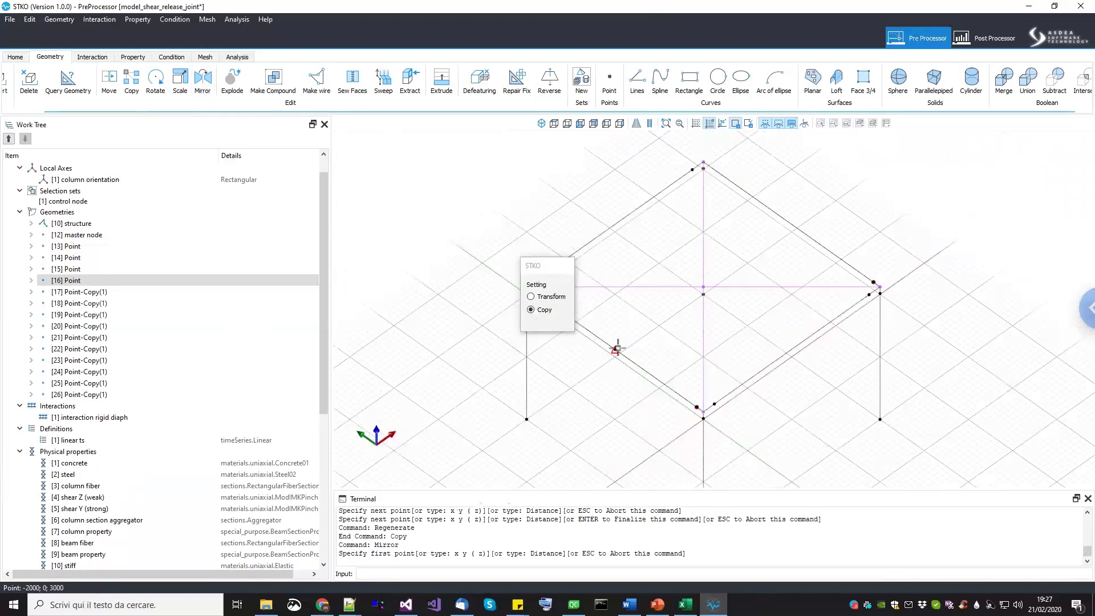
left_click(615, 349)
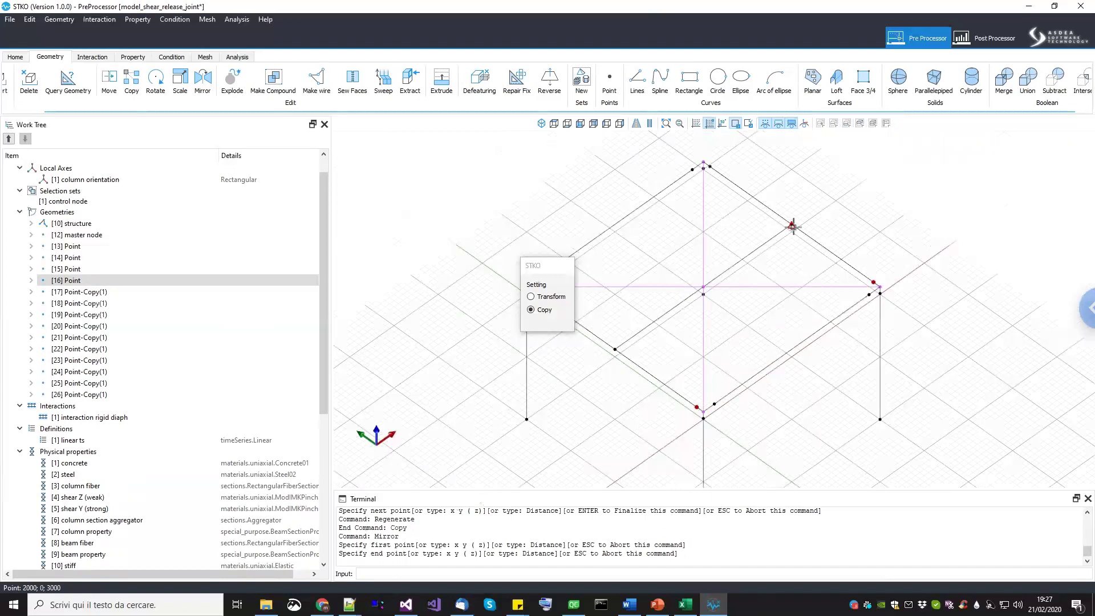
left_click(792, 247)
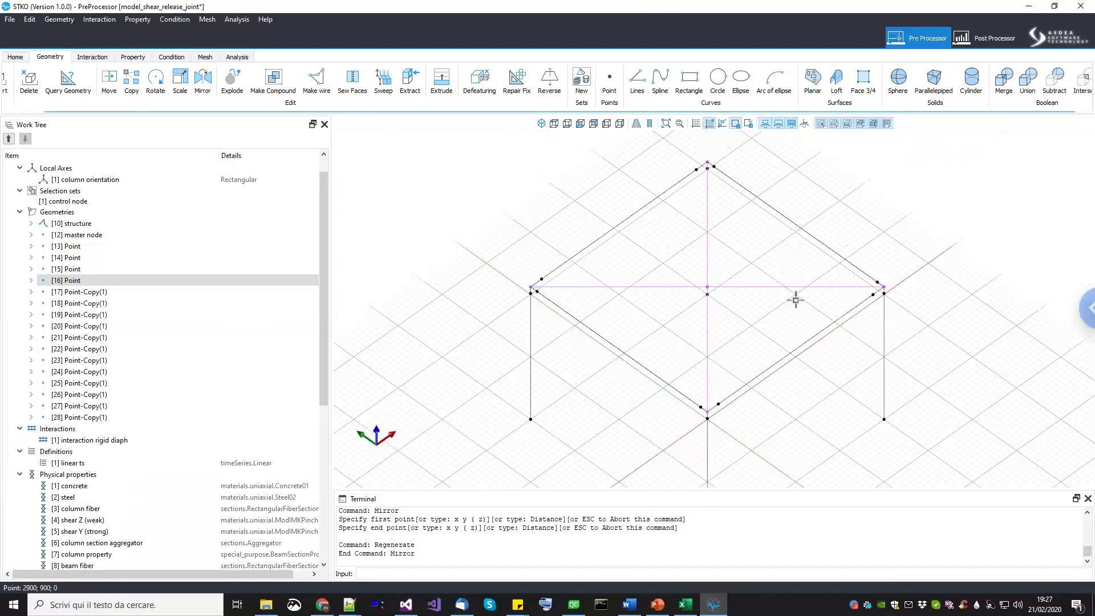
Merge the offset points around the four top corners with the frame structure, using the full boolean intersection setting.
scroll(533, 297, "up", 2)
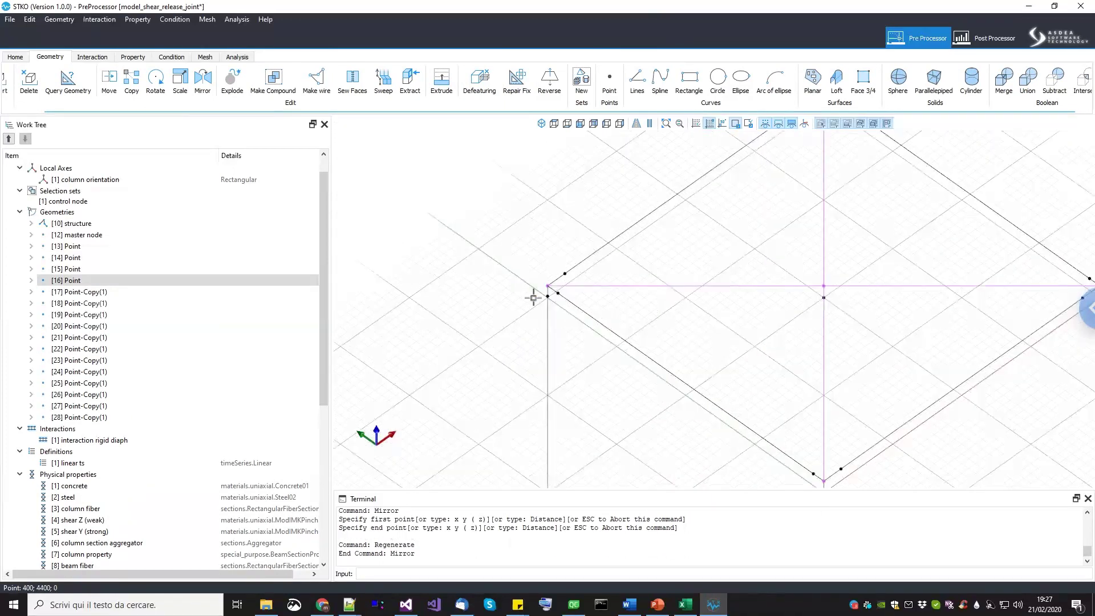
scroll(547, 296, "down", 1)
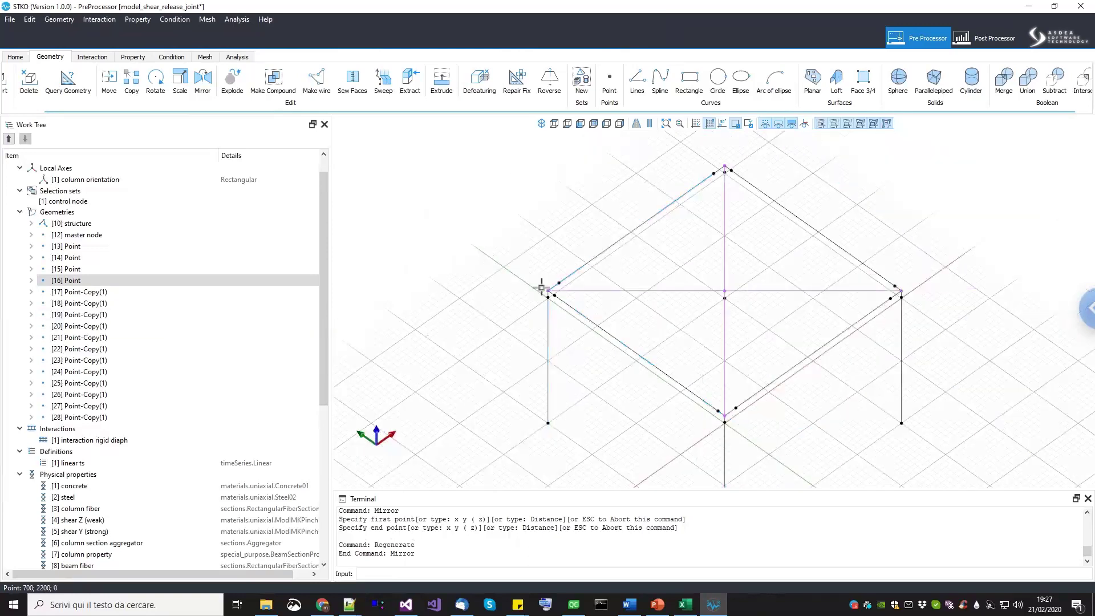
scroll(543, 342, "up", 2)
scroll(459, 281, "up", 1)
left_click_drag(500, 276, 459, 251)
scroll(525, 235, "down", 3)
scroll(614, 179, "up", 5)
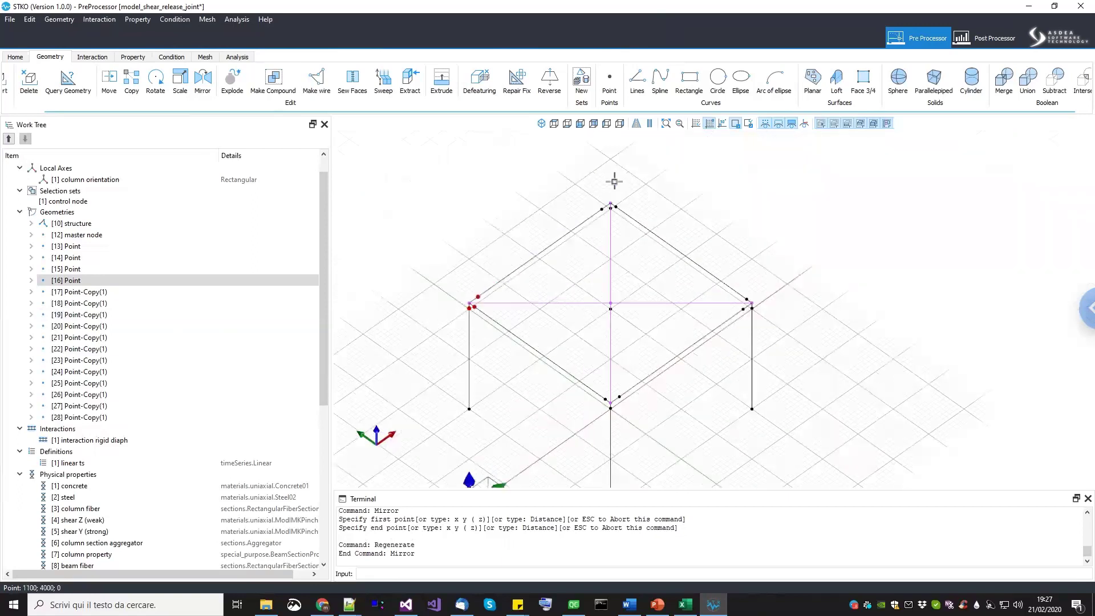
middle_click_drag(634, 218, 621, 235)
left_click_drag(607, 234, 676, 258)
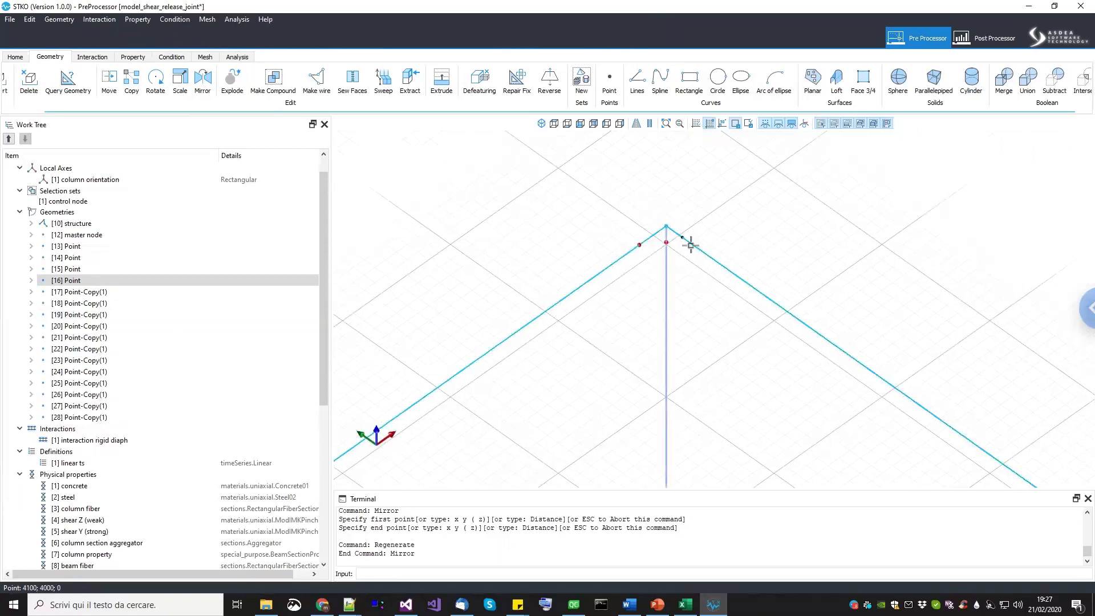
scroll(619, 249, "down", 6)
scroll(730, 308, "up", 6)
left_click_drag(710, 293, 731, 311)
left_click_drag(687, 341, 740, 369)
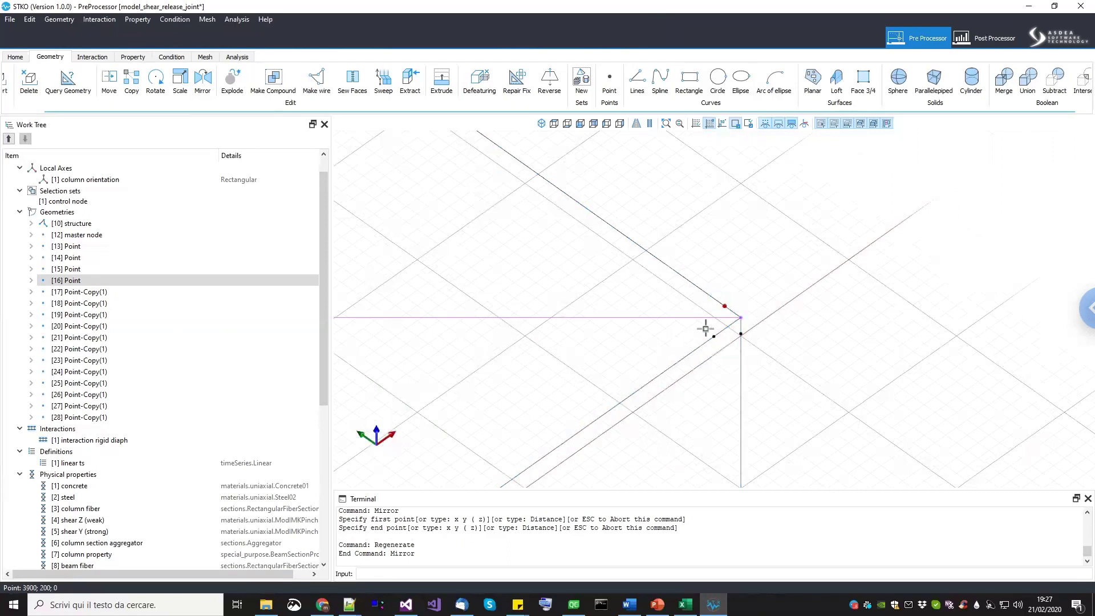
scroll(760, 335, "down", 5)
scroll(704, 379, "up", 5)
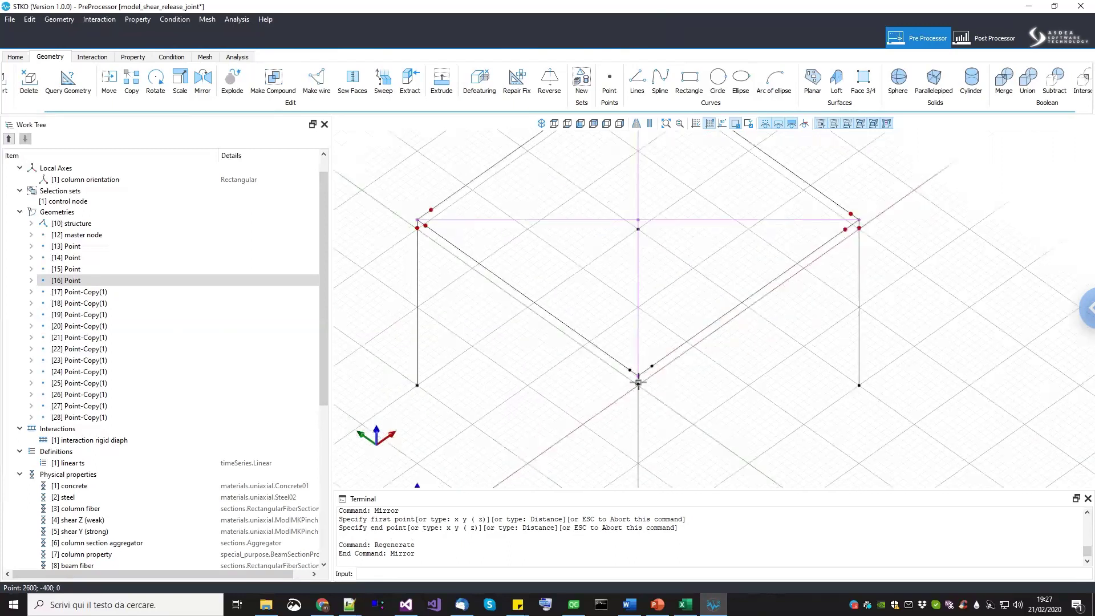
left_click_drag(558, 334, 625, 411)
left_click_drag(490, 346, 560, 423)
scroll(695, 439, "down", 3)
scroll(695, 439, "down", 2)
left_click_drag(690, 393, 666, 353)
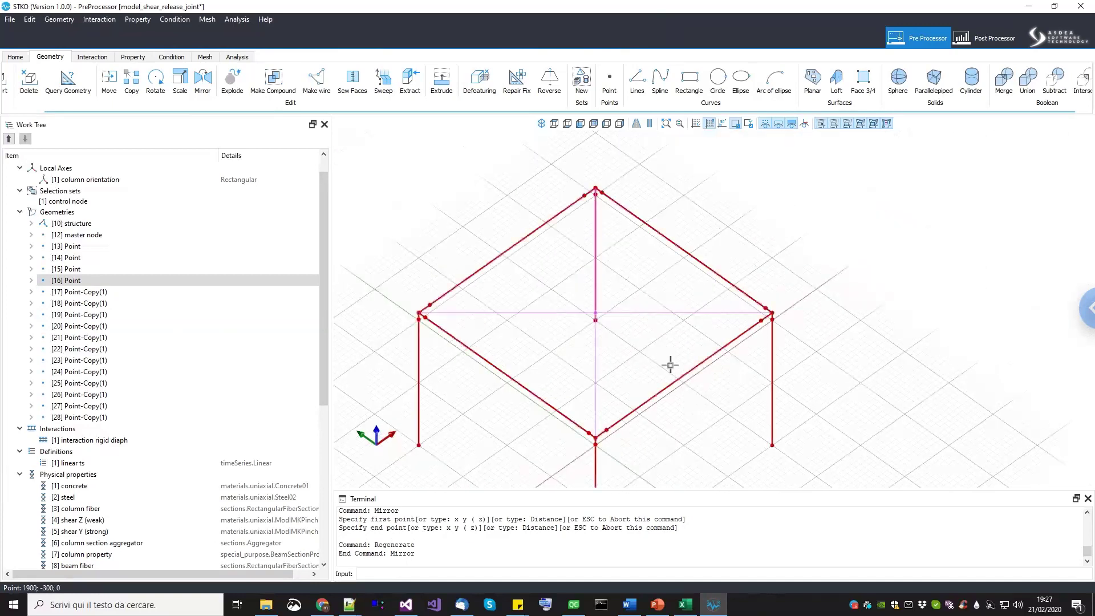
left_click(1009, 84)
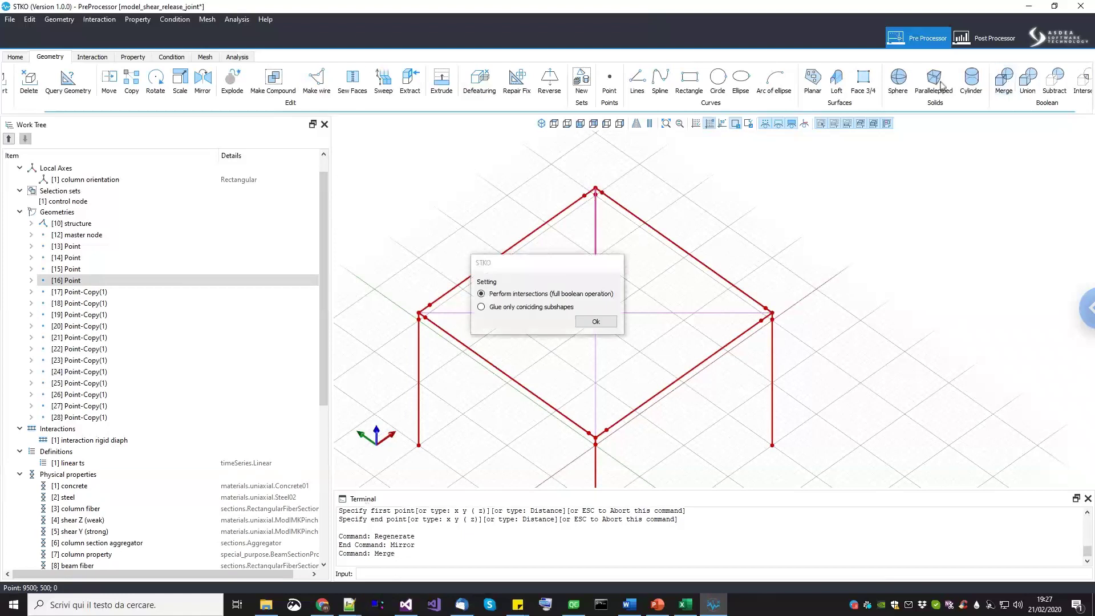
left_click(593, 323)
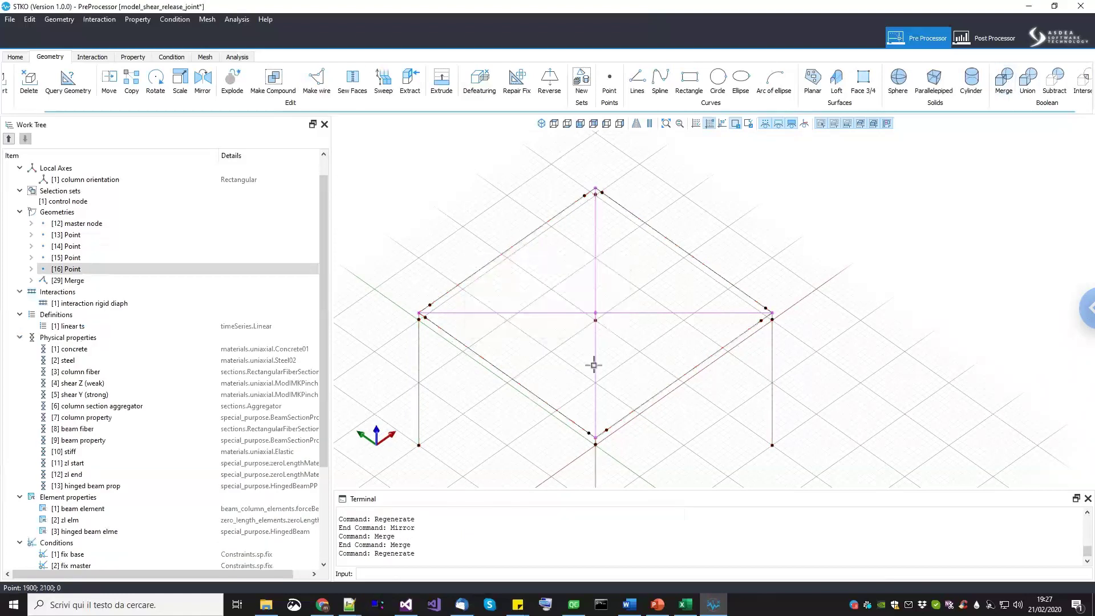
Check the master node, the corner points and the merged frame by highlighting each geometry in the model.
left_click(103, 223)
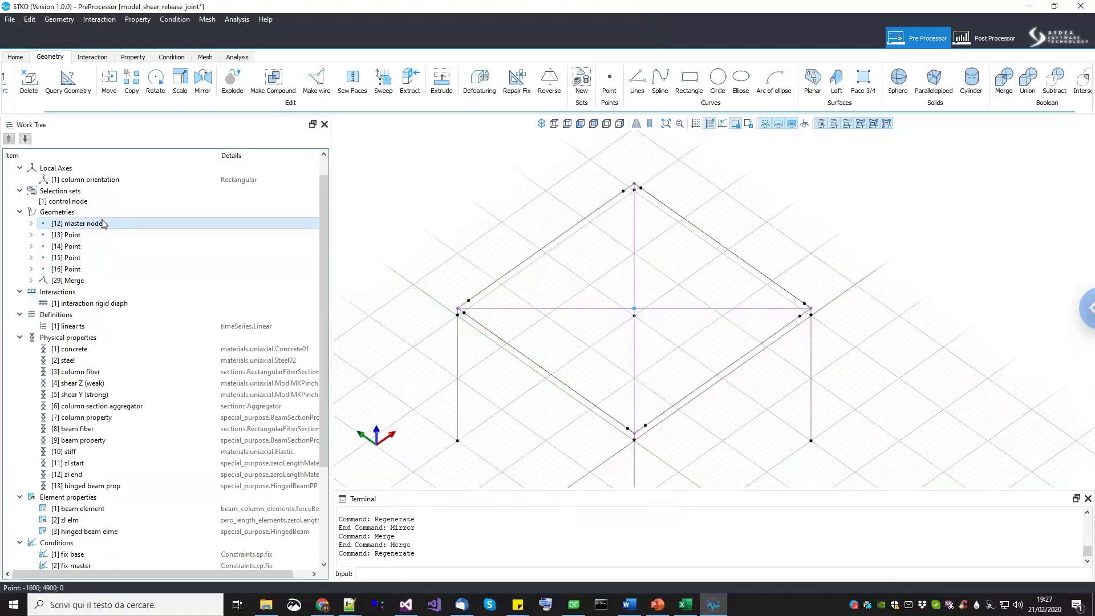
left_click(87, 281)
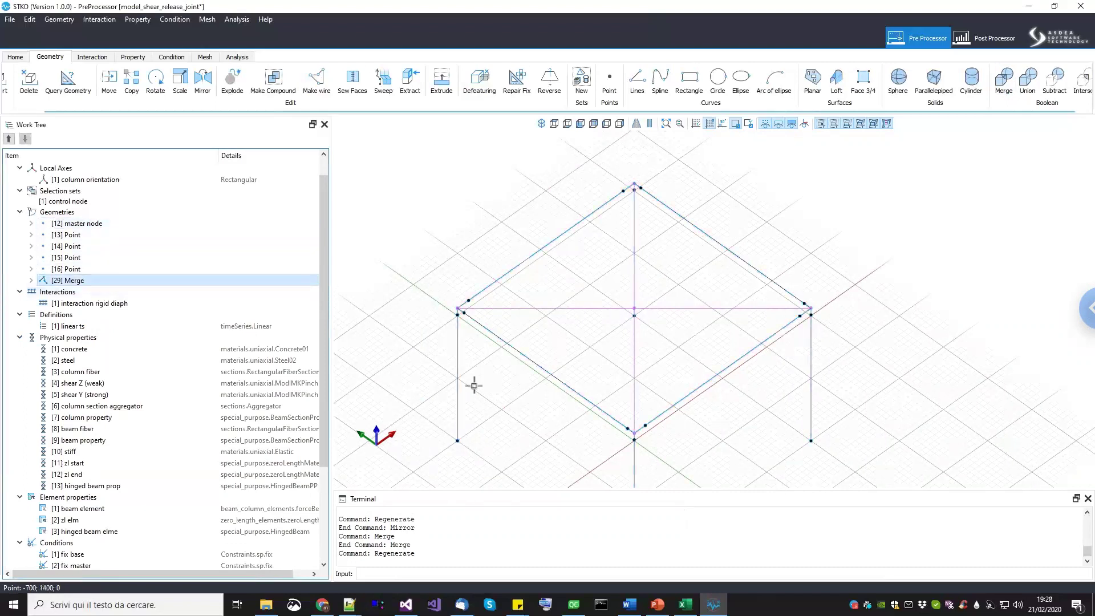
scroll(455, 316, "up", 5)
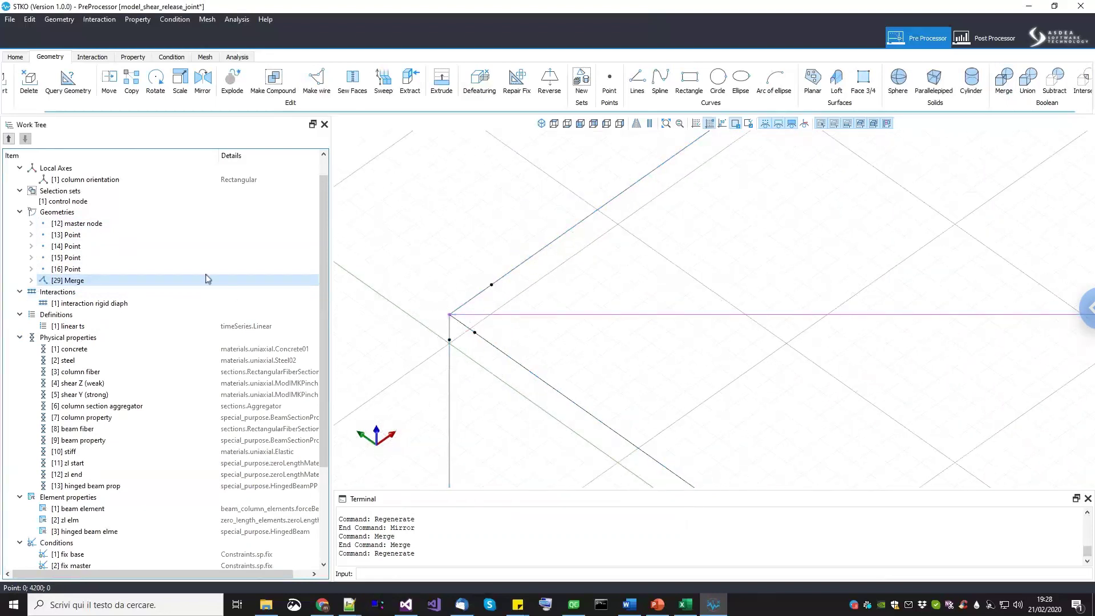
left_click(101, 235)
left_click(85, 246)
left_click(68, 280)
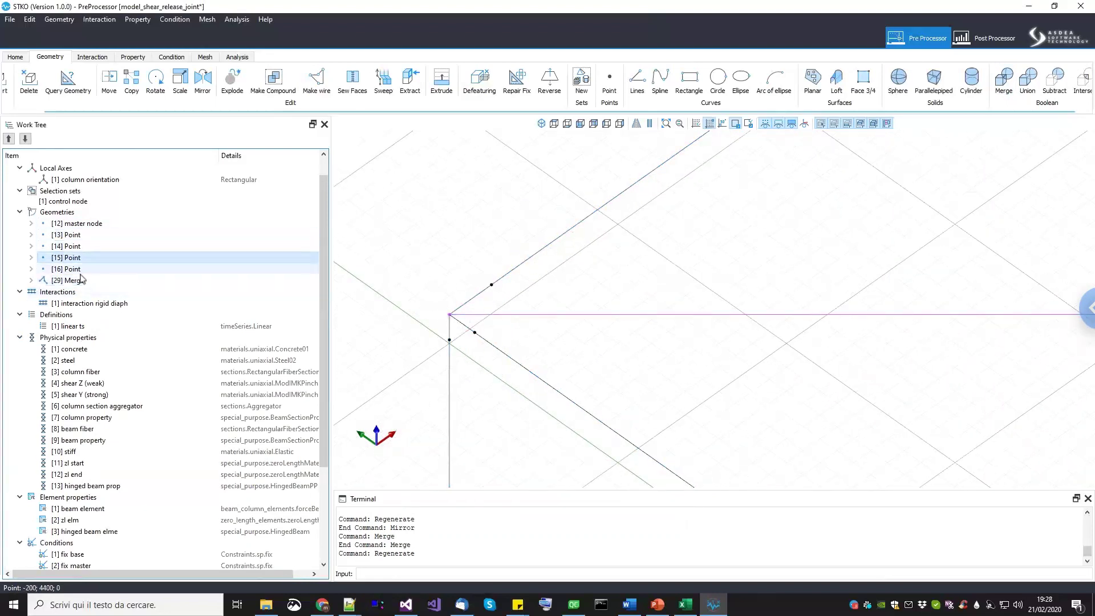
scroll(563, 335, "down", 2)
scroll(563, 334, "up", 1)
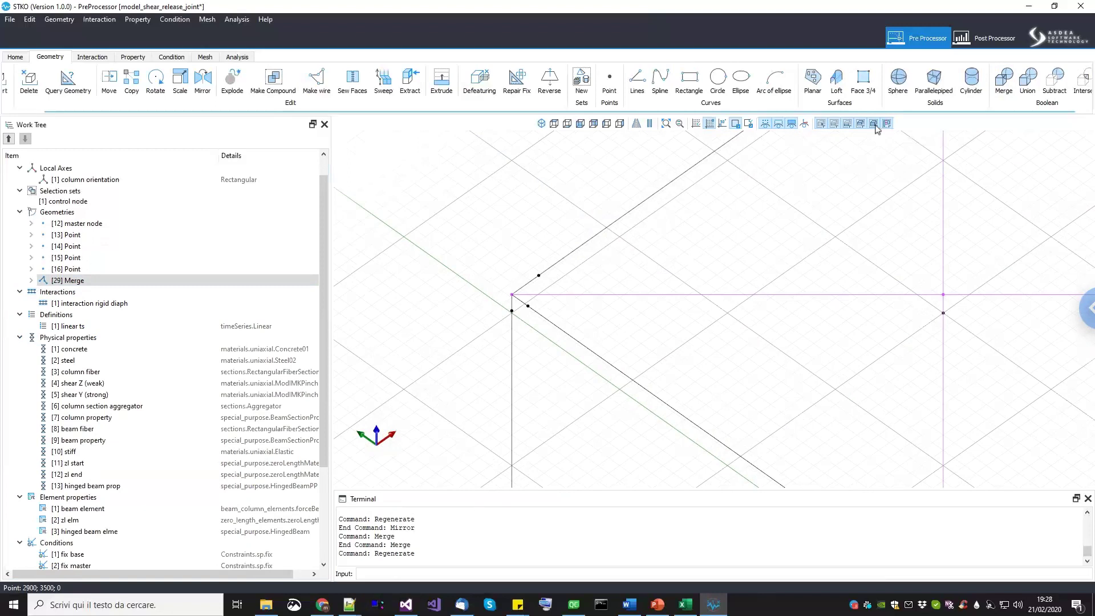
Delete the three short segments joining each of the frame's four top corners to its offset points.
scroll(861, 164, "down", 2)
middle_click_drag(859, 167, 781, 279)
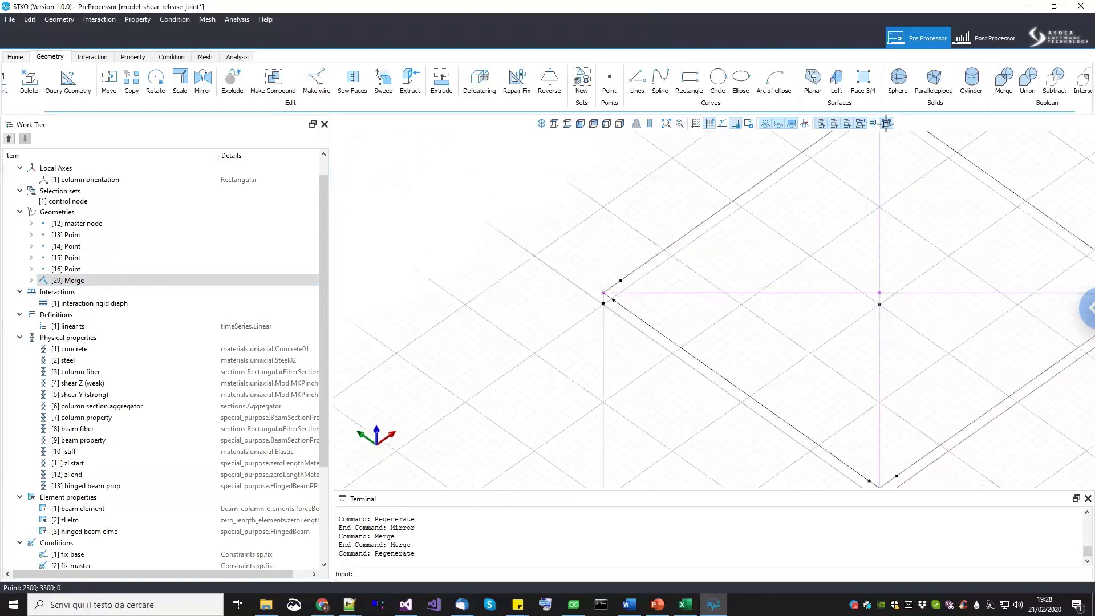
scroll(547, 356, "up", 1)
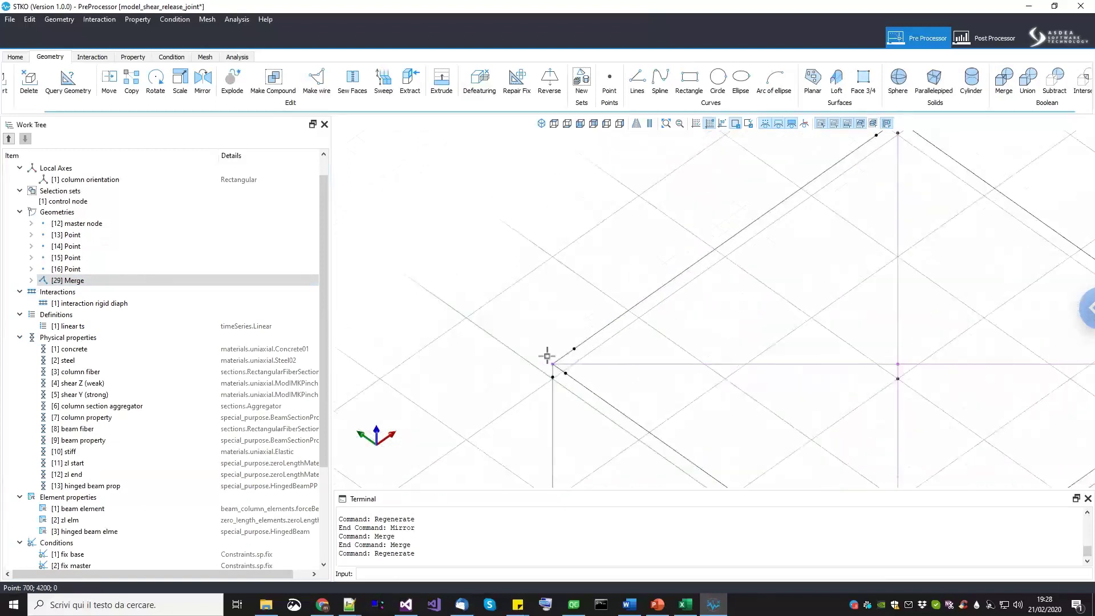
scroll(550, 377, "up", 1)
left_click(559, 370)
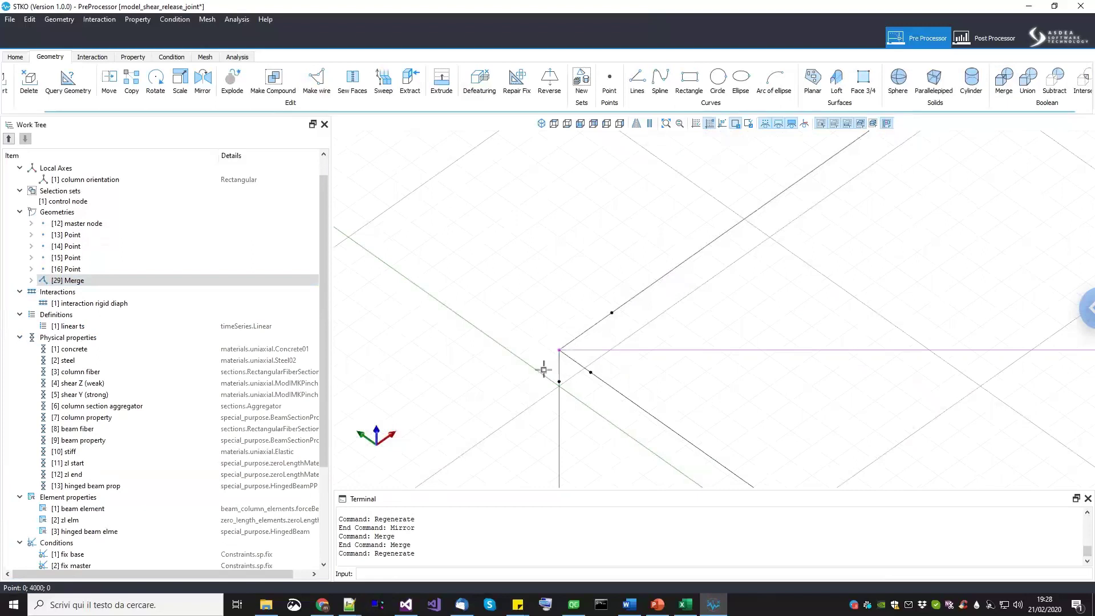
left_click(567, 357)
left_click(581, 330)
scroll(732, 309, "down", 4)
middle_click_drag(824, 274, 694, 318)
middle_click_drag(867, 137, 602, 266)
scroll(602, 267, "up", 6)
scroll(601, 267, "up", 1)
left_click(561, 264)
left_click(596, 280)
left_click(622, 256)
scroll(675, 299, "down", 8)
middle_click_drag(705, 309, 653, 311)
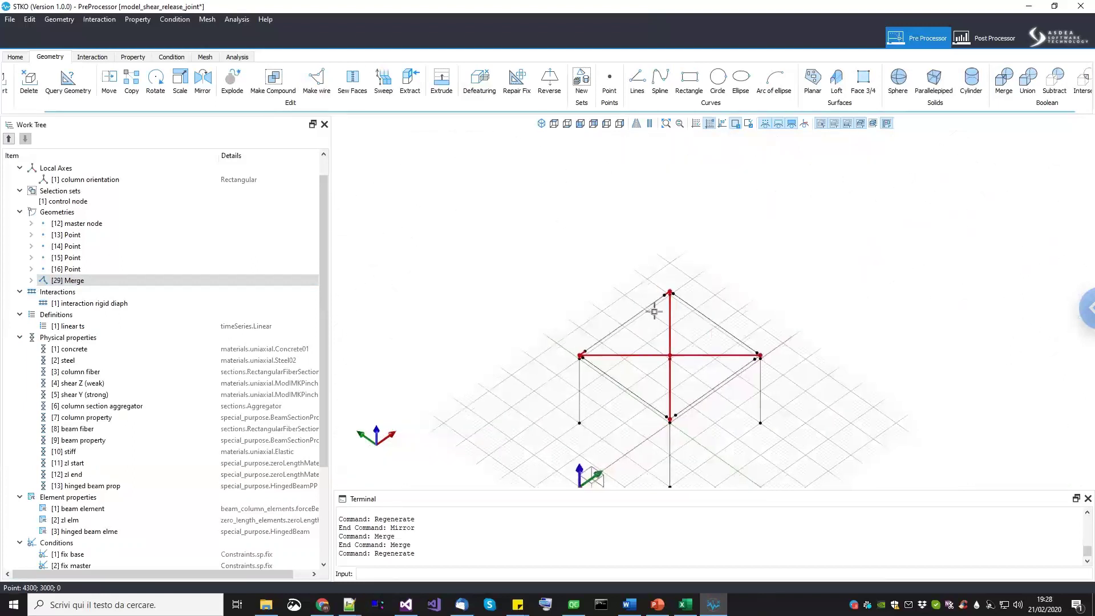
scroll(655, 313, "up", 5)
left_click(634, 324)
scroll(700, 370, "down", 3)
middle_click_drag(687, 413, 704, 415)
scroll(702, 417, "up", 5)
scroll(718, 423, "up", 2)
left_click(702, 406)
left_click(744, 435)
left_click(740, 378)
scroll(663, 385, "down", 1)
scroll(664, 385, "down", 3)
scroll(635, 403, "up", 2)
scroll(692, 342, "up", 4)
left_click(777, 245)
left_click(812, 211)
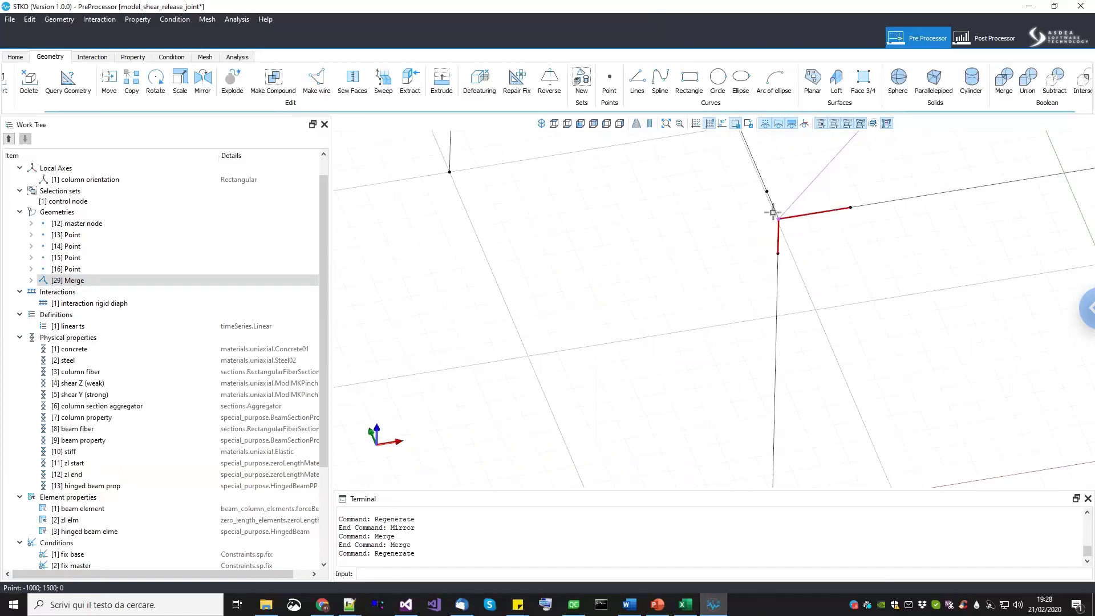
scroll(774, 202, "up", 1)
left_click(776, 208)
scroll(759, 238, "down", 8)
middle_click_drag(708, 405, 822, 228)
middle_click_drag(668, 220, 784, 319)
key("Delete")
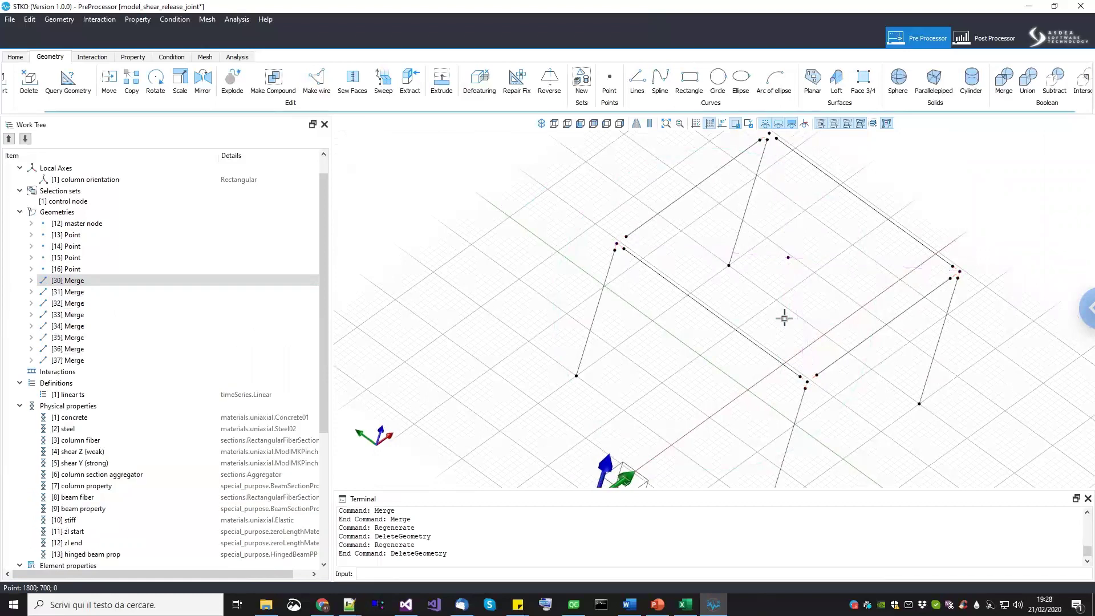
Select the isolated corner points at the four top corners of the frame and show the model in front view.
scroll(765, 332, "up", 2)
scroll(594, 225, "up", 3)
scroll(528, 264, "down", 3)
scroll(684, 266, "up", 1)
left_click(675, 149)
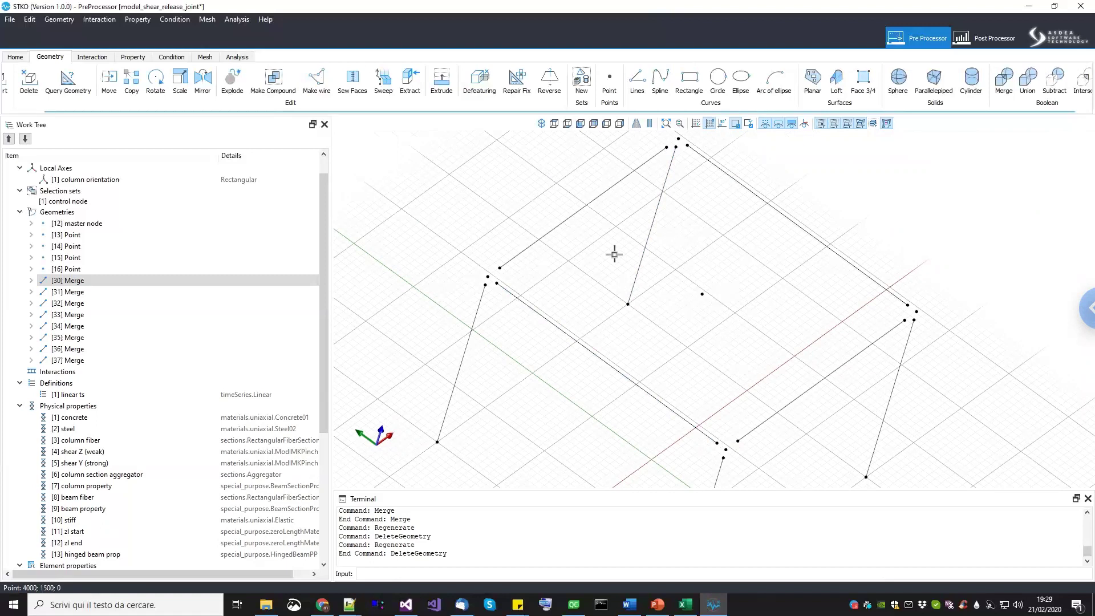
scroll(465, 325, "up", 2)
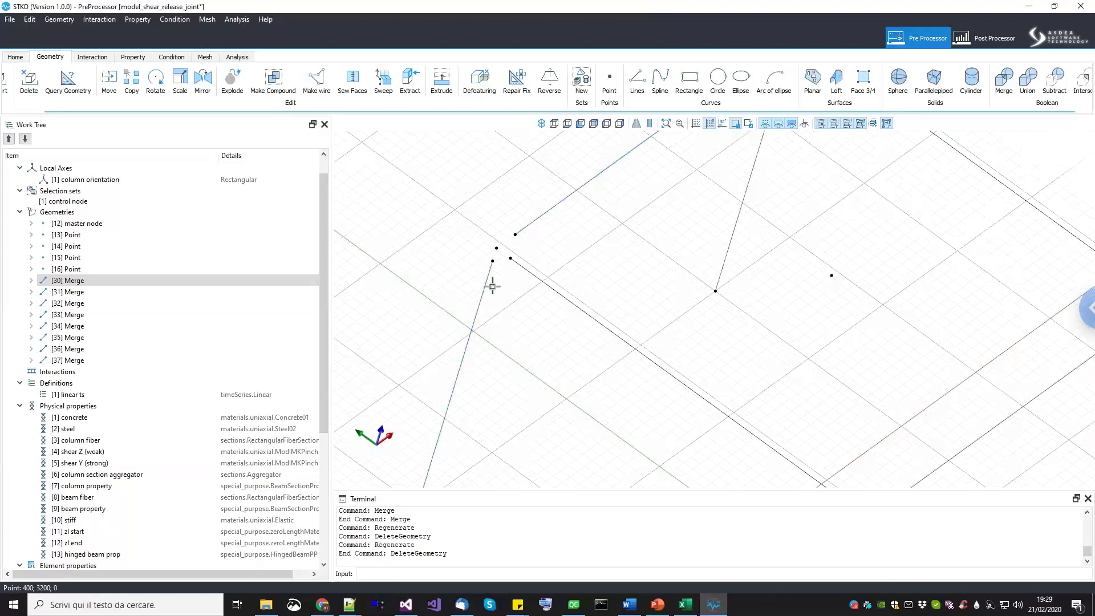
scroll(495, 260, "up", 2)
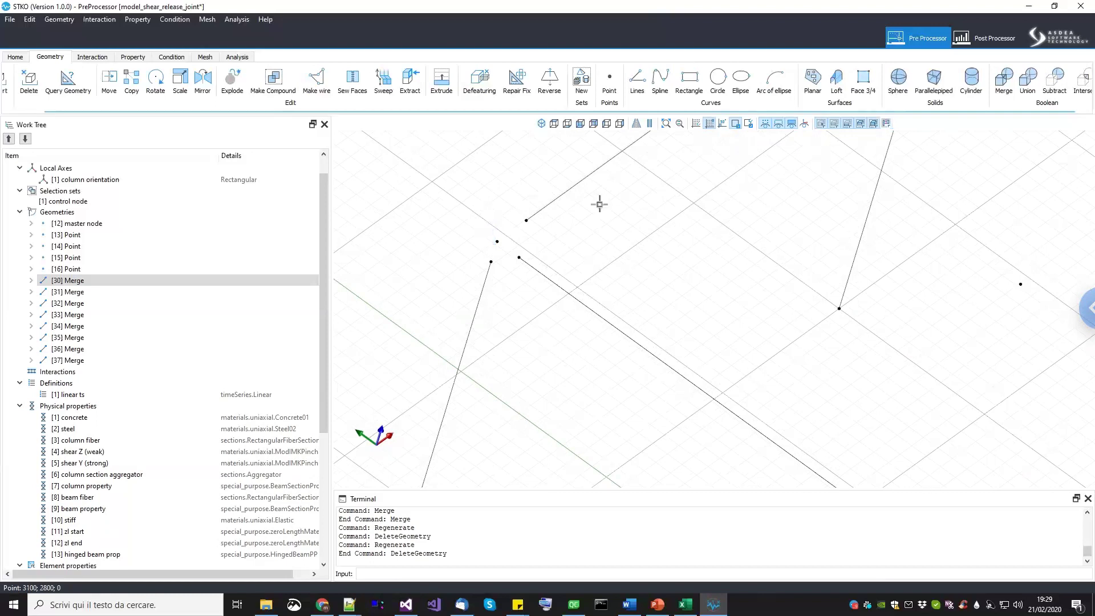
middle_click_drag(504, 244, 631, 344)
scroll(677, 392, "up", 5)
left_click_drag(734, 435, 766, 446)
scroll(787, 377, "down", 5)
scroll(776, 381, "up", 6)
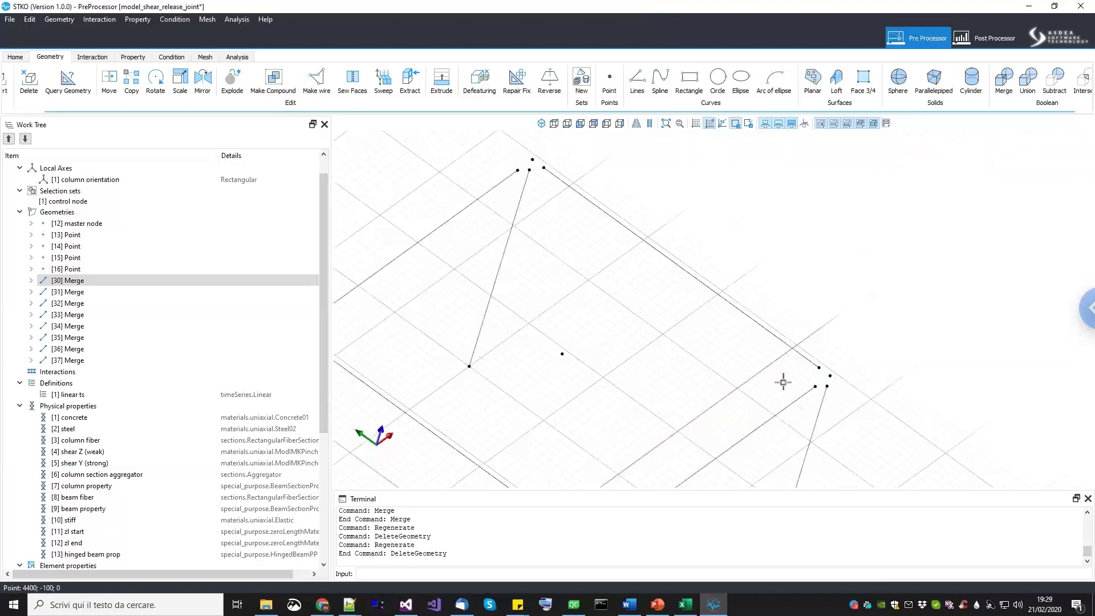
scroll(702, 340, "down", 5)
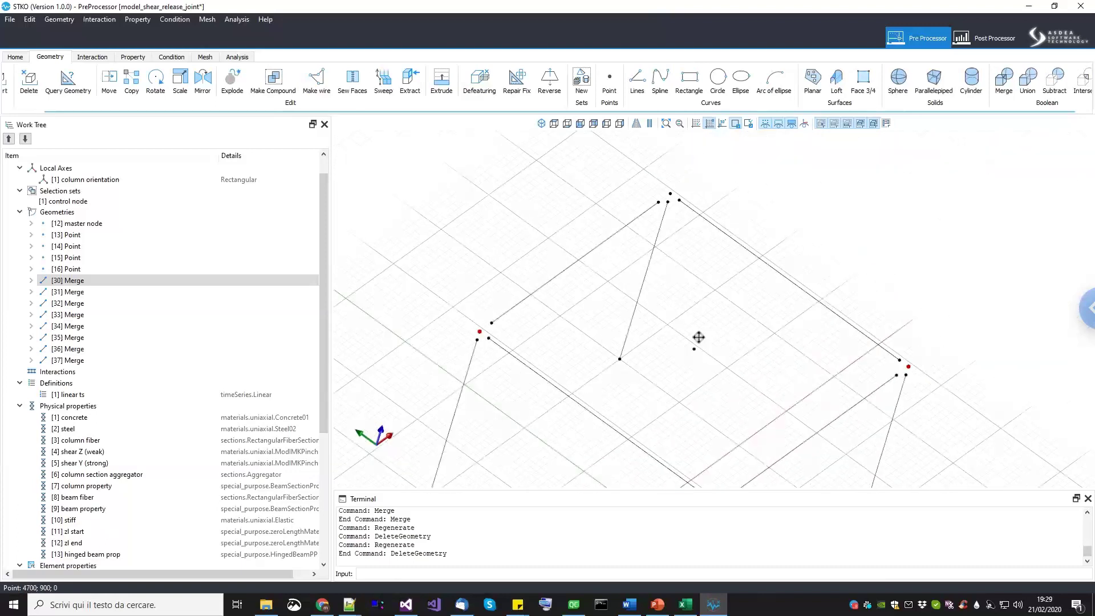
scroll(792, 338, "up", 6)
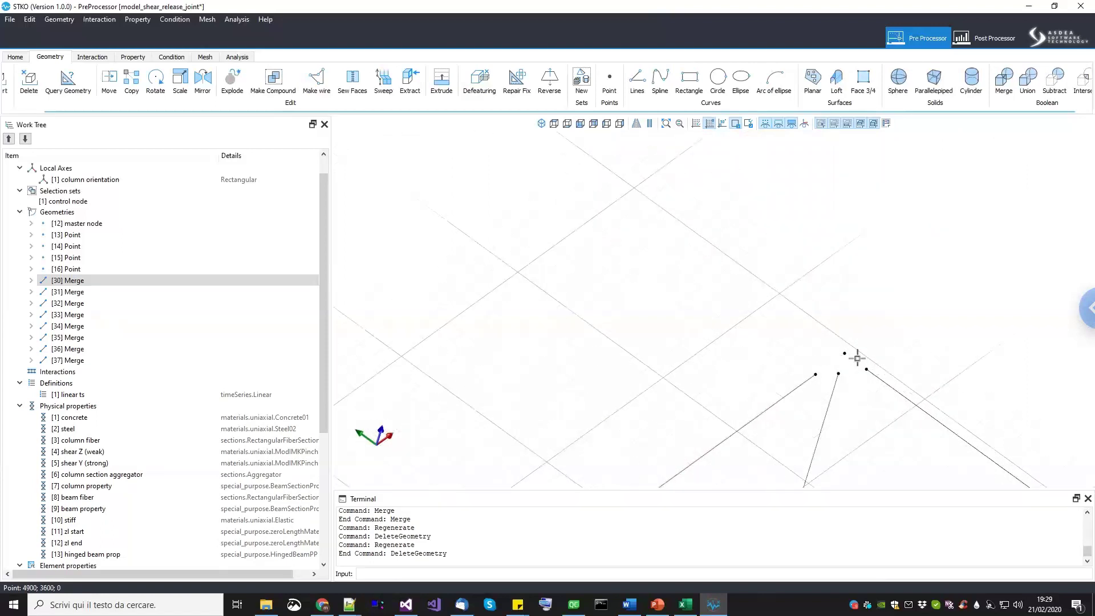
scroll(829, 357, "down", 3)
scroll(633, 183, "up", 4)
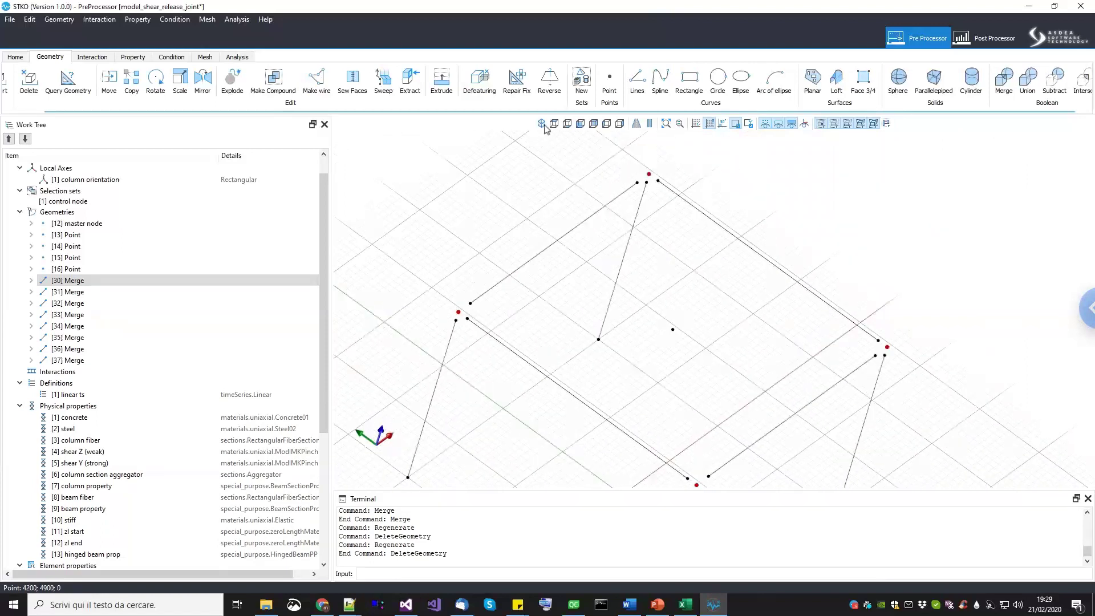
left_click(581, 124)
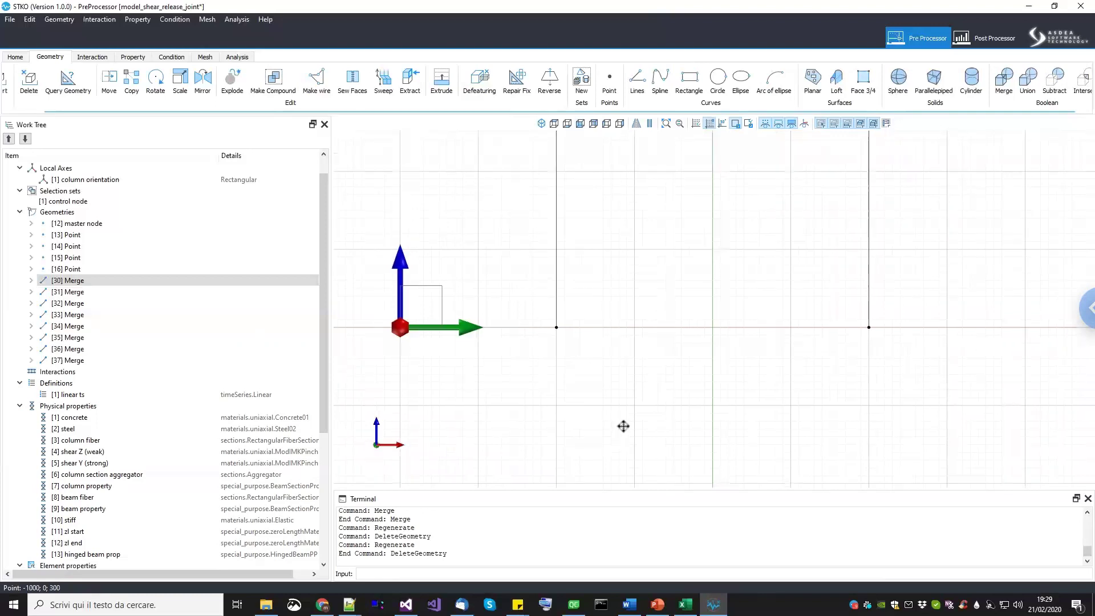
Switch to PowerPoint, examine the joint node scheme on the "Beam-Column joints" slide, and return to STKO.
left_click(657, 604)
left_click(106, 489)
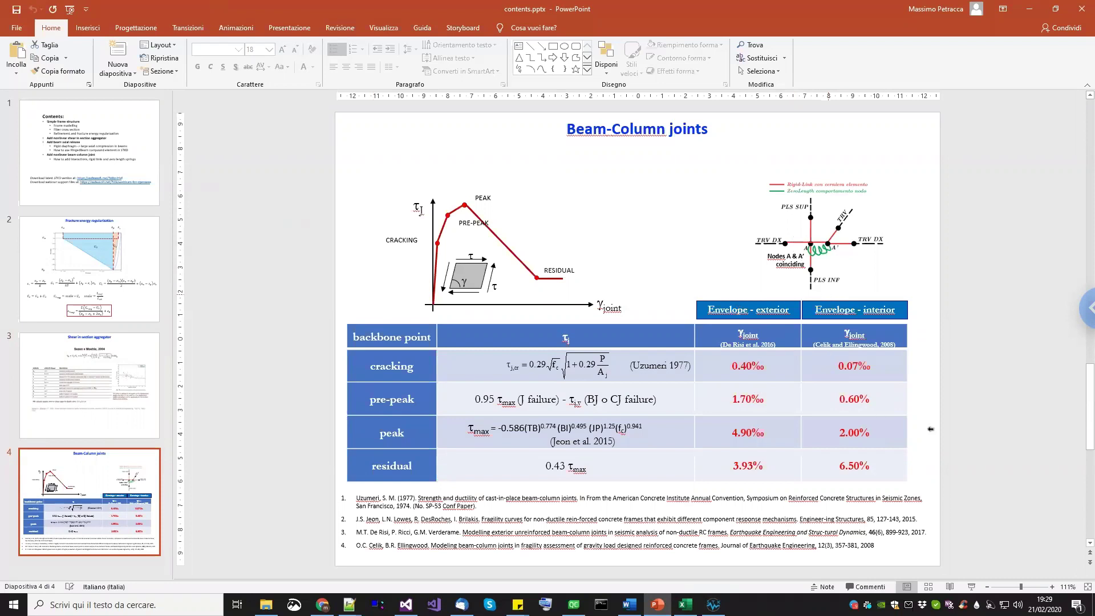
left_click(713, 604)
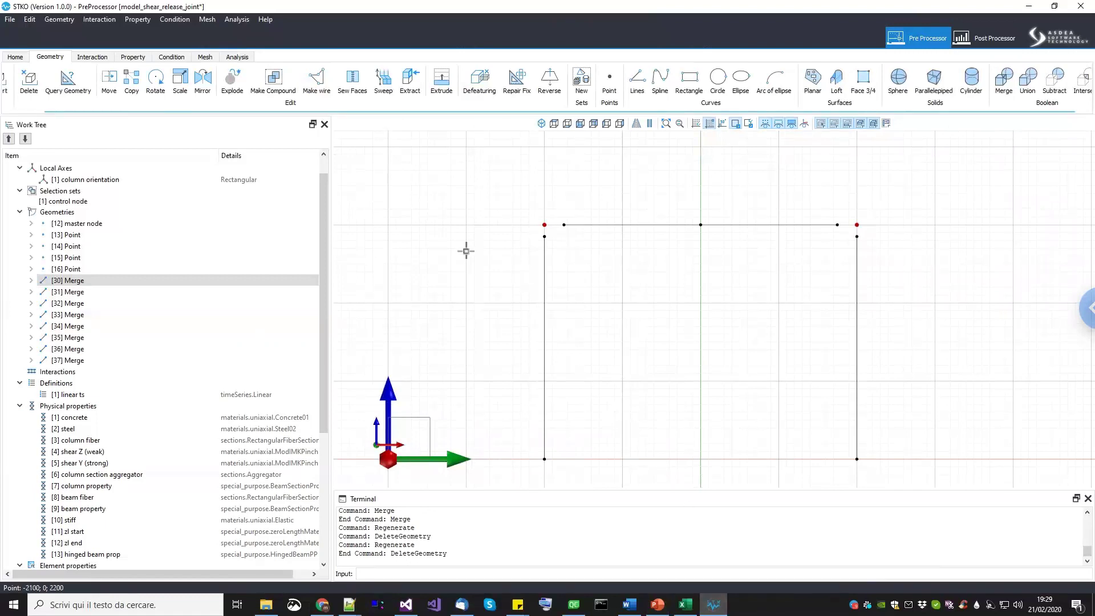
Move the selected corner points a short distance upward, away from their coincident points, and undo the move.
scroll(491, 236, "up", 2)
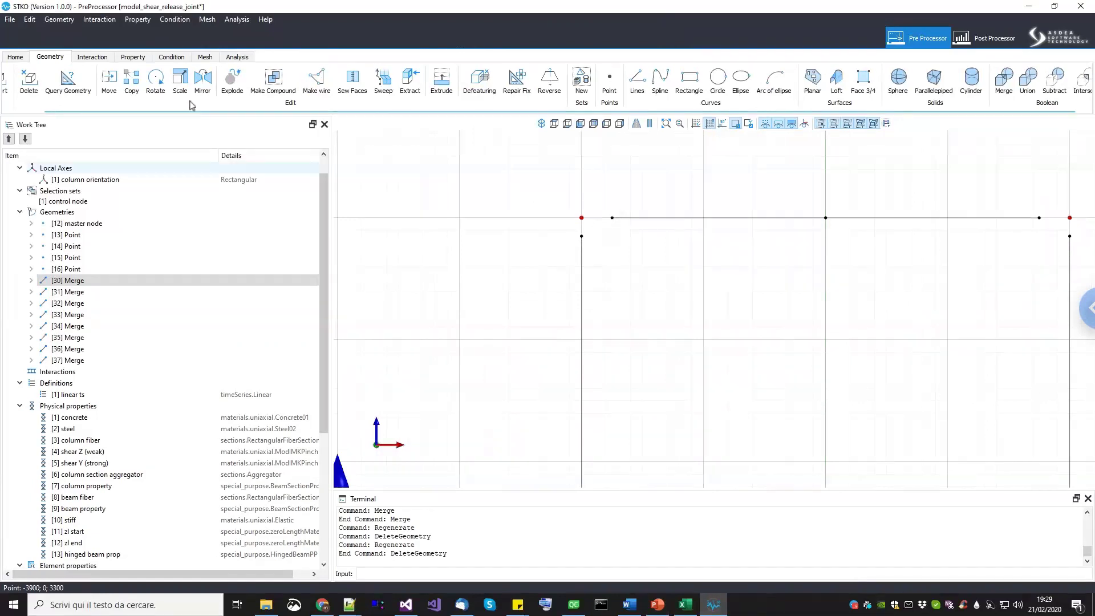
left_click(109, 79)
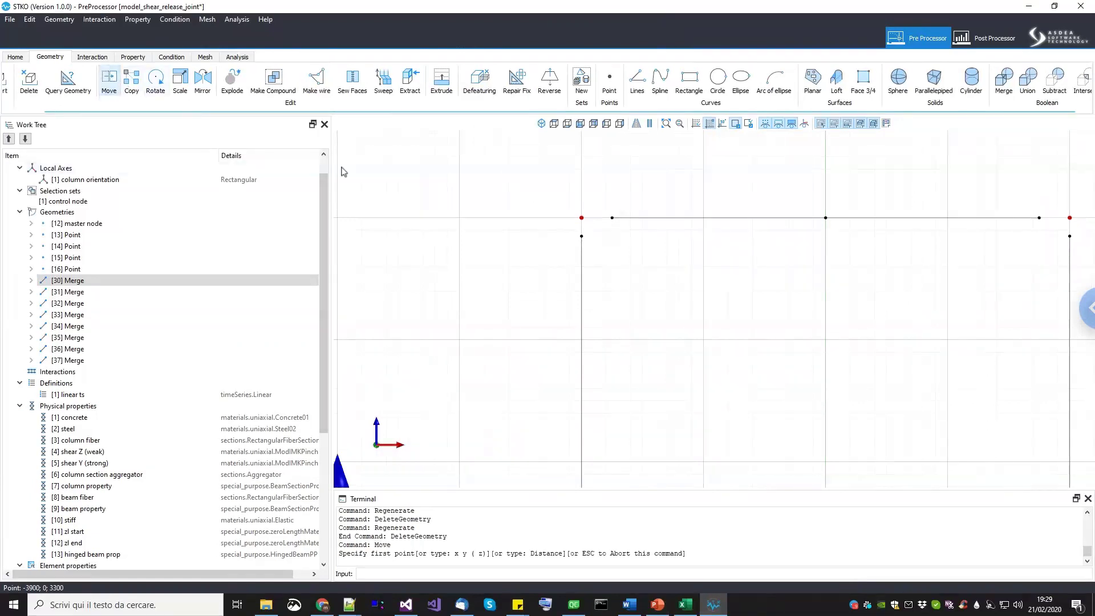
left_click(494, 210)
left_click(502, 226)
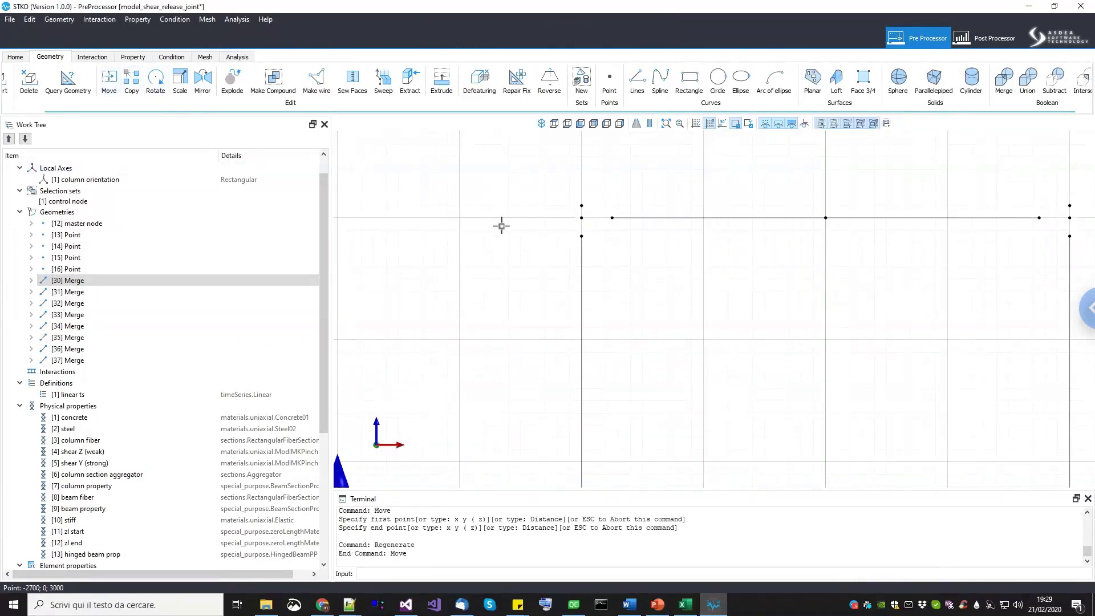
scroll(583, 275, "down", 3)
middle_click_drag(636, 295, 724, 372)
key("ctrl+z")
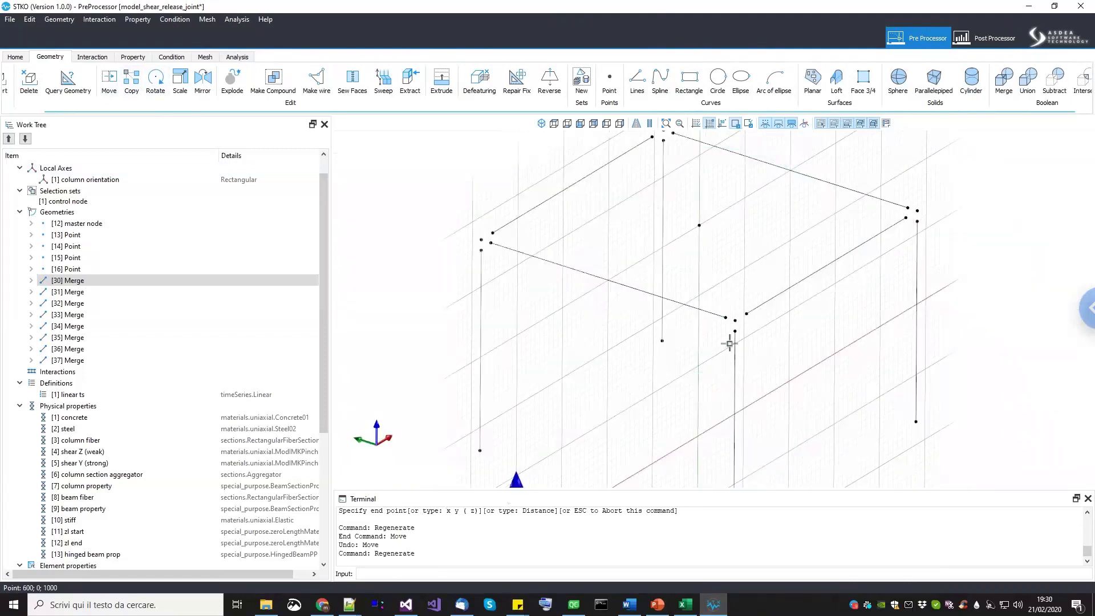
Select the isolated corner points at the four top corners of the frame.
scroll(731, 327, "up", 3)
left_click_drag(732, 308, 753, 326)
scroll(787, 318, "down", 3)
middle_click_drag(904, 254, 855, 329)
scroll(855, 329, "up", 3)
left_click_drag(944, 251, 932, 237)
scroll(829, 249, "down", 3)
middle_click_drag(637, 164, 665, 272)
scroll(665, 271, "up", 5)
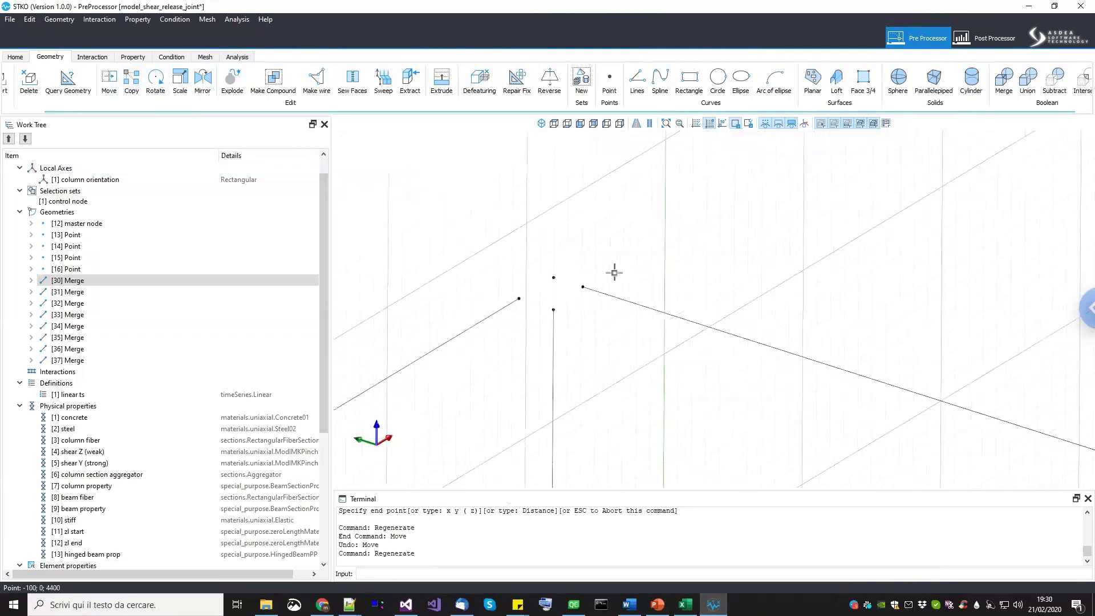
scroll(557, 296, "down", 5)
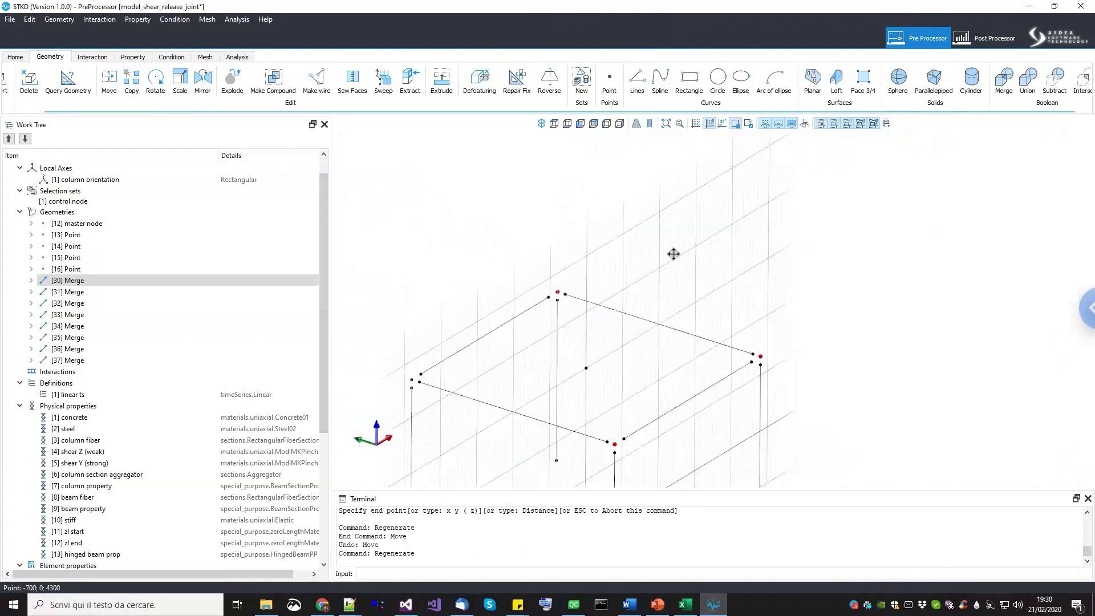
scroll(521, 320, "up", 5)
left_click_drag(460, 313, 486, 337)
In front view, copy the selected corner points once, a short distance straight up from their original positions.
left_click(580, 122)
scroll(591, 288, "down", 3)
left_click(132, 80)
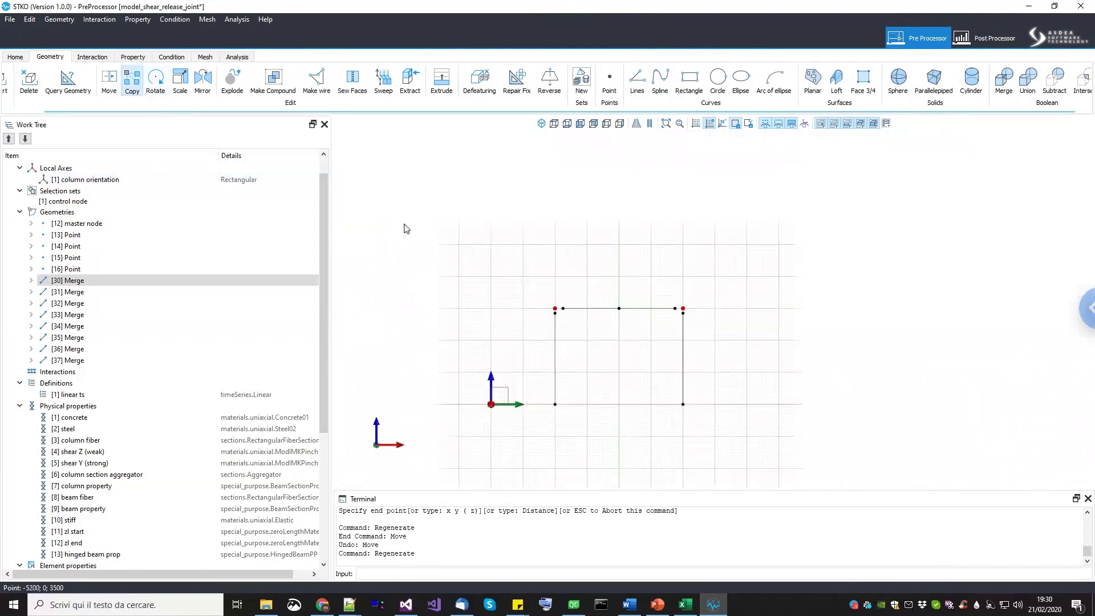
scroll(555, 308, "up", 5)
left_click(553, 334)
left_click(554, 323)
key("Return")
scroll(513, 258, "down", 2)
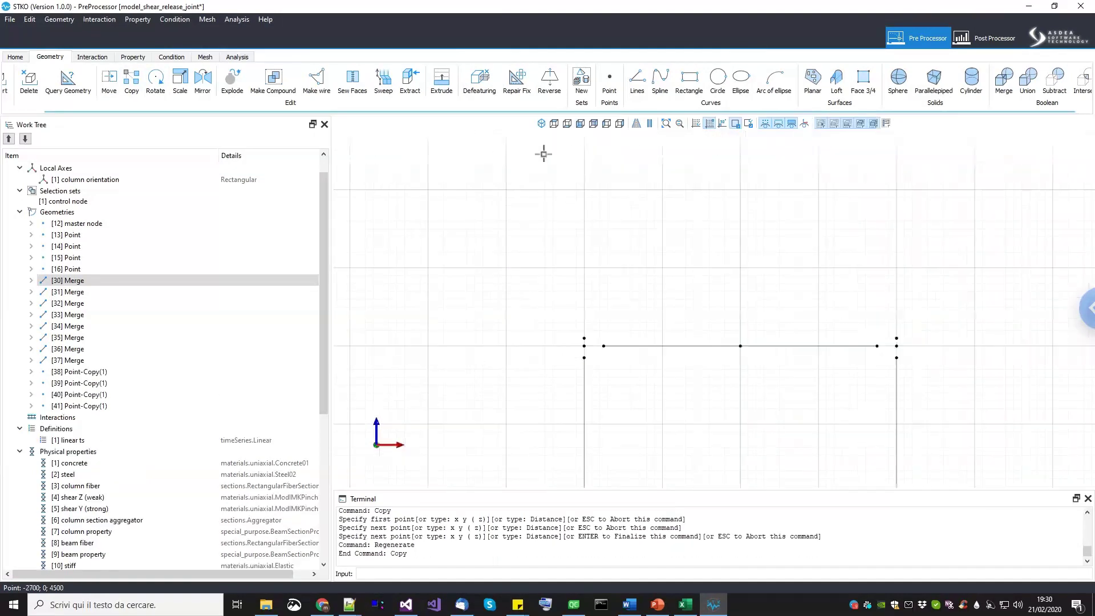
Return to the isometric view and start a new Node to Node links interaction named "column-joint".
left_click(541, 124)
scroll(631, 386, "up", 3)
scroll(577, 240, "up", 2)
scroll(578, 245, "up", 2)
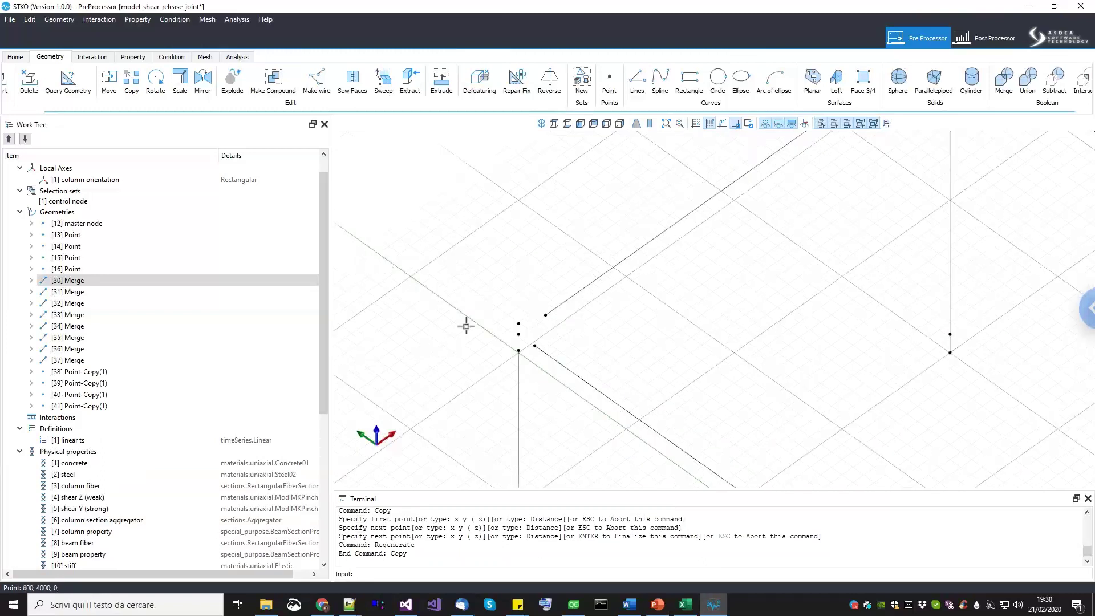
scroll(575, 274, "down", 1)
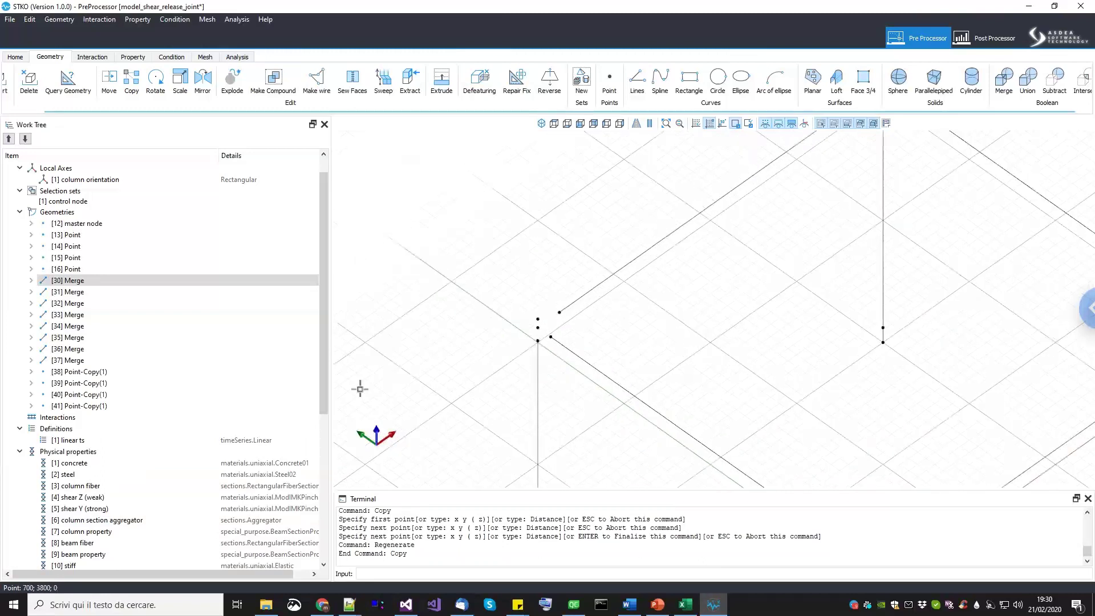
right_click(87, 419)
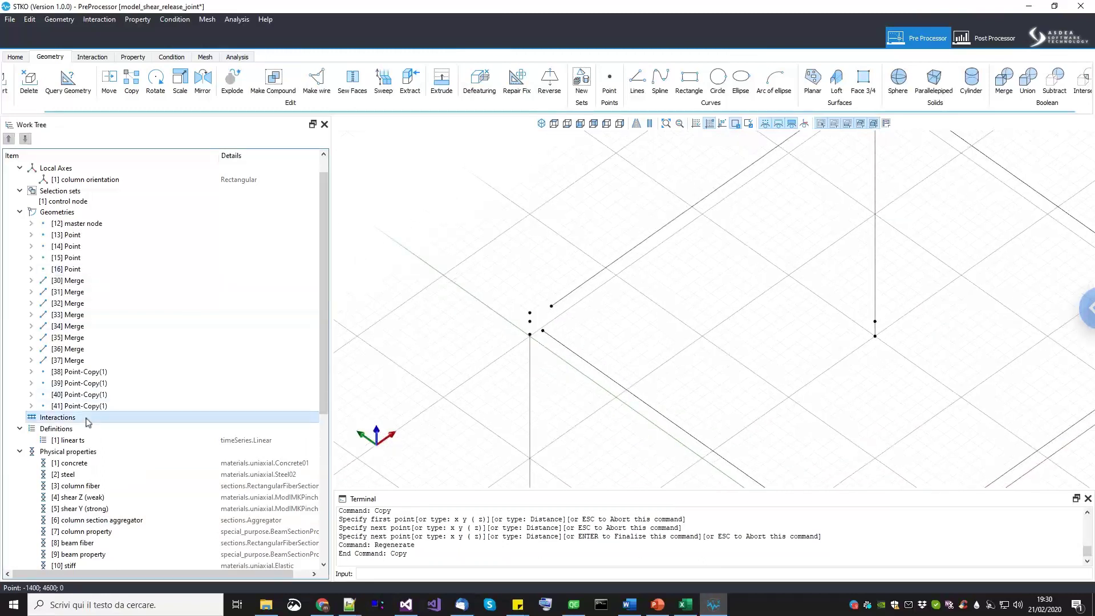
left_click(109, 425)
left_click_drag(251, 170, 172, 170)
type("column-joint")
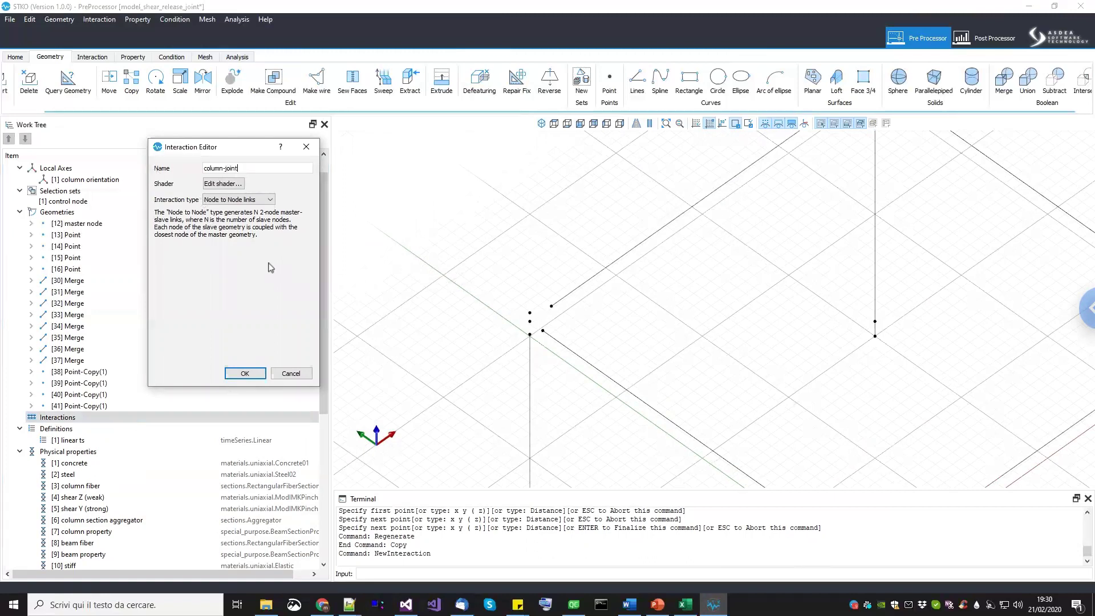
left_click(532, 323)
left_click(255, 373)
Pick the top end points of the four columns as master geometries for the column-joint interaction.
scroll(549, 319, "up", 3)
left_click(552, 304)
scroll(607, 343, "down", 4)
scroll(736, 390, "up", 4)
left_click(665, 362)
scroll(909, 293, "down", 4)
scroll(715, 256, "up", 4)
left_click(715, 256)
scroll(621, 245, "down", 4)
scroll(627, 246, "up", 4)
scroll(598, 228, "up", 3)
left_click(564, 191)
scroll(670, 335, "down", 3)
key("Return")
Pick the original joint point just above each column top as slave geometry and finalize the column-joint interaction.
scroll(604, 194, "up", 2)
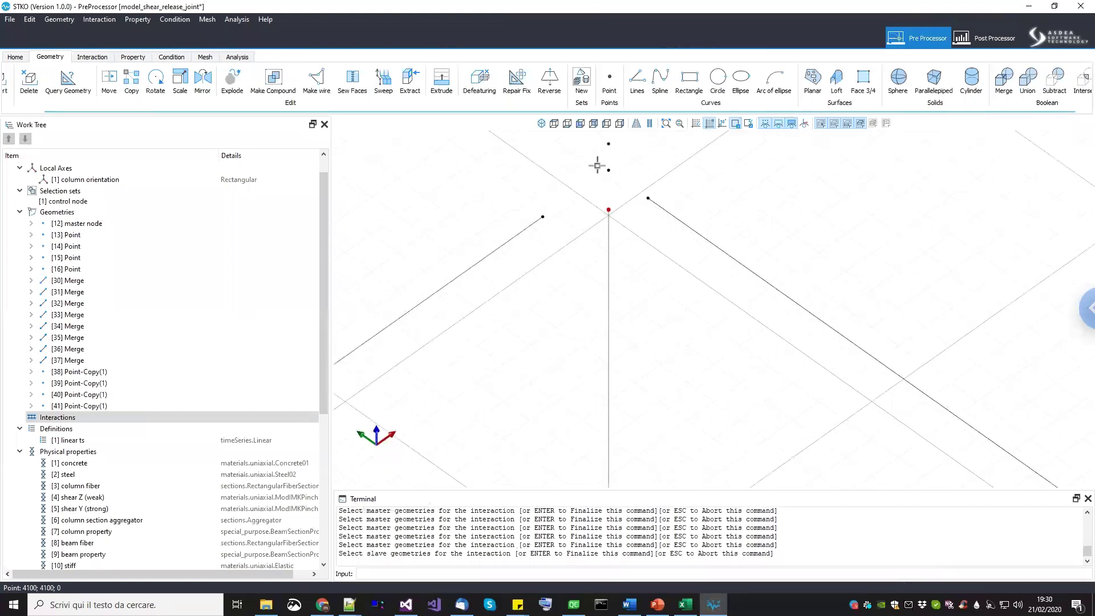
left_click(615, 174)
scroll(603, 262, "down", 3)
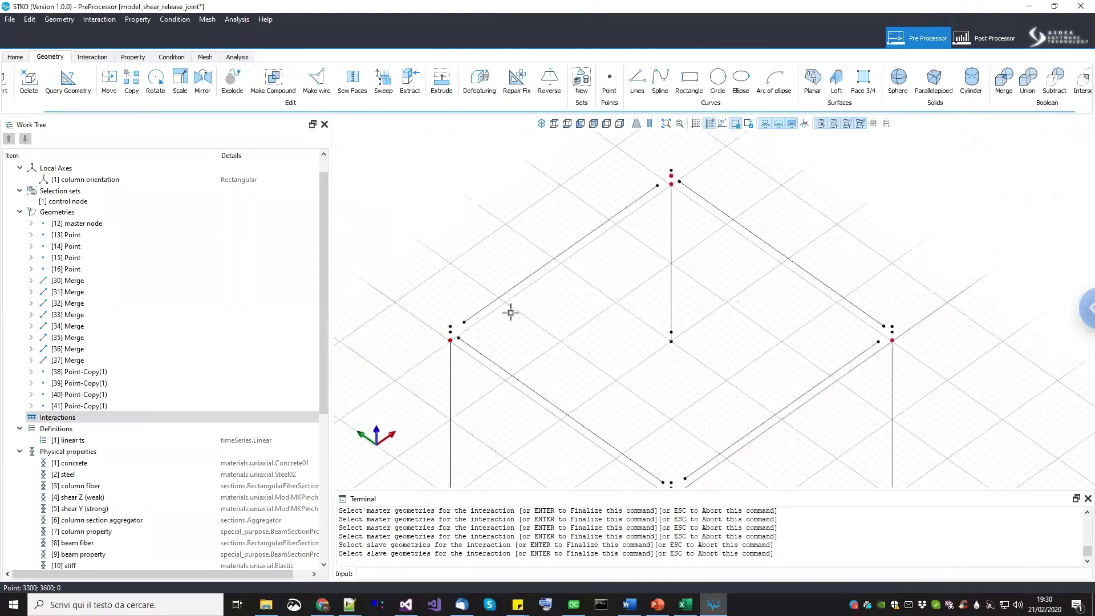
scroll(433, 331, "up", 3)
left_click(367, 360)
scroll(543, 318, "down", 5)
scroll(558, 434, "up", 2)
scroll(533, 426, "up", 2)
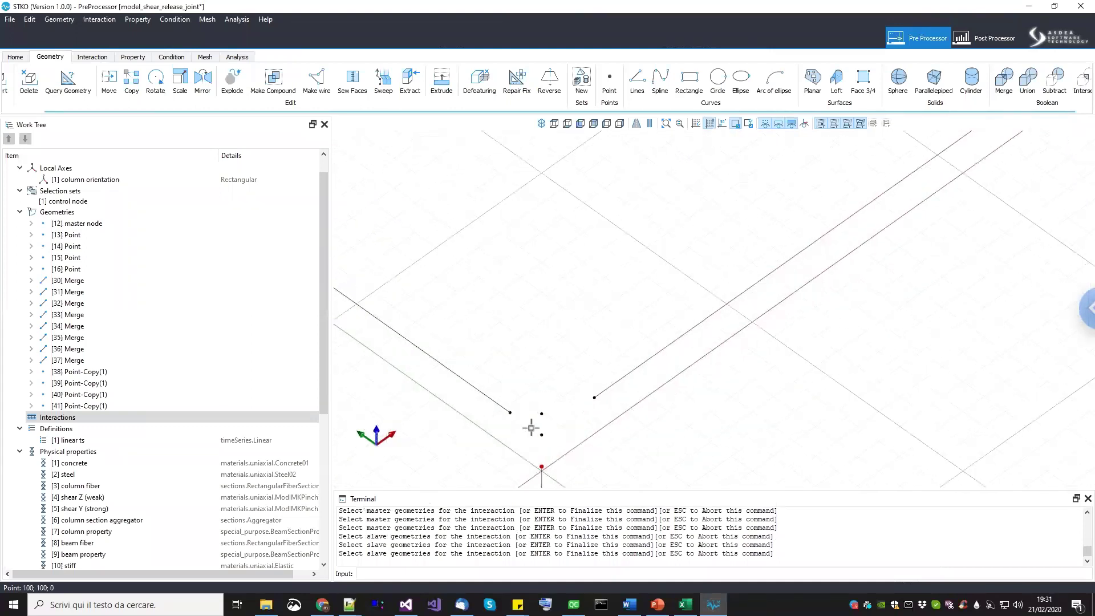
left_click(541, 433)
scroll(742, 367, "down", 2)
scroll(672, 286, "up", 3)
left_click(671, 248)
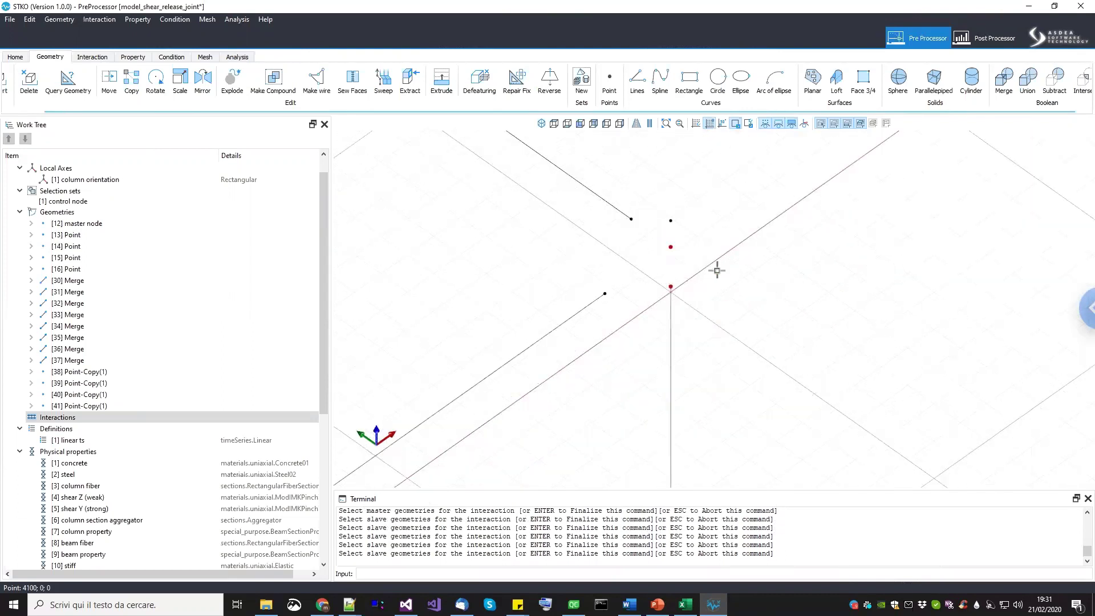
key("Return")
Examine the column-joint links at the frame's top corners.
scroll(709, 283, "down", 3)
middle_click_drag(870, 285, 1032, 275)
scroll(856, 278, "up", 3)
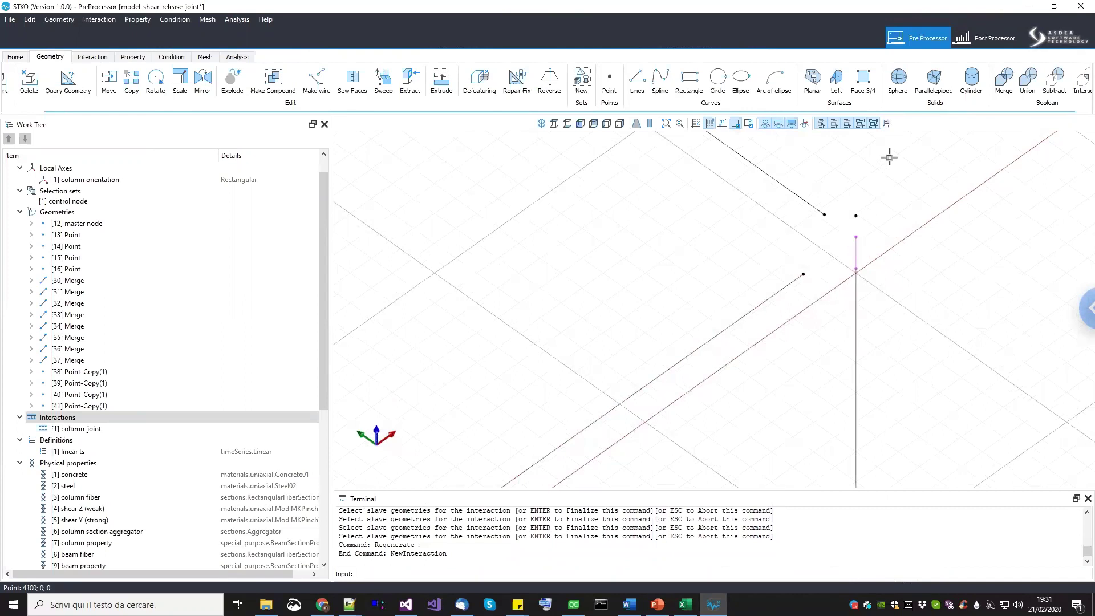
scroll(847, 270, "down", 5)
middle_click_drag(606, 351, 679, 342)
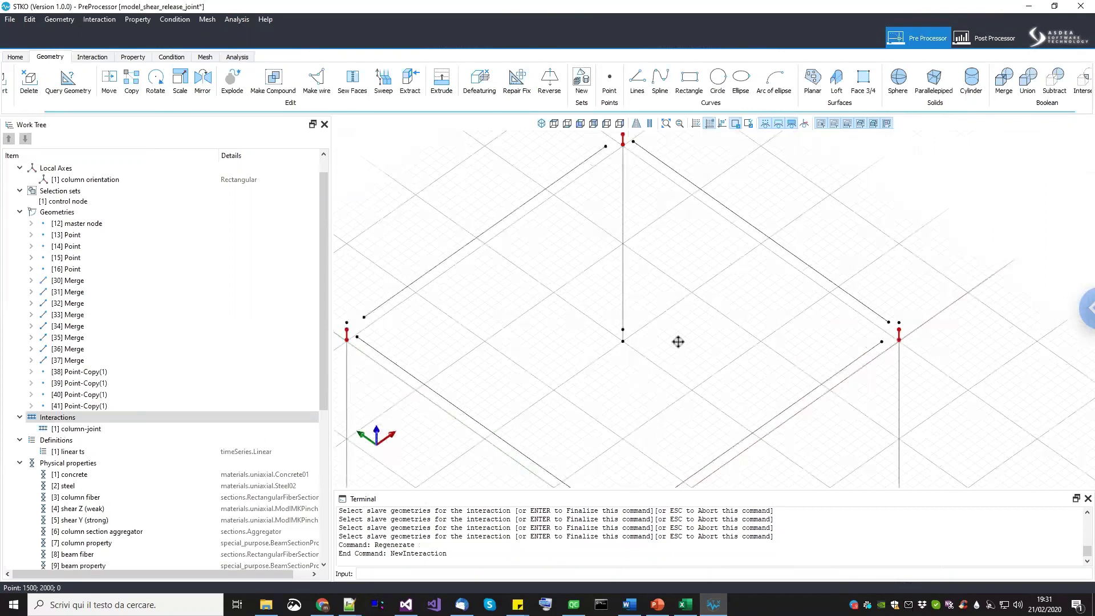
scroll(451, 328, "up", 2)
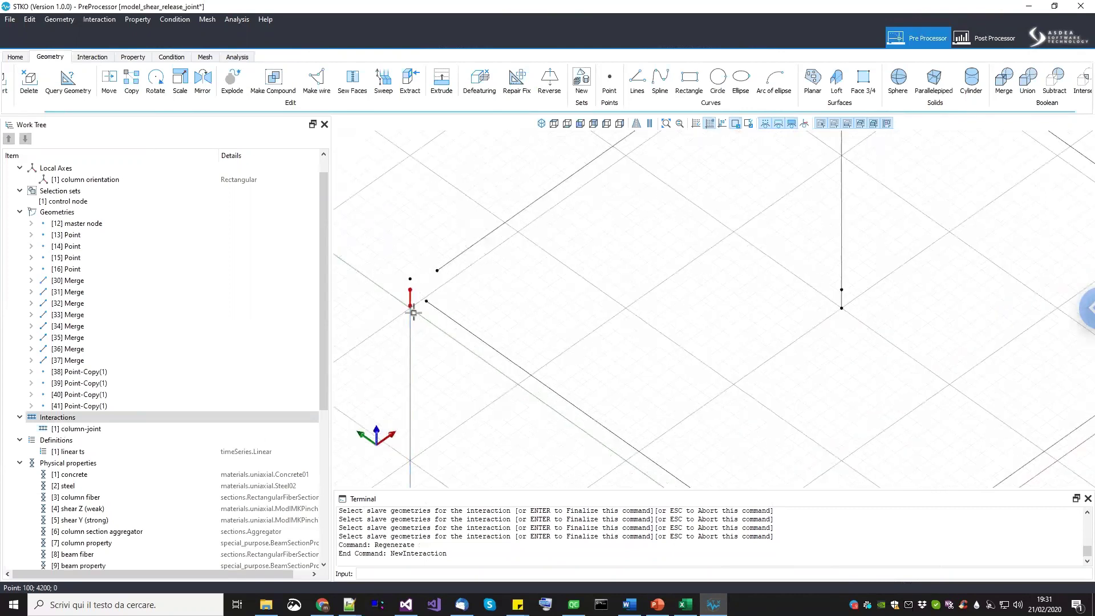
middle_click_drag(453, 281, 454, 312)
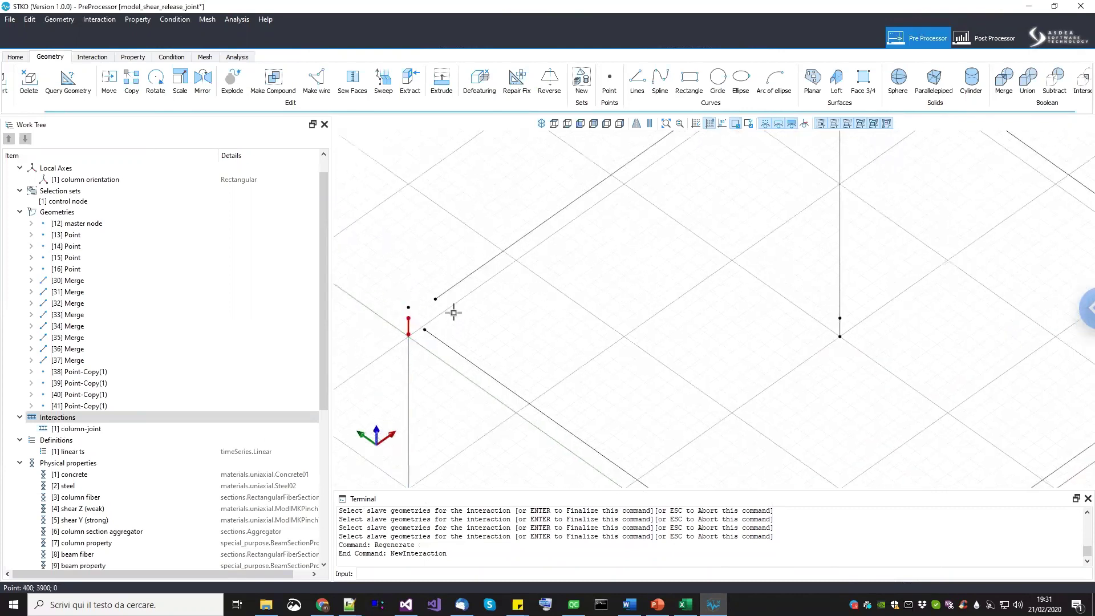
scroll(447, 308, "up", 1)
scroll(395, 297, "up", 3)
left_click_drag(384, 298, 406, 315)
Start a new Node to Node links interaction named "beam-joint".
right_click(93, 418)
left_click(114, 426)
left_click_drag(254, 168, 162, 167)
type("beam-joint")
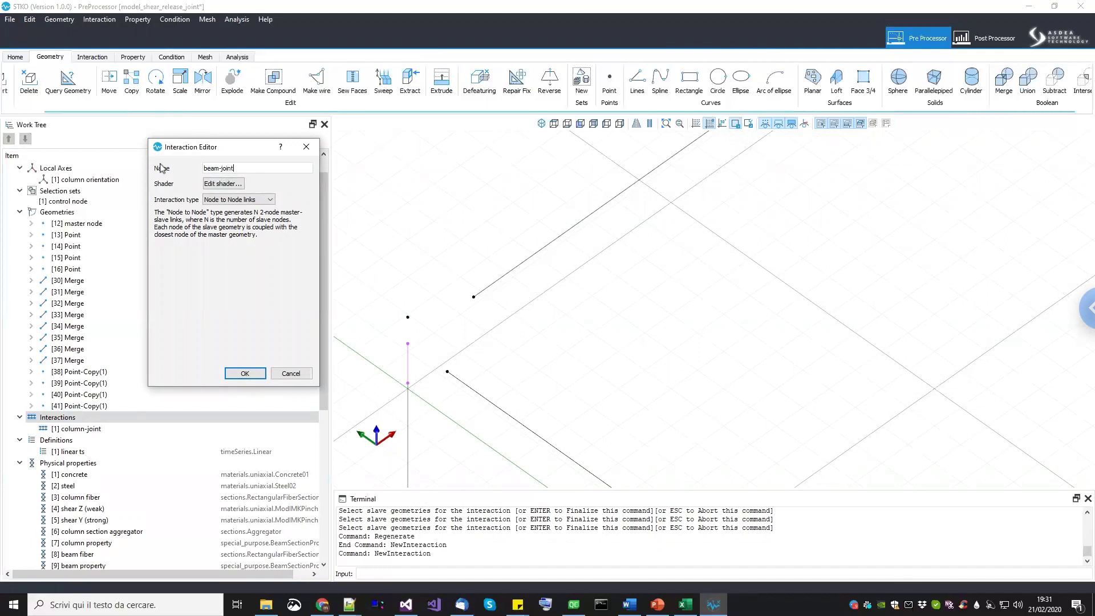
left_click(253, 376)
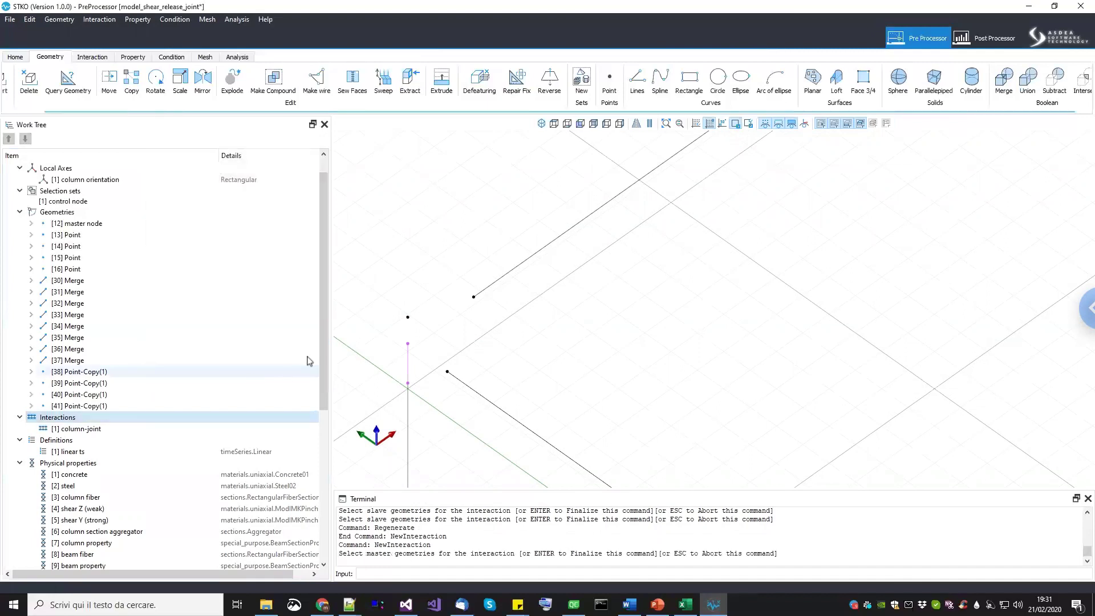
Pick the copied upper joint points at the four corners as master geometries for the beam-joint interaction.
scroll(535, 334, "down", 6)
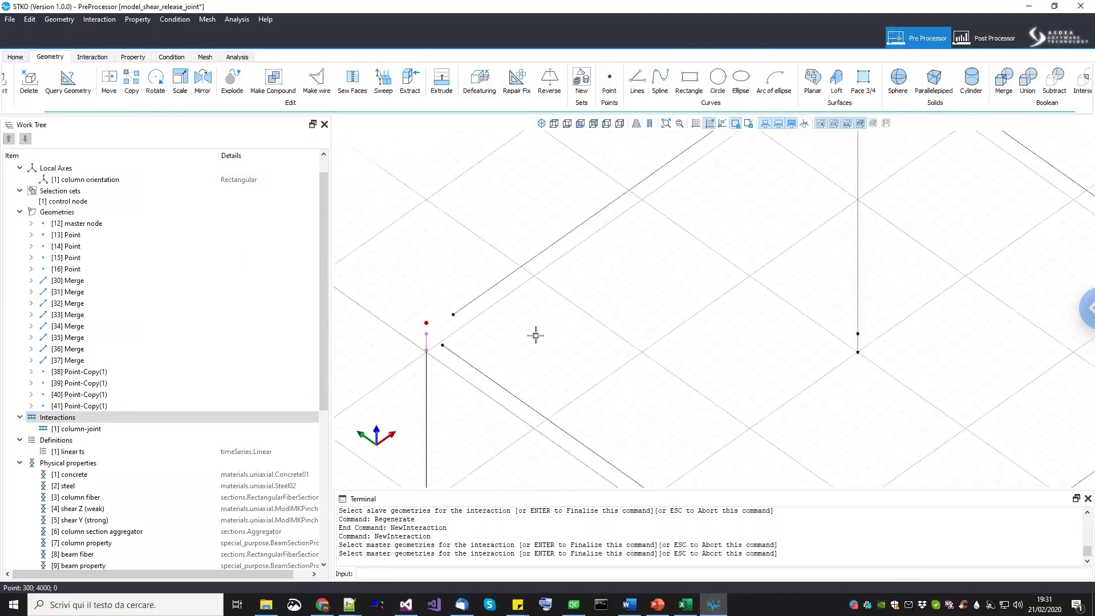
scroll(635, 368, "up", 4)
scroll(635, 368, "up", 1)
middle_click_drag(634, 368, 623, 339)
left_click_drag(607, 330, 638, 352)
scroll(679, 327, "down", 5)
middle_click_drag(679, 331, 664, 466)
scroll(675, 406, "up", 8)
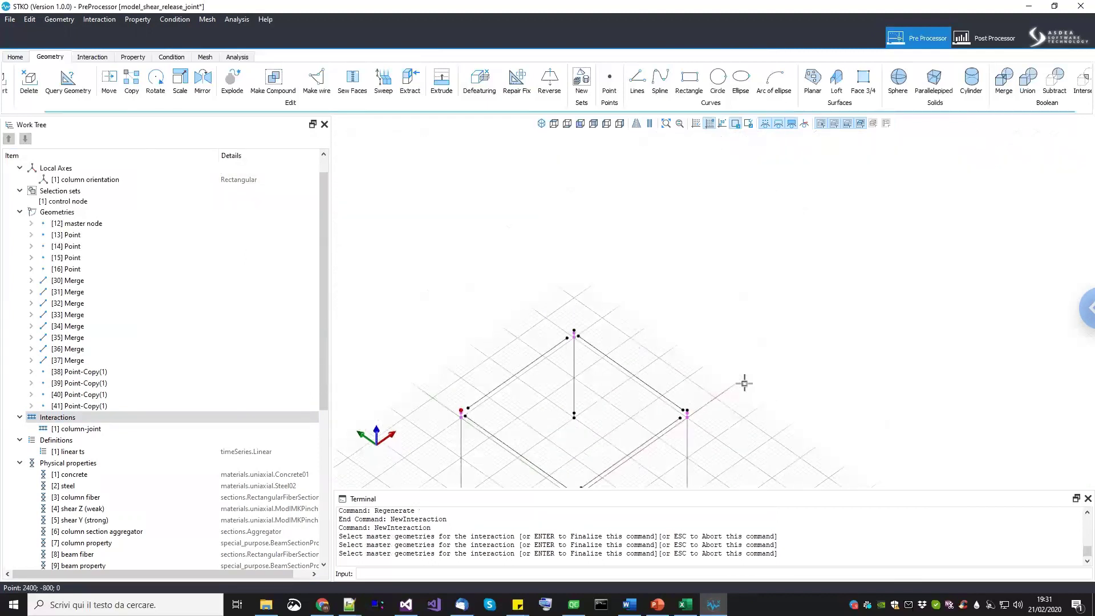
scroll(669, 329, "up", 2)
left_click_drag(631, 296, 668, 308)
scroll(639, 298, "down", 6)
mouse_move(622, 290)
middle_mouse_down()
mouse_move(741, 398)
mouse_move(631, 286)
middle_mouse_up()
scroll(582, 342, "up", 5)
left_click_drag(587, 338, 593, 344)
scroll(592, 343, "down", 6)
middle_click_drag(594, 345, 648, 281)
scroll(588, 352, "up", 4)
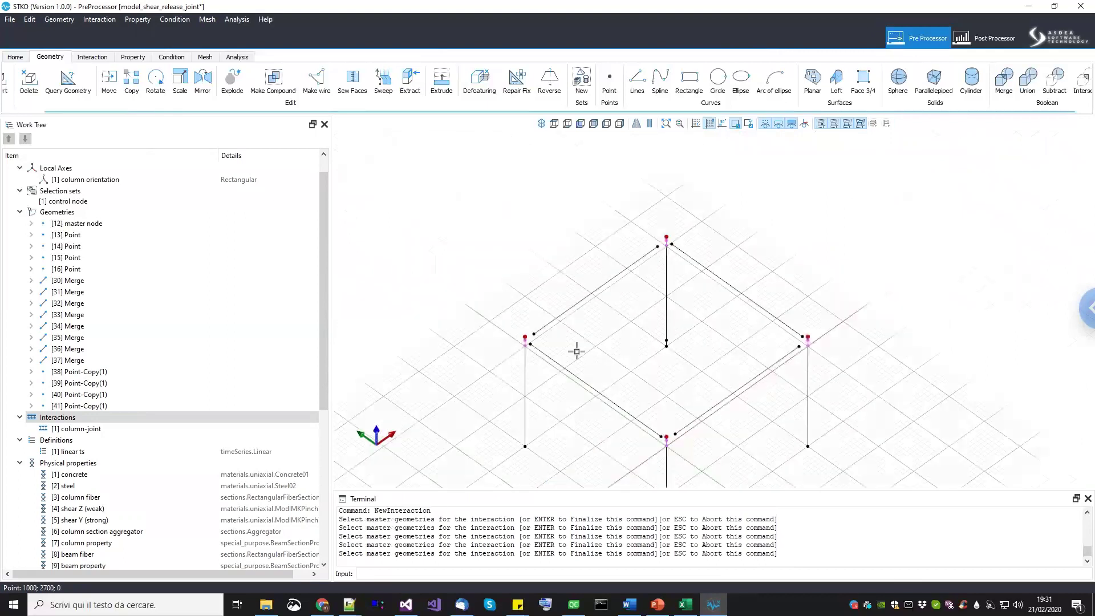
key("Return")
Pick both beam end points at each of the four corners as slave geometries and finalize the beam-joint interaction.
scroll(405, 306, "up", 2)
left_click_drag(419, 311, 436, 330)
left_click_drag(433, 277, 456, 304)
scroll(574, 339, "down", 4)
scroll(521, 298, "up", 5)
left_click(546, 227)
left_click_drag(597, 204, 627, 231)
scroll(637, 226, "down", 4)
scroll(639, 401, "down", 4)
scroll(692, 320, "up", 5)
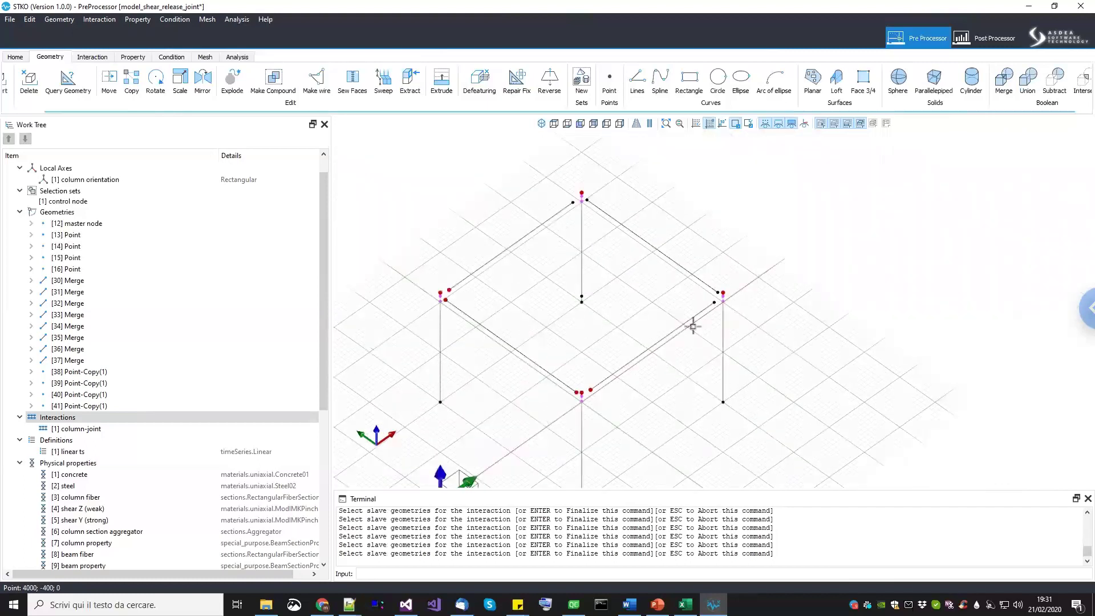
left_click_drag(561, 288, 616, 350)
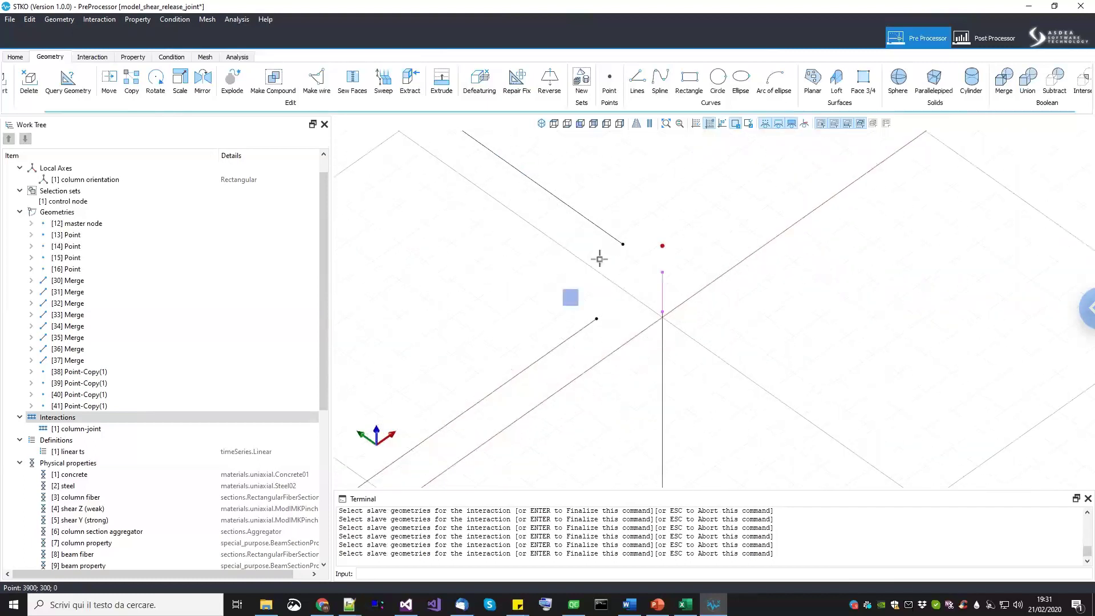
left_click_drag(570, 296, 628, 357)
scroll(682, 405, "down", 5)
scroll(498, 359, "up", 5)
left_click_drag(449, 342, 484, 368)
scroll(503, 358, "up", 2)
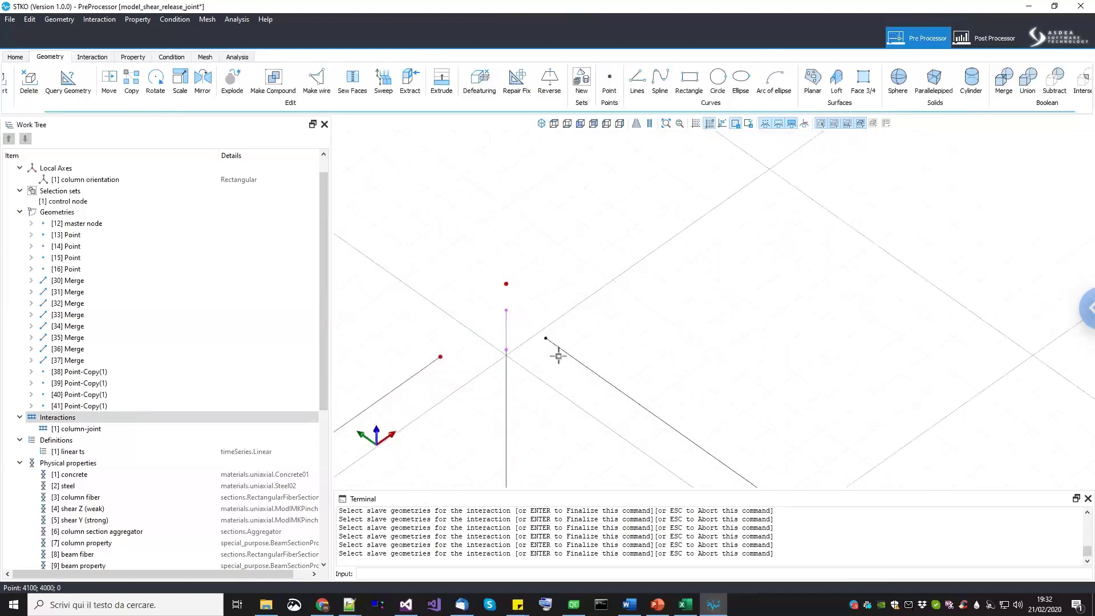
key("Return")
Examine the beam-joint links between the upper joint points and the beam ends, and clear the selection.
scroll(678, 285, "down", 3)
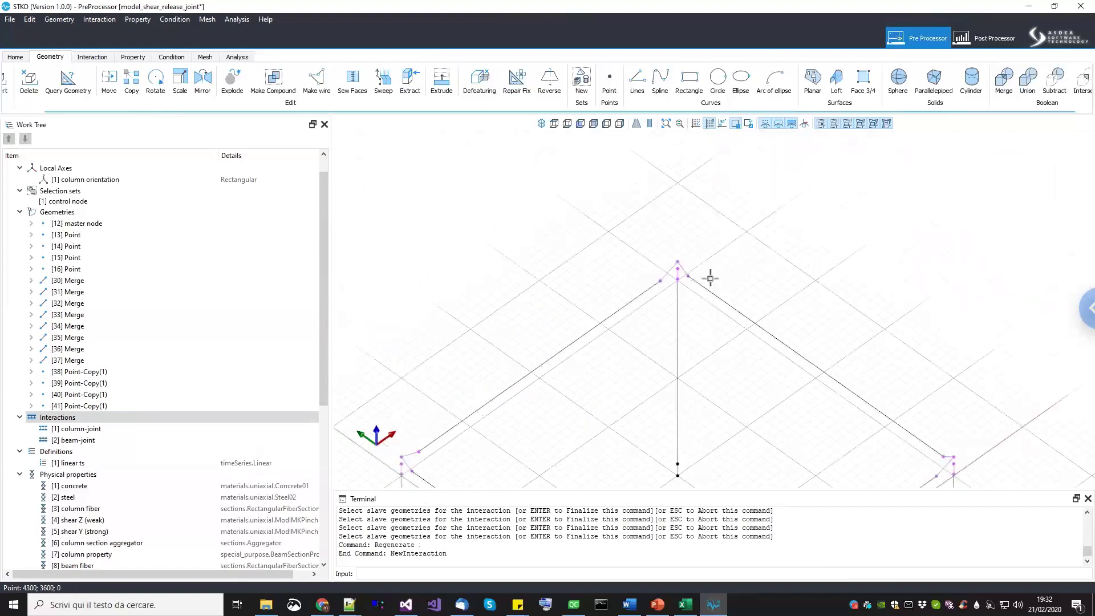
left_click(629, 244)
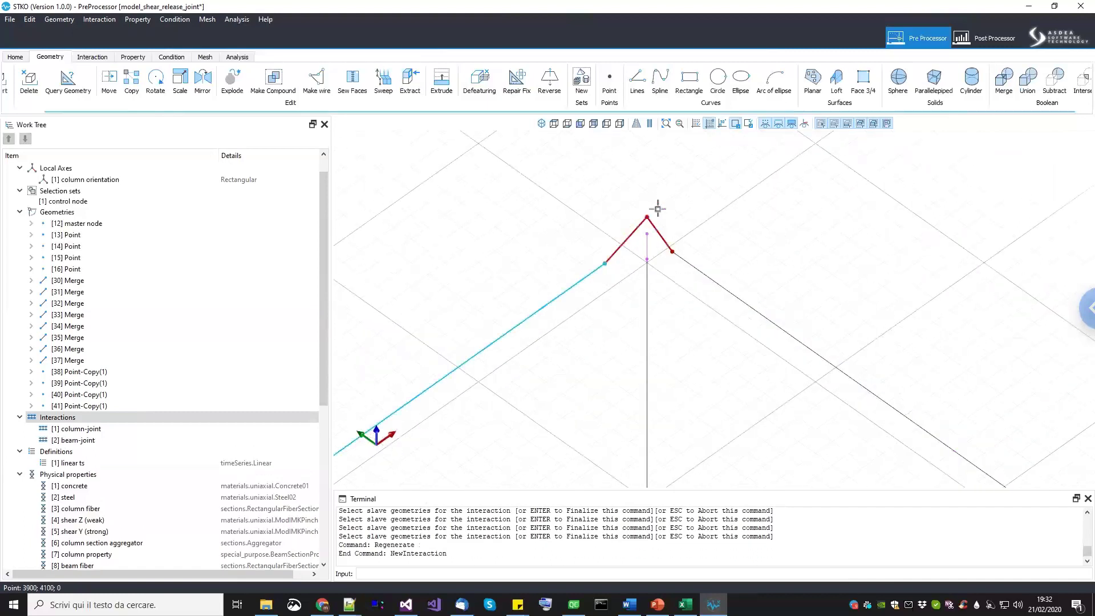
middle_click_drag(683, 348, 657, 258)
scroll(634, 301, "down", 4)
middle_click_drag(655, 311, 566, 259)
scroll(566, 260, "down", 2)
key("Escape")
middle_click_drag(692, 330, 672, 330)
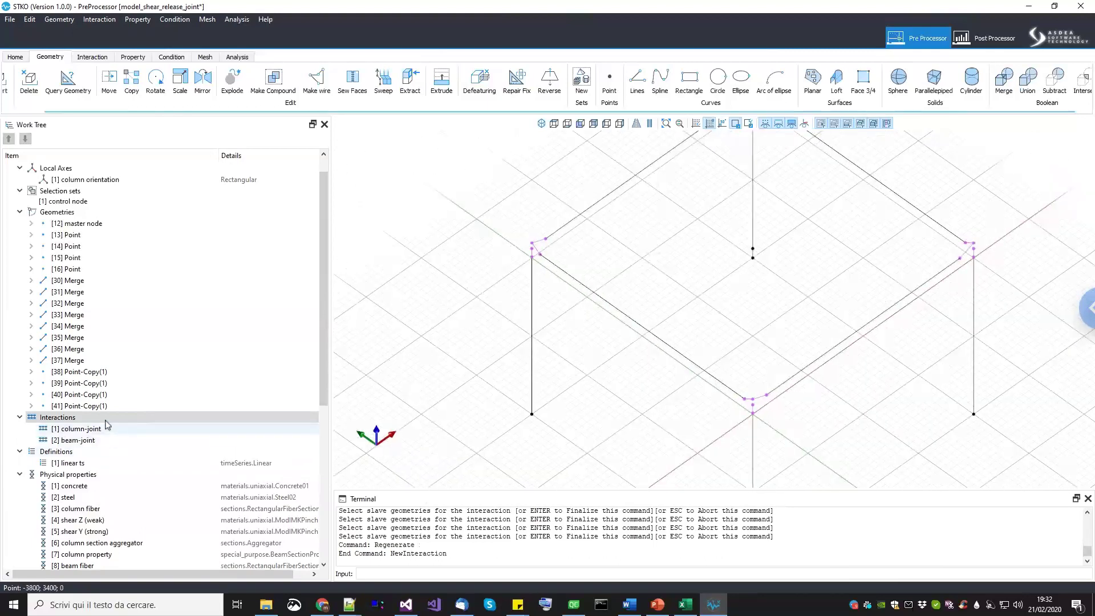
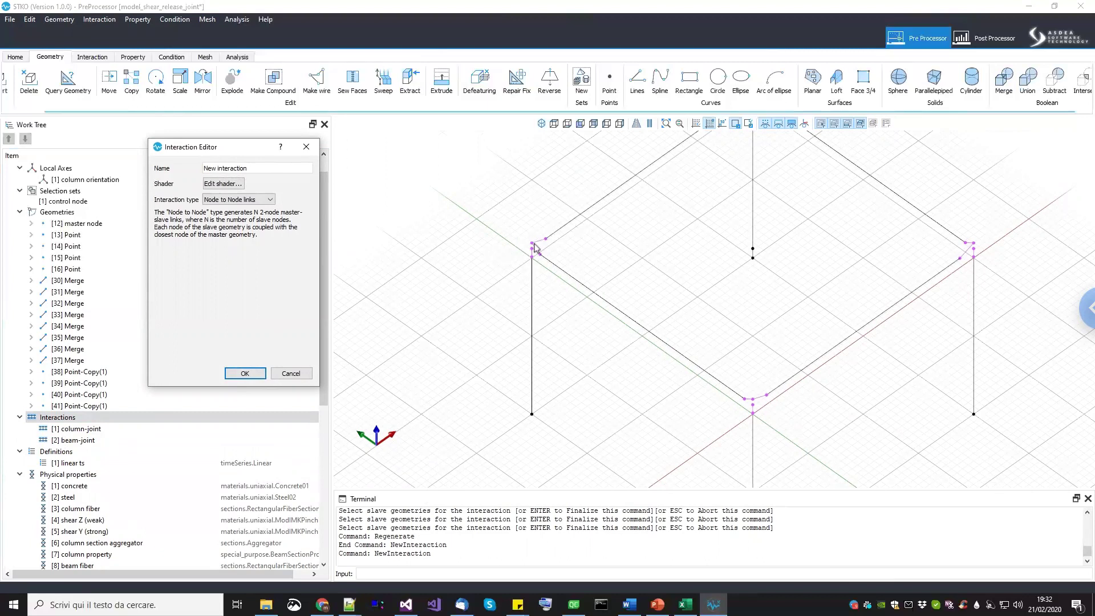
Set up the new Node to Node links interaction with the name "joint-joint".
left_click_drag(254, 168, 134, 160)
type("j")
left_click(249, 372)
Pick the lower joint points at the four corners as master geometries for the joint-joint interaction.
scroll(506, 251, "up", 5)
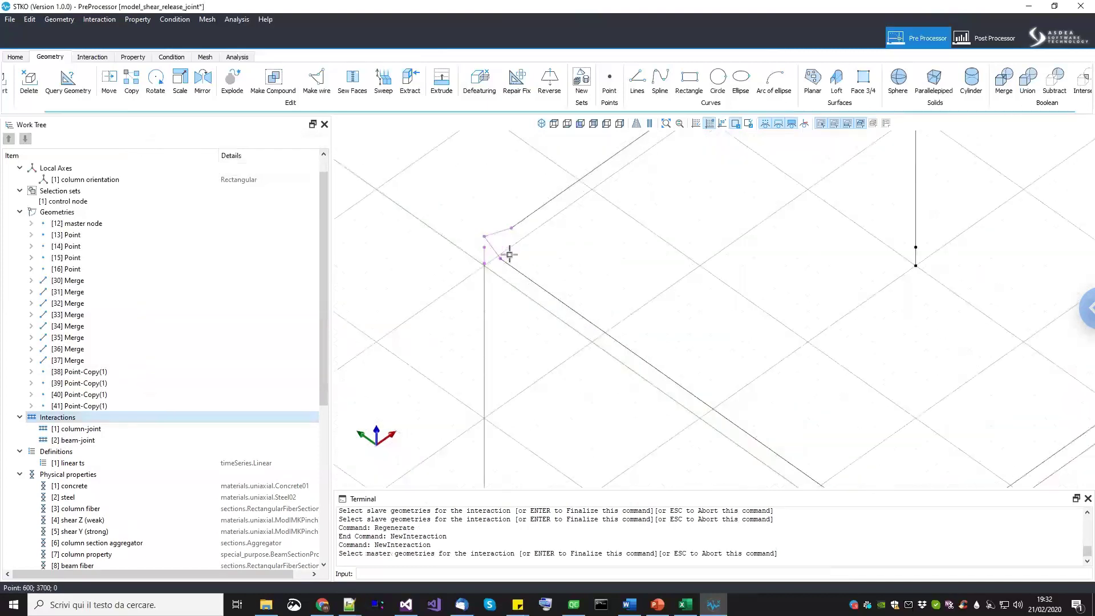
left_click(377, 231)
middle_click_drag(384, 238, 727, 410)
left_click(727, 409)
scroll(734, 393, "up", 2)
left_click(757, 385)
middle_click_drag(601, 288, 727, 363)
scroll(728, 363, "up", 3)
left_click(796, 365)
key("Return")
Pick the copied upper joint points at the four corners as slave geometries and finalize the joint-joint interaction.
left_click(832, 363)
scroll(782, 361, "down", 5)
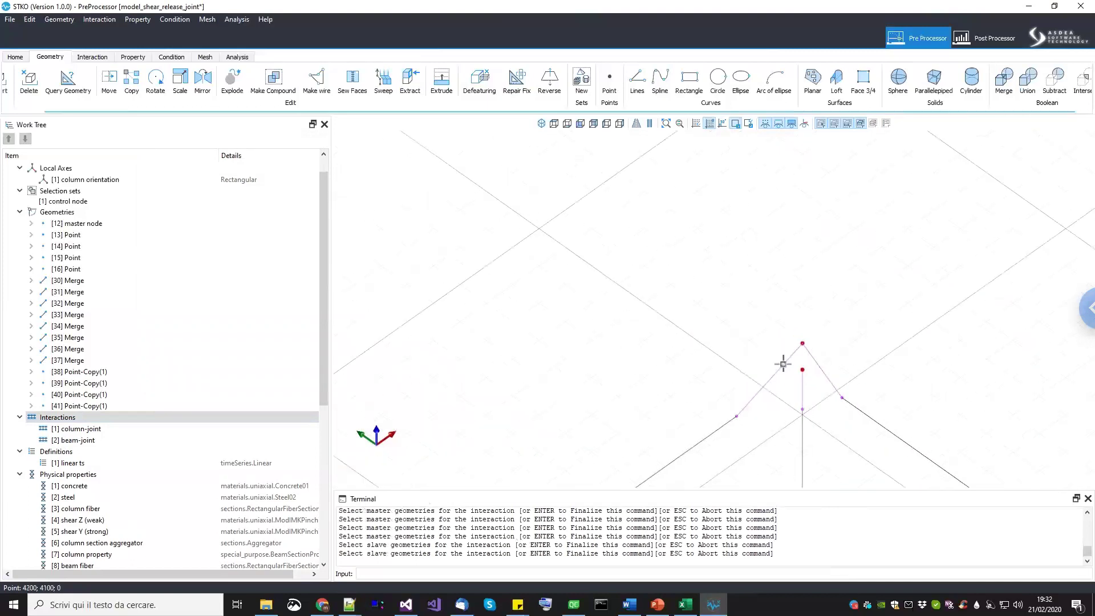
scroll(621, 365, "up", 3)
scroll(620, 365, "up", 2)
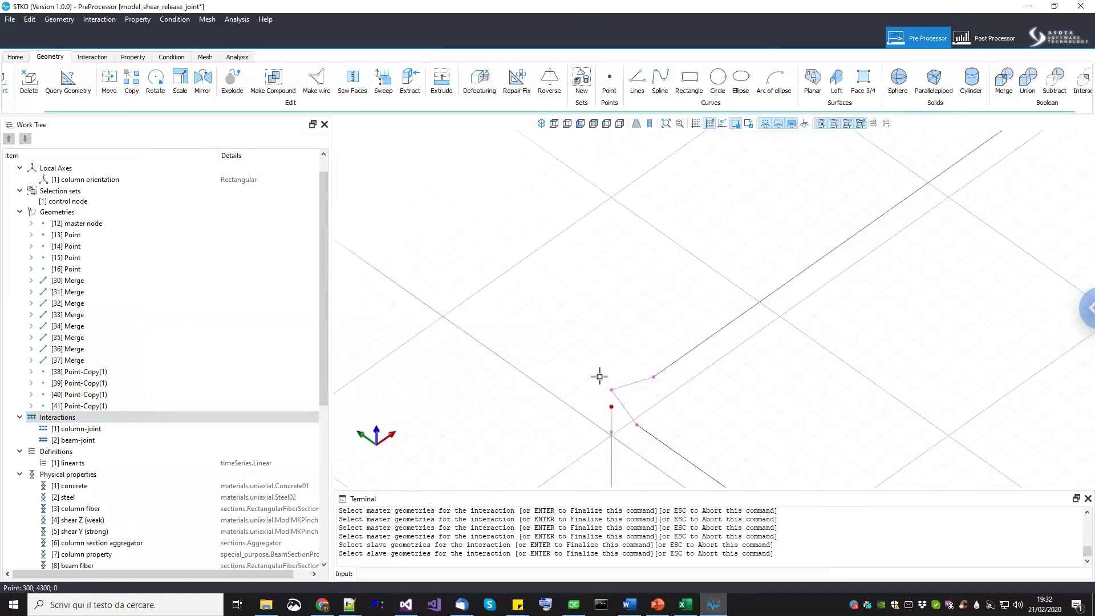
left_click(611, 390)
left_click(631, 398)
scroll(632, 398, "down", 4)
scroll(677, 330, "up", 4)
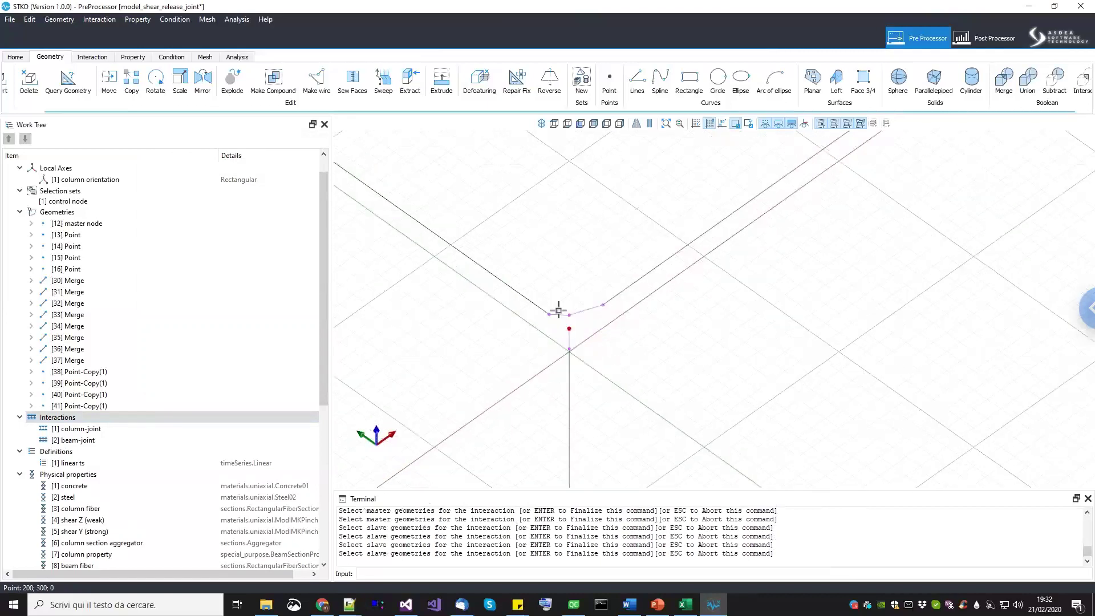
left_click(568, 314)
scroll(751, 345, "down", 5)
scroll(676, 297, "up", 5)
left_click(612, 313)
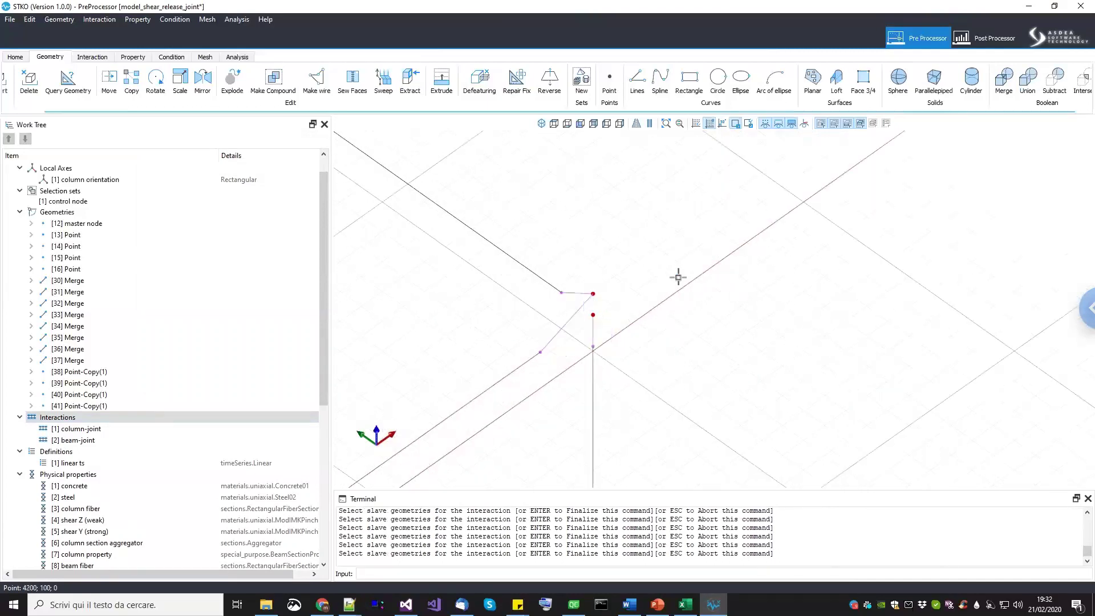
key("Return")
scroll(734, 293, "down", 6)
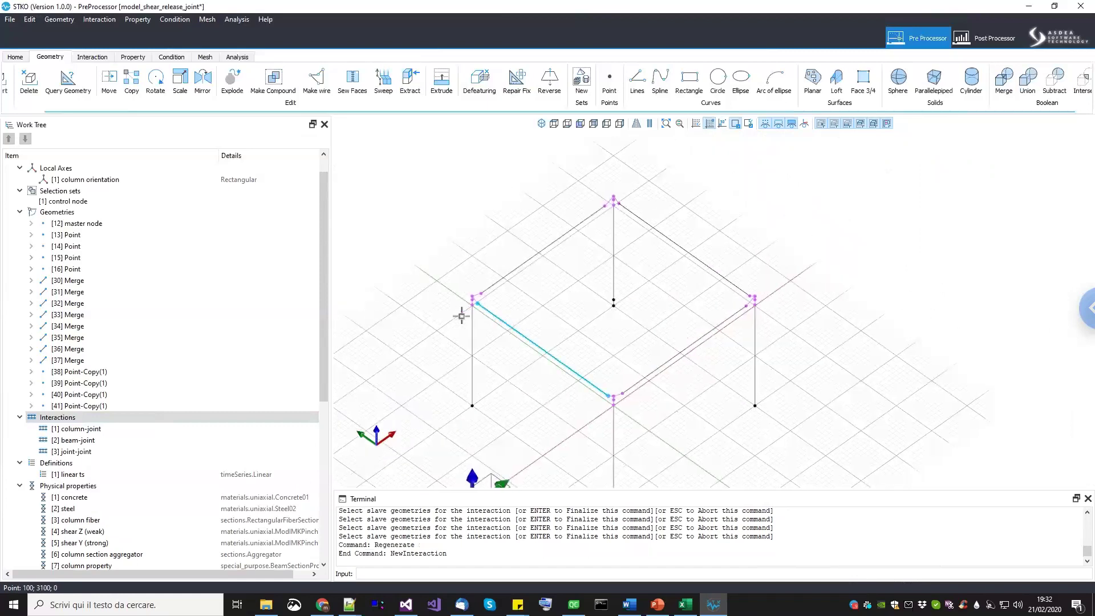
middle_click_drag(618, 375, 603, 377)
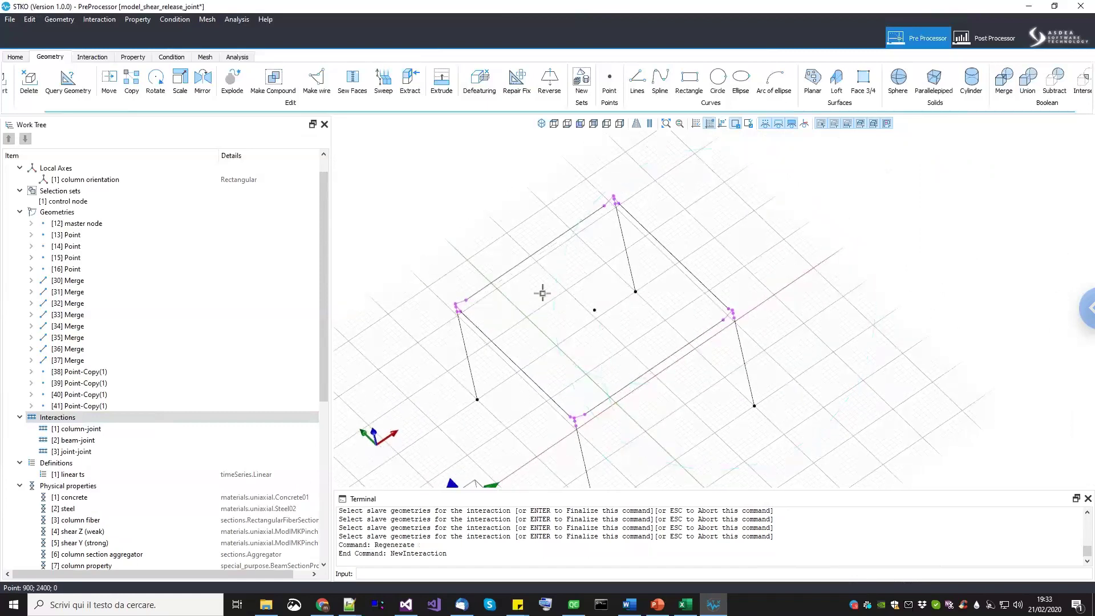
Set up a new Node to Node links interaction with the name "inter rigid diaph".
scroll(416, 369, "up", 3)
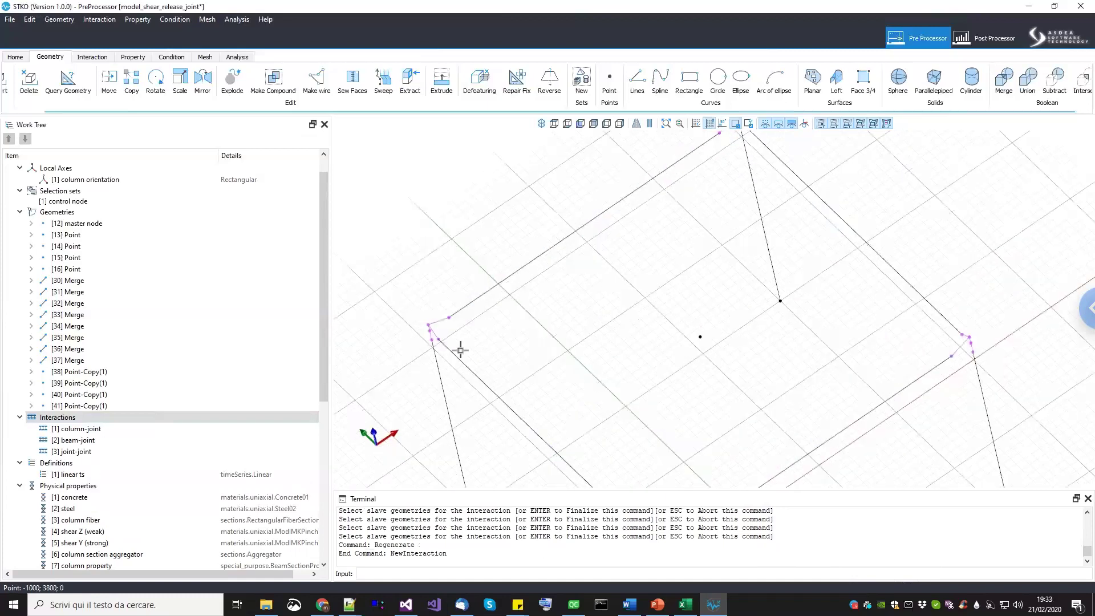
middle_click_drag(619, 332, 648, 415)
middle_click_drag(746, 331, 702, 342)
right_click(69, 420)
left_click(94, 428)
triple_click(251, 169)
type("inter rigid diaph")
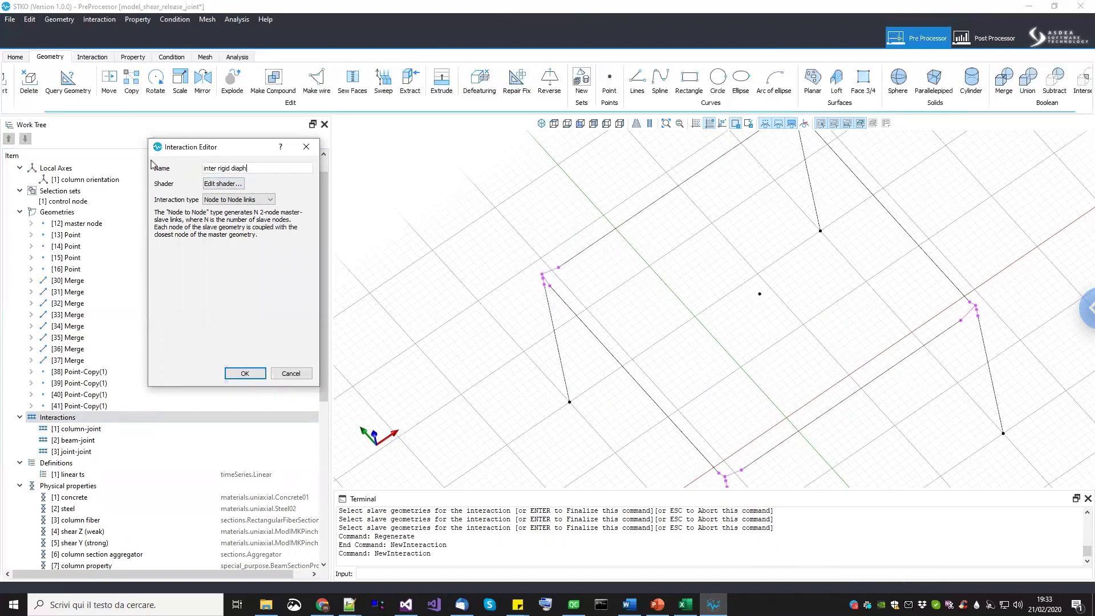
left_click(258, 377)
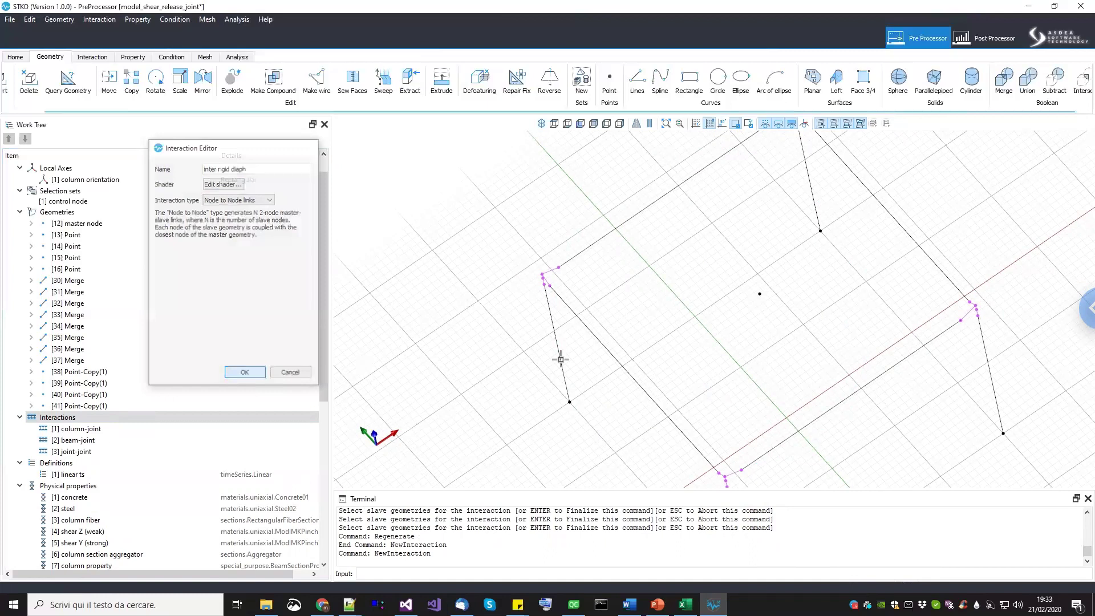
Pick the master node at the centre of the frame as the master geometry for the rigid diaphragm interaction.
middle_click_drag(721, 273, 691, 268)
scroll(692, 268, "up", 1)
left_click_drag(693, 269, 797, 320)
key("Return")
Pick the lower joint points at the first two frame corners as slave geometries for the rigid diaphragm interaction.
scroll(448, 267, "up", 2)
scroll(447, 267, "up", 3)
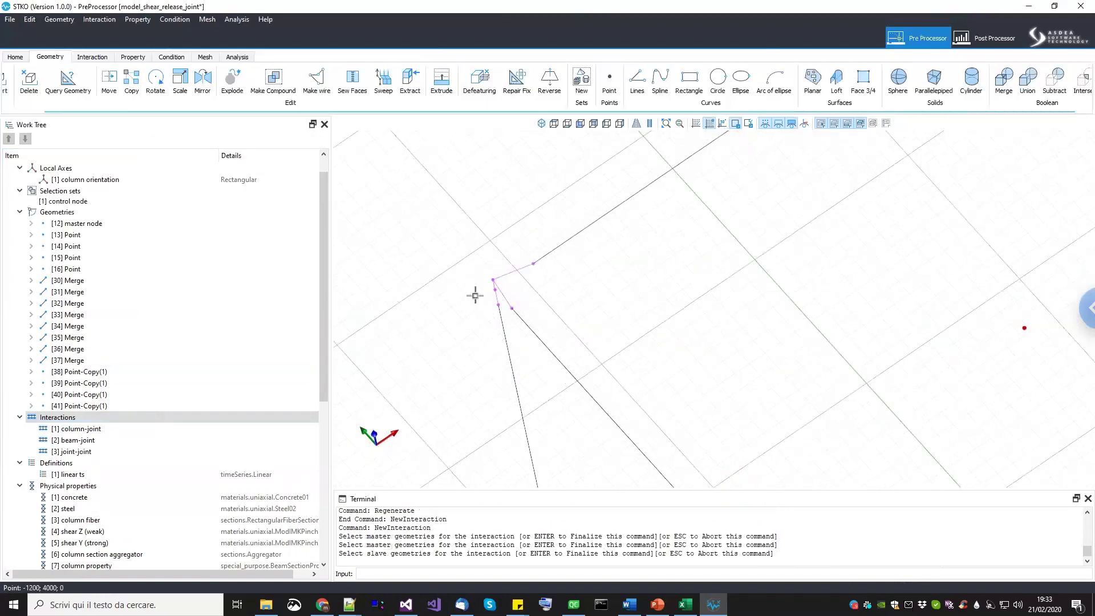
left_click_drag(511, 282, 533, 295)
scroll(533, 295, "down", 5)
middle_click_drag(655, 267, 650, 154)
middle_click_drag(733, 171, 676, 340)
scroll(712, 214, "up", 6)
middle_click_drag(707, 223, 699, 352)
middle_click_drag(699, 313, 668, 225)
scroll(642, 148, "up", 5)
middle_click_drag(636, 158, 630, 323)
left_click_drag(632, 247, 659, 280)
Add the lower joint points at the two remaining corners as slave geometries and finalize the rigid diaphragm interaction.
scroll(653, 308, "down", 4)
scroll(653, 323, "down", 10)
middle_click_drag(653, 323, 649, 178)
middle_click_drag(746, 365, 743, 329)
scroll(762, 296, "up", 7)
scroll(758, 289, "up", 5)
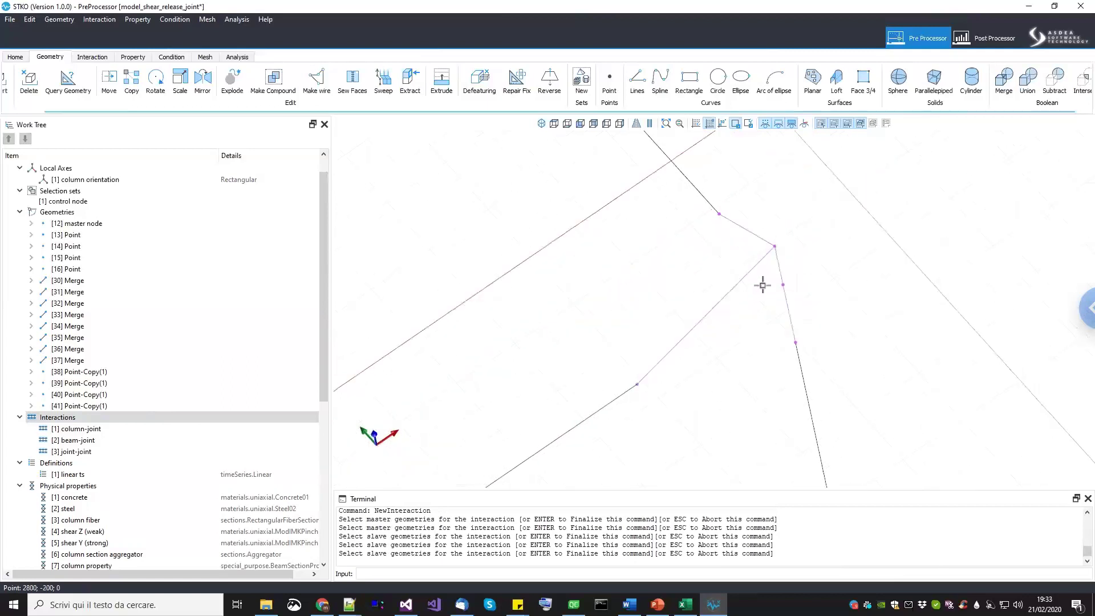
scroll(791, 320, "down", 7)
middle_click_drag(687, 453, 846, 269)
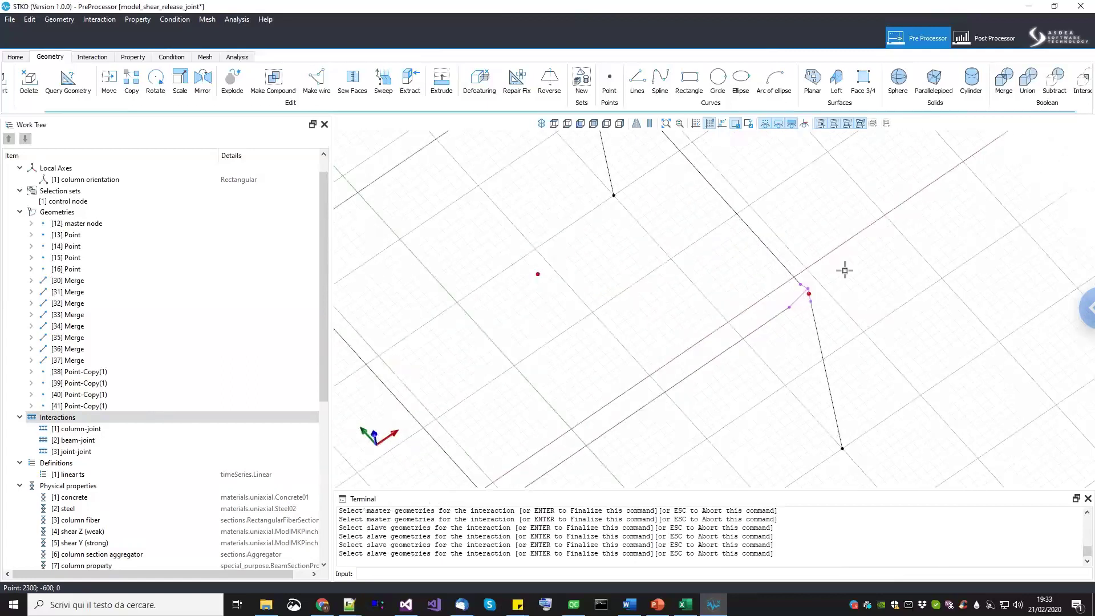
middle_click_drag(601, 380, 665, 298)
scroll(667, 286, "up", 3)
scroll(682, 247, "up", 3)
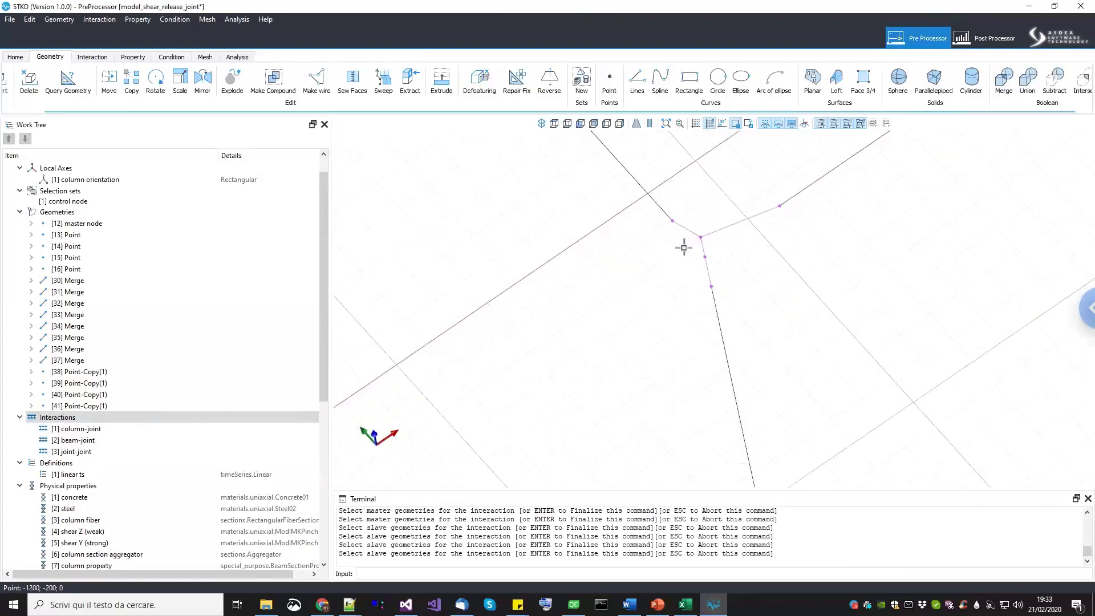
left_click(709, 262)
key("Return")
scroll(729, 443, "down", 6)
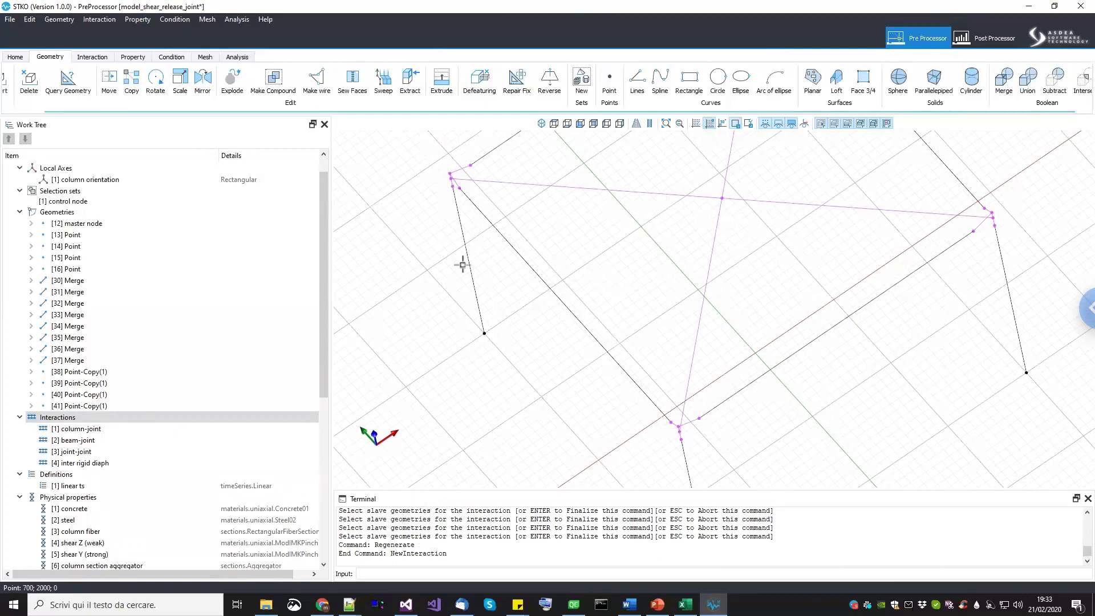
Edit the "rigid diaph" condition and assign it to the "inter rigid diaph" interaction, keeping perpDirn at 3.
left_click(172, 57)
left_click_drag(323, 399, 327, 579)
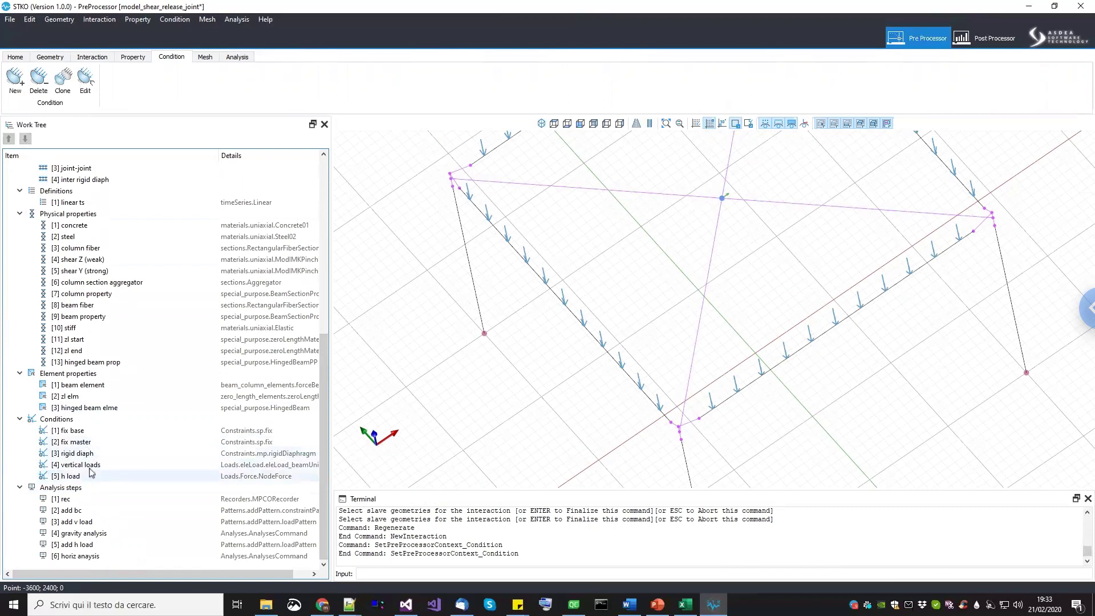
right_click(94, 455)
left_click(117, 488)
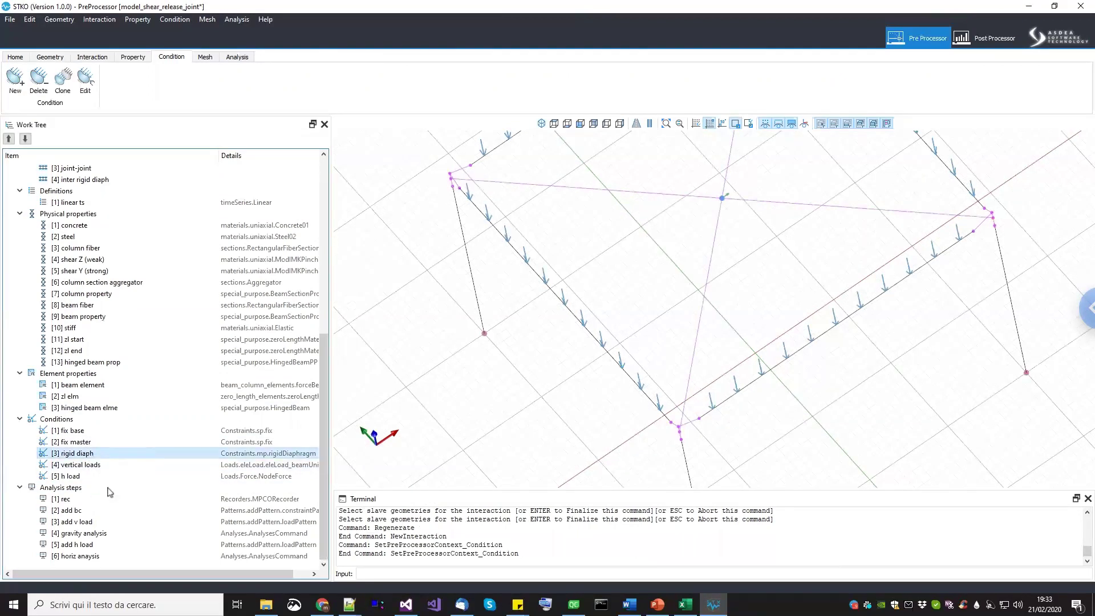
left_click(701, 308)
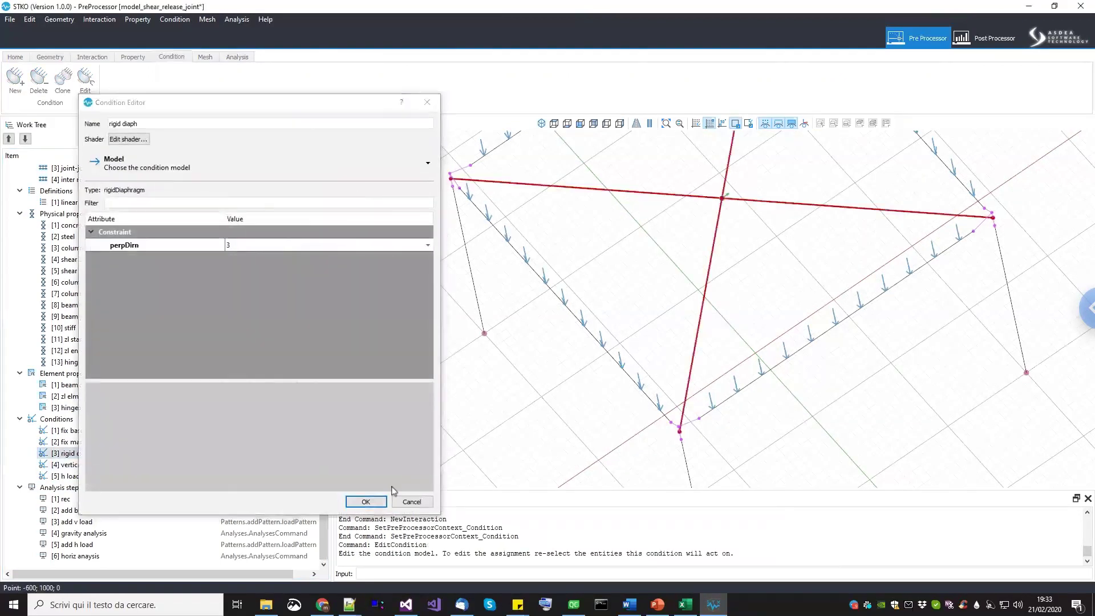
left_click(360, 502)
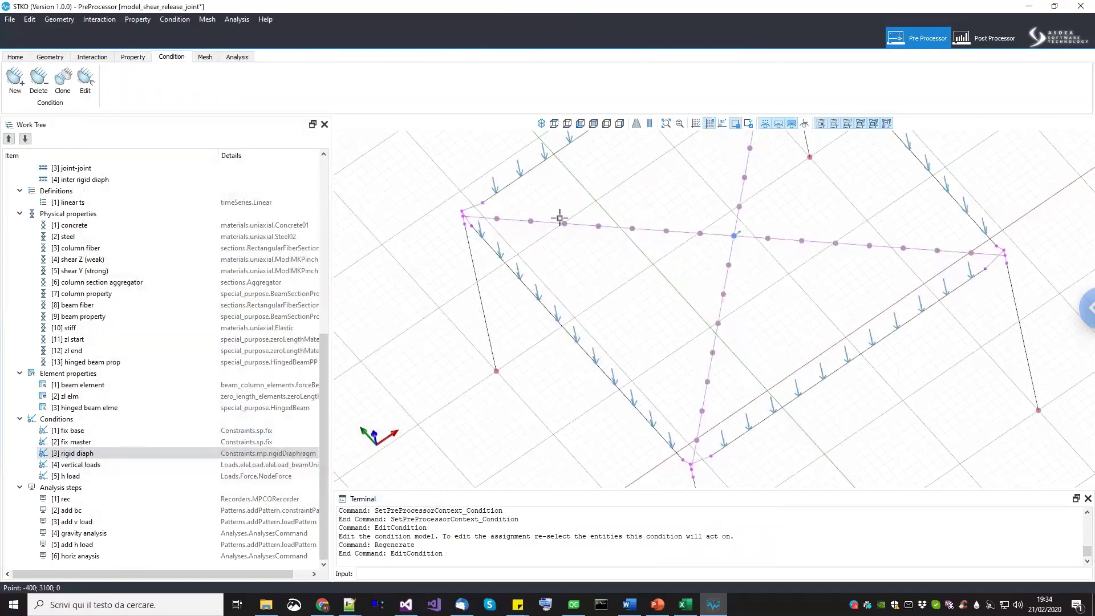
Examine the rigid diaphragm assignment and the beam, column and joint links at one frame corner.
scroll(666, 284, "down", 2)
middle_click_drag(711, 281, 695, 283)
scroll(552, 203, "up", 4)
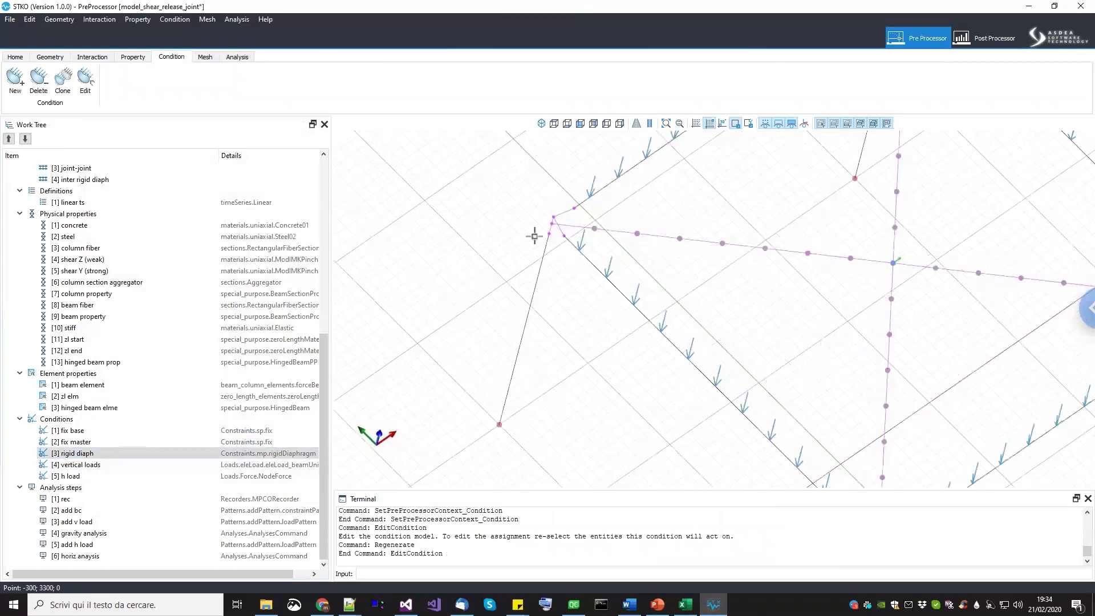
scroll(556, 211, "up", 2)
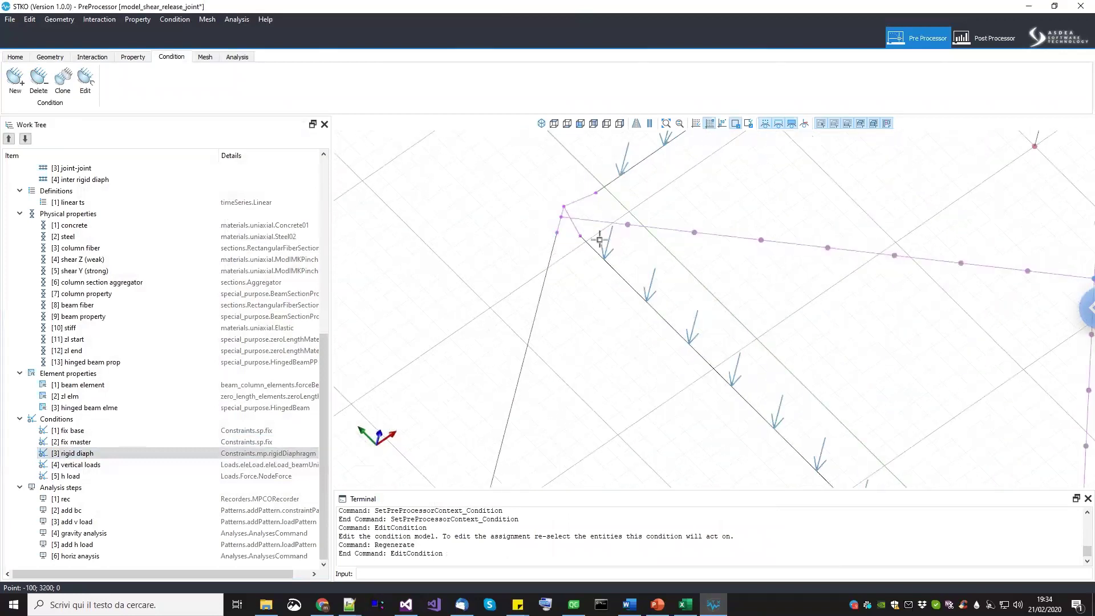
middle_click_drag(627, 268, 611, 272)
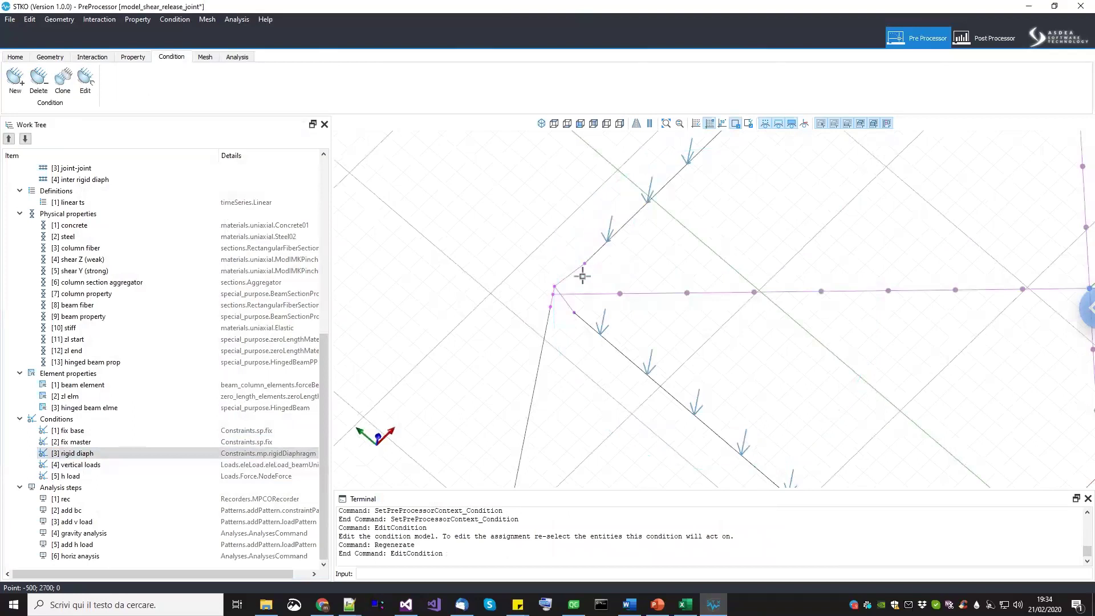
scroll(559, 275, "up", 1)
scroll(542, 309, "up", 1)
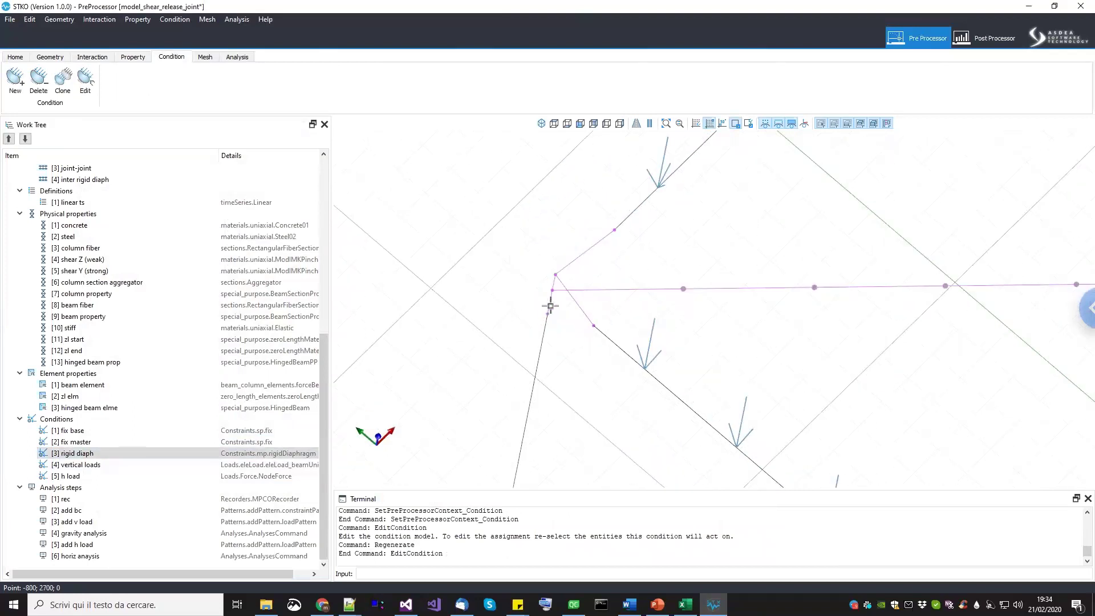
Create a new condition named "joinmt rigid links" based on the mp constraint model rigidLink.
left_click(83, 425)
right_click(81, 422)
left_click(102, 432)
left_click_drag(149, 124, 85, 129)
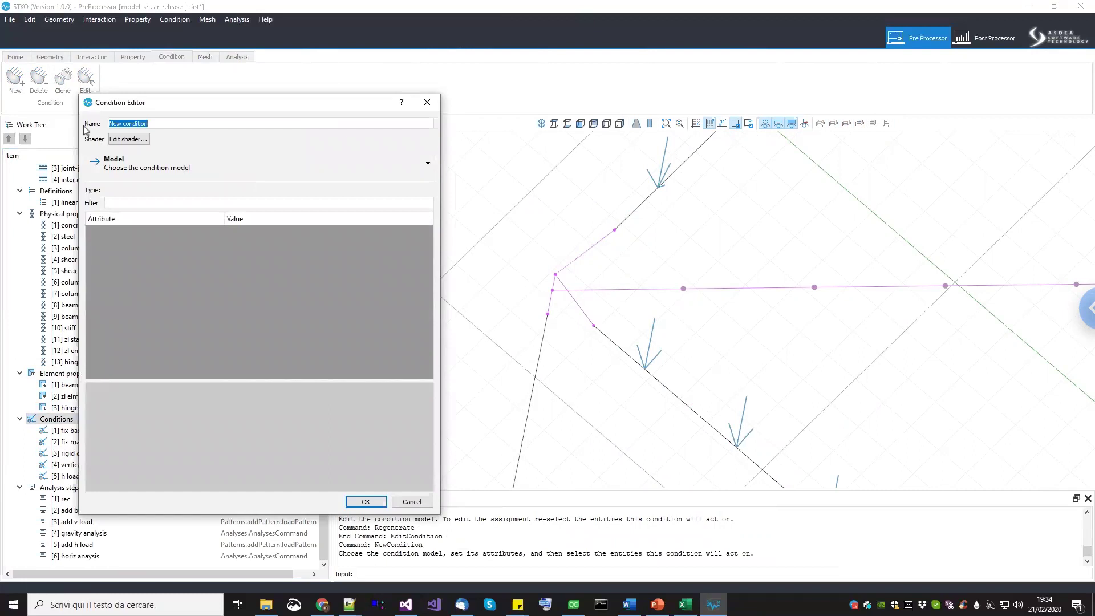
type("joinmt rigid links")
left_click(153, 163)
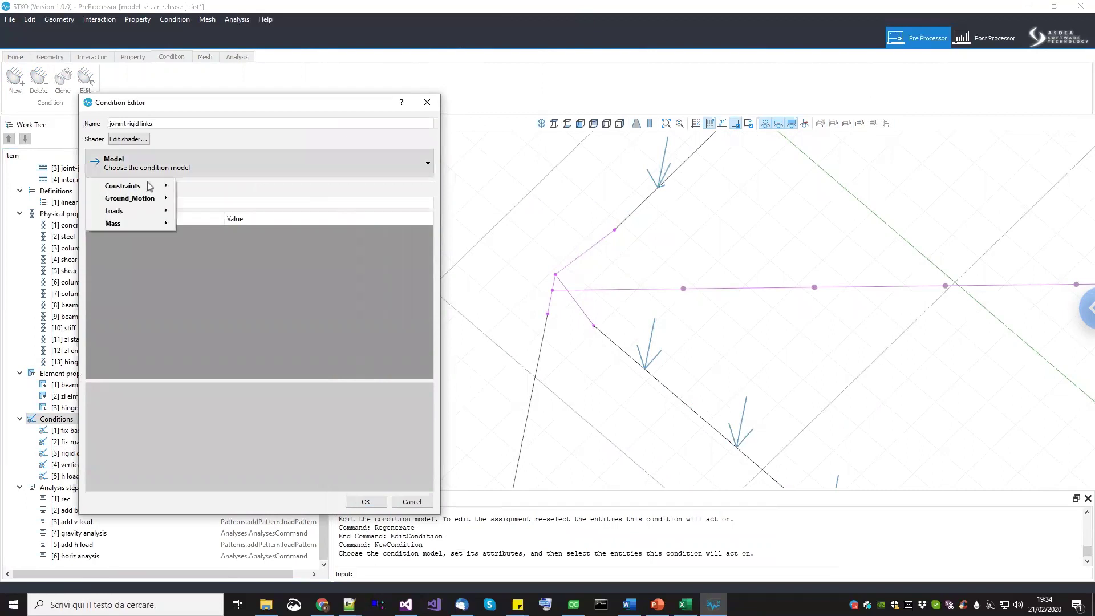
mouse_move(154, 186)
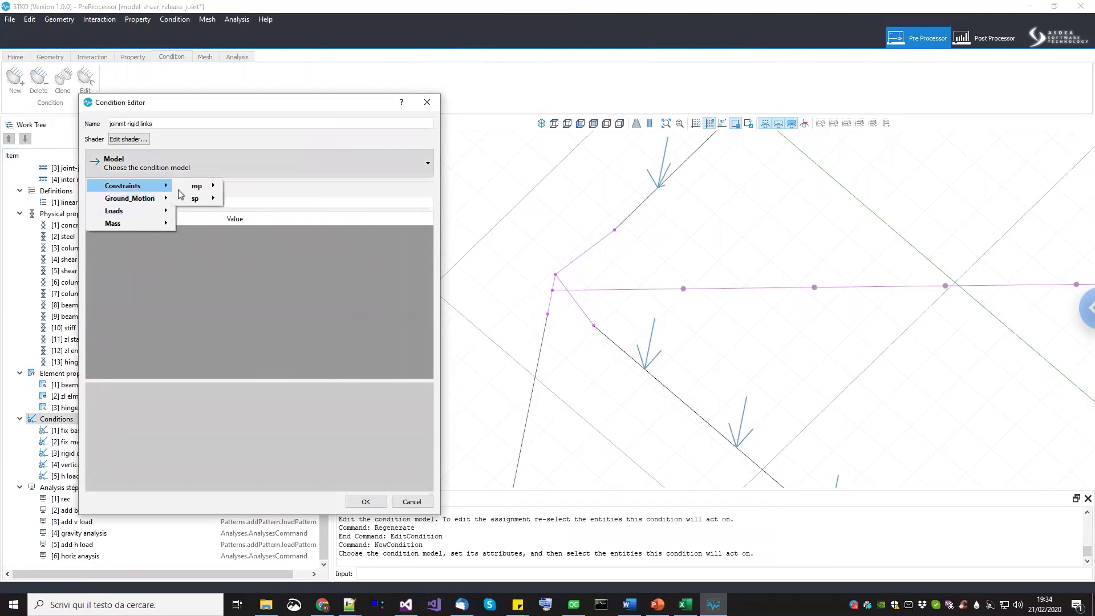
mouse_move(210, 187)
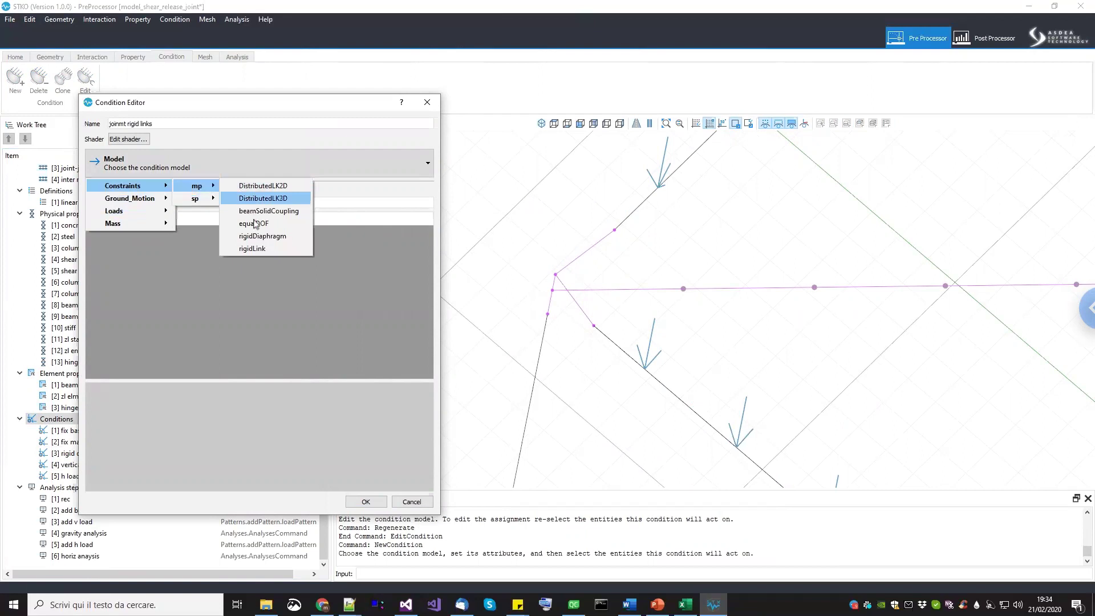
left_click(257, 251)
Set the rigidLink condition's dimension to 3D and its type to beam.
left_click(257, 246)
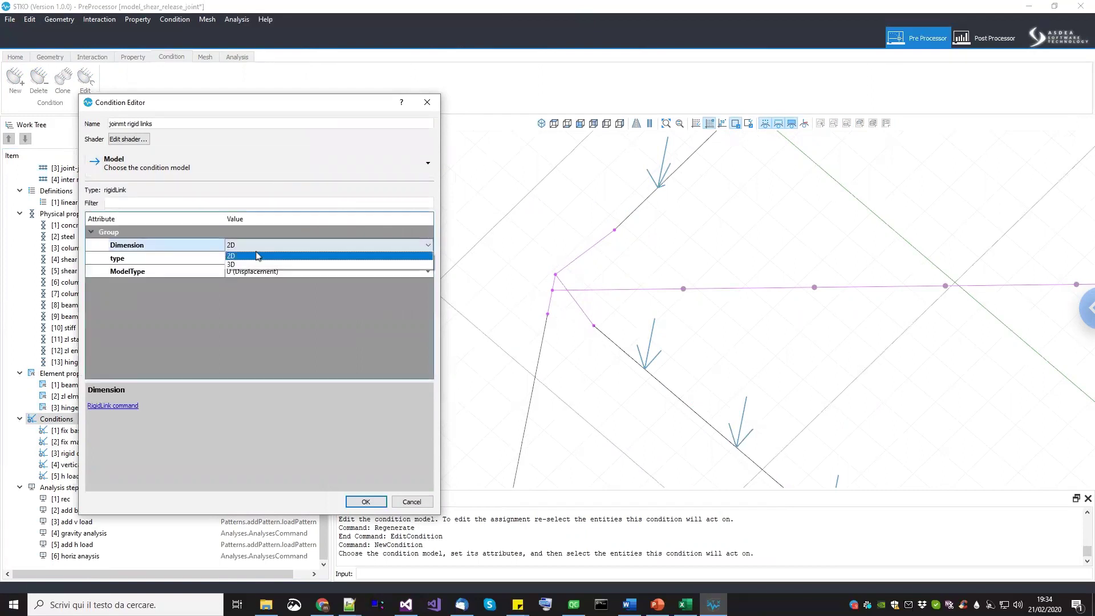
left_click(257, 264)
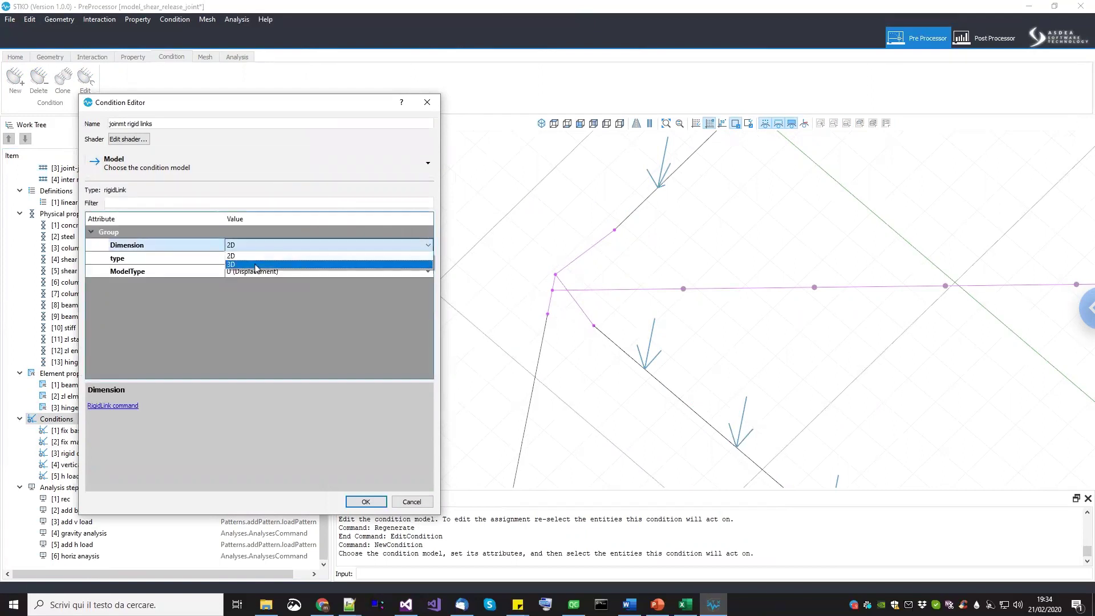
left_click(254, 259)
left_click(252, 259)
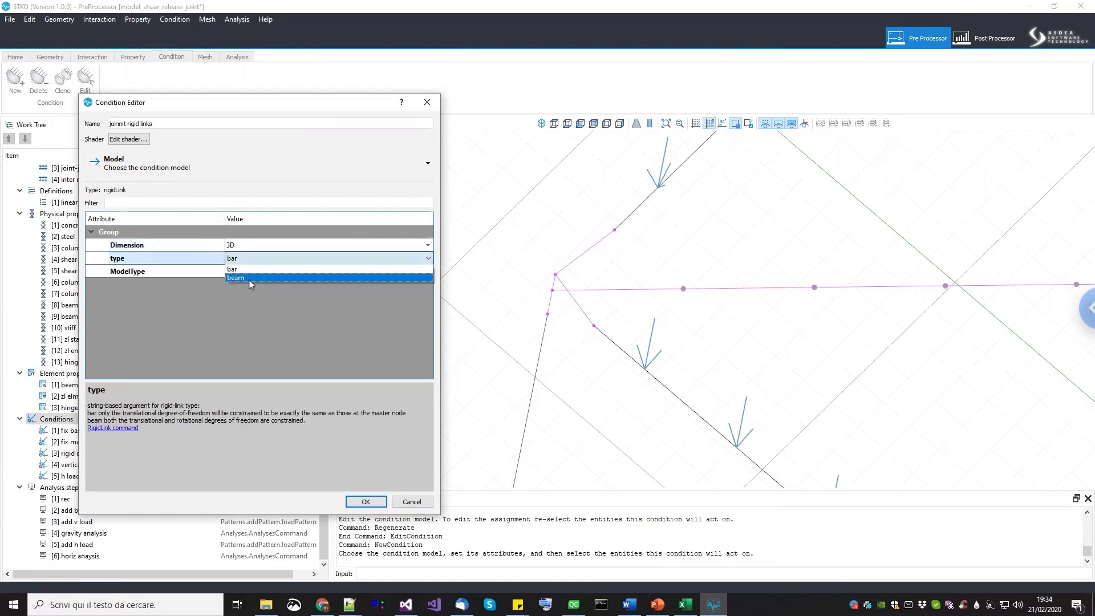
left_click(251, 278)
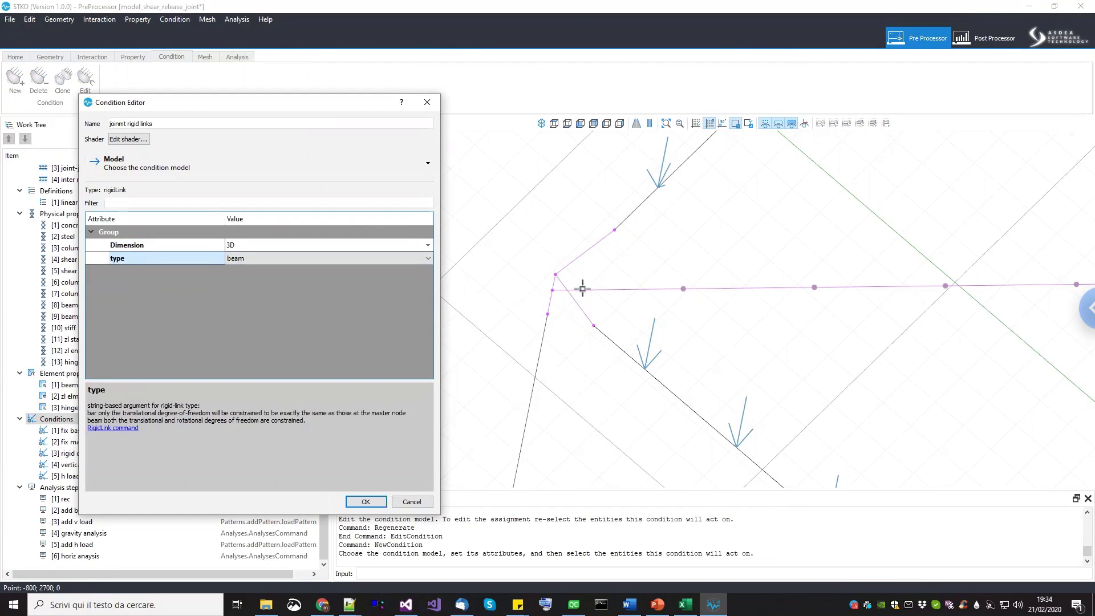
Assign the rigid link condition to the beam-joint and column-joint links at the corners, leaving out the joint-joint links.
left_click(562, 285)
scroll(562, 293, "down", 5)
scroll(584, 332, "down", 3)
scroll(513, 228, "up", 6)
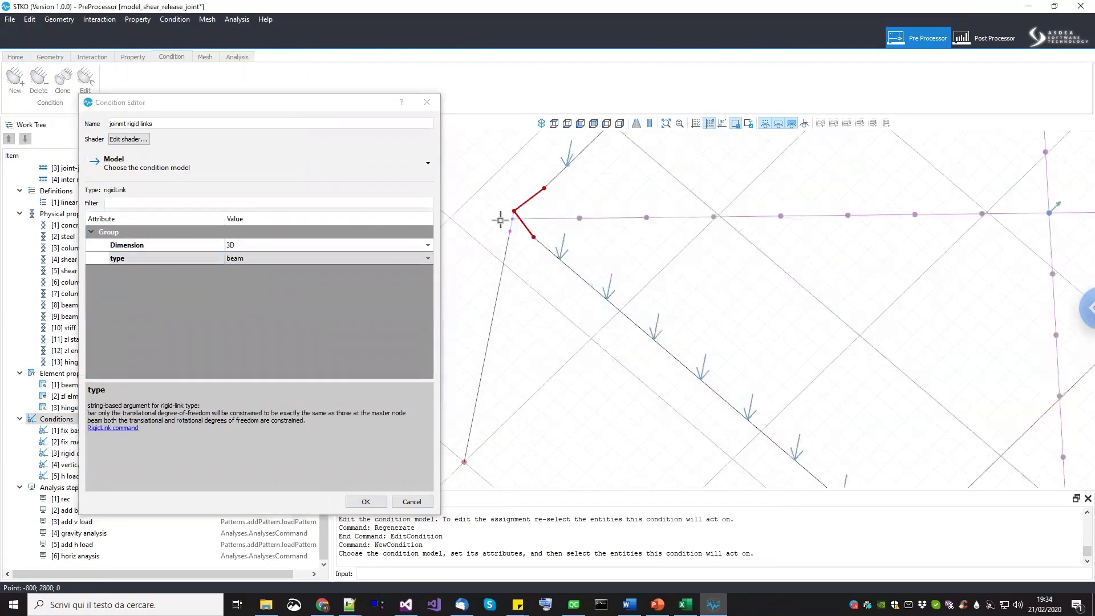
scroll(501, 220, "up", 3)
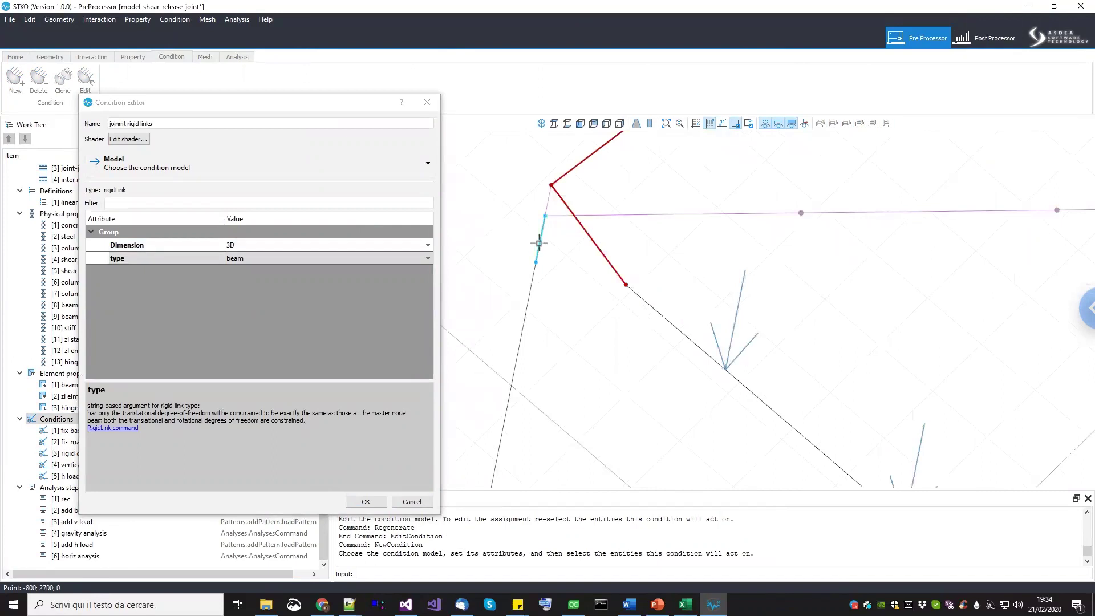
scroll(538, 245, "down", 8)
scroll(638, 339, "up", 2)
middle_click_drag(803, 418, 647, 331)
scroll(603, 251, "up", 3)
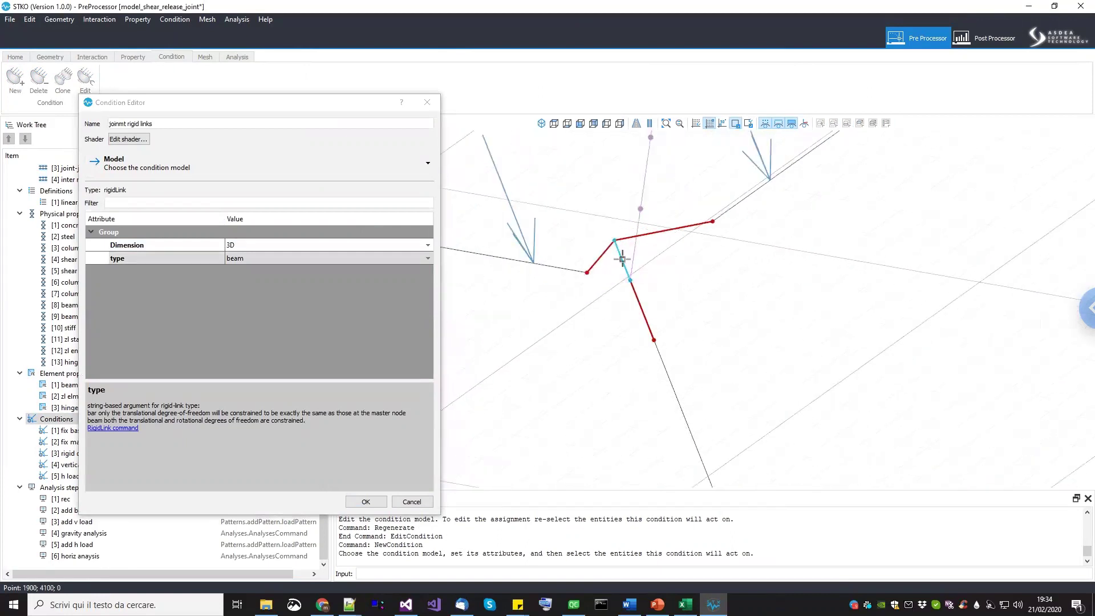
scroll(625, 256, "down", 5)
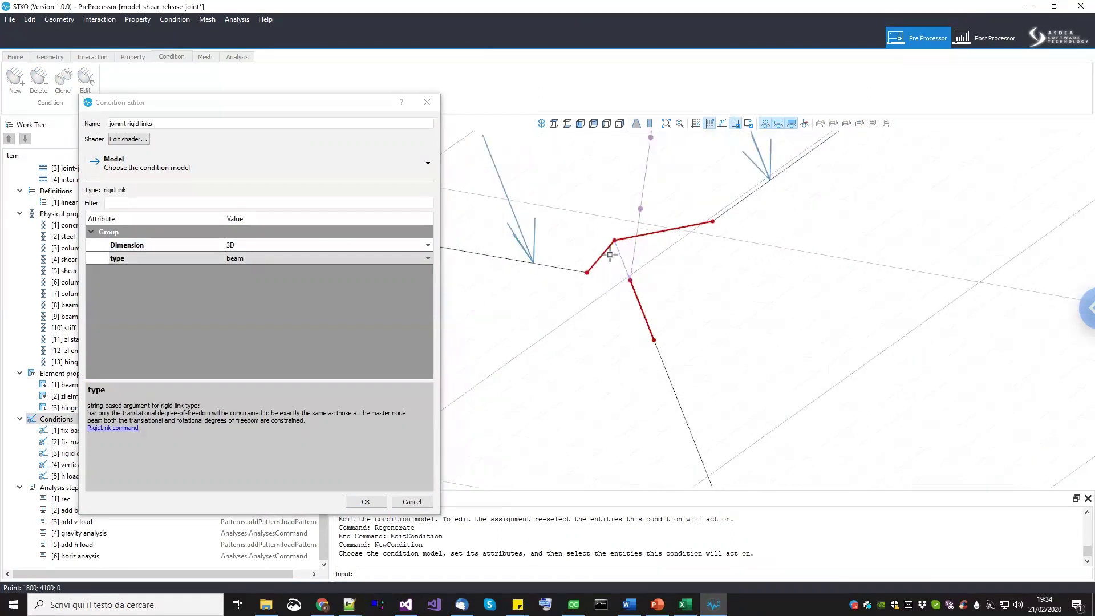
left_click(366, 502)
middle_click_drag(577, 340, 632, 320)
scroll(632, 319, "up", 5)
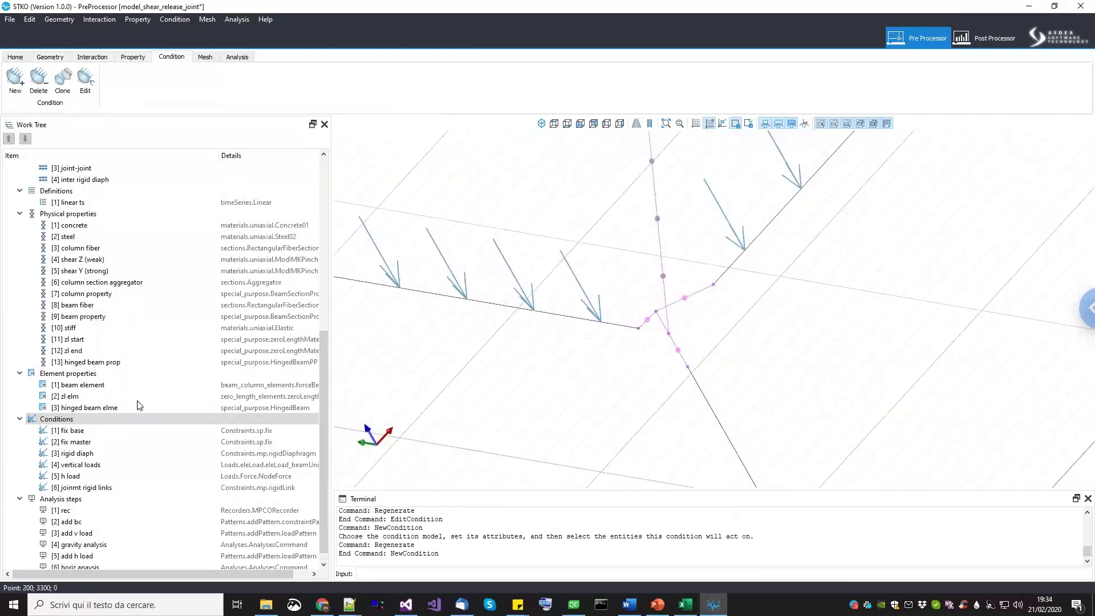
Add the "joinmt rigid links" condition as a second mp constraint in the "add bc" analysis step.
scroll(89, 436, "down", 1)
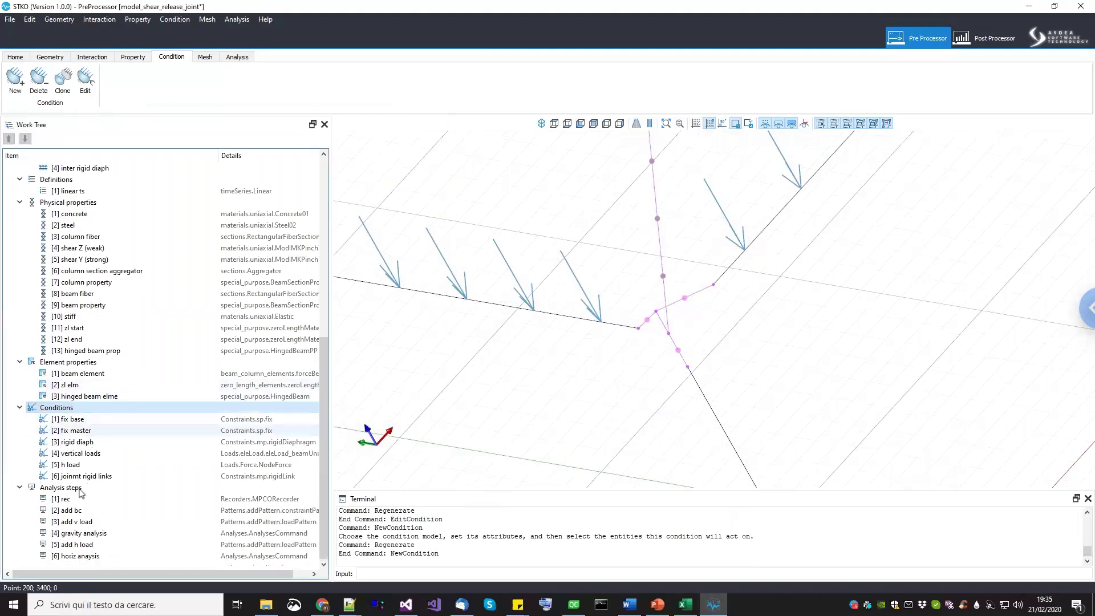
right_click(78, 512)
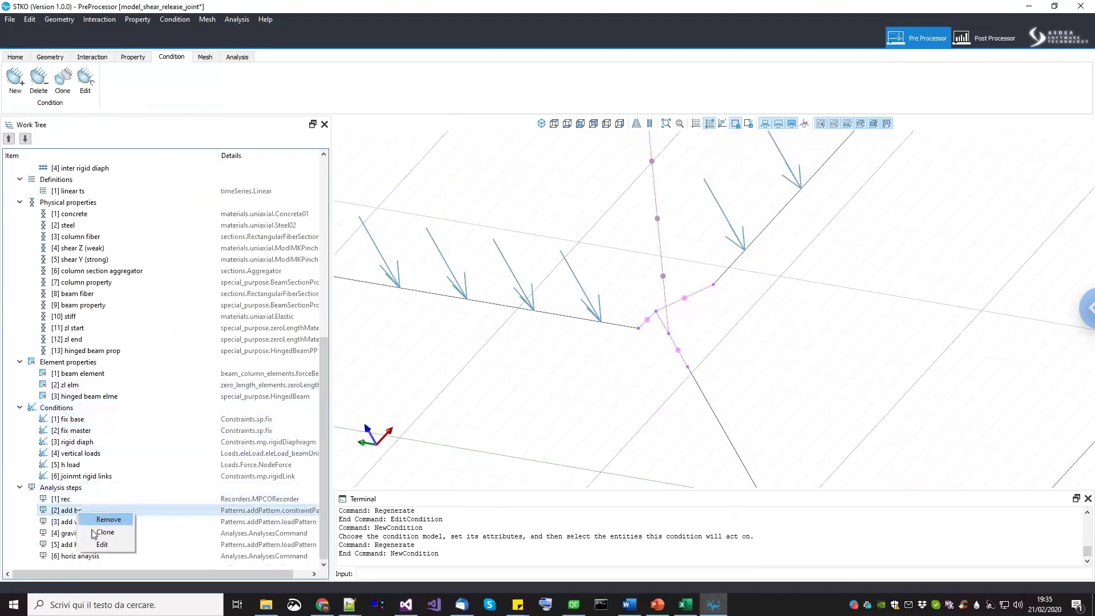
left_click(102, 544)
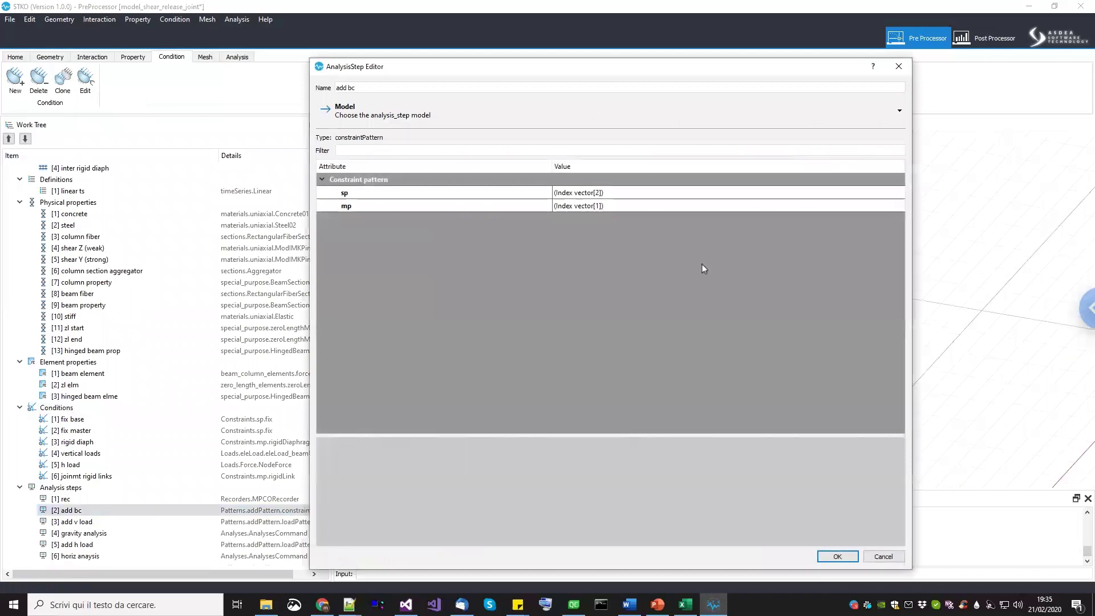
left_click(900, 206)
left_click(900, 206)
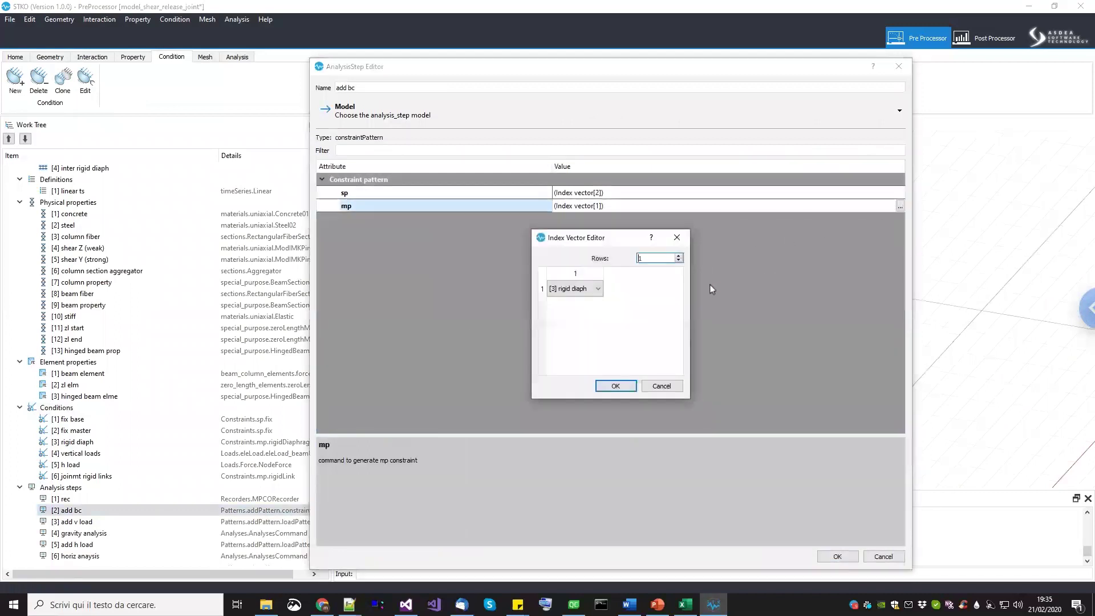
left_click(679, 257)
left_click(587, 306)
left_click(576, 334)
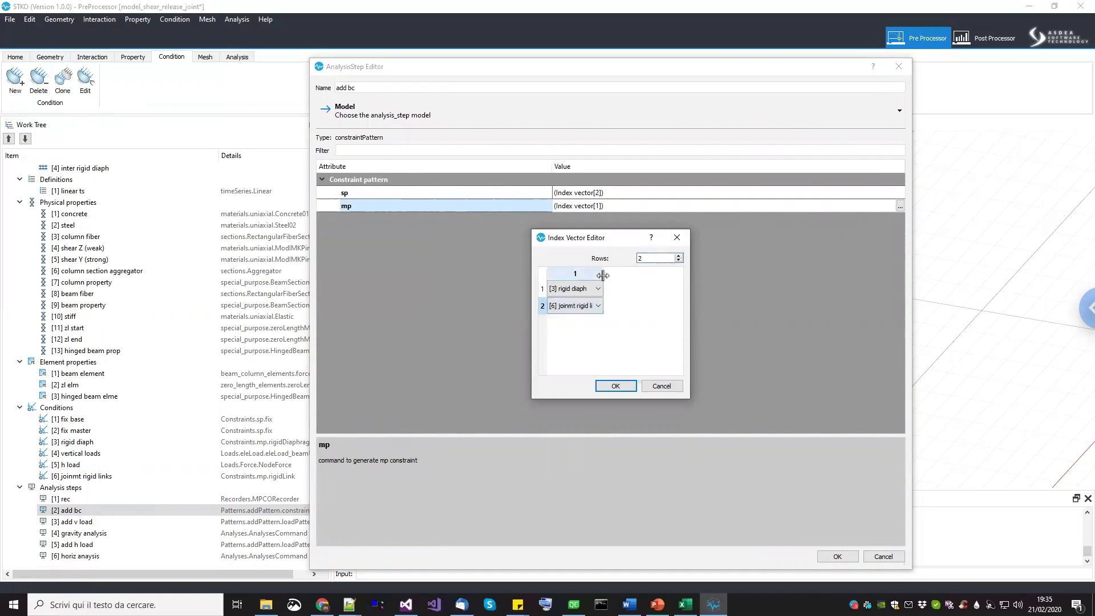
left_click_drag(603, 276, 659, 275)
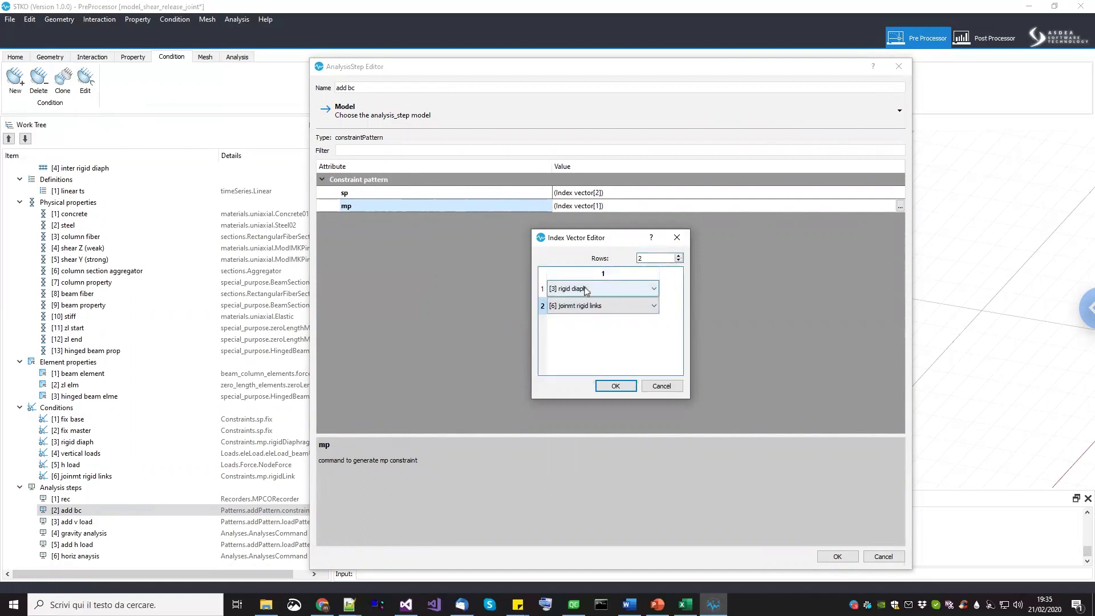
left_click(613, 386)
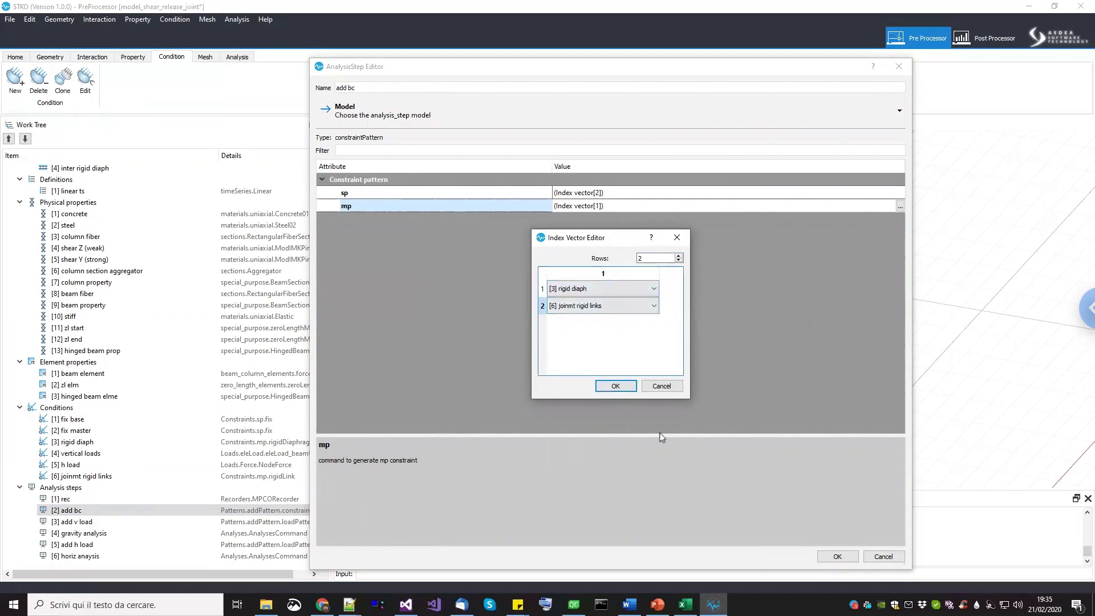
left_click(837, 557)
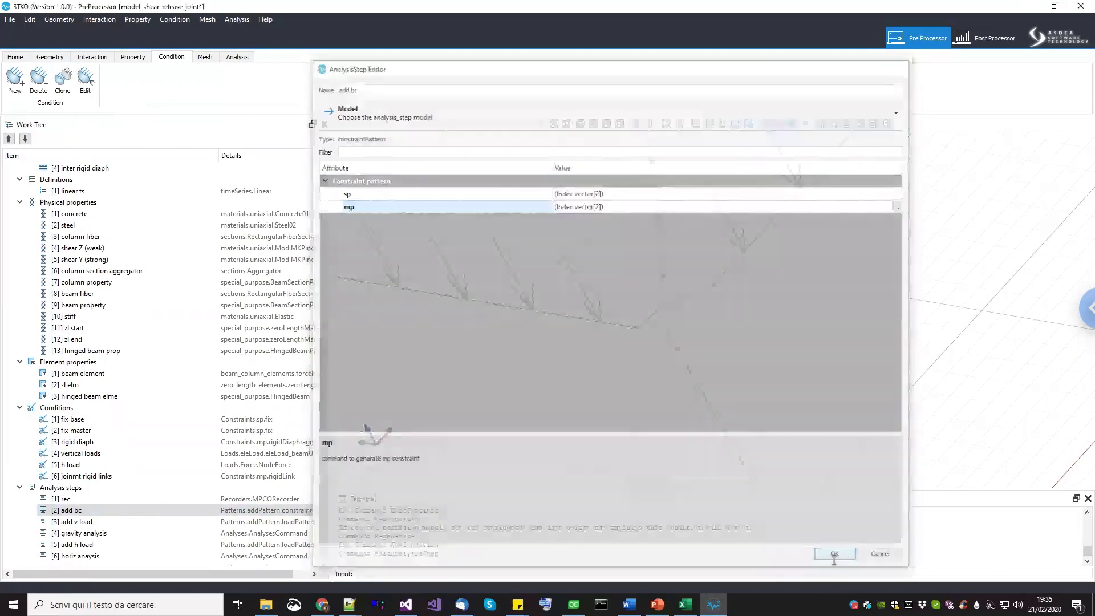
Create a new physical property named "joint nn linear material".
scroll(631, 337, "up", 2)
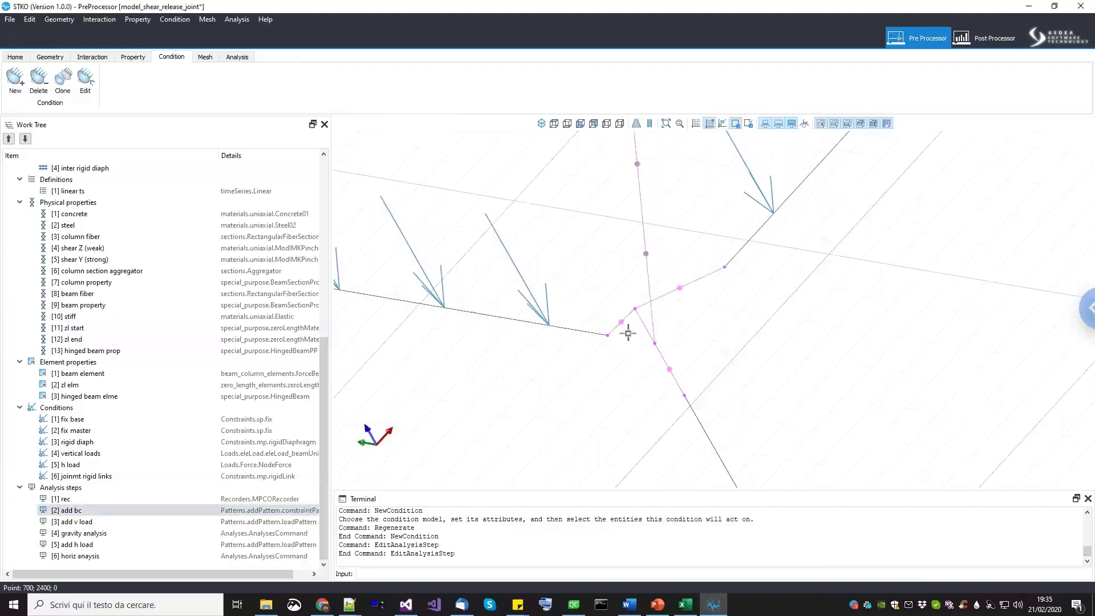
scroll(643, 321, "down", 4)
middle_click_drag(643, 320, 129, 286)
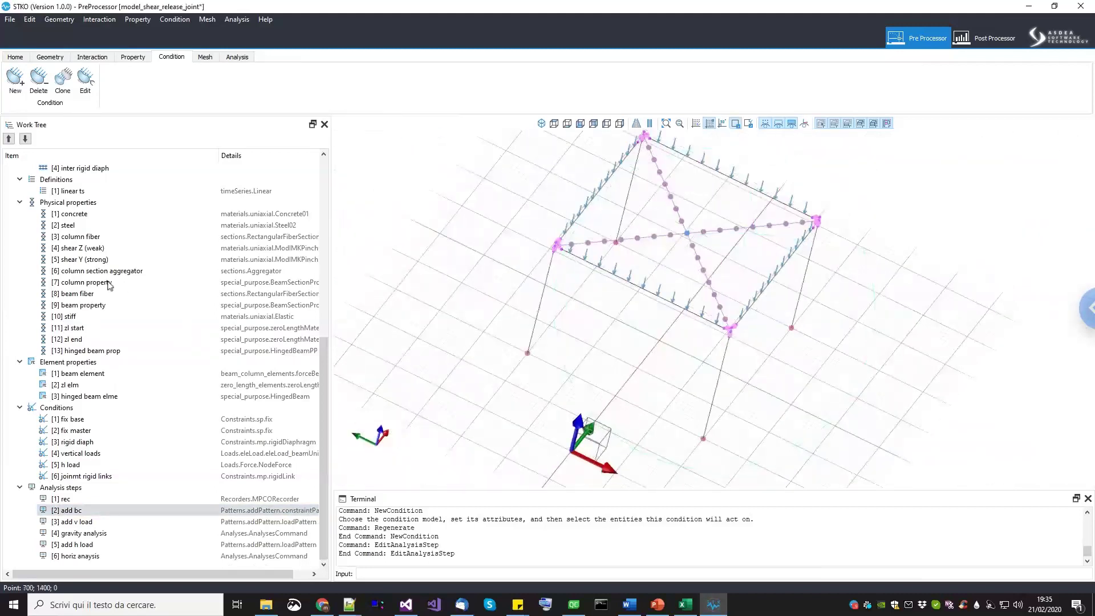
scroll(98, 254, "up", 1)
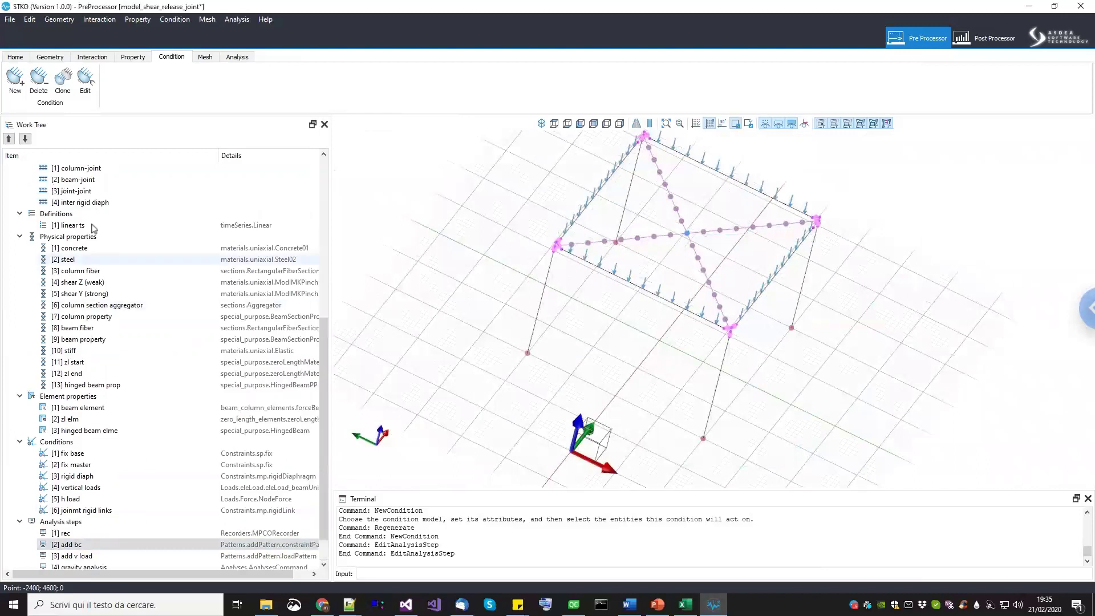
left_click(88, 237)
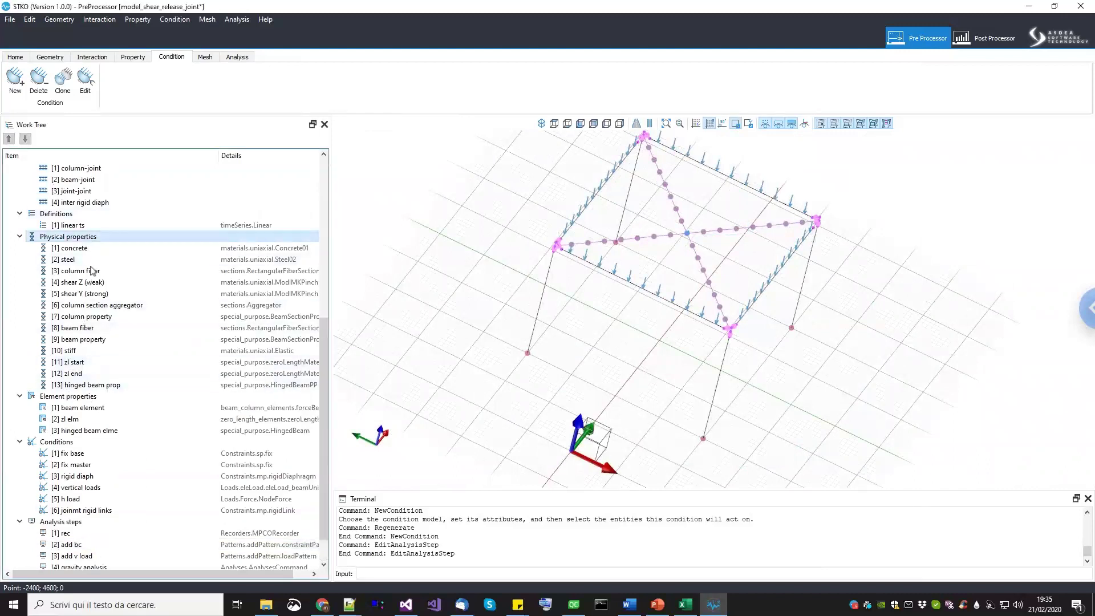
right_click(111, 239)
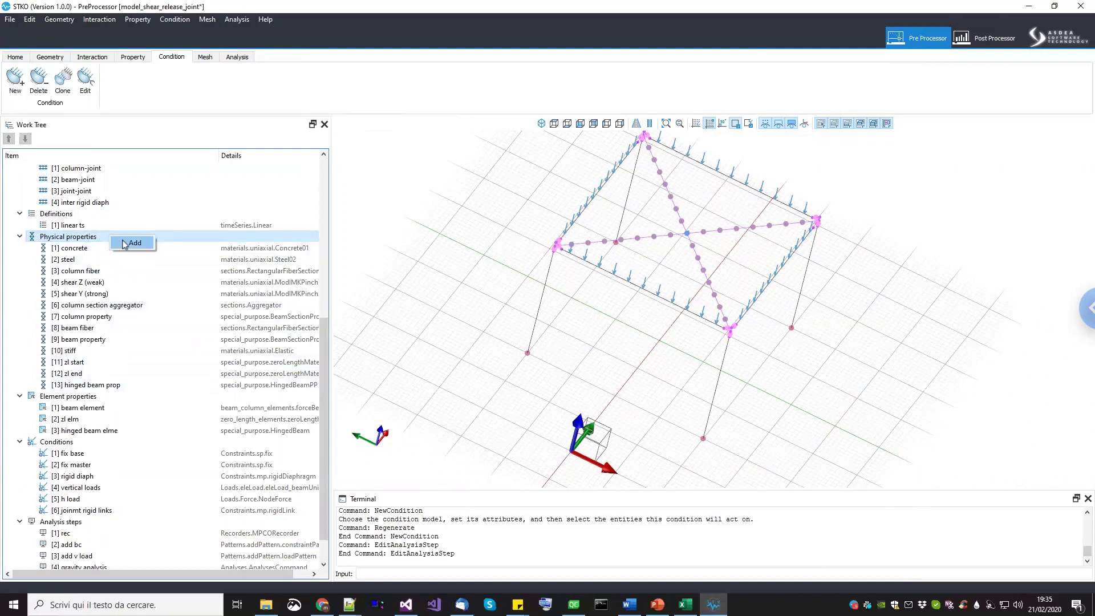
left_click(131, 243)
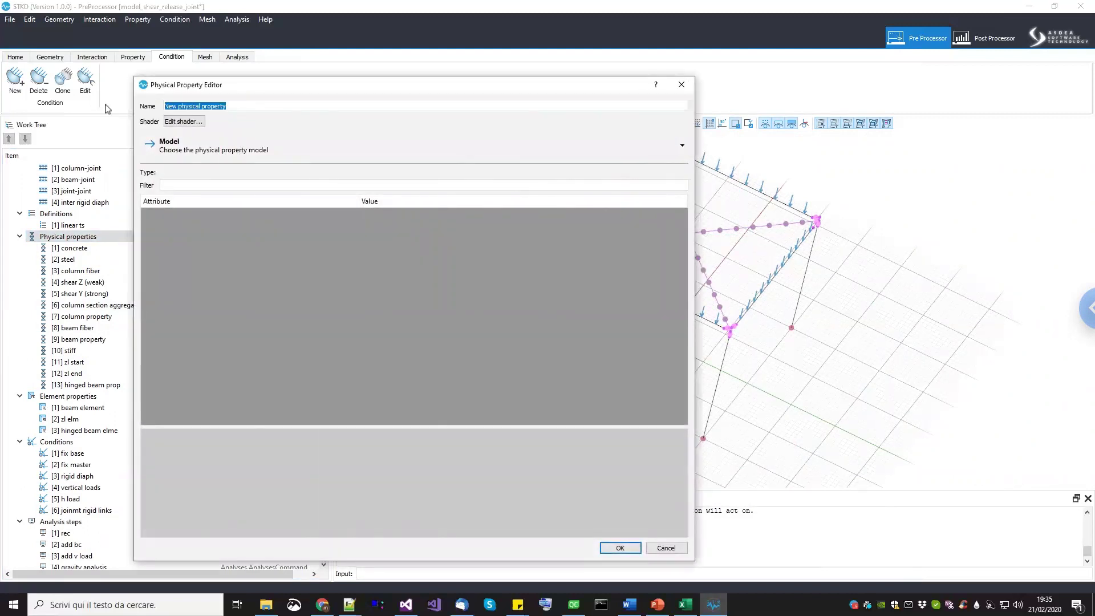
type("joint nn linear material")
Choose the uniaxial material Pinching4 as the model of the joint material.
left_click(199, 150)
mouse_move(207, 168)
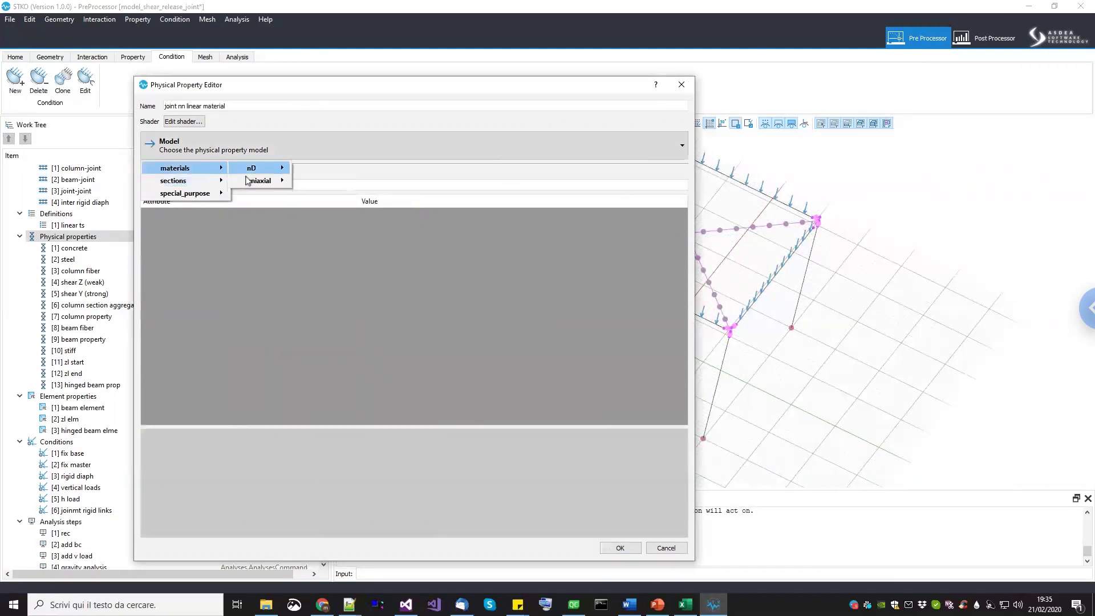
mouse_move(254, 180)
mouse_move(422, 243)
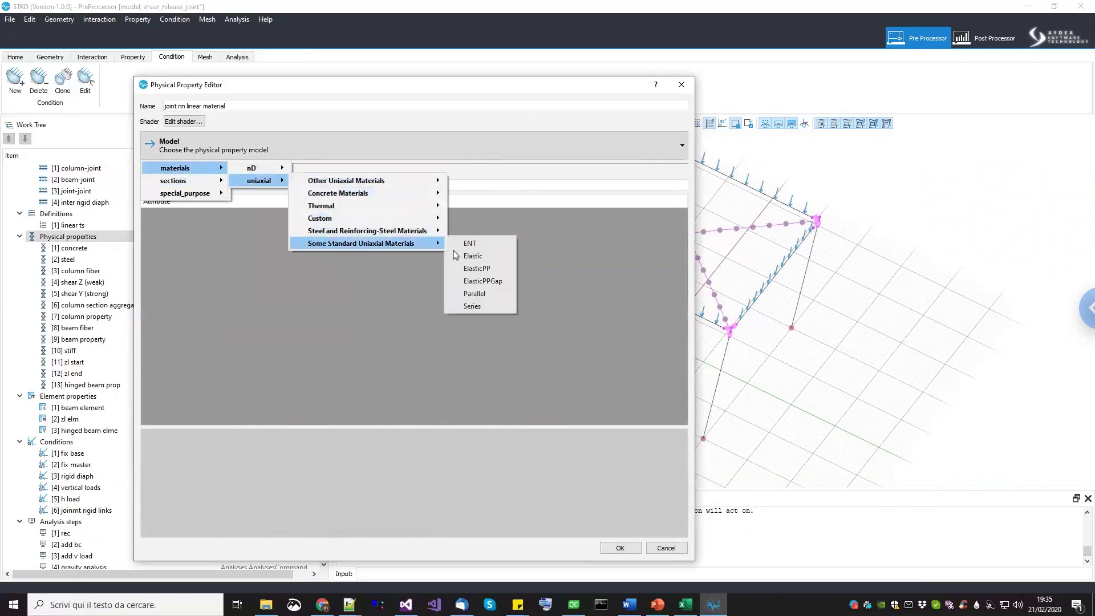
mouse_move(415, 185)
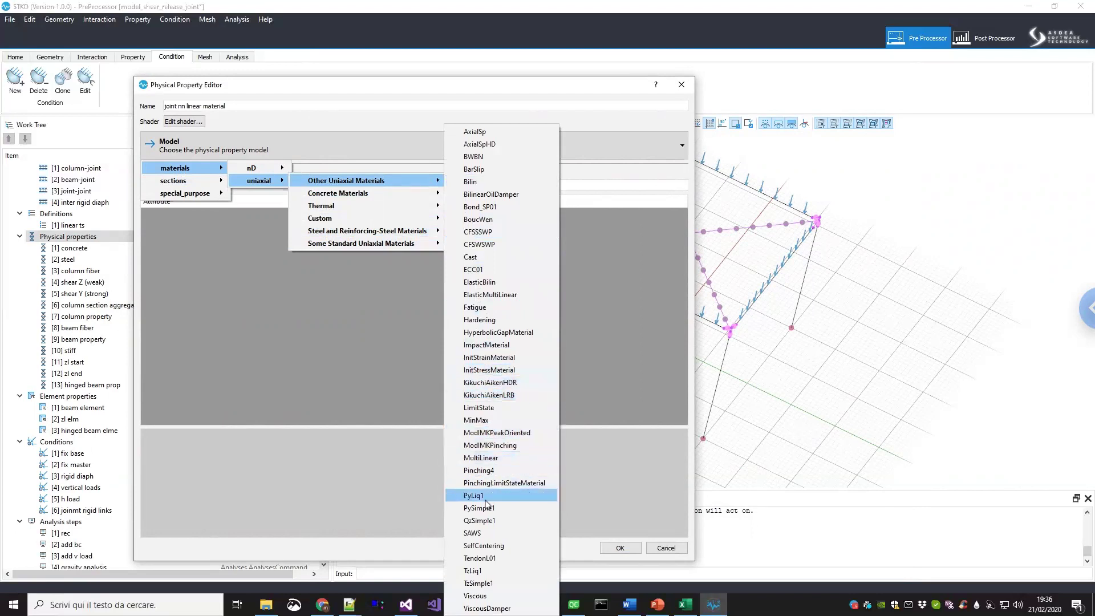
left_click(481, 471)
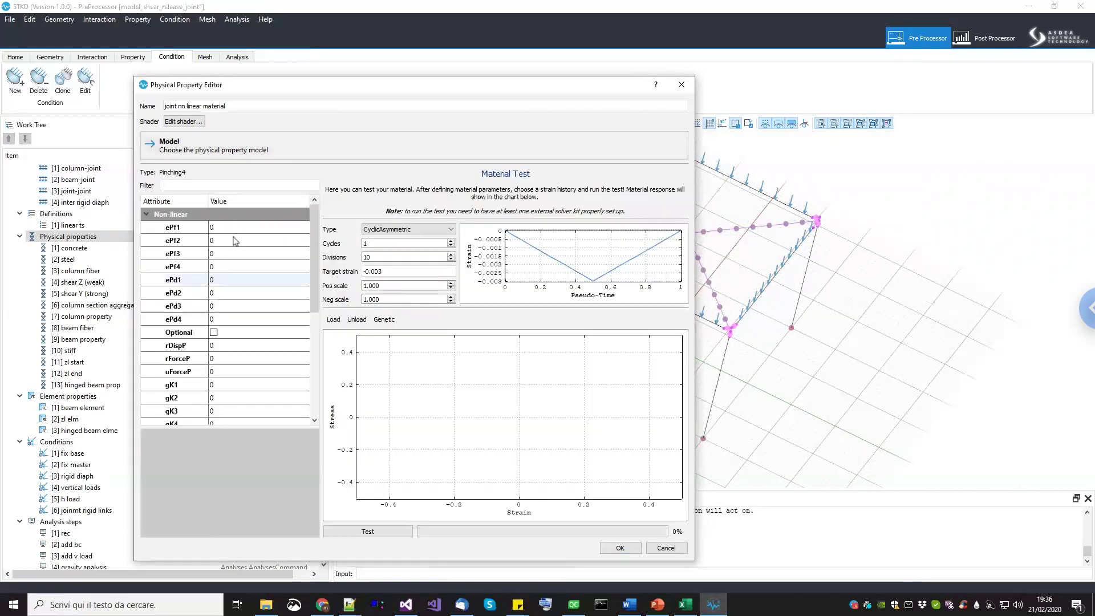
Set the Pinching4 positive envelope forces ePf1 to ePf4 to 165380, 248420, 261500 and 112440.
left_click(235, 226)
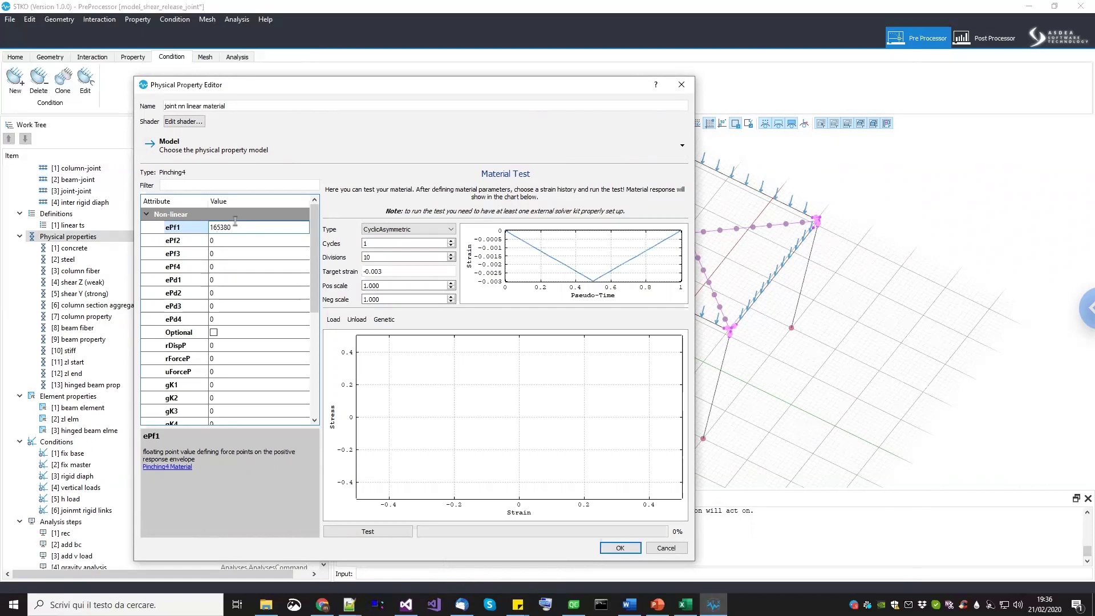
double_click(262, 239)
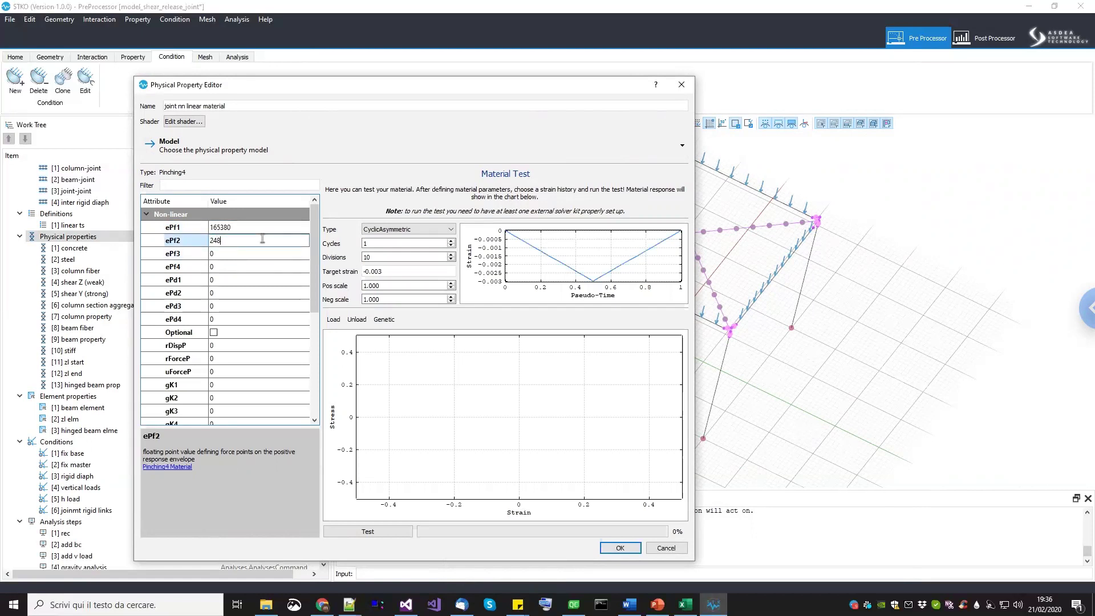
key("Tab")
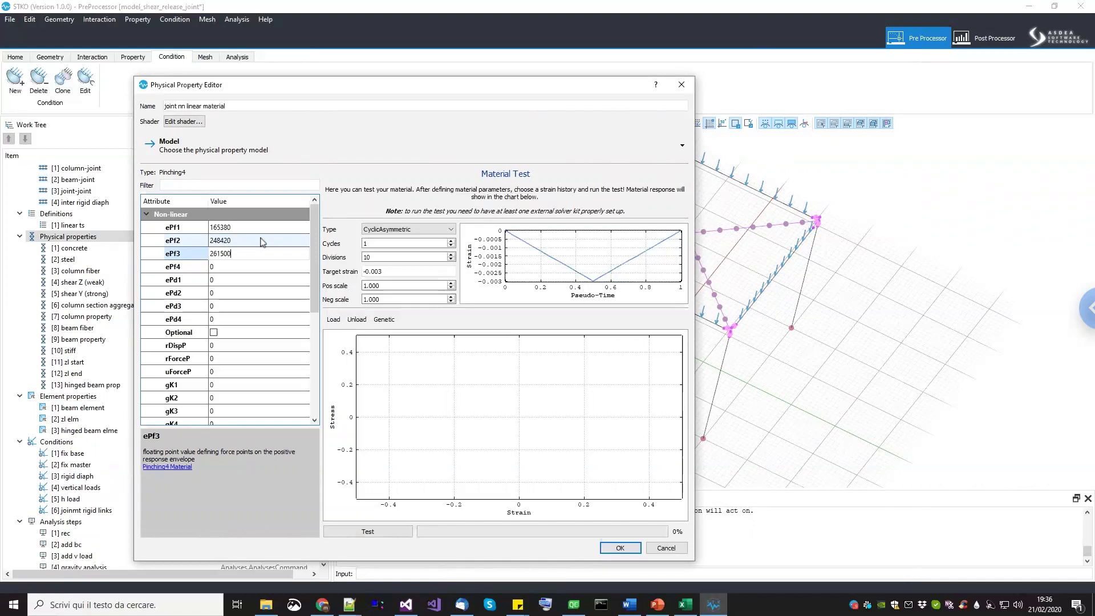
key("Tab")
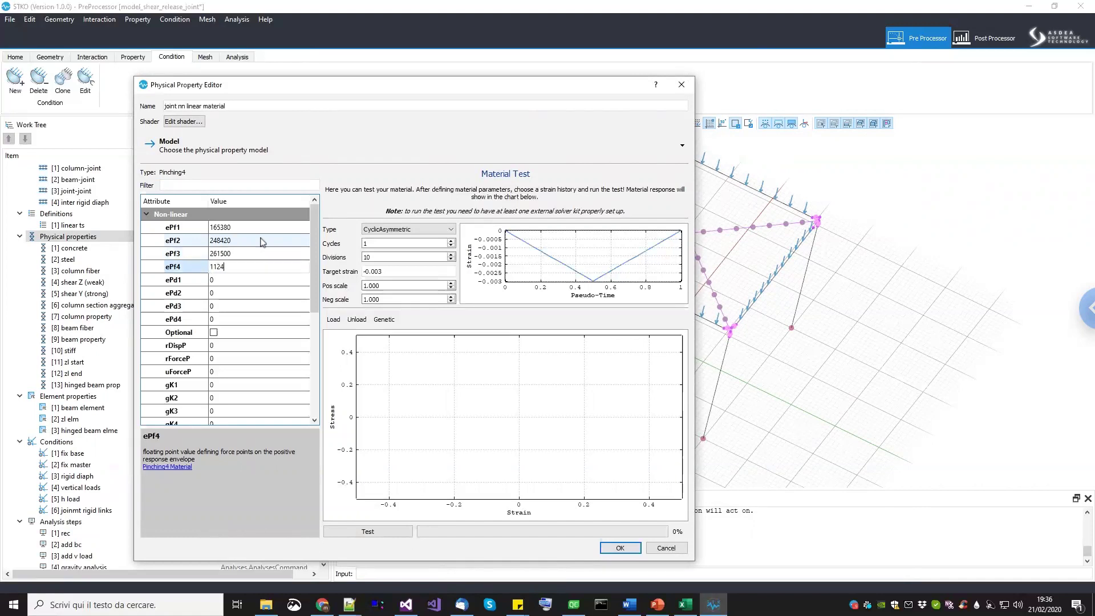
key("Tab")
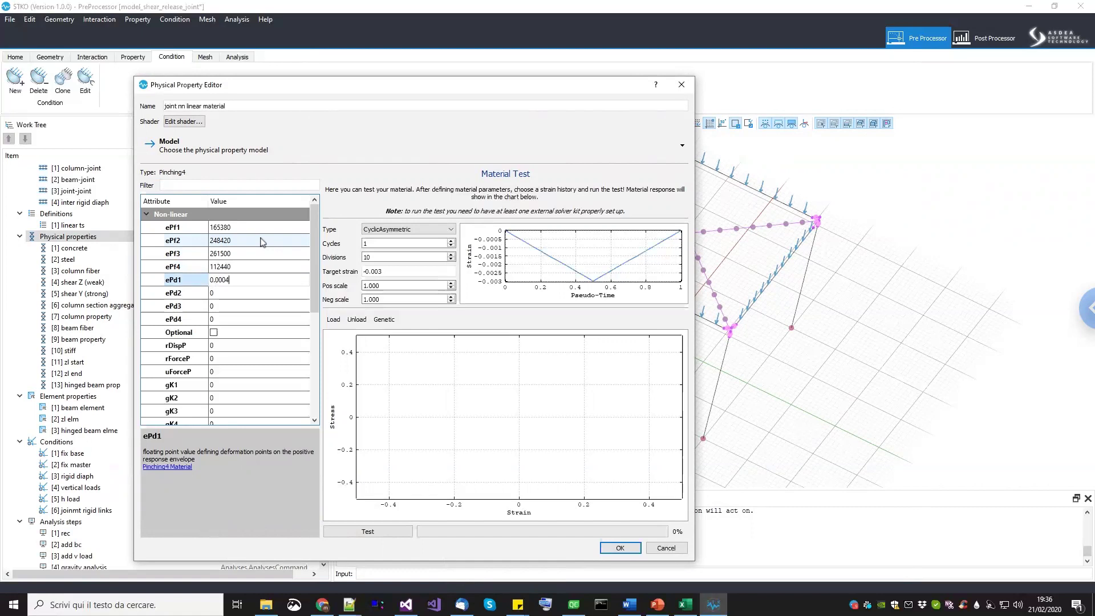
Set the positive envelope deformations ePd1 to ePd4 to 0.0004, 0.0017, 0.0049 and 0.0393.
type("0.0004")
key("Tab")
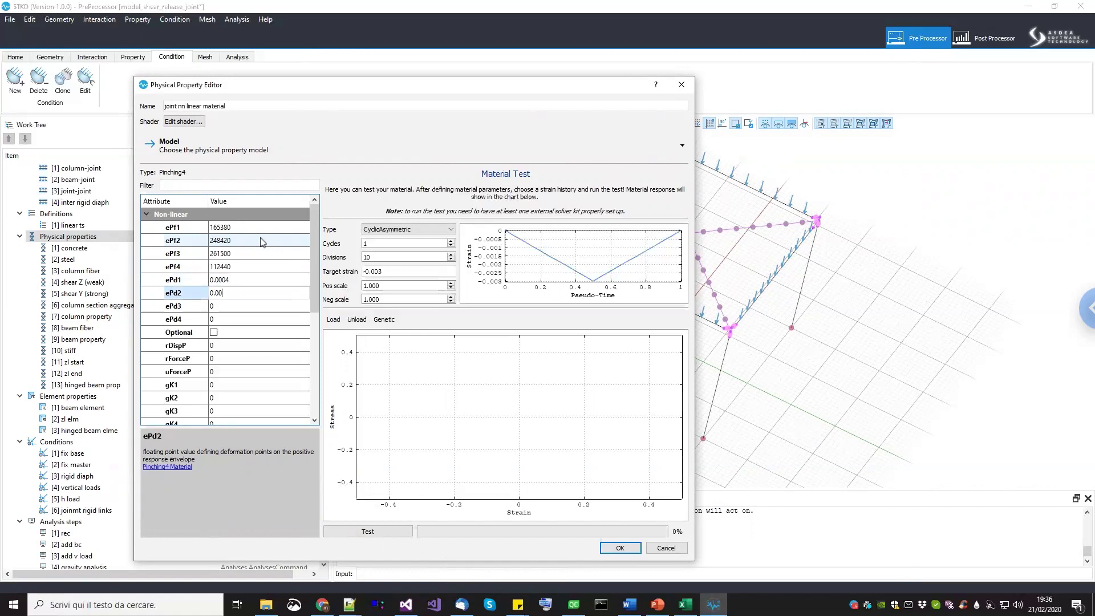
key("Tab")
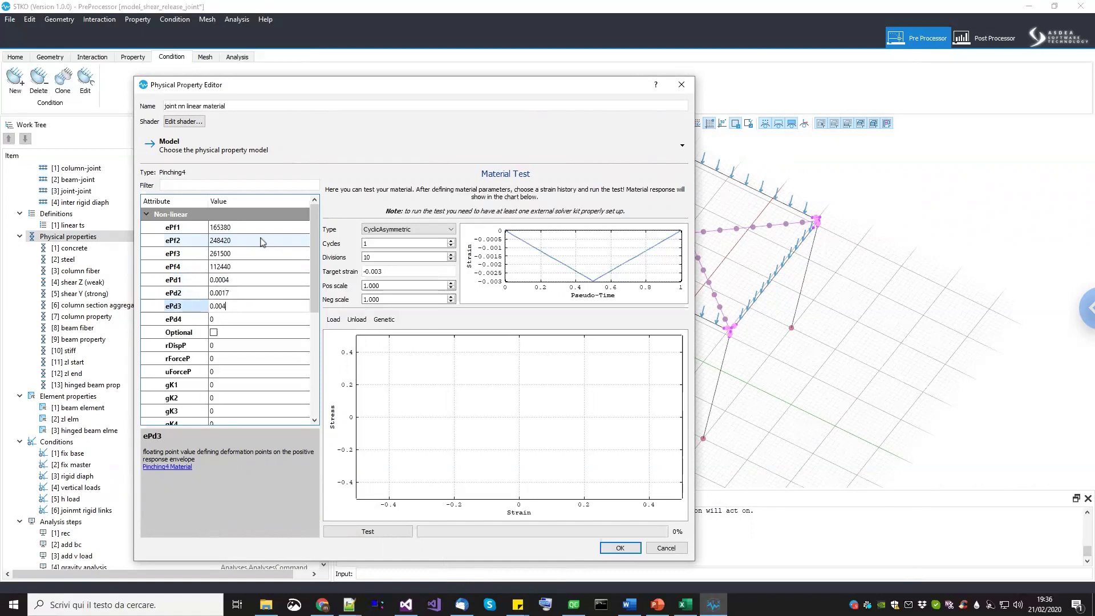
key("Tab")
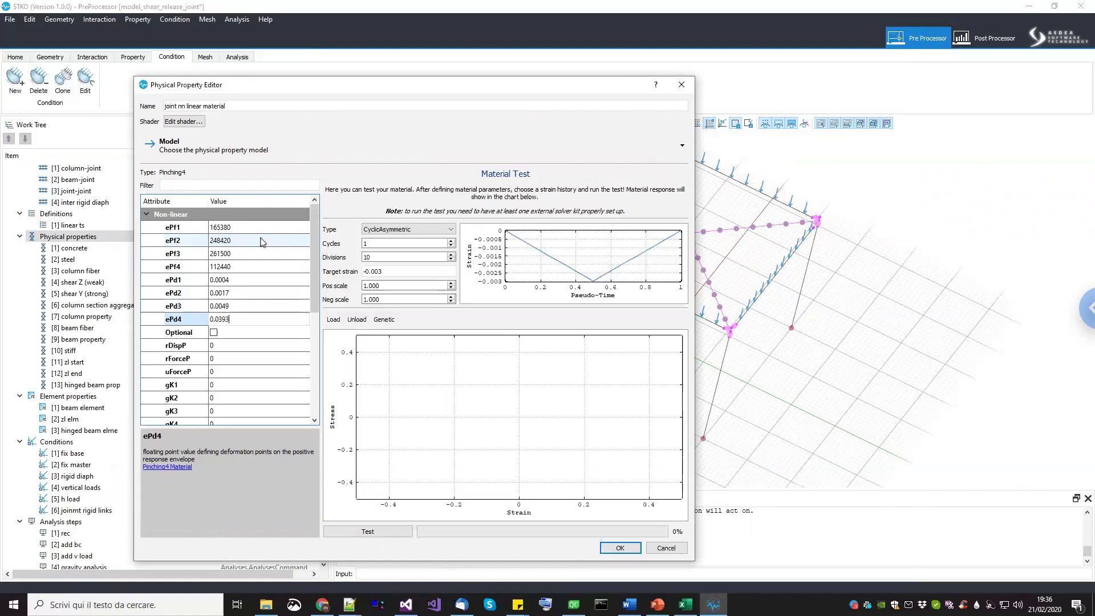
key("Return")
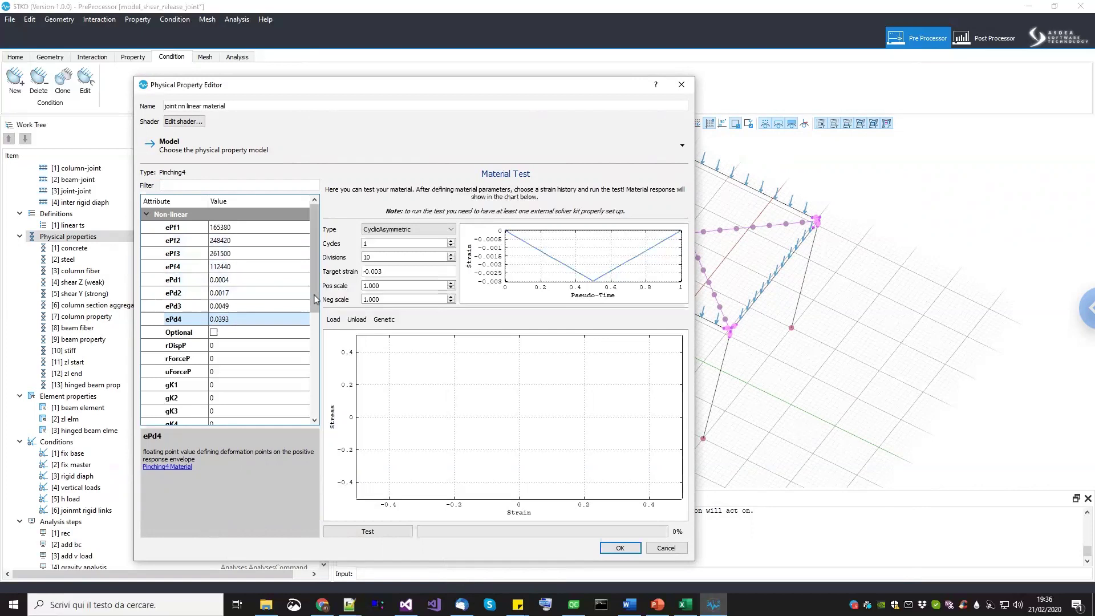
Set the pinching ratios rDispP to 0.16, rForceP to 0.23 and uForceP to -0.22.
scroll(282, 308, "down", 2)
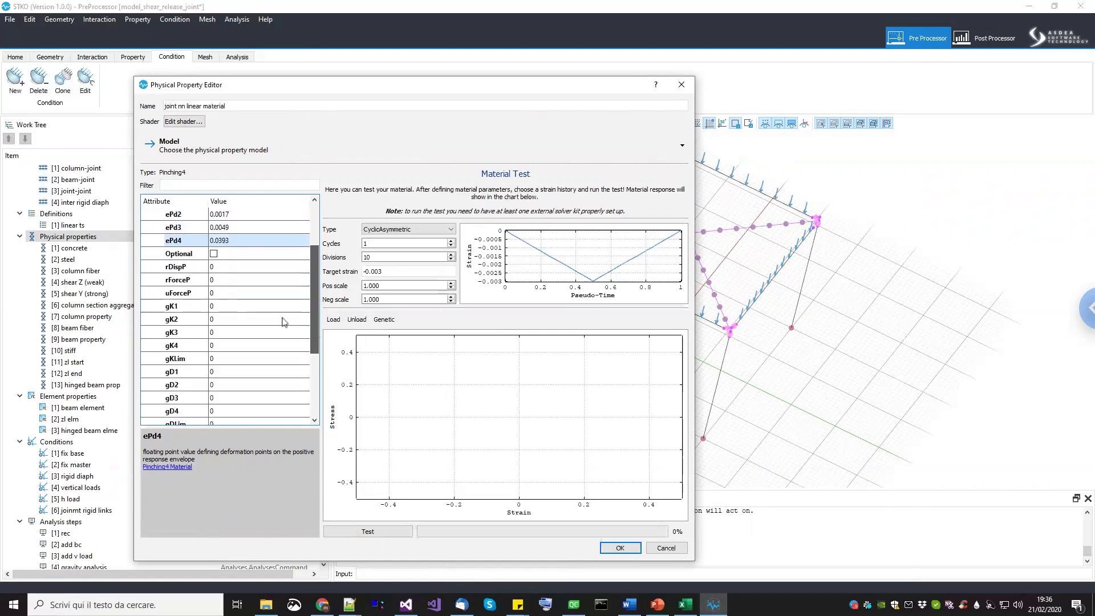
left_click(256, 265)
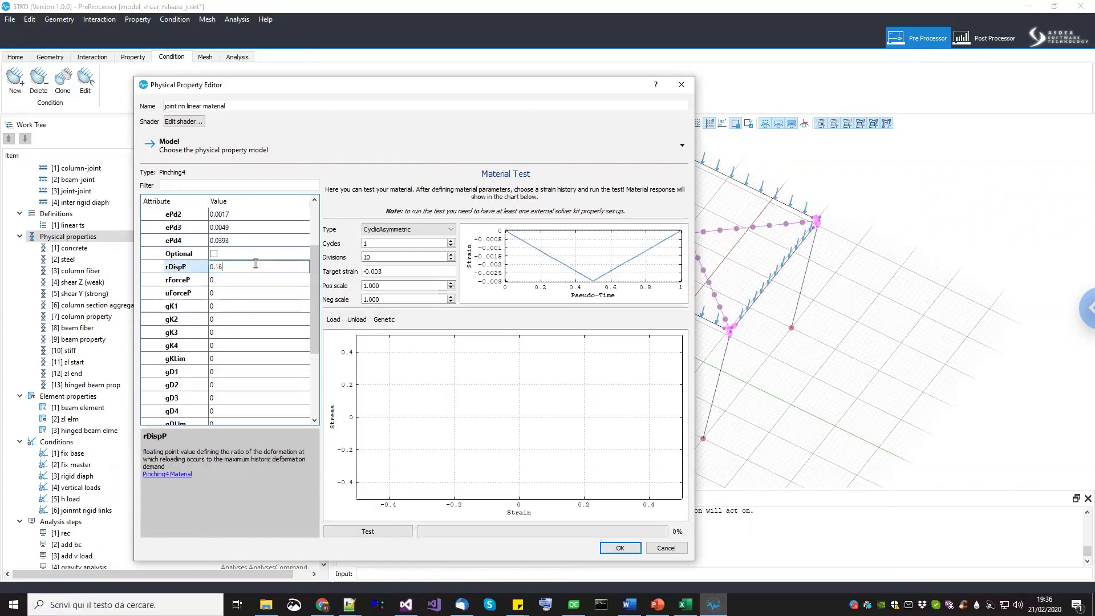
key("Tab")
type("0.2")
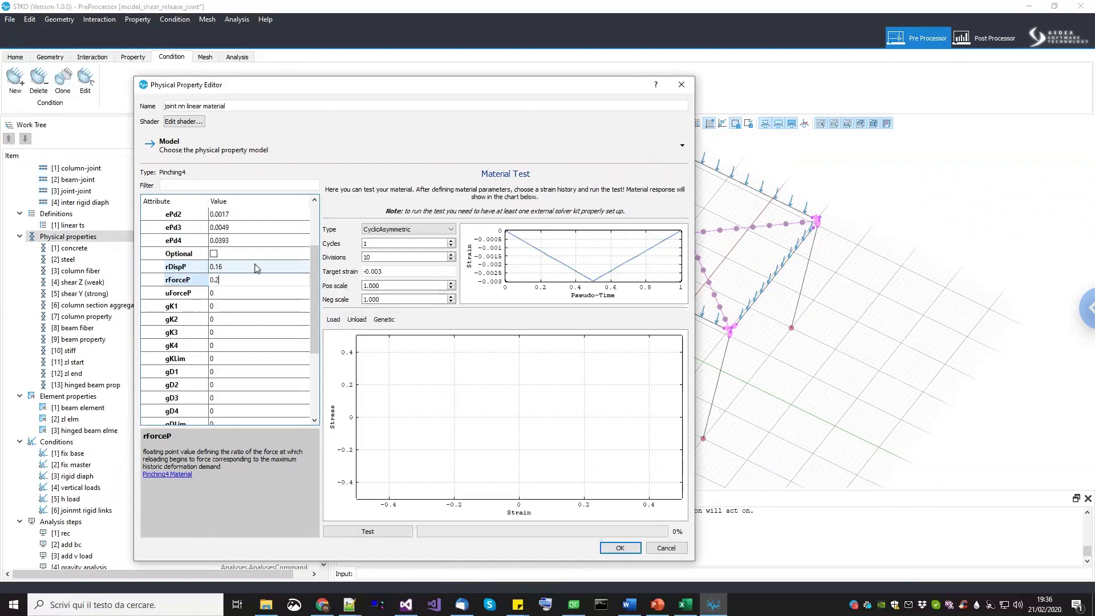
type("3")
key("Tab")
type("-0.2")
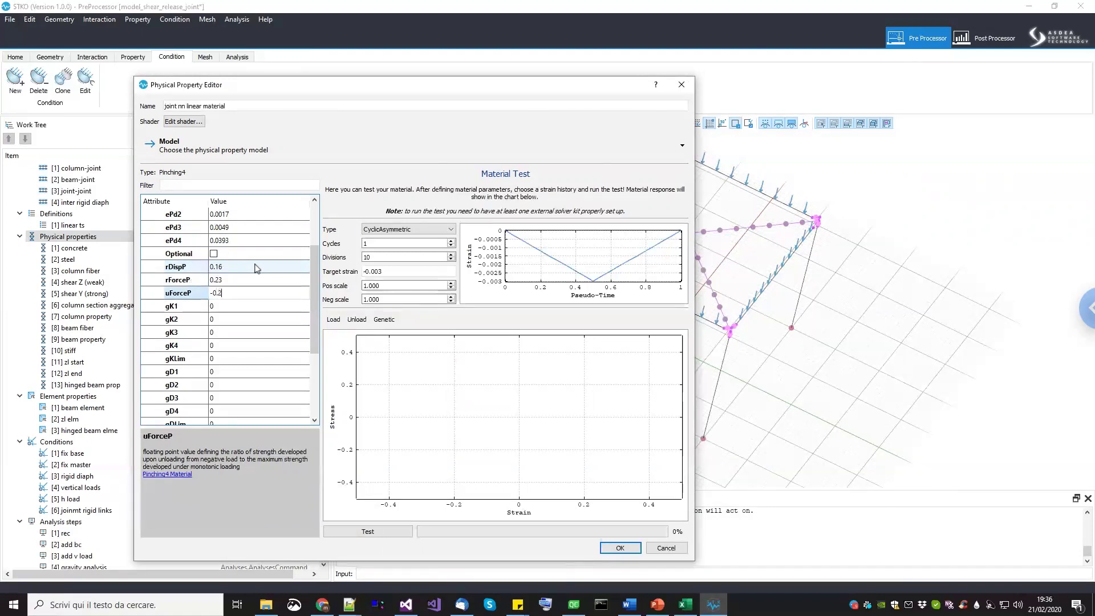
type("2")
key("Tab")
Set the unloading stiffness degradation values gK1 to 0.85, gK3 to 0.12 and gKLim to 0.96, leaving gK2 and gK4 at 0.
type("0.85")
key("Tab")
key("Tab")
type("0.12")
key("Tab")
key("Tab")
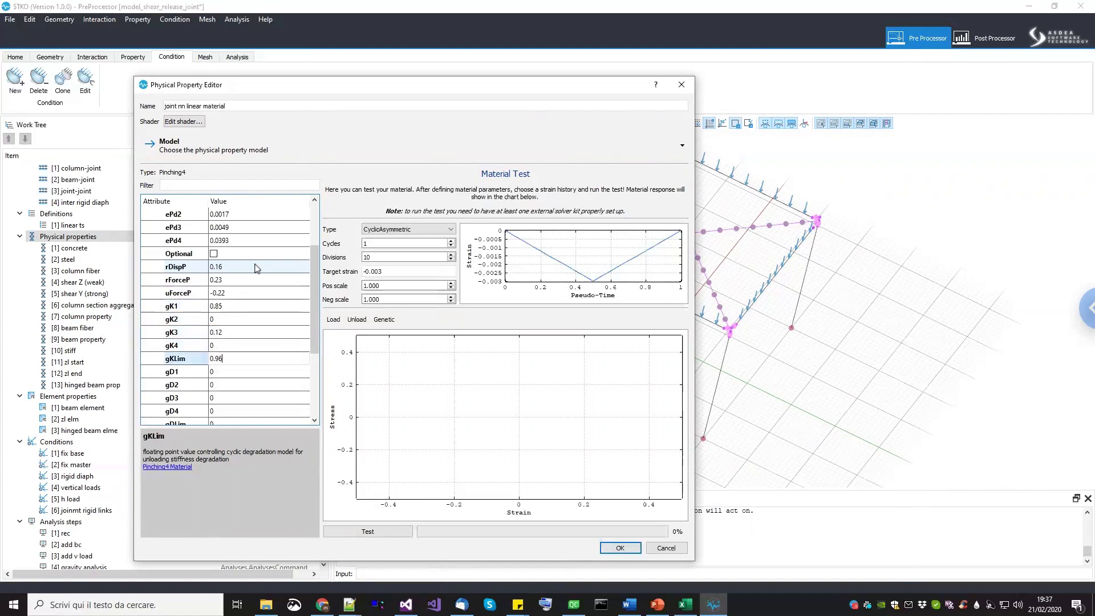
key("Tab")
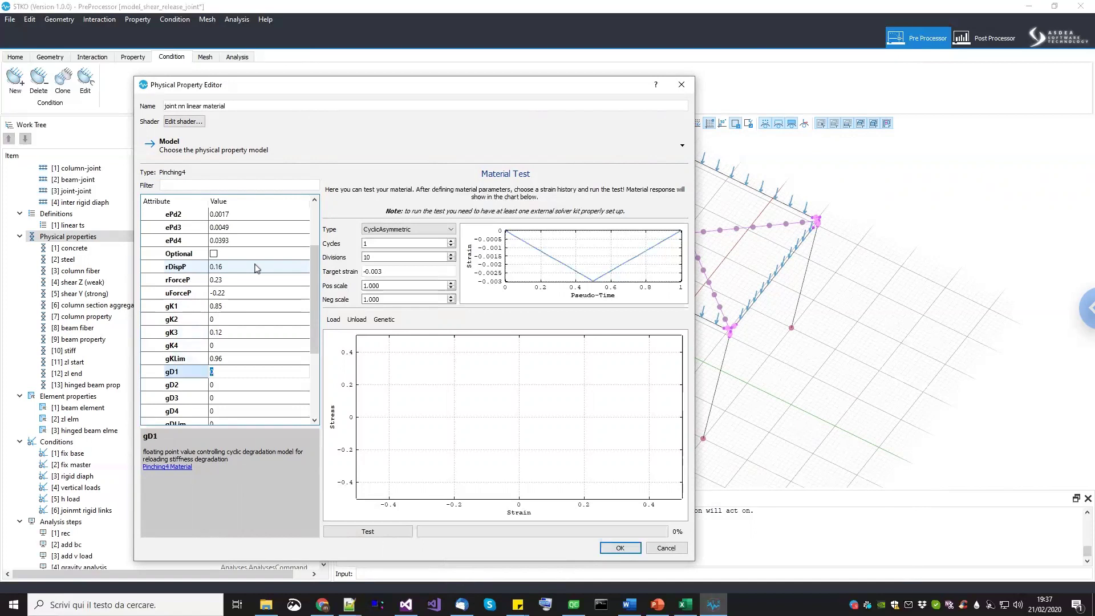
Set the reloading stiffness degradation values gD1 to 0.38, gD3 to 0.34 and gDLim to 0.96, leaving gD2 and gD4 at 0.
key("Tab")
key("Tab")
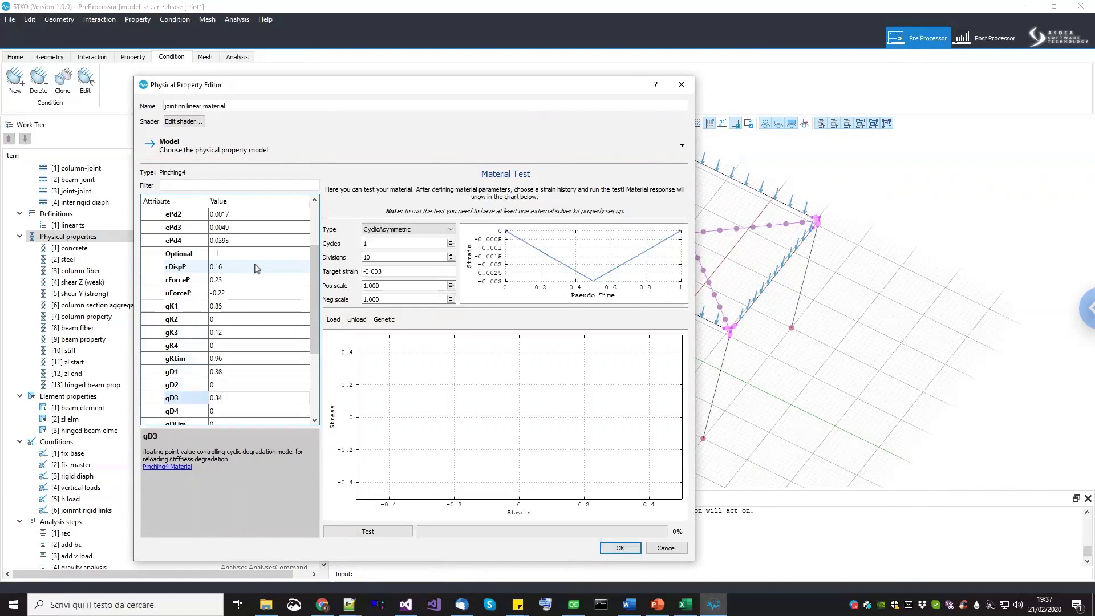
key("Tab")
key("Tab")
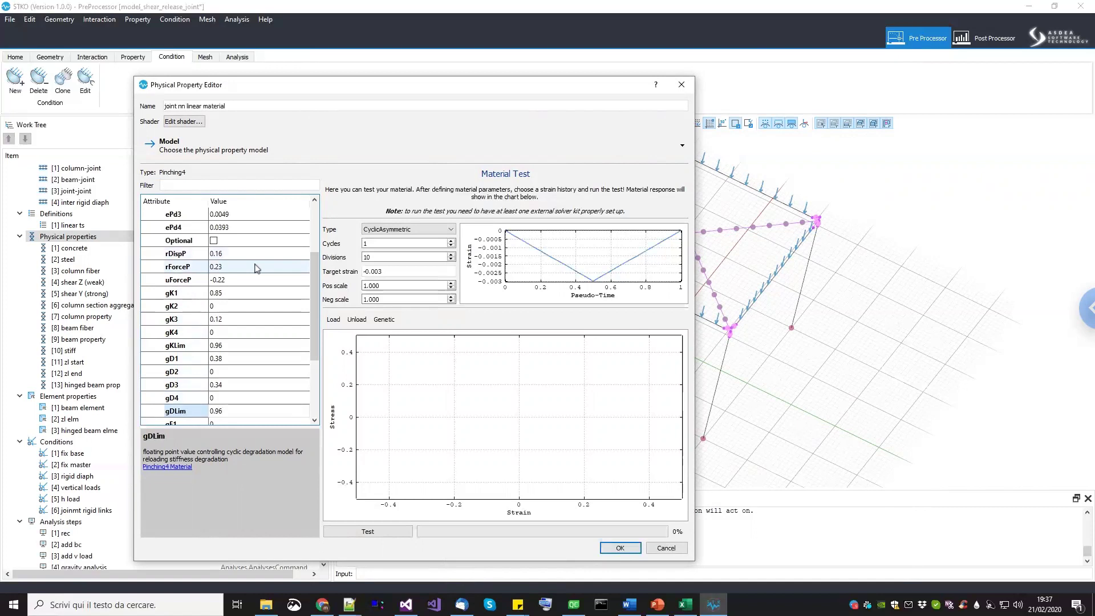
Set the energy dissipation factor gE to 100, leaving gF1 to gF4 and gFLim at 0.
key("Tab")
key("Tab")
key("Tab")
key("Tab")
key("Tab")
key("Tab")
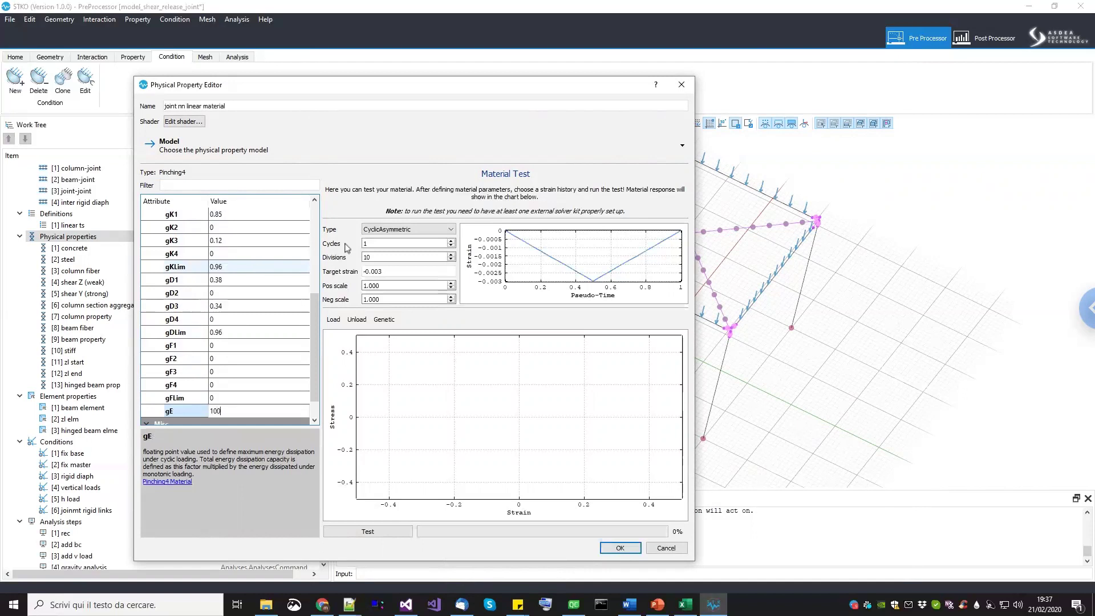
Test the Pinching4 material with the CyclicEN12512 strain history at 100 divisions and save the joint nn linear material.
left_click(382, 229)
left_click(387, 254)
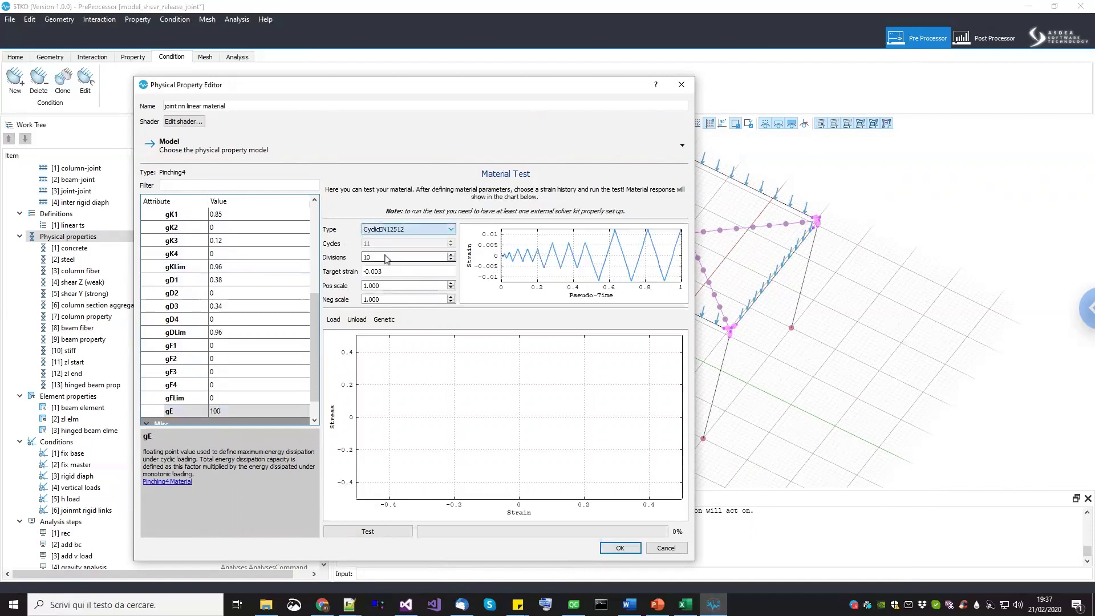
type("0")
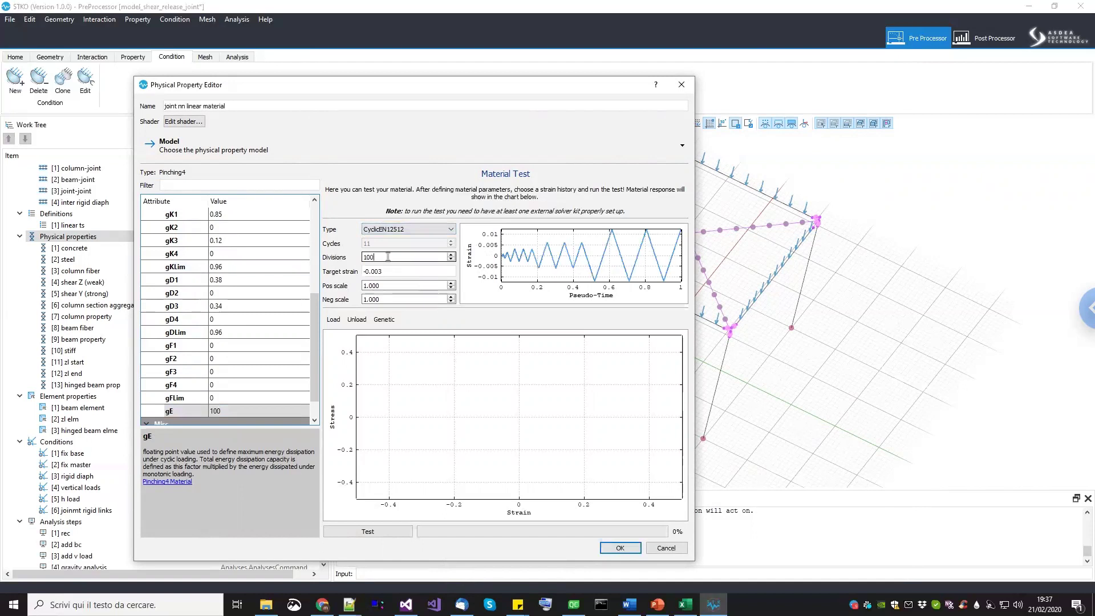
left_click(403, 533)
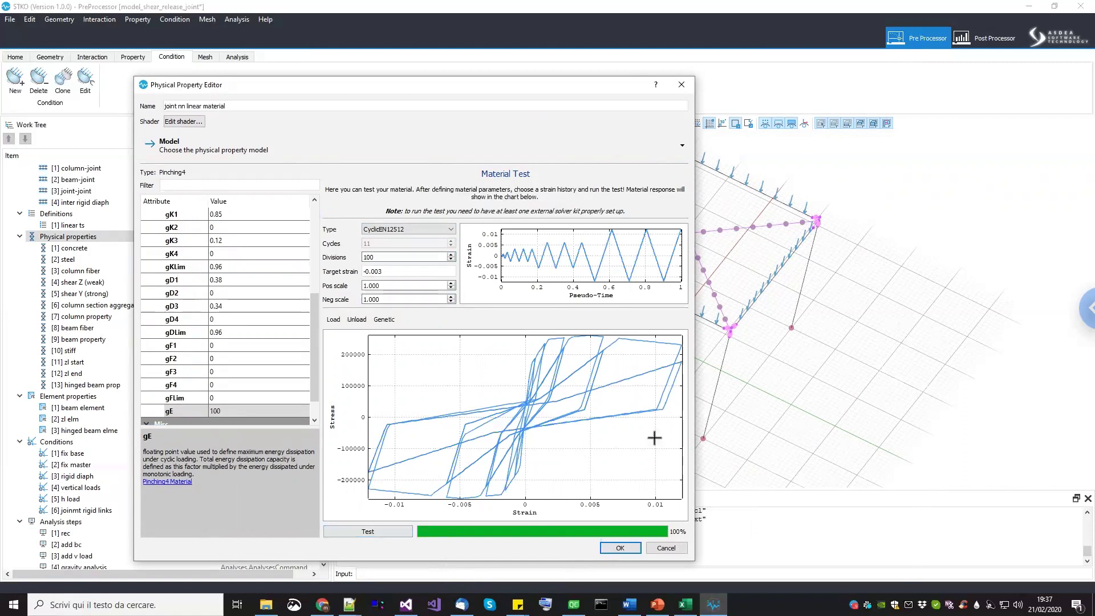
left_click(620, 548)
left_click(134, 399)
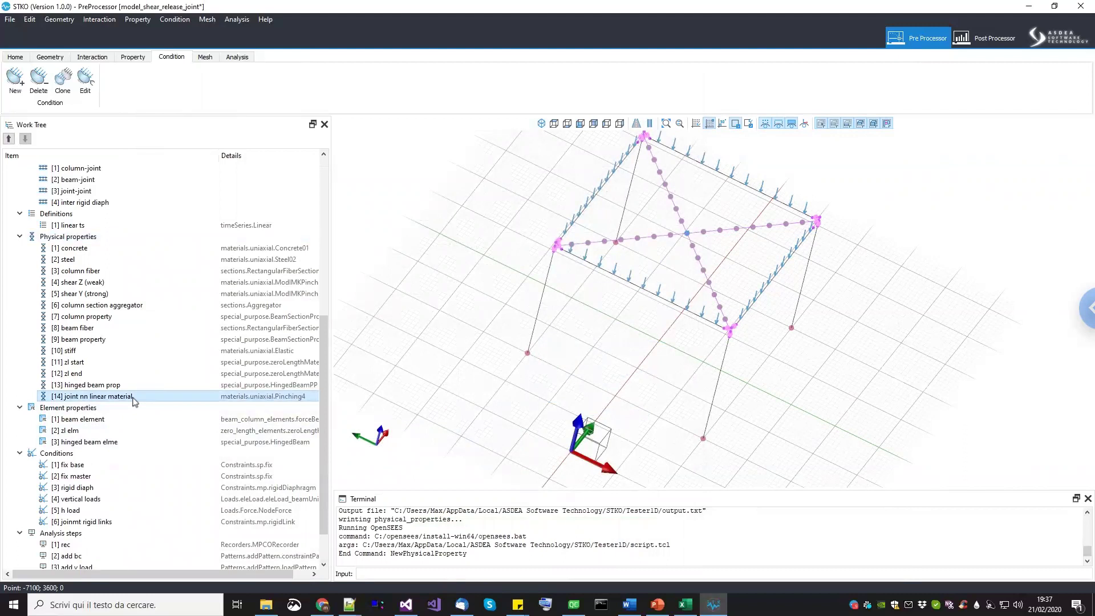
Create a new physical property named joint zl material with the special-purpose zeroLengthMaterial model.
left_click_drag(629, 348, 656, 337)
scroll(655, 337, "up", 3)
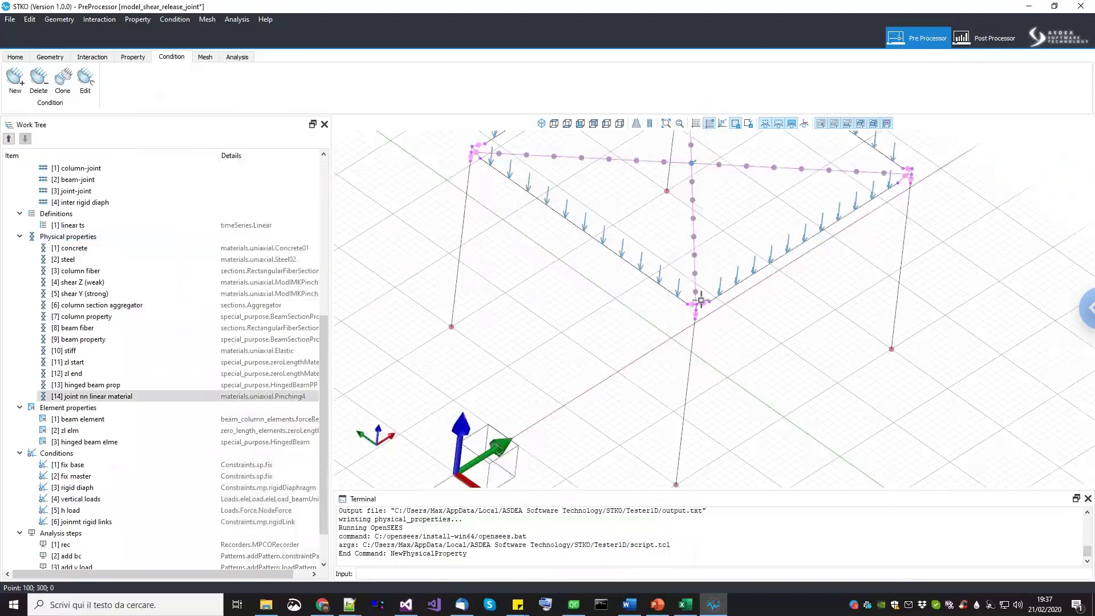
scroll(644, 300, "up", 2)
middle_click_drag(644, 301, 618, 345)
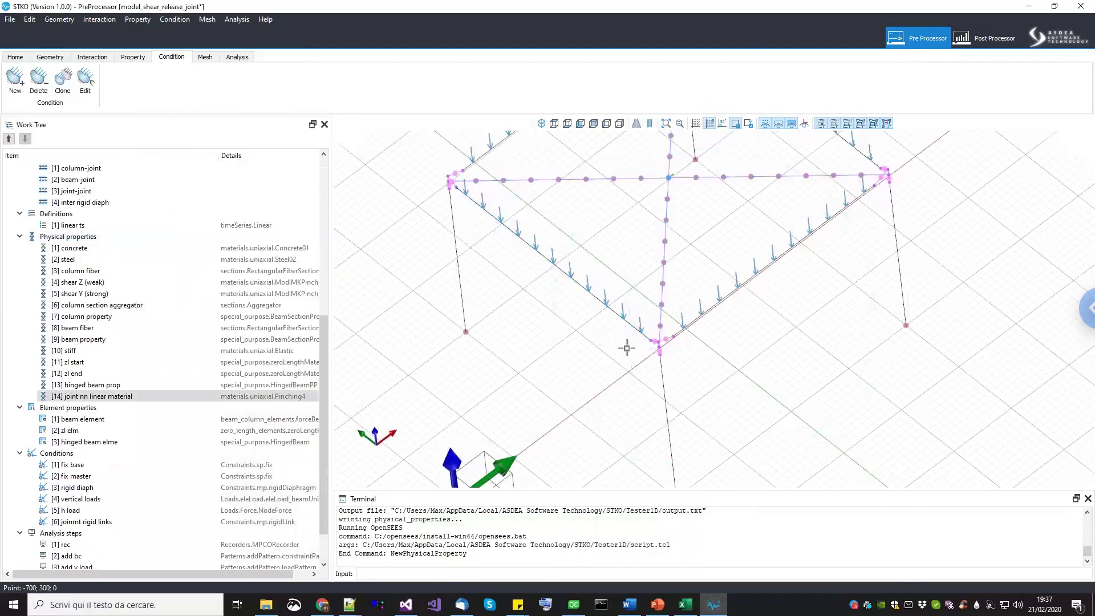
right_click(94, 241)
left_click(117, 248)
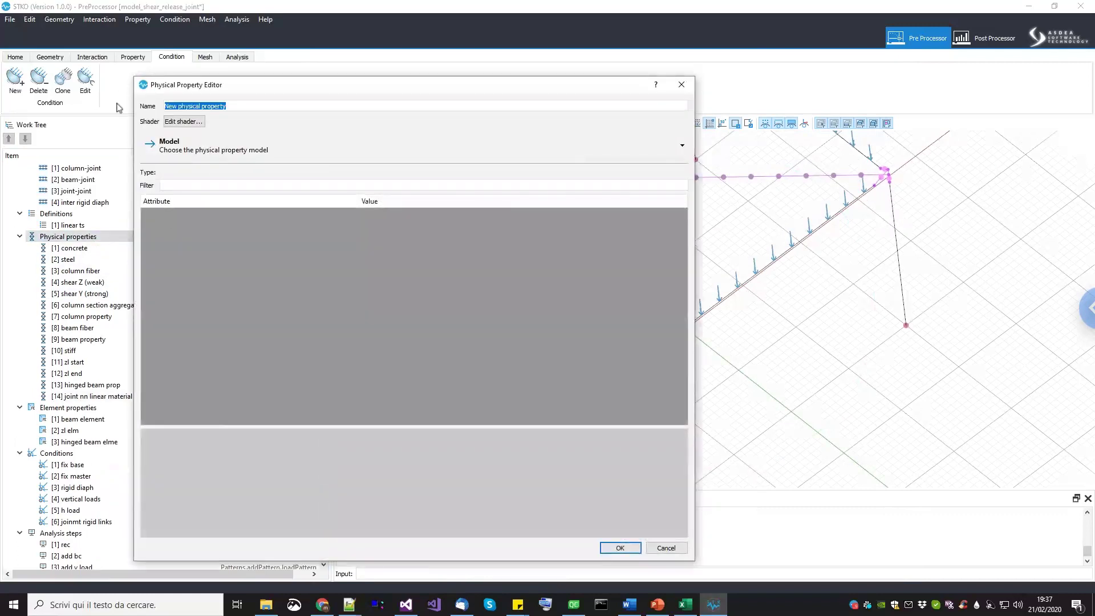
type("jo")
left_click(215, 157)
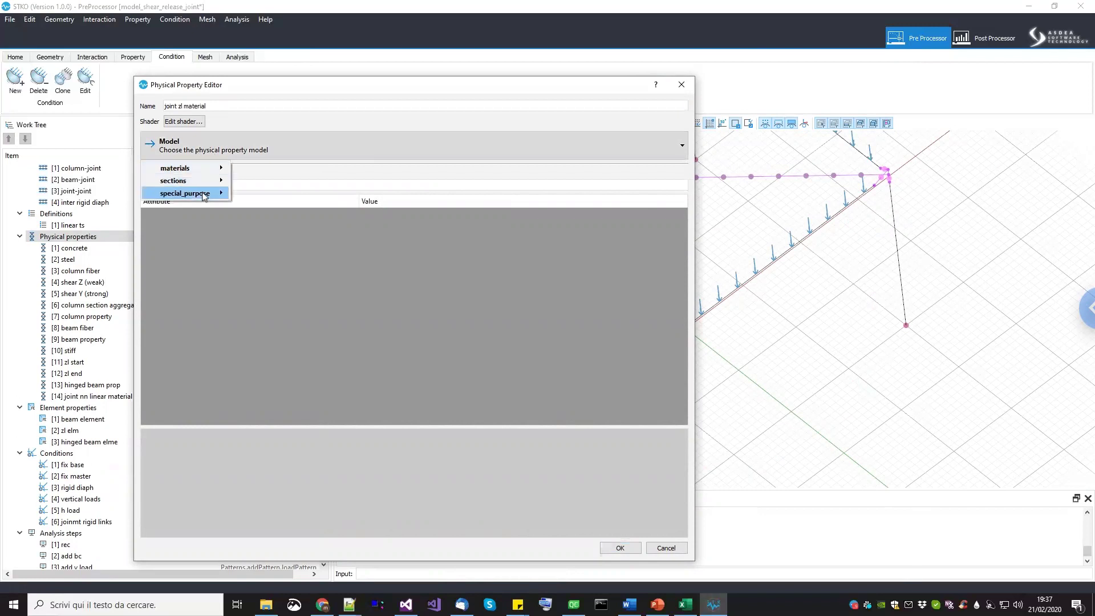
mouse_move(204, 194)
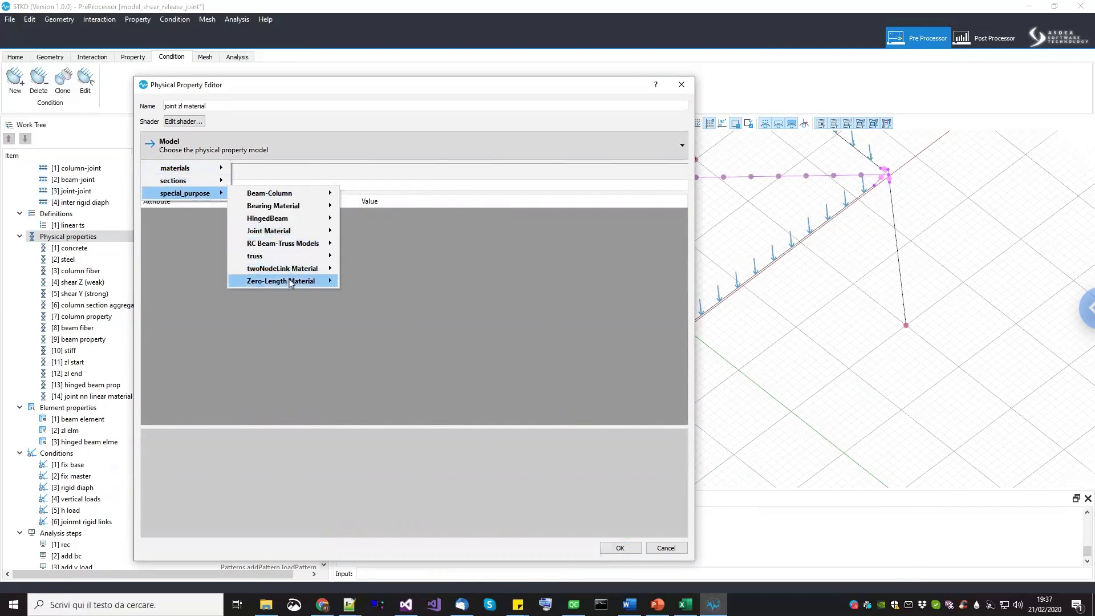
mouse_move(296, 282)
left_click(377, 281)
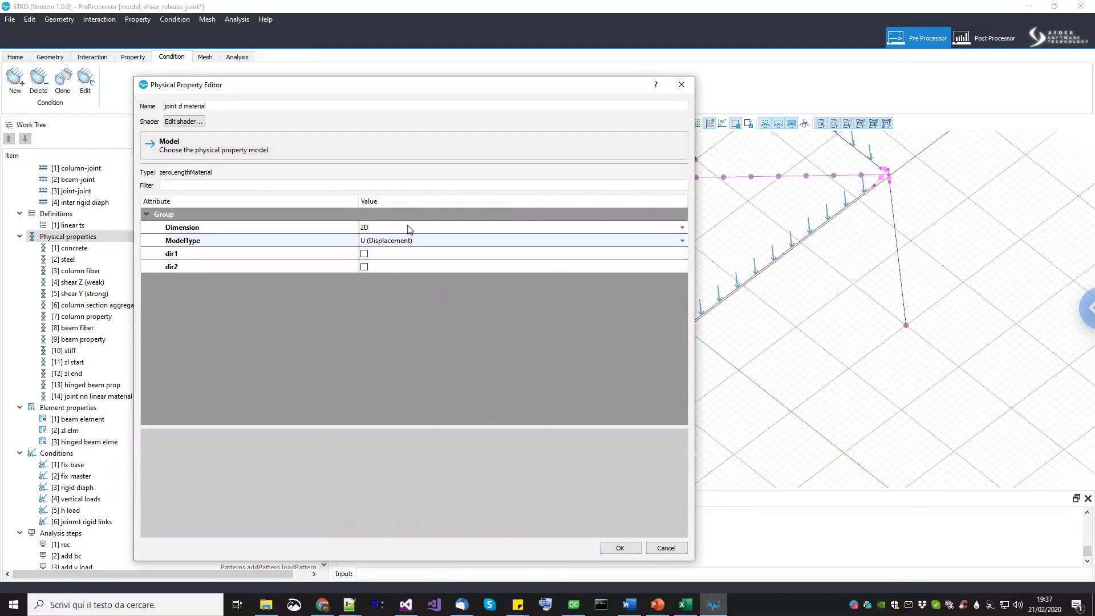
Set the zero-length material's Dimension to 3D and its ModelType to U-R (Displacement+Rotation).
left_click(402, 227)
left_click(399, 247)
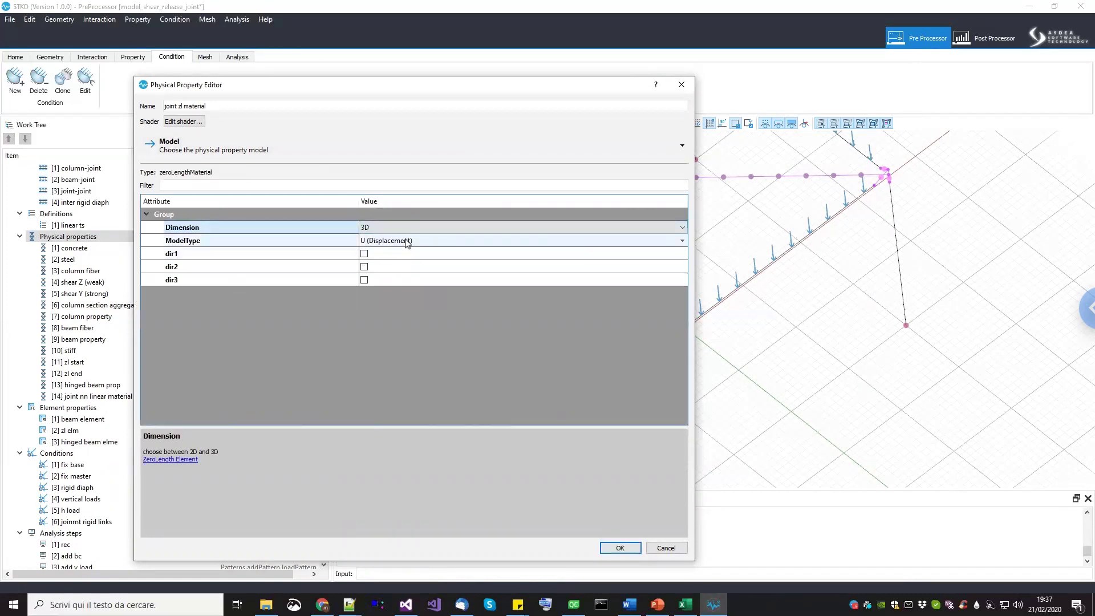
left_click(398, 240)
left_click(398, 260)
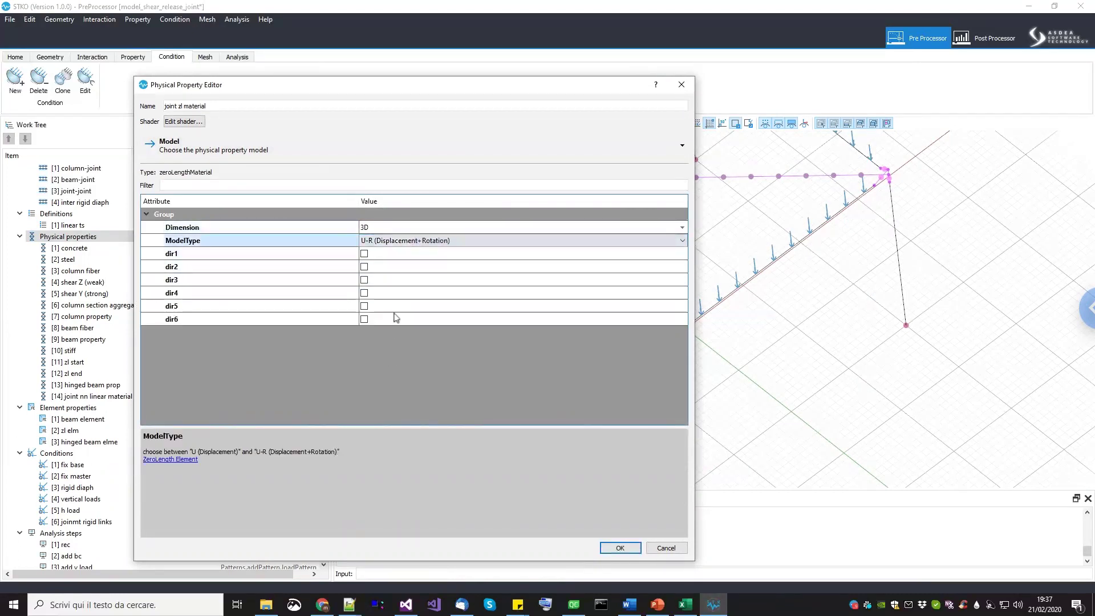
Enable all six directions, dir1 to dir6, for the zero-length material.
left_click(408, 255)
left_click(402, 266)
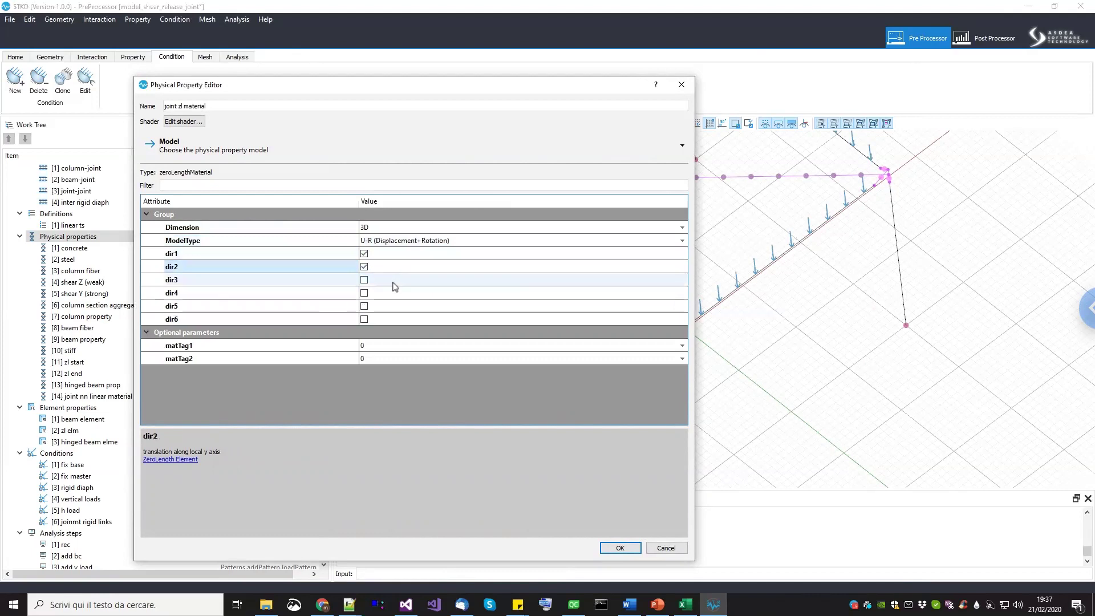
left_click(397, 279)
left_click(393, 293)
left_click(387, 306)
left_click(387, 319)
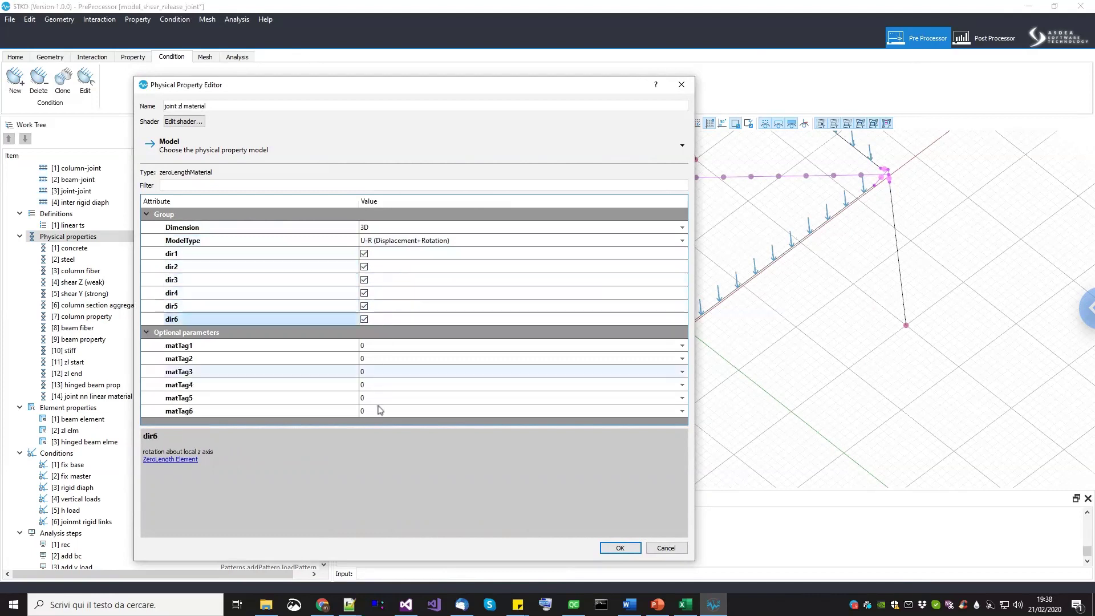
Assign the joint nn linear material to matTag4 and matTag5 of the zero-length material.
left_click_drag(371, 435, 369, 455)
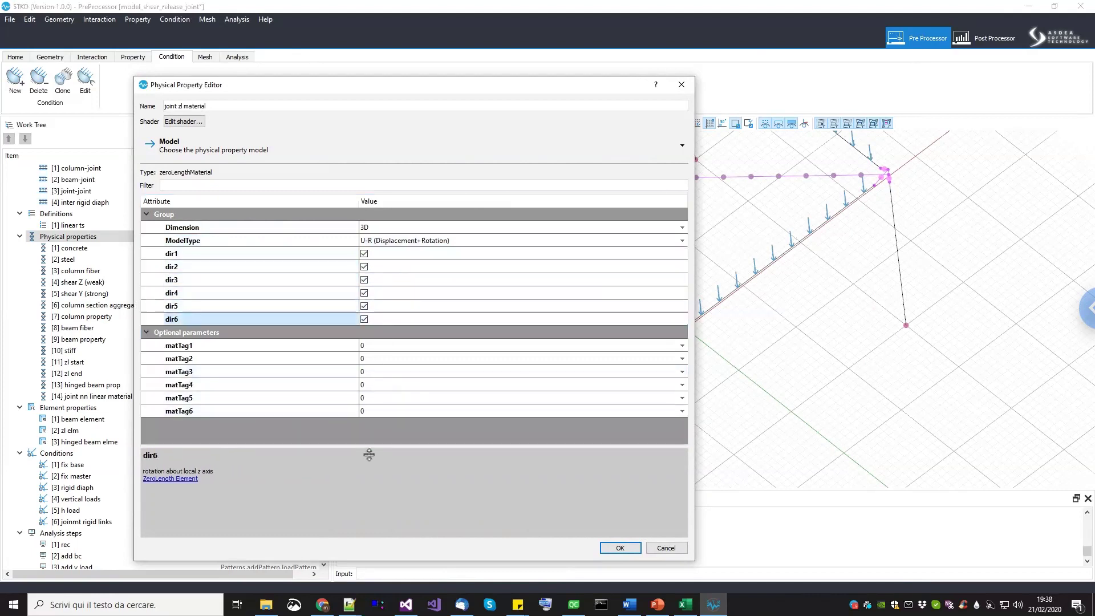
left_click(386, 388)
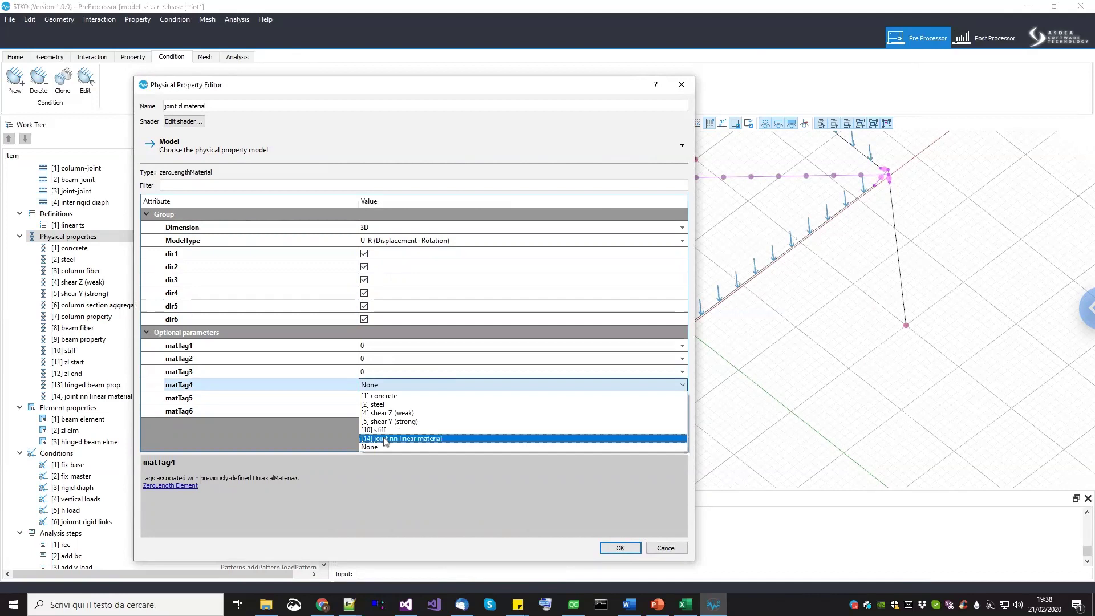
left_click(386, 439)
left_click(398, 398)
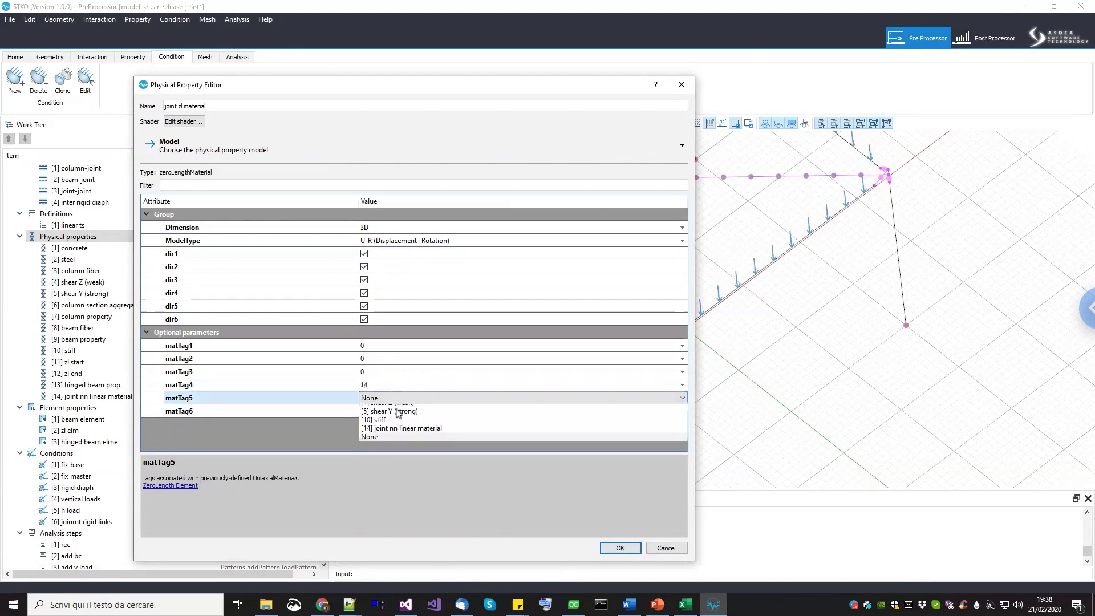
left_click(396, 452)
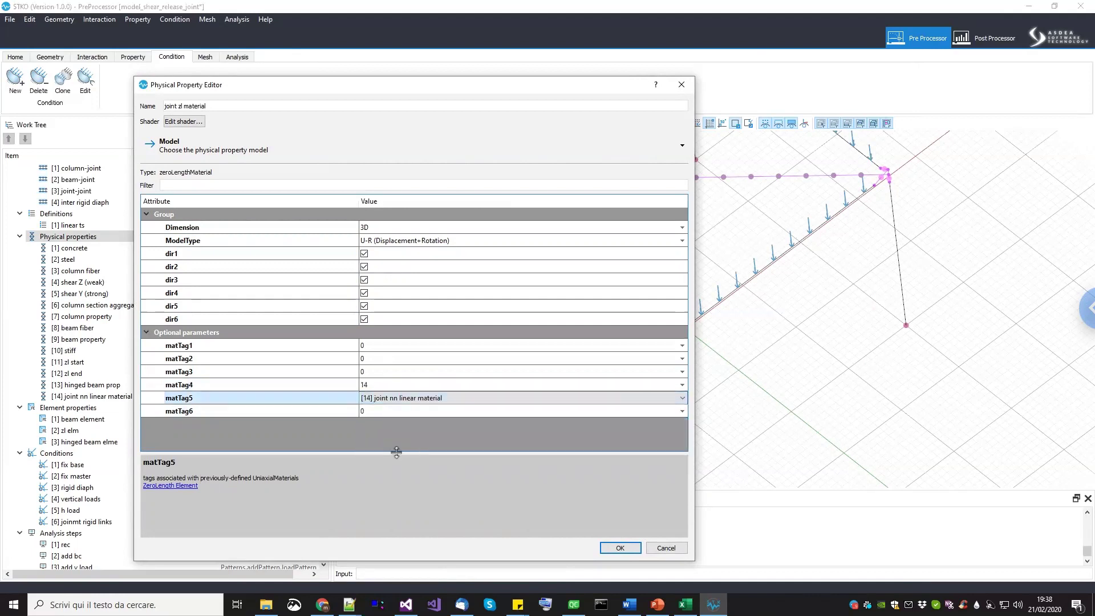
Assign the stiff material to the three translational directions, matTag1, matTag2 and matTag3.
left_click(398, 346)
left_click(397, 346)
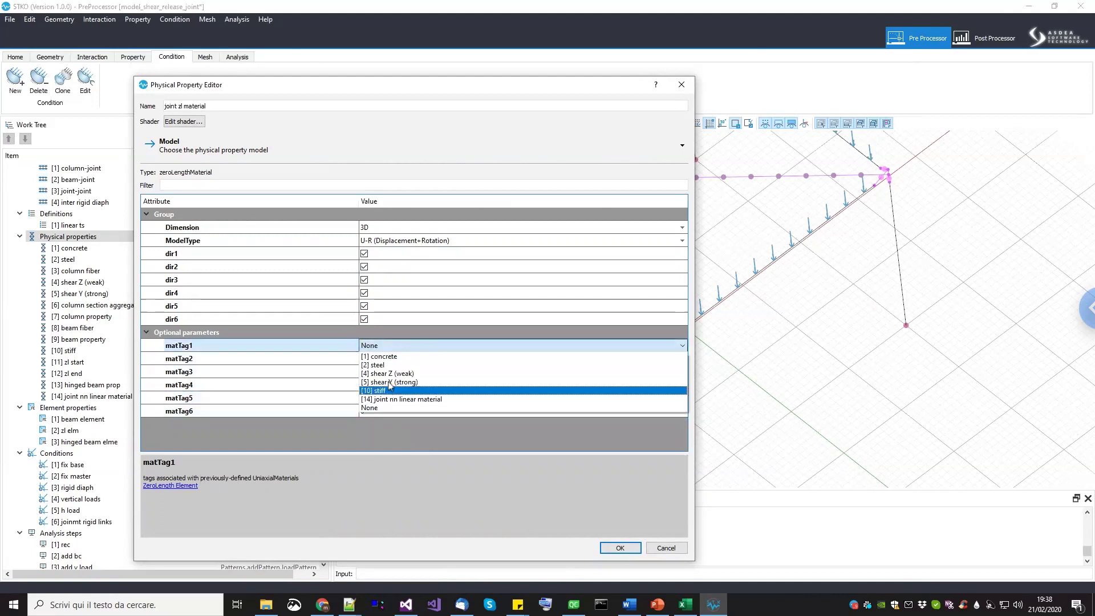
left_click(390, 390)
left_click(388, 359)
left_click(388, 359)
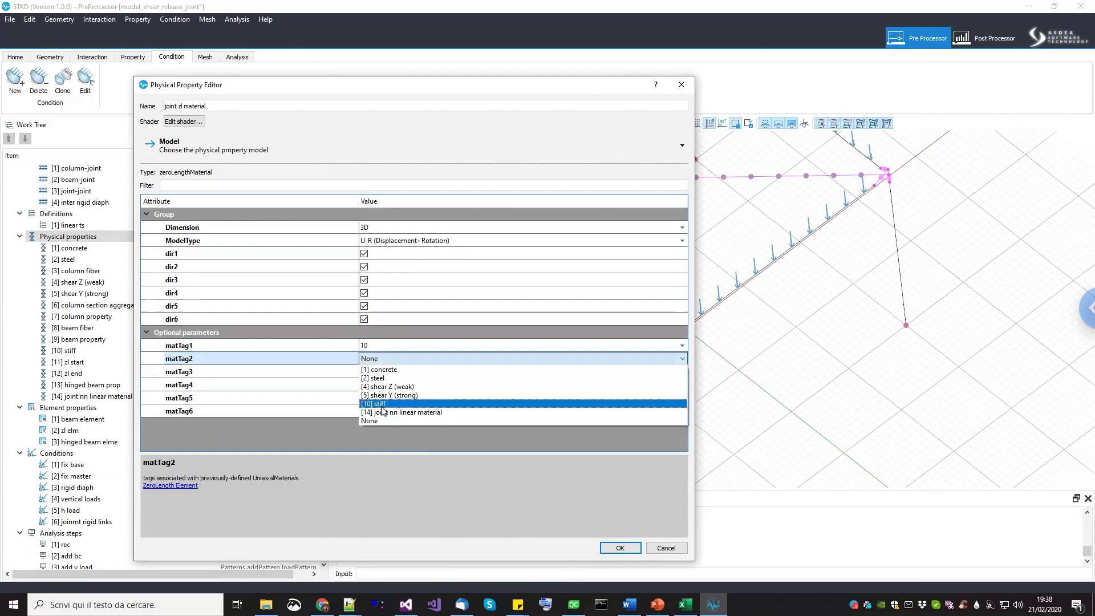
left_click(381, 405)
left_click(383, 372)
left_click(383, 372)
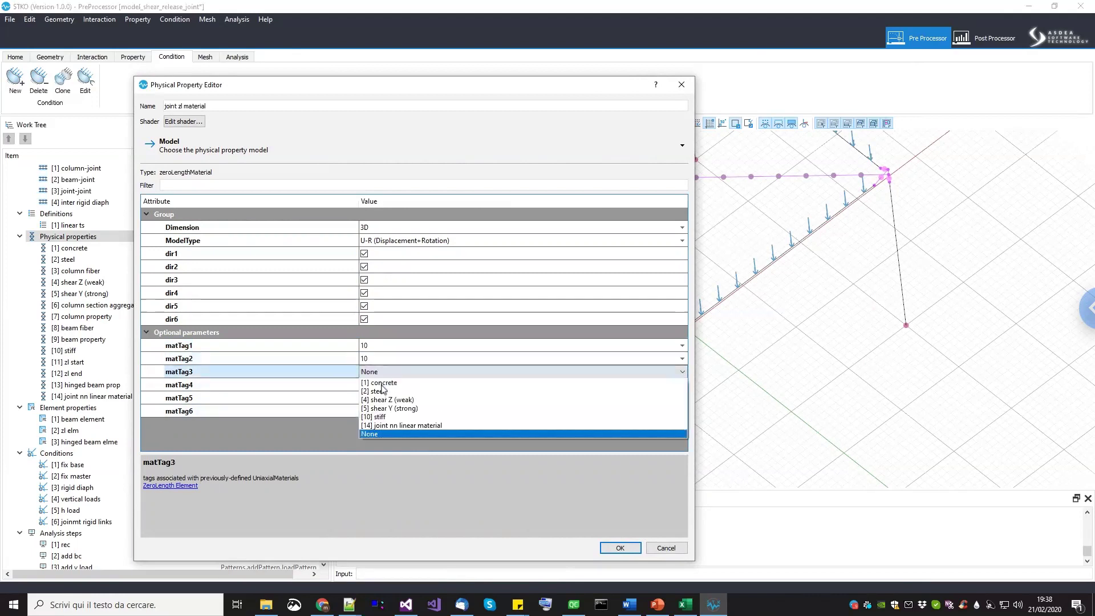
left_click(380, 418)
Assign the stiff material to matTag6 and save the joint zl material property.
double_click(374, 412)
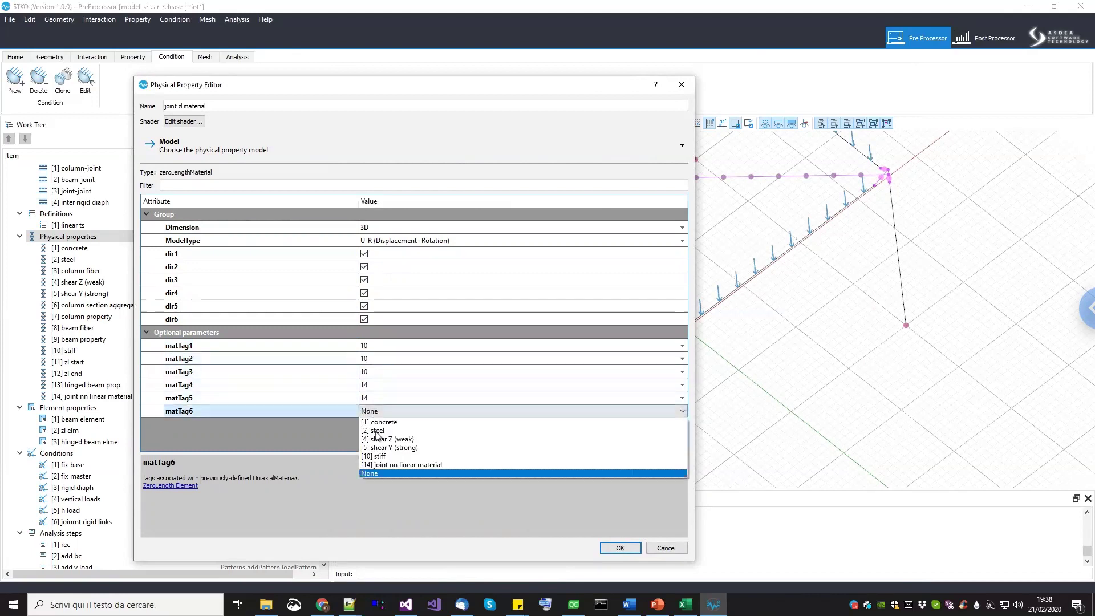
left_click(376, 456)
left_click(620, 548)
left_click(63, 408)
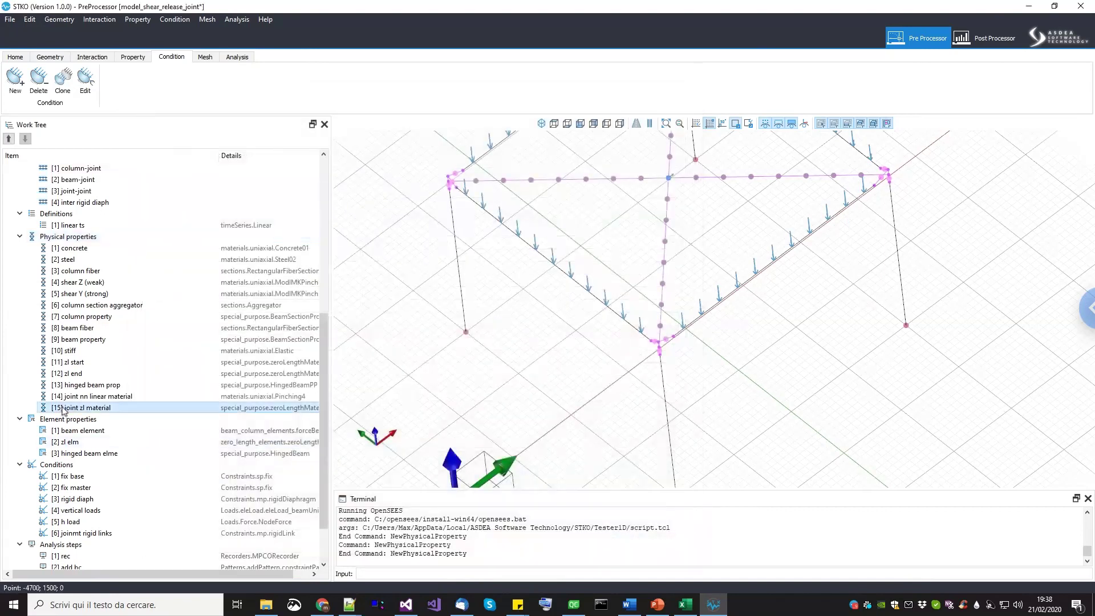
Assign the joint zl material physical property to all links of the joint-joint interaction.
scroll(584, 334, "up", 3)
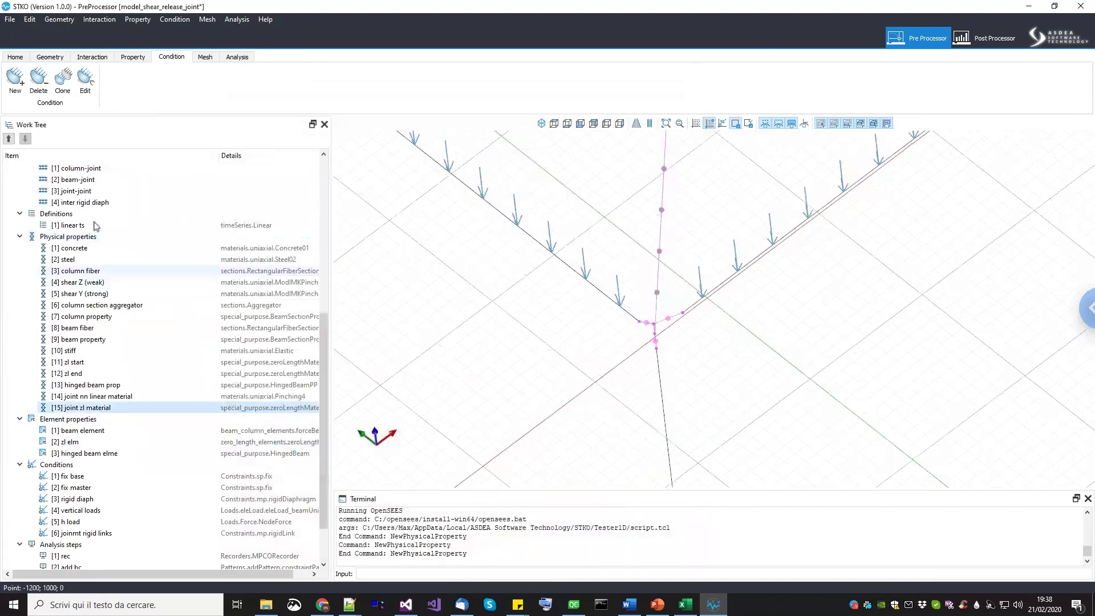
scroll(94, 225, "up", 4)
left_click(93, 341)
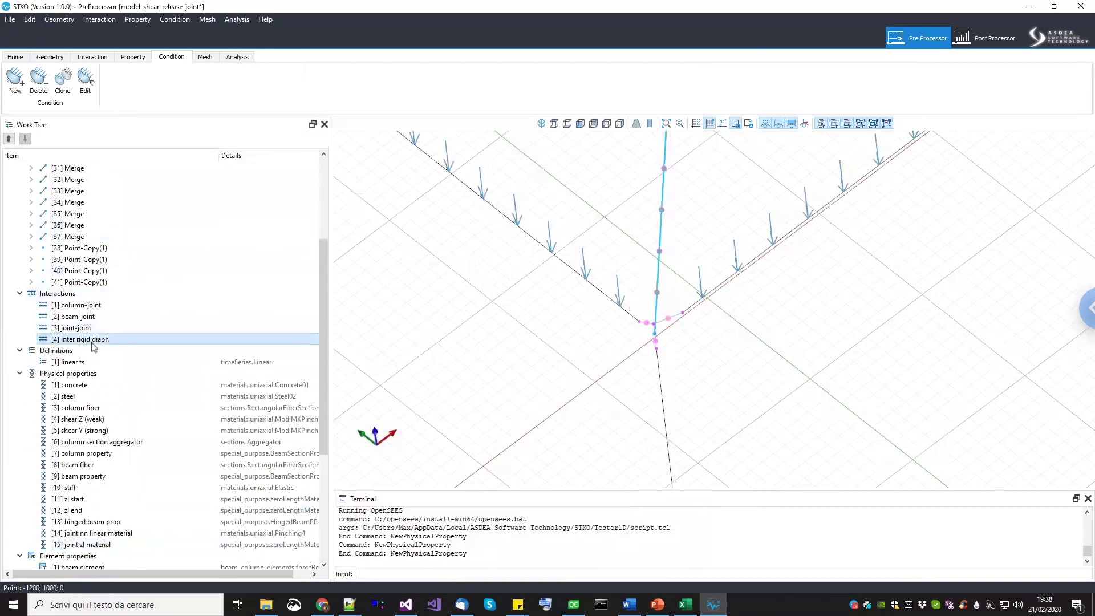
left_click(84, 332)
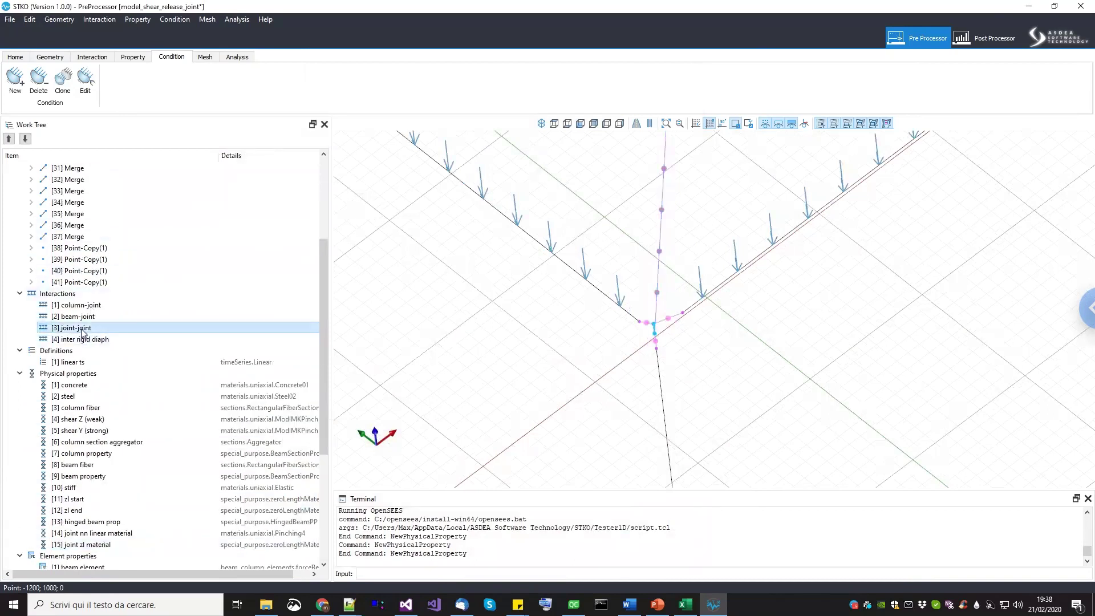
right_click(84, 332)
left_click(105, 368)
middle_click_drag(649, 324, 660, 396)
scroll(648, 323, "down", 3)
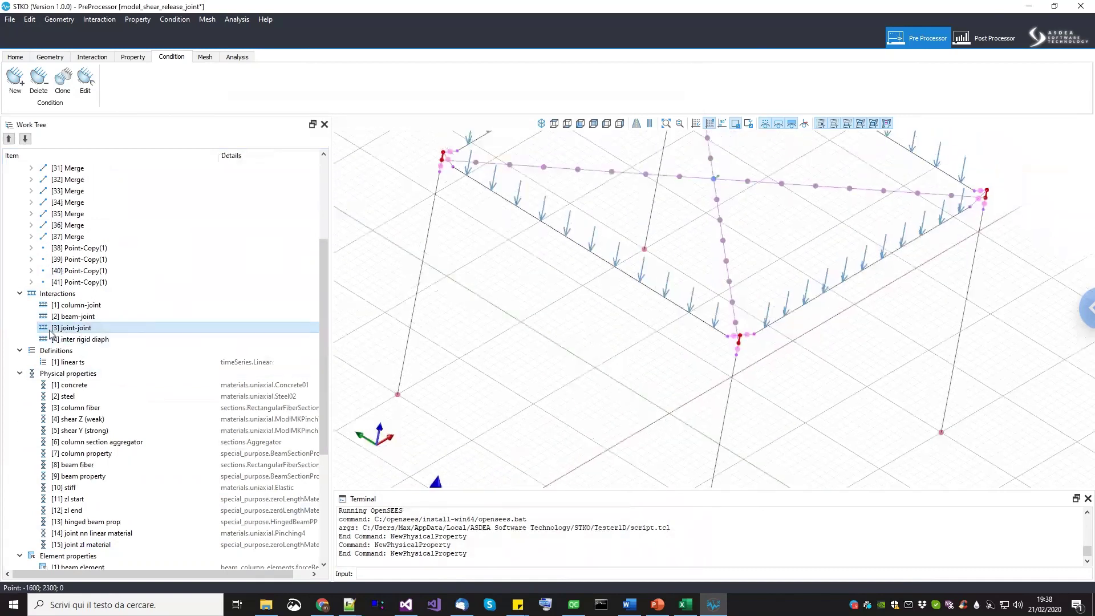
scroll(113, 312, "down", 2)
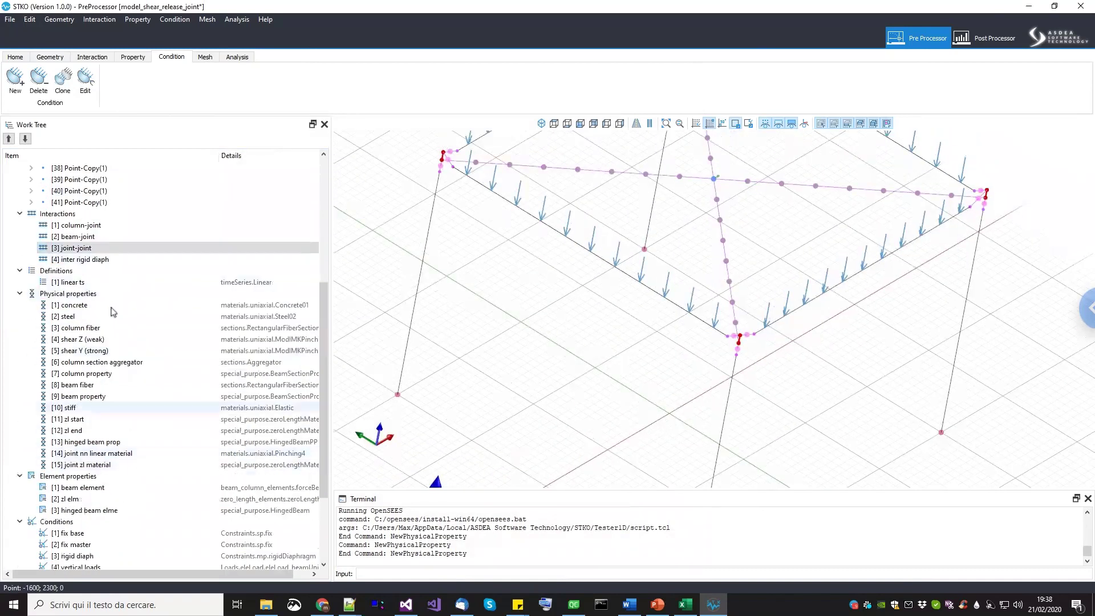
left_click_drag(103, 464, 713, 350)
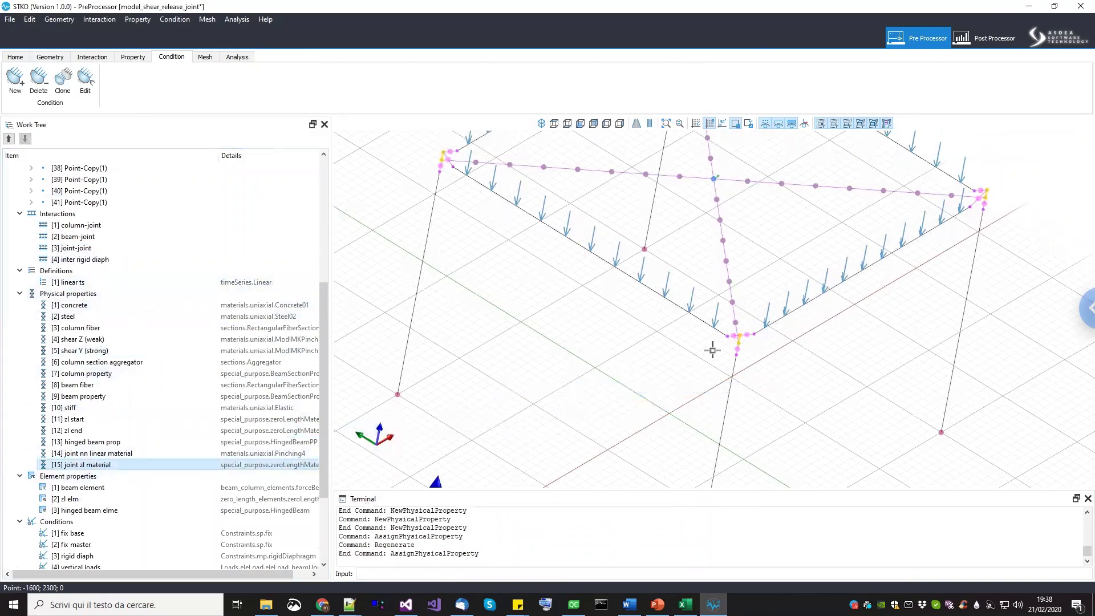
Assign the zl elm element property to all links of the joint-joint interaction.
scroll(728, 343, "up", 2)
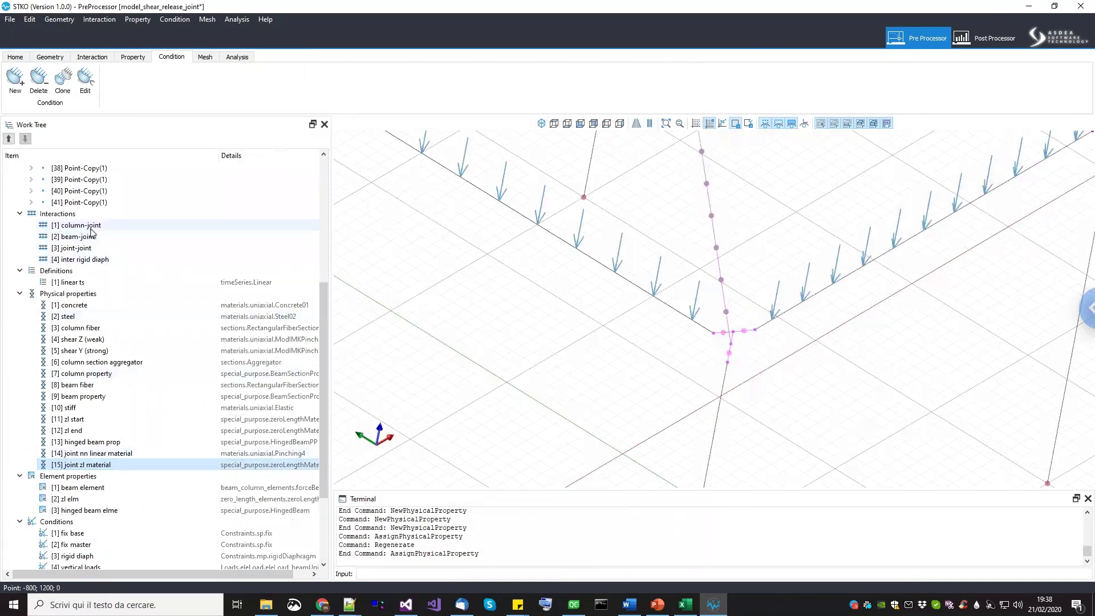
right_click(88, 251)
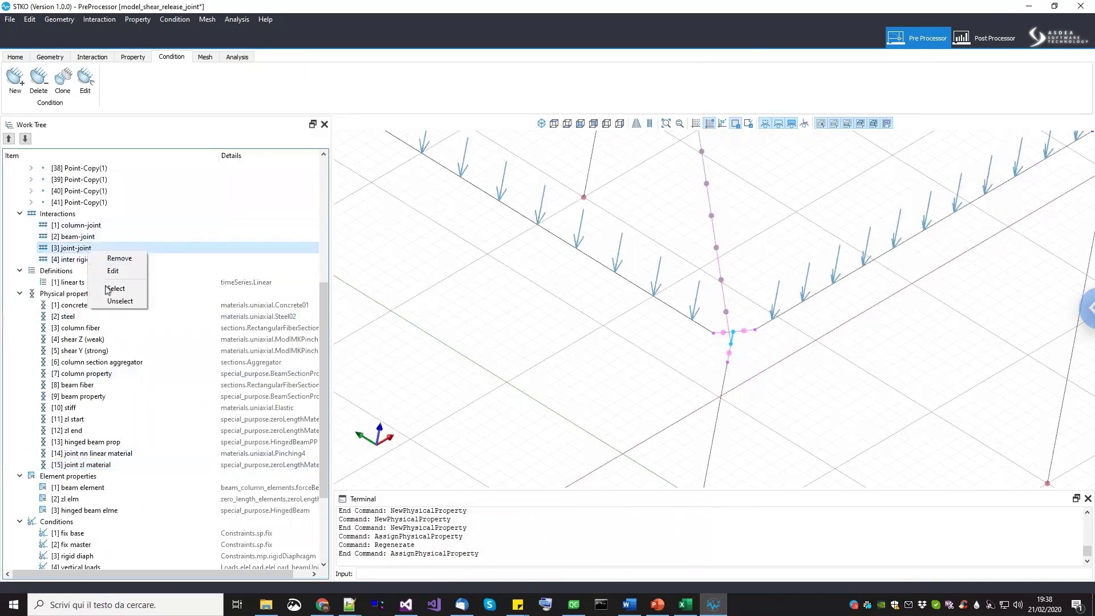
left_click(114, 288)
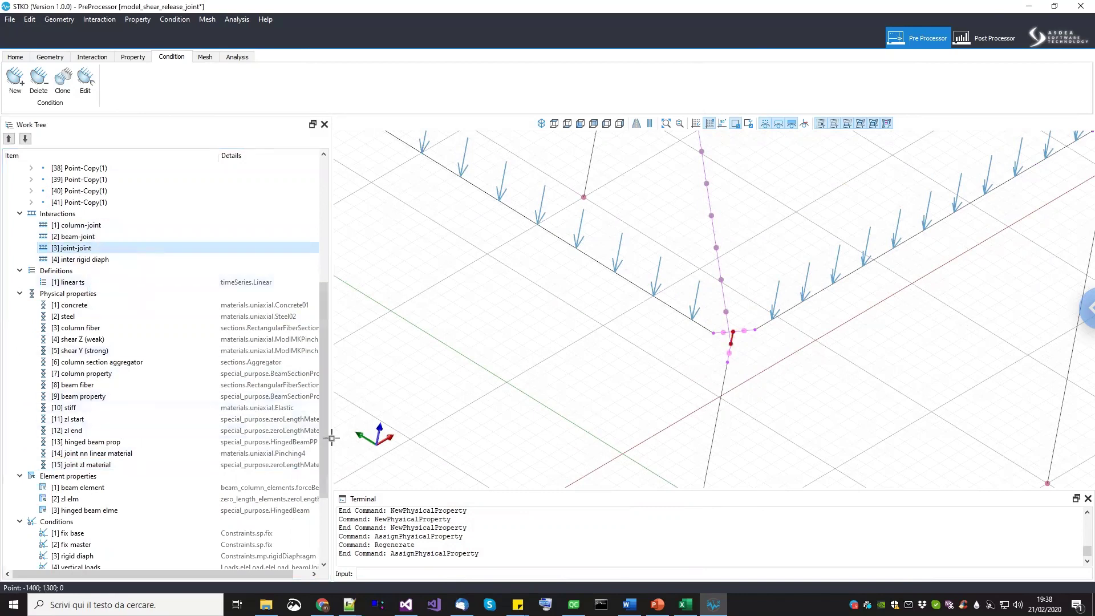
left_click_drag(327, 444, 321, 512)
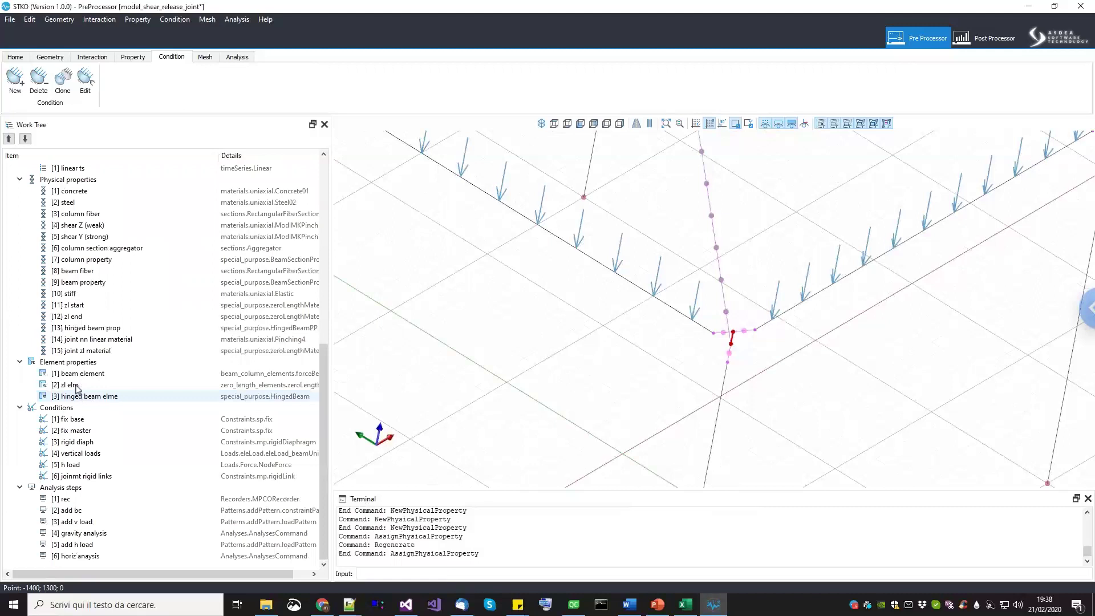
left_click_drag(77, 388, 450, 372)
middle_click_drag(601, 361, 579, 360)
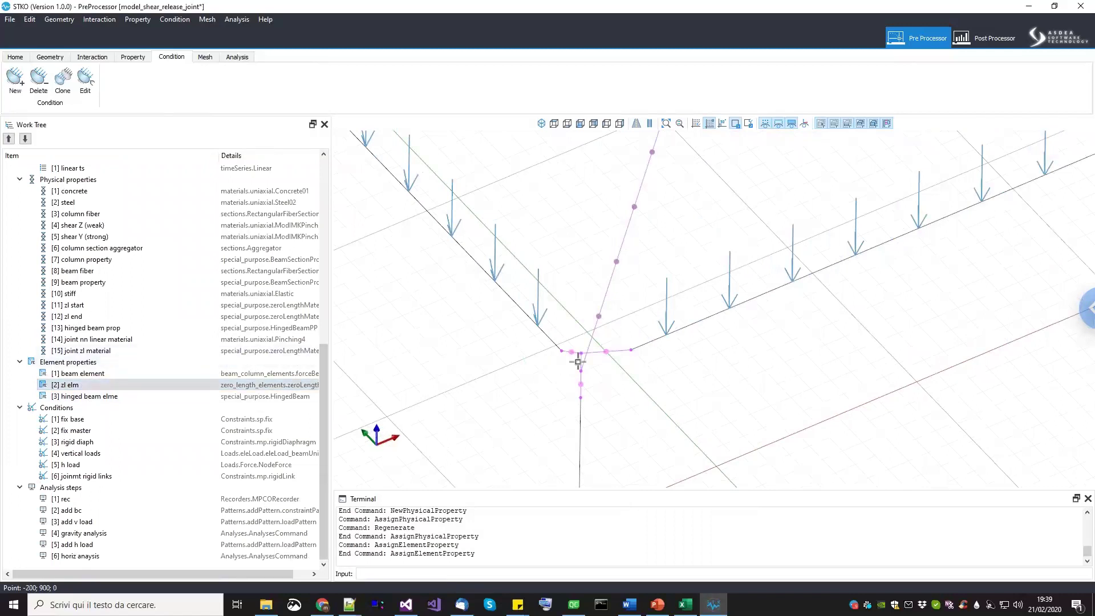
Examine the joint points and the joint-joint links at the corners of the frame.
scroll(571, 359, "down", 5)
scroll(572, 359, "up", 10)
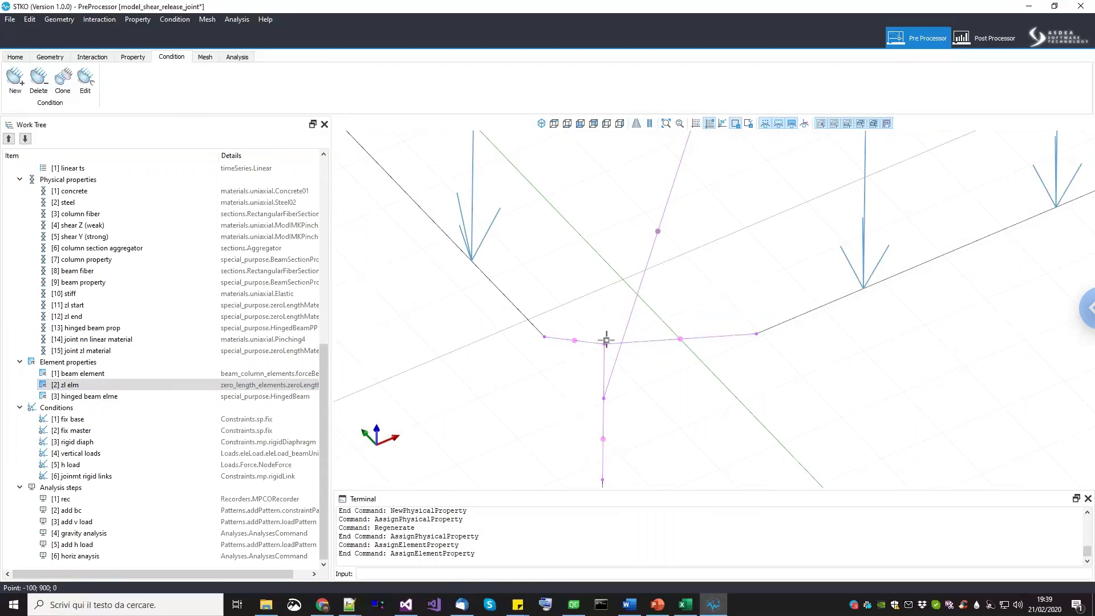
left_click_drag(616, 352, 620, 355)
scroll(773, 310, "down", 5)
left_click_drag(772, 310, 797, 313)
scroll(774, 352, "up", 5)
scroll(774, 352, "down", 1)
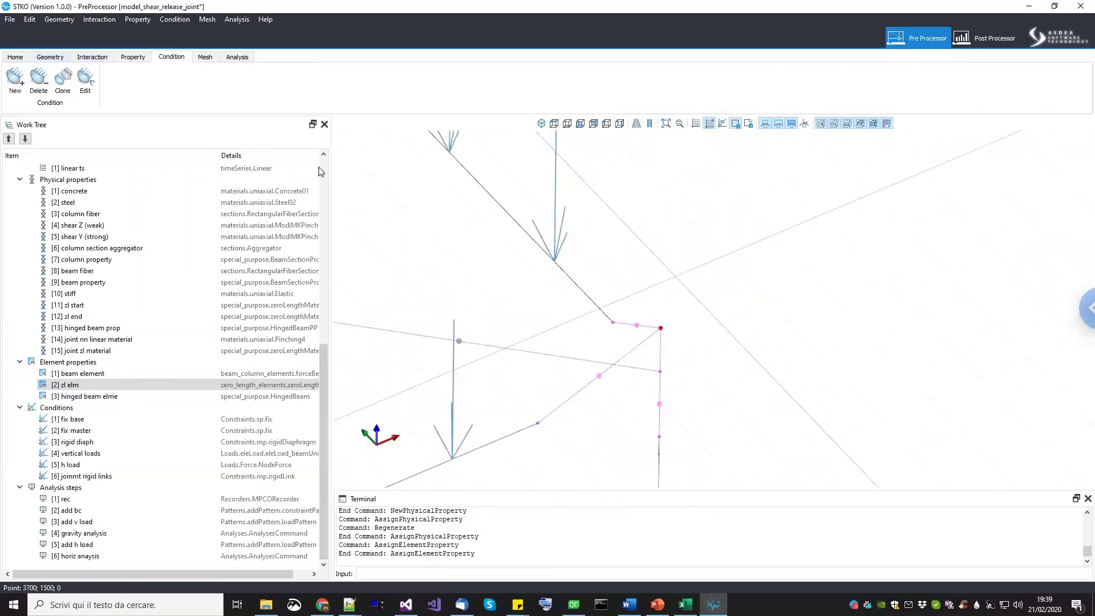
Move the offset upper joint points at the frame corners down onto the joint points directly below them.
left_click(50, 56)
left_click_drag(682, 327, 695, 291)
left_click_drag(645, 347, 637, 294)
scroll(632, 294, "down", 4)
scroll(574, 242, "down", 7)
middle_click_drag(490, 134, 518, 240)
scroll(518, 240, "up", 7)
scroll(549, 332, "up", 3)
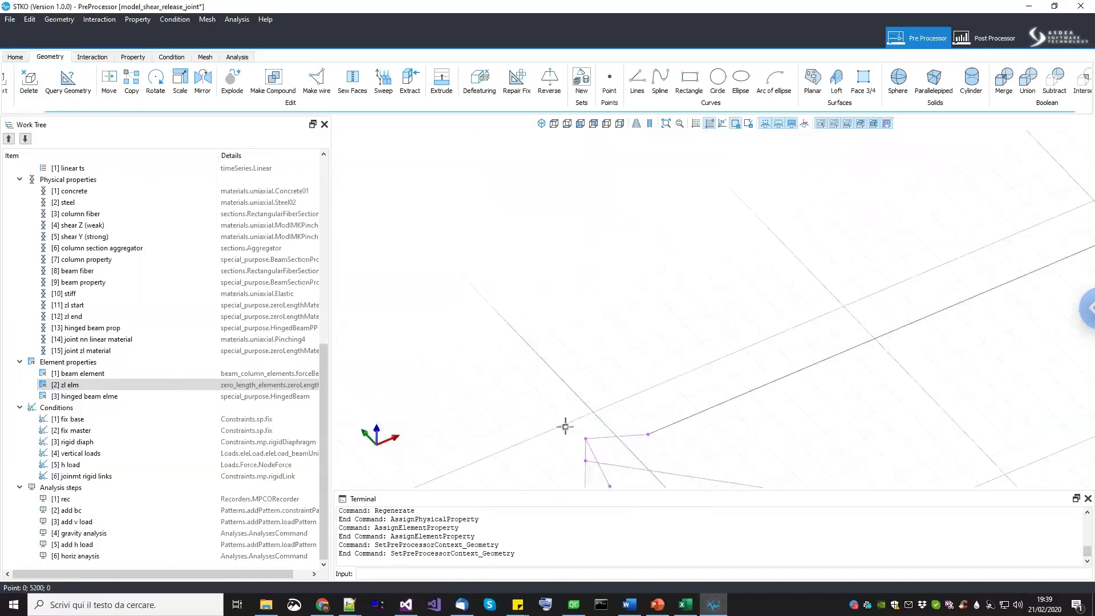
scroll(687, 303, "down", 5)
middle_click_drag(687, 303, 593, 365)
scroll(593, 365, "down", 4)
scroll(810, 314, "up", 6)
scroll(686, 295, "up", 2)
left_click_drag(645, 282, 702, 319)
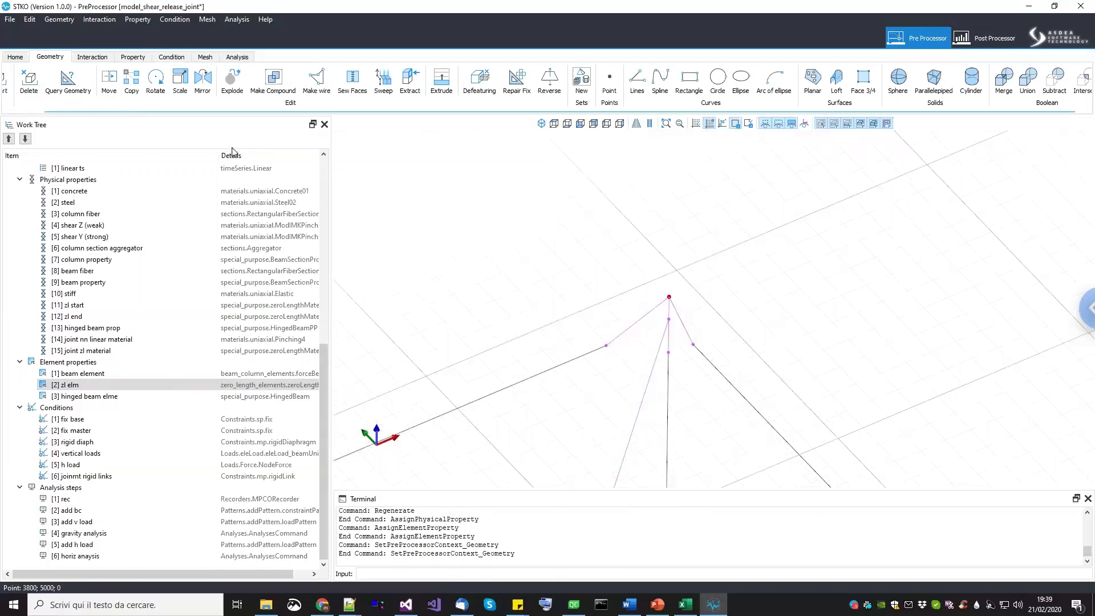
left_click(110, 79)
scroll(651, 311, "up", 2)
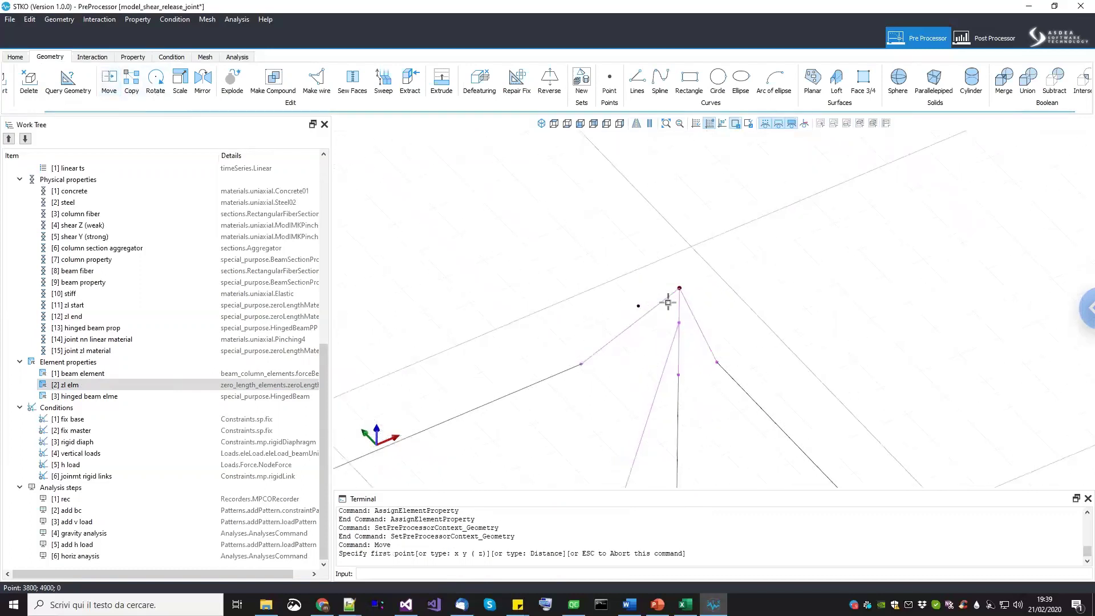
left_click(684, 303)
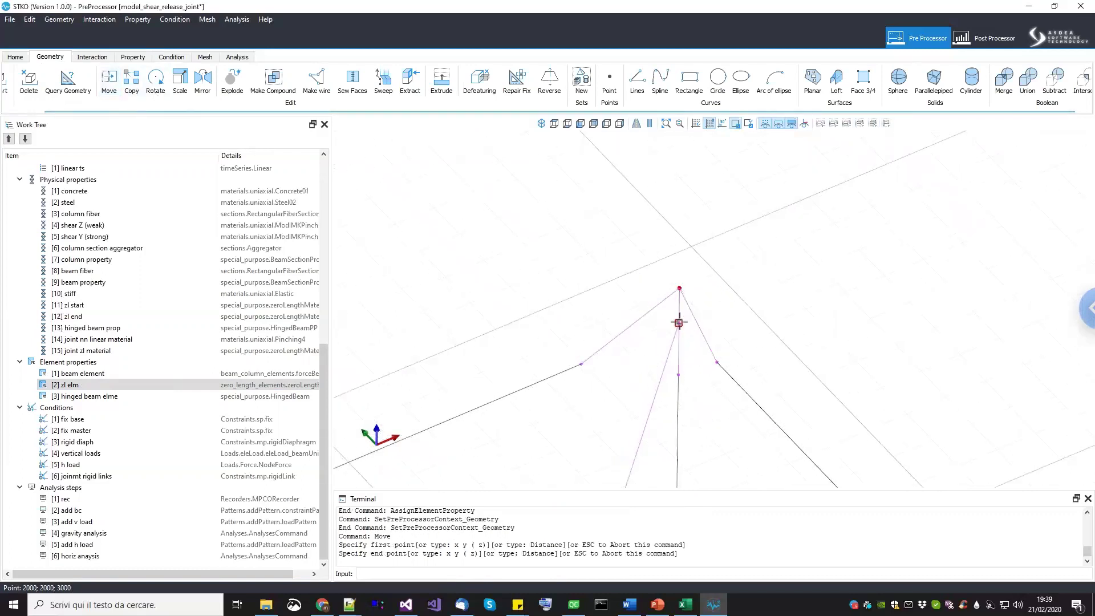
left_click(678, 322)
scroll(767, 306, "down", 4)
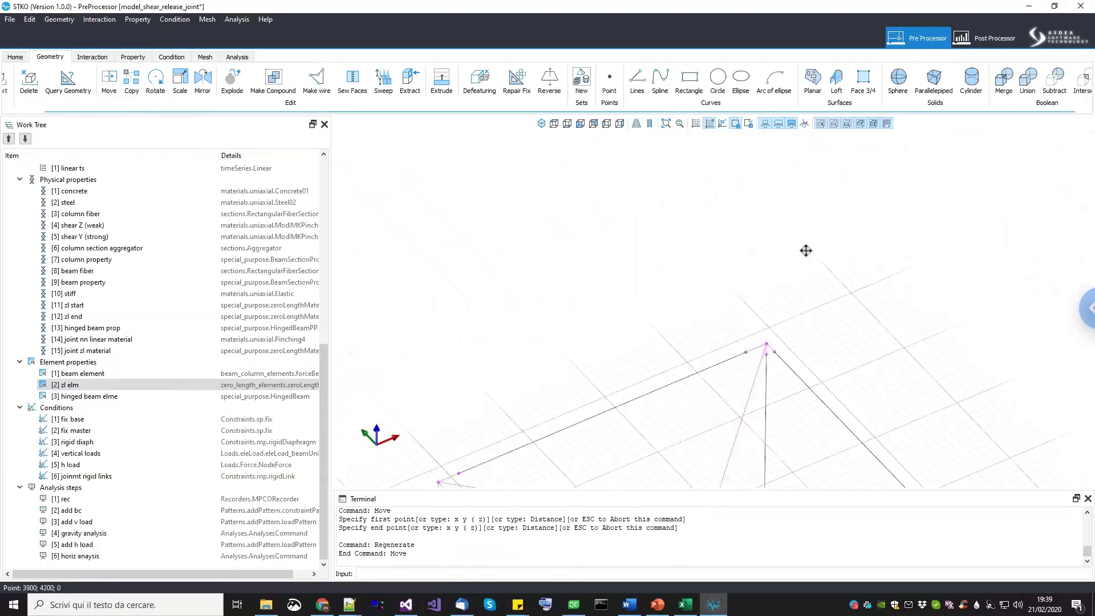
Rebuild the mesh of the whole frame and save the model file.
scroll(809, 374, "up", 5)
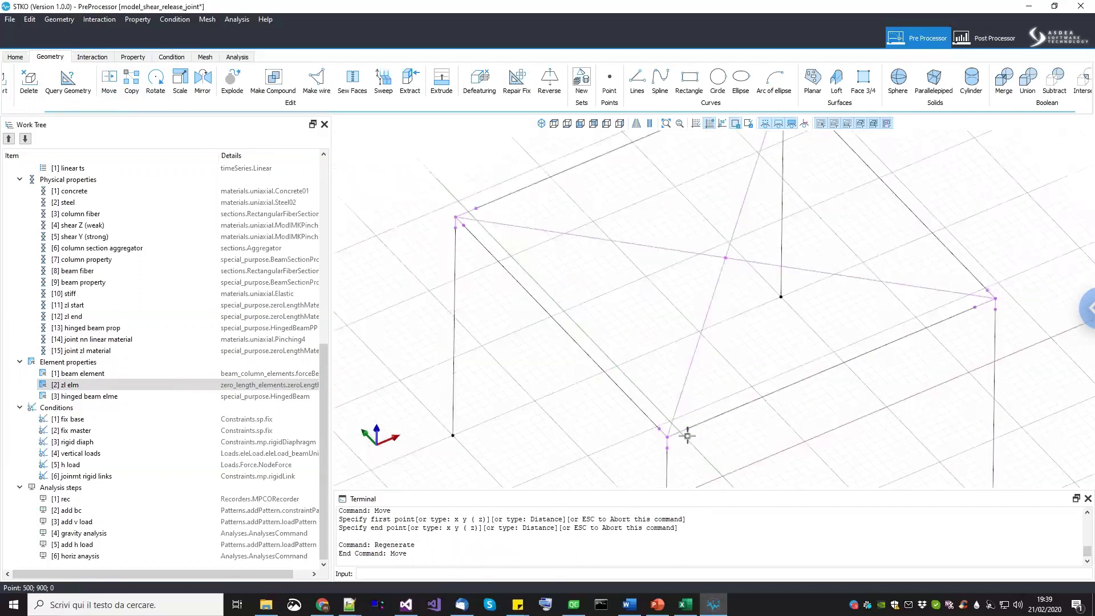
scroll(731, 406, "down", 5)
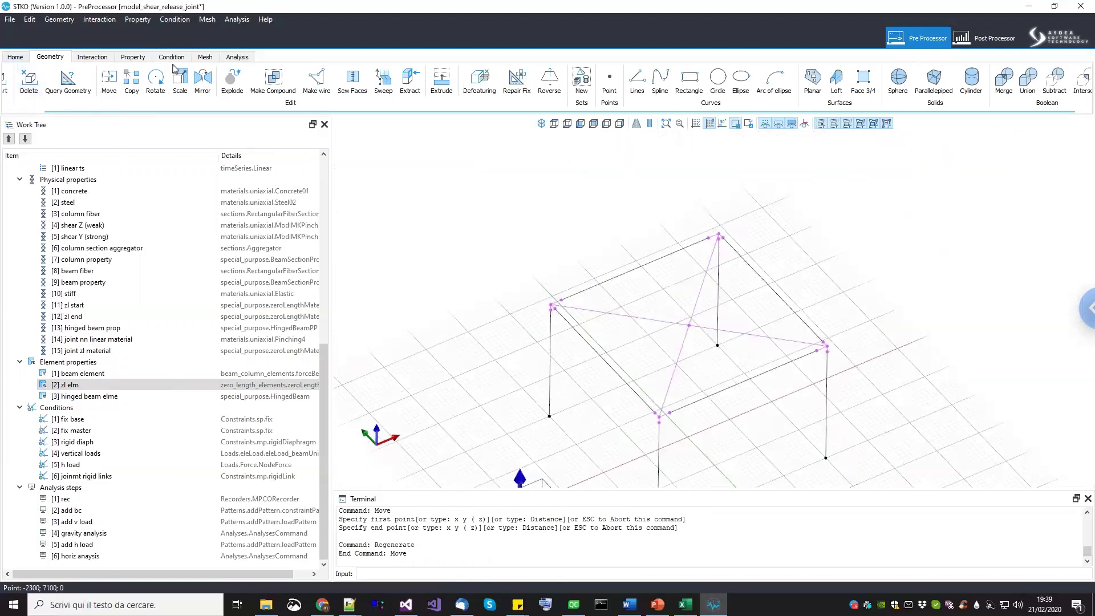
left_click(206, 58)
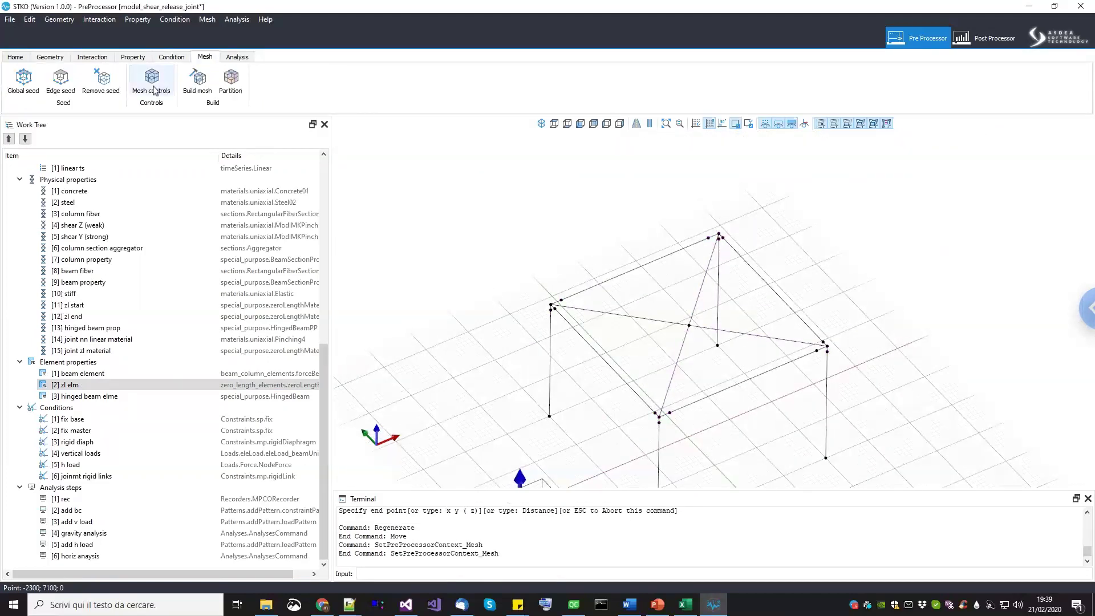
left_click(197, 87)
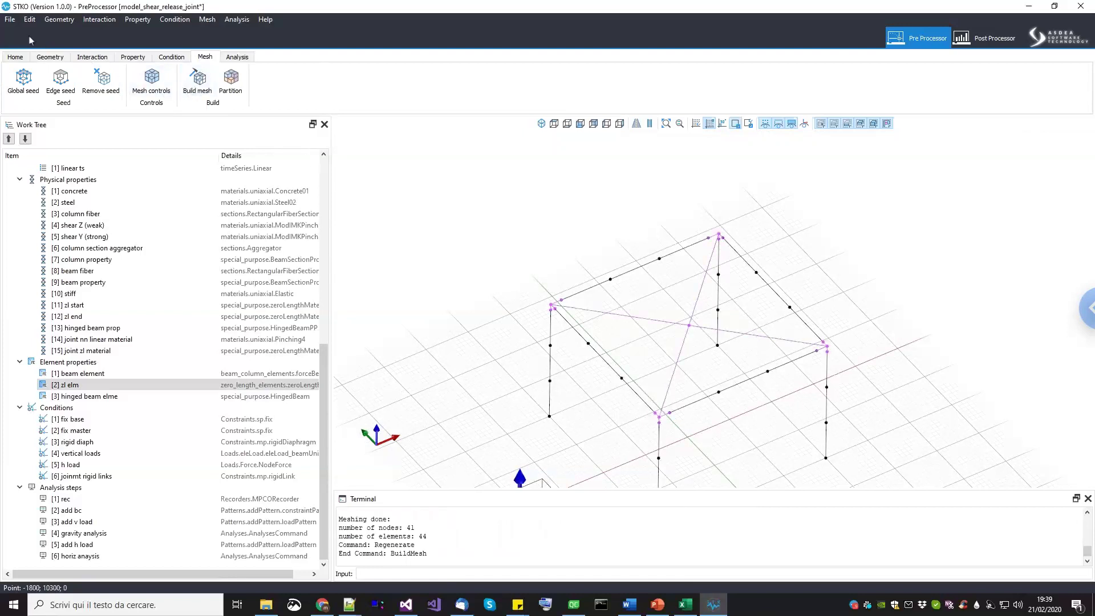
left_click(10, 19)
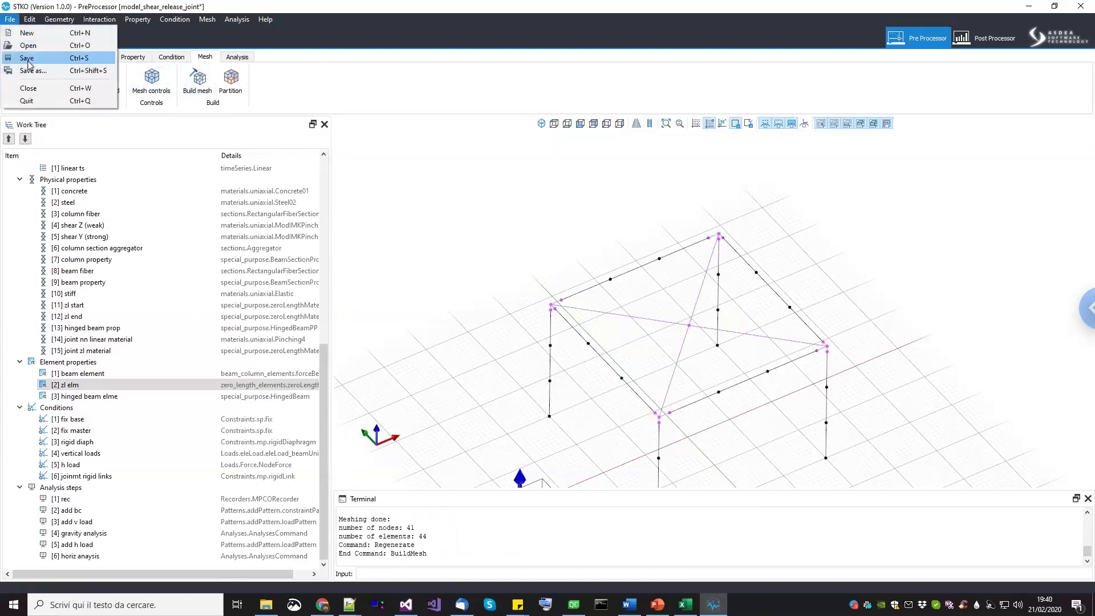
left_click(27, 57)
Try to run the analysis using example_02 as the output folder.
left_click(237, 57)
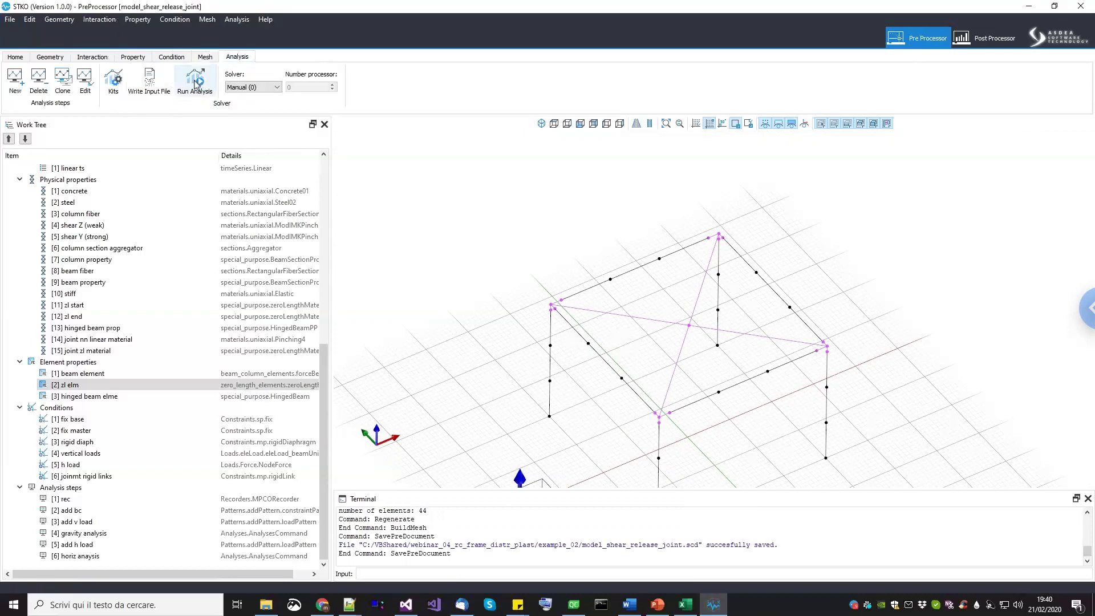
left_click(195, 82)
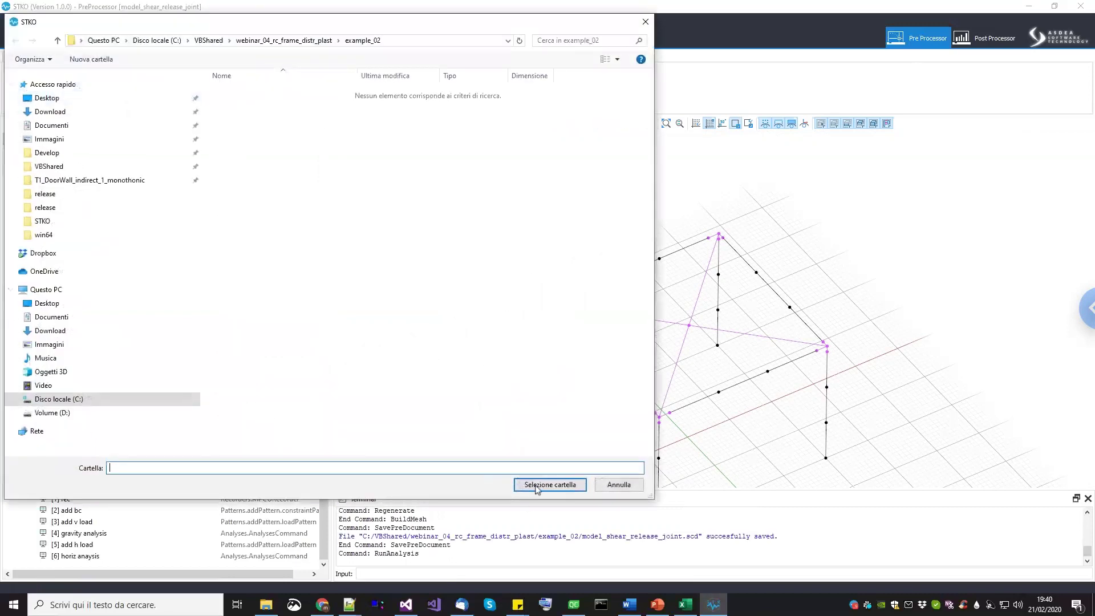
left_click(536, 485)
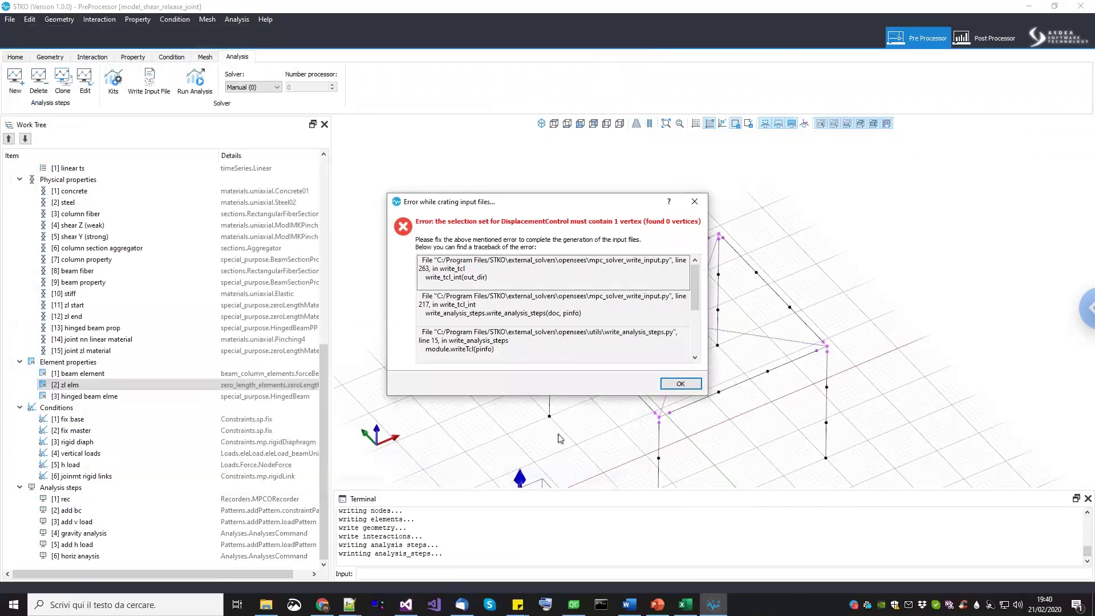
left_click(670, 386)
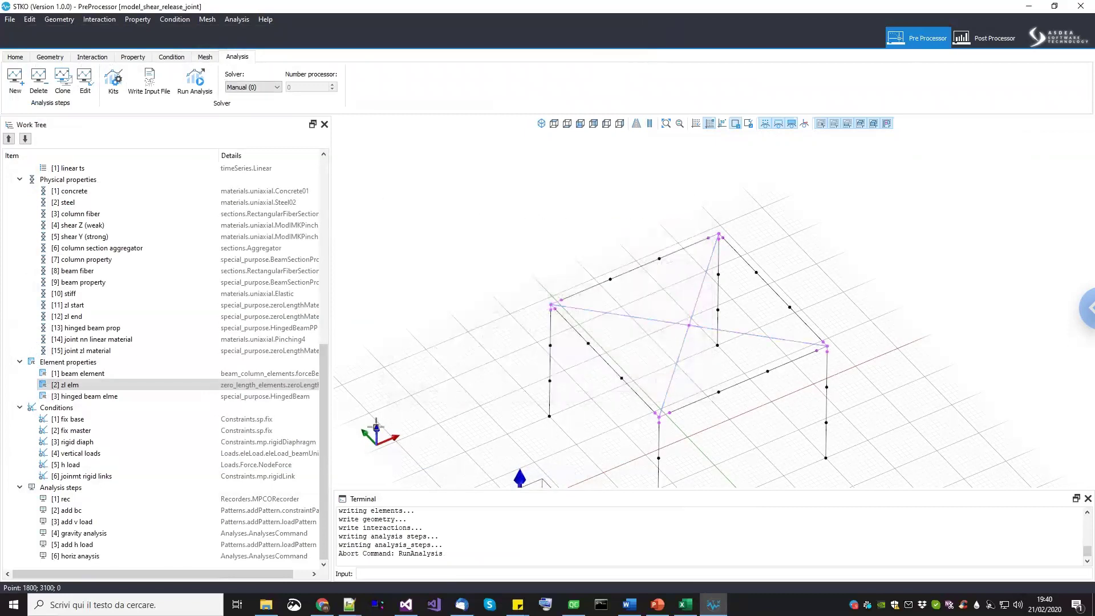
Add the master node at the centre of the rigid diaphragm to the control node selection set.
scroll(131, 320, "up", 9)
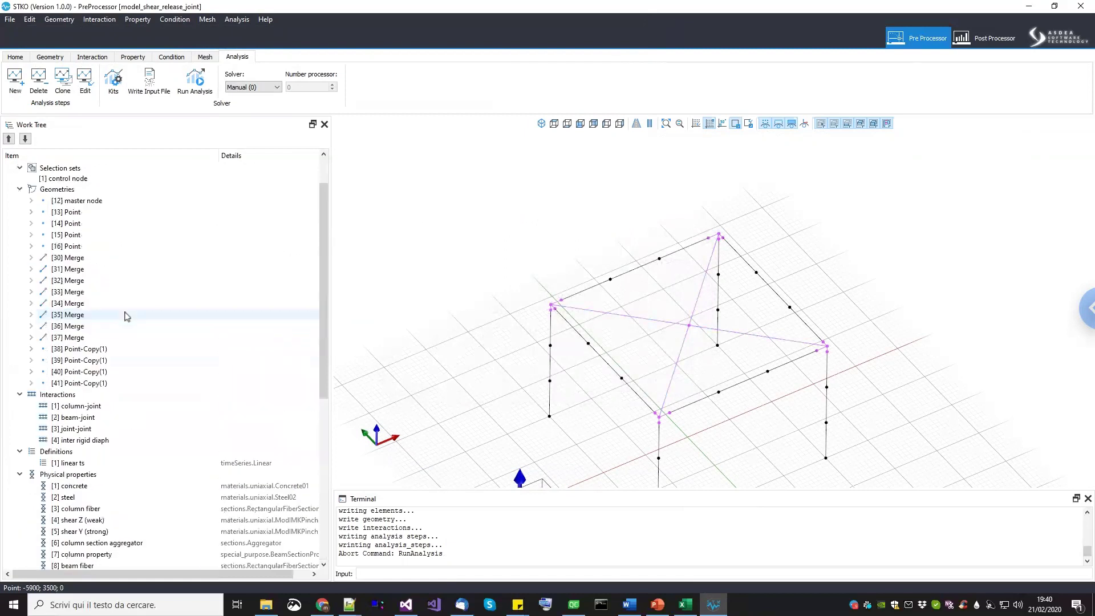
scroll(126, 317, "up", 2)
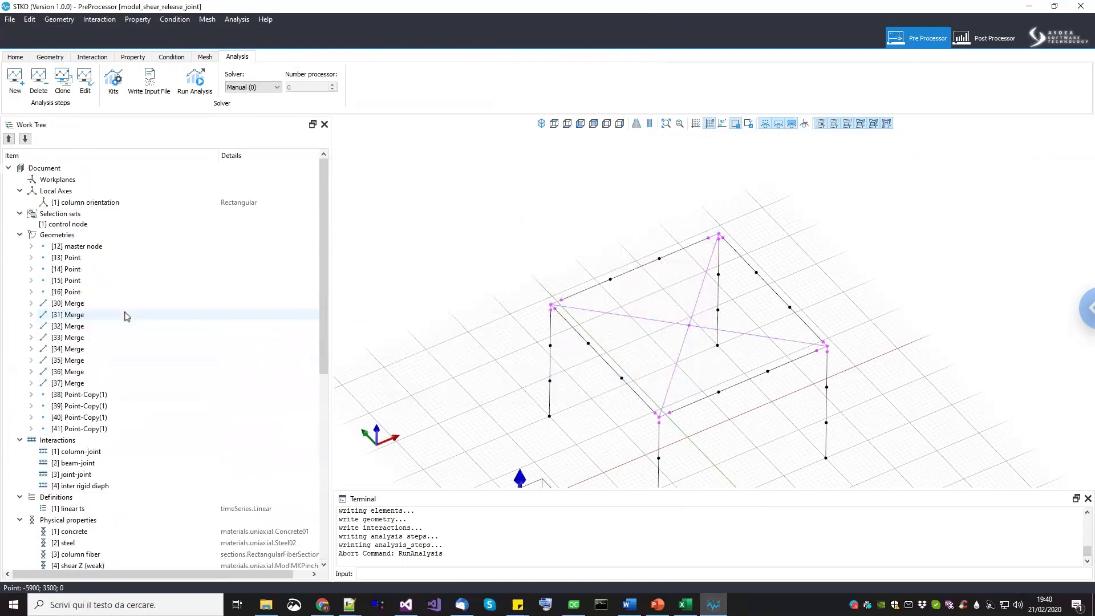
right_click(71, 225)
left_click(390, 381)
middle_click_drag(624, 318, 639, 354)
scroll(684, 356, "up", 2)
left_click_drag(674, 355, 711, 395)
left_click(84, 225)
right_click(84, 226)
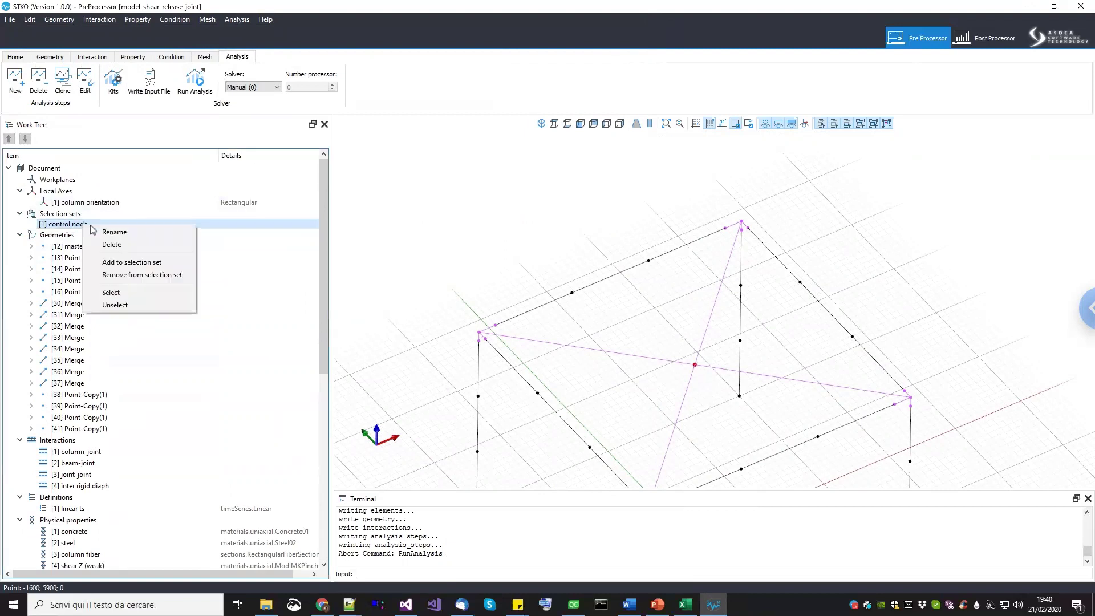
left_click(122, 264)
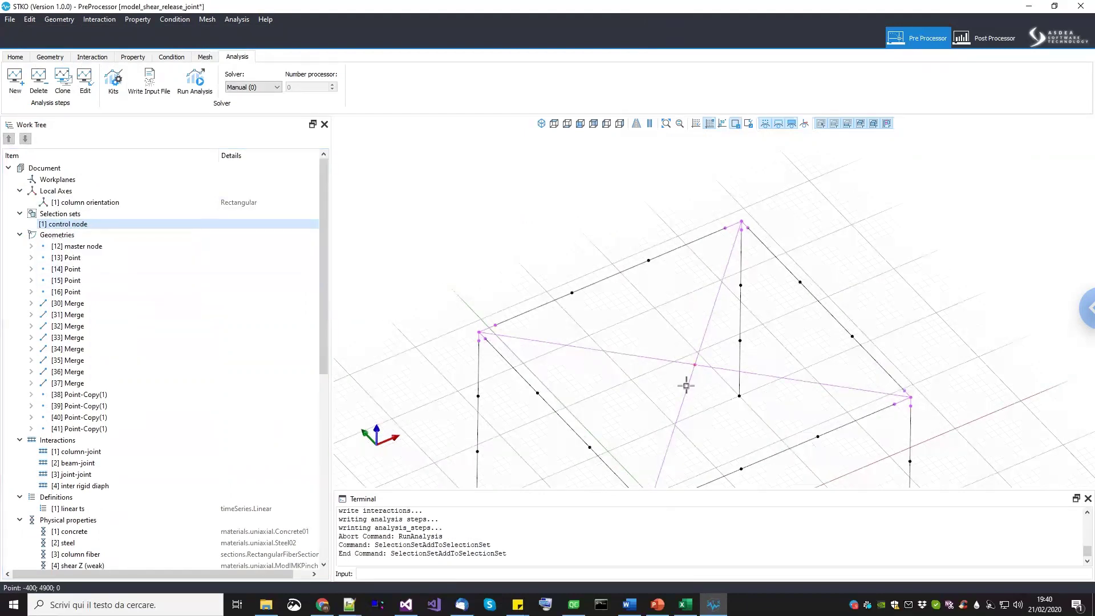
scroll(678, 372, "down", 3)
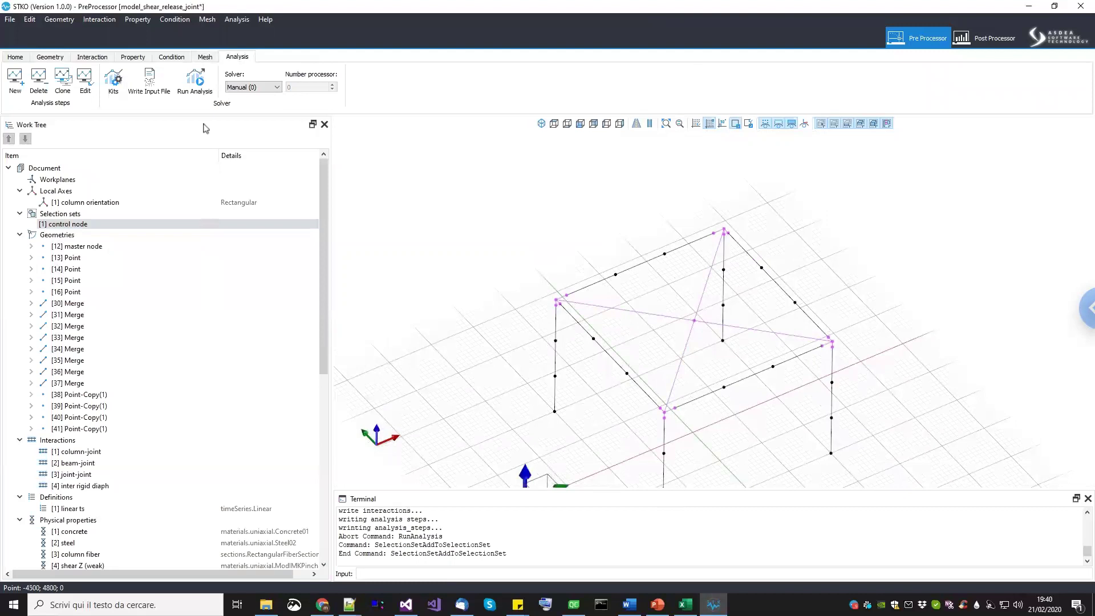
Try running the analysis again, with its input files written to the example_02 folder.
left_click(195, 80)
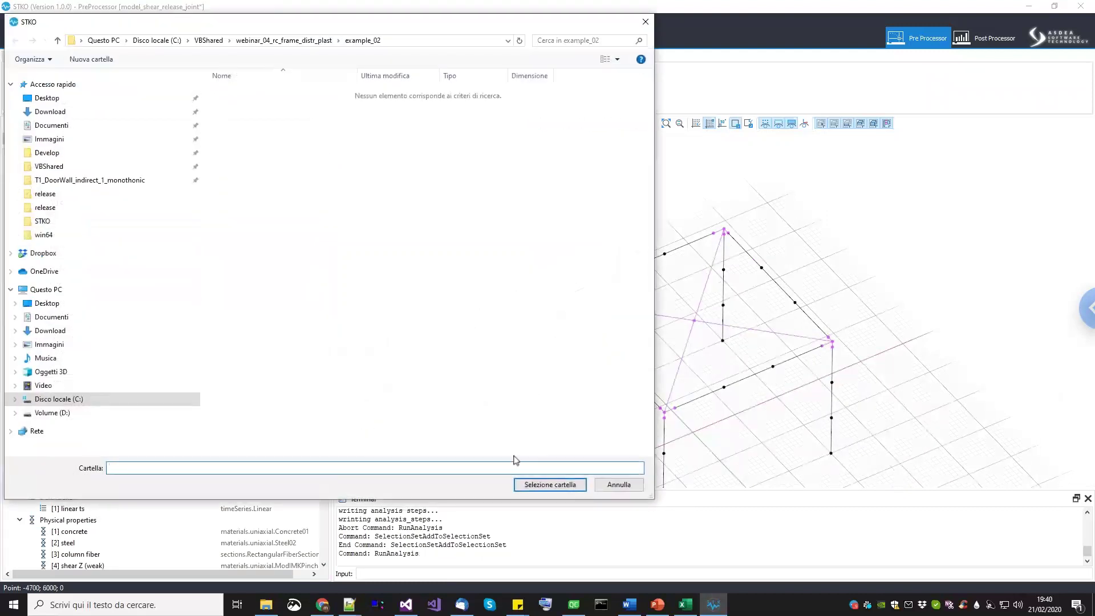
left_click(530, 484)
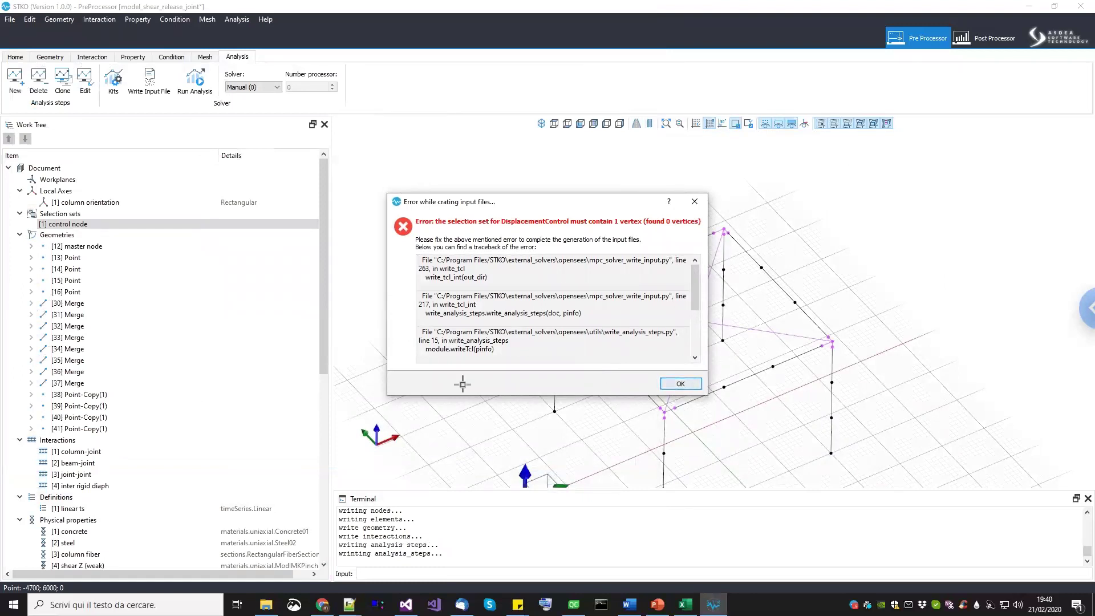
left_click(696, 388)
Check which selection set the Displacement Control integrator uses in the horiz anaysis step, without changing the step.
left_click_drag(325, 371, 328, 587)
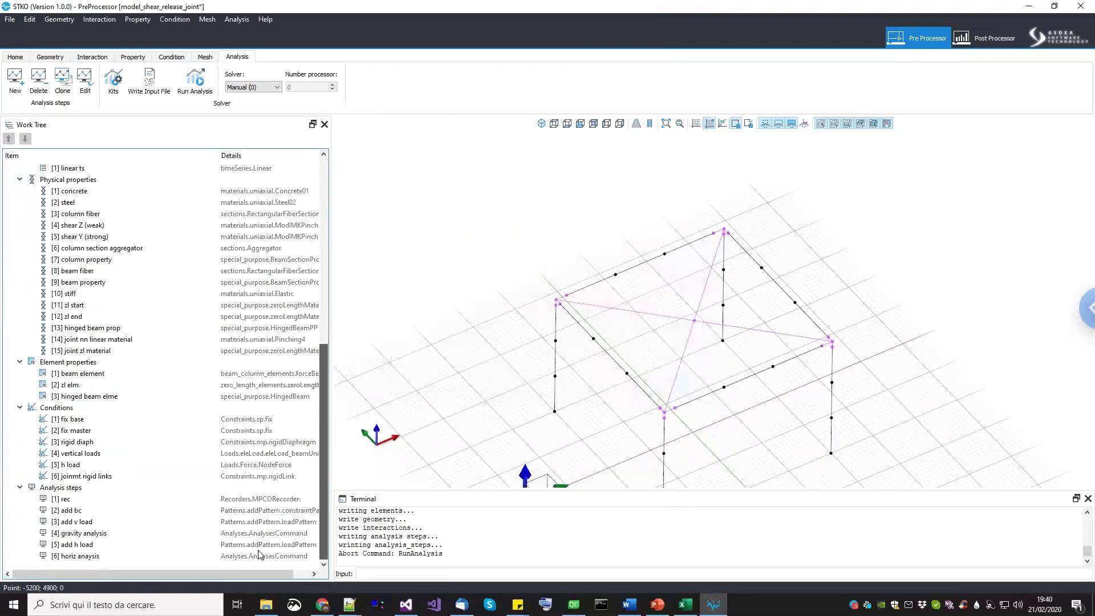
right_click(98, 556)
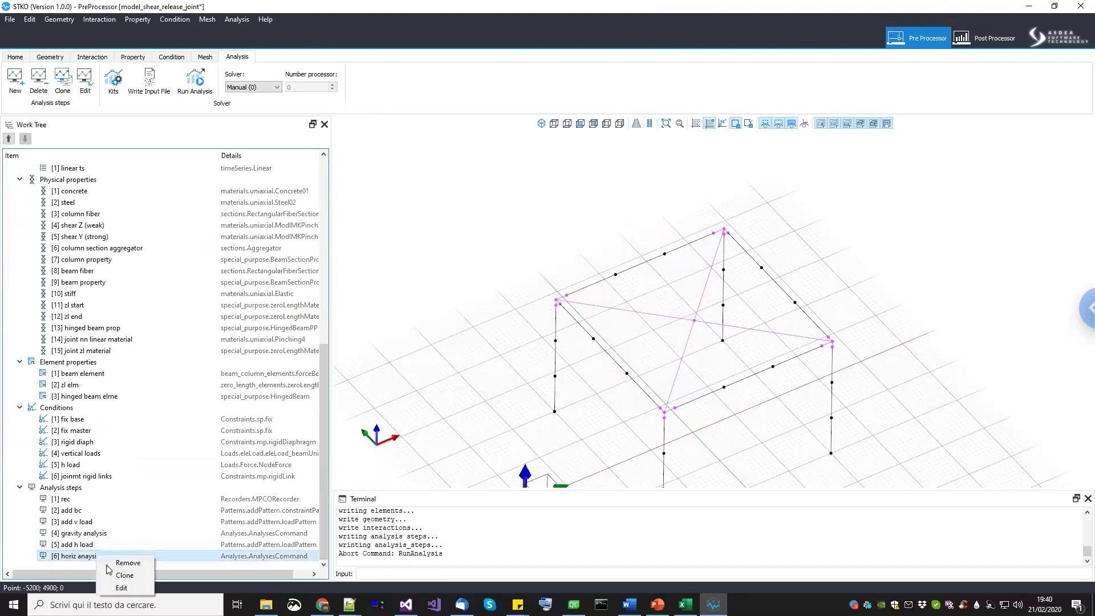
left_click(121, 587)
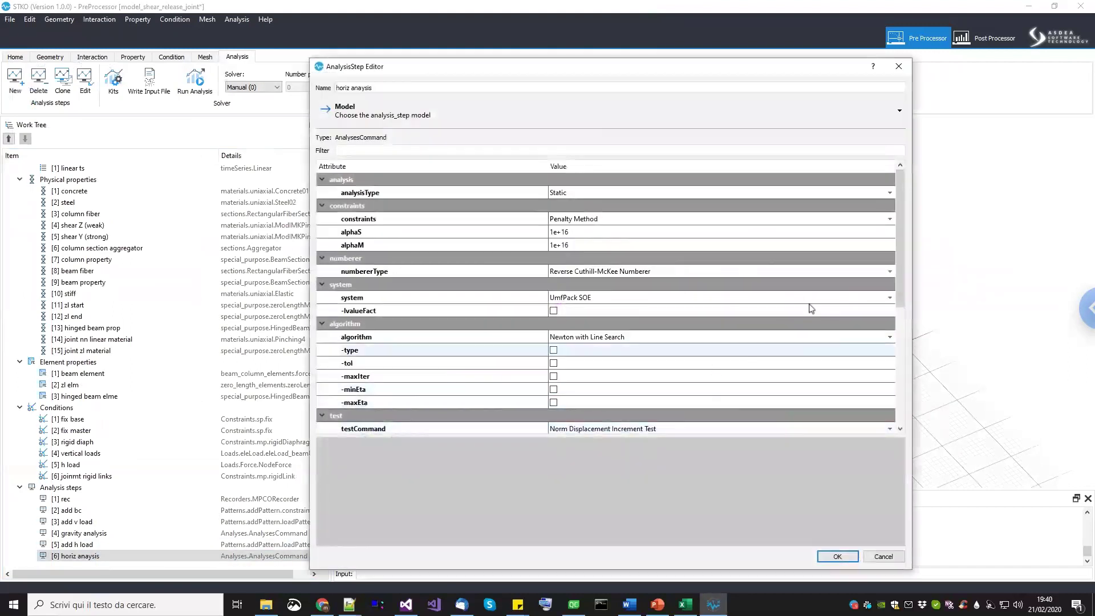
scroll(892, 400, "down", 5)
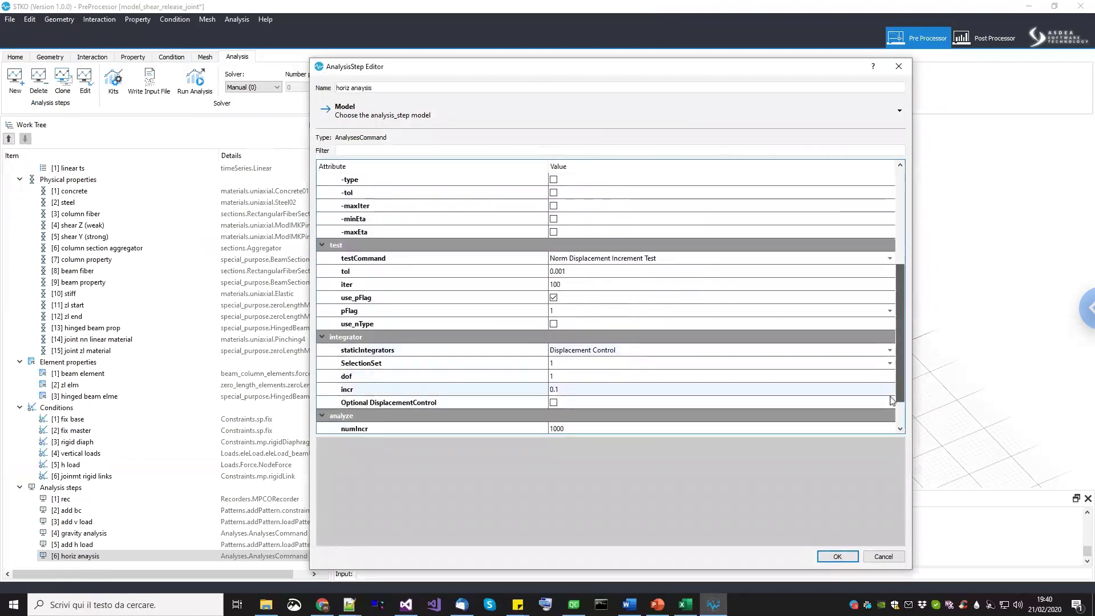
left_click(647, 364)
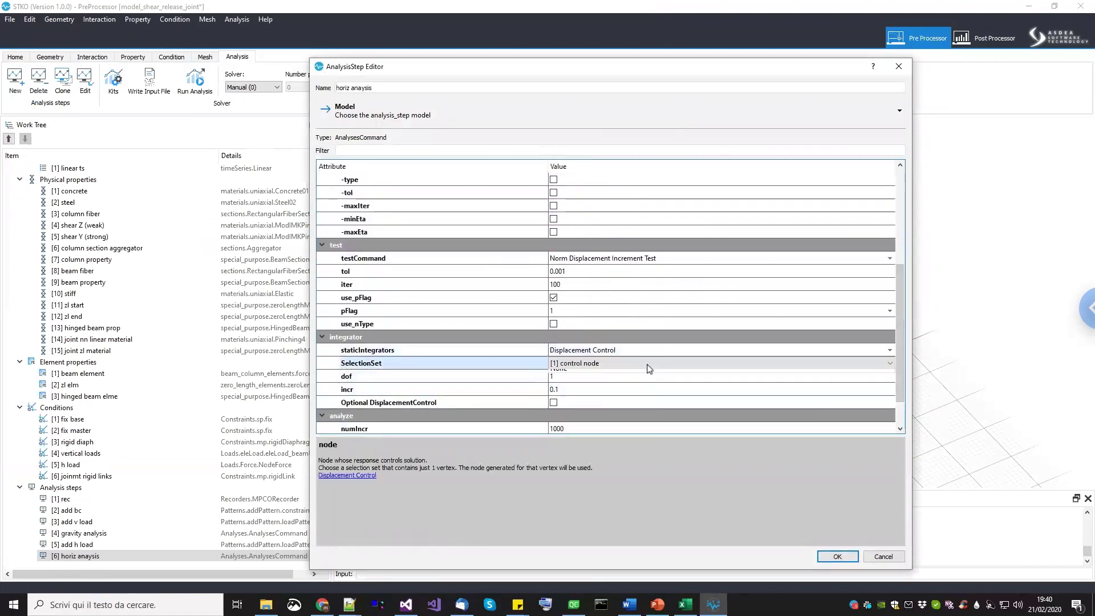
left_click(648, 364)
left_click(875, 554)
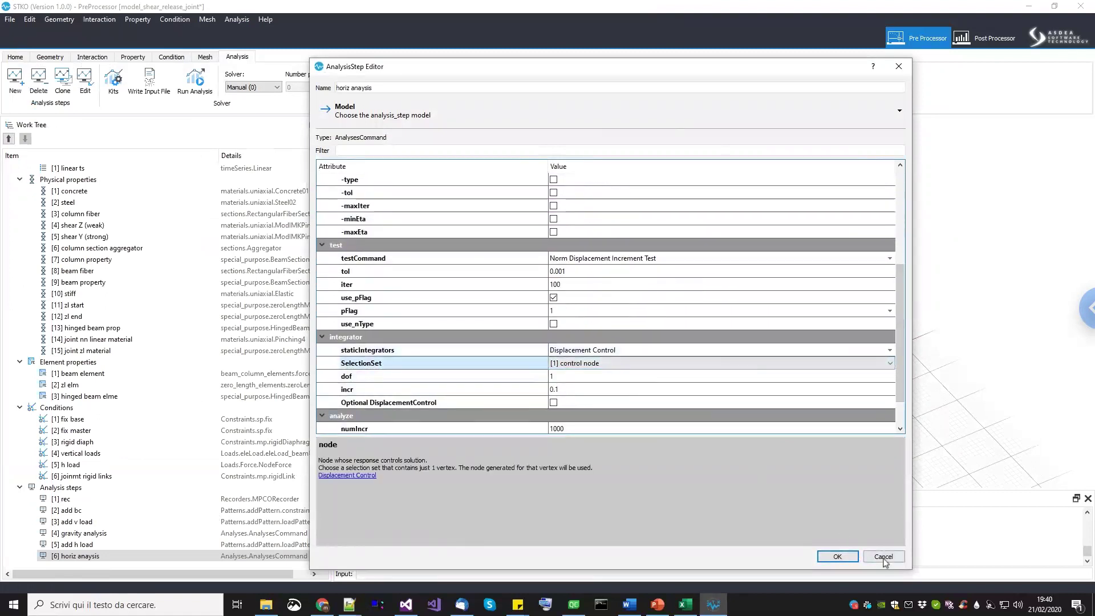
left_click(884, 558)
Try to remove the contents of the control node selection set.
left_click_drag(327, 374, 325, 277)
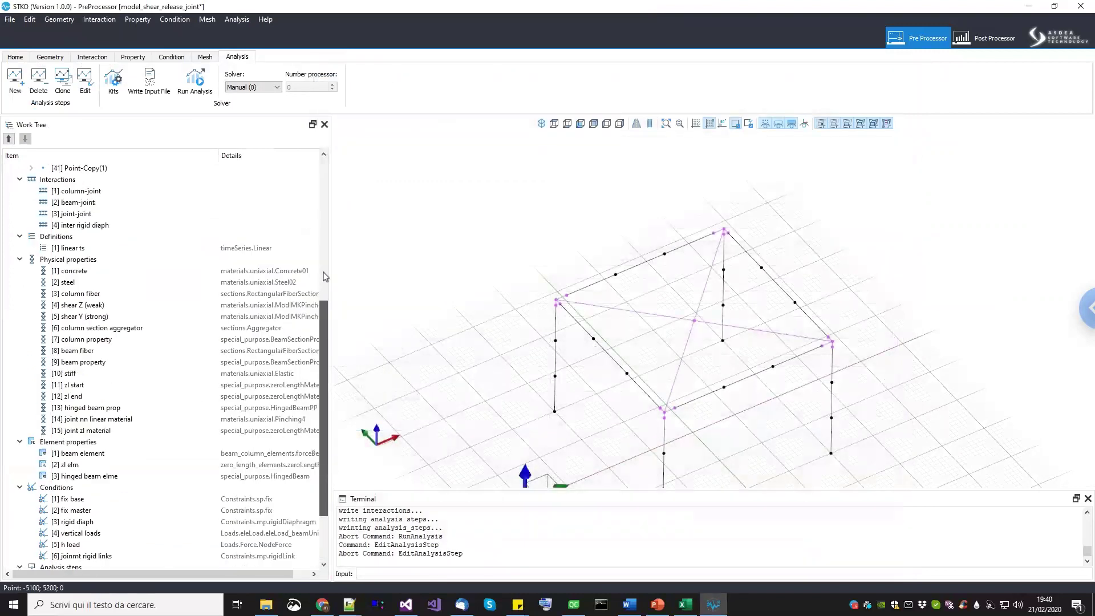
left_click(49, 57)
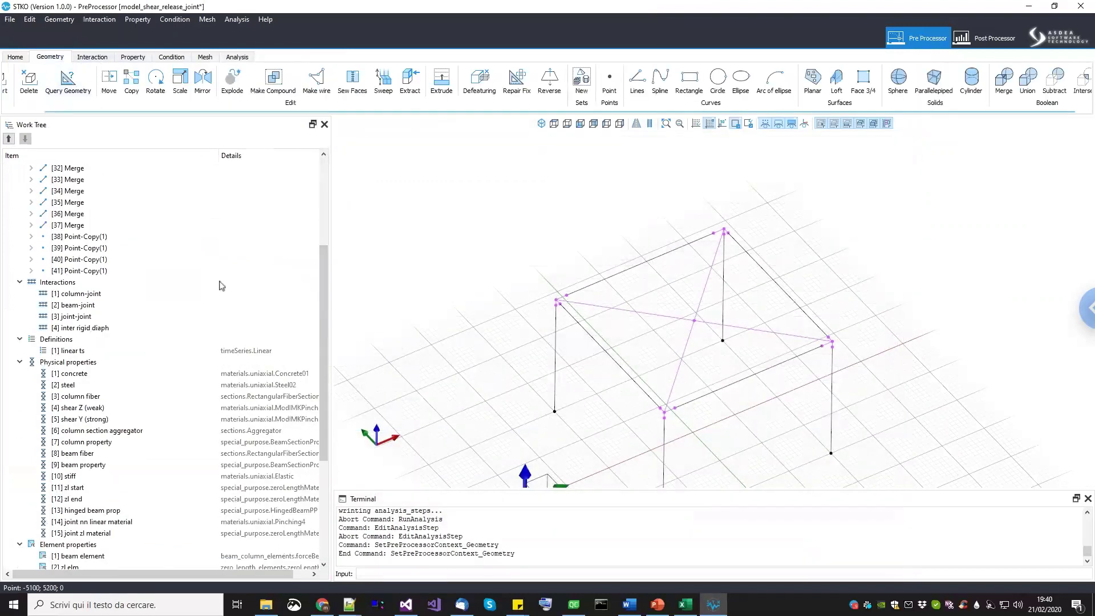
scroll(220, 284, "up", 5)
left_click(70, 228)
right_click(69, 224)
left_click(85, 229)
left_click(576, 315)
right_click(103, 223)
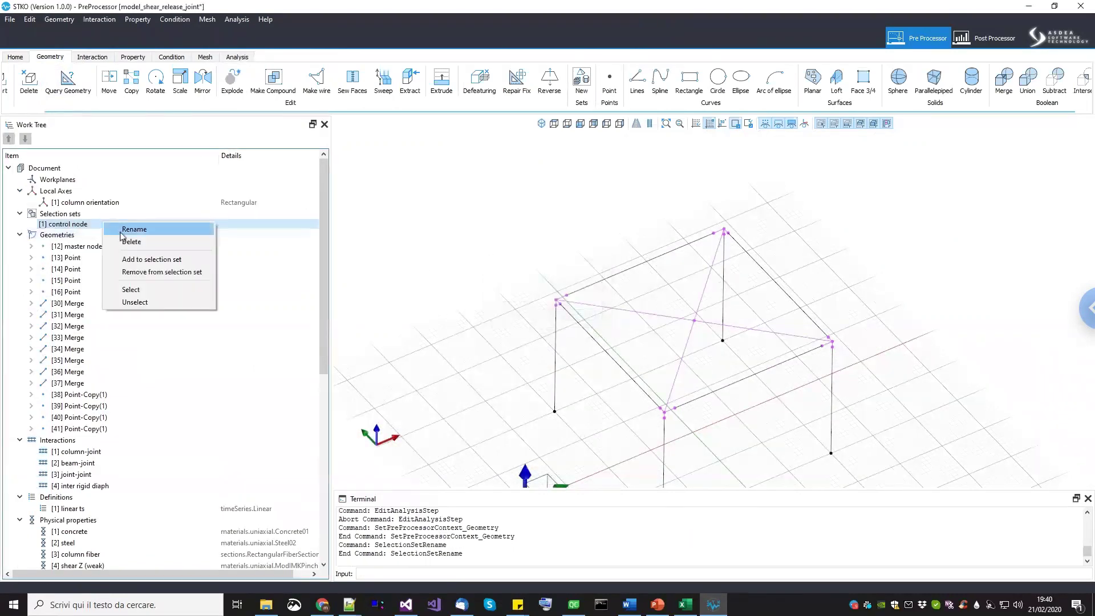
left_click(136, 271)
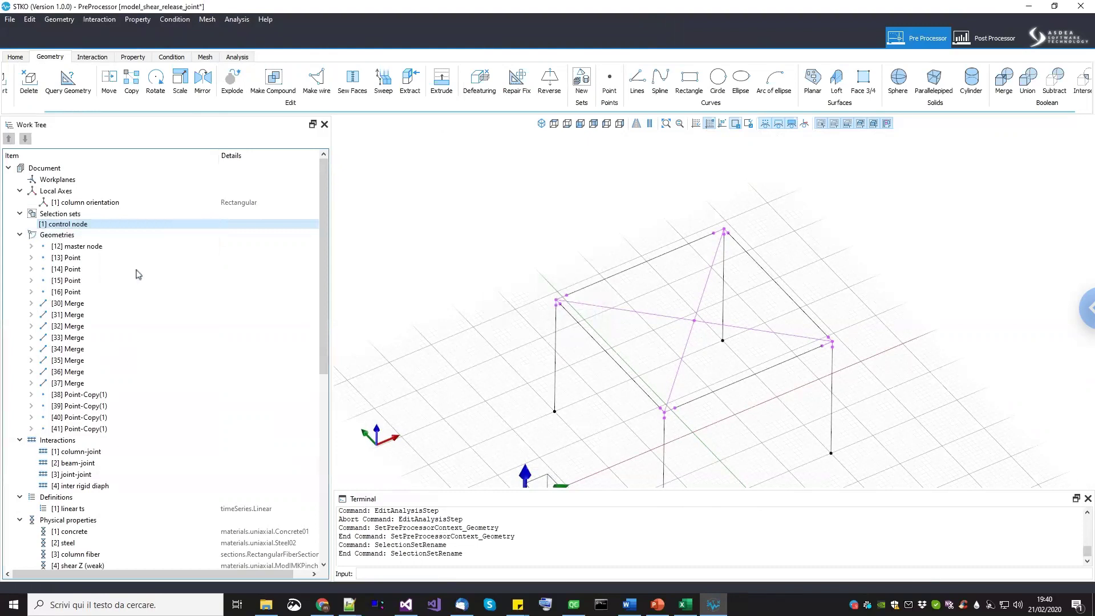
Delete the control node selection set and recreate it as contorl node, containing only the master node at the rigid diaphragm's centre.
right_click(109, 224)
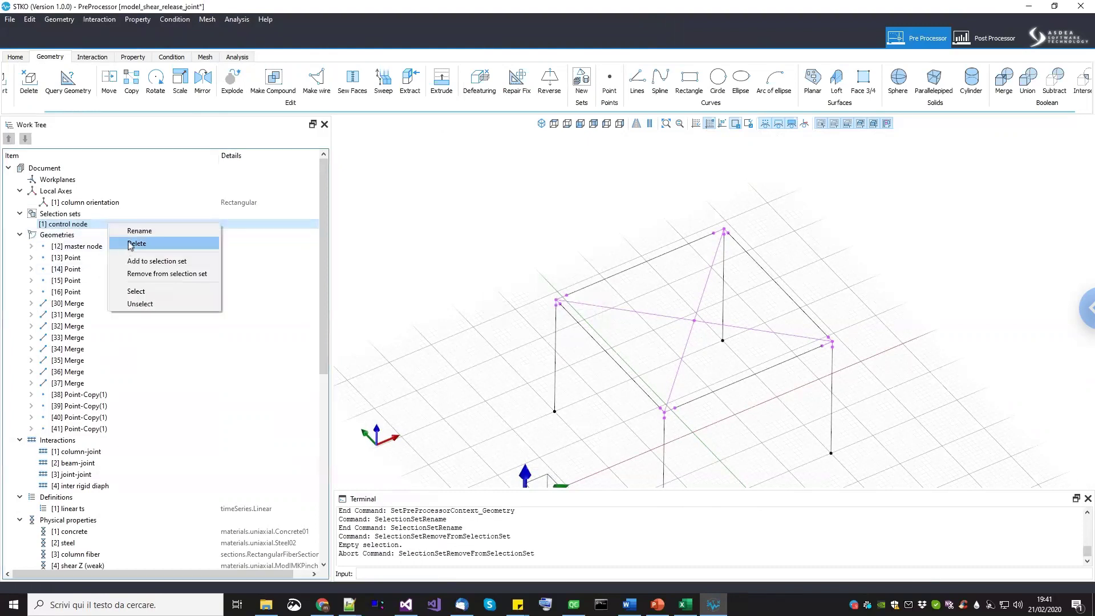
left_click(136, 244)
right_click(122, 220)
left_click(142, 223)
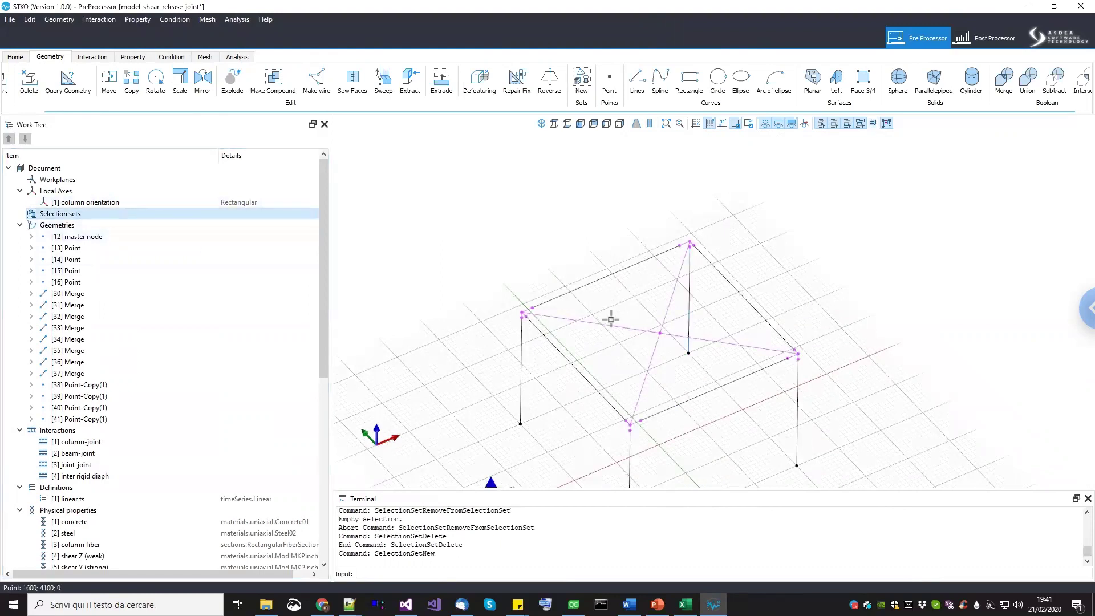
left_click_drag(616, 313, 677, 363)
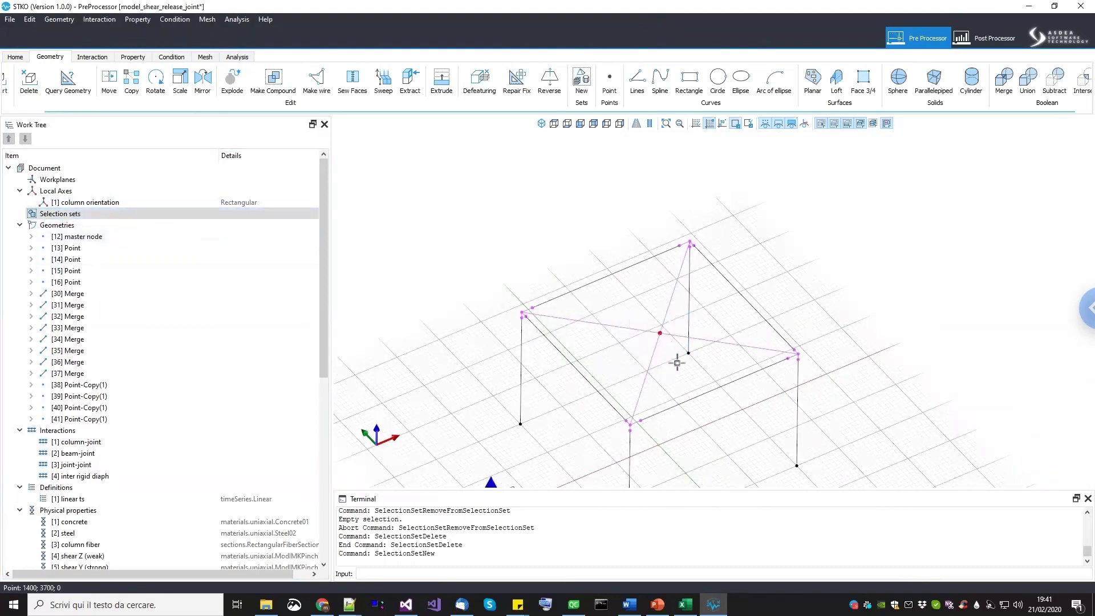
key("Return")
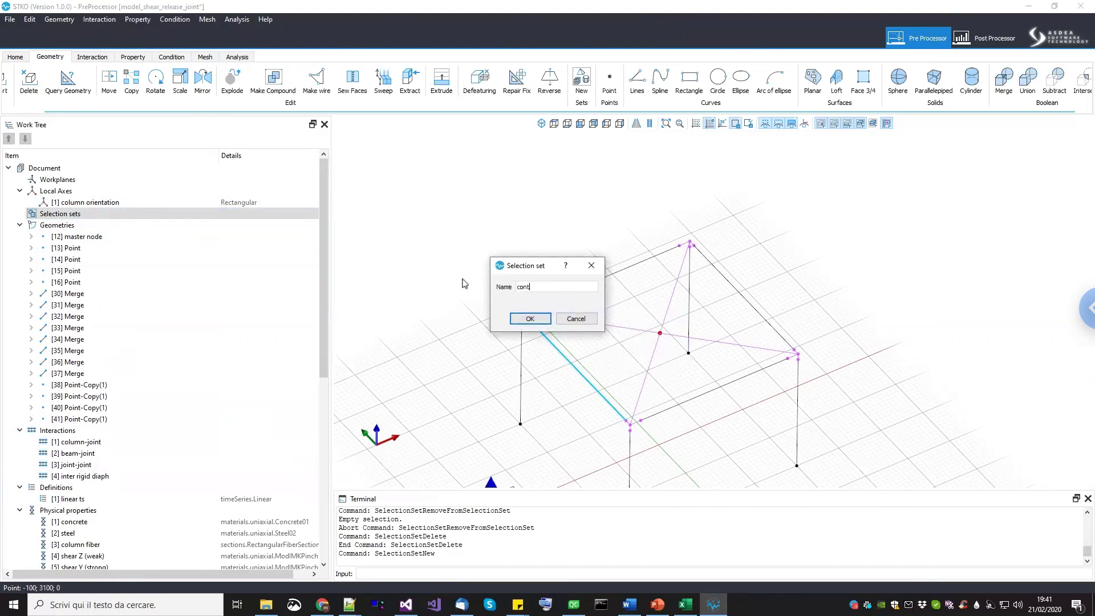
left_click(542, 323)
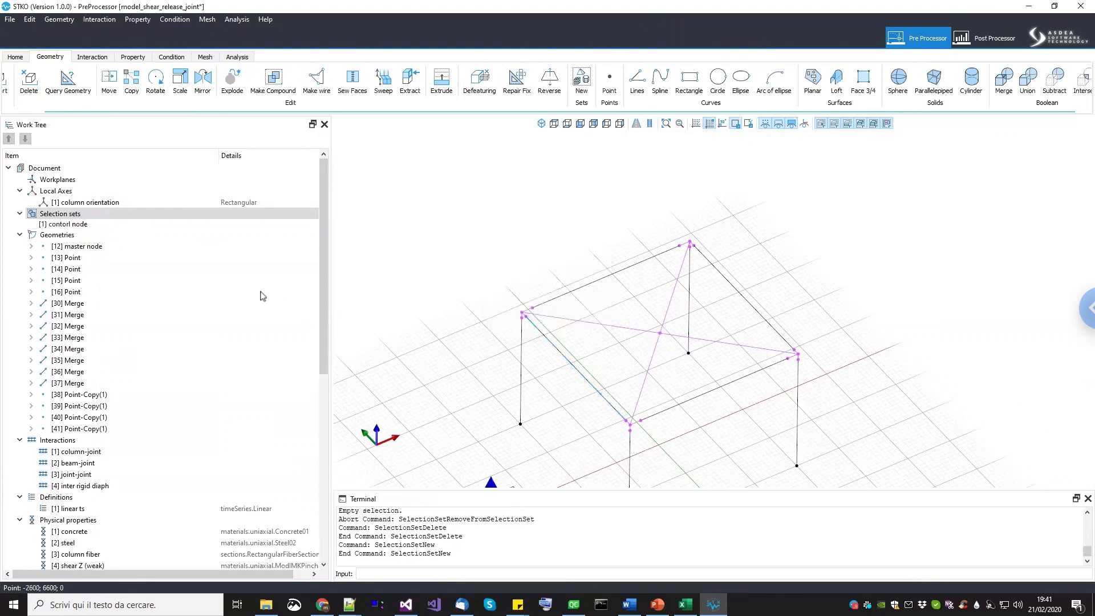
right_click(85, 230)
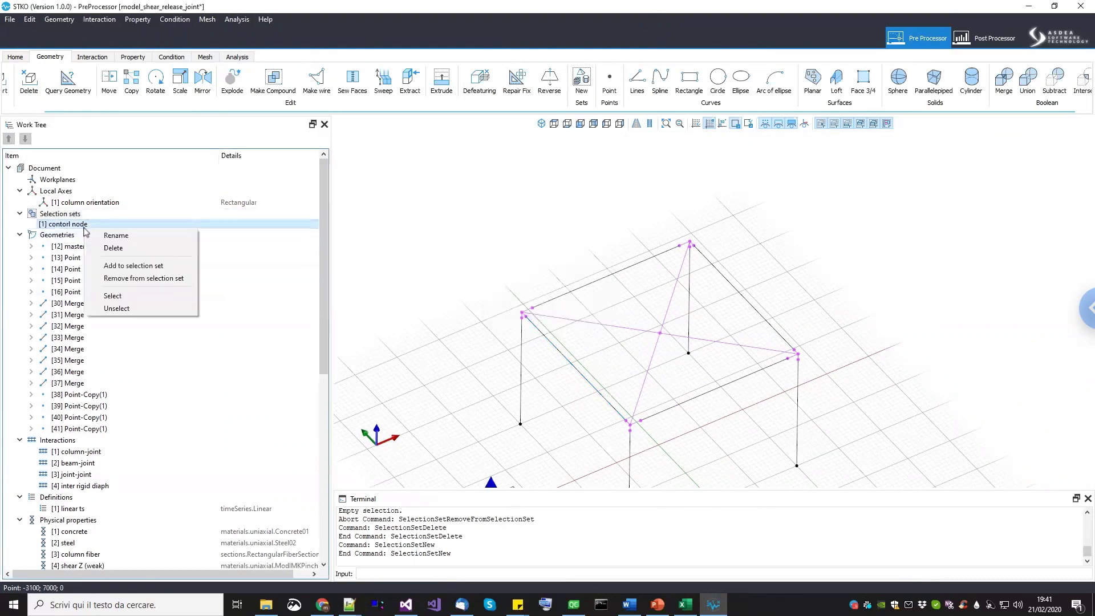
left_click(114, 295)
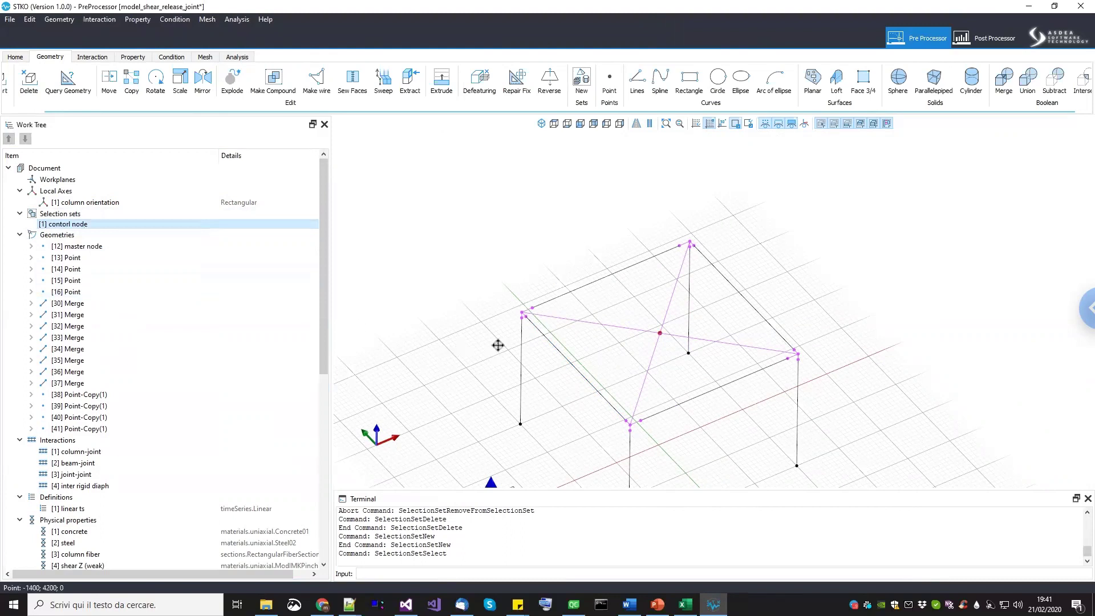
middle_click_drag(498, 345, 500, 339)
Assign the contorl node selection set to the Displacement Control integrator of the horiz anaysis step.
left_click_drag(324, 354, 323, 540)
right_click(93, 561)
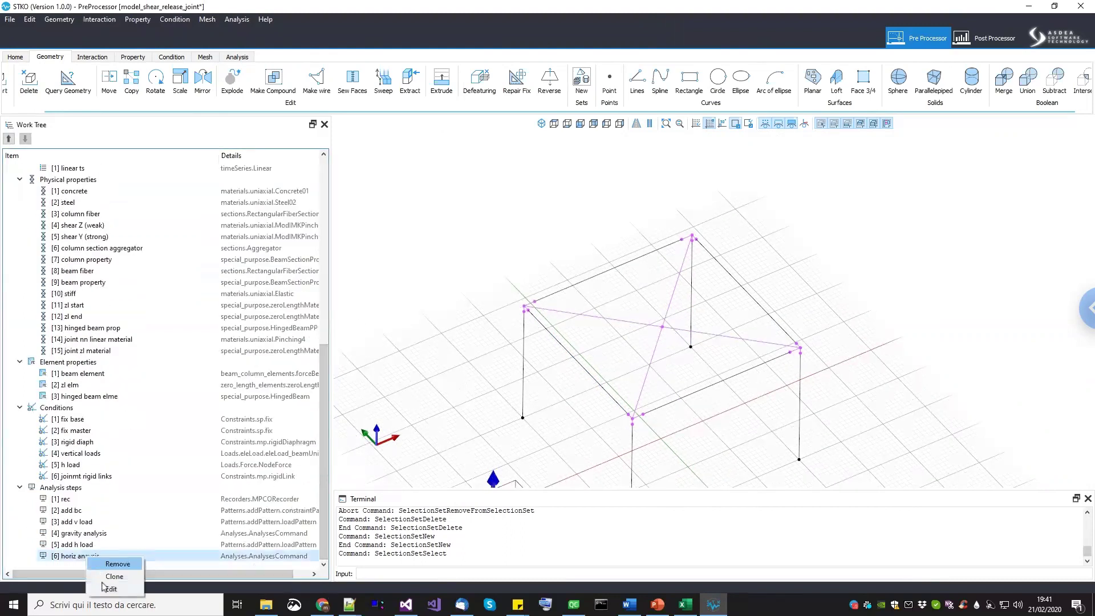
left_click(113, 591)
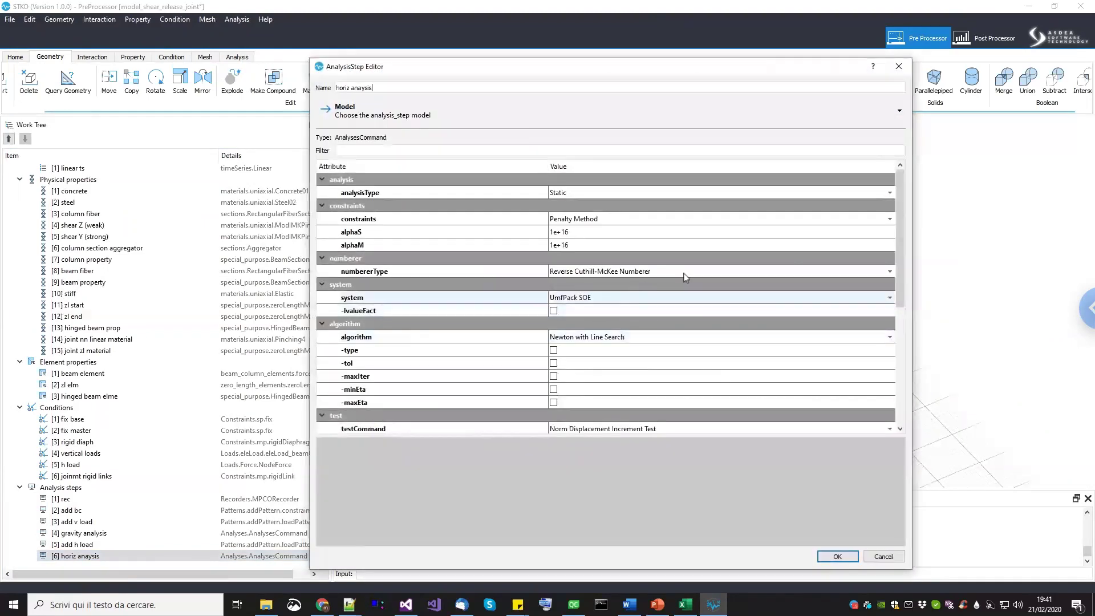
scroll(903, 370, "down", 5)
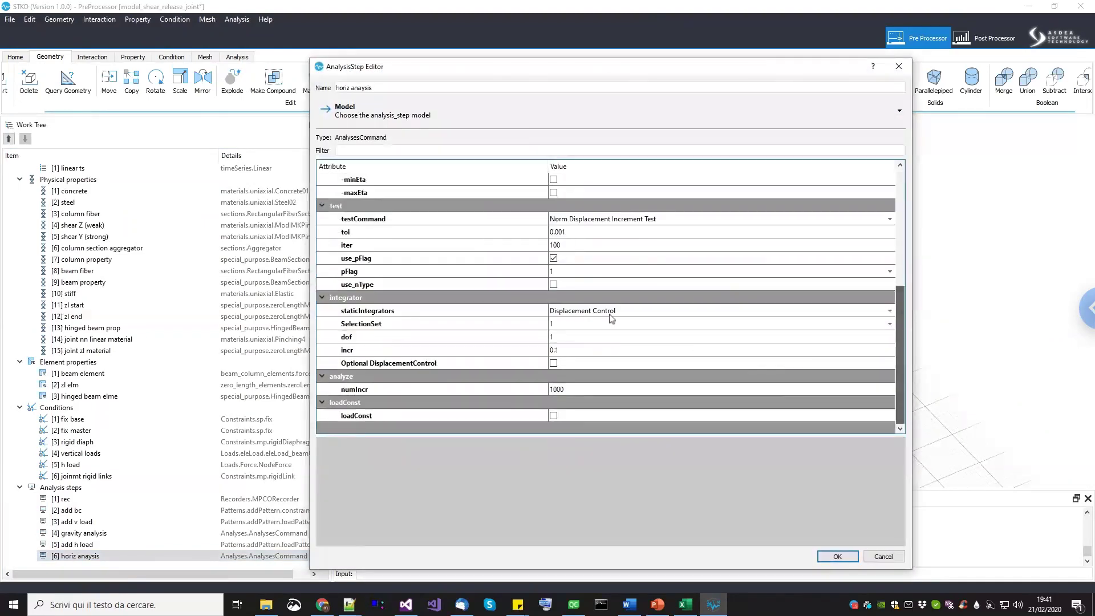
left_click(580, 325)
left_click(574, 341)
left_click(574, 325)
left_click(574, 334)
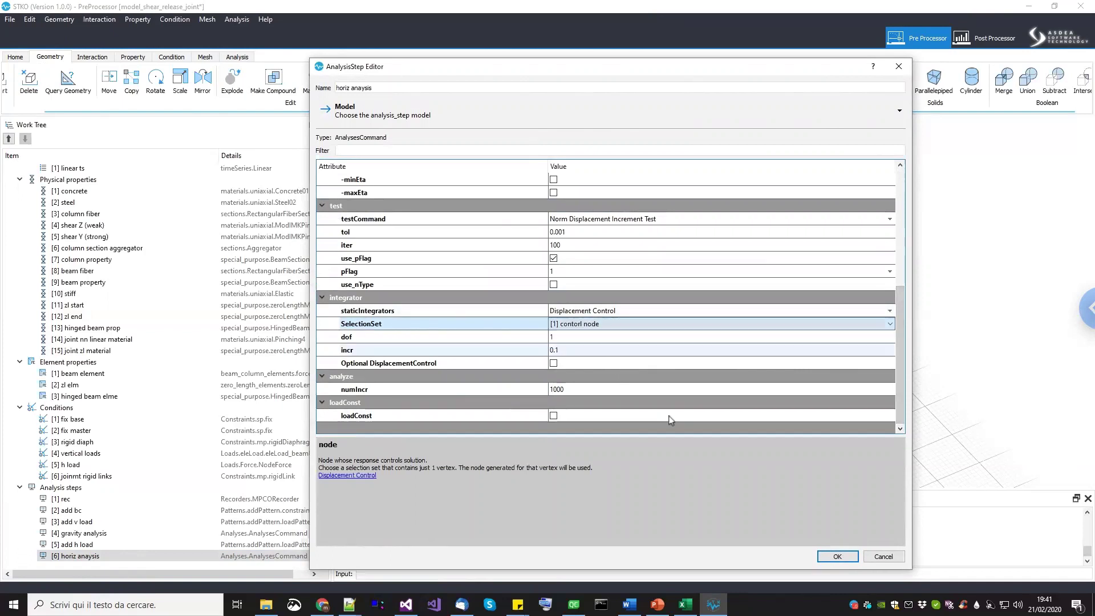
left_click(837, 557)
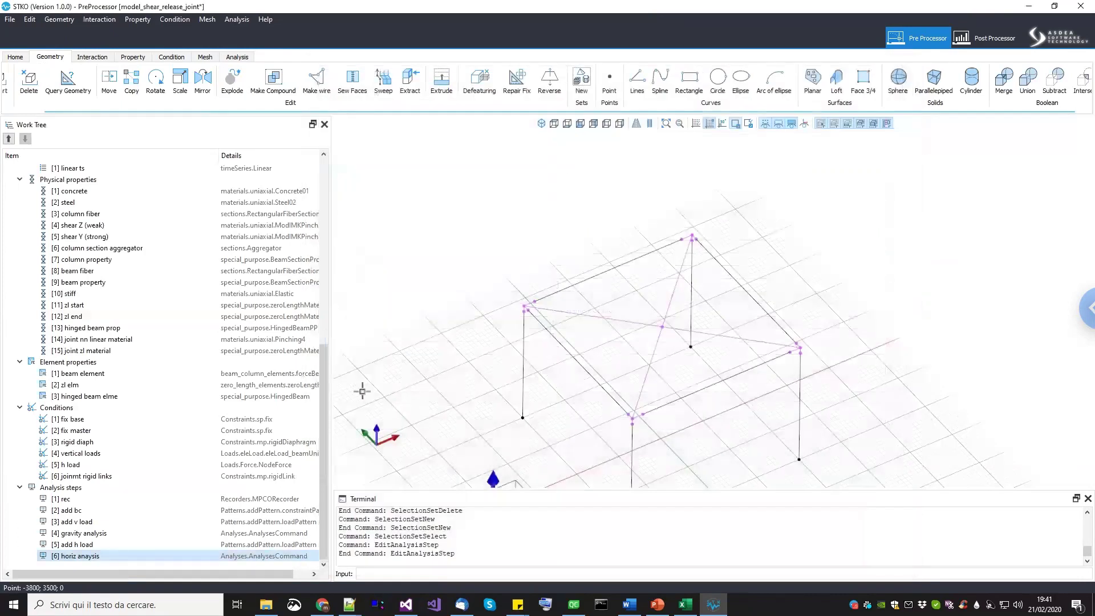
Save the model and run the analysis with its input files written to the example_02 folder, dismissing the solver console once it finishes.
left_click_drag(327, 358, 331, 198)
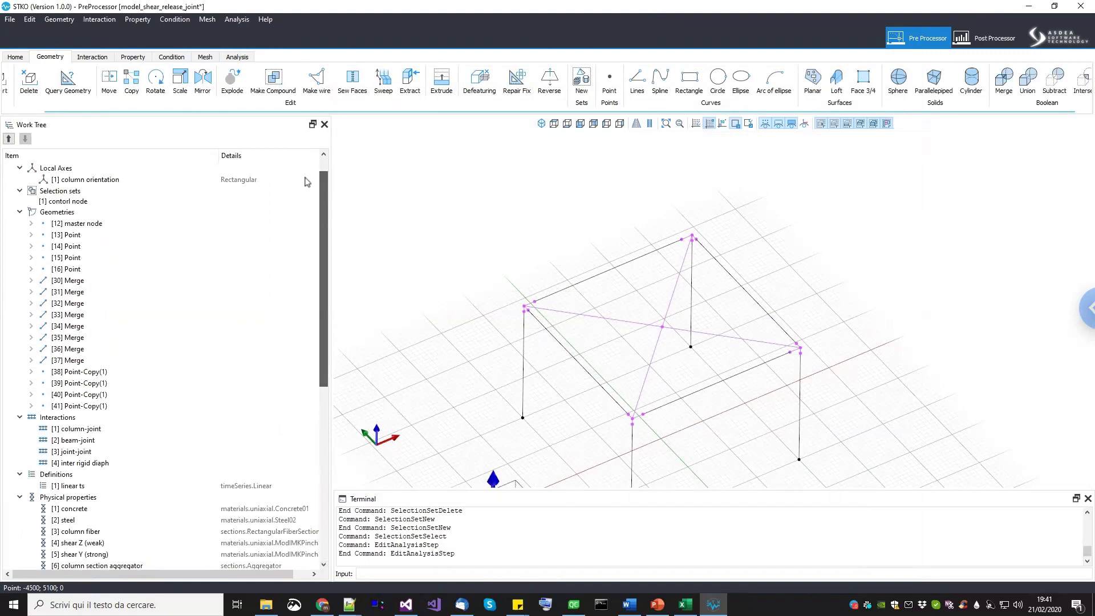
middle_click_drag(443, 283, 449, 302)
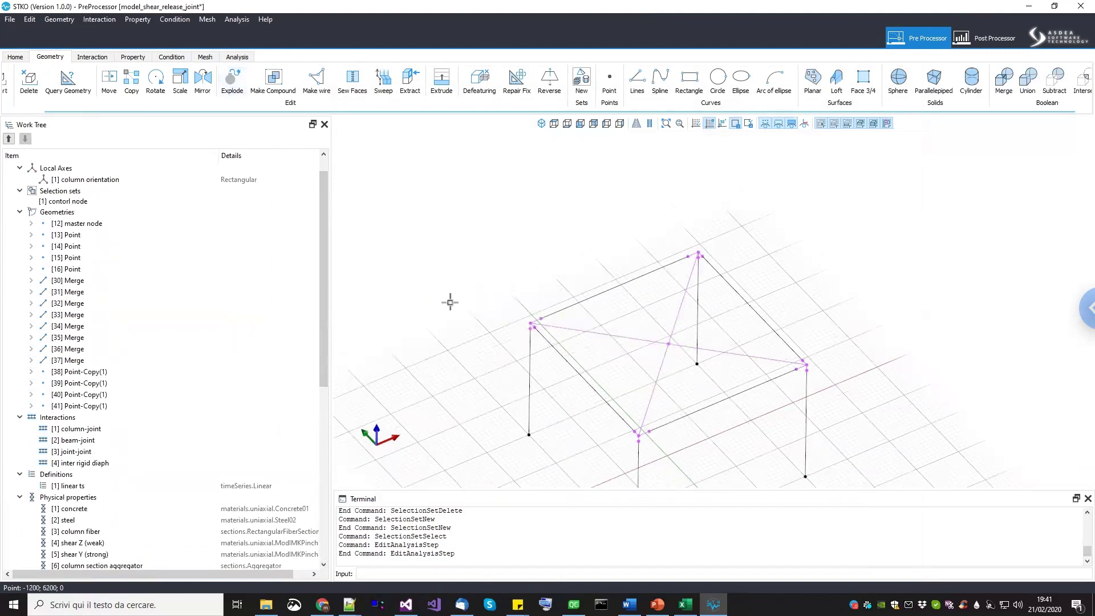
key("ctrl+s")
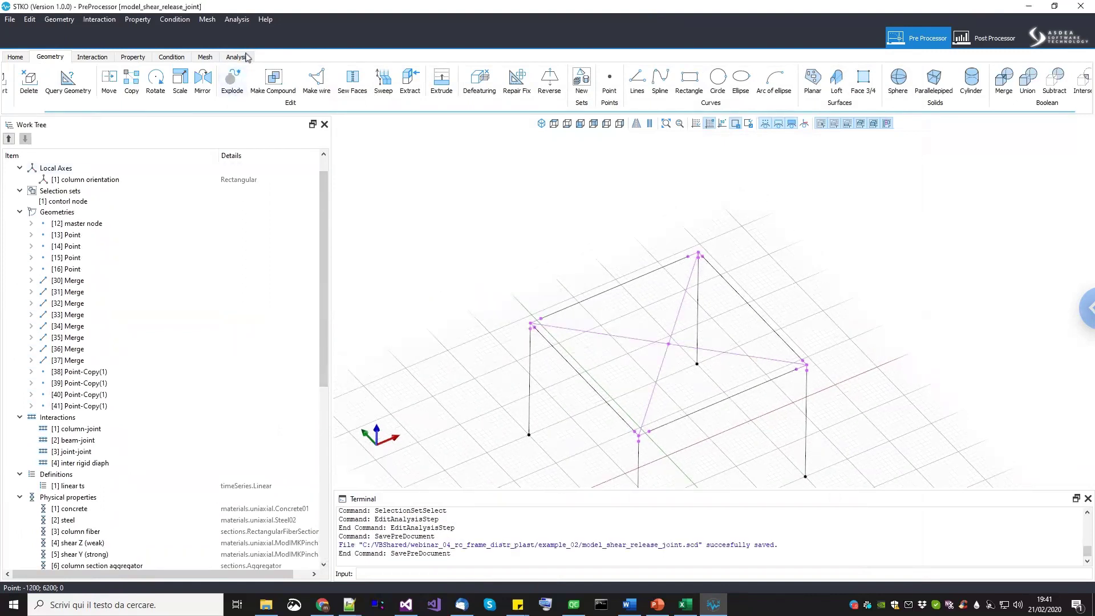
left_click(224, 59)
left_click(195, 83)
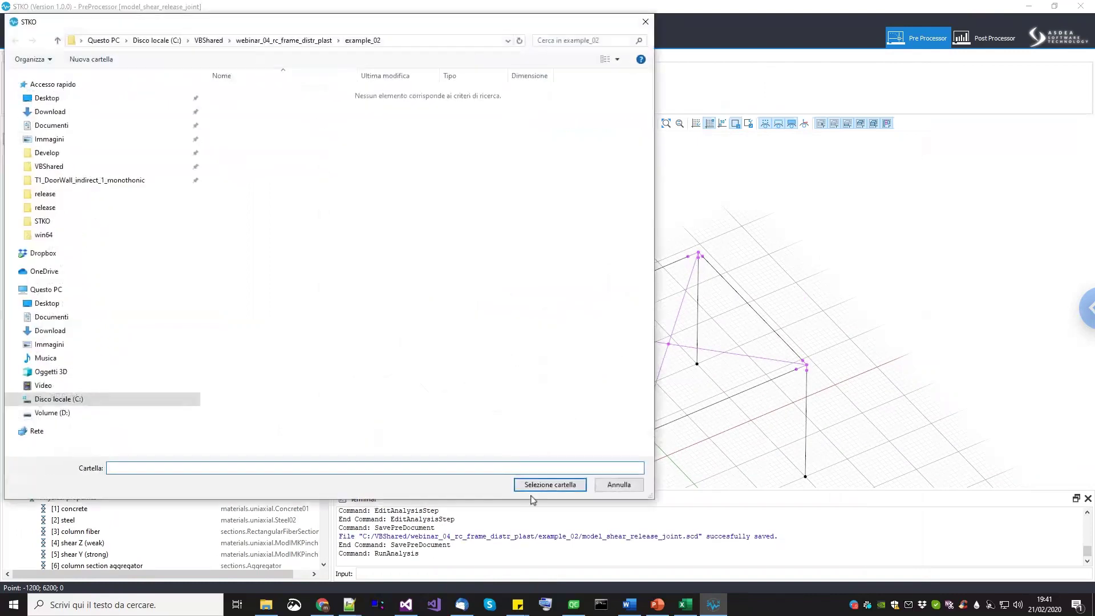
left_click(548, 484)
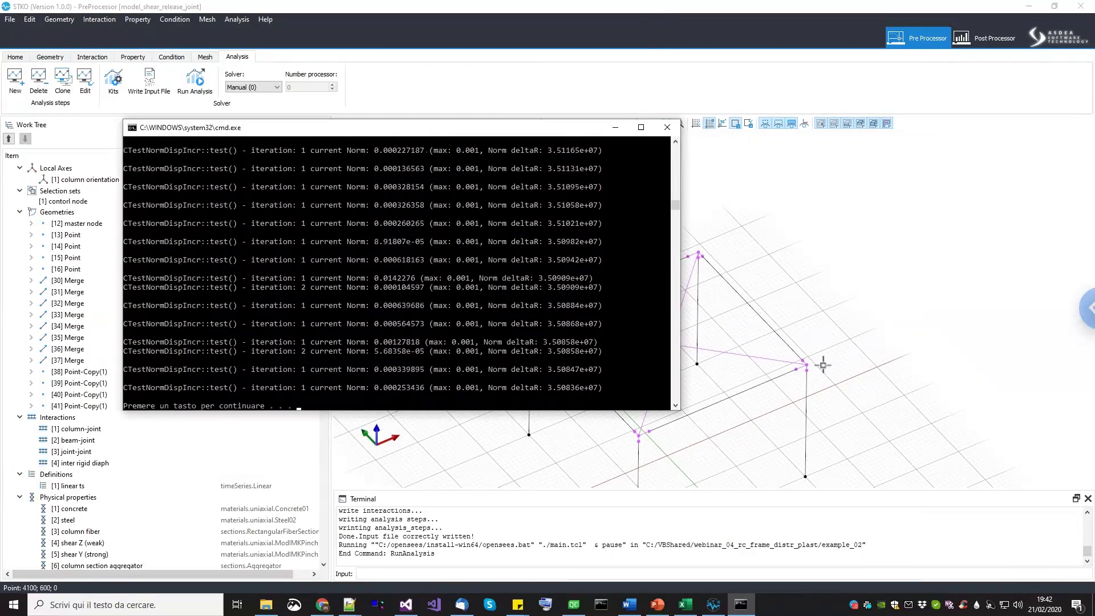
left_click_drag(552, 135, 568, 142)
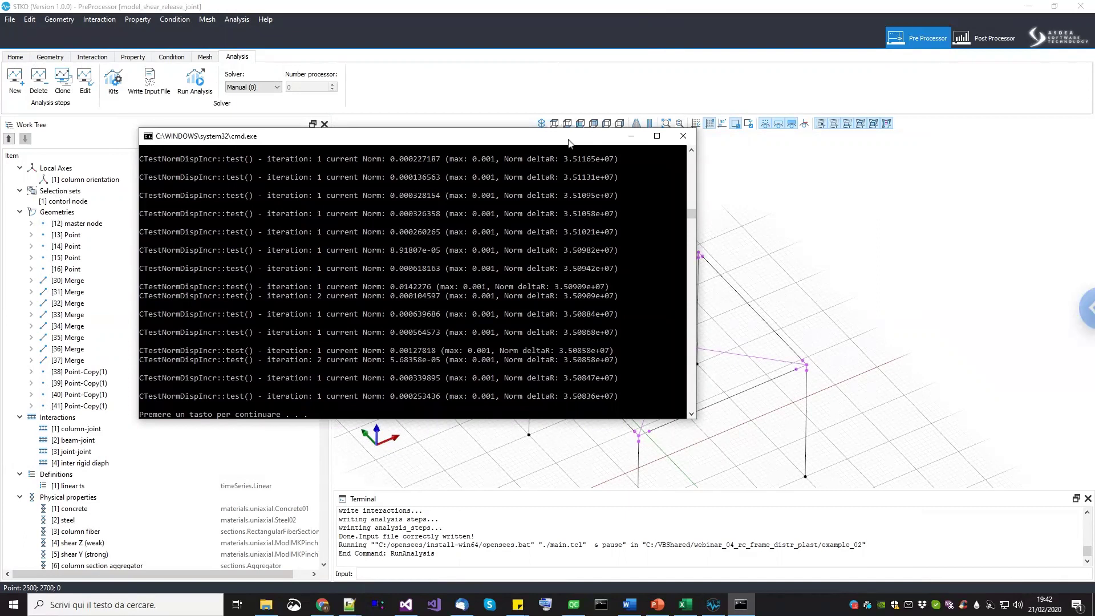
key("Return")
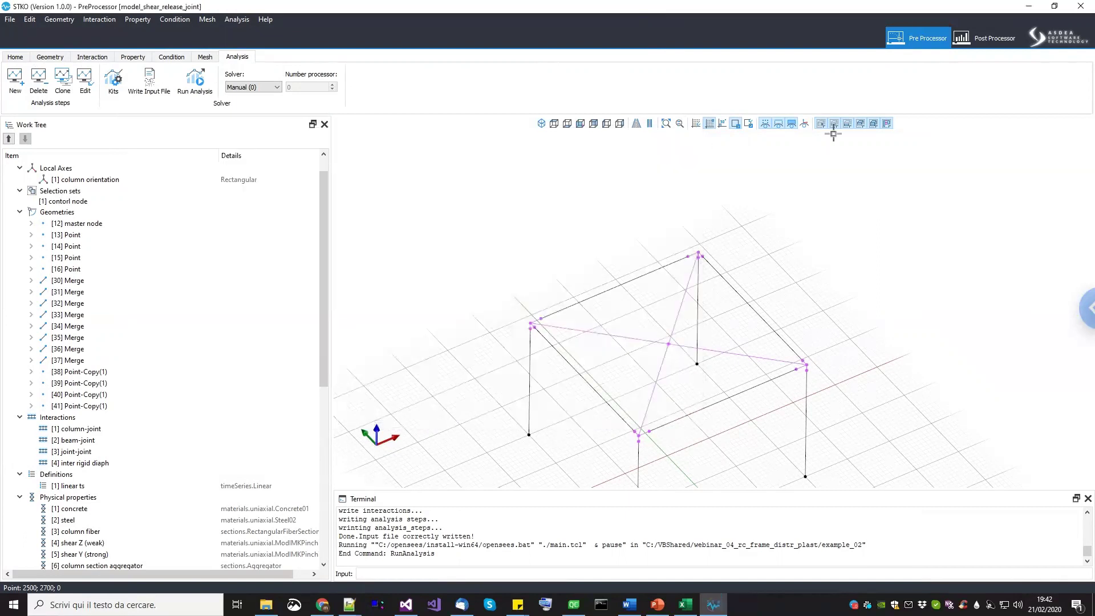
Switch to the post-processor and reload the results.mpco database.
left_click(989, 41)
middle_click_drag(404, 244, 435, 275)
right_click(64, 161)
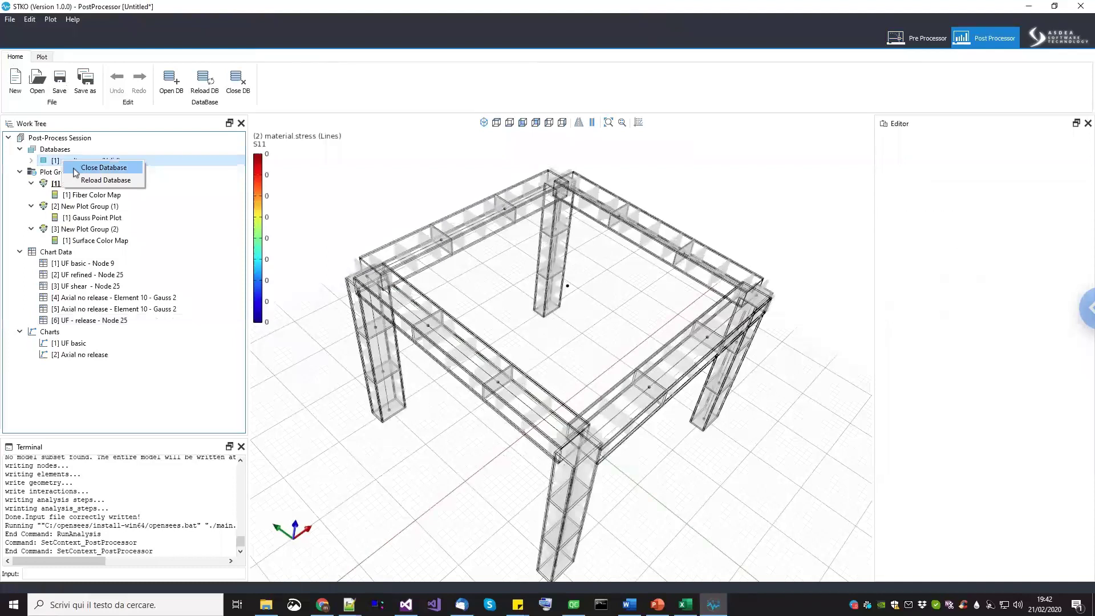
left_click(100, 321)
left_click(101, 310)
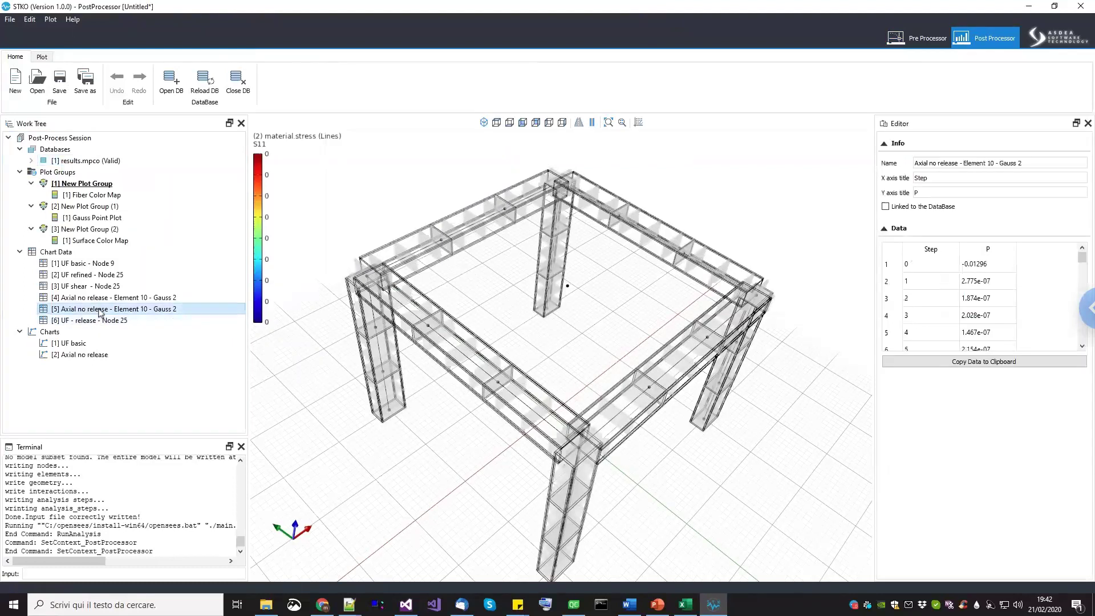
left_click(88, 161)
right_click(91, 159)
left_click(108, 183)
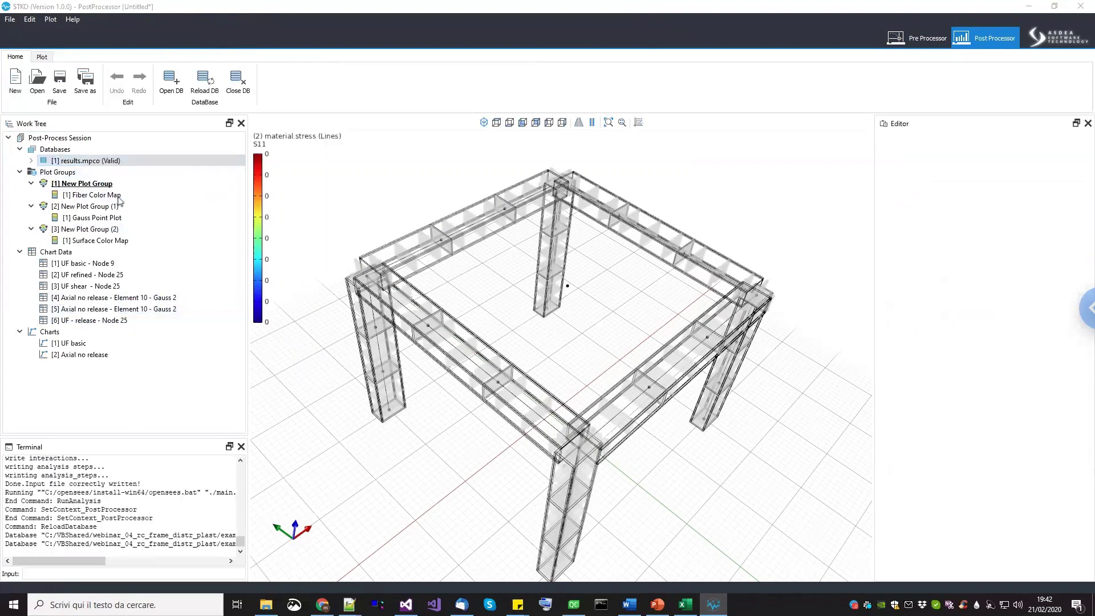
Set up a nodal chart data extraction of Ux displacement against pseudo time from MODEL_STAGE[2] for the master node at the frame's centre.
left_click_drag(517, 323, 577, 311)
scroll(361, 330, "up", 5)
scroll(406, 339, "down", 5)
left_click_drag(406, 339, 342, 354)
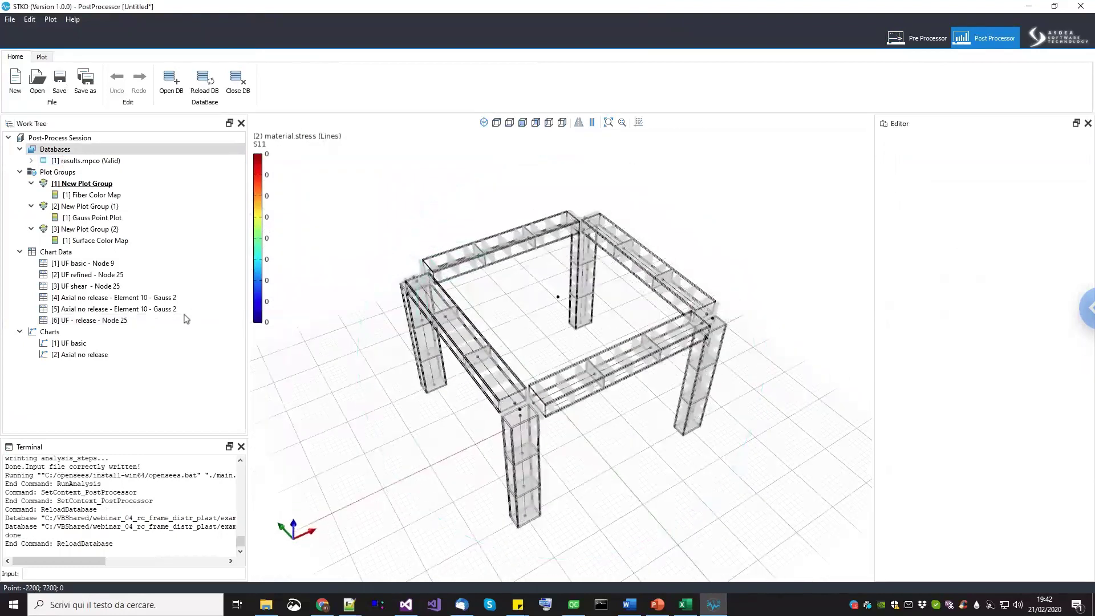
left_click_drag(527, 327, 531, 268)
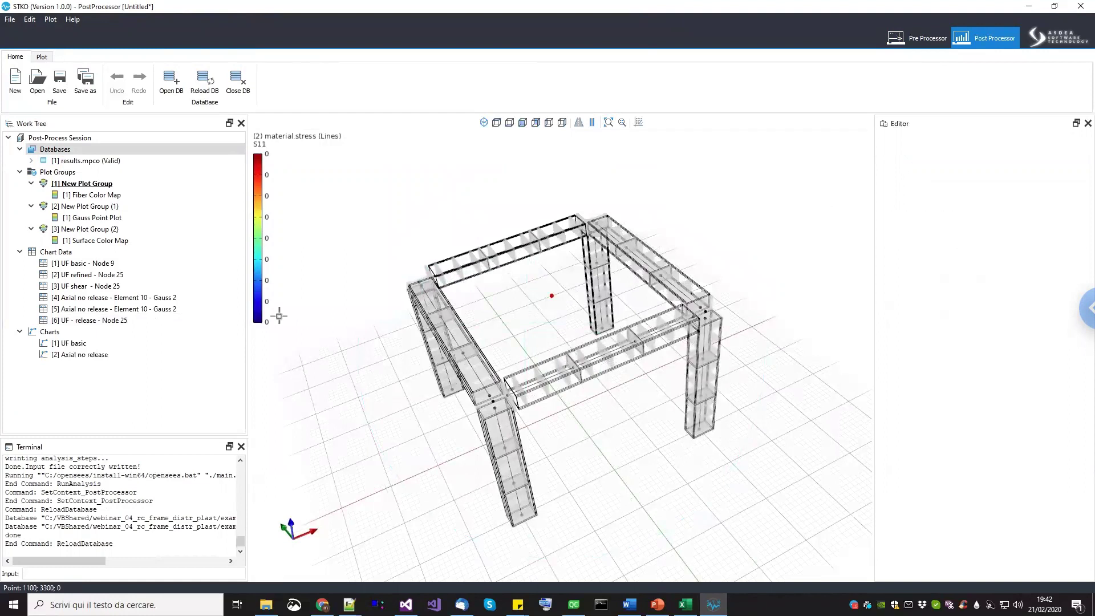
right_click(78, 254)
left_click(114, 261)
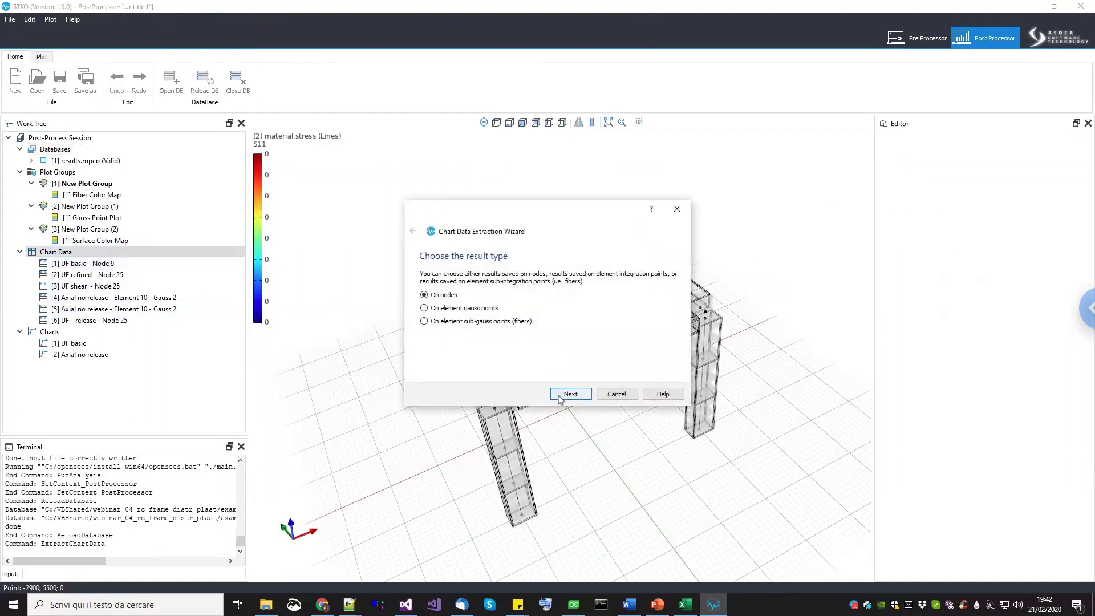
left_click(559, 395)
left_click(496, 320)
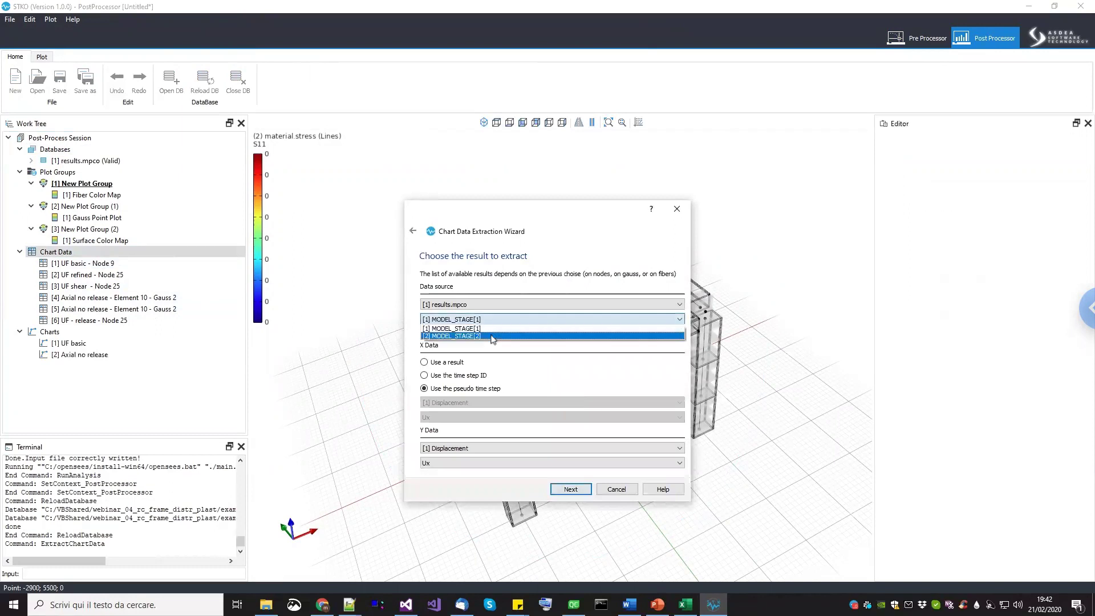
left_click(493, 336)
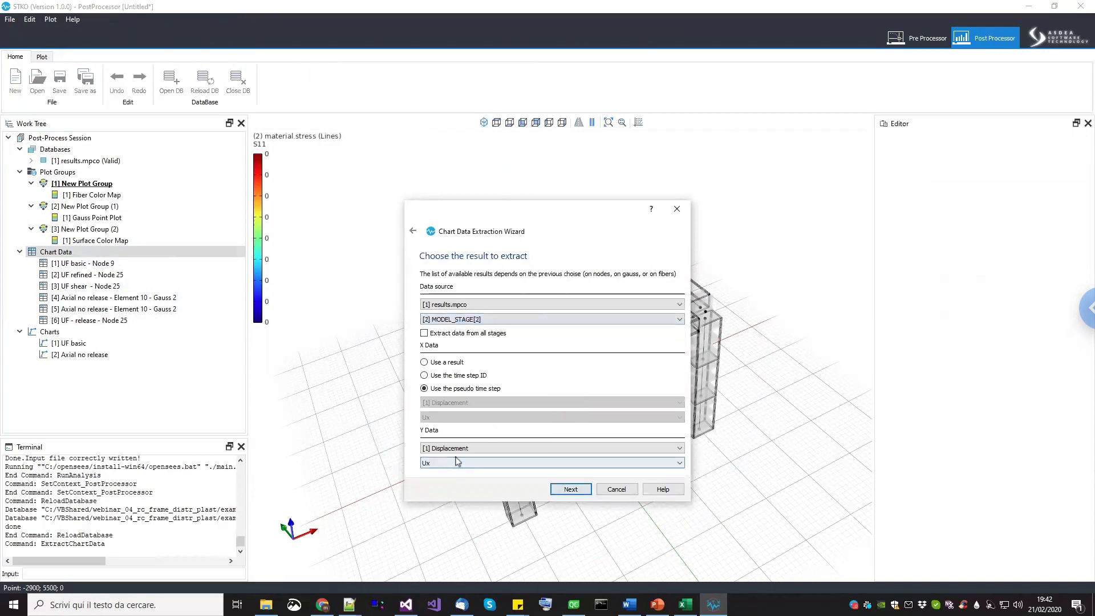
left_click(570, 491)
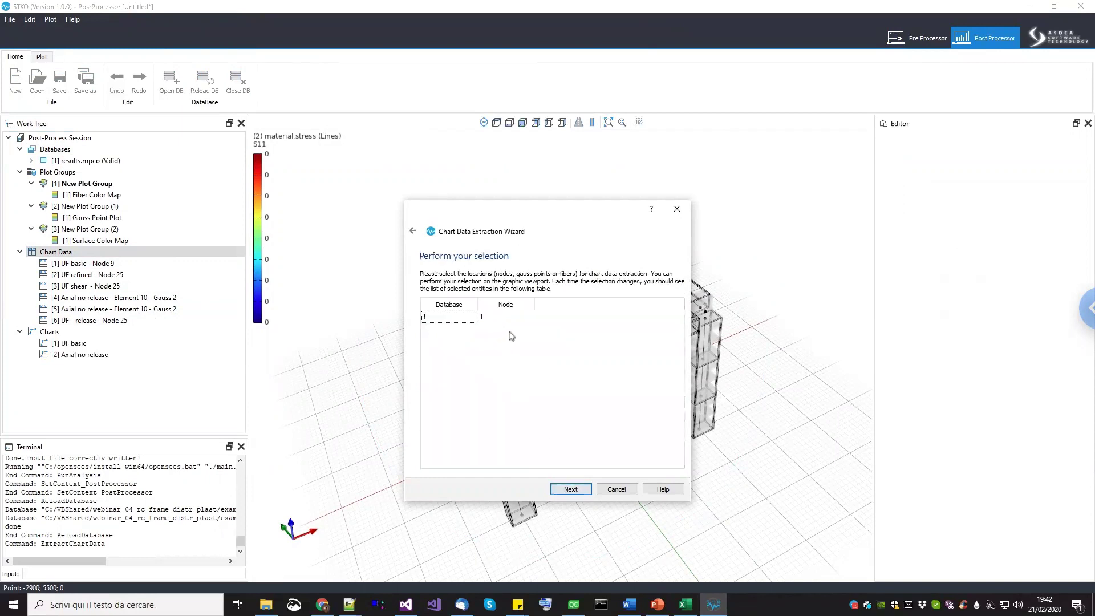
Name the extracted chart data UF - joints and complete the extraction with a chart.
left_click(571, 489)
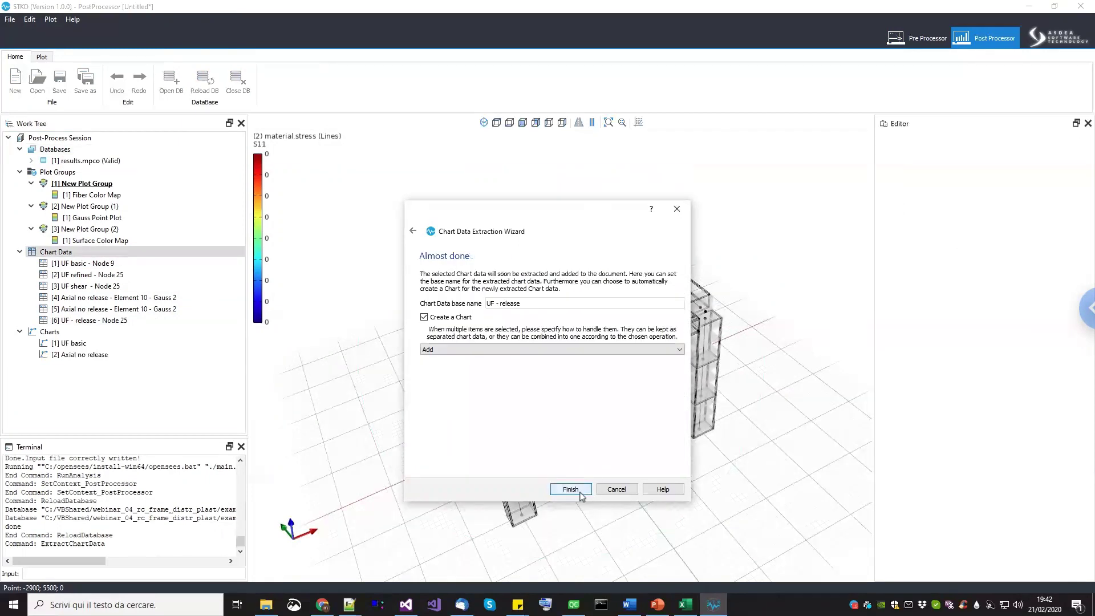
left_click(520, 304)
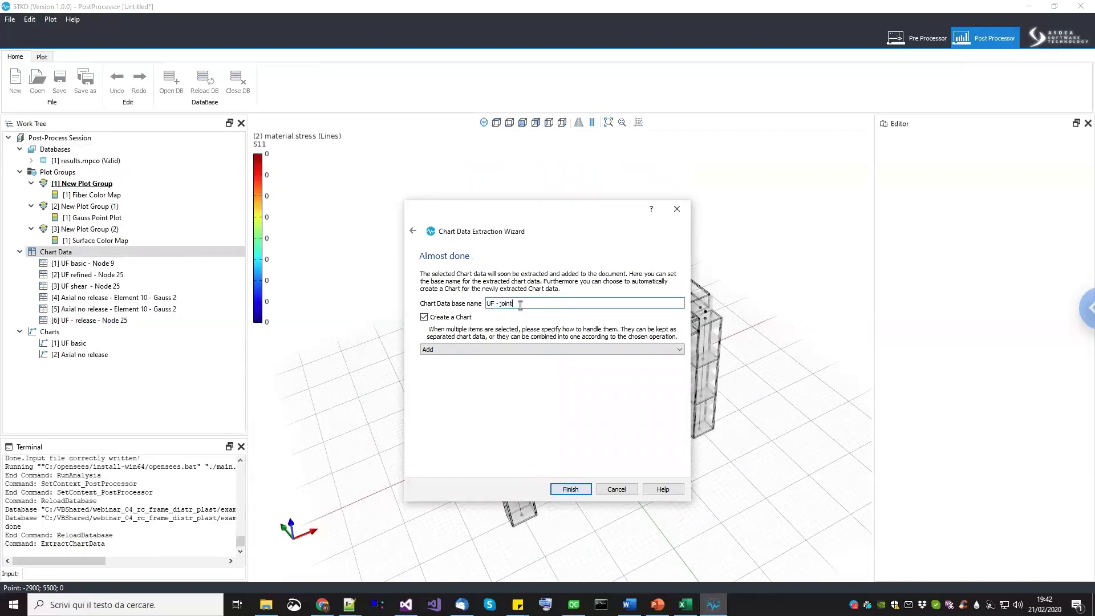
left_click(574, 491)
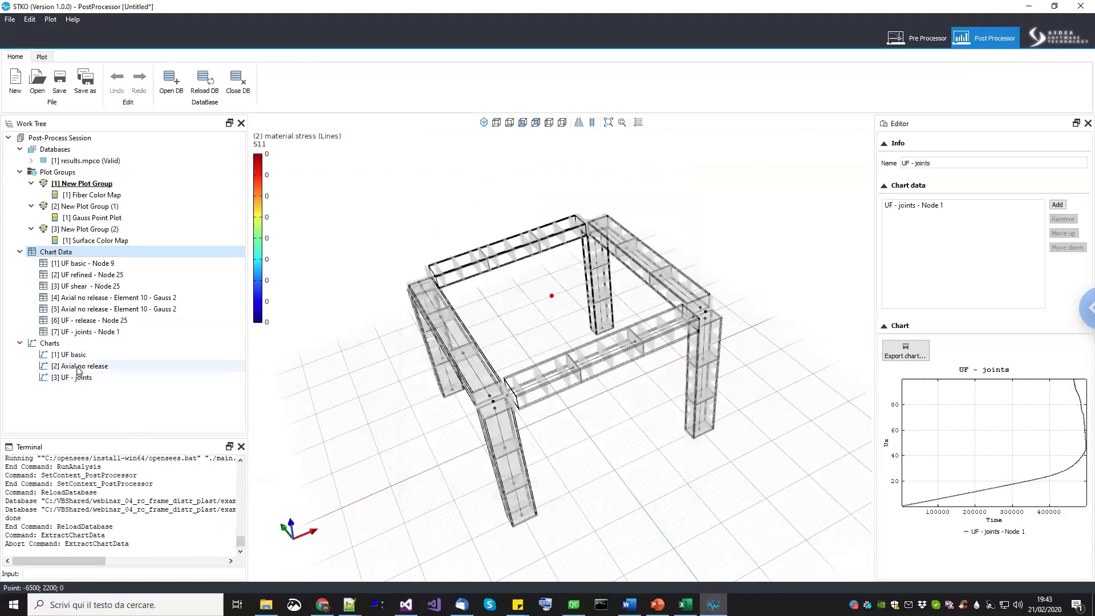
Delete the separate UF - joints chart and add the UF - joints - Node 1 data to the UF basic chart.
right_click(83, 378)
left_click(94, 387)
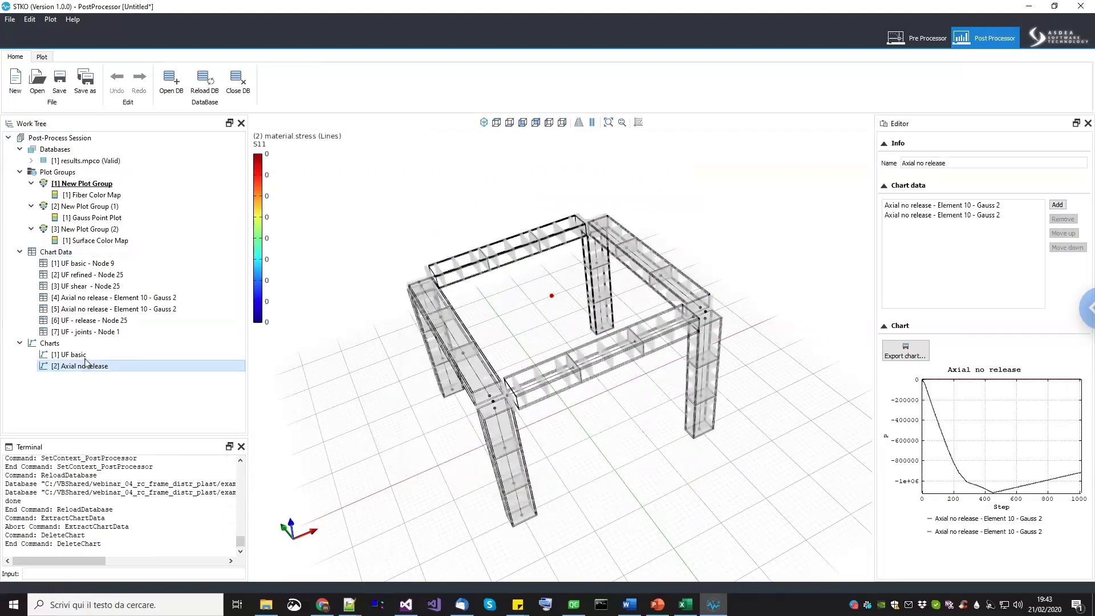
left_click(82, 356)
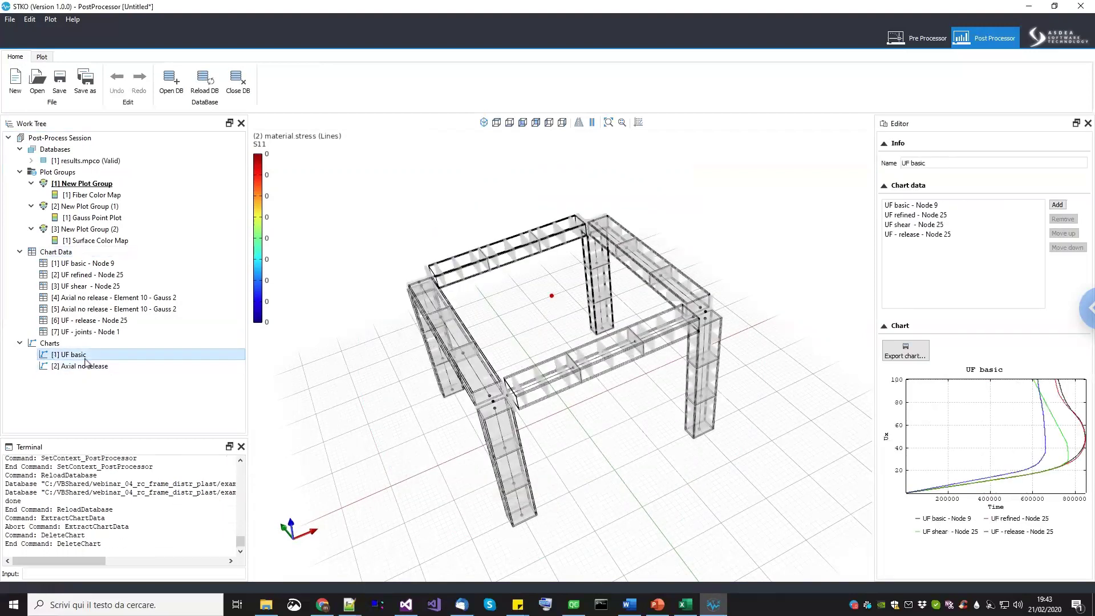
left_click(1063, 206)
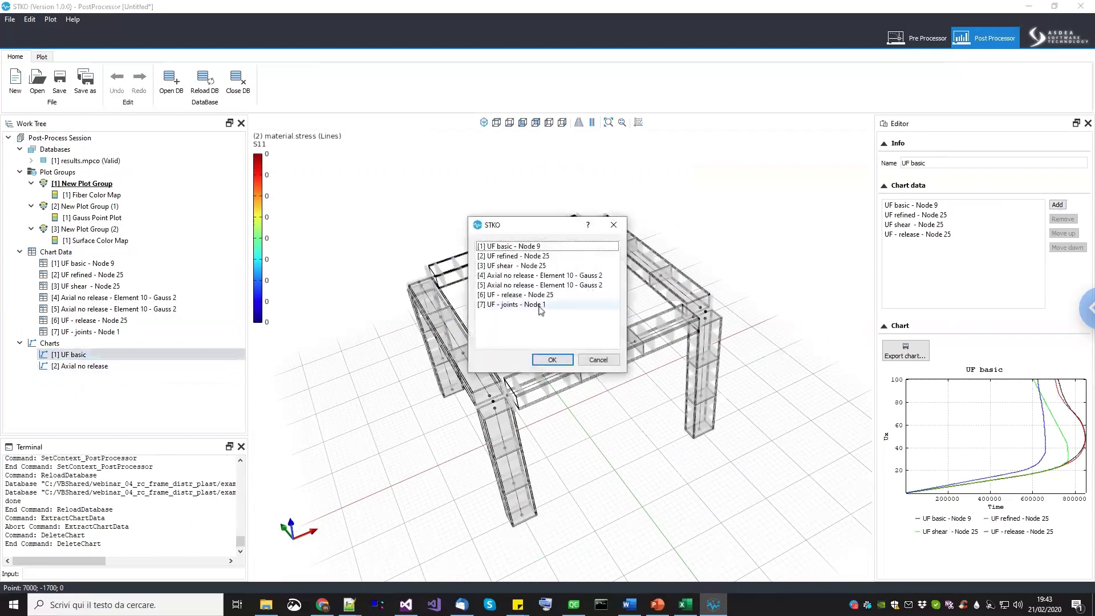
left_click(541, 306)
left_click(562, 361)
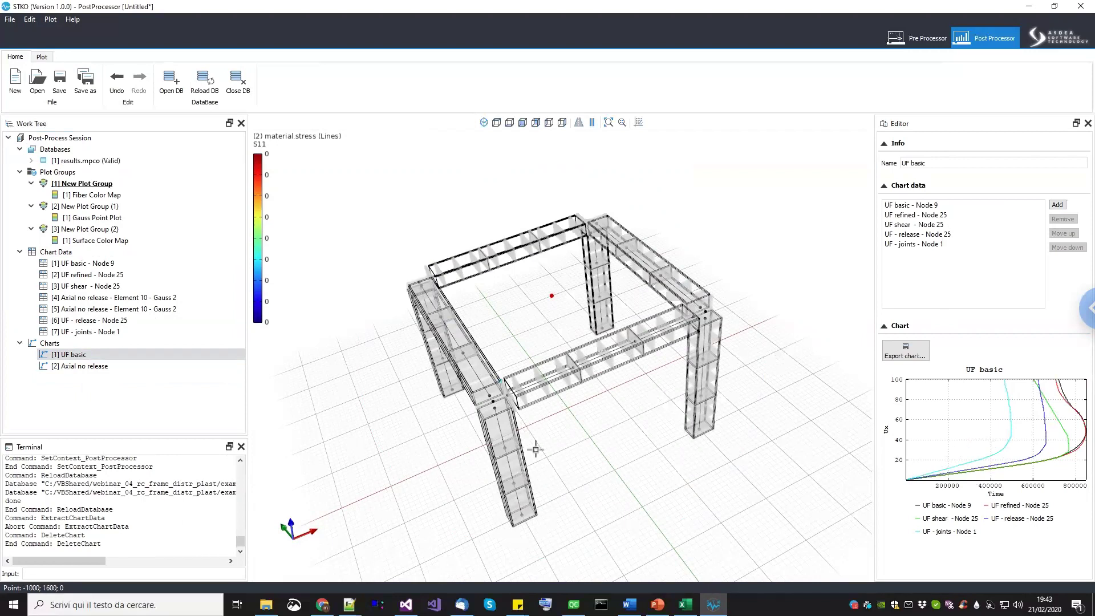
Activate New Plot Group (1) and set its Gauss Point Plot result to [E5] (1) material.stress (Lines).
middle_click_drag(501, 450, 530, 422)
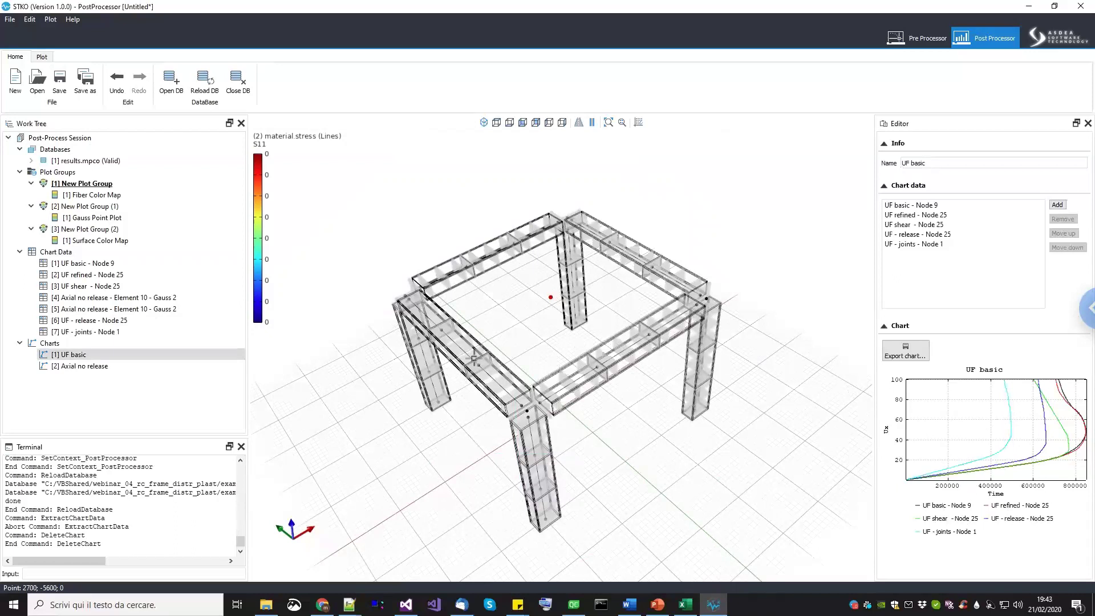
middle_click_drag(664, 307, 565, 371)
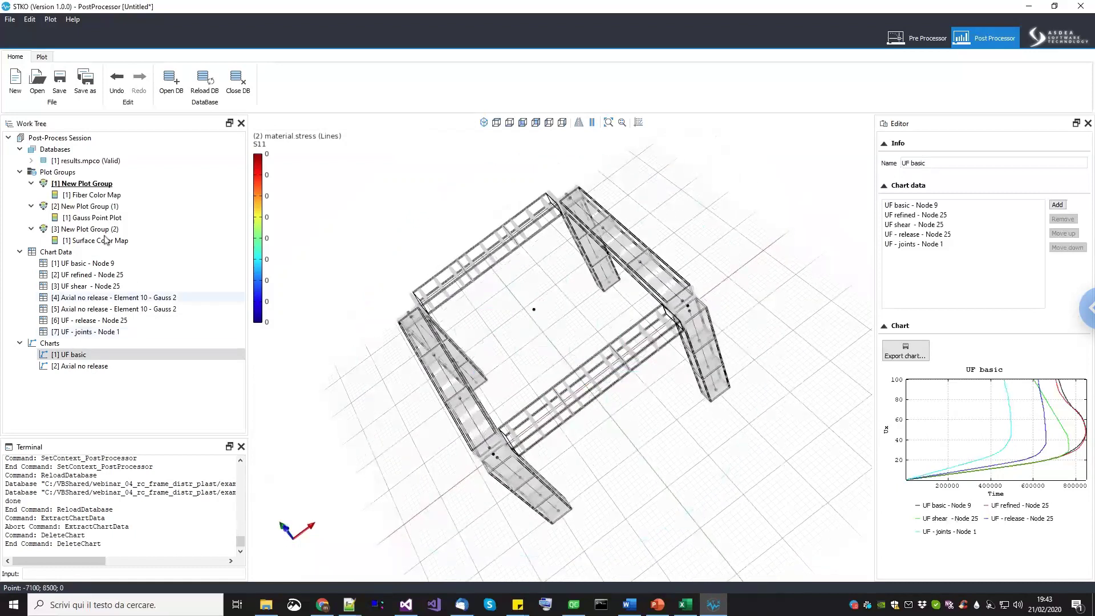
double_click(87, 206)
left_click(92, 217)
middle_click_drag(542, 331, 531, 343)
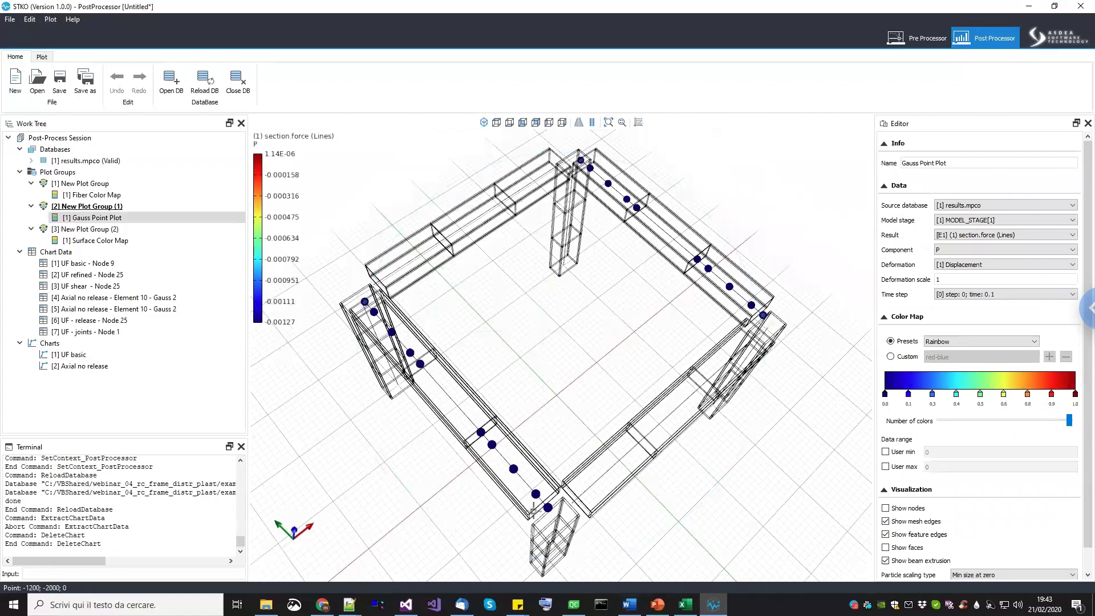
scroll(533, 510, "up", 5)
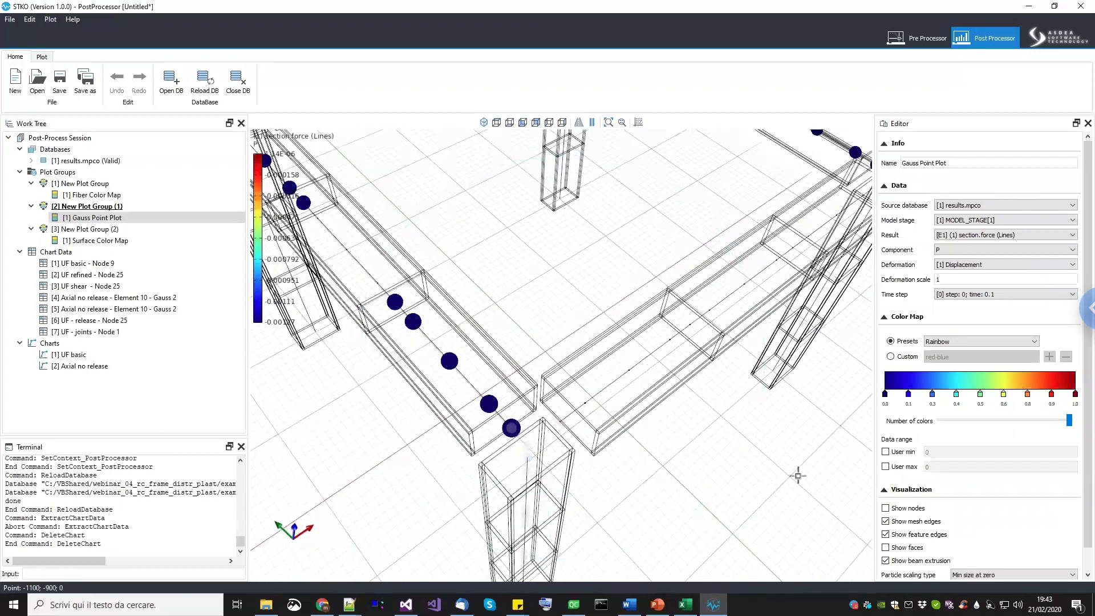
left_click(1014, 235)
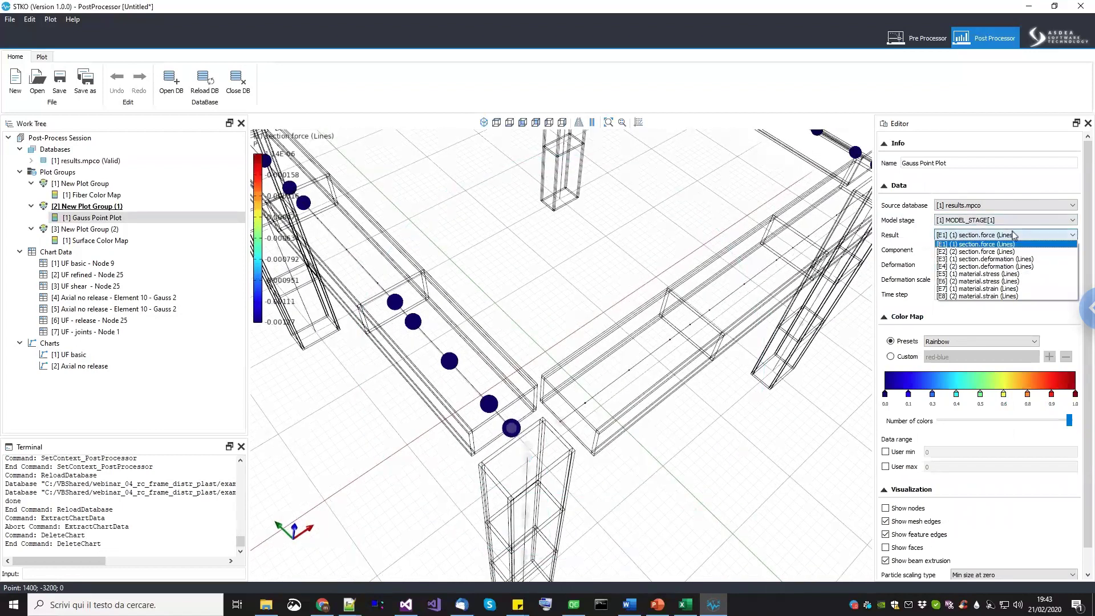
left_click(985, 275)
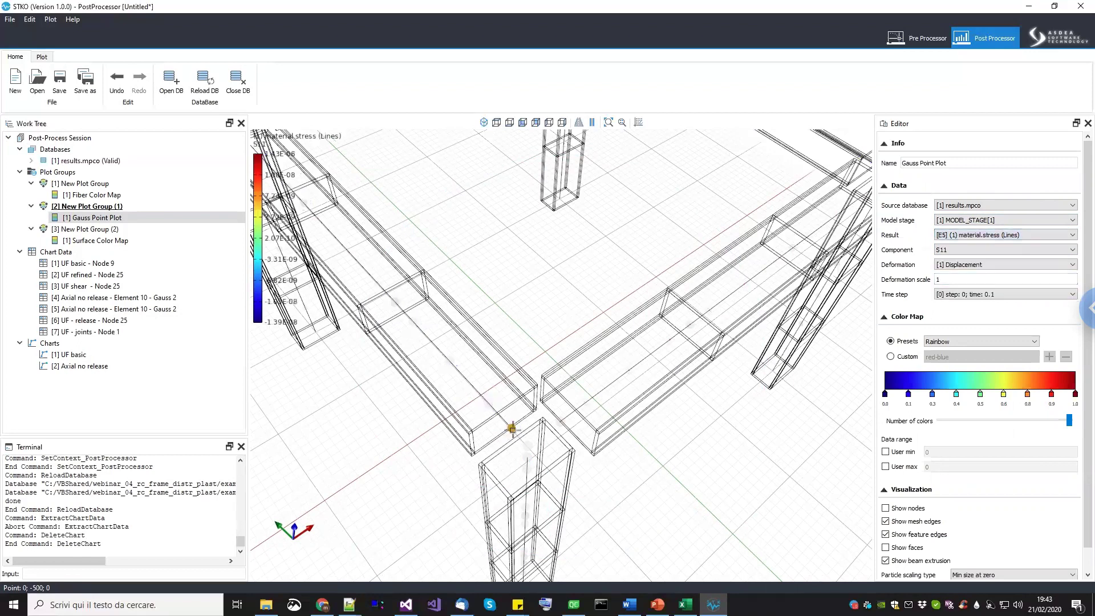
scroll(513, 427, "down", 1)
scroll(519, 422, "up", 1)
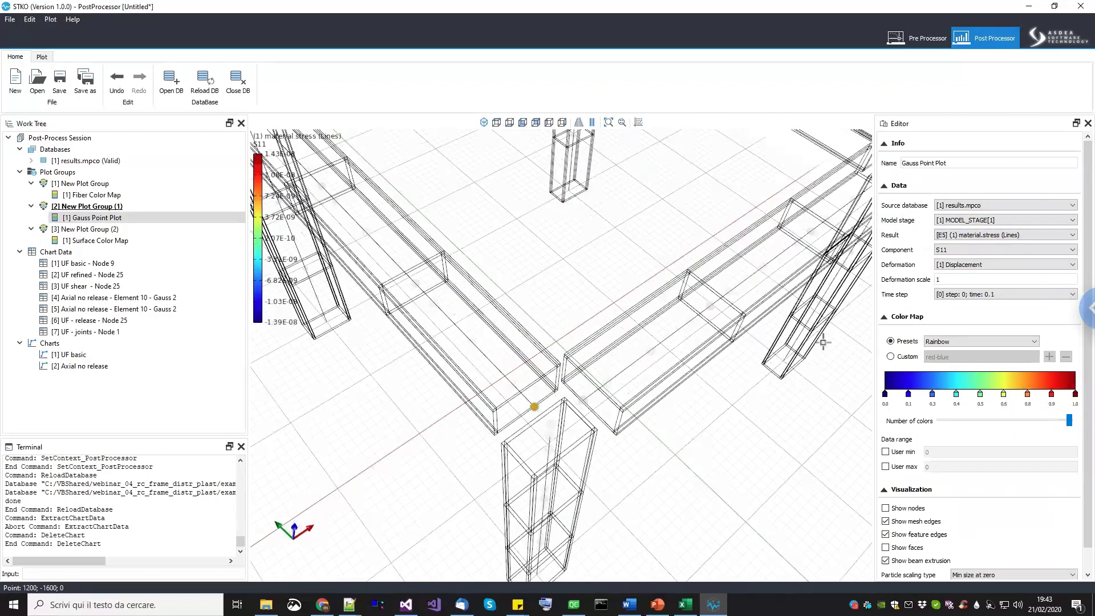
Set the Gauss Point Plot result to [E6] (2) material.stress (Lines) and select the joint's Gauss point above the nearest column.
left_click(956, 251)
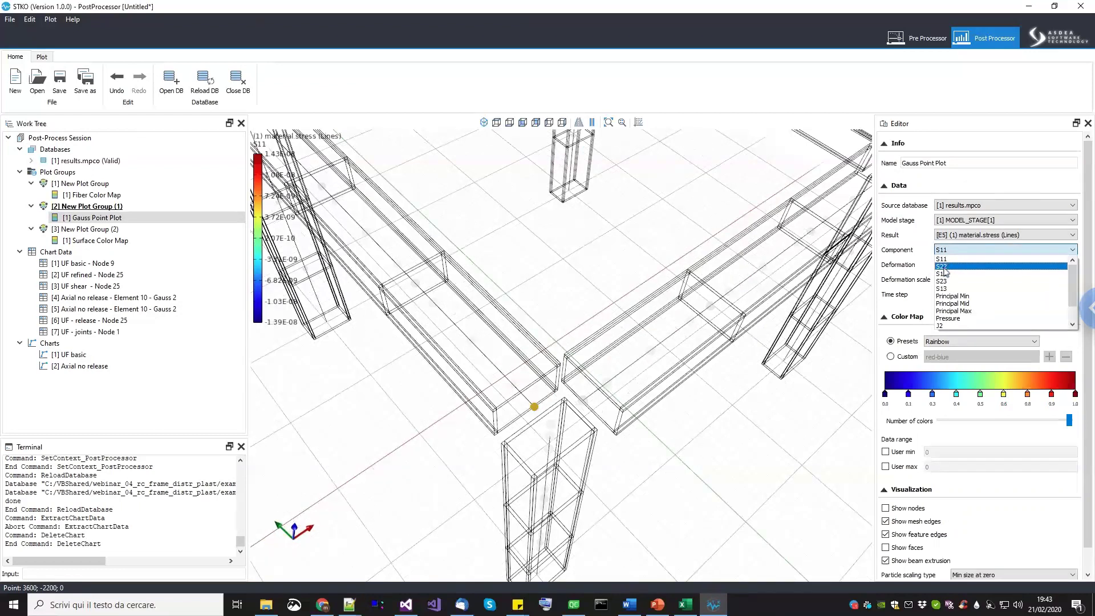
left_click(640, 242)
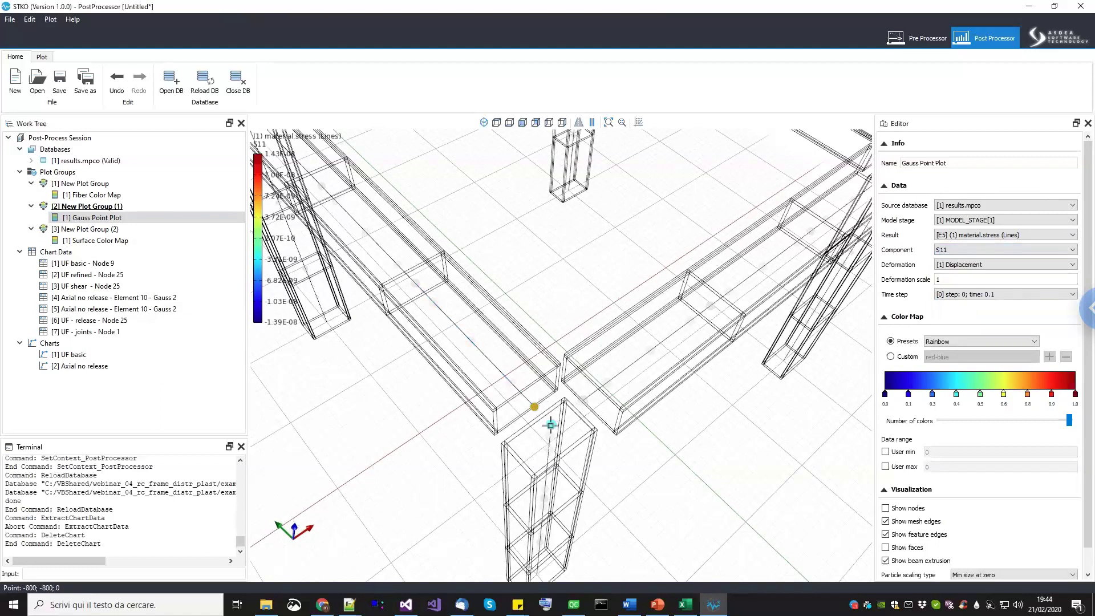
left_click(972, 235)
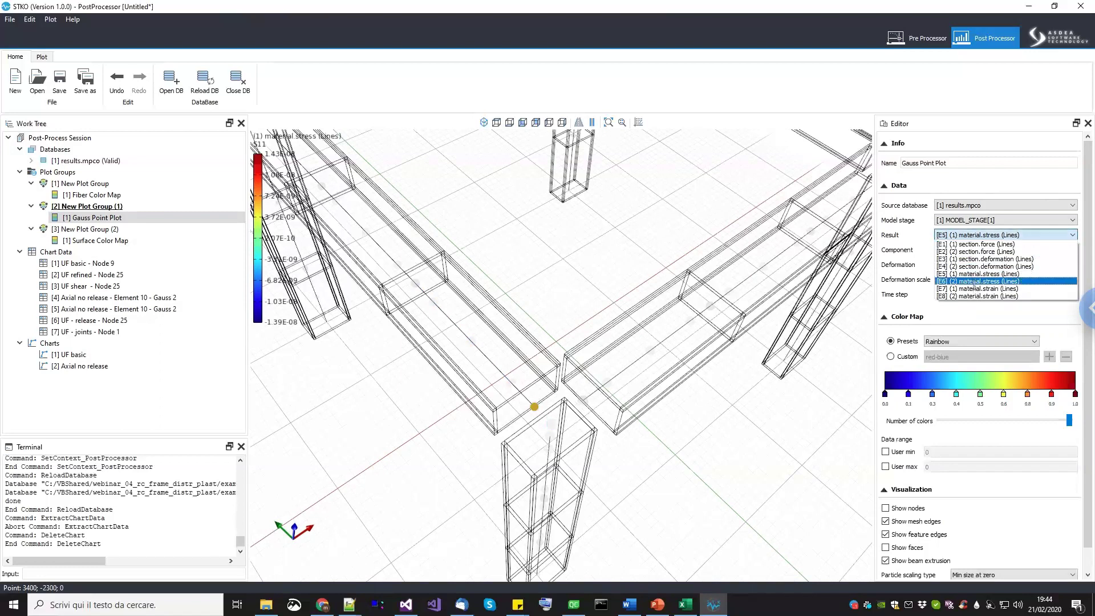
left_click(974, 282)
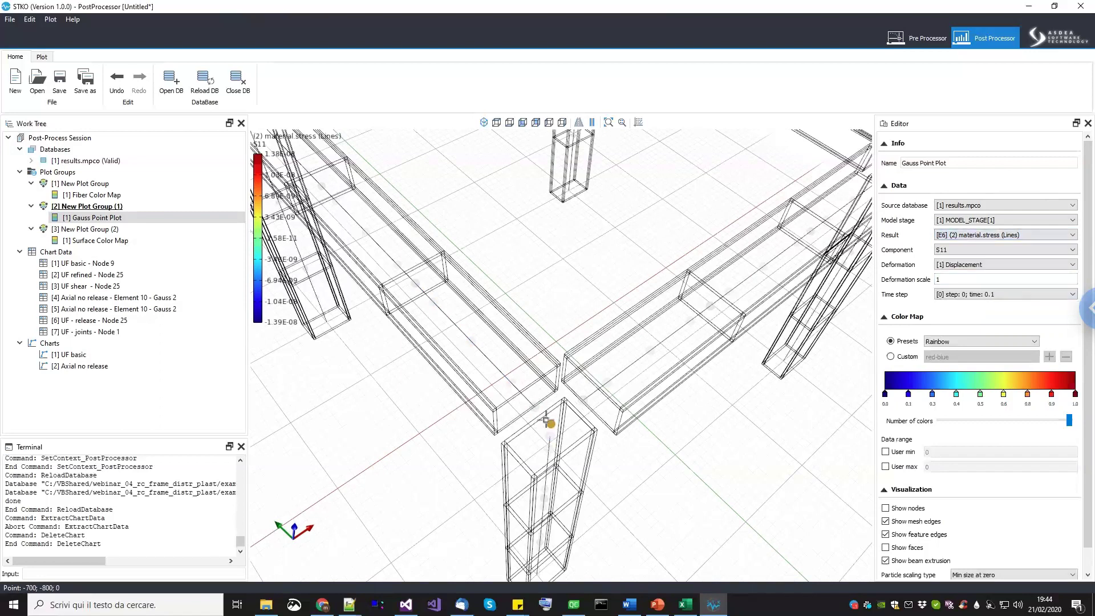
left_click(946, 251)
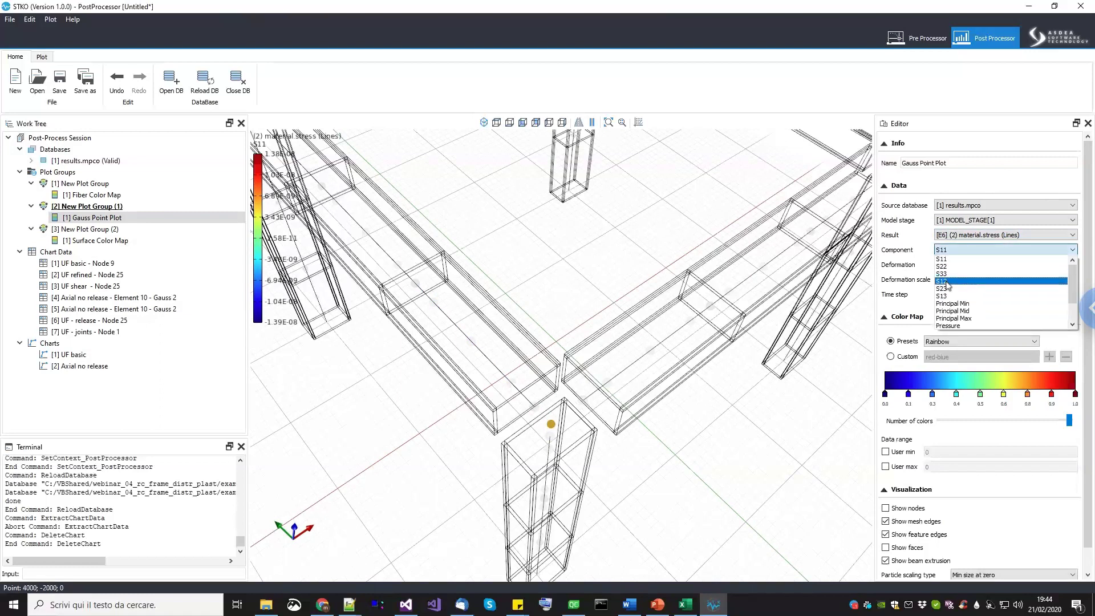
left_click(658, 371)
scroll(656, 371, "down", 5)
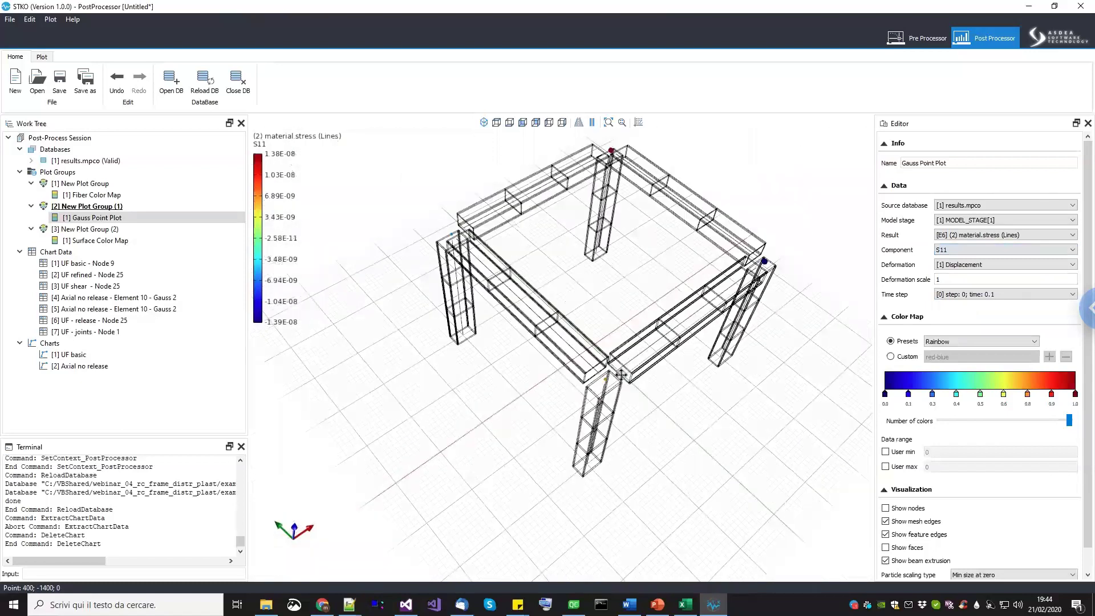
scroll(559, 397, "up", 5)
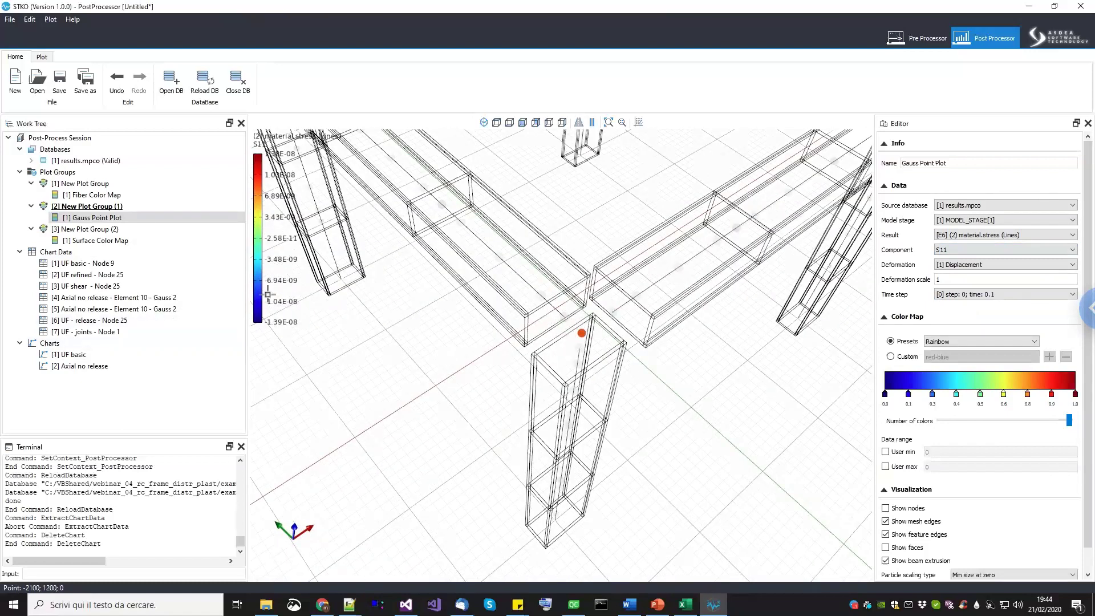
Begin a chart data extraction on element gauss points, using MODEL_STAGE[2] of results.mpco as the data source.
right_click(89, 252)
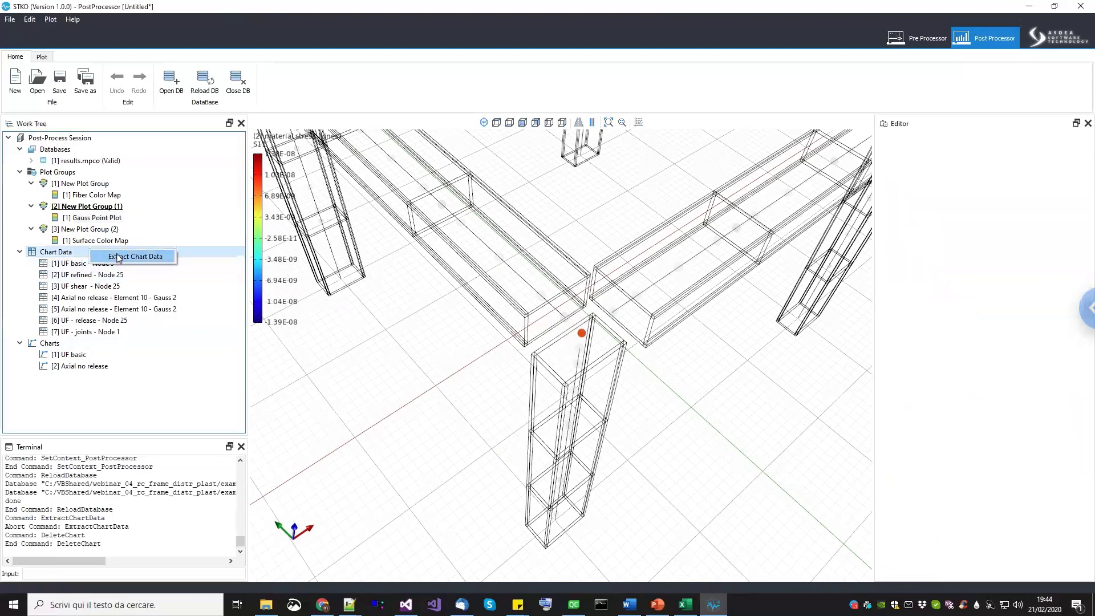
left_click(120, 256)
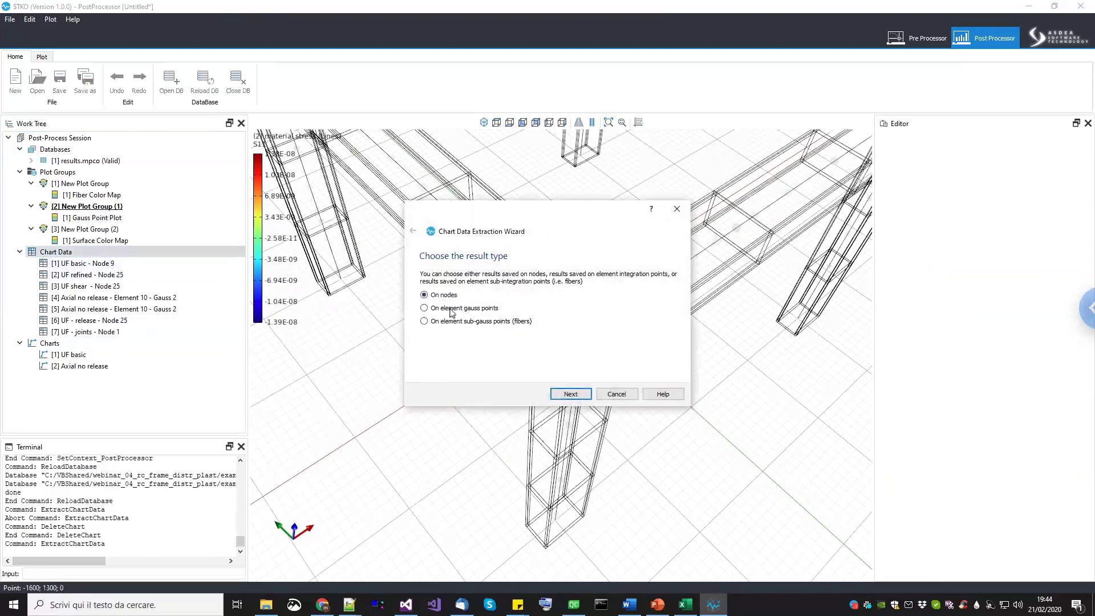
left_click(571, 394)
left_click(492, 319)
left_click(488, 336)
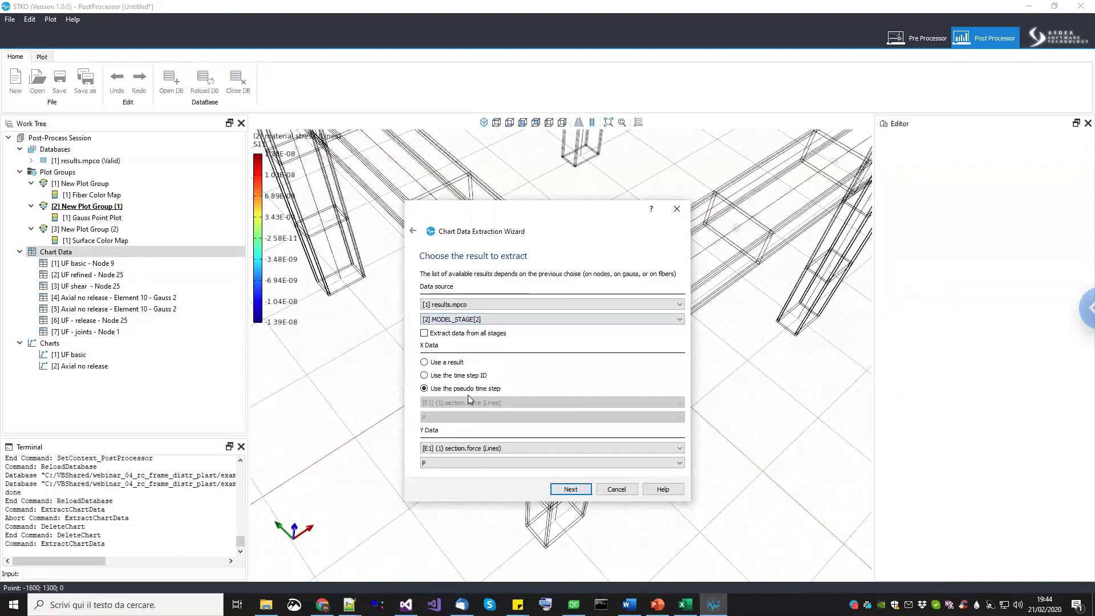
Set the X data to [E8] (2) material.strain (Lines), S23, and the Y data to [E6] (2) material.stress (Lines), S23.
left_click(452, 363)
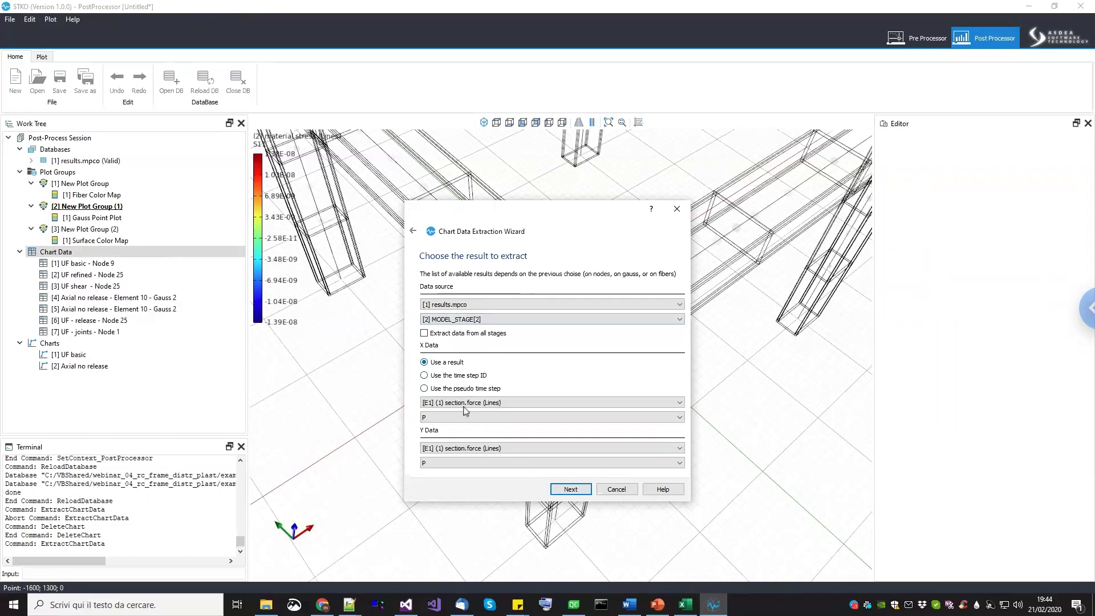
left_click(465, 403)
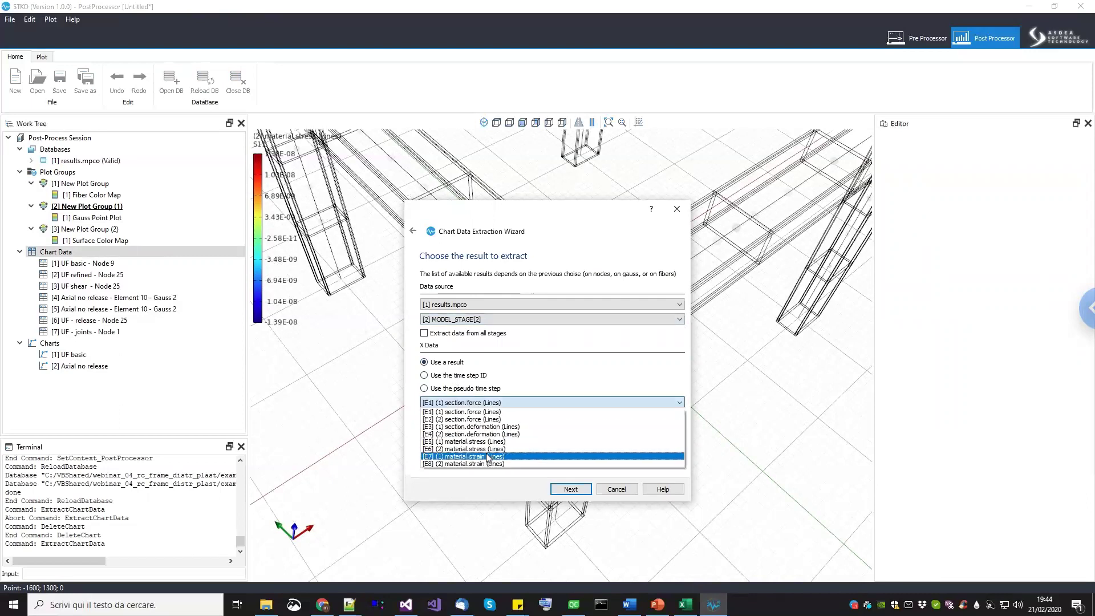
left_click(489, 464)
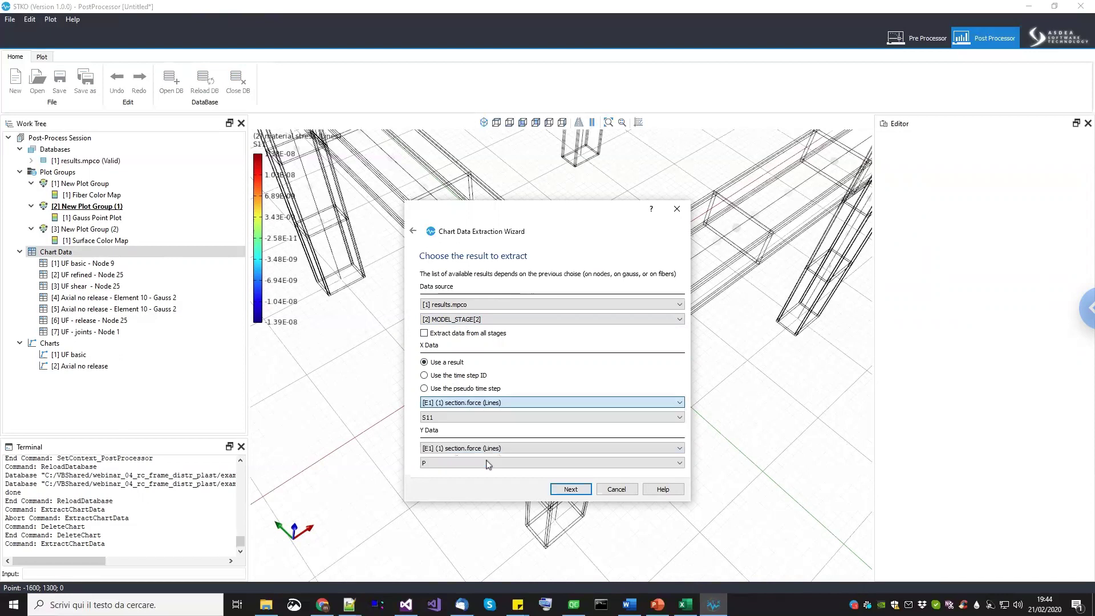
left_click(490, 448)
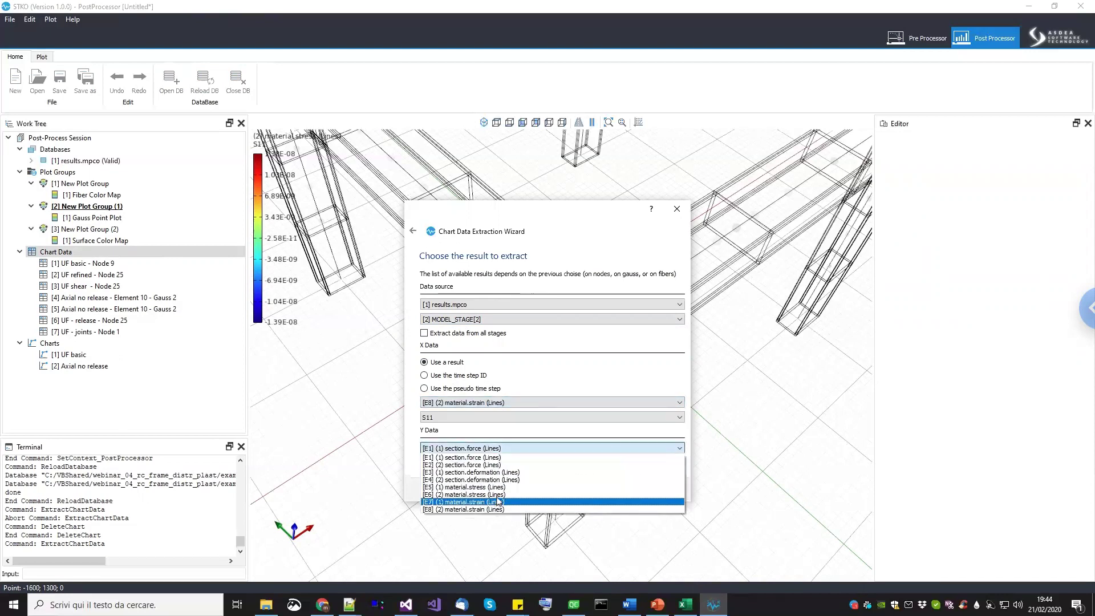
left_click(497, 494)
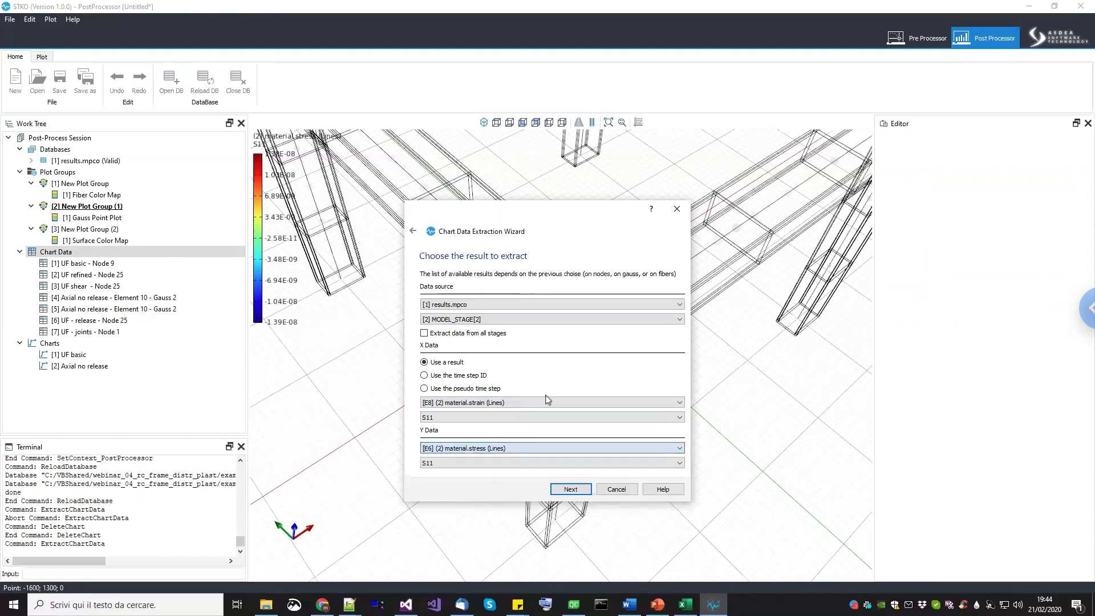
left_click(497, 419)
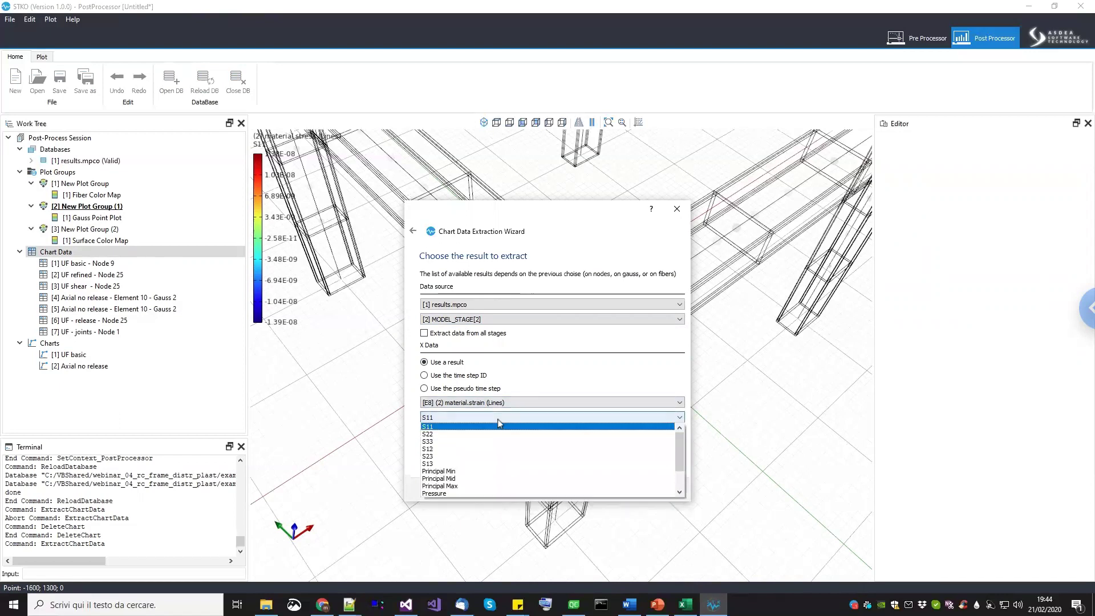
left_click(474, 456)
left_click(464, 465)
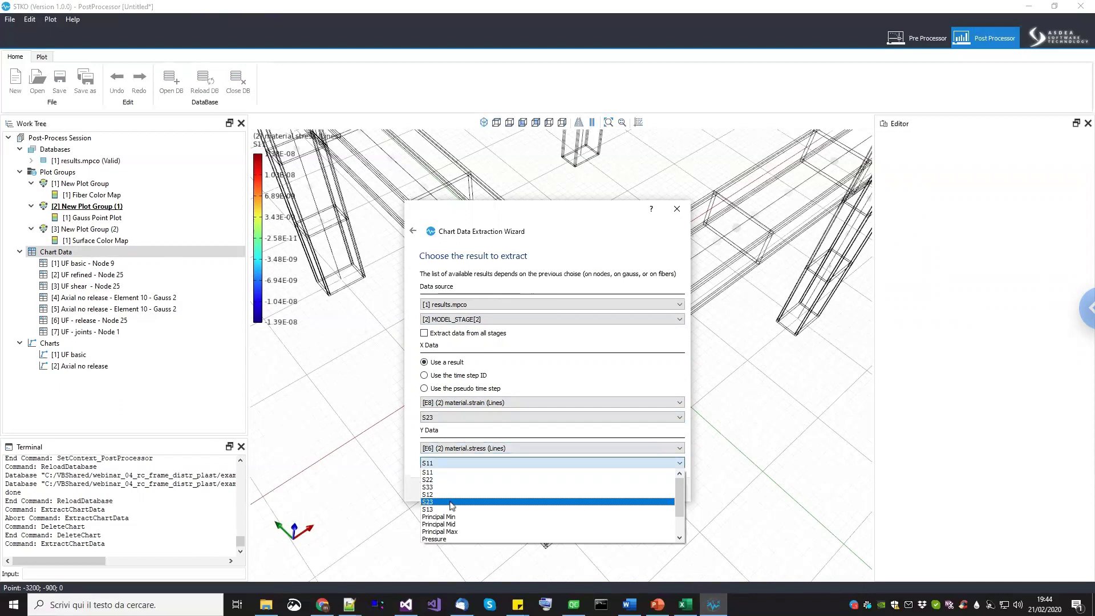
left_click(466, 502)
Accept the selected joint element, name the chart data joint SE and complete the extraction with a chart.
left_click(571, 490)
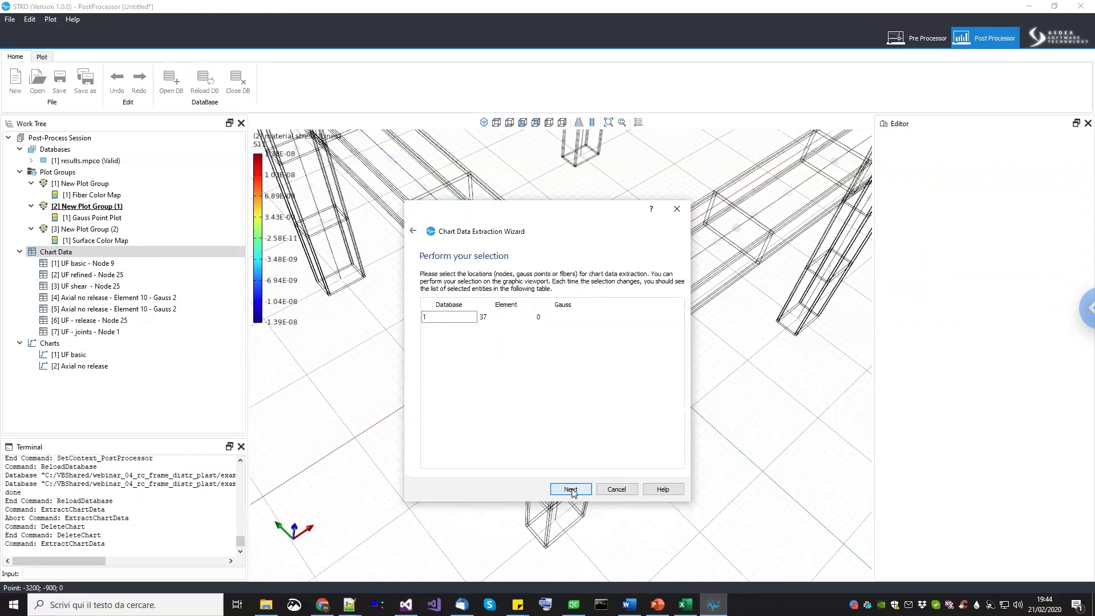
left_click(571, 490)
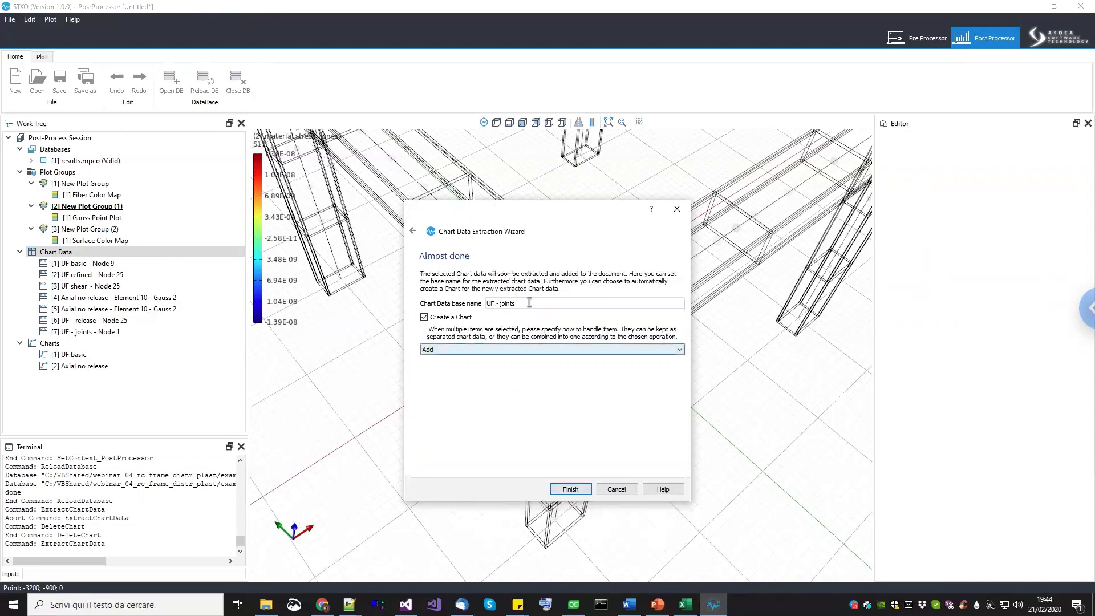
type("joint SE")
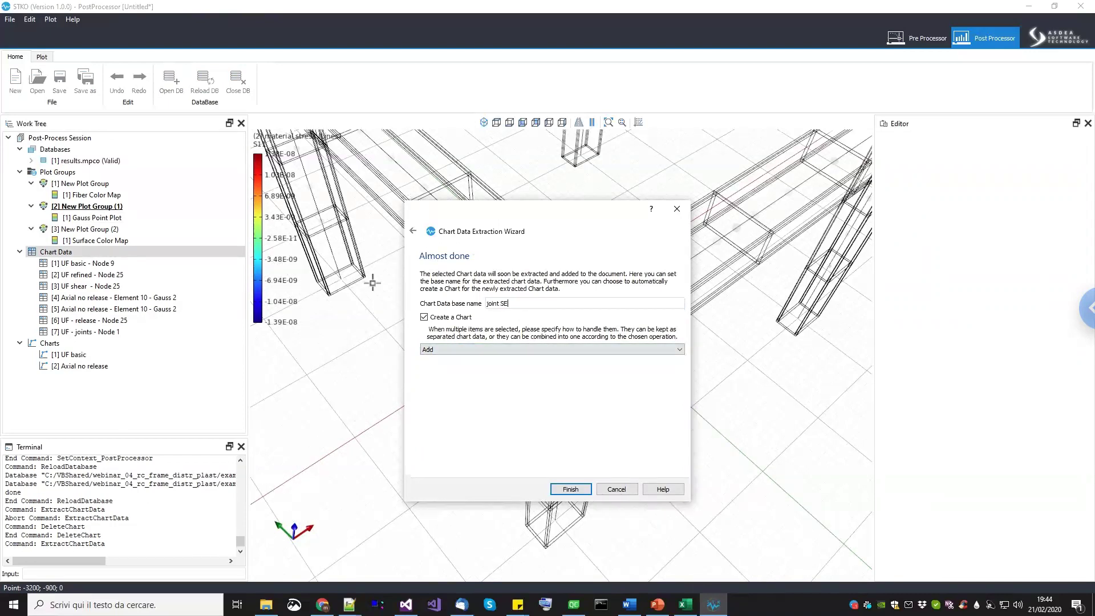
left_click(563, 489)
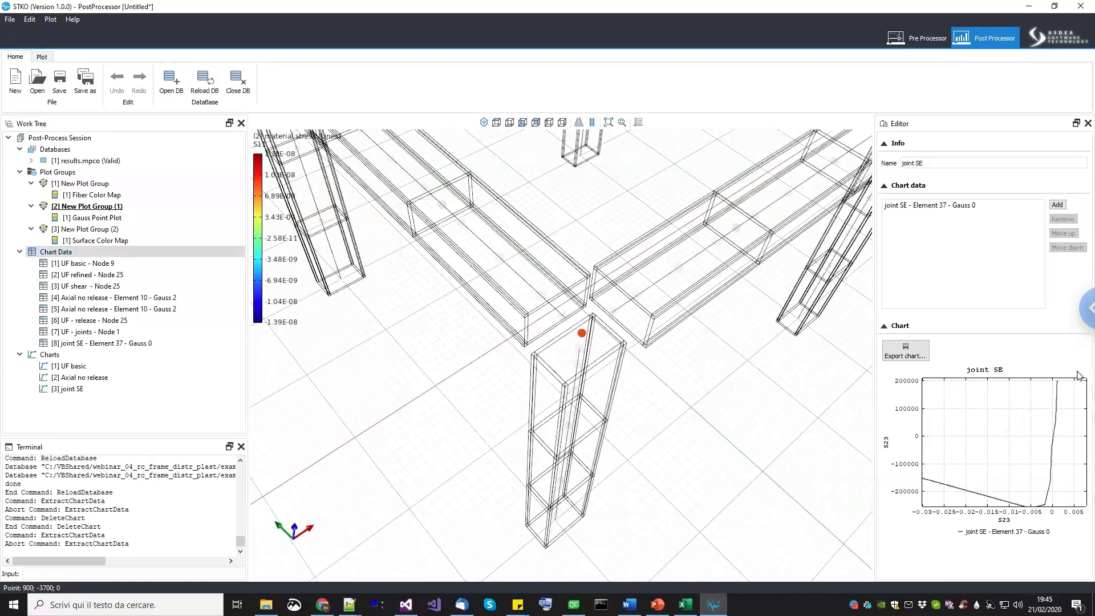
Examine the joint SE stress-strain curve and the joint Gauss points on the frame from several angles.
left_click_drag(1039, 464, 1056, 447)
scroll(1055, 447, "down", 3)
scroll(1055, 447, "down", 1)
middle_click_drag(623, 308, 453, 437)
scroll(520, 448, "down", 3)
scroll(521, 448, "down", 2)
middle_click_drag(580, 407, 387, 430)
middle_click_drag(627, 417, 537, 356)
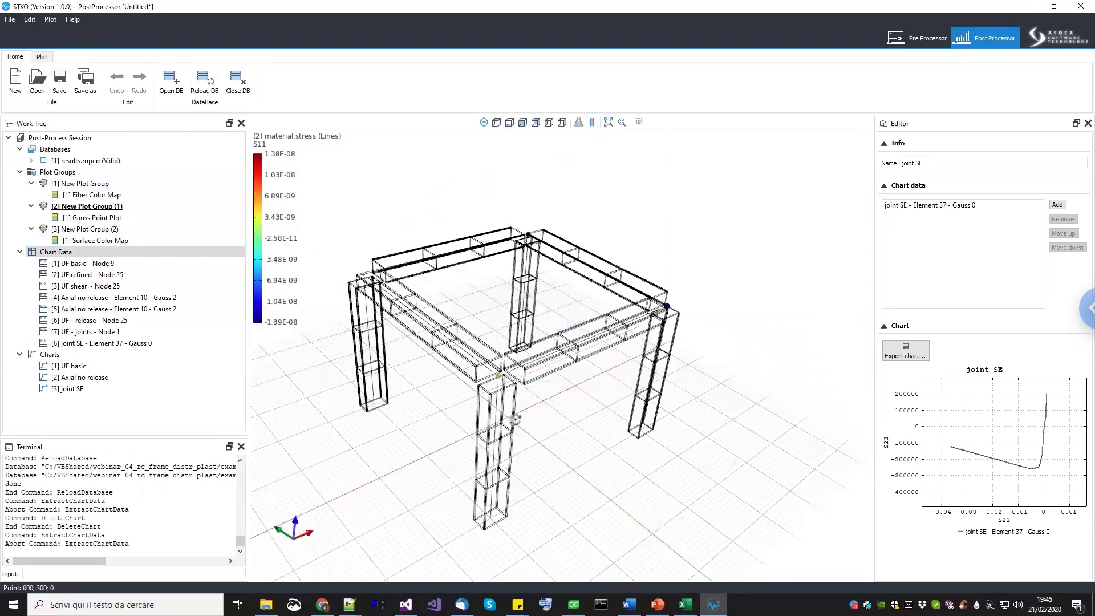
middle_click_drag(515, 419, 516, 400)
middle_click_drag(561, 457, 356, 425)
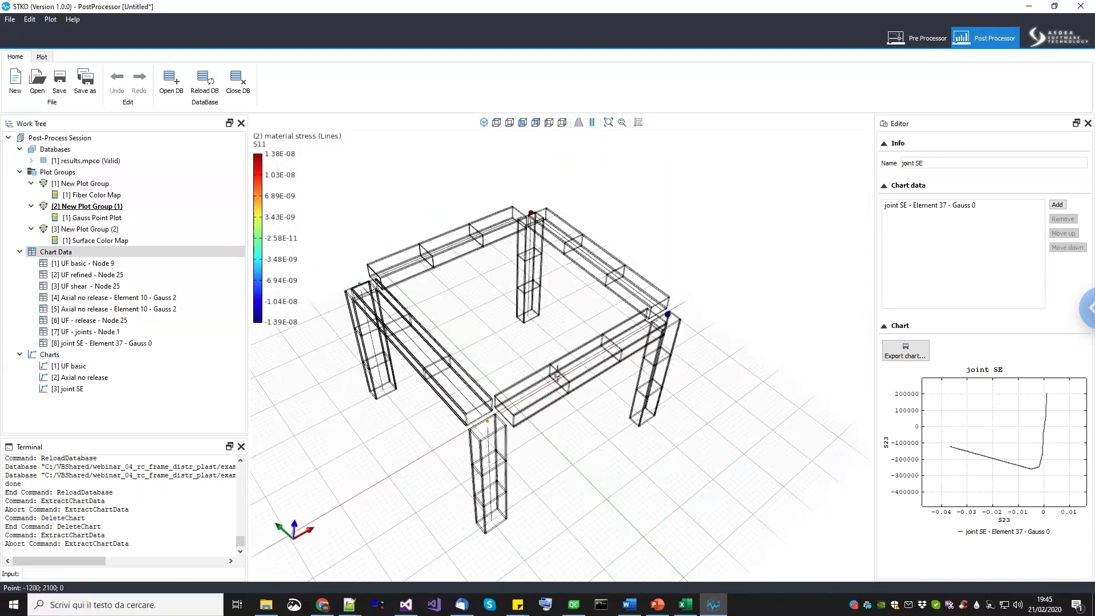
middle_click_drag(581, 392, 607, 406)
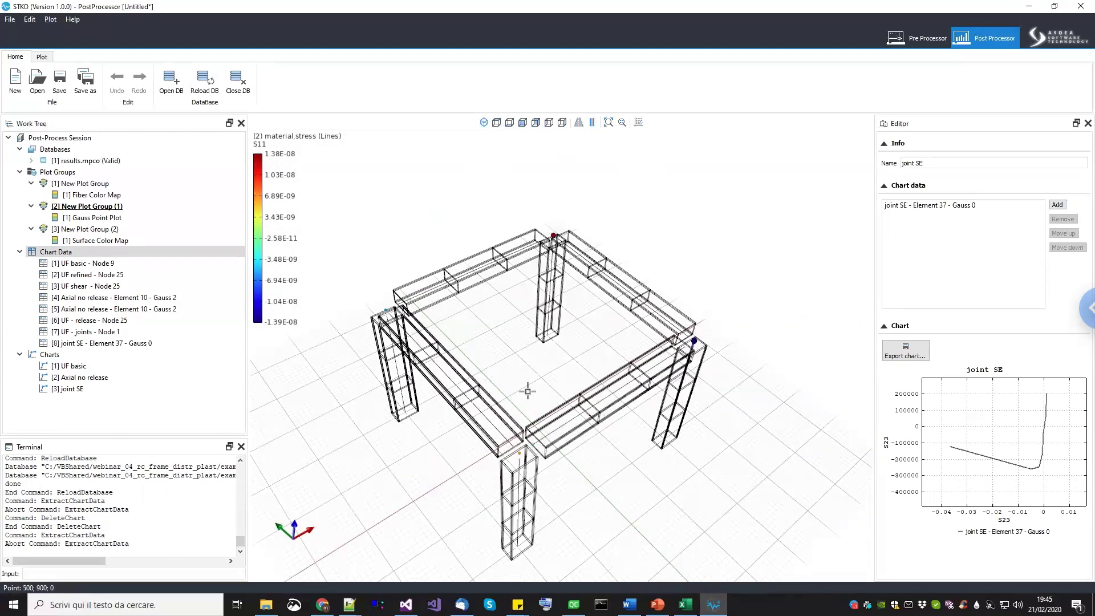
middle_click_drag(531, 386, 576, 342)
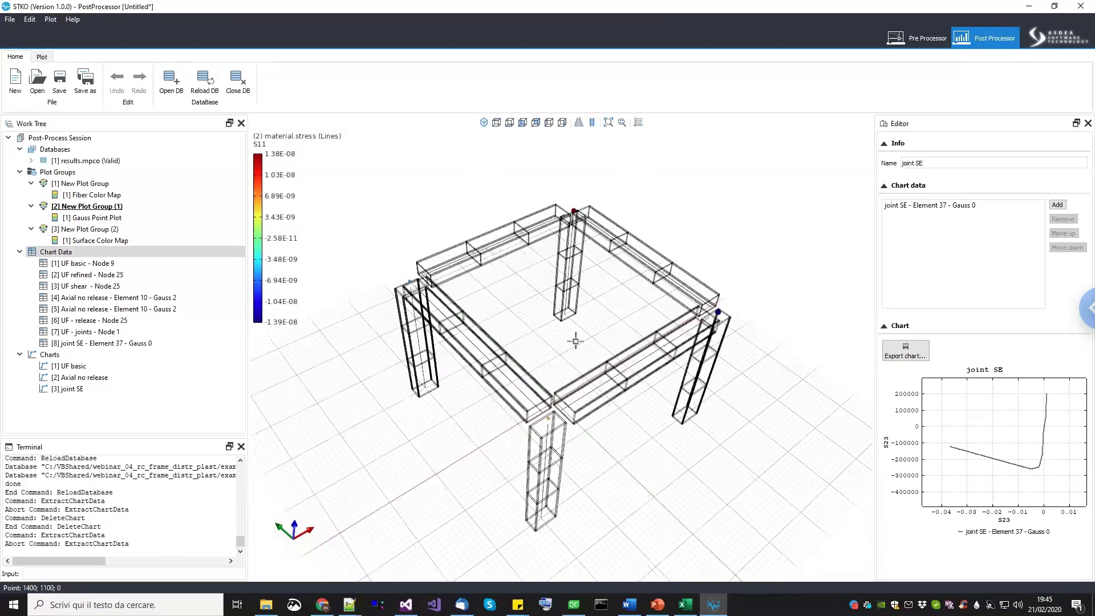